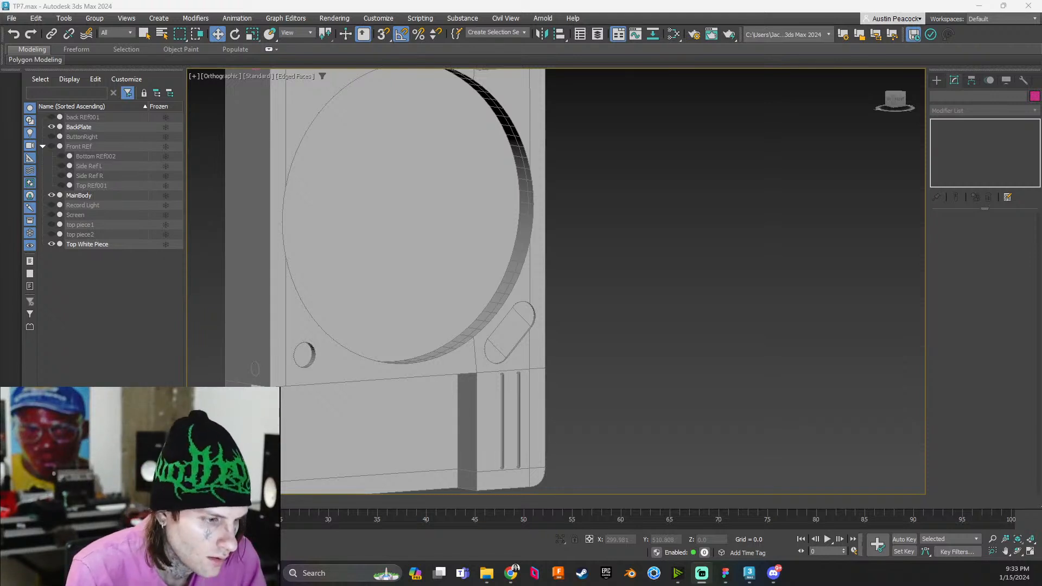
Switch to the browser and examine the TP-7 product page's photos as reference for the device's front
scroll(523, 292, "down", 3)
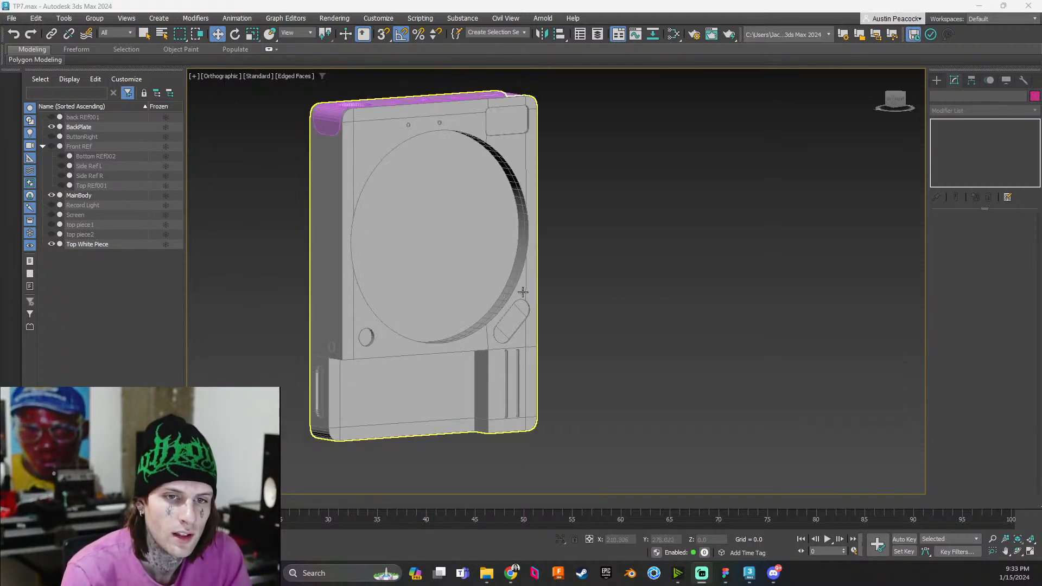
middle_click_drag(555, 304, 564, 339)
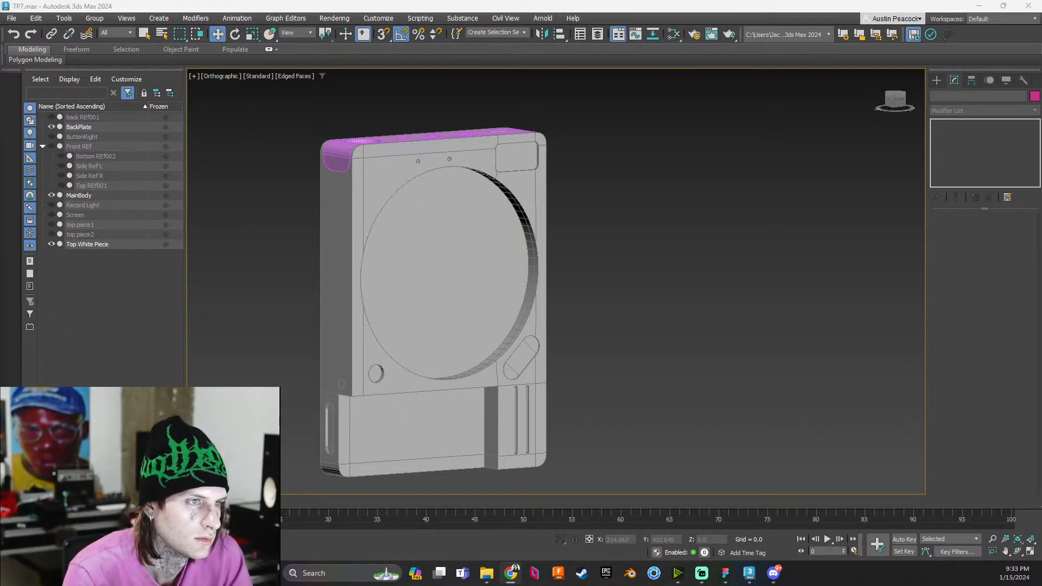
left_click_drag(0, 87, 923, 35)
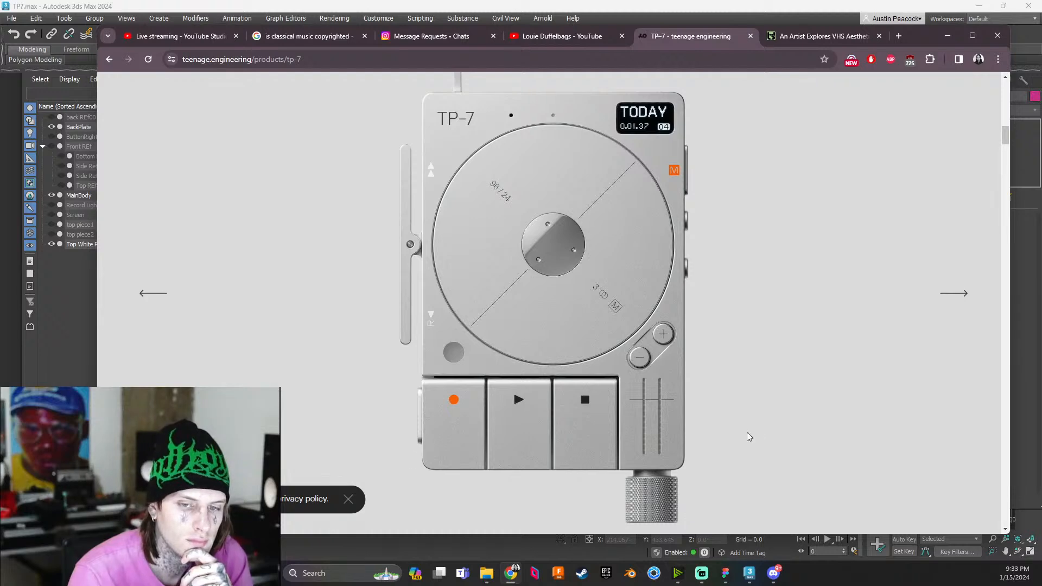
scroll(499, 385, "down", 15)
scroll(497, 385, "down", 5)
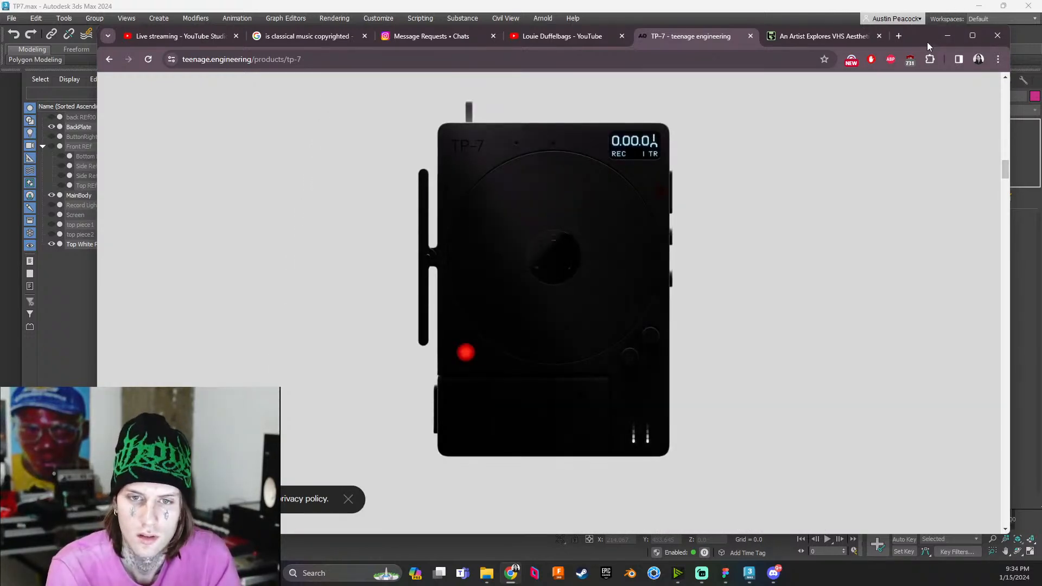
left_click_drag(926, 41, 0, 51)
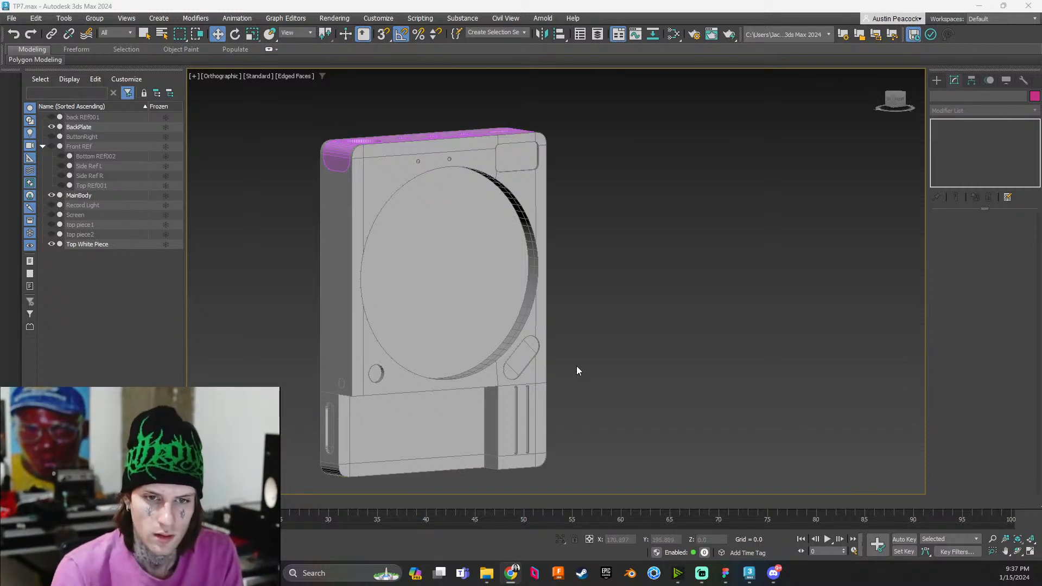
Examine MainBody's front face, lower key area and sides from several angles
middle_click_drag(635, 369, 661, 369)
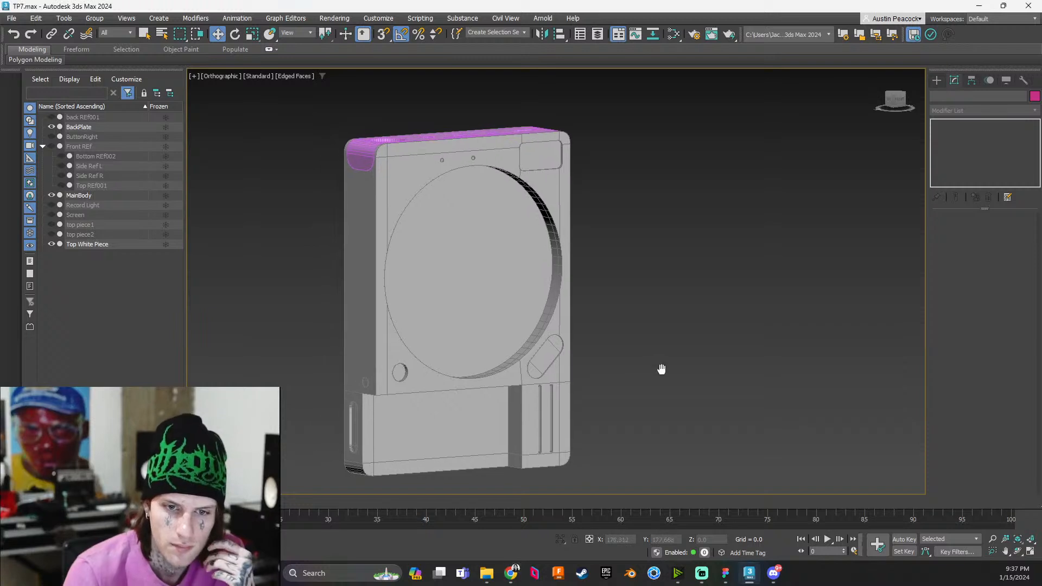
scroll(460, 406, "up", 1)
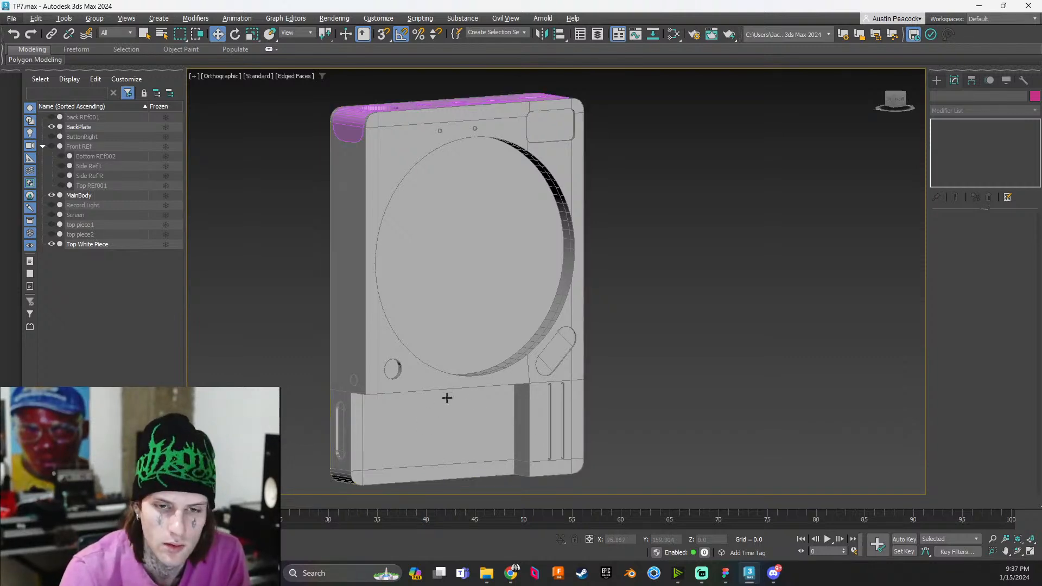
middle_click_drag(461, 393, 544, 347)
left_click(618, 314)
middle_click_drag(617, 314, 530, 377, "alt")
left_click_drag(530, 377, 499, 374, "alt")
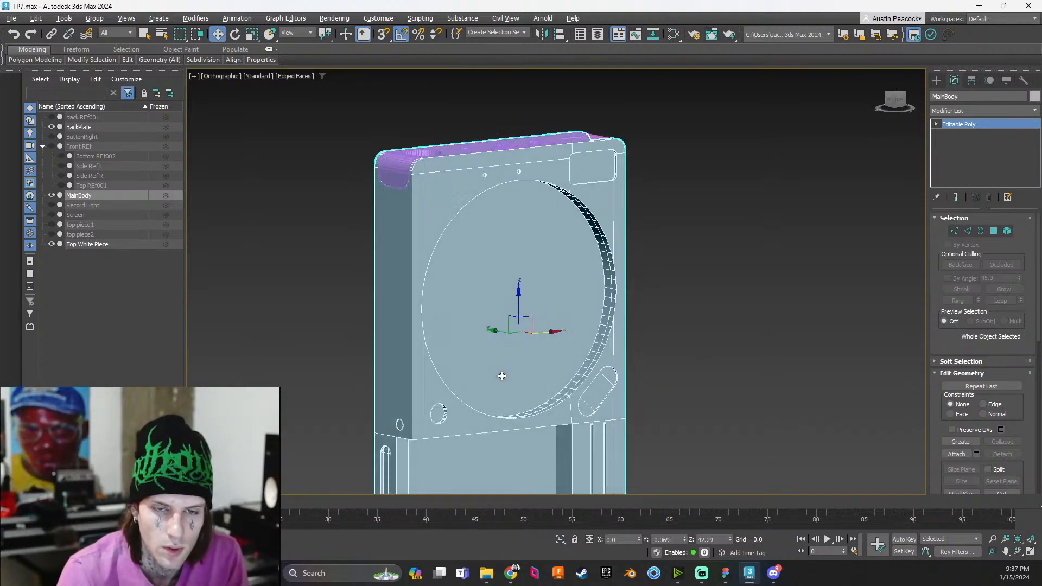
middle_click_drag(500, 374, 489, 365, "alt")
scroll(488, 364, "up", 2)
scroll(756, 368, "down", 2)
middle_click_drag(562, 391, 519, 365)
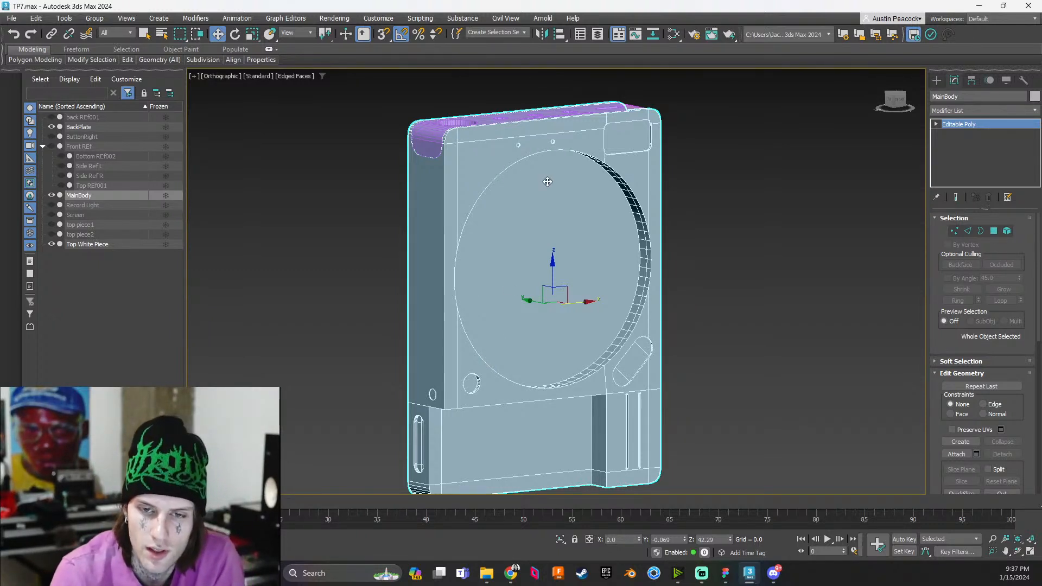
scroll(565, 423, "down", 2)
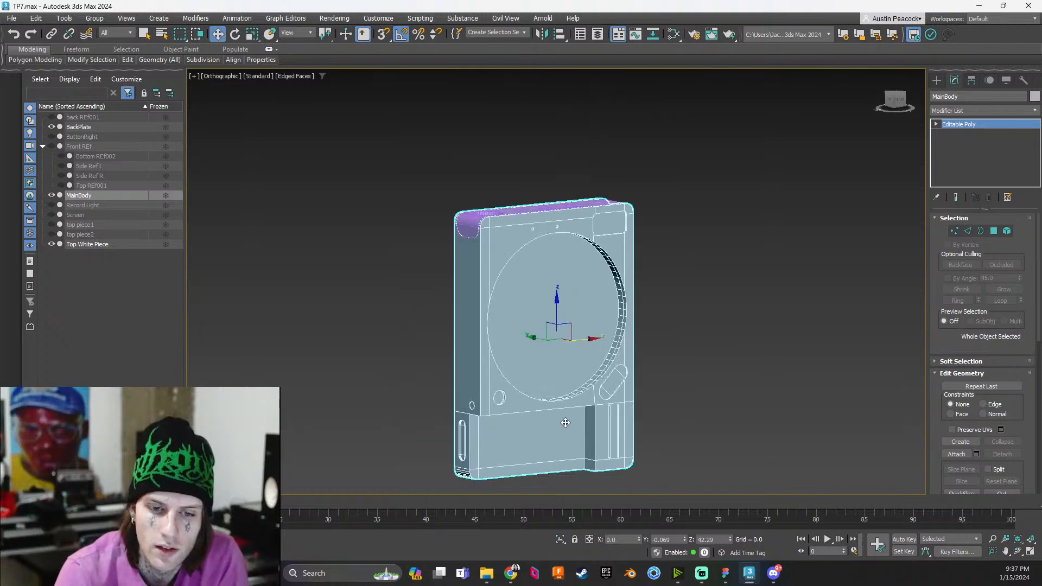
middle_click_drag(565, 423, 475, 393)
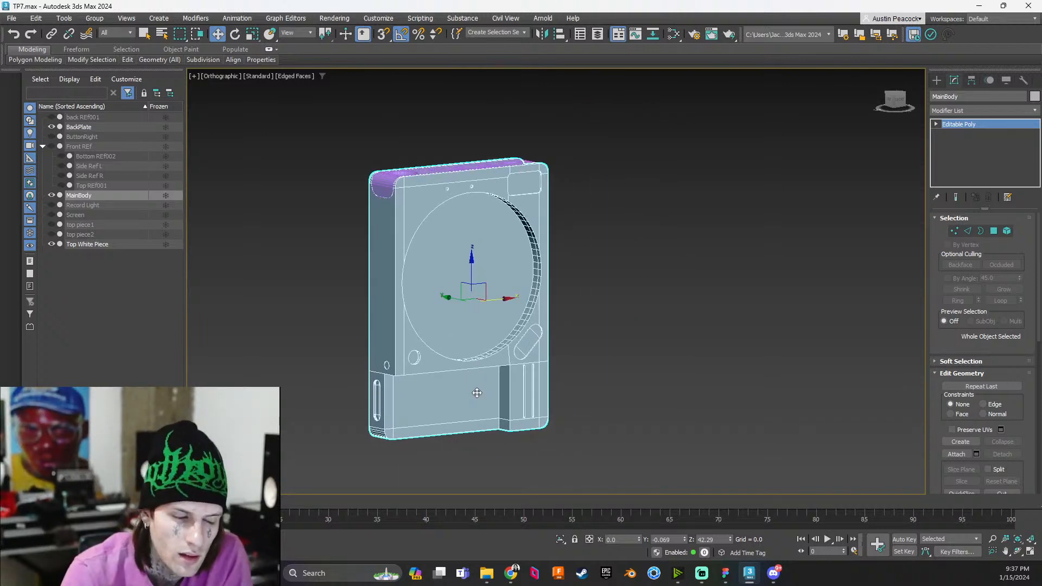
scroll(475, 391, "up", 2)
middle_click_drag(469, 390, 375, 388)
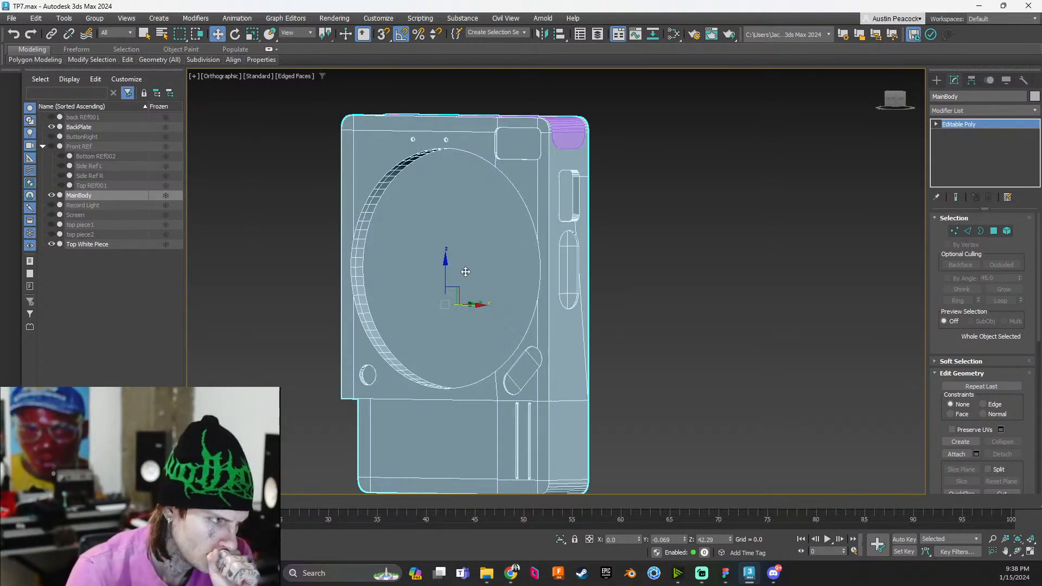
middle_click_drag(471, 301, 480, 309, "alt")
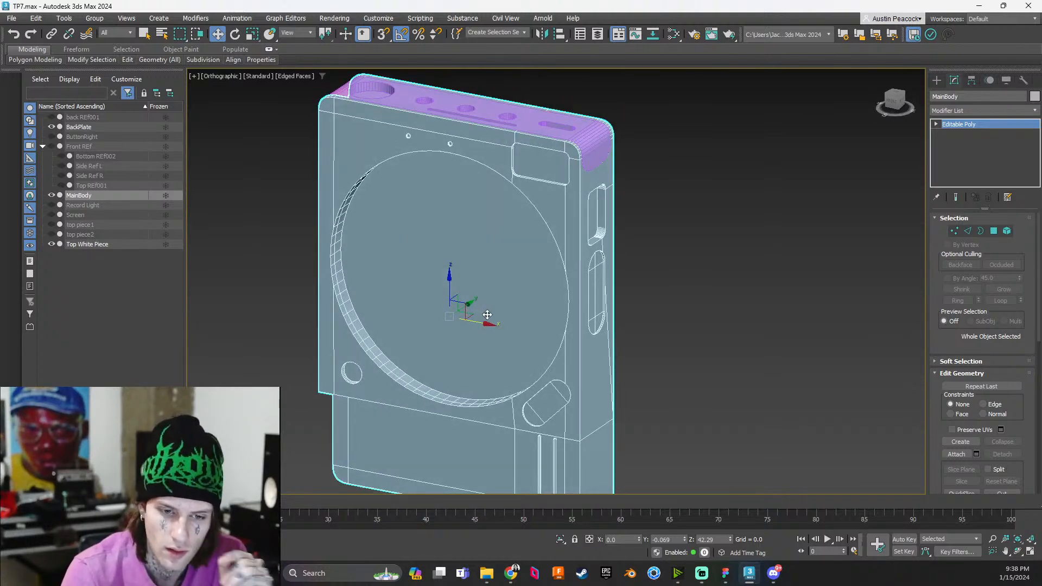
left_click(727, 339)
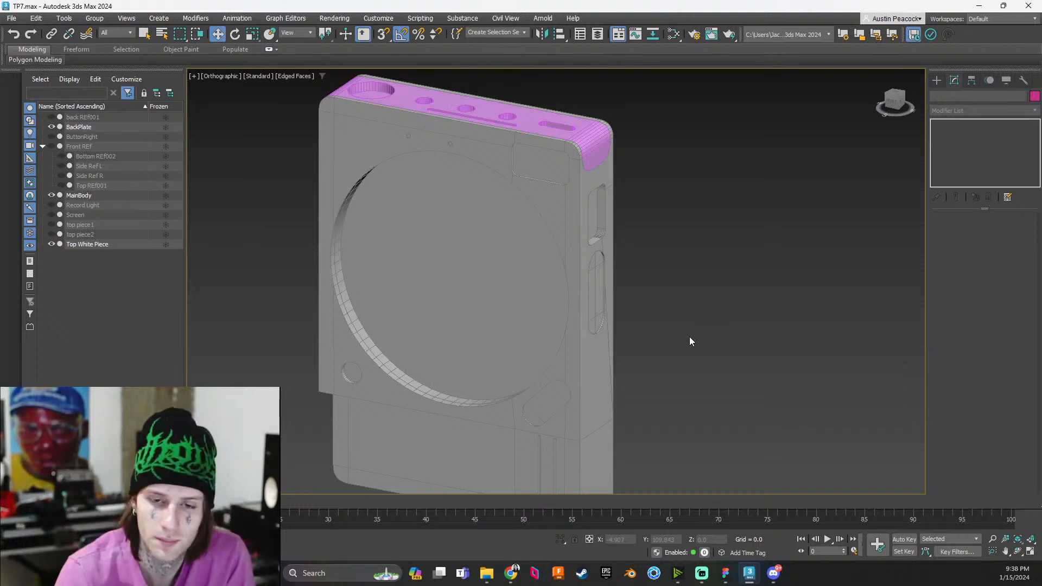
scroll(599, 361, "down", 2)
middle_click_drag(600, 363, 593, 352)
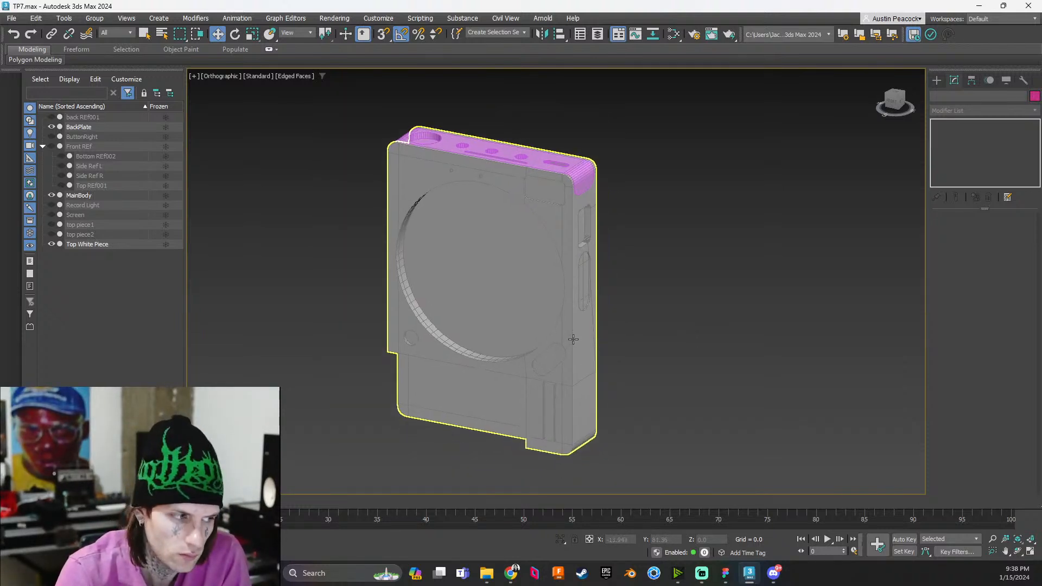
Switch to the Left view and unhide the Side Ref L reference image
middle_click_drag(497, 357, 533, 347, "alt")
scroll(589, 331, "up", 2)
middle_click_drag(899, 164, 725, 199)
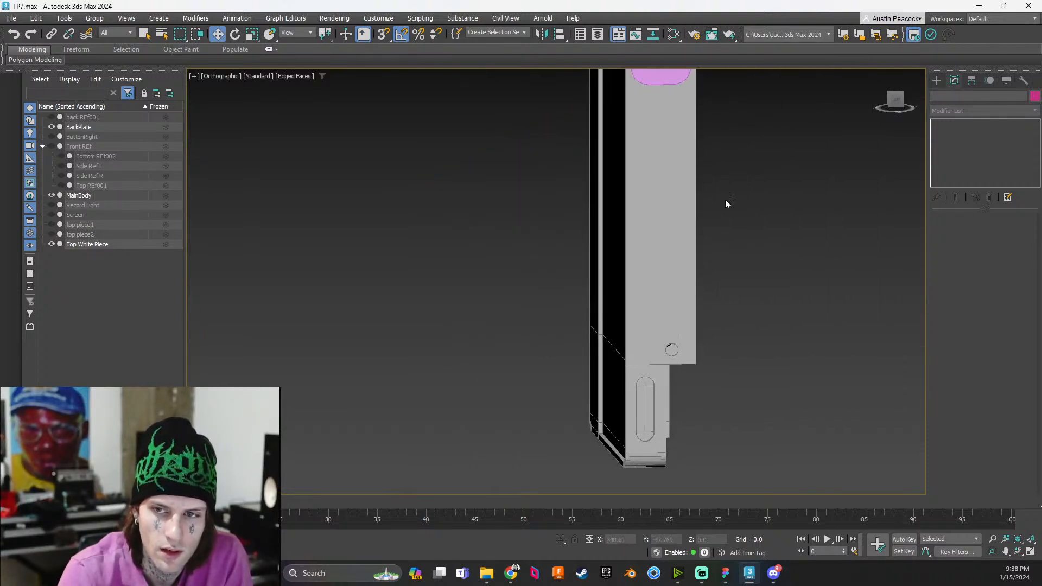
left_click(898, 100)
scroll(684, 258, "down", 2)
middle_click_drag(691, 271, 445, 315)
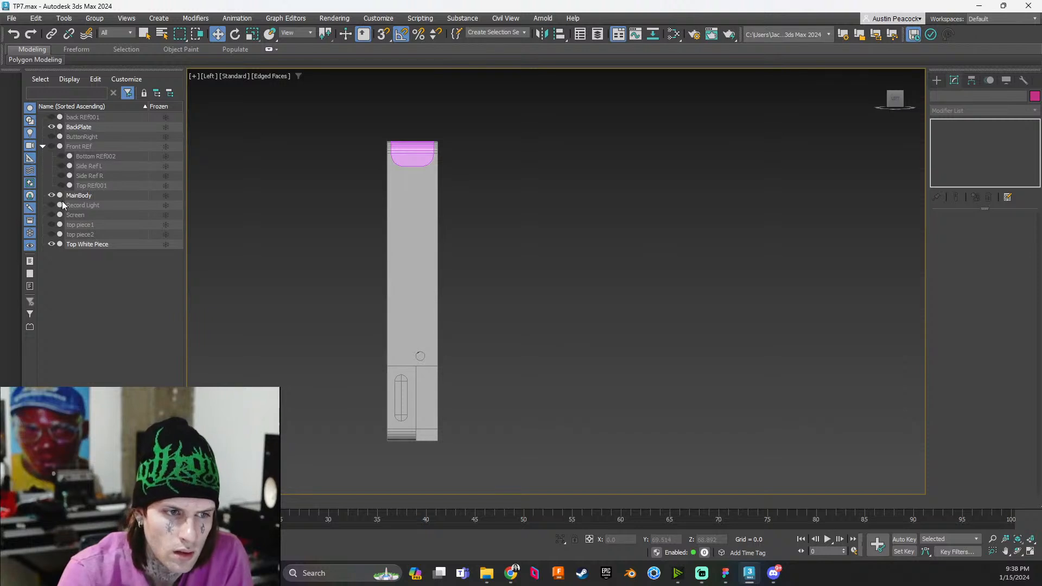
left_click(62, 165)
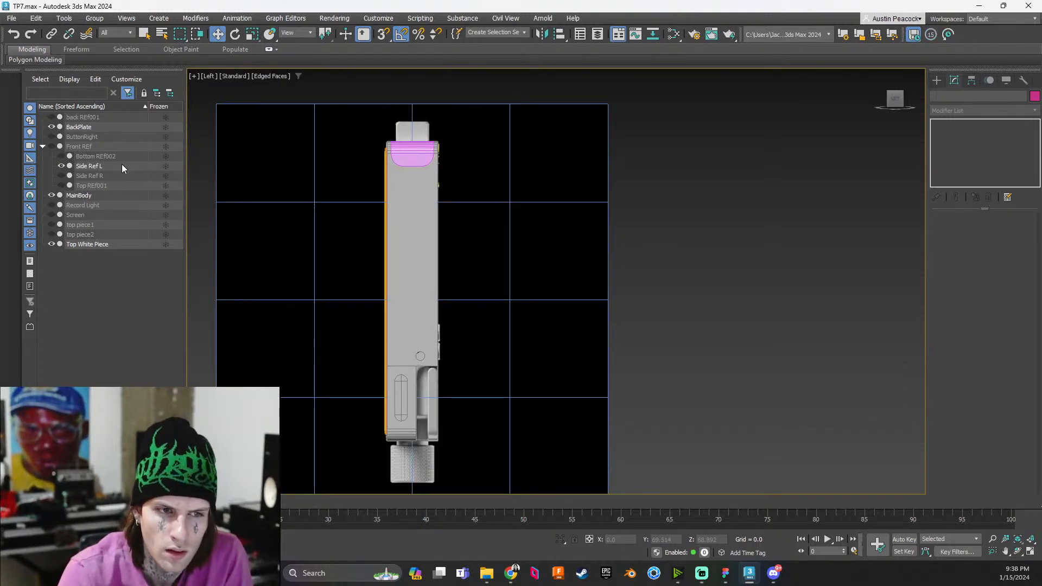
Hide and show MainBody repeatedly to compare its side profile with the Side Ref L image
left_click(51, 195)
left_click(52, 195)
left_click(51, 195)
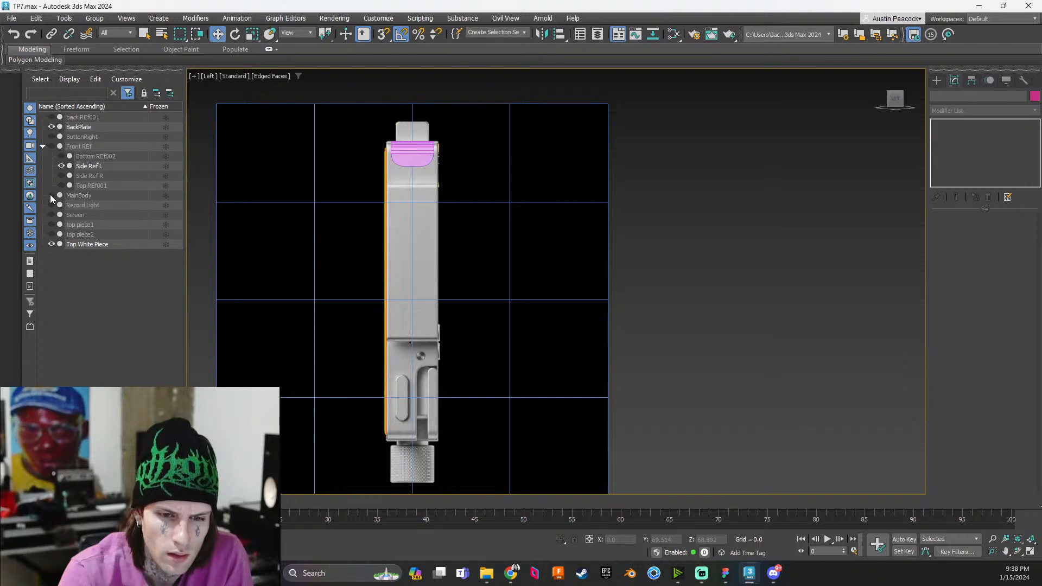
left_click(50, 194)
left_click(50, 194)
left_click(50, 194)
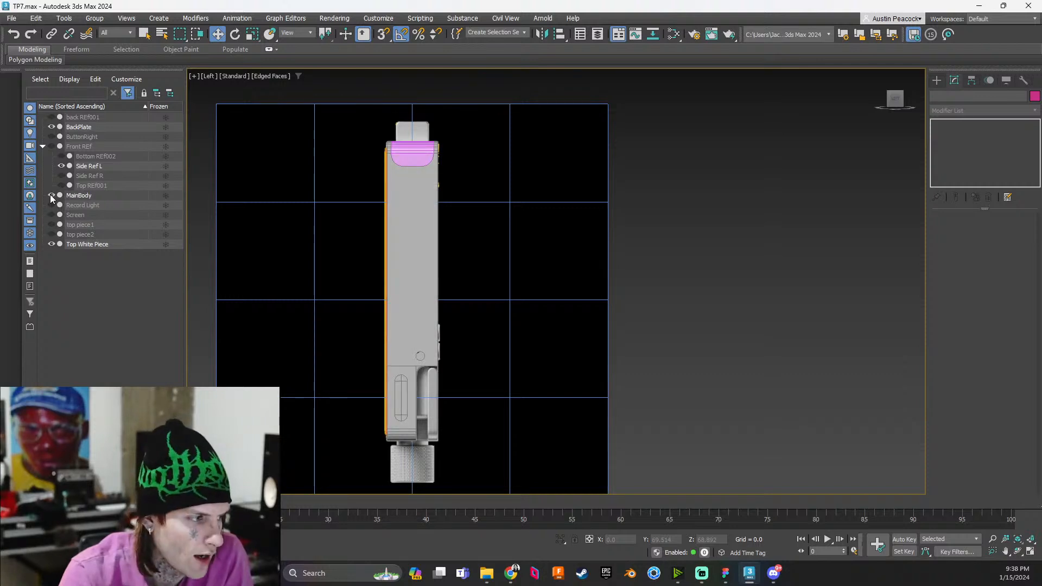
left_click(50, 194)
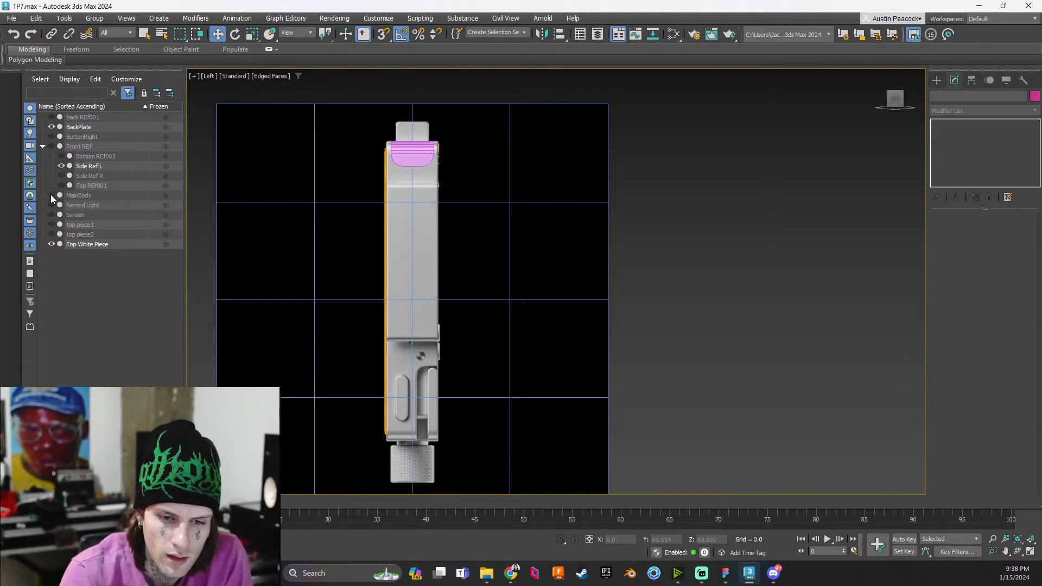
left_click(51, 195)
left_click(50, 194)
left_click(50, 194)
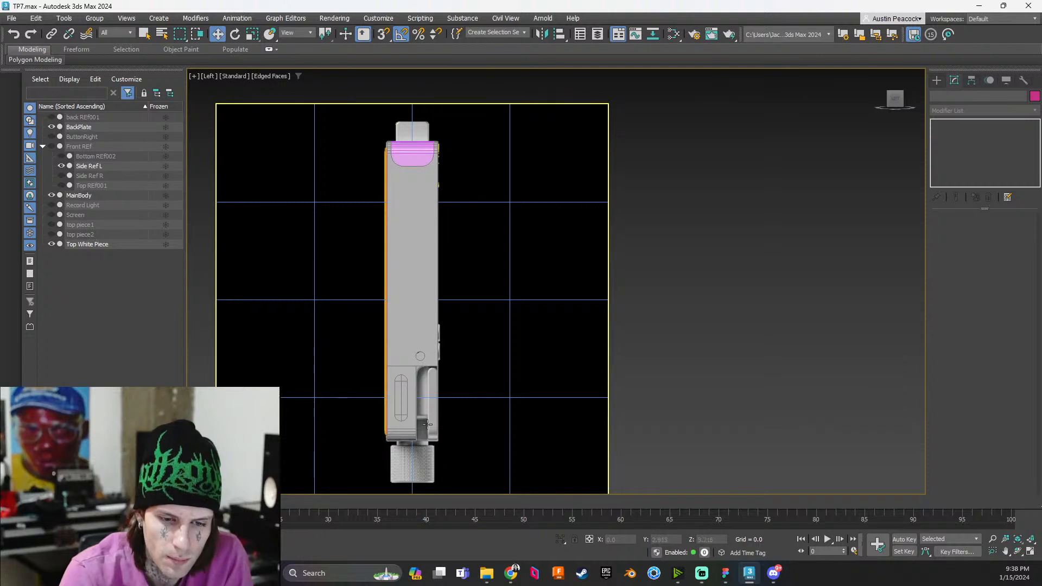
Examine the open area at the lower end of the side profile against the Side Ref L image
scroll(426, 428, "up", 6)
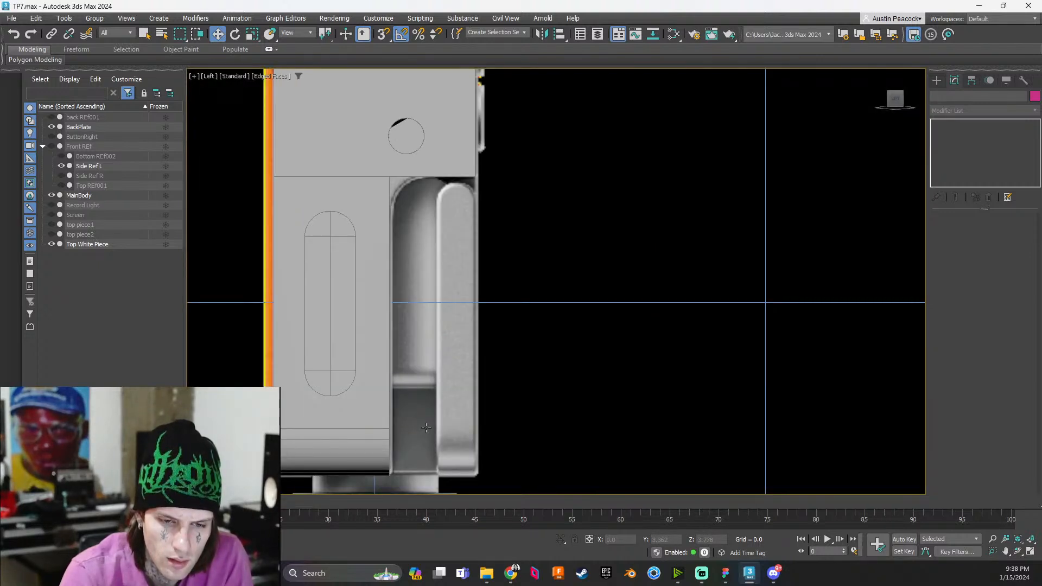
scroll(426, 426, "down", 4)
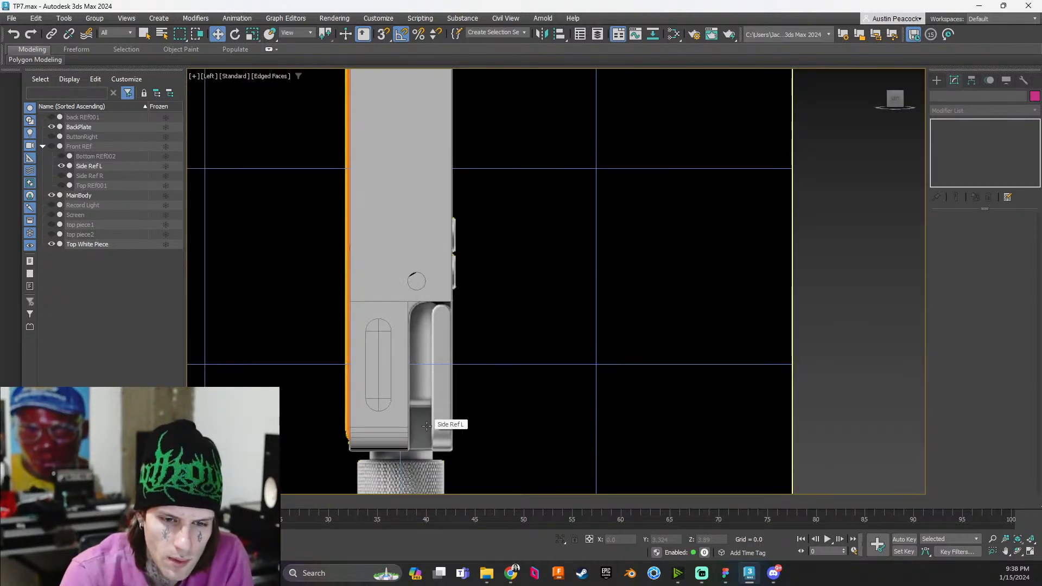
scroll(437, 442, "down", 2)
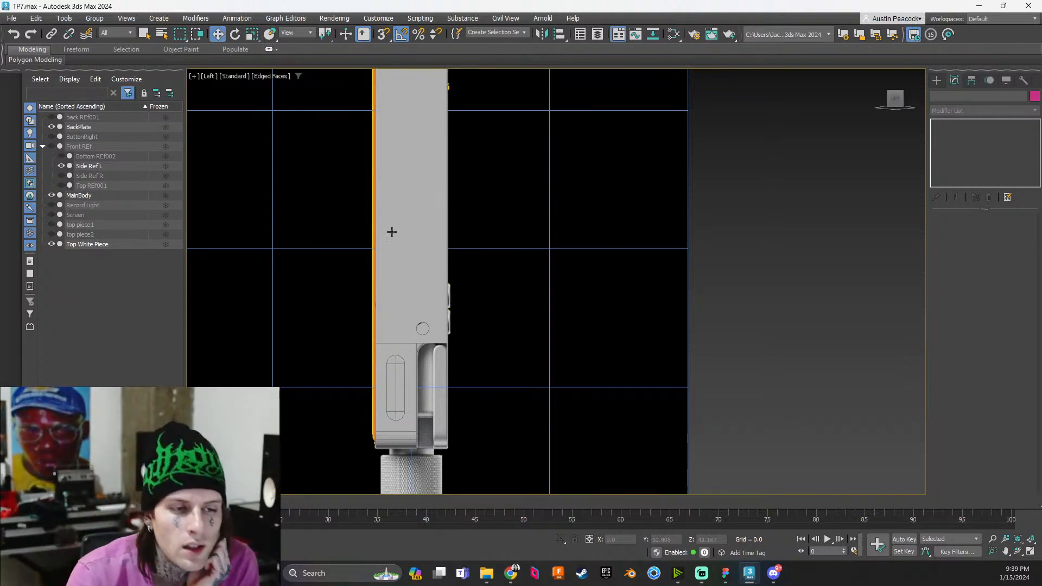
scroll(475, 327, "down", 2)
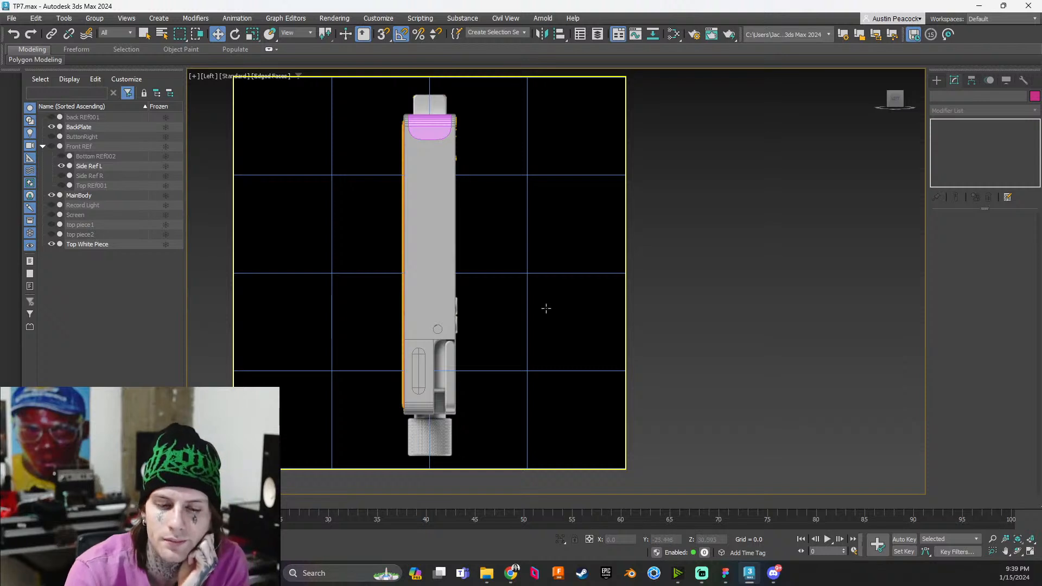
middle_click_drag(526, 349, 516, 349, "alt")
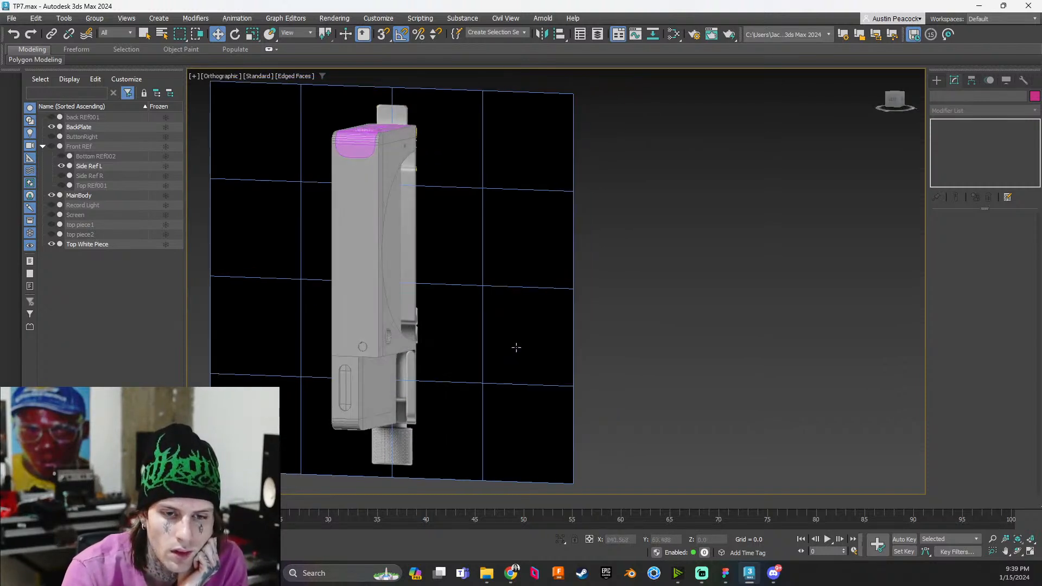
Switch to the Front view and frame the whole device to check its front face
left_click(895, 102)
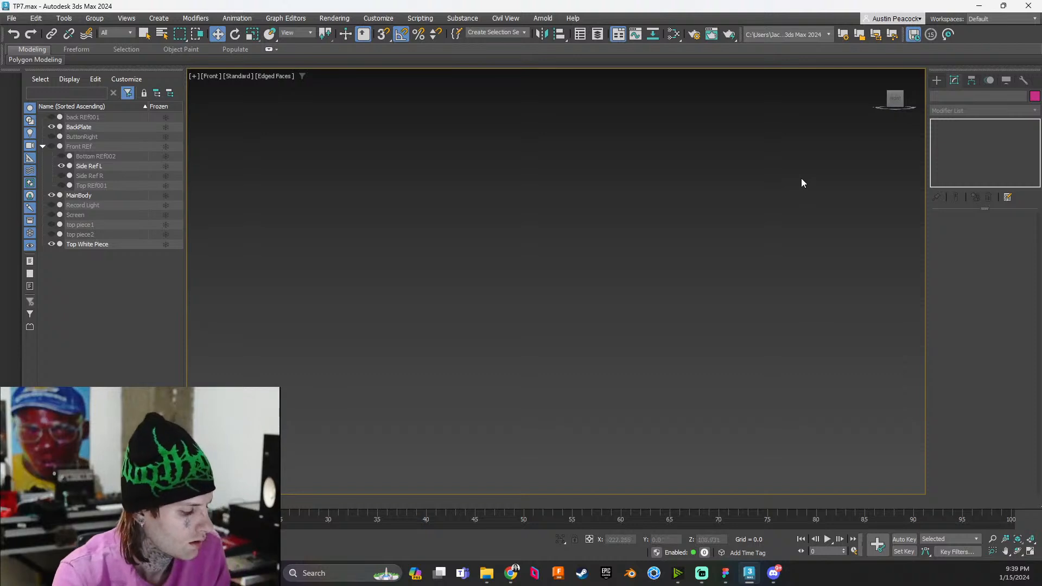
key("z")
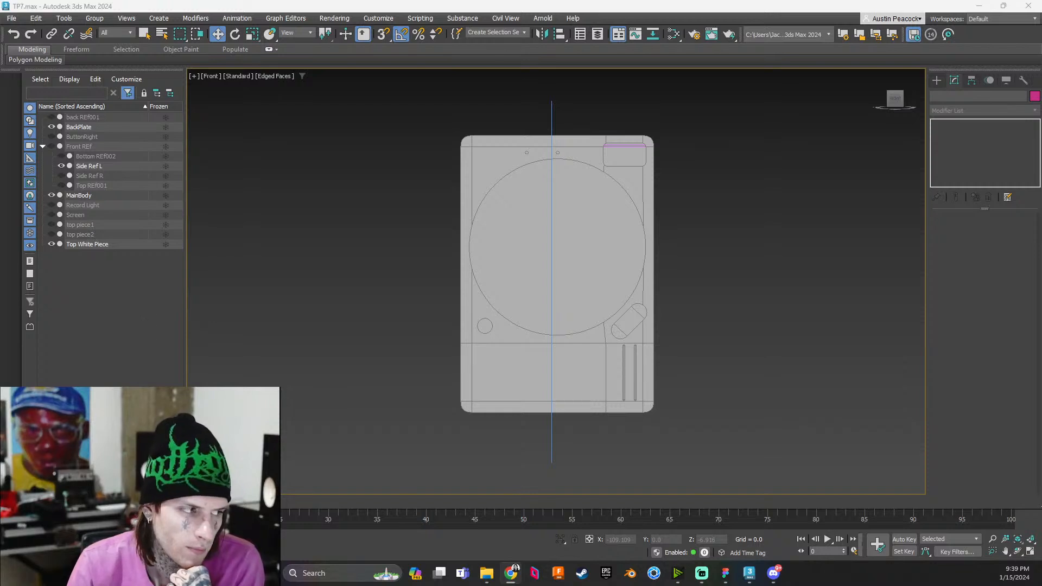
left_click(553, 393)
scroll(559, 393, "up", 3)
middle_click_drag(562, 393, 530, 448)
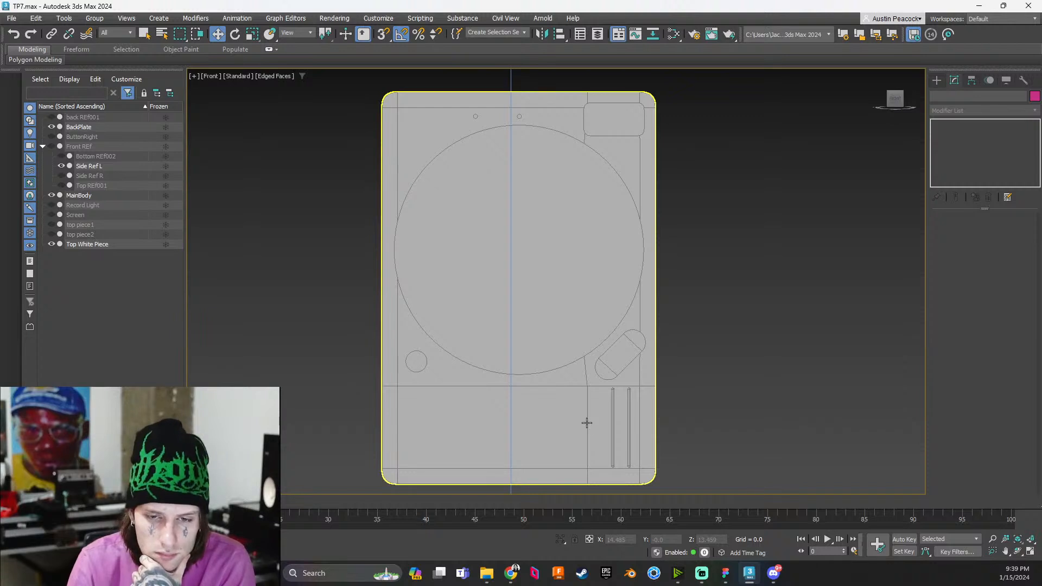
middle_click_drag(723, 427, 722, 422)
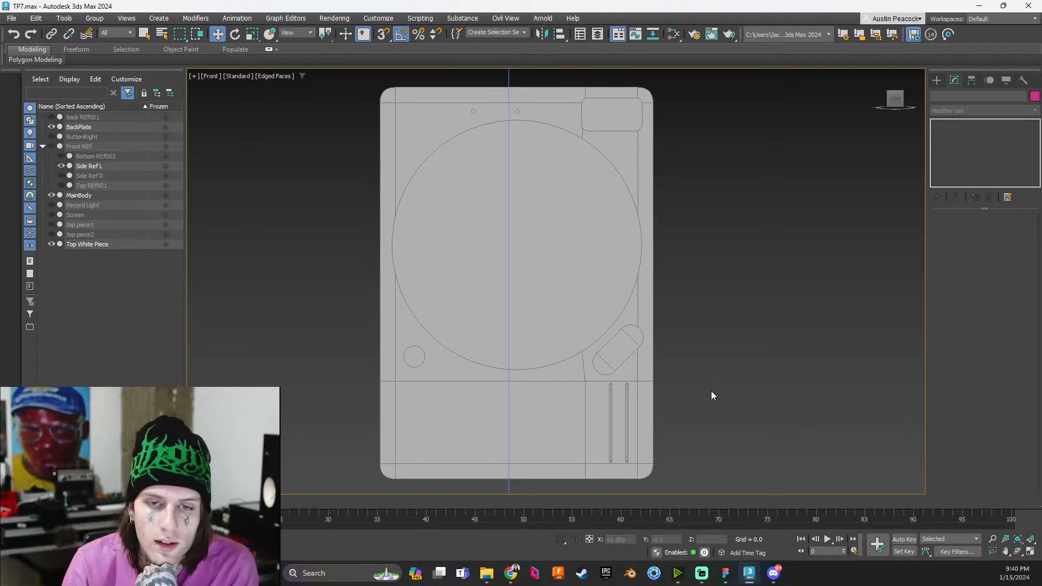
scroll(676, 374, "down", 2)
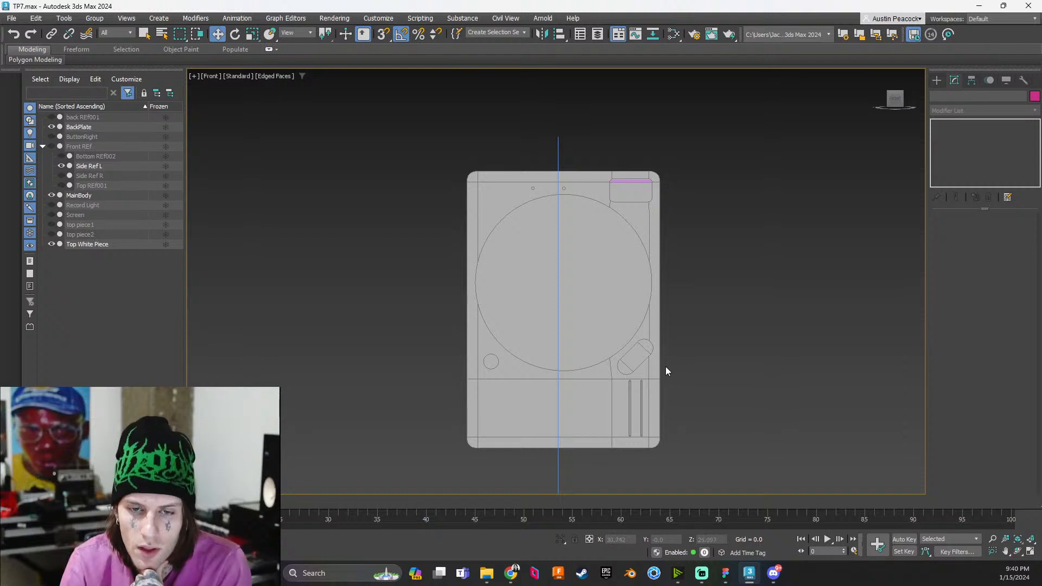
left_click(653, 352)
left_click(675, 405)
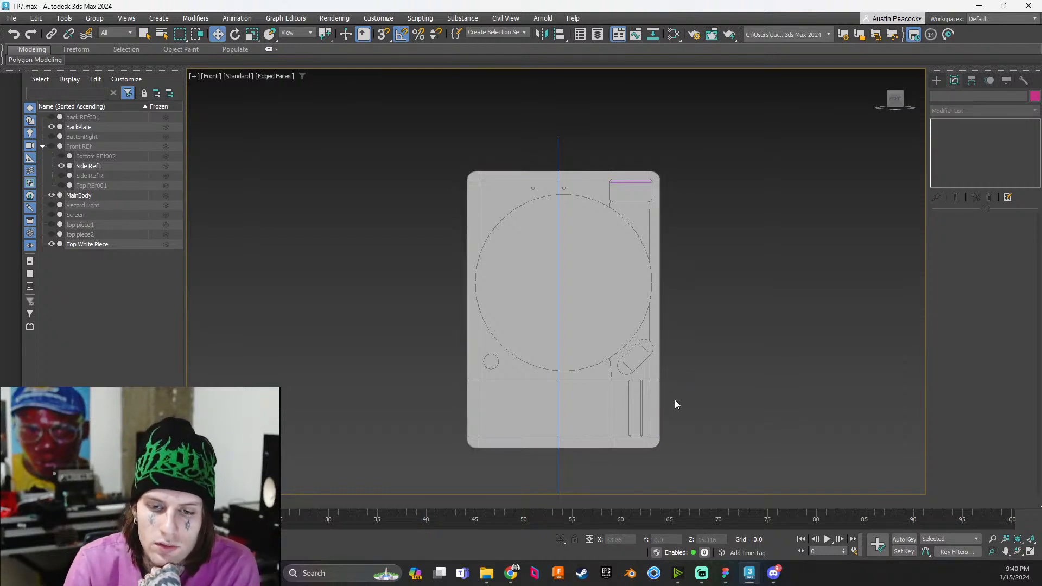
middle_click_drag(674, 404, 618, 396)
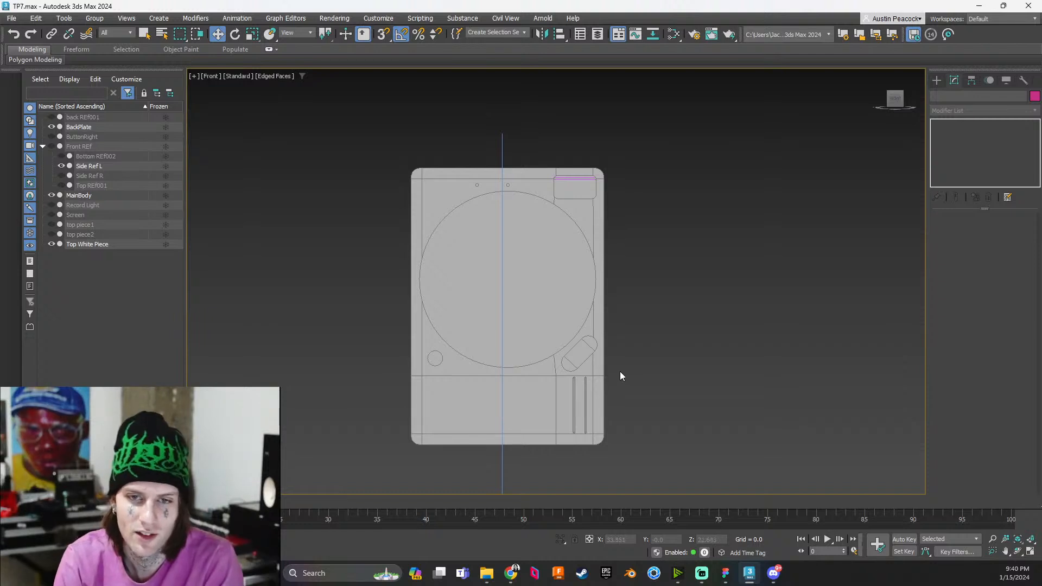
scroll(611, 393, "up", 4)
middle_click_drag(612, 337, 636, 508)
scroll(598, 387, "down", 3)
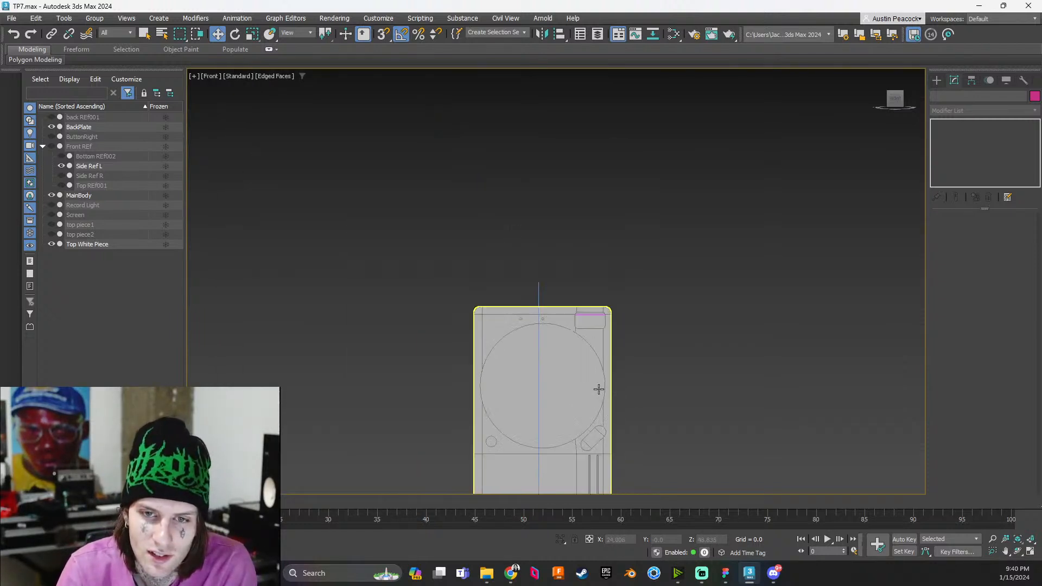
Hide Side Ref L and MainBody and show the Front REF image in the Front view
scroll(619, 393, "up", 1)
middle_click_drag(617, 310, 619, 287)
middle_click_drag(623, 348, 620, 251)
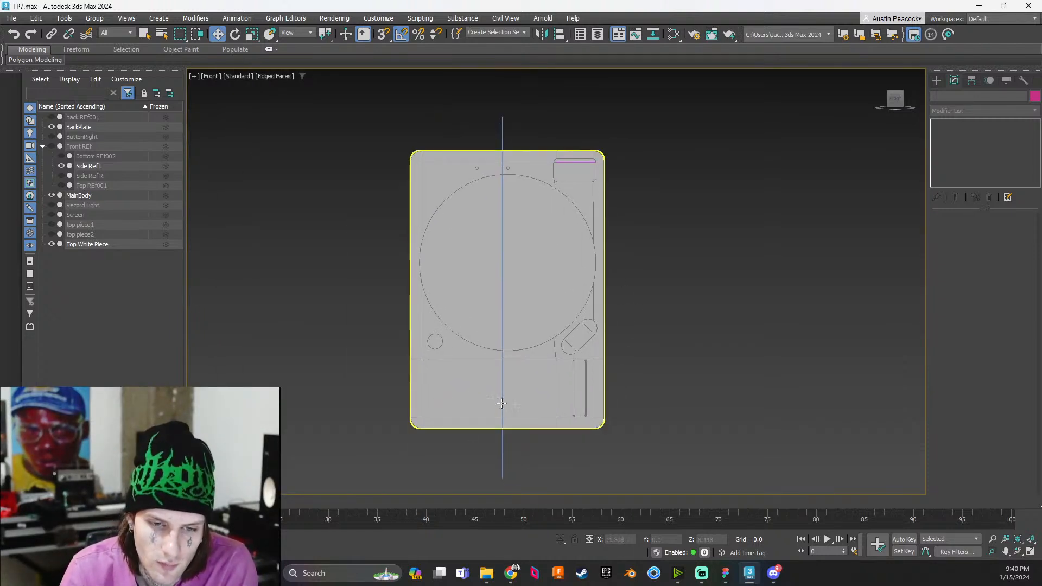
middle_click_drag(460, 369, 511, 380, "alt")
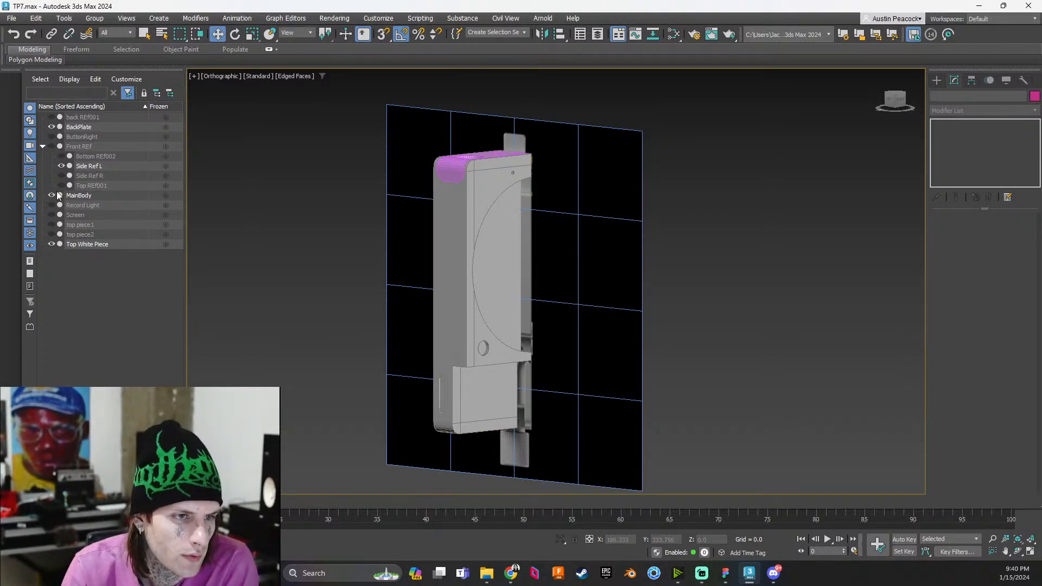
left_click(62, 166)
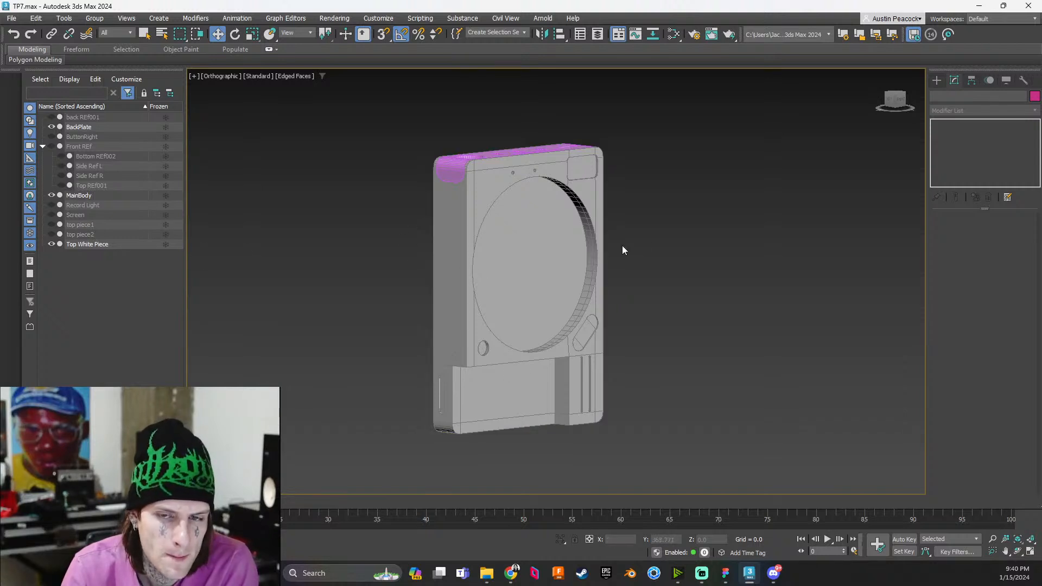
left_click(53, 146)
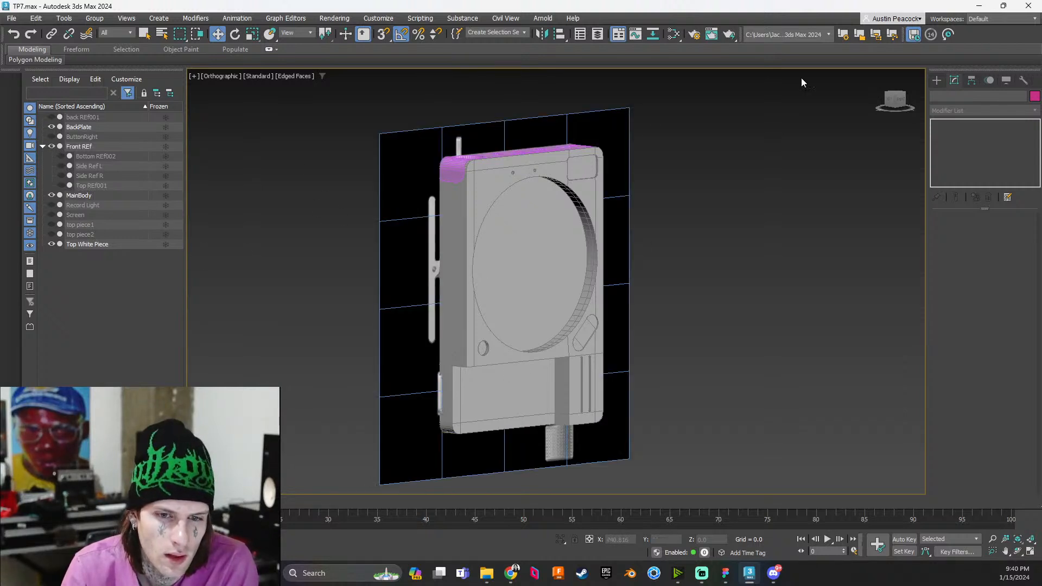
left_click(898, 103)
scroll(230, 247, "up", 2)
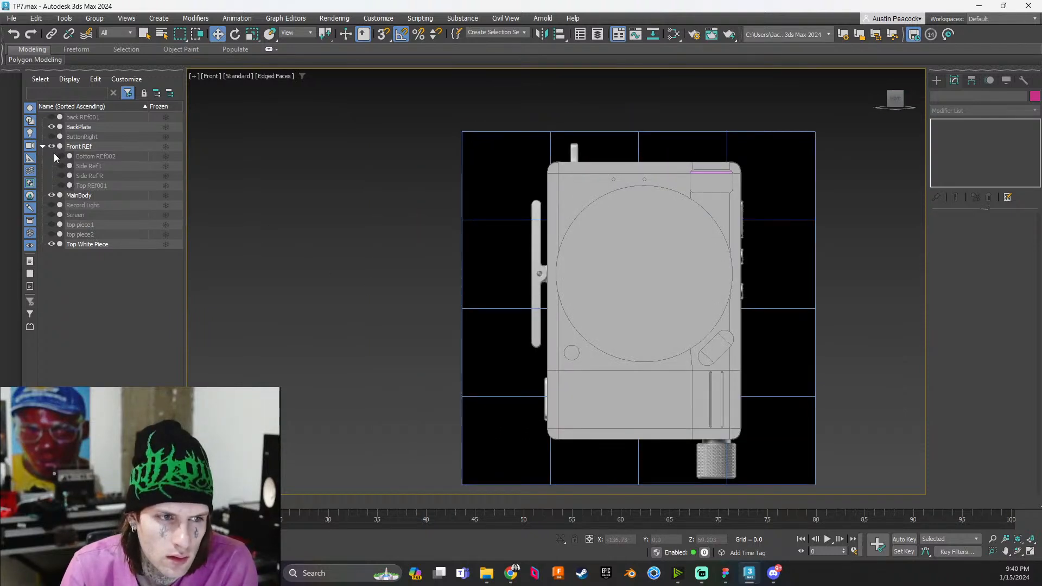
left_click(51, 195)
Examine the record, play and stop keys and the gaps between them on the Front REF image
scroll(618, 401, "up", 5)
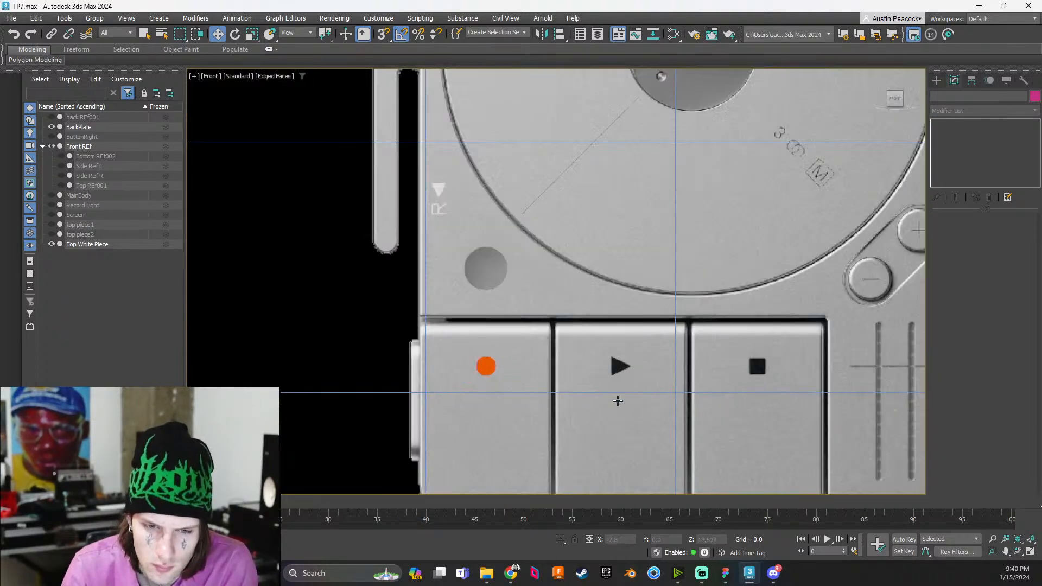
middle_click_drag(612, 395, 569, 302)
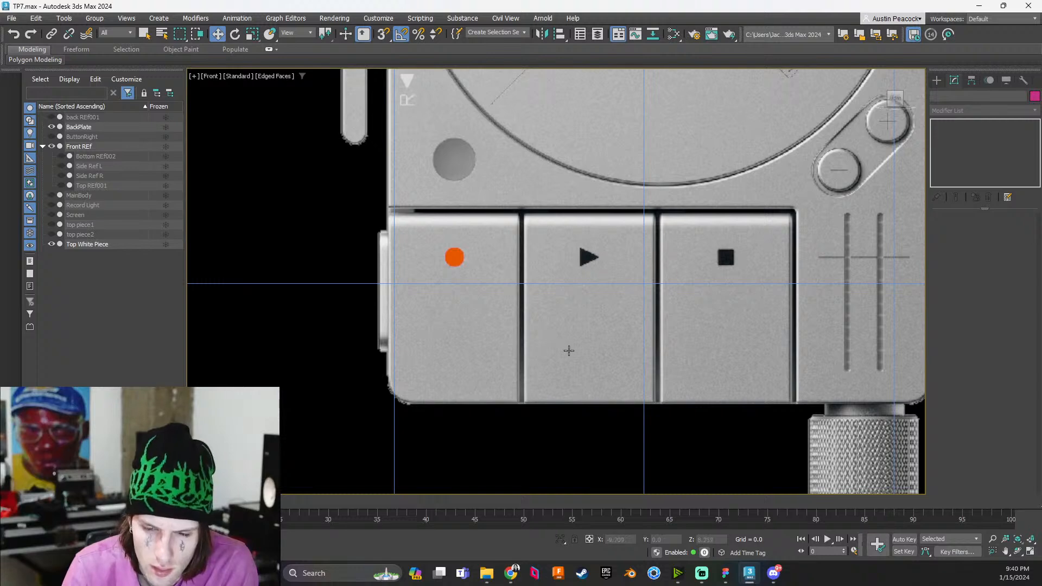
scroll(507, 368, "down", 4)
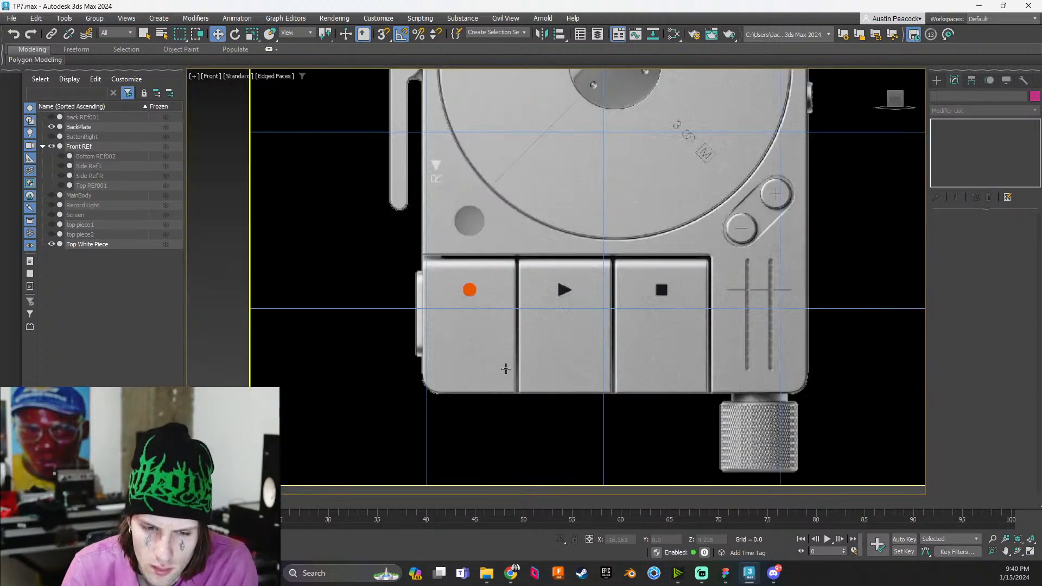
scroll(496, 365, "up", 4)
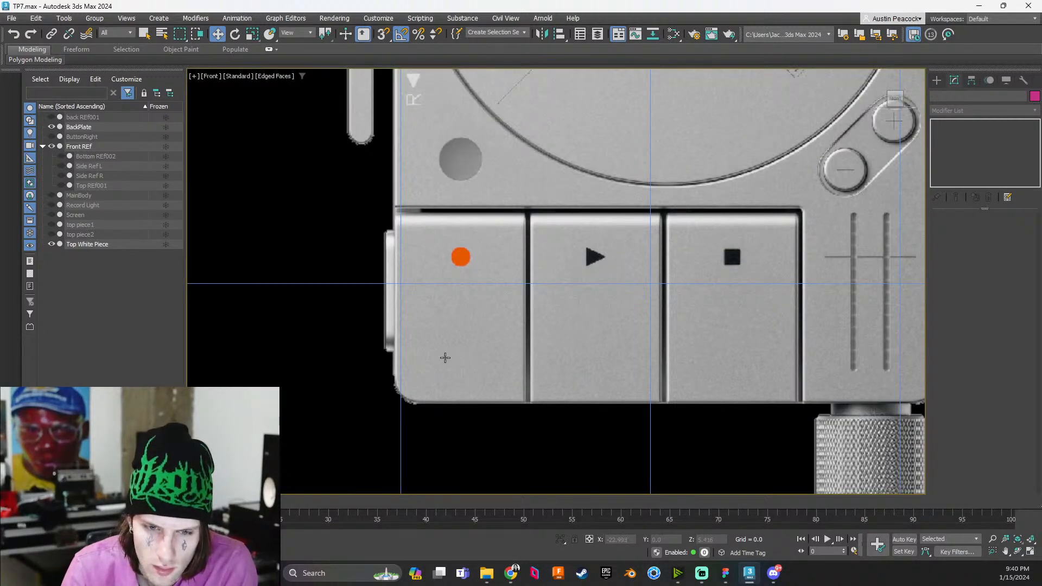
scroll(450, 350, "down", 2)
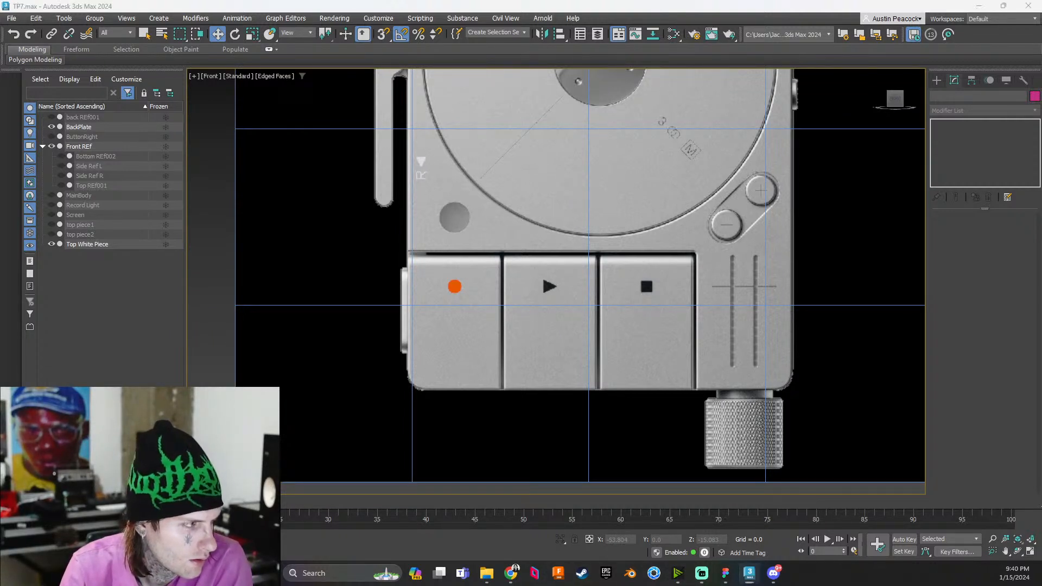
Switch to the TP-7 board in Figma and examine the keys in the front, back and side product images
left_click_drag(5, 105, 705, 51)
scroll(624, 297, "down", 6, "ctrl")
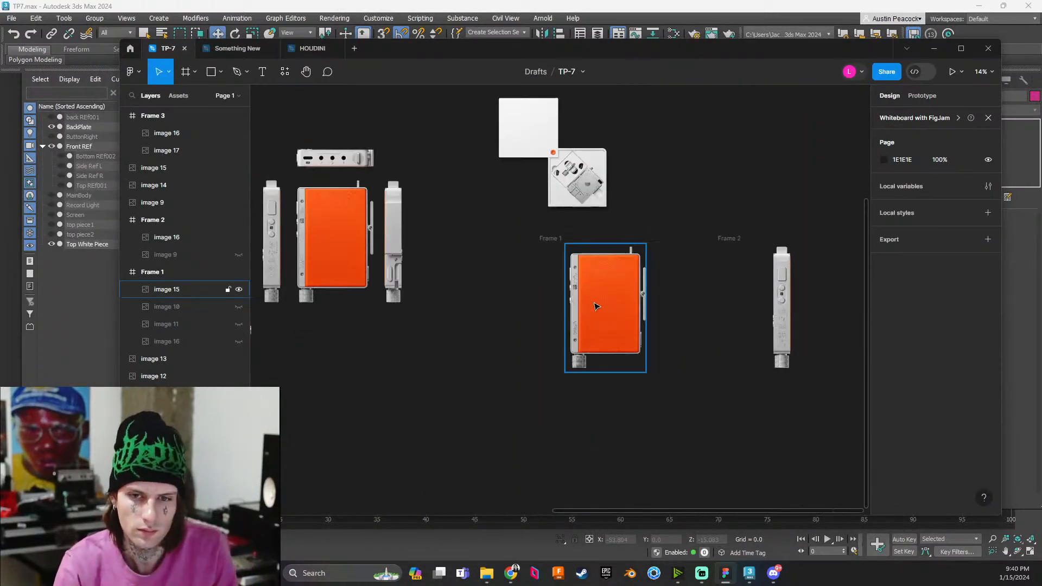
left_click(465, 289)
scroll(466, 289, "up", 6, "ctrl")
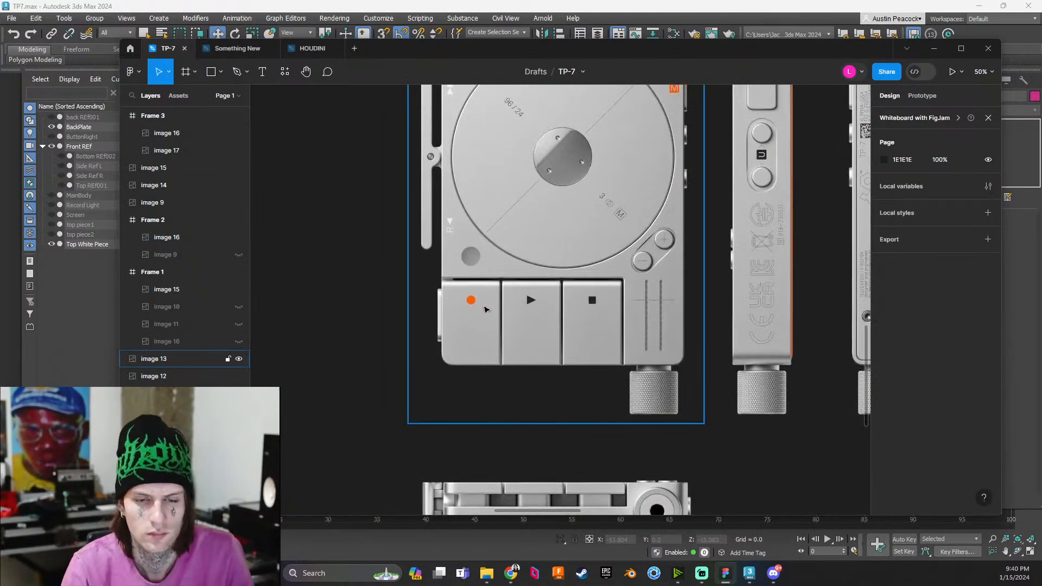
scroll(516, 339, "right", 15)
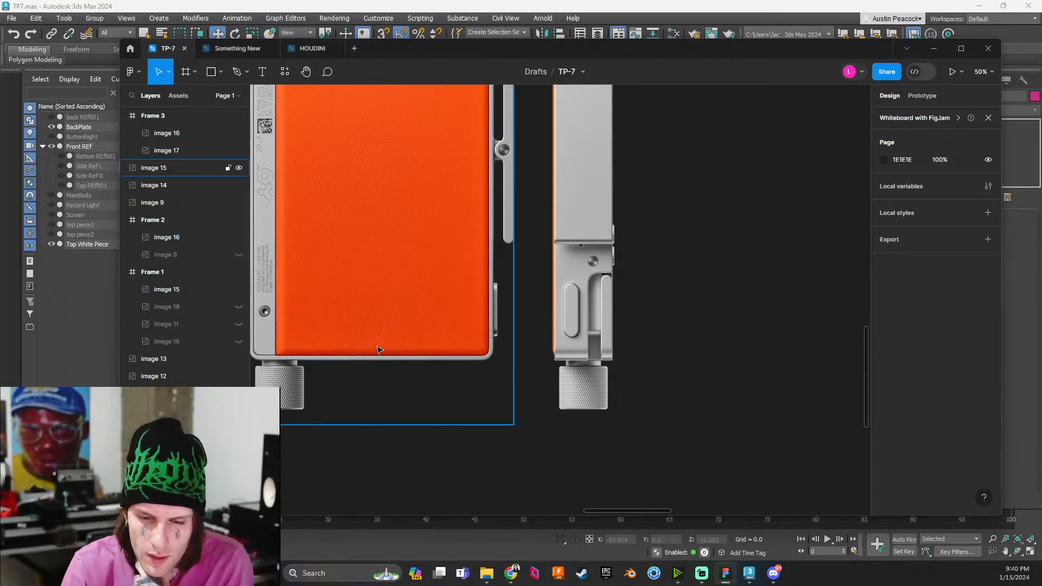
scroll(302, 332, "left", 10)
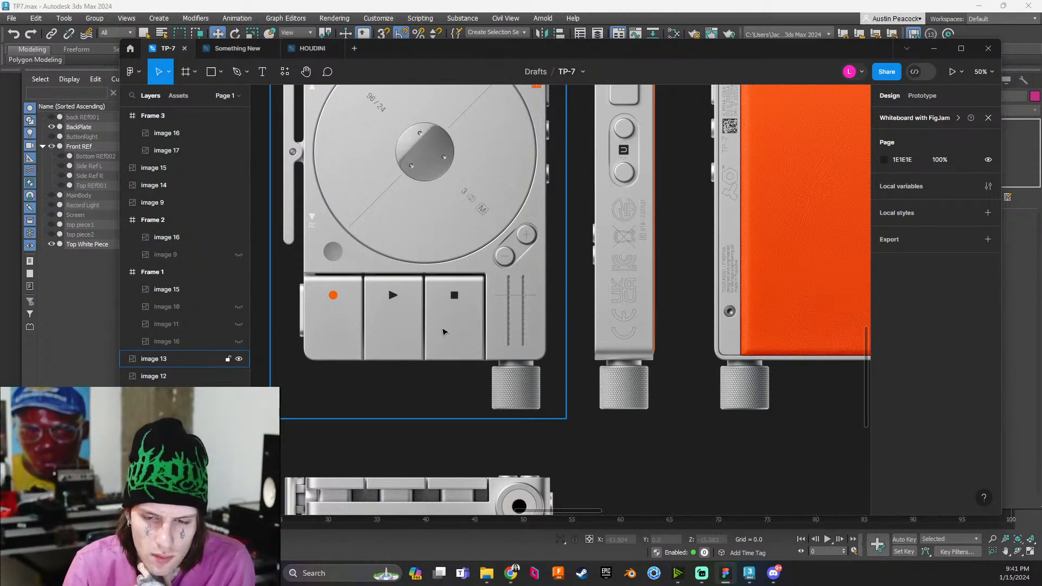
scroll(446, 332, "right", 9)
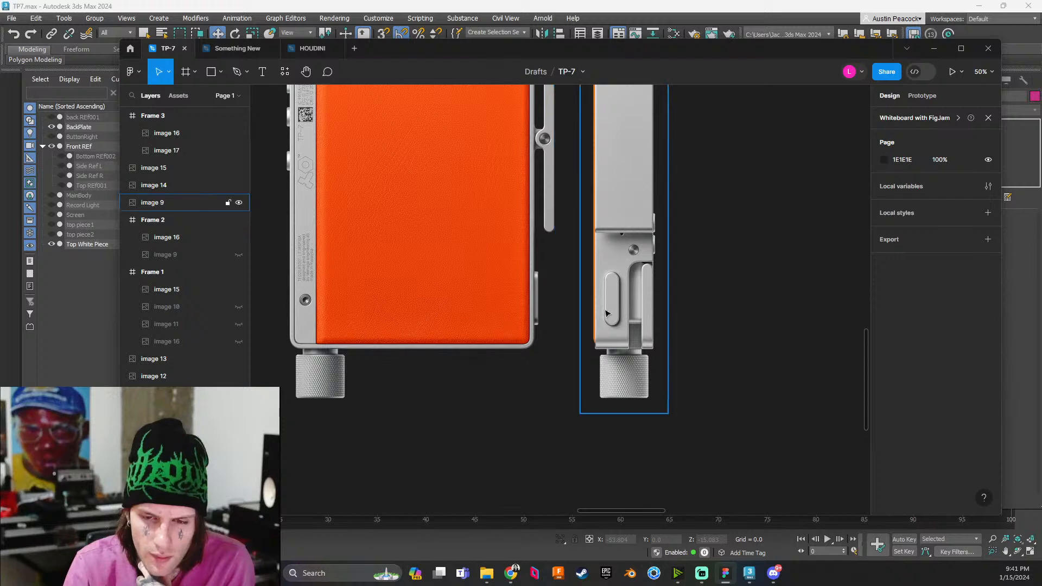
scroll(655, 320, "up", 2)
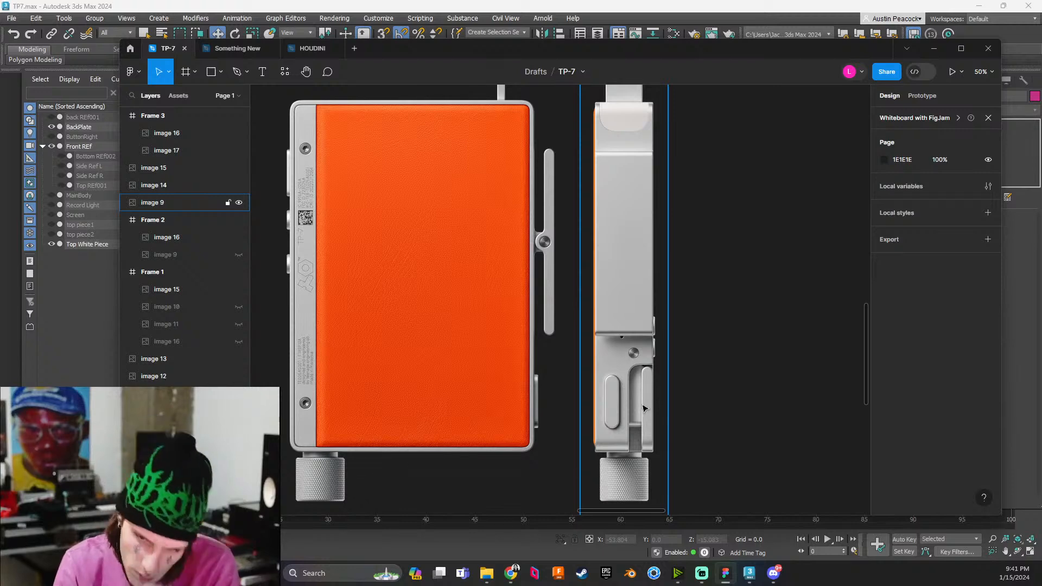
Switch back to 3ds Max and draw a Box base about 20.4 long and 14.1 wide over the stop key
left_click(1014, 371)
scroll(624, 326, "up", 2)
scroll(640, 325, "down", 1)
middle_click_drag(640, 324, 577, 334)
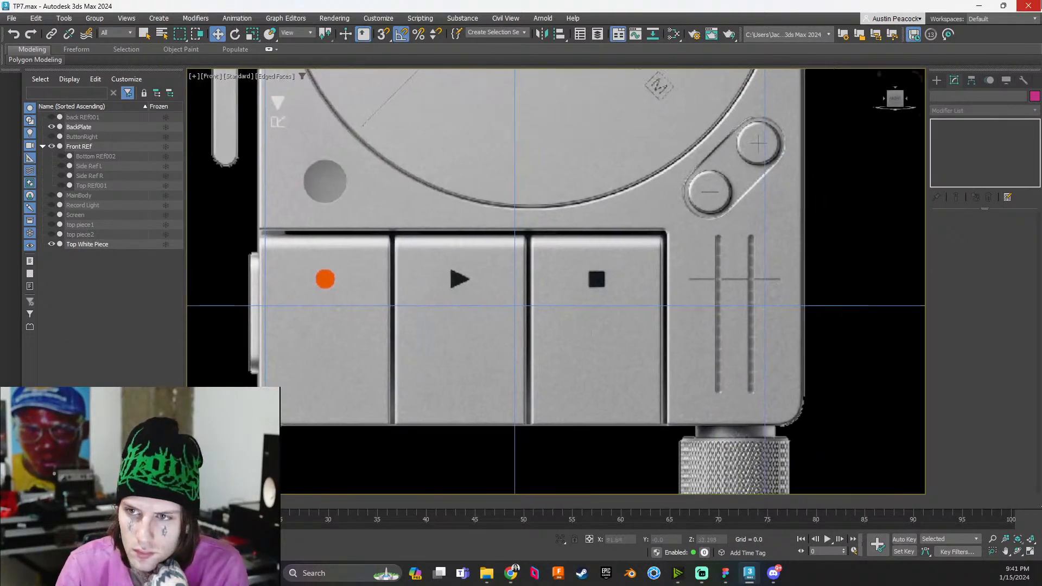
left_click(937, 81)
left_click(956, 152)
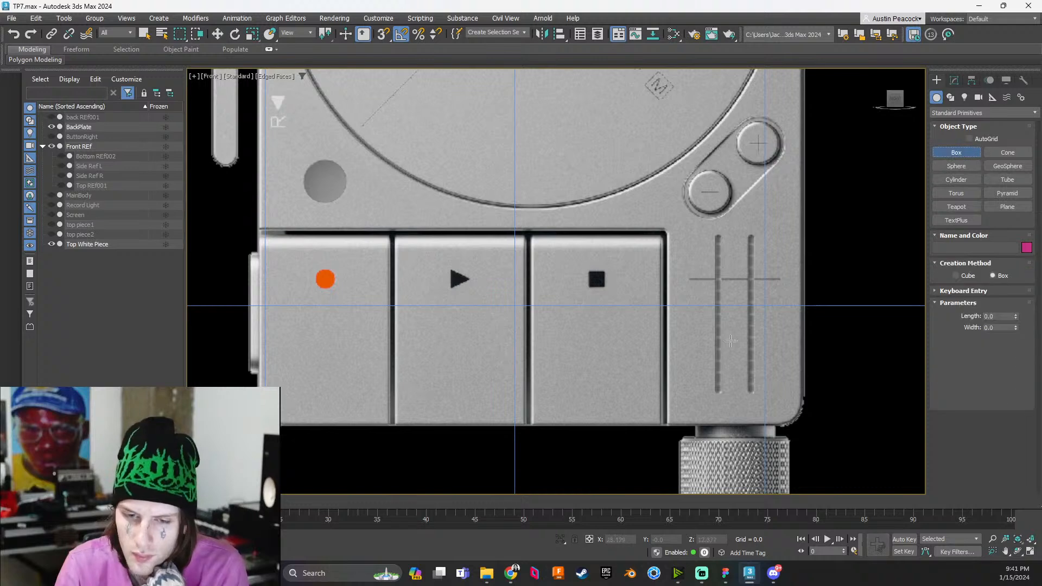
scroll(689, 372, "up", 2)
scroll(644, 451, "up", 2)
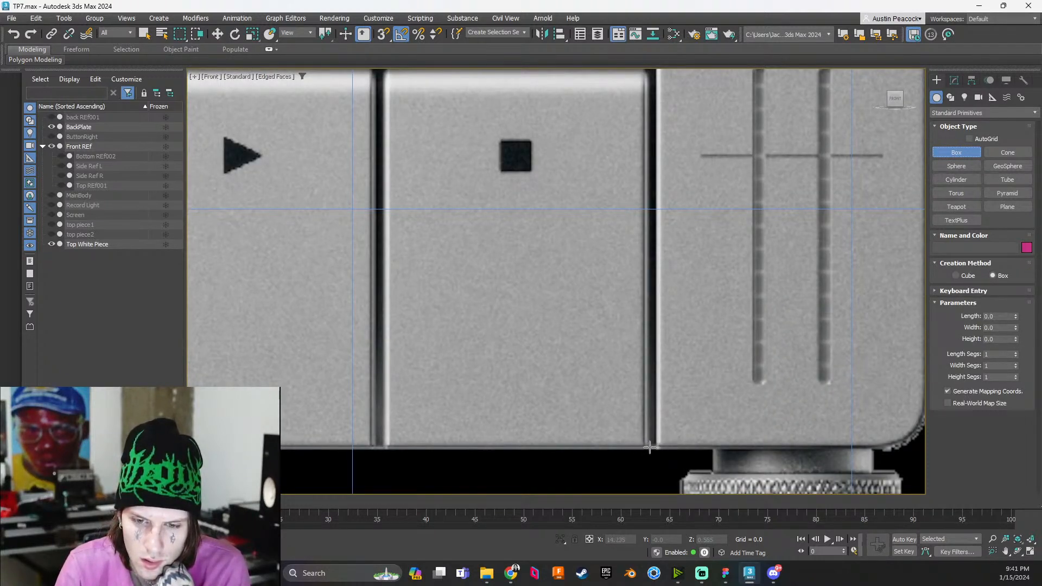
left_click_drag(649, 446, 376, 99)
Give the stop key box a height of about -2.6 and finish creating it
scroll(349, 174, "up", 1)
scroll(348, 174, "down", 3)
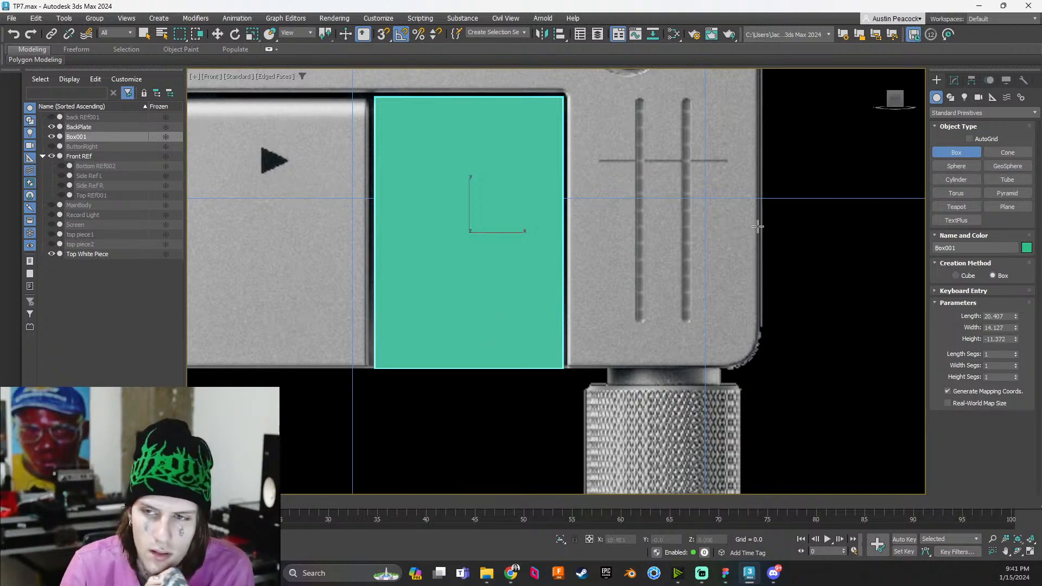
middle_click_drag(458, 286, 492, 289, "alt")
scroll(460, 265, "up", 2)
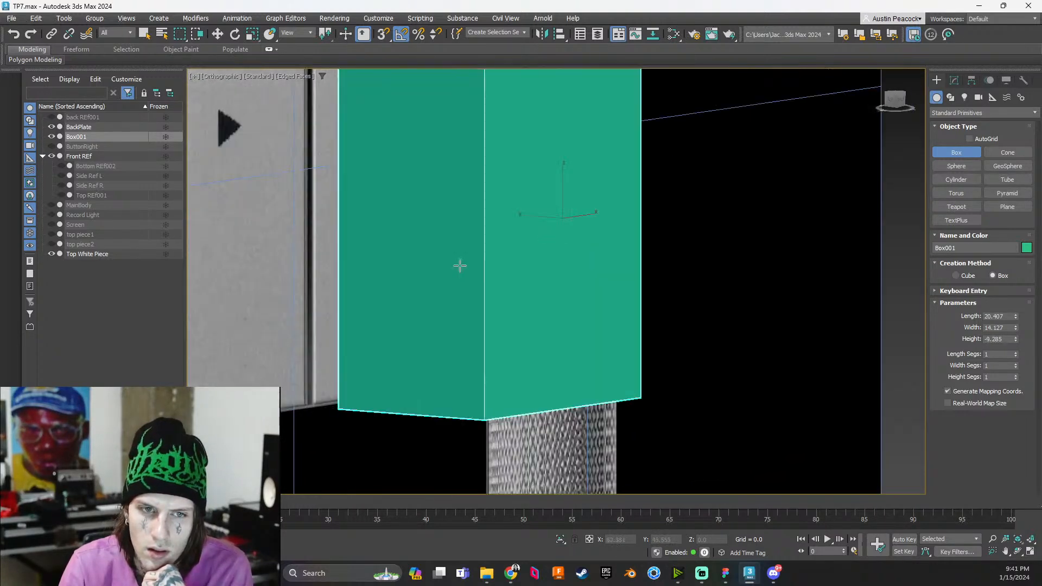
scroll(459, 273, "down", 5)
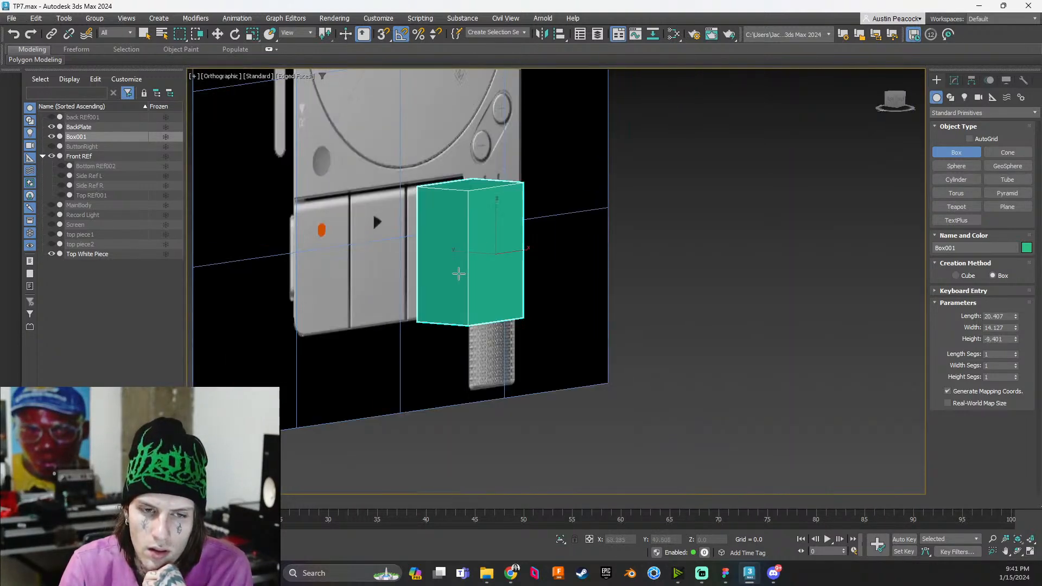
left_click(461, 113)
key("w")
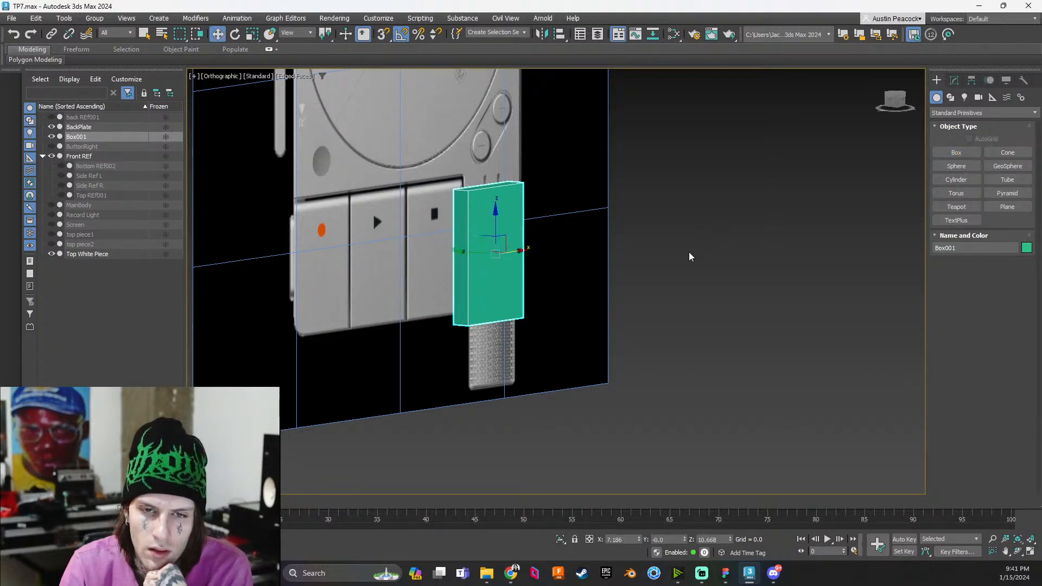
Show MainBody and compare the stop key box with the body's lower recess from the front and the side
left_click(970, 80)
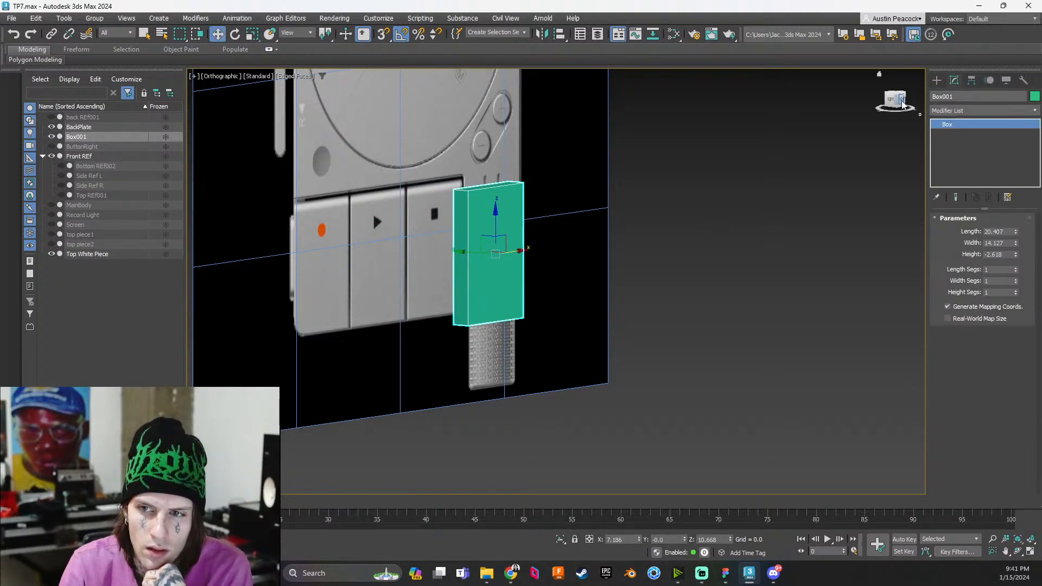
left_click(896, 98)
middle_click_drag(634, 221, 291, 226)
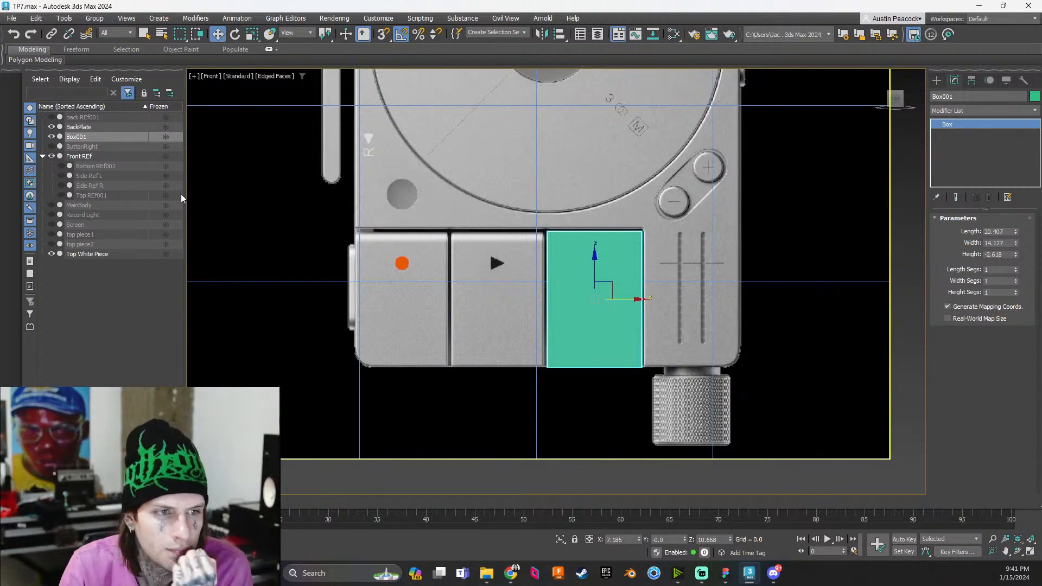
left_click(51, 205)
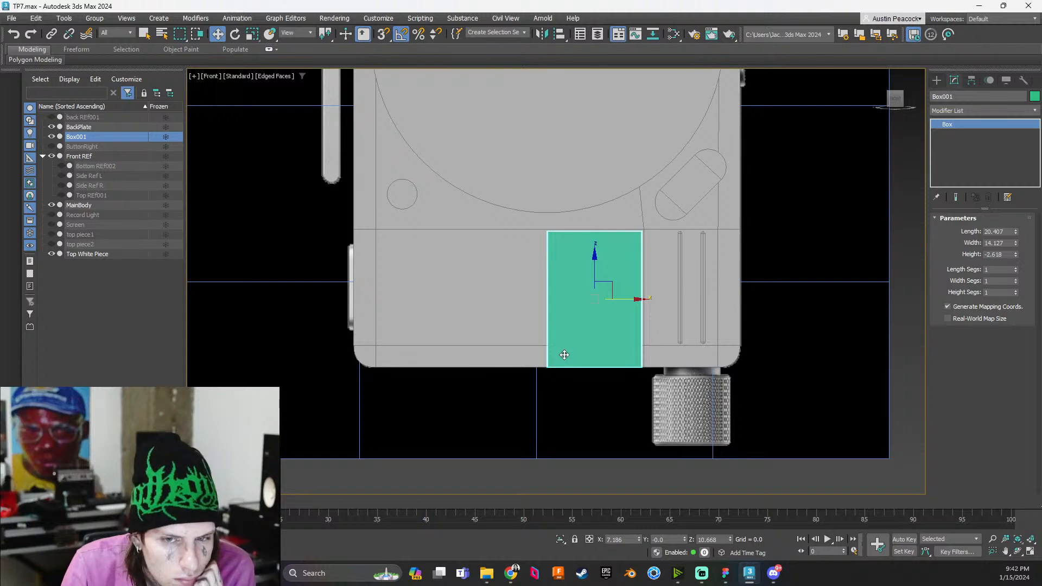
scroll(557, 308, "up", 4)
middle_click_drag(564, 289, 646, 369)
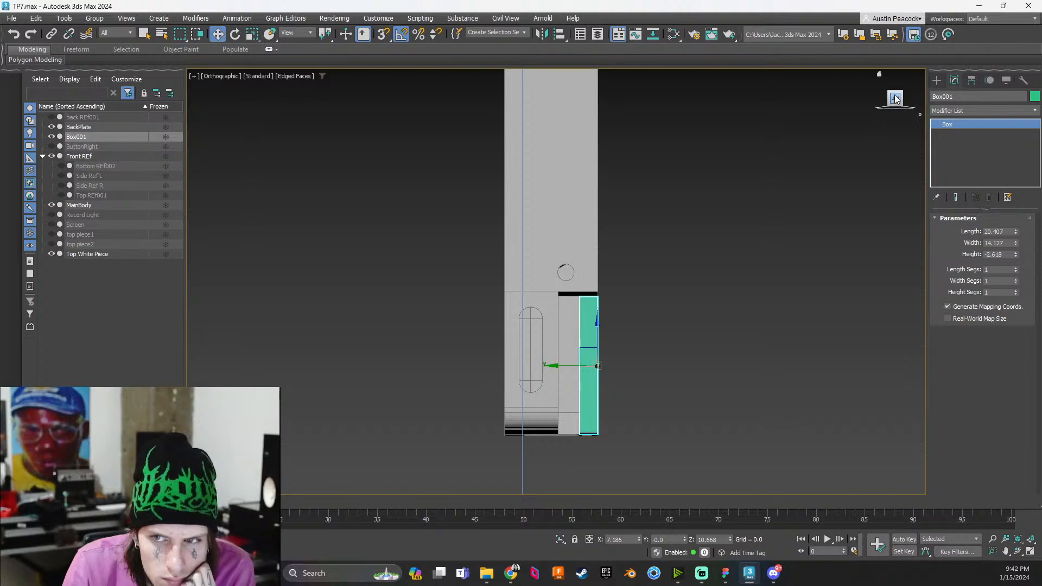
left_click_drag(895, 100, 861, 105)
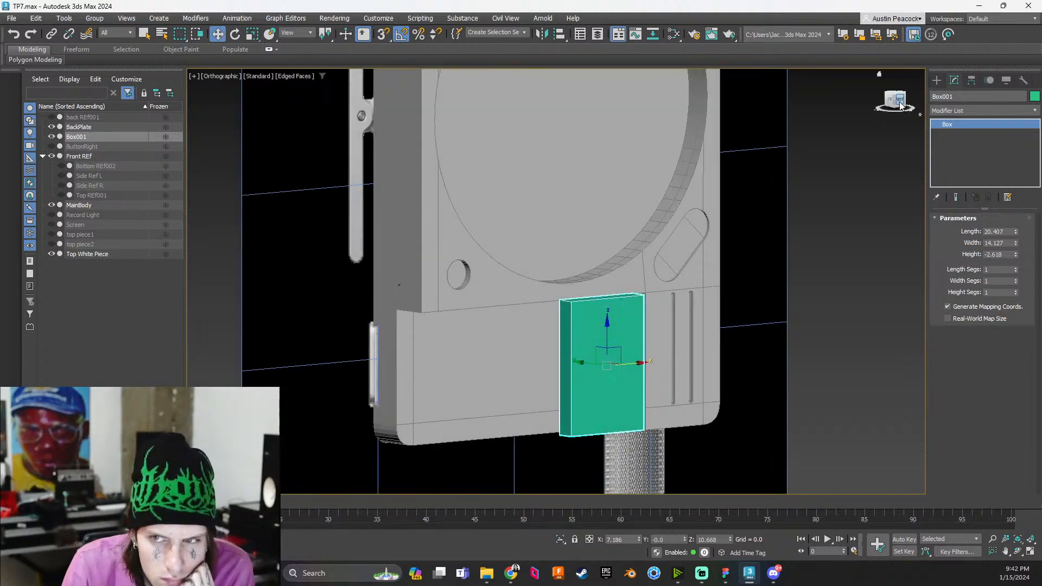
left_click(901, 101)
scroll(642, 441, "up", 10)
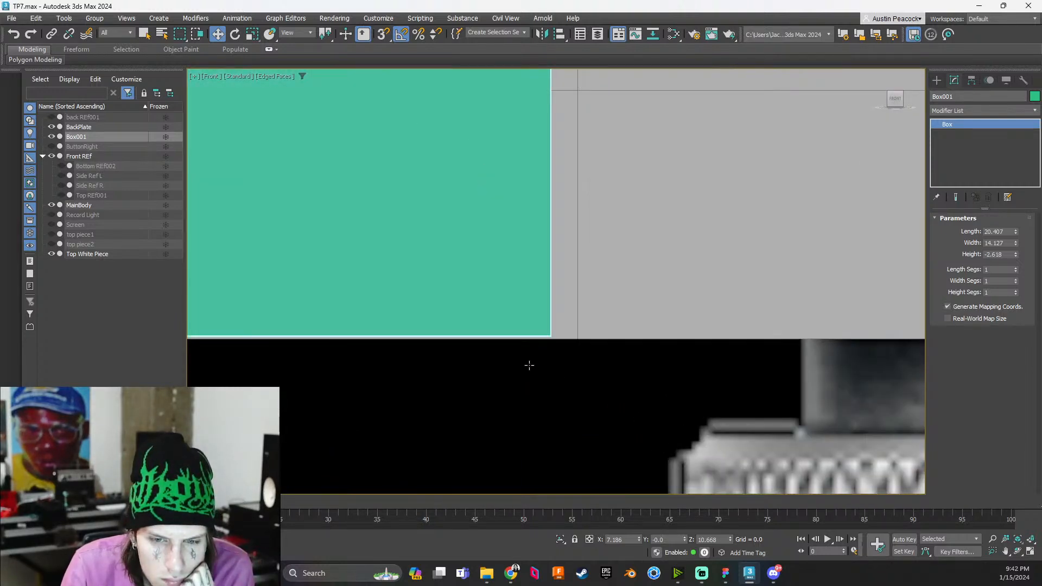
scroll(527, 361, "down", 8)
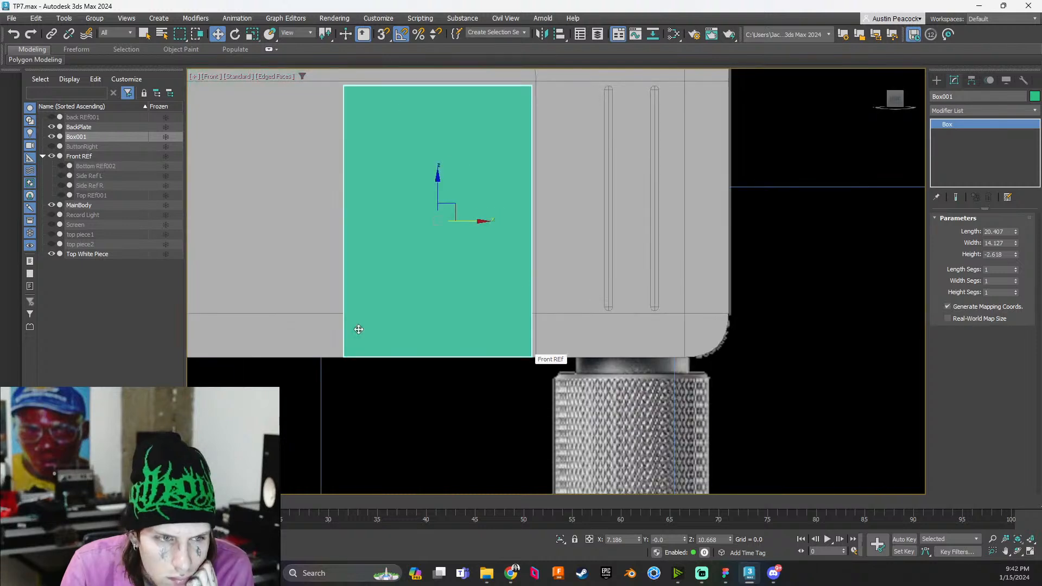
scroll(365, 325, "up", 5)
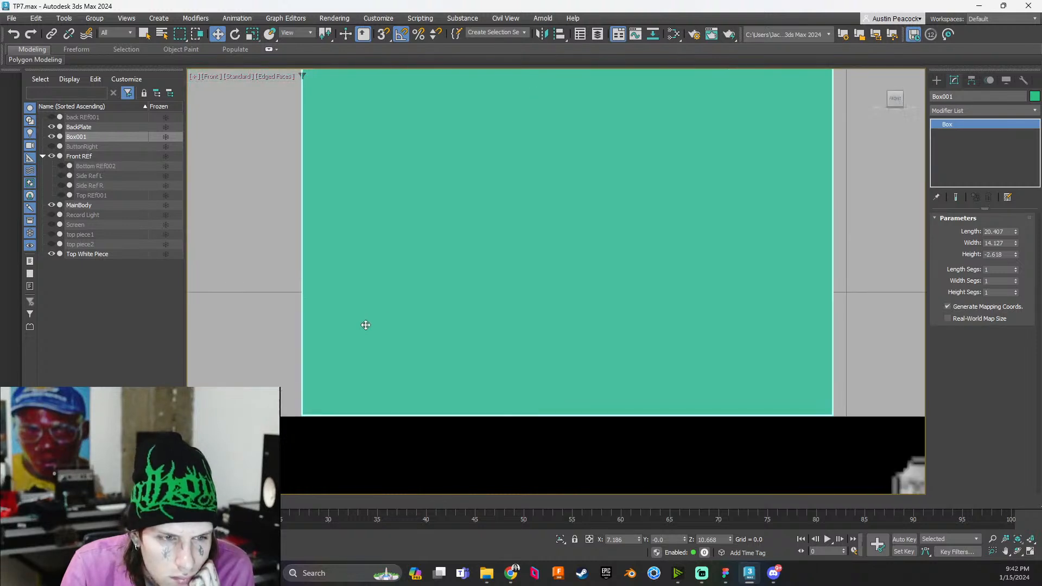
Hide and show MainBody repeatedly to compare the box's lower corners and side edges with the Front REF key gaps
left_click(51, 205)
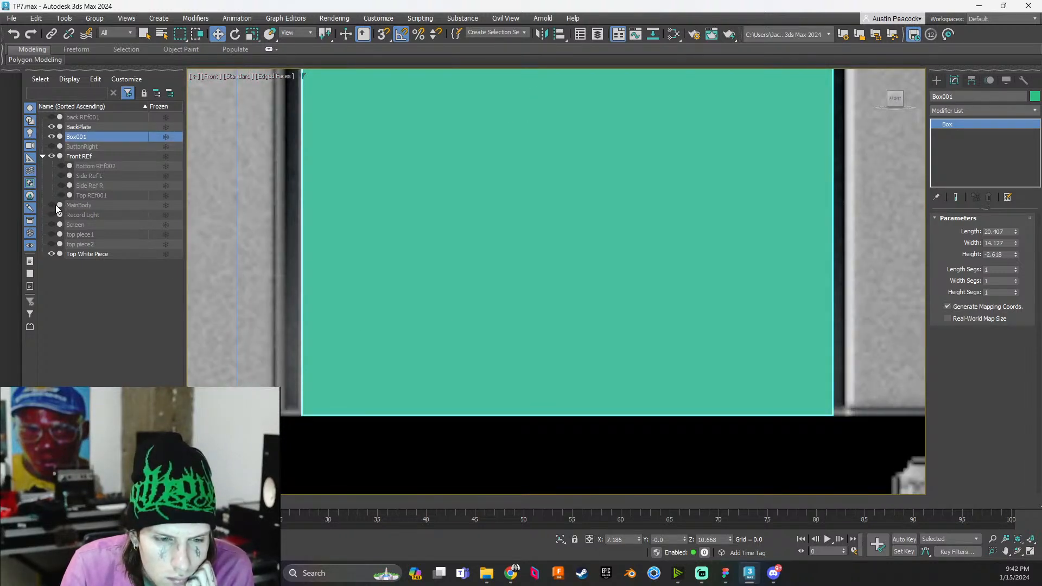
left_click(55, 204)
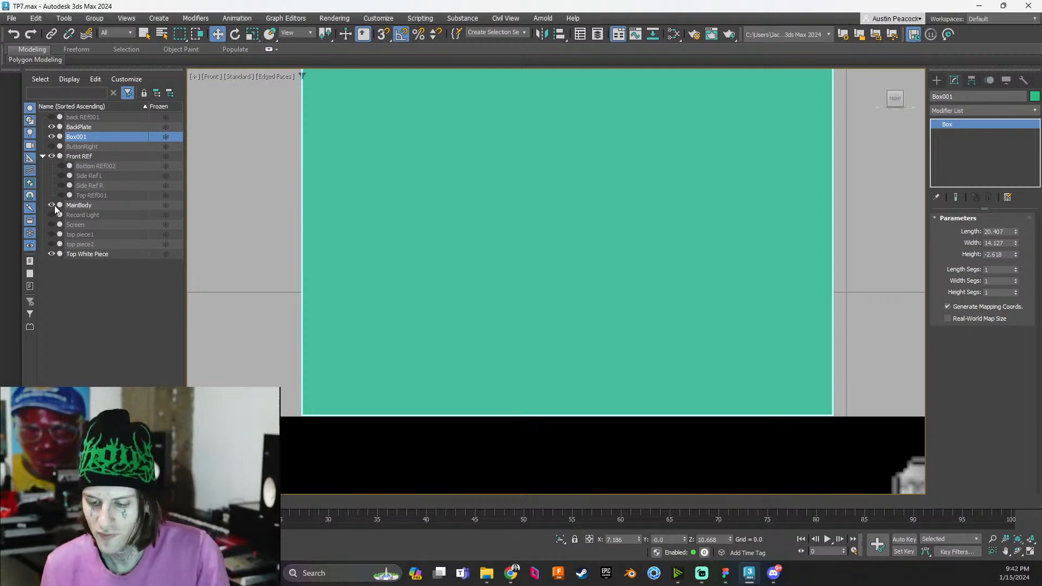
left_click(52, 205)
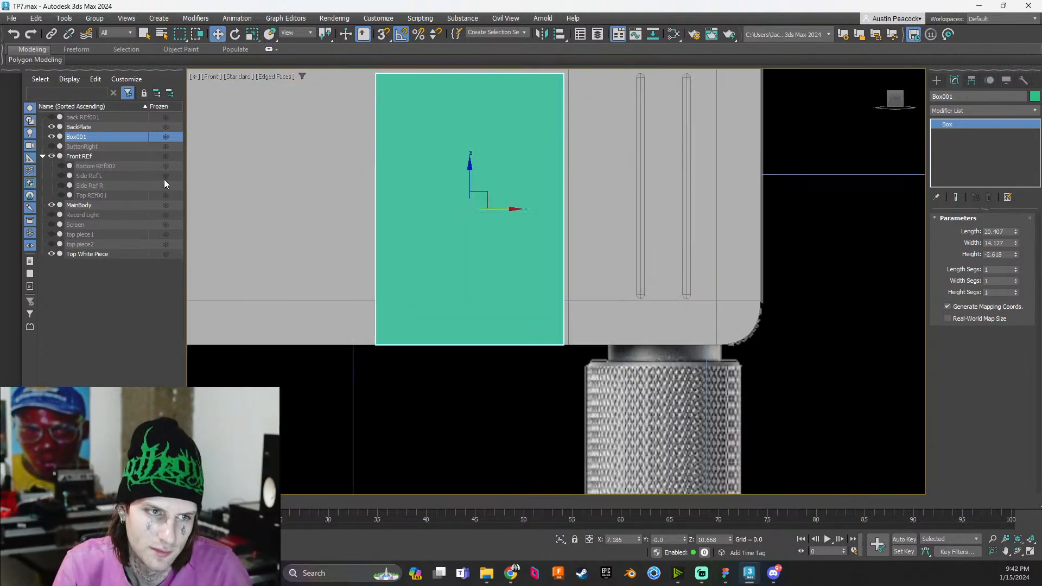
left_click(51, 206)
scroll(397, 276, "up", 3)
scroll(396, 276, "down", 2)
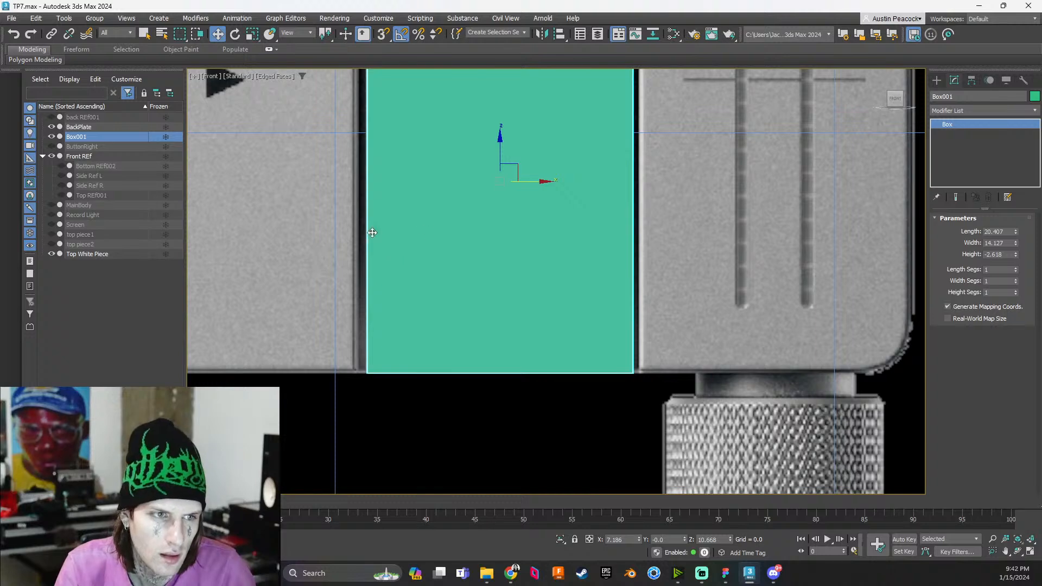
Hide and show the stop key box repeatedly to compare its edges with the stop key on the front reference
scroll(479, 325, "up", 2)
scroll(477, 310, "down", 2)
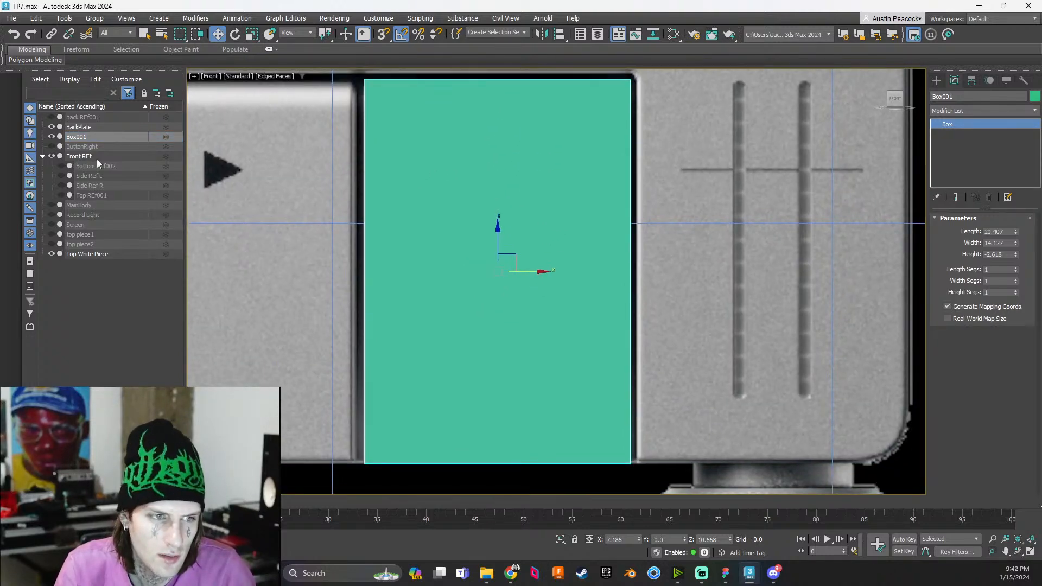
left_click(53, 135)
left_click(52, 136)
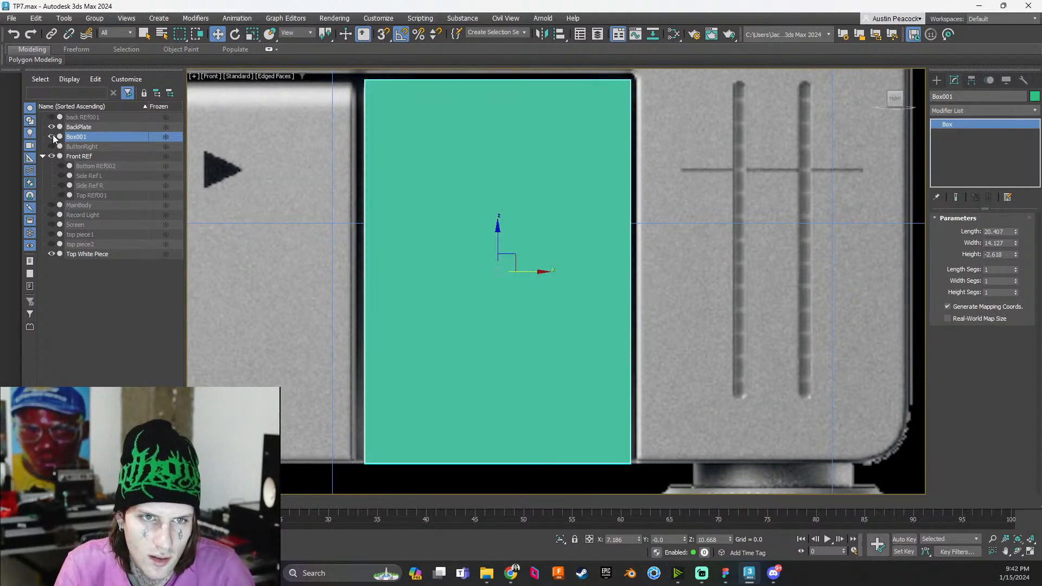
left_click(52, 136)
left_click(52, 136)
left_click(52, 137)
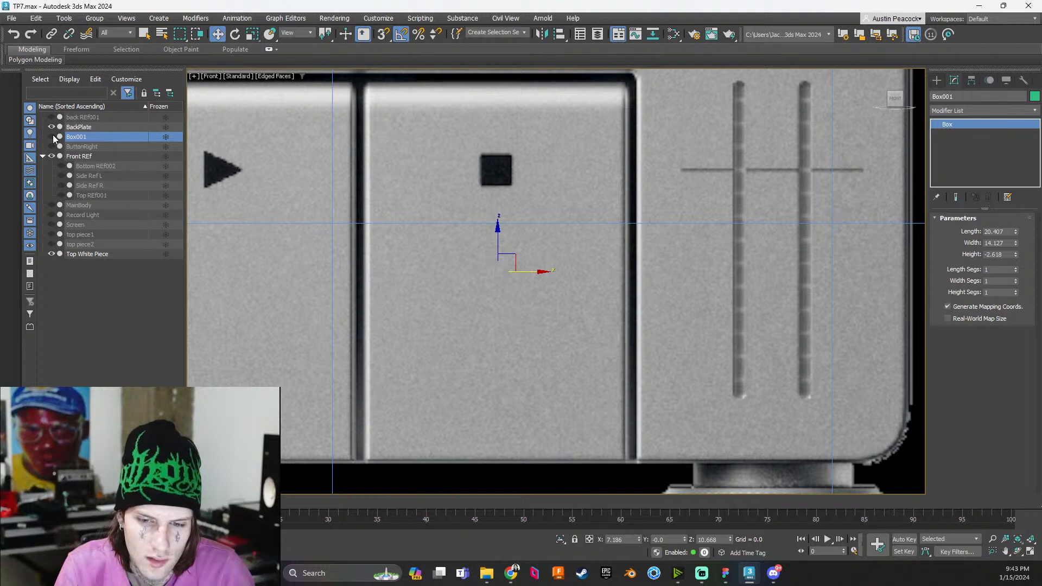
left_click(52, 136)
left_click(52, 136)
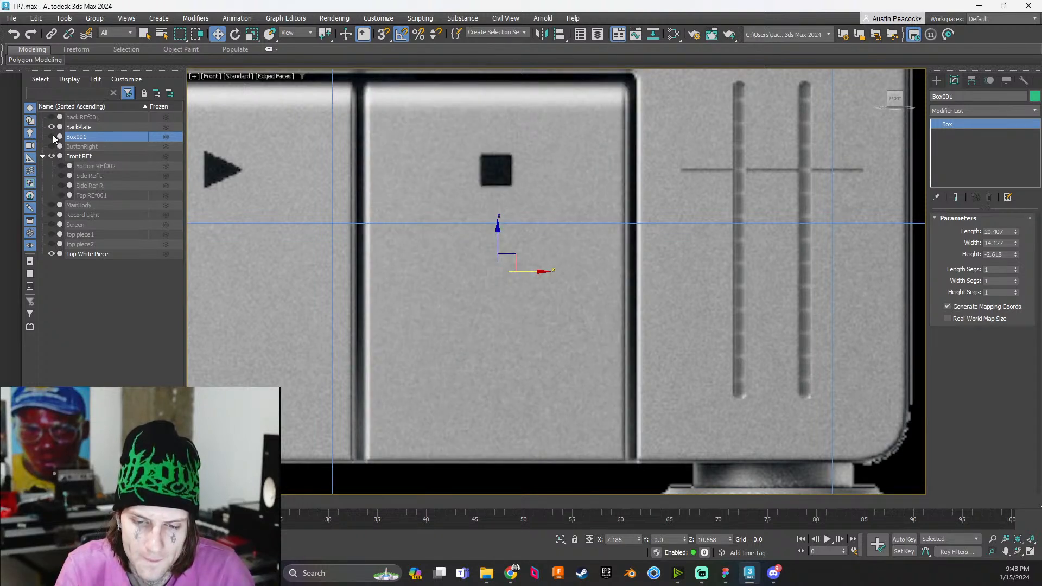
left_click(53, 136)
left_click(53, 136)
left_click(52, 137)
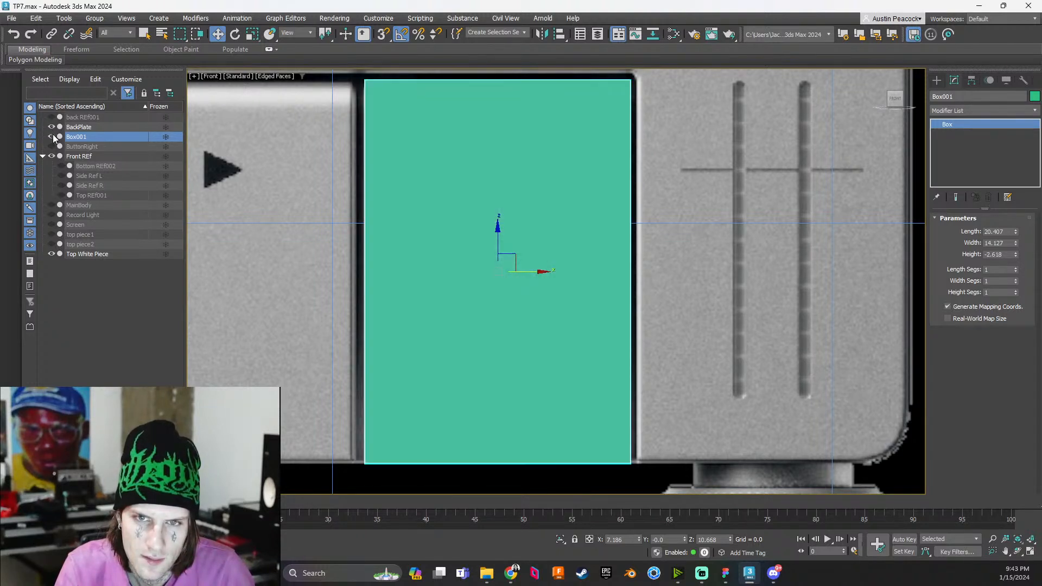
left_click(53, 137)
left_click(53, 136)
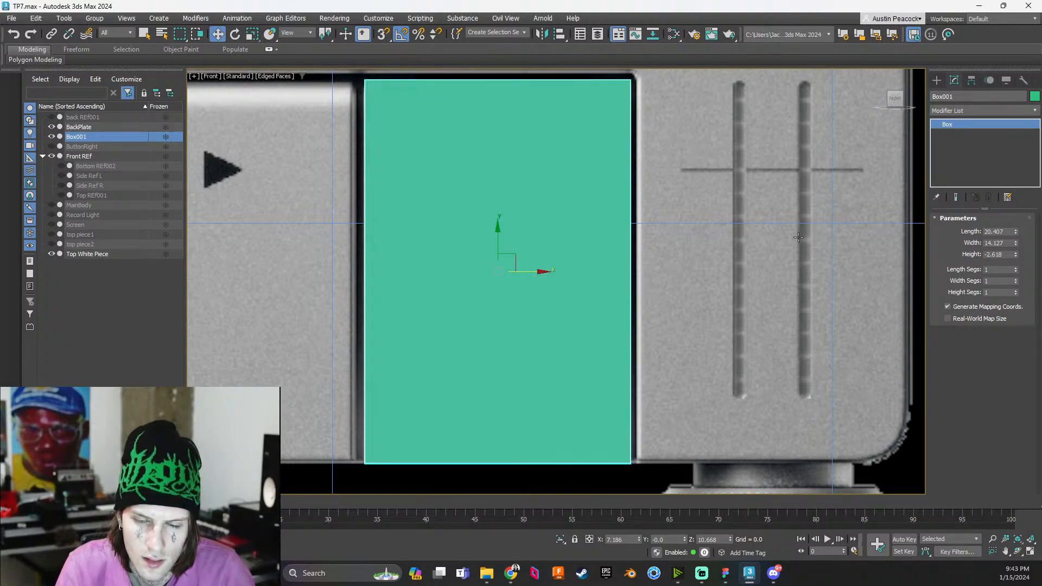
Nudge the stop key box sideways to about X 7.148 and check its side gaps against the front reference
scroll(548, 265, "up", 2)
left_click_drag(528, 262, 523, 261)
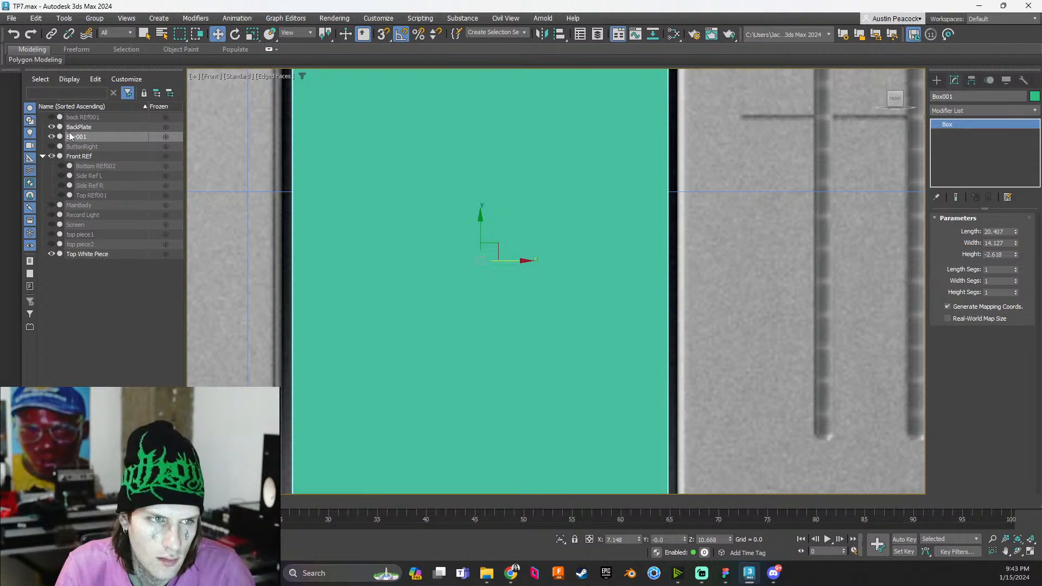
left_click(52, 137)
left_click(51, 136)
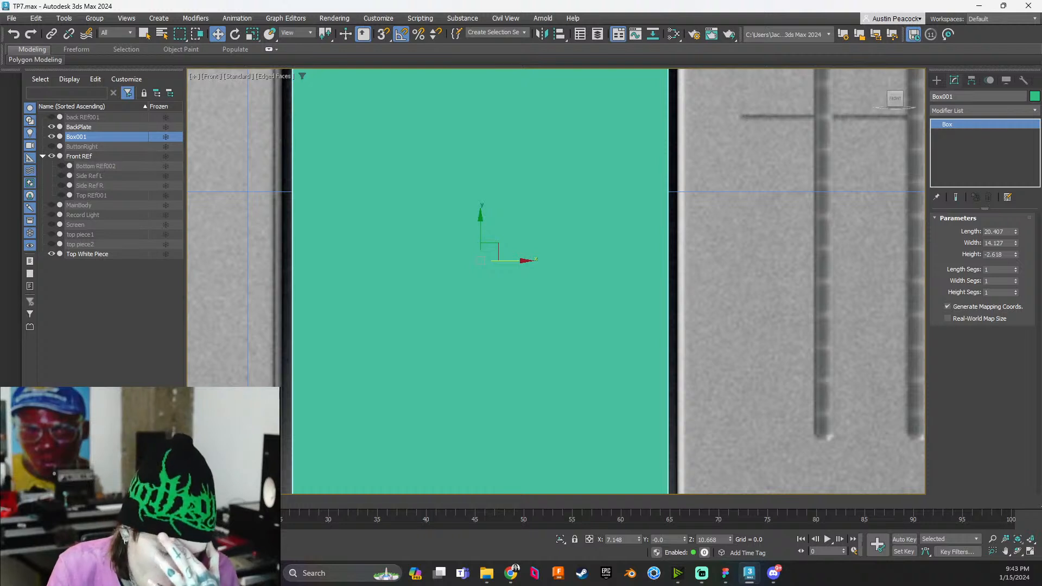
Lower the stop key box to about Z 10.552 so its upper edge matches the key on the front reference
scroll(386, 291, "down", 3)
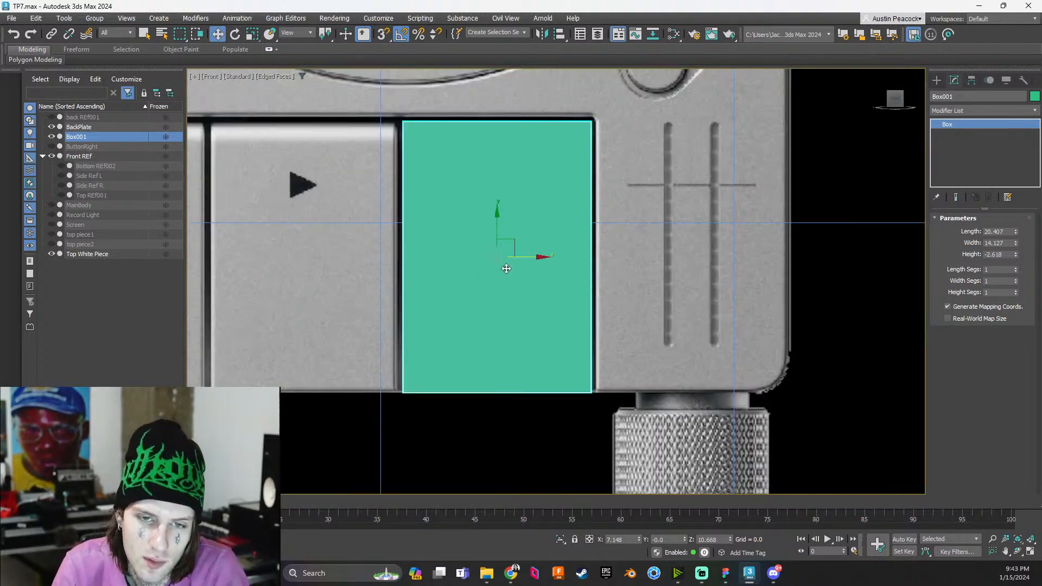
scroll(503, 344, "up", 2)
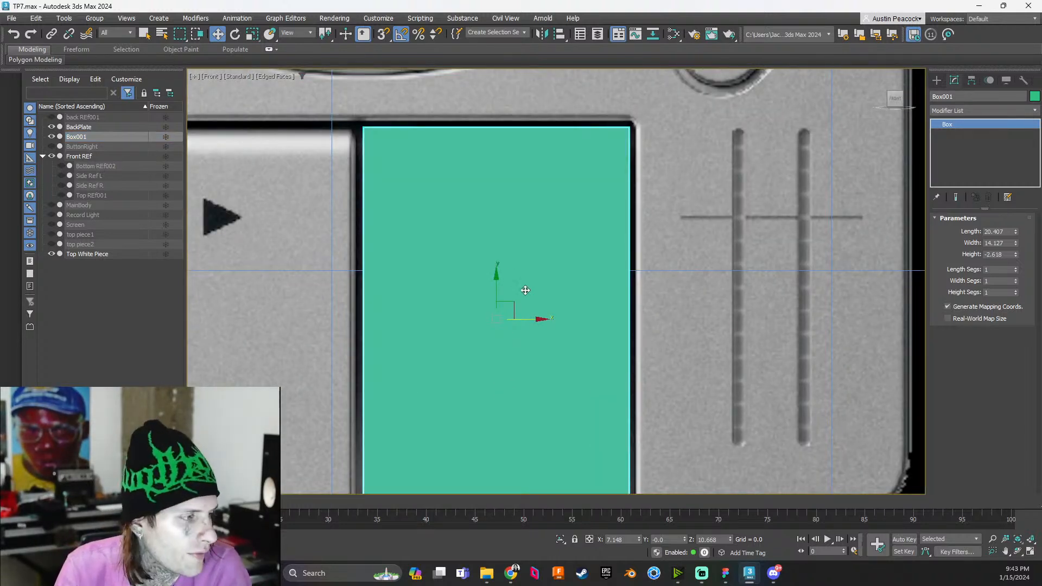
scroll(575, 289, "down", 2)
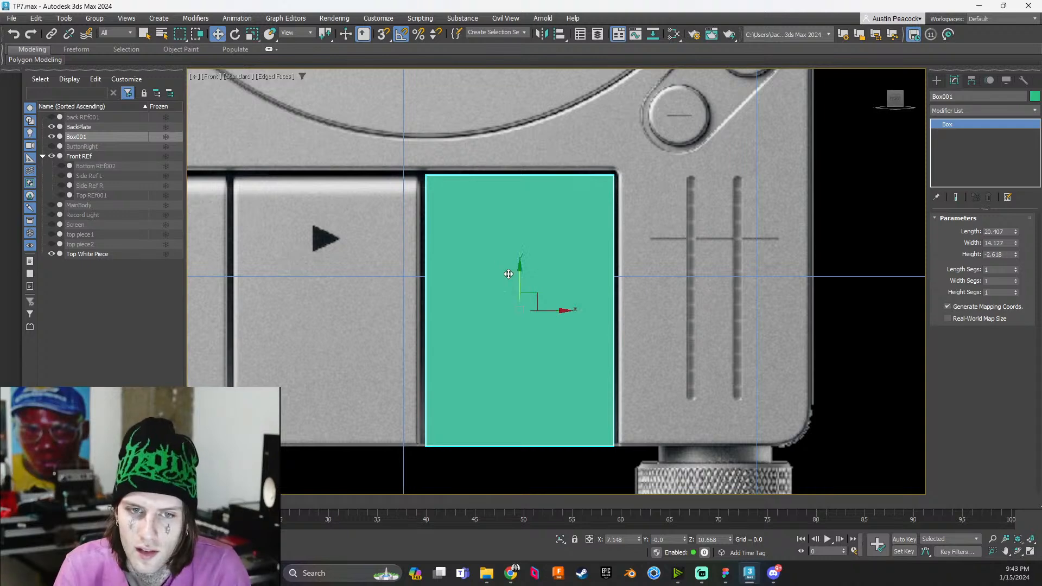
scroll(510, 266, "up", 2)
scroll(510, 262, "down", 2)
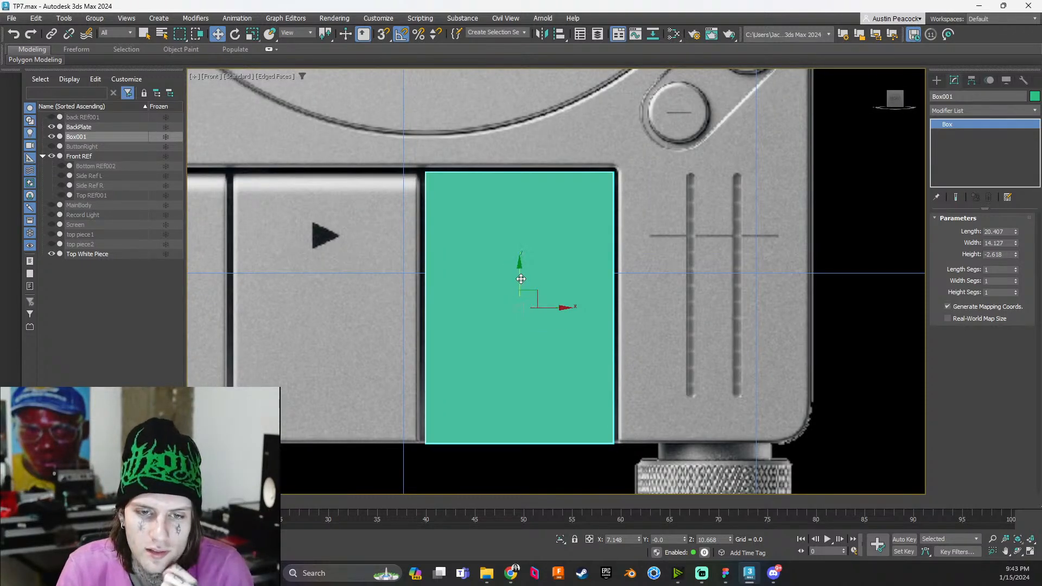
scroll(511, 277, "up", 4)
scroll(514, 280, "down", 2)
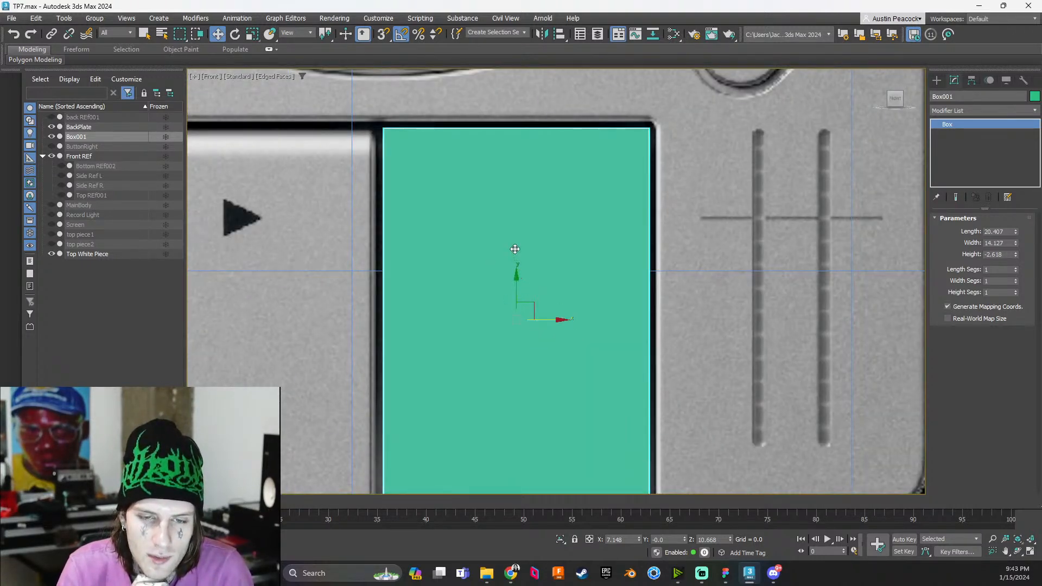
scroll(515, 249, "up", 2)
middle_click_drag(515, 250, 505, 310)
left_click_drag(509, 360, 510, 365)
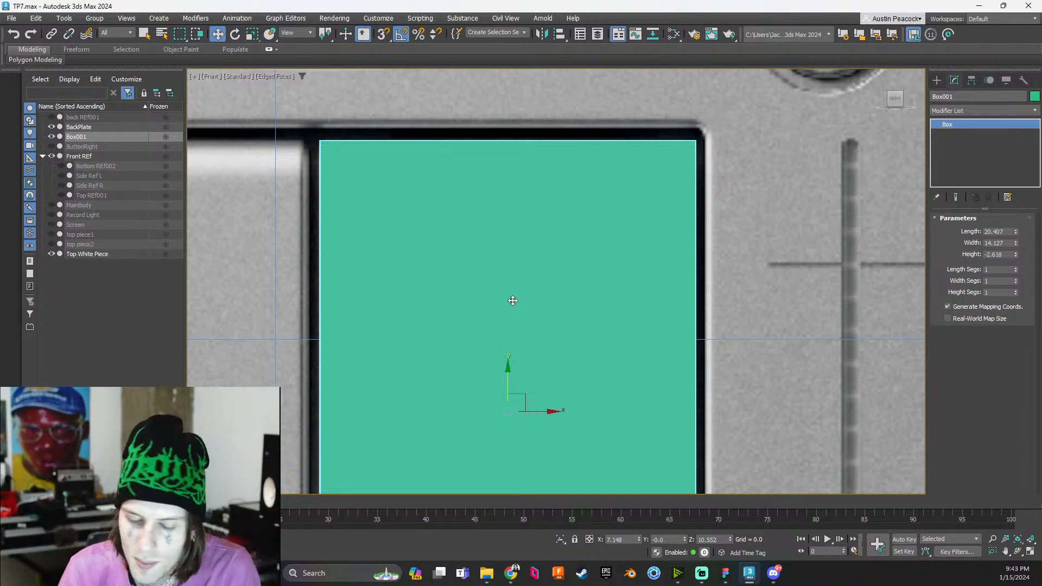
Add an Edit Poly modifier to the stop key box and enter Polygon editing
scroll(510, 302, "down", 3)
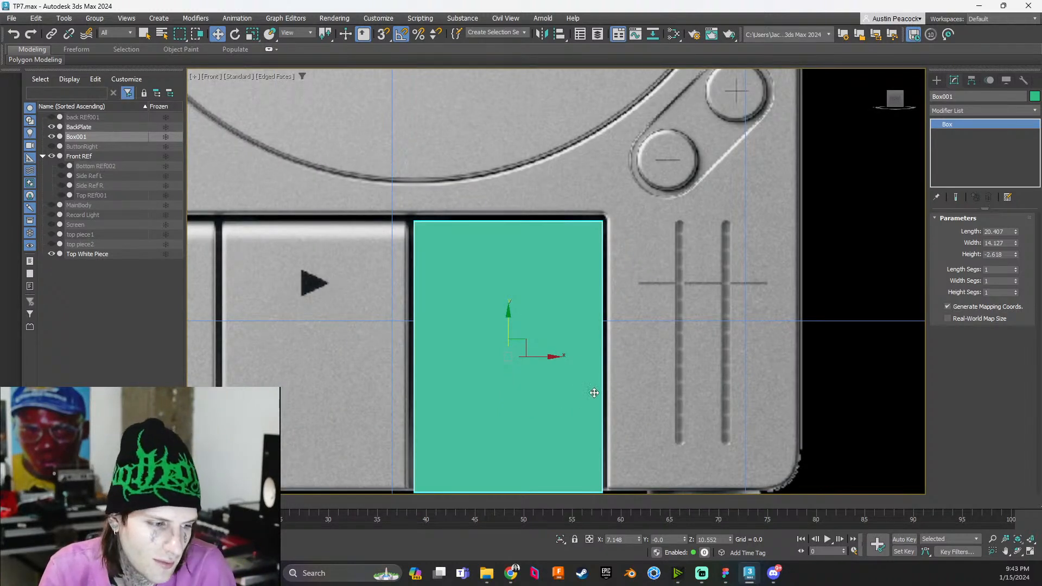
middle_click_drag(588, 421, 585, 407)
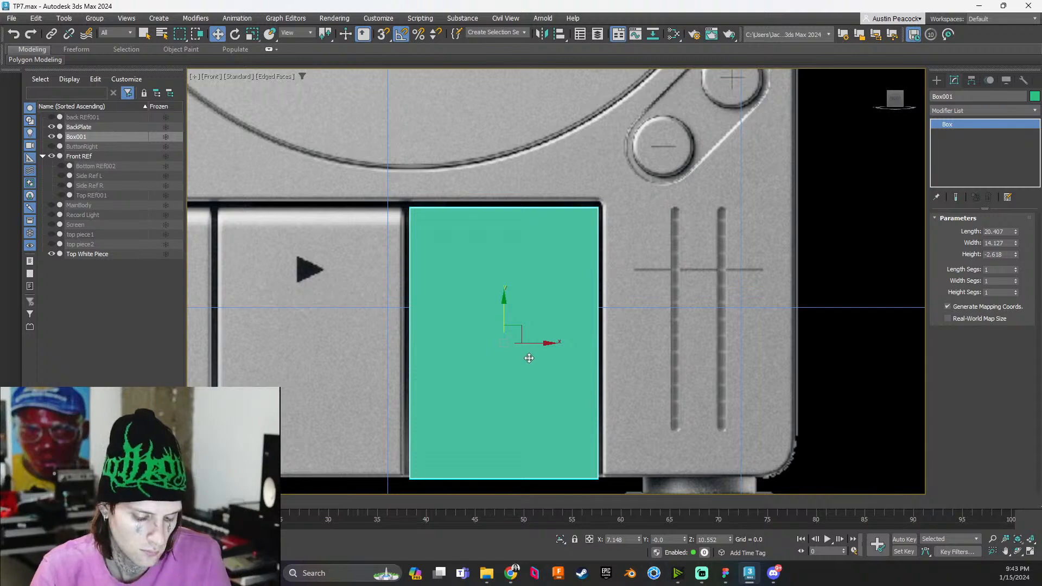
key("ctrl+e")
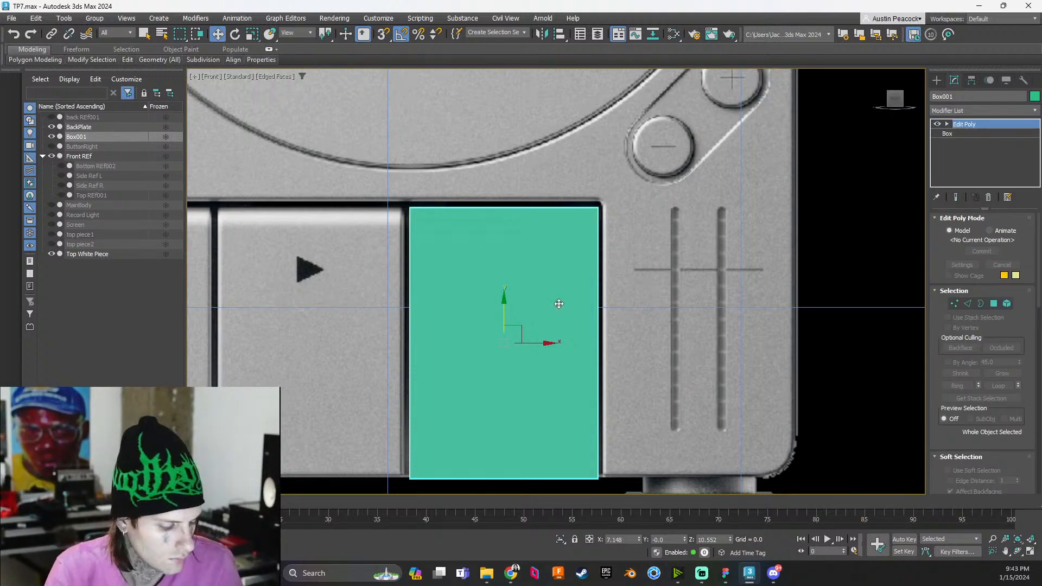
key("4")
Select the stop key box's bottom polygon and raise it to about Z 0.439, aligned with the key's lower edge
scroll(529, 401, "up", 5)
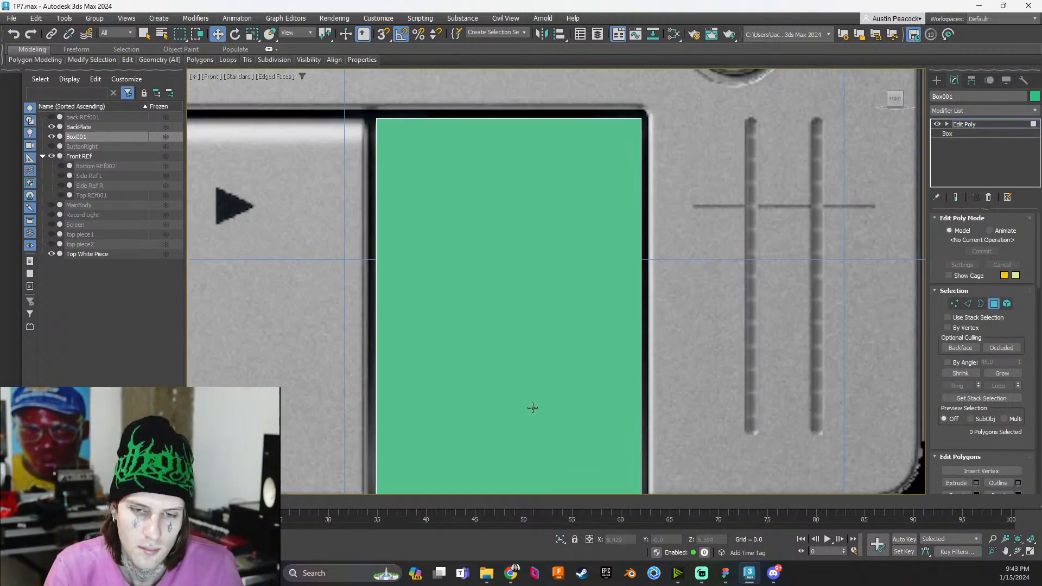
scroll(589, 284, "down", 2)
middle_click_drag(575, 345, 583, 307, "alt")
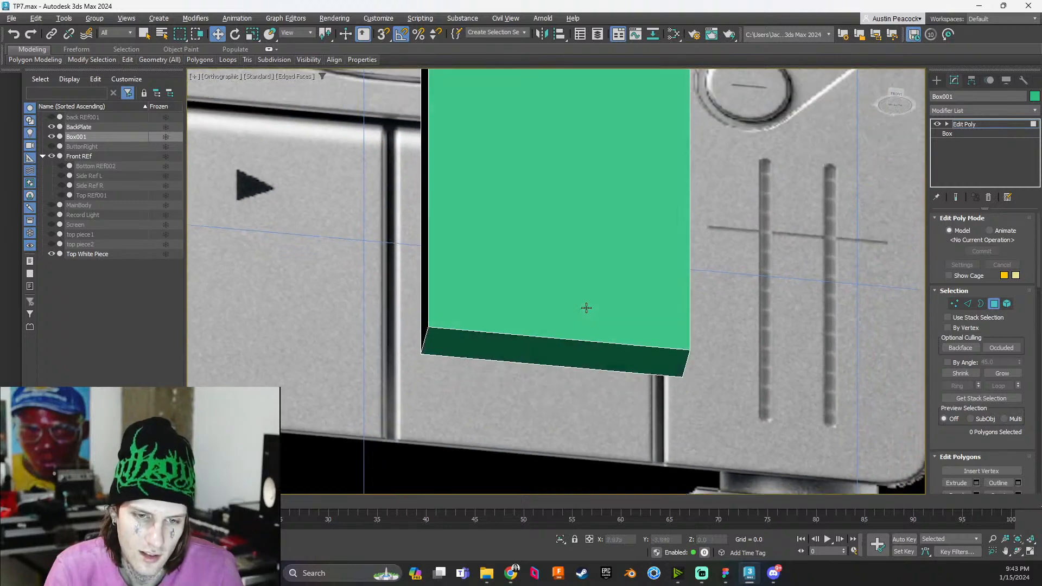
left_click(549, 347)
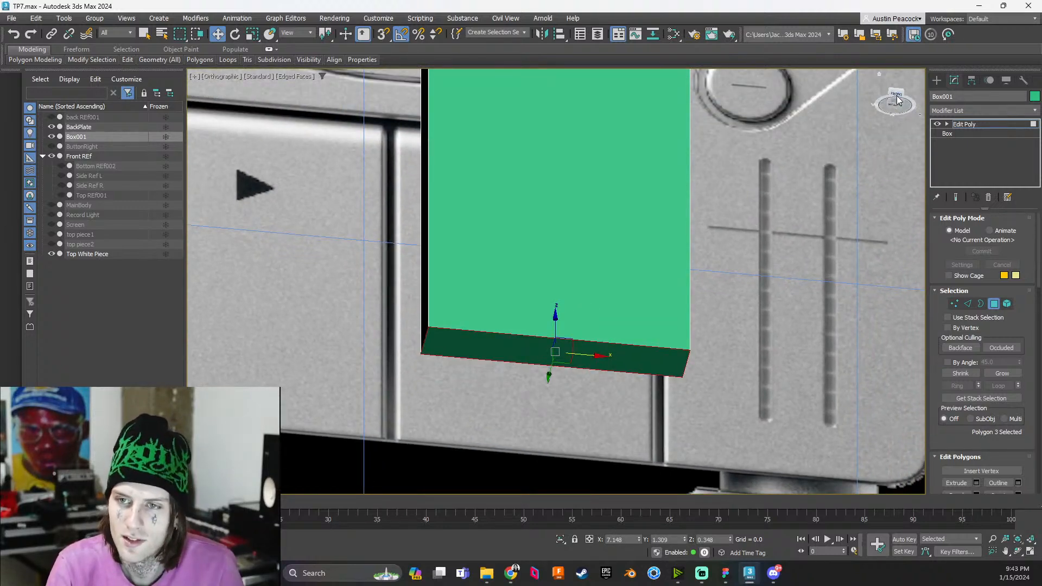
left_click_drag(895, 95, 896, 99)
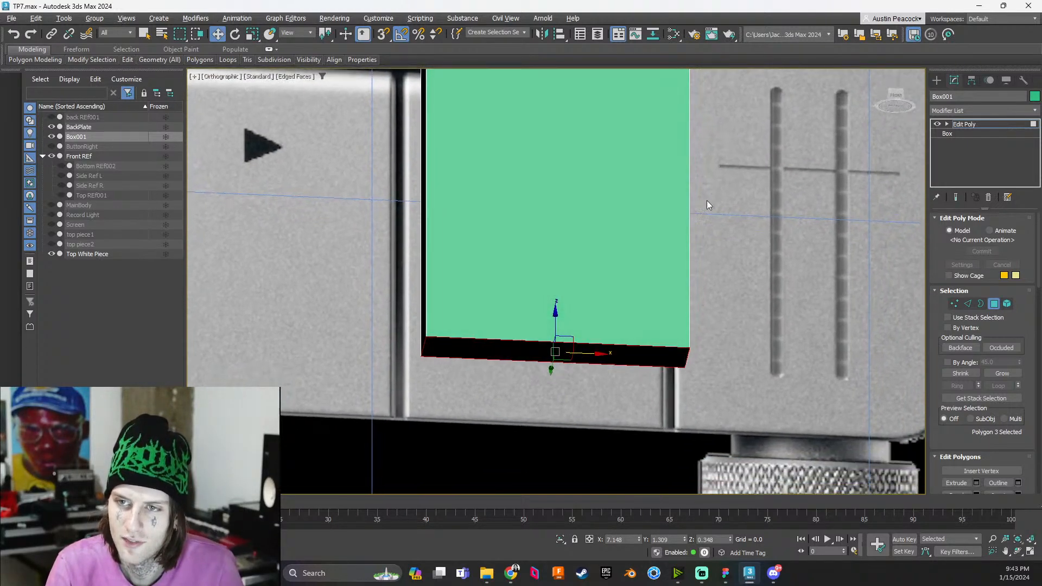
left_click(896, 97)
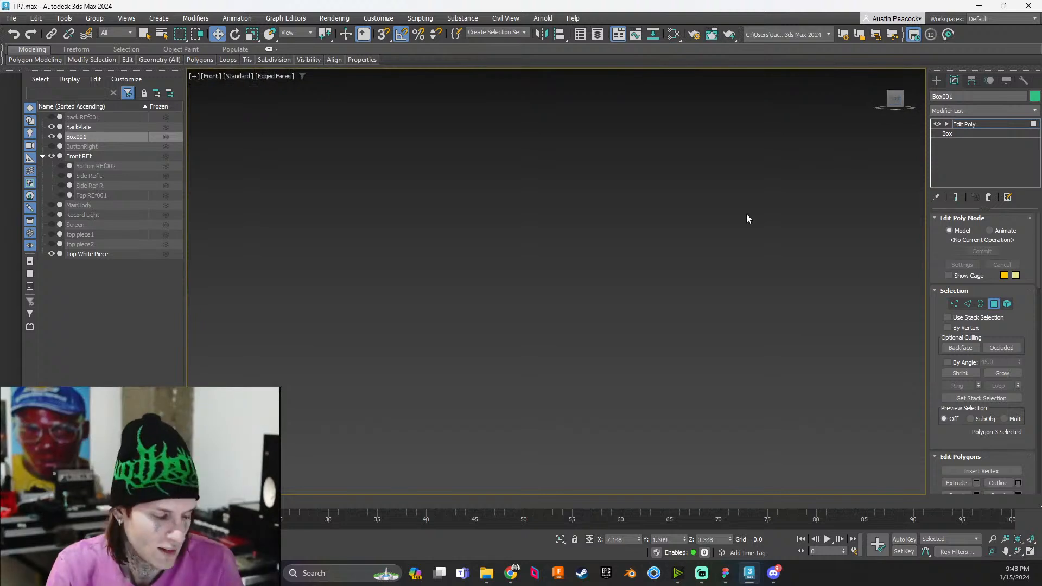
key("z")
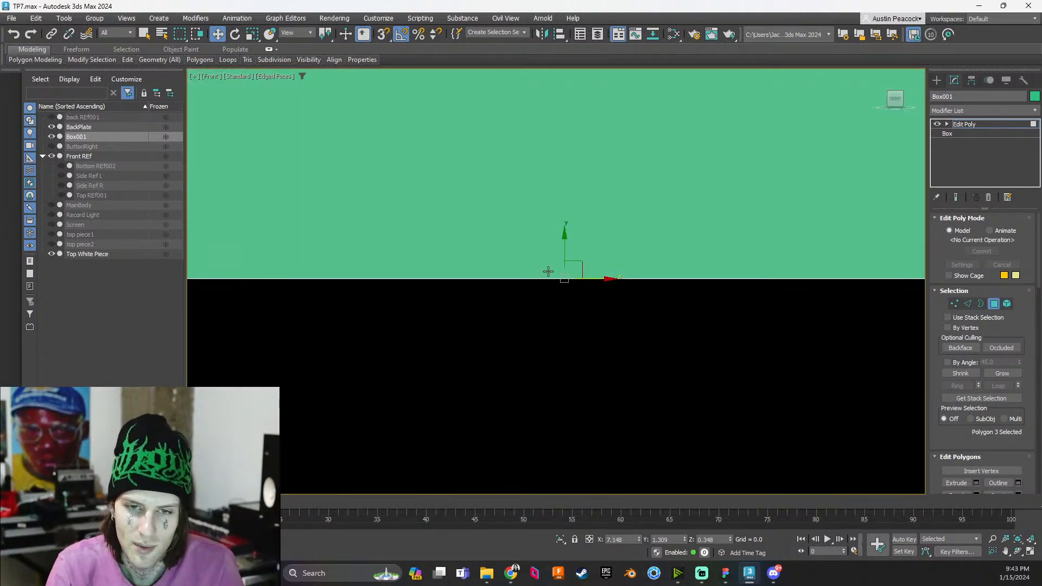
middle_click_drag(519, 296, 610, 344)
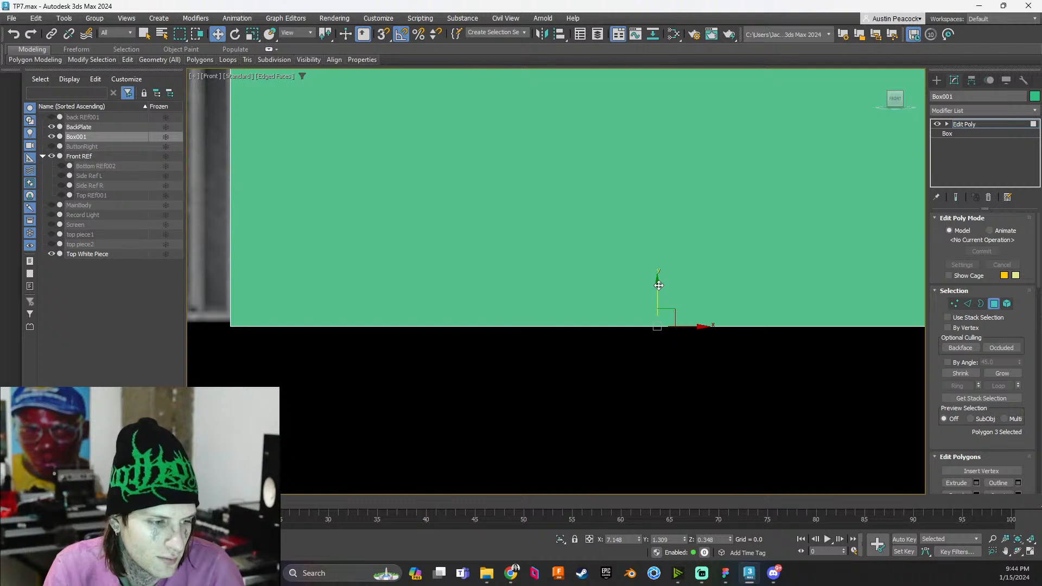
mouse_move(658, 284)
left_mouse_down()
mouse_move(664, 248)
mouse_move(669, 281)
left_mouse_up()
View the stop key box from the left and show Side Ref L to compare its depth with the reference
scroll(652, 307, "down", 6)
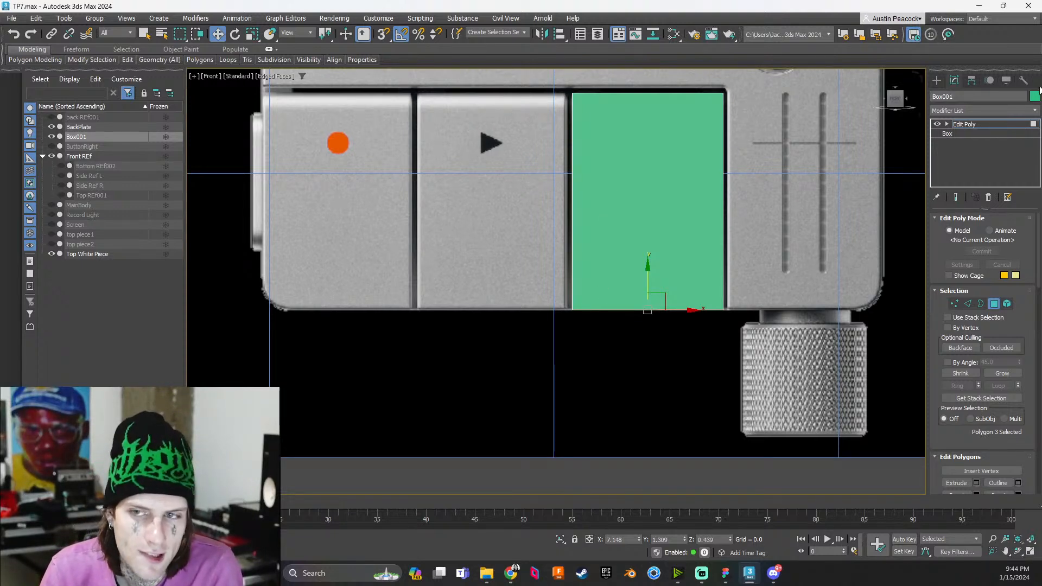
left_click_drag(894, 99, 888, 105)
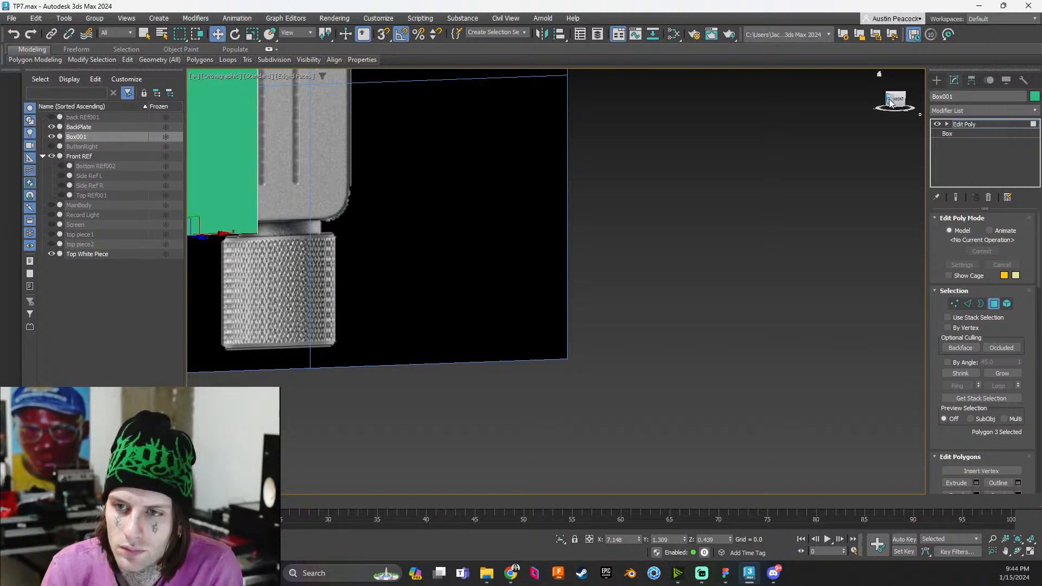
left_click(890, 103)
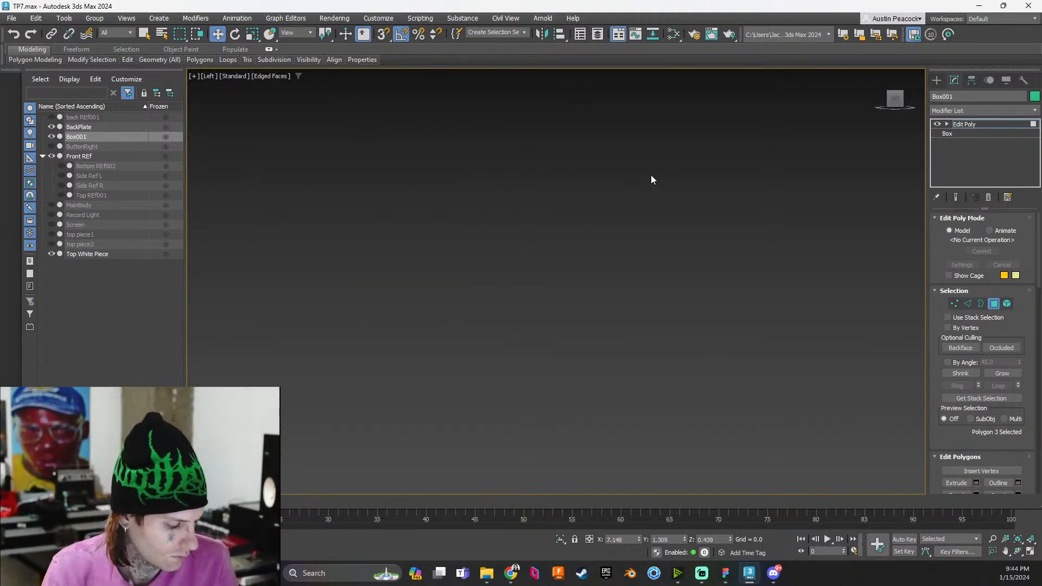
scroll(610, 194, "down", 15)
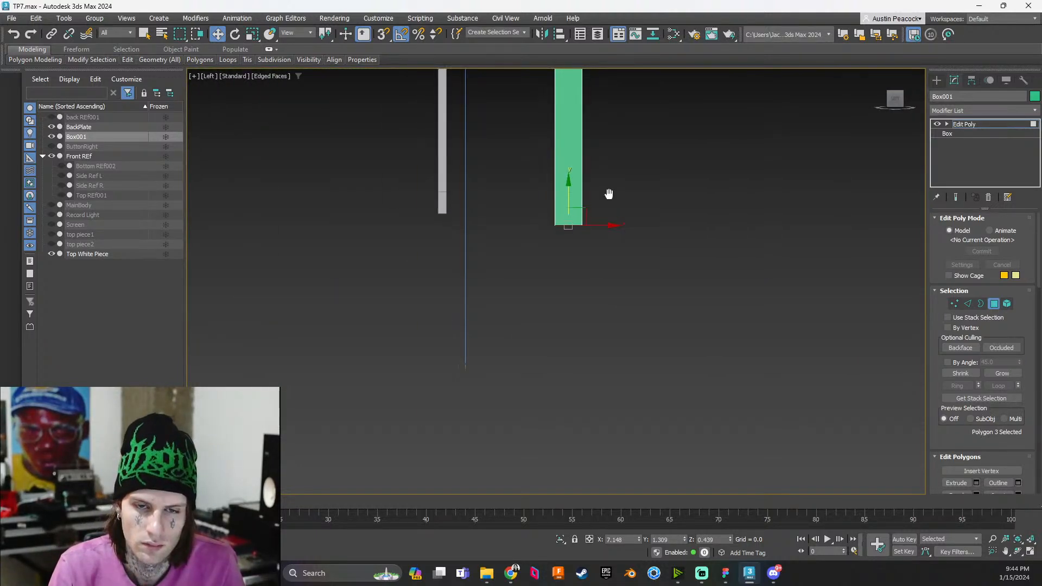
middle_click_drag(608, 194, 597, 346)
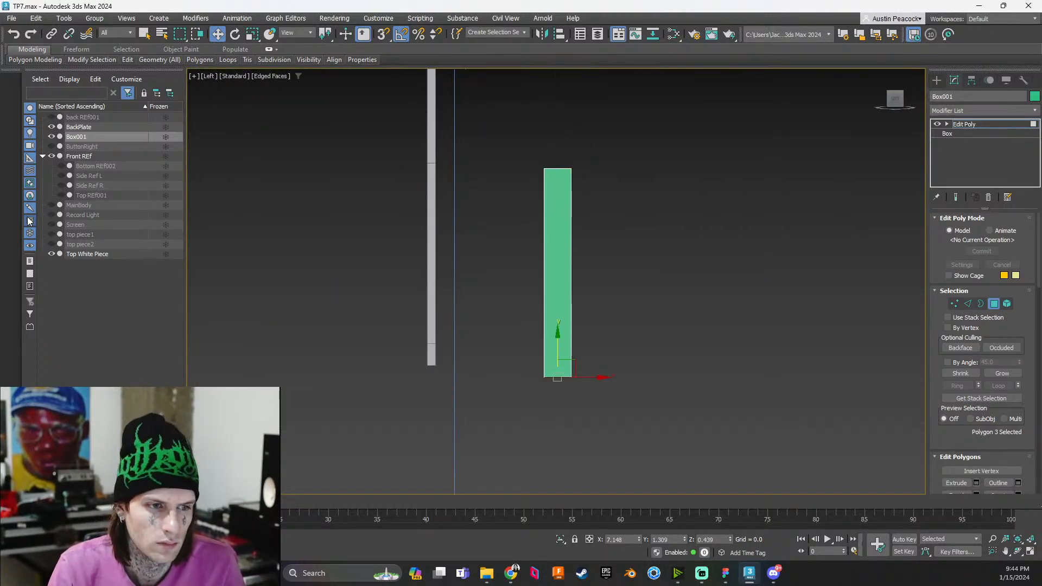
left_click(61, 176)
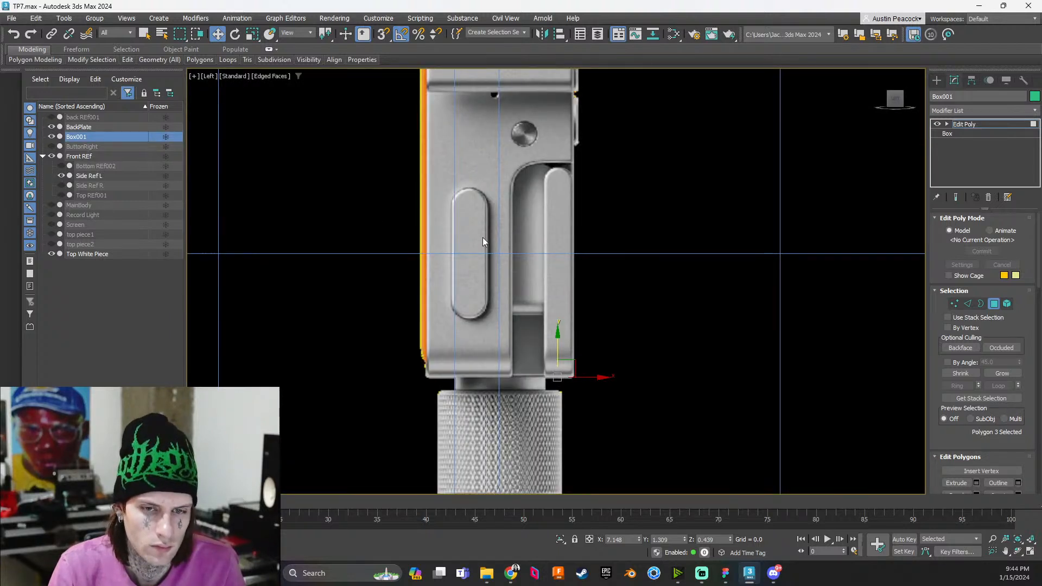
Hide Front REF and move the Side Ref L plane along X to about 22.647, clear of the stop key box
middle_click_drag(483, 236, 487, 233, "alt")
middle_click_drag(574, 254, 524, 262, "alt")
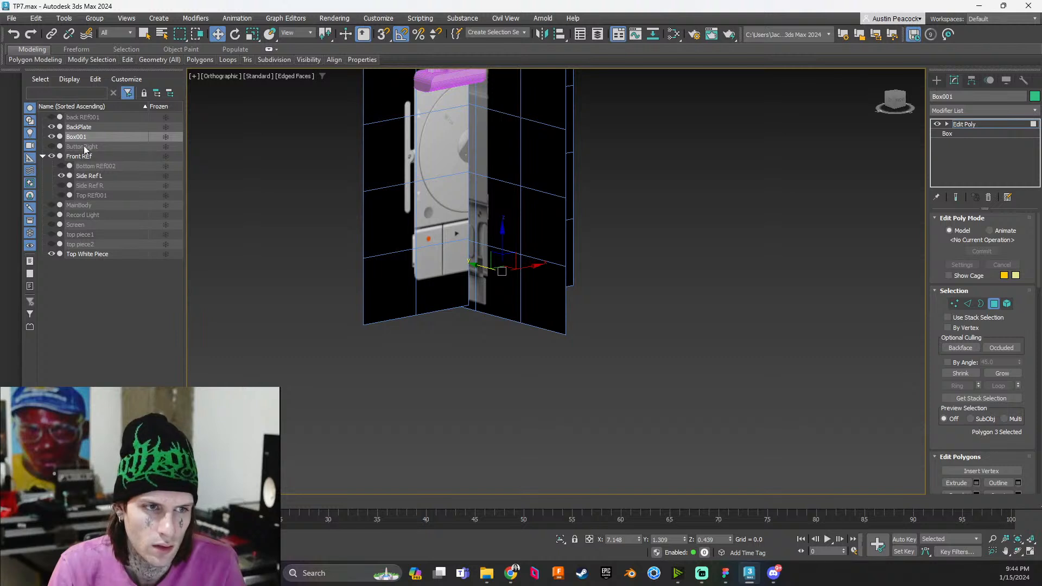
left_click(61, 175)
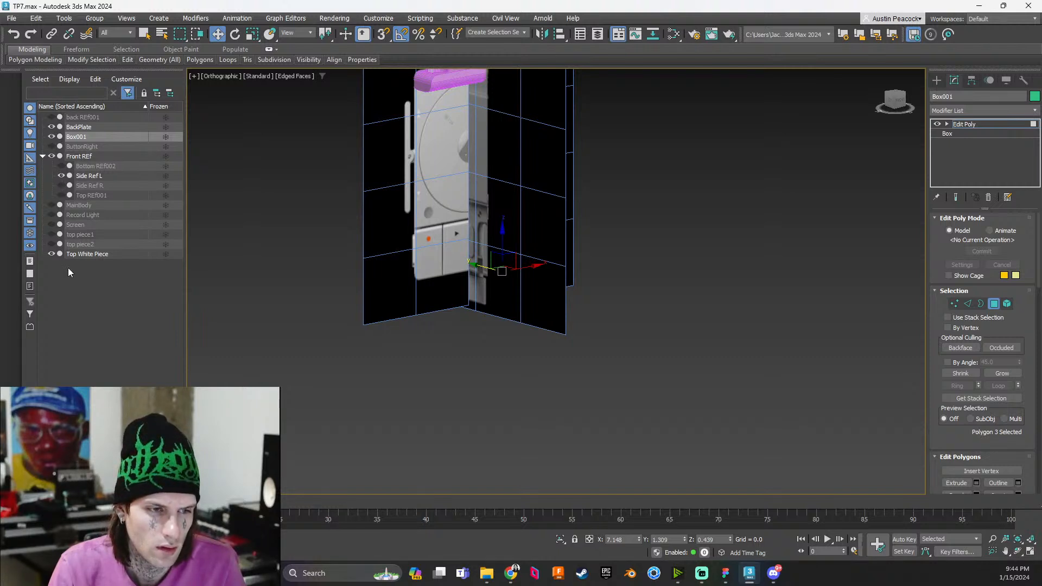
left_click(53, 156)
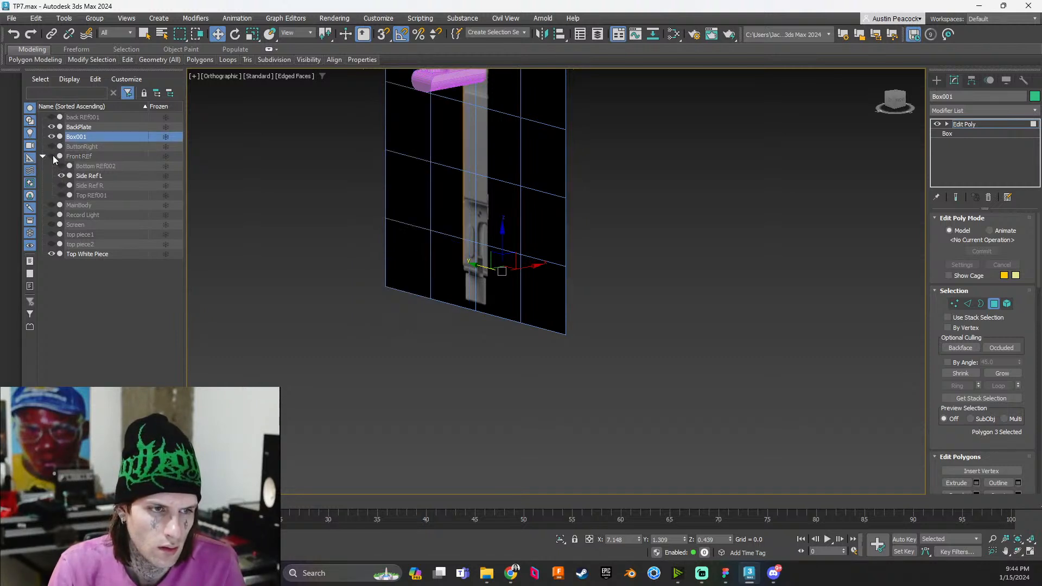
left_click(88, 176)
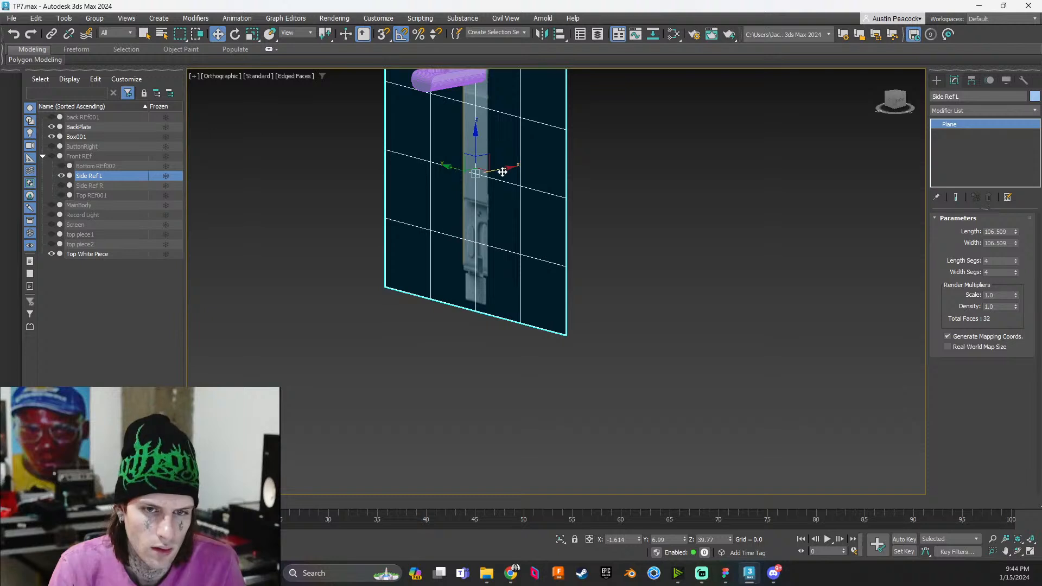
left_click_drag(500, 170, 549, 166)
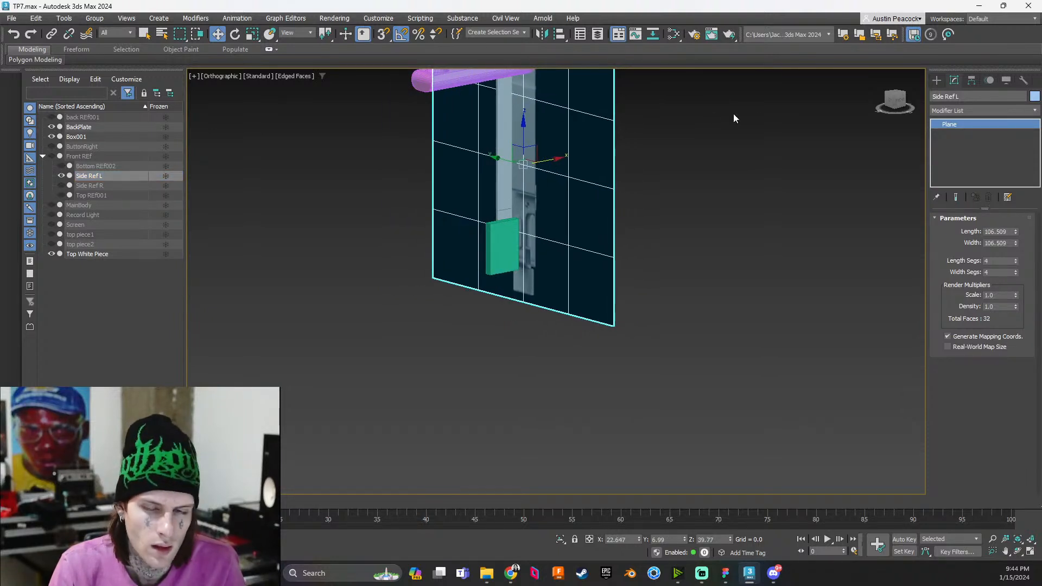
From the left view, examine closely how the stop key box's side edges and bottom line up with the Side Ref L image
left_click(890, 100)
scroll(503, 272, "up", 8)
scroll(503, 272, "up", 2)
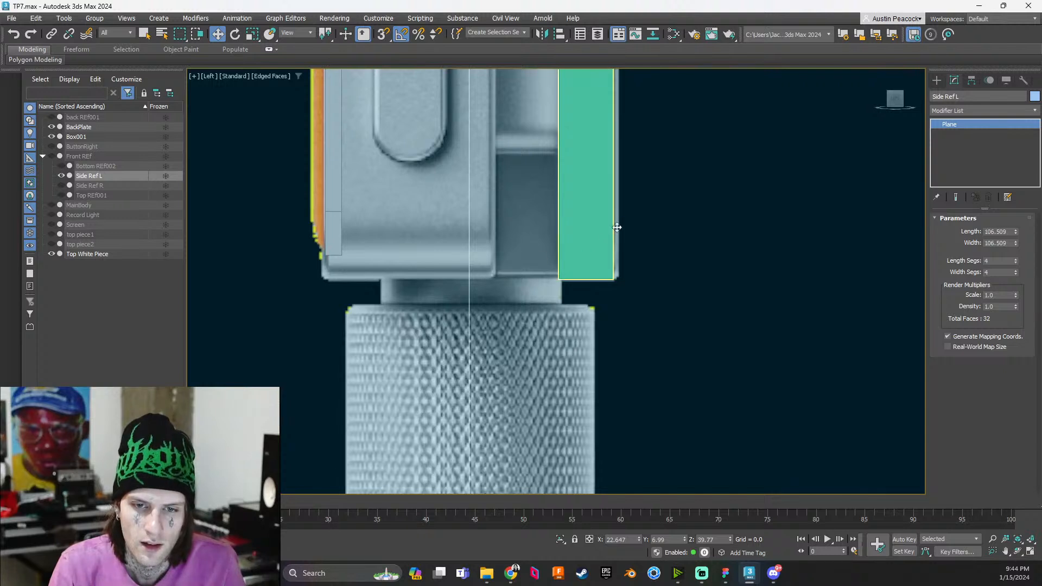
scroll(651, 231, "up", 2)
scroll(642, 319, "up", 2)
scroll(597, 259, "up", 1)
scroll(597, 259, "up", 1)
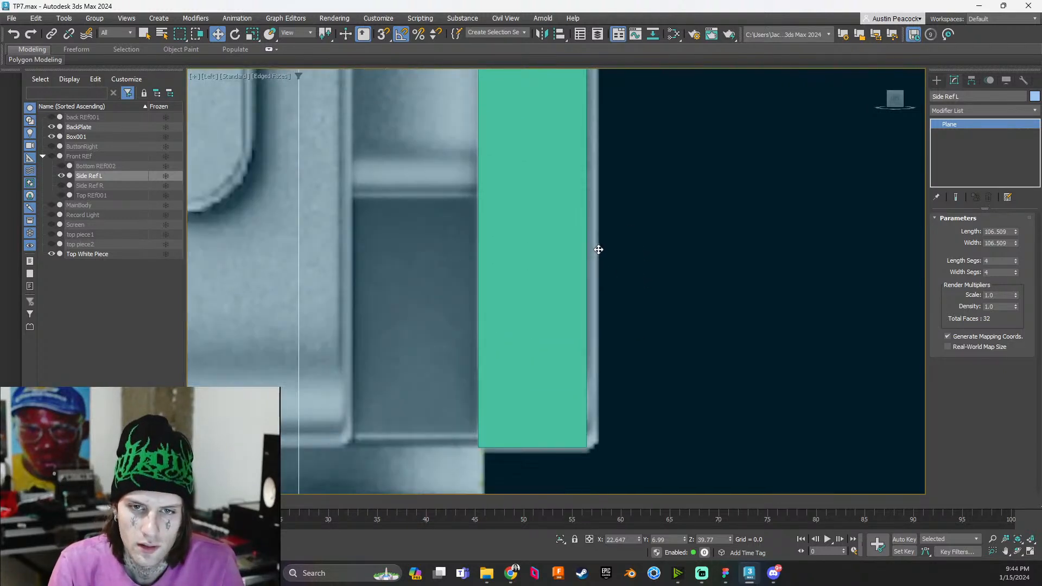
scroll(597, 250, "down", 1)
scroll(627, 253, "down", 3)
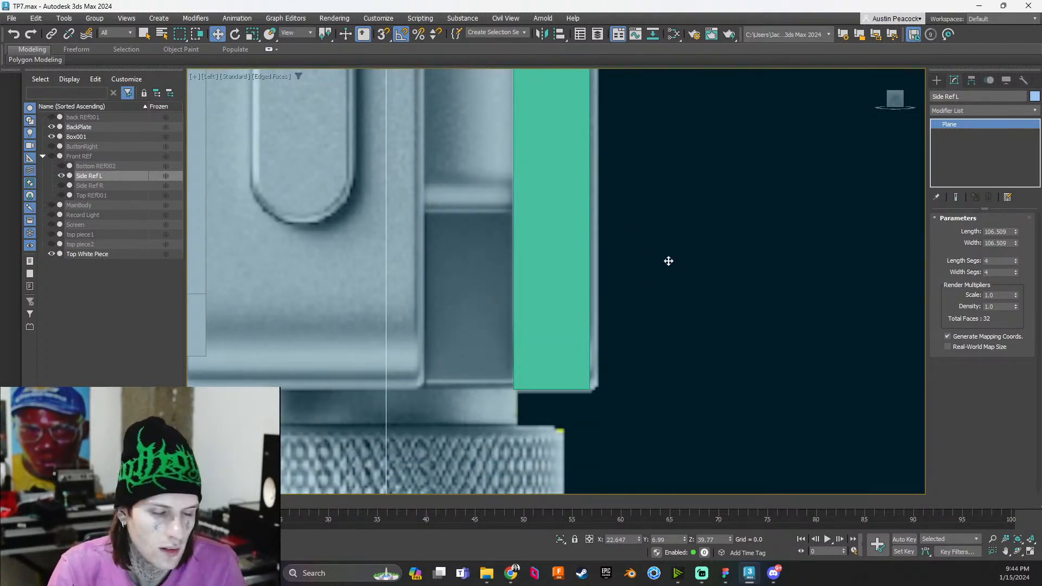
scroll(536, 378, "up", 3)
scroll(535, 377, "up", 2)
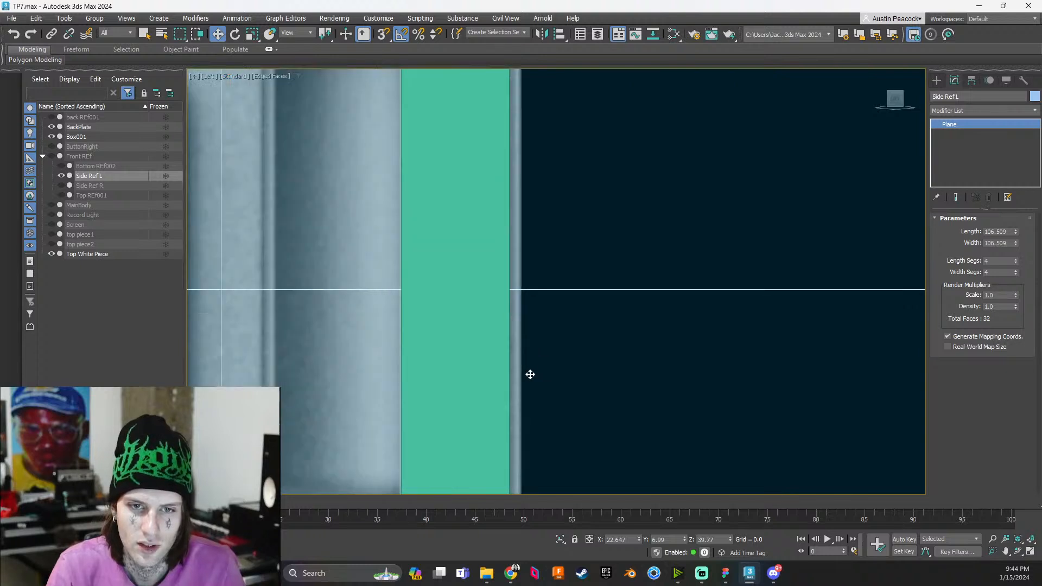
Select the stop key box and toggle its visibility to compare its edges with the key in the reference beneath
left_click(496, 356)
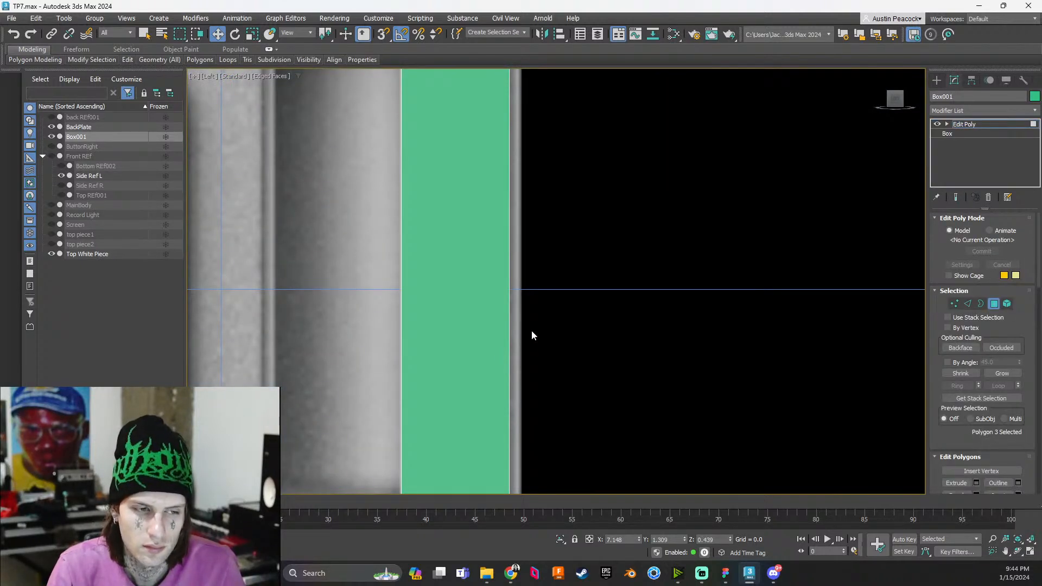
left_click(51, 135)
left_click(51, 135)
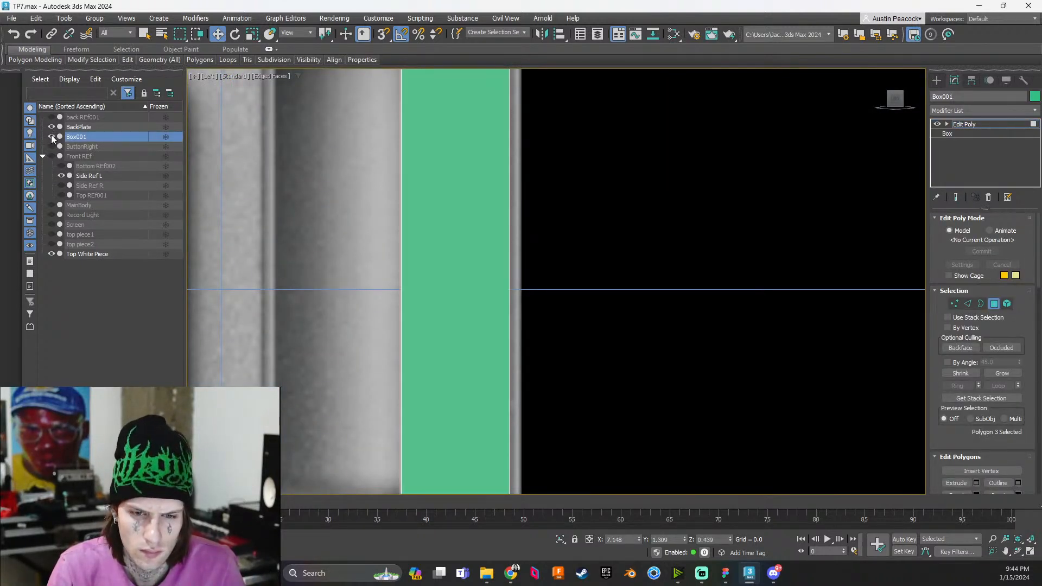
left_click(51, 135)
left_click(51, 136)
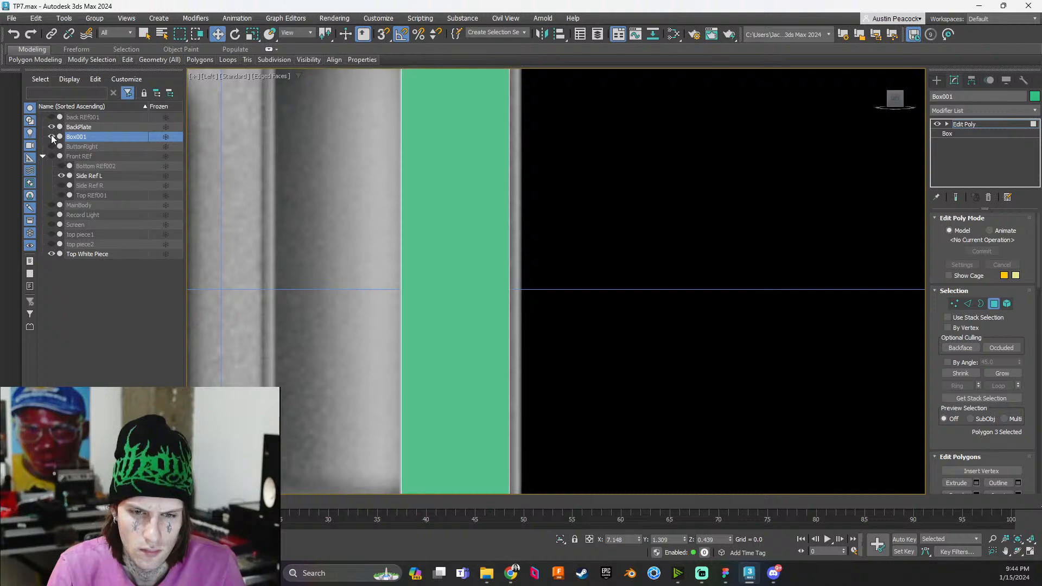
left_click(470, 261)
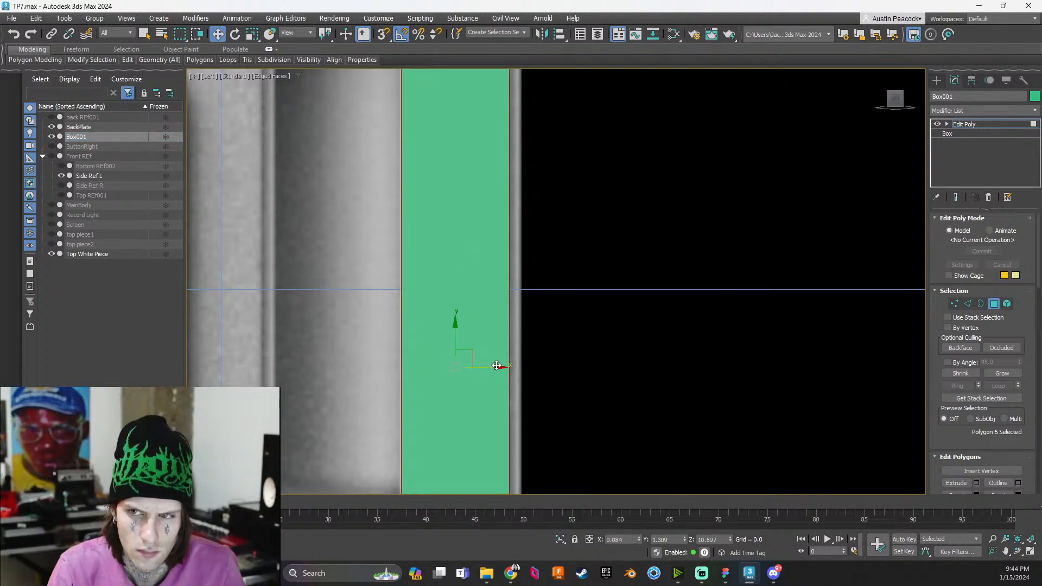
left_click_drag(496, 365, 474, 366)
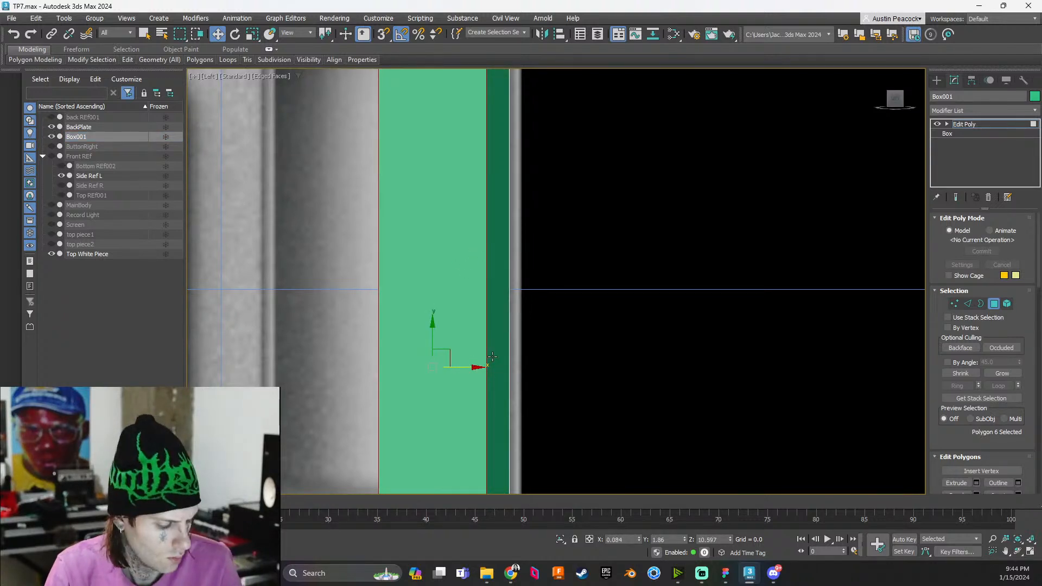
key("ctrl+z")
Leave Polygon editing and move the whole stop key box along Y to about 0.039
key("4")
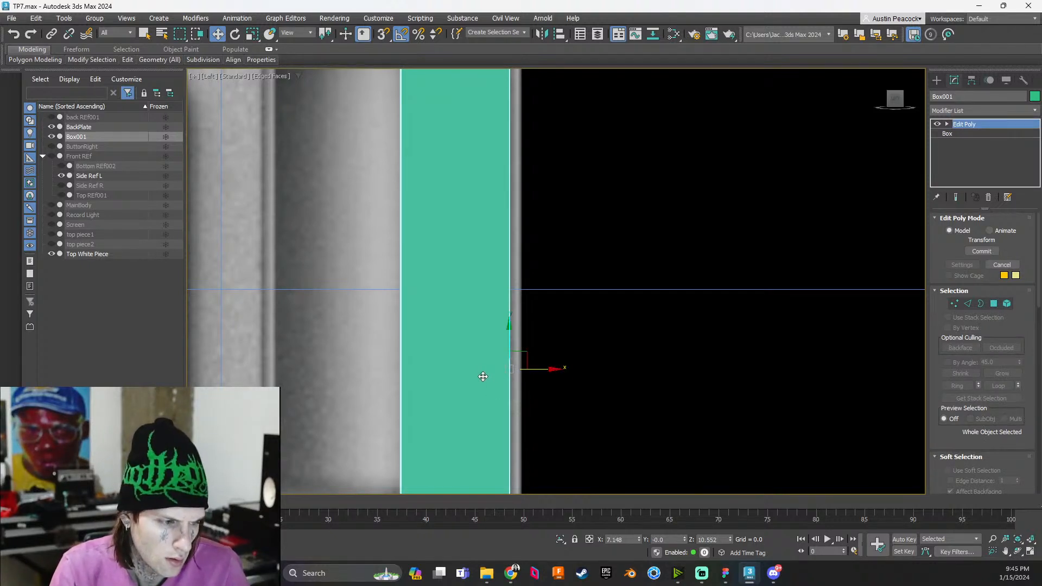
scroll(488, 369, "up", 3)
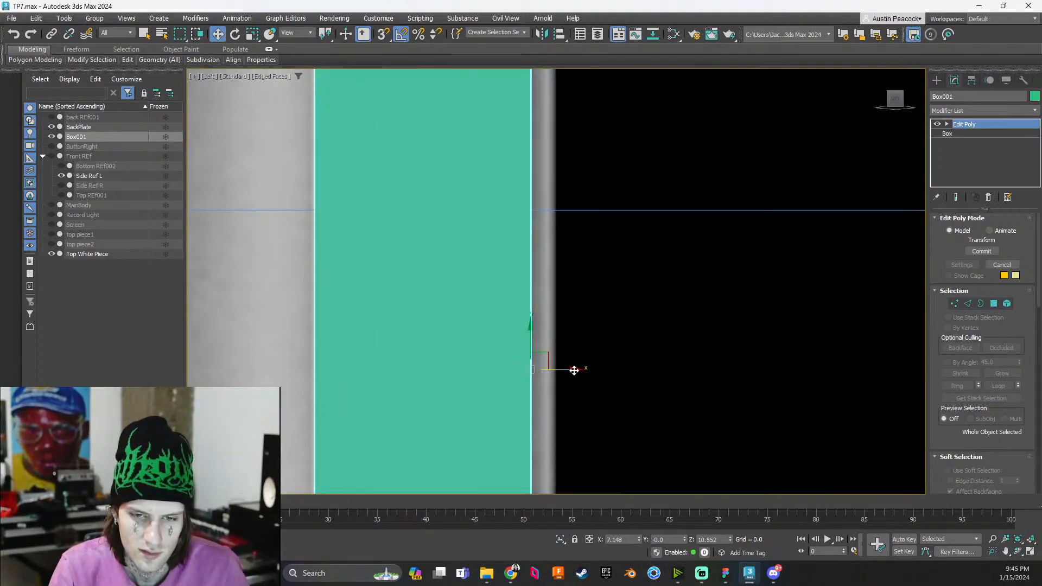
mouse_move(575, 370)
left_mouse_down()
mouse_move(554, 369)
mouse_move(568, 368)
left_mouse_up()
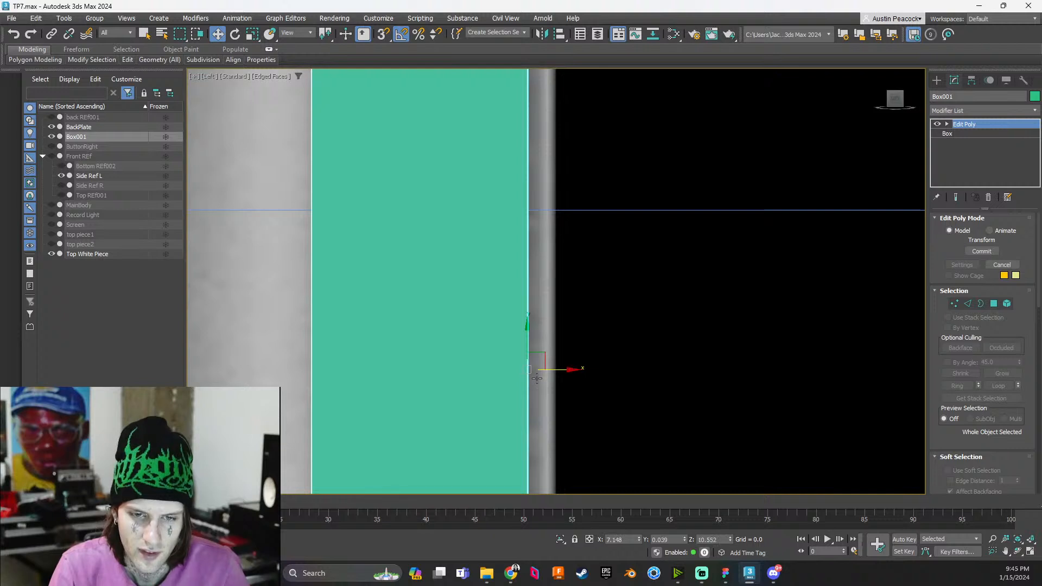
Check the stop key box's fit at the key's upper and lower ends by toggling its visibility over Side Ref L
scroll(537, 378, "down", 3)
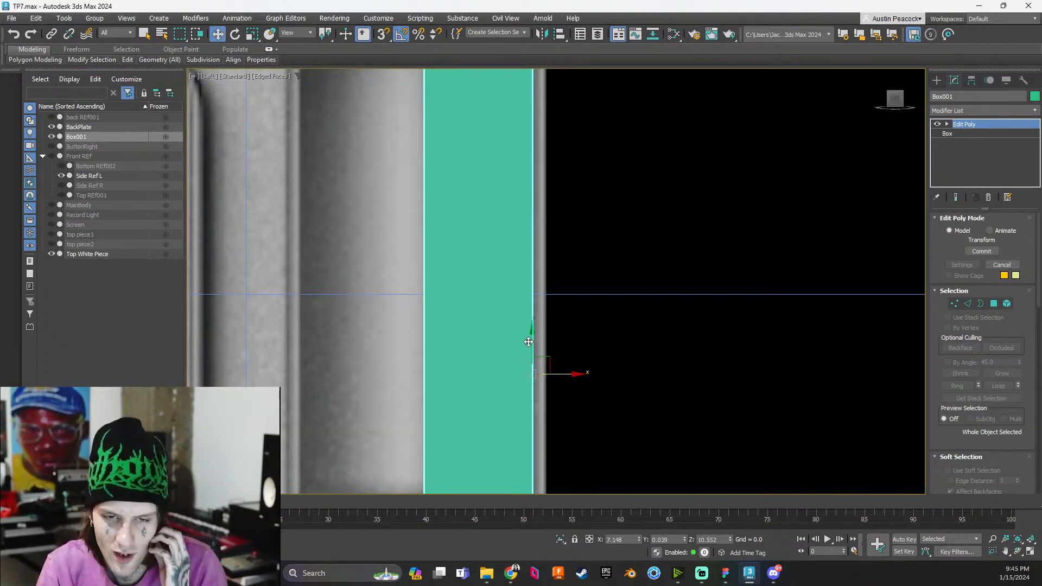
scroll(523, 388, "down", 3)
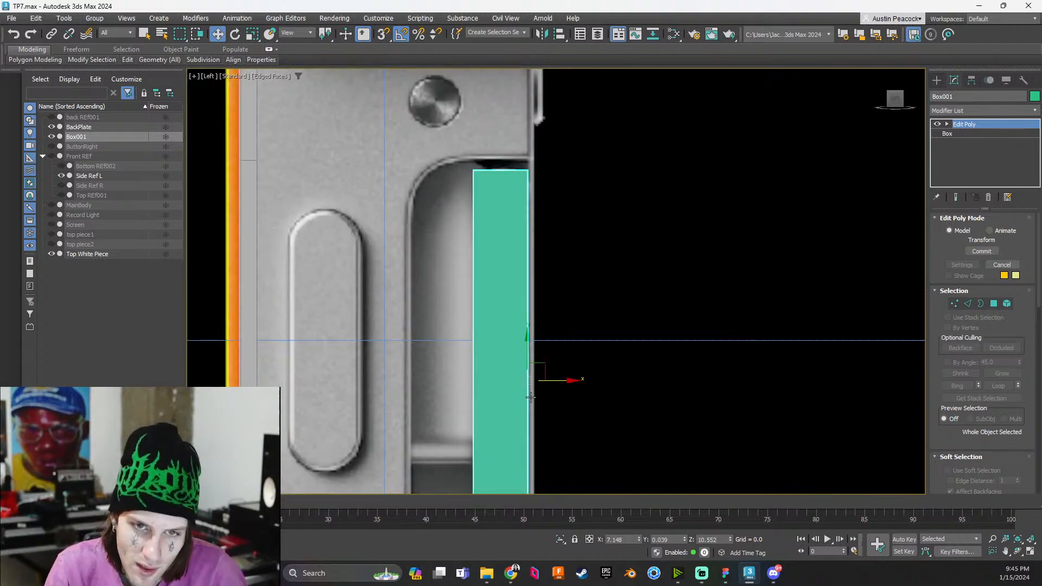
middle_click_drag(530, 398, 532, 430)
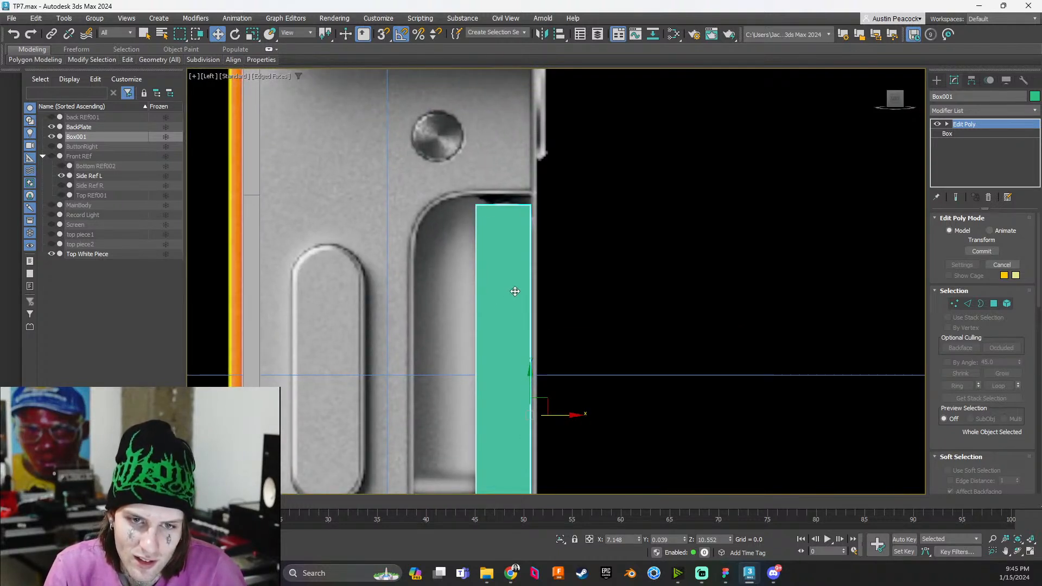
left_click(49, 135)
left_click(50, 136)
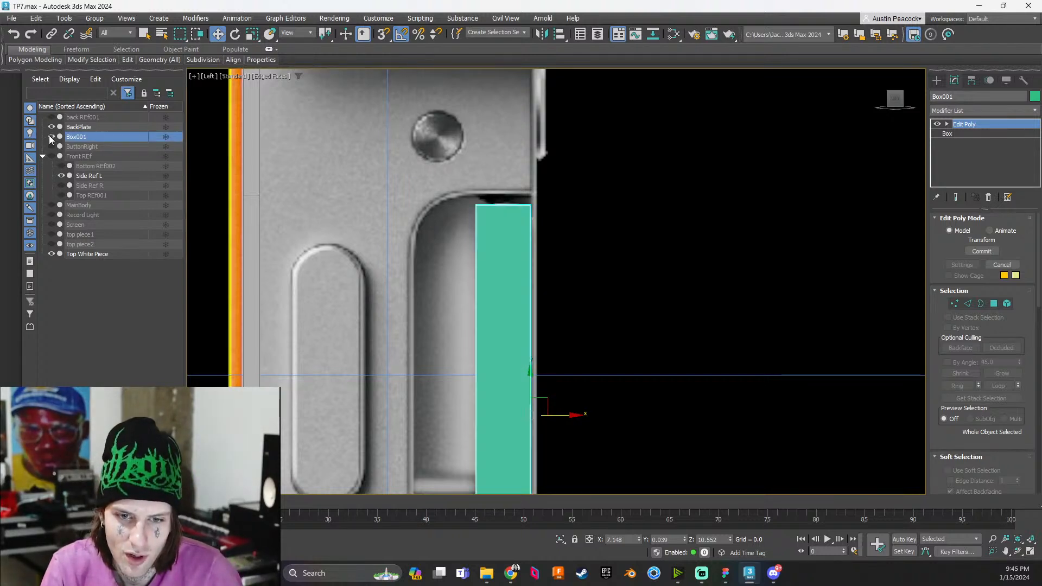
middle_click_drag(529, 486, 516, 329)
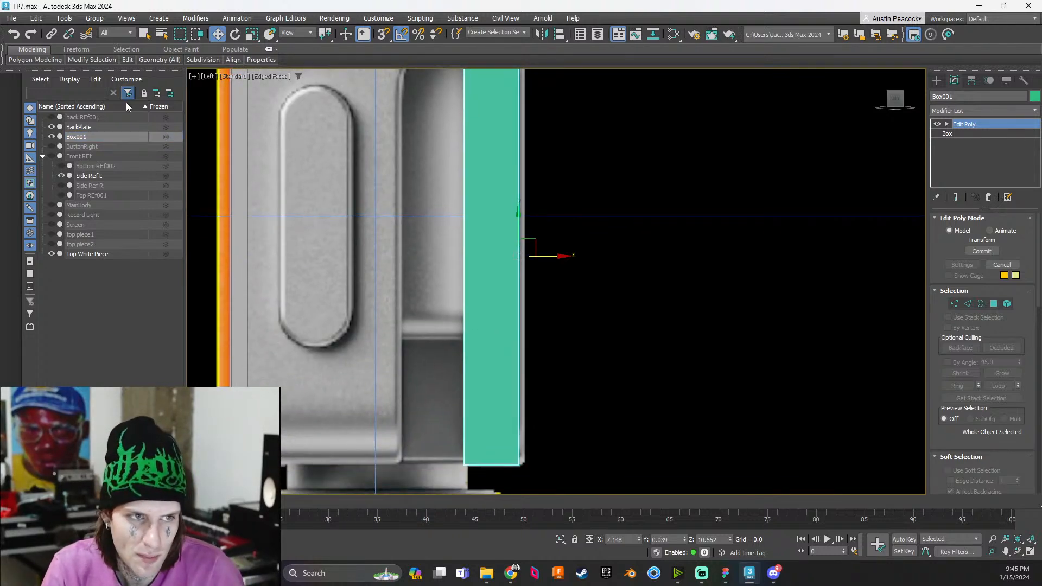
left_click(52, 137)
left_click(52, 137)
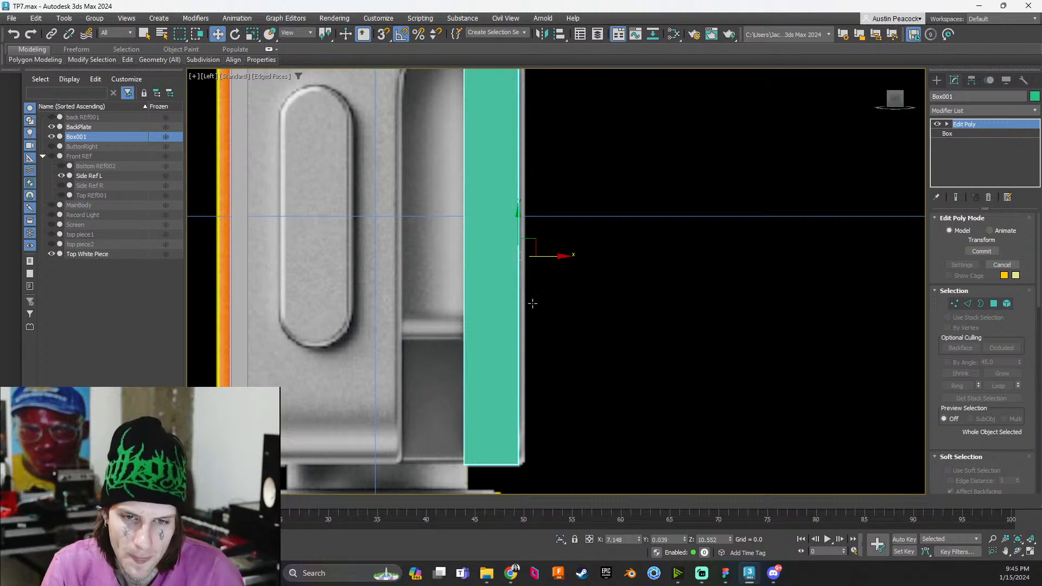
Select the stop key box's back polygon and move it along Y to about 2.673, in line with the key's edge in the reference
key("4")
middle_click_drag(501, 302, 522, 309, "alt")
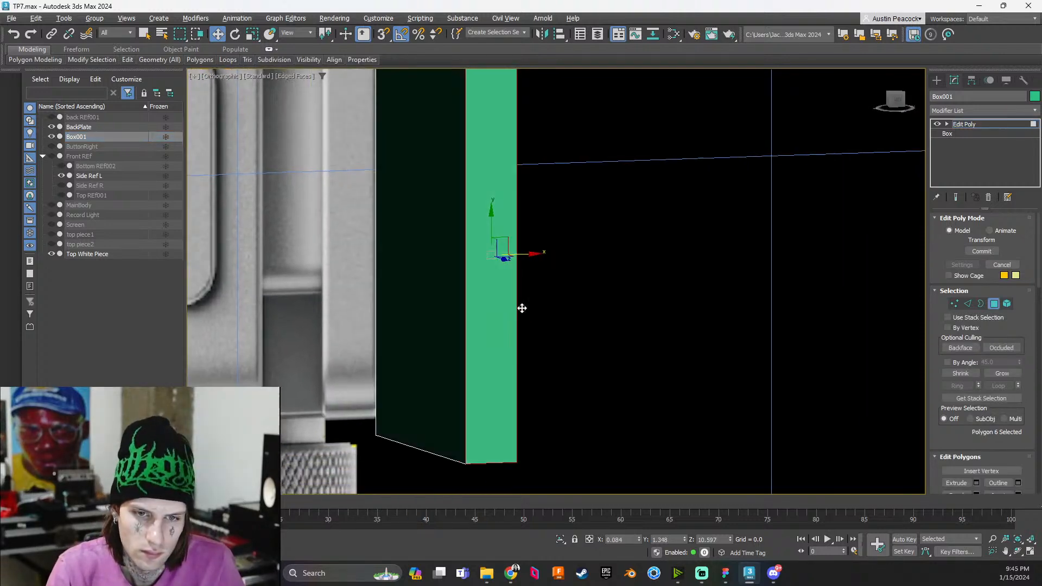
left_click(447, 295)
left_click(895, 108)
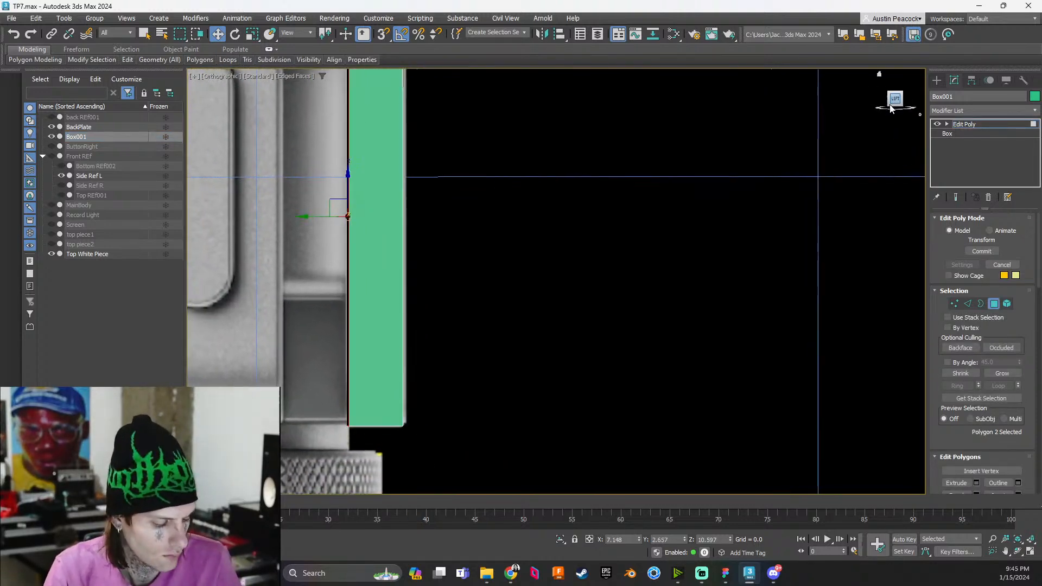
scroll(597, 280, "up", 4)
scroll(555, 287, "up", 4)
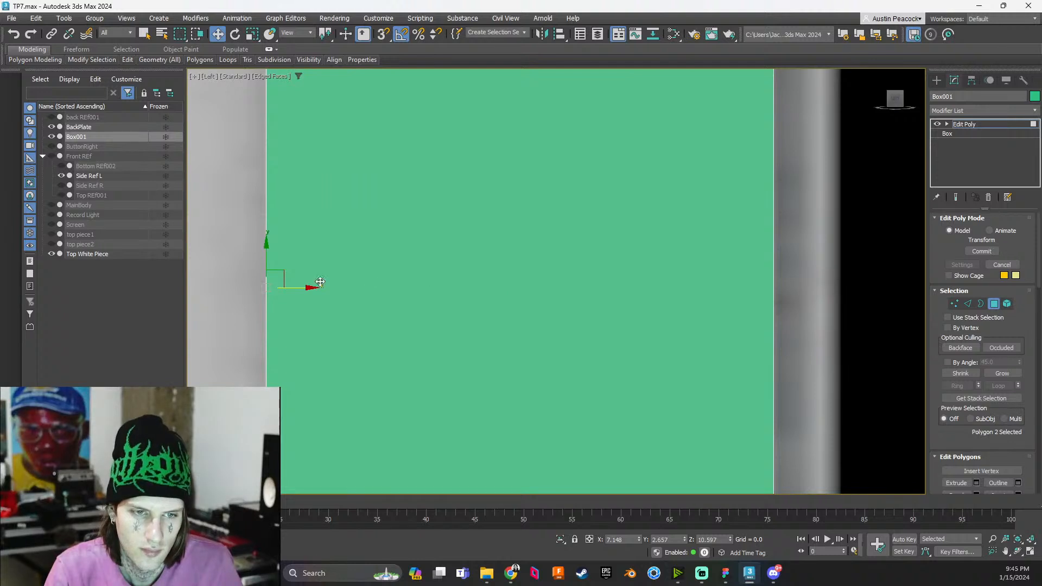
left_click_drag(310, 288, 304, 324)
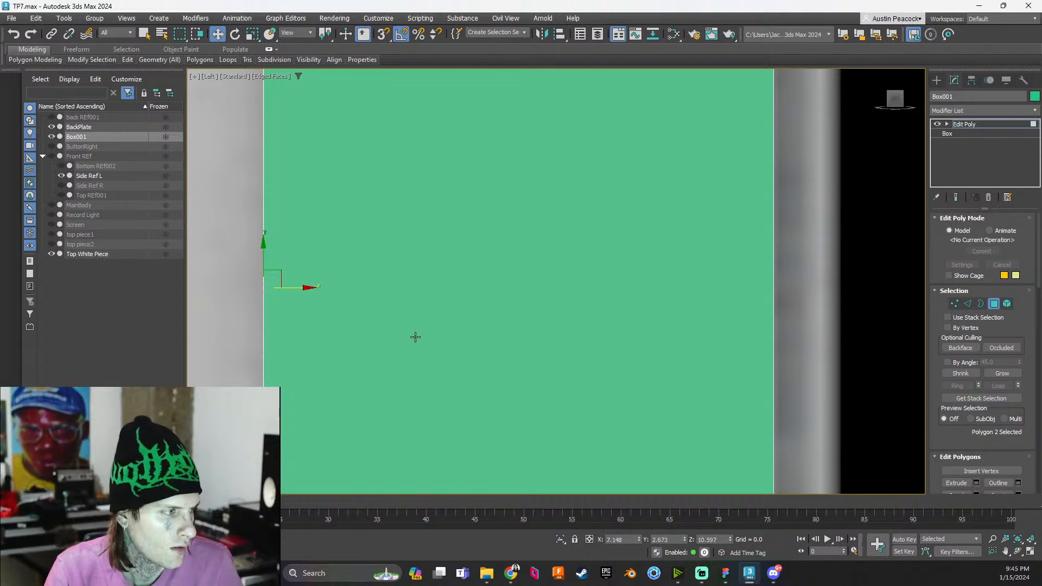
scroll(522, 342, "down", 10)
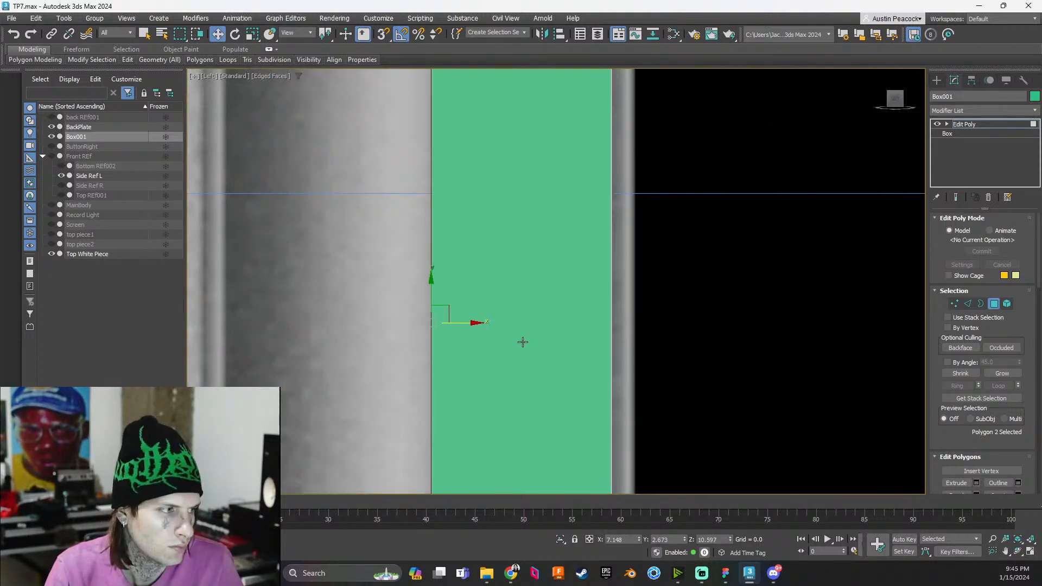
middle_click_drag(583, 371, 581, 279)
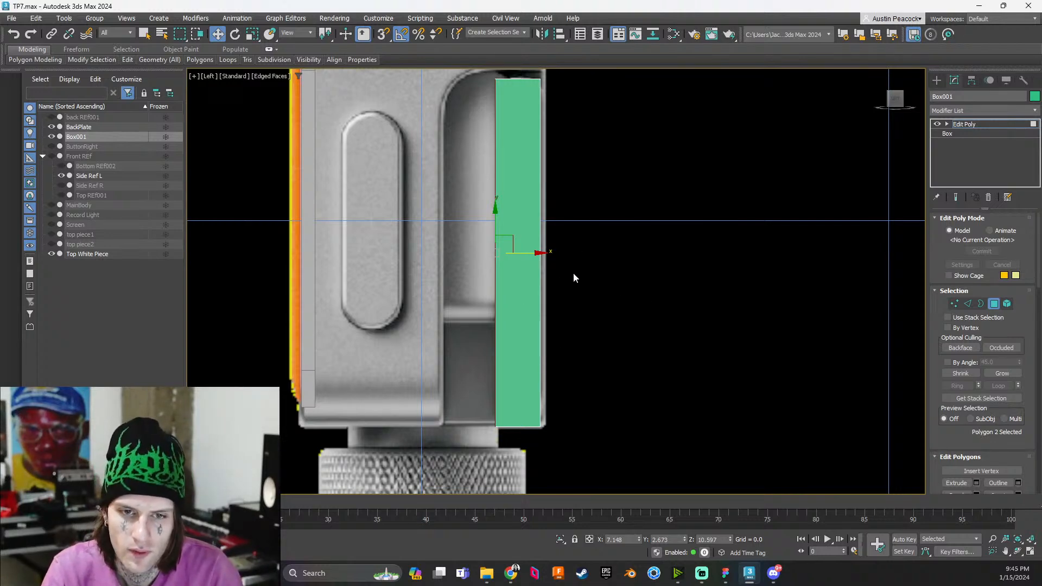
Select the front and back edges of the stop key box's top face and add a Chamfer modifier
middle_click_drag(573, 279, 595, 272, "alt")
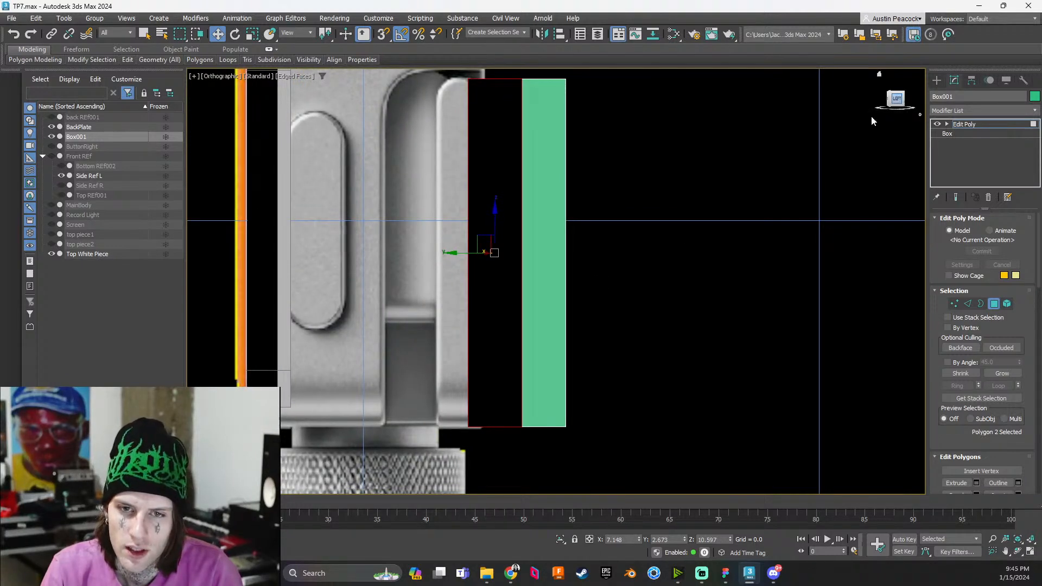
left_click(894, 99)
scroll(581, 240, "down", 3)
middle_click_drag(584, 235, 559, 243, "alt")
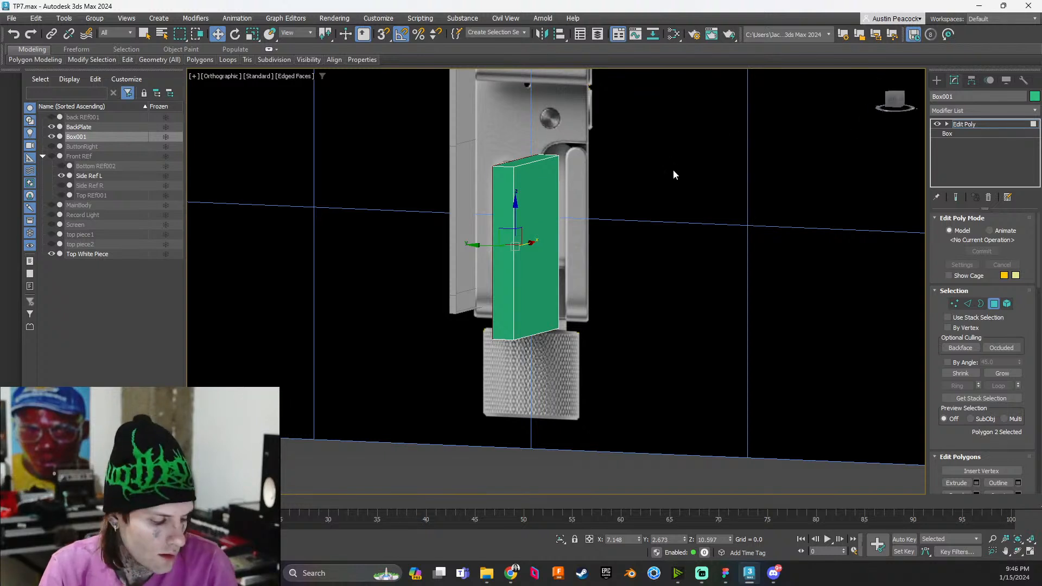
key("2")
left_click(520, 161)
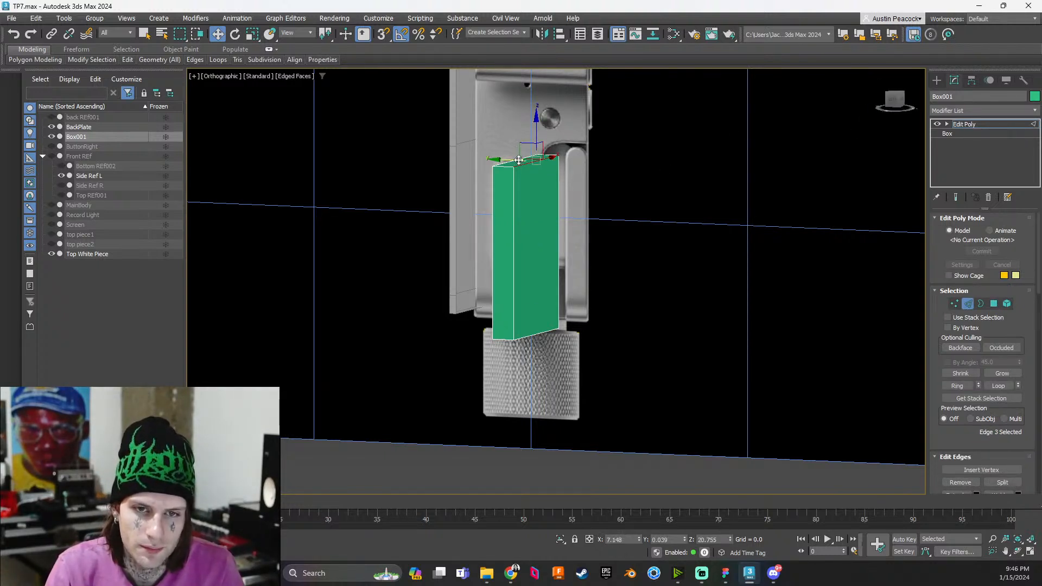
left_click(502, 164, "ctrl")
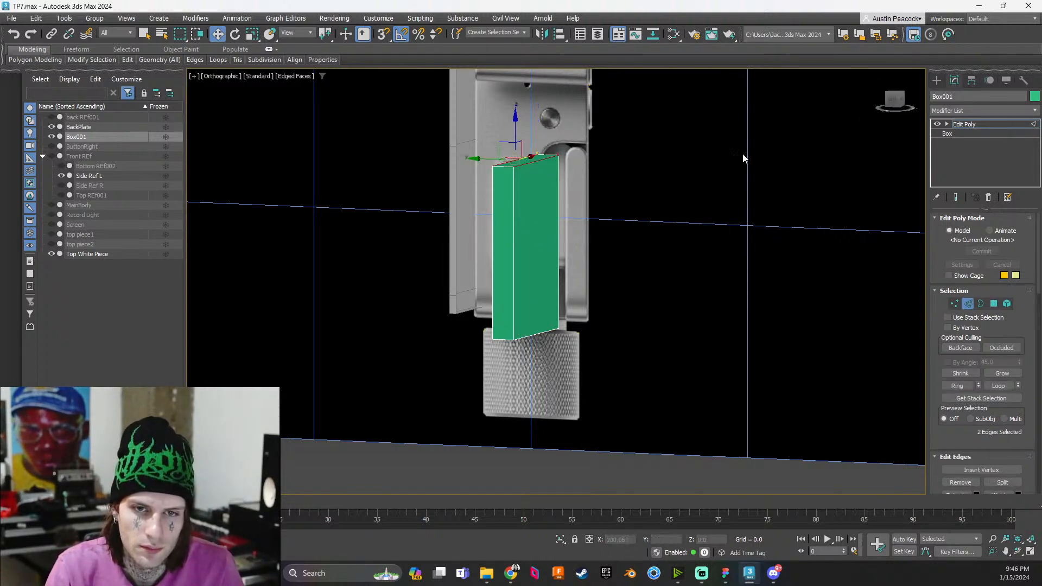
left_click(970, 108)
type("chamf")
key("Return")
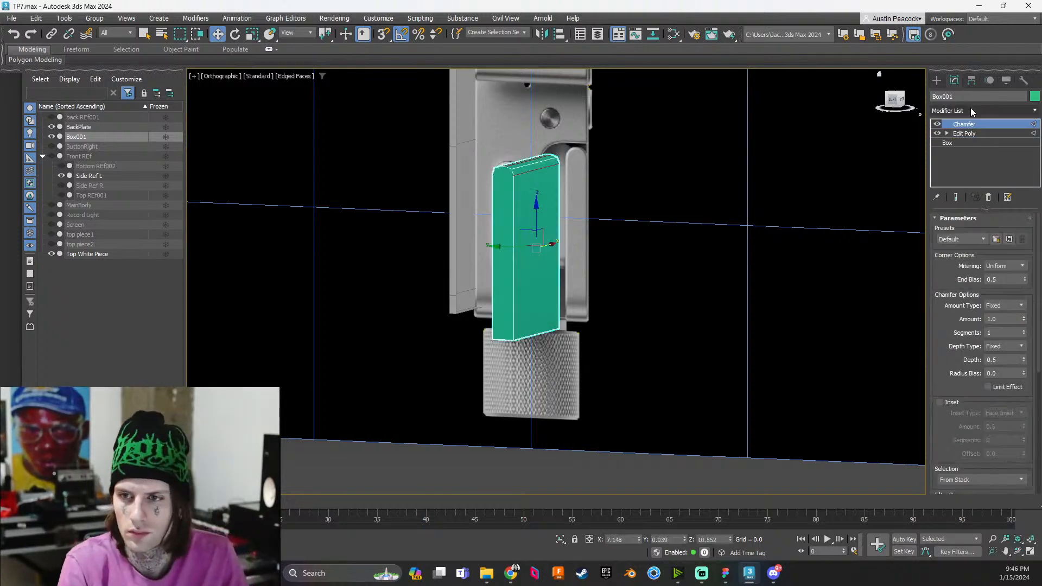
Set the Chamfer to 10 segments to smooth the stop key box's upper corners, checking against the left reference
left_click(893, 100)
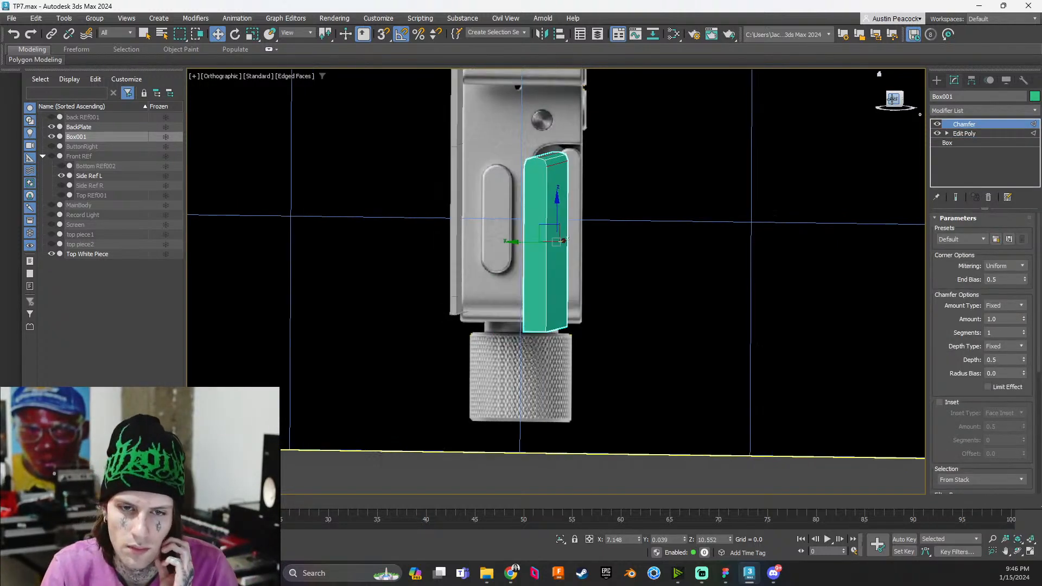
scroll(581, 165, "up", 10)
middle_click_drag(582, 152, 651, 209)
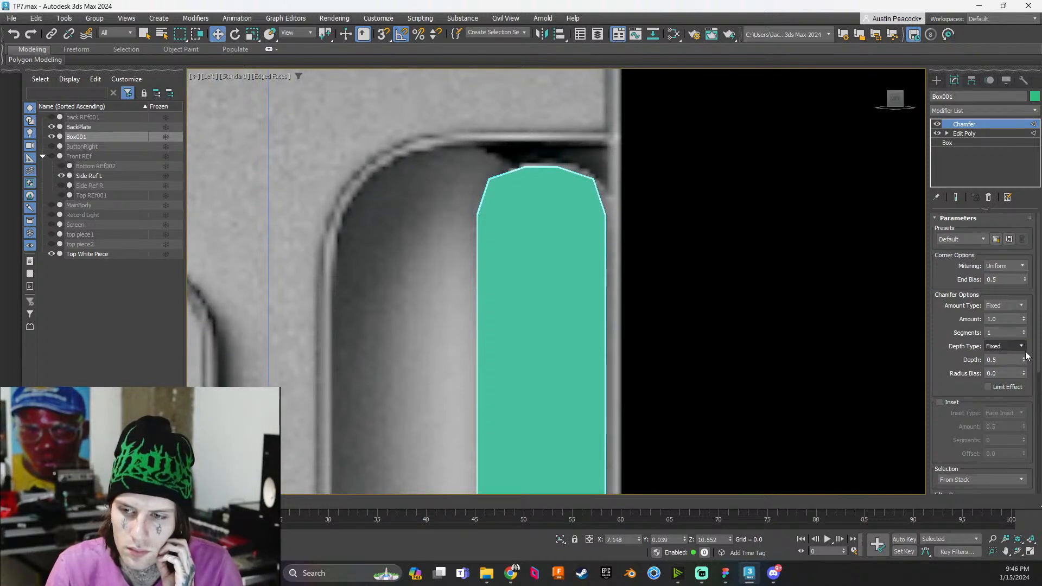
left_click_drag(1024, 335, 1023, 320)
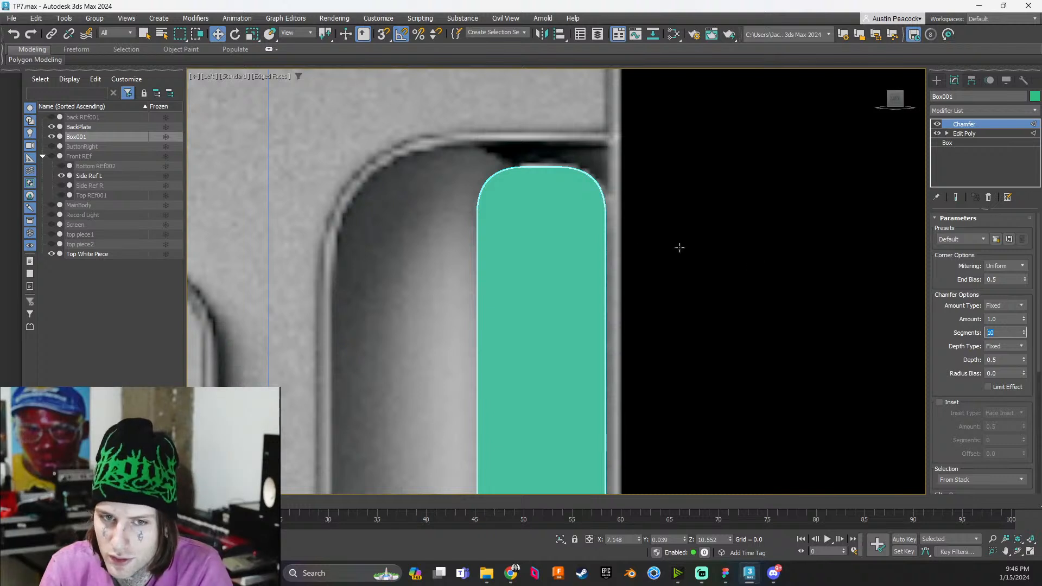
Increase the Chamfer amount to 1.26 so the stop key box's top is almost fully rounded
middle_click_drag(581, 232, 583, 242, "alt")
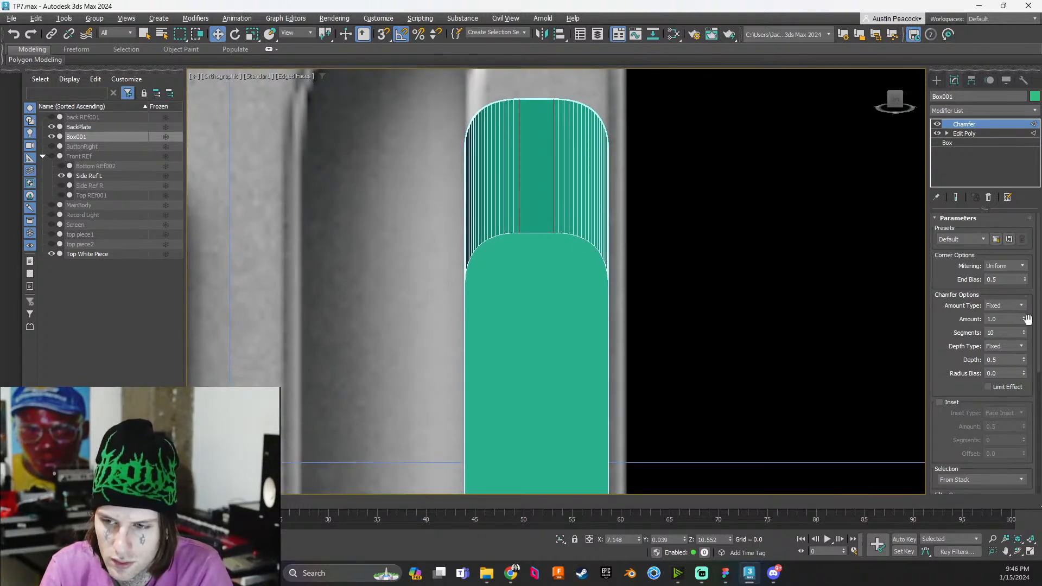
left_click_drag(1024, 320, 1021, 307)
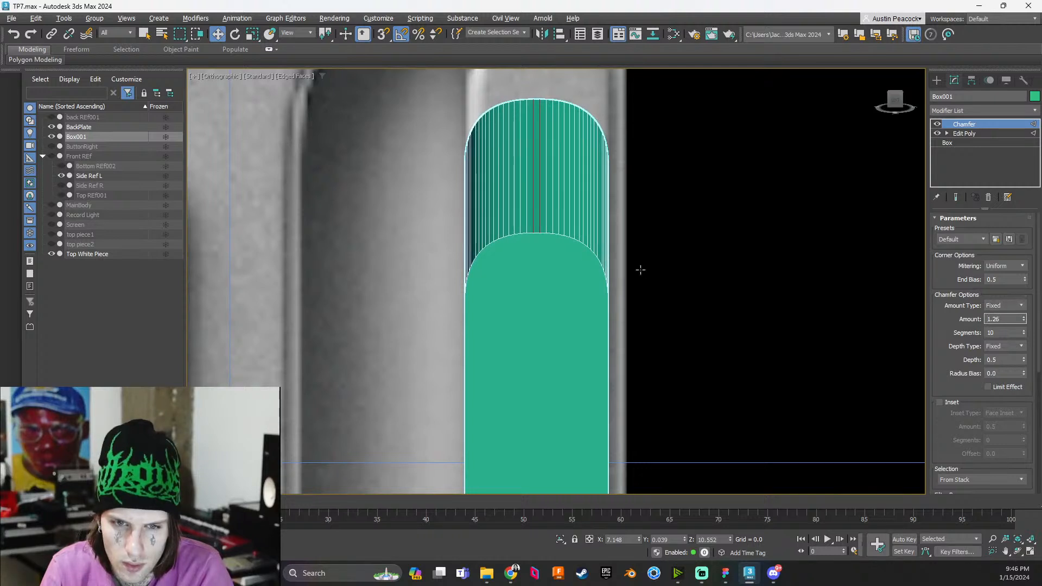
left_click(896, 100)
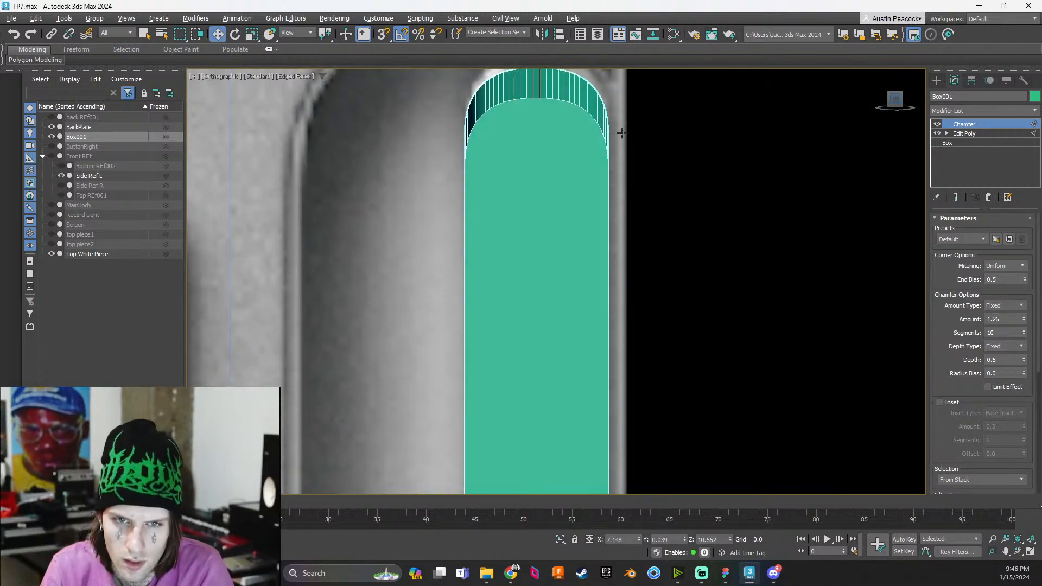
Hide and show the stop key box in the left view to compare its rounded top with the reference
middle_click_drag(621, 128, 617, 226)
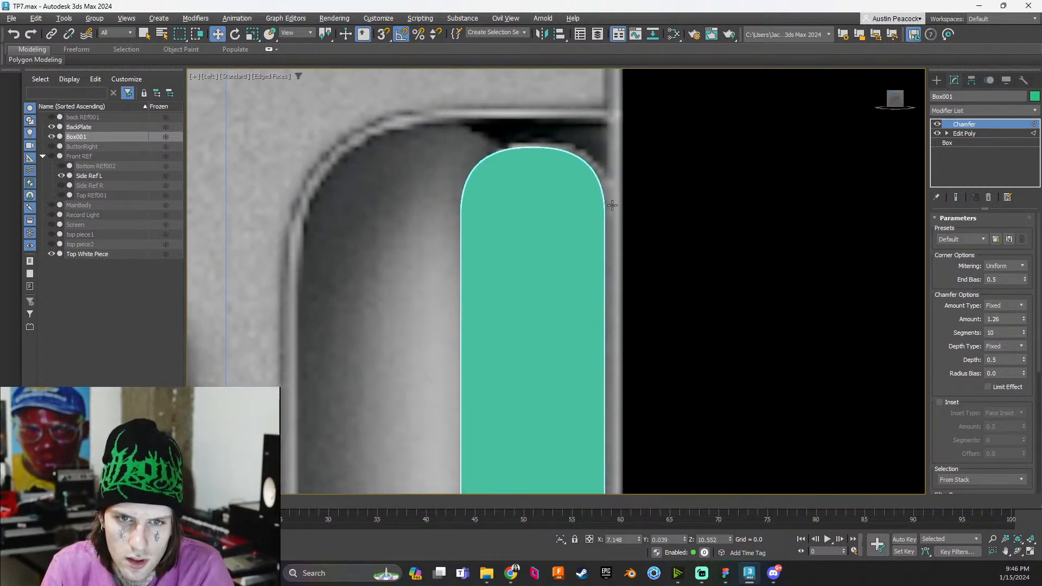
left_click(54, 137)
left_click(54, 137)
left_click(54, 137)
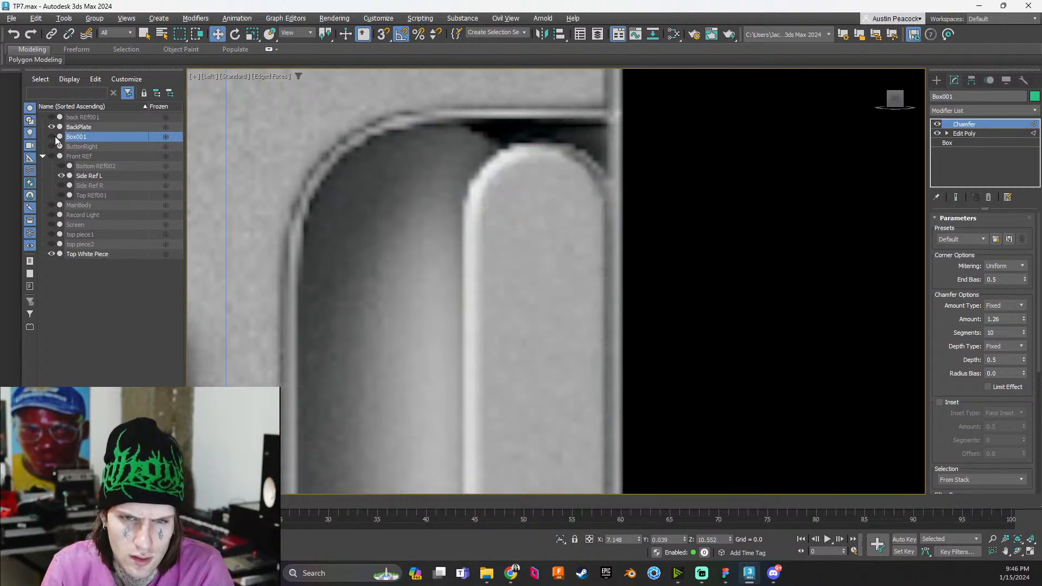
left_click(55, 136)
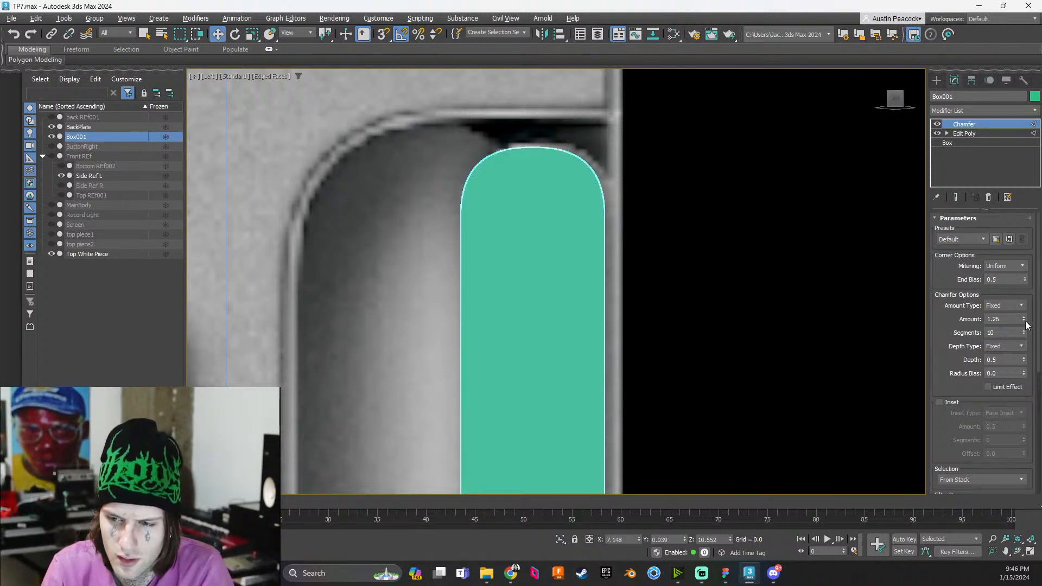
Try a Chamfer amount of 1.72 with 5 segments on the stop key box, and return to the previous settings
mouse_move(1023, 321)
left_mouse_down()
mouse_move(1023, 302)
mouse_move(1025, 340)
left_mouse_up()
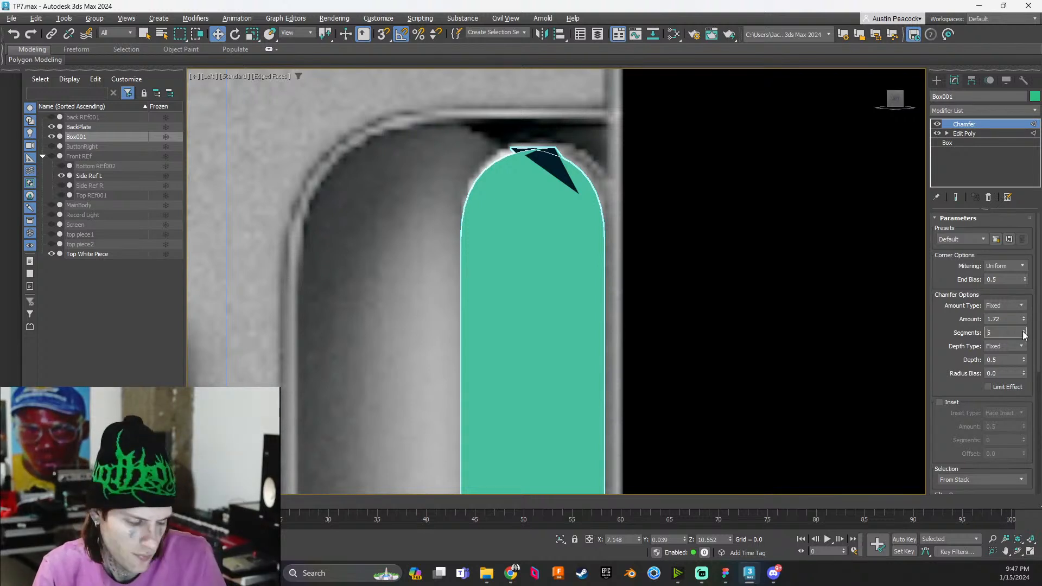
left_click_drag(1024, 335, 1024, 333)
scroll(753, 313, "down", 2)
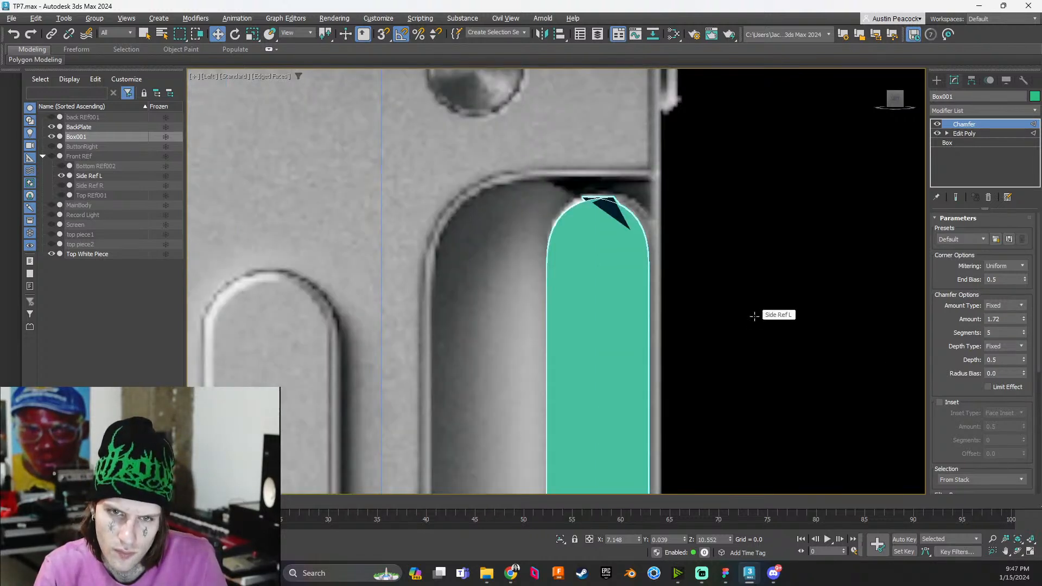
scroll(595, 217, "up", 2)
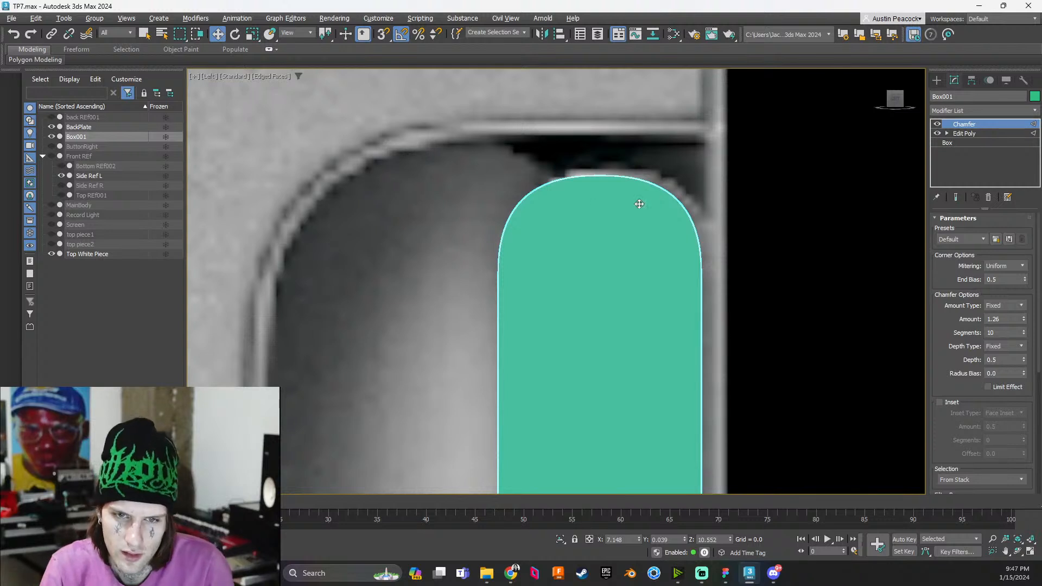
Try a Chamfer end bias of 0.46 and a depth of 0.42 to make the stop key box's top rounder
left_click_drag(1024, 279, 1024, 281)
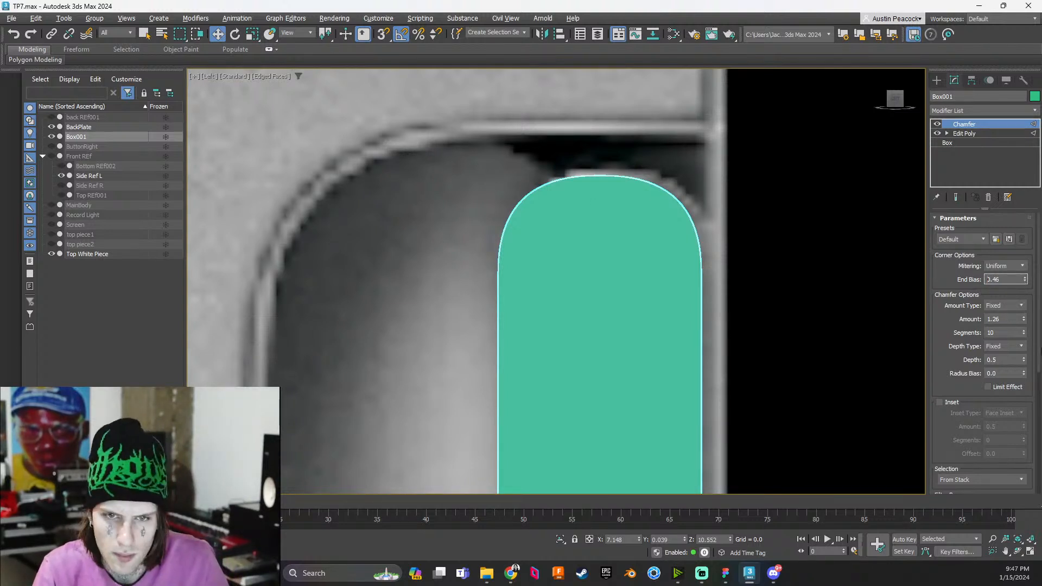
left_click_drag(1024, 360, 1026, 367)
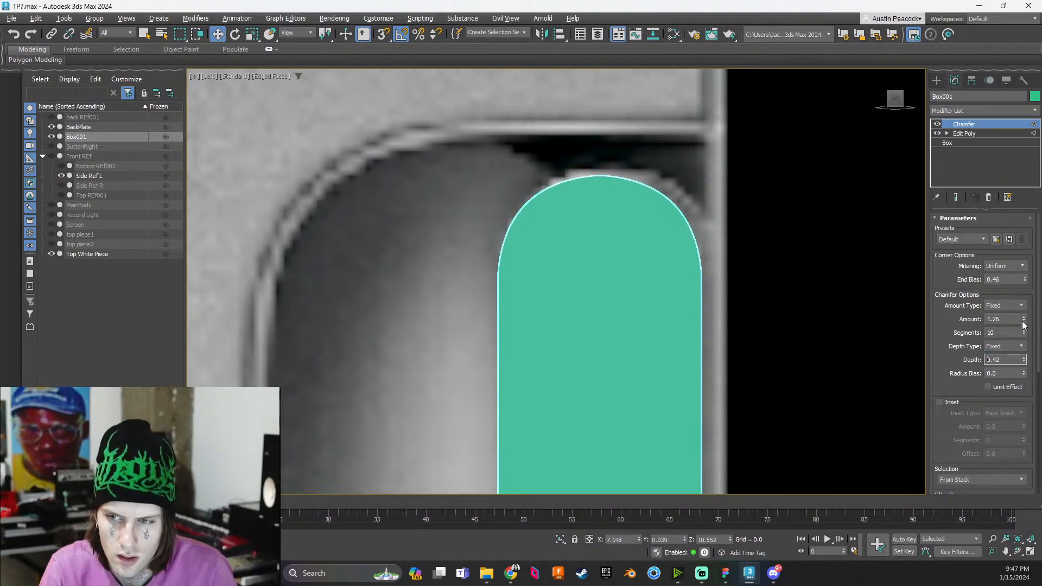
left_click_drag(1022, 324, 1025, 322)
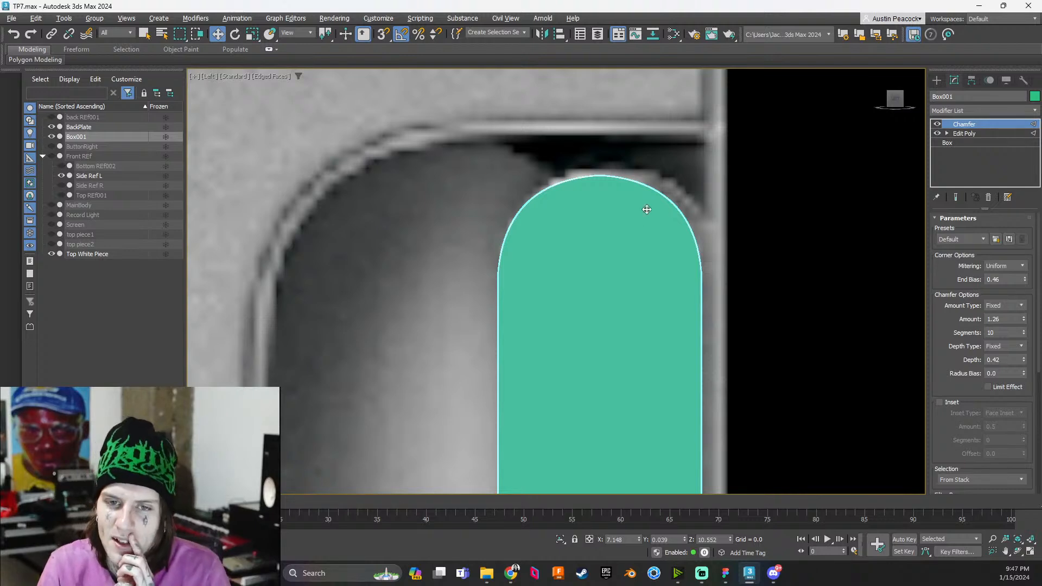
key("ctrl+z")
Inspect the stop key box's rounded top from an angle and against the reference in the left view
middle_click_drag(646, 209, 686, 221, "alt")
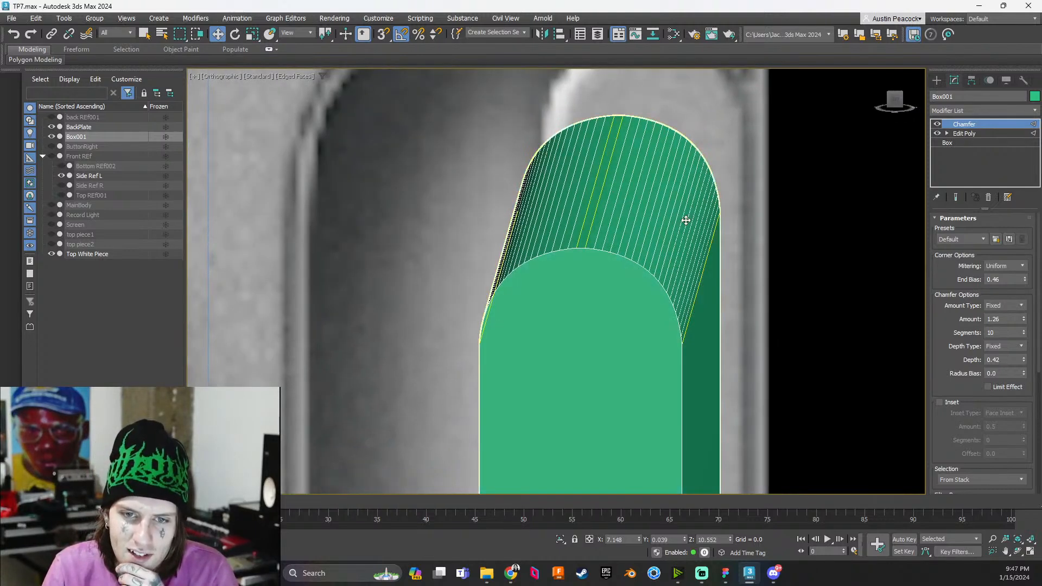
left_click(894, 99)
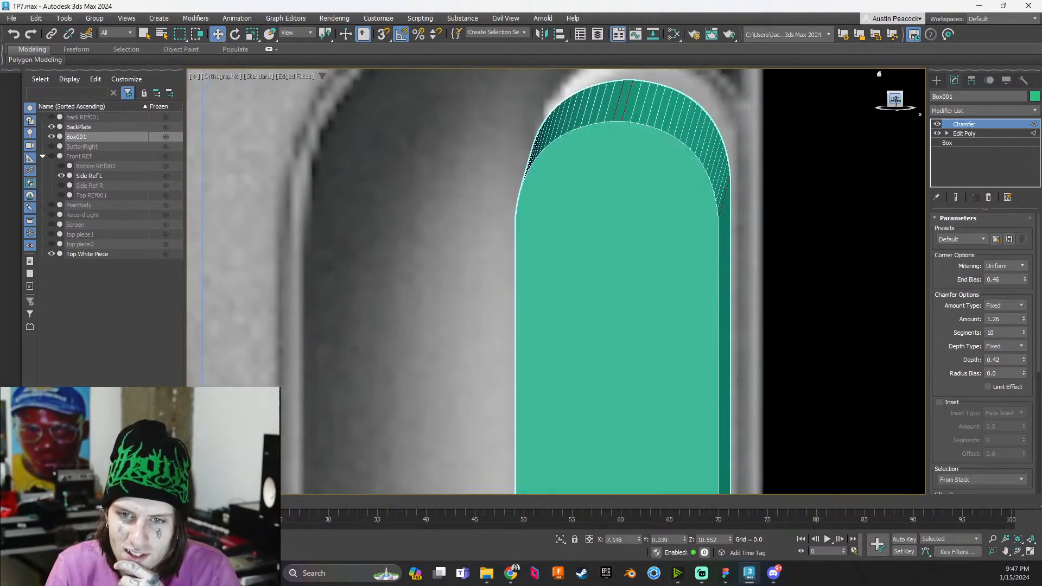
middle_click_drag(794, 153, 766, 245)
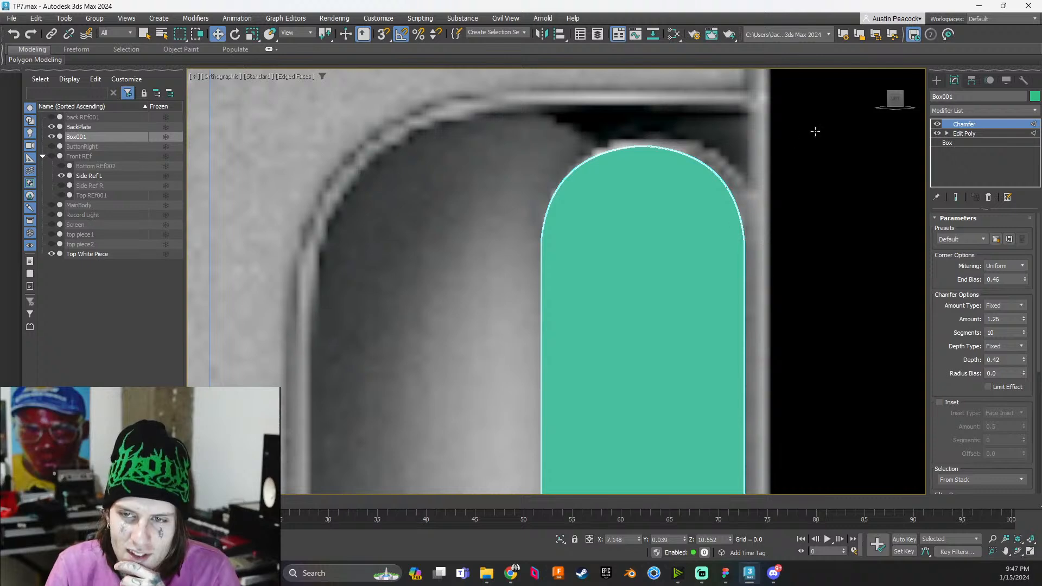
left_click_drag(899, 100, 893, 113)
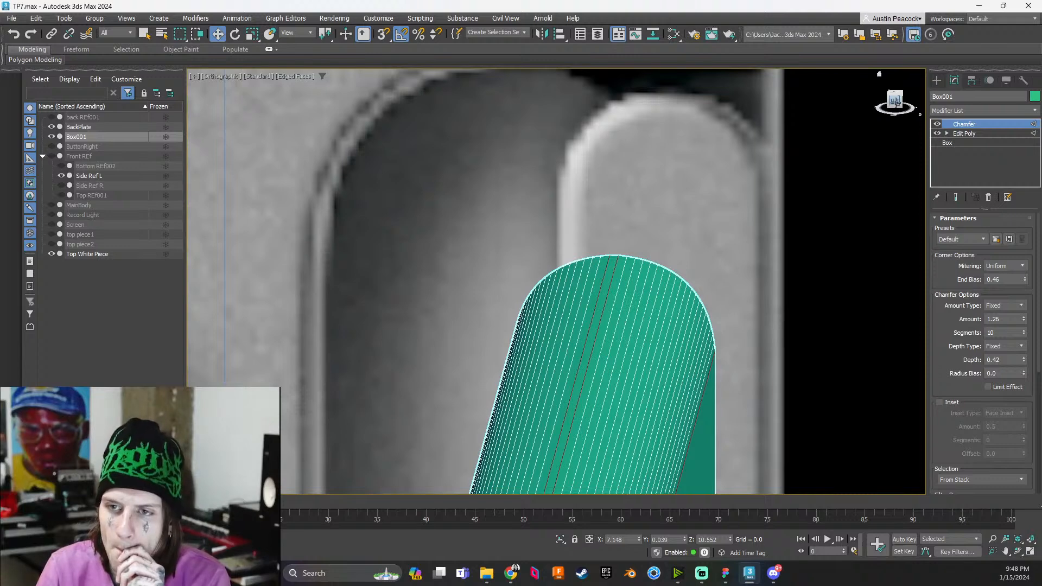
left_click(894, 101)
scroll(656, 232, "down", 8)
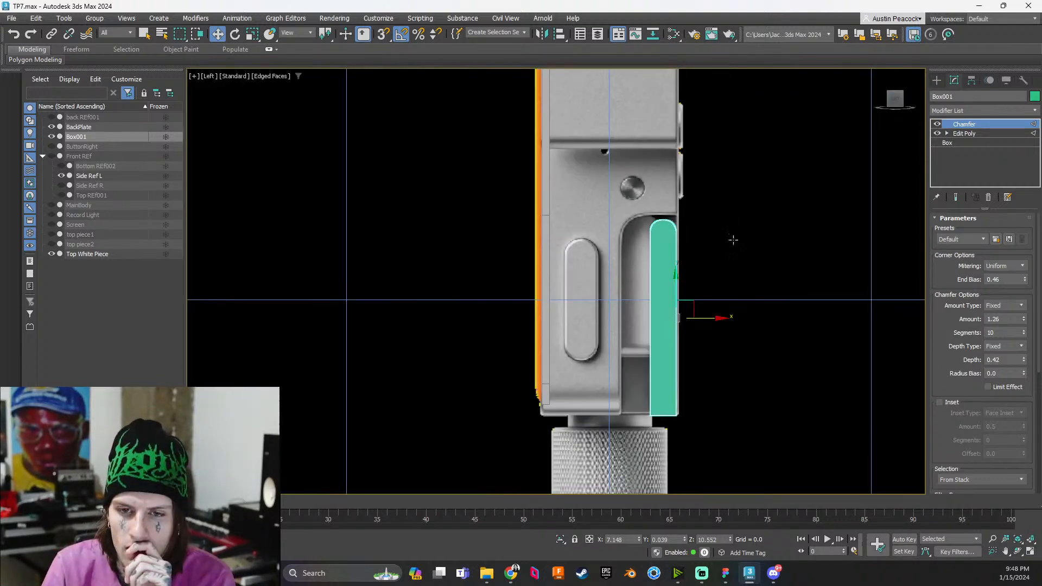
scroll(697, 255, "up", 10)
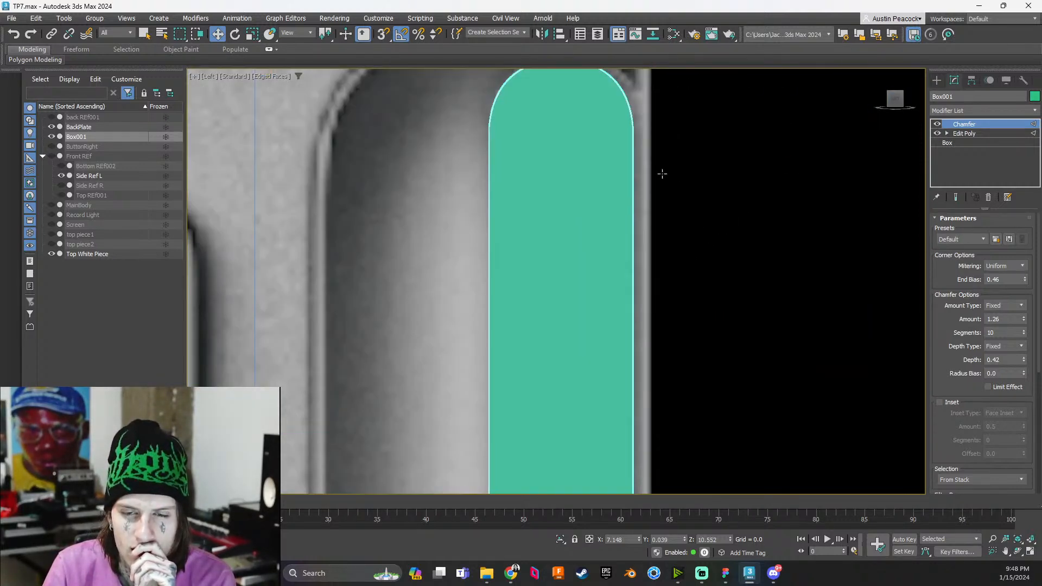
middle_click_drag(674, 172, 673, 254)
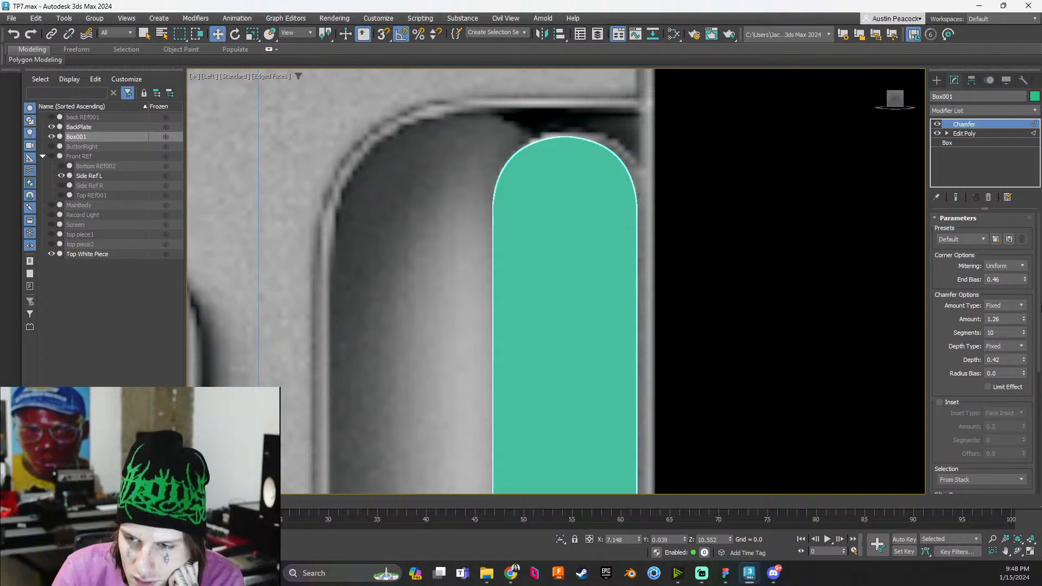
Try adjusting the Chamfer's radius bias, and undo the recent depth, end bias, amount and segment changes
mouse_move(1025, 374)
left_mouse_down()
mouse_move(1020, 294)
mouse_move(1021, 363)
left_mouse_up()
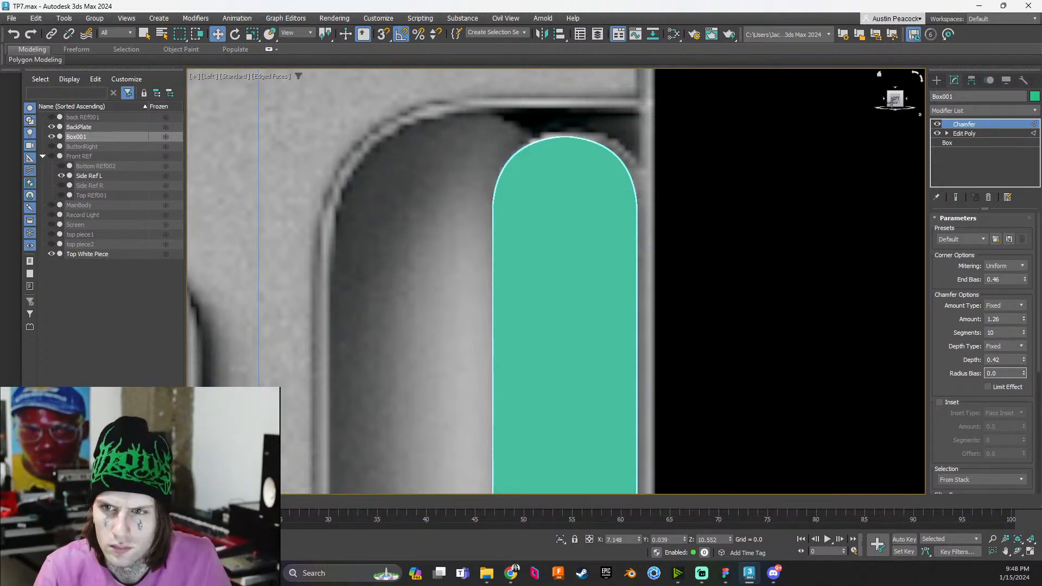
key("ctrl+z")
key("ctrl+z")
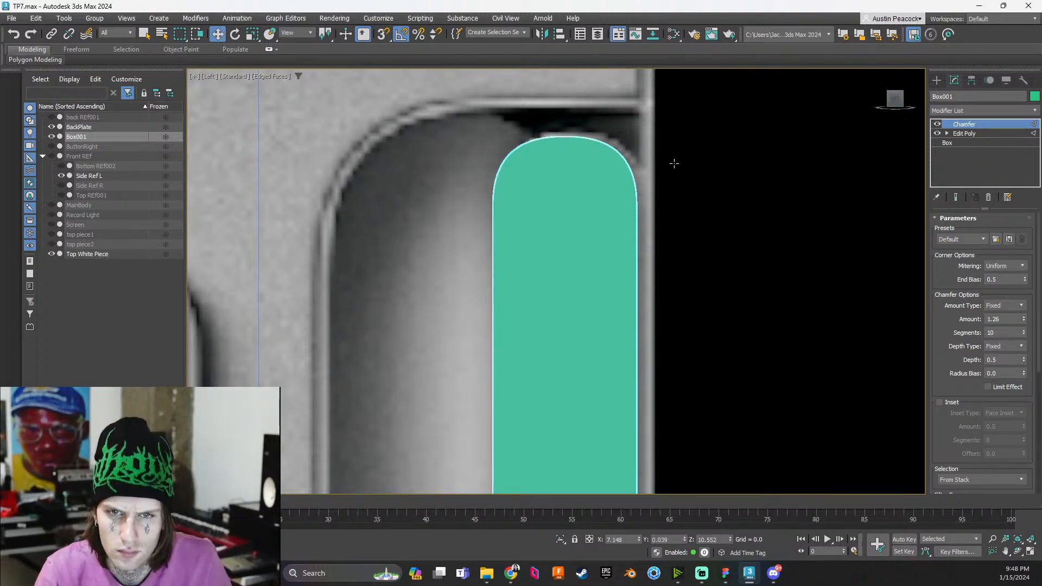
key("ctrl+z")
key("ctrl+z")
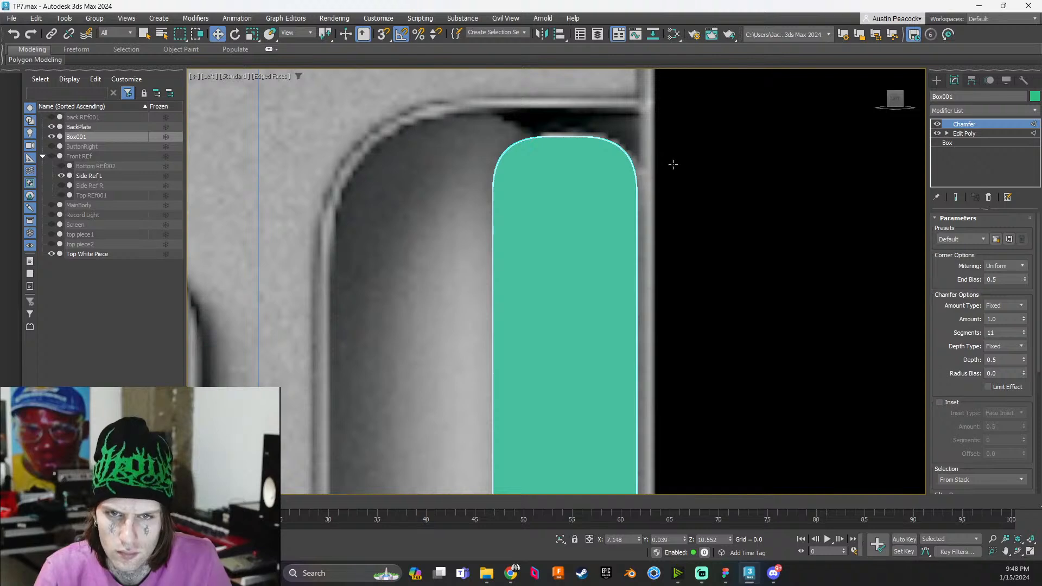
Raise the stop key box along Z to 10.602 so its top meets the key's upper edge in the left reference
scroll(597, 176, "down", 5)
scroll(583, 201, "up", 5)
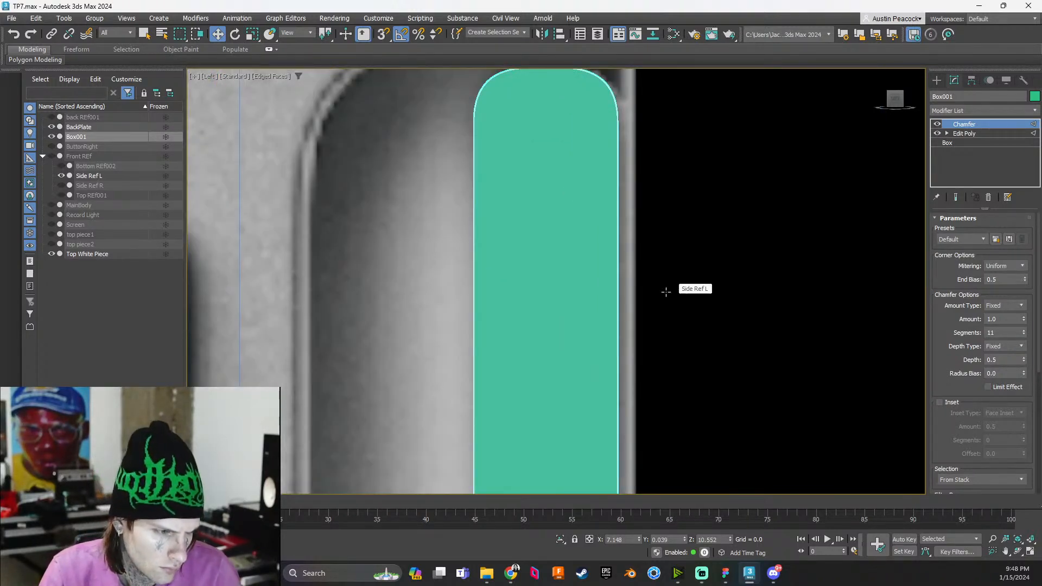
scroll(666, 292, "down", 1)
scroll(666, 292, "down", 1)
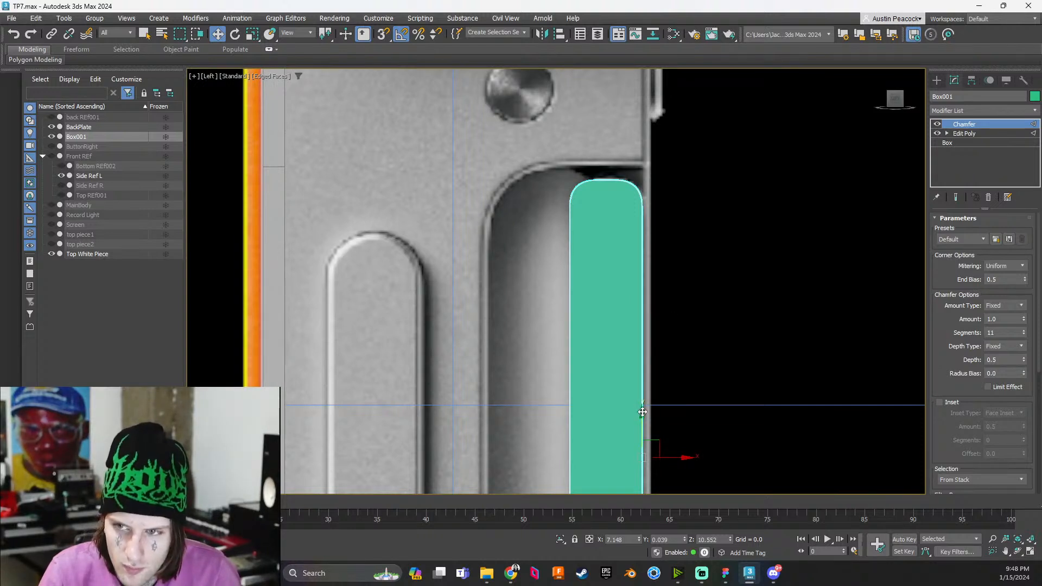
scroll(643, 413, "up", 1)
middle_click_drag(675, 378, 645, 434)
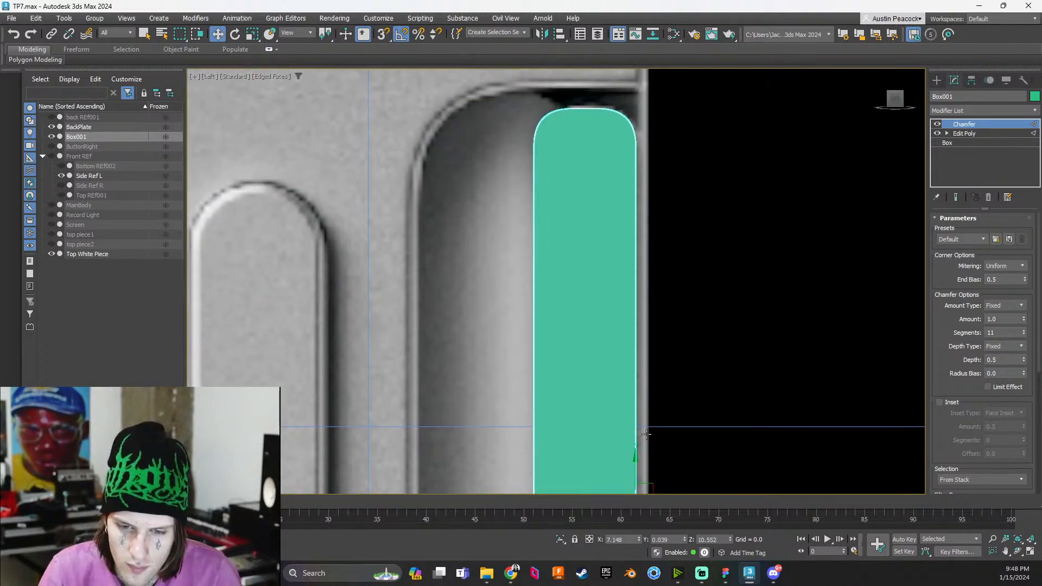
left_click_drag(636, 459, 637, 457)
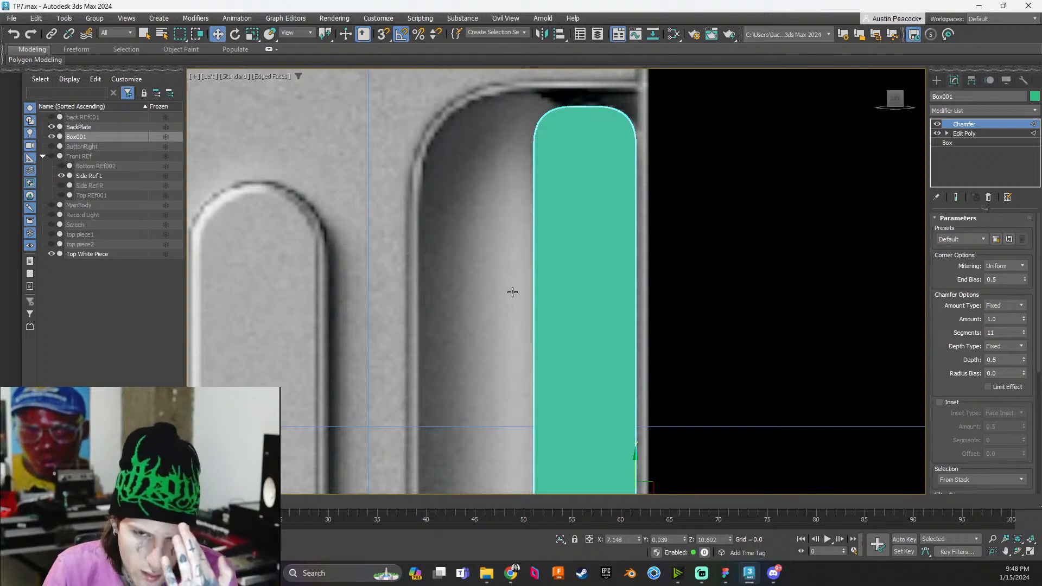
scroll(680, 225, "down", 3)
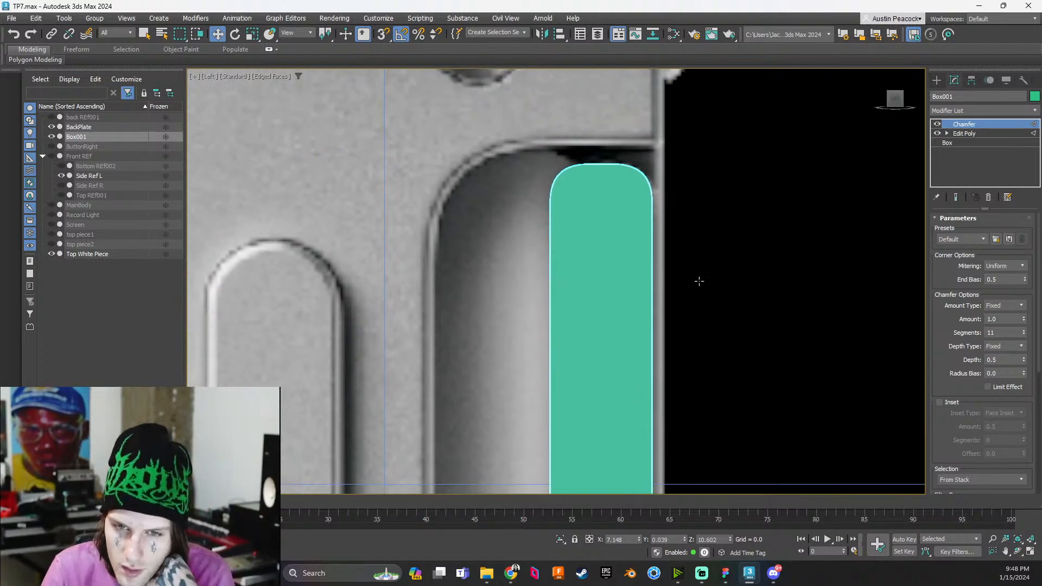
Set the Chamfer amount to 1.26 so the two rounded corners nearly meet along the middle of the box's top
middle_click_drag(618, 209, 613, 230, "alt")
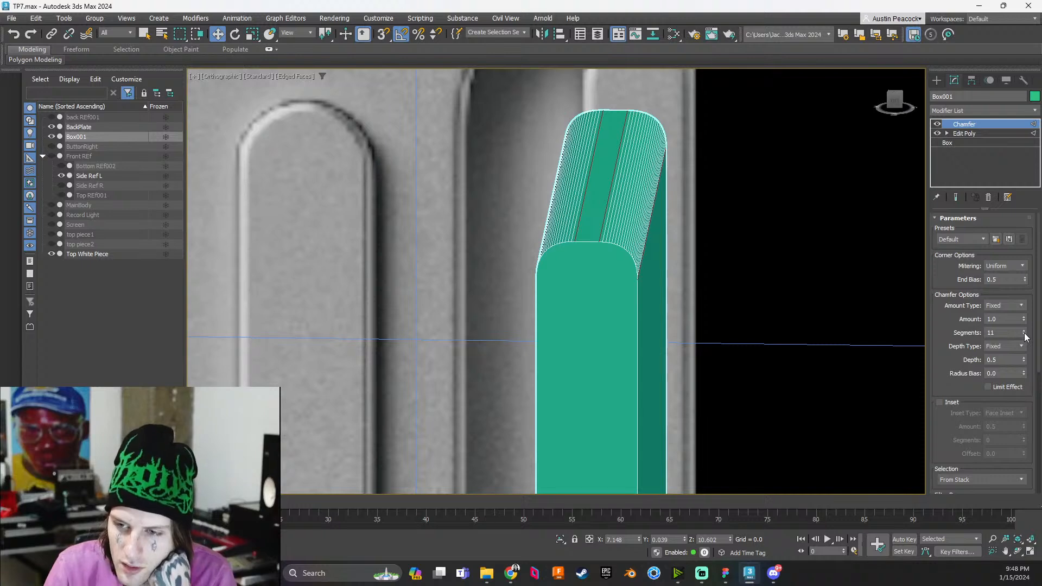
left_click(1025, 317)
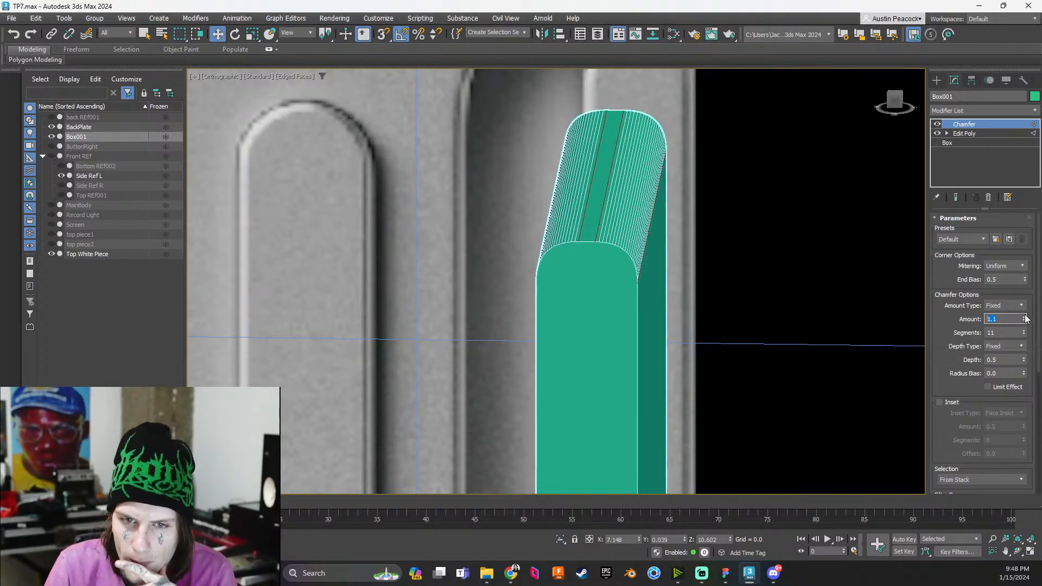
left_click_drag(1025, 318, 1026, 307)
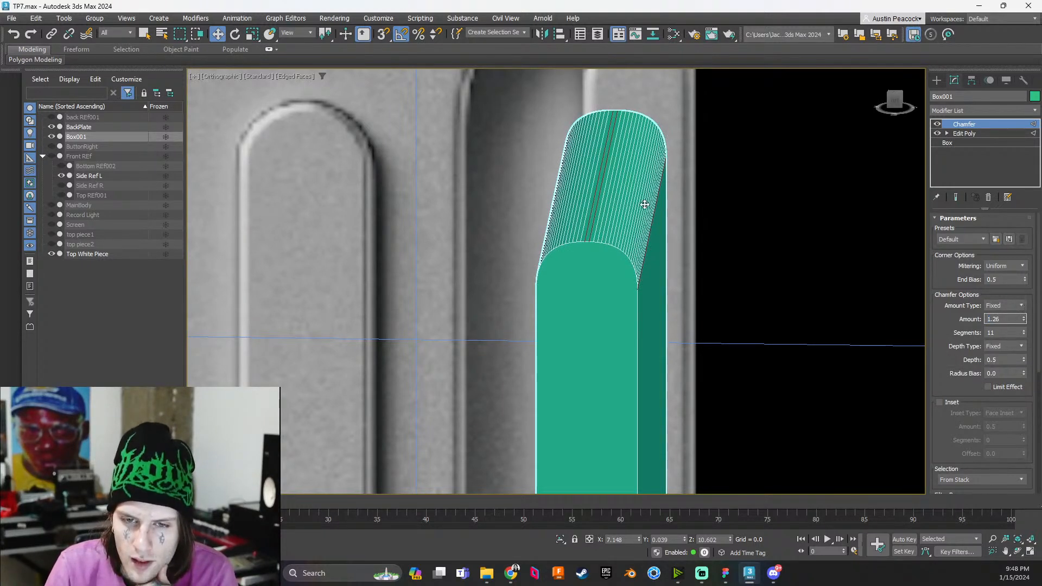
scroll(624, 201, "up", 5)
scroll(601, 201, "down", 3)
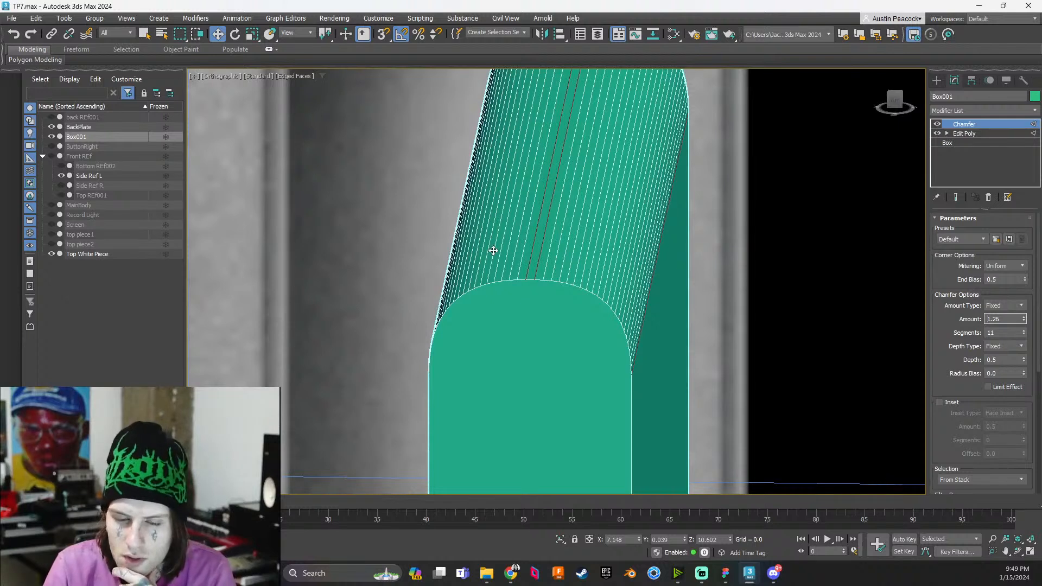
Switch to Chrome, browse the 3D art portfolio site and view its Loud & Clear headphones project
mouse_move(513, 575)
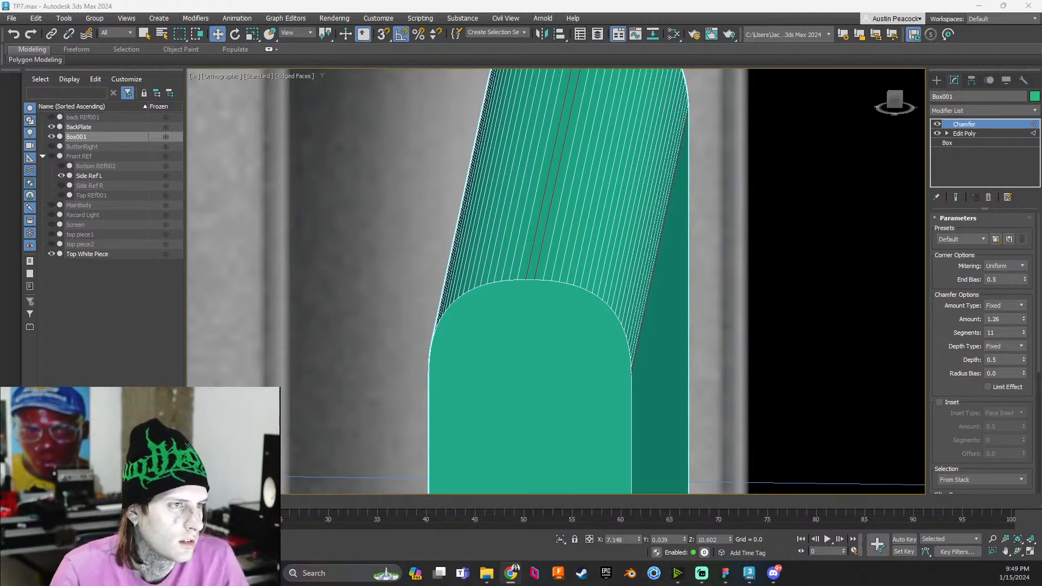
left_click_drag(0, 34, 868, 41)
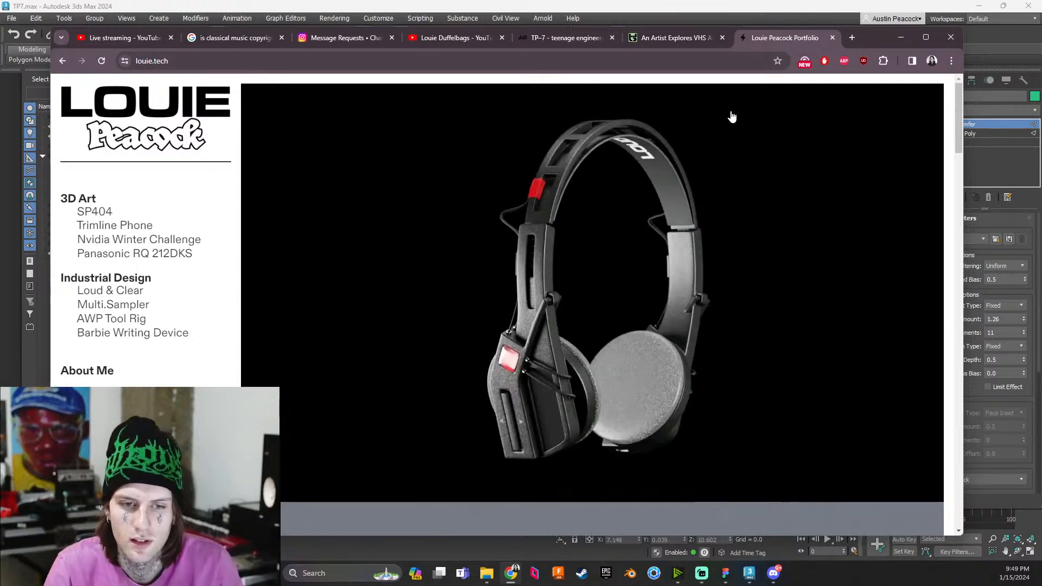
scroll(497, 298, "down", 5)
scroll(497, 298, "down", 5)
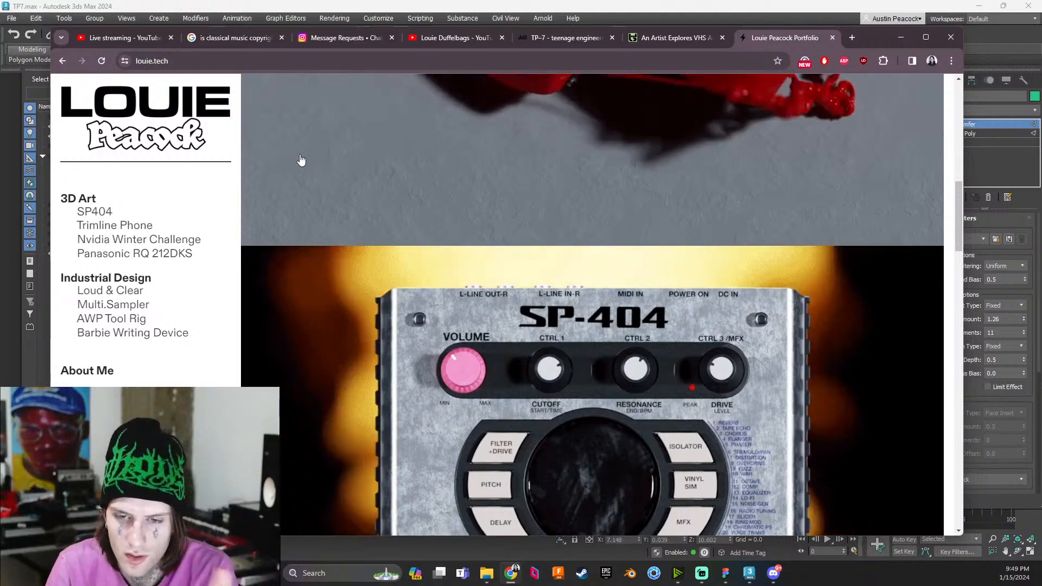
scroll(325, 217, "down", 4)
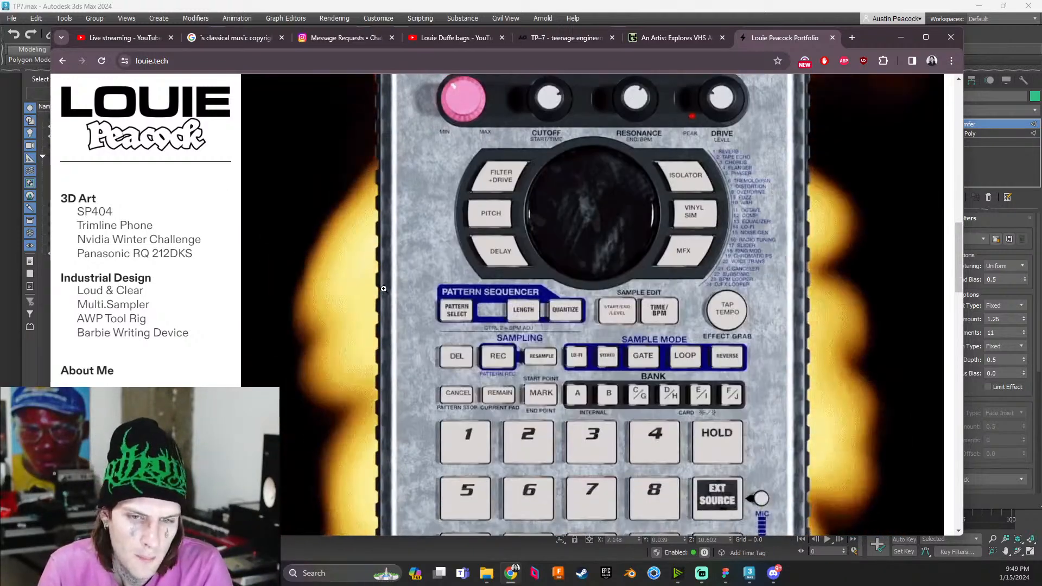
scroll(410, 214, "up", 13)
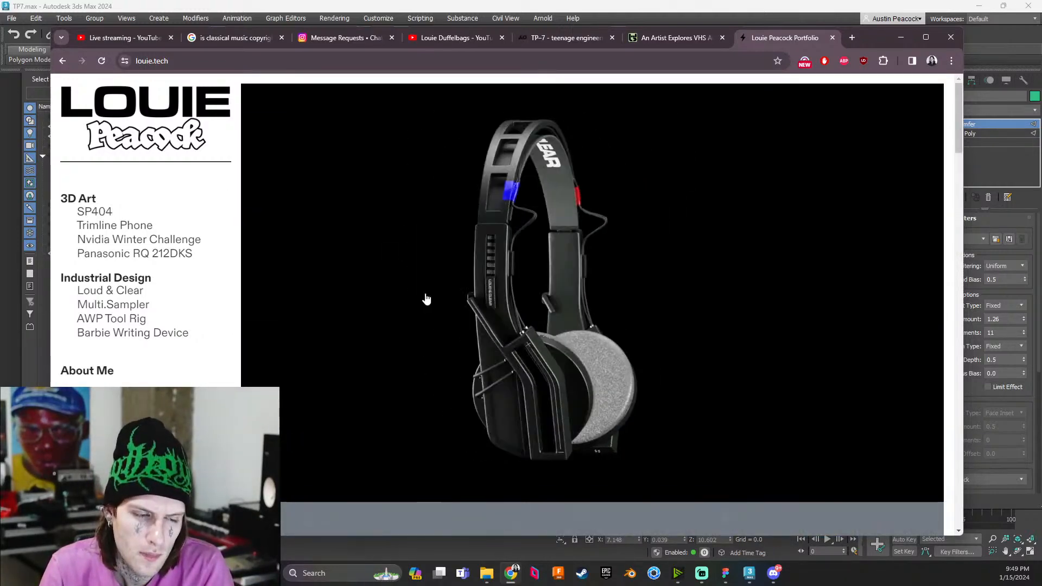
left_click(425, 298)
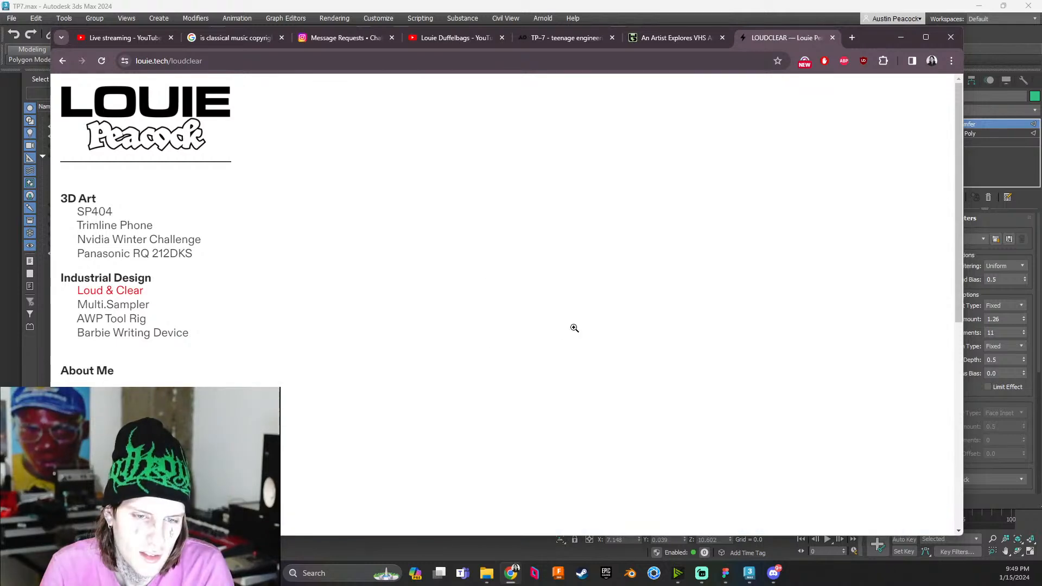
scroll(634, 305, "down", 1)
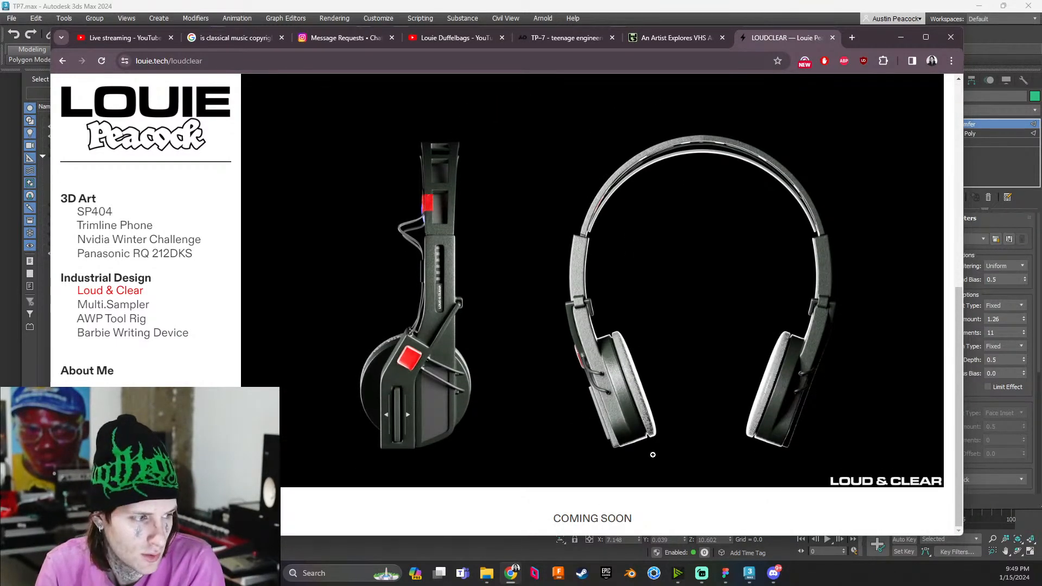
View the portfolio's Trimline Phone project page and the cybersigilism site preview in Chrome, and return to 3ds Max
left_click(104, 228)
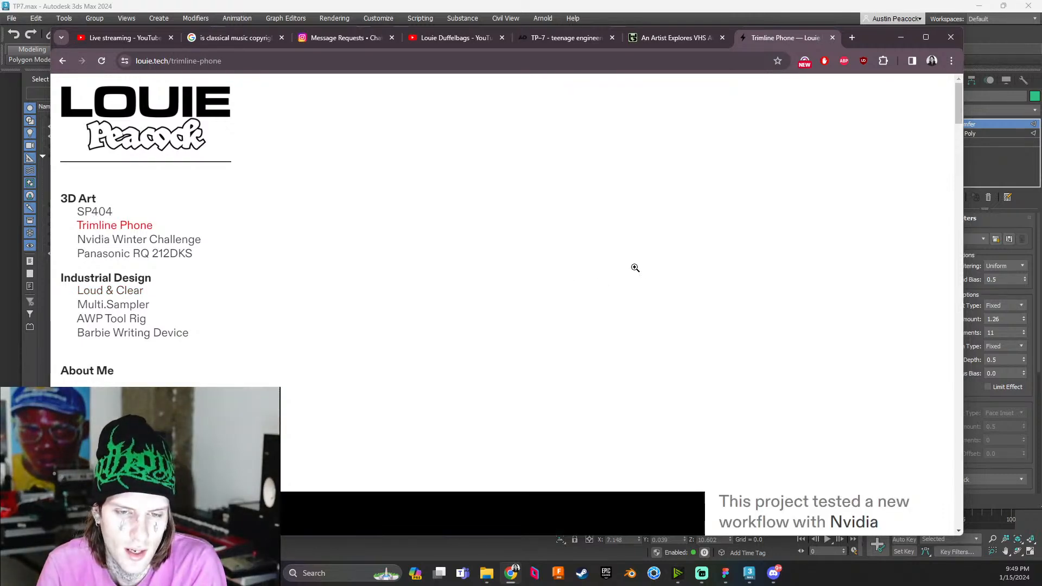
scroll(632, 328, "down", 3)
scroll(640, 335, "down", 10)
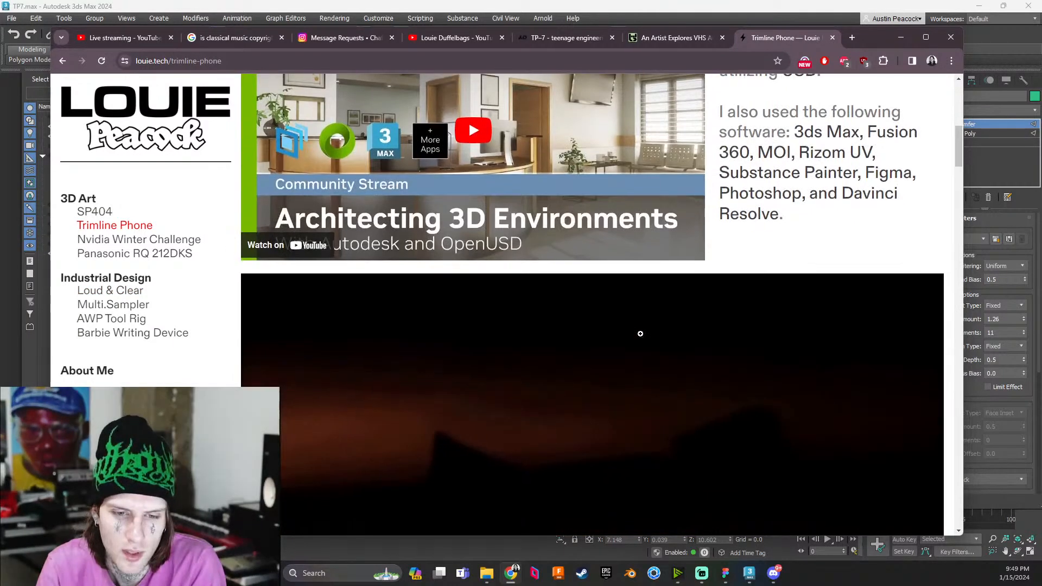
scroll(640, 334, "down", 15)
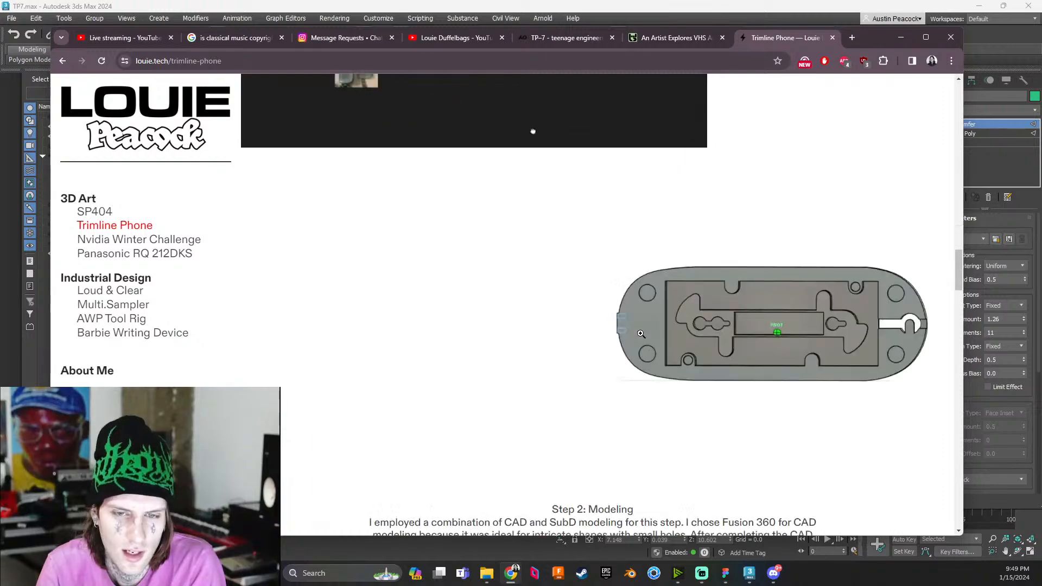
scroll(638, 345, "down", 12)
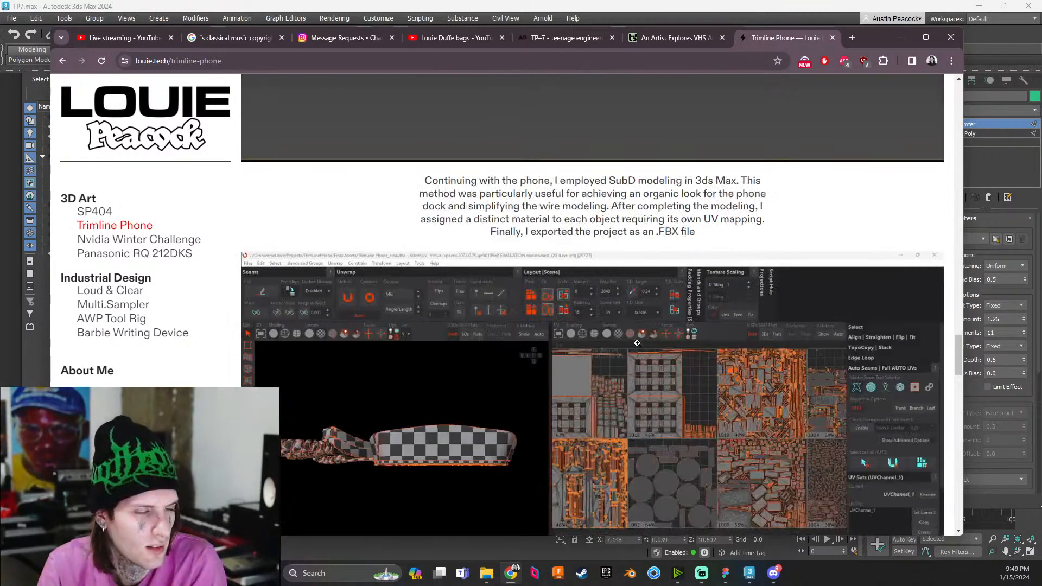
scroll(580, 341, "up", 12)
scroll(504, 337, "up", 20)
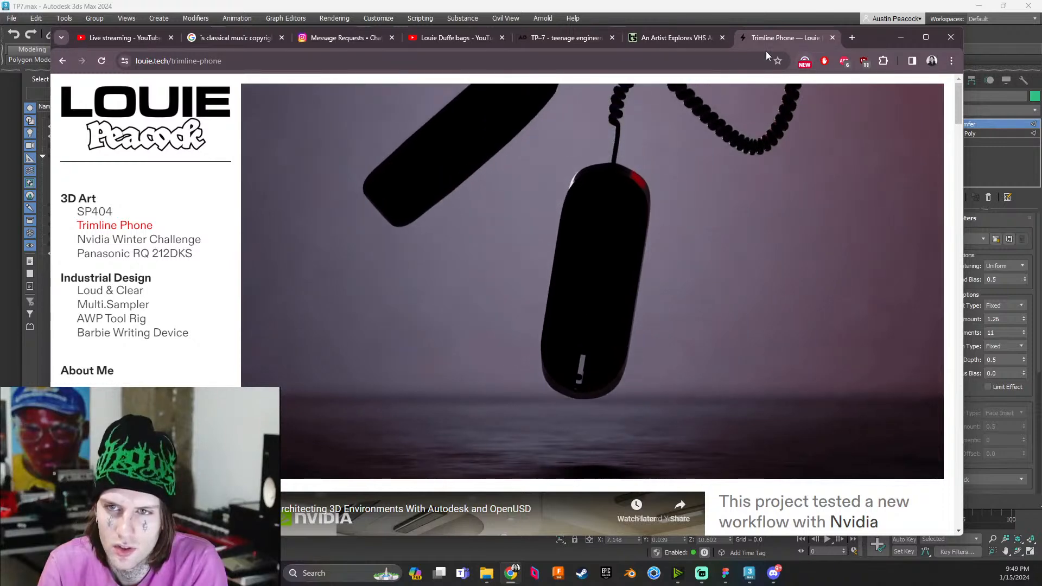
left_click(900, 37)
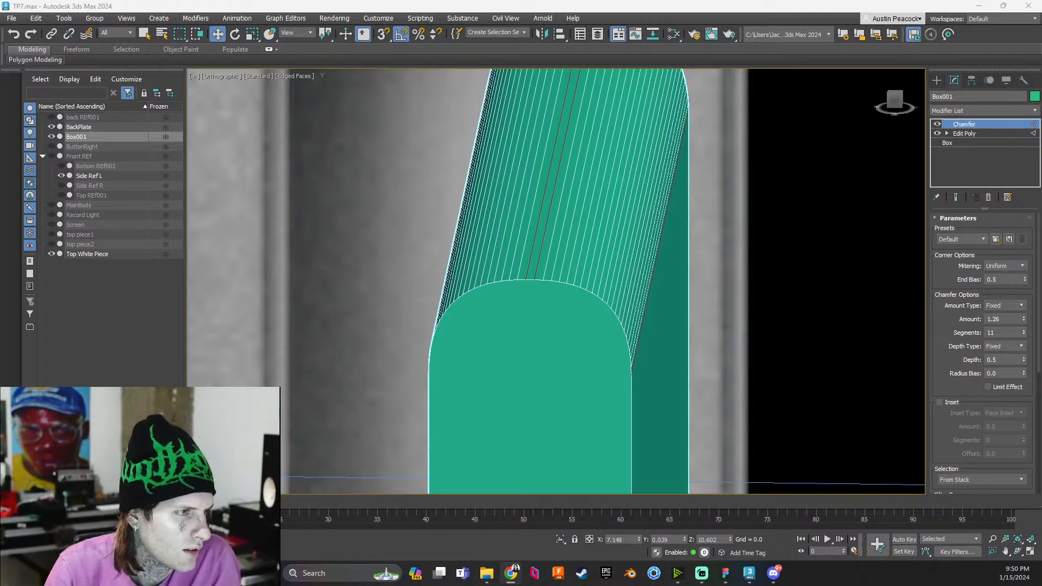
left_click_drag(0, 22, 887, 41)
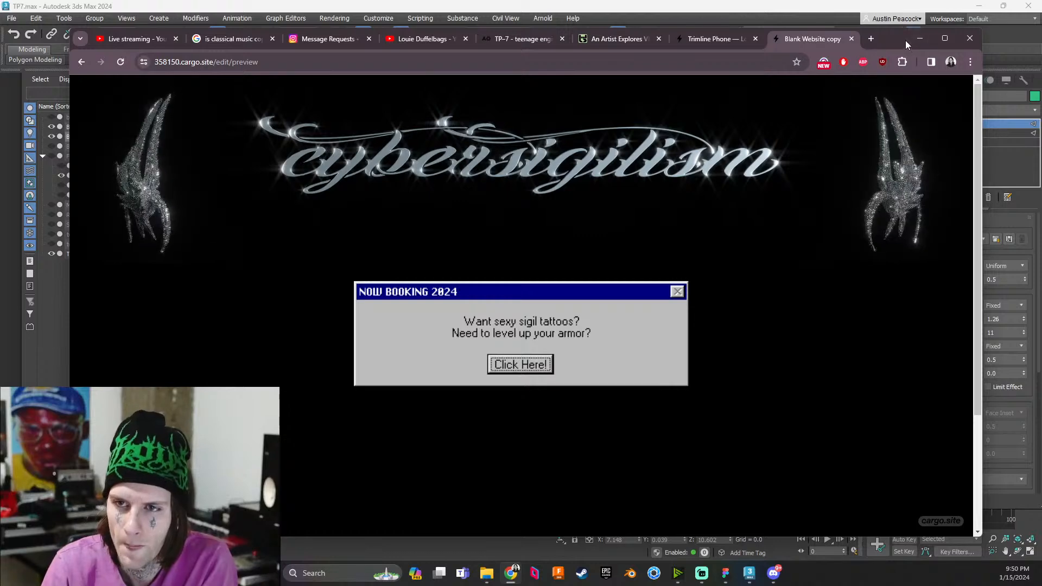
left_click(919, 38)
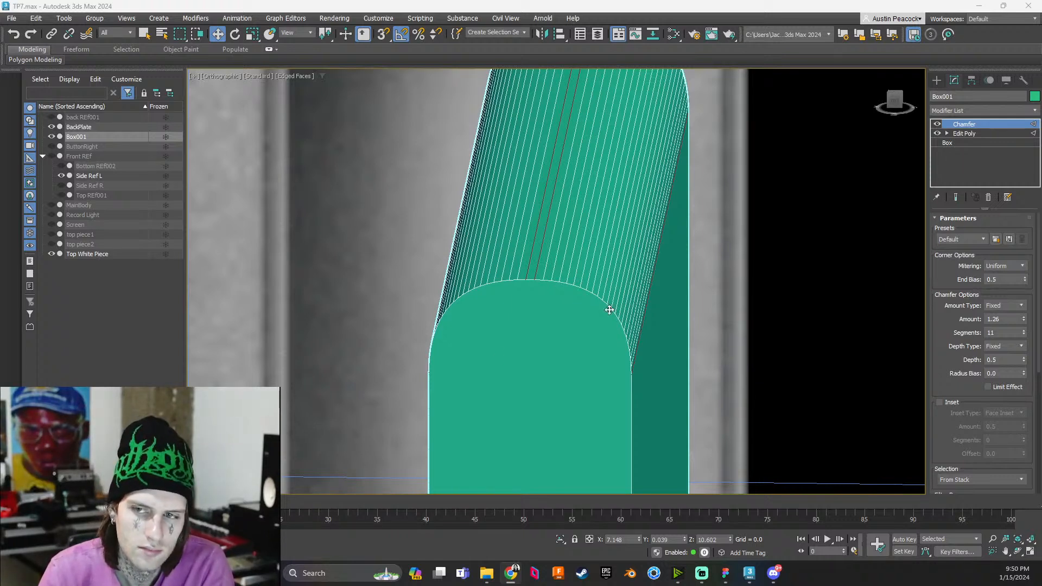
Set the Chamfer's radius bias to 0.83 while comparing the box's rounded top with the left side reference
key("l")
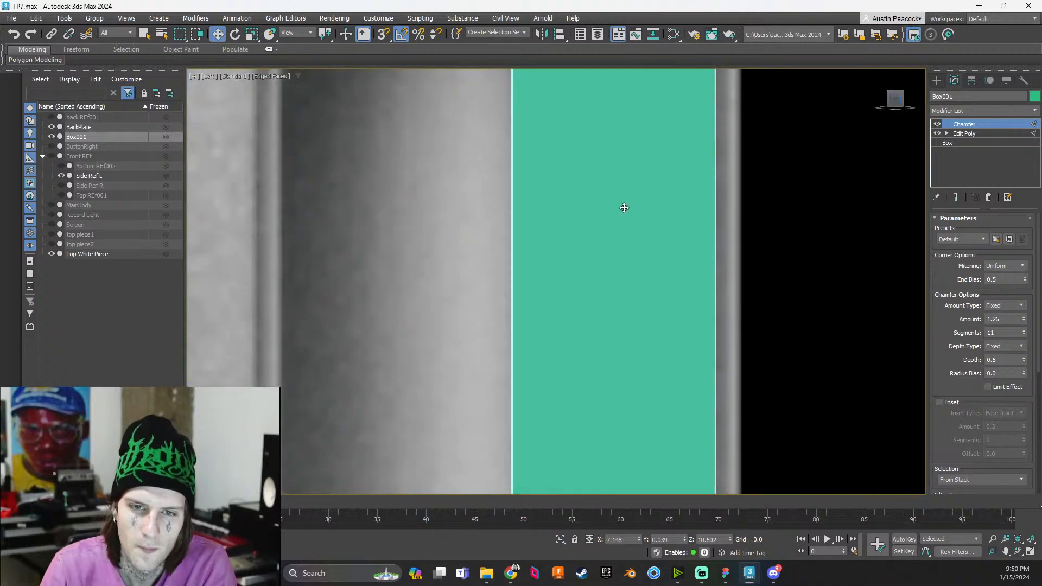
middle_click_drag(623, 209, 537, 302)
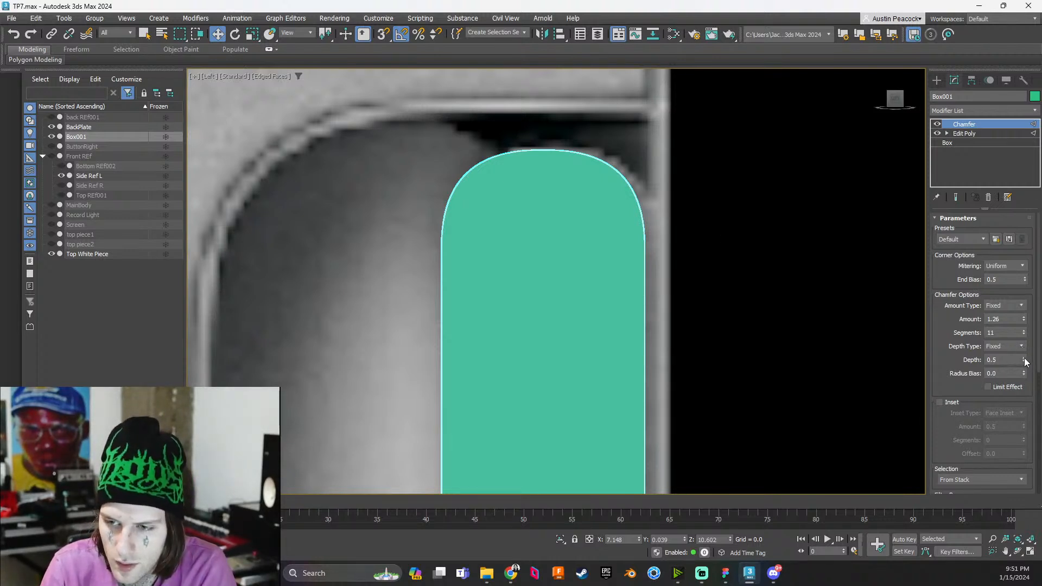
left_click_drag(1023, 373, 1026, 326)
Compare the stop key box's lower end with the left side reference by hiding and showing the box
scroll(527, 264, "down", 5)
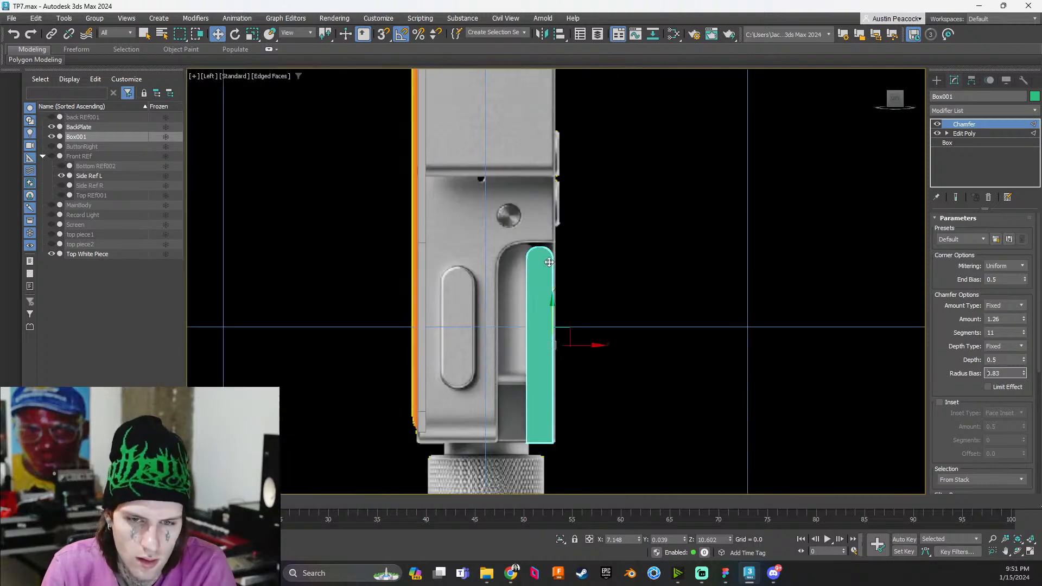
scroll(609, 278, "up", 10)
middle_click_drag(599, 395, 632, 153)
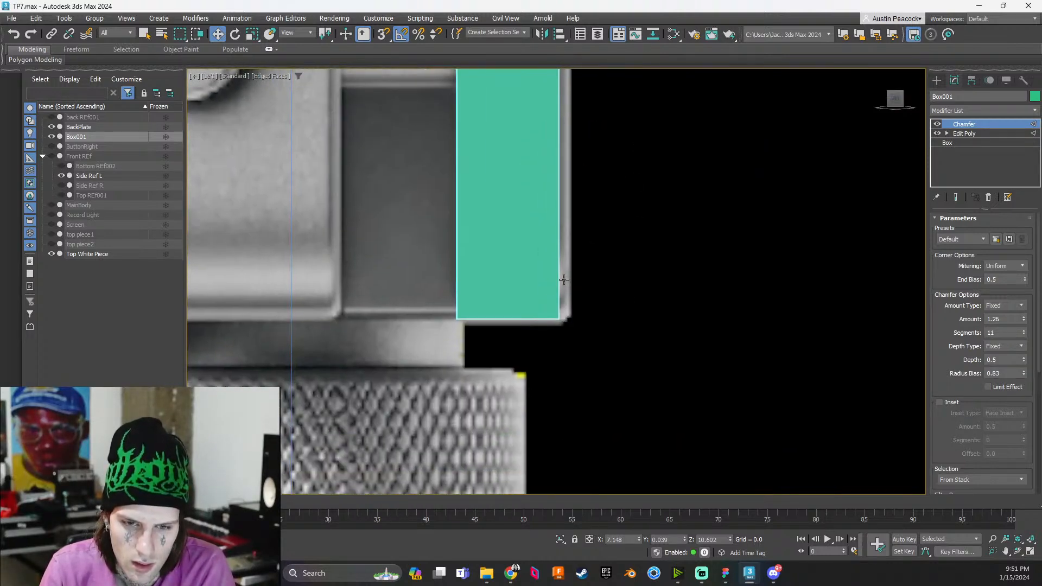
left_click(53, 136)
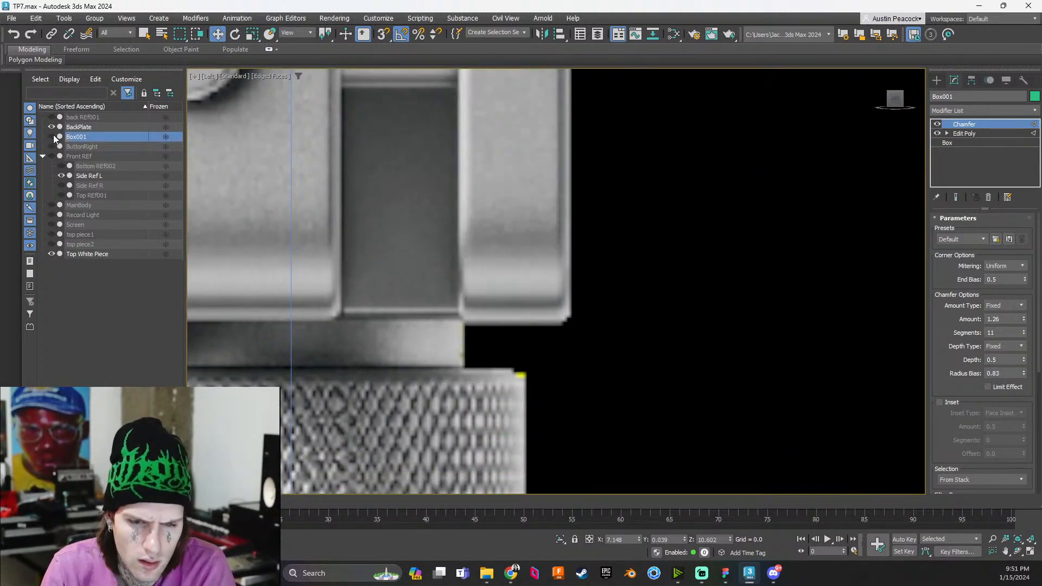
left_click(53, 137)
left_click(53, 136)
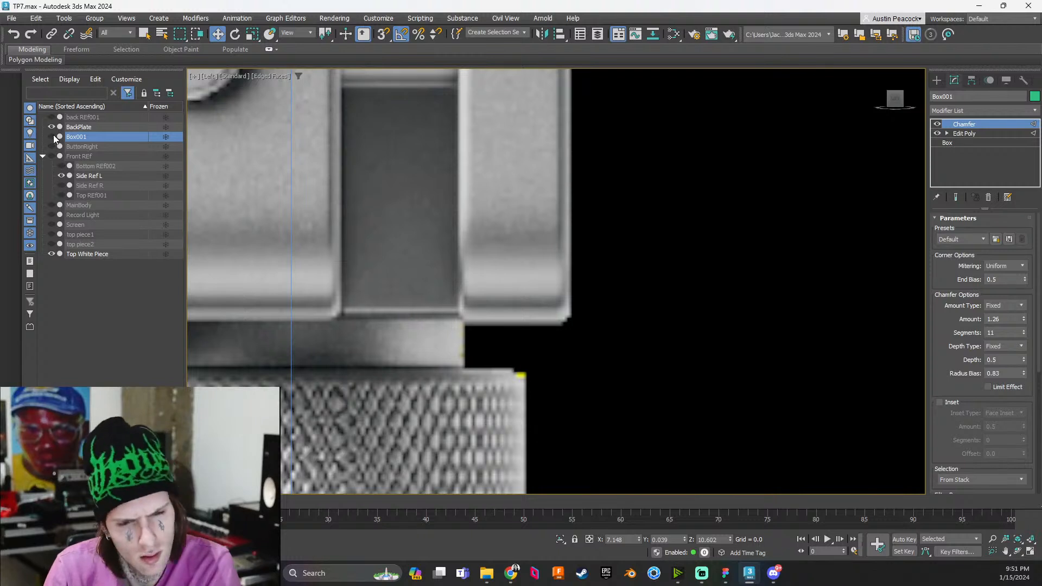
left_click(53, 136)
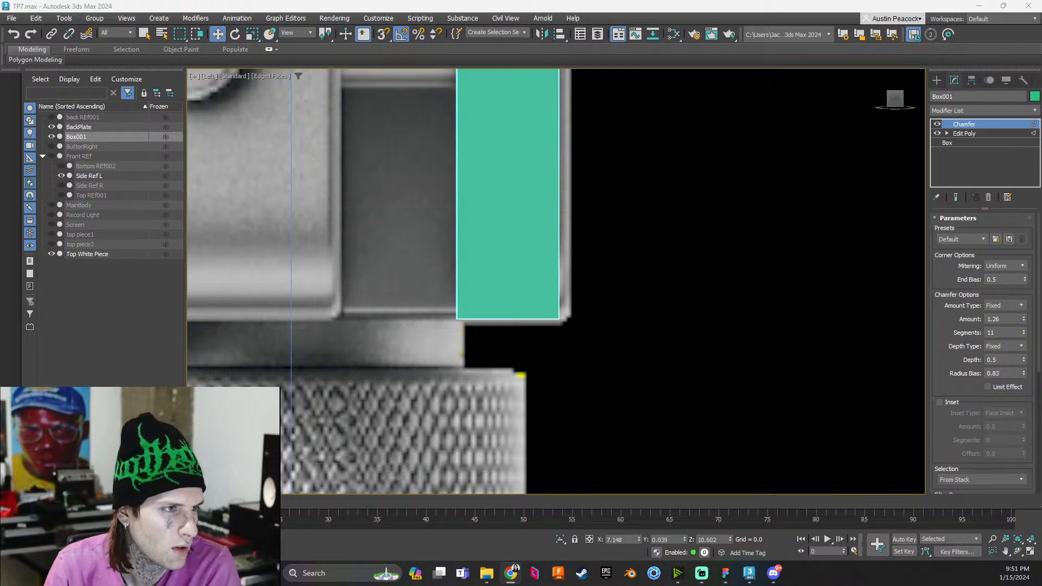
Switch to Chrome and examine the cybersigilism site in the Cargo editor, including its mobile layout
left_click_drag(0, 41, 914, 38)
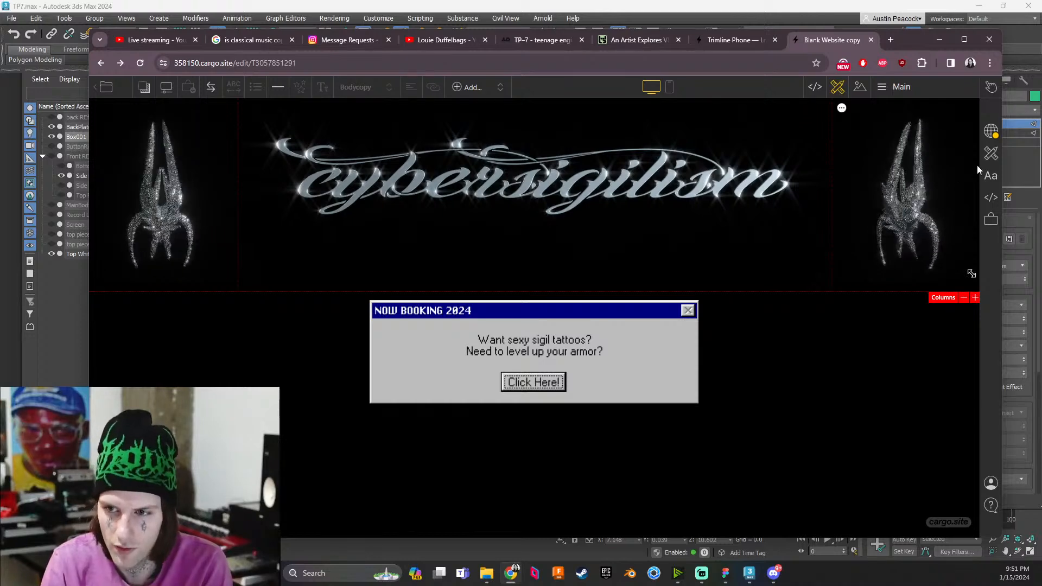
left_click(991, 153)
left_click(990, 154)
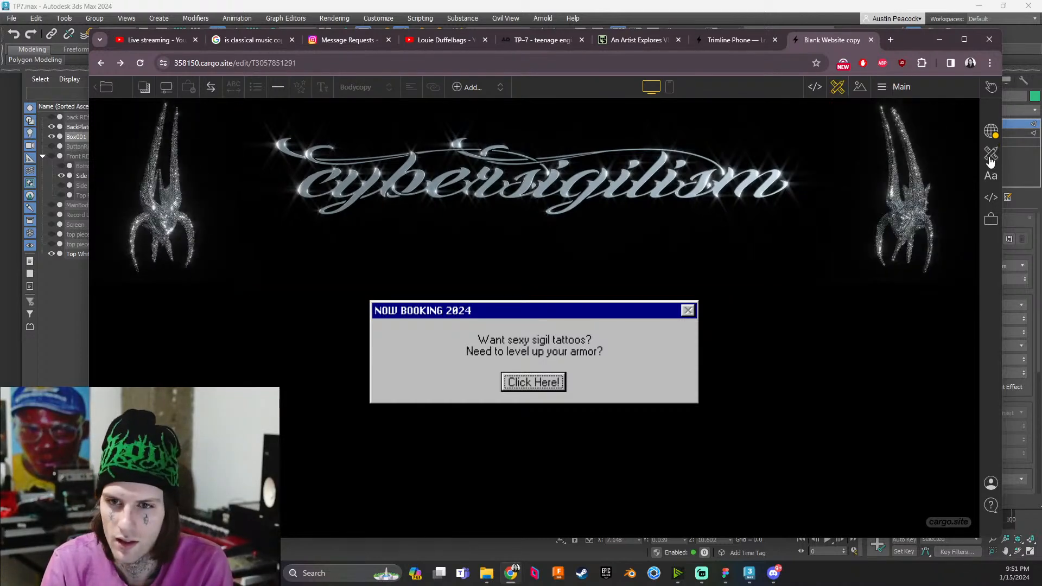
left_click(669, 86)
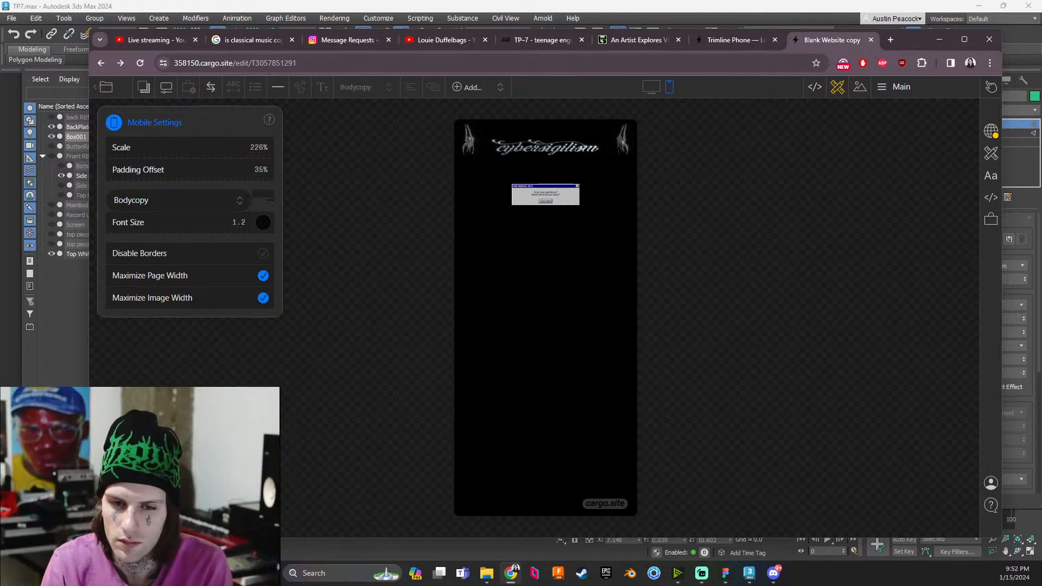
Open the headphones portfolio site for editing from the Cargo site overview and view its list of pages
left_click(101, 63)
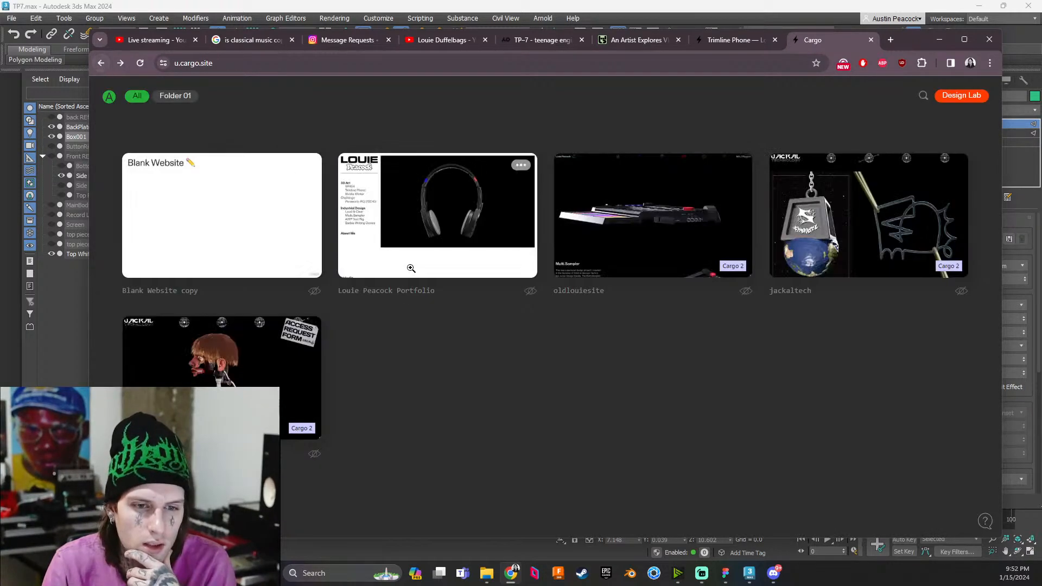
left_click(518, 166)
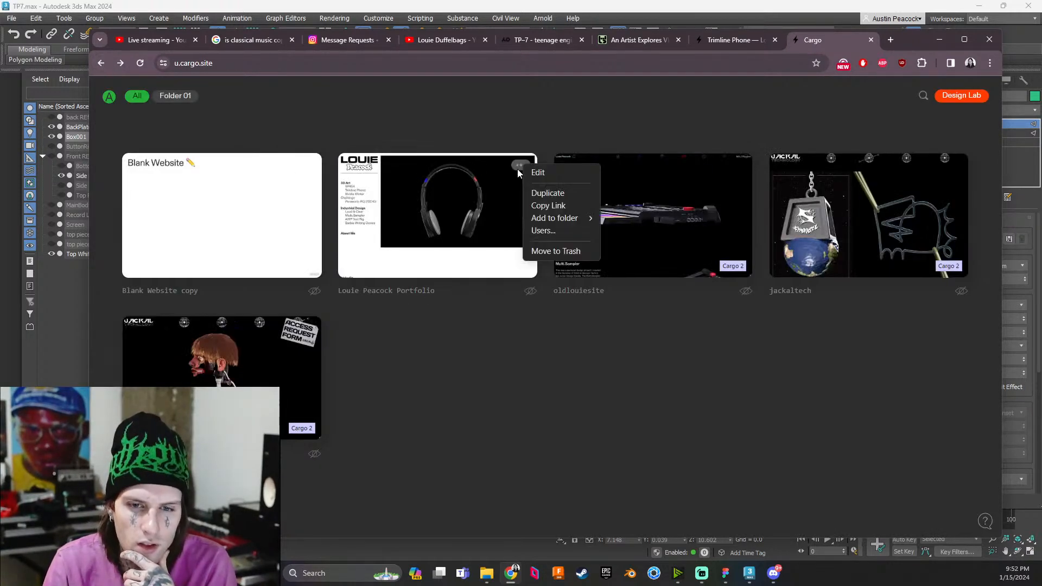
left_click(546, 170)
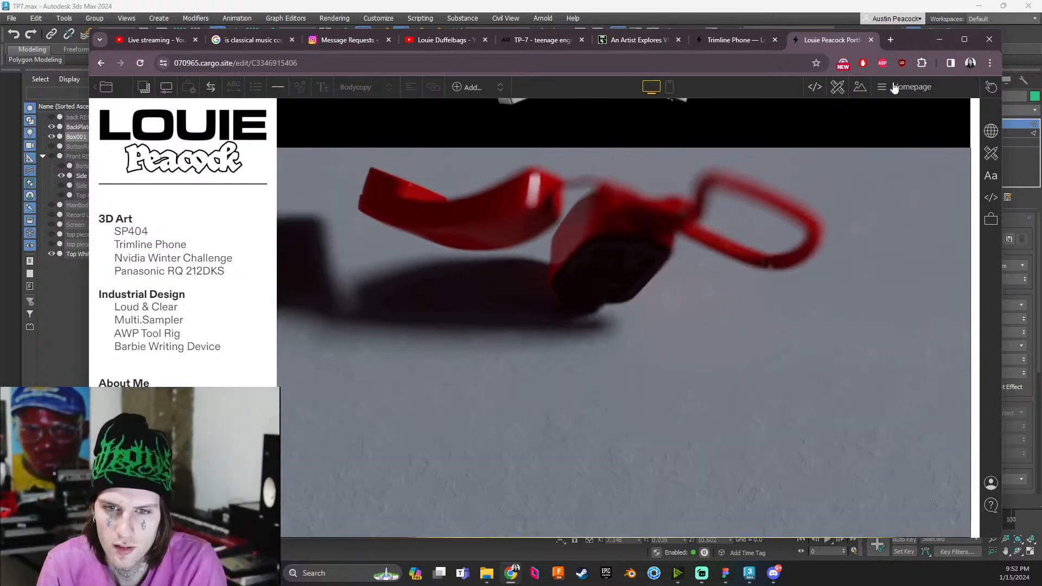
left_click(900, 87)
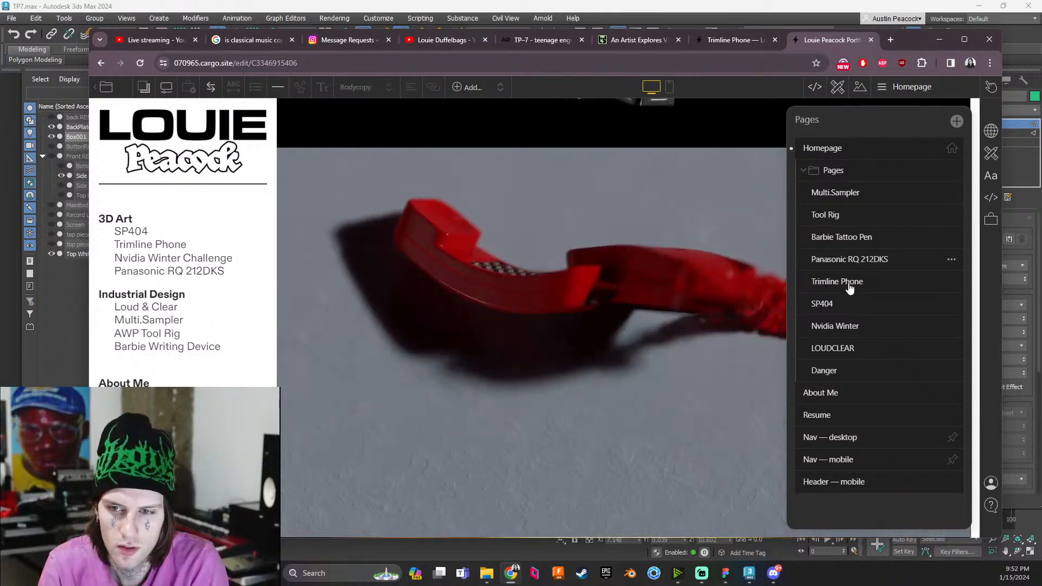
left_click(437, 277)
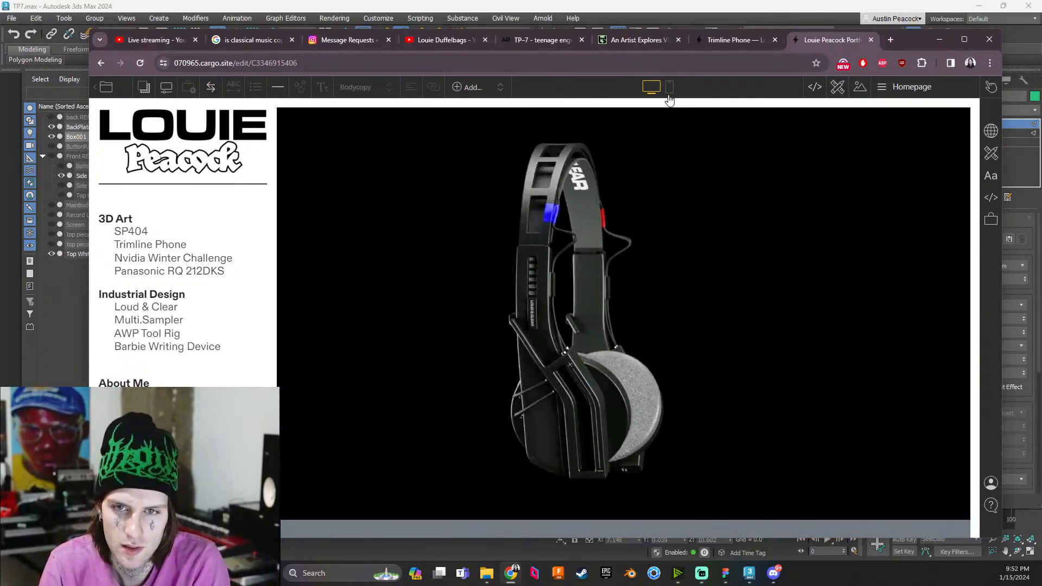
Preview the portfolio homepage in the mobile layout, restore the desktop layout, and return to 3ds Max
left_click(670, 89)
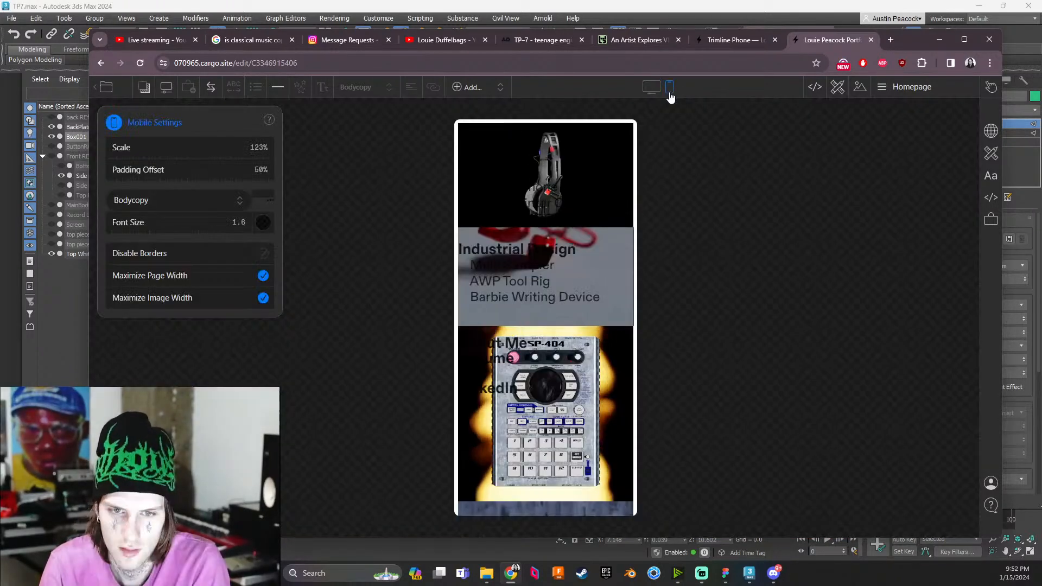
scroll(544, 349, "down", 5)
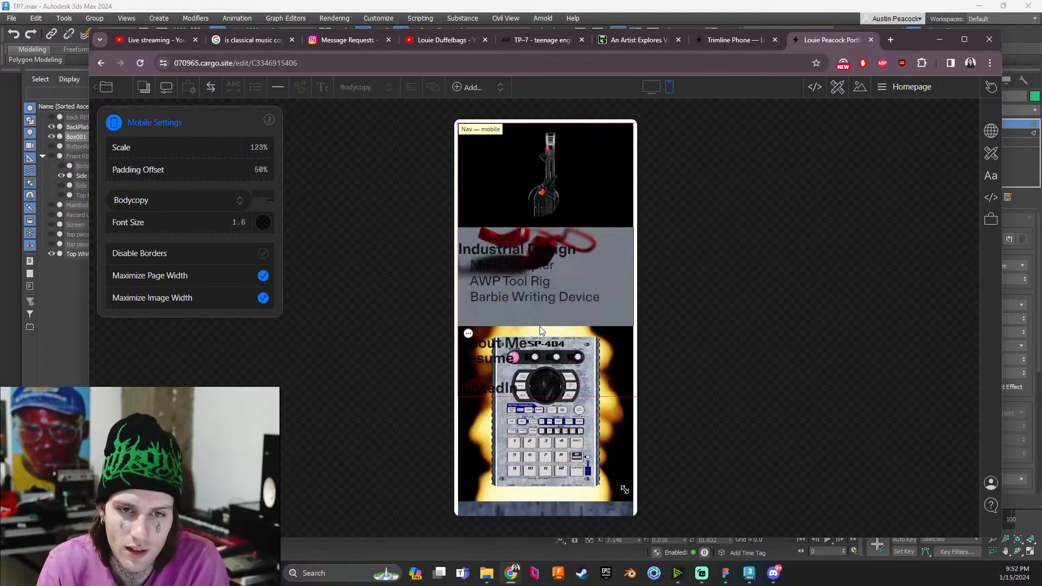
left_click(650, 90)
left_click_drag(912, 37, 0, 68)
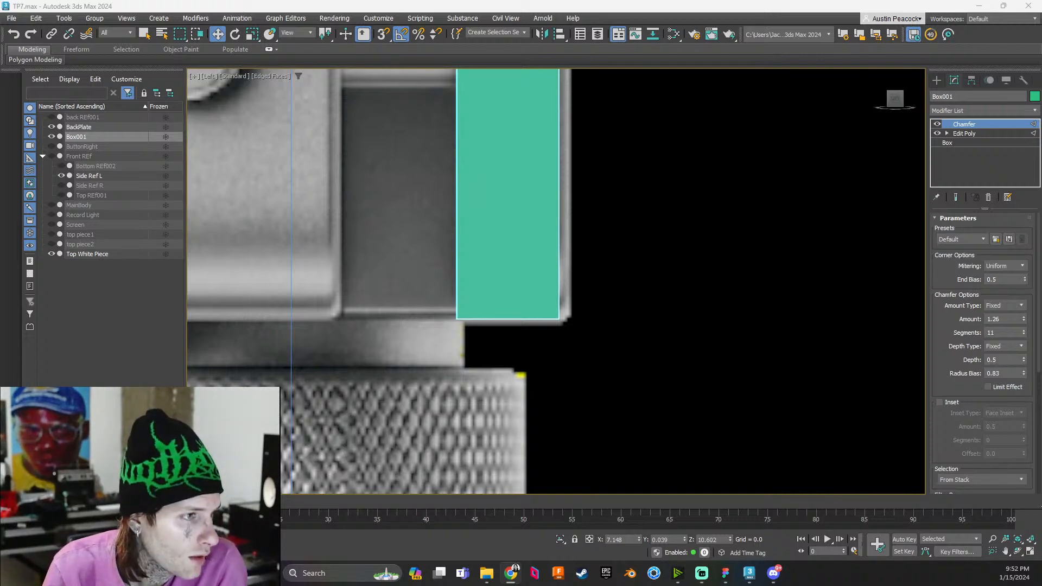
Switch to Chrome, open cargo.site in a new tab, select its address, close the tab and return to 3ds Max
key("alt+Tab")
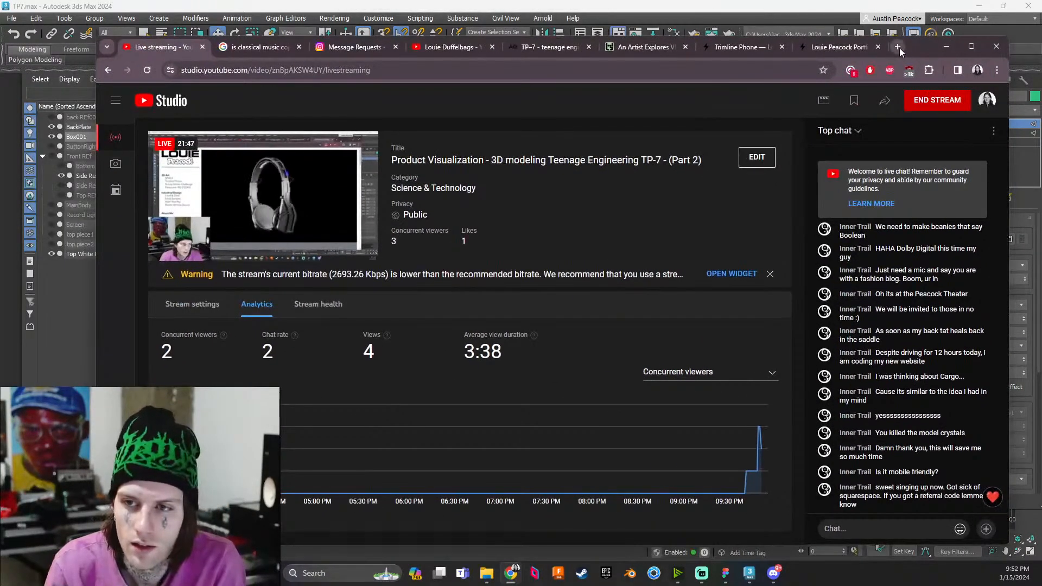
left_click(897, 47)
type("cargo.site")
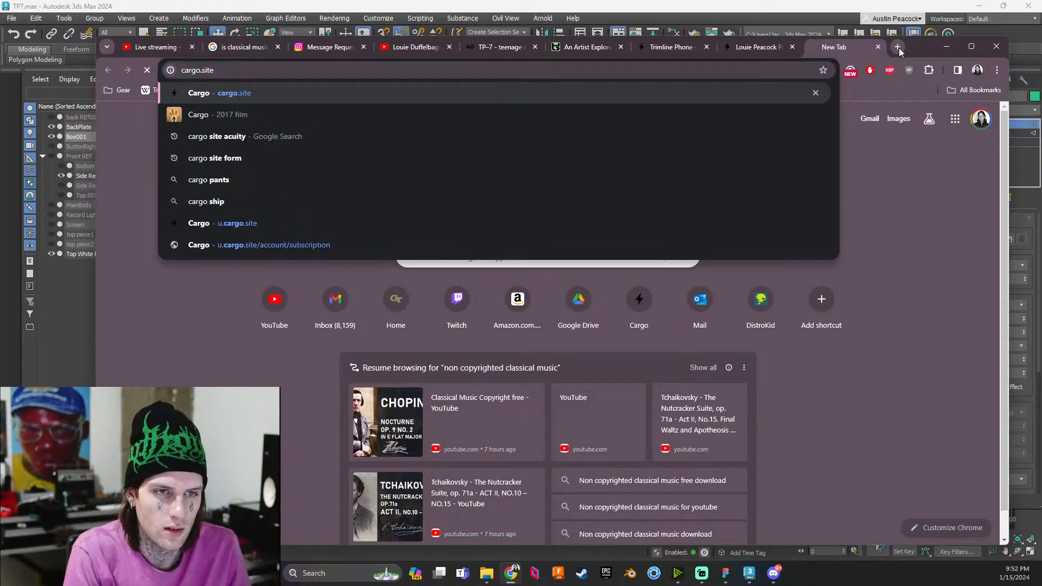
key("Return")
double_click(320, 70)
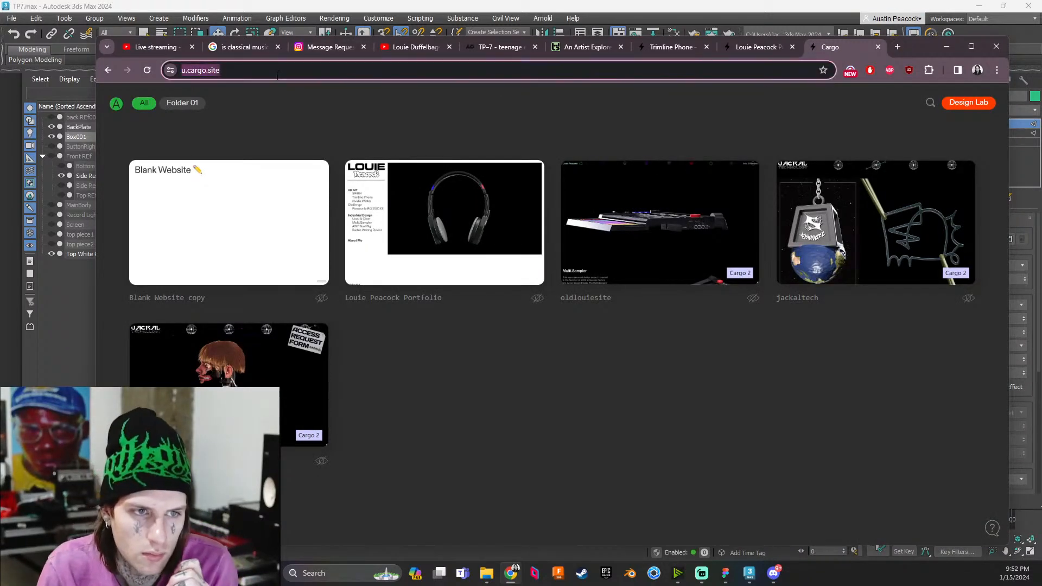
left_click(878, 46)
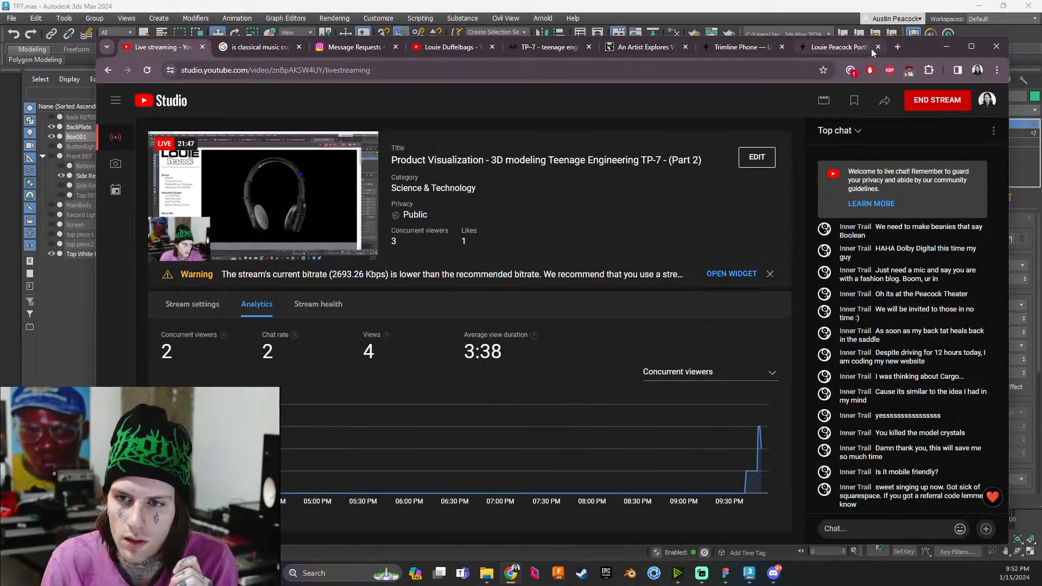
left_click_drag(847, 51, 0, 65)
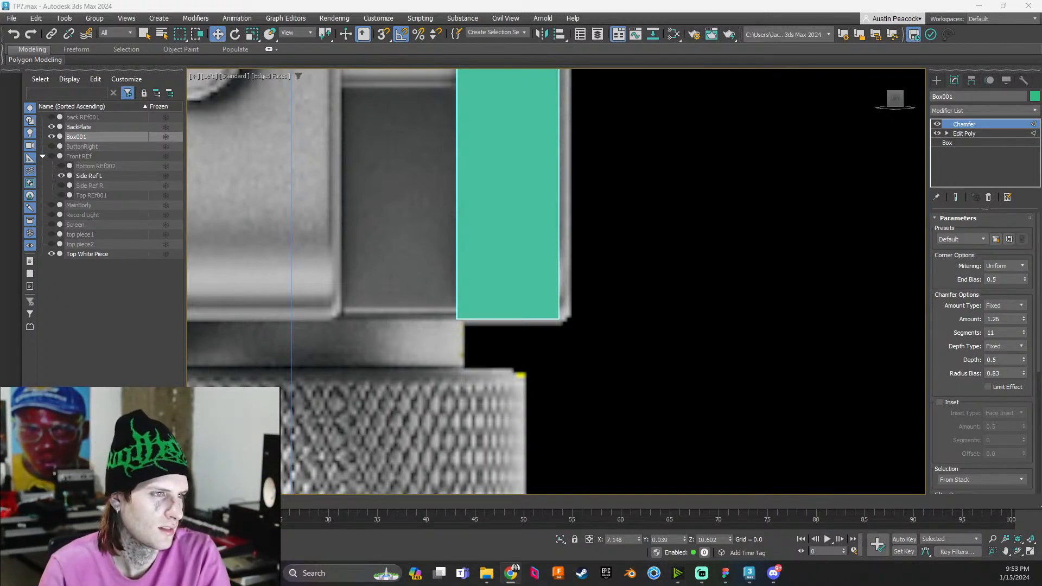
Switch to Chrome, view Cargo's Student Program, main and Design Lab pages, and go back to the site overview
left_click_drag(0, 16, 941, 31)
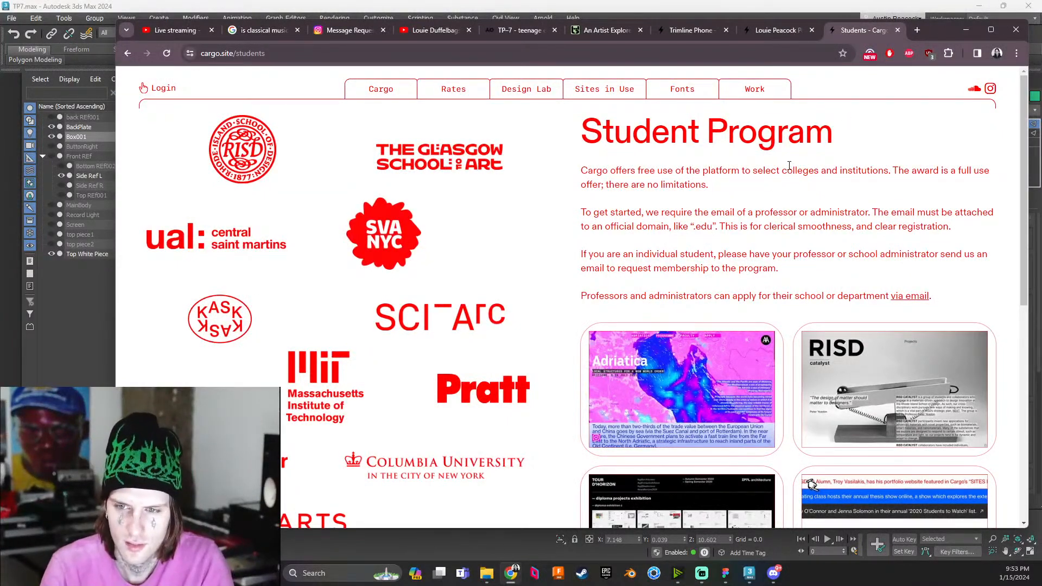
left_click(383, 92)
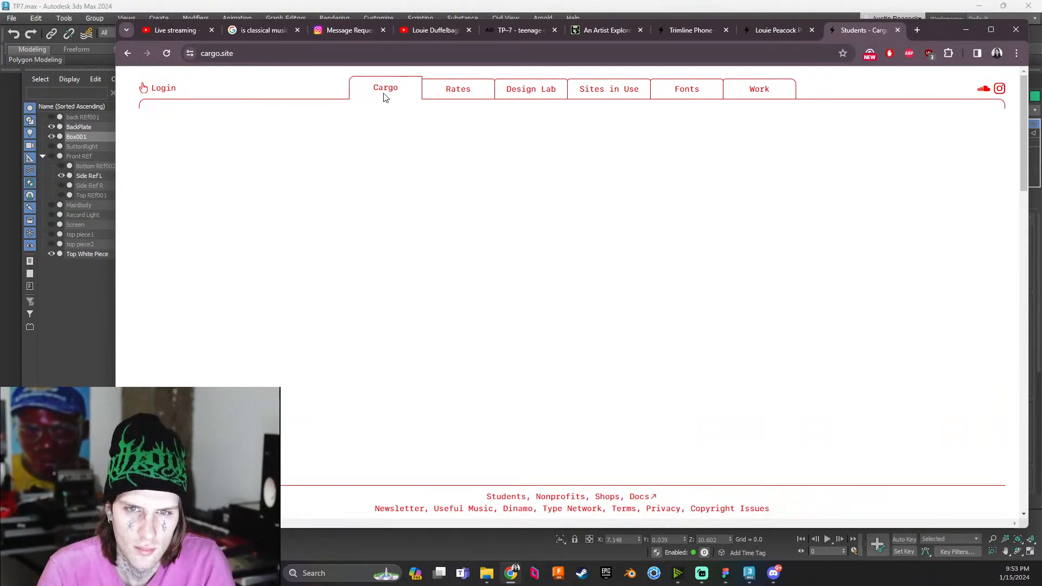
left_click(563, 92)
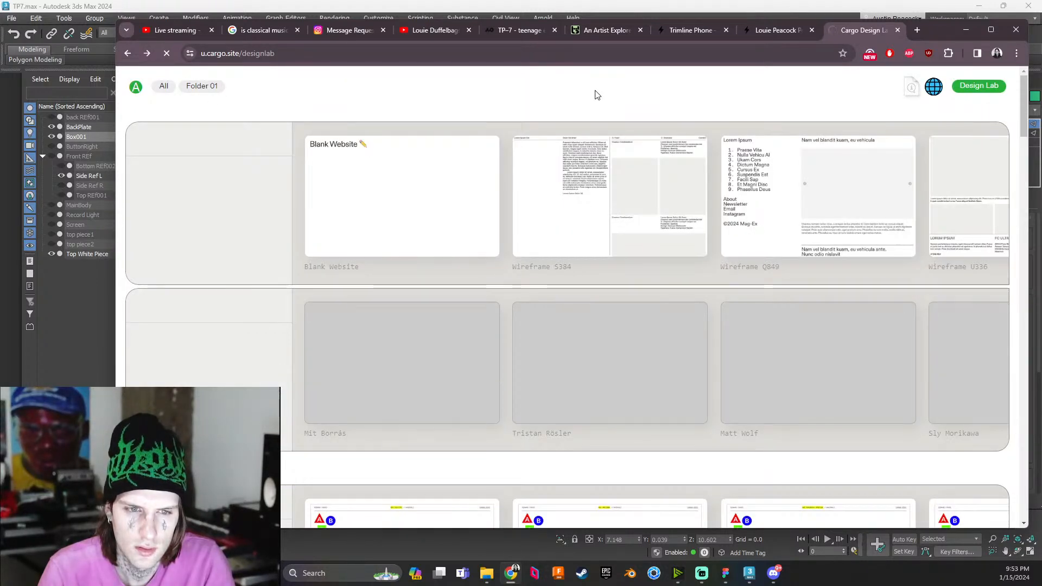
key("alt+Left")
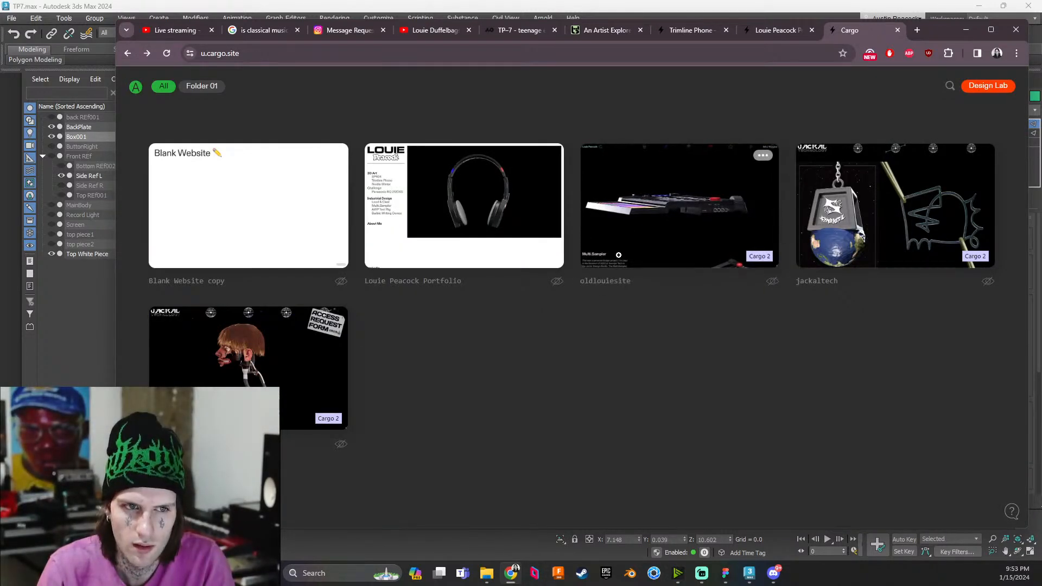
Go forward to Cargo's Design Lab and browse the Wireframes, Sites in Use, font and Portfolios templates
key("alt+Right")
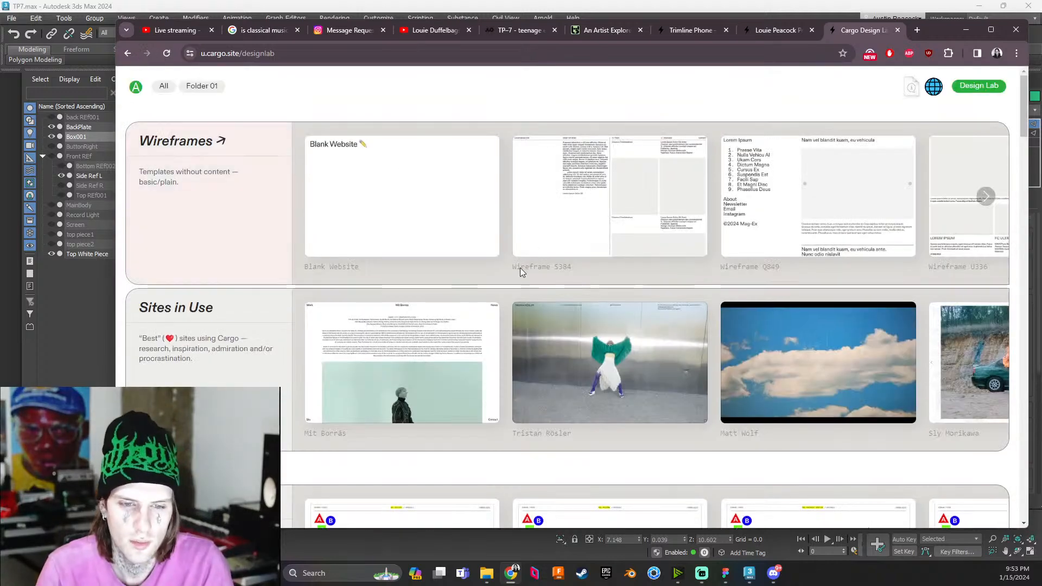
left_click(987, 200)
left_click(986, 198)
left_click(986, 197)
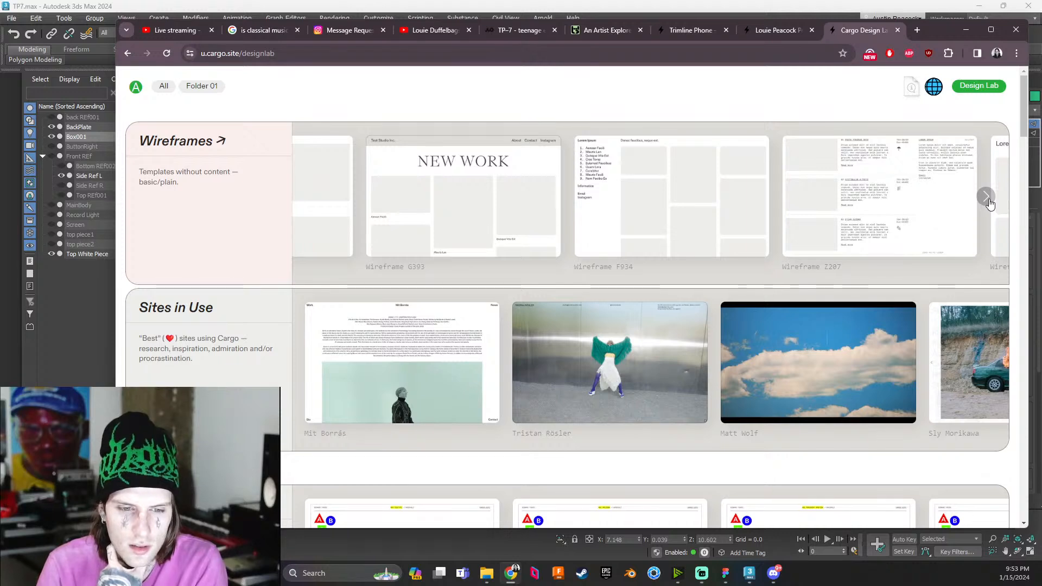
left_click(986, 198)
scroll(965, 300, "down", 2)
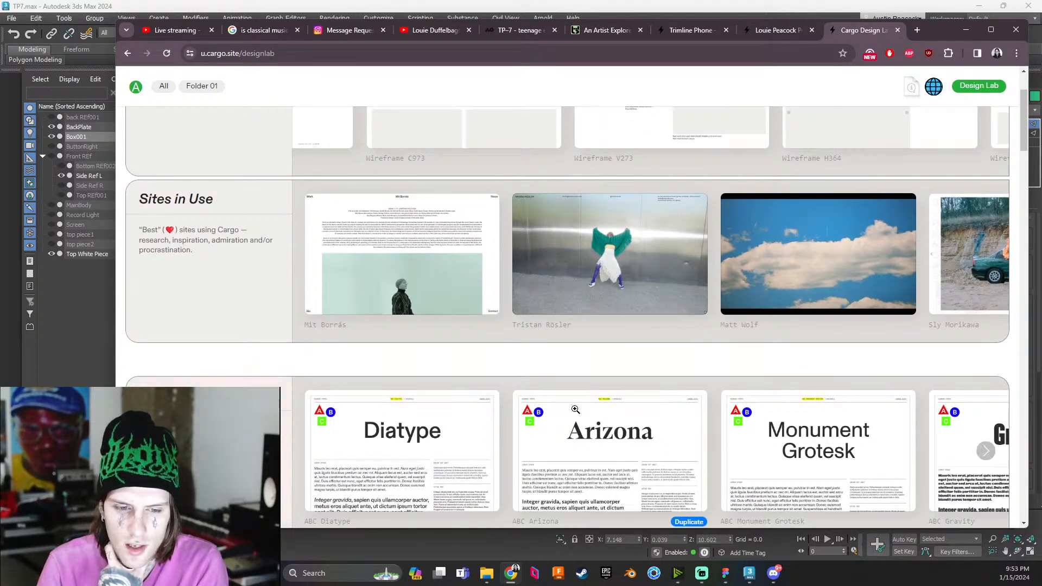
scroll(575, 413, "down", 6)
scroll(667, 389, "down", 1)
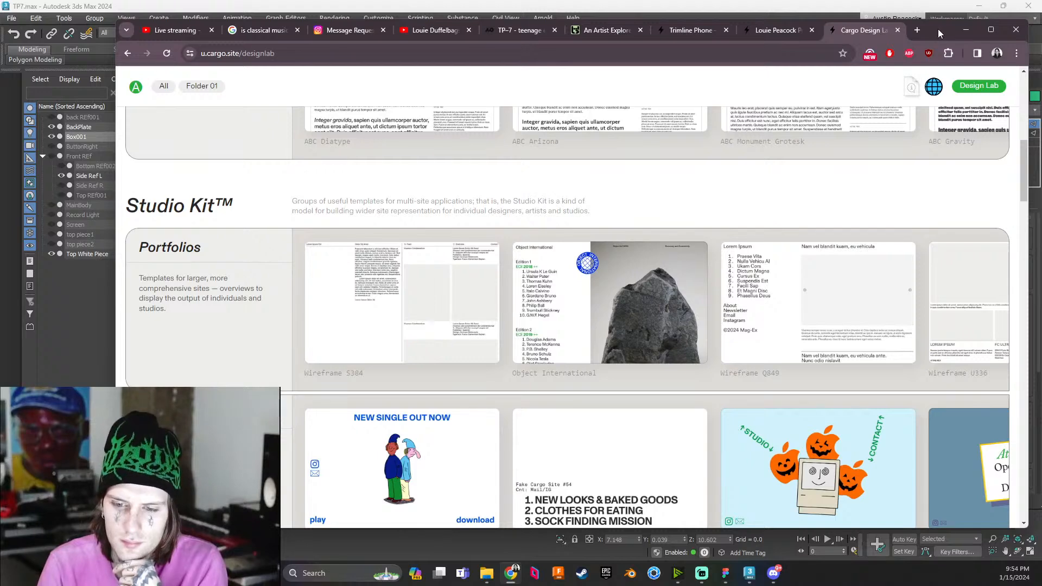
Browse the Landing Pages and Profiles templates in the Design Lab, and return to 3ds Max
left_click_drag(938, 28, 927, 9)
scroll(708, 306, "down", 3)
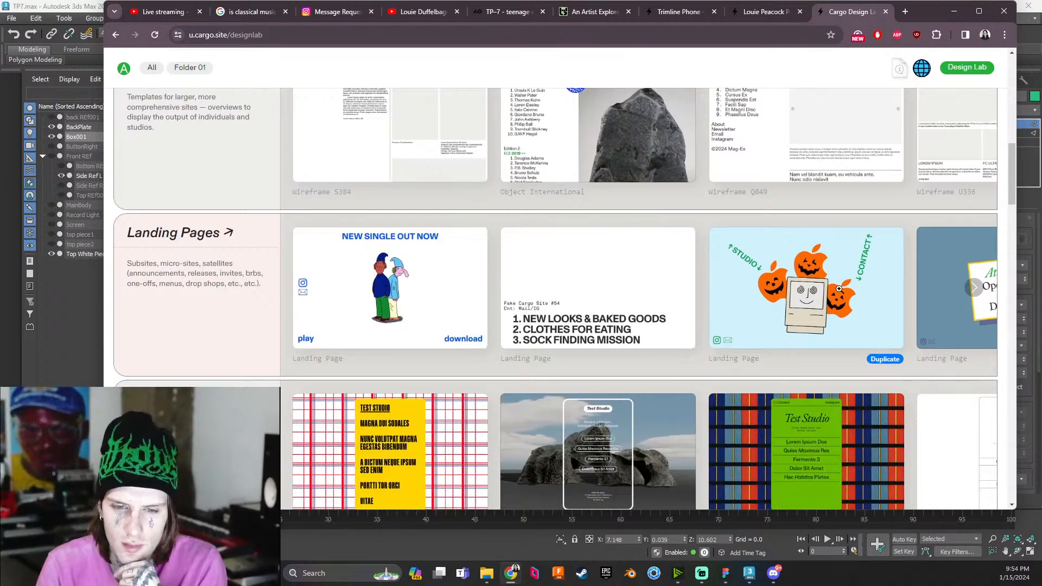
scroll(709, 306, "down", 2)
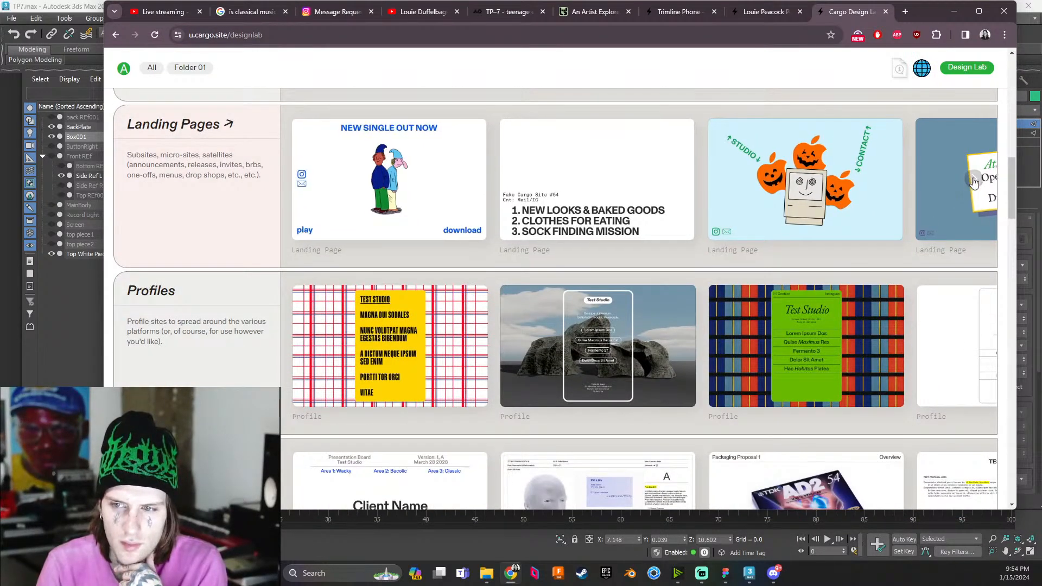
left_click(974, 179)
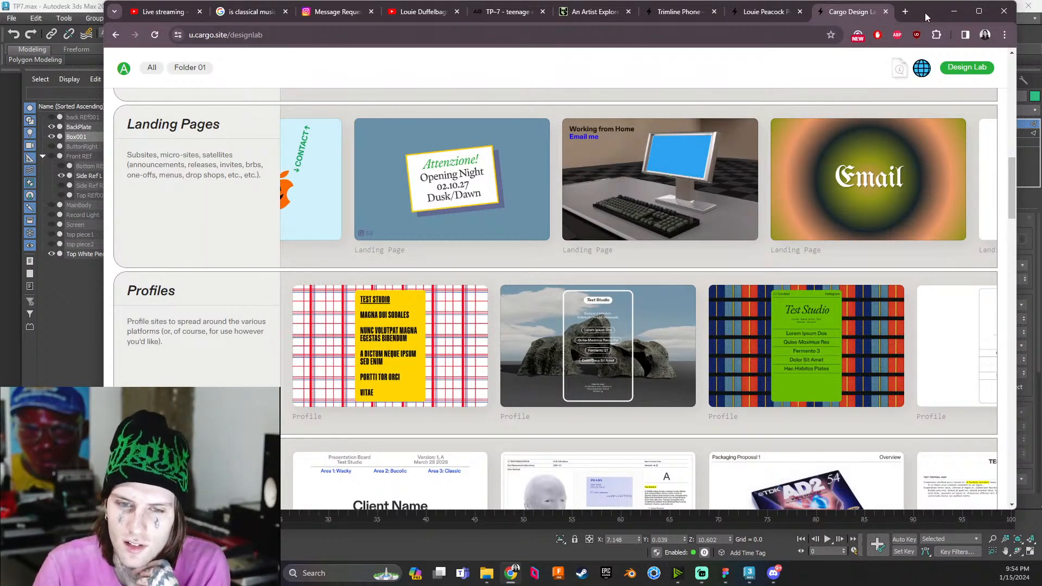
left_click_drag(925, 11, 601, 18)
left_click(630, 17)
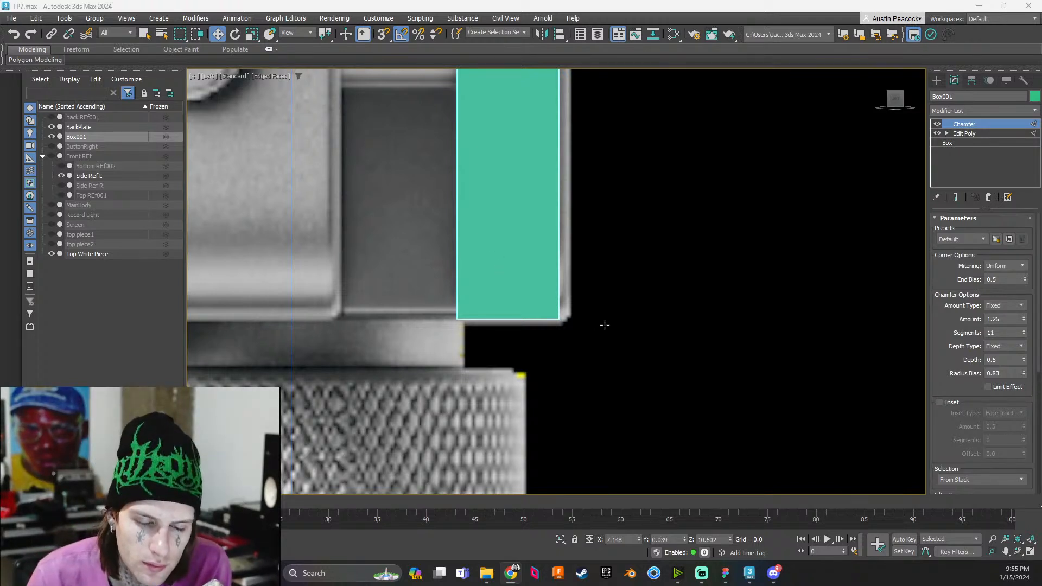
Unhide MainBody and compare the stop key box's lower corner with it in angled and left views
scroll(604, 323, "up", 2)
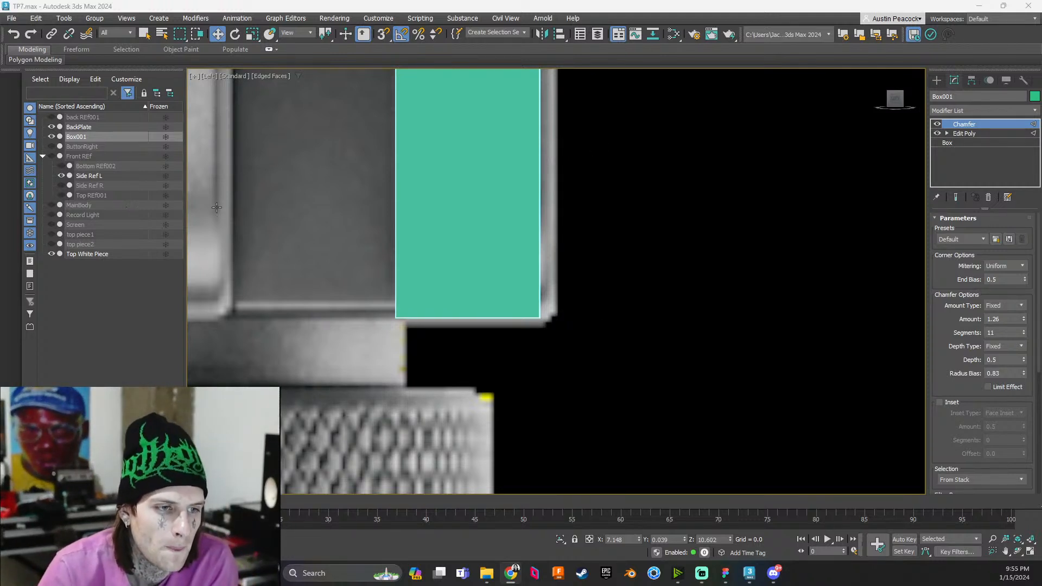
left_click(51, 205)
scroll(623, 255, "up", 3)
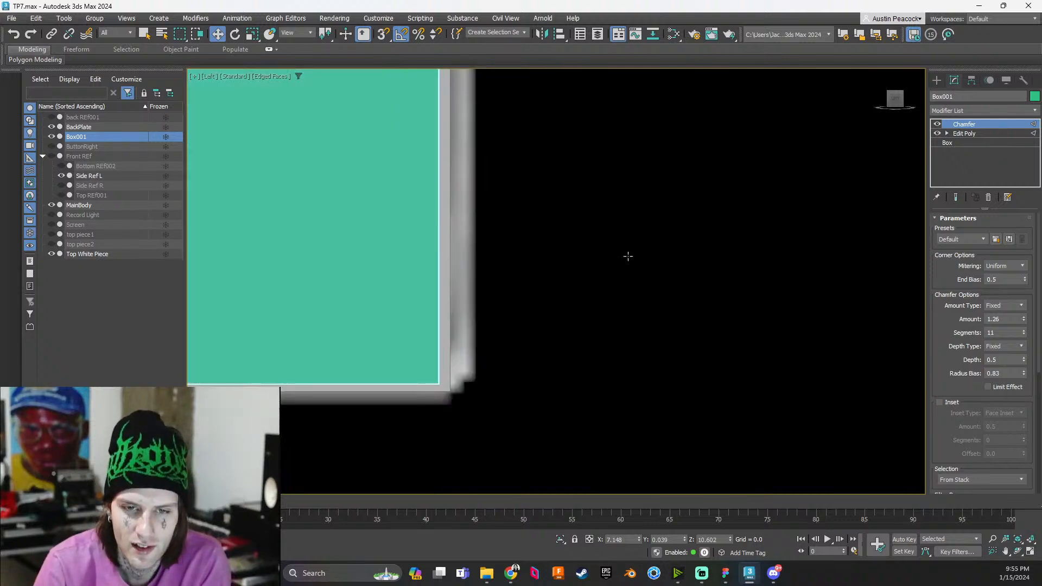
scroll(565, 250, "down", 5)
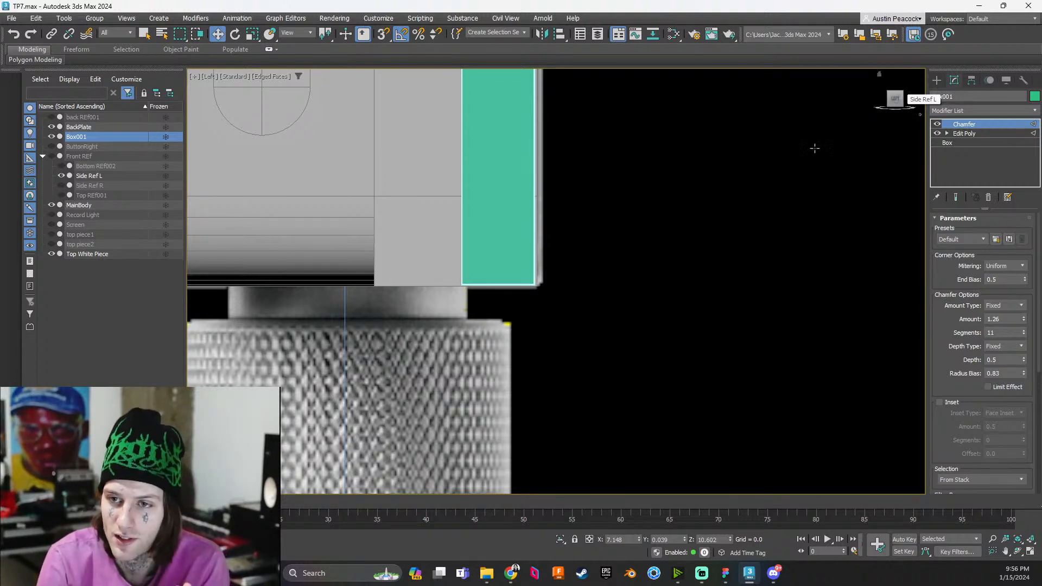
scroll(495, 234, "up", 3)
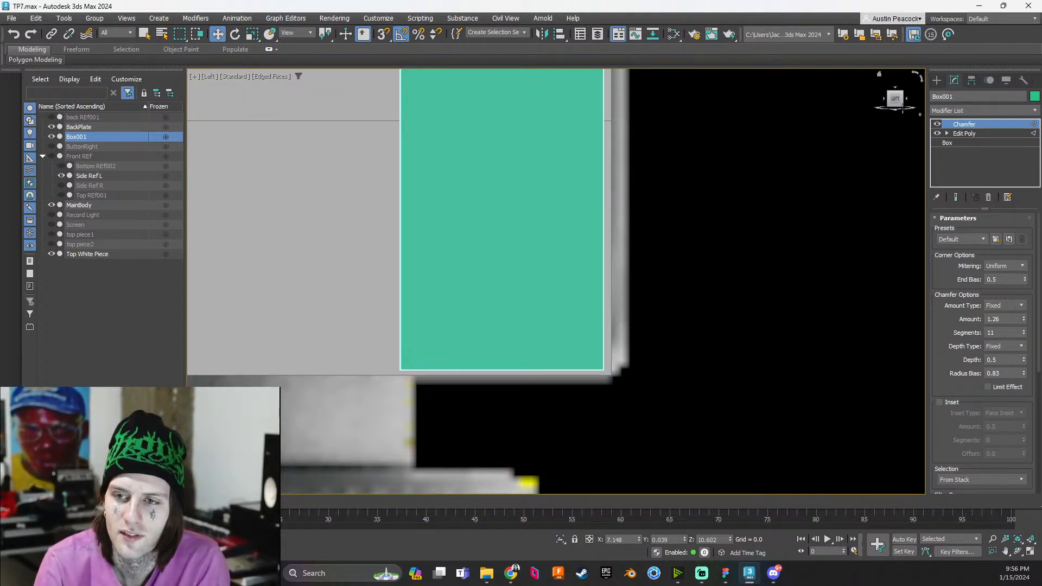
left_click_drag(898, 100, 890, 103)
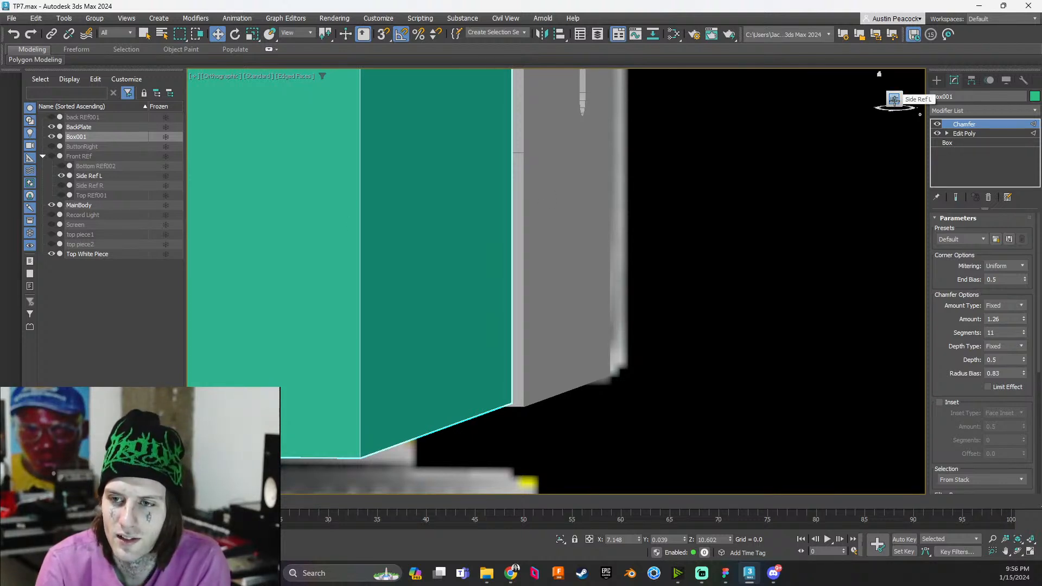
left_click(894, 100)
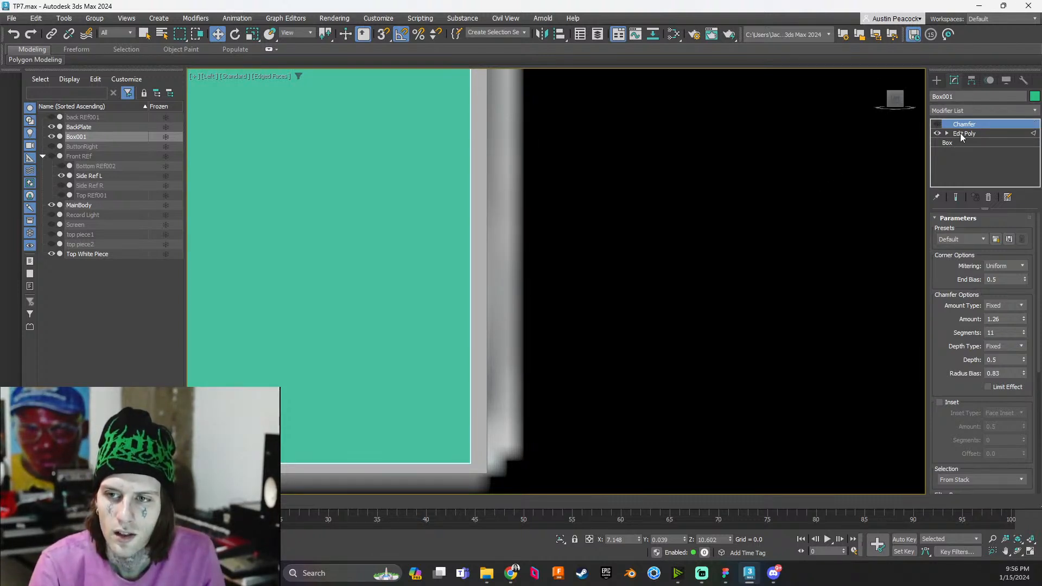
With the Chamfer modifier turned off, select the stop key box's front polygon in its Edit Poly modifier
left_click(962, 134)
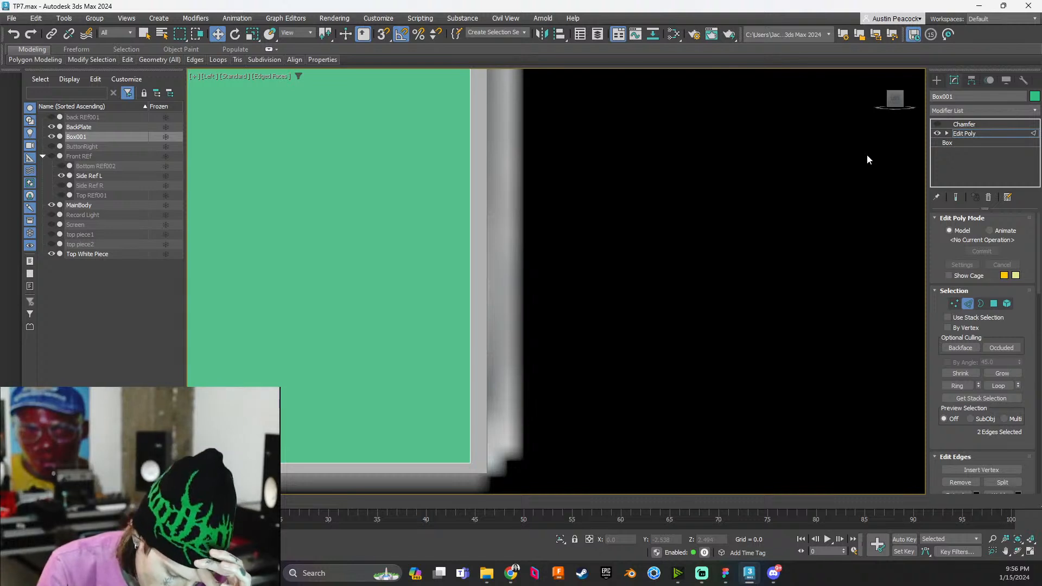
scroll(865, 99, "up", 2)
scroll(863, 103, "down", 2)
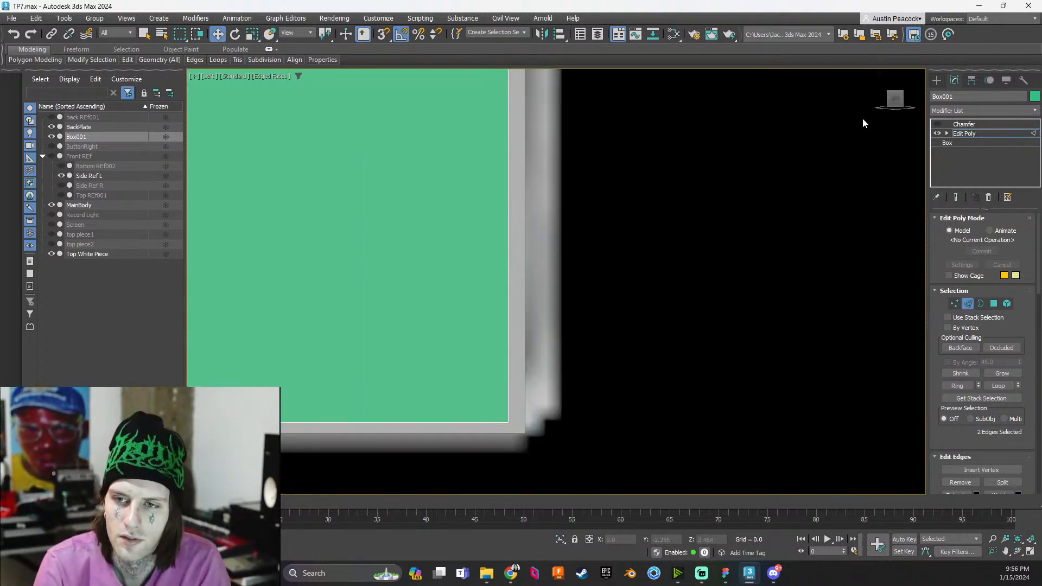
left_click_drag(895, 101, 889, 102)
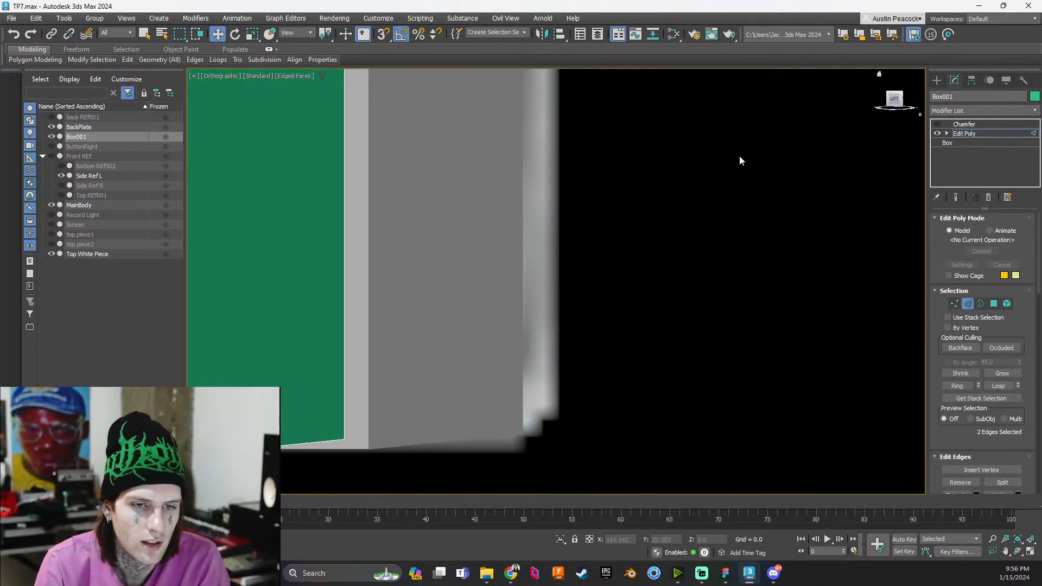
middle_click_drag(740, 158, 884, 163)
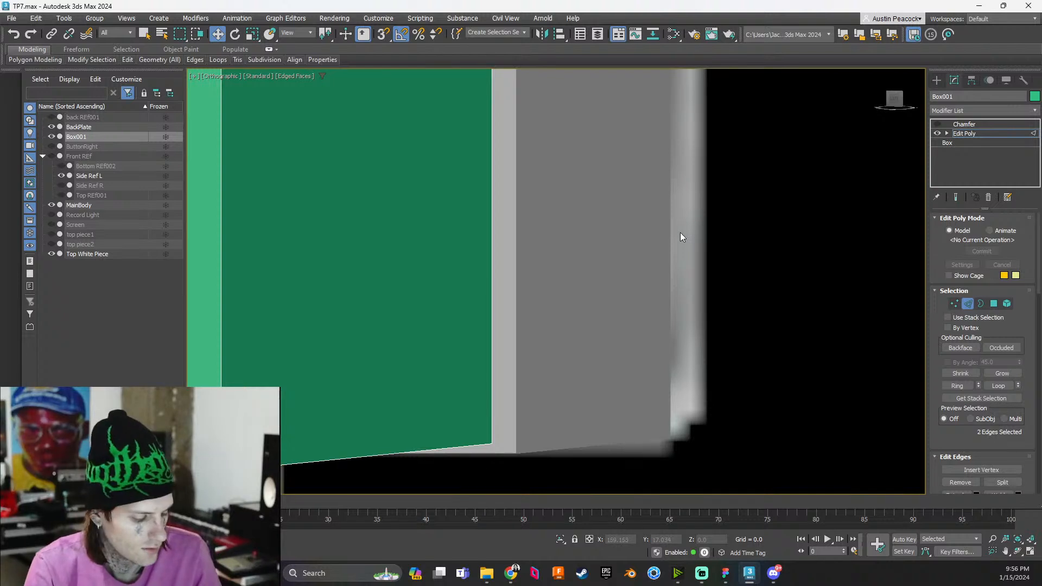
key("4")
left_click(336, 272)
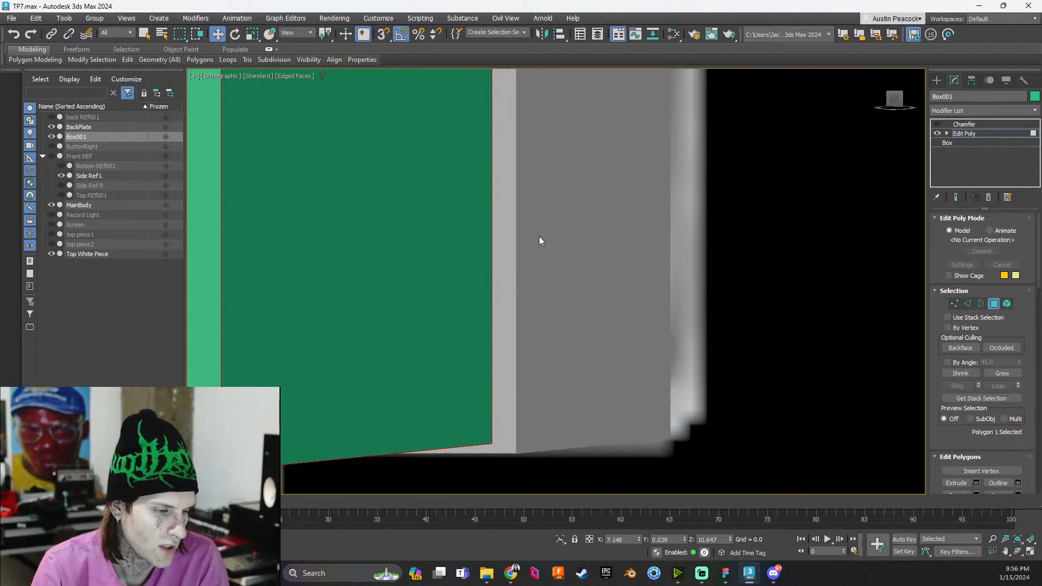
left_click(888, 104)
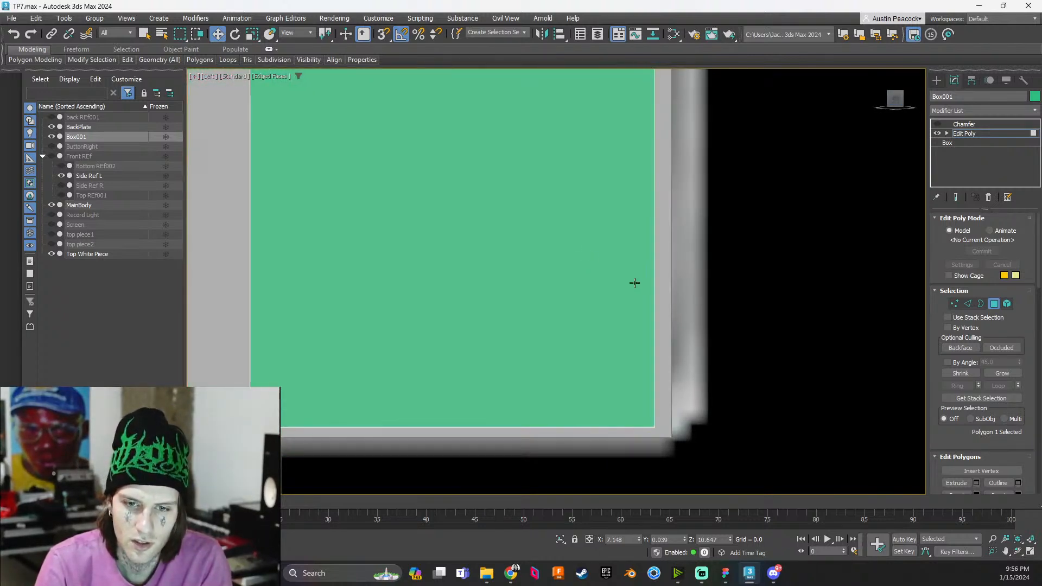
Move the selected front polygon outward to a Y position of about -0.068, flush with the main body's front face
scroll(696, 276, "down", 3)
middle_click_drag(841, 163, 814, 236)
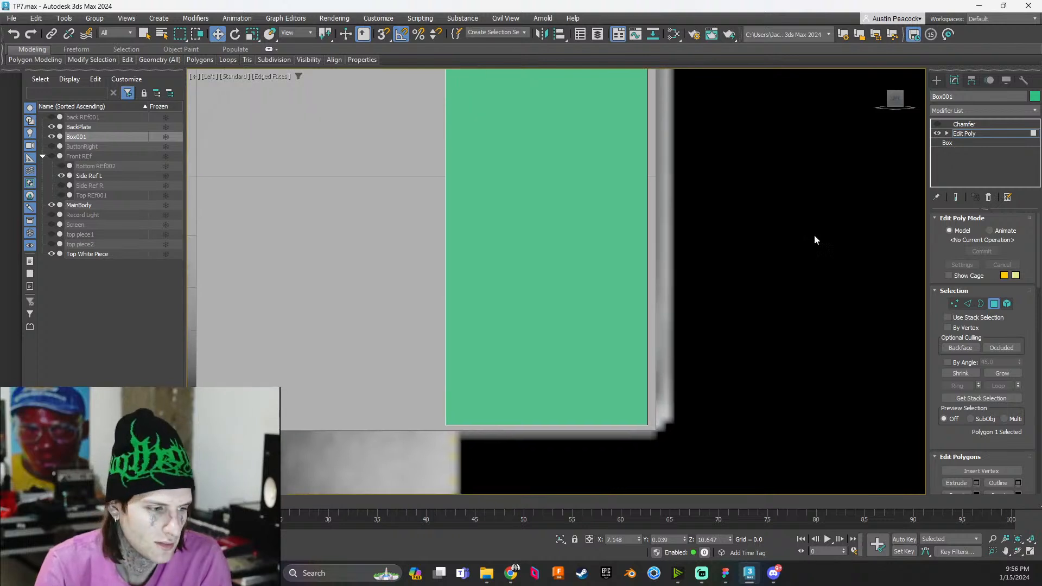
left_click_drag(892, 92, 900, 94)
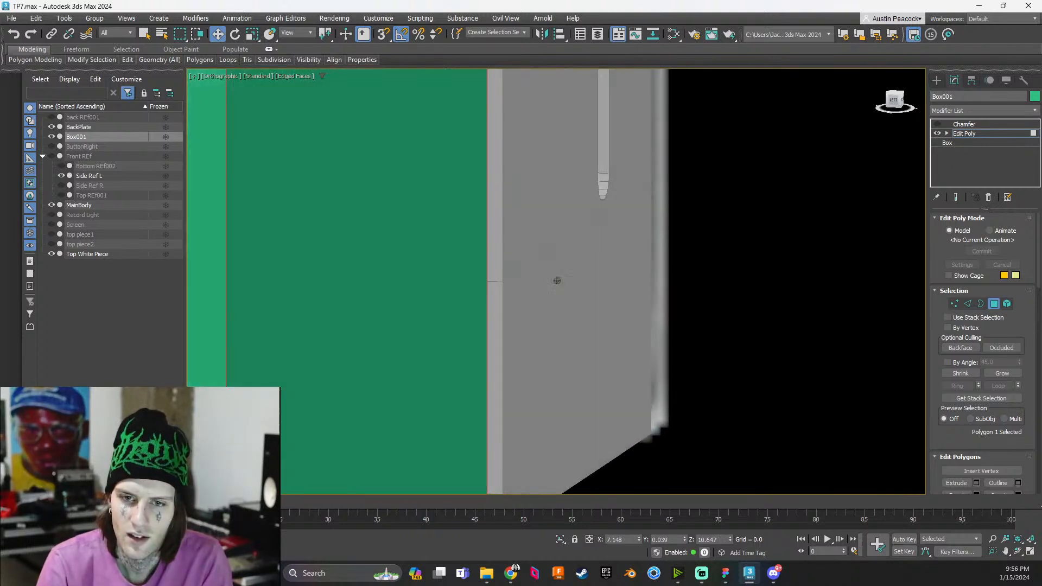
left_click_drag(899, 106, 779, 213)
left_click(894, 99)
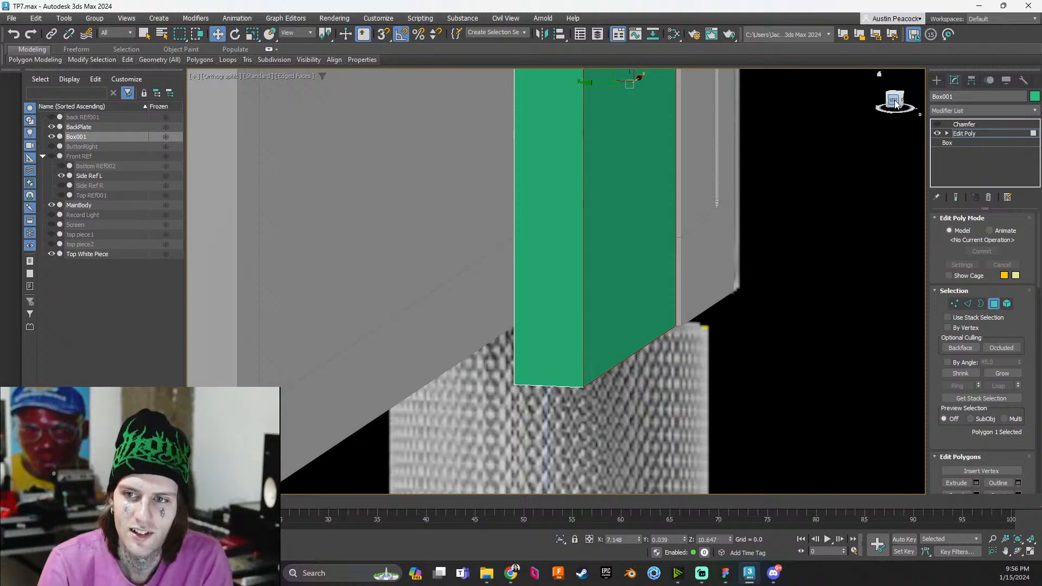
scroll(665, 233, "up", 4)
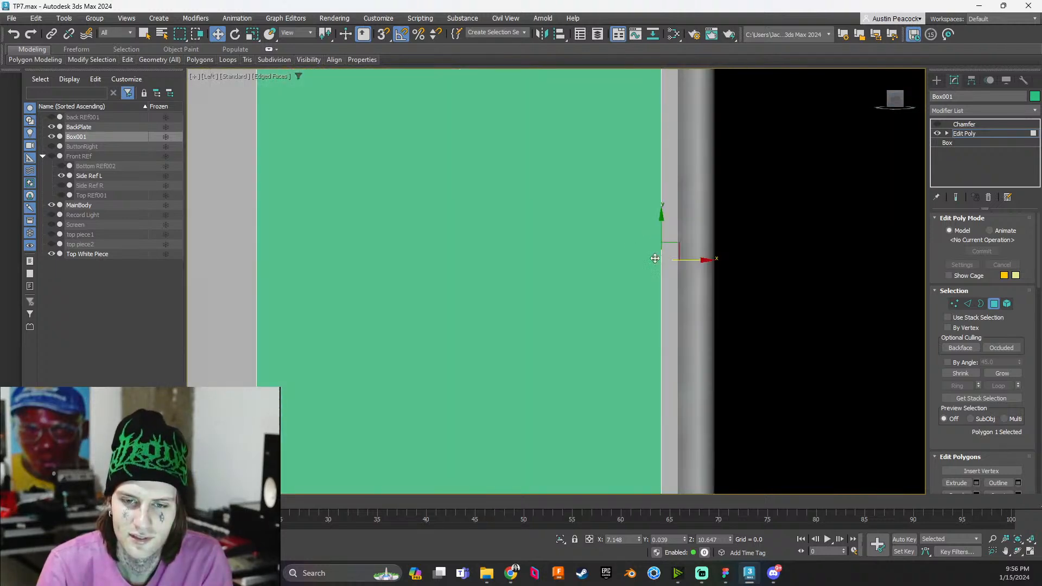
scroll(710, 255, "up", 4)
left_click_drag(651, 266, 682, 269)
scroll(646, 279, "up", 5)
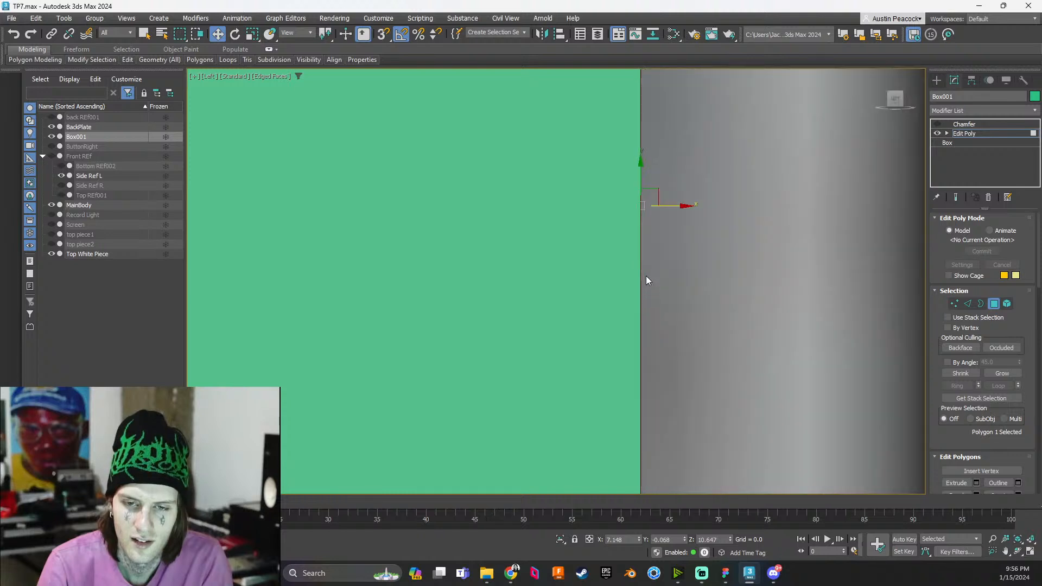
scroll(676, 186, "up", 2)
scroll(666, 327, "up", 2)
scroll(666, 322, "down", 6)
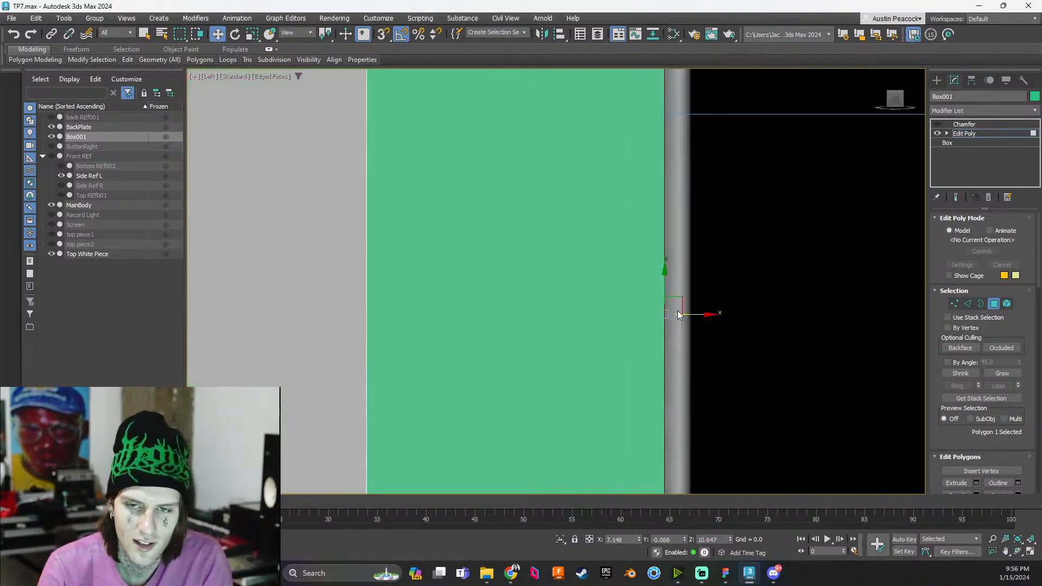
middle_click_drag(698, 340, 700, 286)
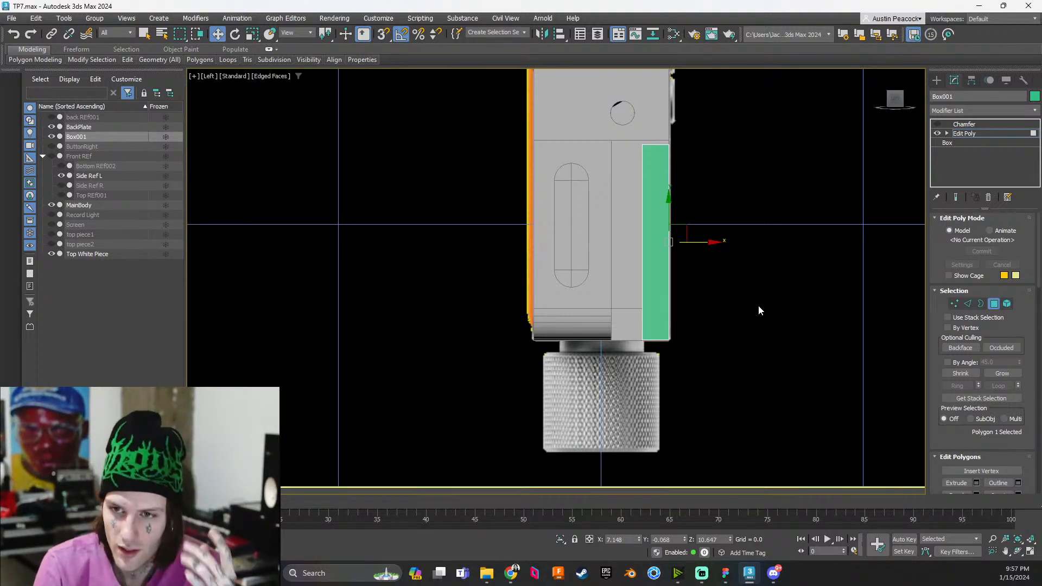
Select the stop key box's bottom polygon and lower it to a Z position of about 0.42, flush with the main body's underside
scroll(707, 289, "up", 6)
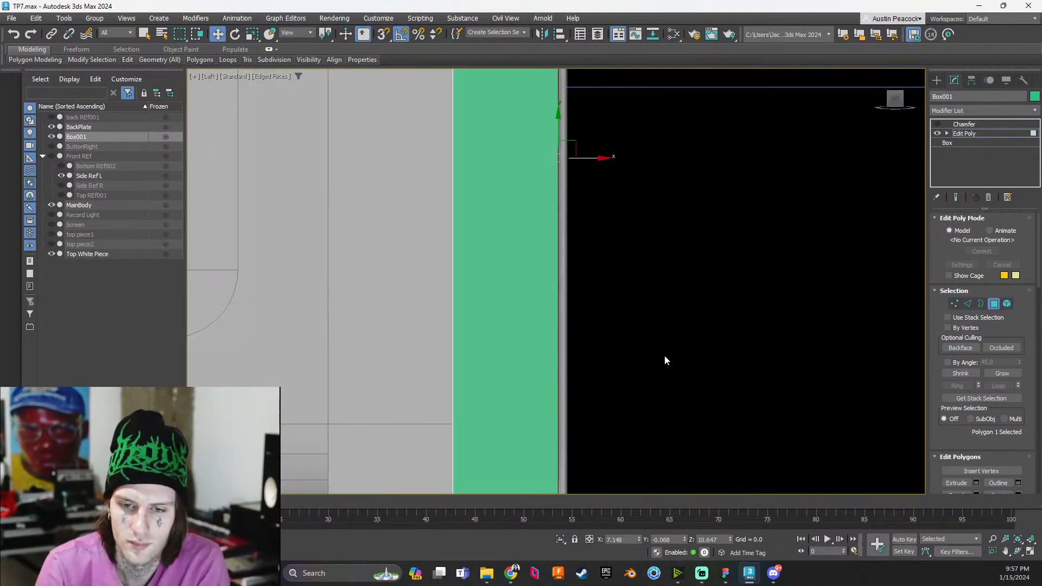
middle_click_drag(665, 358, 705, 268)
scroll(733, 210, "up", 3)
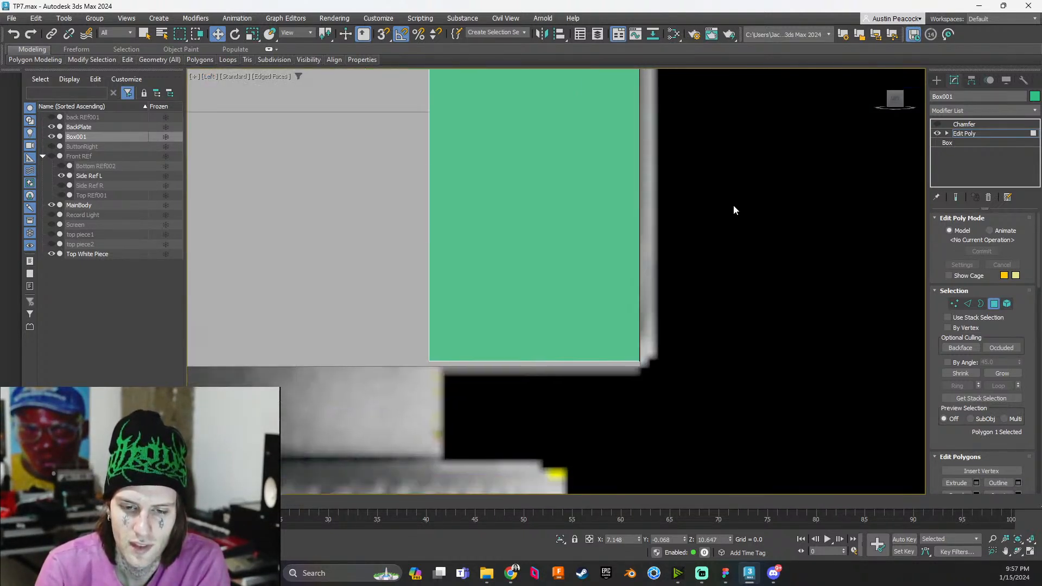
middle_click_drag(636, 368, 628, 361, "alt")
left_click(628, 360)
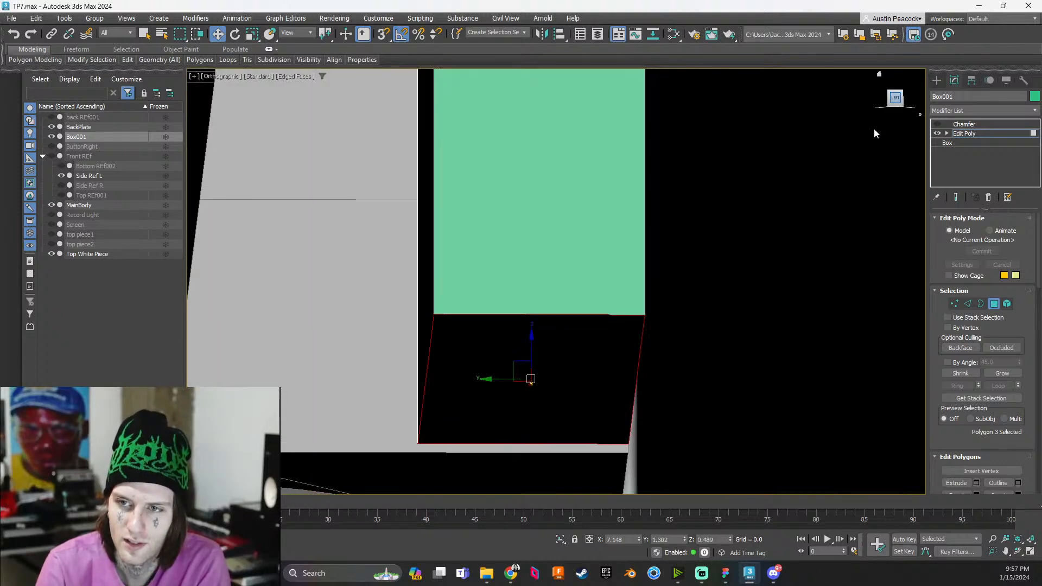
key("l")
scroll(588, 379, "up", 4)
scroll(692, 298, "down", 4)
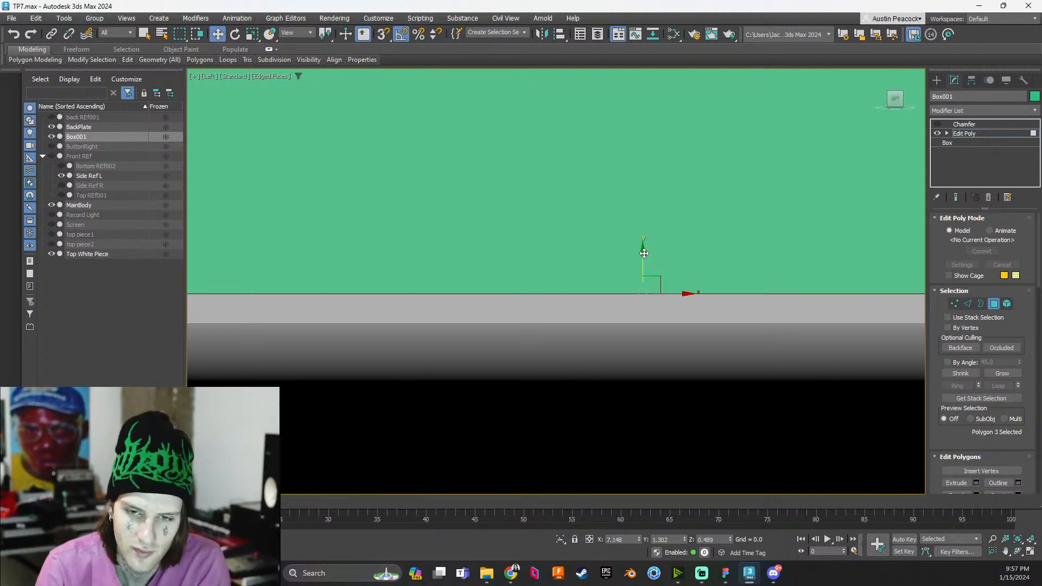
left_click_drag(643, 251, 644, 279)
scroll(637, 325, "up", 6)
middle_click_drag(638, 327, 525, 444)
left_click_drag(695, 259, 695, 308)
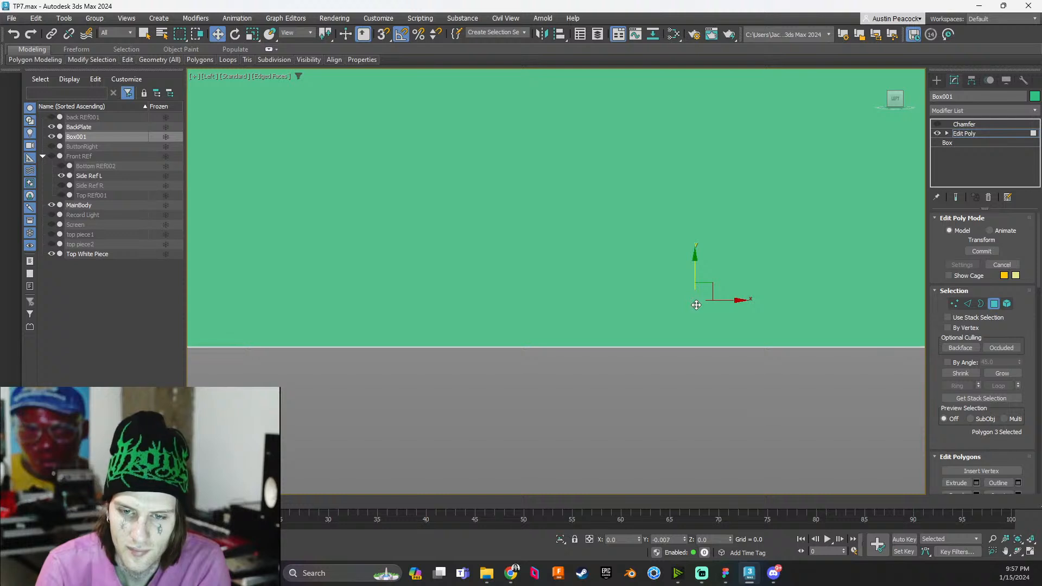
scroll(671, 353, "down", 5)
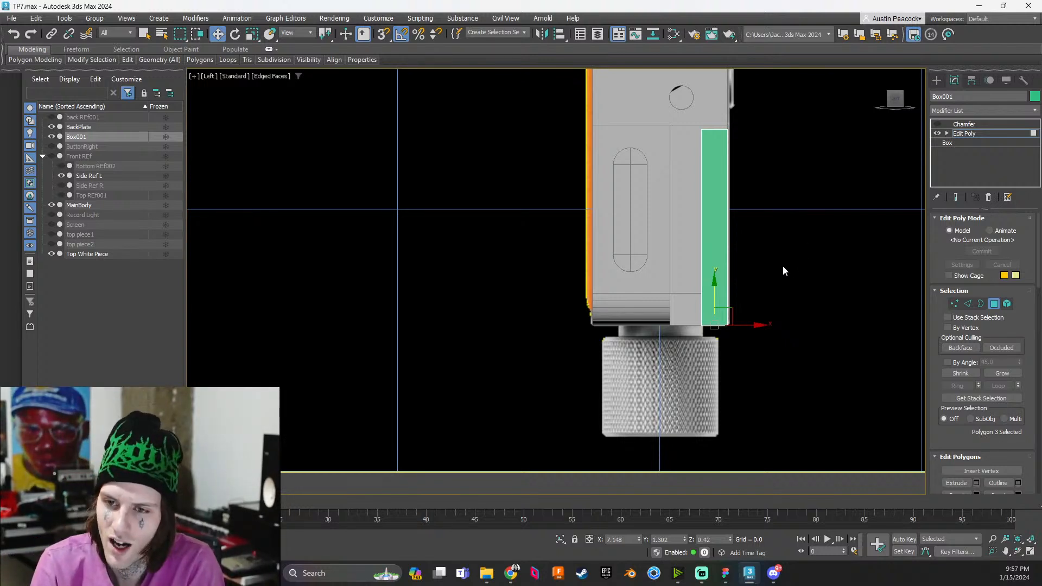
middle_click_drag(761, 272, 722, 275, "alt")
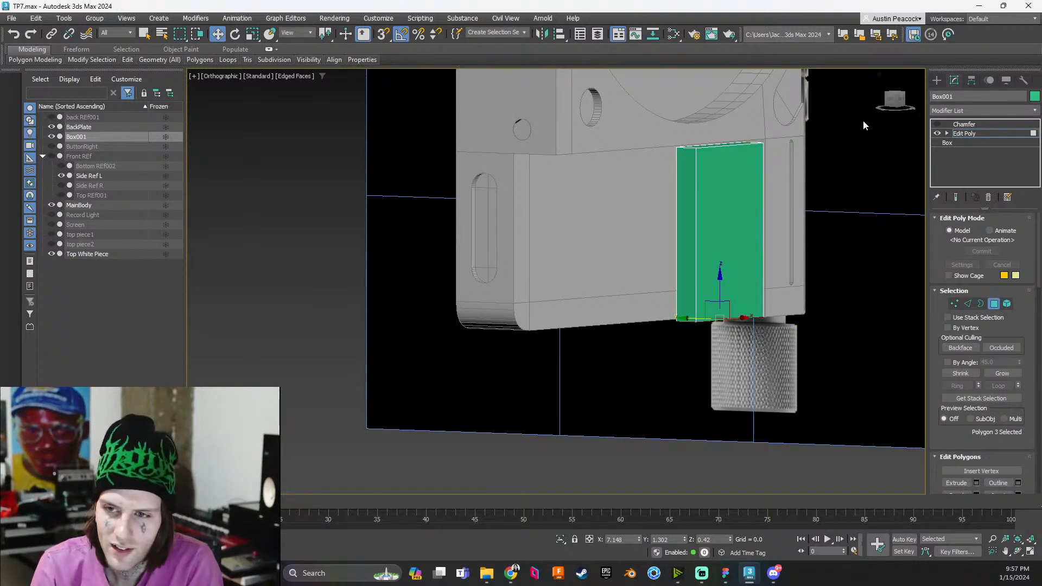
left_click(901, 101)
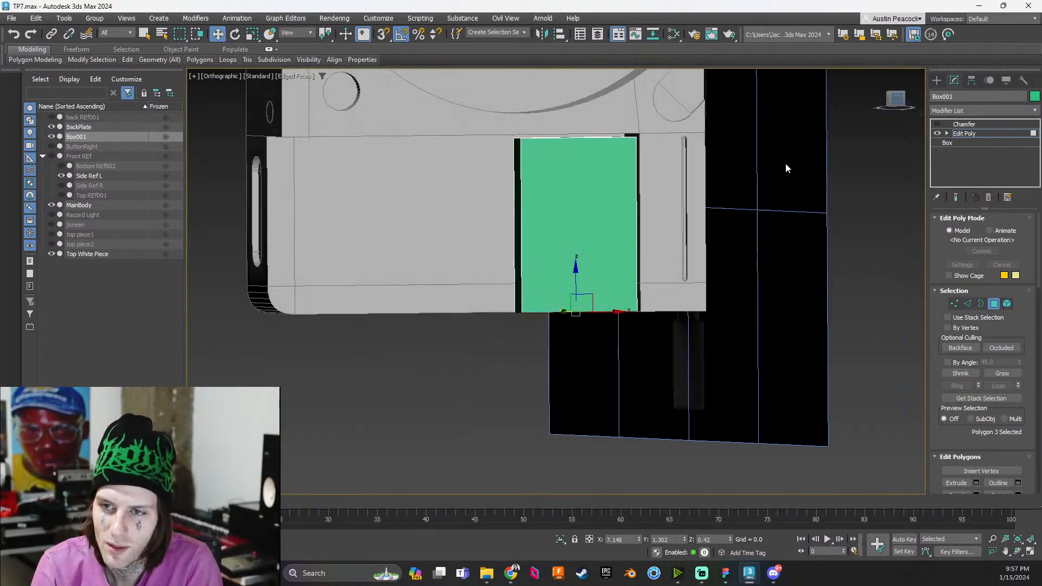
Switch to Figma and examine the stop key and its surrounding gaps in the TP-7 front reference image
scroll(523, 286, "up", 6)
scroll(523, 286, "down", 3)
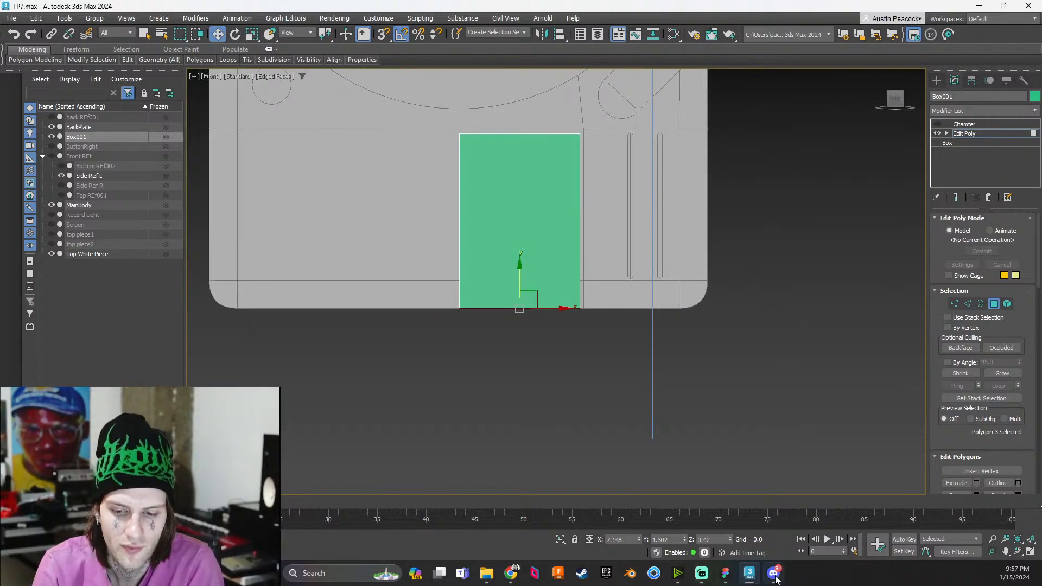
left_click(725, 573)
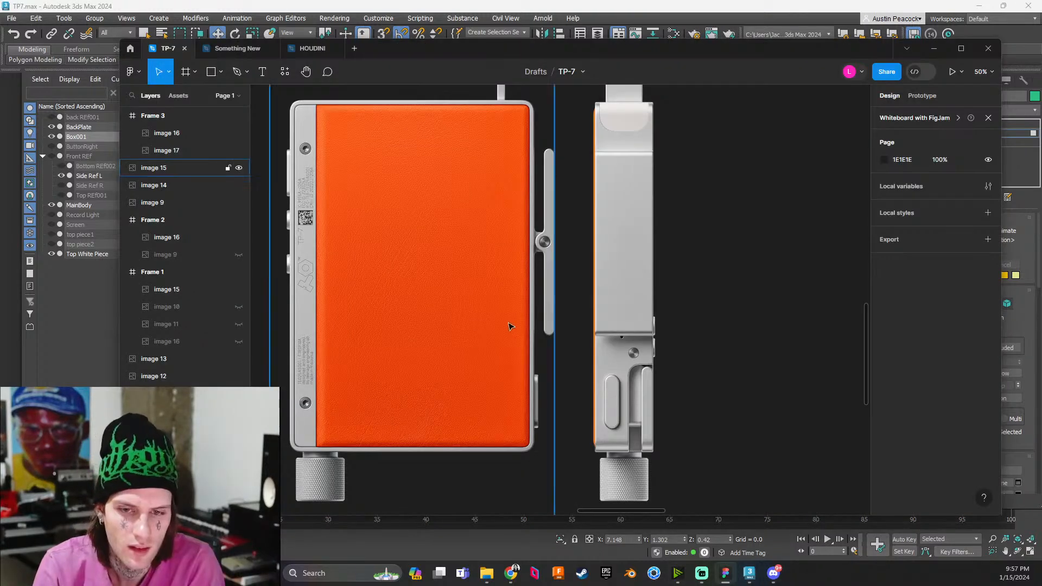
middle_click_drag(514, 358, 890, 307)
scroll(868, 310, "left", 5)
scroll(499, 361, "up", 5)
scroll(510, 362, "down", 2)
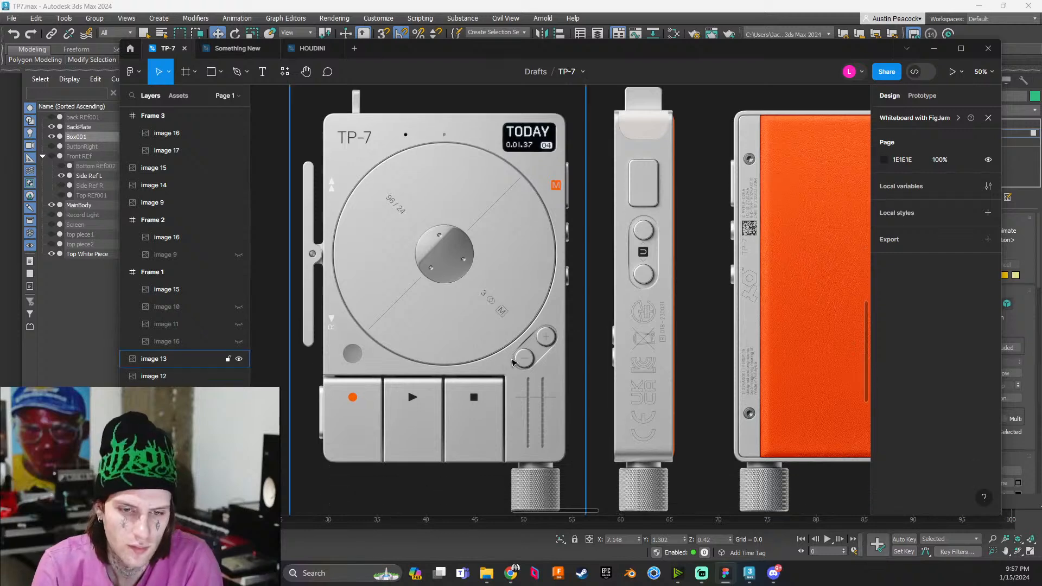
scroll(505, 413, "up", 5, "ctrl")
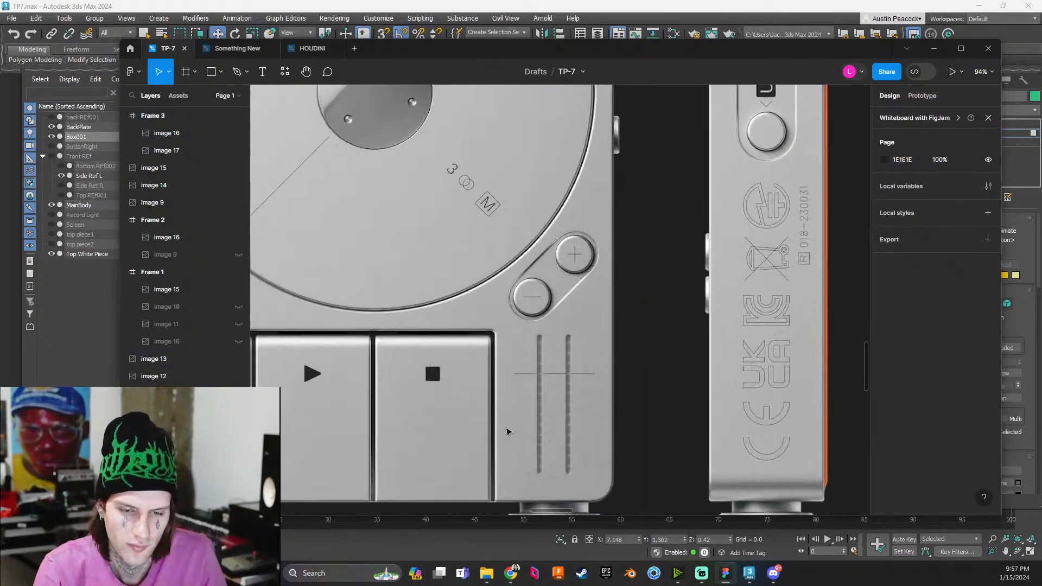
middle_click_drag(507, 428, 711, 377)
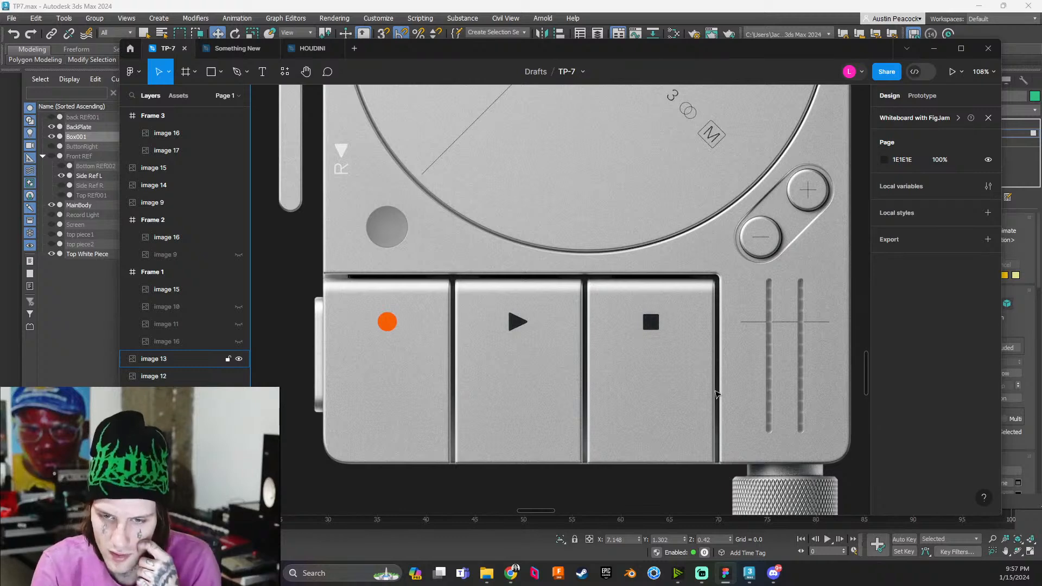
Move the Figma reference window aside so that it no longer covers the 3ds Max viewport
left_click_drag(783, 42, 0, 89)
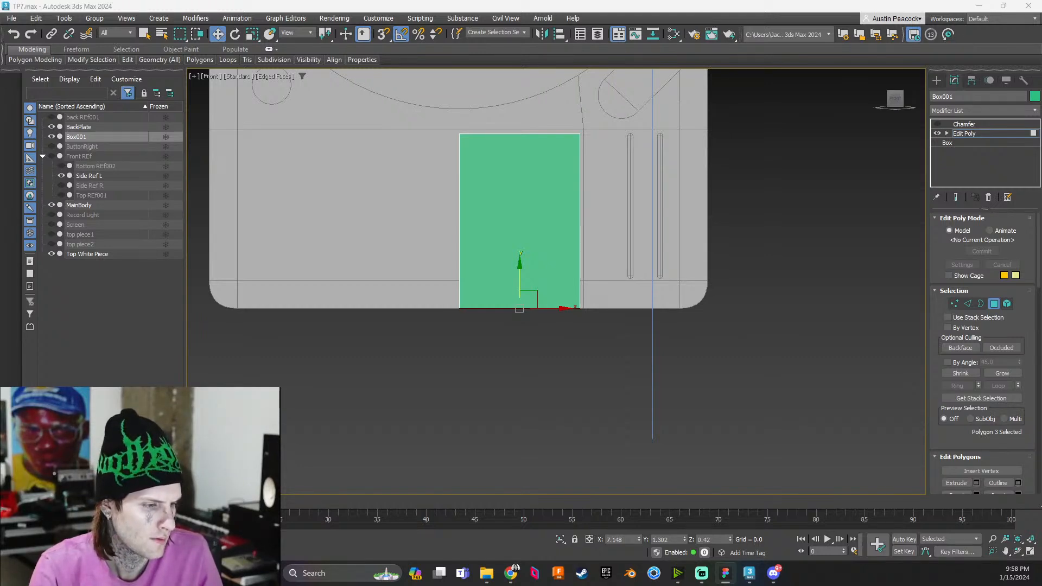
left_click_drag(0, 95, 0, 6)
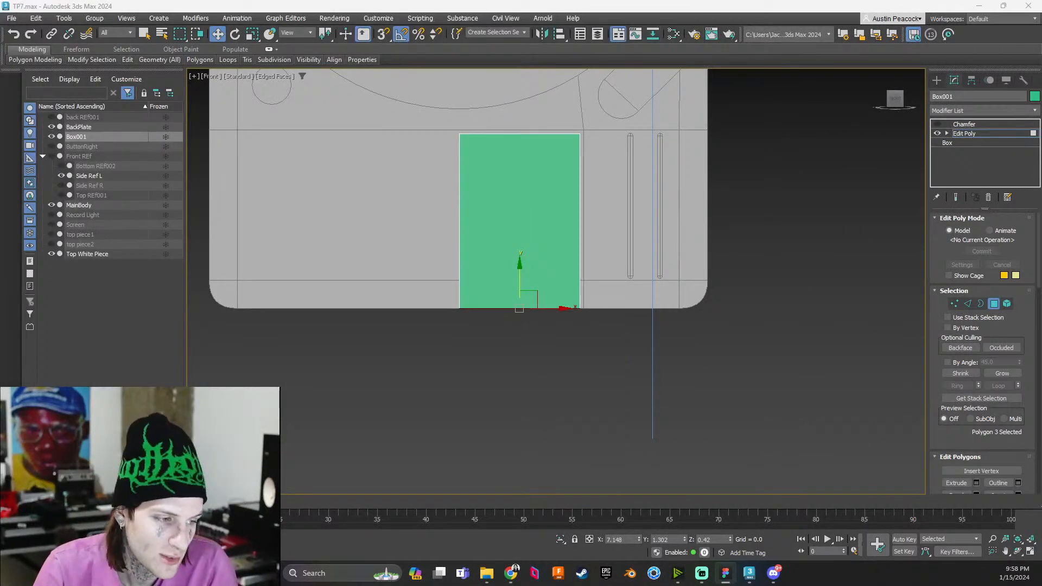
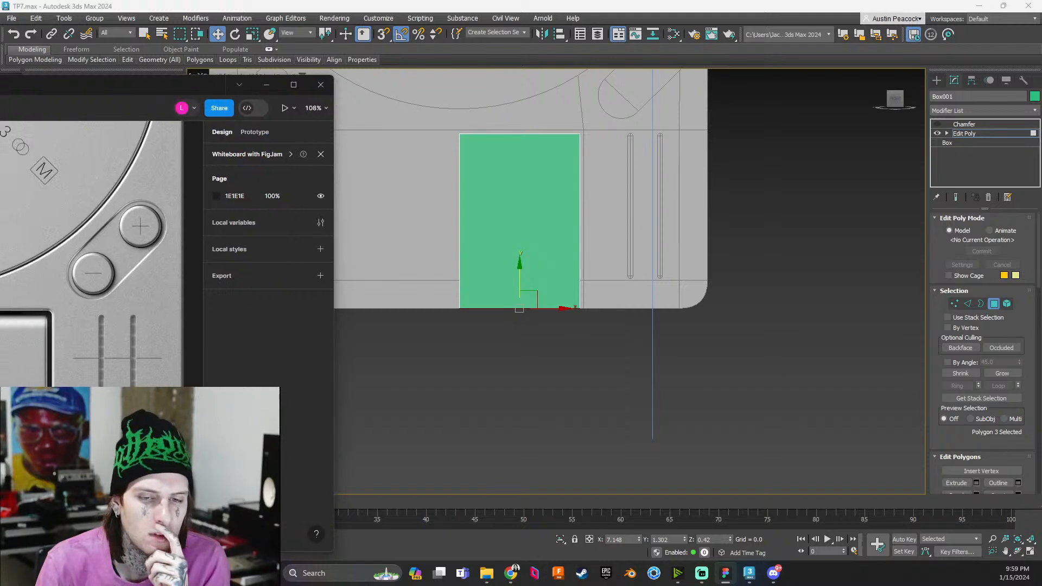
left_click_drag(0, 86, 293, 90)
left_click_drag(465, 93, 0, 82)
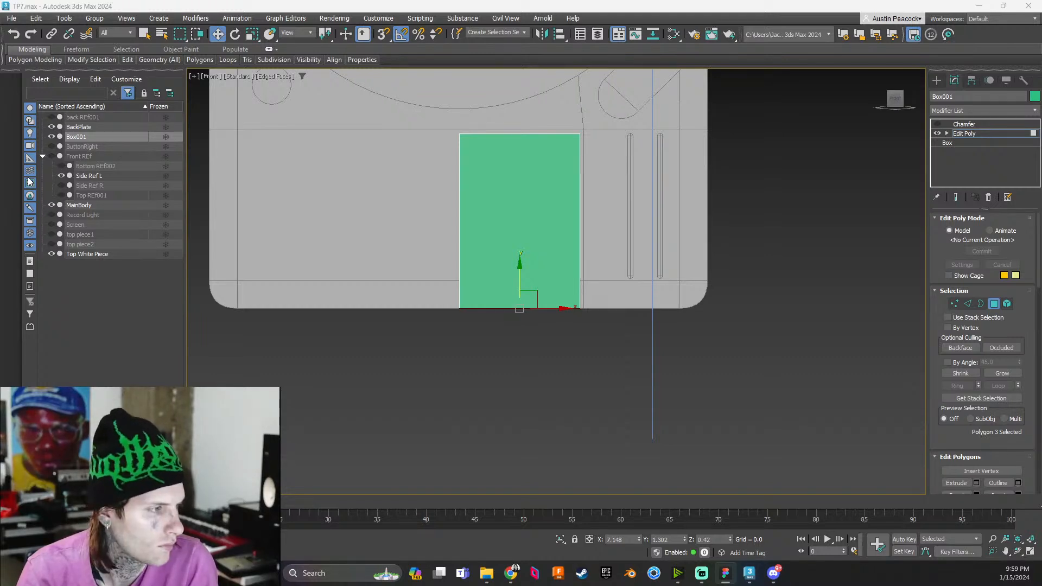
In 3ds Max, select the stop key box's top edges in Edit Poly and turn its Chamfer modifier back on
middle_click_drag(395, 143, 596, 223, "alt")
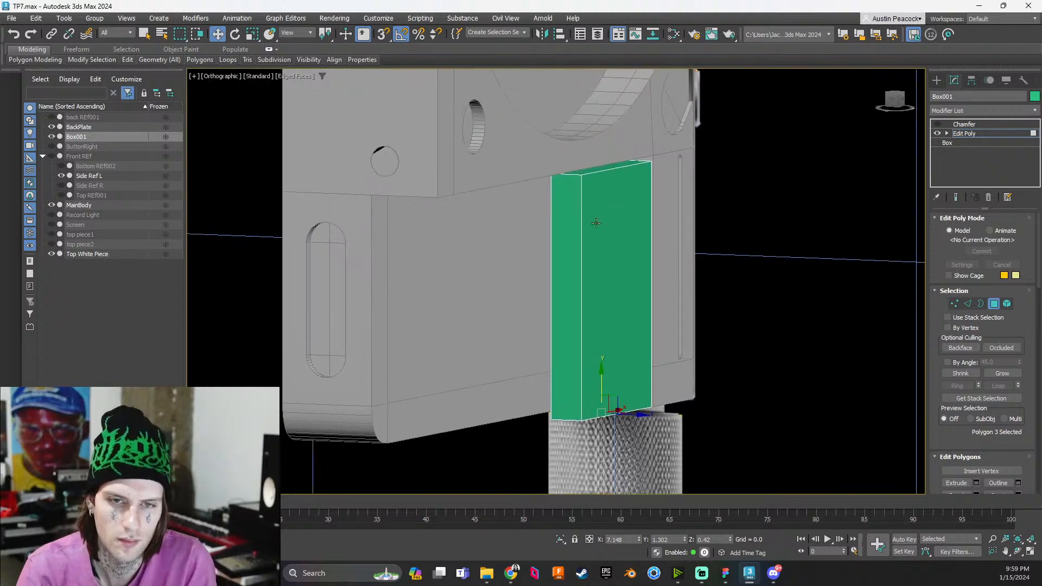
left_click(604, 169)
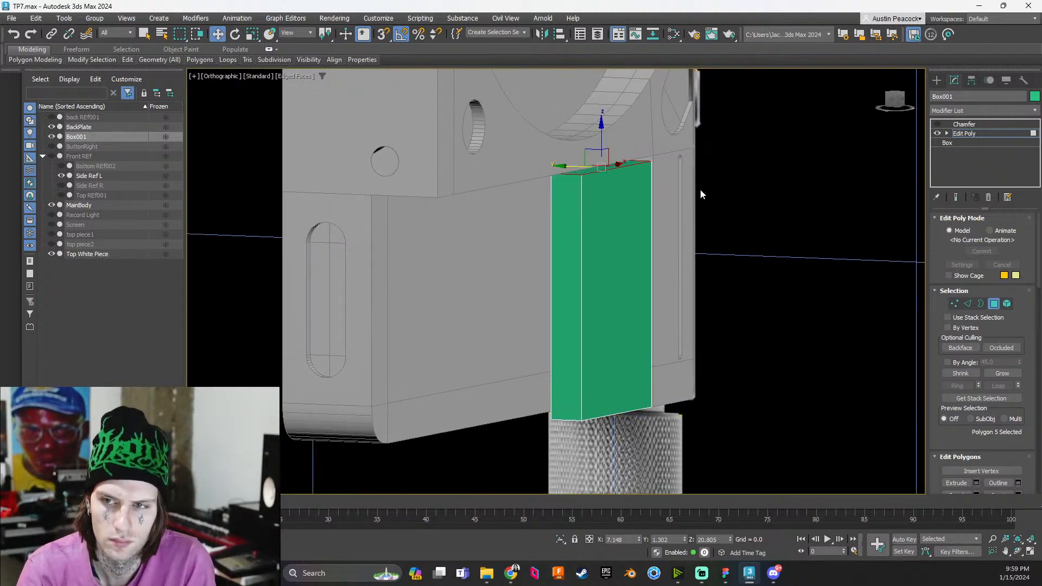
key("2")
middle_click_drag(607, 185, 608, 202, "alt")
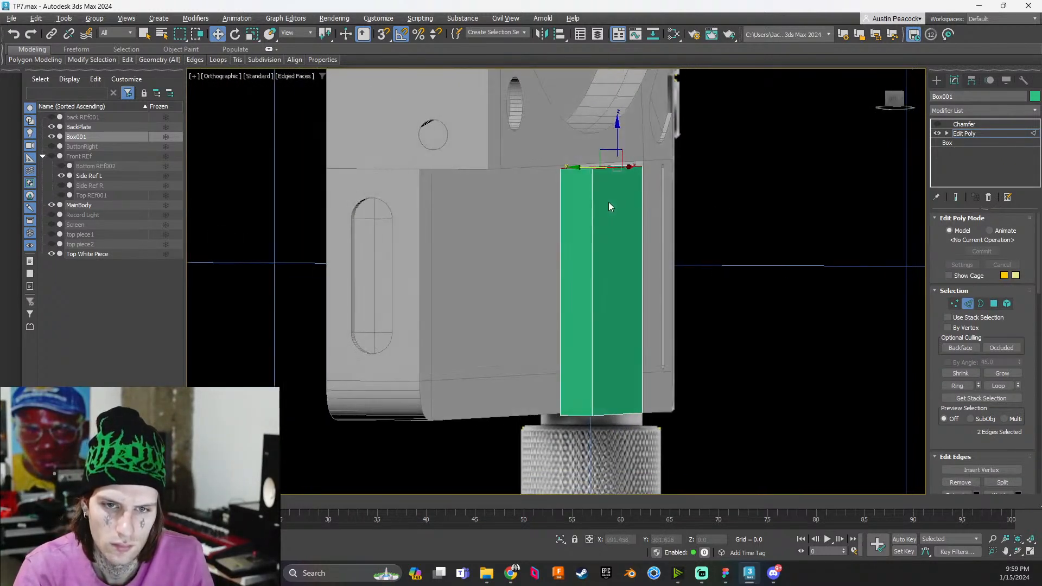
left_click(964, 124)
scroll(596, 196, "up", 2)
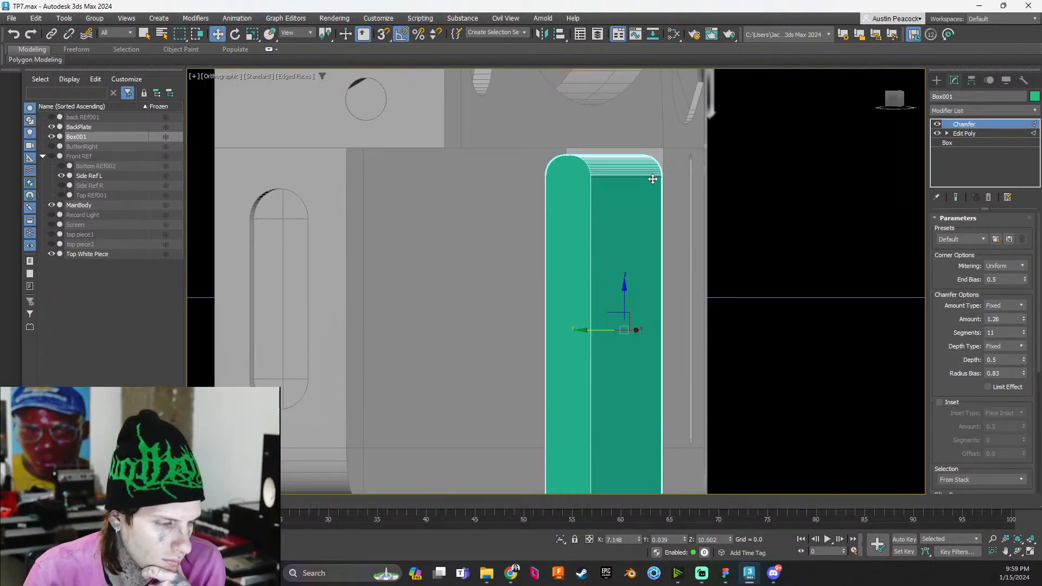
scroll(652, 179, "down", 2)
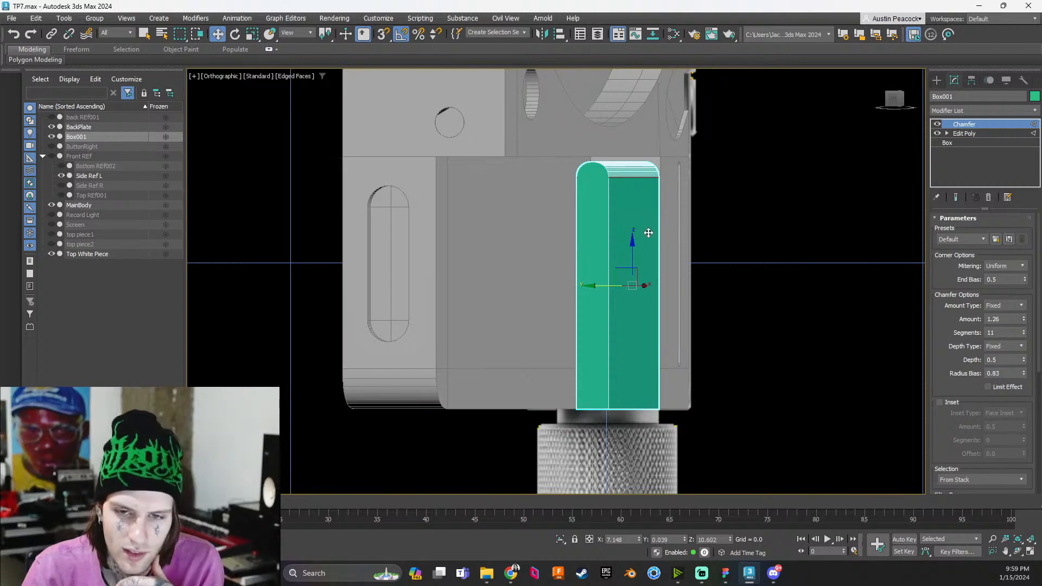
middle_click_drag(639, 233, 622, 232, "alt")
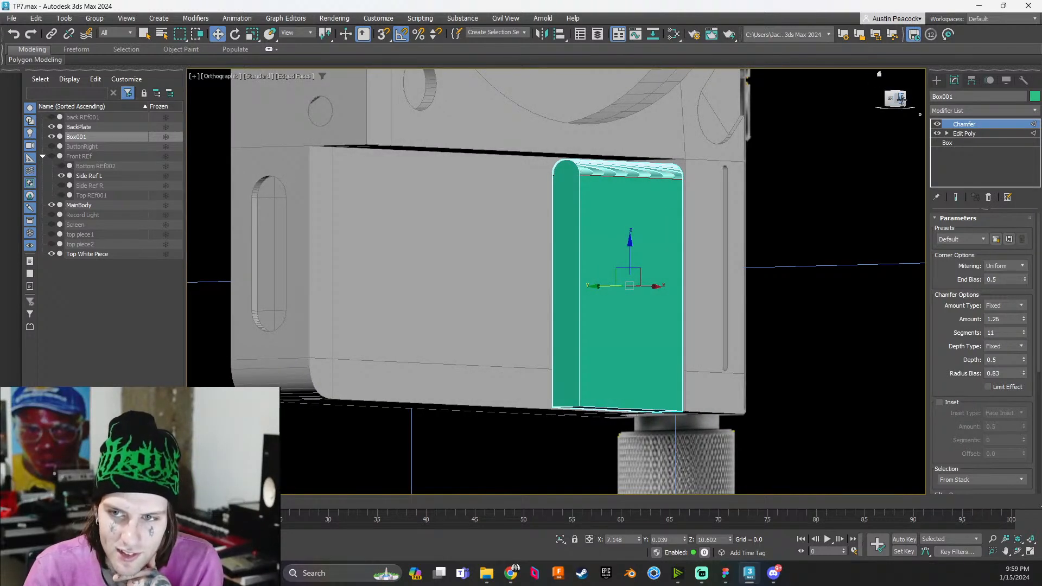
Examine the stop key box's side and lower corner against the main body in angled and front views
left_click(901, 100)
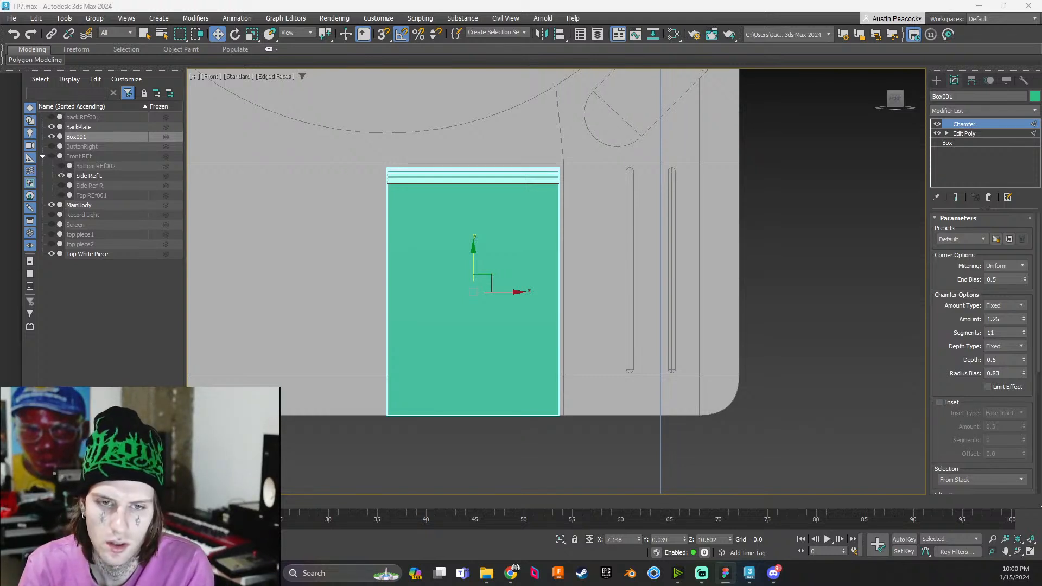
middle_click_drag(423, 353, 467, 352, "alt")
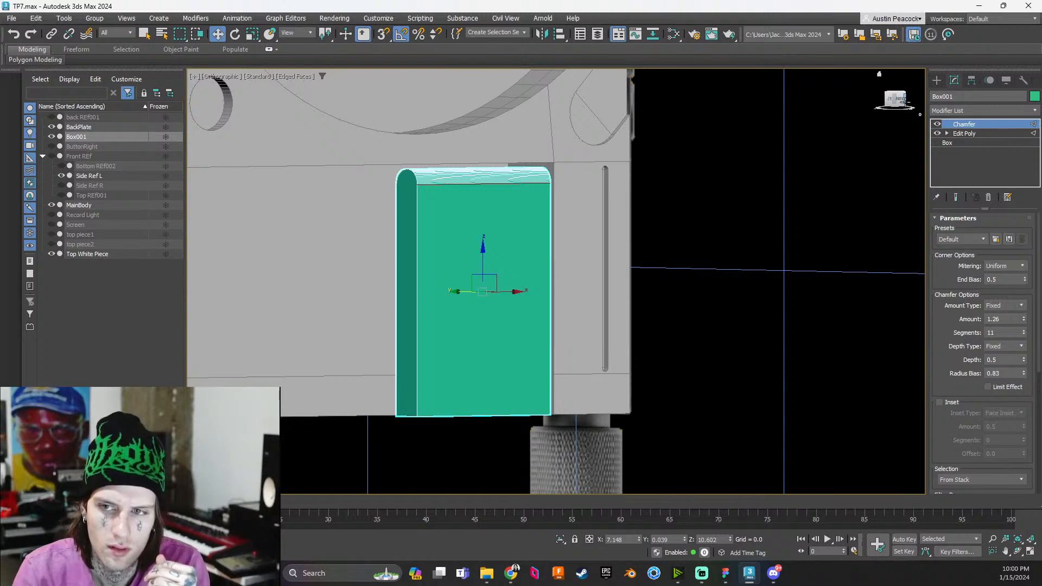
left_click(900, 100)
scroll(453, 340, "up", 5)
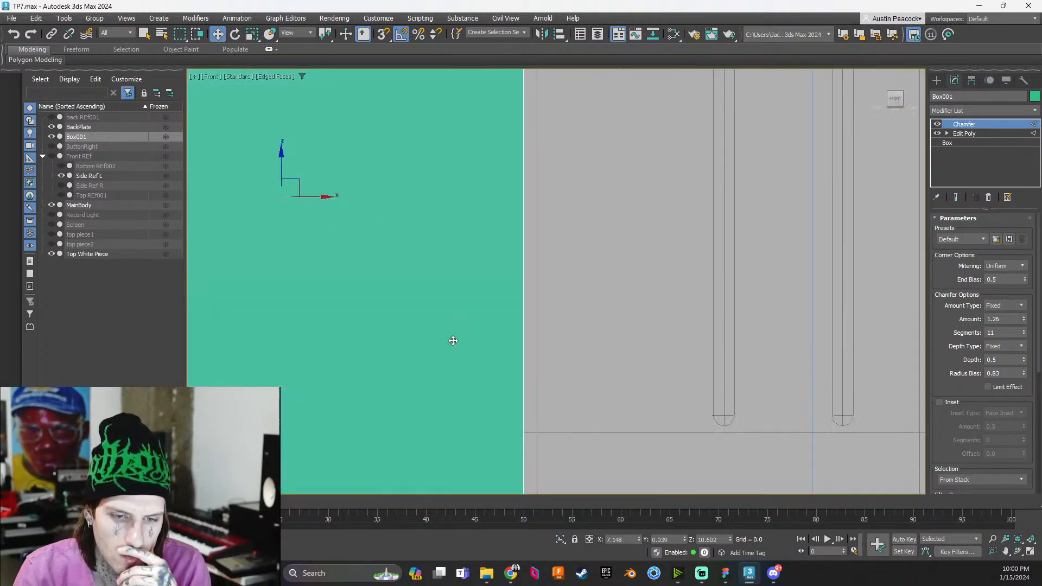
scroll(453, 340, "up", 2)
middle_click_drag(525, 220, 525, 114)
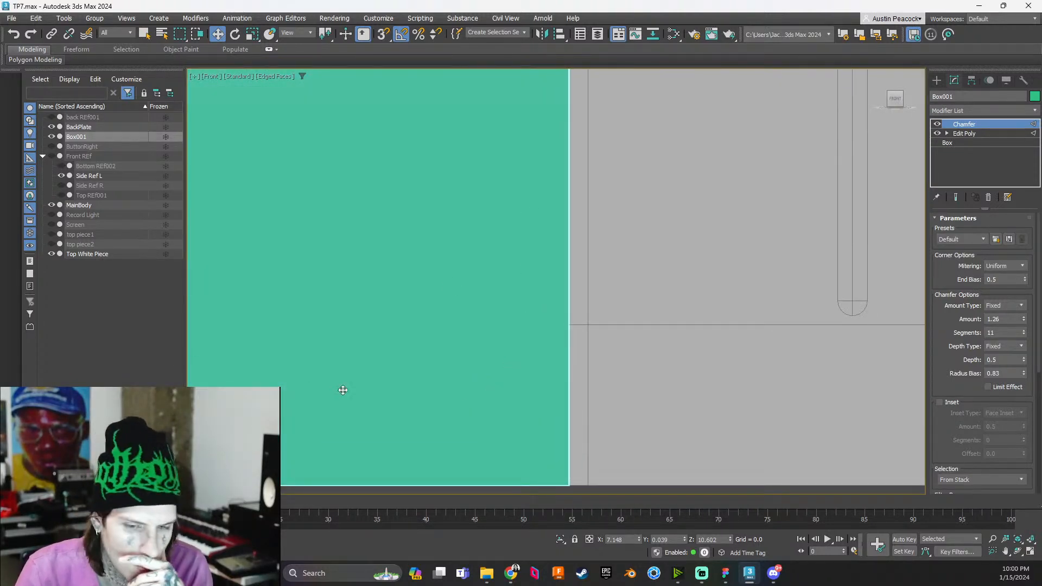
scroll(543, 401, "up", 3)
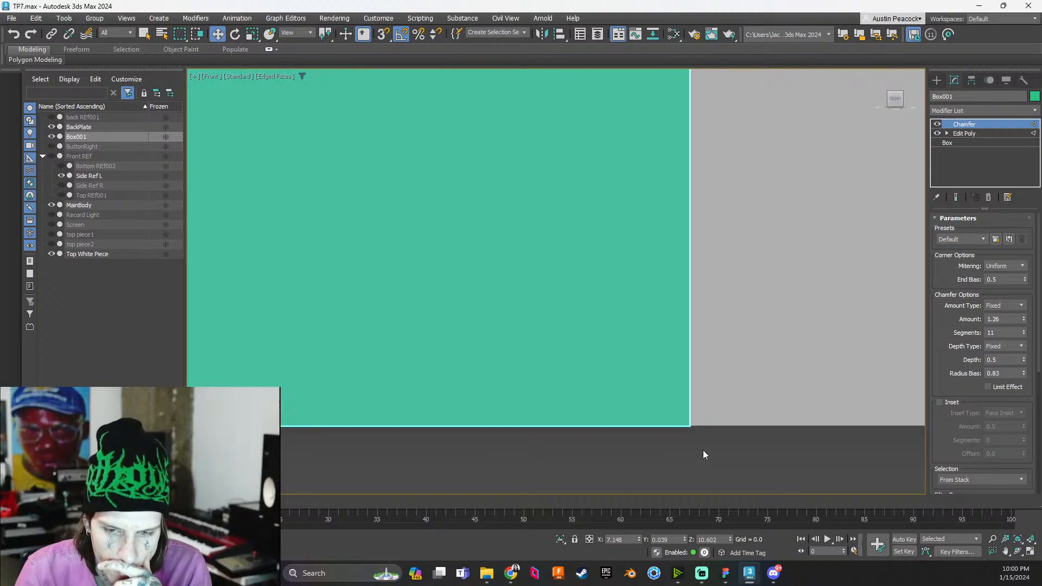
middle_click_drag(704, 454, 635, 298)
scroll(735, 186, "up", 1)
scroll(734, 192, "down", 1)
left_click(681, 270)
scroll(680, 263, "down", 8)
scroll(667, 249, "up", 8)
scroll(668, 245, "down", 2)
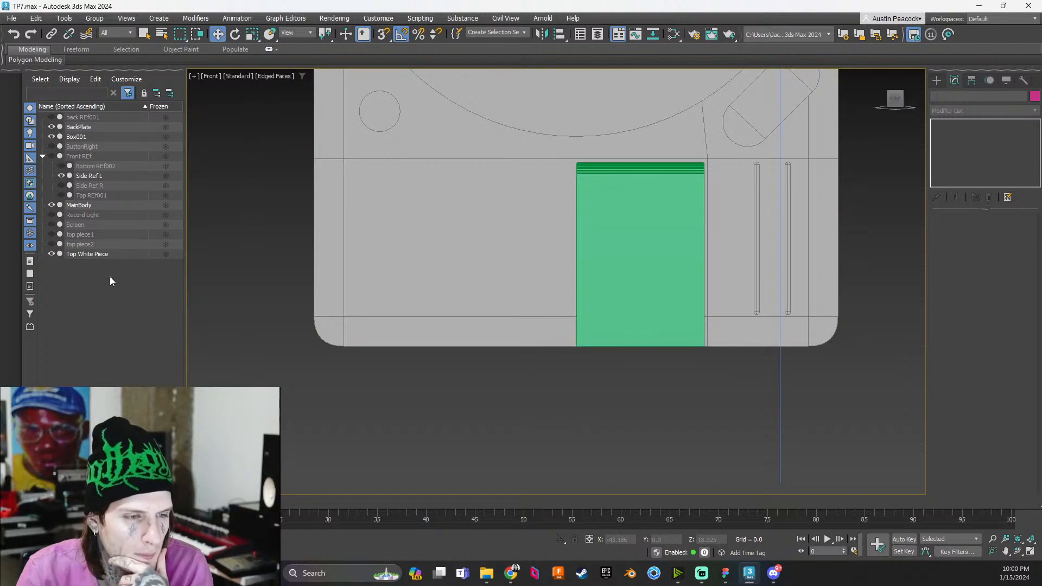
Select the stop key box and rename it Button
left_click(646, 234)
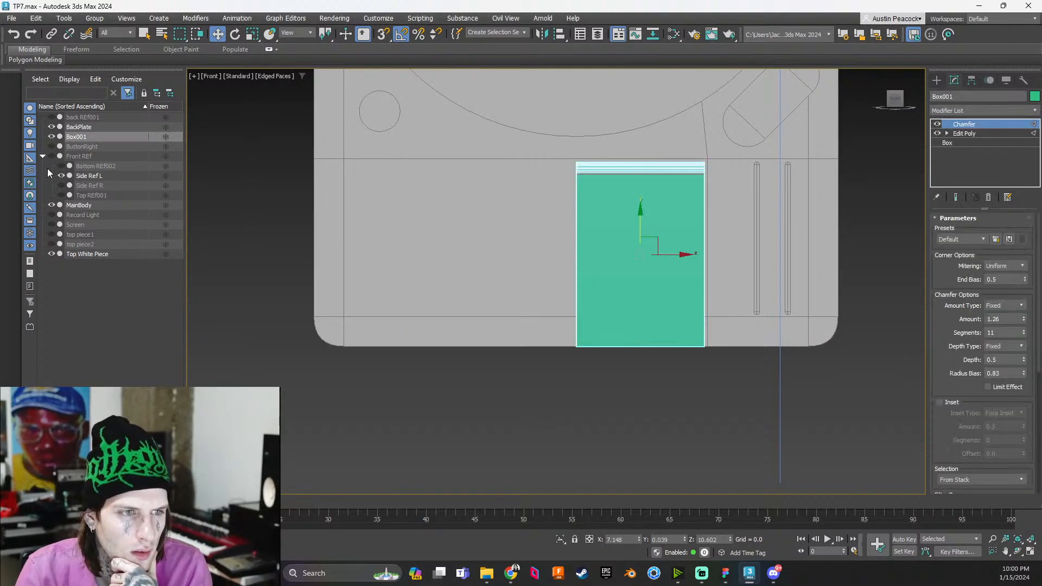
left_click(96, 136)
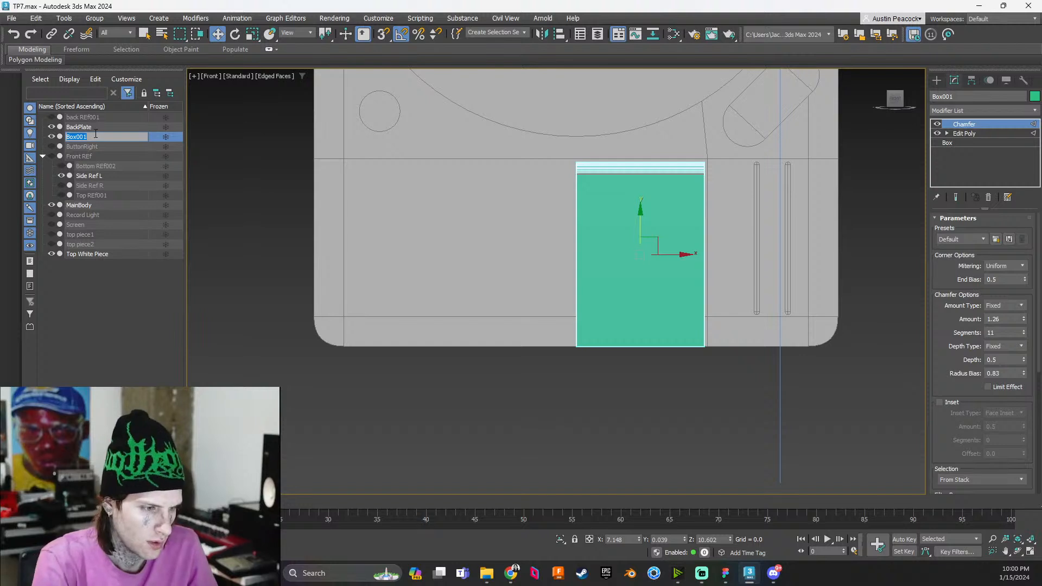
type("Button")
key("Return")
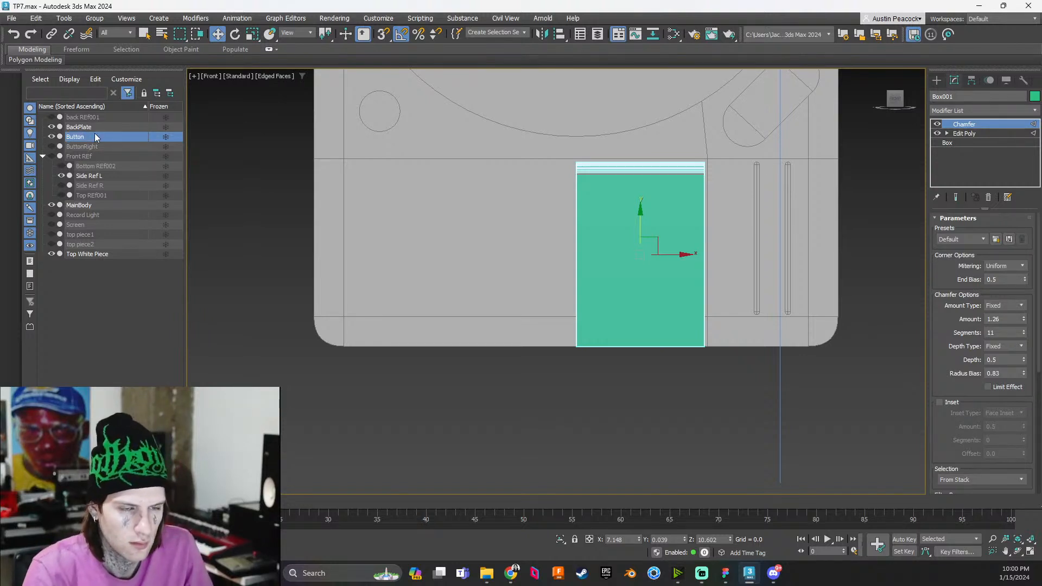
Hide MainBody and show the Front REf image behind the stop key in the front view
left_click(52, 205)
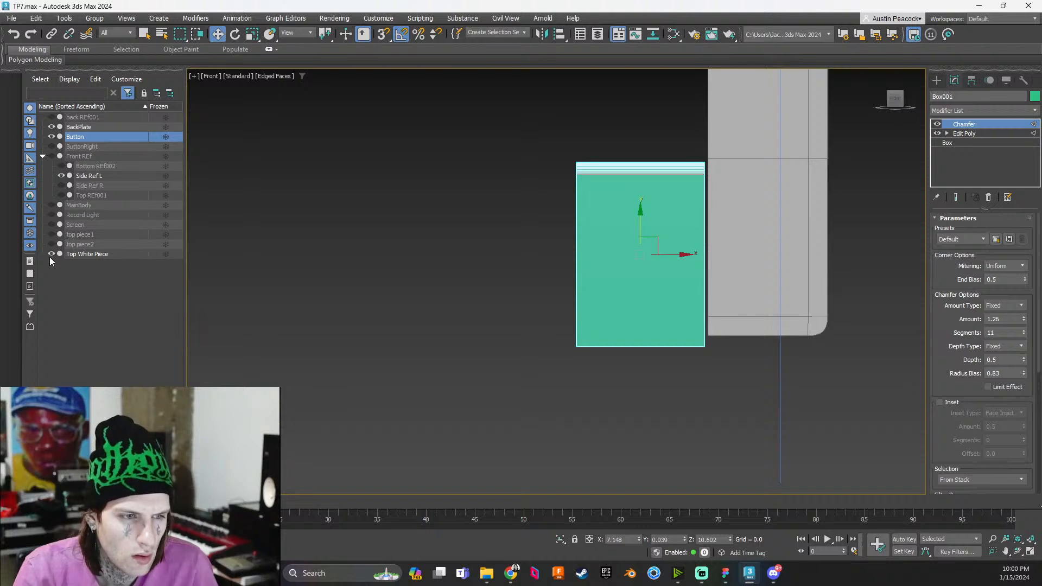
scroll(551, 174, "down", 6)
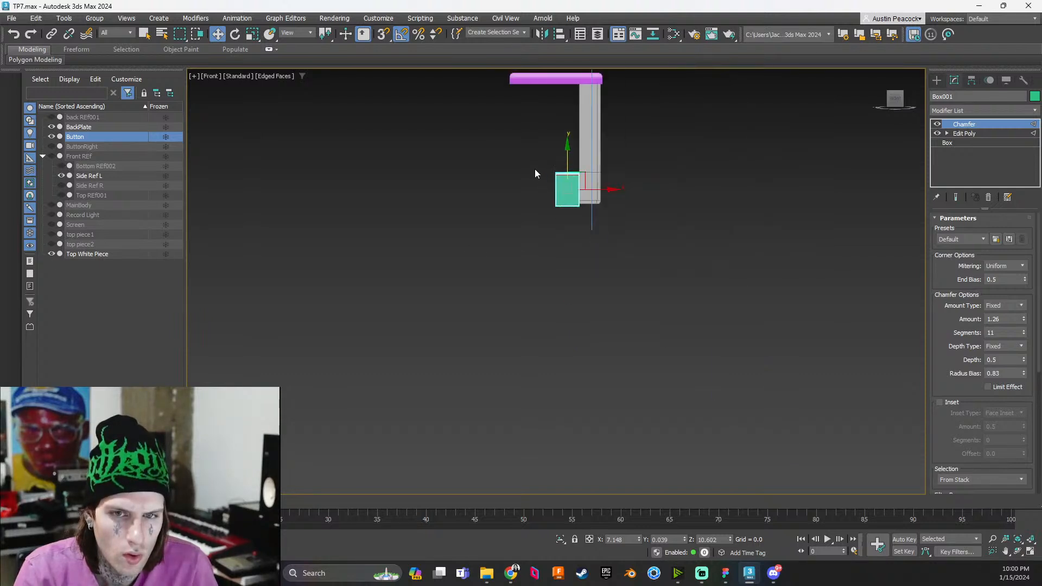
scroll(449, 143, "up", 3)
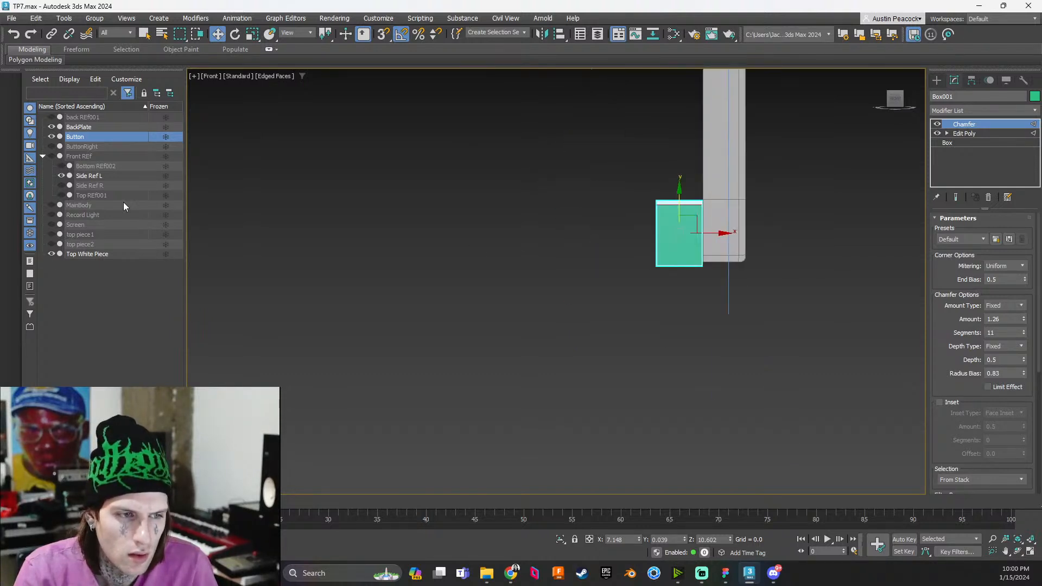
left_click(52, 155)
scroll(597, 220, "up", 5)
middle_click_drag(630, 220, 476, 244)
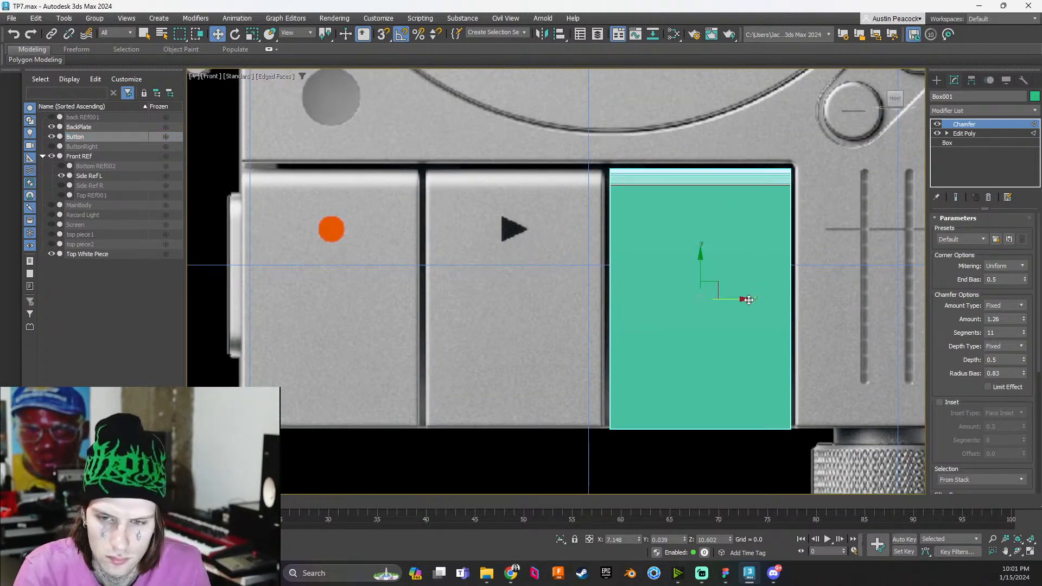
Clone Button along X as two evenly spaced copies covering the reference's play and record keys, the first at about X -7.437
mouse_move(751, 302)
left_mouse_down("shift")
mouse_move(545, 305)
mouse_move(563, 317)
left_mouse_up("shift")
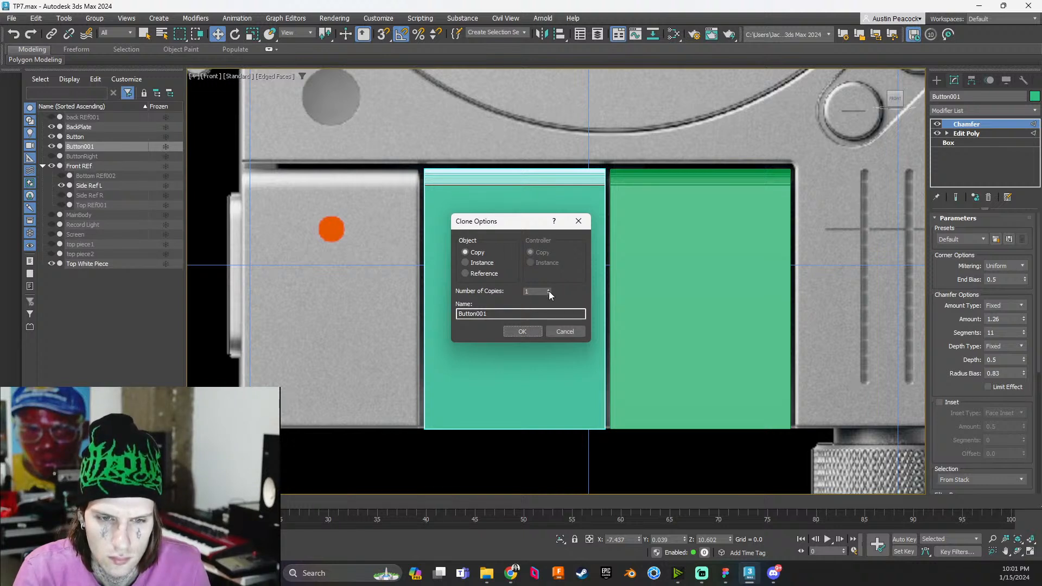
left_click(535, 333)
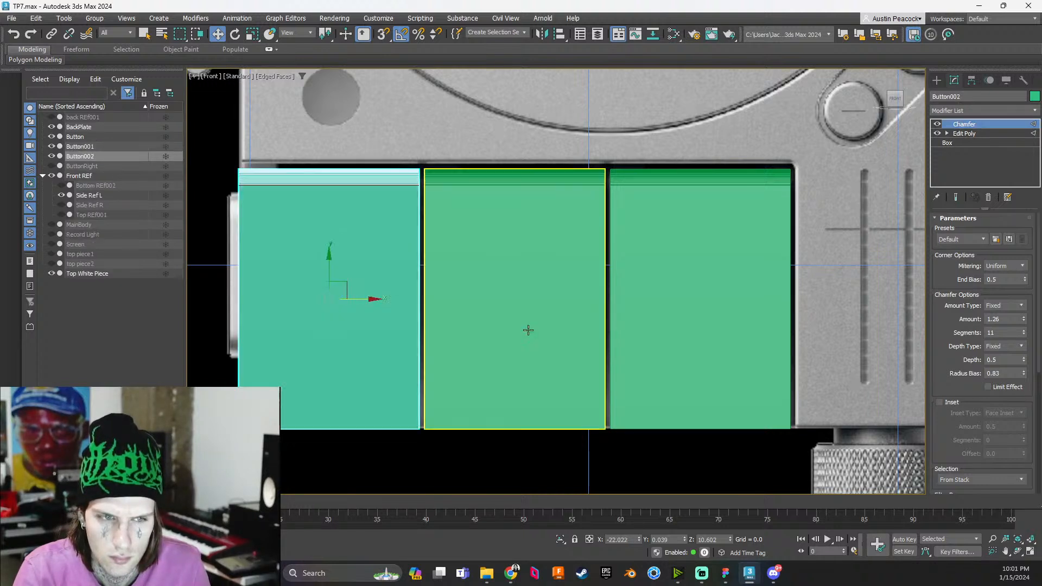
Try moving the record key copy, Button002, to an X position of about -21.533 to match the reference image's outer edge
scroll(320, 289, "up", 4)
middle_click_drag(318, 290, 604, 291)
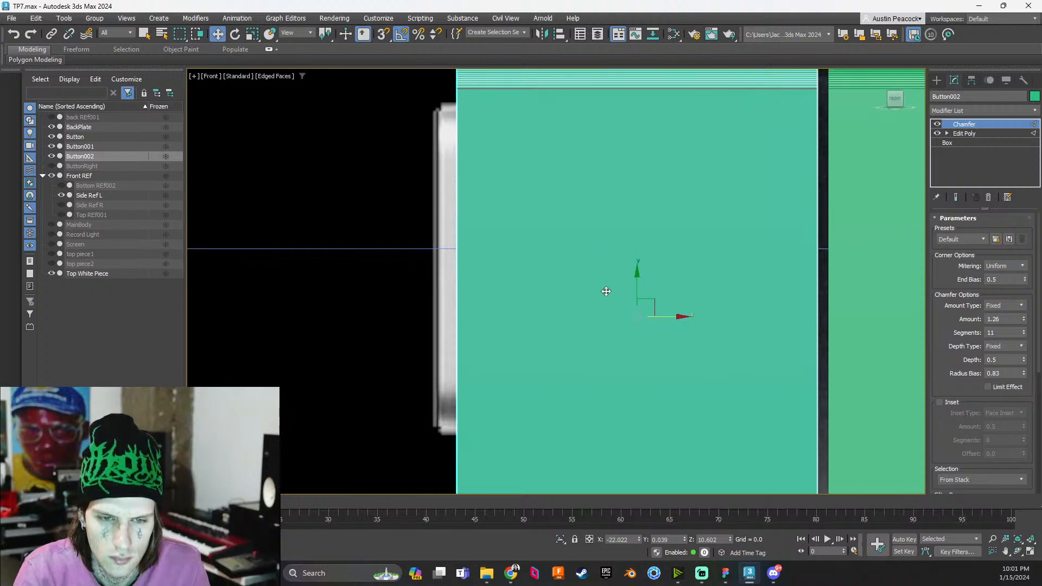
left_click_drag(682, 317, 699, 316)
middle_click_drag(613, 277, 627, 370)
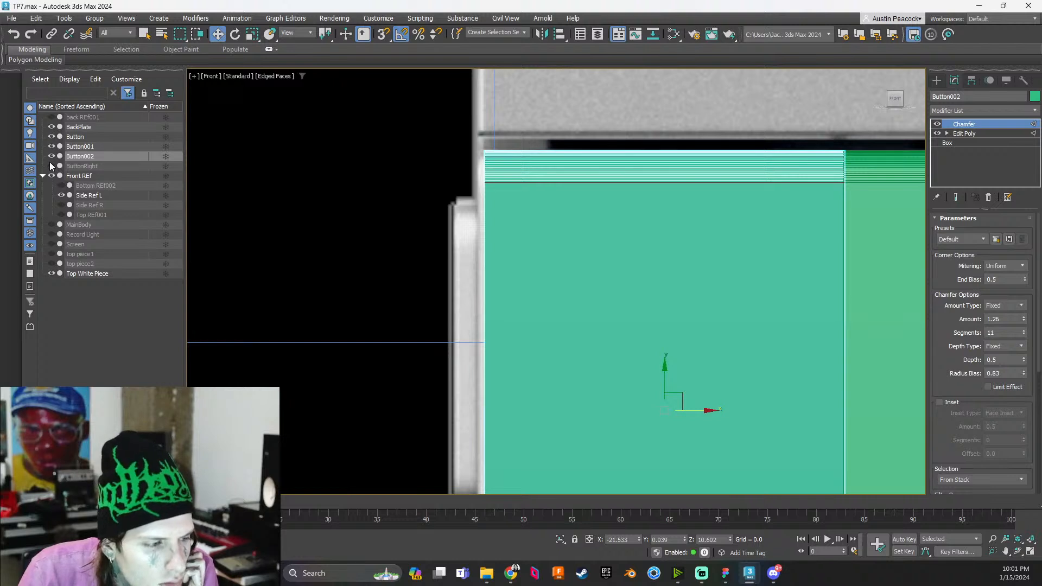
Show MainBody and move Button002 along X to about -22.046, beside the body's outer edge
left_click(53, 224)
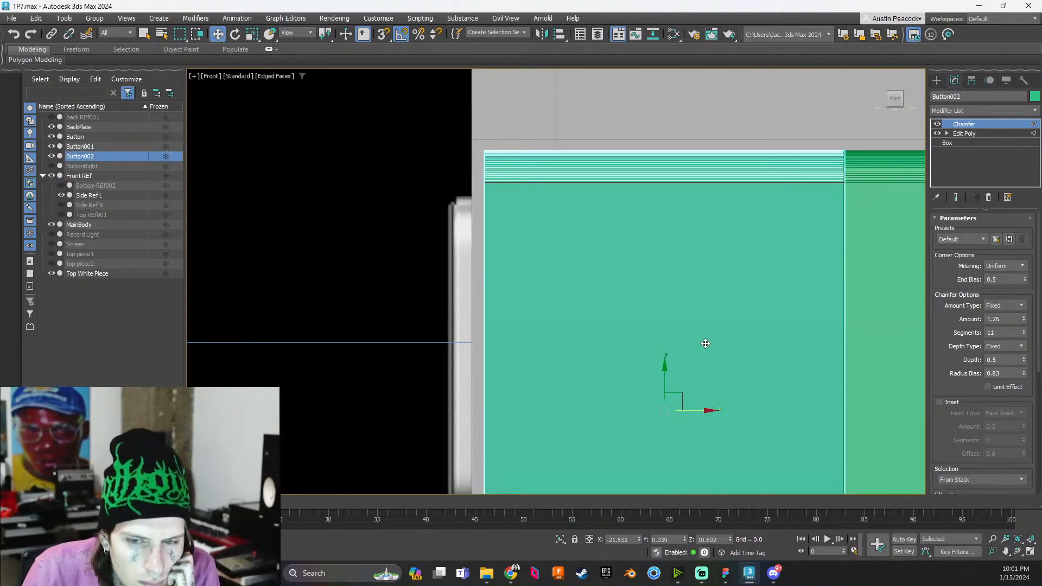
left_click_drag(707, 409, 699, 410)
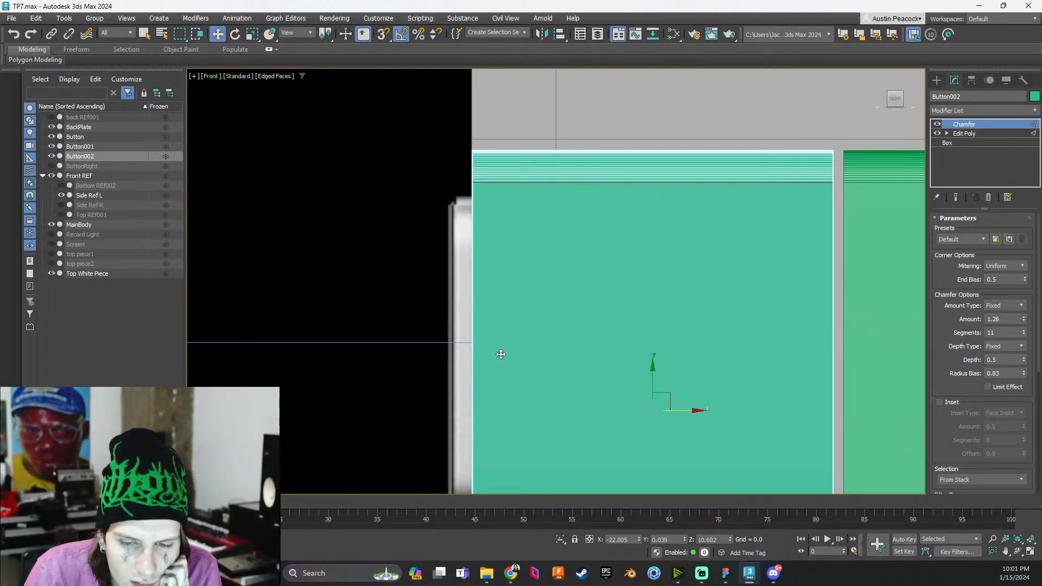
scroll(467, 355, "up", 5)
middle_click_drag(441, 349, 413, 395)
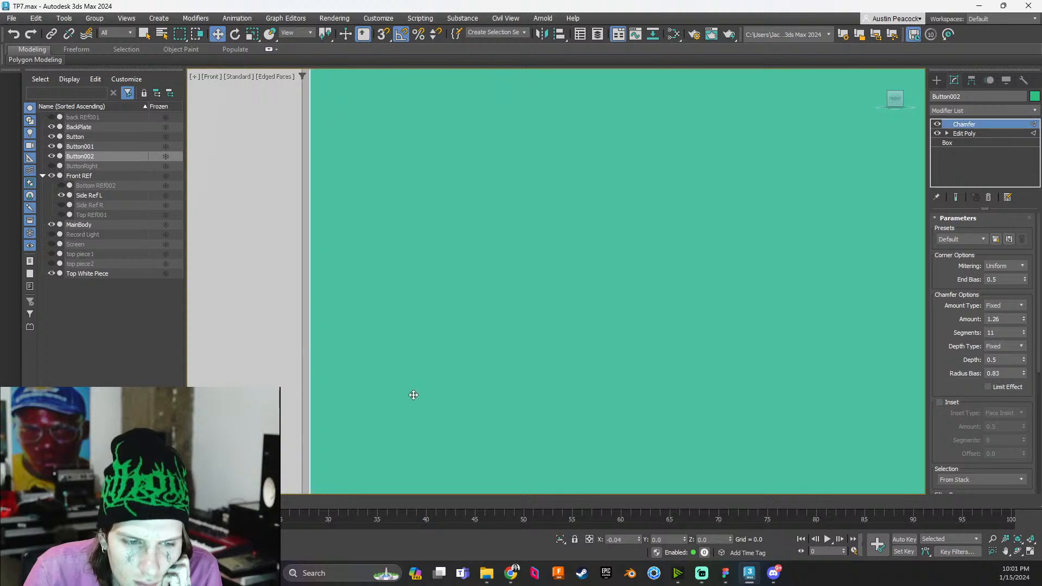
left_click_drag(414, 395, 406, 397)
scroll(410, 398, "down", 4)
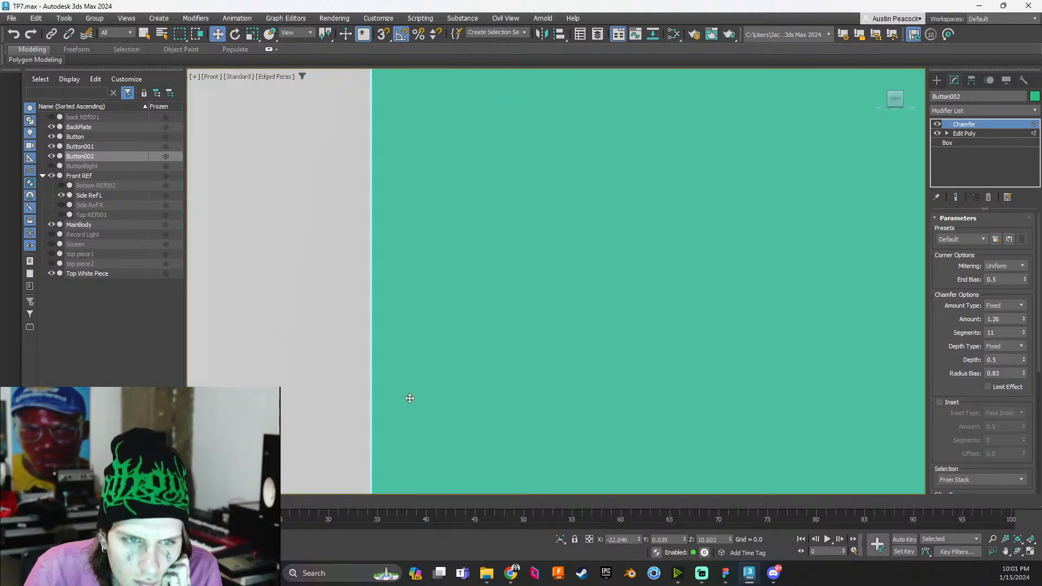
Fine-tune Button002 along X so its outer side sits flush with MainBody's edge, judged at the key's upper corner
scroll(418, 369, "down", 5)
scroll(475, 310, "up", 5)
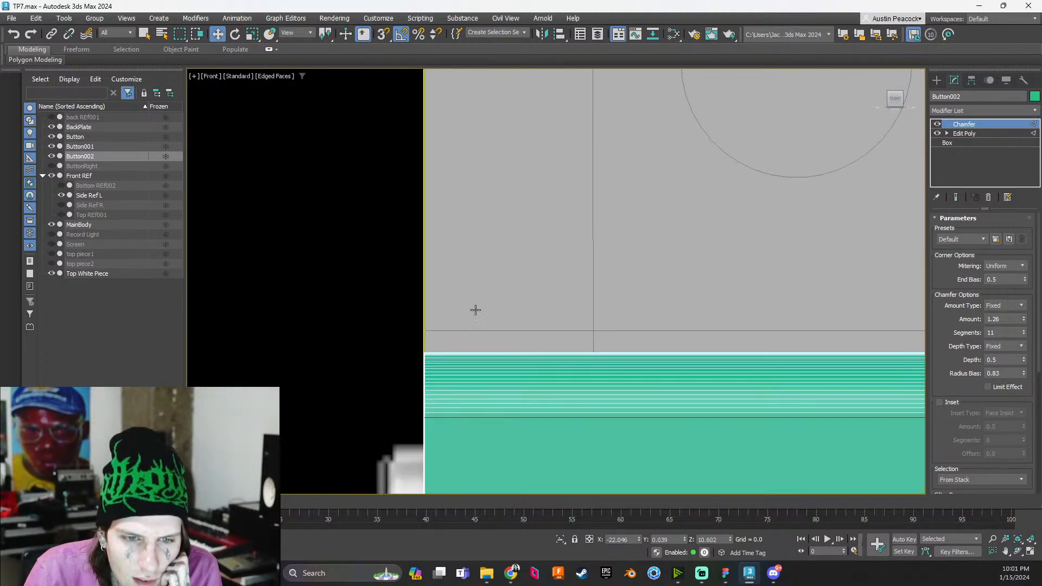
scroll(476, 310, "up", 5)
middle_click_drag(385, 365, 556, 222)
scroll(428, 385, "up", 6)
middle_click_drag(586, 162, 488, 425)
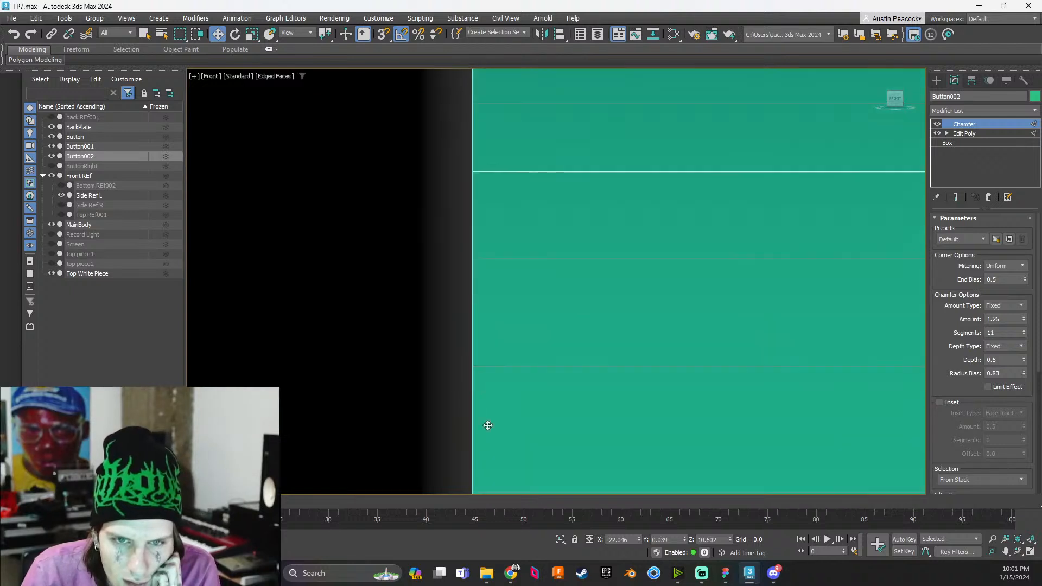
middle_click_drag(500, 182, 463, 402)
scroll(449, 267, "up", 5)
scroll(418, 231, "up", 4)
middle_click_drag(397, 147, 458, 345)
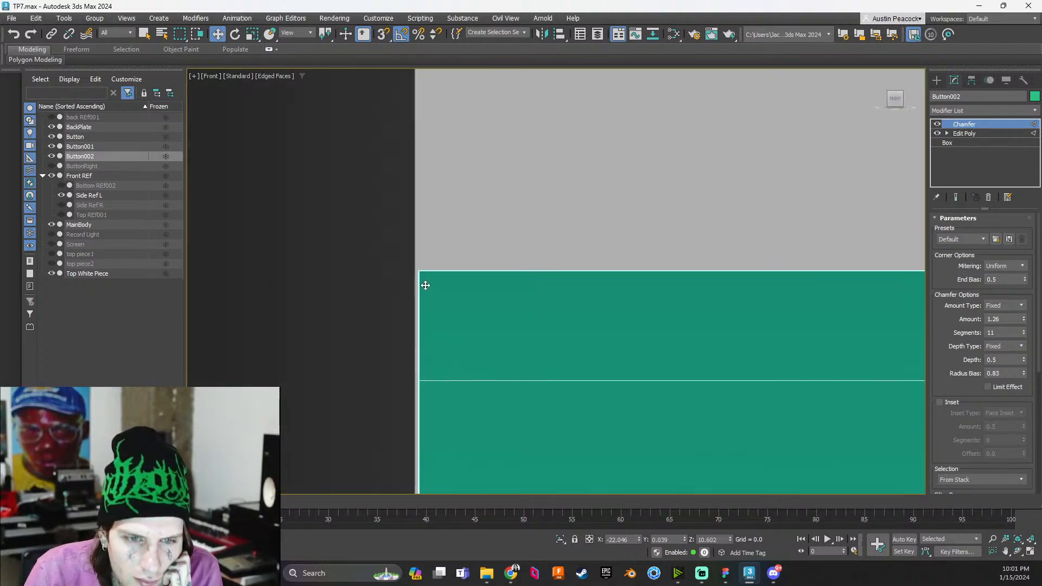
left_click_drag(429, 284, 621, 313)
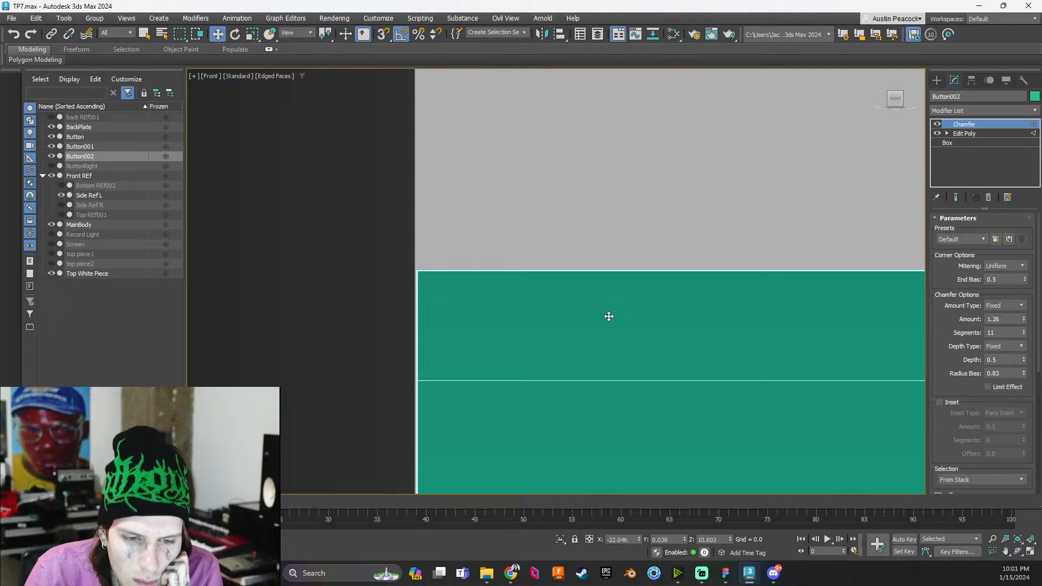
Nudge Button001 by about -0.03 along X to even out its gaps to the neighbouring keys, then deselect it by selecting Front REf
scroll(599, 318, "down", 8)
scroll(599, 344, "down", 6)
middle_click_drag(803, 396, 561, 293)
middle_click_drag(601, 467, 590, 411)
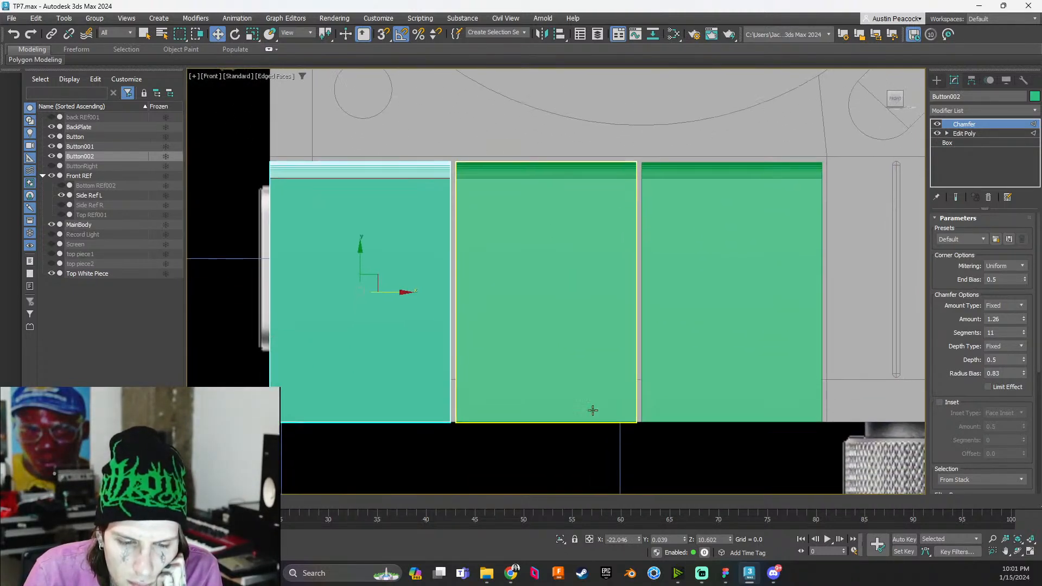
left_click(537, 463)
scroll(475, 412, "up", 5)
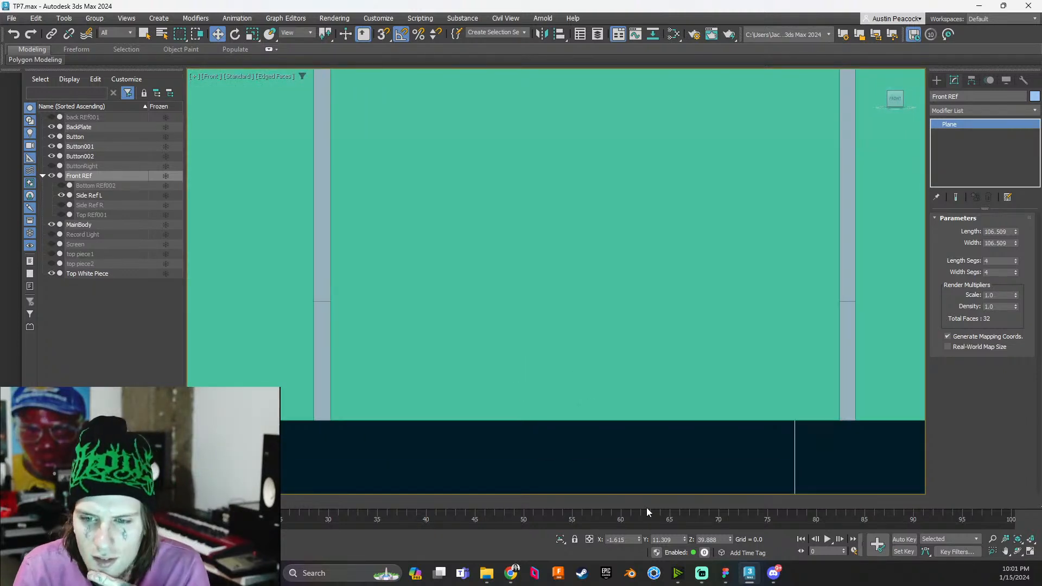
left_click(628, 415)
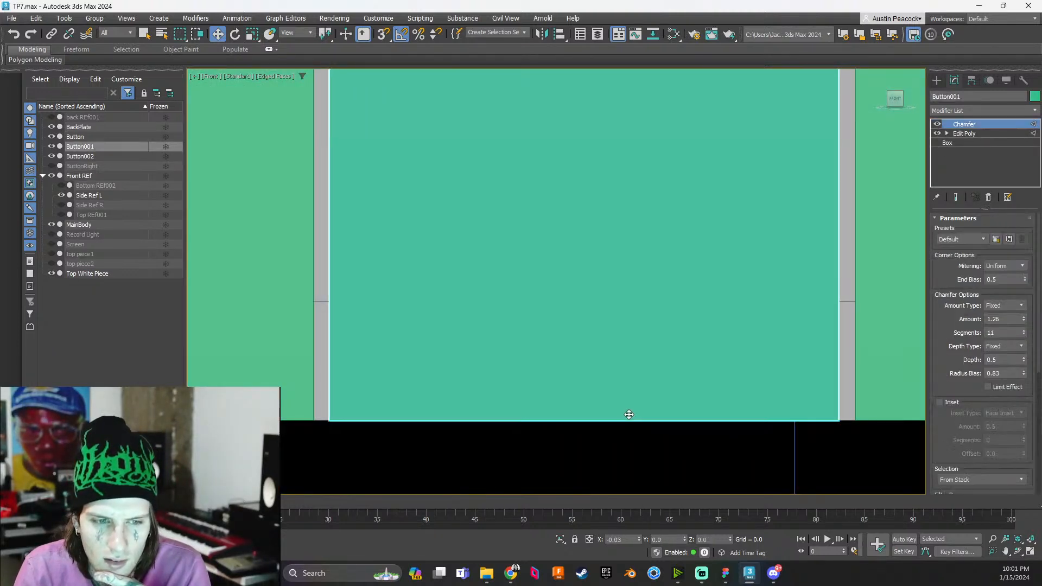
left_click(633, 466)
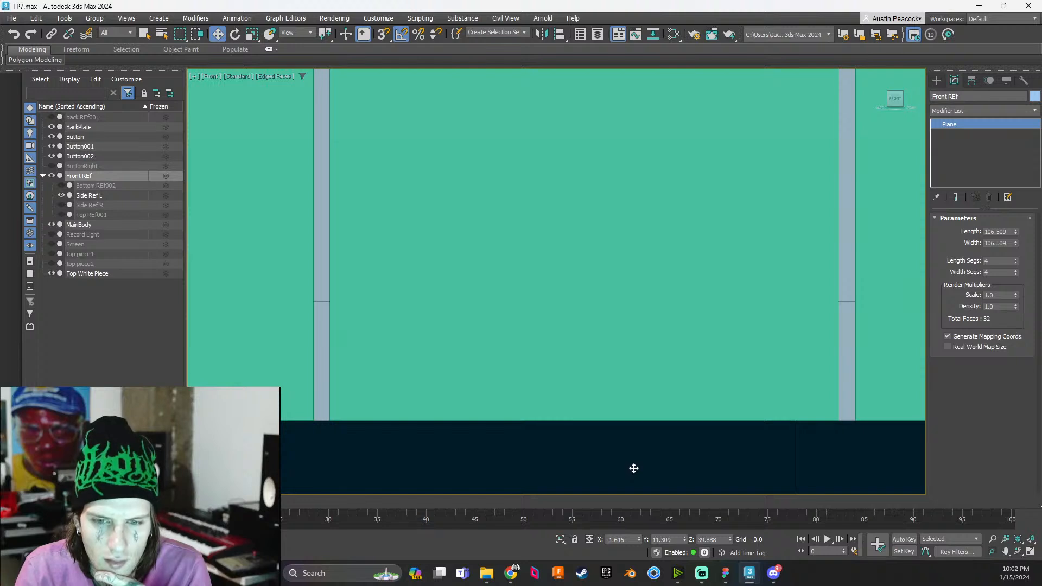
Hide MainBody, compare Button002 with the reference image's record key by toggling its visibility, and show MainBody again
scroll(634, 468, "down", 5)
scroll(386, 401, "down", 5)
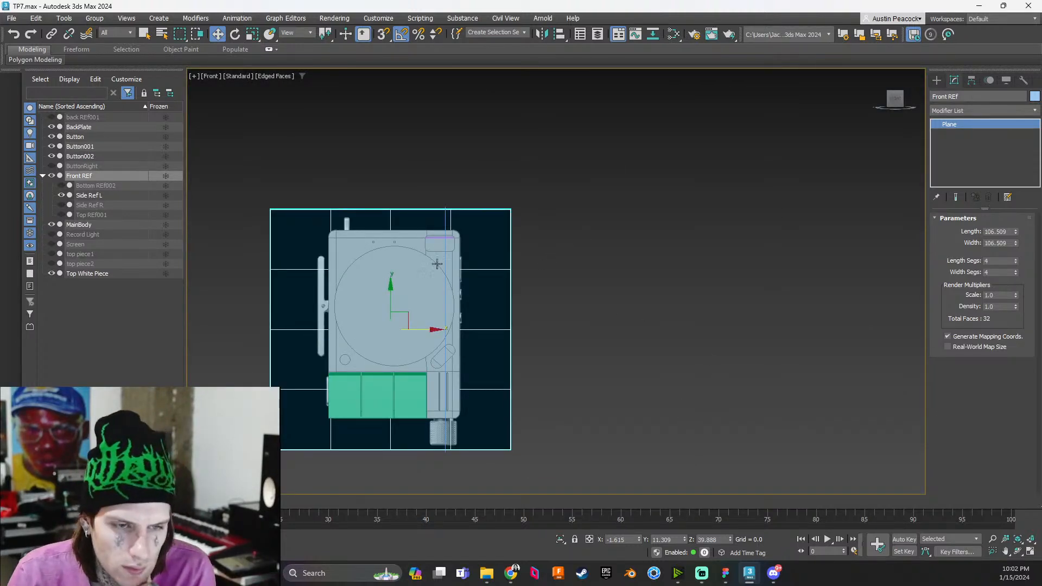
scroll(360, 411, "up", 5)
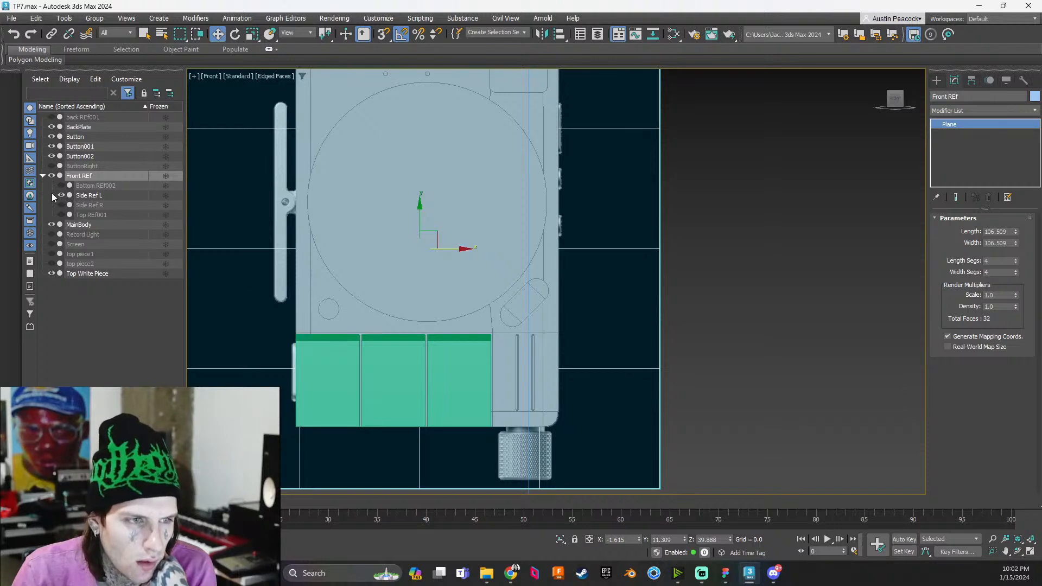
left_click(52, 224)
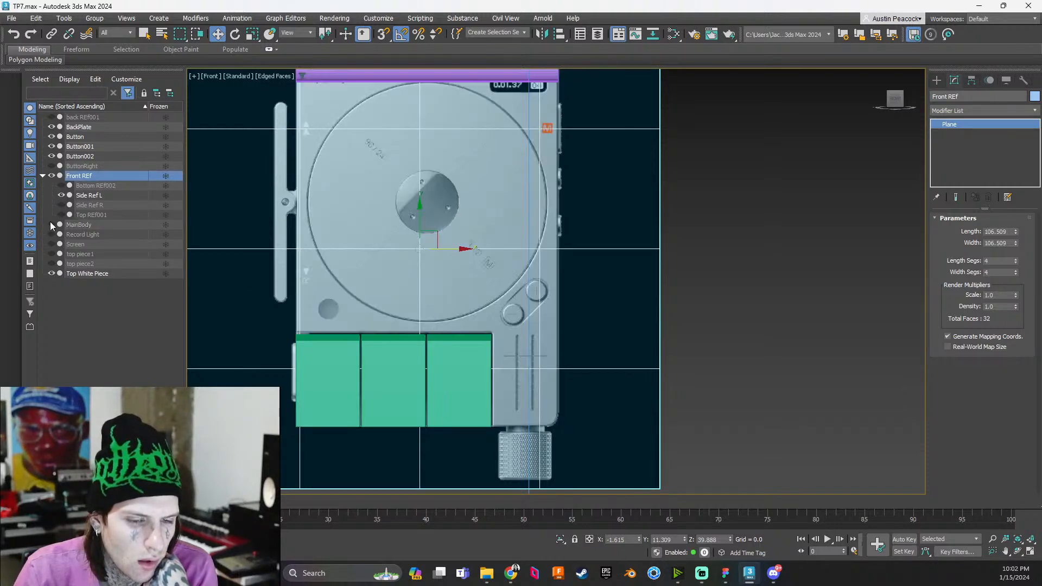
middle_click_drag(426, 409, 559, 391)
scroll(442, 397, "up", 6)
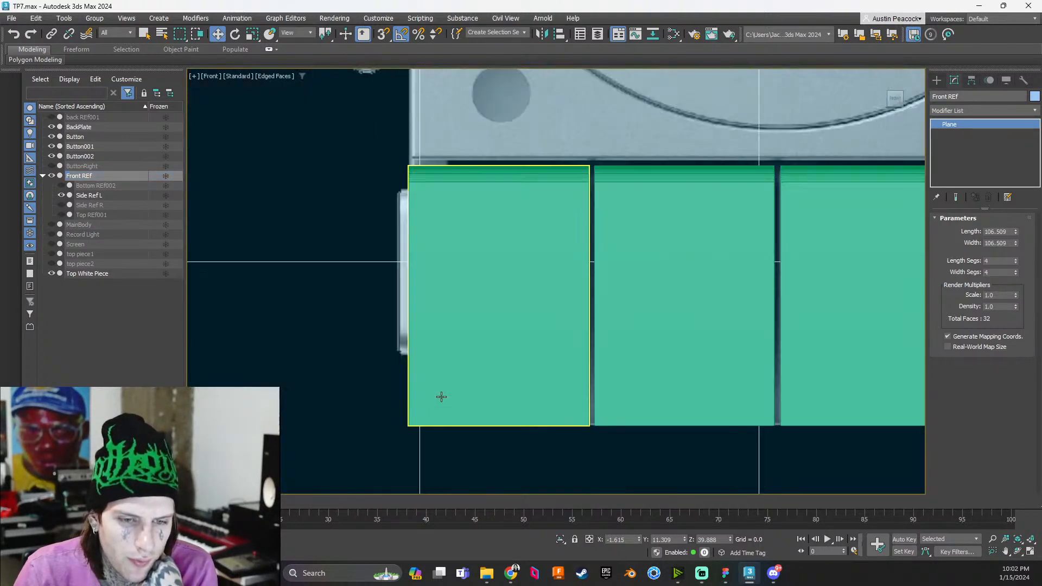
left_click(52, 156)
left_click(52, 157)
left_click(52, 157)
left_click(53, 155)
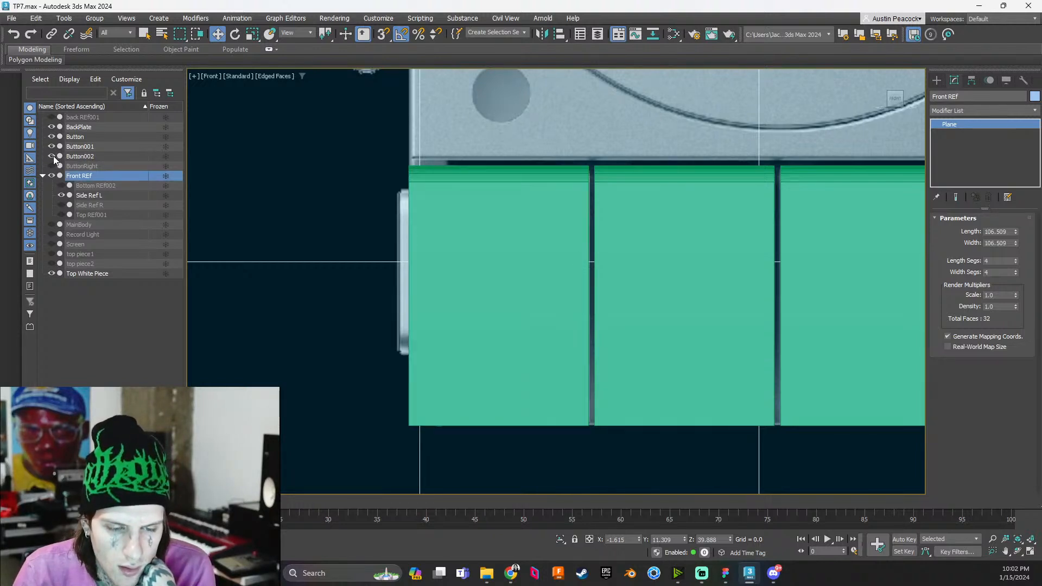
left_click(53, 155)
left_click(53, 155)
left_click(53, 155)
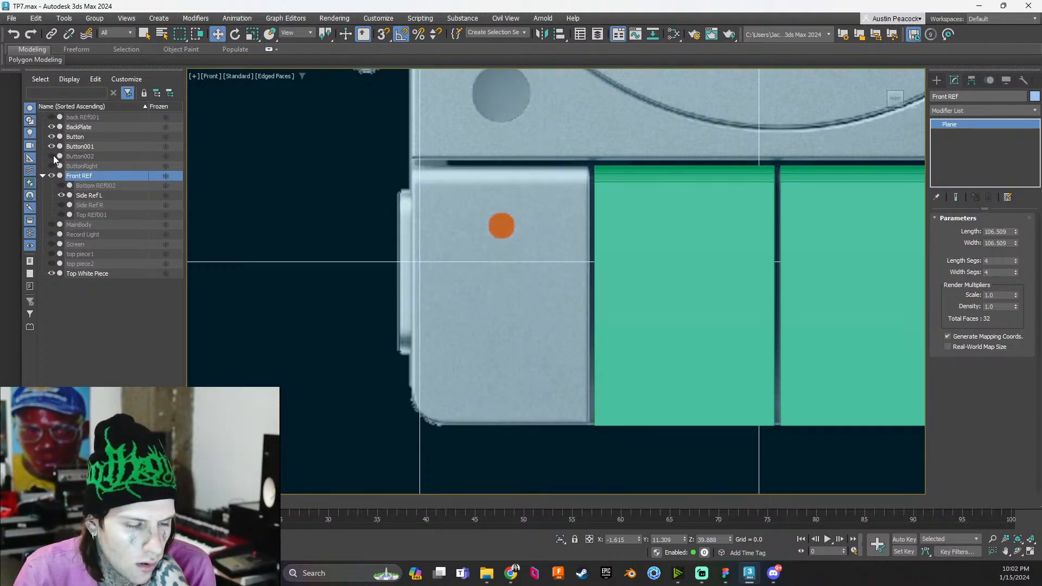
left_click(53, 155)
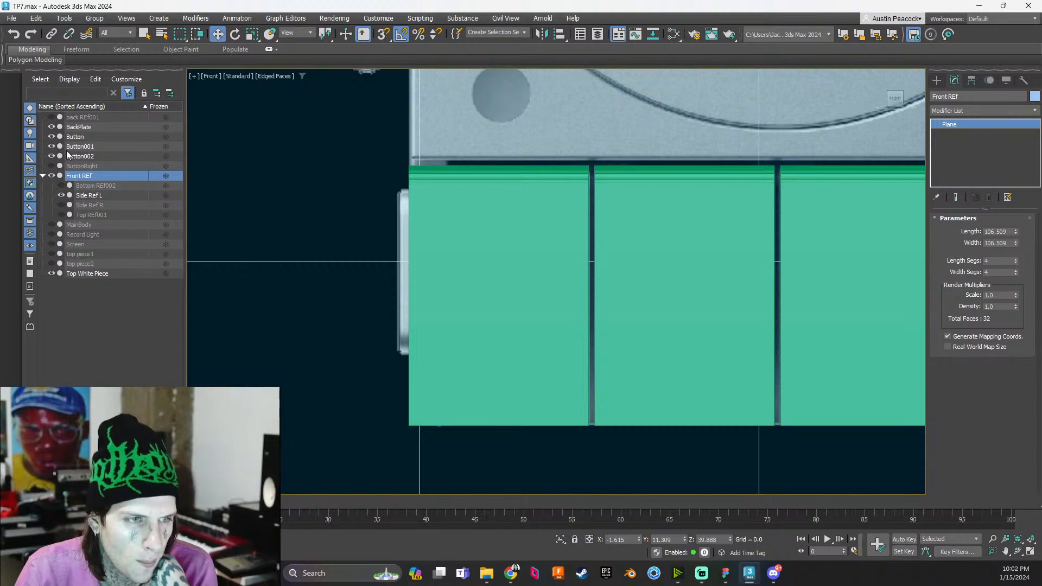
left_click(51, 224)
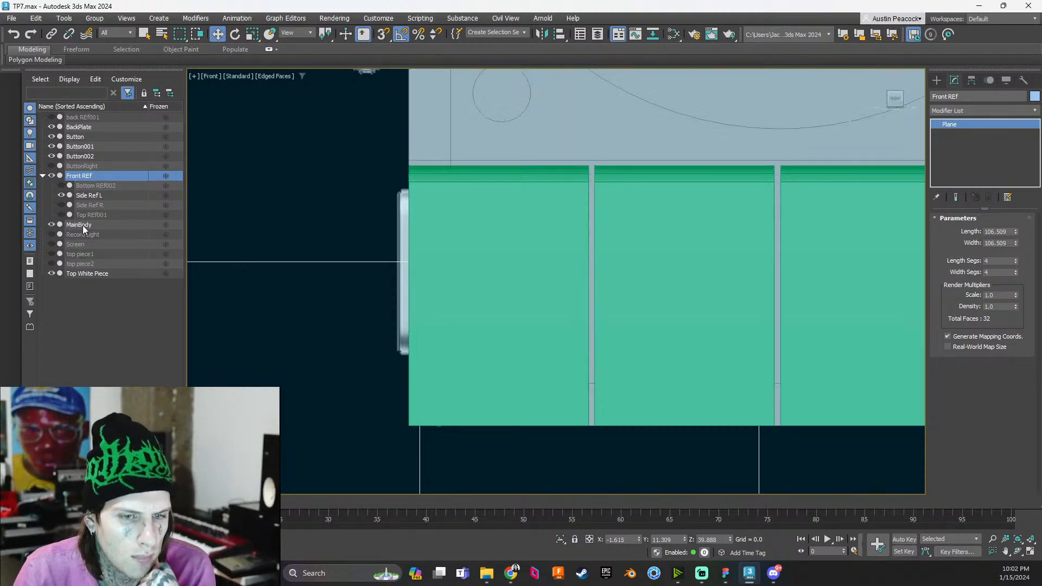
Examine MainBody's rounded lower corner at an angle with Button002 hidden, and show Button002 again
left_click(53, 155)
scroll(477, 380, "down", 2)
middle_click_drag(470, 383, 456, 307, "alt")
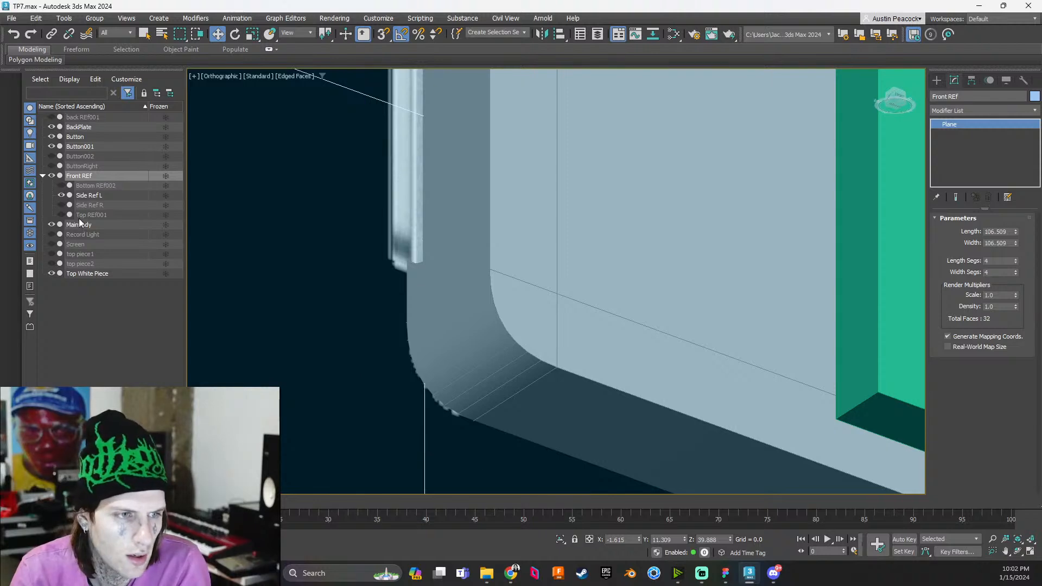
left_click(52, 157)
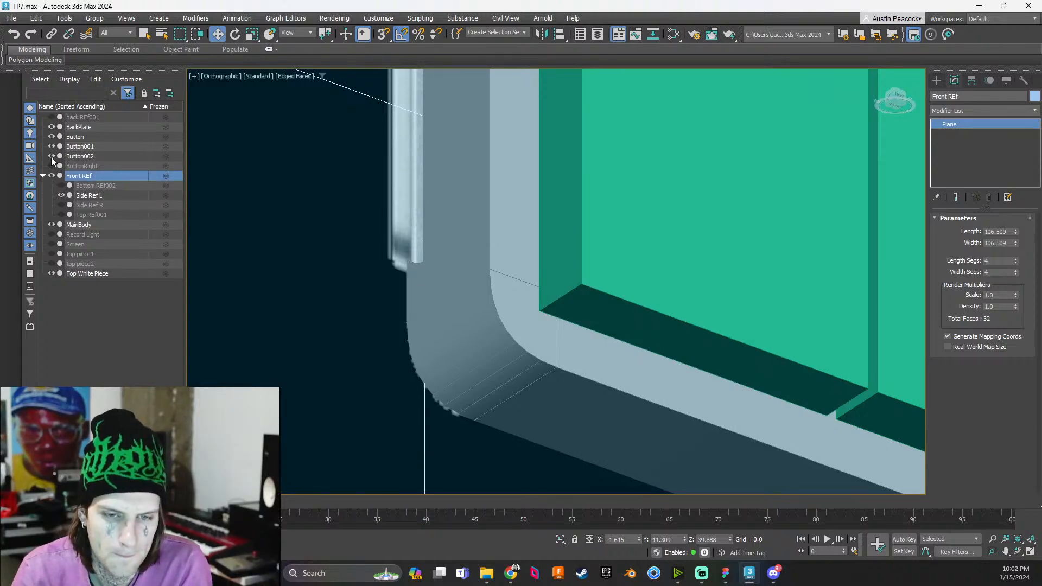
scroll(548, 339, "up", 3)
scroll(540, 332, "down", 3)
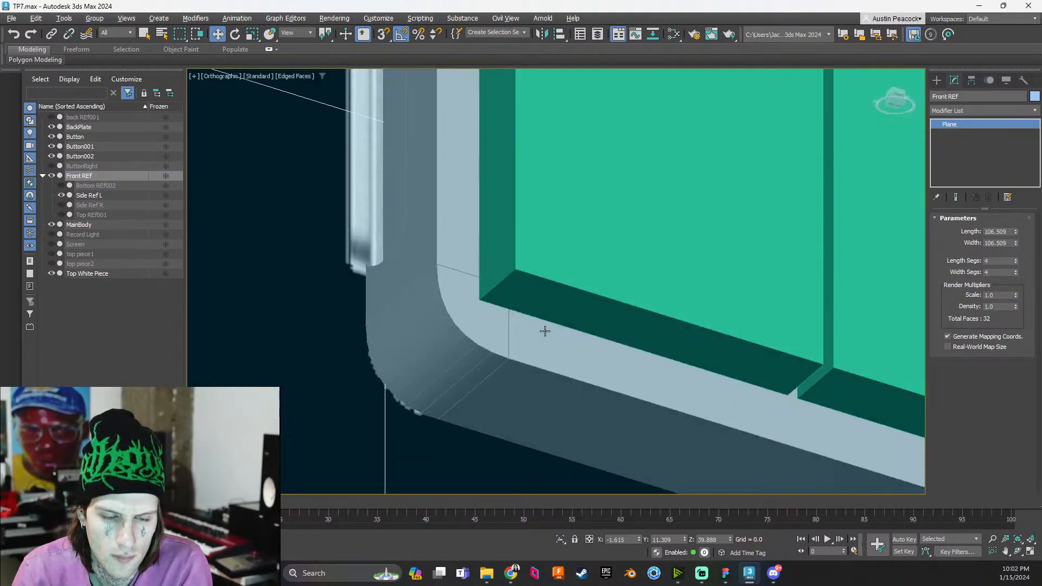
Add an Edit Poly to Button002, select its outer lower corner edge, and apply a Chamfer modifier with an amount of 2.45
left_click(624, 279)
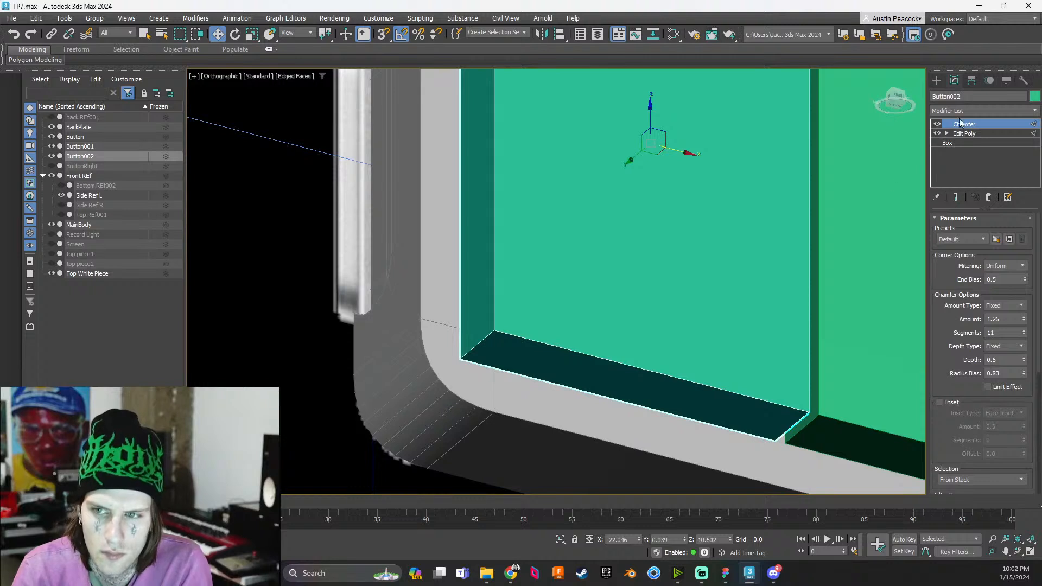
key("ctrl+e")
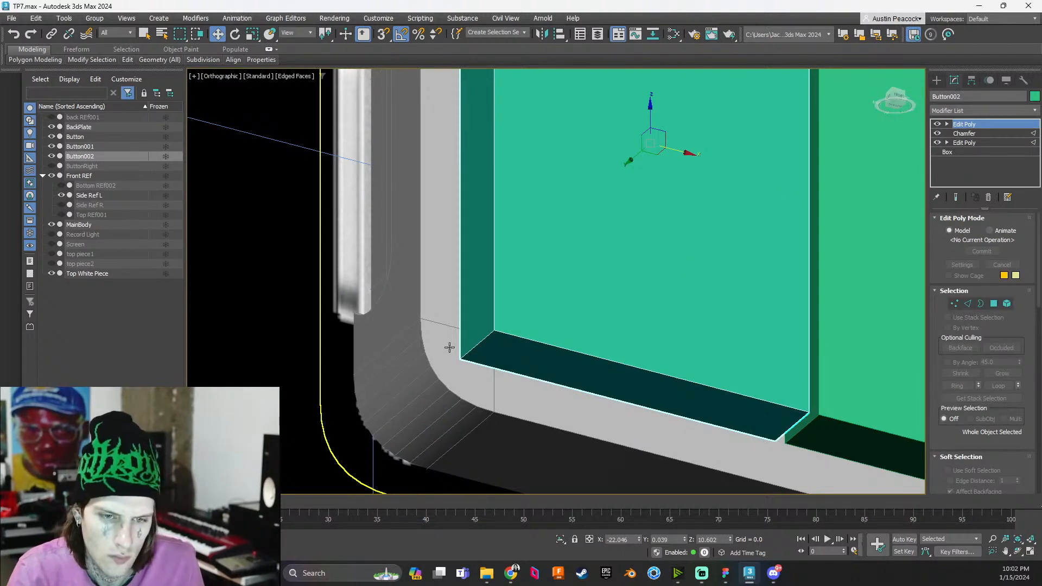
key("2")
key("2")
key("2")
left_click(482, 343)
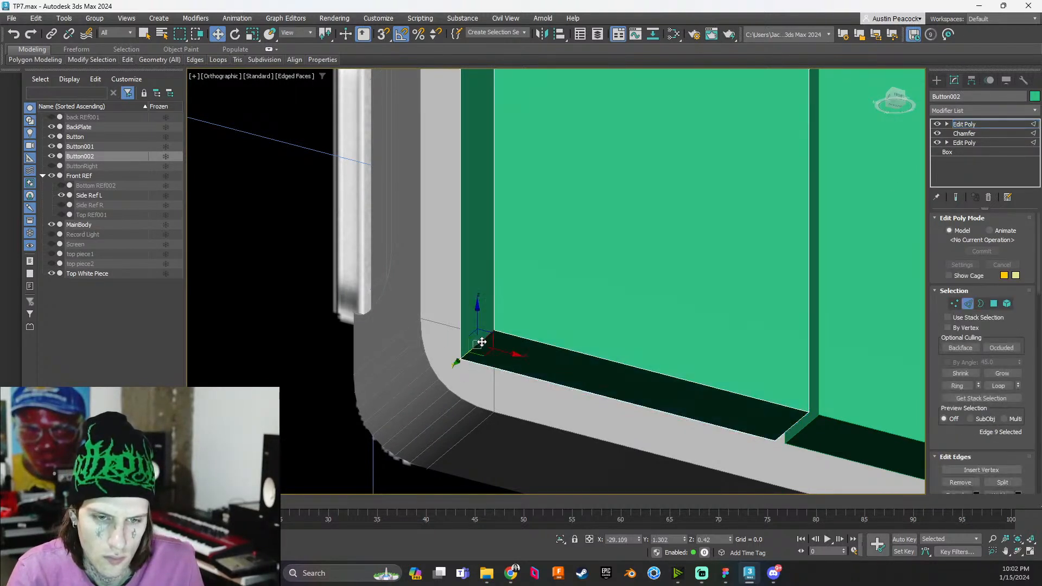
left_click(977, 111)
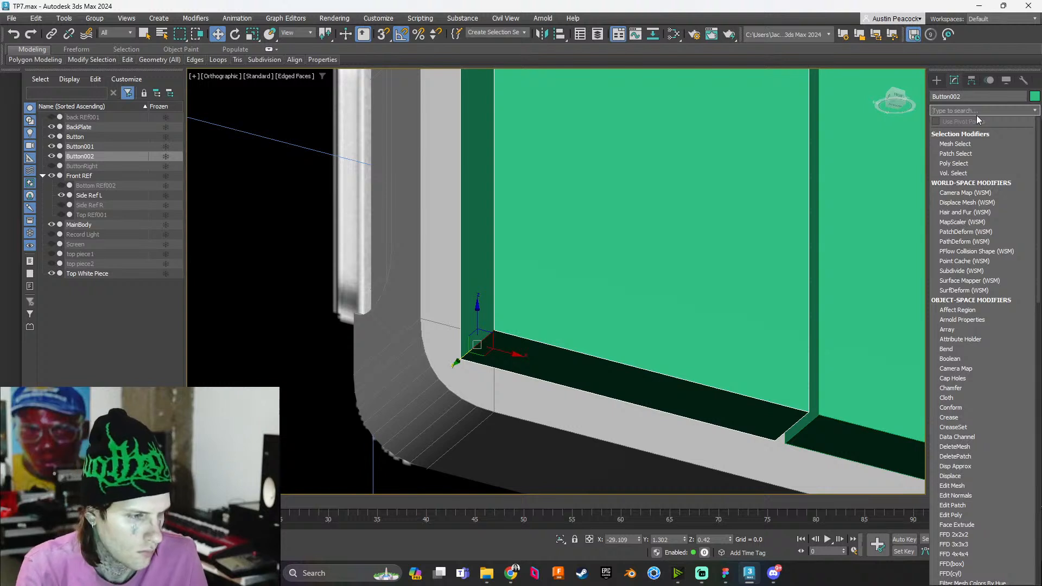
type("chamf")
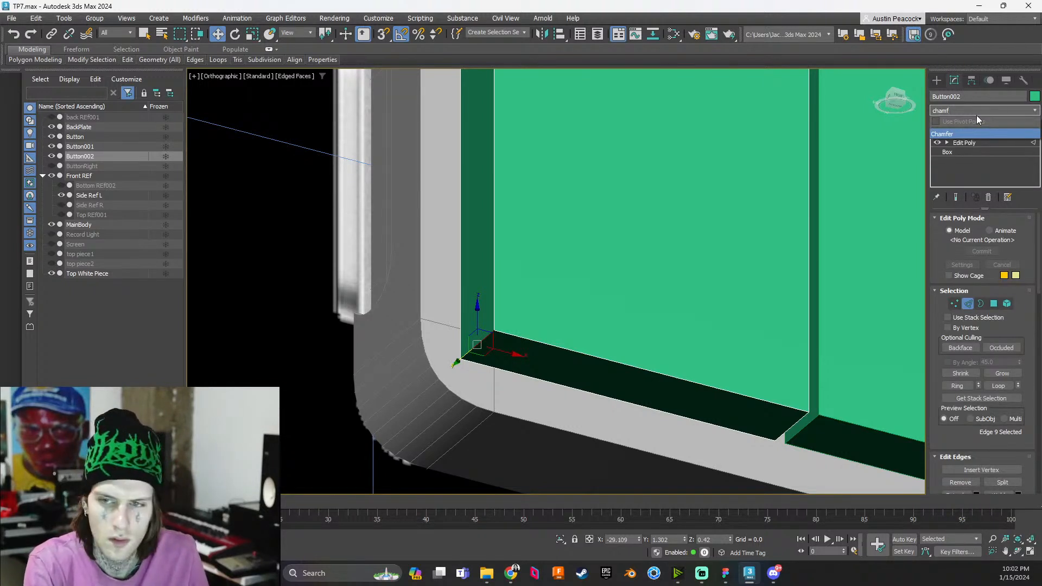
key("Return")
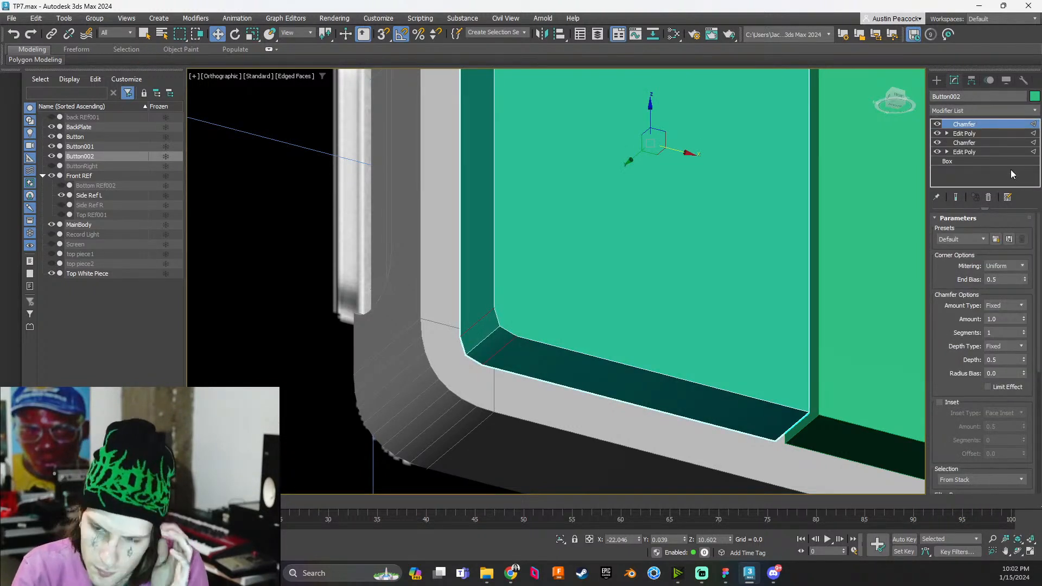
left_click_drag(1023, 320, 1023, 245)
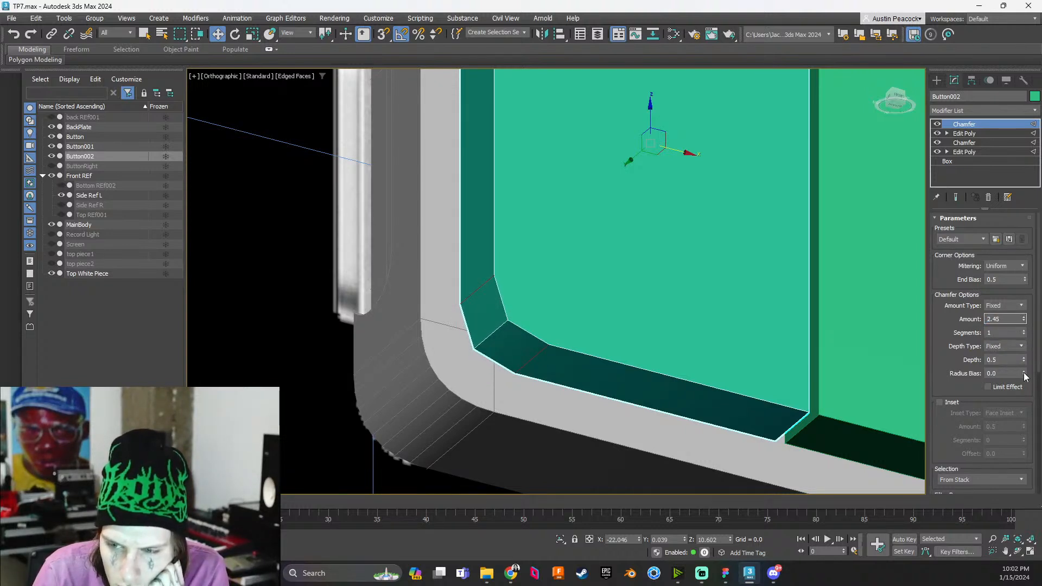
left_click_drag(1024, 373, 1024, 358)
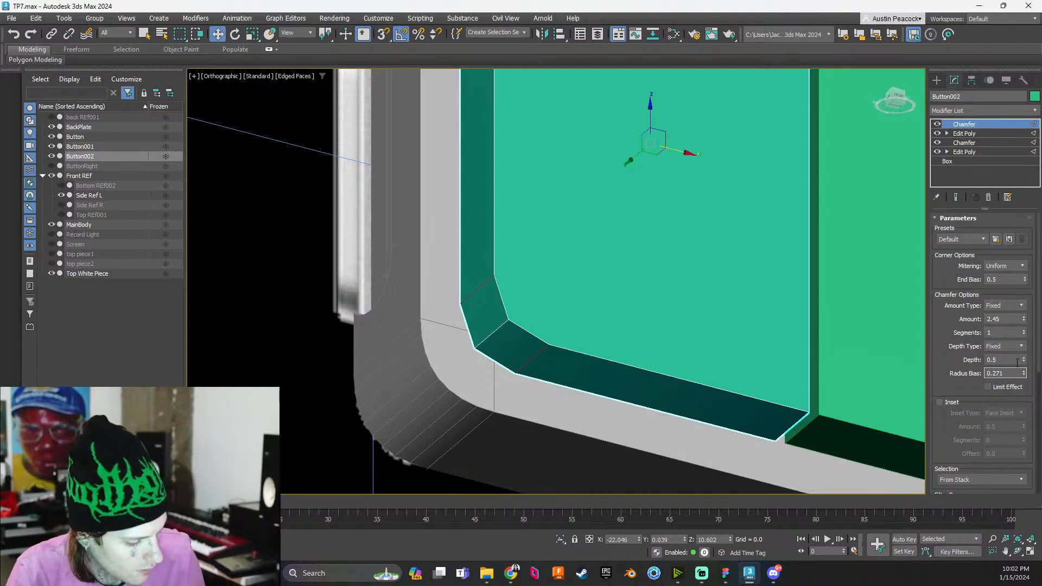
middle_click(871, 391)
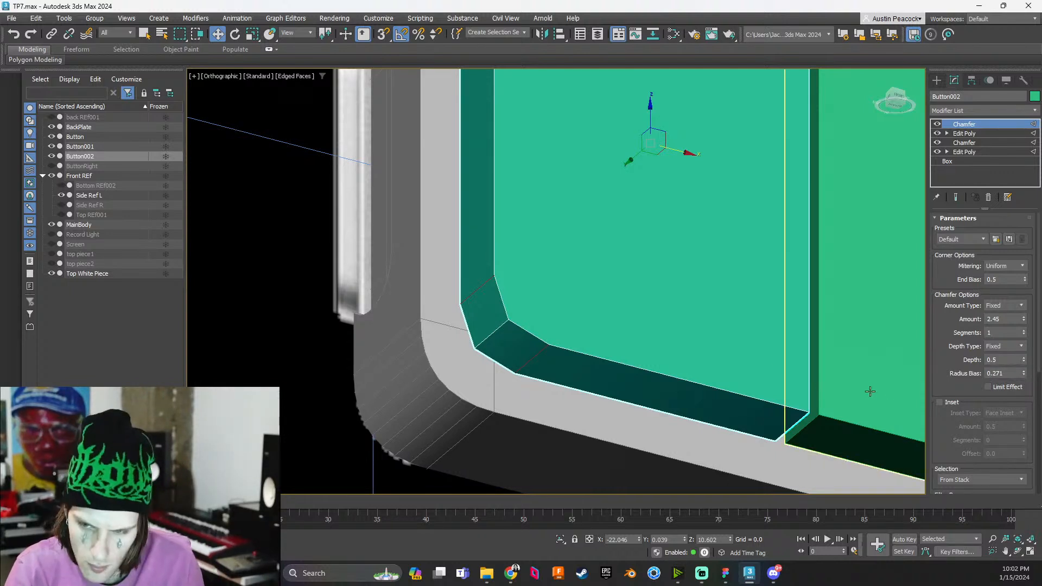
key("ctrl+z")
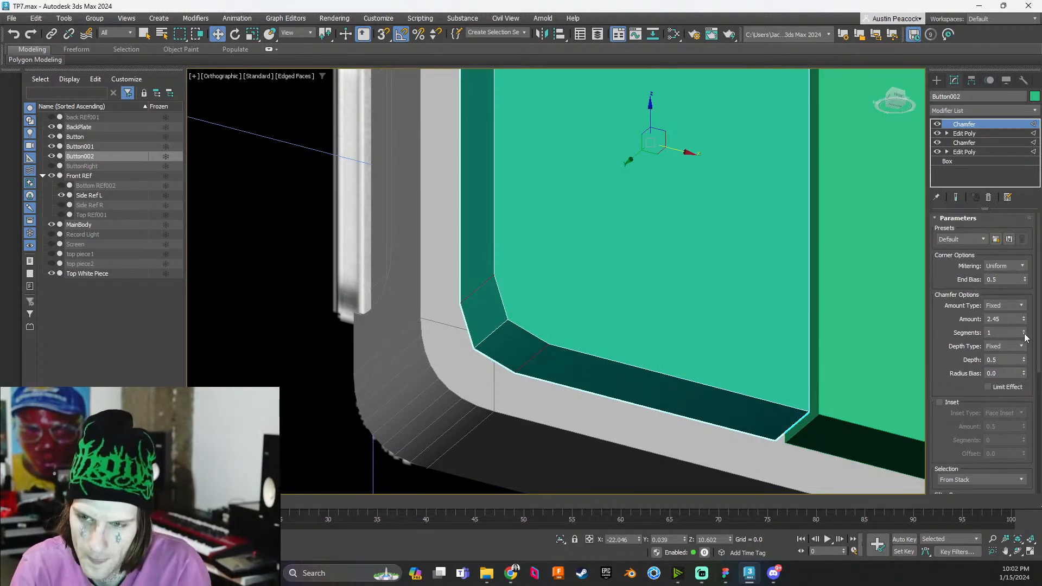
Set the corner chamfer on Button002 to 4 segments
left_click_drag(1024, 333, 1024, 331)
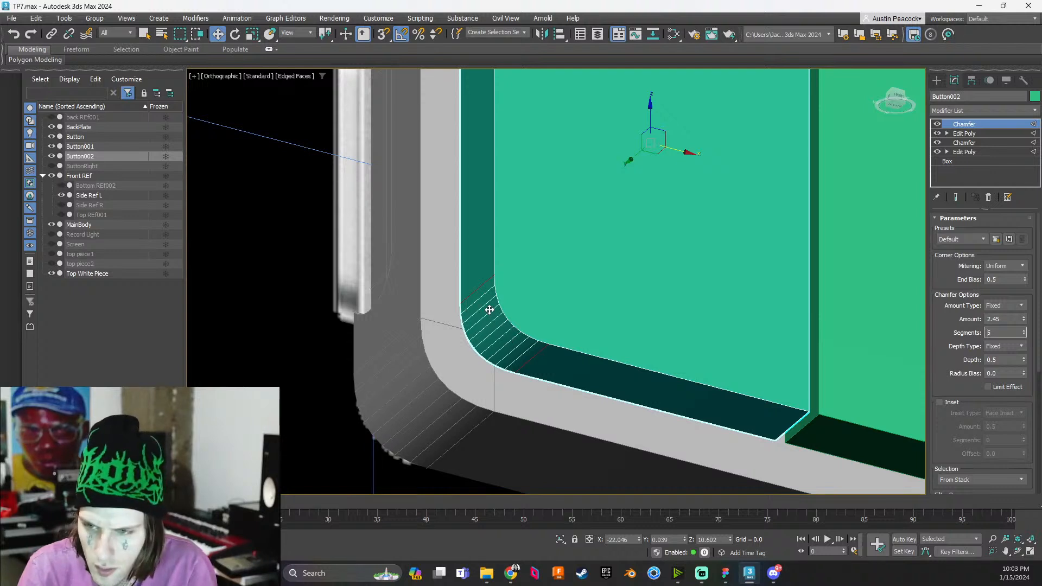
left_click(1024, 335)
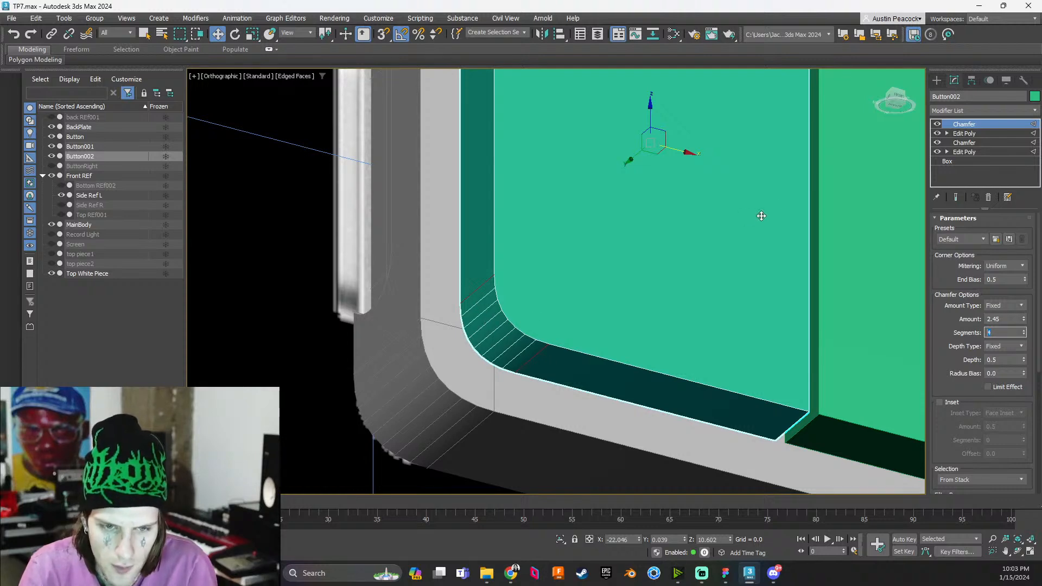
In the front view, raise Button002's corner chamfer amount to 3.46, and reduce it to 3.314 to approach MainBody's rounded corner
left_click(898, 95)
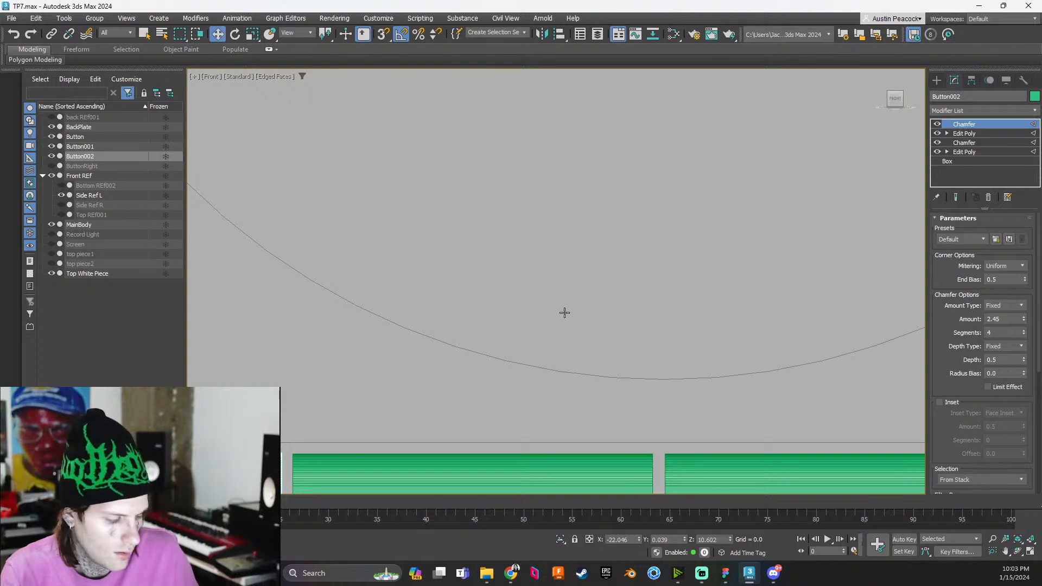
key("z")
scroll(449, 432, "up", 4)
scroll(450, 430, "up", 3)
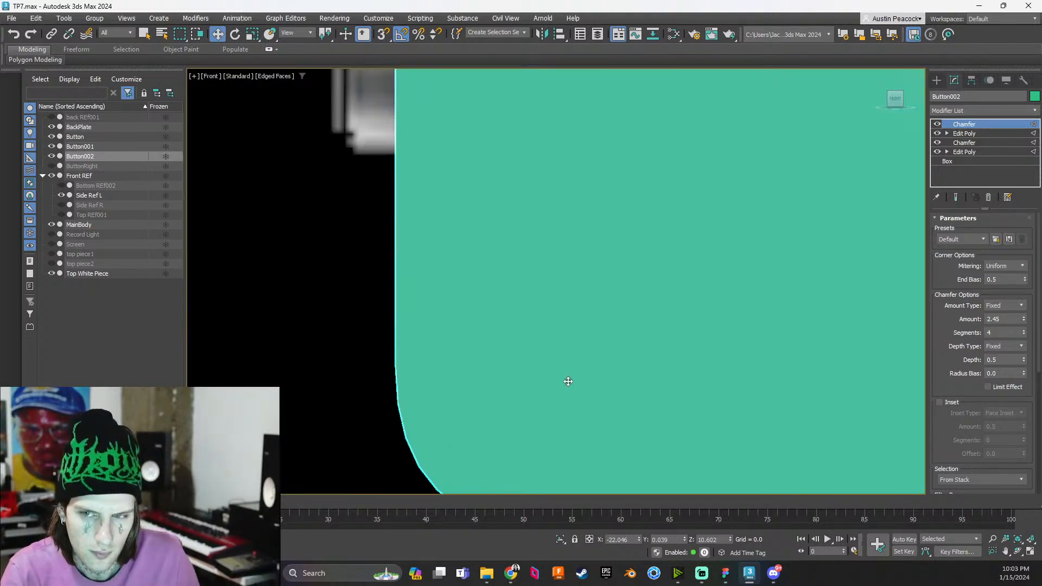
middle_click_drag(545, 394, 563, 351)
scroll(550, 357, "down", 3)
scroll(613, 312, "up", 2)
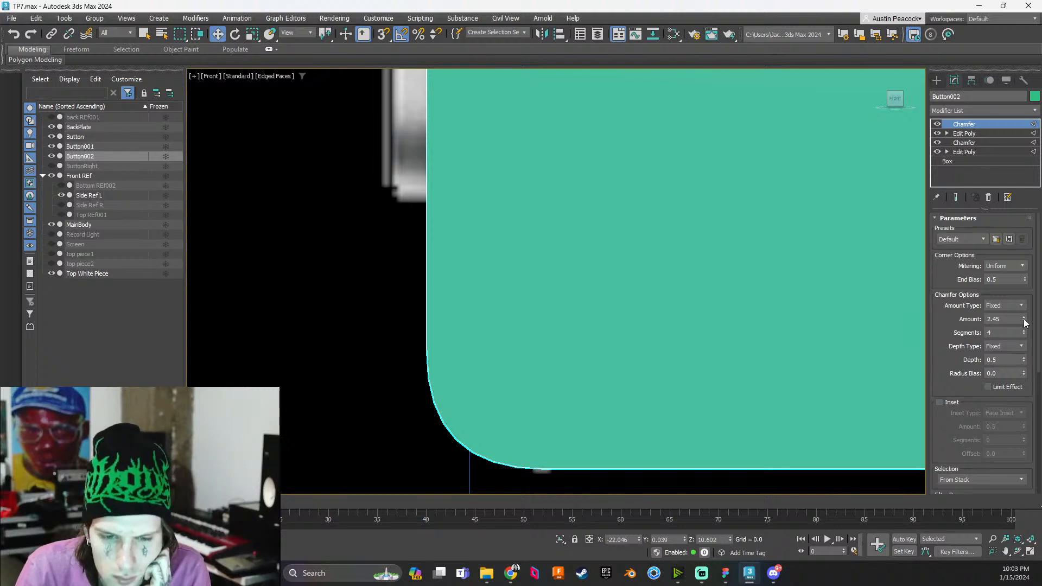
left_click_drag(1025, 322, 1026, 296)
scroll(462, 441, "up", 5)
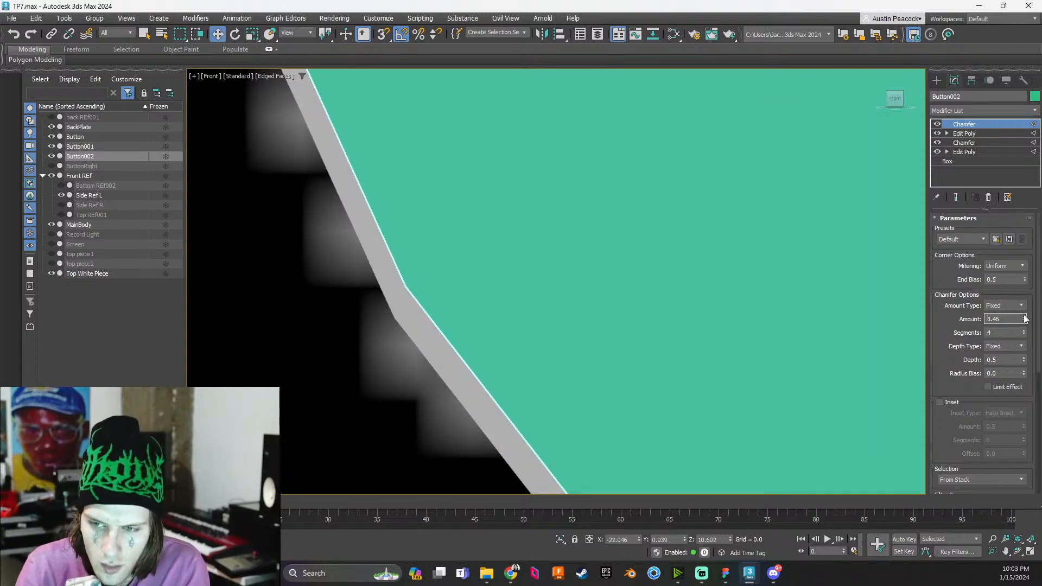
scroll(458, 310, "up", 5)
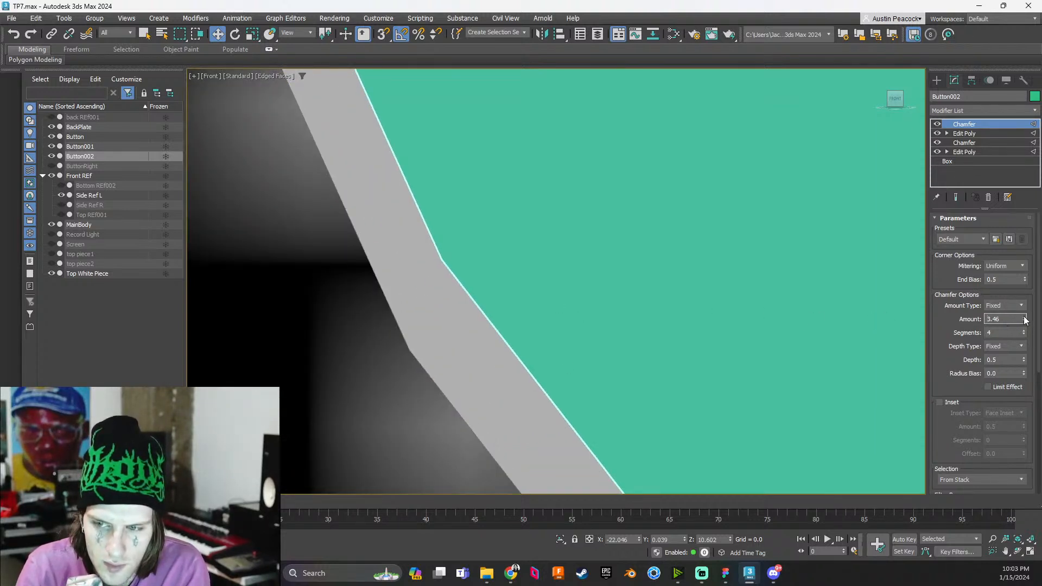
mouse_move(1026, 320)
left_mouse_down()
mouse_move(1023, 330)
mouse_move(1022, 320)
left_mouse_up()
scroll(448, 345, "up", 8)
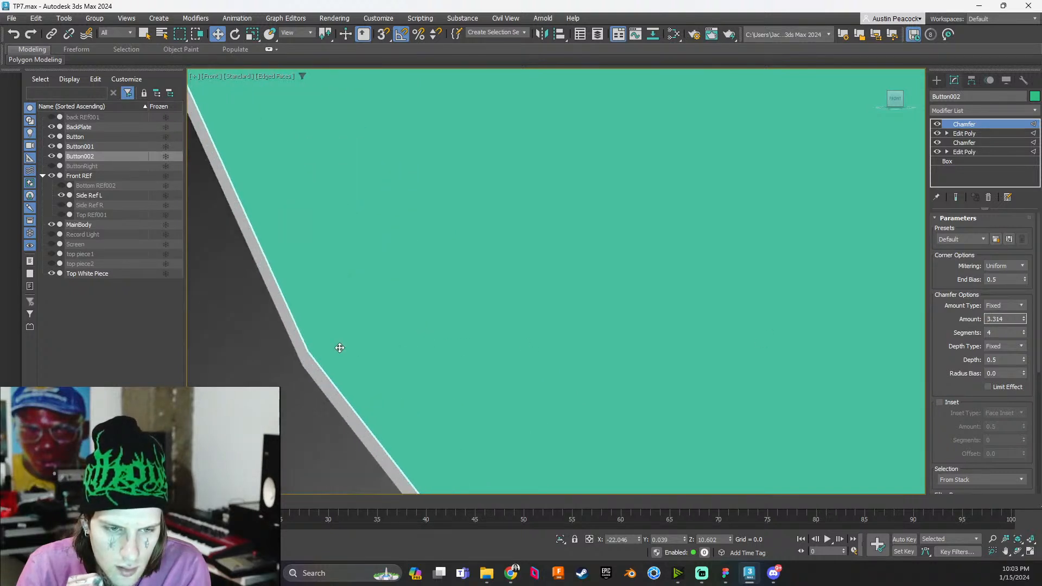
middle_click_drag(316, 351, 522, 335)
scroll(437, 333, "up", 4)
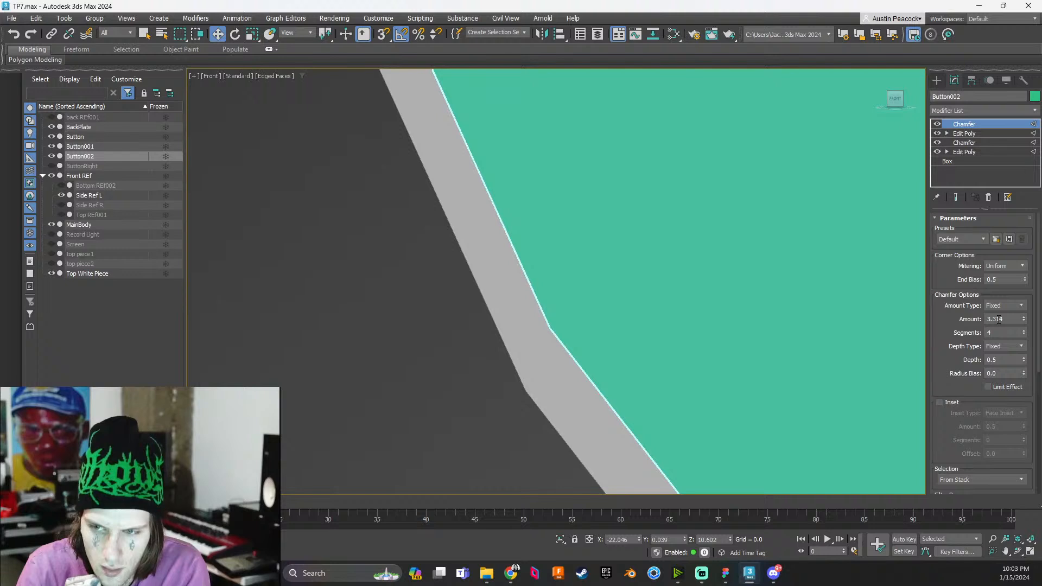
Try corner chamfer amounts of 3.32, 3.114 and 2.812 on Button002, and undo these changes
left_click_drag(996, 320, 1009, 318)
type("2")
key("Return")
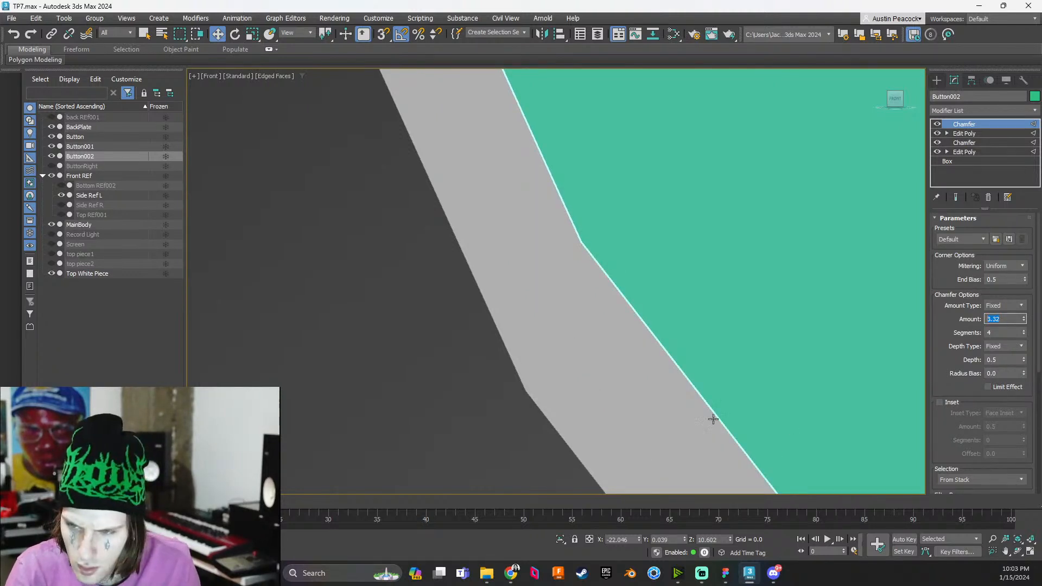
key("ctrl+z")
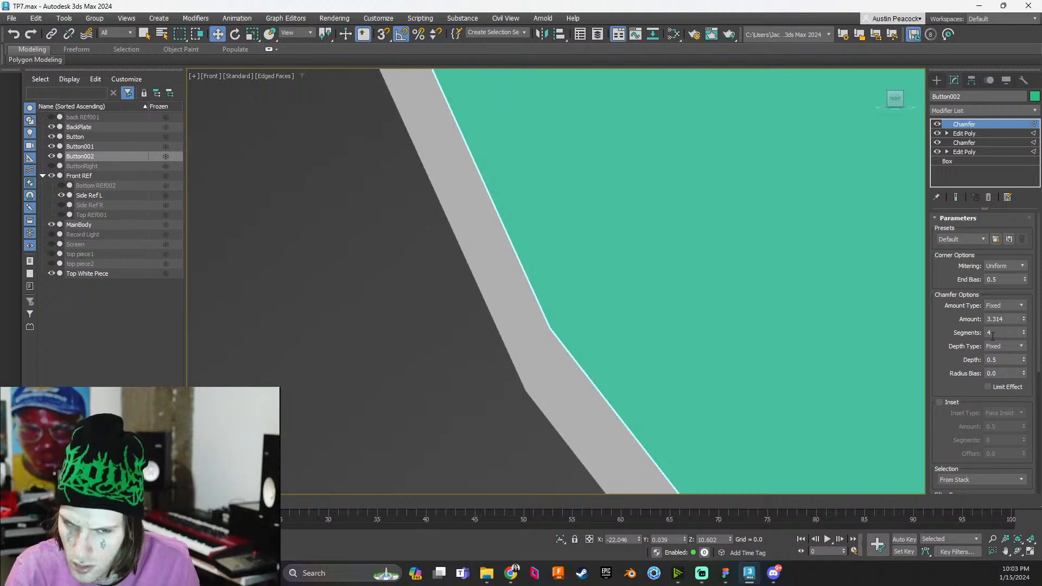
left_click(1023, 322)
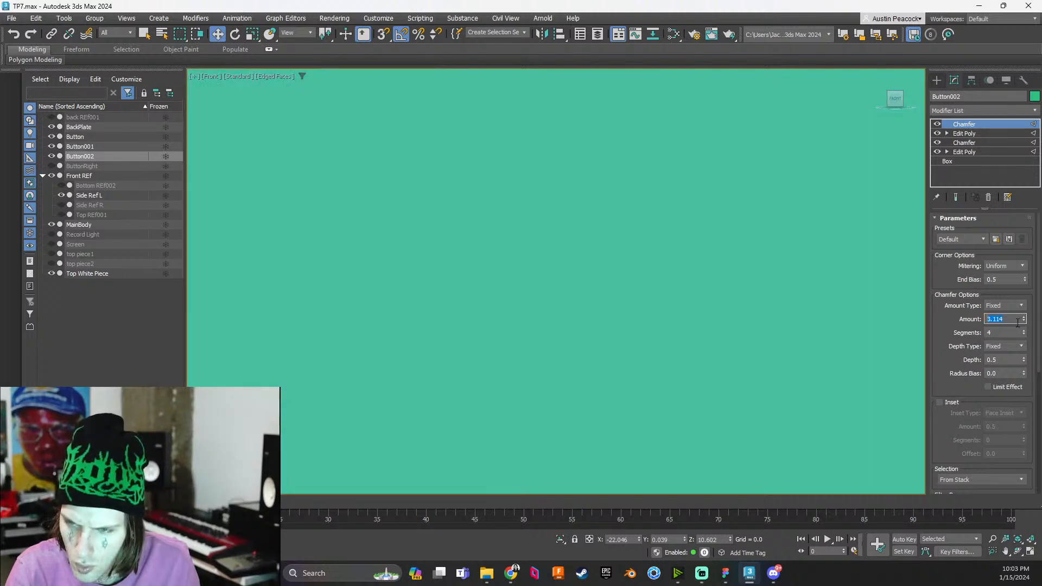
mouse_move(1022, 324)
left_mouse_down()
mouse_move(1024, 315)
mouse_move(1020, 323)
left_mouse_up()
key("ctrl+z")
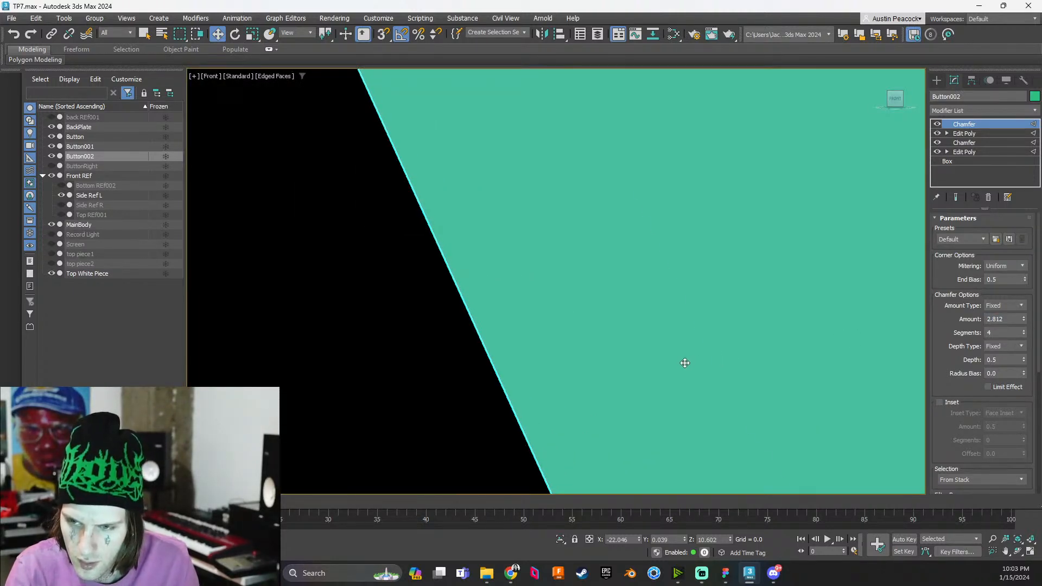
key("ctrl+z")
key("ctrl+z")
key("ctrl+z")
key("ctrl+z")
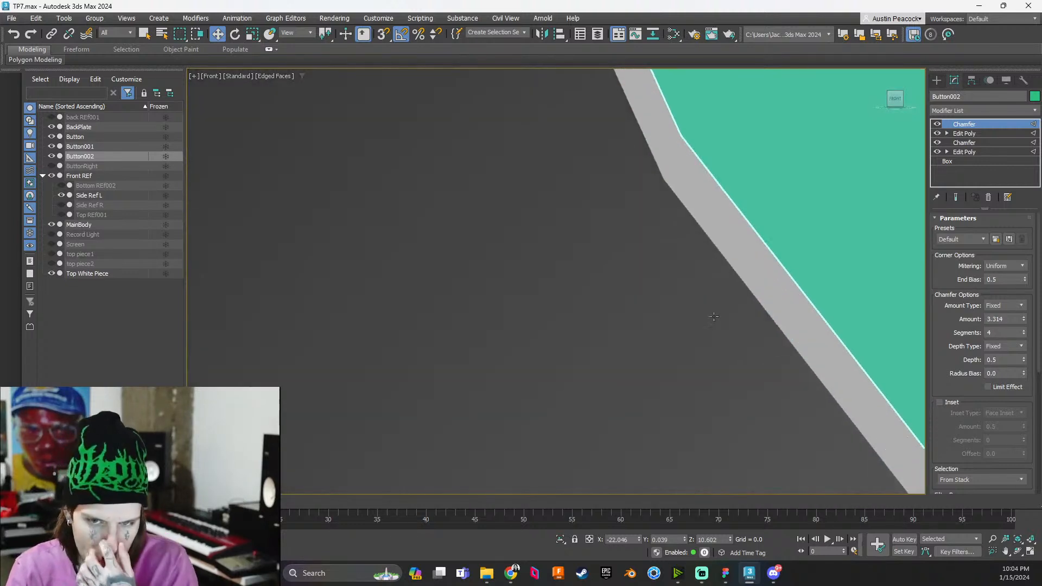
Fine-tune Button002's corner chamfer amount to 3.309 so its outline meets MainBody's rounded corner
middle_click_drag(714, 317, 651, 330)
left_click(1005, 318)
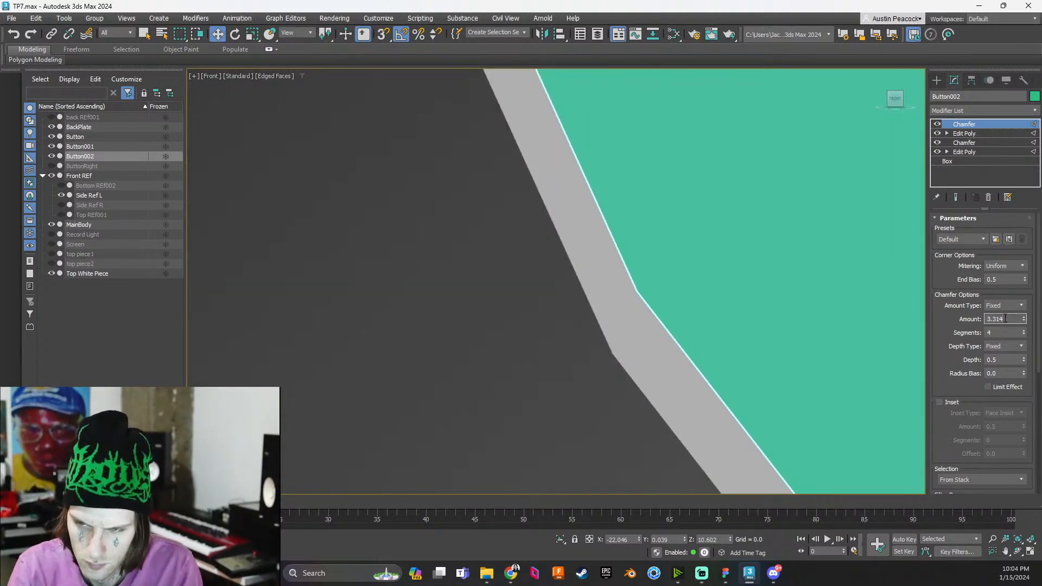
key("BackSpace")
key("Return")
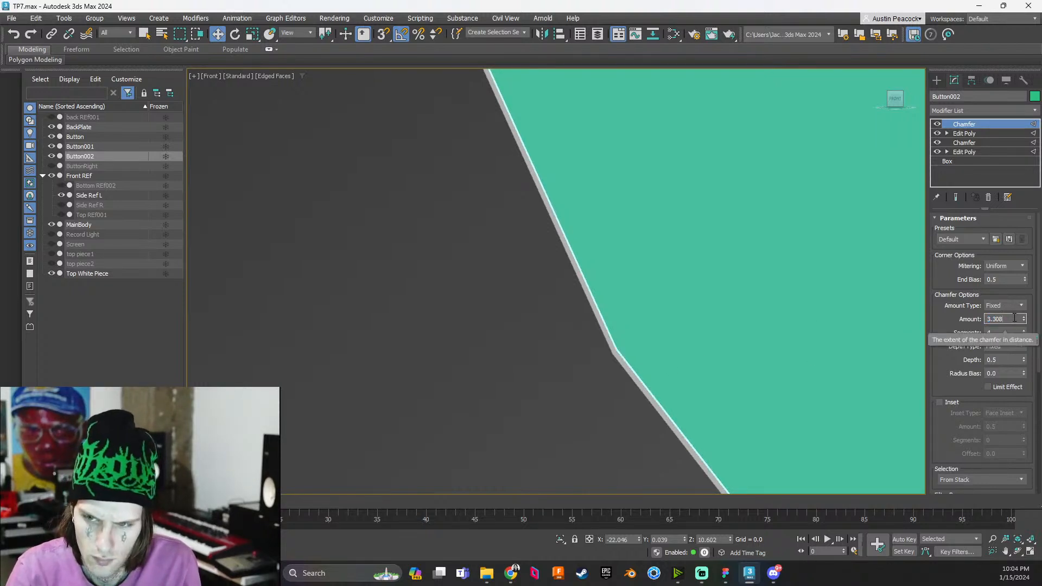
key("Return")
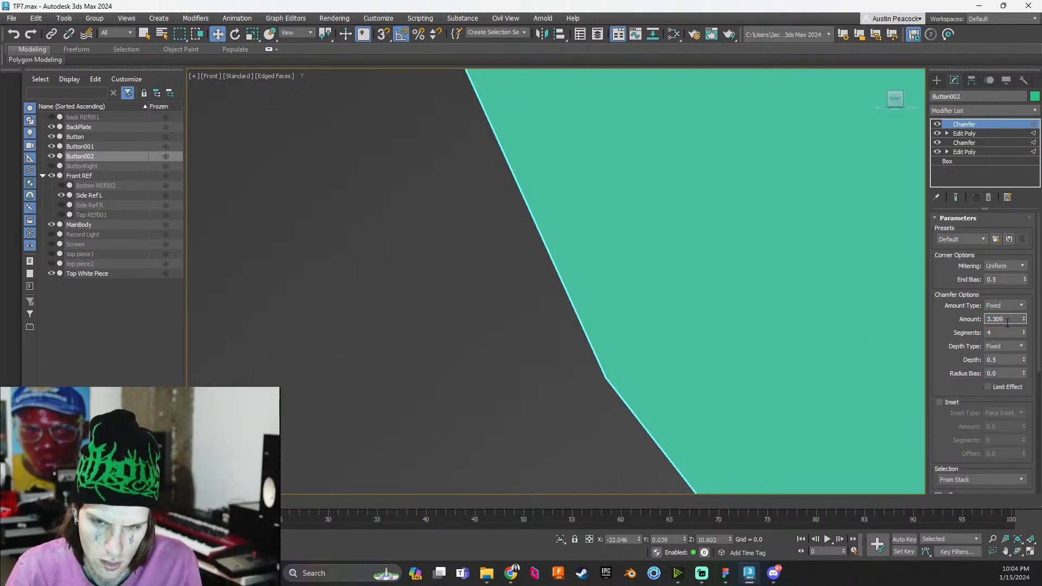
key("Return")
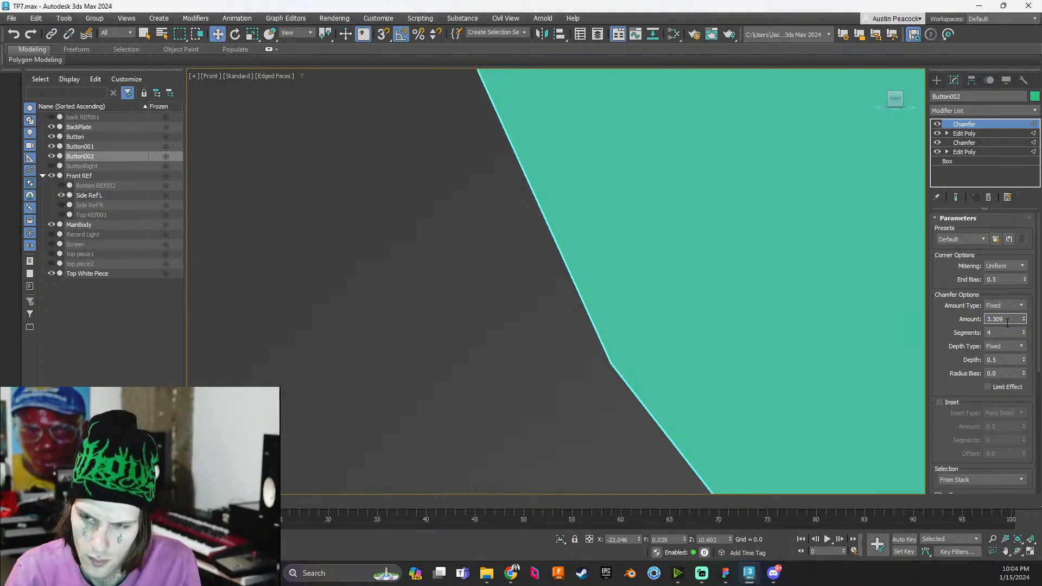
key("Return")
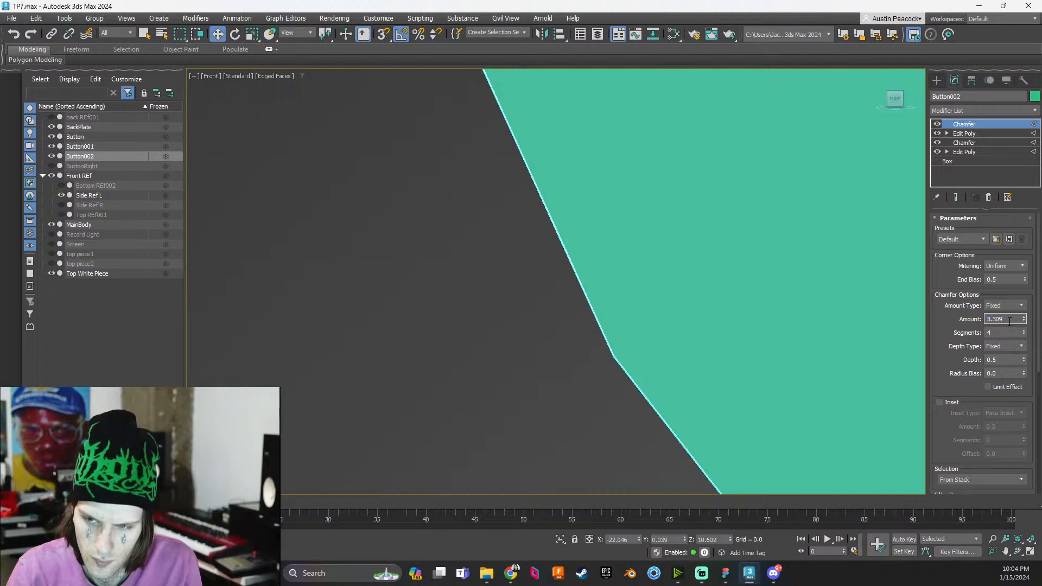
Try a corner chamfer amount of 3.31 on Button002, and undo it
key("BackSpace")
type("1")
key("Return")
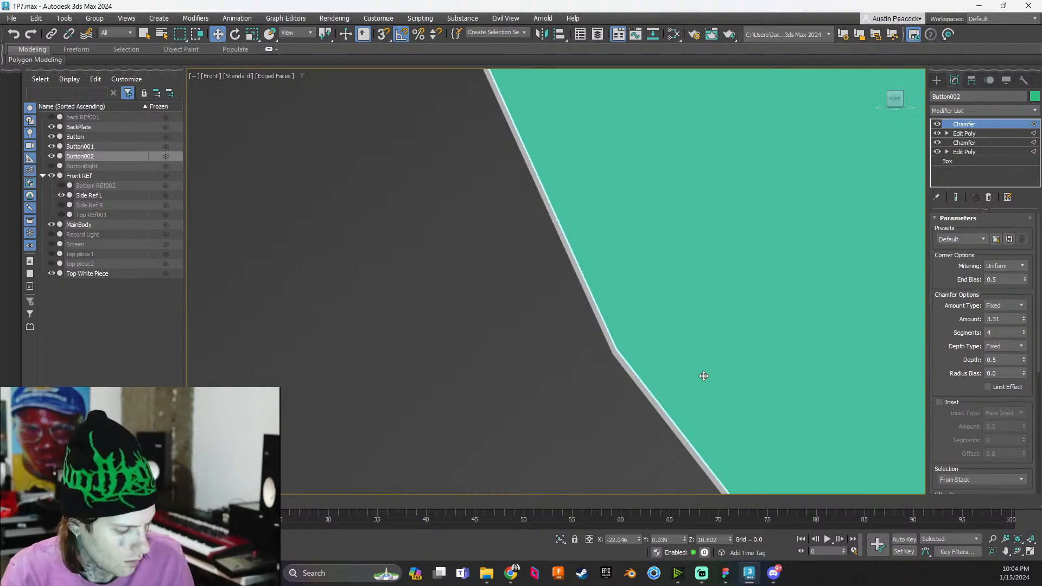
key("ctrl+z")
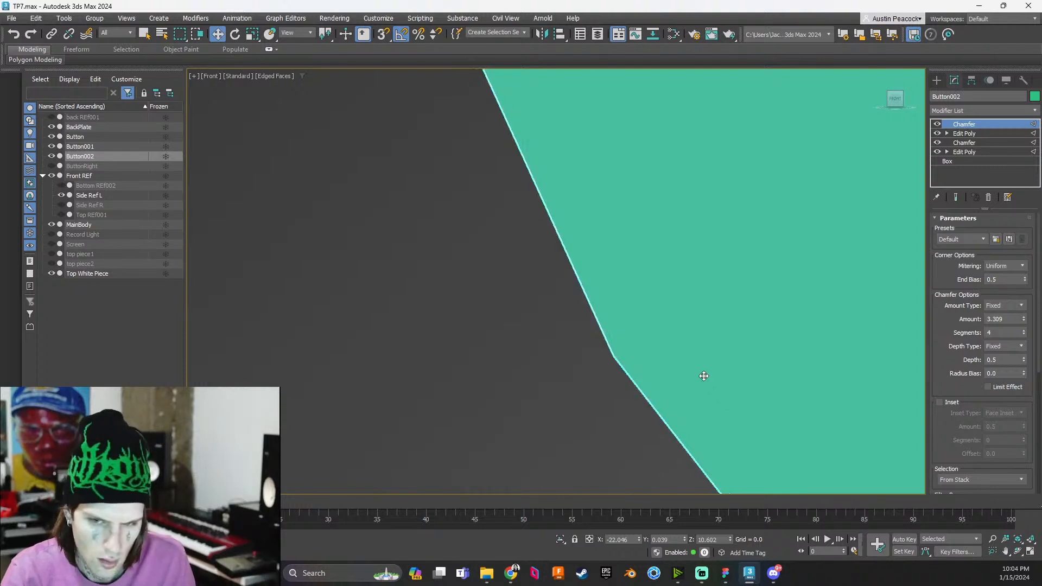
Compare Button002's rounded corner with MainBody's corner by hiding and showing Button002, and check the whole row of keys
left_click(51, 158)
left_click(51, 158)
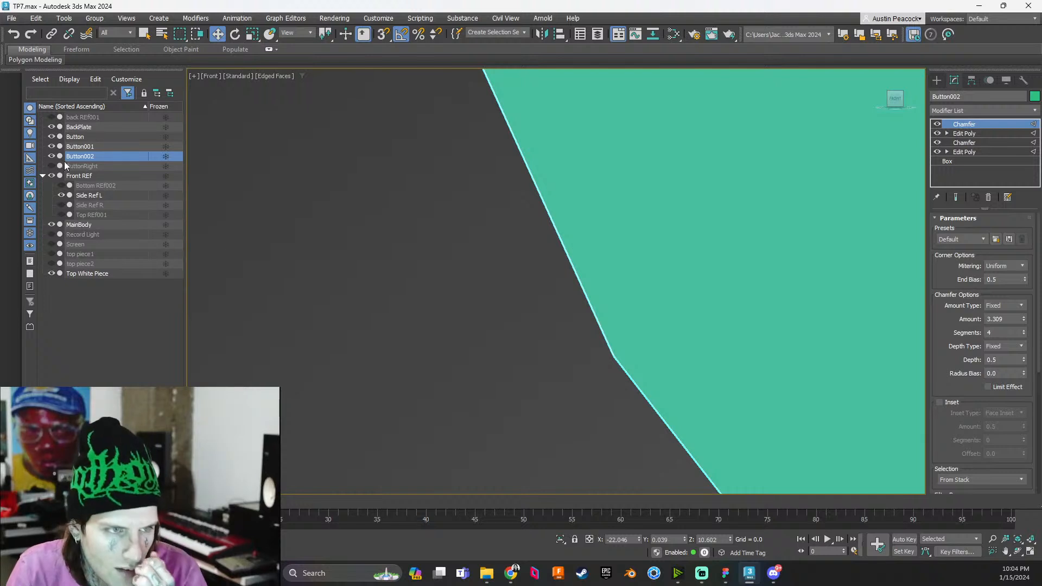
left_click(50, 157)
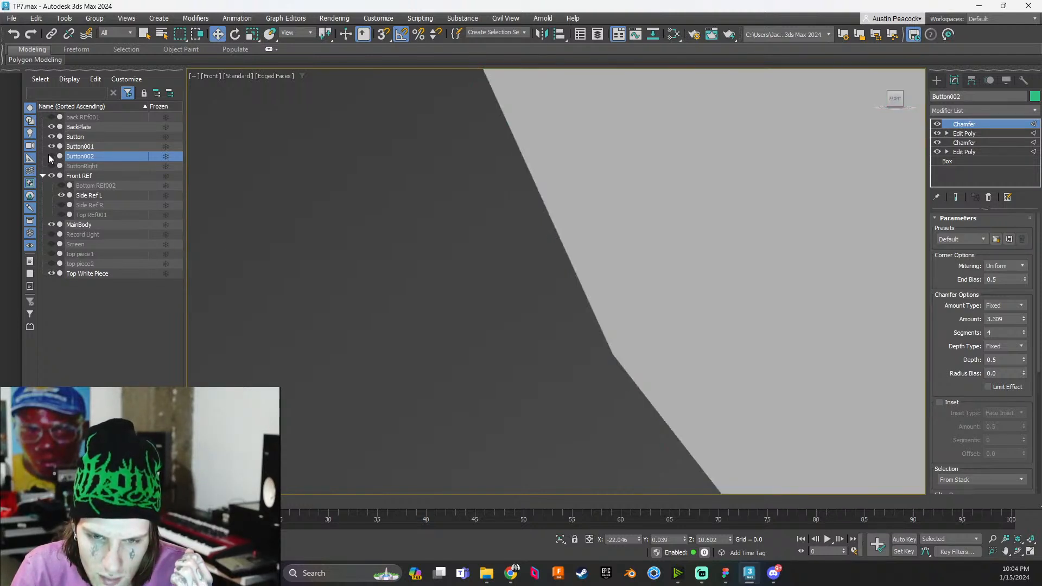
left_click(51, 157)
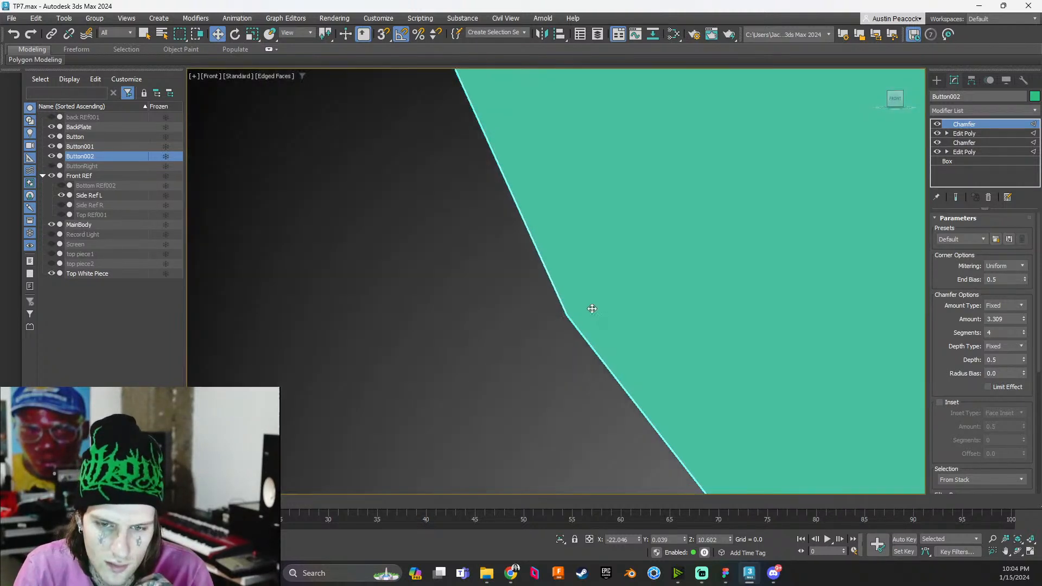
scroll(592, 316, "down", 6)
scroll(635, 339, "up", 4)
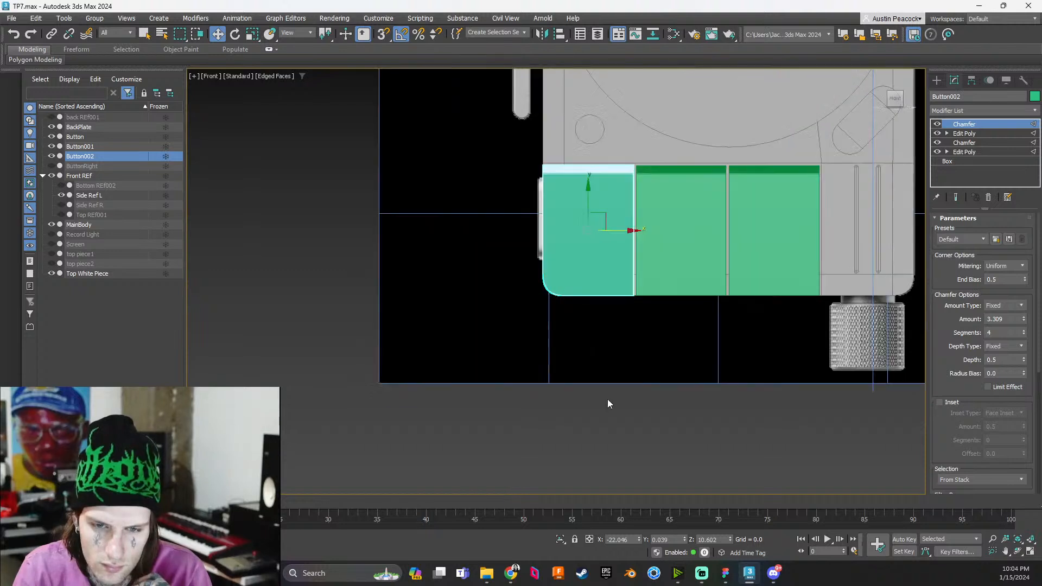
Hide the Front REf and Side Ref L reference objects so only the device model is displayed
left_click(656, 339)
scroll(653, 341, "down", 2)
middle_click_drag(653, 341, 588, 414)
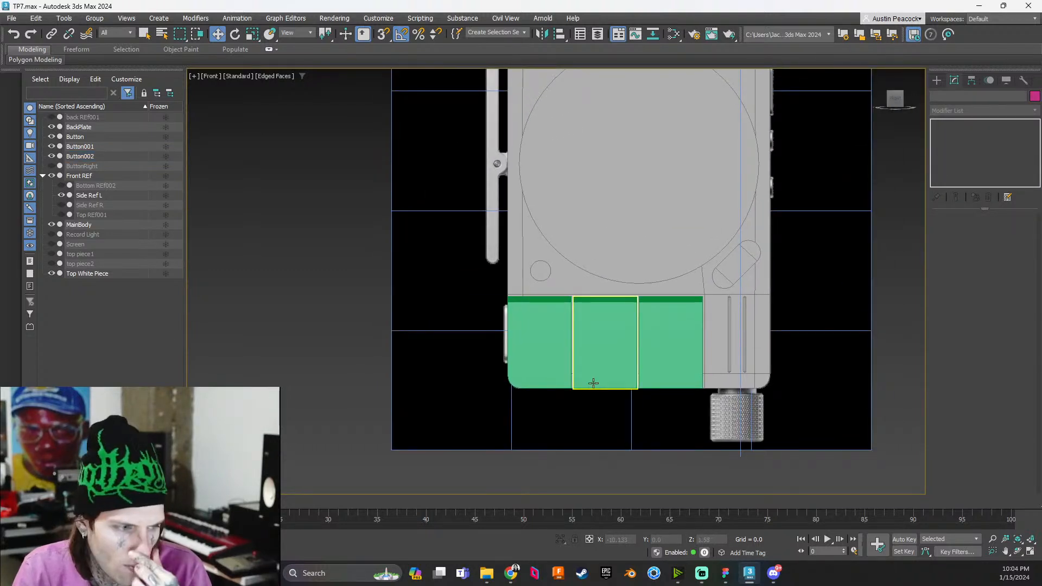
left_click_drag(0, 325, 0, 326)
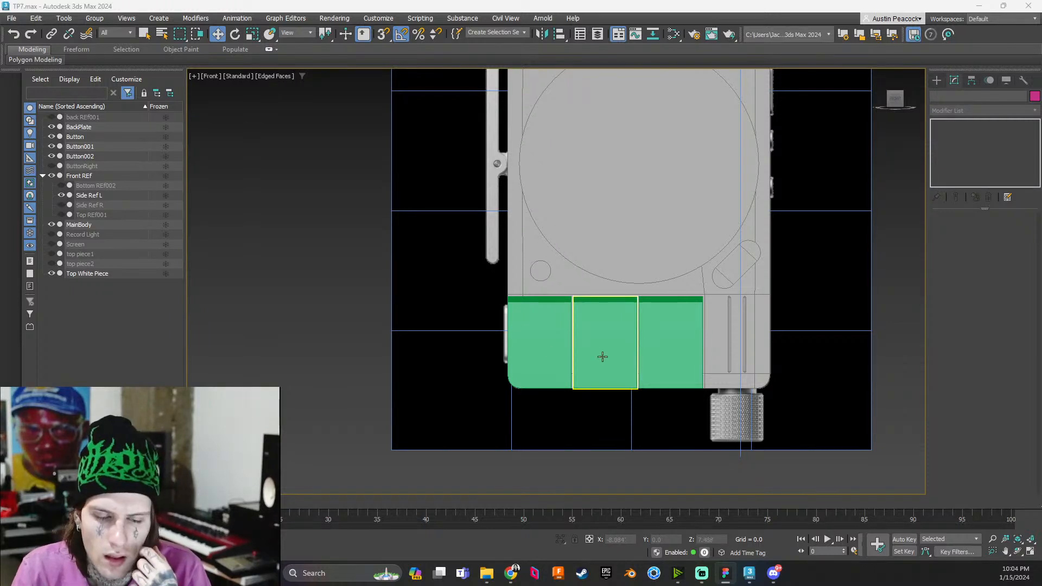
scroll(602, 358, "down", 3)
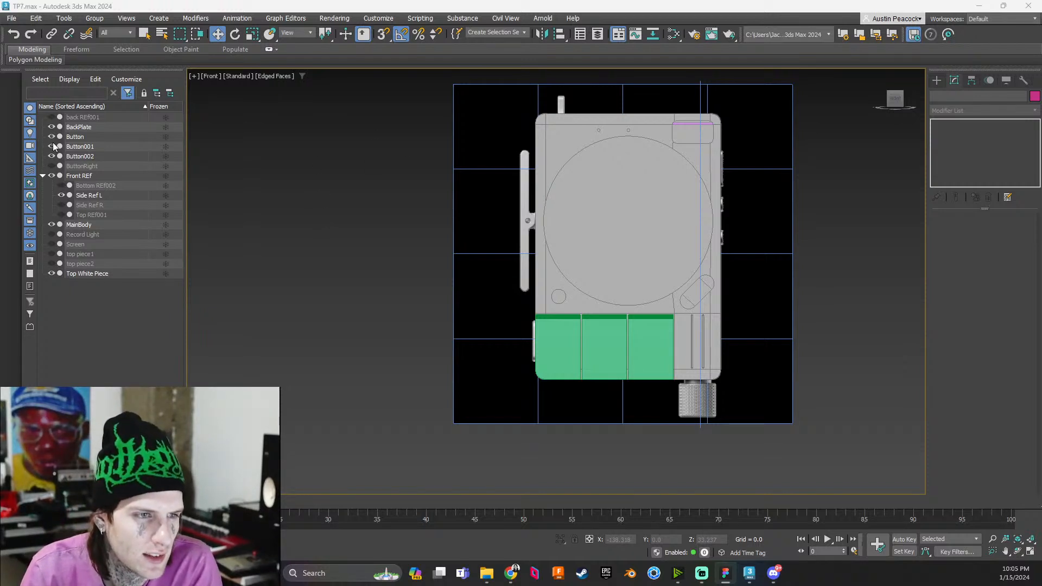
left_click(51, 175)
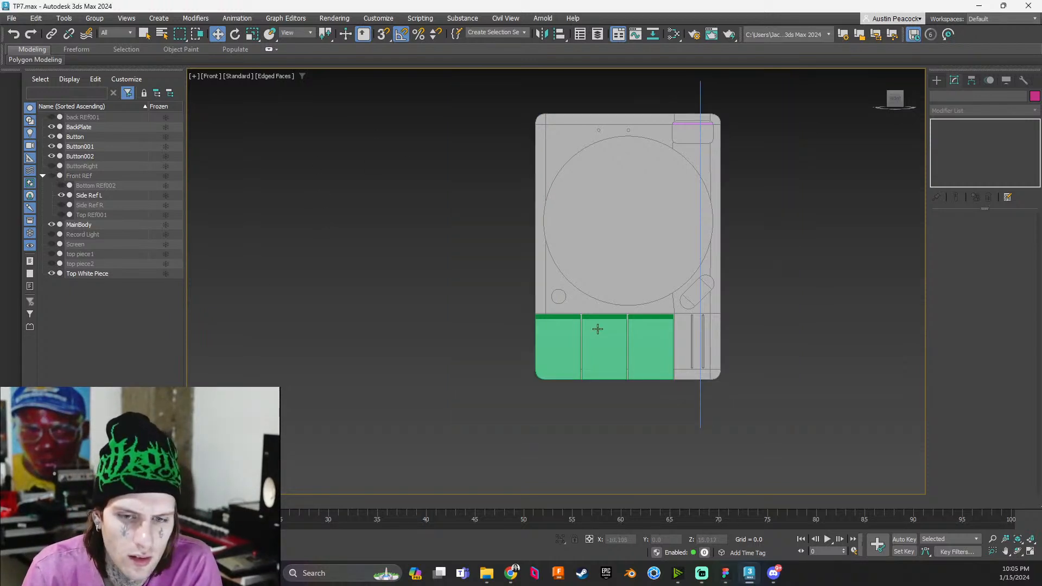
scroll(622, 374, "down", 2)
middle_click_drag(607, 342, 632, 345, "alt")
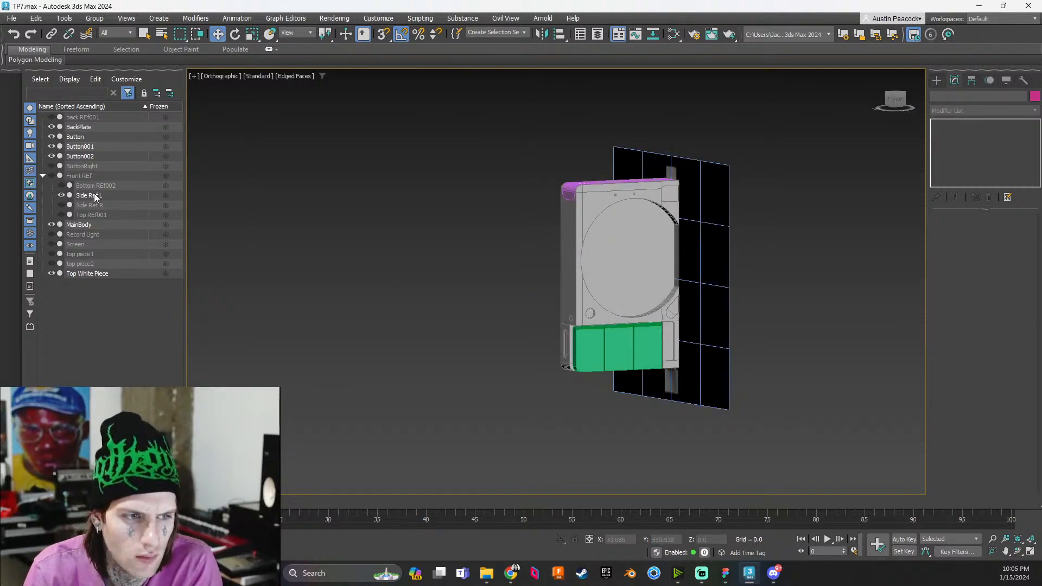
left_click(61, 195)
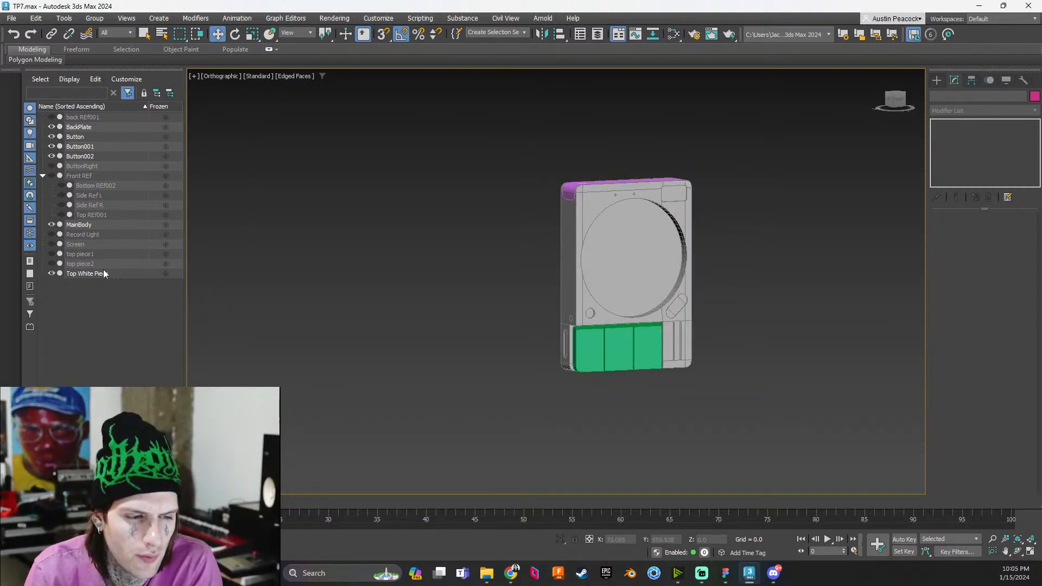
Select the BackPlate from behind and bring up the Slate Material Editor beside the model
middle_click_drag(658, 311, 603, 314, "alt")
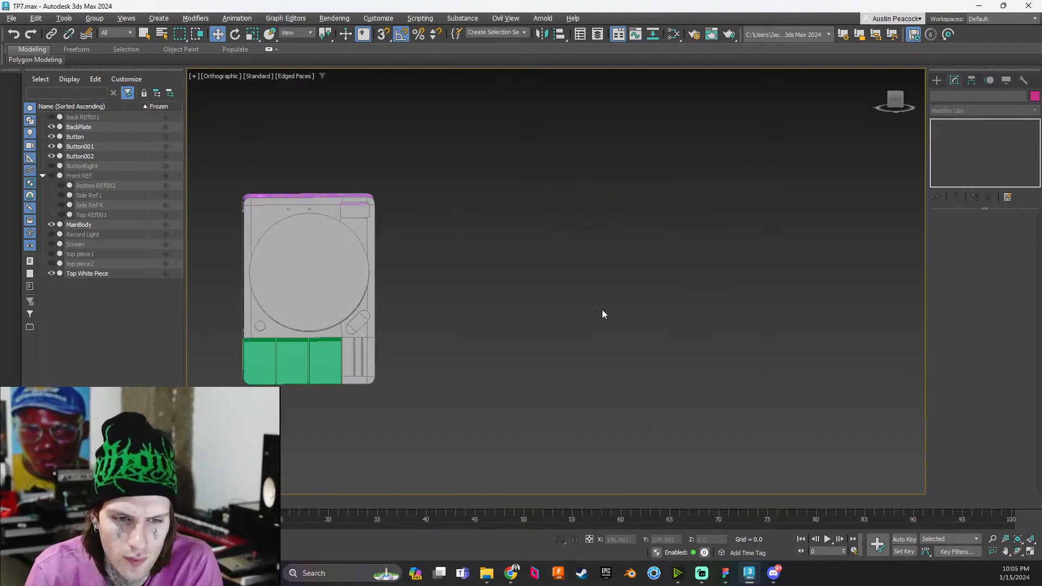
left_click(339, 375)
middle_click_drag(339, 374, 209, 349, "alt")
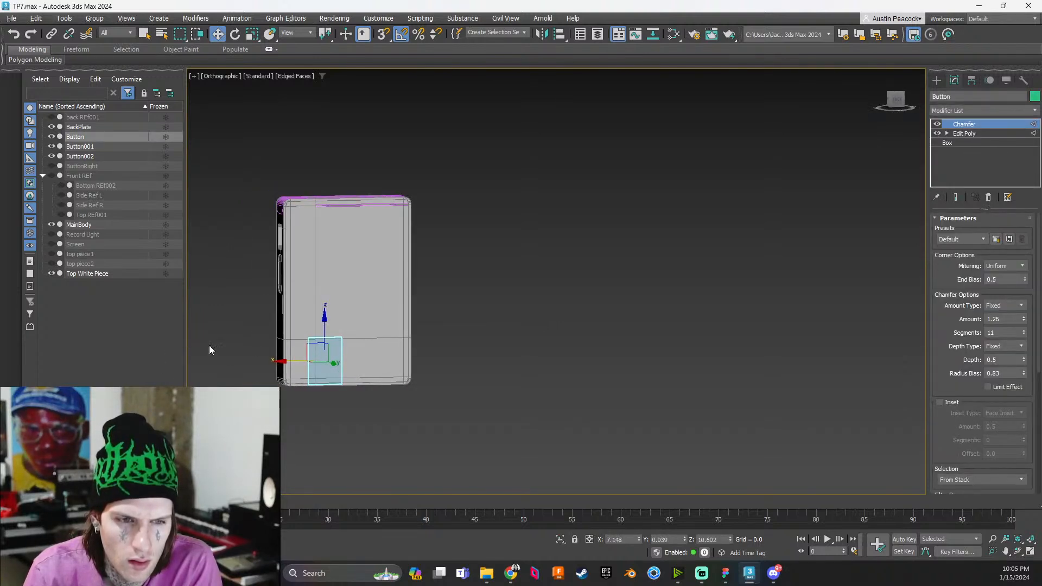
left_click(297, 280)
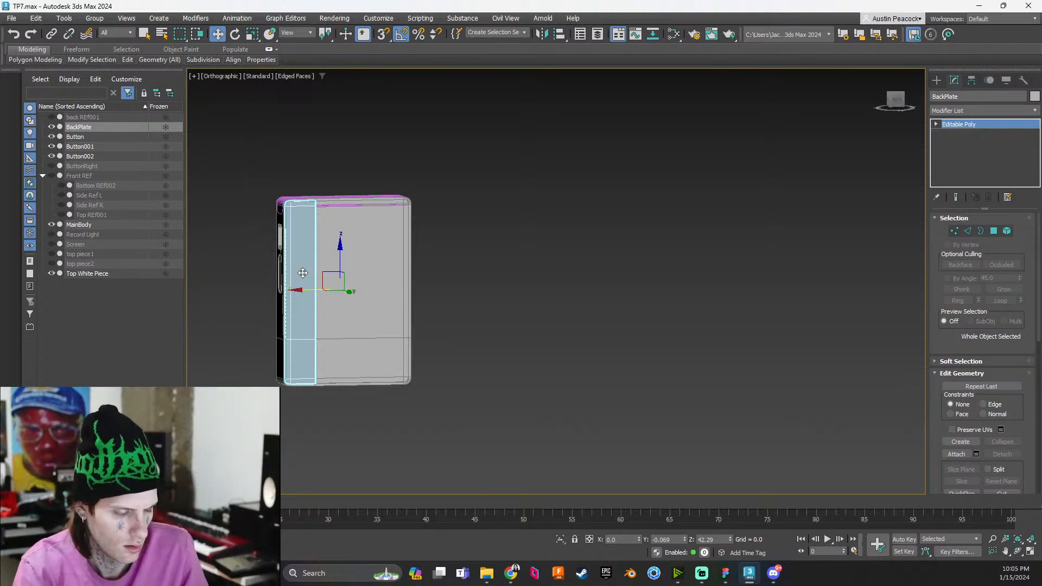
left_click(673, 33)
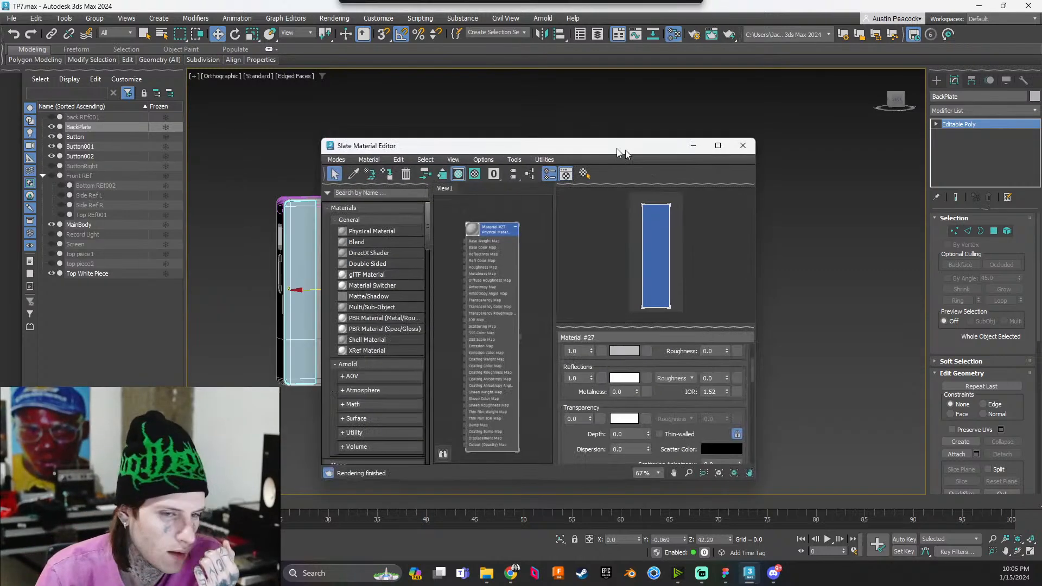
left_click_drag(623, 154, 810, 156)
right_click(671, 234)
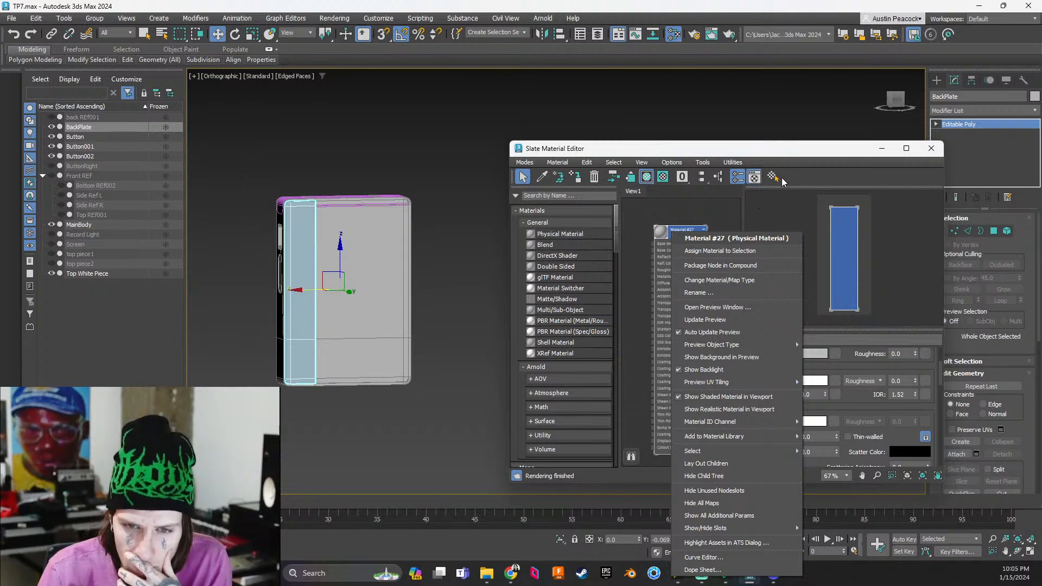
left_click(586, 163)
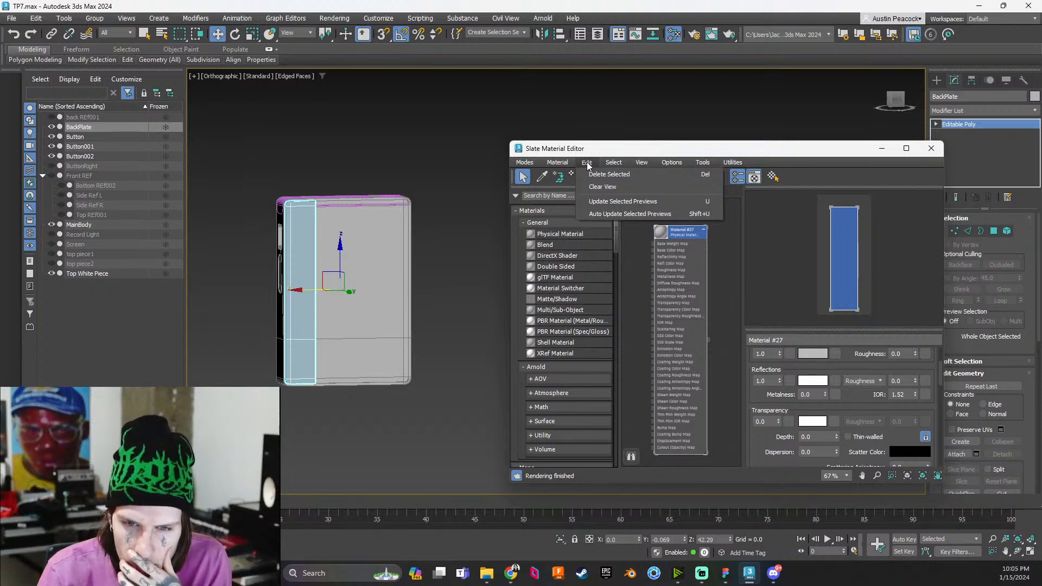
mouse_move(559, 164)
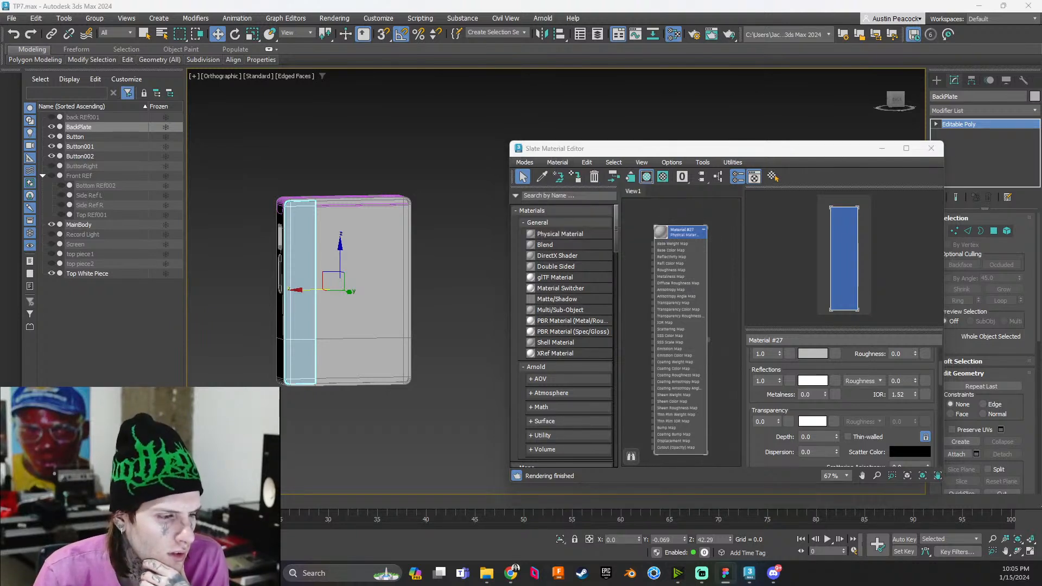
left_click_drag(756, 153, 729, 162)
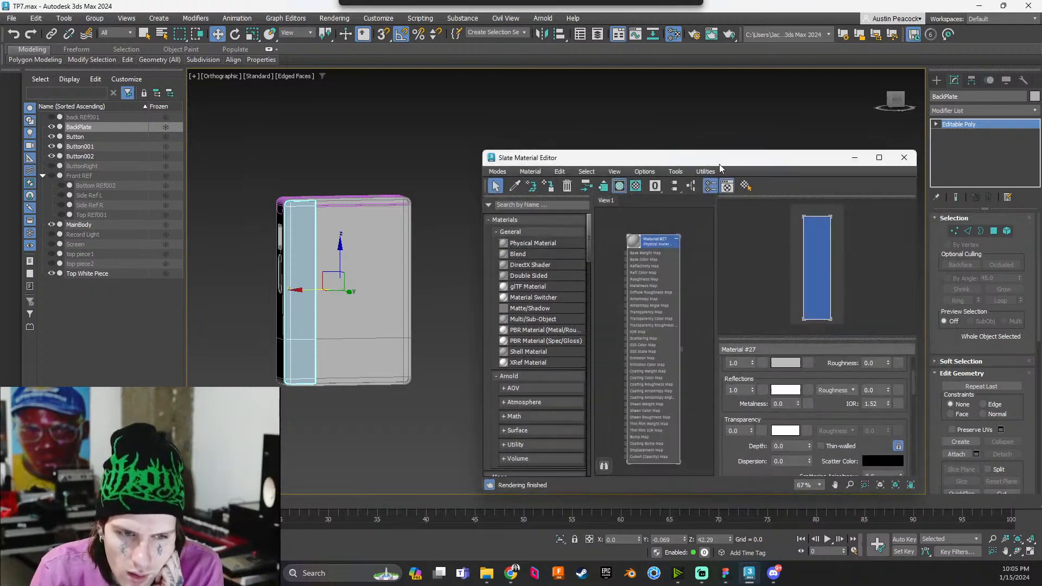
left_click(398, 163)
left_click(299, 239)
right_click(297, 236)
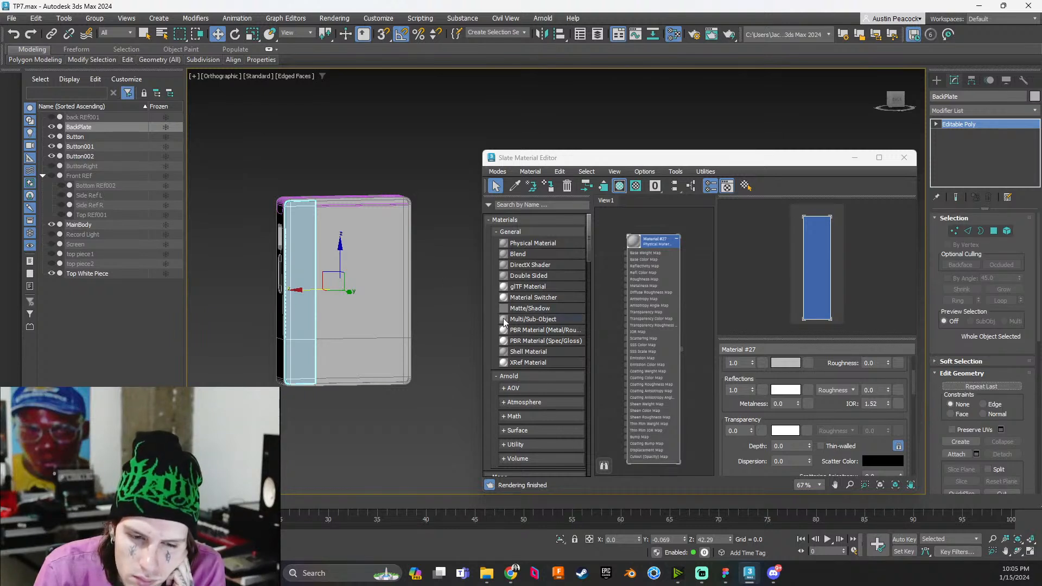
right_click(608, 251)
mouse_move(644, 259)
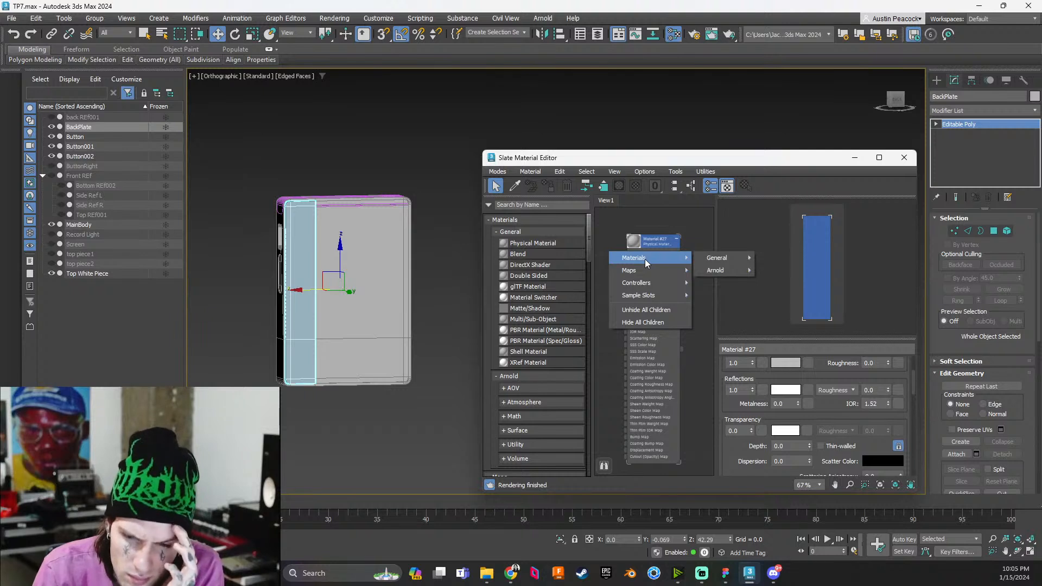
left_click(601, 216)
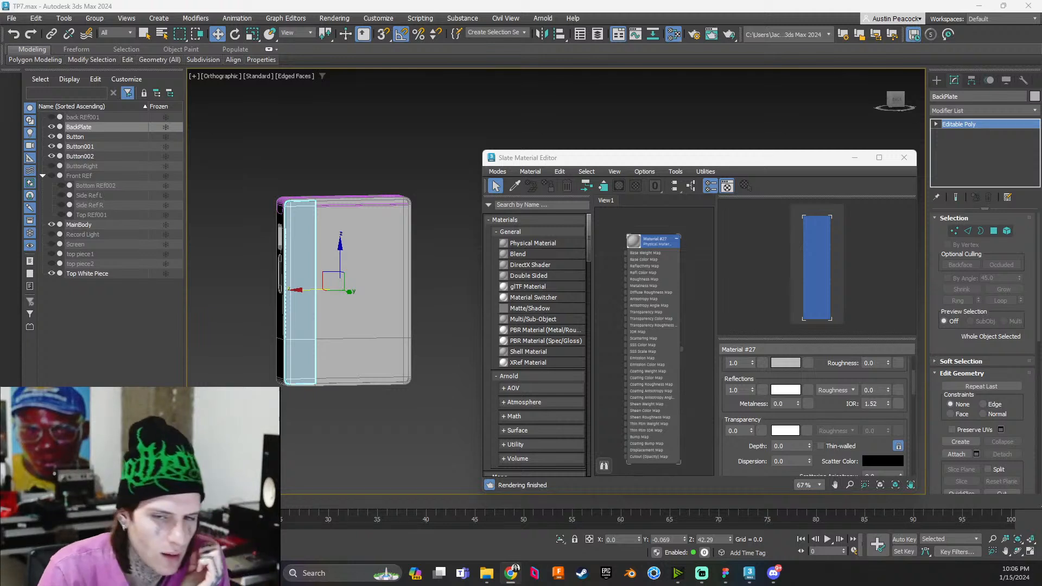
Try assigning a duplicate of Material #27 to the BackPlate, remove the duplicate node and close the material editor
scroll(661, 265, "down", 2)
middle_click_drag(675, 267, 711, 312)
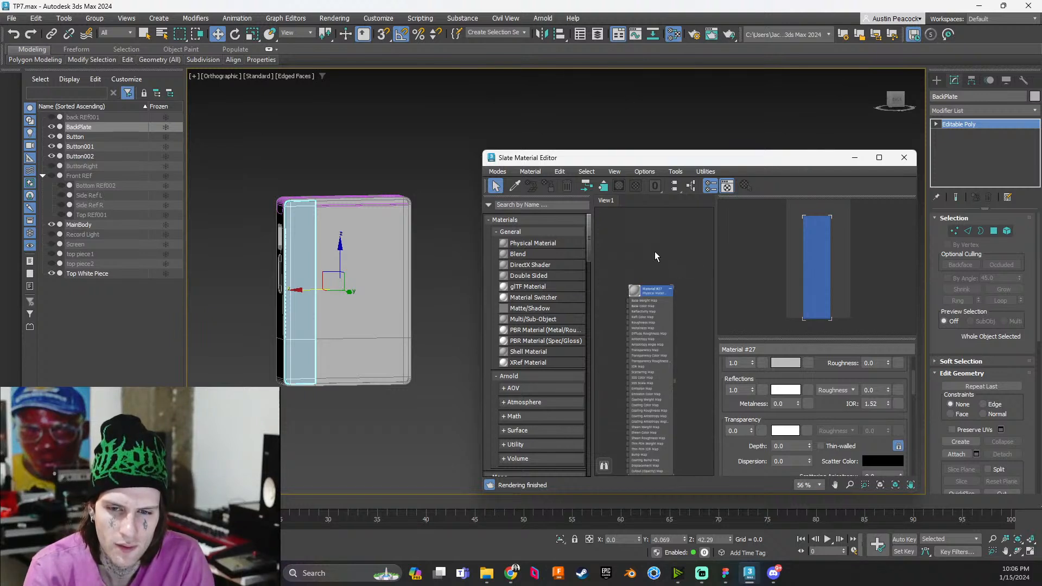
left_click(655, 289)
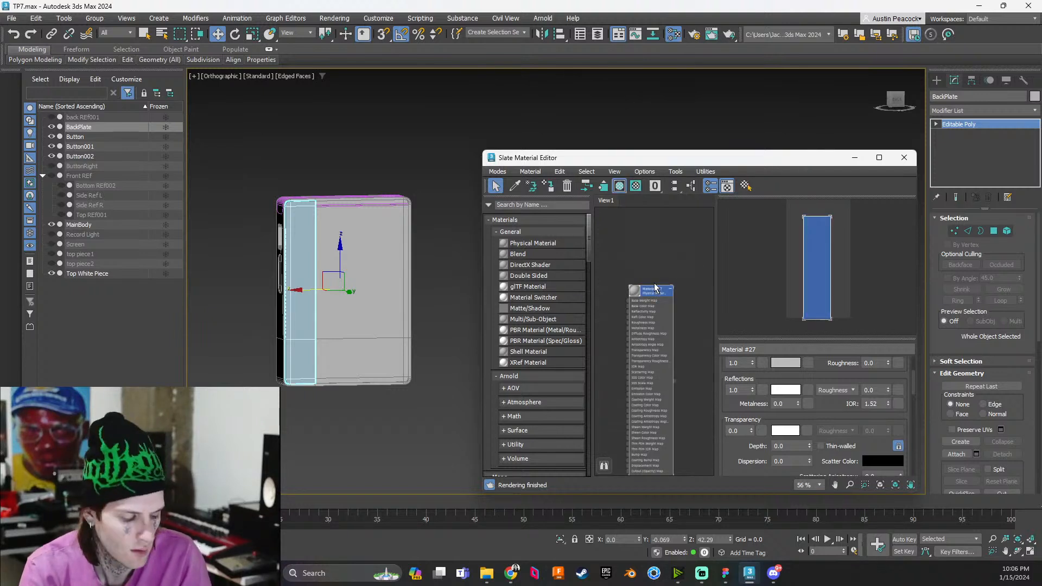
left_click_drag(655, 288, 700, 240, "shift")
right_click(698, 239)
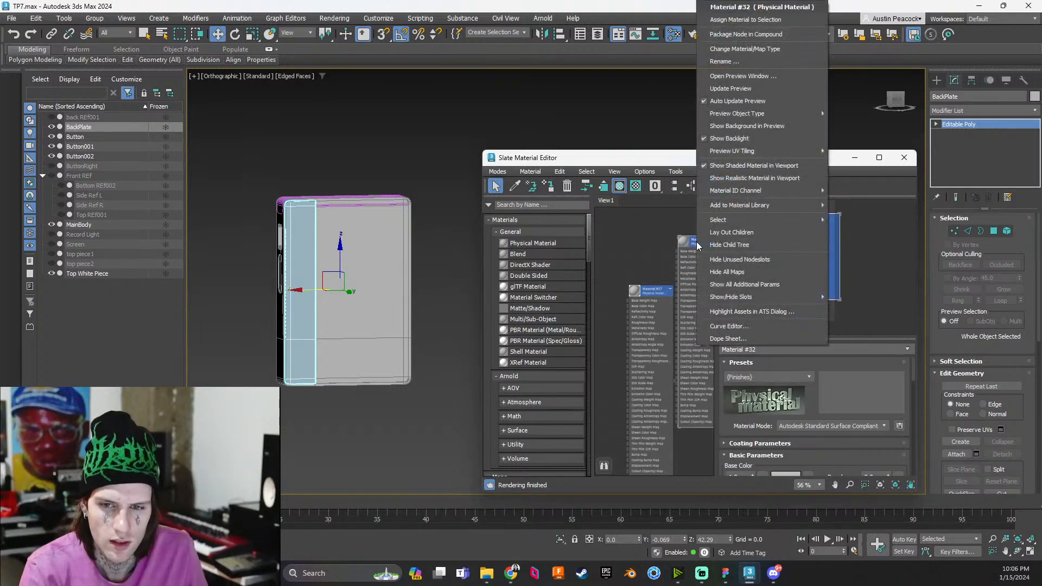
left_click(748, 21)
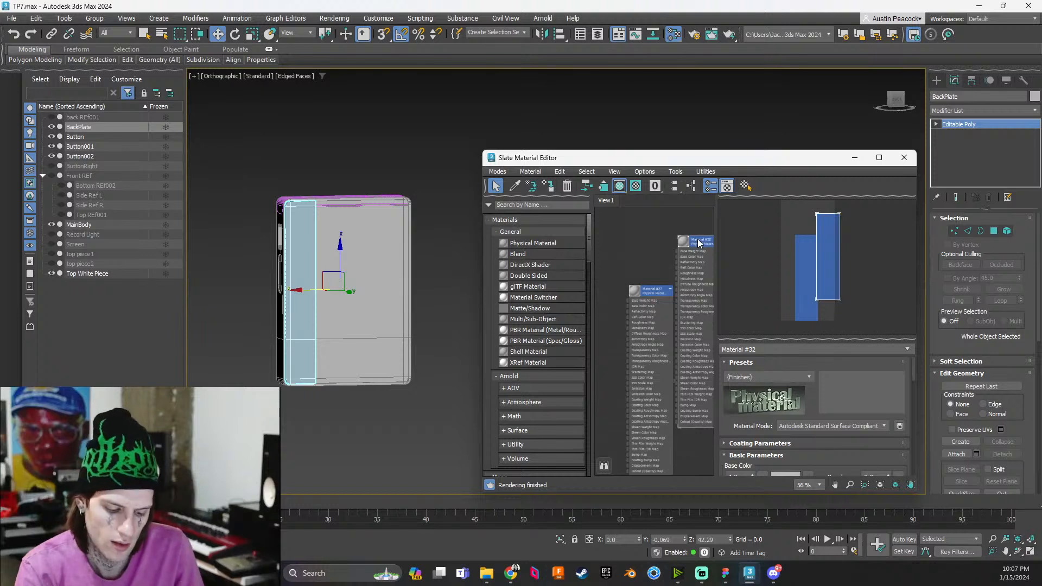
key("Delete")
left_click(903, 158)
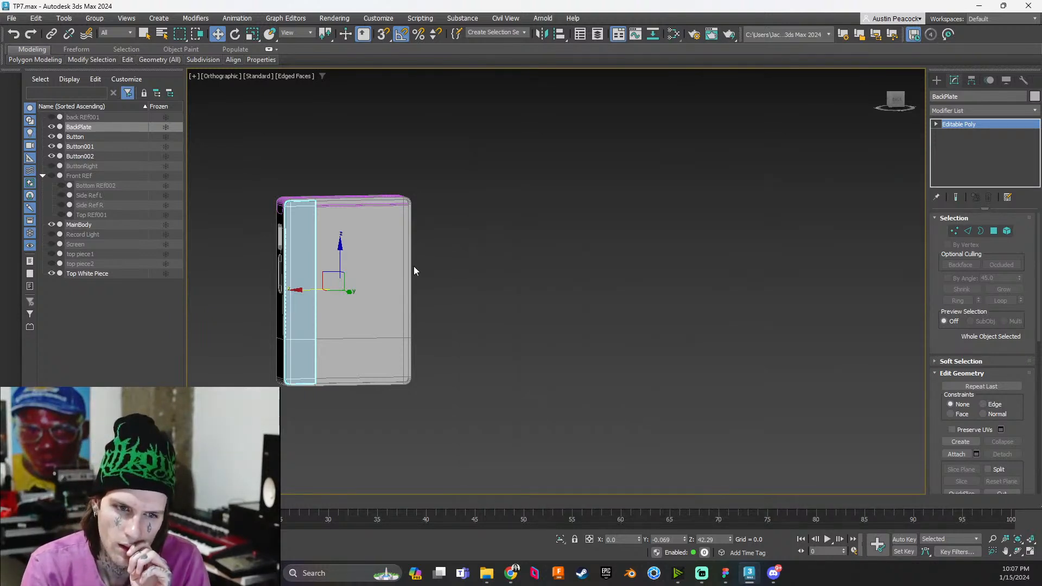
Try giving the BackPlate a pink object color, and undo back to the selected BackPlate
left_click(414, 267)
left_click(335, 270)
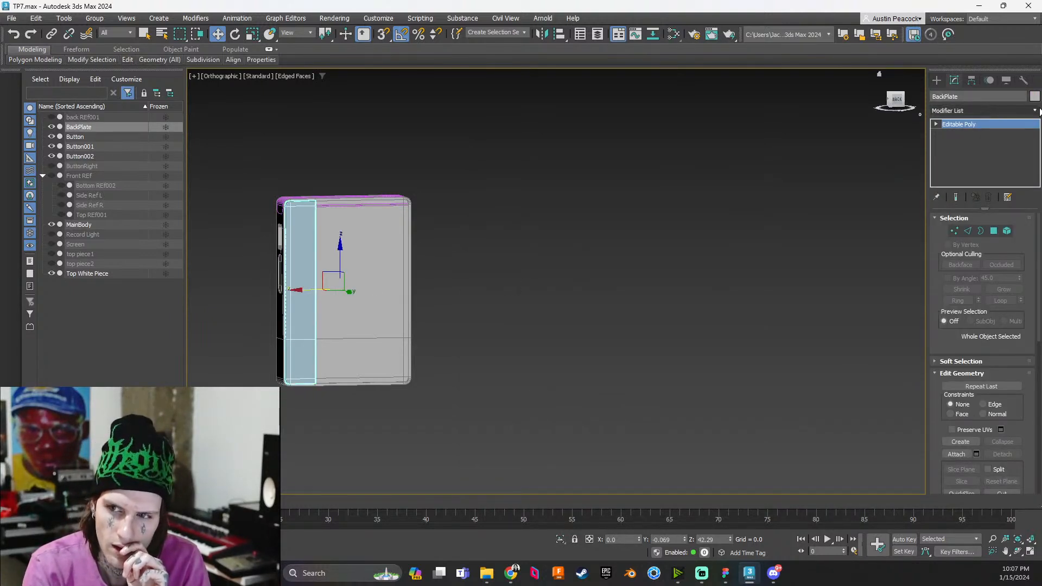
left_click(1034, 97)
left_click(601, 263)
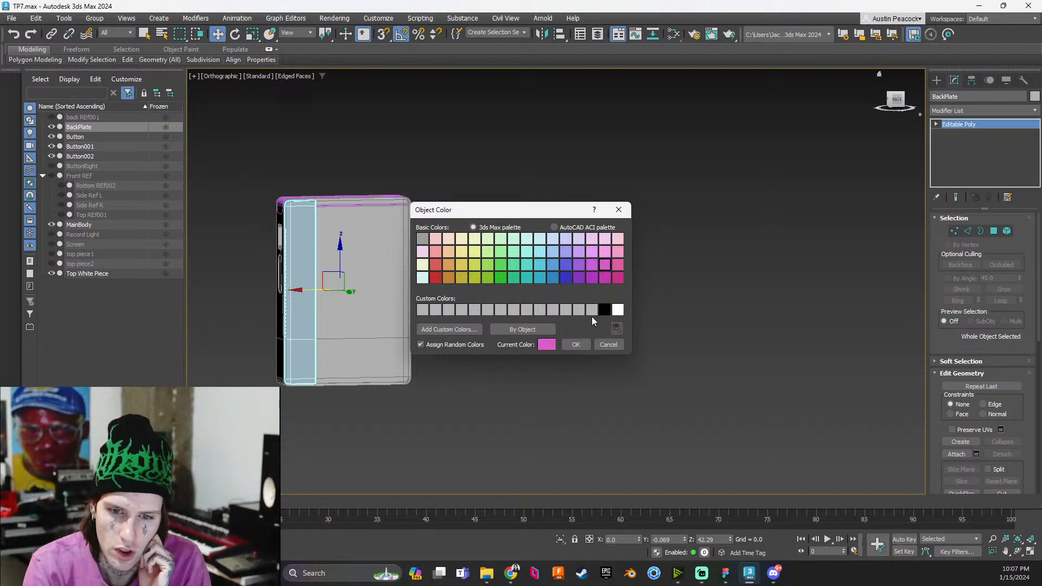
left_click(581, 344)
left_click(591, 312)
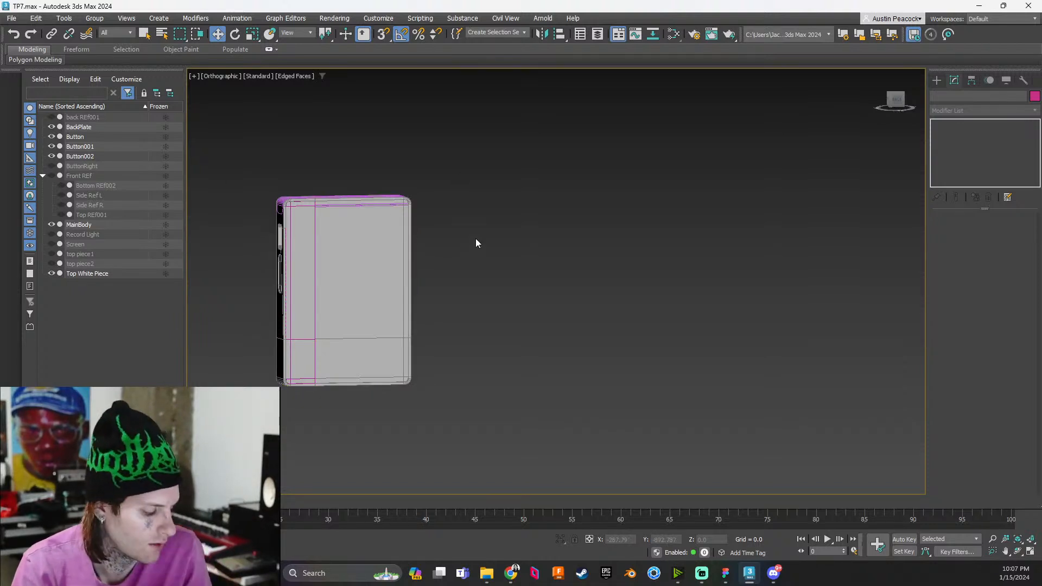
key("ctrl+z")
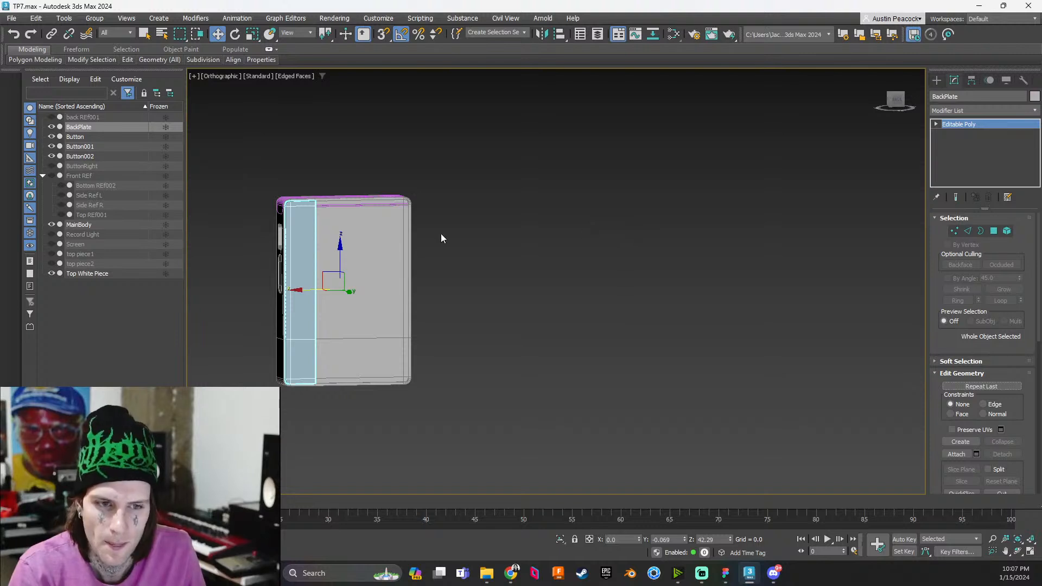
Duplicate the Material #27 node in the Slate Material Editor and assign the copy to the selected BackPlate
key("m")
middle_click_drag(642, 257, 616, 256)
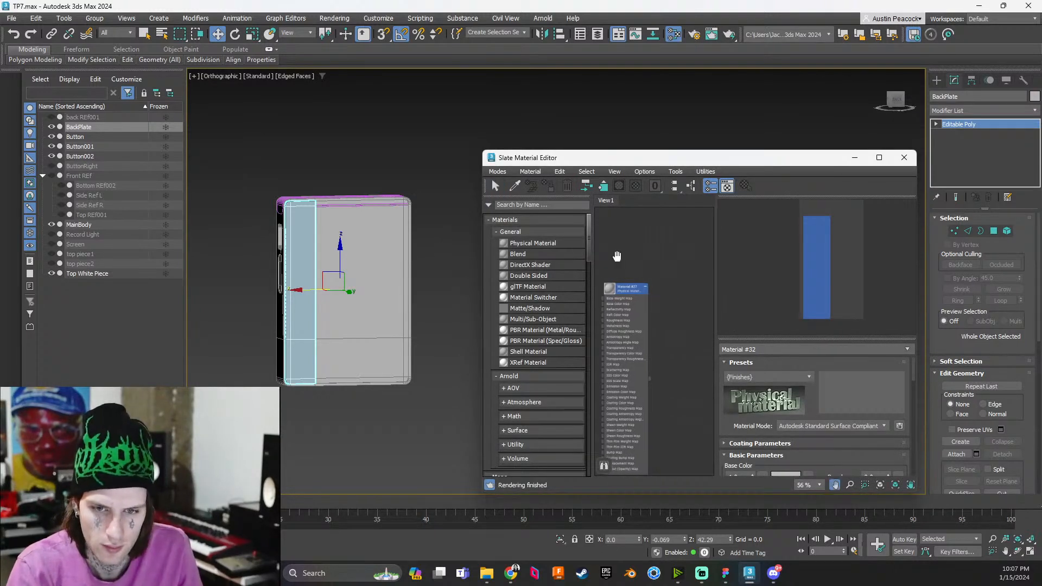
double_click(631, 291)
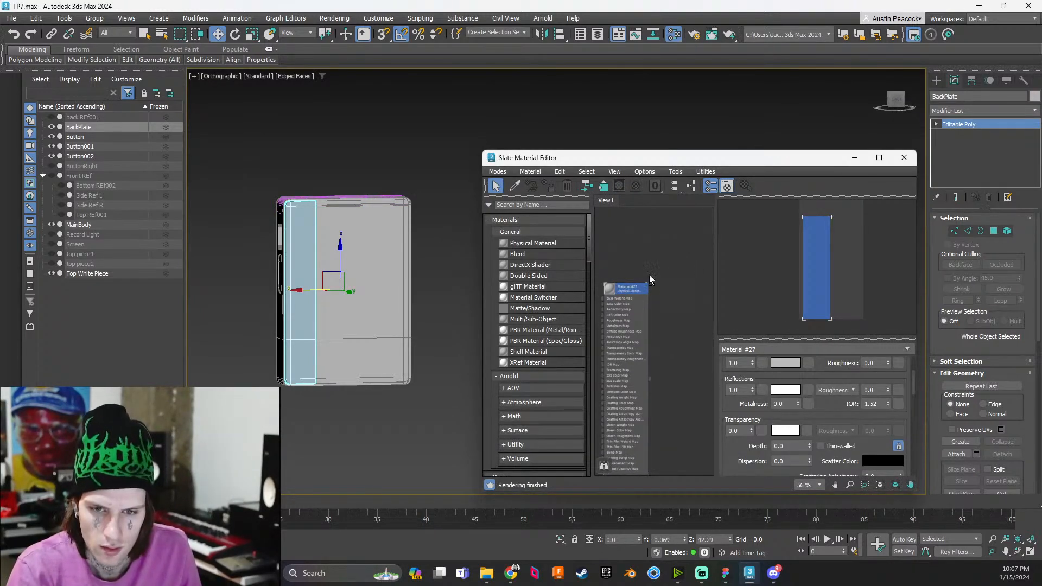
left_click_drag(631, 289, 698, 258, "shift")
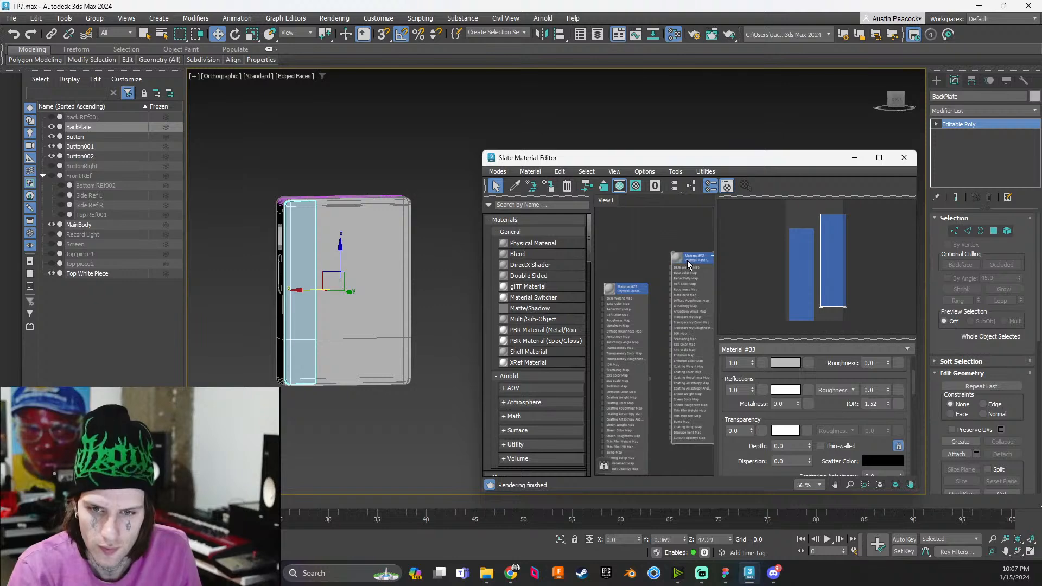
right_click(687, 259)
left_click(716, 34)
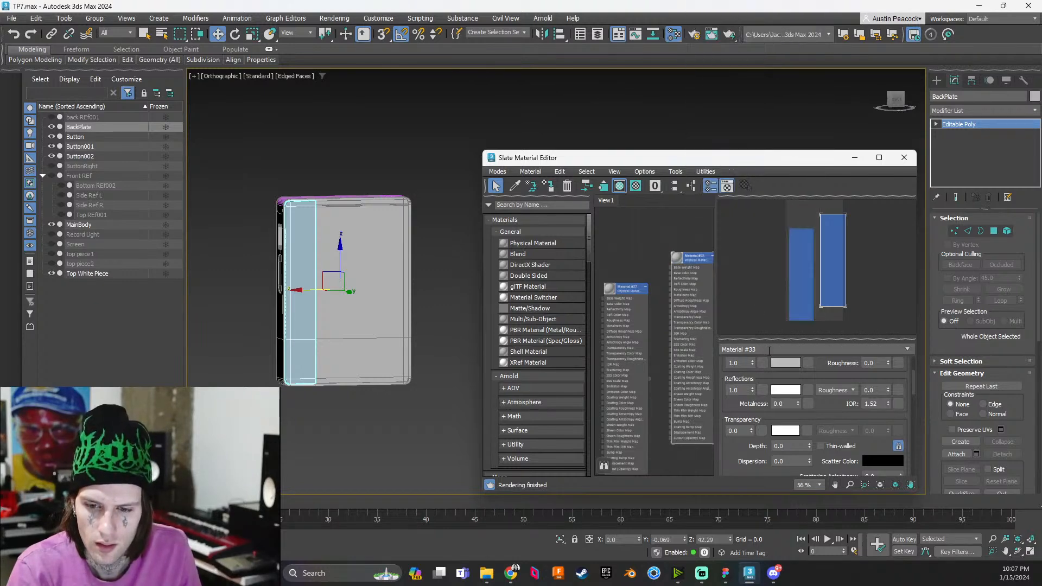
Tint the BackPlate material's base color teal by lowering red to about 141, and close the material editor
left_click(782, 364)
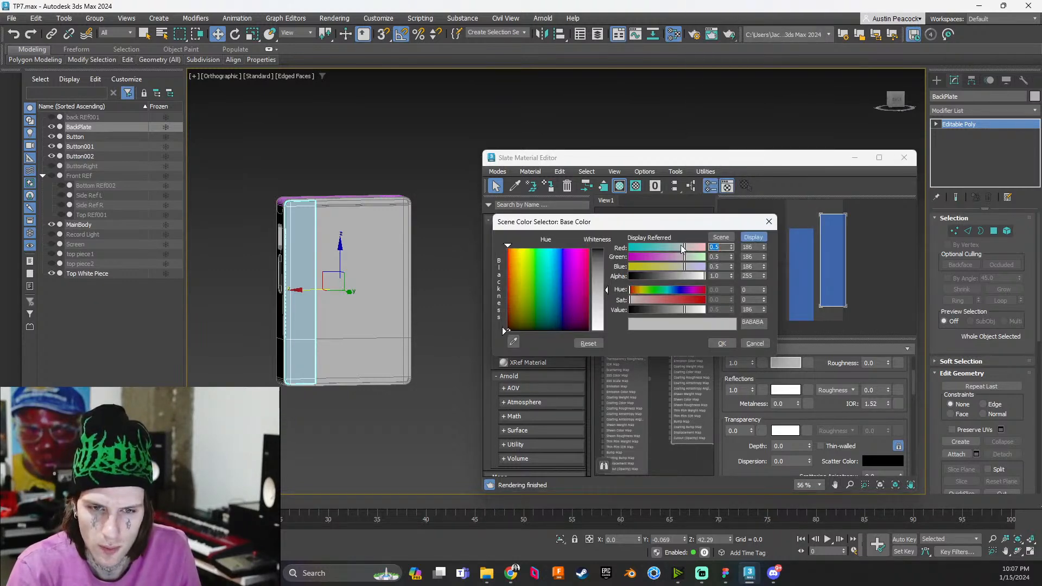
mouse_move(681, 247)
left_mouse_down()
mouse_move(658, 255)
mouse_move(666, 248)
left_mouse_up()
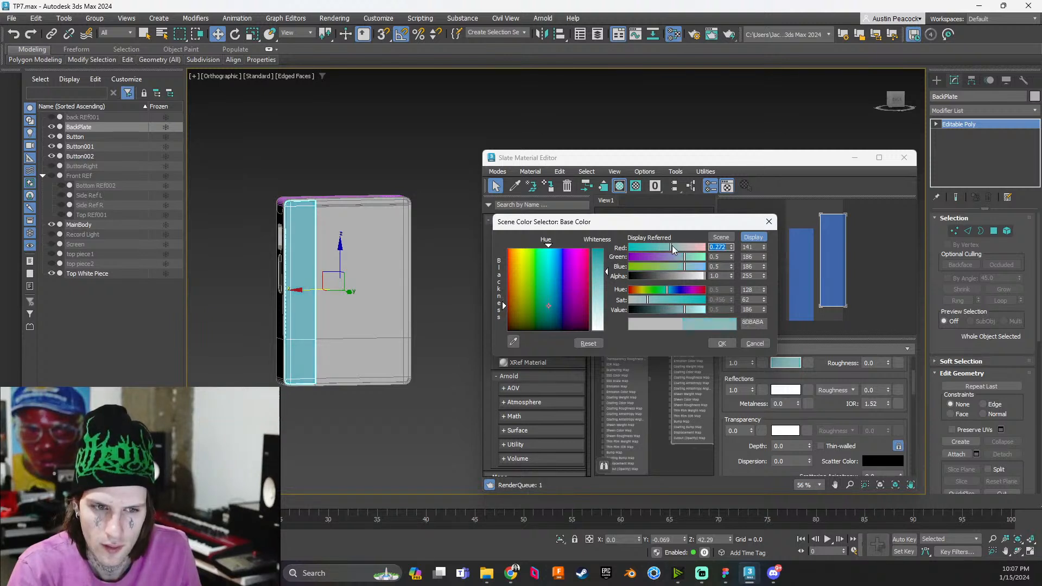
left_click(722, 343)
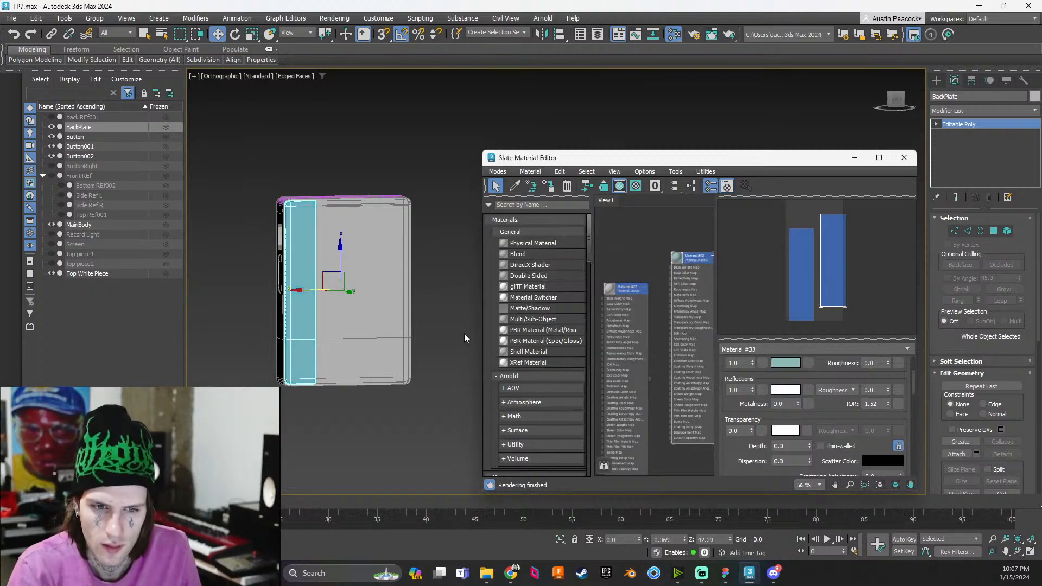
left_click(902, 158)
scroll(377, 353, "down", 2)
middle_click_drag(377, 352, 530, 365, "alt")
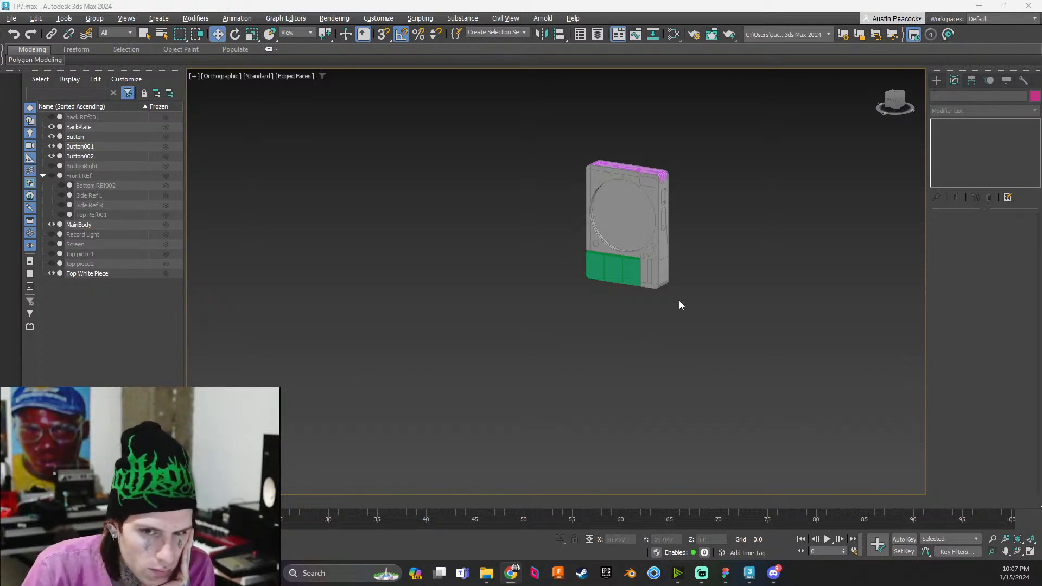
middle_click_drag(658, 316, 590, 420)
scroll(531, 337, "up", 5)
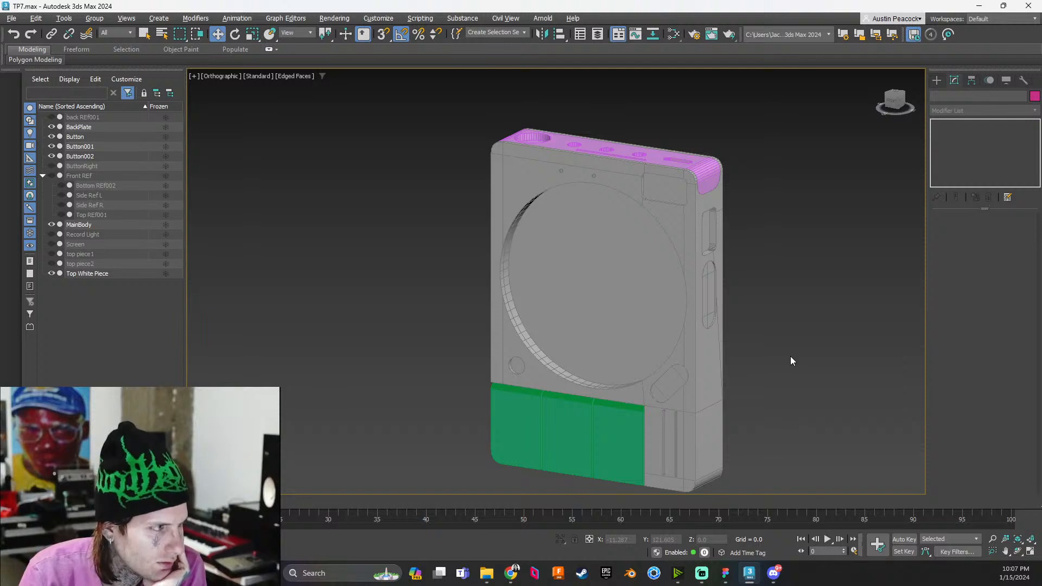
Examine the rounded end of the Top White Piece with MainBody temporarily hidden, and restore MainBody's visibility
scroll(787, 357, "up", 2)
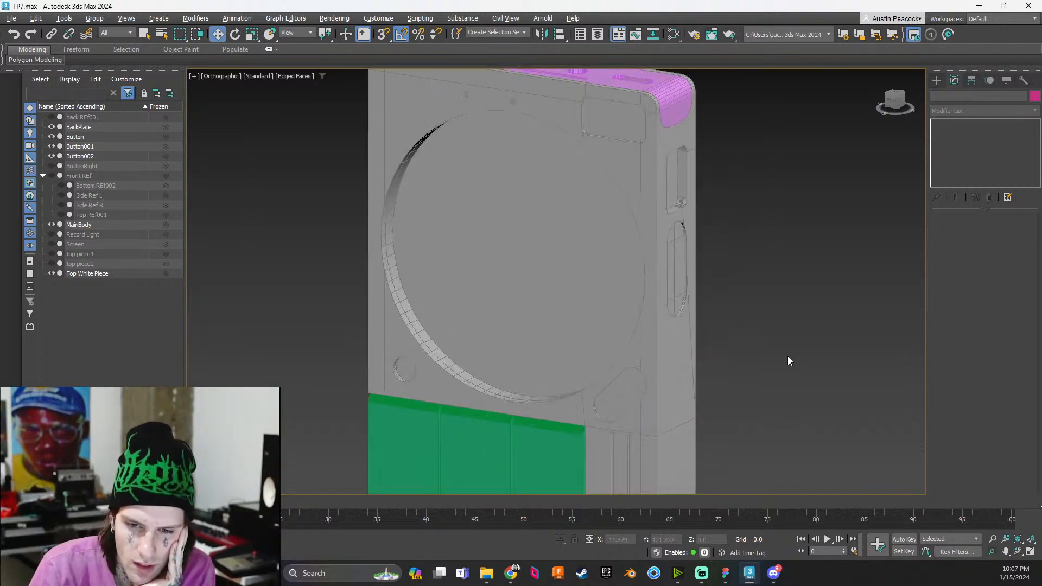
scroll(787, 357, "down", 2)
scroll(798, 380, "up", 5)
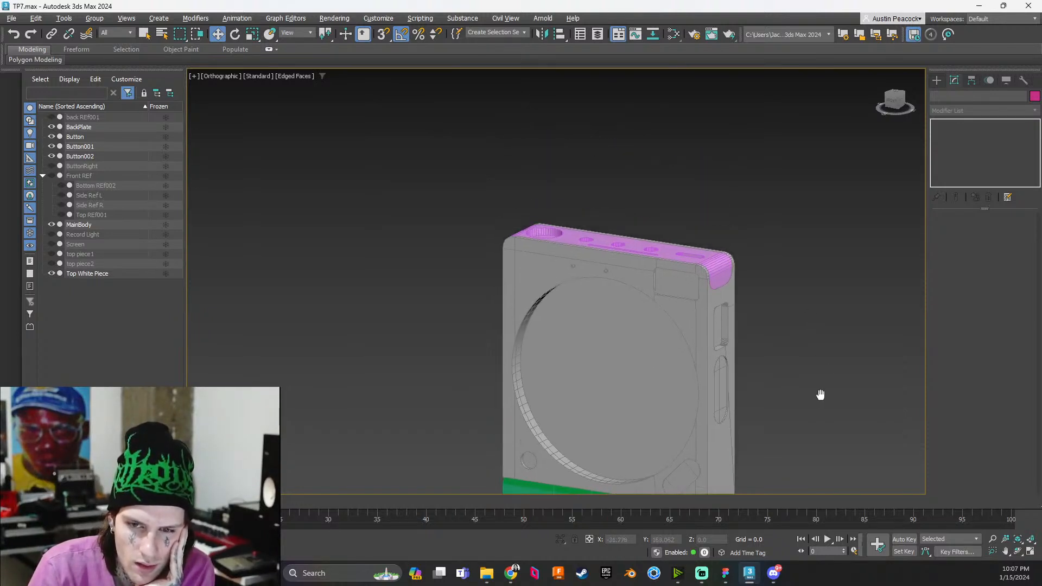
scroll(705, 277, "down", 4)
scroll(672, 275, "up", 4)
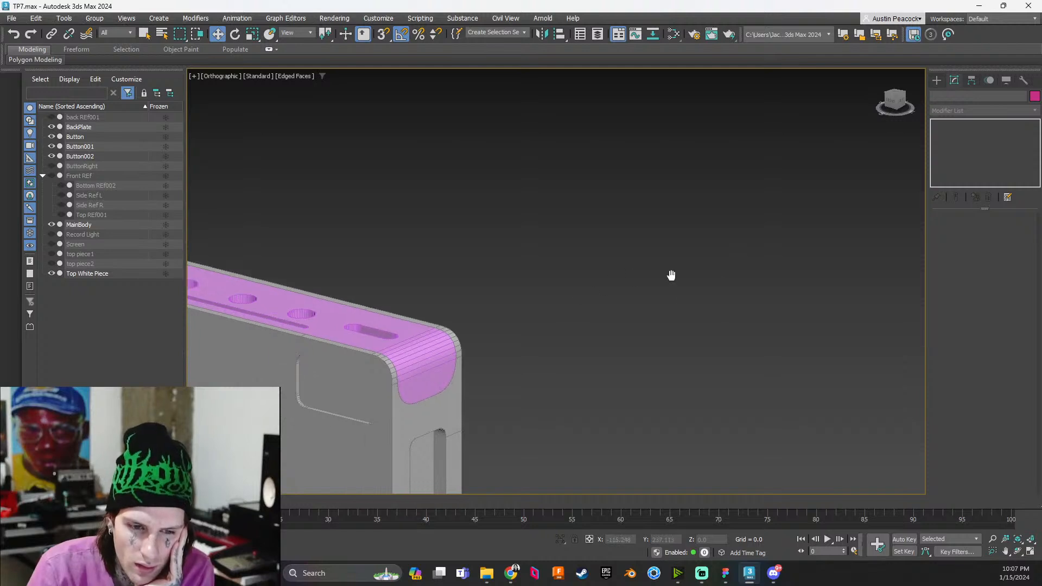
left_click(572, 374)
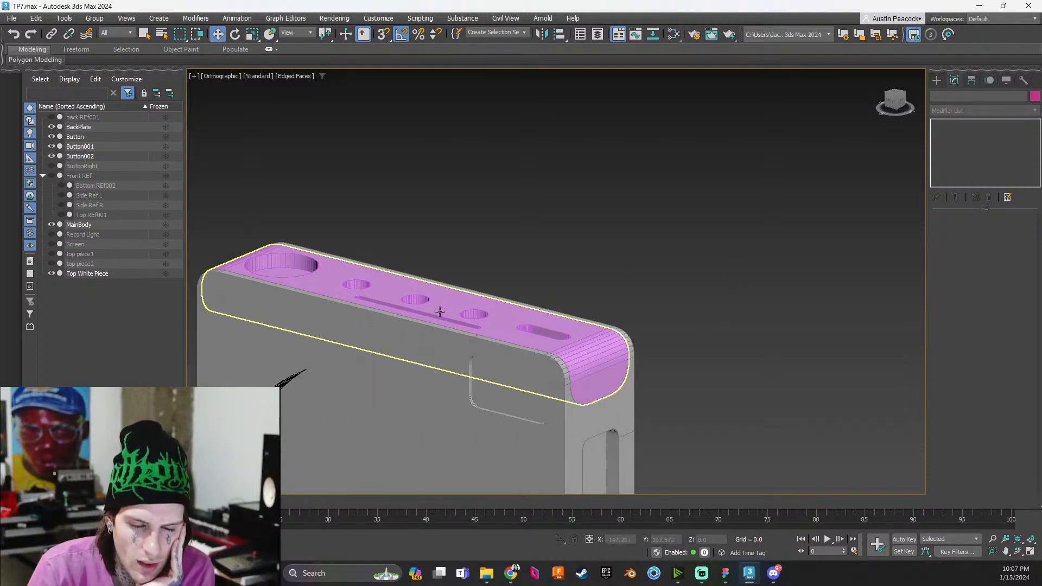
left_click(564, 358)
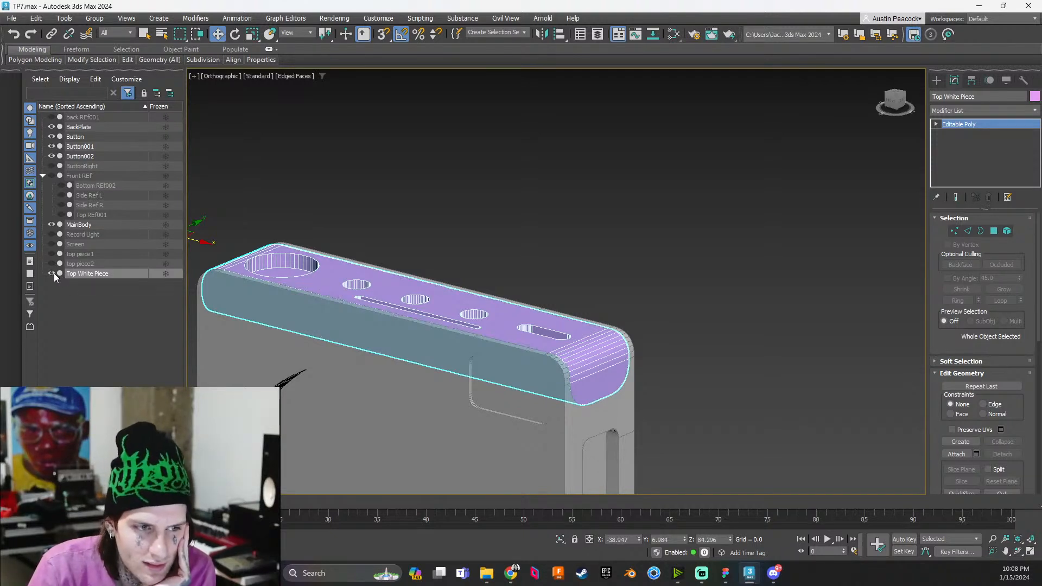
left_click(52, 225)
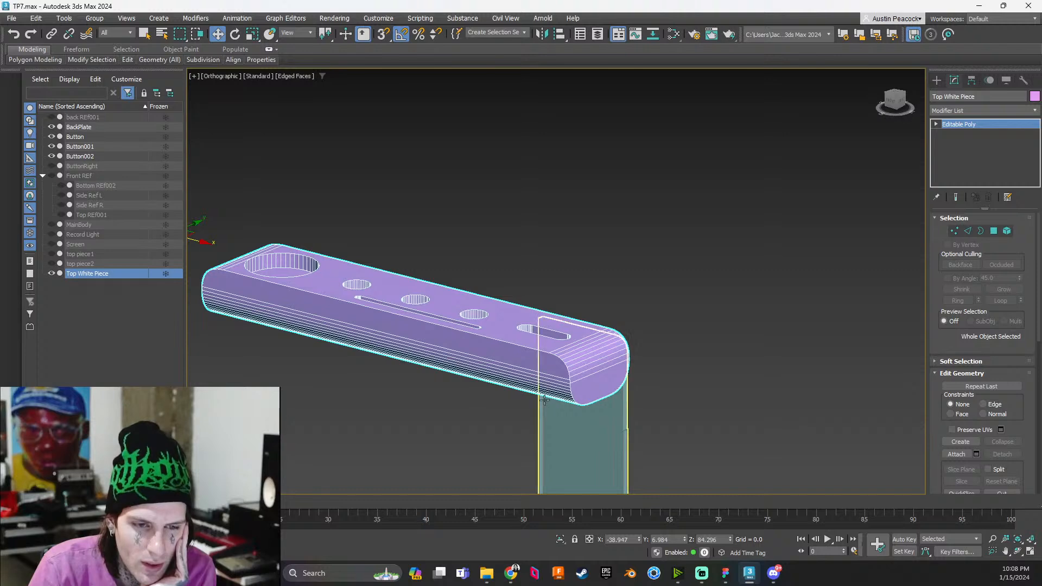
scroll(597, 374, "up", 10)
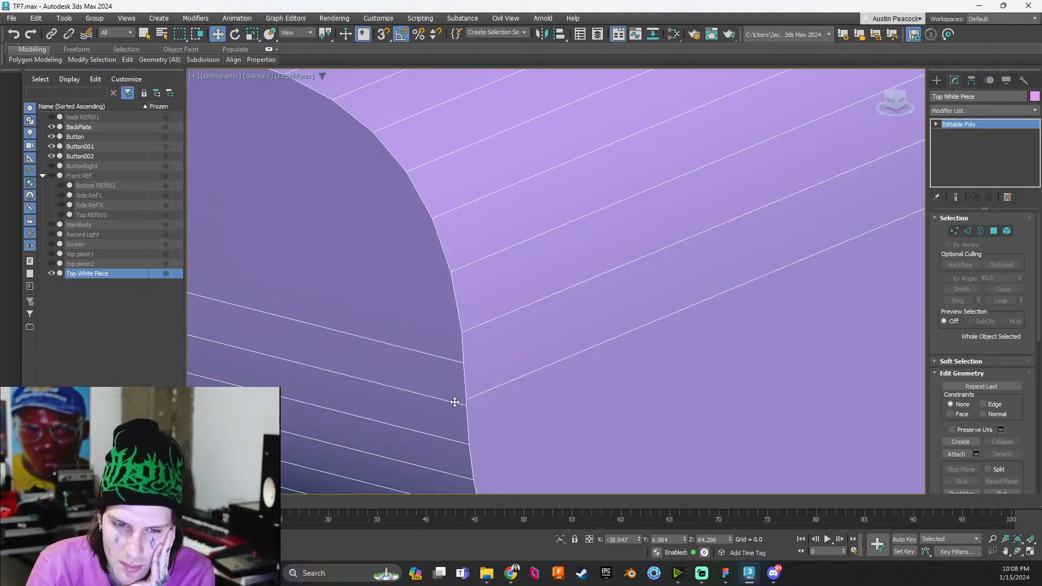
scroll(454, 403, "down", 10)
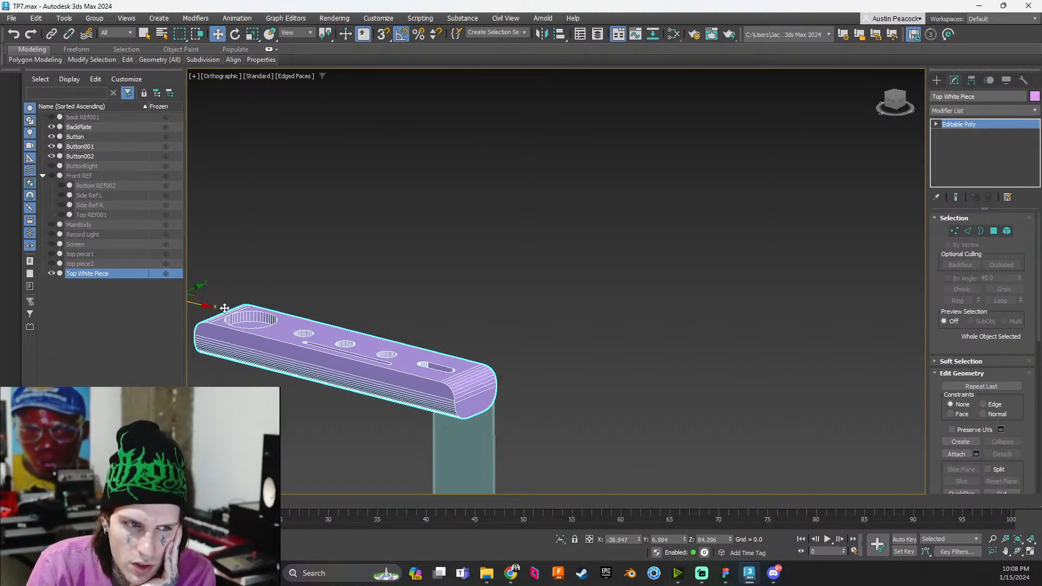
left_click(52, 224)
left_click(631, 398)
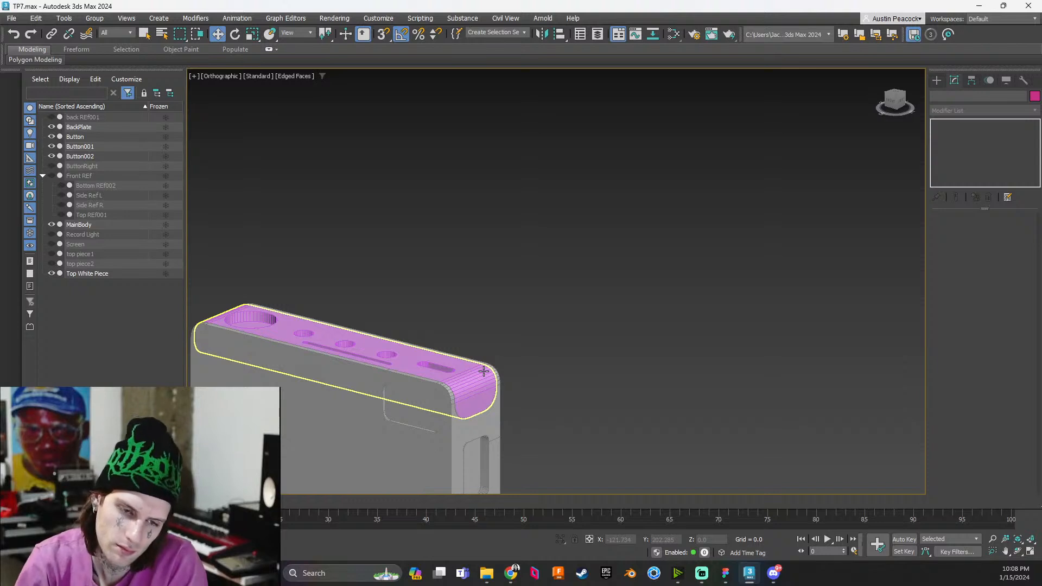
Switch to Figma and examine the front reference image of the TP-7
scroll(541, 347, "down", 2)
middle_click_drag(542, 349, 587, 287)
scroll(465, 358, "down", 2)
middle_click_drag(459, 363, 572, 352, "alt")
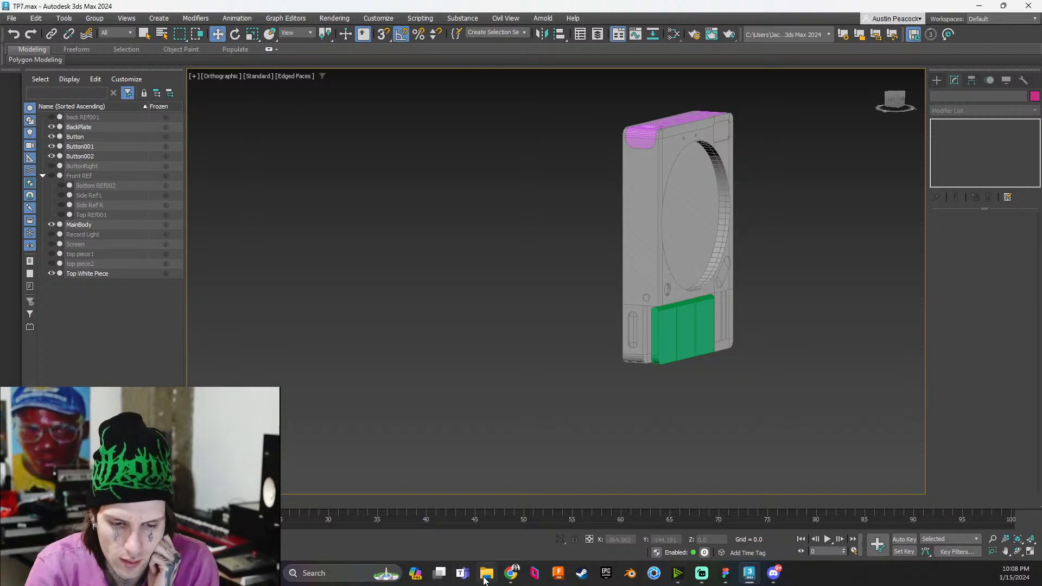
mouse_move(487, 578)
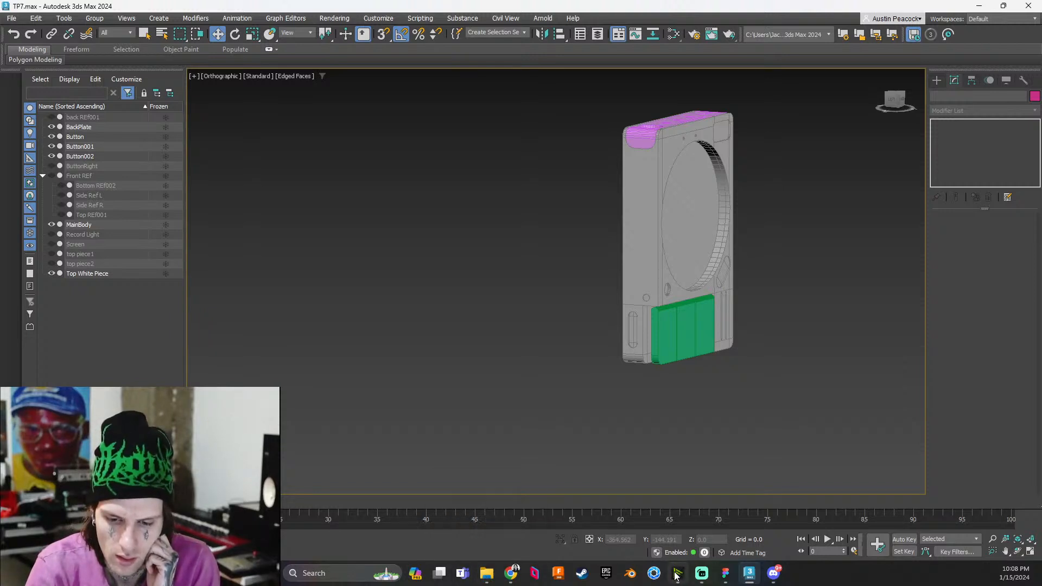
mouse_move(677, 576)
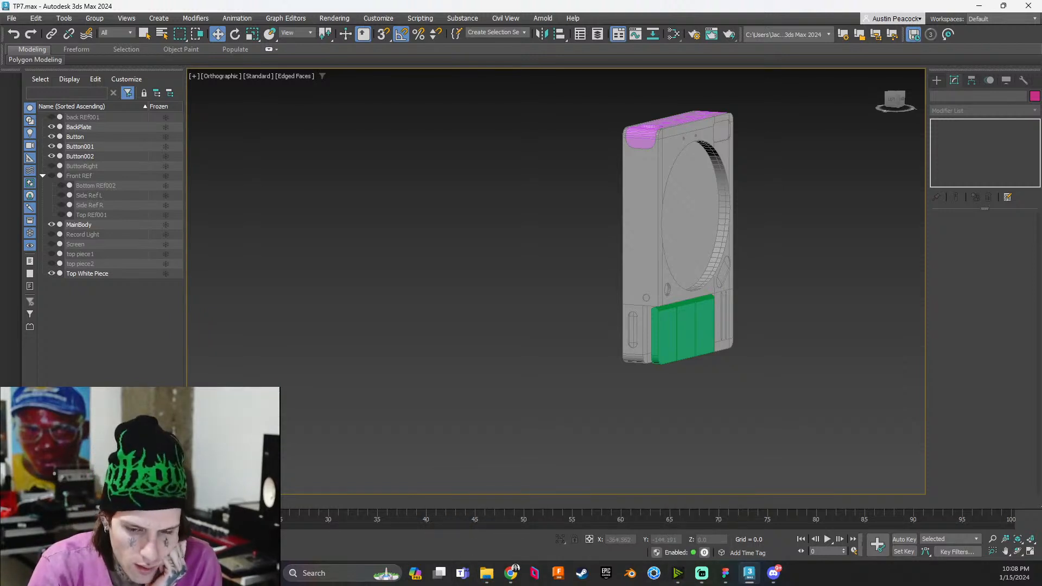
left_click(726, 573)
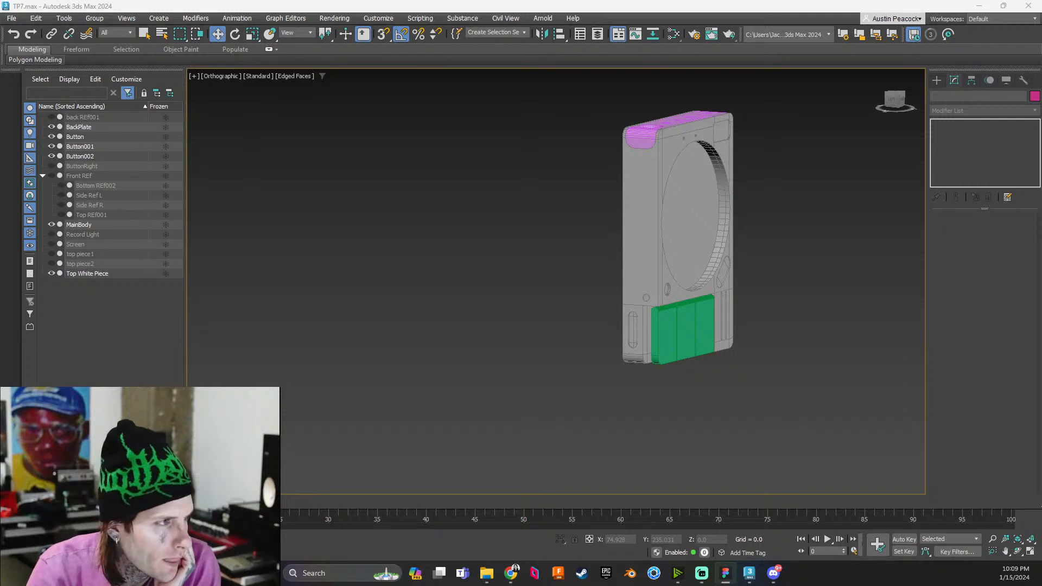
scroll(714, 255, "down", 3)
scroll(705, 255, "up", 4)
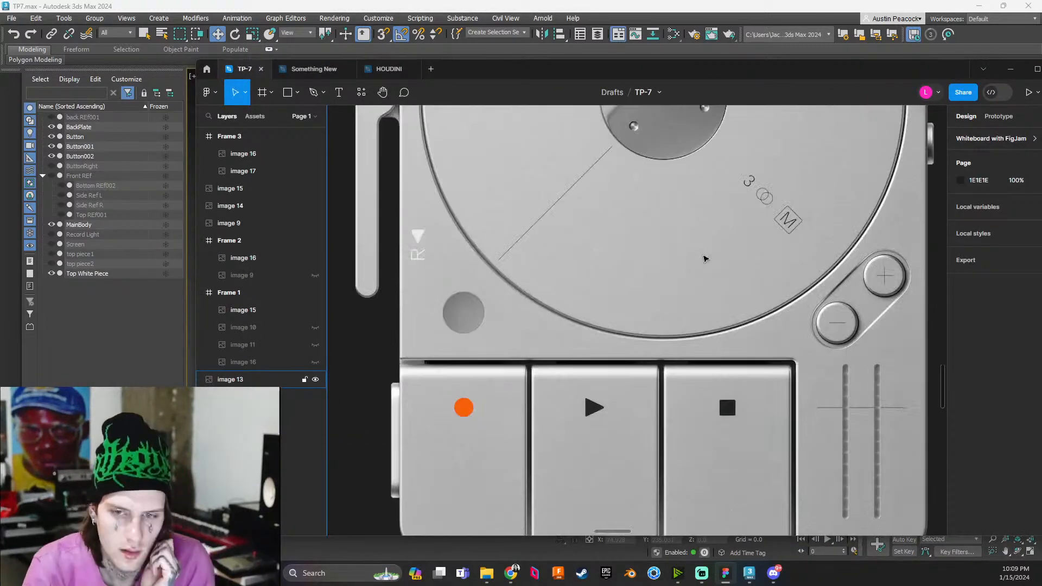
scroll(568, 308, "down", 6, "ctrl")
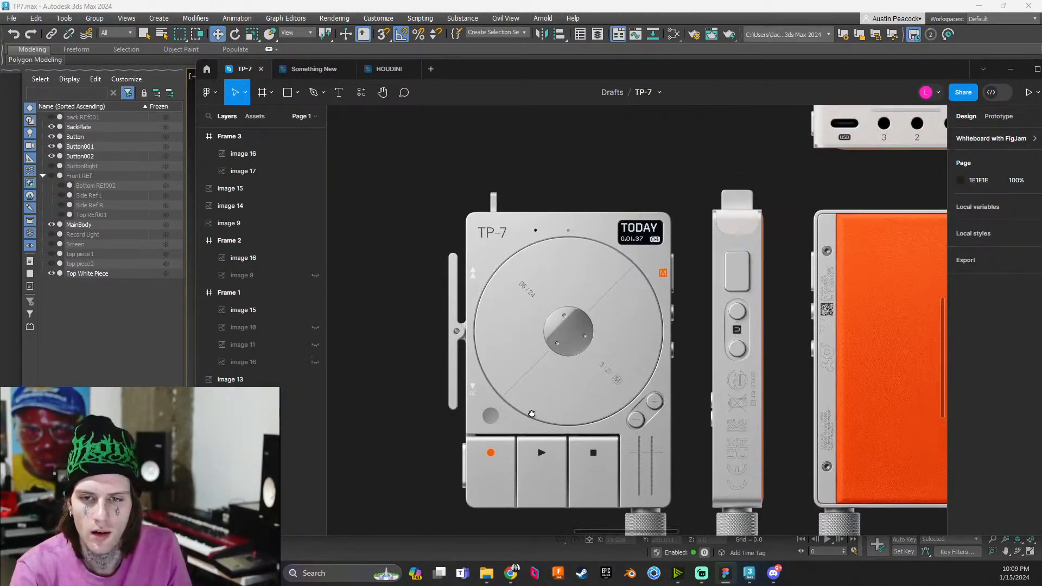
scroll(446, 377, "up", 2, "ctrl")
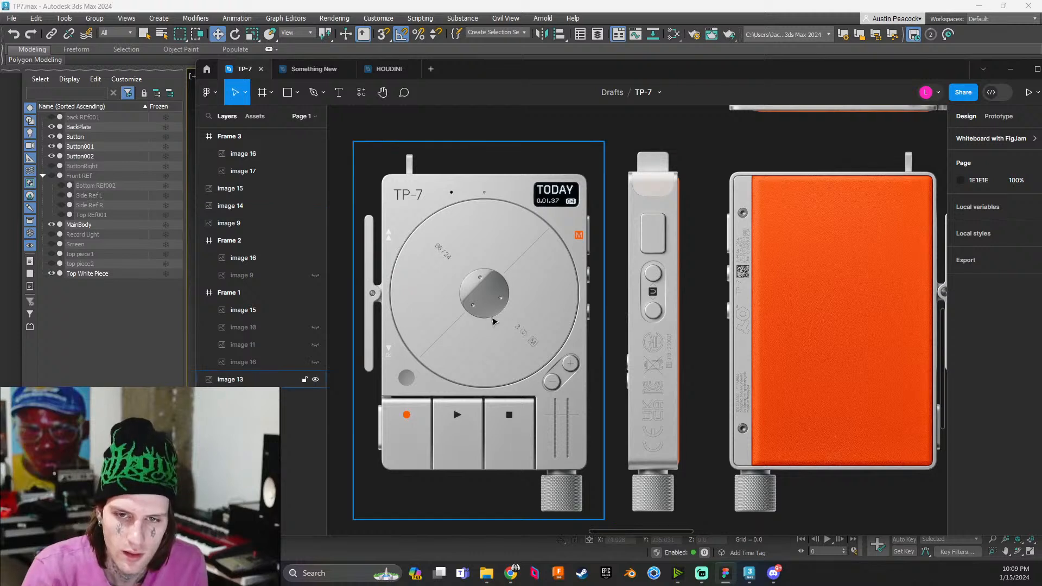
middle_click_drag(493, 321, 538, 316)
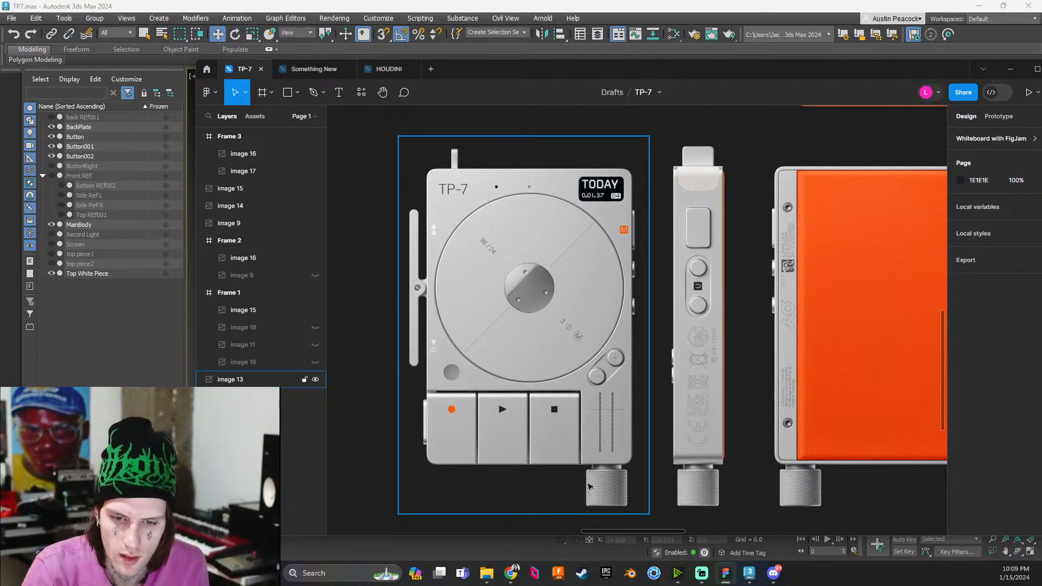
scroll(499, 352, "up", 2)
scroll(499, 353, "left", 3)
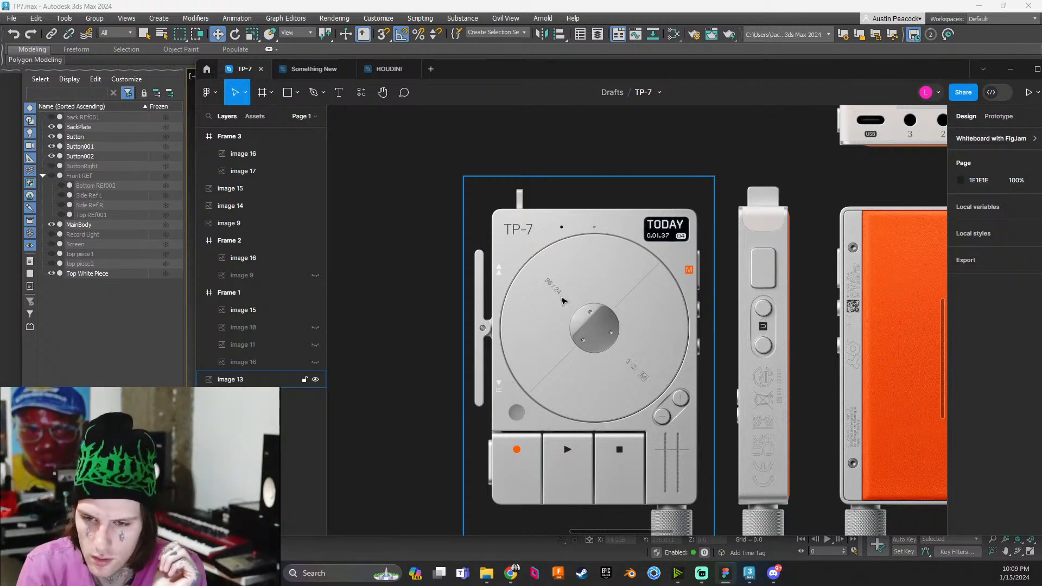
Examine the TP-7's side and back reference images, selecting the back image with the orange panel
middle_click_drag(665, 417, 429, 398)
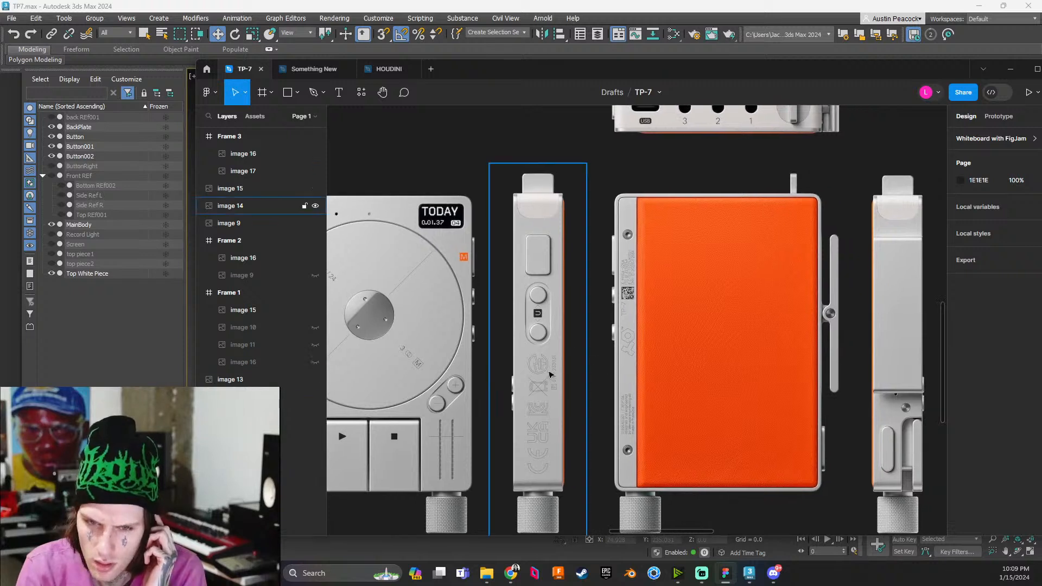
left_click(668, 326)
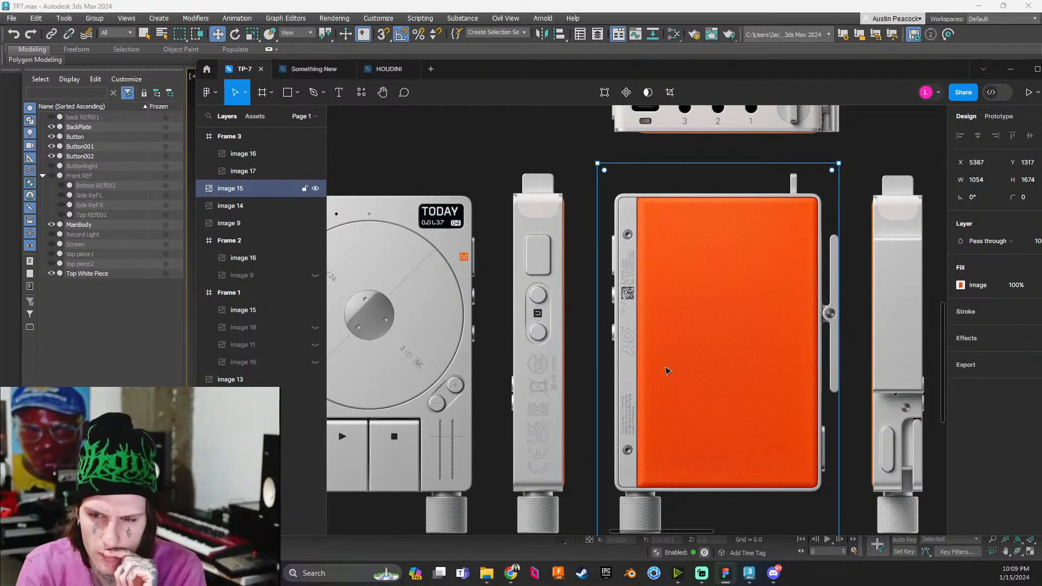
middle_click_drag(681, 382, 675, 386)
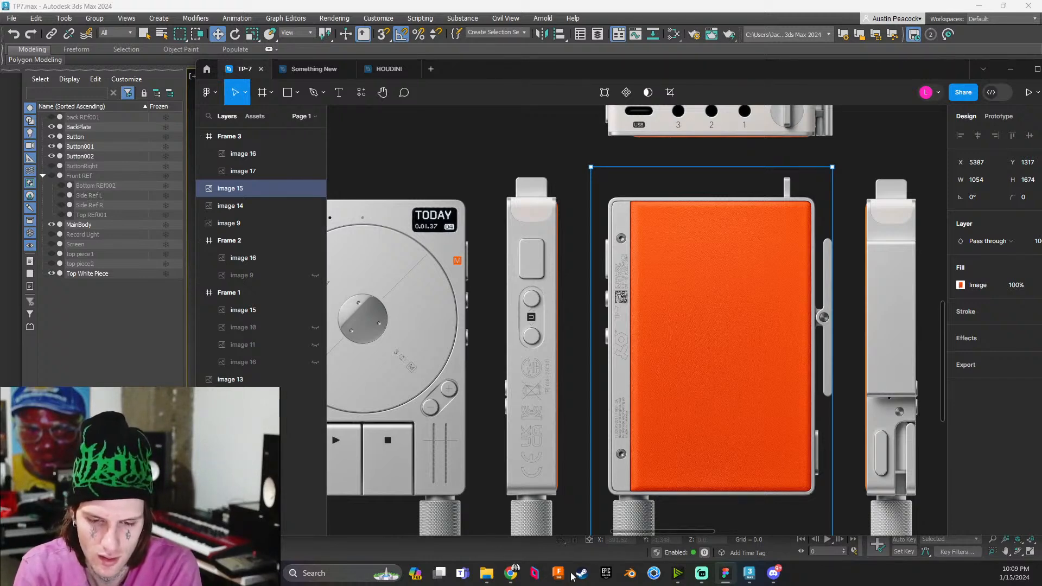
Switch to 3ds Max and set the viewport to the Back view of the model
left_click(749, 573)
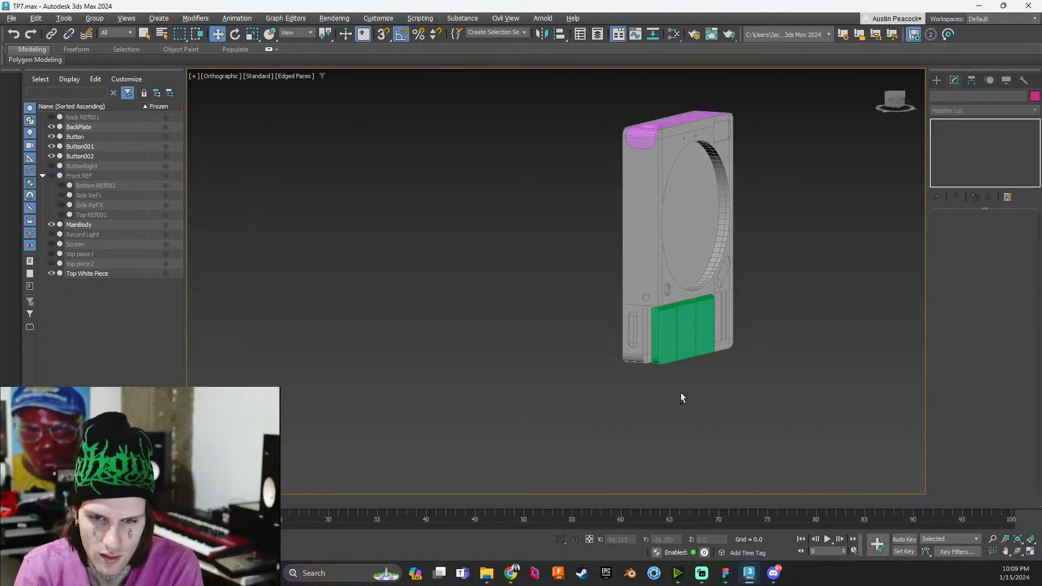
middle_click_drag(680, 392, 788, 392, "alt")
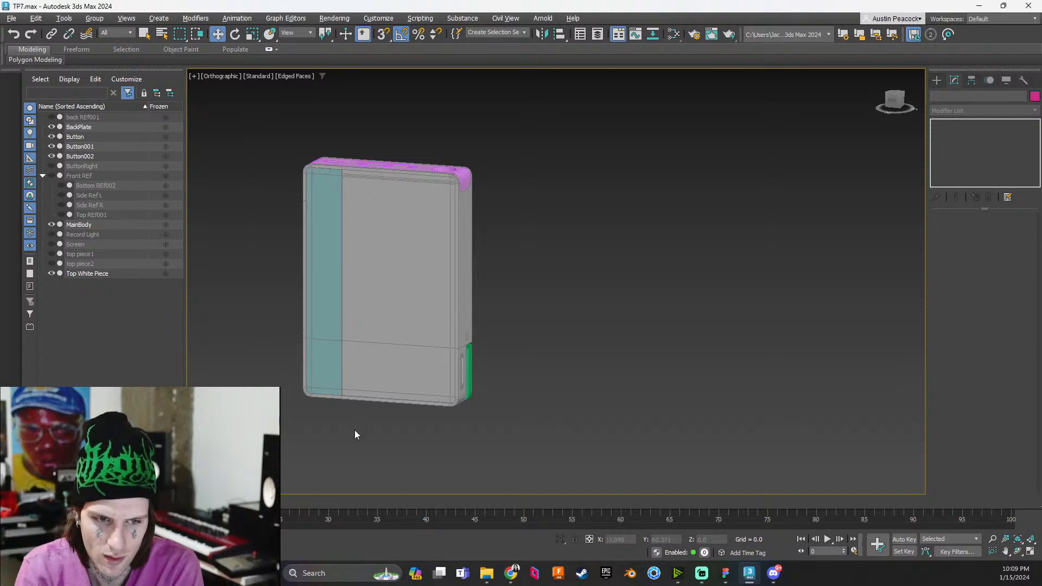
middle_click_drag(354, 430, 531, 488)
left_click(893, 103)
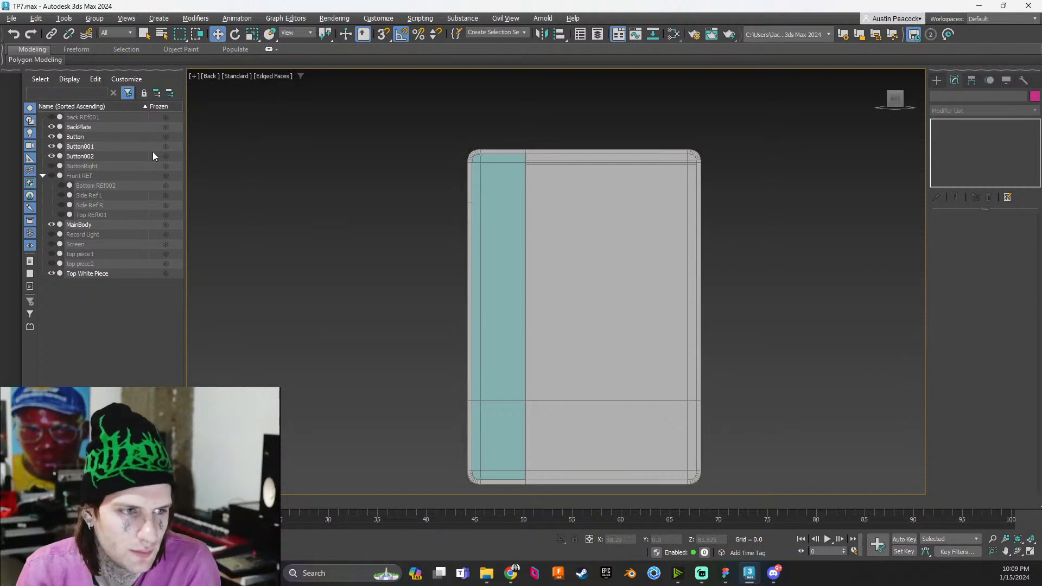
scroll(602, 152, "up", 4)
scroll(379, 160, "down", 4)
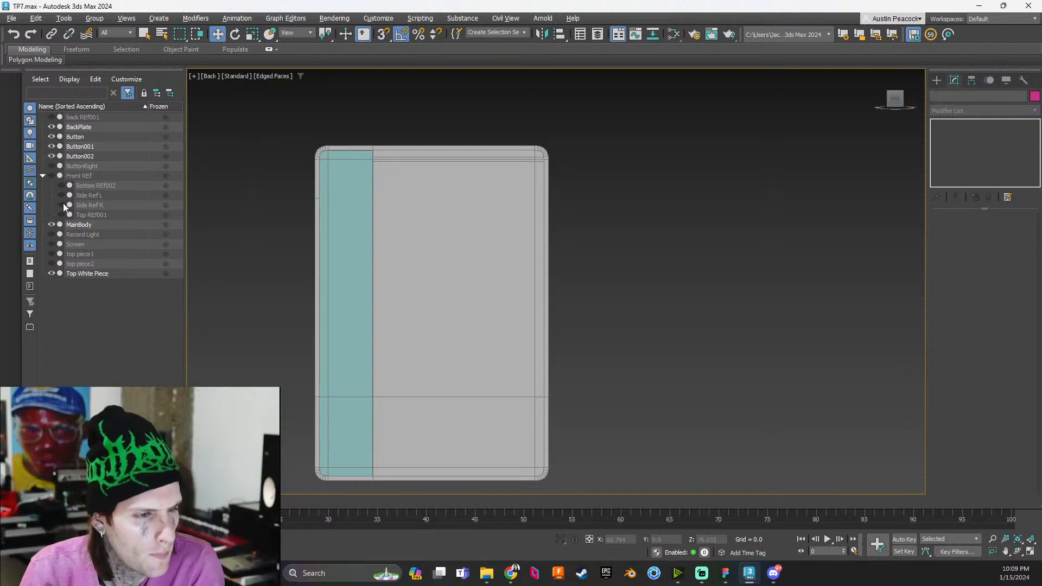
Show the back REf001 image plane and toggle MainBody's visibility, leaving it hidden to compare the BackPlate with the reference
left_click(54, 176)
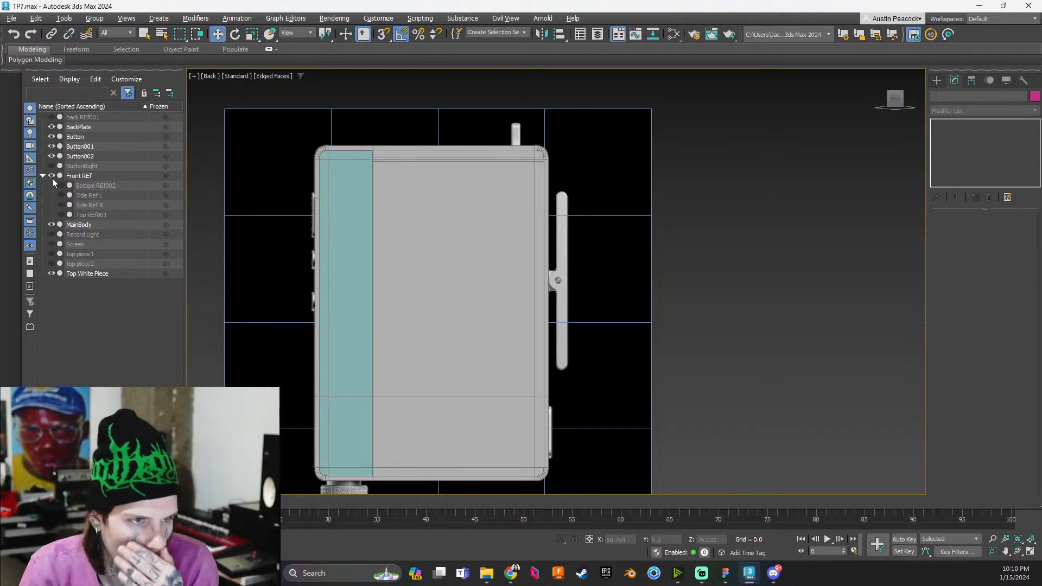
left_click(52, 176)
left_click(52, 116)
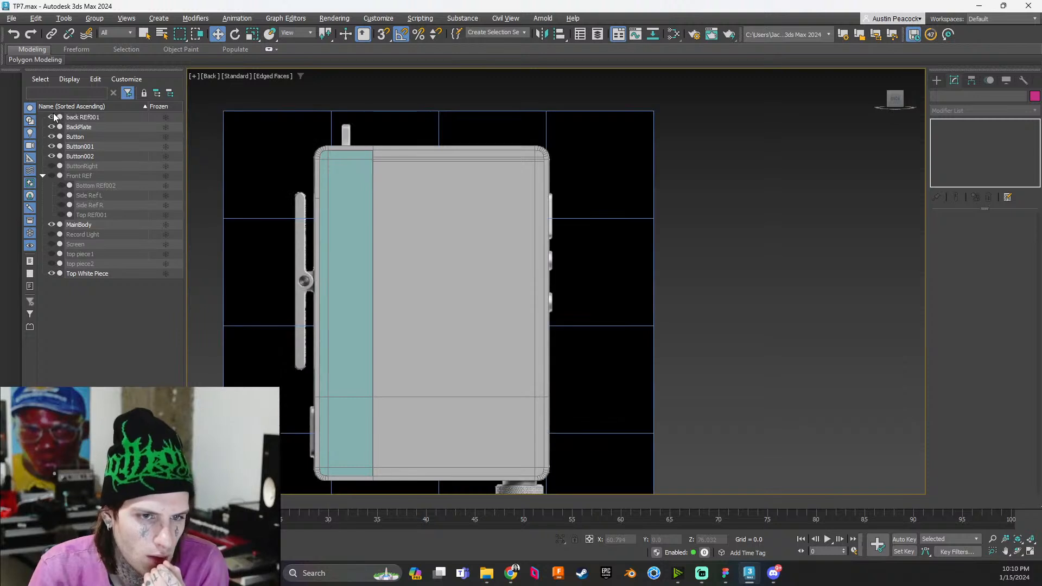
left_click(51, 225)
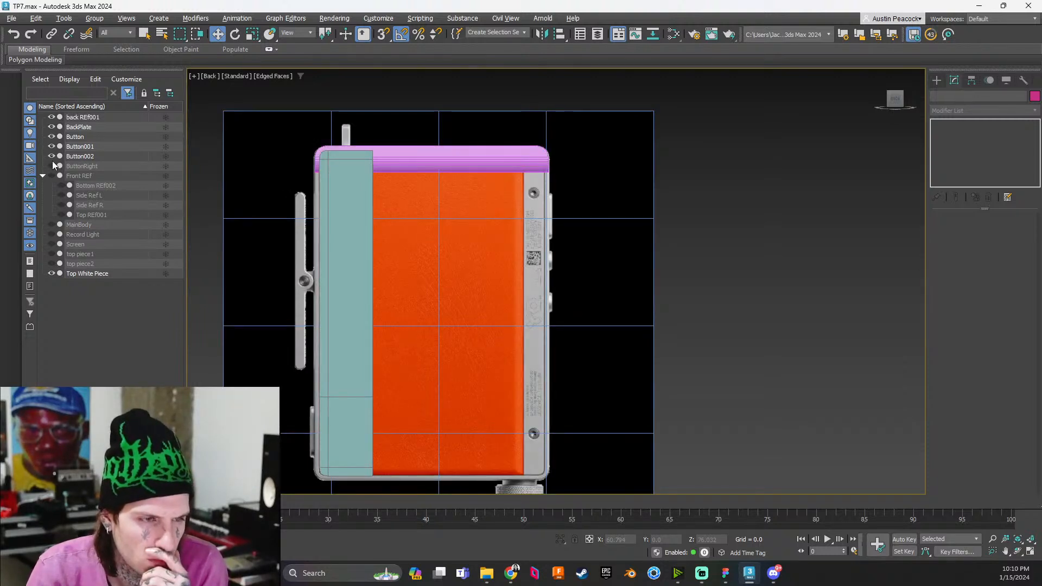
left_click(54, 225)
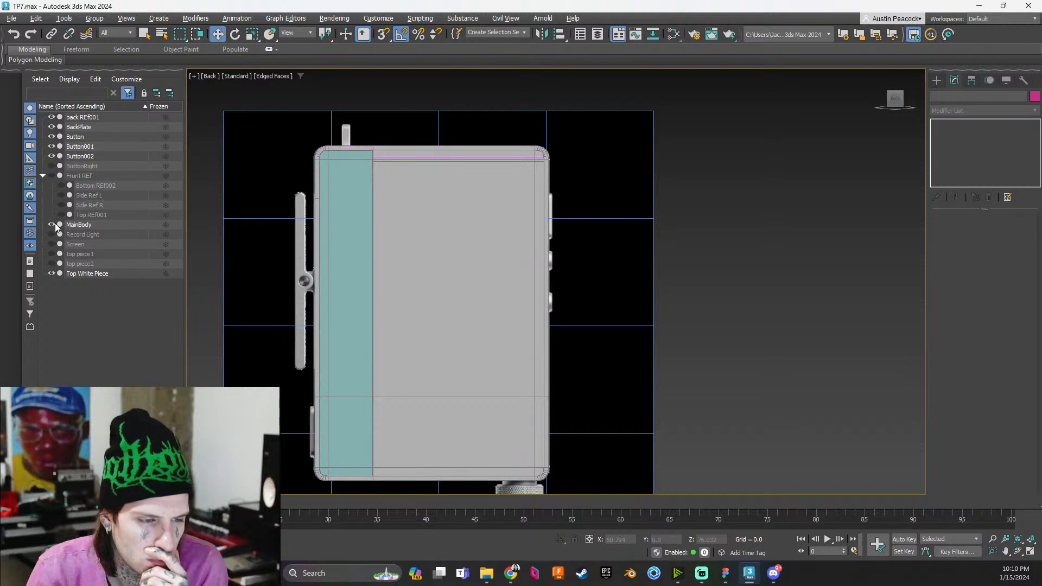
left_click(54, 225)
left_click(54, 225)
left_click(53, 224)
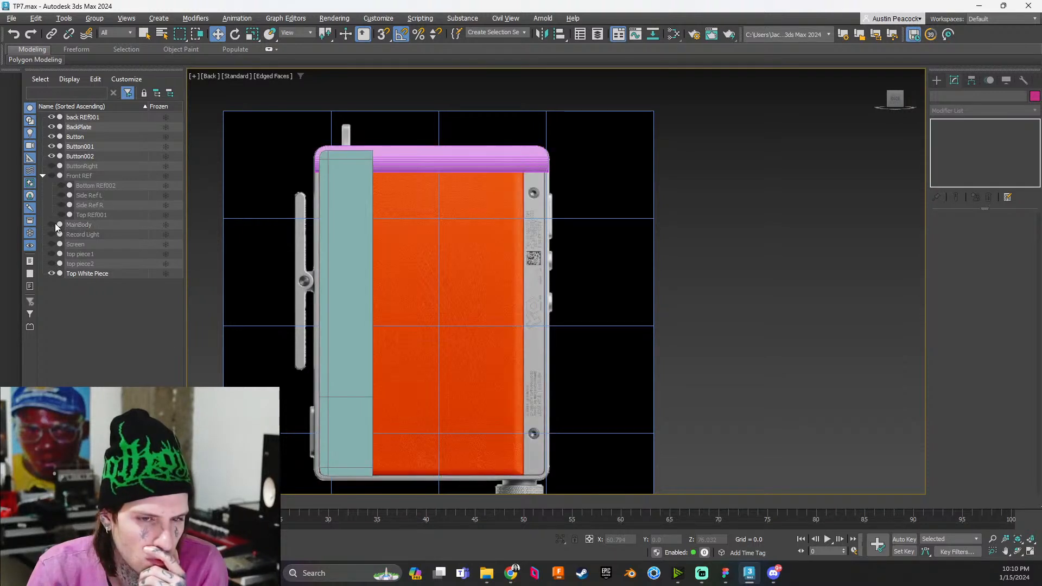
Select the BackPlate, compare it with the reference's orange panel by toggling its visibility, and show MainBody again
left_click(372, 241)
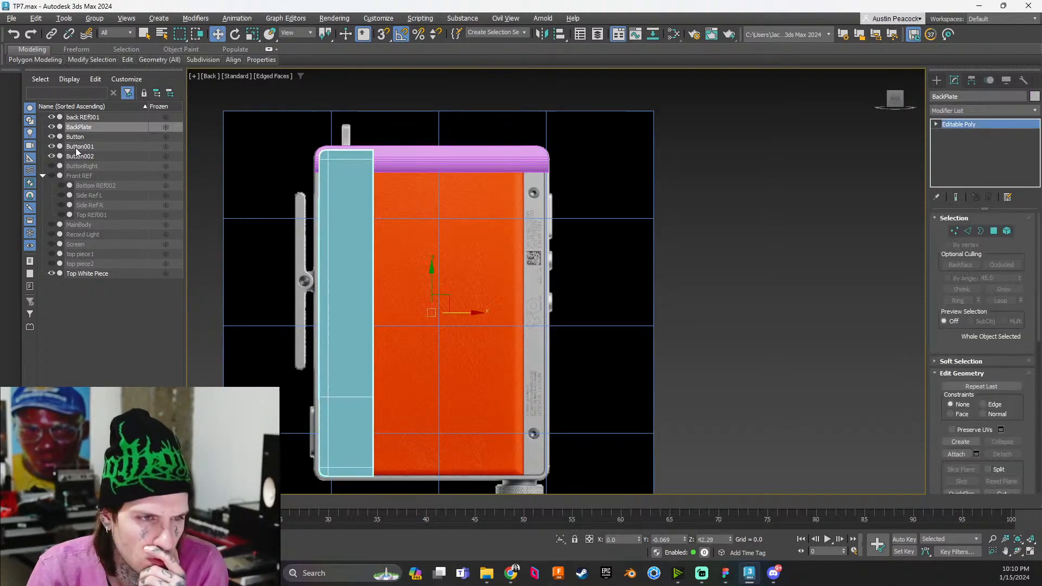
left_click(52, 127)
left_click(51, 126)
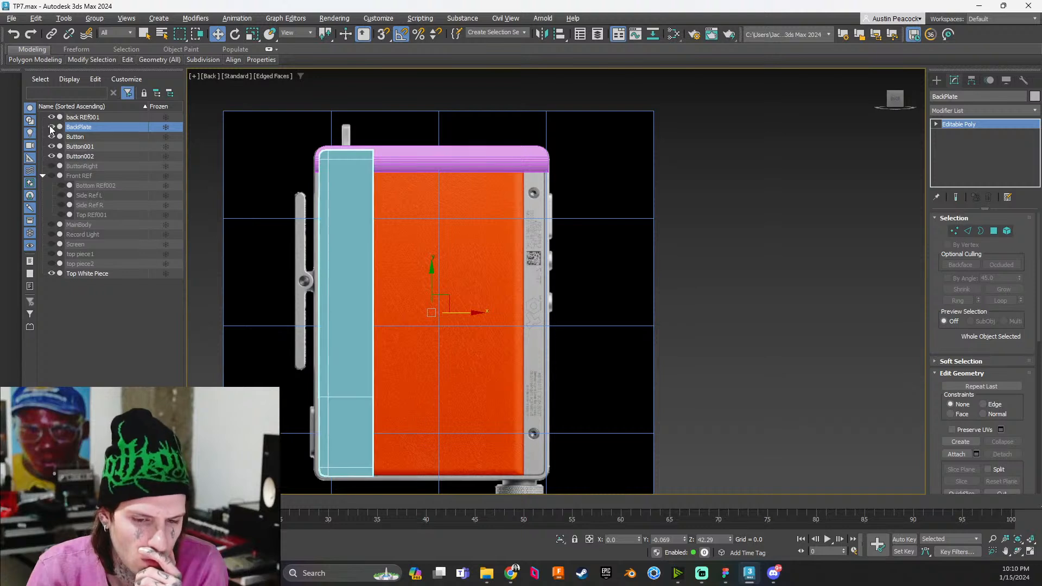
left_click(51, 126)
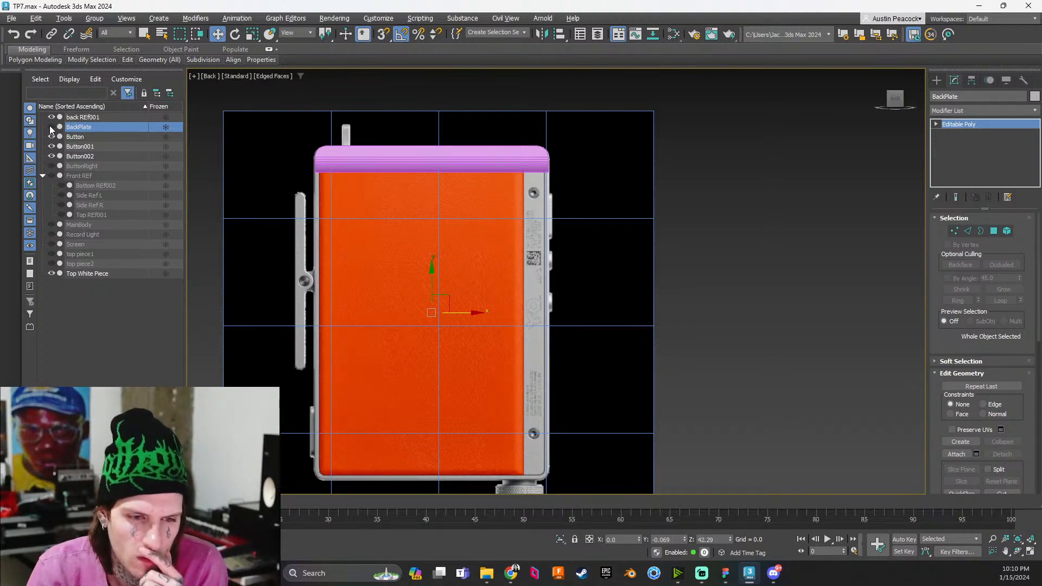
left_click(51, 126)
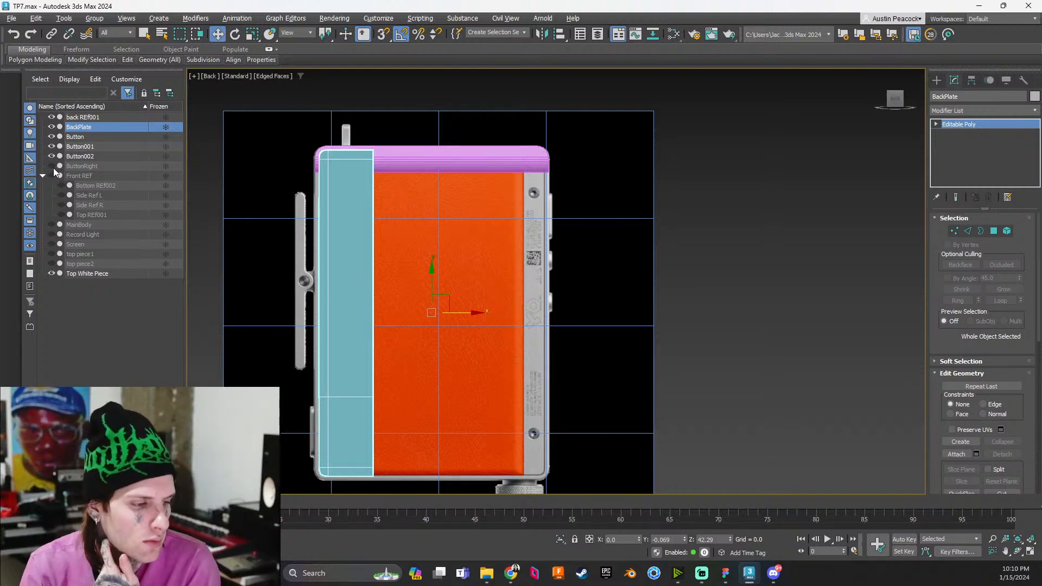
left_click(50, 224)
scroll(495, 258, "down", 3)
middle_click_drag(493, 255, 519, 278, "alt")
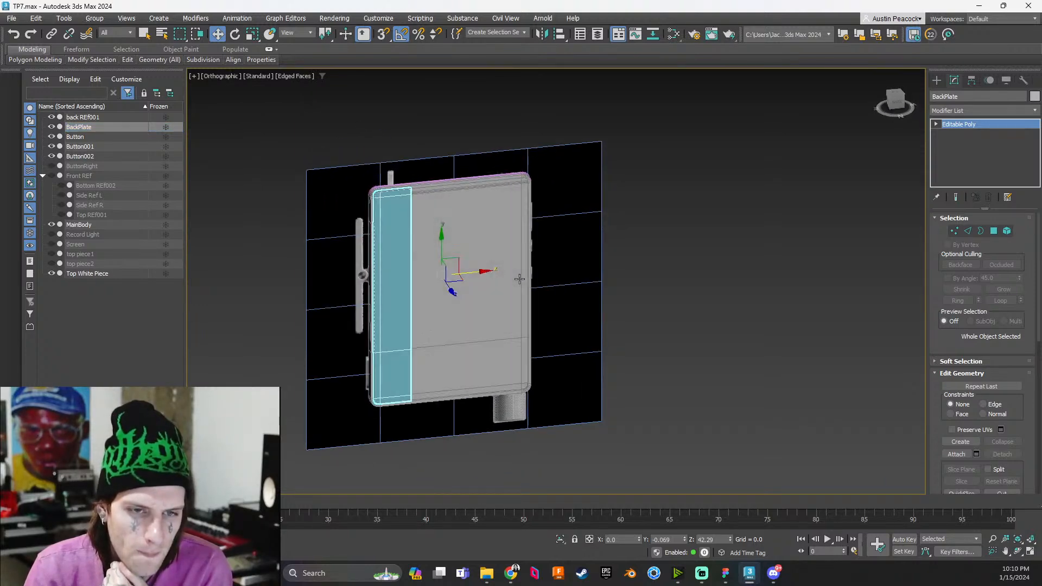
Rotate the back REf001 plane 180 degrees about the vertical axis so its image is flipped relative to the model
left_click(510, 255)
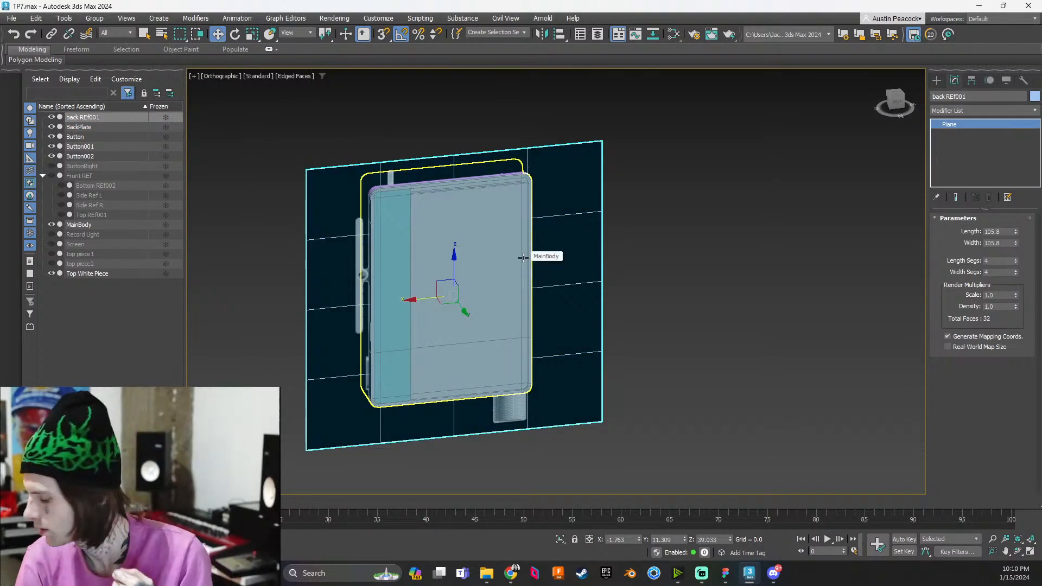
key("e")
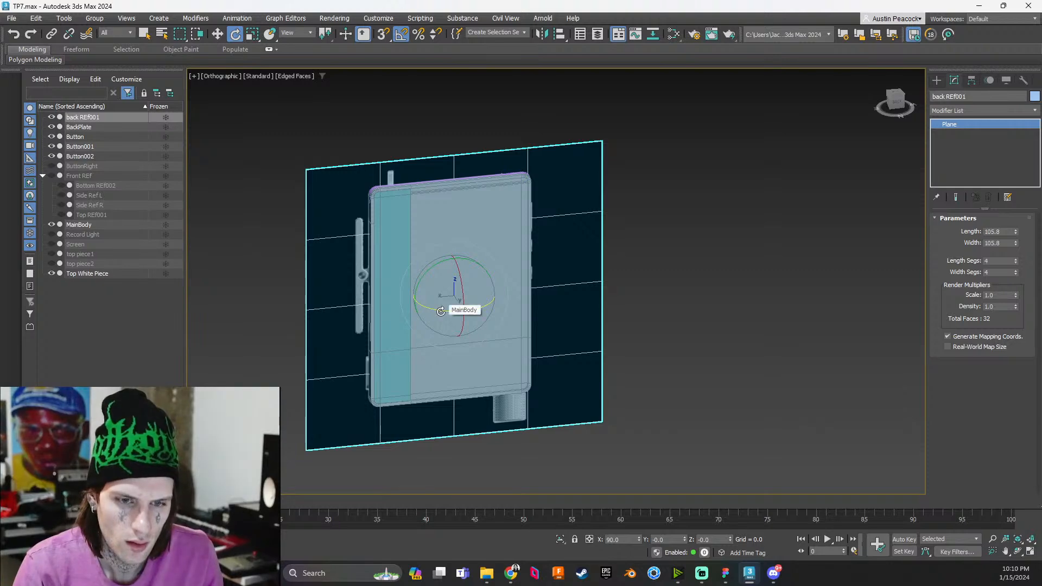
left_click_drag(441, 311, 540, 301)
left_click(647, 295)
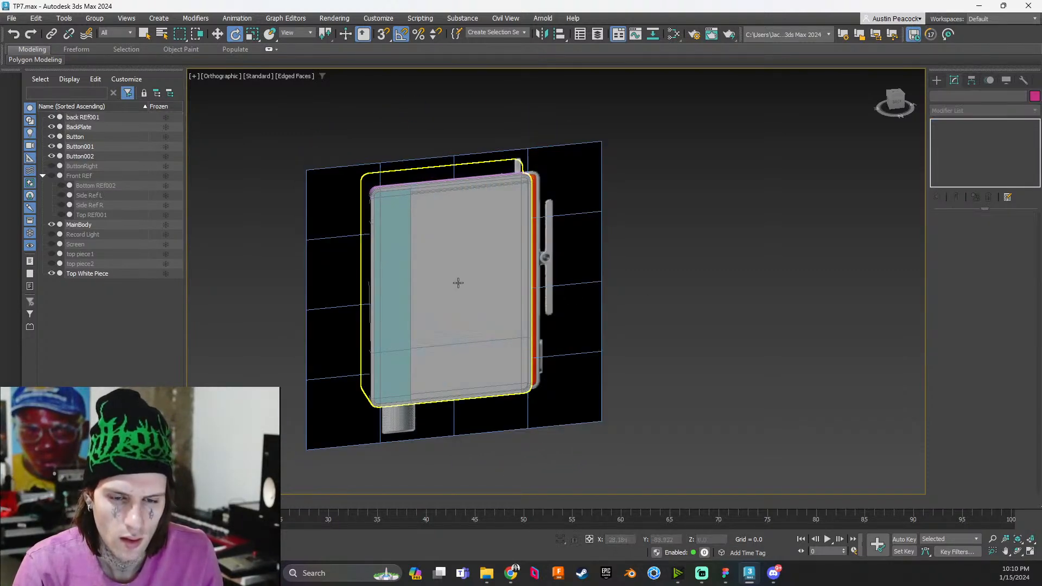
Return to the Back view and examine how the reference image's outline sits relative to MainBody's edges
scroll(477, 275, "up", 5)
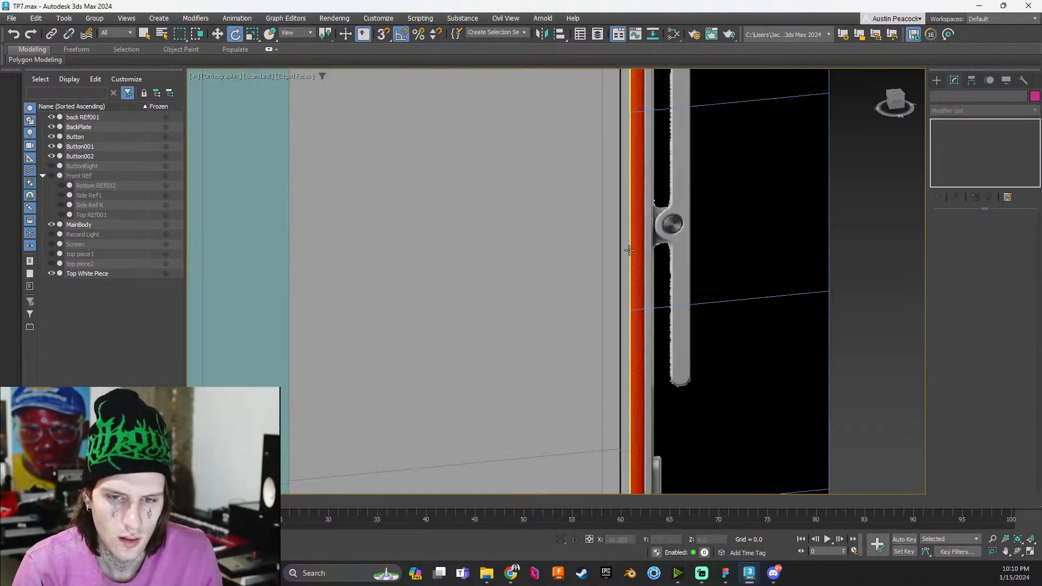
left_click(896, 102)
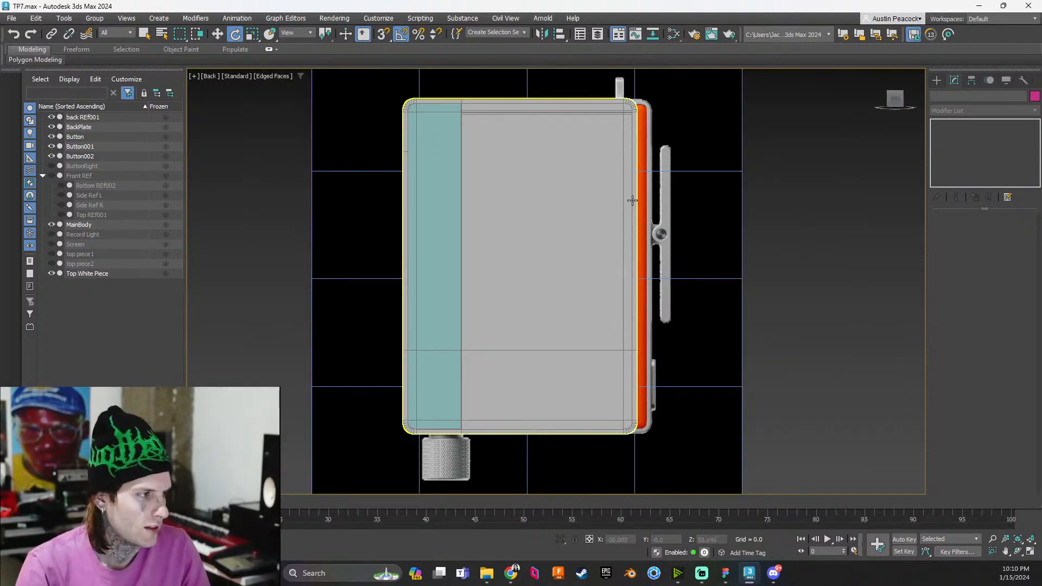
scroll(638, 222, "up", 2)
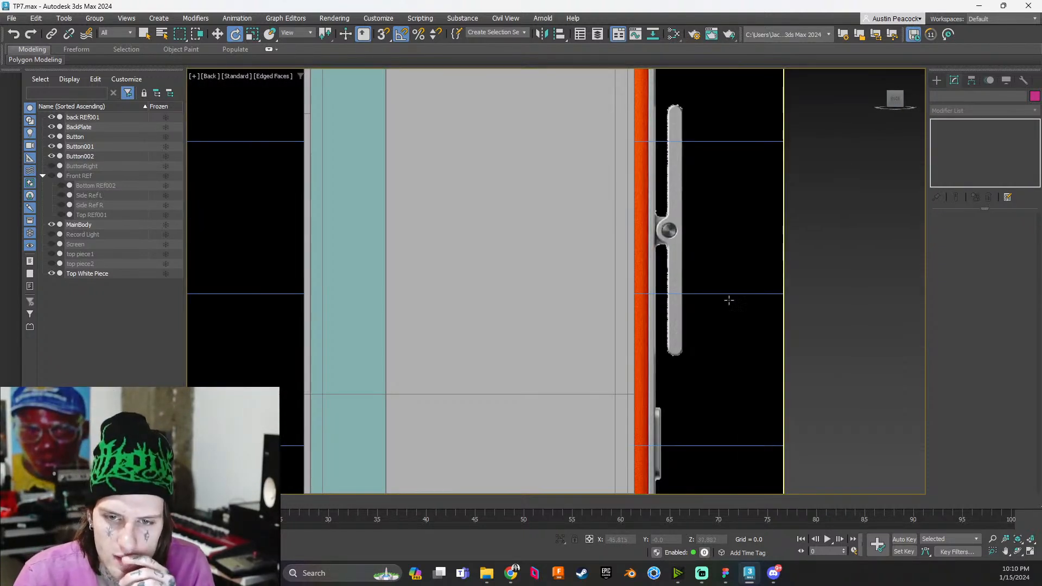
scroll(727, 312, "down", 2)
scroll(678, 250, "up", 2)
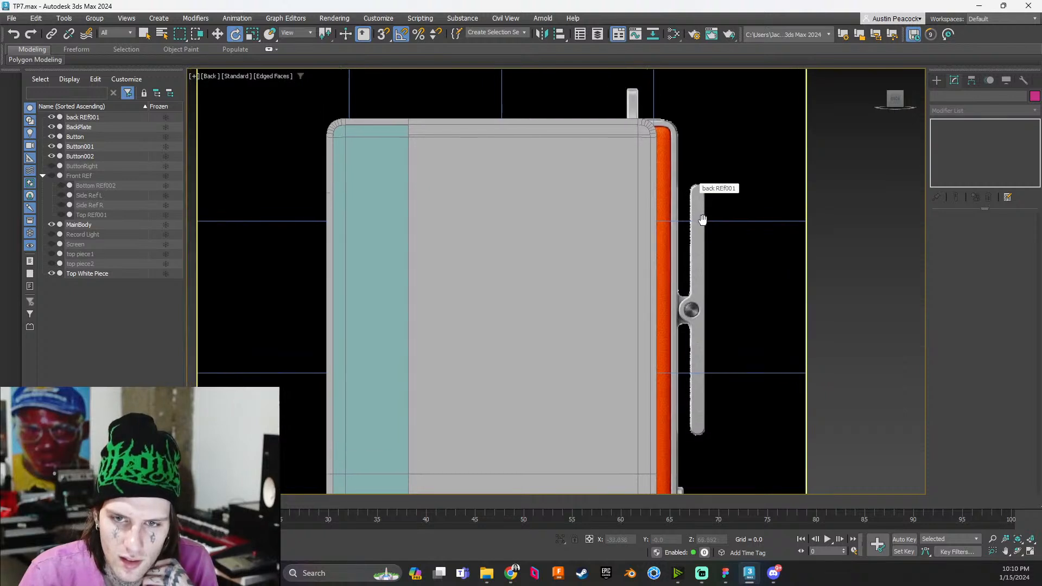
middle_click_drag(678, 250, 715, 331)
left_click(566, 244)
scroll(566, 244, "down", 2)
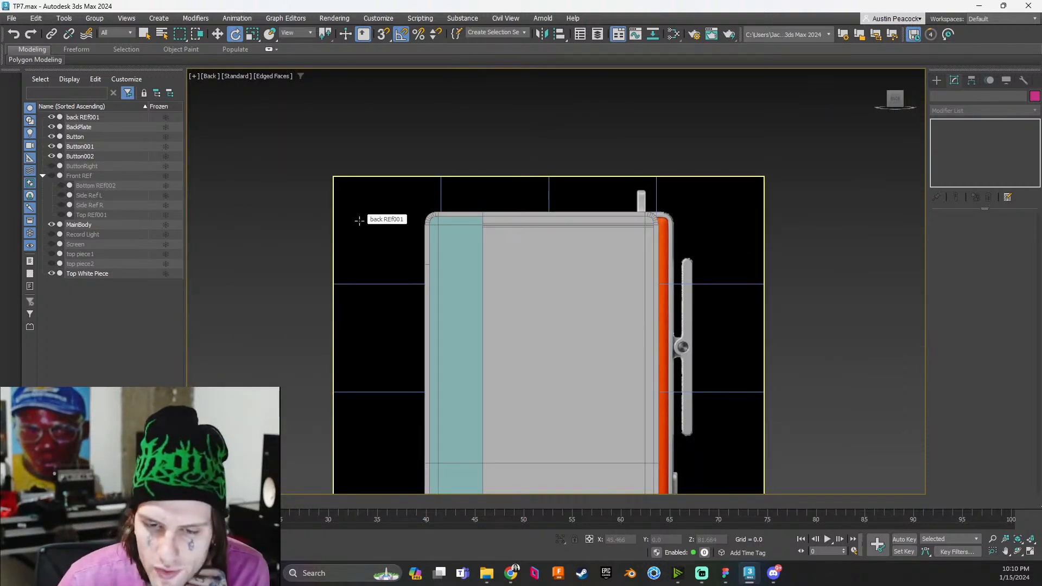
scroll(660, 332, "up", 2)
middle_click_drag(675, 267, 674, 250)
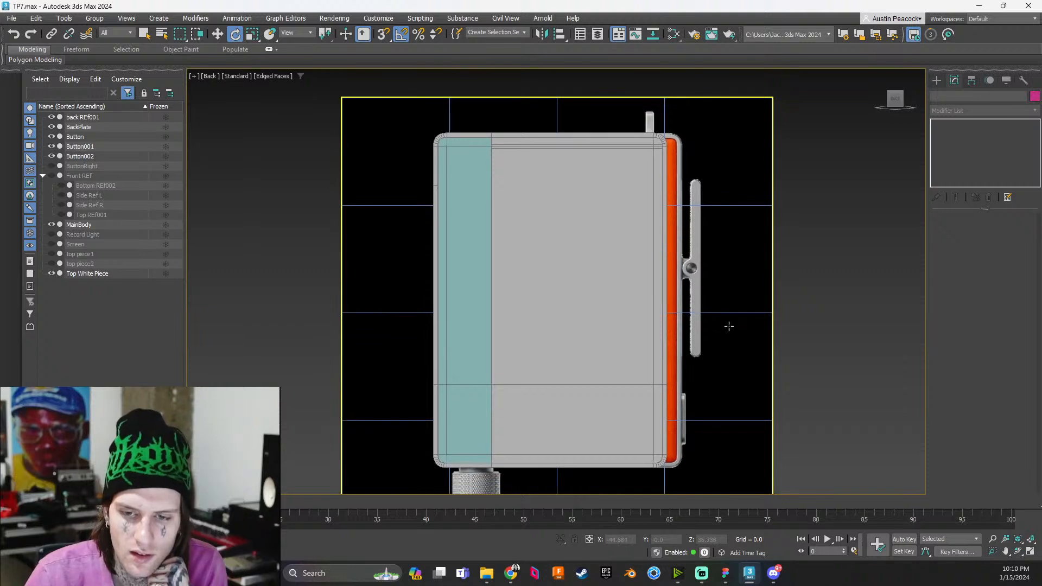
Move the back REf001 plane horizontally to about X 2.055 so the reference outline lines up with MainBody
left_click(733, 307)
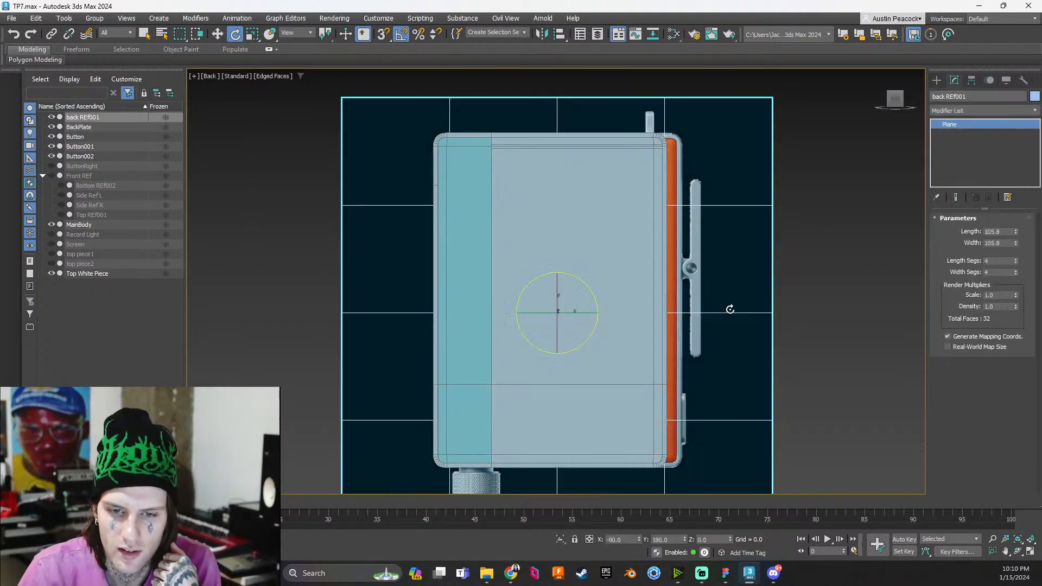
key("w")
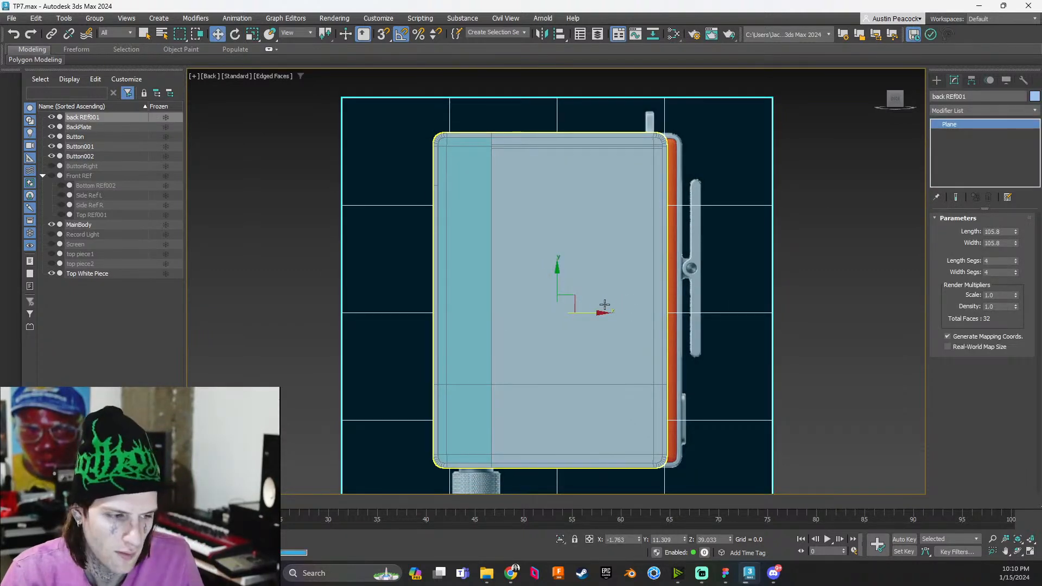
scroll(604, 305, "up", 3)
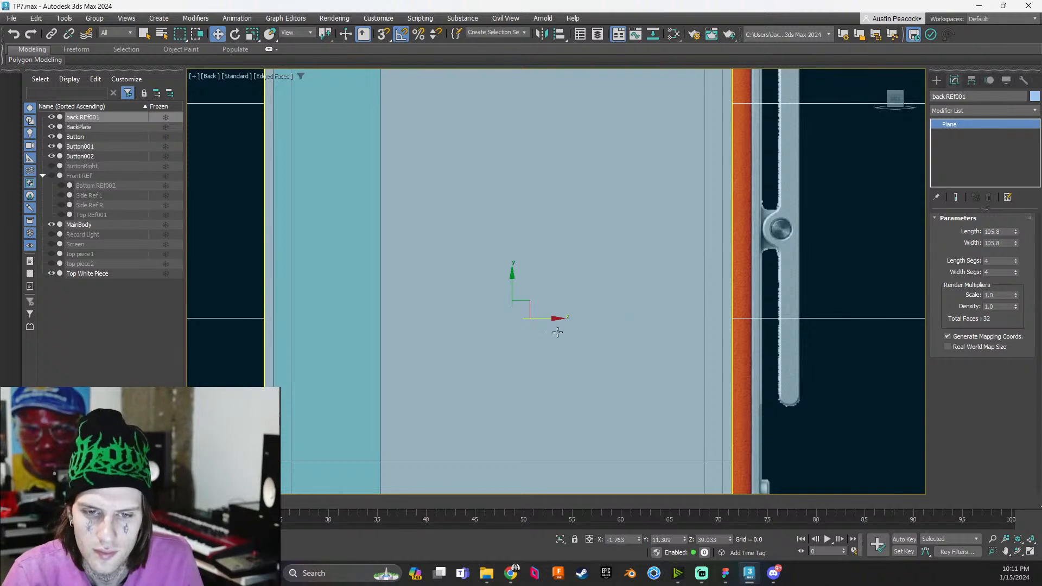
scroll(556, 323, "up", 2)
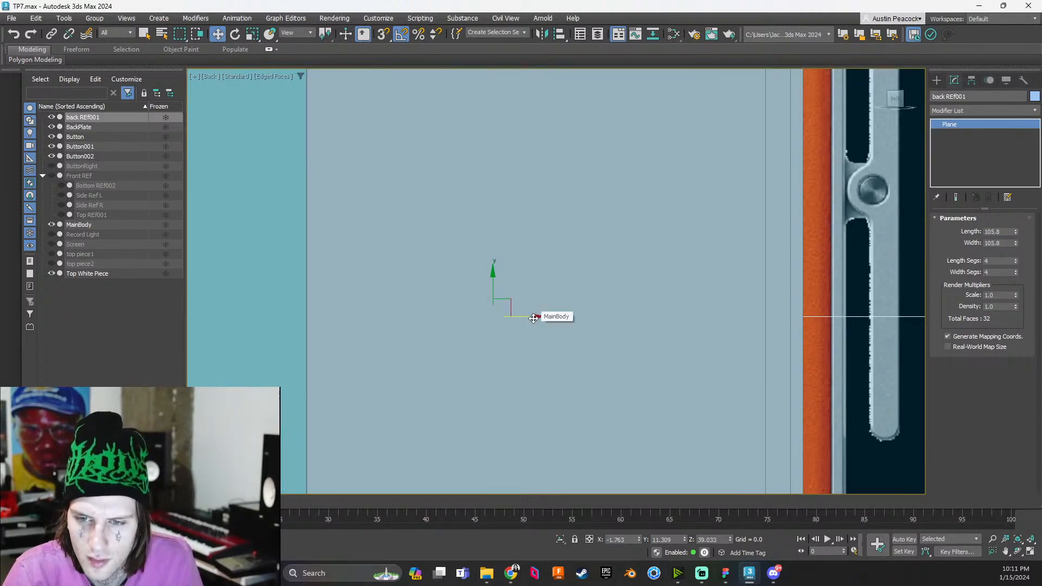
left_click_drag(534, 318, 502, 316)
scroll(721, 307, "up", 5)
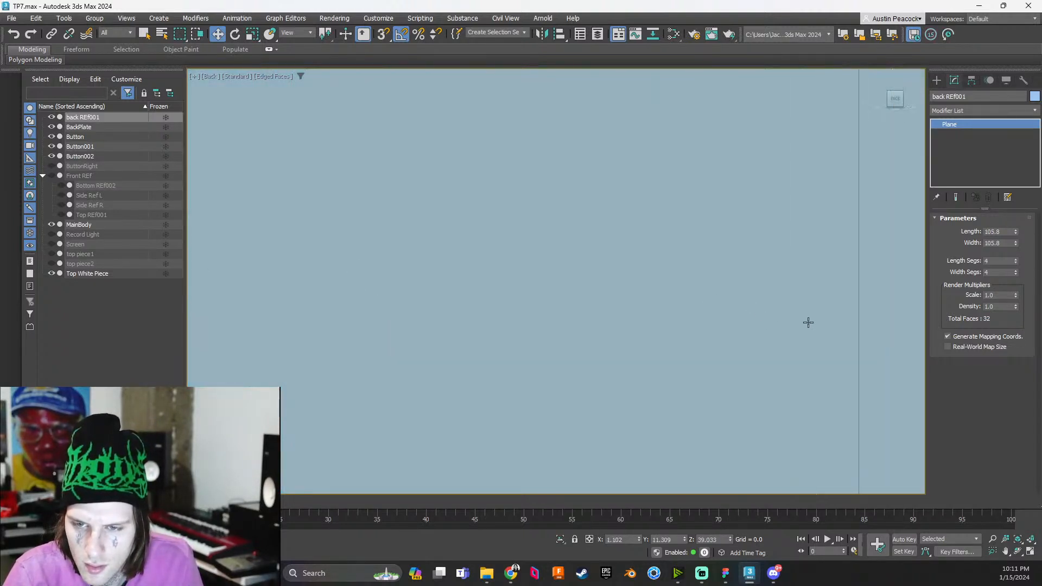
middle_click_drag(808, 322, 475, 298)
left_click_drag(640, 304, 511, 328)
Check MainBody's side edge and upper corners against the back reference, hiding and showing MainBody to compare them
scroll(567, 316, "up", 8)
scroll(509, 329, "down", 15)
middle_click_drag(475, 300, 530, 255)
scroll(569, 286, "up", 12)
scroll(446, 286, "down", 5)
scroll(471, 305, "up", 6)
middle_click_drag(418, 147, 486, 297)
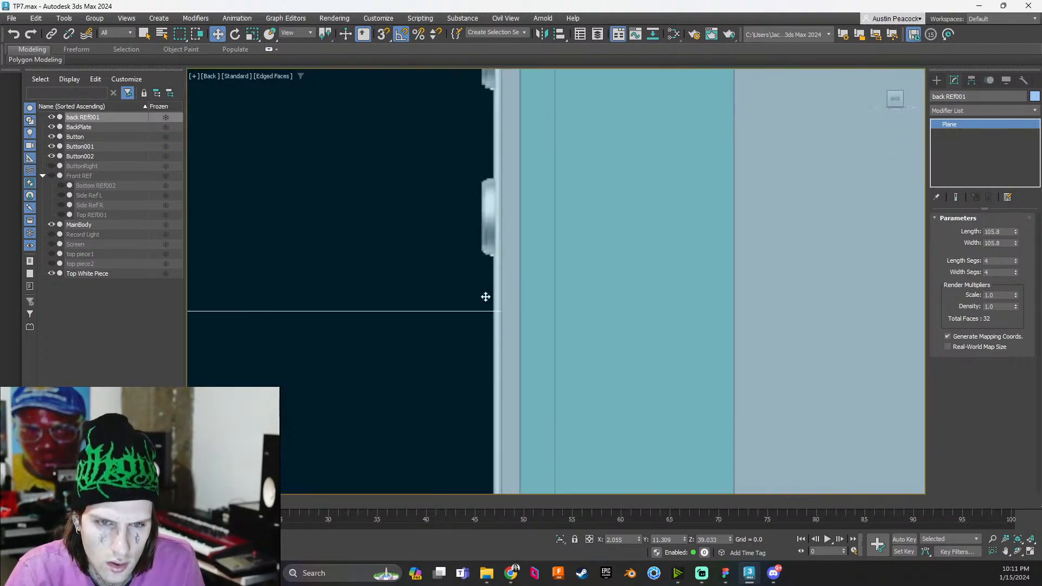
scroll(486, 227, "up", 4)
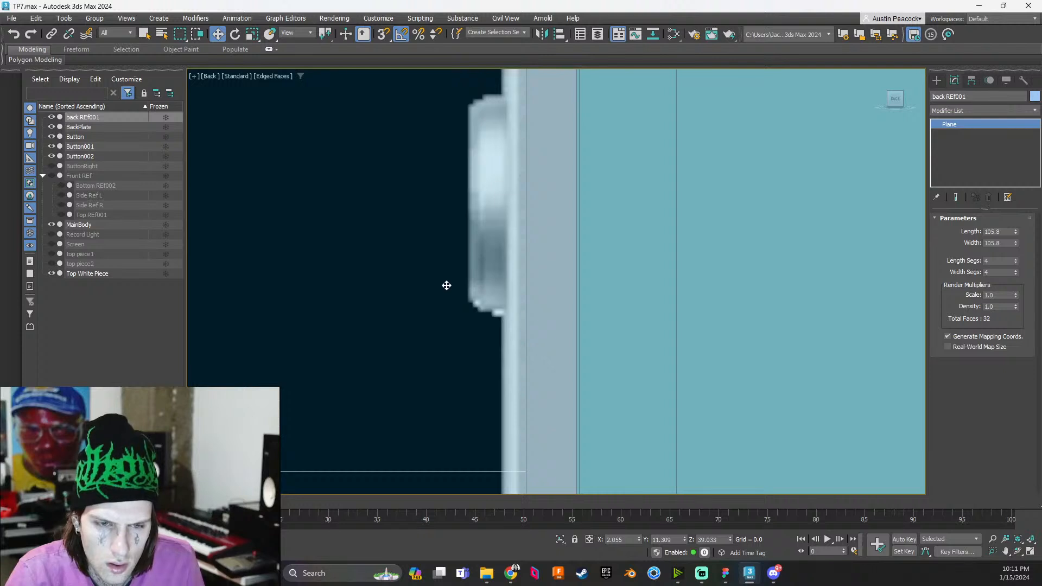
scroll(446, 285, "down", 5)
middle_click_drag(516, 197, 525, 445)
scroll(470, 236, "up", 2)
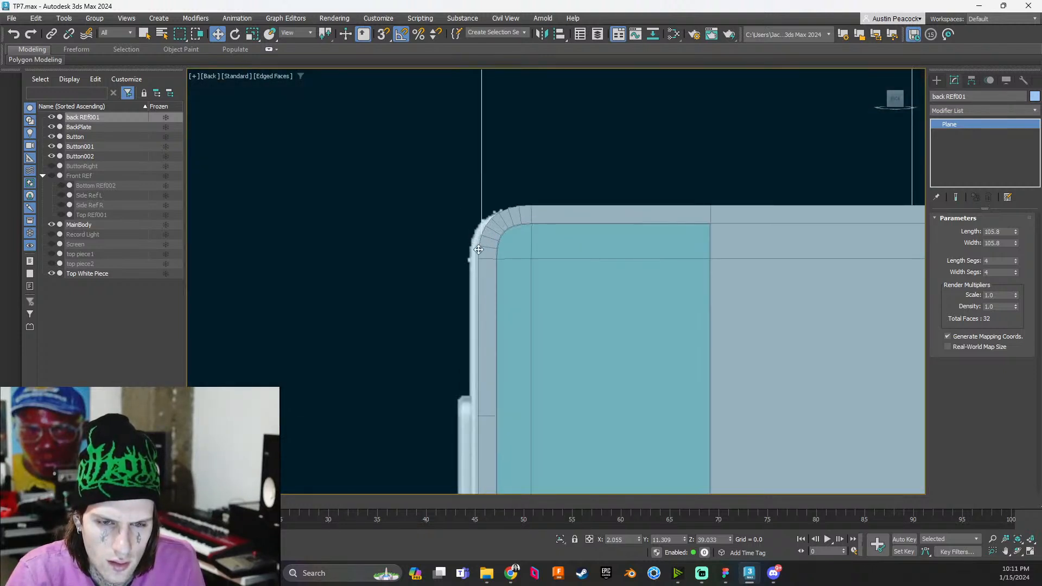
scroll(674, 272, "down", 4)
scroll(698, 281, "up", 1)
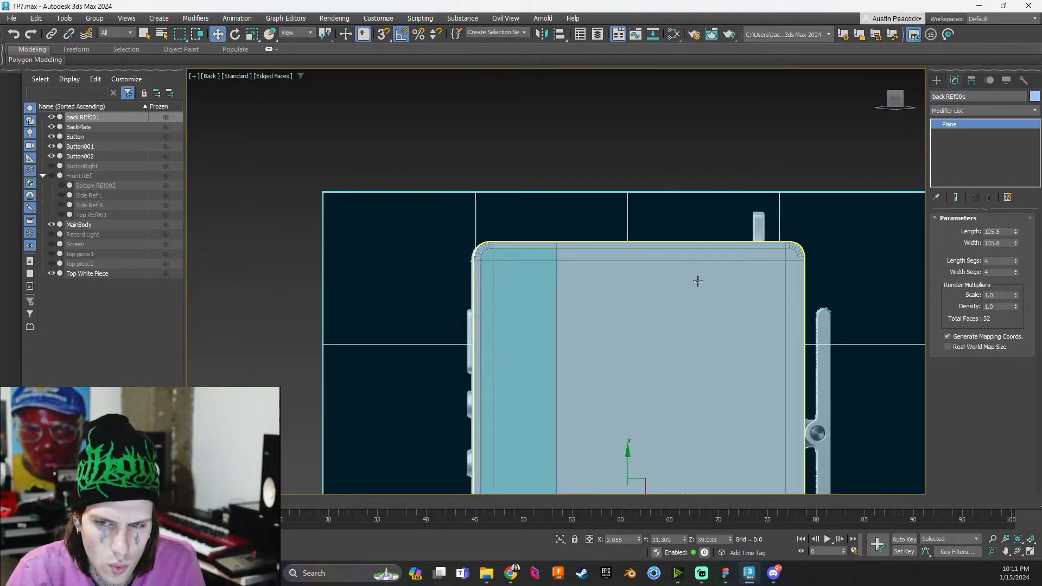
scroll(698, 281, "up", 2)
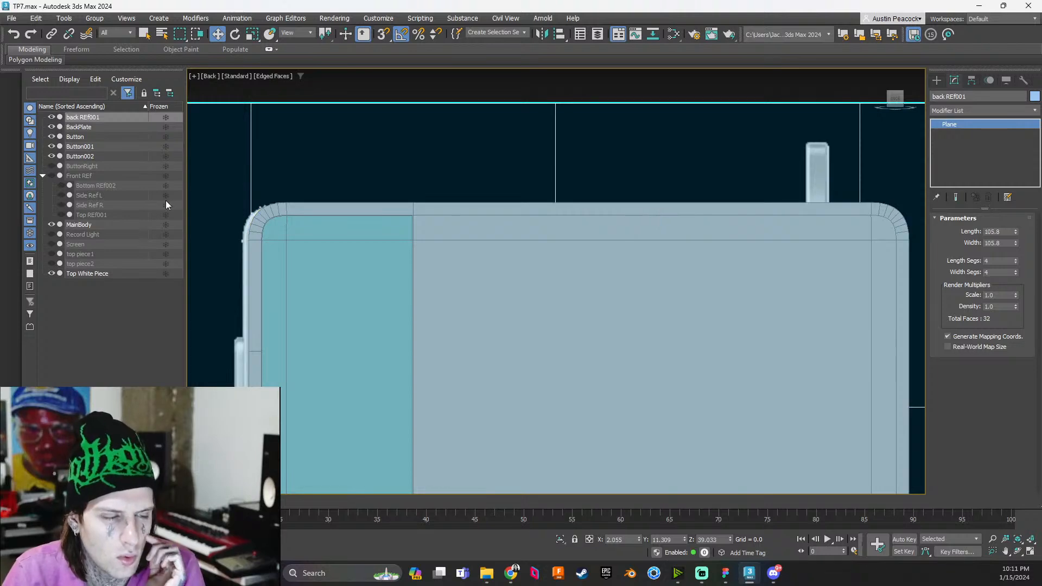
left_click(52, 224)
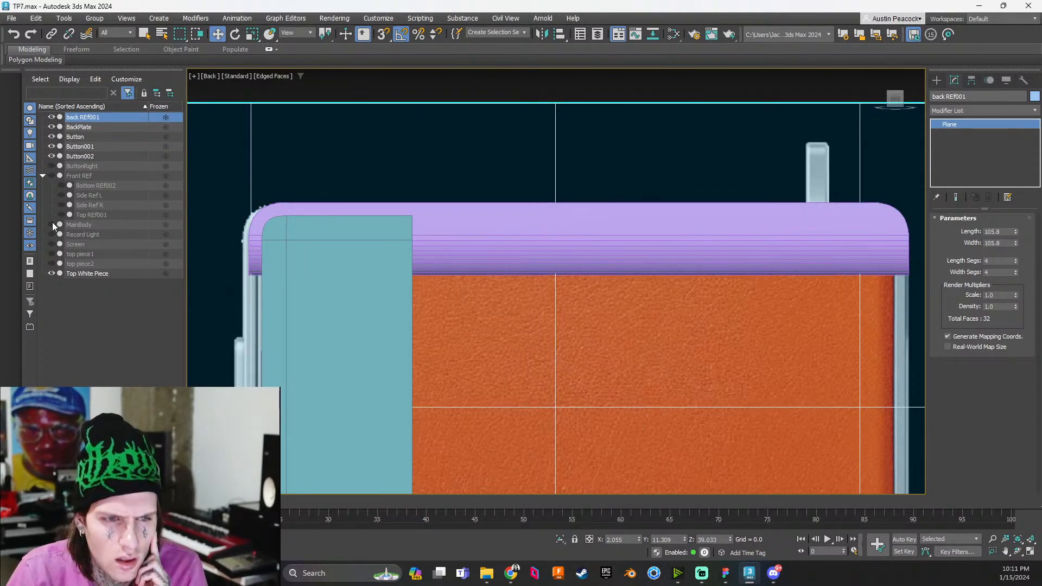
left_click(52, 223)
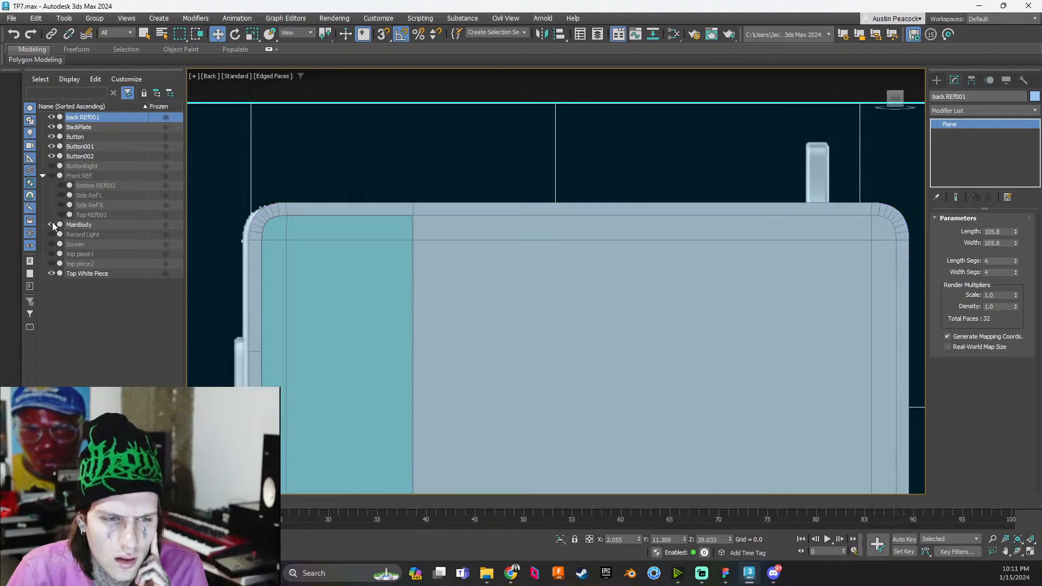
Inspect MainBody's lower corner near the knurled knob against the reference, toggling the back REf001 plane's visibility
scroll(502, 361, "down", 3)
middle_click_drag(502, 360, 512, 139)
scroll(523, 325, "up", 3)
middle_click_drag(476, 398, 493, 176)
scroll(493, 171, "up", 1)
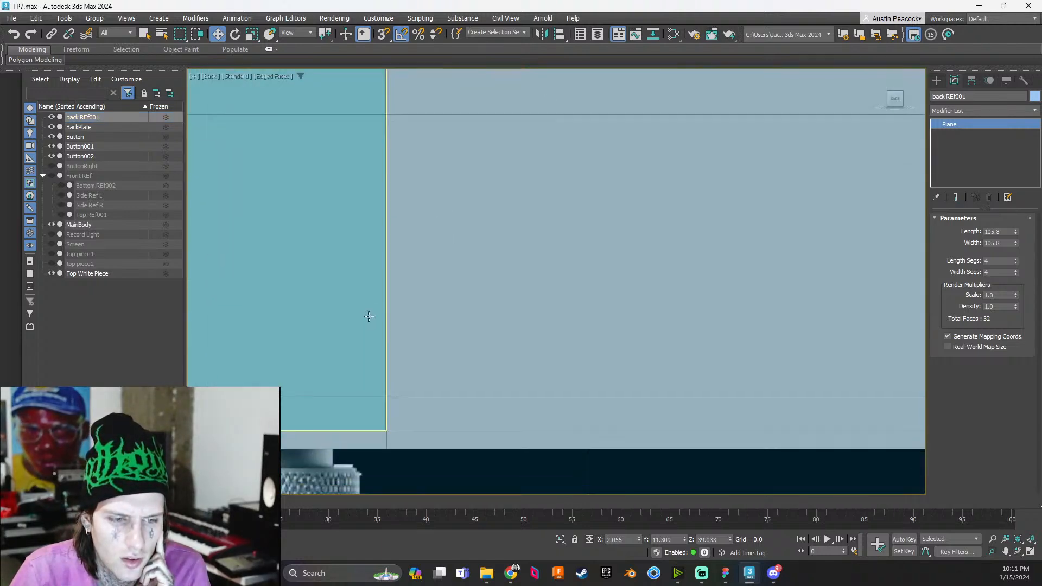
scroll(367, 316, "up", 1)
middle_click_drag(367, 316, 454, 274)
scroll(439, 374, "down", 1)
middle_click_drag(438, 374, 506, 361)
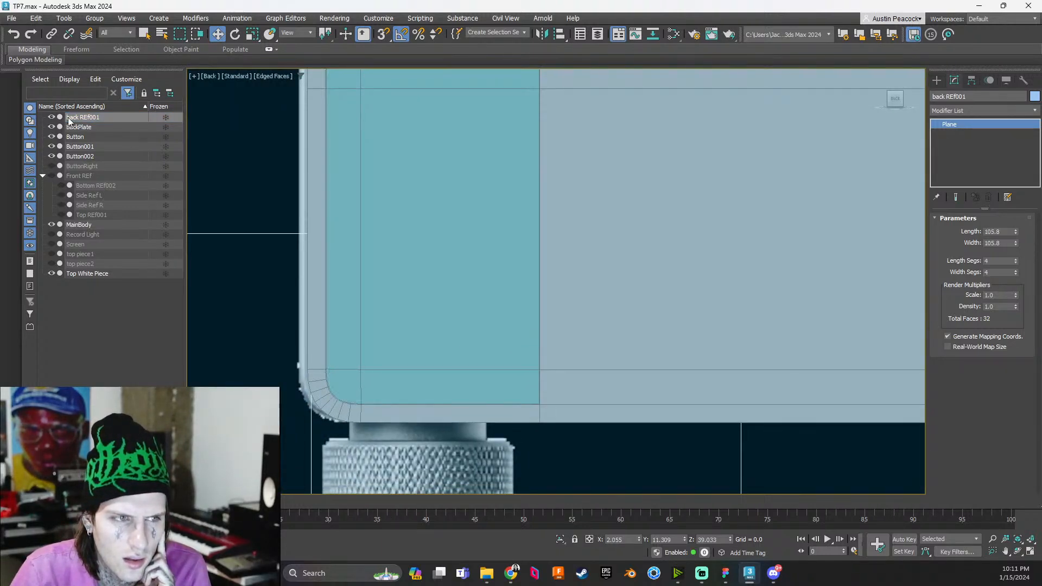
left_click(51, 118)
left_click(51, 119)
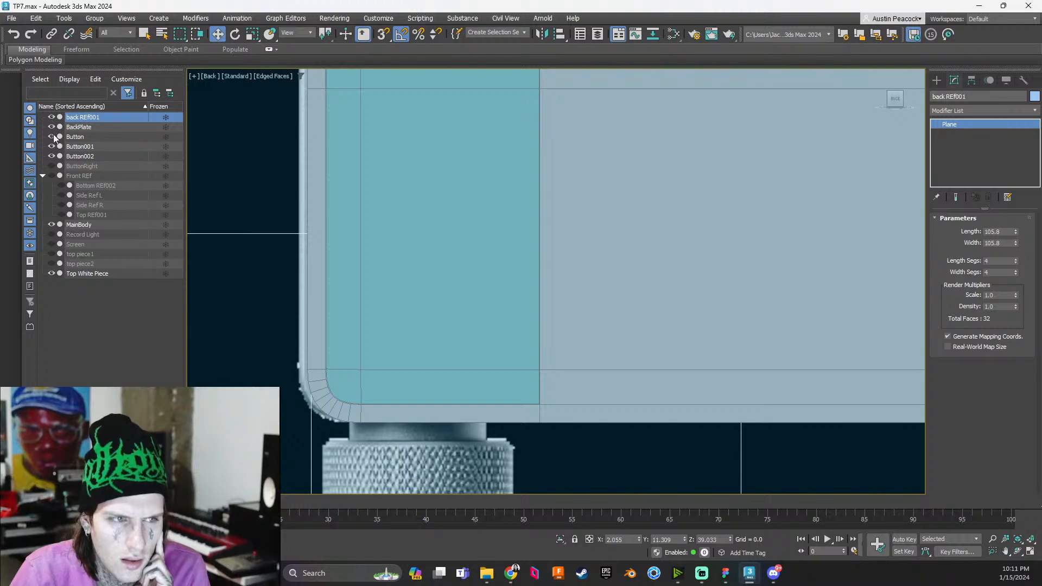
Compare the lower corner of the BackPlate with the reference by repeatedly toggling MainBody's visibility
left_click(51, 223)
left_click(51, 223)
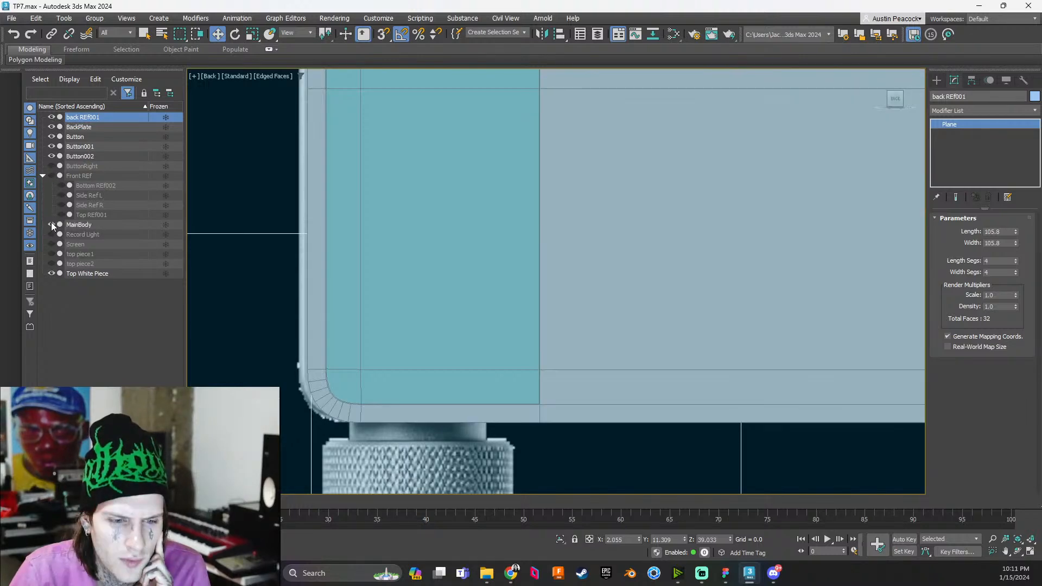
left_click(51, 223)
left_click(51, 223)
left_click(51, 223)
left_click(51, 223)
left_click(51, 224)
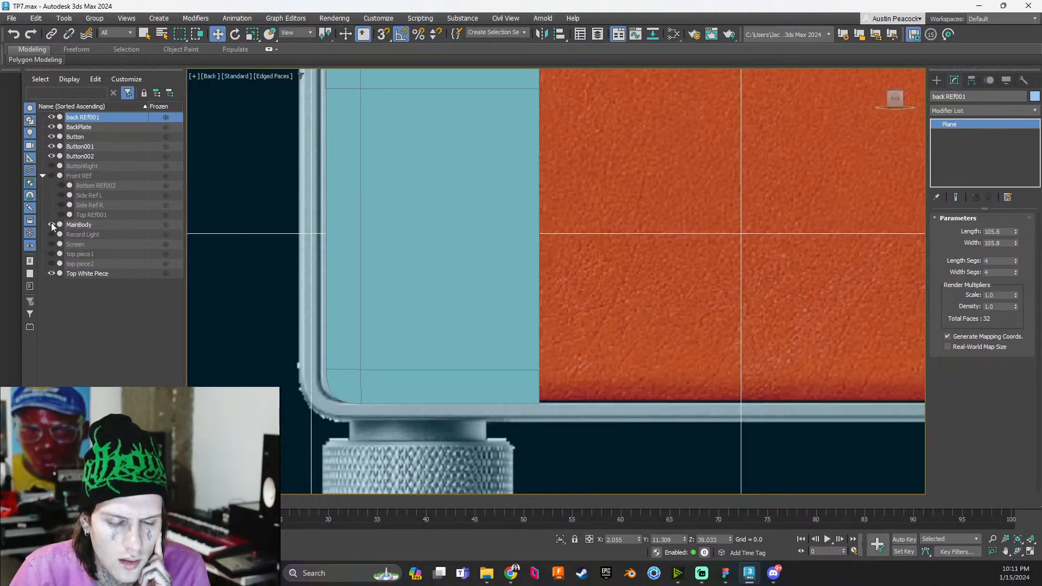
Check the BackPlate's lower edge against the orange panel up close by toggling MainBody, leaving it hidden
scroll(532, 442, "up", 5)
left_click(51, 224)
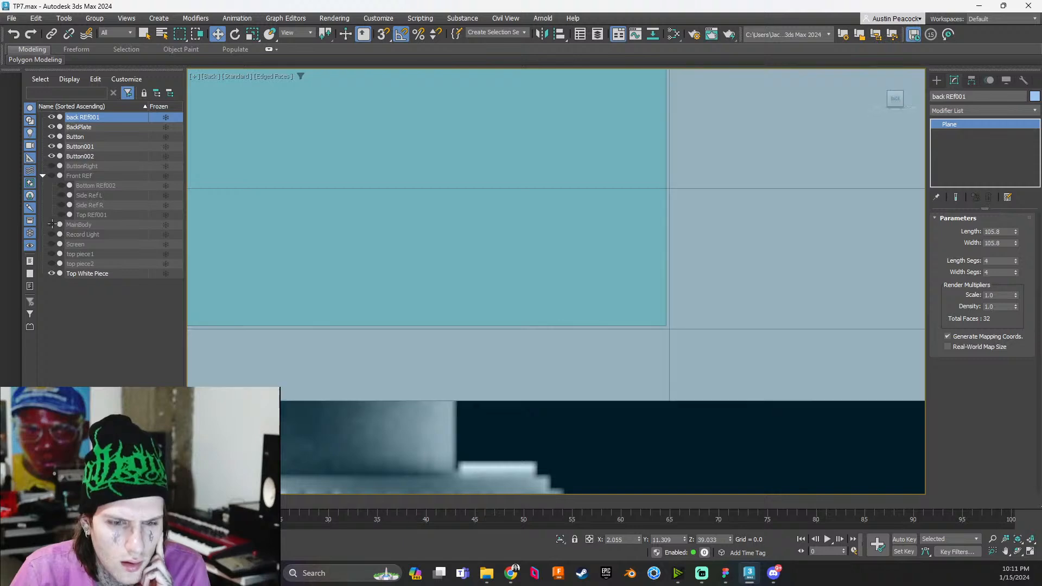
left_click(52, 225)
left_click(51, 224)
left_click(51, 224)
scroll(473, 318, "down", 5)
scroll(474, 318, "down", 3)
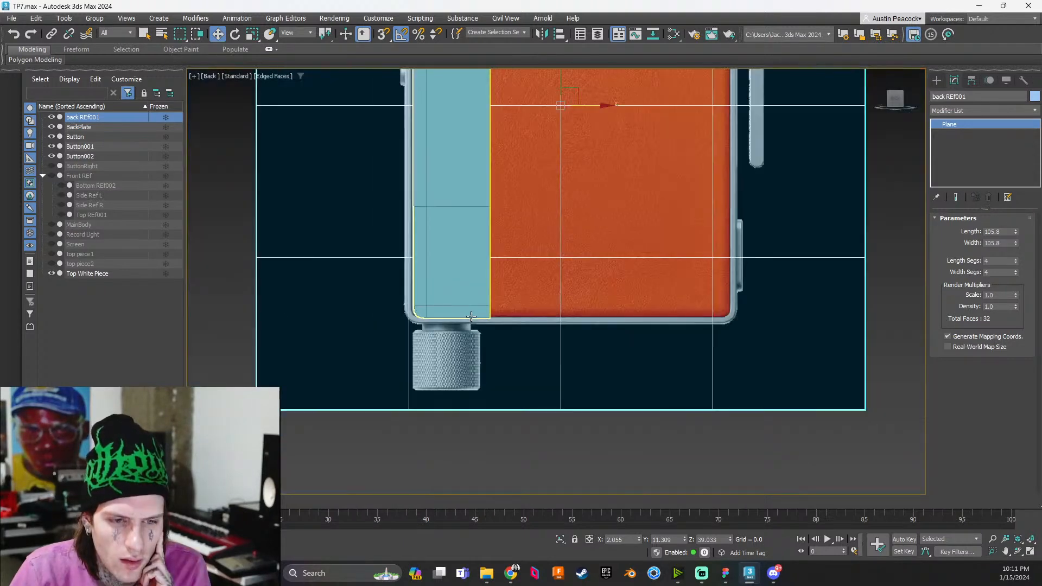
scroll(489, 265, "down", 2)
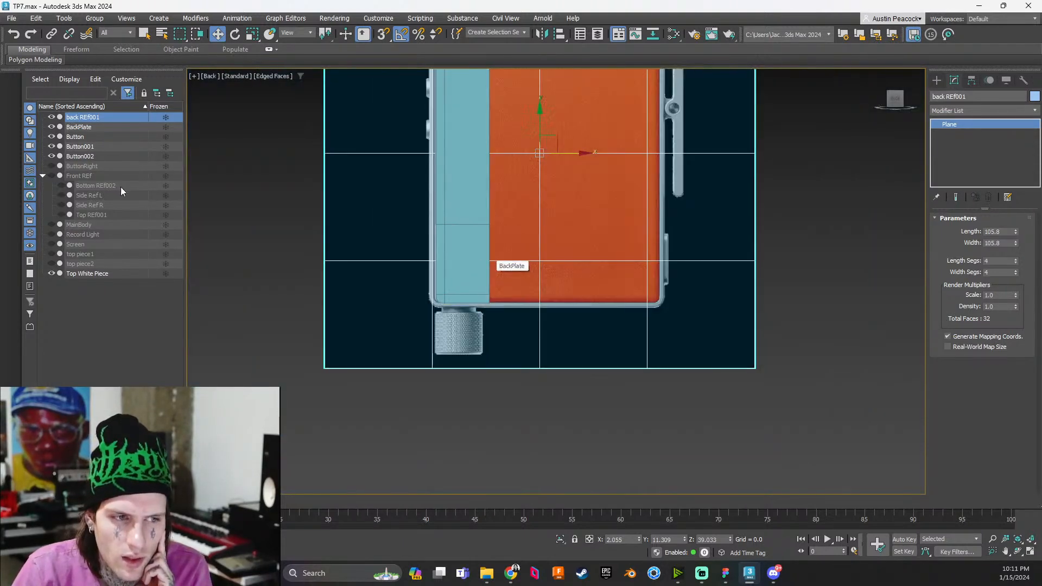
Show MainBody again and recheck its lower corner by hiding and restoring the back REf001 plane
left_click(48, 224)
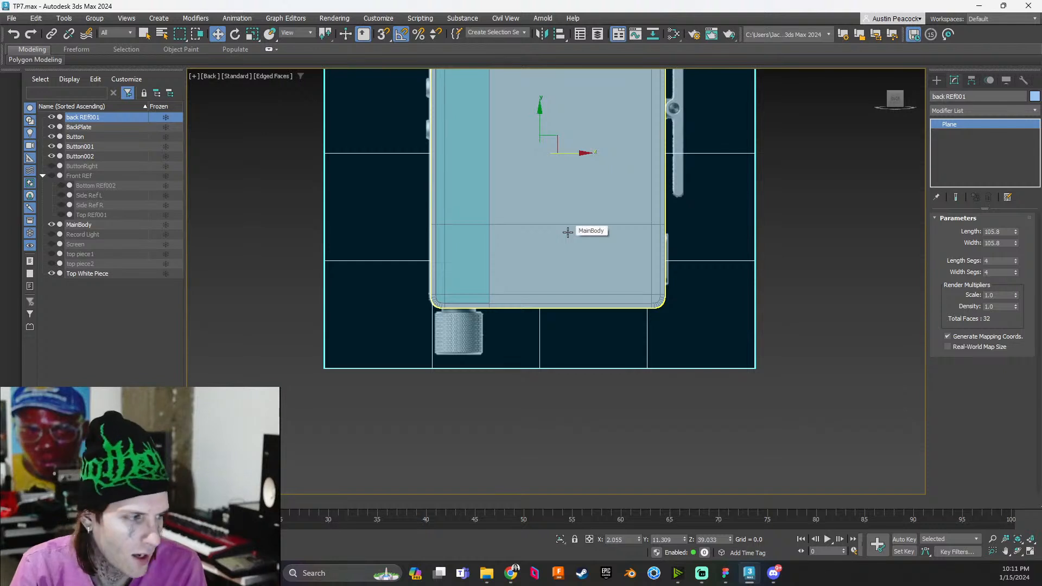
scroll(506, 267, "up", 4)
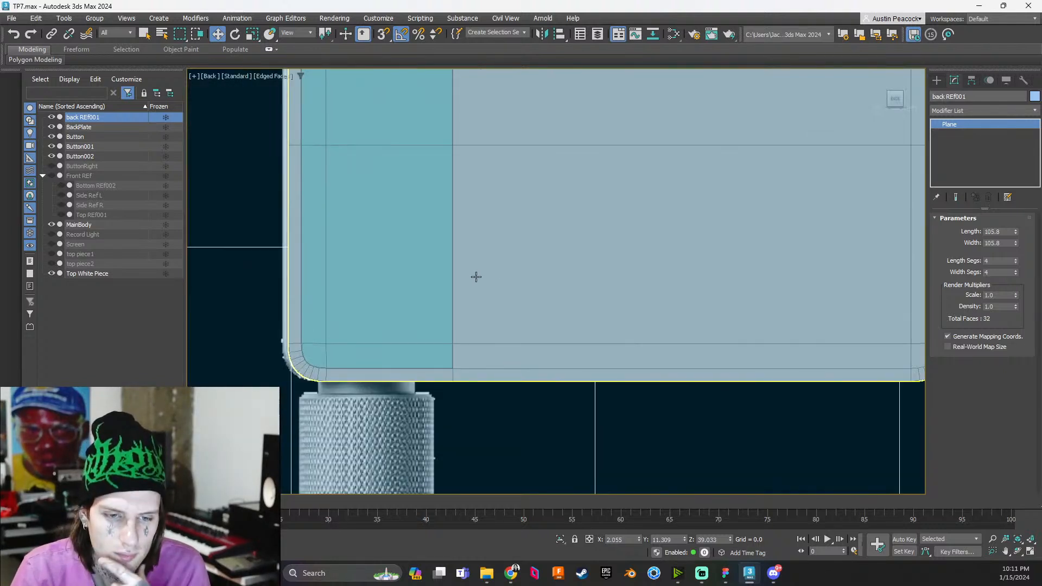
scroll(494, 286, "down", 2)
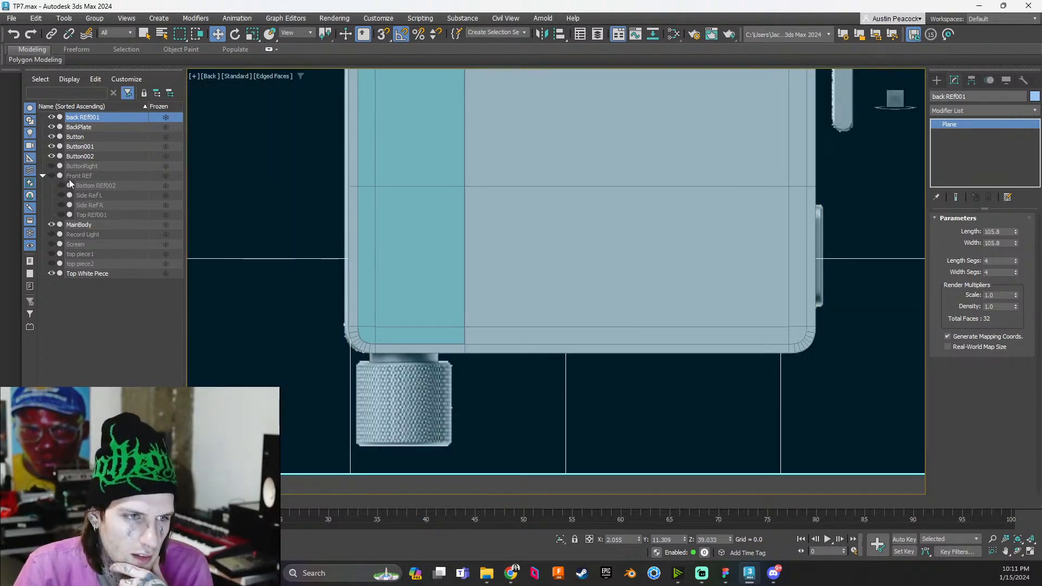
left_click(53, 119)
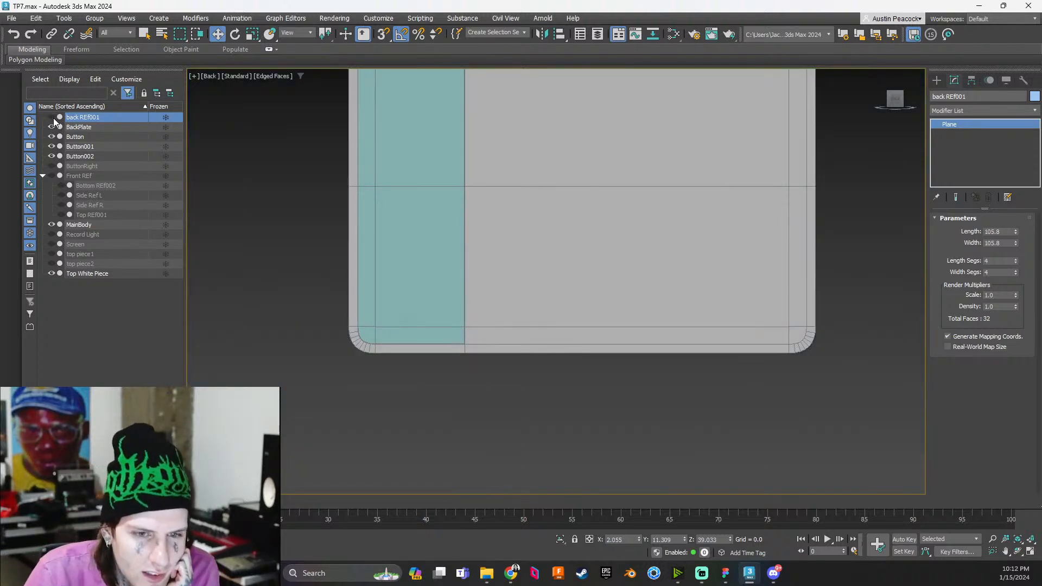
left_click(53, 118)
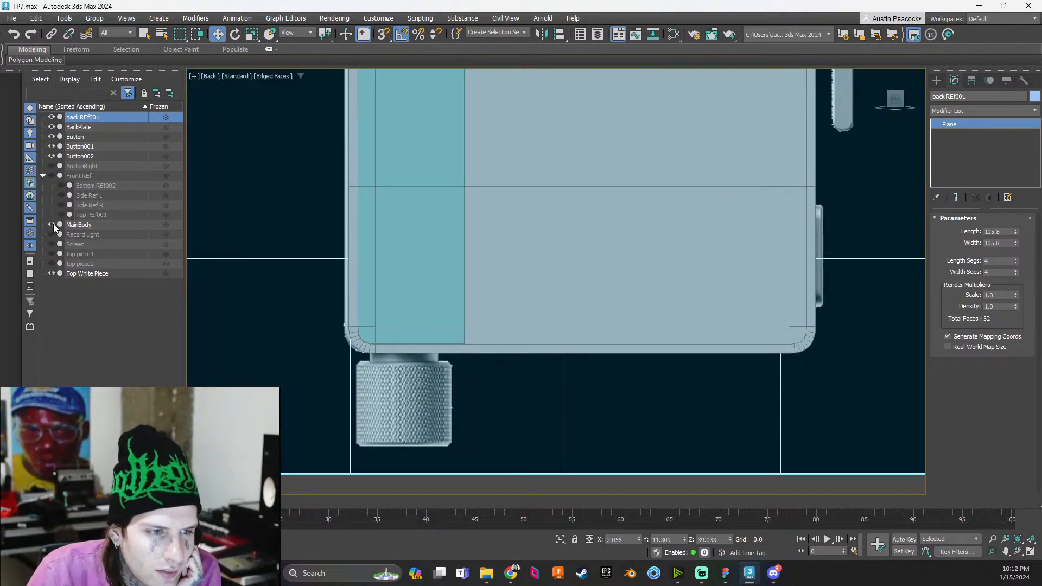
scroll(384, 296, "up", 2)
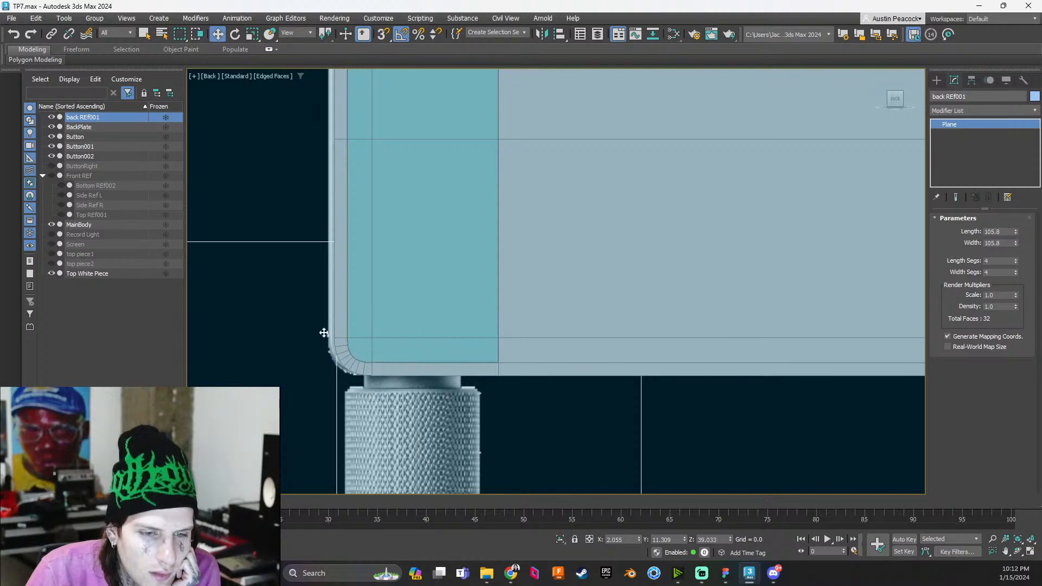
Shift the back REf001 plane horizontally to about X 1.51 so its device edge lines up with MainBody's side edge
scroll(291, 307, "up", 4)
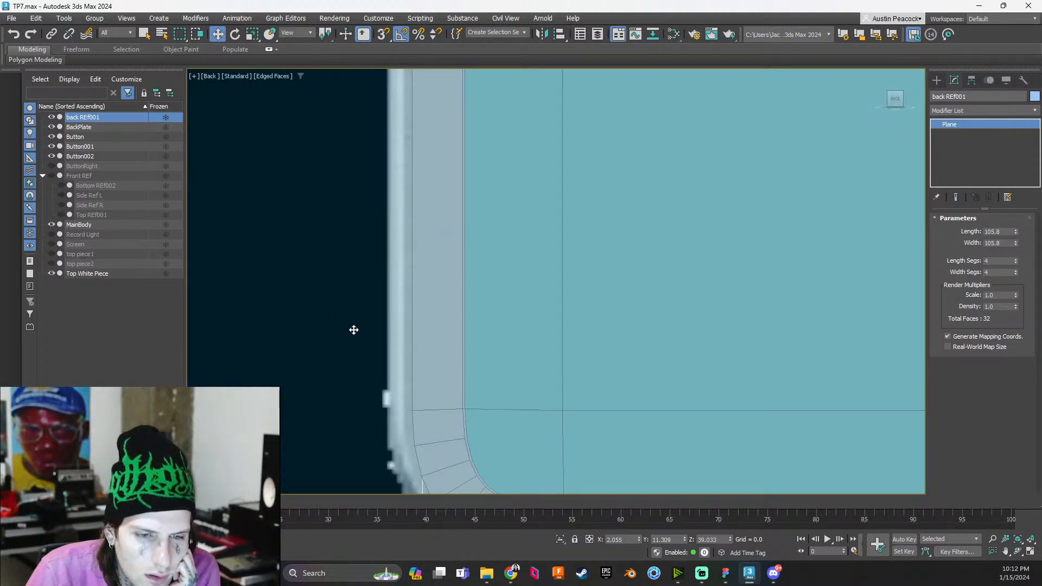
middle_click_drag(353, 328, 379, 332)
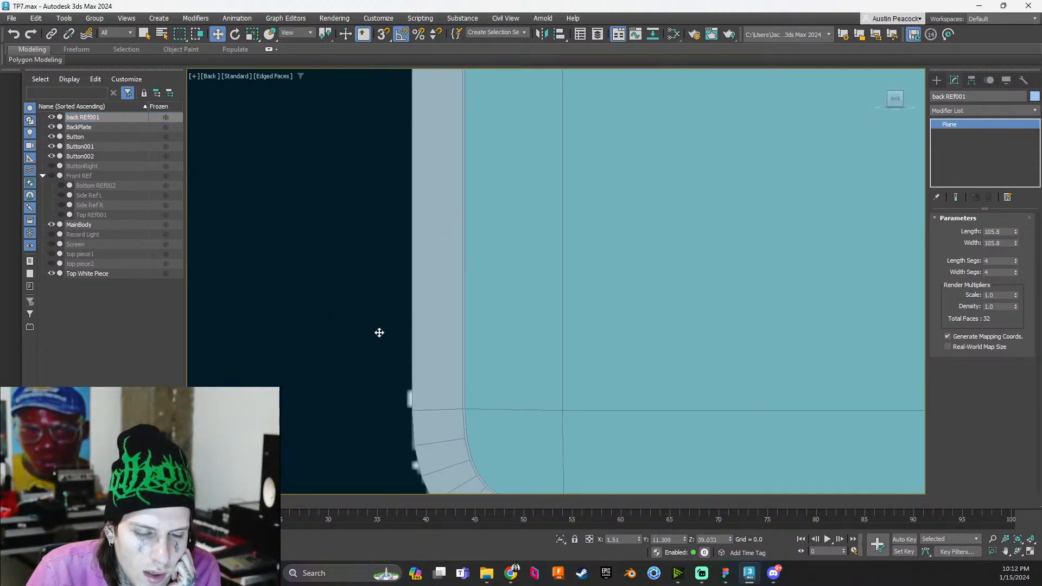
scroll(455, 300, "down", 5)
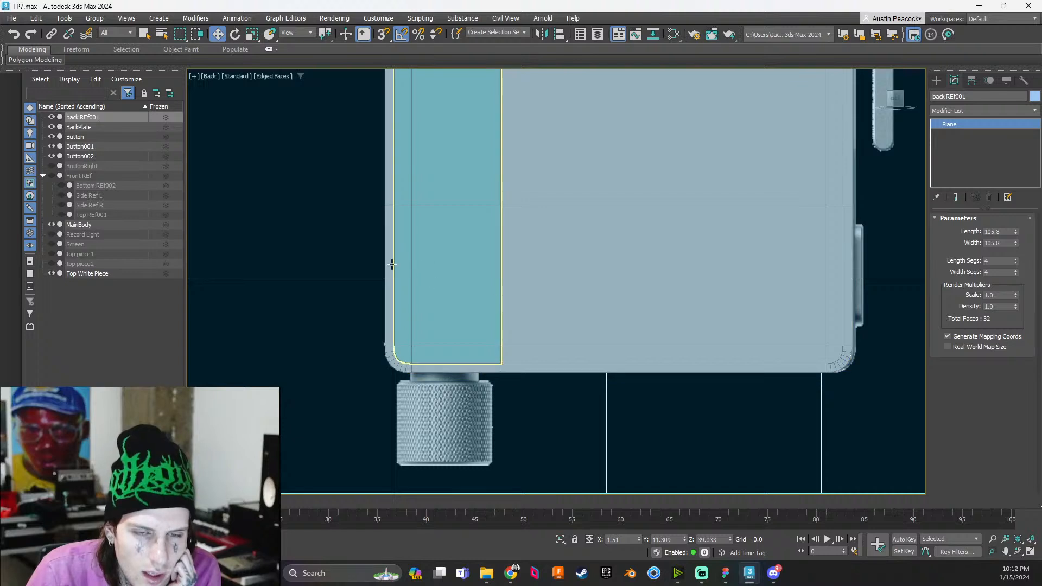
Hide MainBody, select the BackPlate and toggle its visibility to compare its strip with the back reference image
left_click(52, 224)
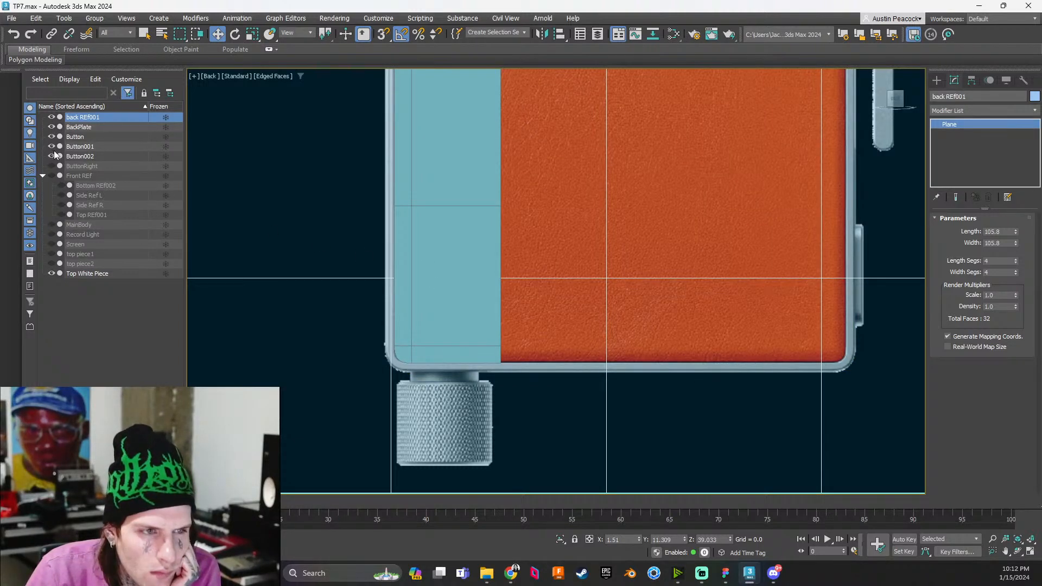
left_click(434, 255)
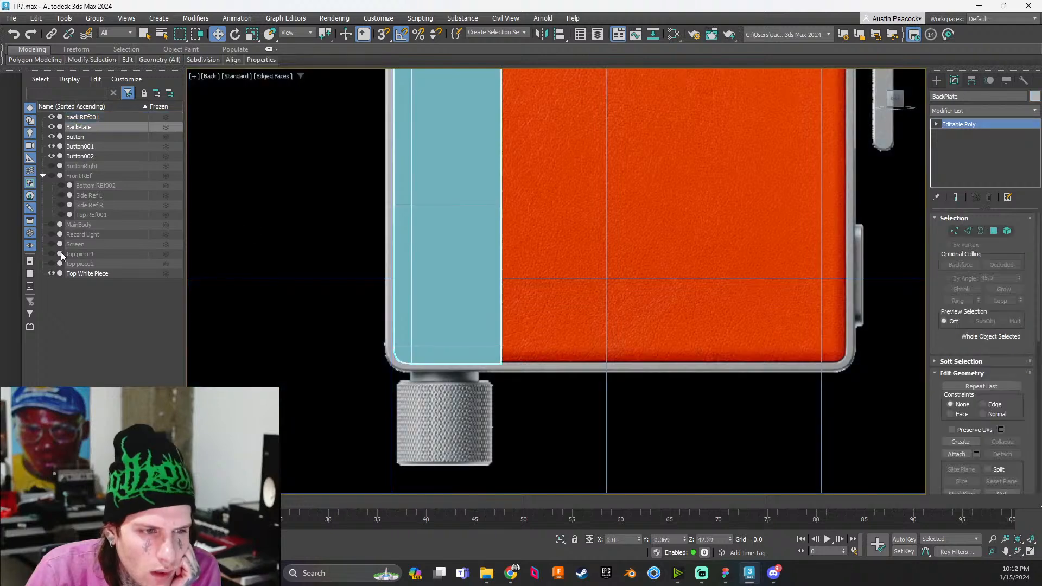
left_click(51, 127)
left_click(50, 127)
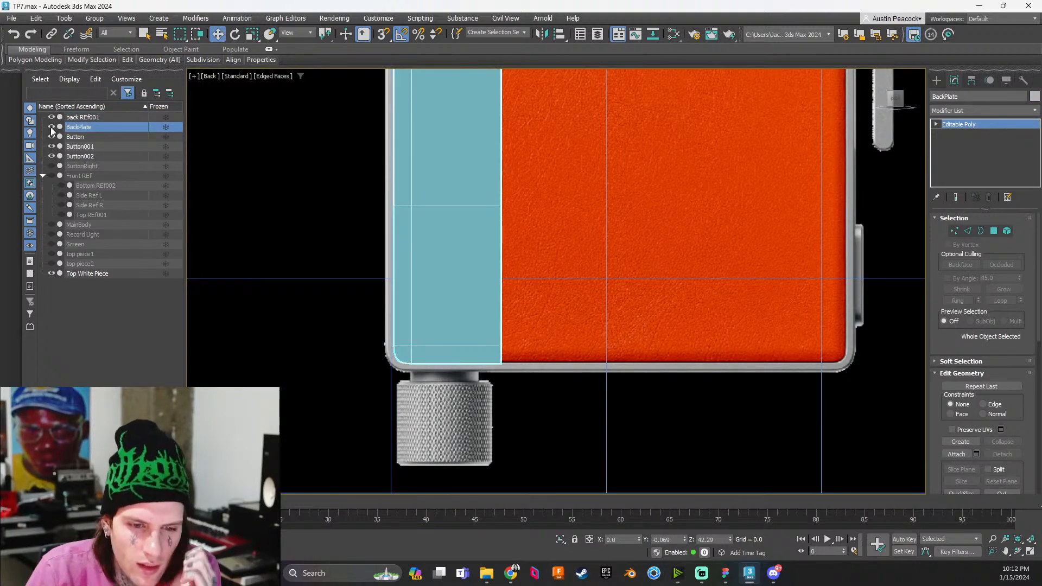
left_click(51, 127)
left_click(50, 127)
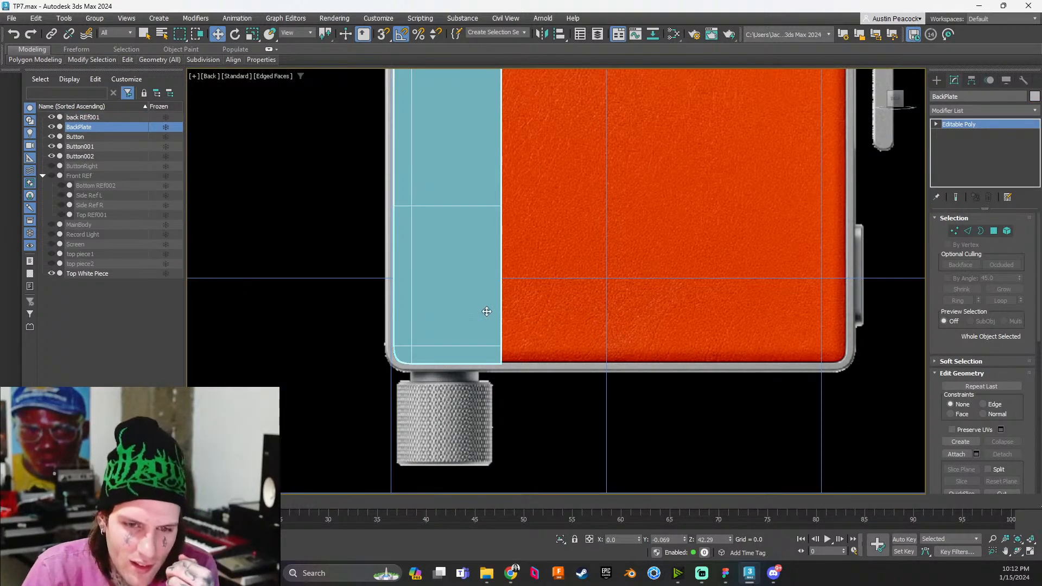
Select the four narrow side polygons running along the BackPlate's long edge facing the orange panel
scroll(486, 310, "down", 2)
middle_click_drag(488, 309, 636, 446, "alt")
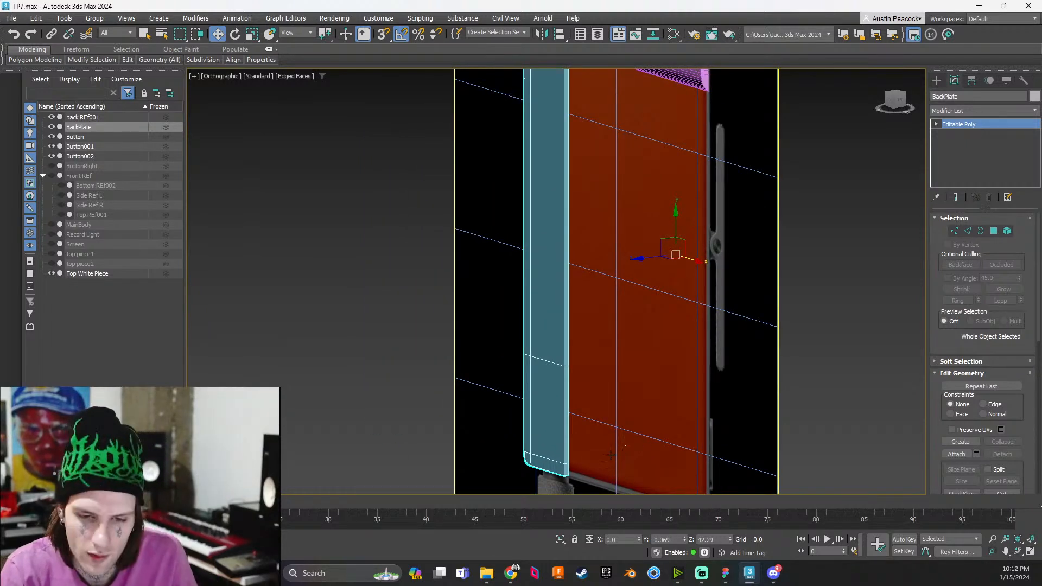
key("4")
left_click(566, 469)
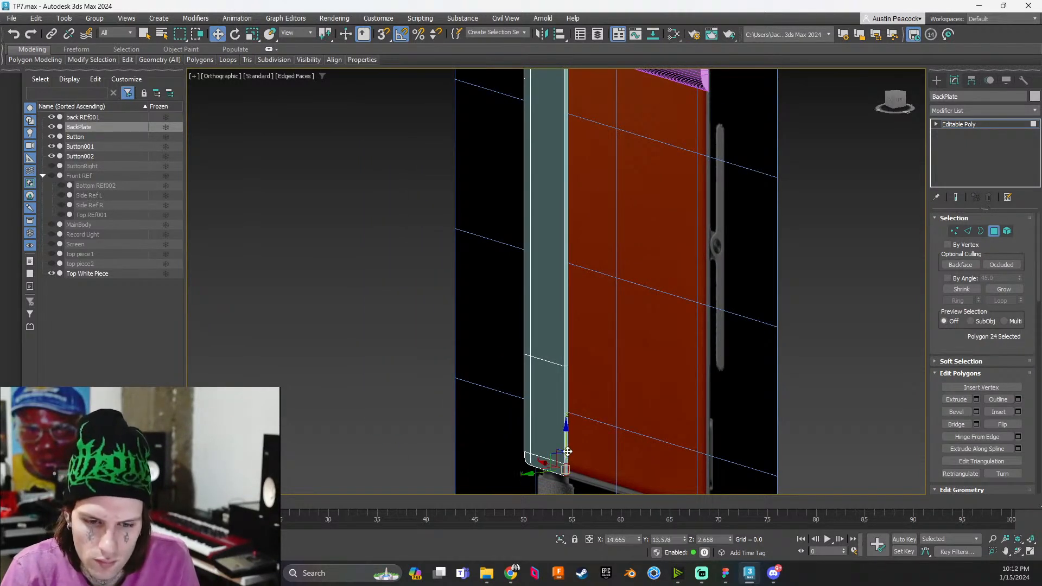
left_click(566, 410, "ctrl")
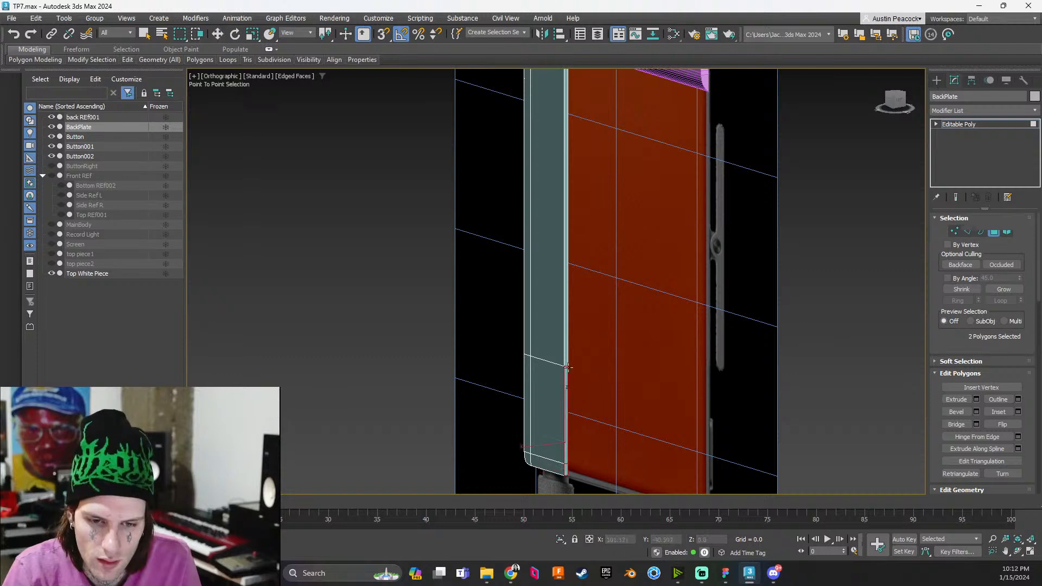
middle_click_drag(573, 253, 573, 364, "shift")
left_click(566, 143, "shift")
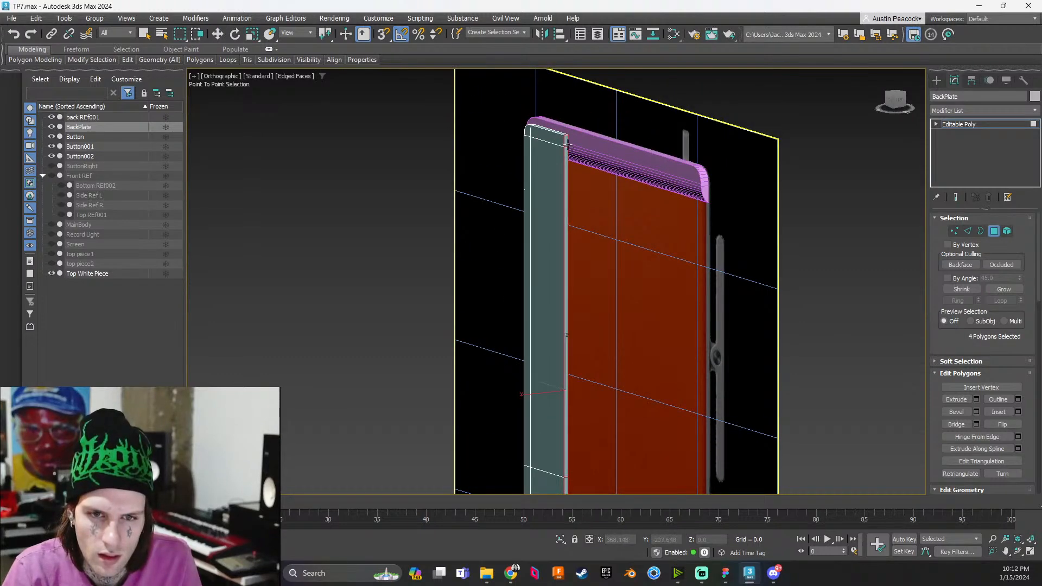
key("w")
In the back view, move the selected polygons horizontally to about X 22.7, matching the boundary between grey strip and orange panel
left_click(888, 97)
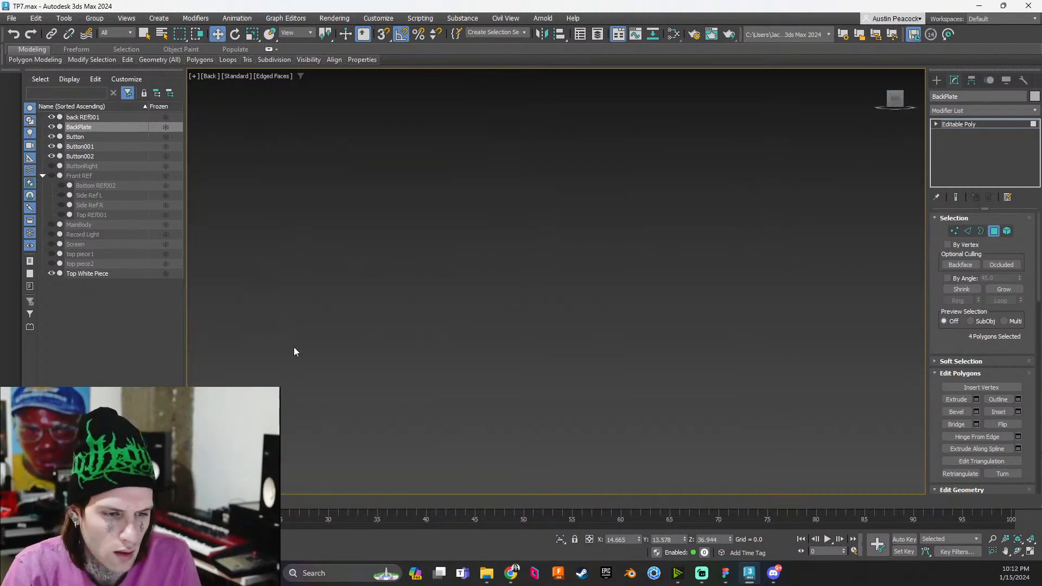
scroll(534, 390, "up", 4)
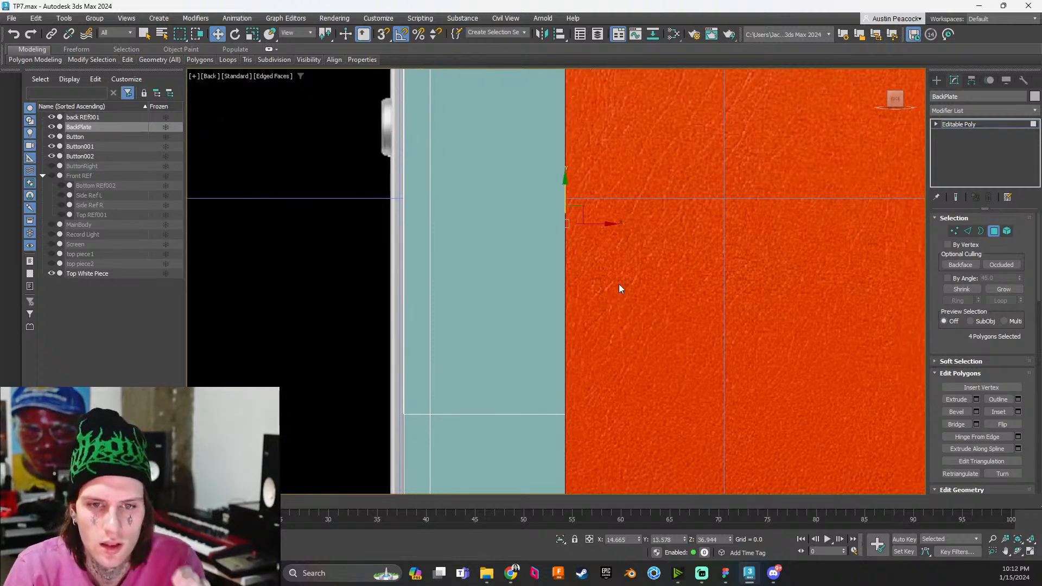
left_click_drag(609, 224, 489, 232)
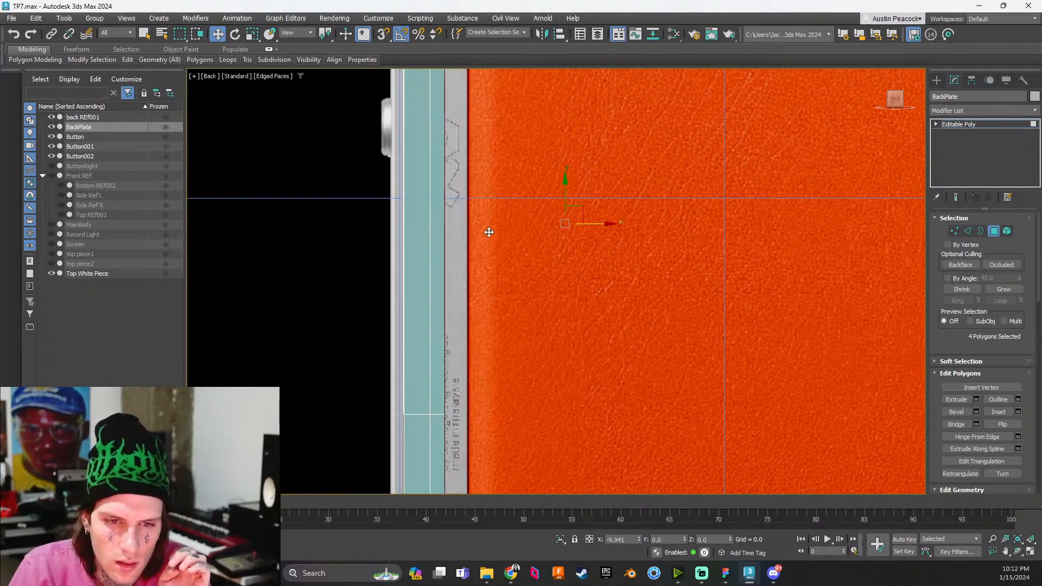
scroll(466, 245, "up", 3)
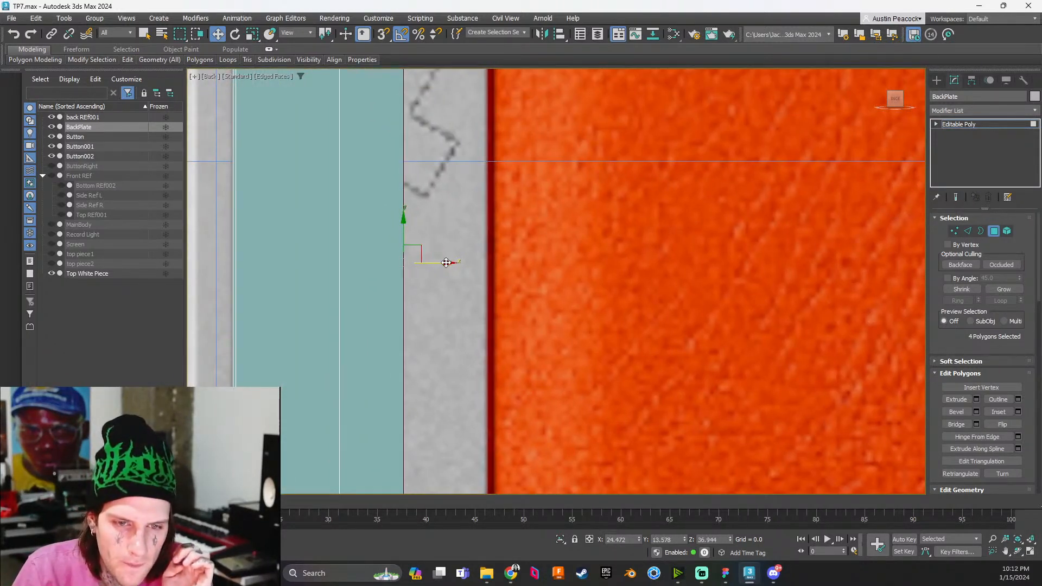
left_click_drag(445, 263, 530, 283)
scroll(525, 295, "down", 6)
scroll(530, 296, "up", 2)
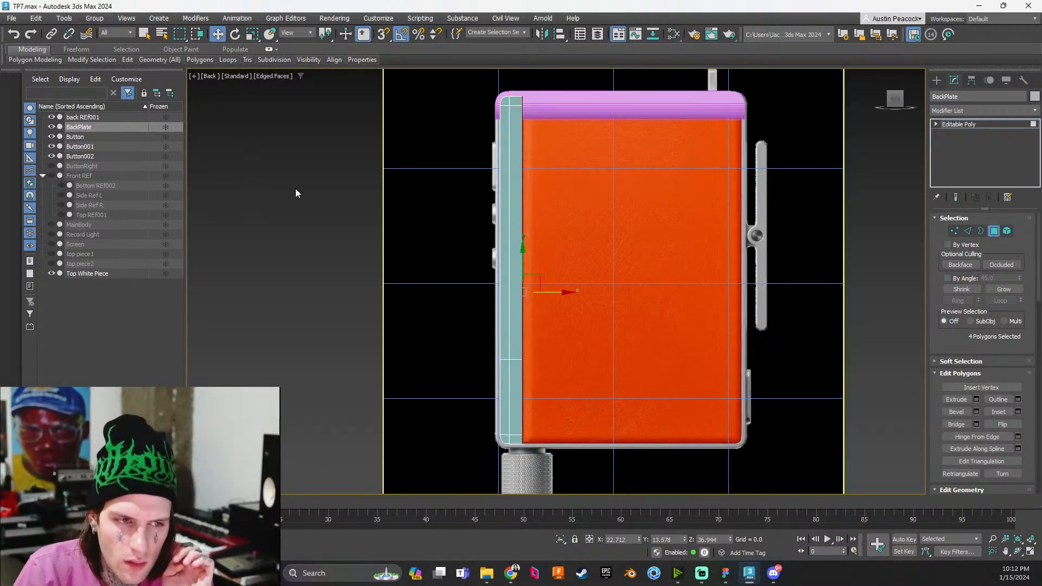
Check the narrowed BackPlate by toggling MainBody's visibility, leave MainBody shown and clear the polygon selection
left_click(52, 225)
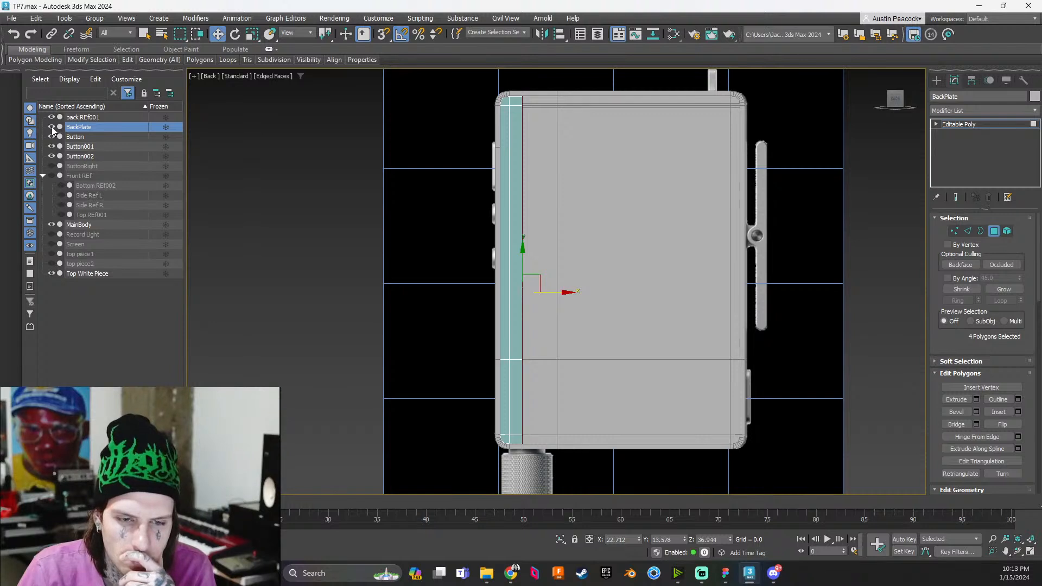
left_click(52, 224)
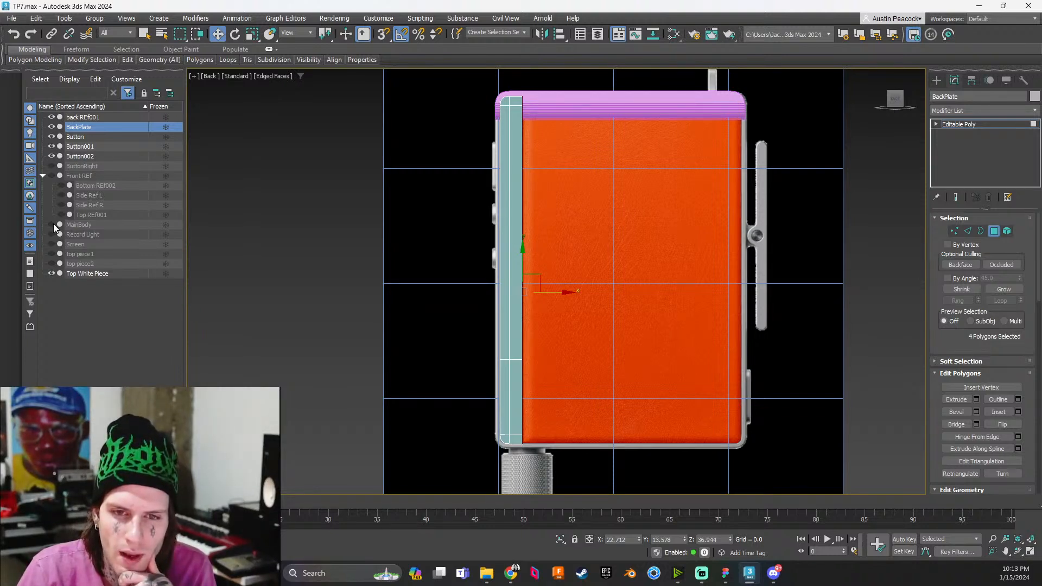
left_click(53, 224)
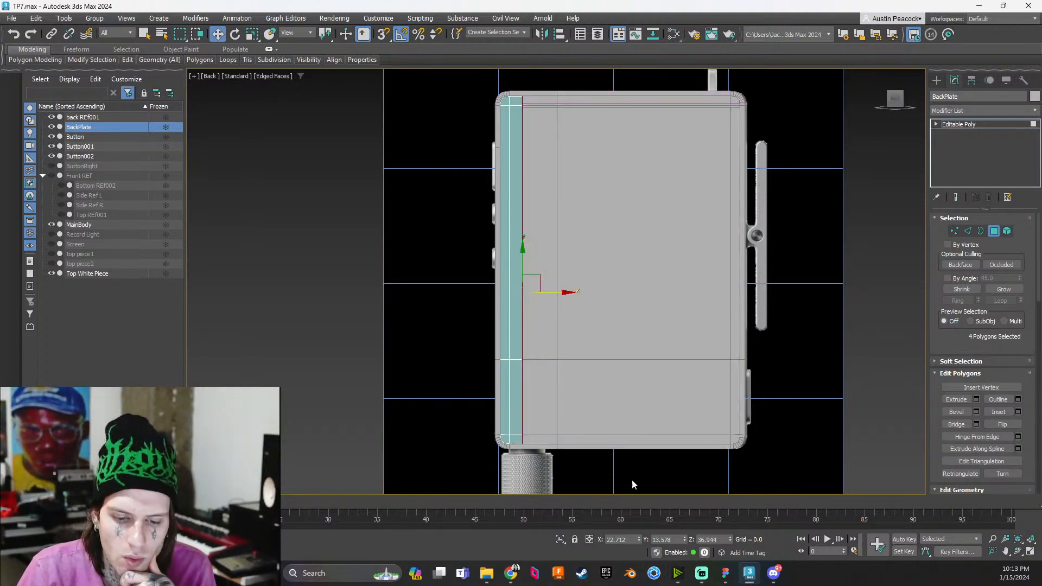
left_click(309, 340)
scroll(421, 357, "down", 2)
scroll(635, 386, "down", 1)
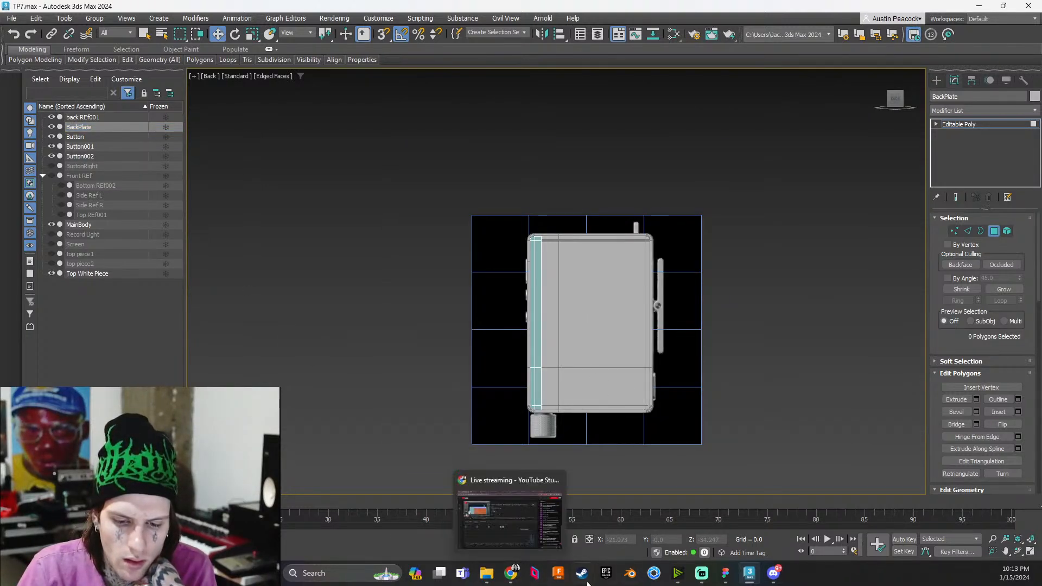
Switch to the TP-7 reference board in Figma and examine the back view's grey strip and orange panel alongside the neighbouring views
left_click(725, 572)
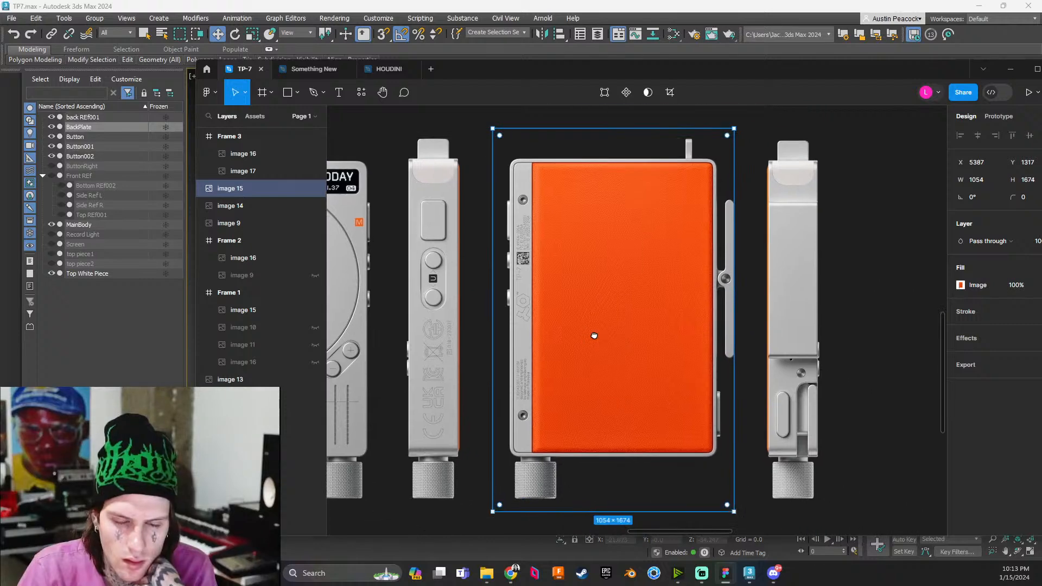
mouse_move(595, 335)
middle_mouse_down()
mouse_move(548, 349)
mouse_move(598, 351)
middle_mouse_up()
scroll(537, 331, "up", 1)
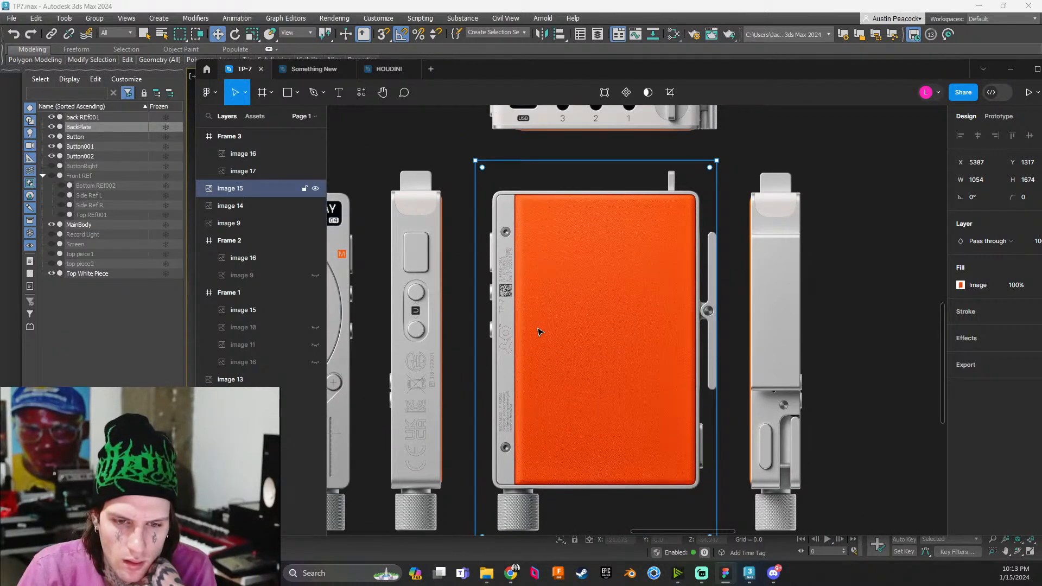
scroll(532, 329, "up", 5, "ctrl")
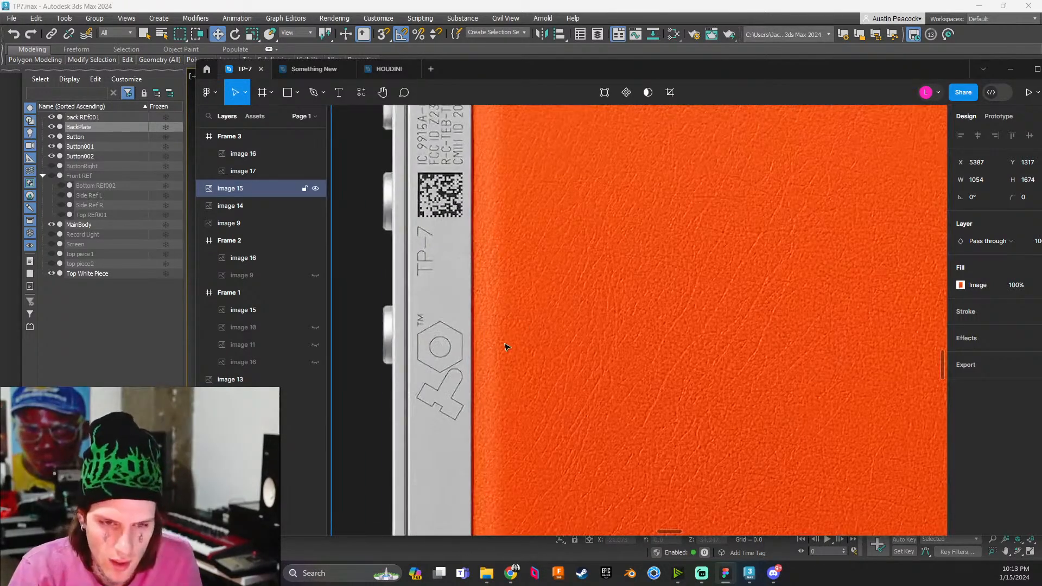
scroll(506, 346, "down", 6, "ctrl")
scroll(506, 345, "down", 2, "ctrl")
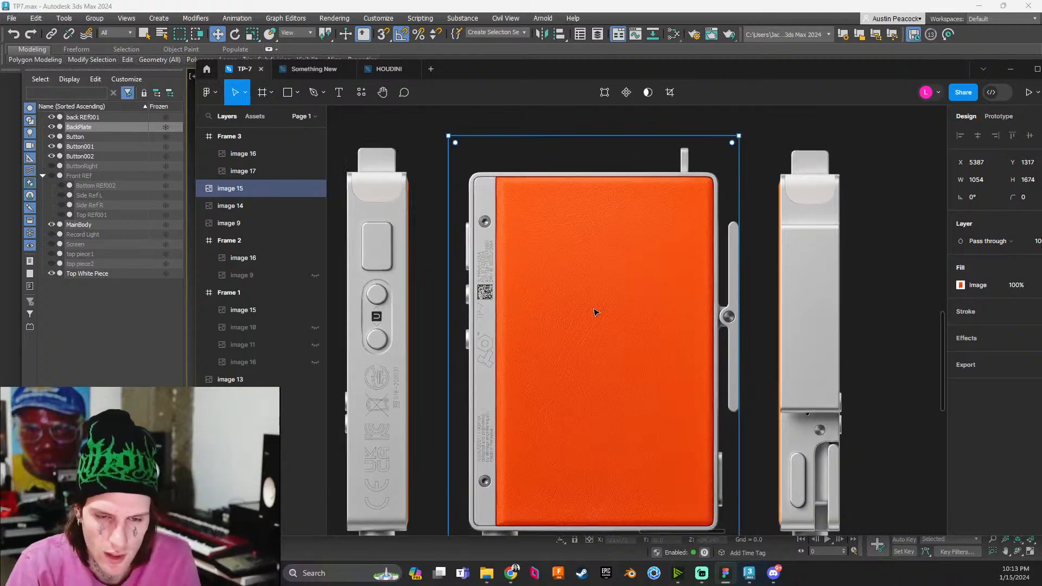
scroll(602, 304, "down", 2, "ctrl")
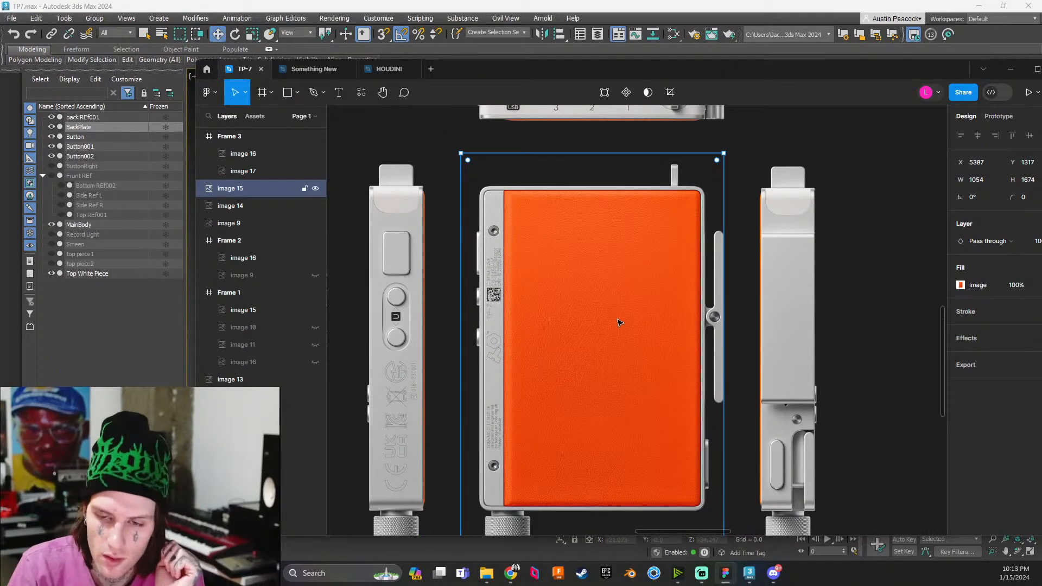
middle_click_drag(597, 333, 841, 324)
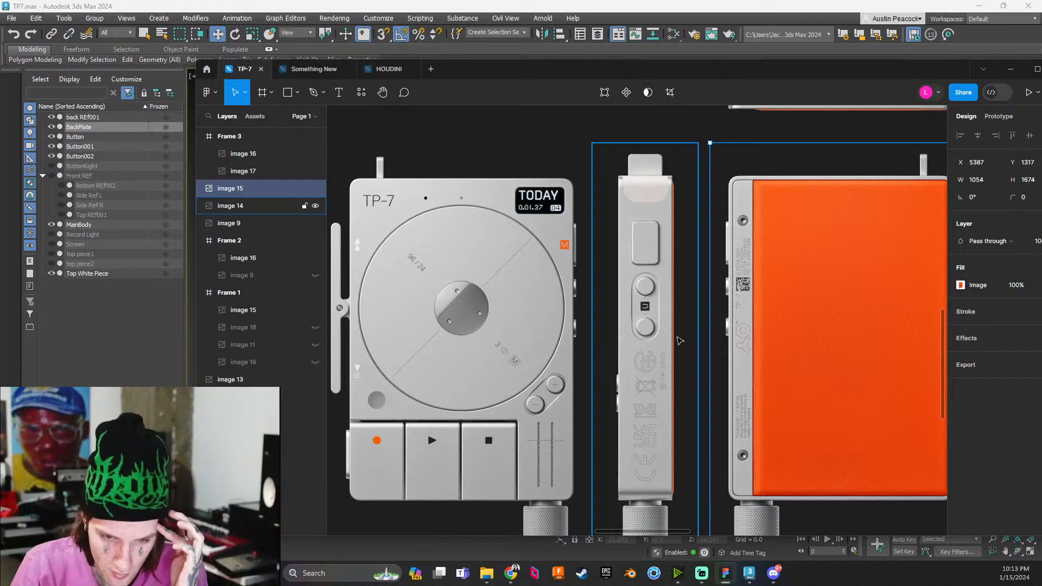
scroll(676, 371, "right", 3)
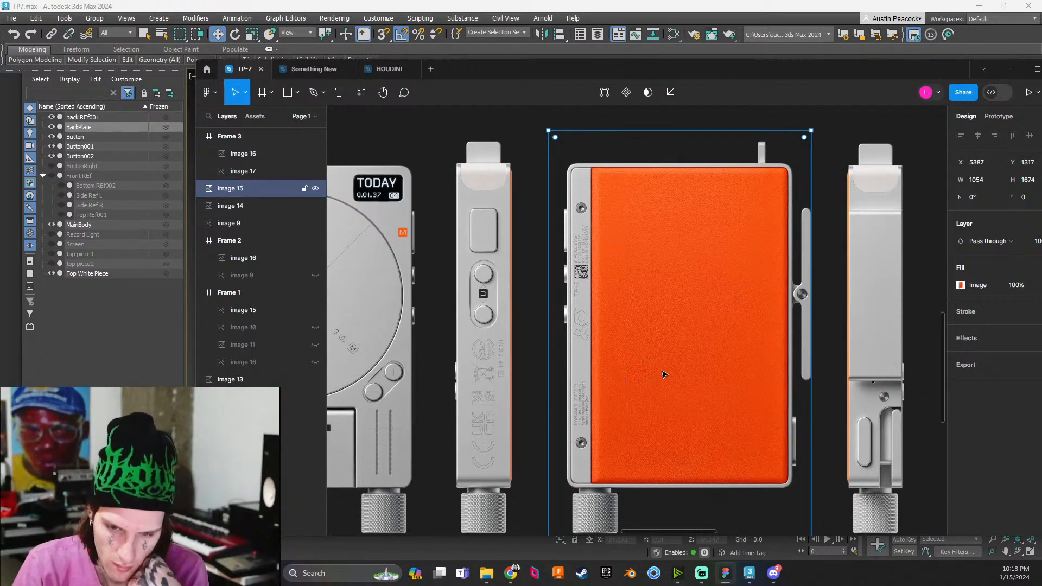
scroll(660, 358, "down", 1)
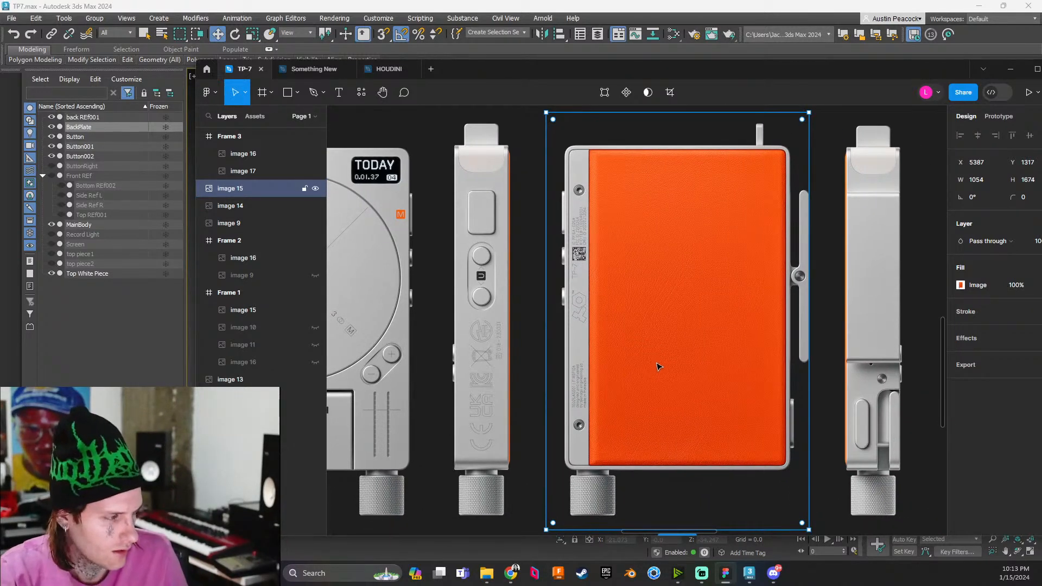
Examine the orange leather panel's edges, the screws and the side lever up close on the back reference image
scroll(658, 367, "up", 3, "ctrl")
scroll(666, 369, "up", 5, "ctrl")
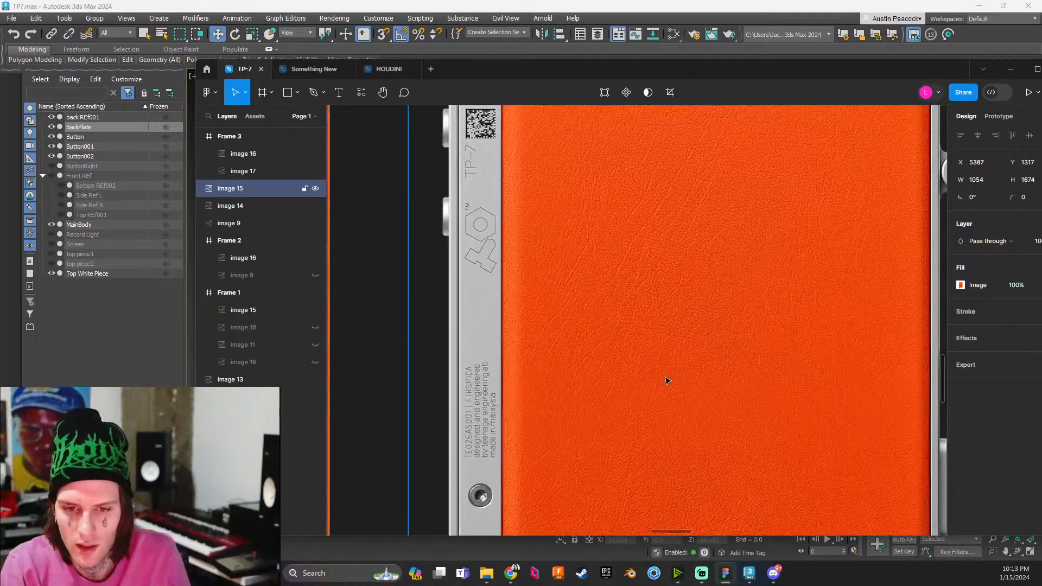
scroll(569, 428, "down", 5, "ctrl")
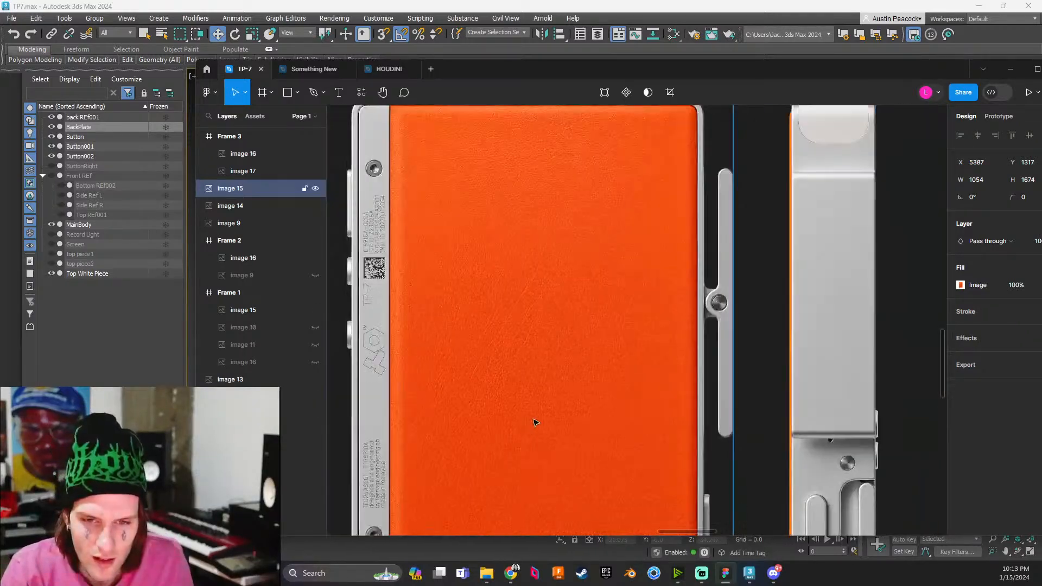
scroll(591, 466, "up", 6, "ctrl")
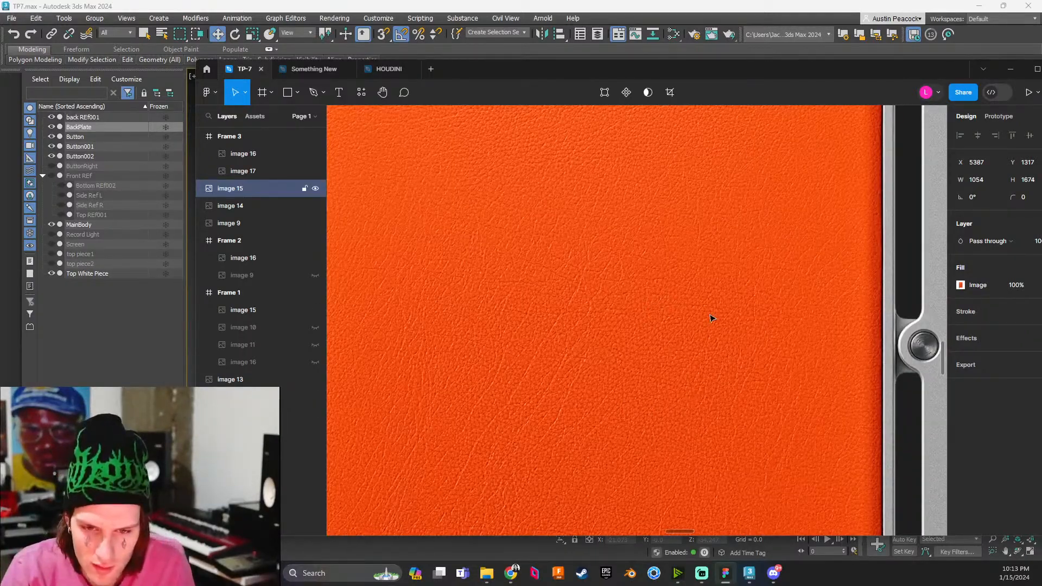
scroll(639, 381, "down", 6, "ctrl")
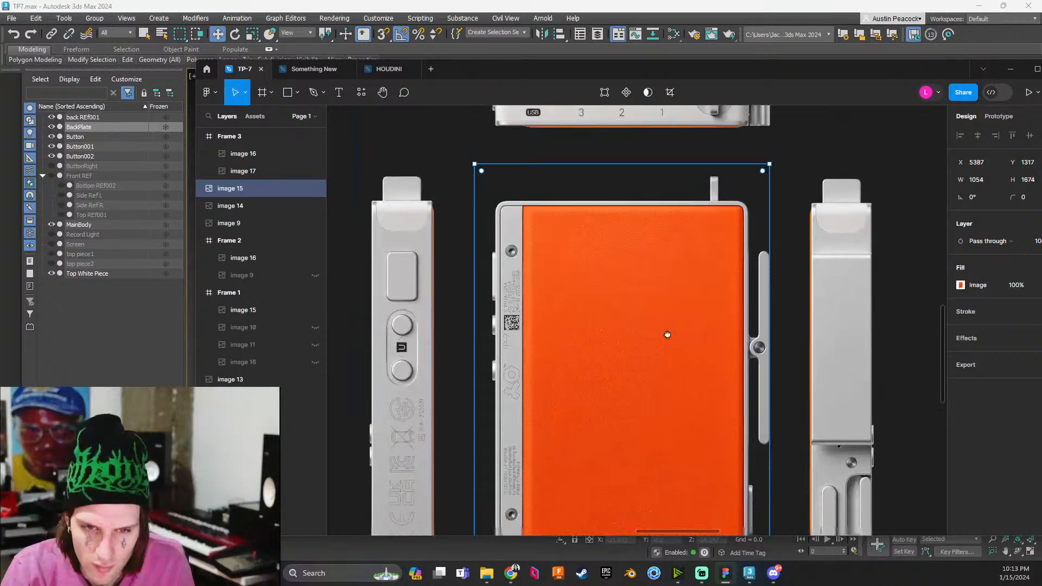
scroll(639, 388, "up", 5, "ctrl")
scroll(640, 388, "down", 6, "ctrl")
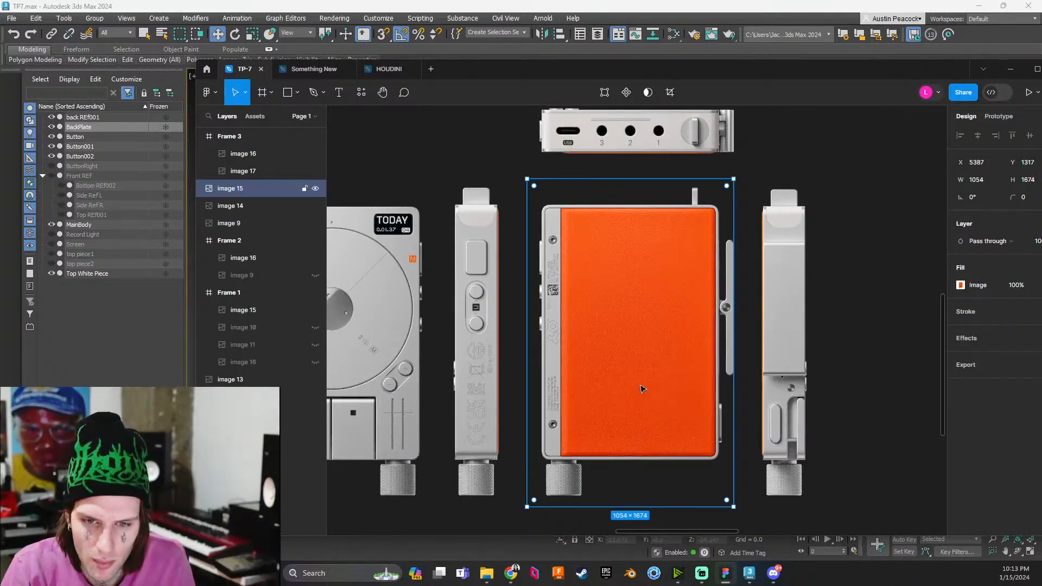
middle_click_drag(650, 372, 555, 409)
scroll(560, 372, "up", 4, "ctrl")
middle_click_drag(563, 368, 563, 324)
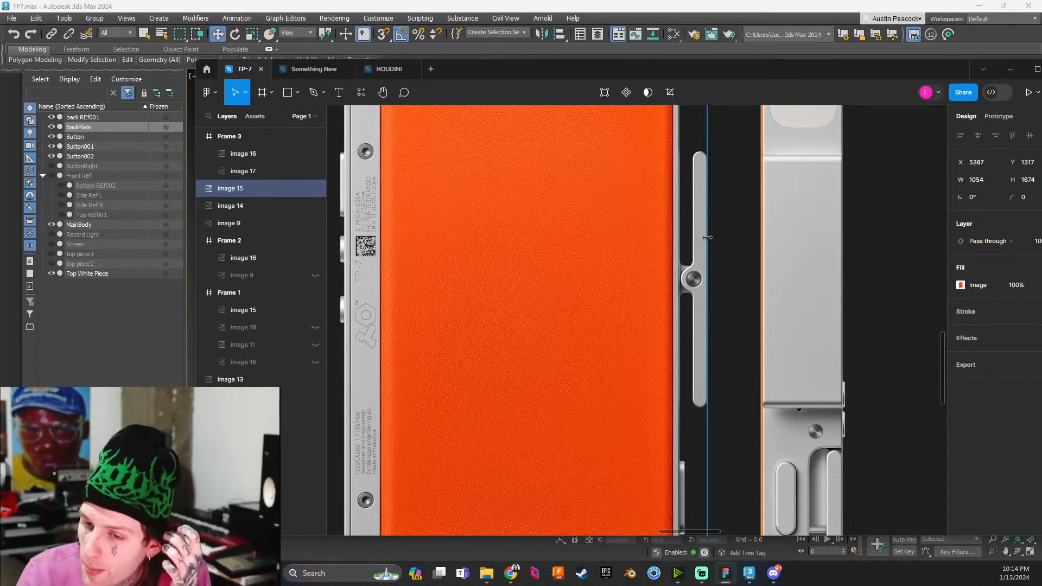
scroll(680, 235, "up", 1)
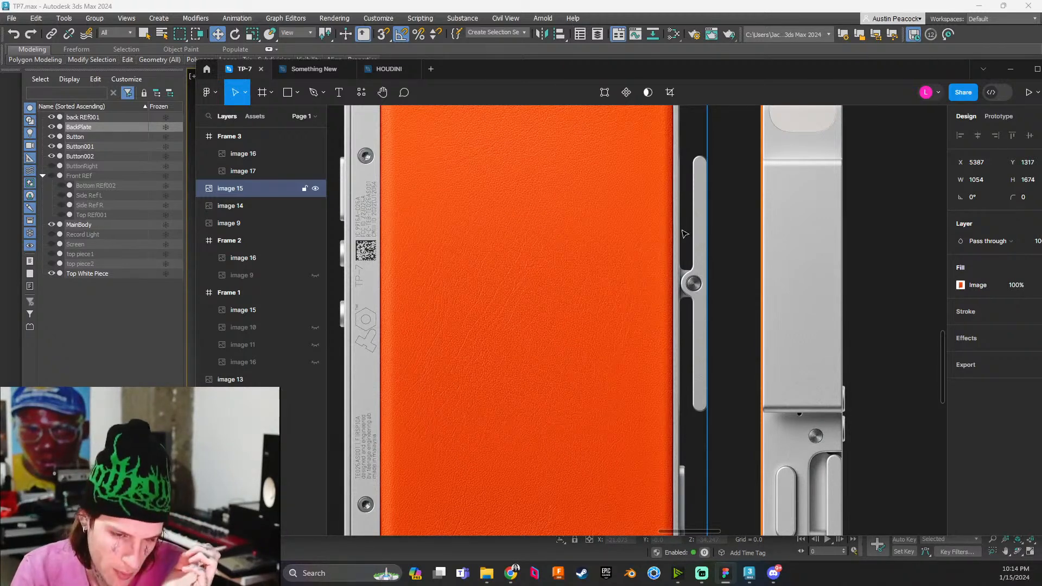
Look over the orange panel, grey strip, screws and surrounding frame along the full height of the back reference image
scroll(667, 288, "down", 1)
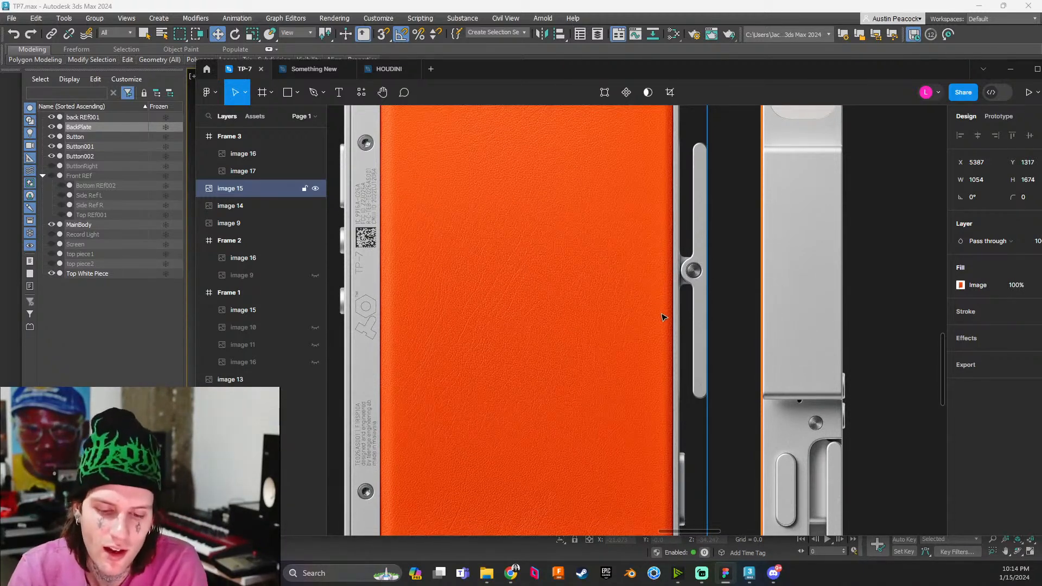
middle_click_drag(664, 323, 795, 283)
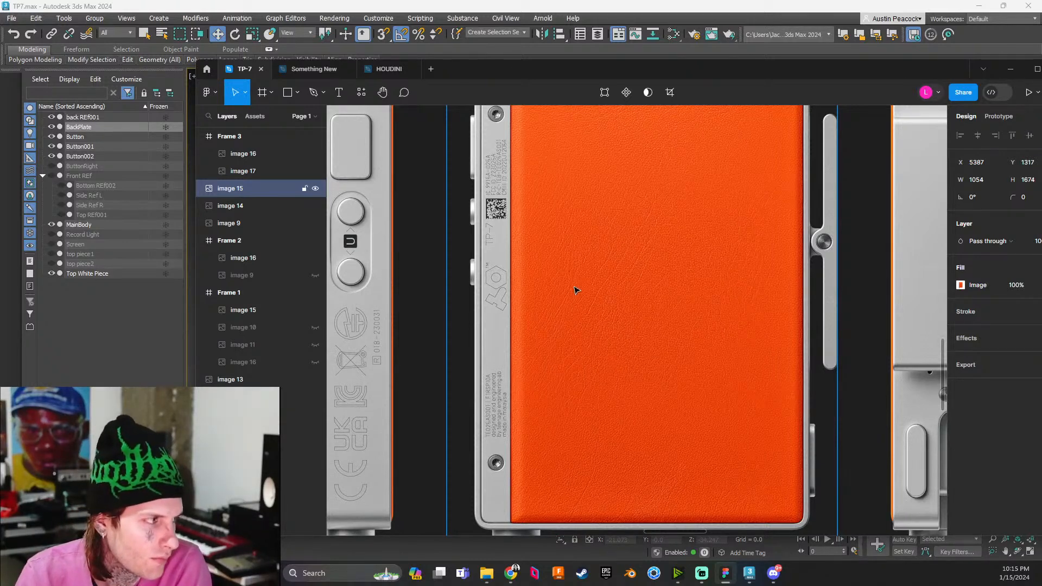
scroll(605, 286, "up", 2)
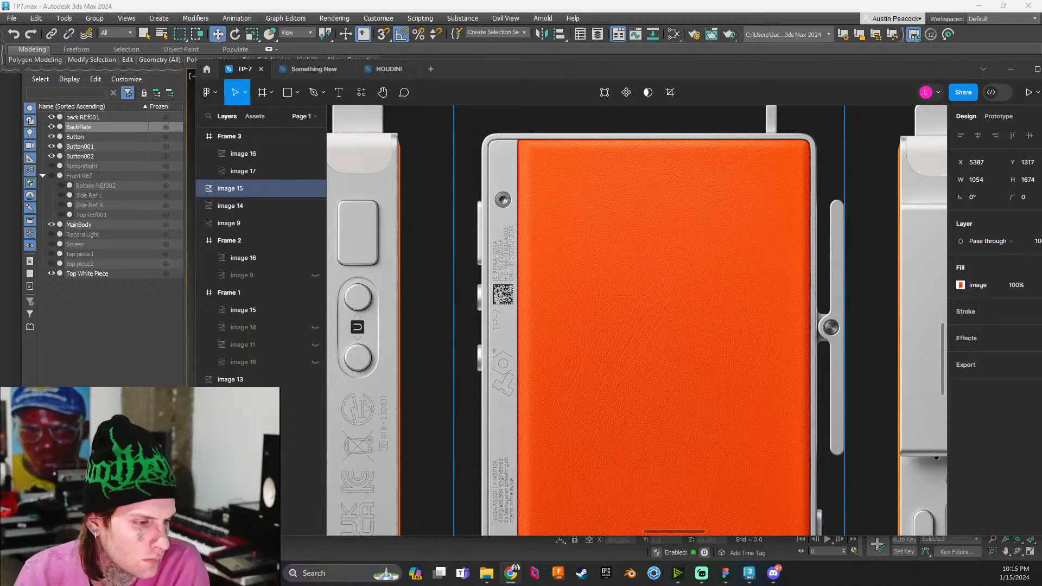
middle_click_drag(668, 282, 609, 227)
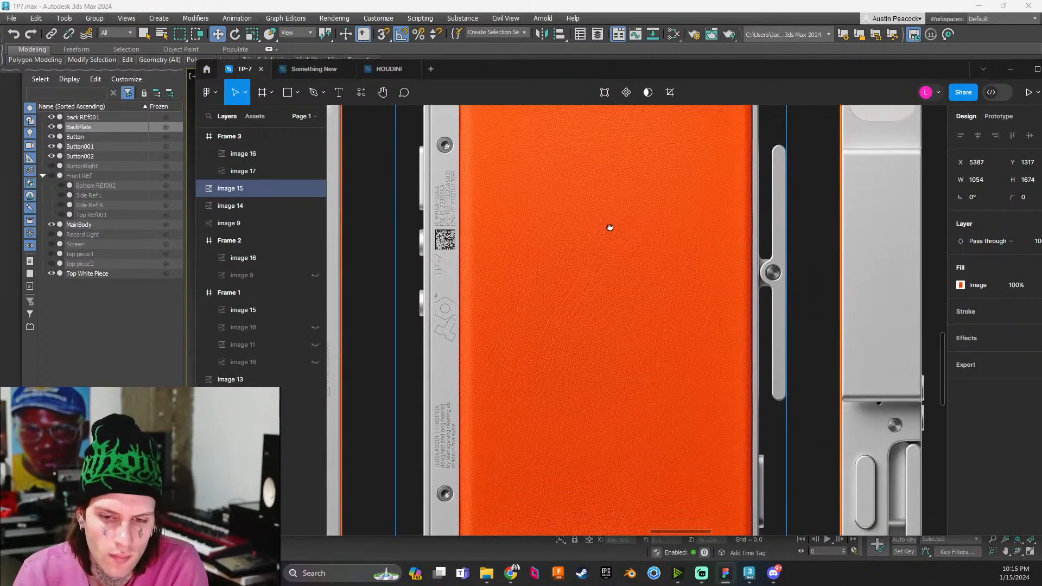
scroll(553, 276, "down", 3, "ctrl")
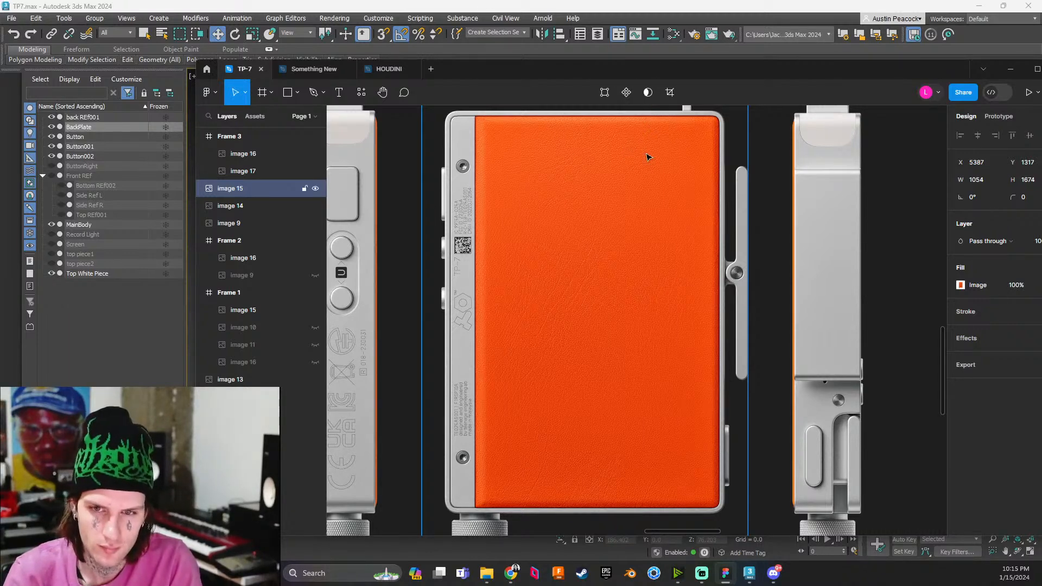
scroll(540, 185, "up", 2)
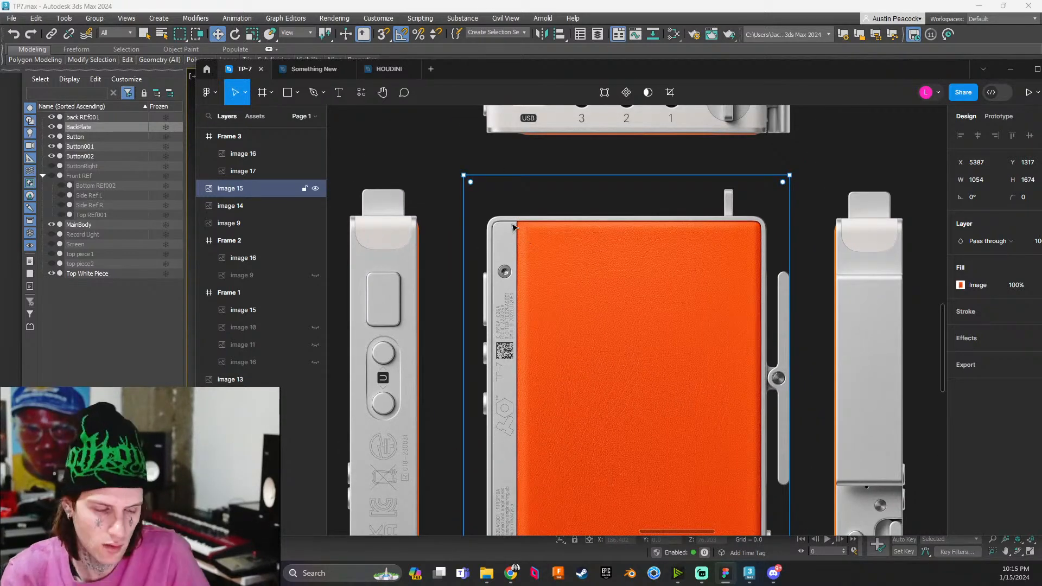
Examine the orange panel's upper corner where it meets the grey strip, and its lower corner beside the neighbouring side view
scroll(528, 223, "up", 5, "ctrl")
scroll(527, 223, "up", 2, "ctrl")
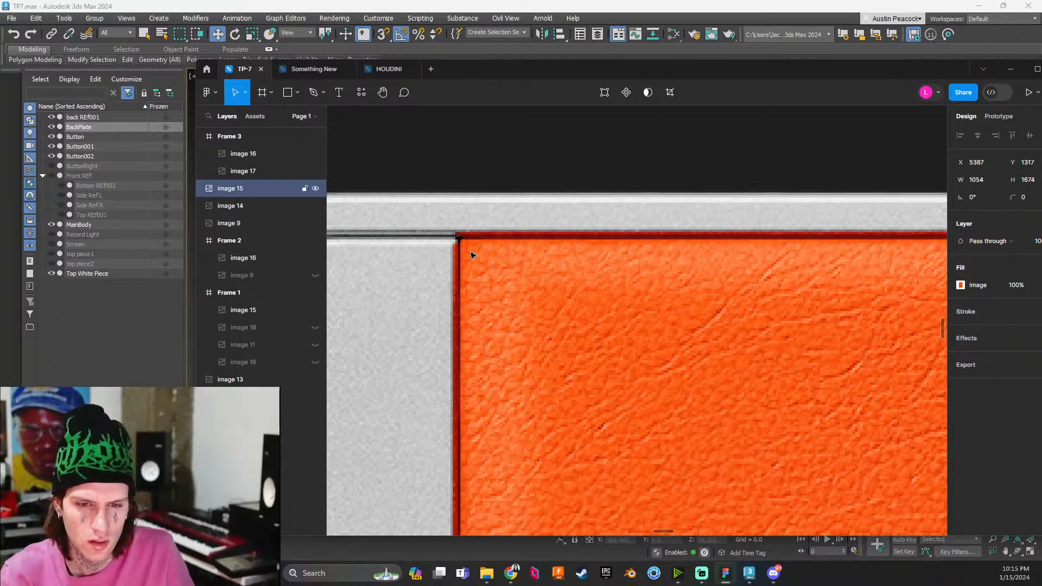
scroll(472, 253, "down", 3)
scroll(535, 288, "down", 3, "ctrl")
scroll(536, 280, "down", 3, "ctrl")
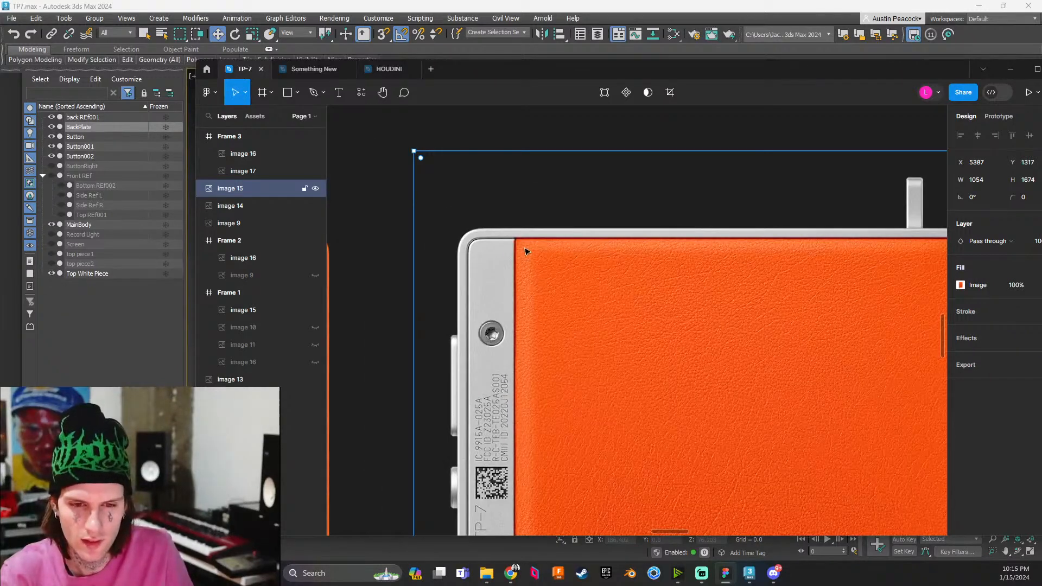
scroll(564, 288, "down", 2, "ctrl")
scroll(597, 309, "up", 2, "ctrl")
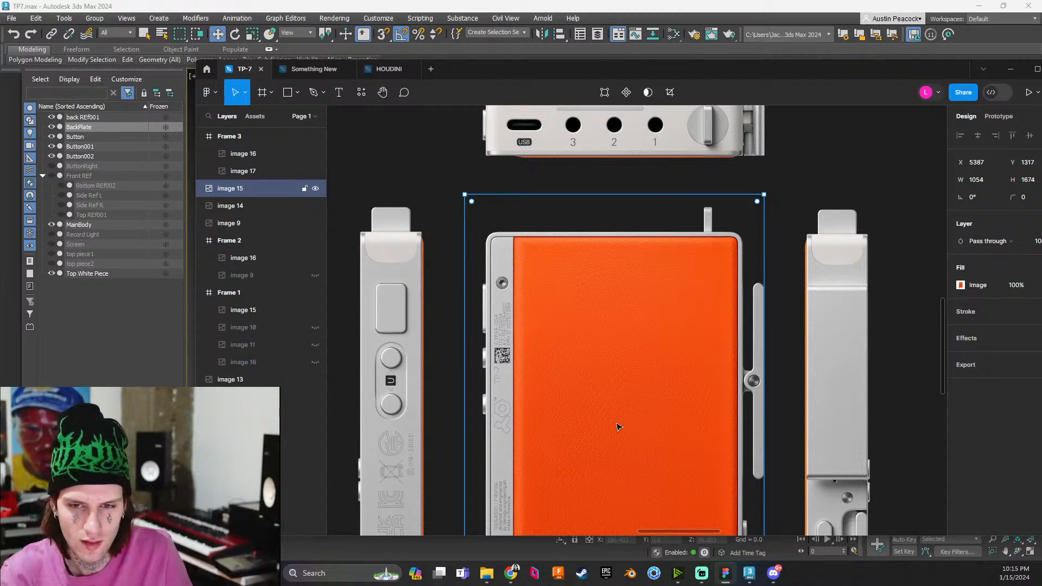
scroll(711, 331, "down", 3)
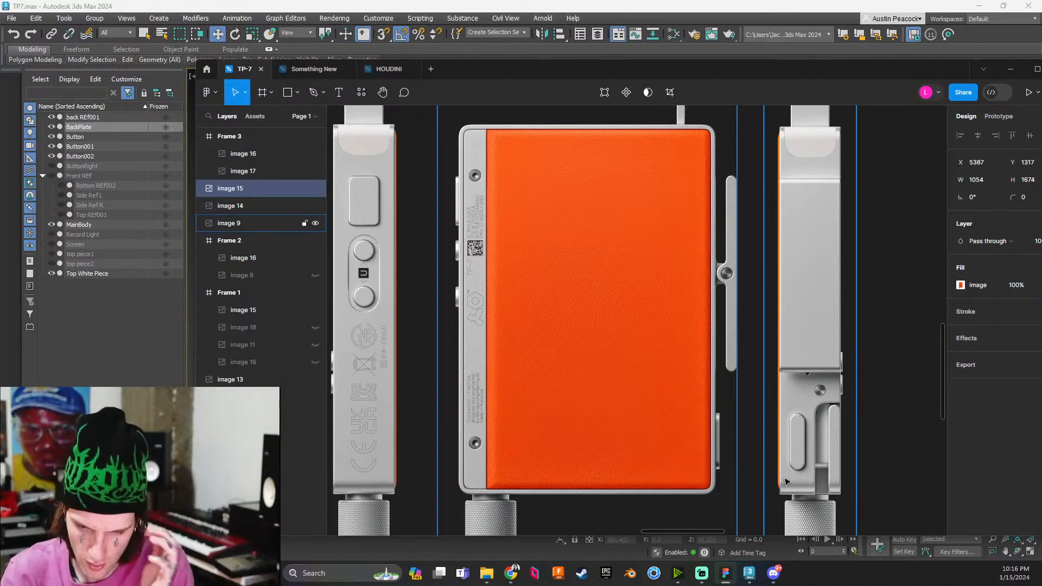
scroll(779, 492, "up", 1, "ctrl")
scroll(779, 492, "up", 5, "ctrl")
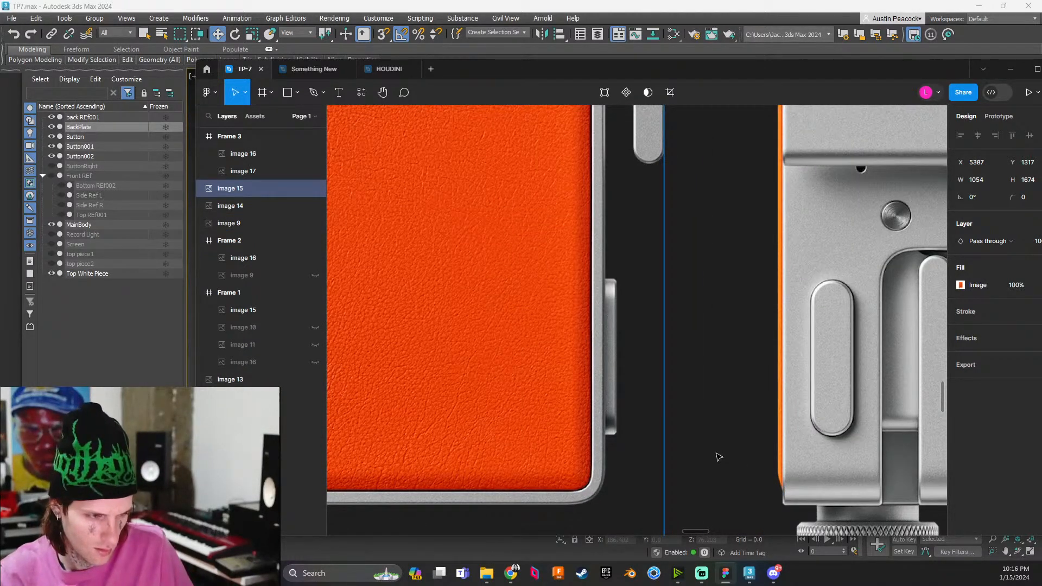
scroll(711, 438, "down", 5, "ctrl")
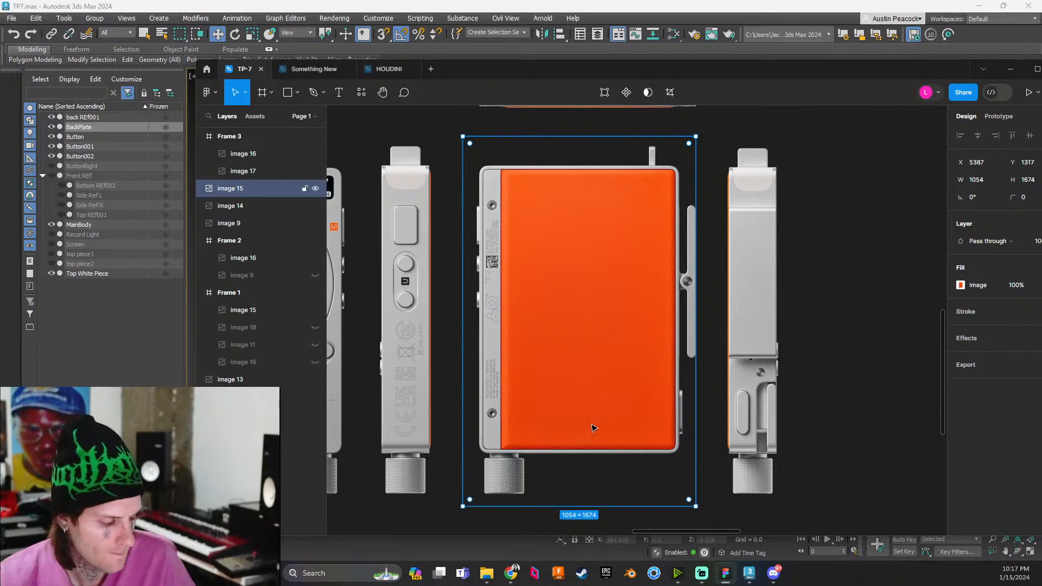
scroll(588, 428, "up", 2, "ctrl")
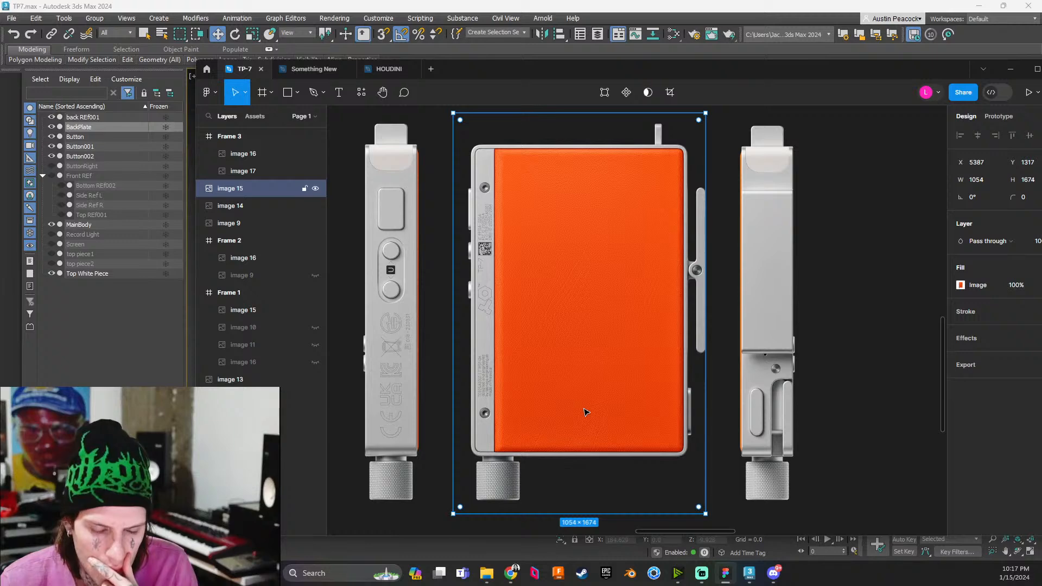
Switch back to 3ds Max and clone MainBody as an independent copy named Foam_Orange
key("alt+Tab")
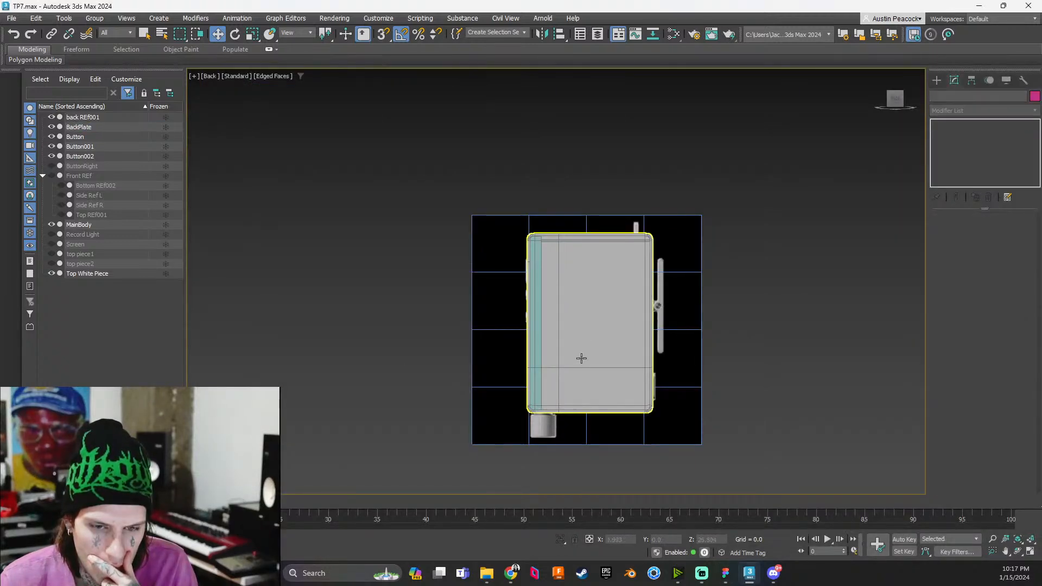
scroll(578, 360, "up", 6)
scroll(578, 360, "down", 2)
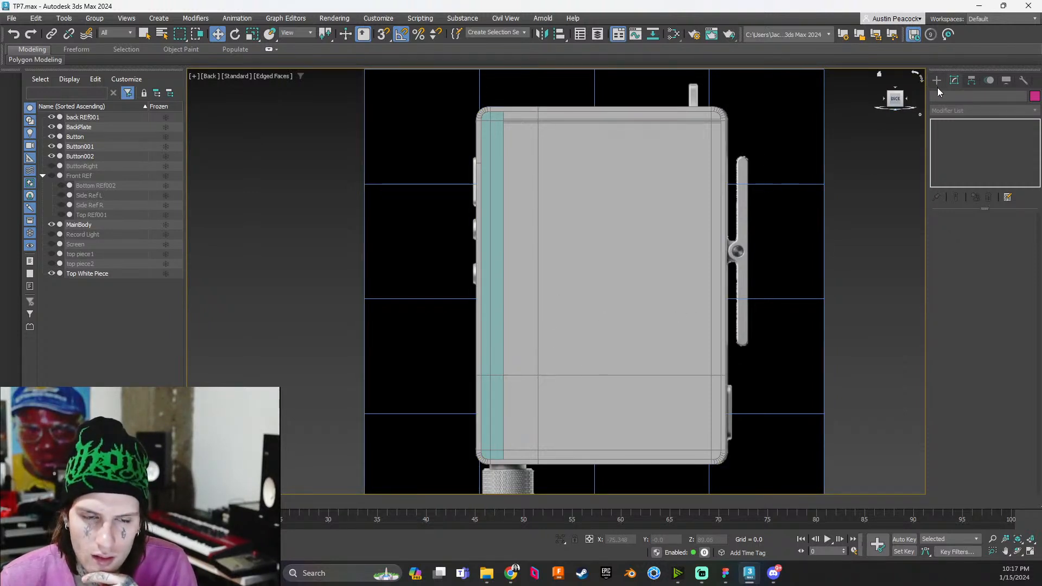
left_click(699, 228)
right_click(107, 224)
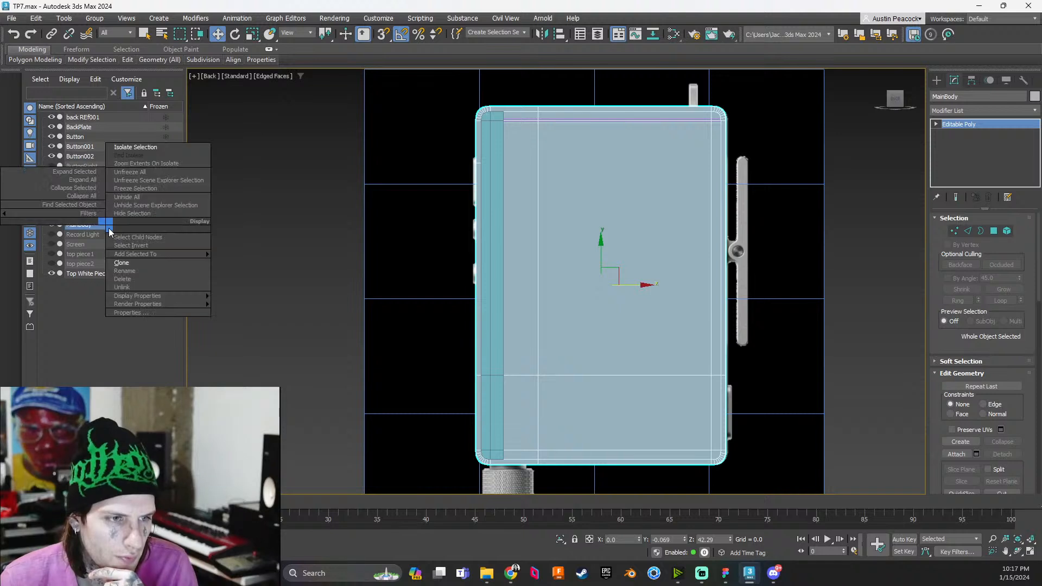
left_click(142, 264)
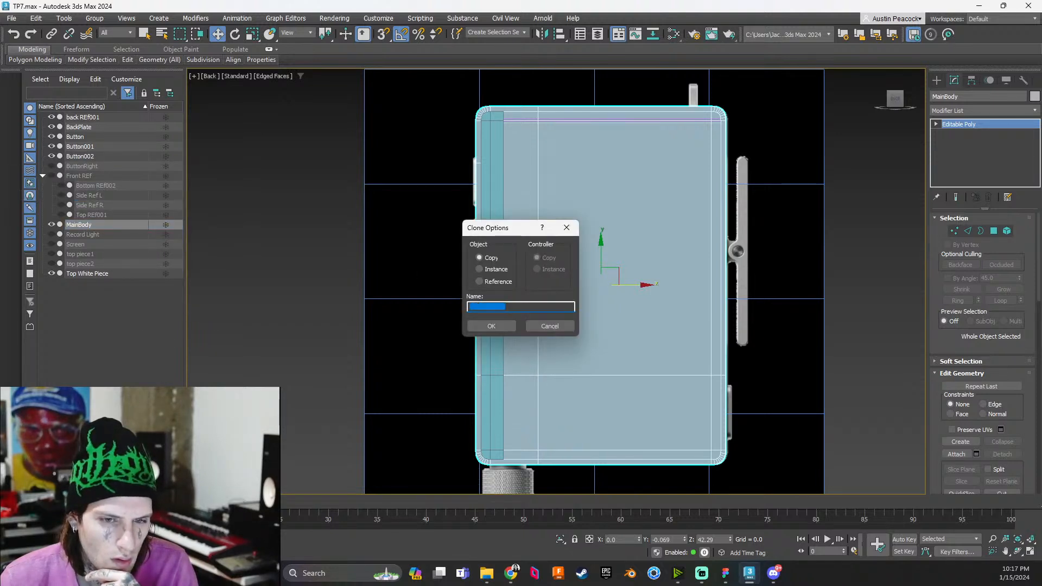
type("Foa")
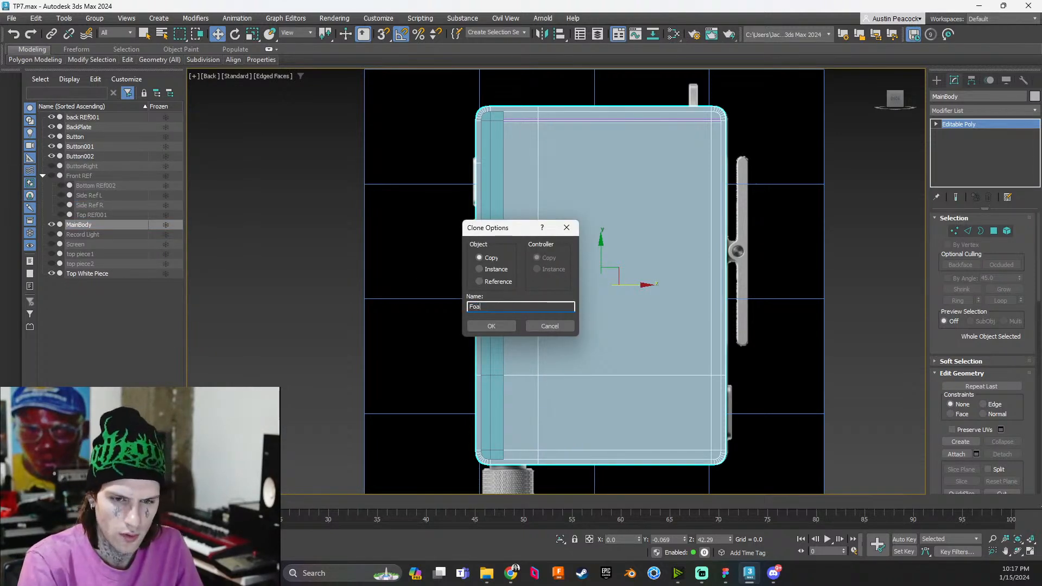
type("m_Orange")
key("Return")
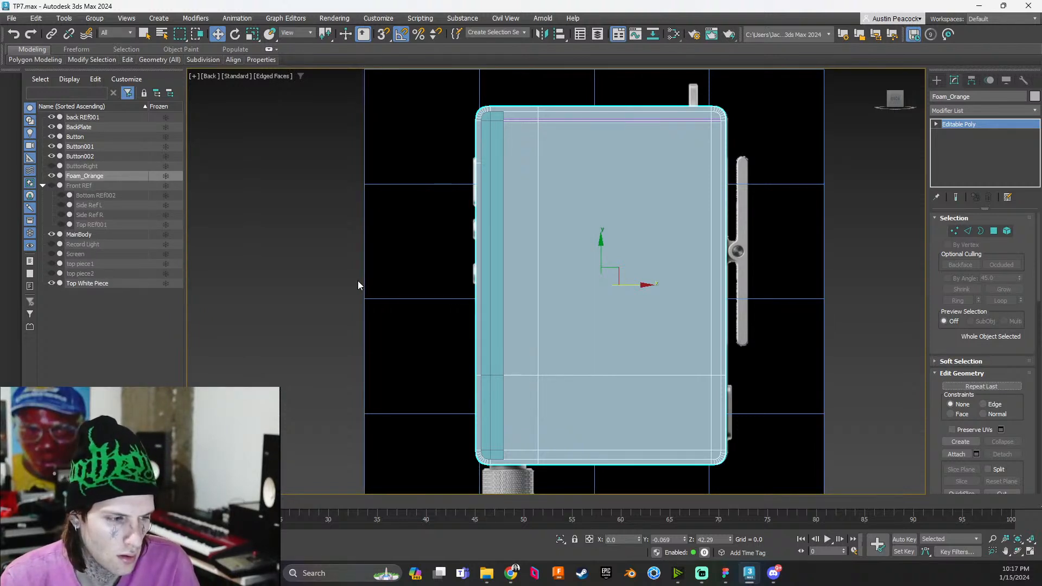
Hide MainBody and the back REf001 reference plane, and clear the selection
scroll(579, 367, "up", 2)
scroll(578, 366, "down", 8)
scroll(578, 367, "up", 1)
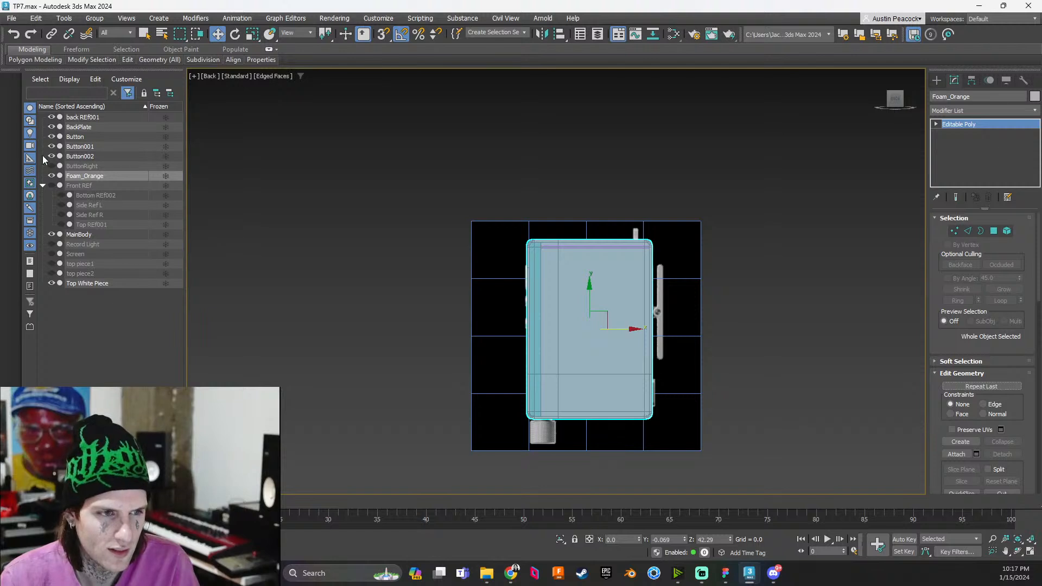
left_click(52, 234)
left_click(481, 278)
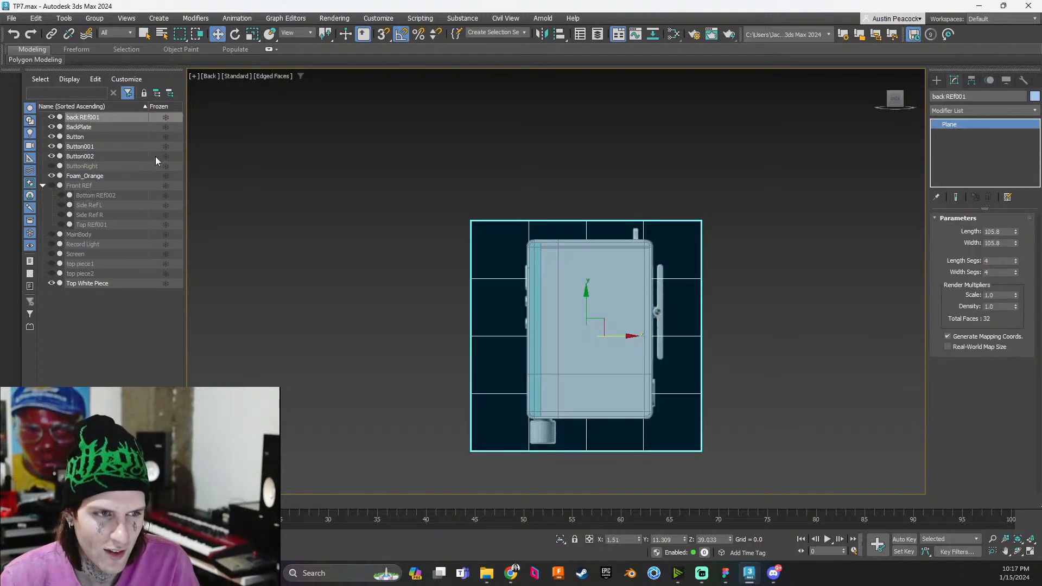
left_click(52, 117)
left_click(815, 368)
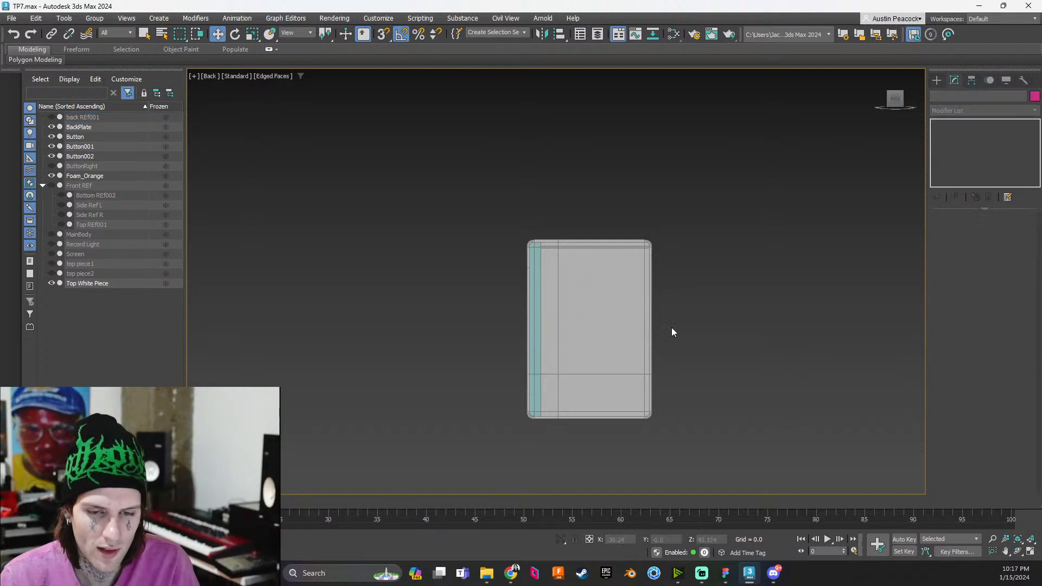
Isolate the Foam_Orange object from the remaining parts and deselect it
middle_click_drag(672, 327, 636, 343, "alt")
left_click(635, 339)
scroll(633, 336, "up", 5)
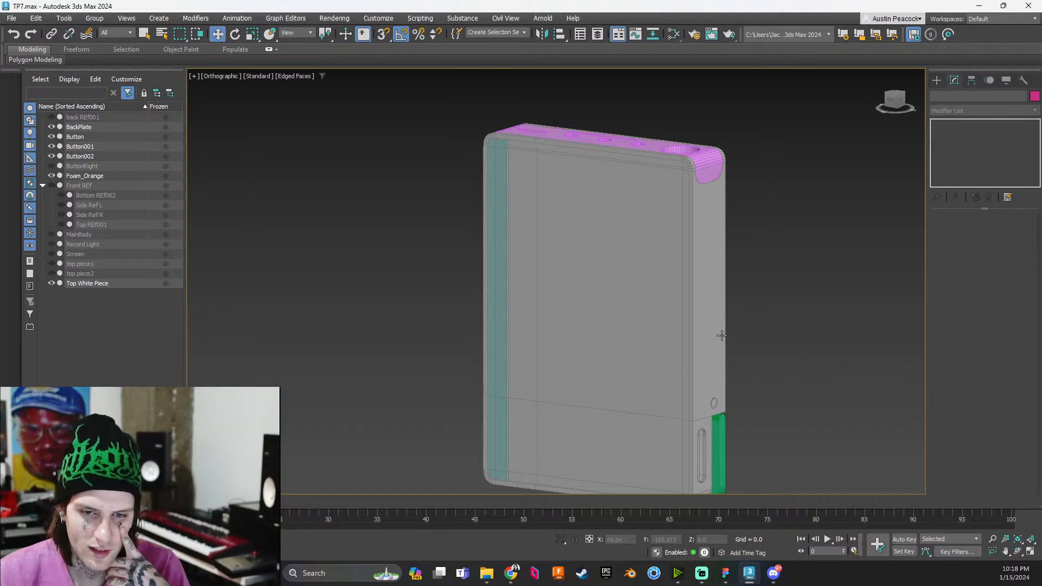
left_click(681, 344)
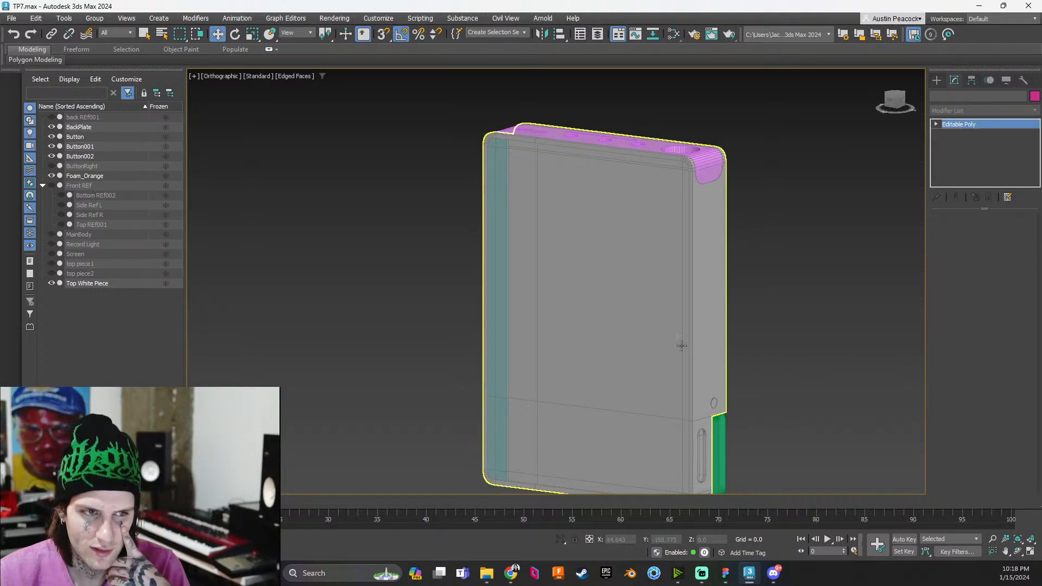
right_click(119, 180)
left_click(174, 98)
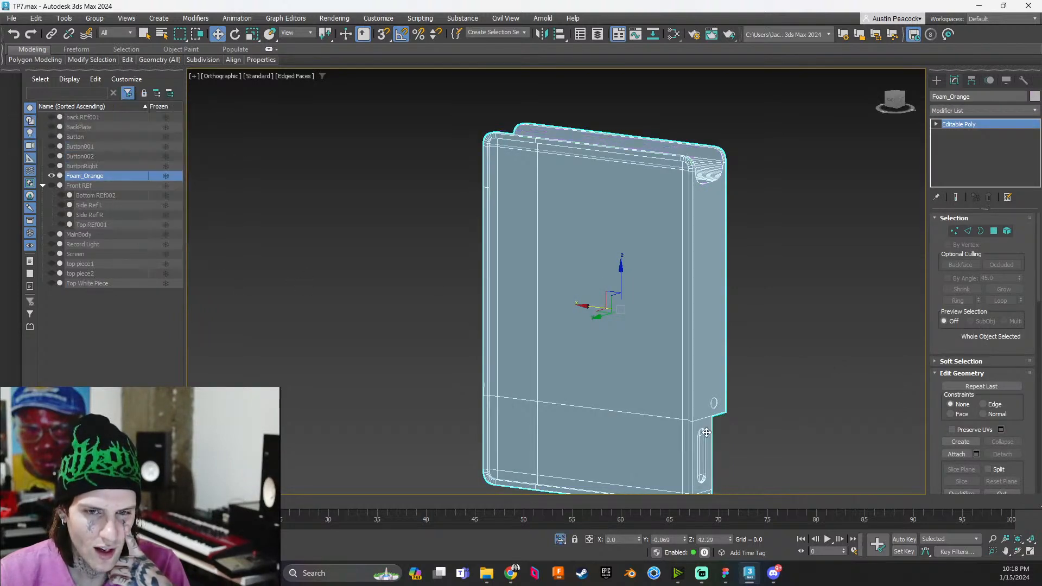
left_click(770, 413)
In the left view, select all Foam_Orange polygons except the thin back face layer and delete them
scroll(770, 411, "down", 4)
middle_click_drag(770, 411, 753, 306)
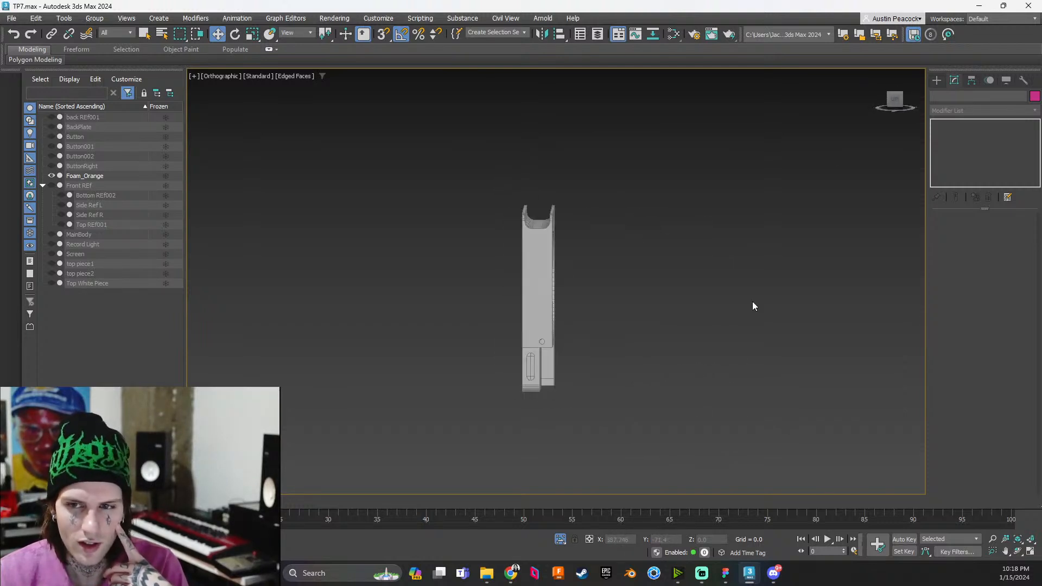
left_click(894, 99)
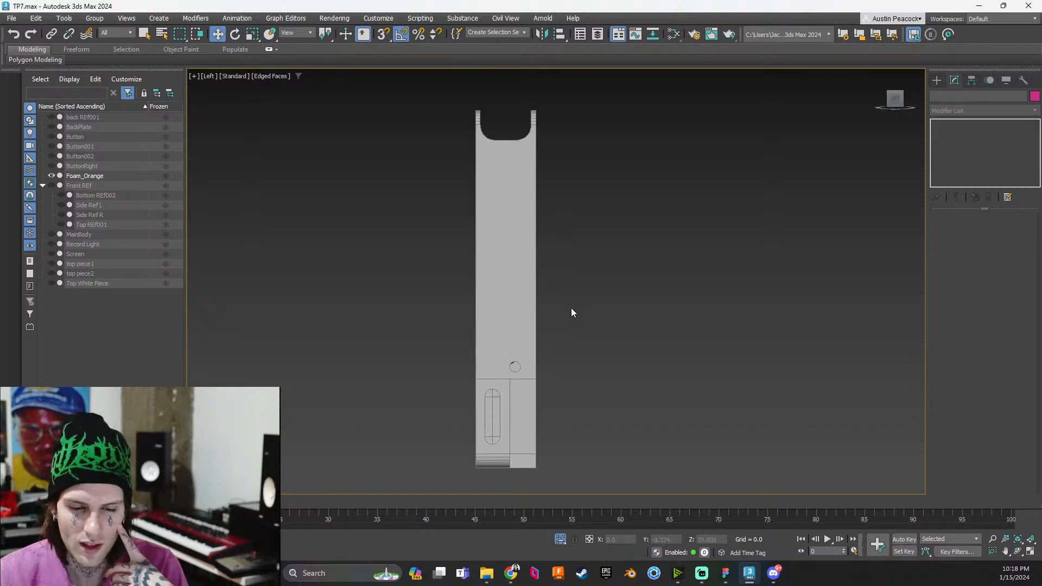
scroll(571, 313, "down", 3)
middle_click_drag(570, 313, 631, 344)
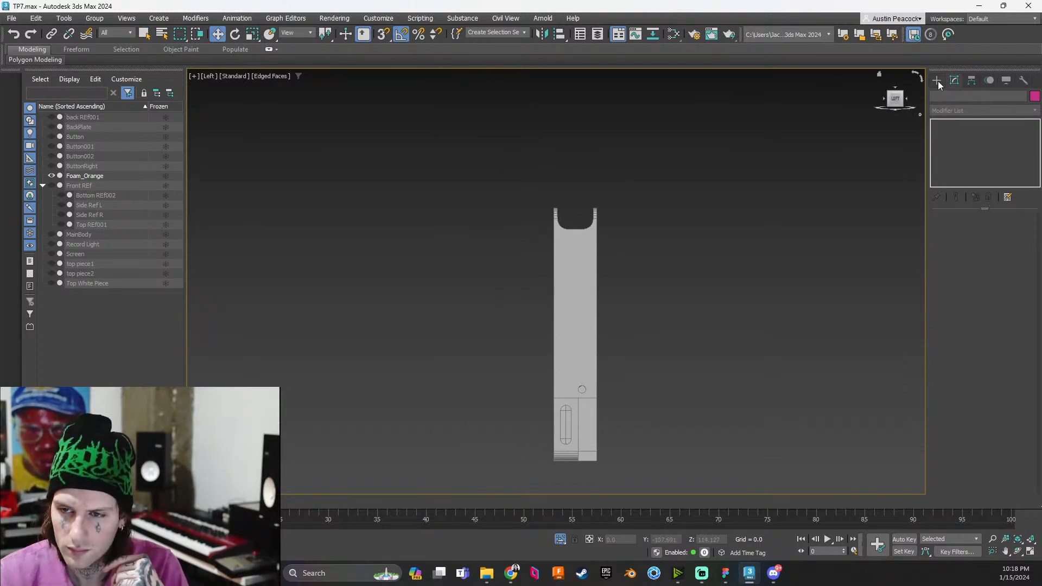
left_click(585, 339)
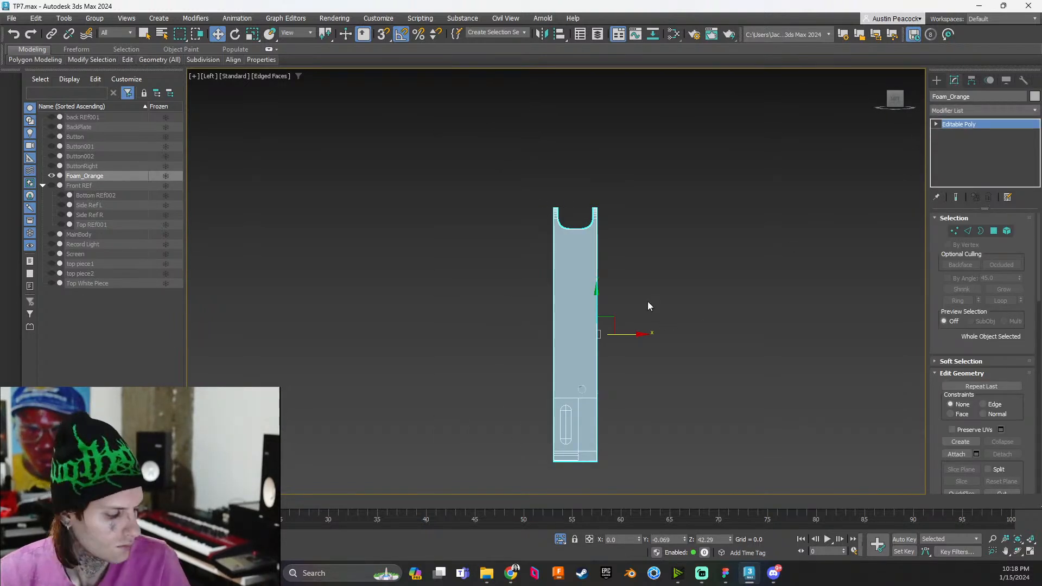
key("4")
scroll(646, 305, "up", 2)
middle_click_drag(646, 304, 662, 263)
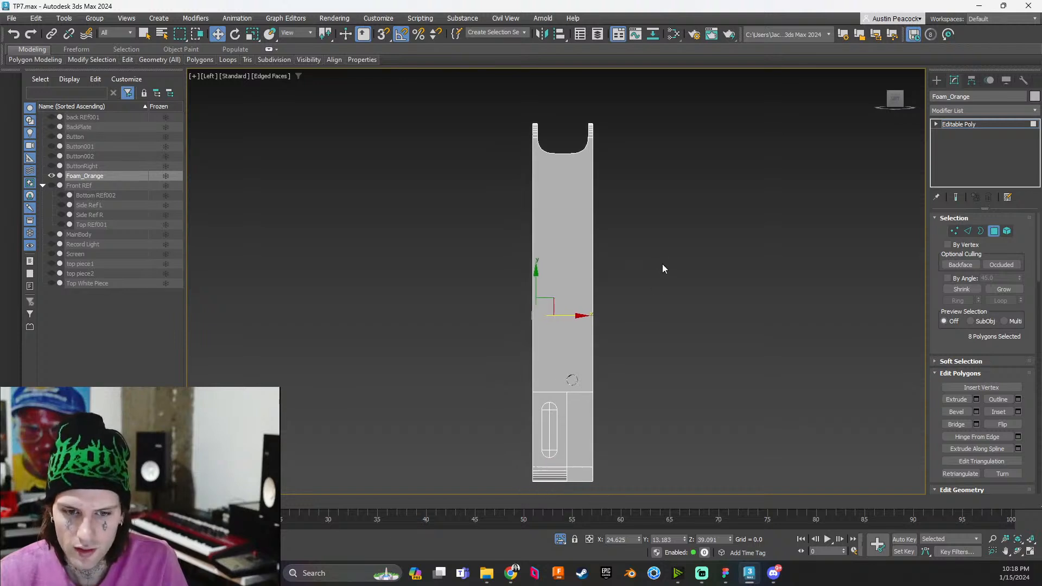
left_click_drag(637, 111, 536, 501)
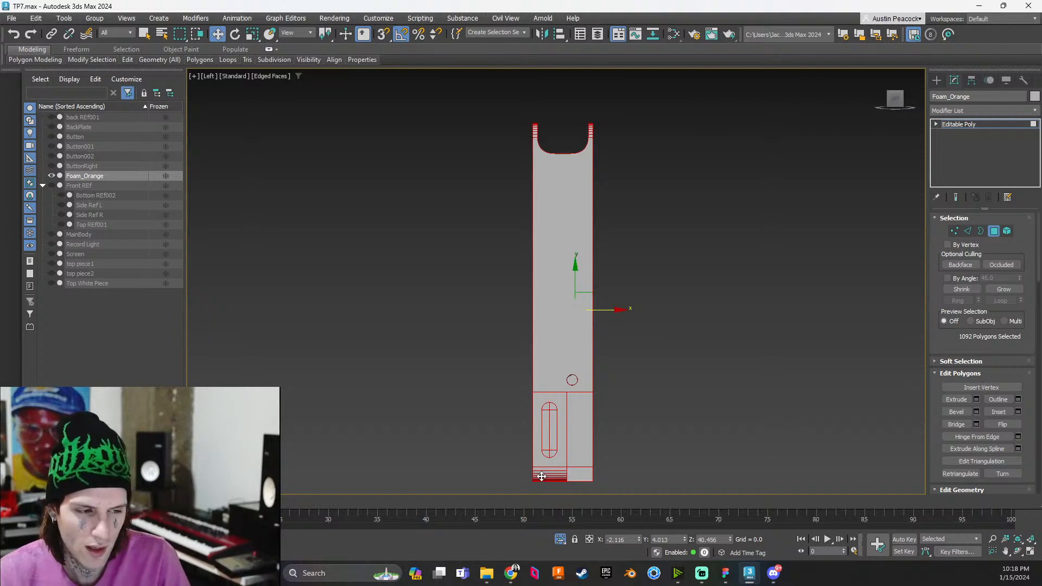
key("Delete")
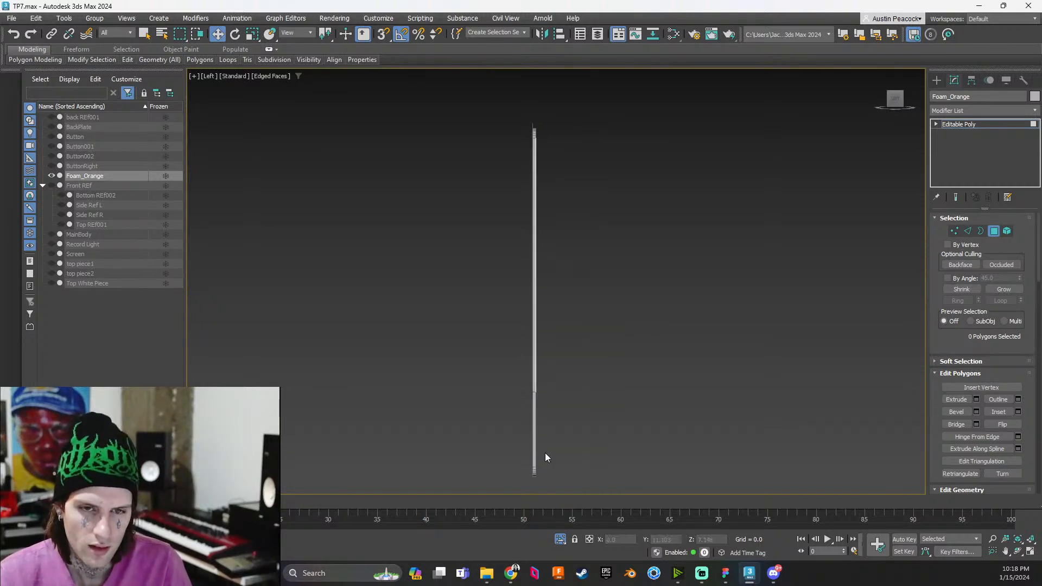
In the left view, select the remaining thickness polygons of Foam_Orange, leaving out the flat back face, and delete them
scroll(545, 454, "up", 5)
middle_click_drag(544, 453, 552, 372, "alt")
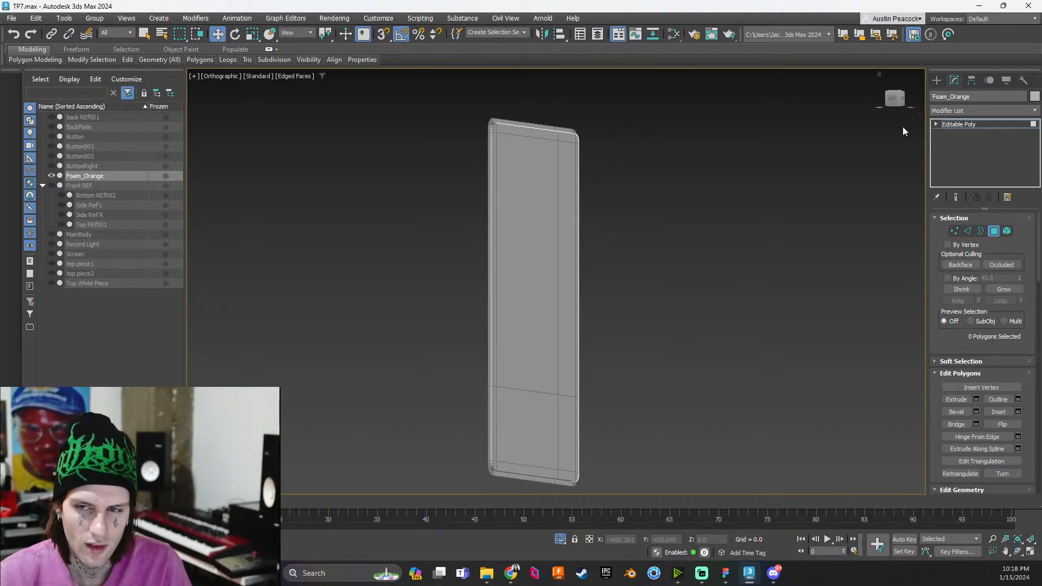
left_click(894, 99)
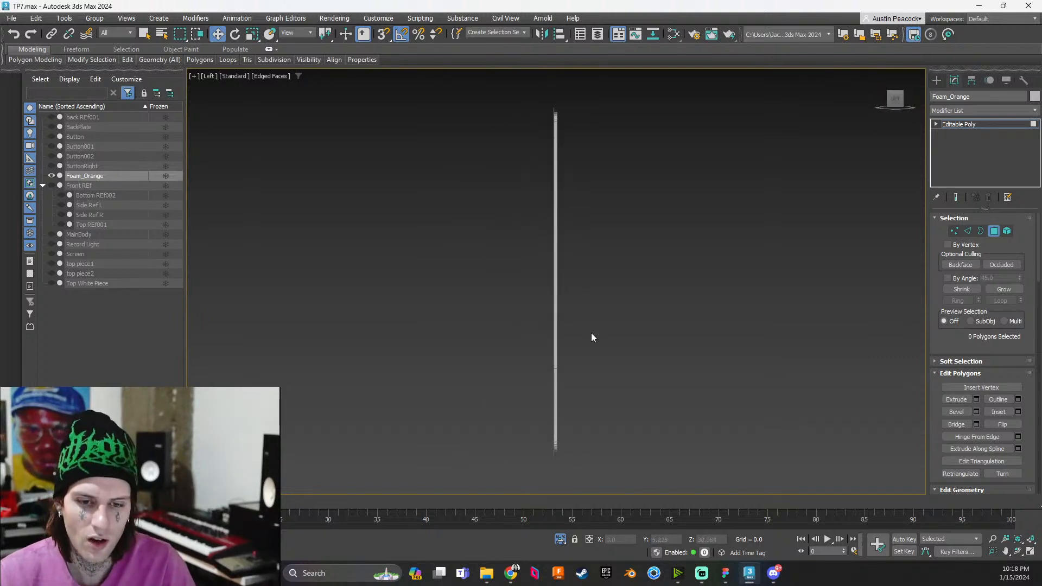
left_click_drag(523, 109, 536, 248)
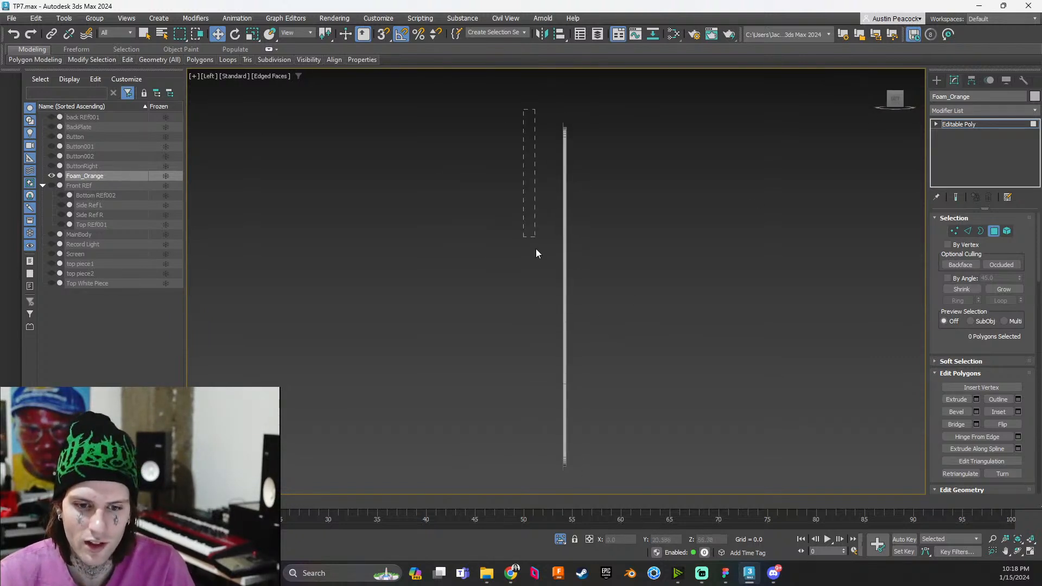
left_click_drag(544, 463, 563, 485)
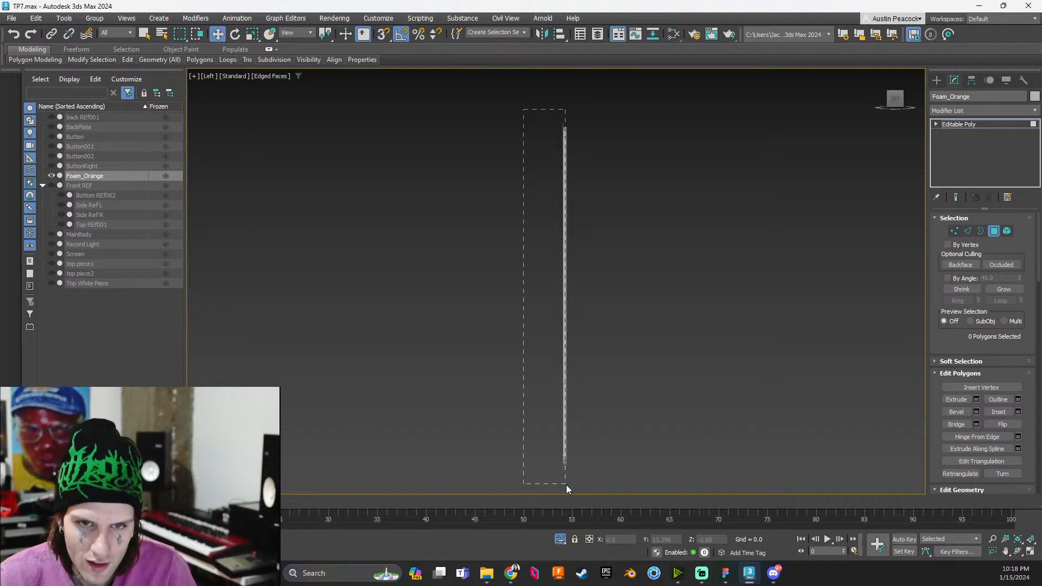
left_click_drag(565, 484, 565, 484)
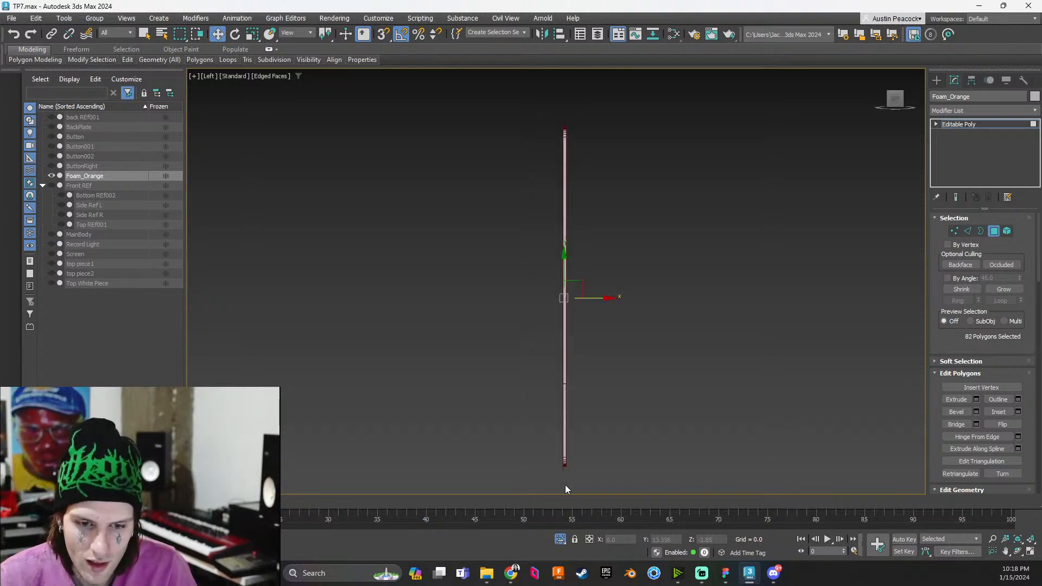
left_click(575, 452)
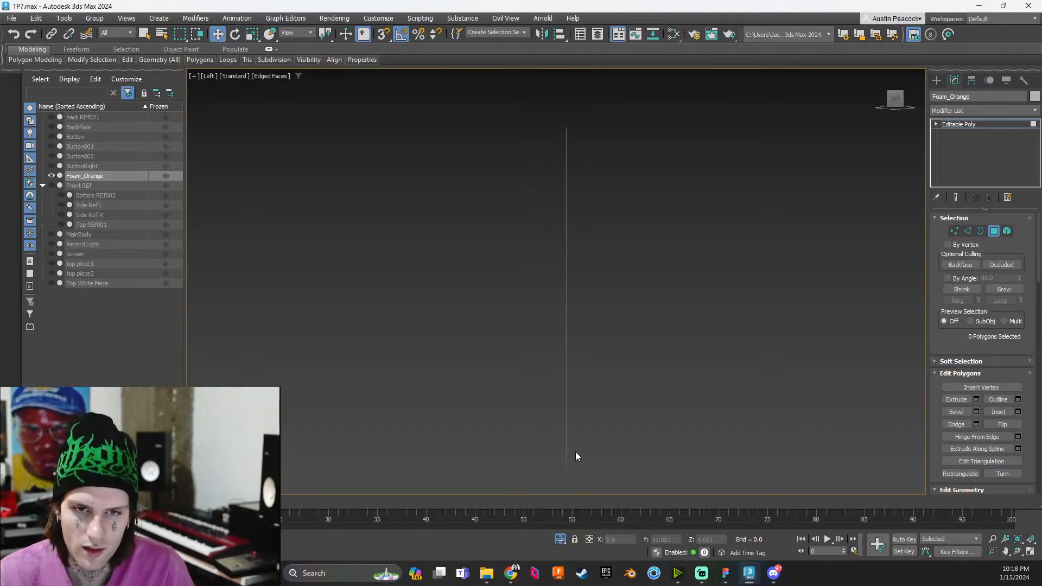
From the back, delete the narrow polygon columns along the side strip beyond the vertical edge line of Foam_Orange
middle_click_drag(565, 376, 651, 379, "alt")
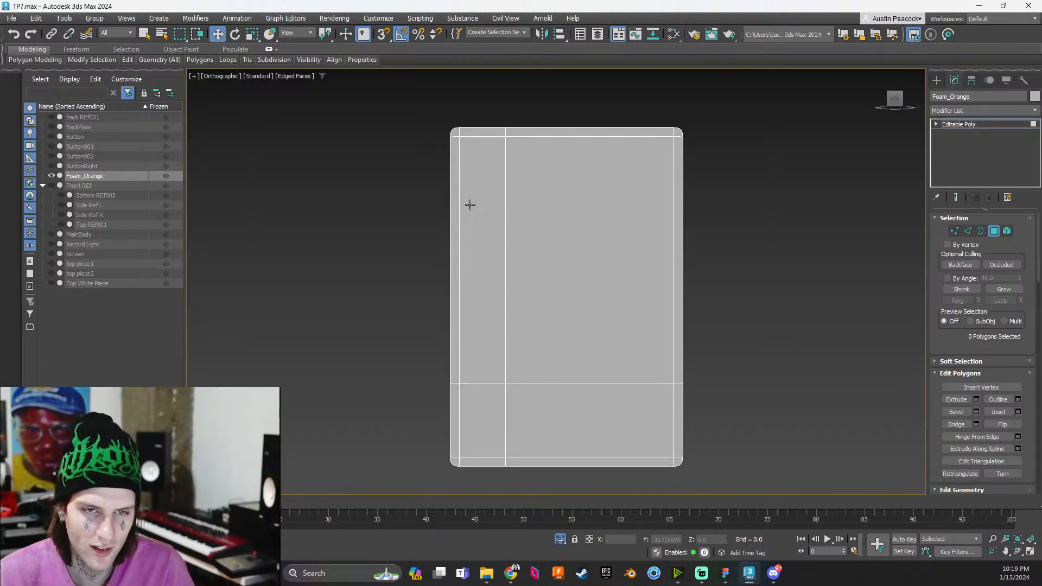
left_click_drag(484, 206, 511, 467)
key("Delete")
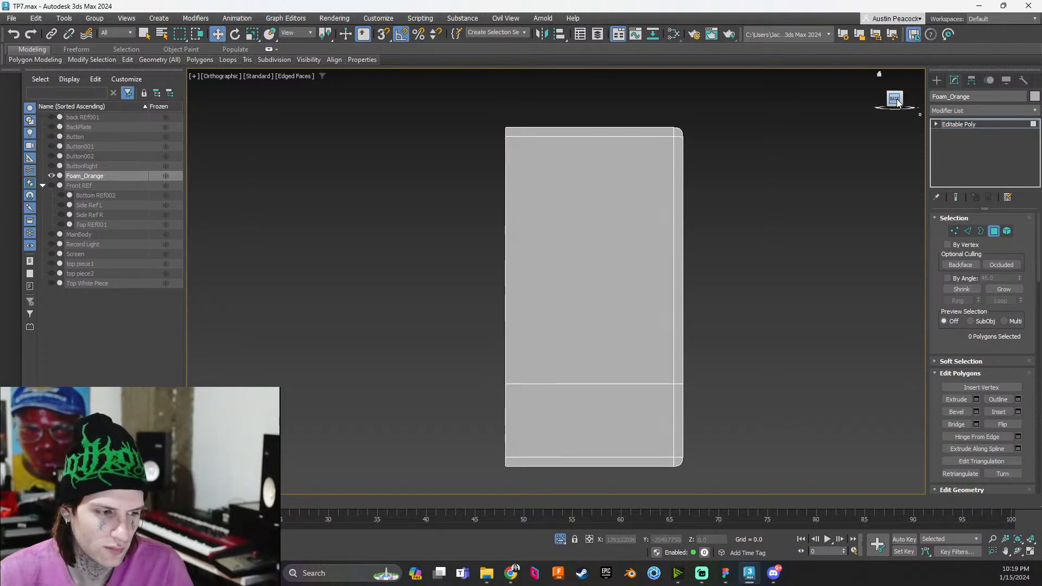
Try a pink object color on Foam_Orange and undo the change
left_click(1034, 97)
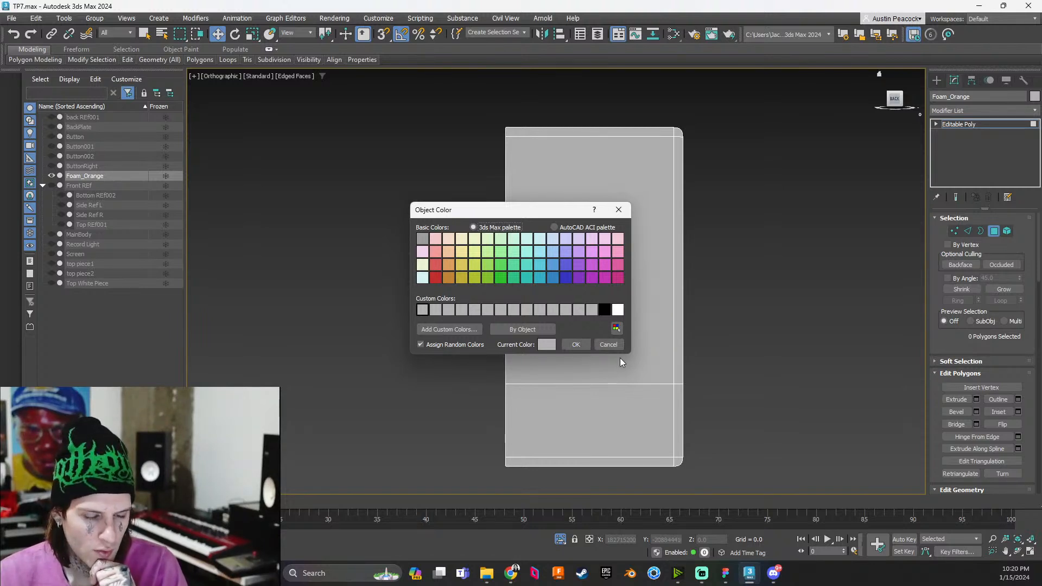
left_click(575, 344)
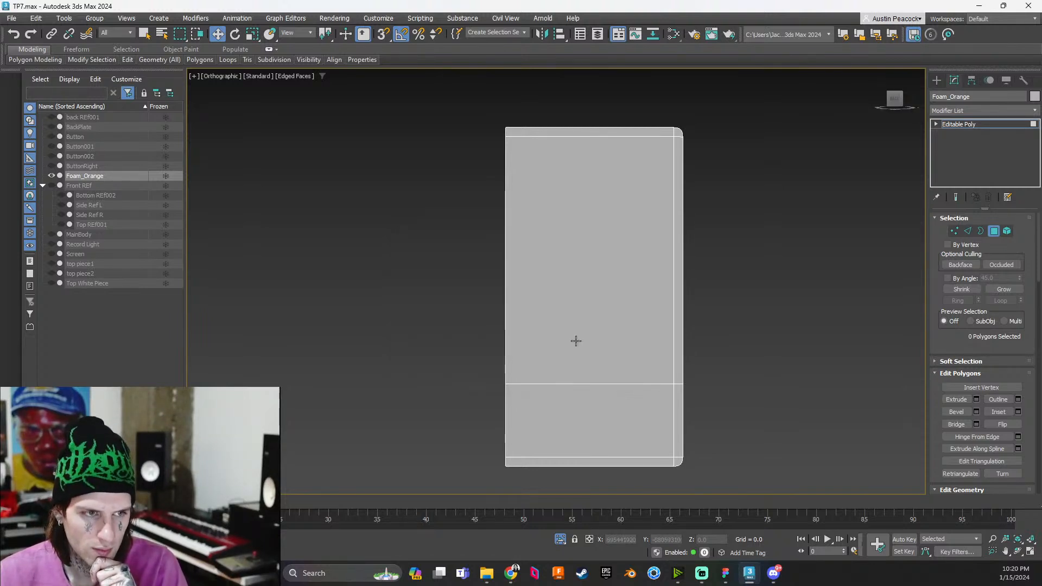
left_click(1033, 97)
left_click(617, 264)
left_click(575, 345)
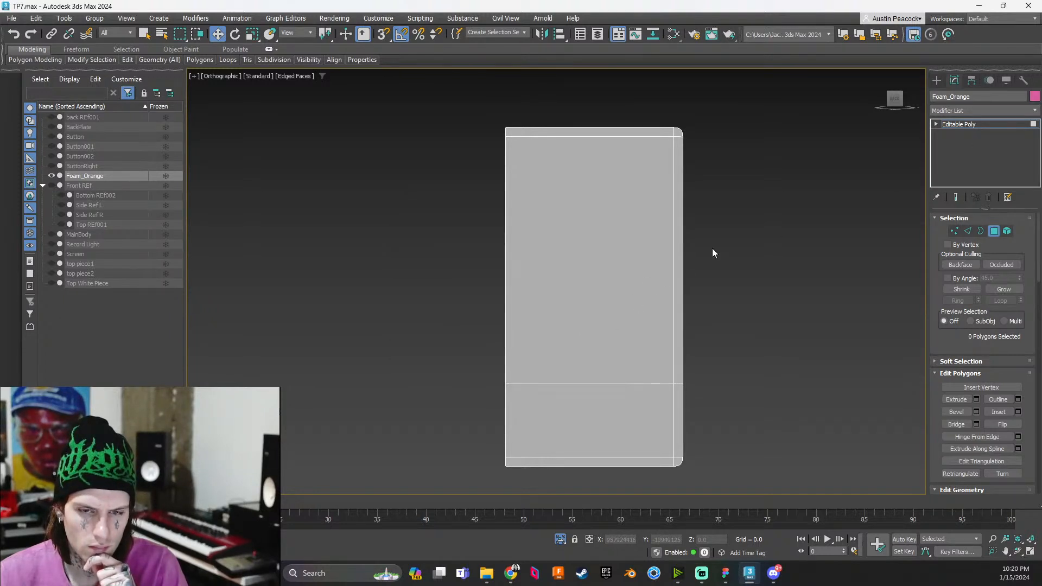
key("ctrl+z")
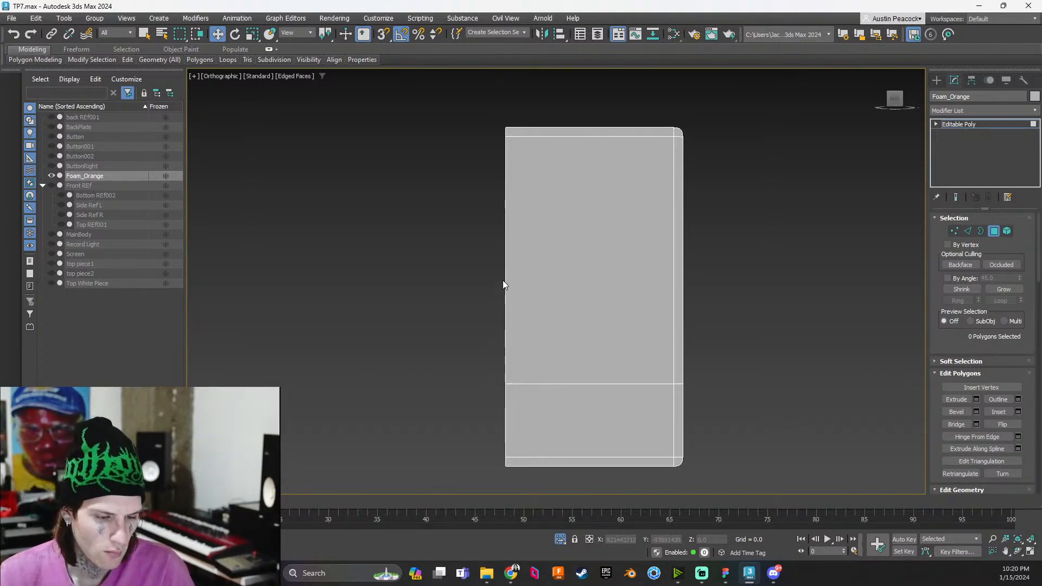
Open the Slate Material Editor and duplicate the teal physical material, Material #33, in the node view
key("m")
left_click_drag(744, 162, 310, 125)
scroll(217, 222, "down", 3)
middle_click_drag(217, 223, 193, 221)
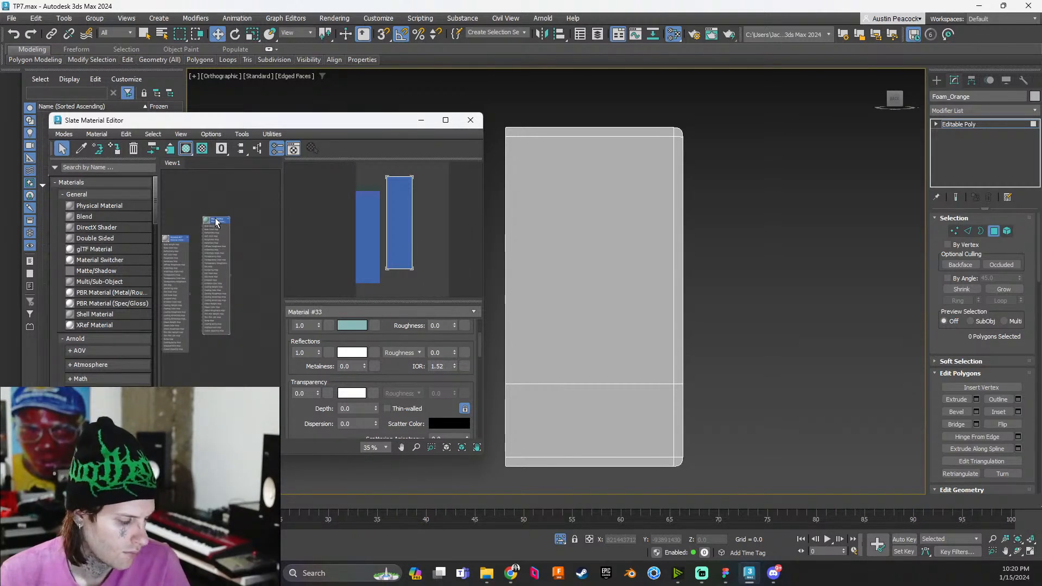
left_click(217, 223)
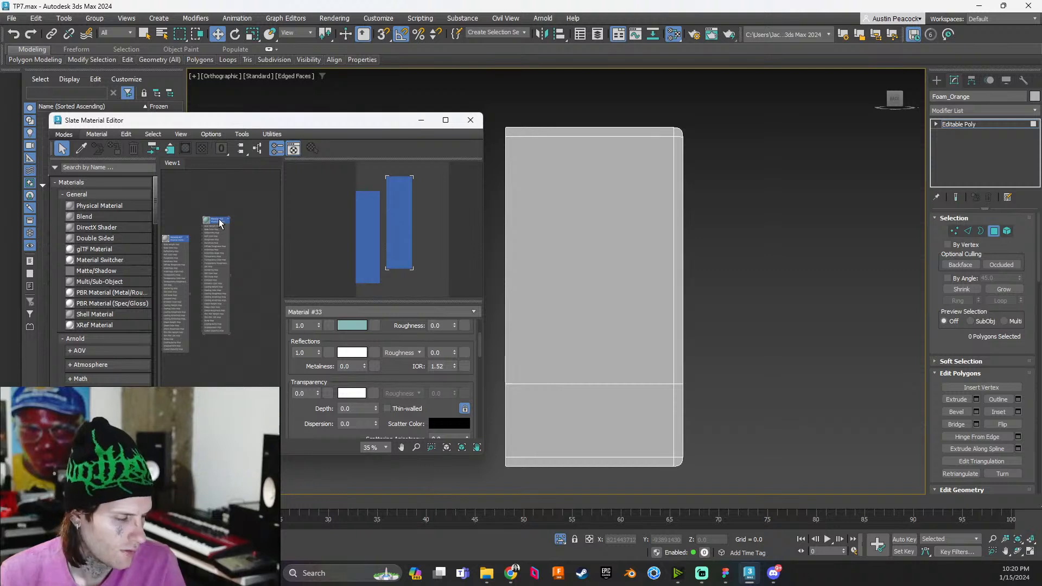
left_click_drag(219, 223, 259, 222, "shift")
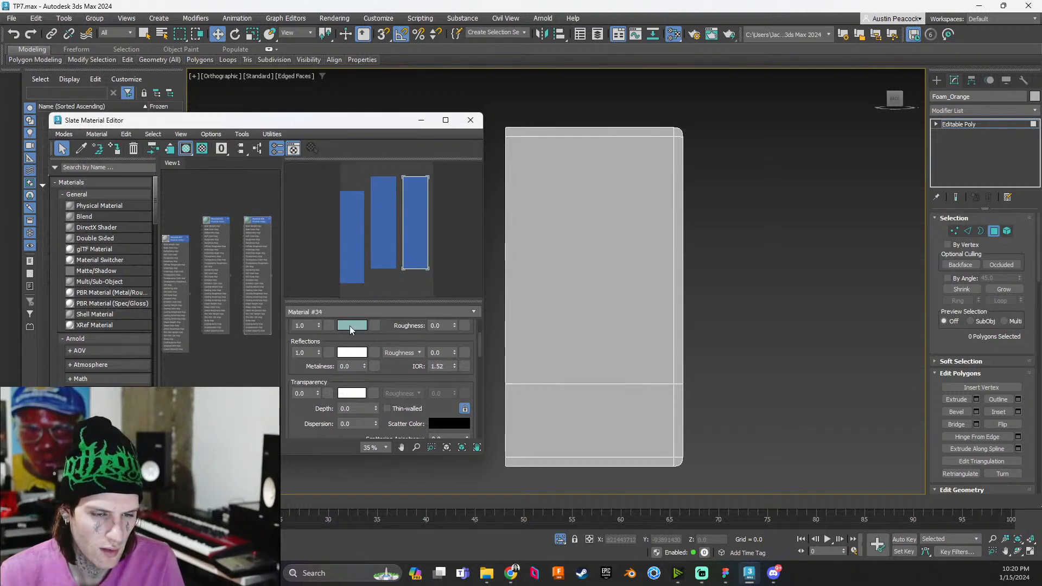
Select the whole Foam_Orange object and assign the duplicated physical material to it
left_click(542, 239)
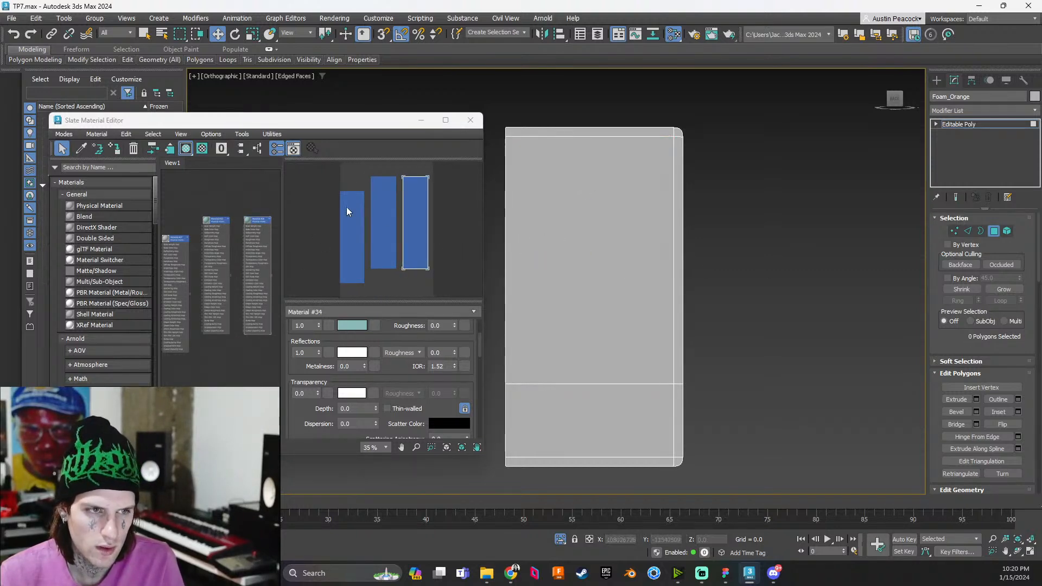
key("4")
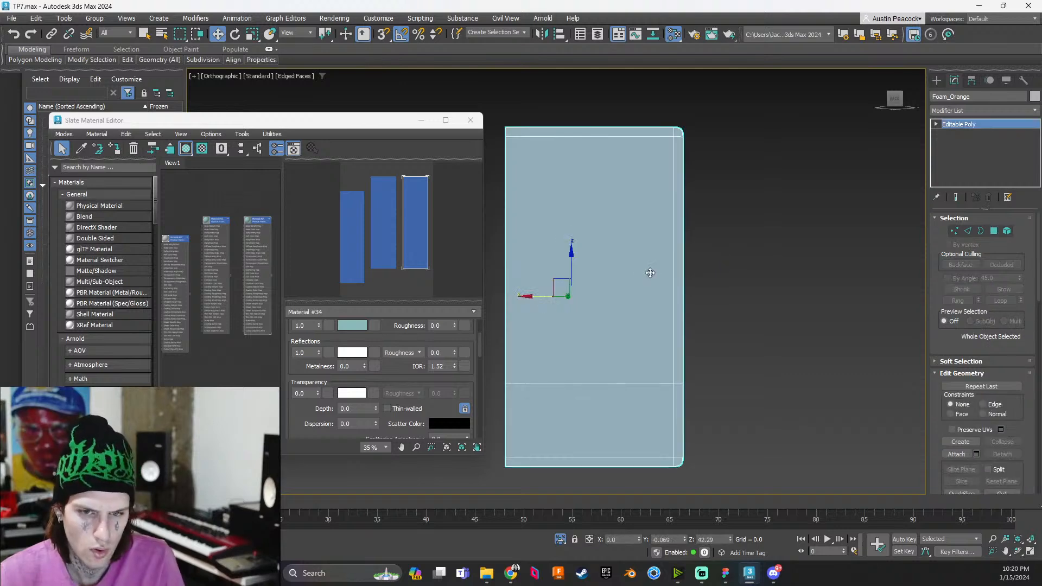
right_click(259, 222)
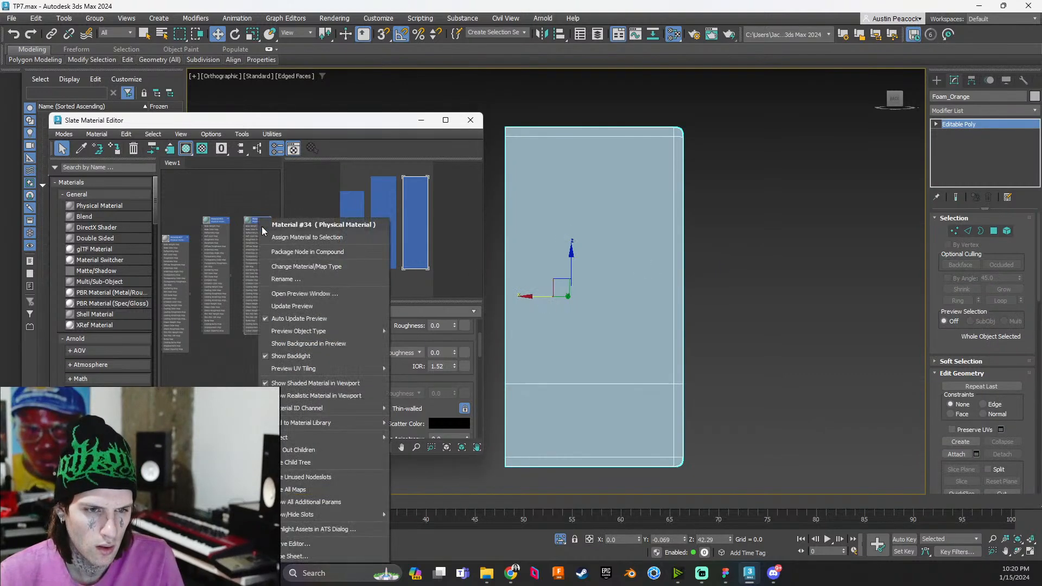
left_click(290, 239)
Set the duplicated material's base color to orange, about BA7523, close the material editor and clear the selection
left_click(349, 323)
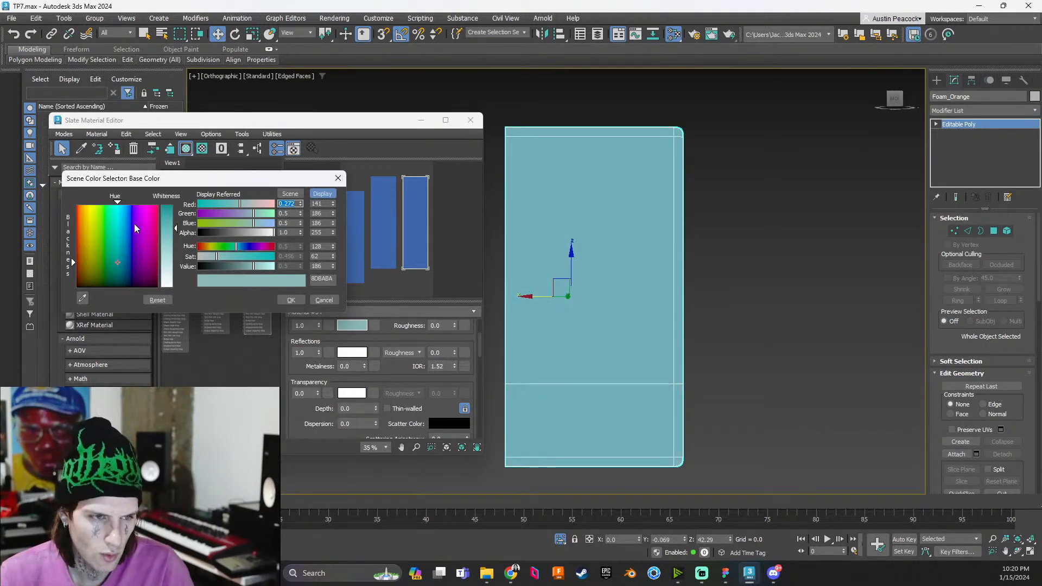
mouse_move(235, 246)
left_mouse_down()
mouse_move(199, 256)
mouse_move(244, 262)
left_mouse_up()
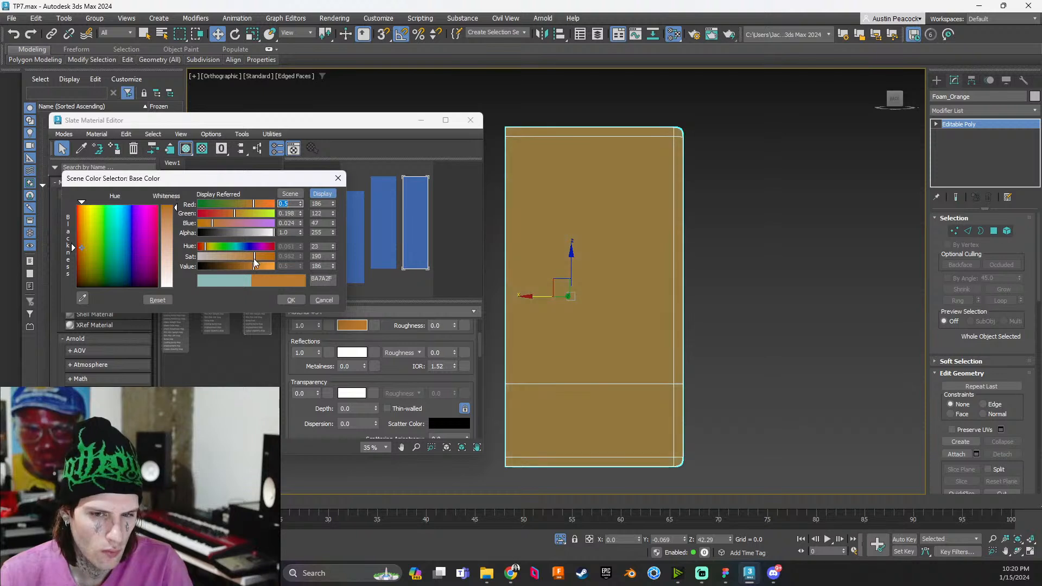
left_click_drag(260, 262, 261, 263)
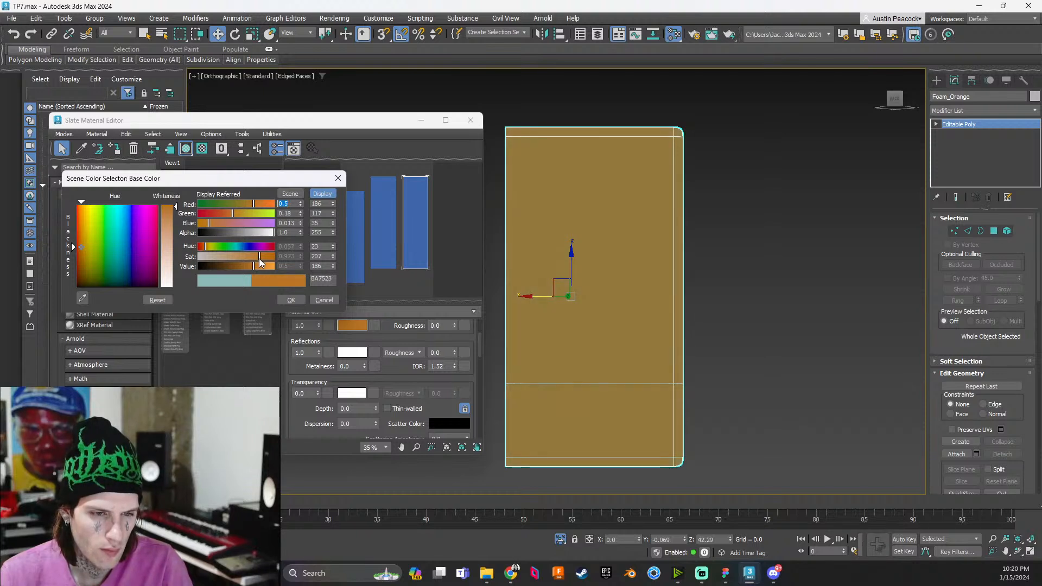
left_click(291, 300)
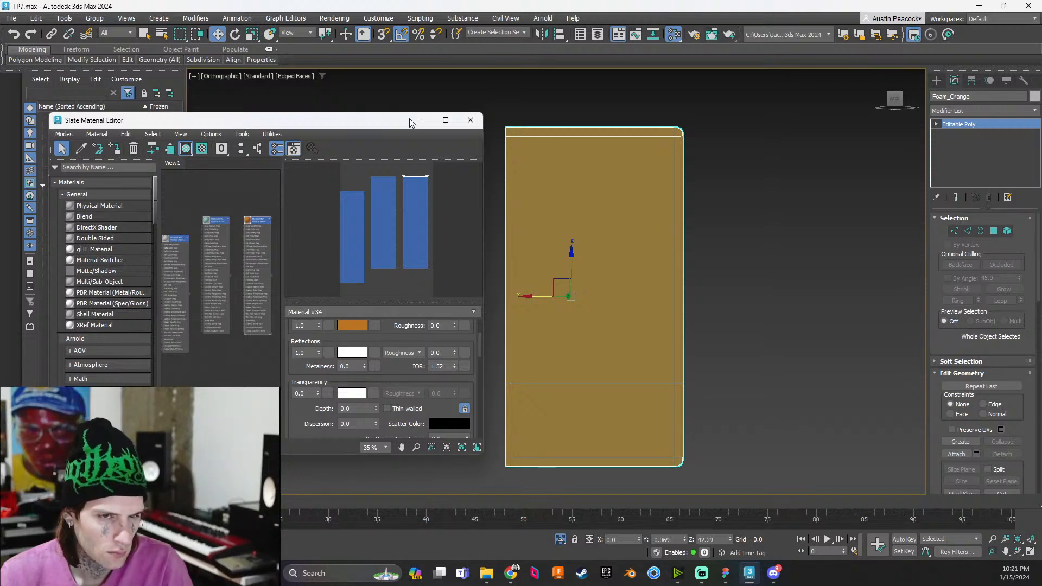
left_click(477, 122)
left_click(770, 232)
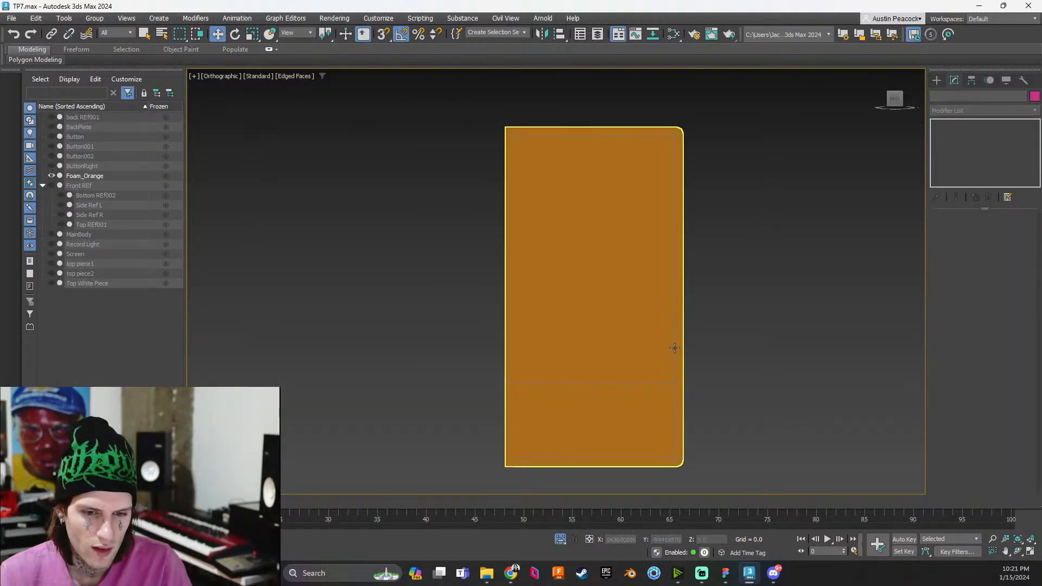
left_click(653, 284)
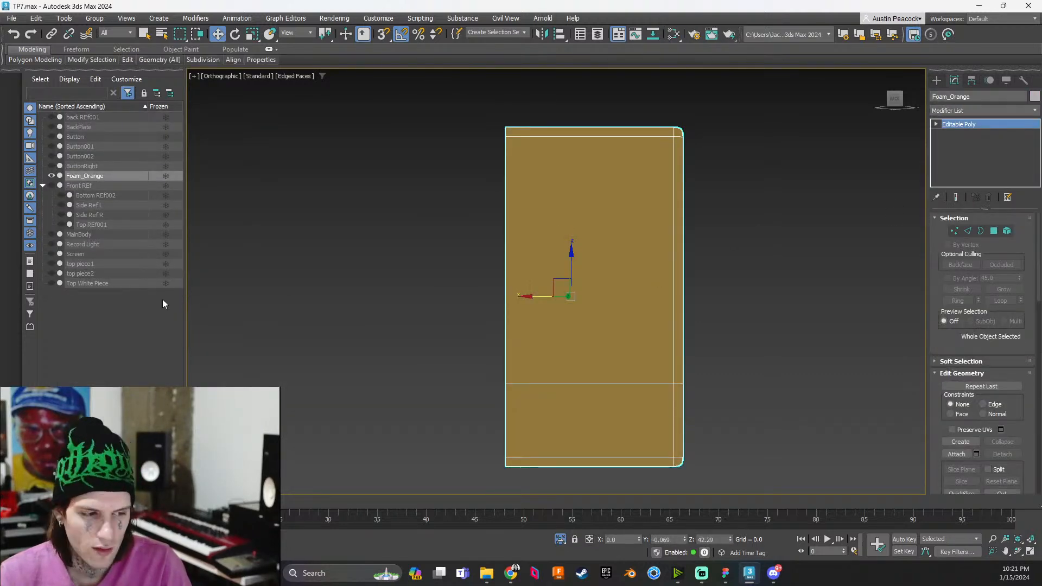
key("m")
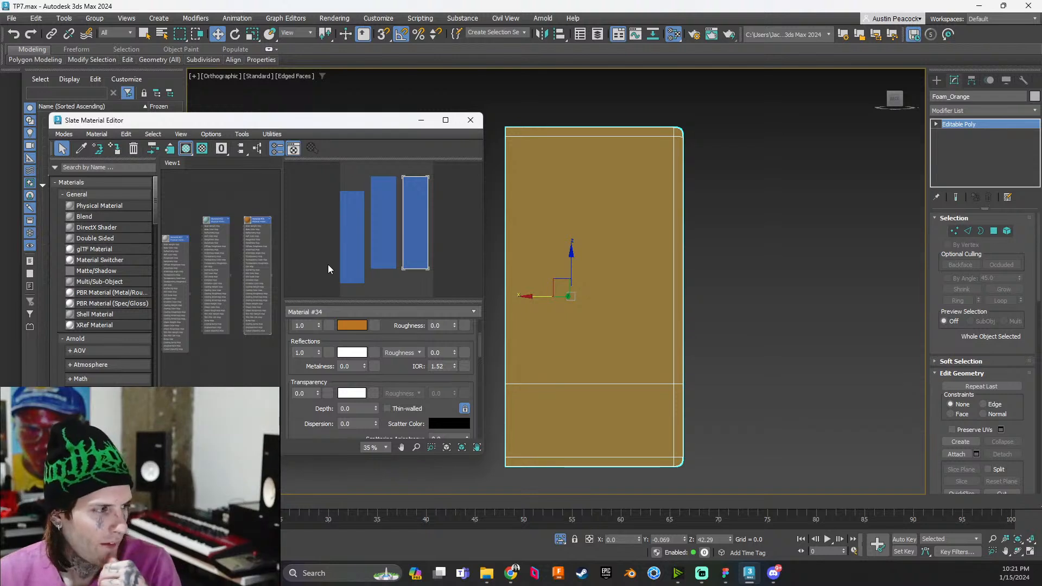
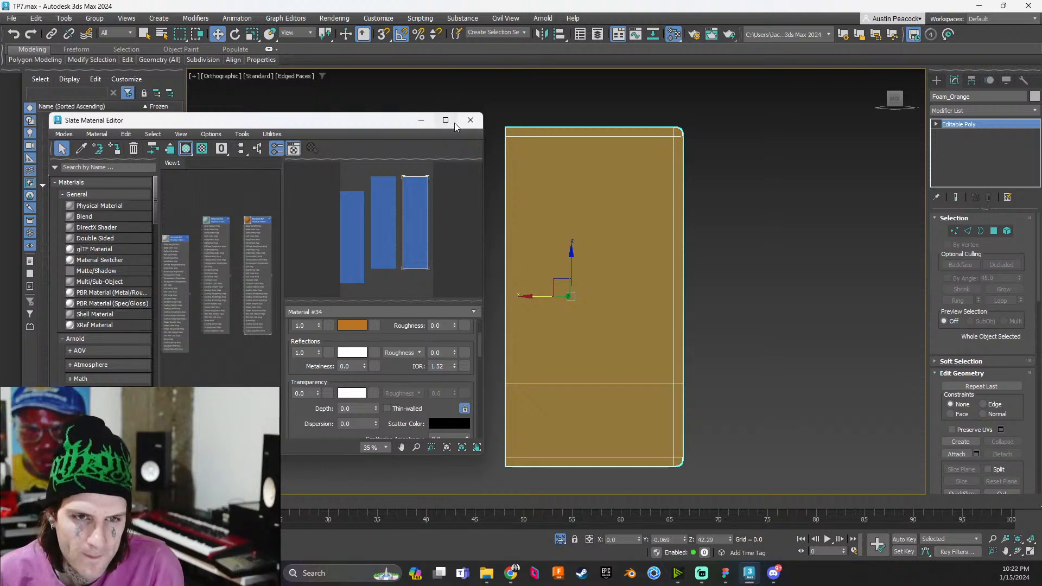
left_click(470, 120)
left_click(740, 196)
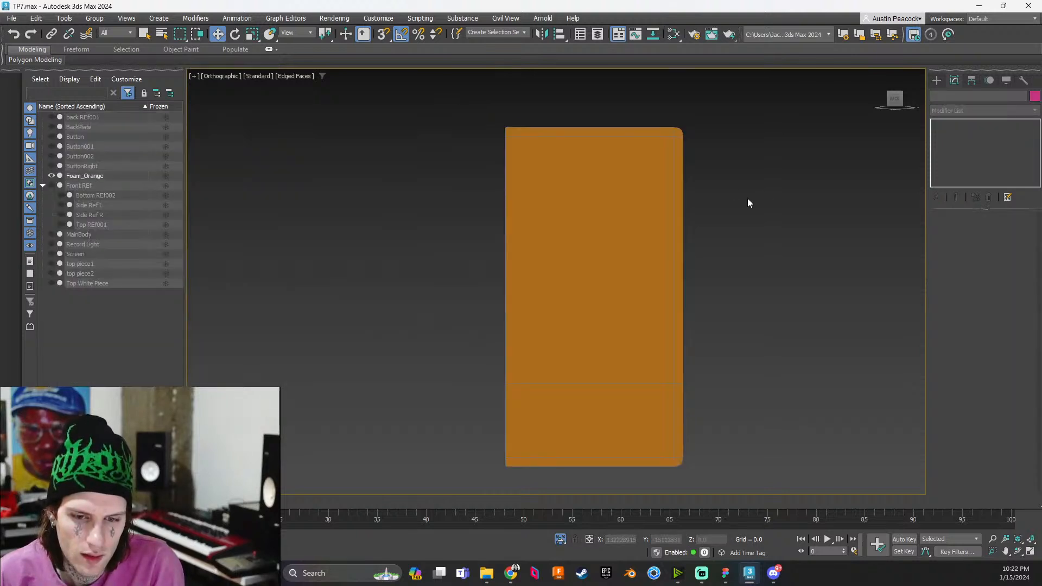
left_click(651, 208)
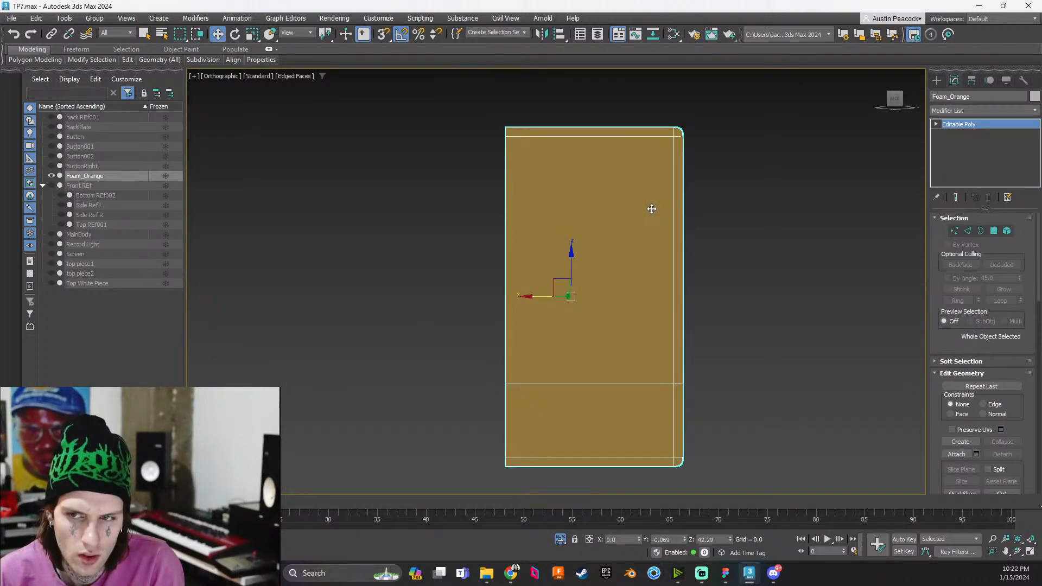
key("4")
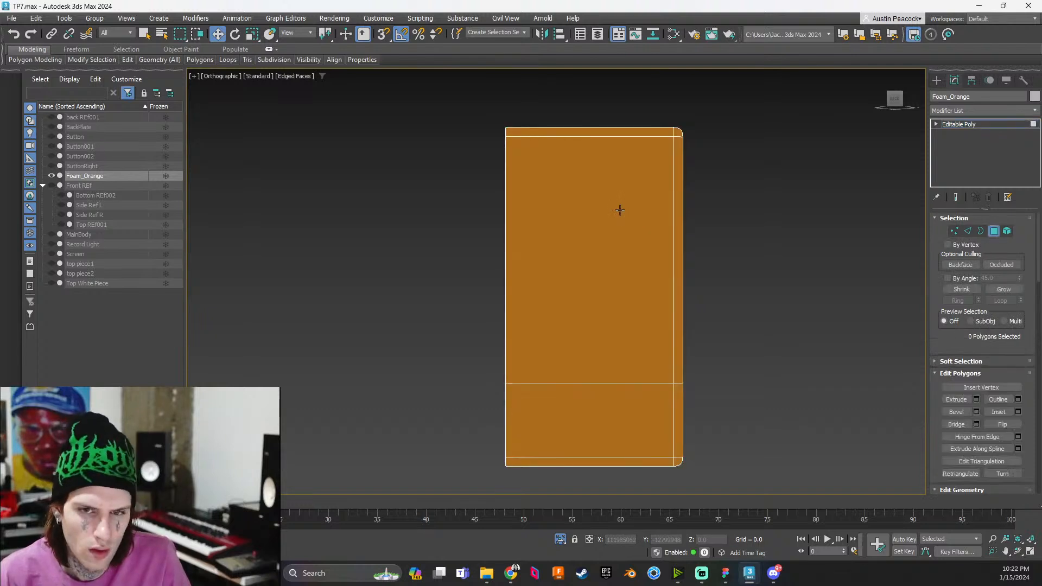
left_click(692, 205)
key("4")
left_click(746, 186)
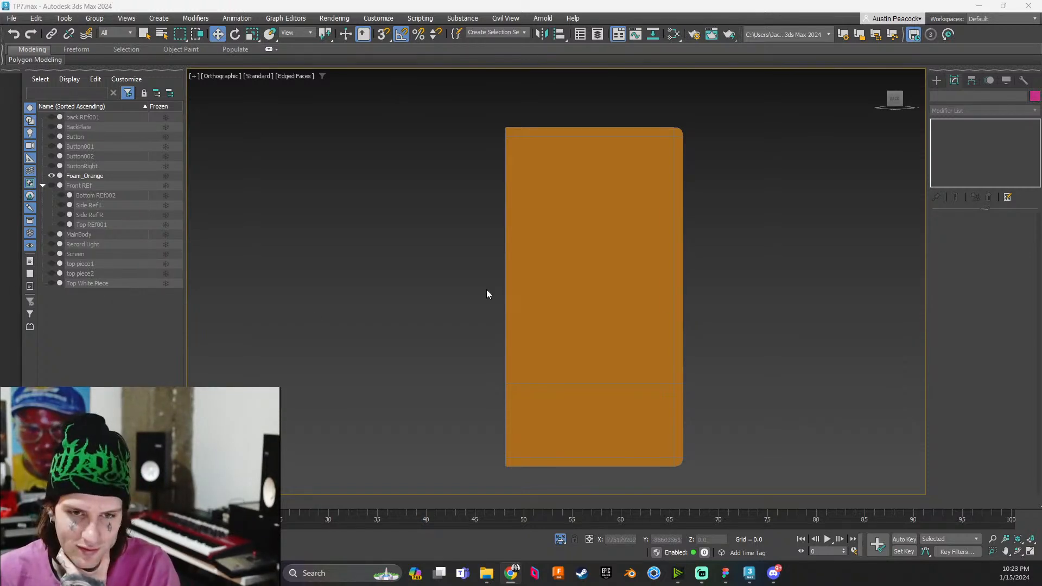
Parent the back REf001 plane to Front REF in the scene hierarchy and unhide it behind the orange panel
left_click(56, 185)
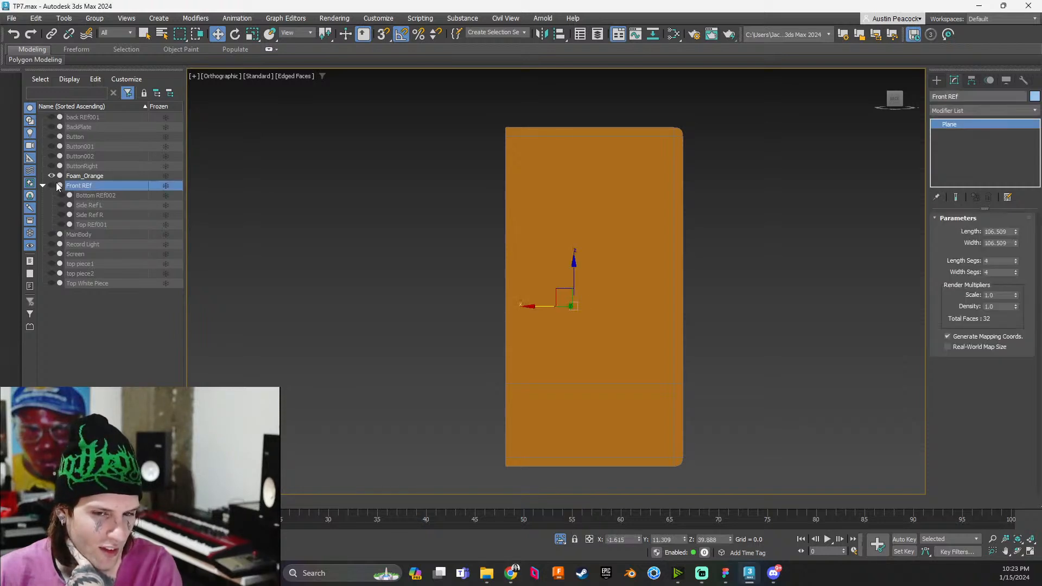
left_click(43, 185)
left_click(43, 186)
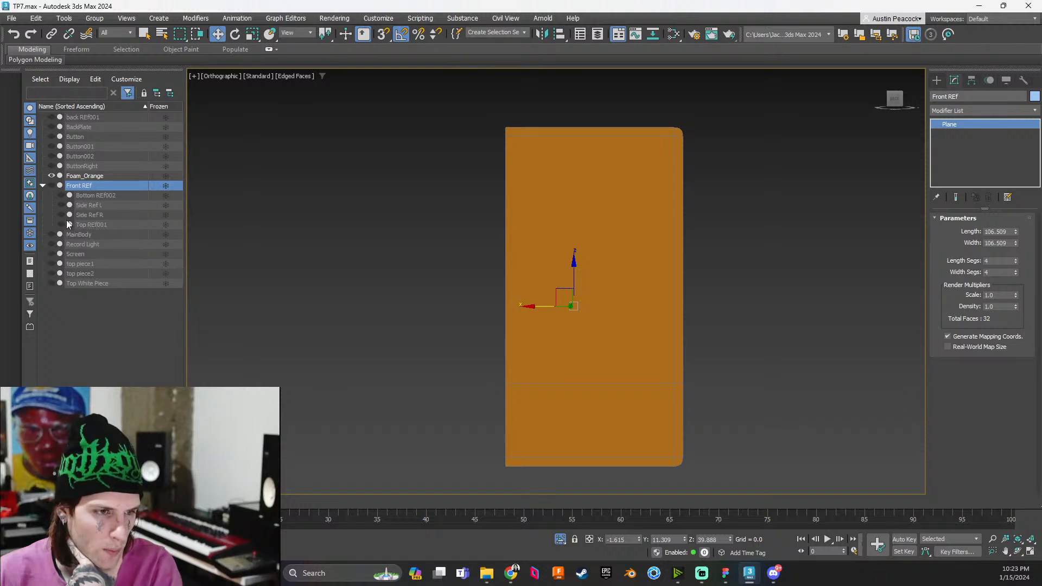
left_click_drag(79, 117, 84, 186)
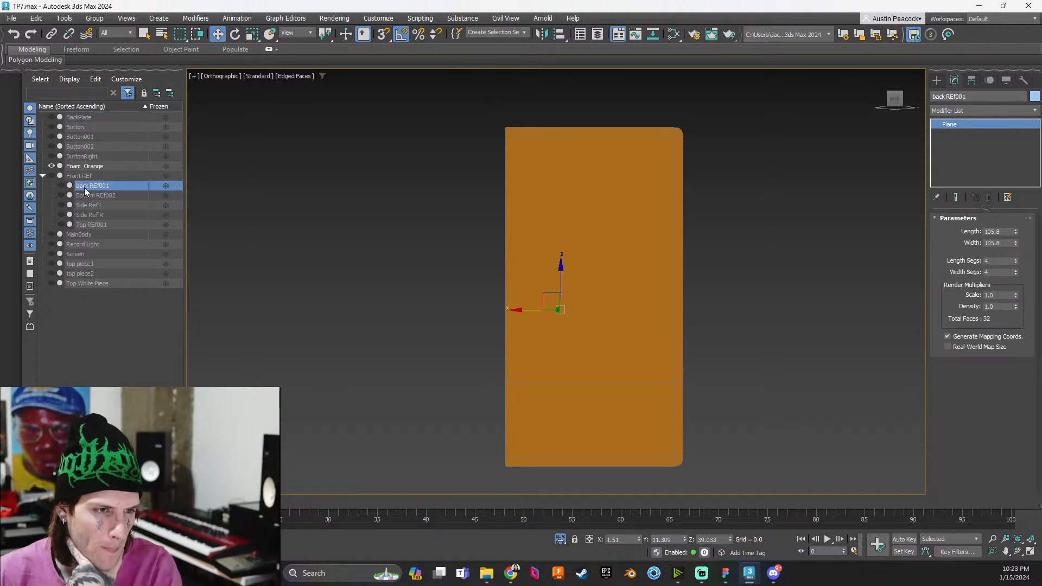
left_click(60, 185)
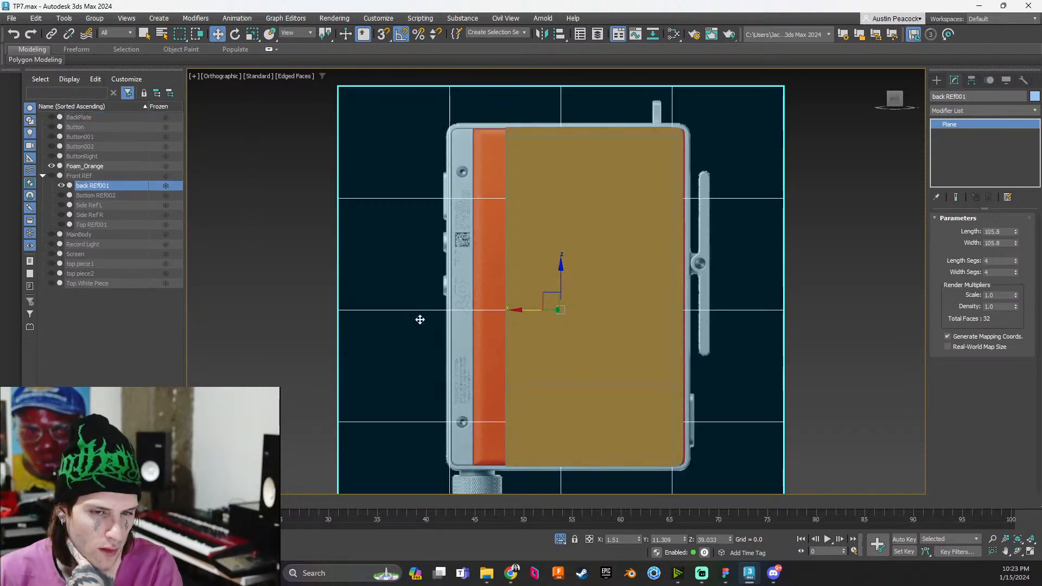
scroll(564, 313, "up", 2)
middle_click_drag(651, 270, 657, 228)
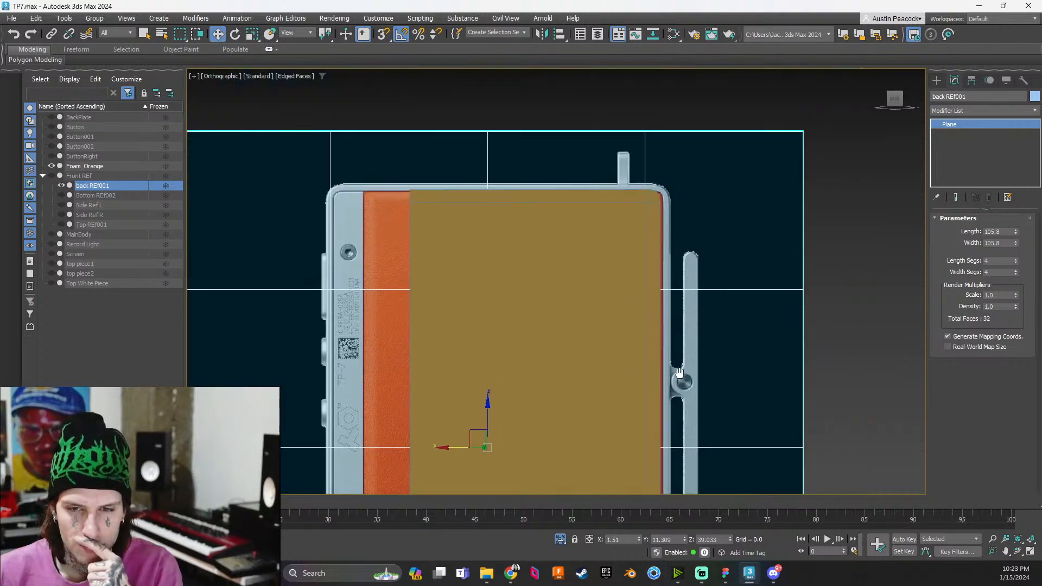
Compare the orange panel's corner against the Front REF and back REf001 images by showing and hiding Front REF, ending with back REf001 selected
scroll(655, 220, "up", 3)
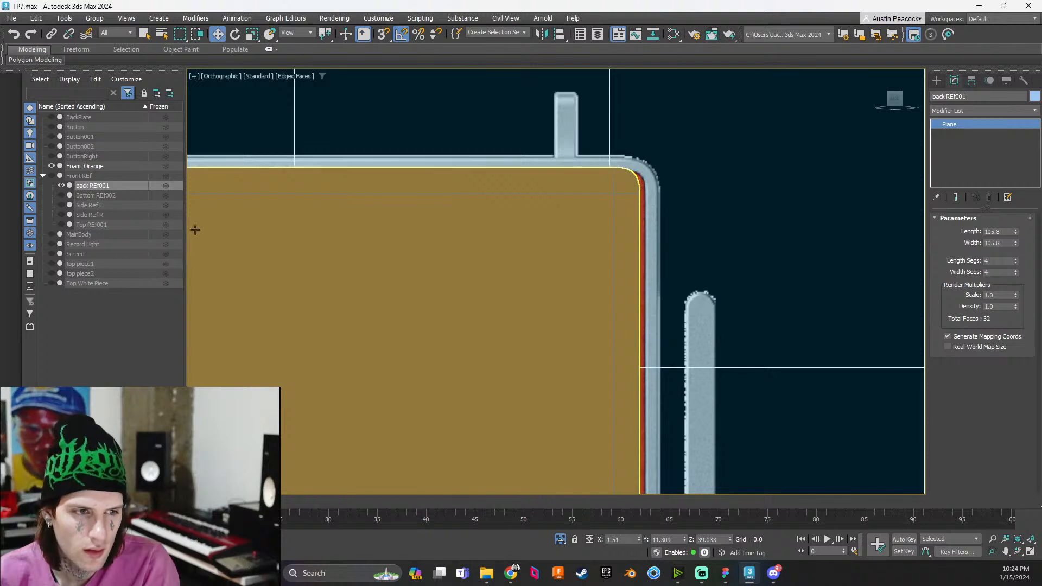
left_click(57, 174)
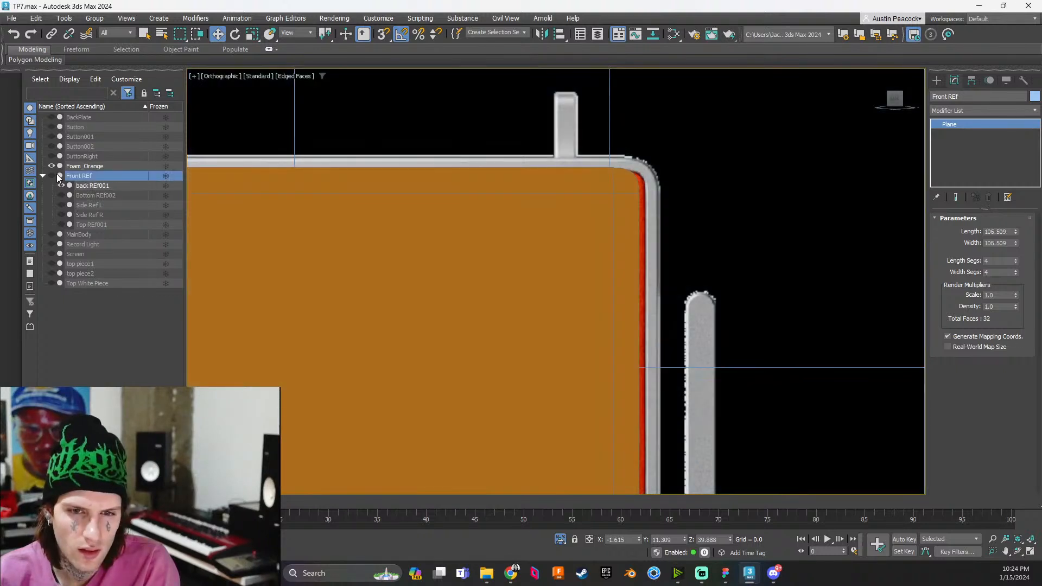
left_click(52, 175)
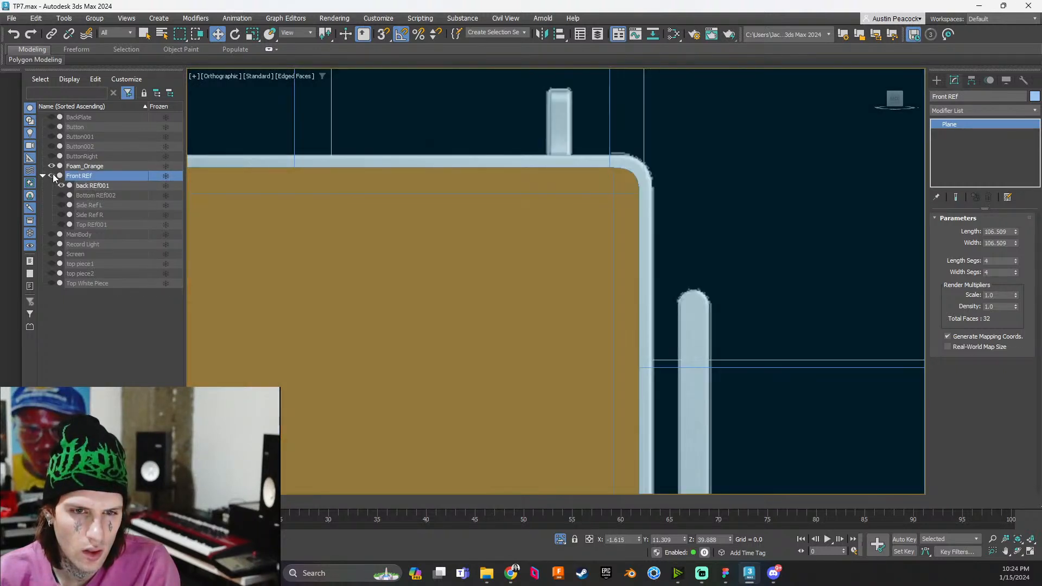
left_click(53, 175)
left_click(53, 175)
left_click(53, 175)
left_click(53, 175)
left_click(53, 175)
left_click(694, 266)
scroll(701, 334, "up", 3)
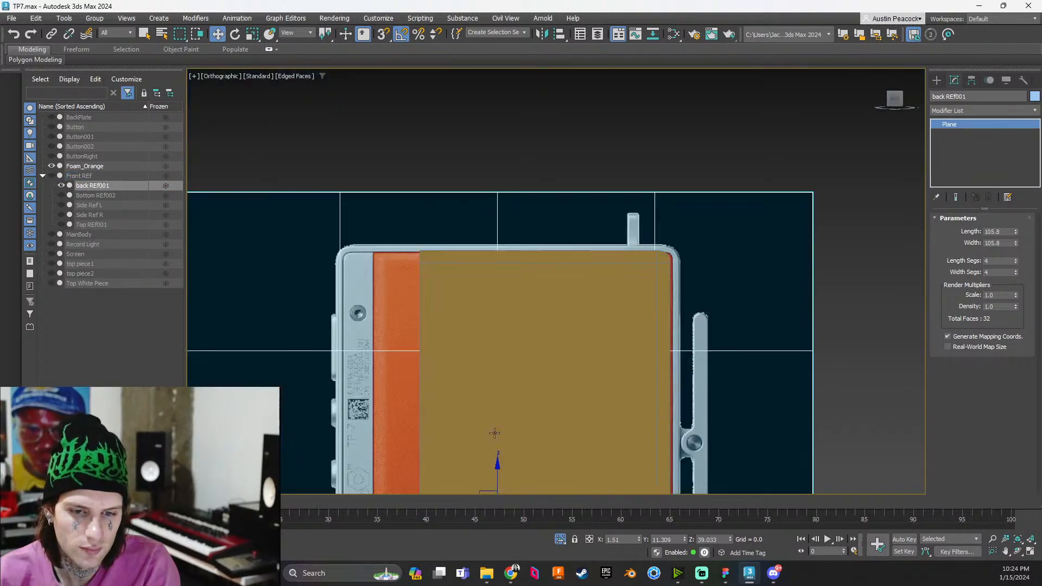
Move the back REf001 plane along X to about 2.103 to align its orange area with the orange panel's rounded outer corner
scroll(471, 396, "up", 2)
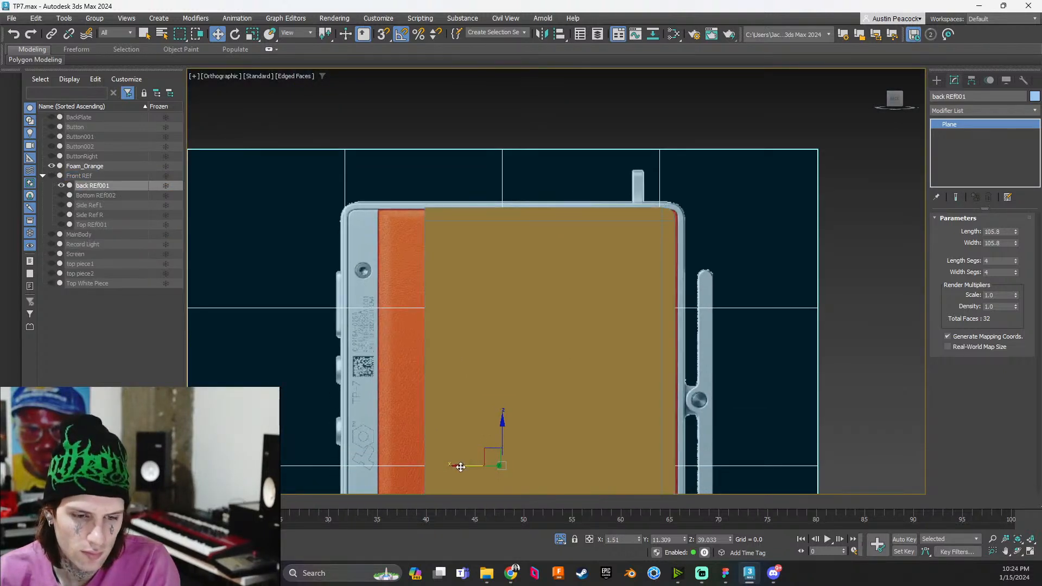
left_click_drag(460, 465, 457, 465)
scroll(650, 327, "up", 6)
scroll(791, 198, "up", 2)
middle_click_drag(780, 223, 626, 477)
scroll(617, 303, "down", 2)
middle_click_drag(616, 298, 612, 458)
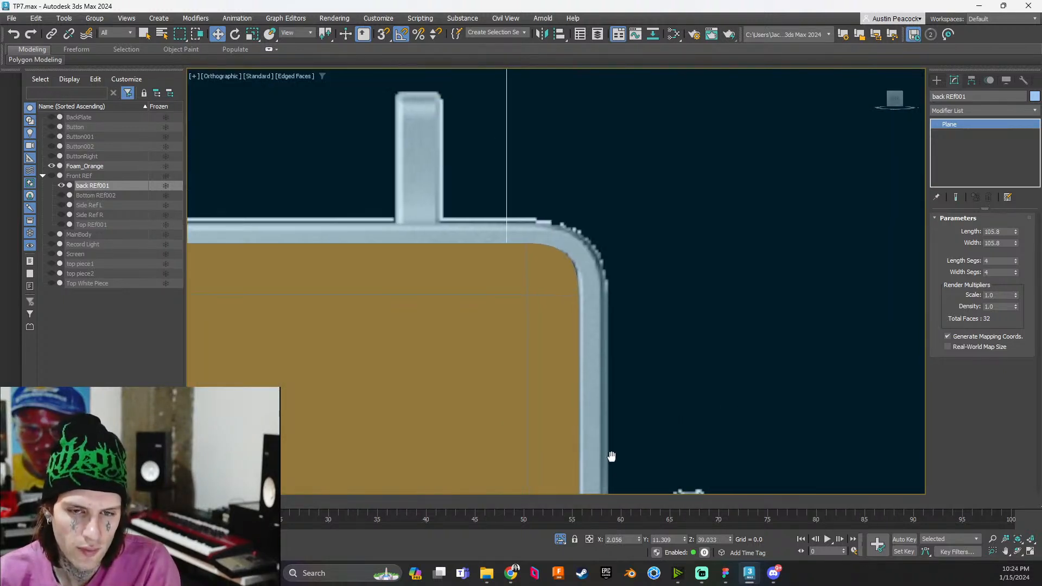
scroll(548, 326, "up", 4)
middle_click_drag(547, 267, 504, 405)
left_click_drag(573, 279, 571, 282)
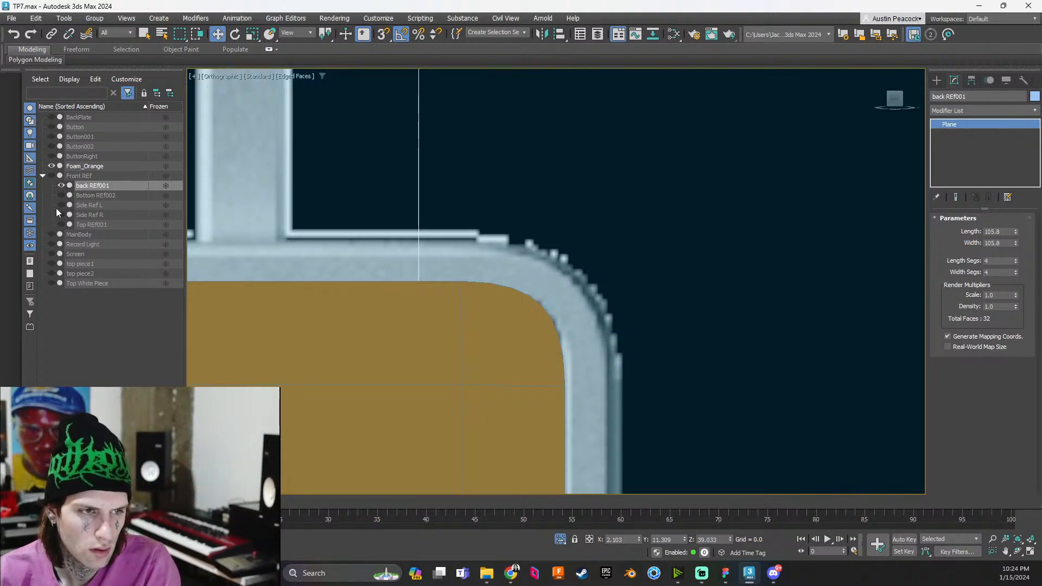
Check the reference alignment around the orange panel's outer corner and hide the back REf001 plane
scroll(344, 322, "down", 3)
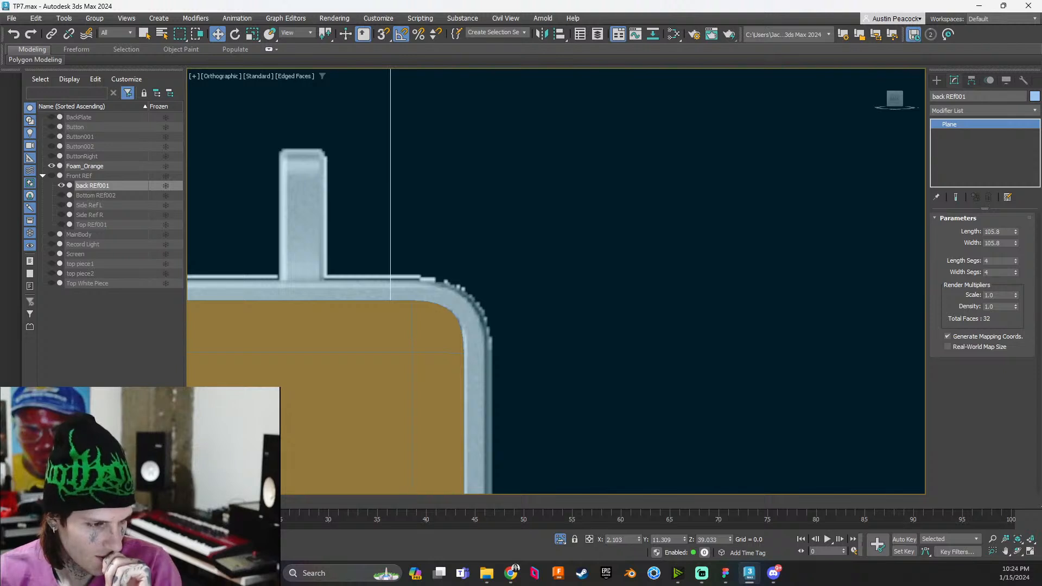
scroll(604, 384, "down", 5)
middle_click_drag(611, 377, 682, 277)
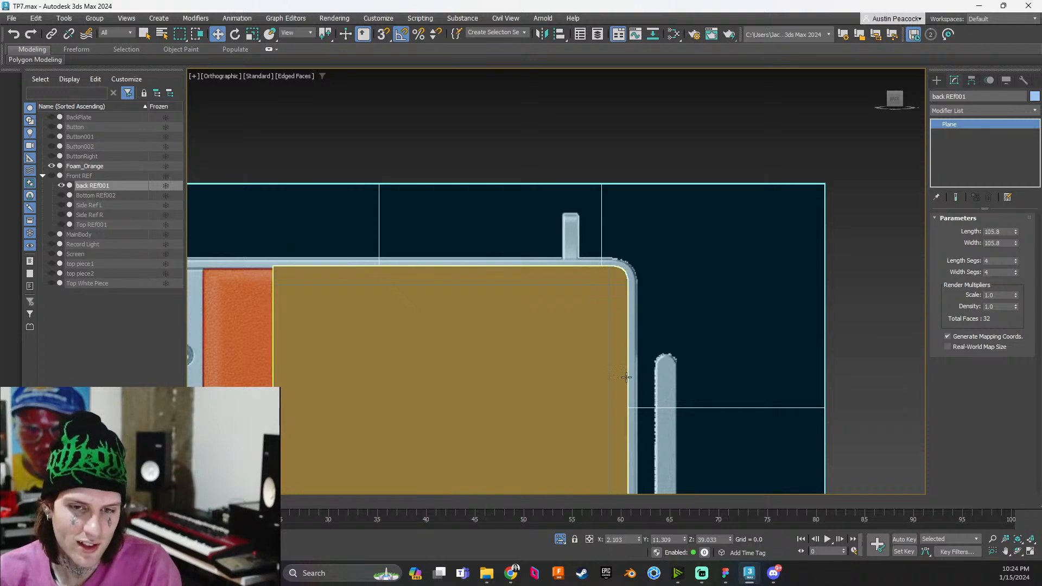
scroll(628, 386, "up", 3)
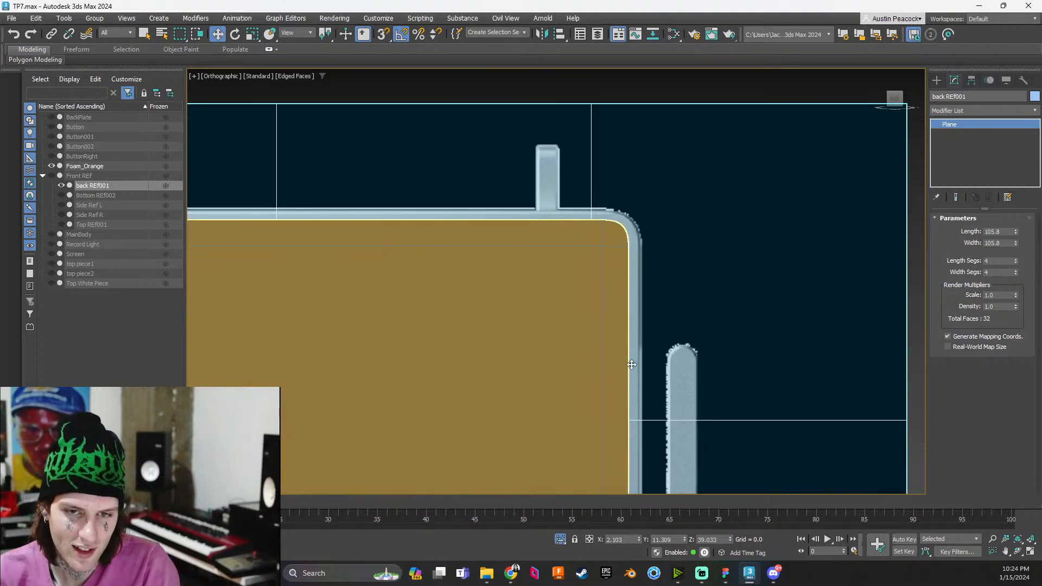
left_click(61, 186)
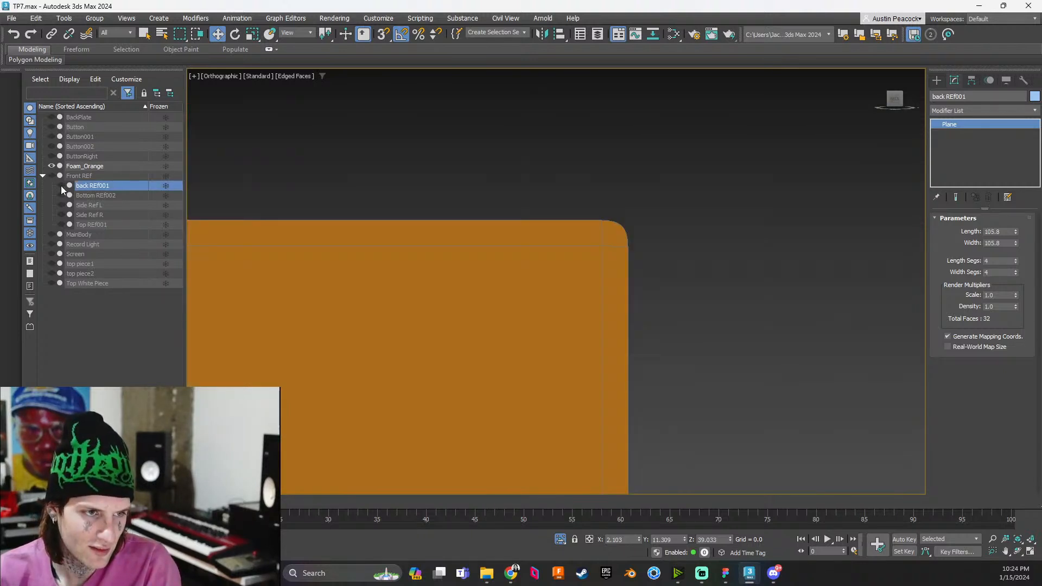
Unhide MainBody and compare its back edges with the orange panel at both upper corners
left_click(51, 234)
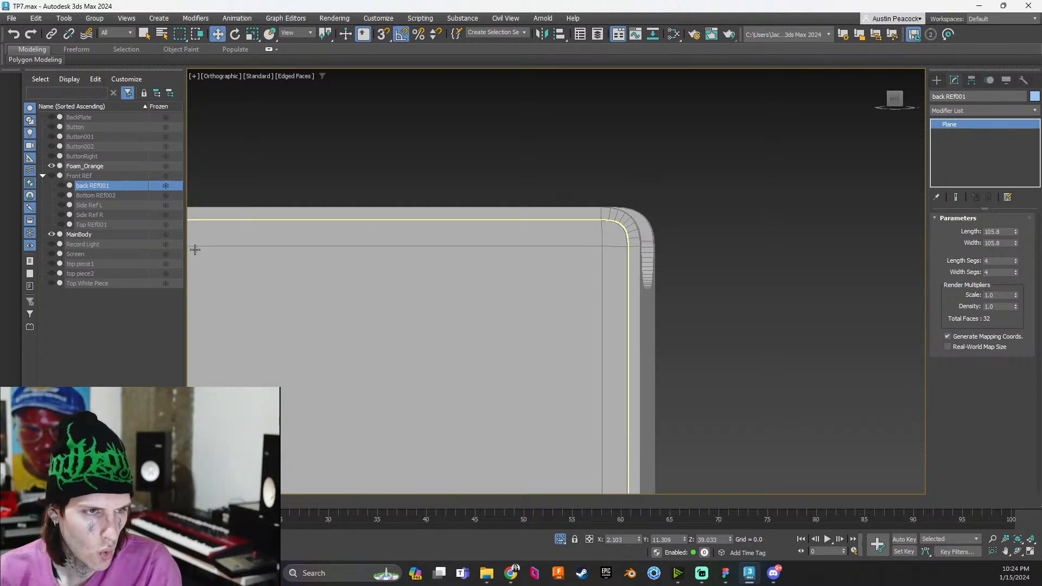
left_click(52, 234)
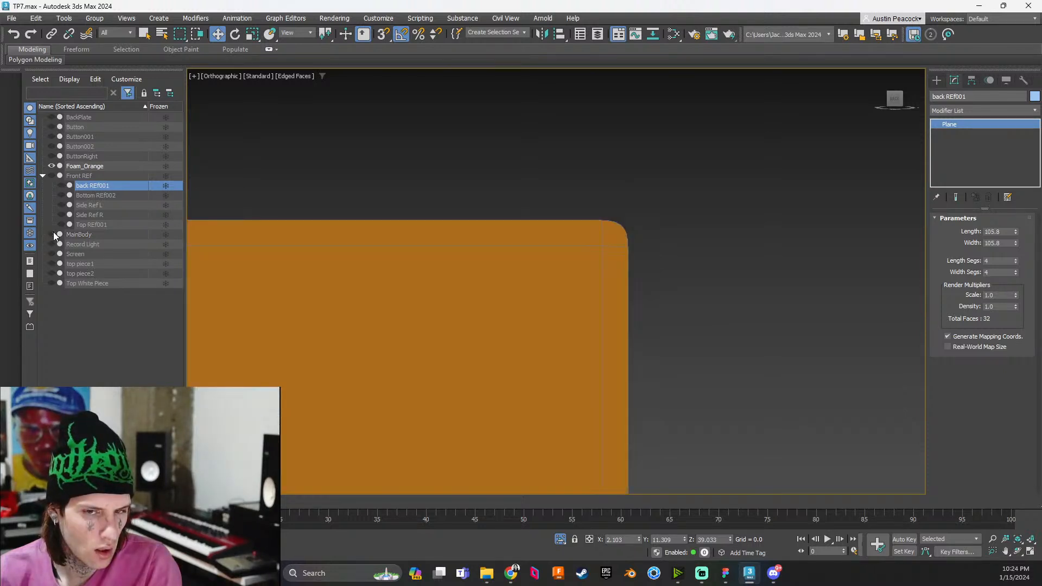
left_click(52, 234)
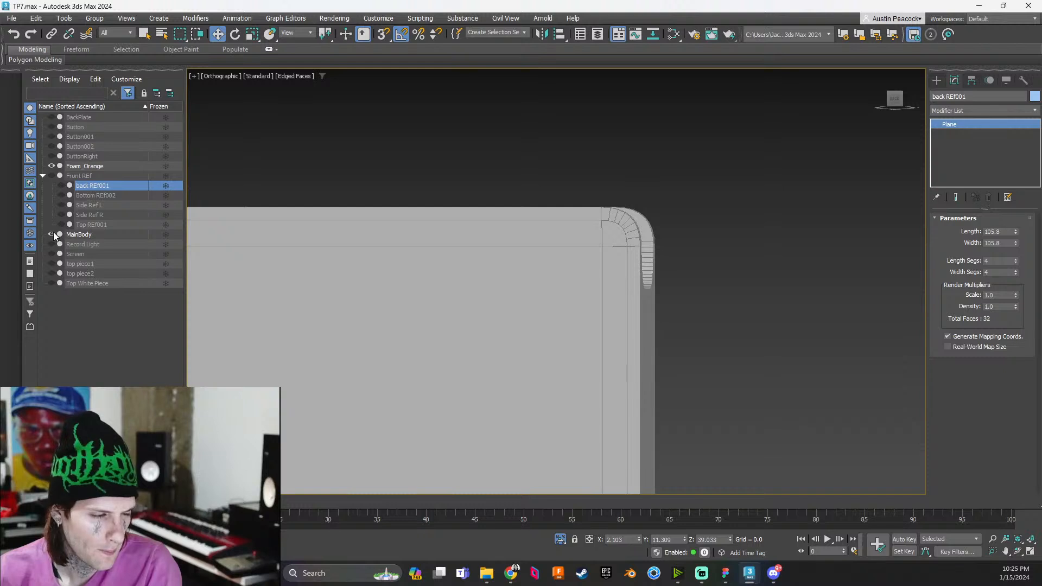
left_click(52, 235)
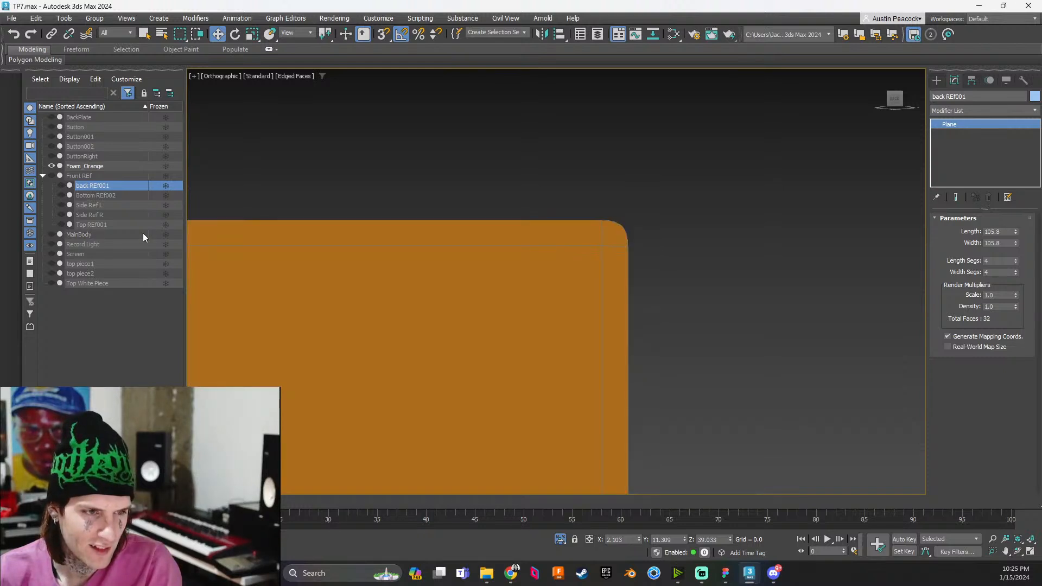
left_click(52, 235)
left_click(52, 235)
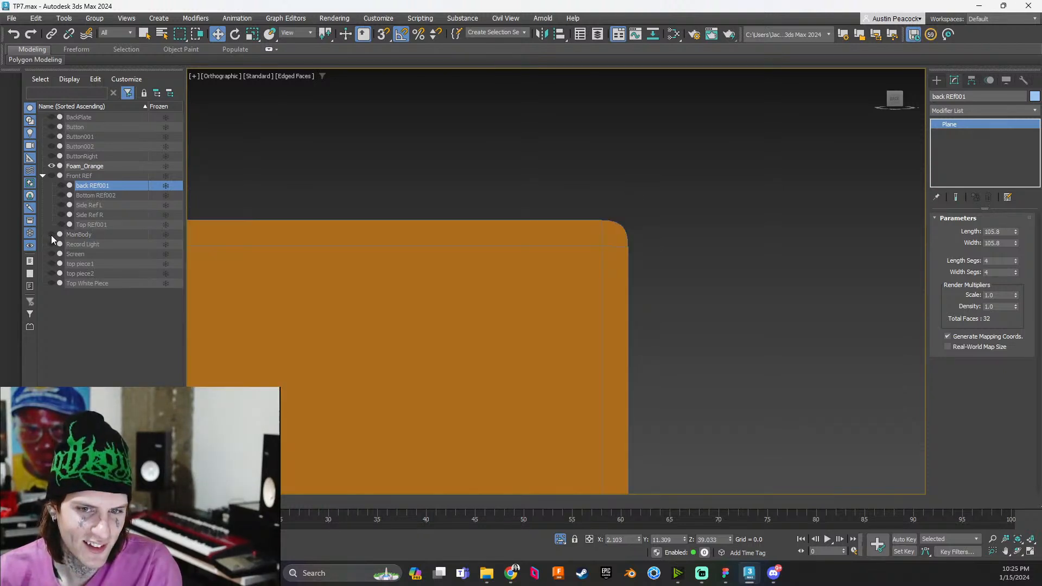
left_click(52, 234)
middle_click_drag(402, 244, 692, 259)
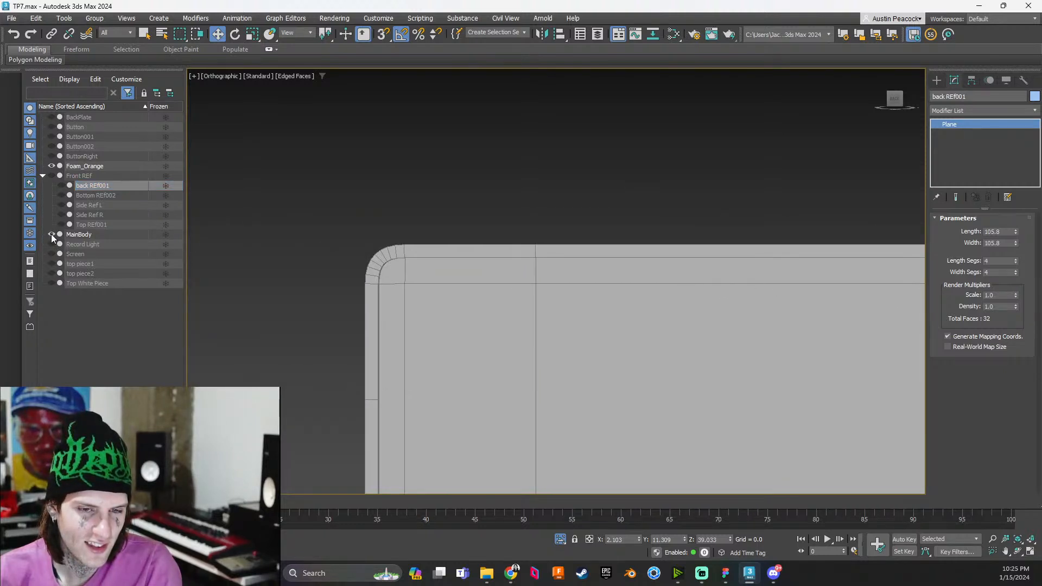
left_click(51, 234)
left_click(51, 234)
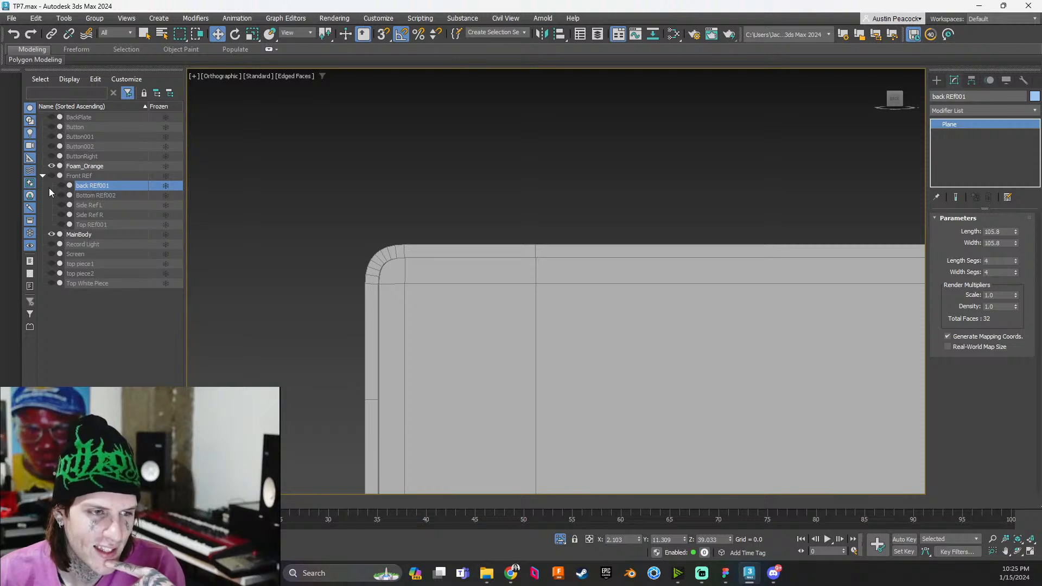
Unhide BackPlate and examine the gap between its edges and MainBody in the straight Back view, with Foam_Orange displayed
left_click(52, 118)
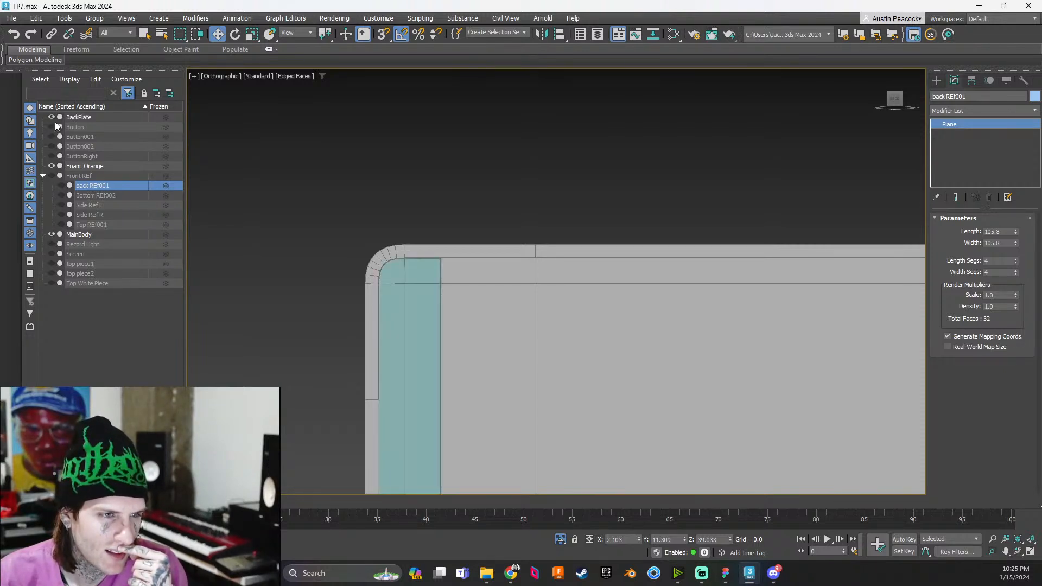
left_click(52, 234)
left_click(52, 234)
scroll(367, 292, "up", 5)
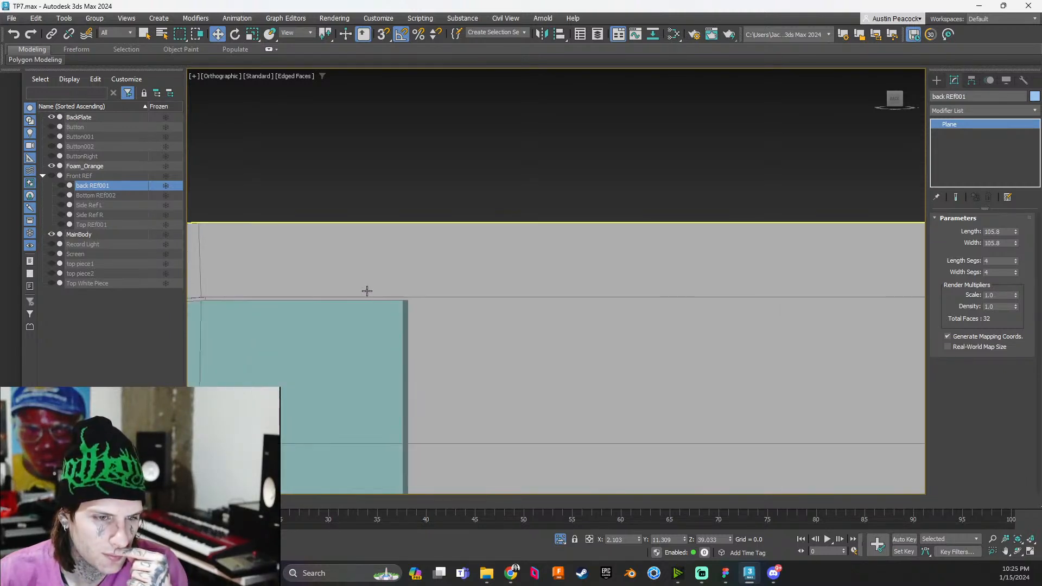
scroll(399, 308, "up", 2)
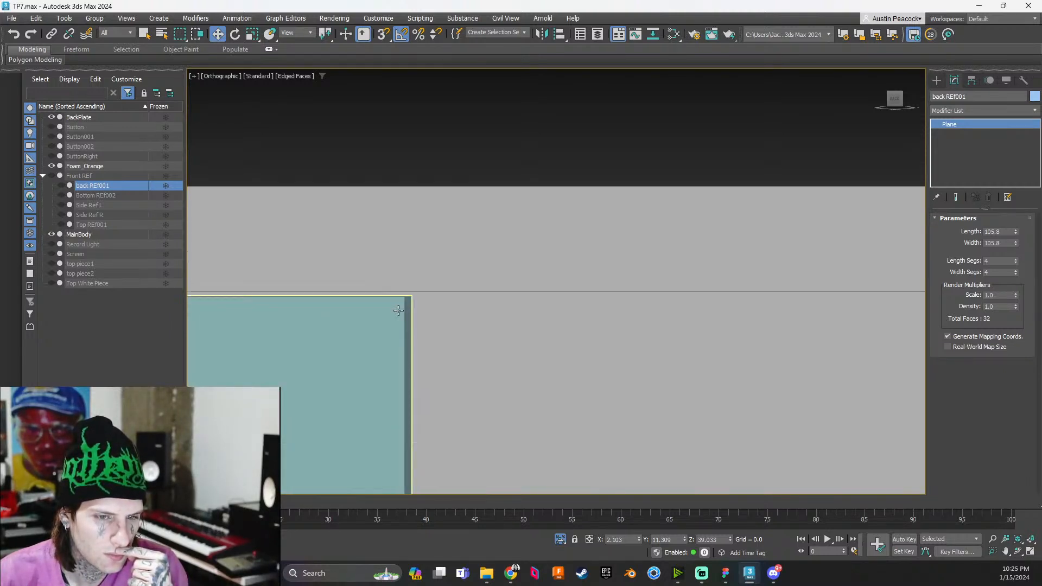
left_click(900, 102)
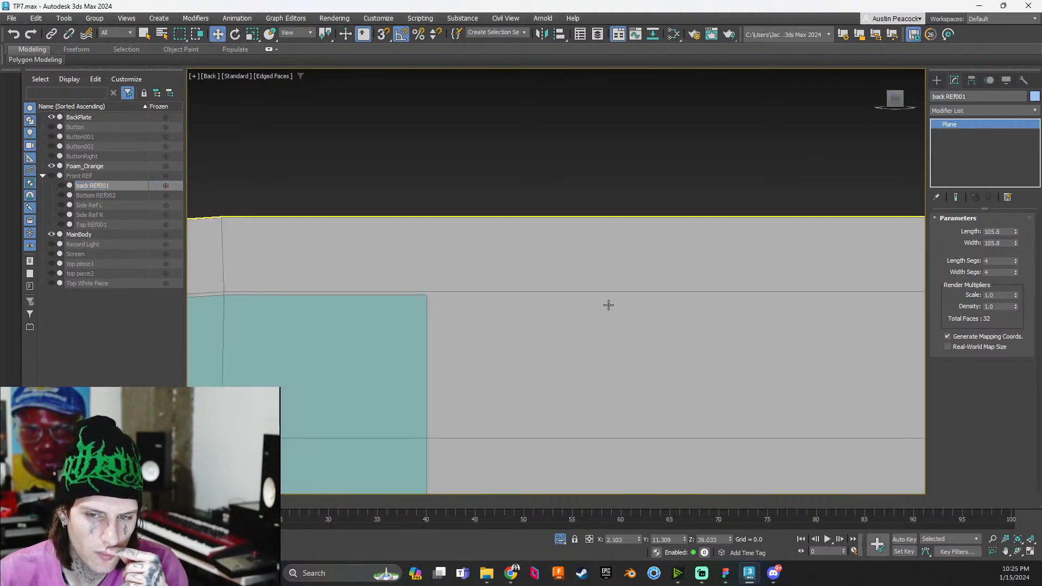
scroll(608, 305, "down", 2)
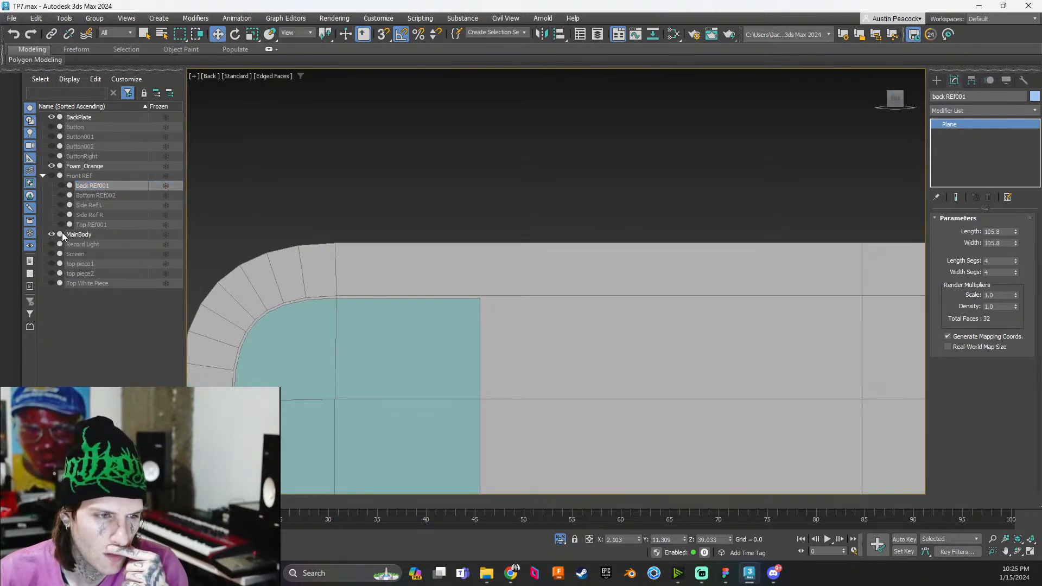
left_click(55, 166)
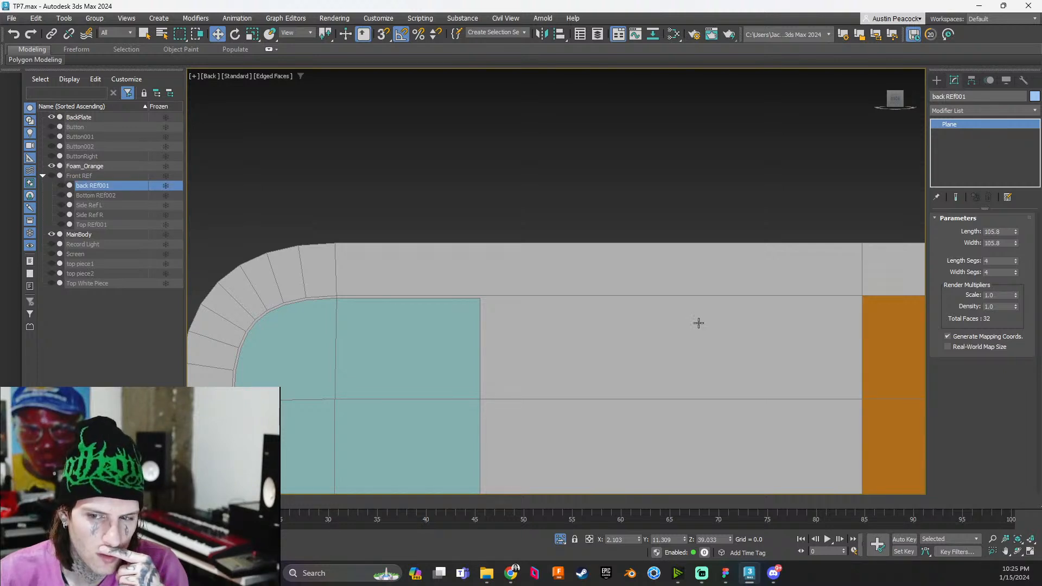
Select all polygons of the Foam_Orange panel at polygon level, ready to move
middle_click_drag(698, 321, 365, 288)
left_click(477, 281)
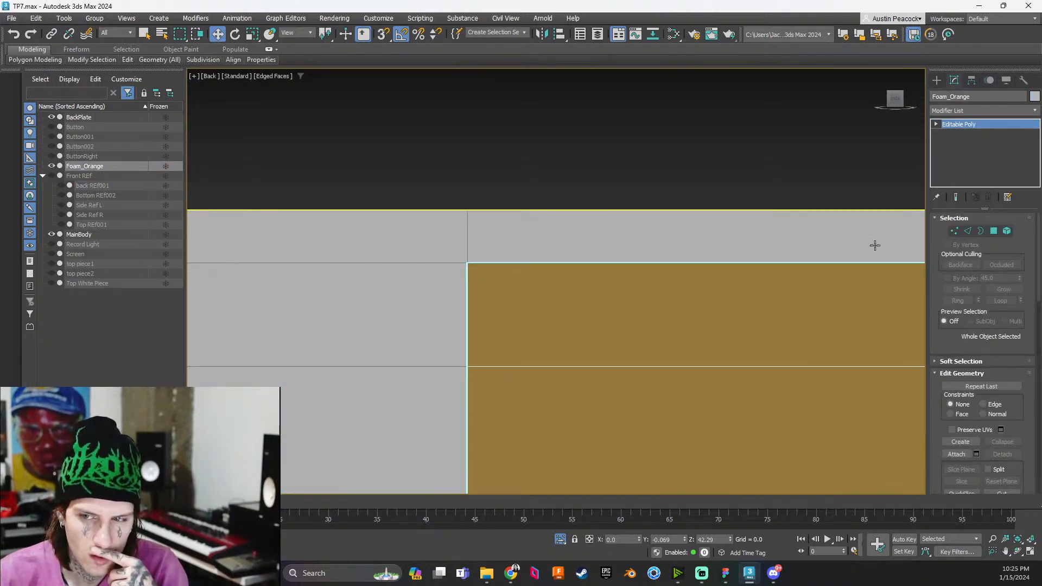
left_click(993, 231)
scroll(765, 325, "down", 4)
scroll(765, 324, "down", 2)
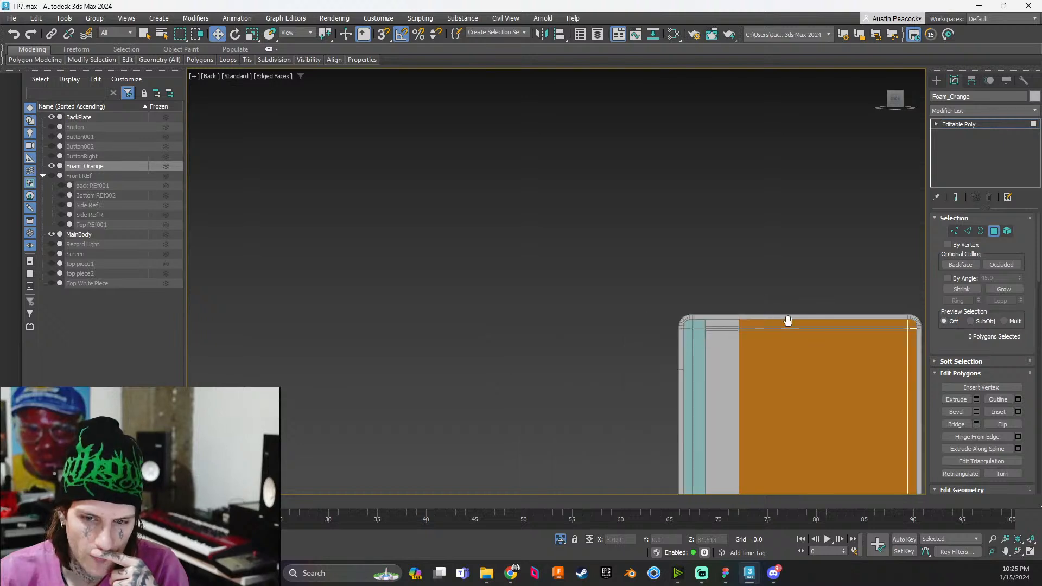
middle_click_drag(789, 319, 643, 267)
middle_click_drag(664, 322, 686, 244)
scroll(664, 274, "down", 2)
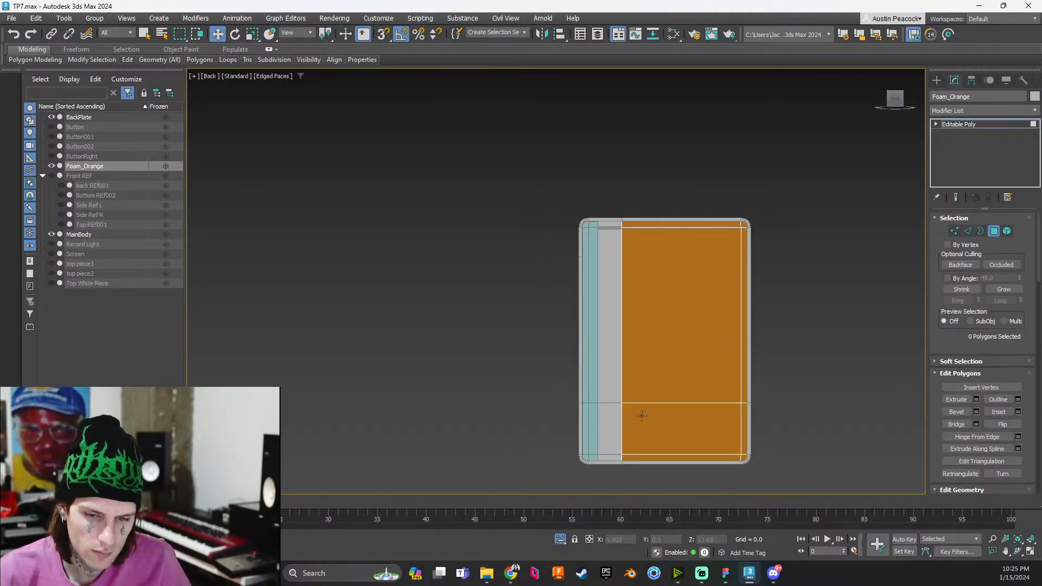
left_click(645, 455)
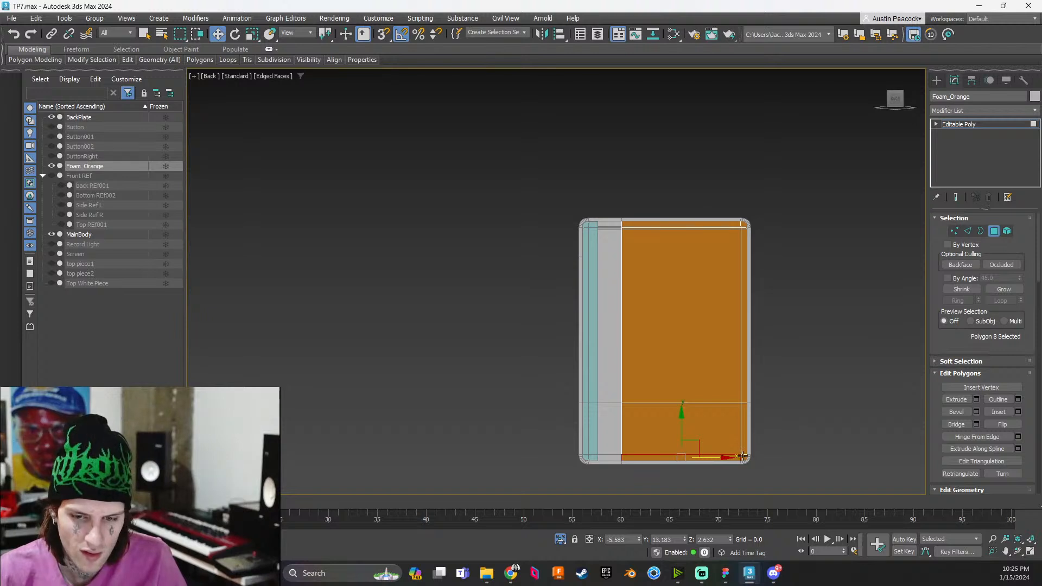
left_click(734, 359, "ctrl+shift")
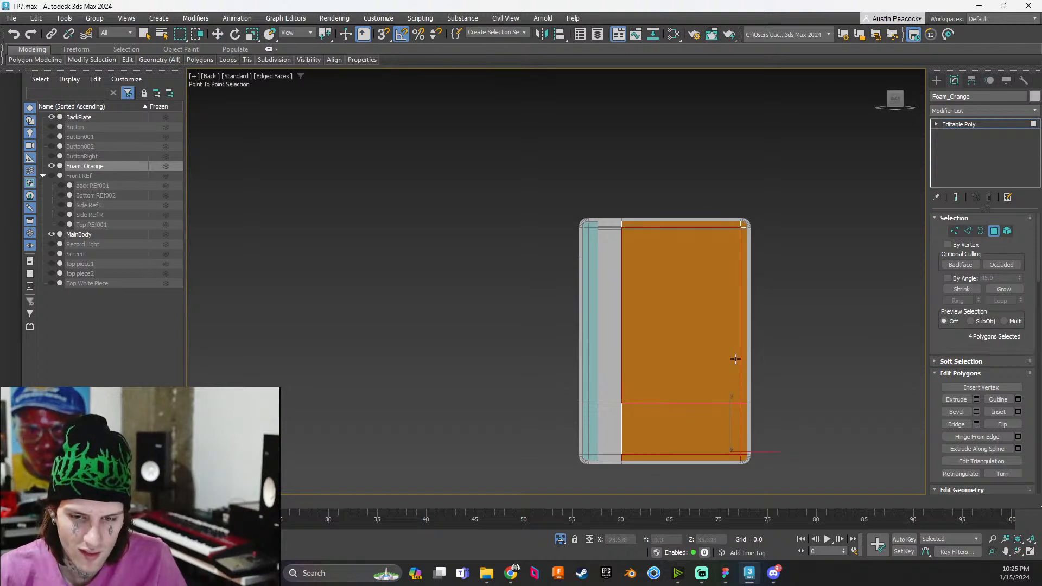
left_click(681, 224)
left_click(682, 331)
left_click(684, 437)
key("w")
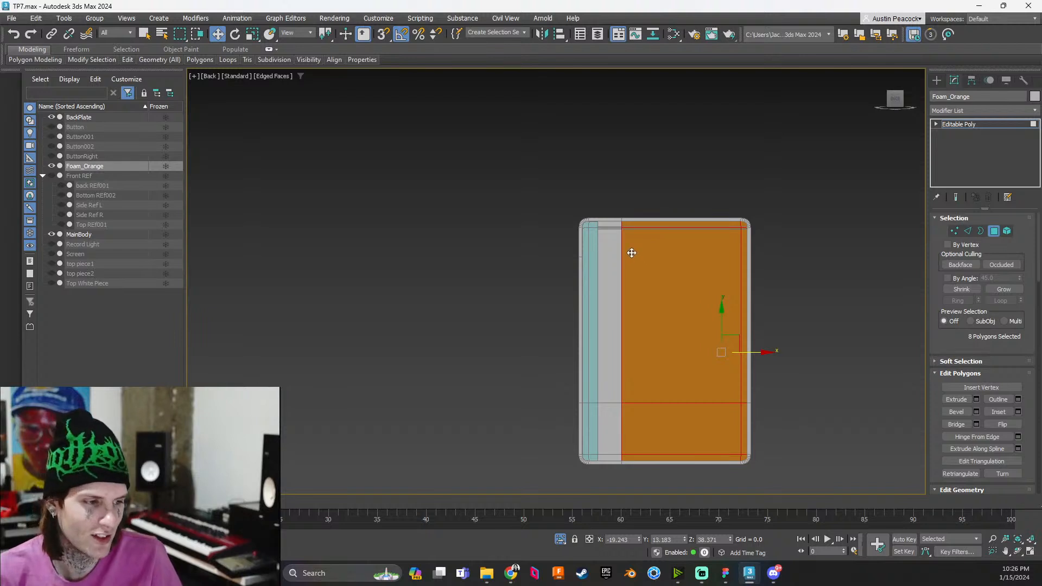
scroll(630, 240, "up", 5)
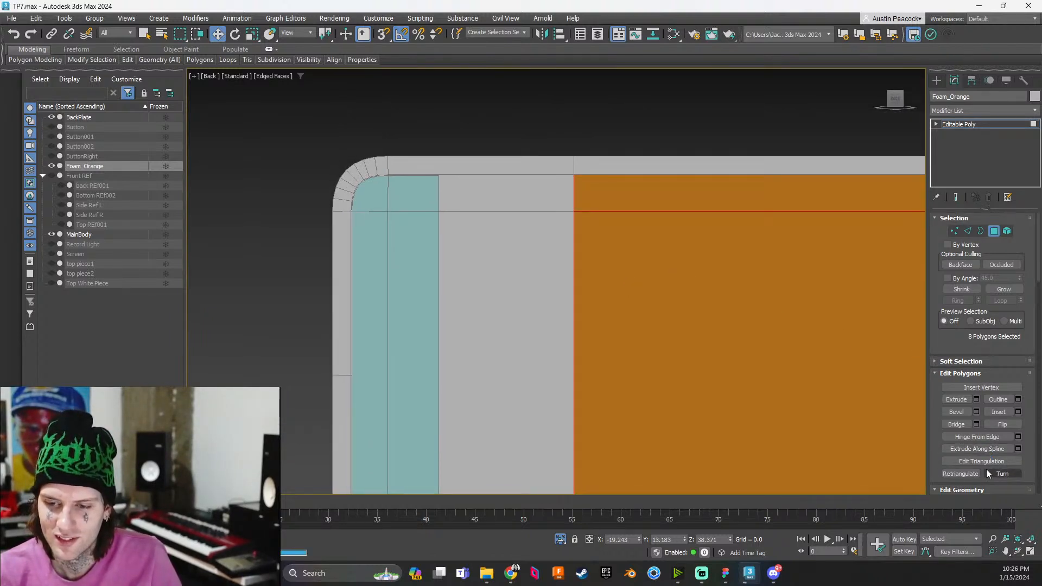
scroll(966, 434, "down", 5)
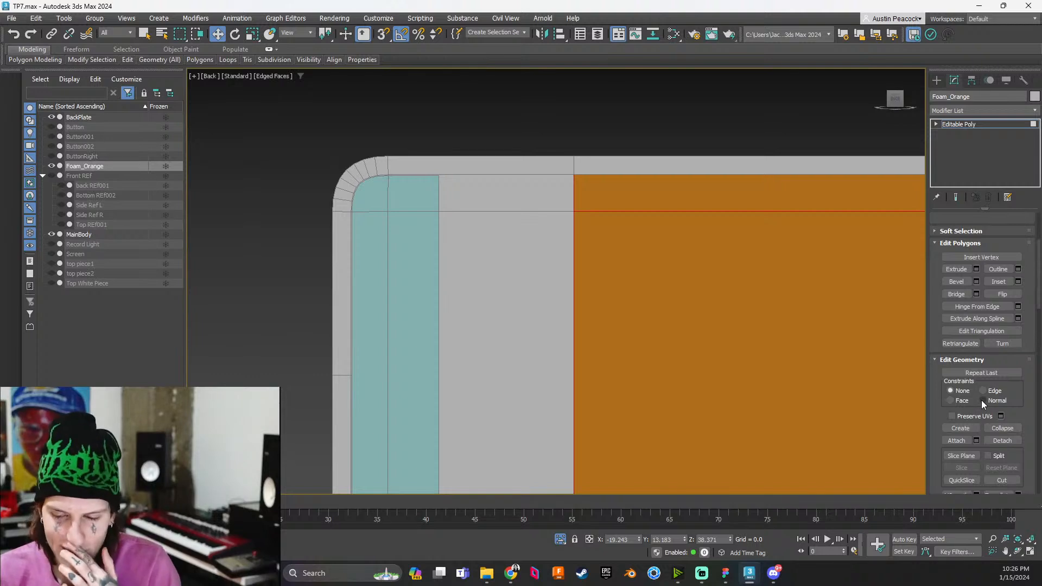
scroll(982, 395, "up", 5)
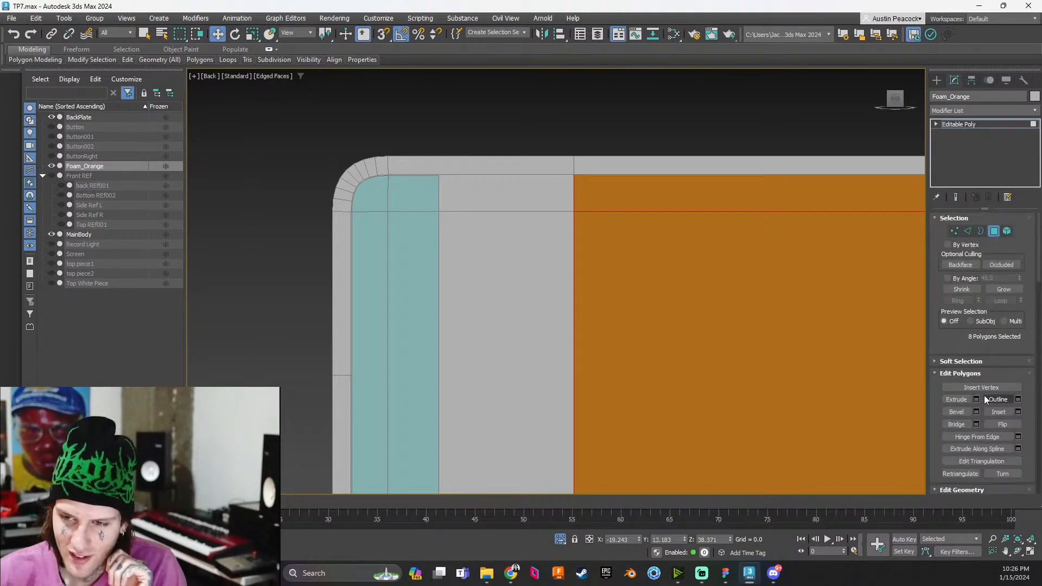
scroll(984, 395, "down", 3)
scroll(986, 392, "down", 10)
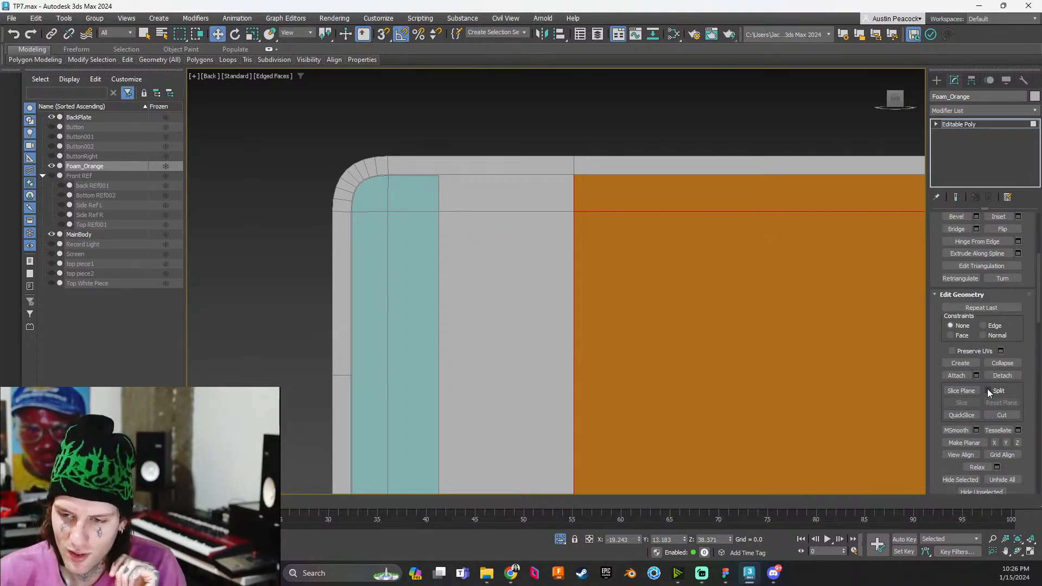
scroll(977, 358, "up", 10)
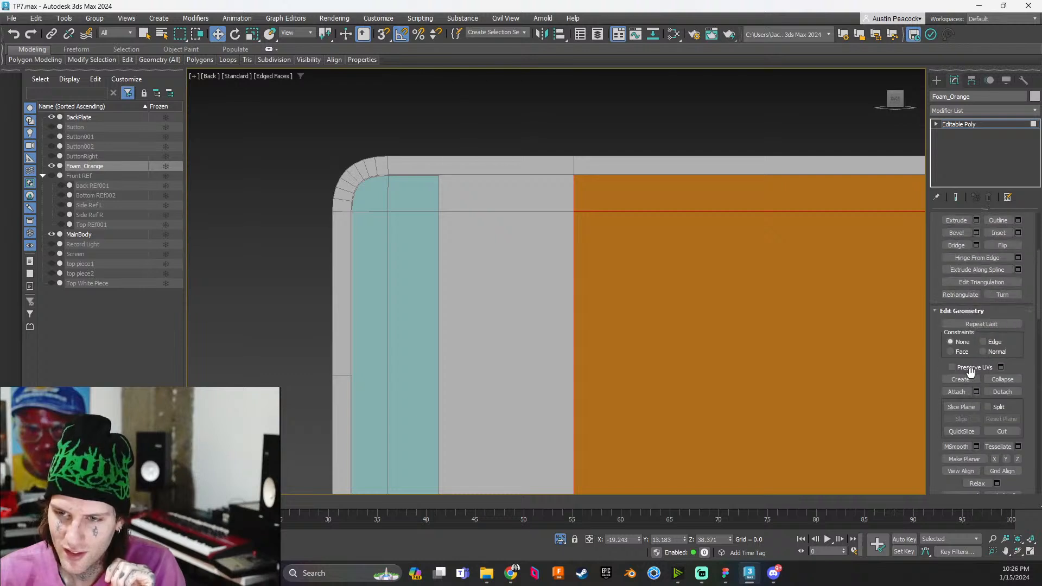
Inset the selected Foam_Orange polygons by a very small amount to create a thin border loop around the panel's outline
scroll(976, 375, "up", 2)
left_click(997, 412)
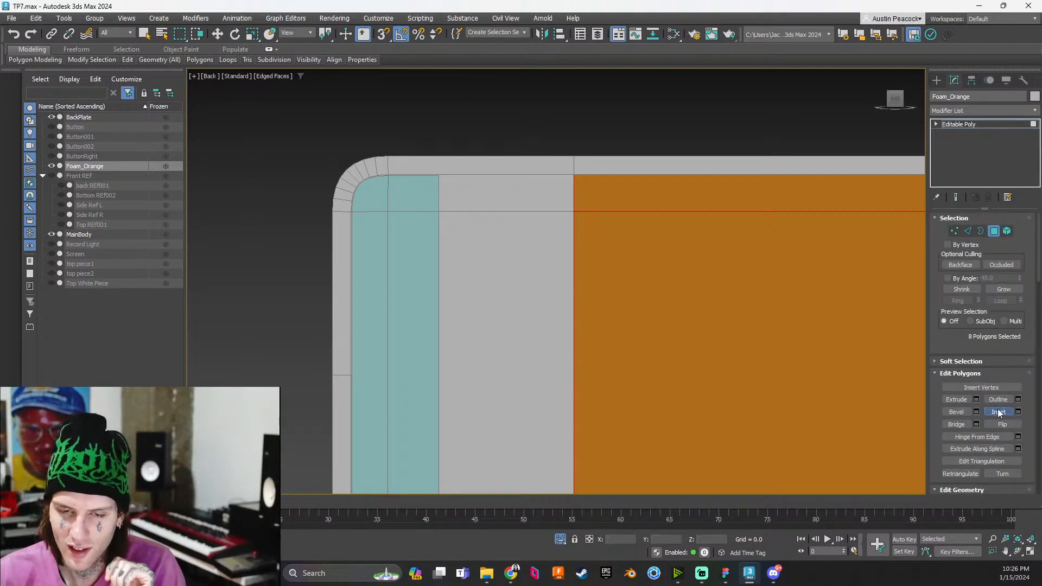
scroll(558, 203, "up", 4)
middle_click_drag(661, 156, 883, 296)
scroll(829, 293, "up", 2)
scroll(874, 303, "down", 1)
scroll(895, 299, "down", 1)
scroll(895, 299, "up", 2)
scroll(895, 299, "down", 2)
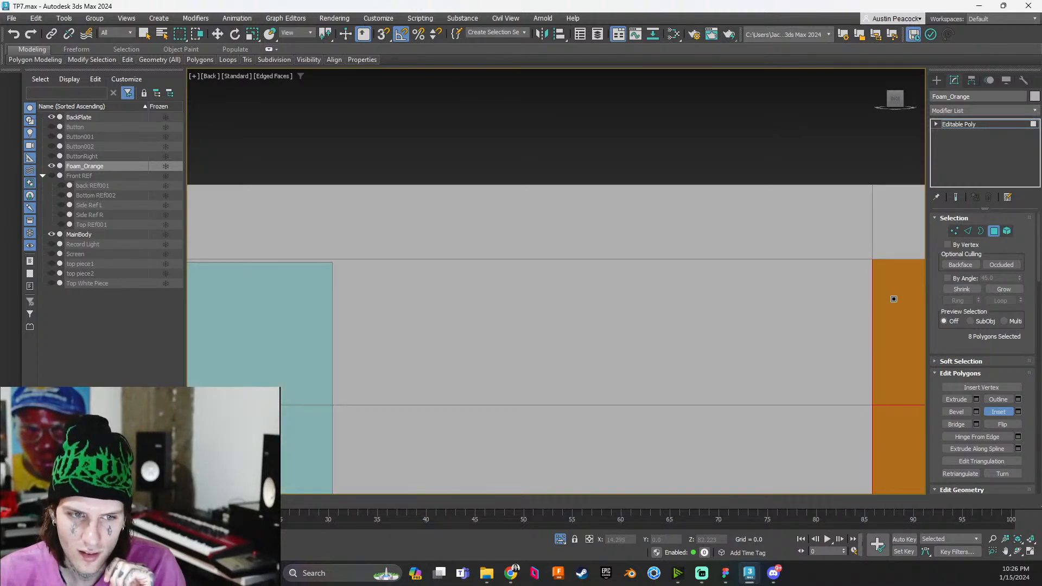
left_click_drag(890, 280, 890, 282)
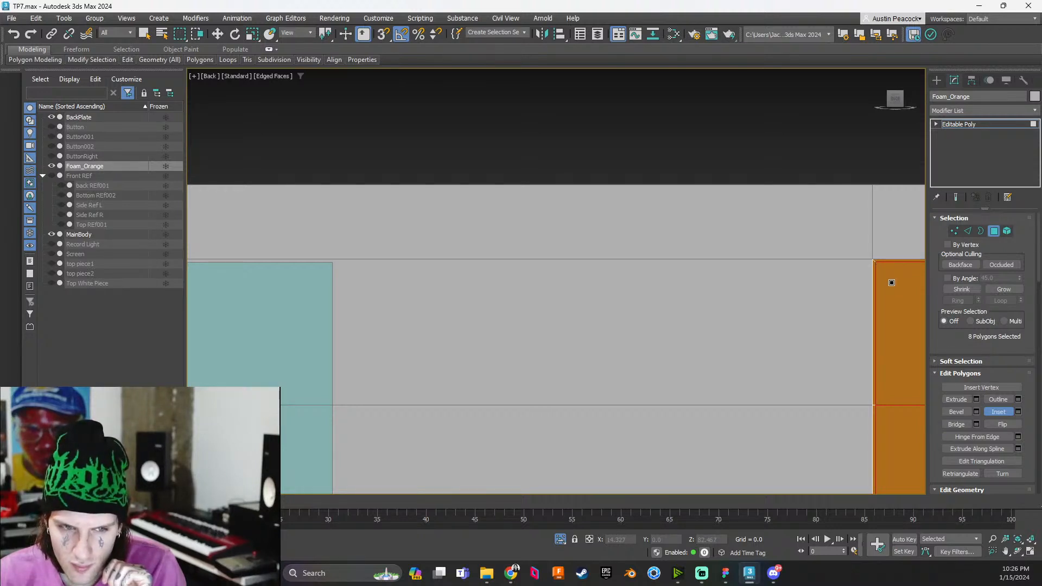
left_click_drag(890, 283, 880, 286)
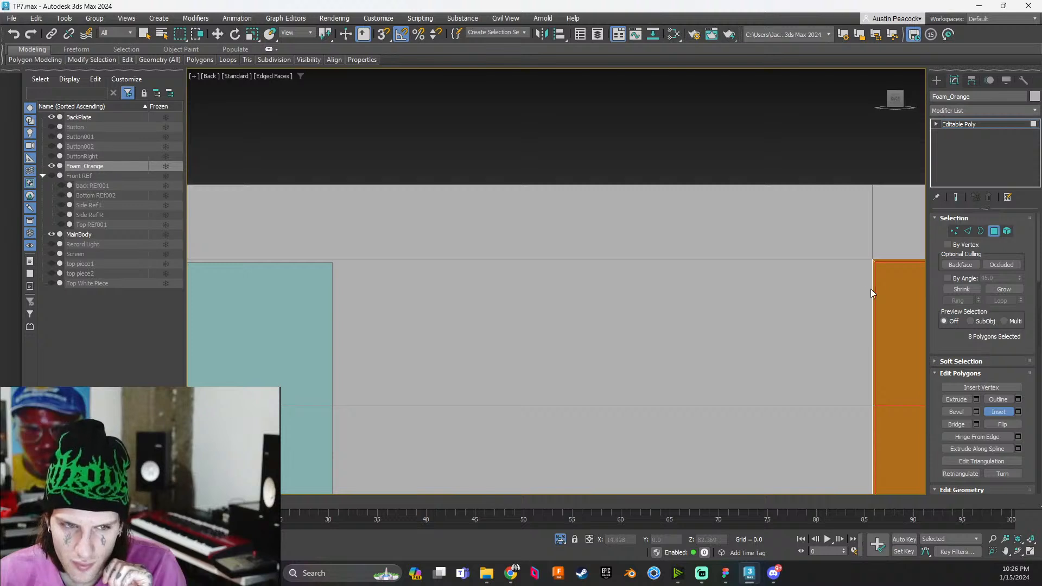
Leave polygon level, end the current isolation and isolate Foam_Orange on its own
scroll(752, 310, "down", 1)
middle_click_drag(808, 300, 623, 270)
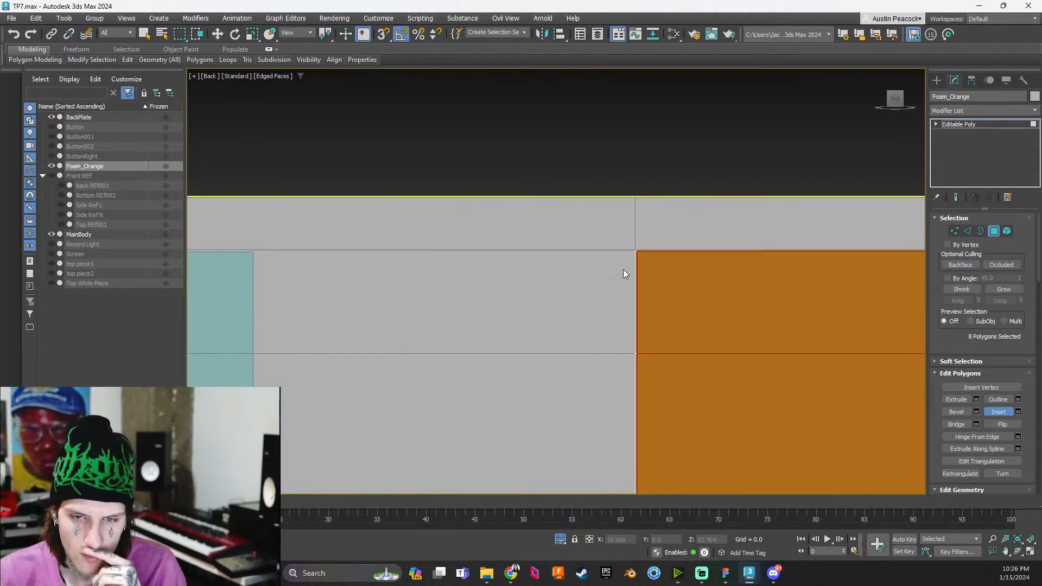
scroll(623, 270, "down", 1)
right_click(119, 166)
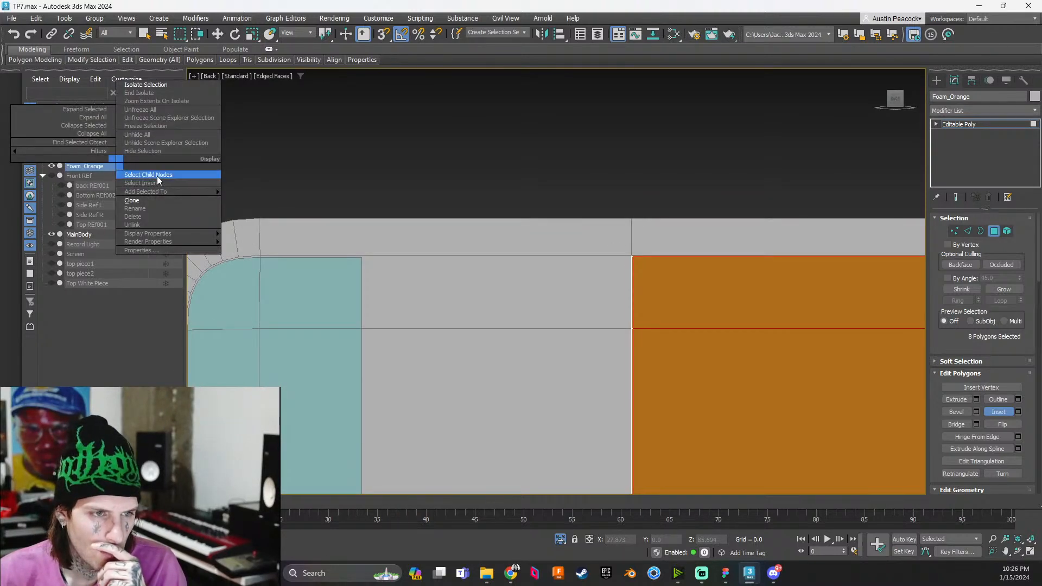
left_click(139, 93)
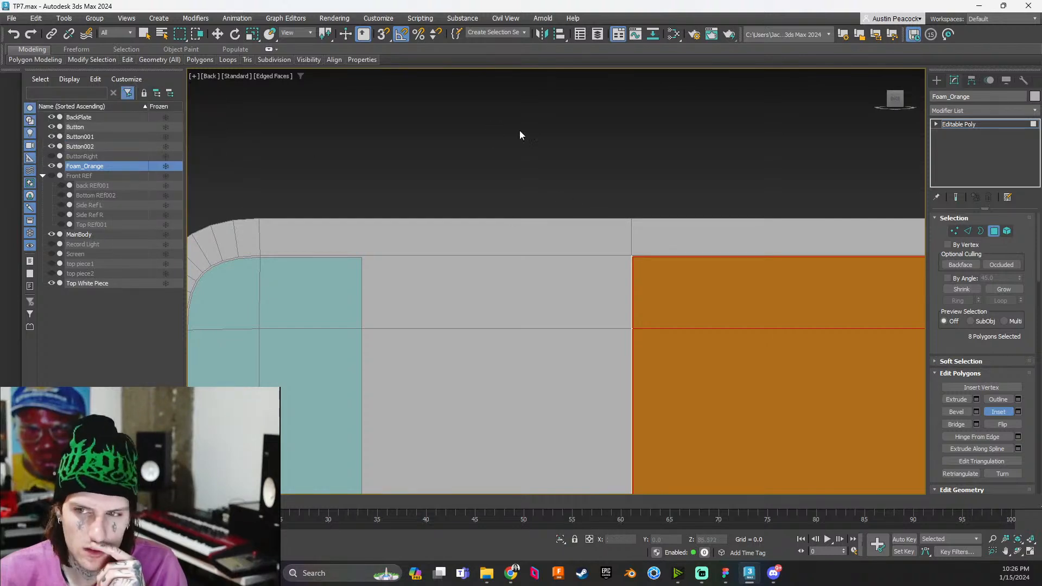
key("4")
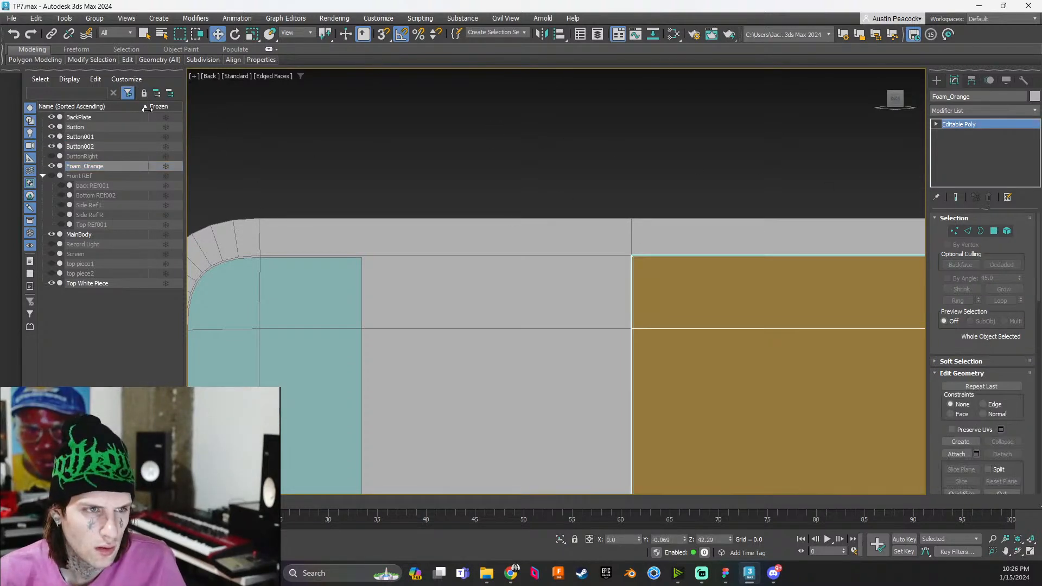
right_click(106, 162)
left_click(128, 90)
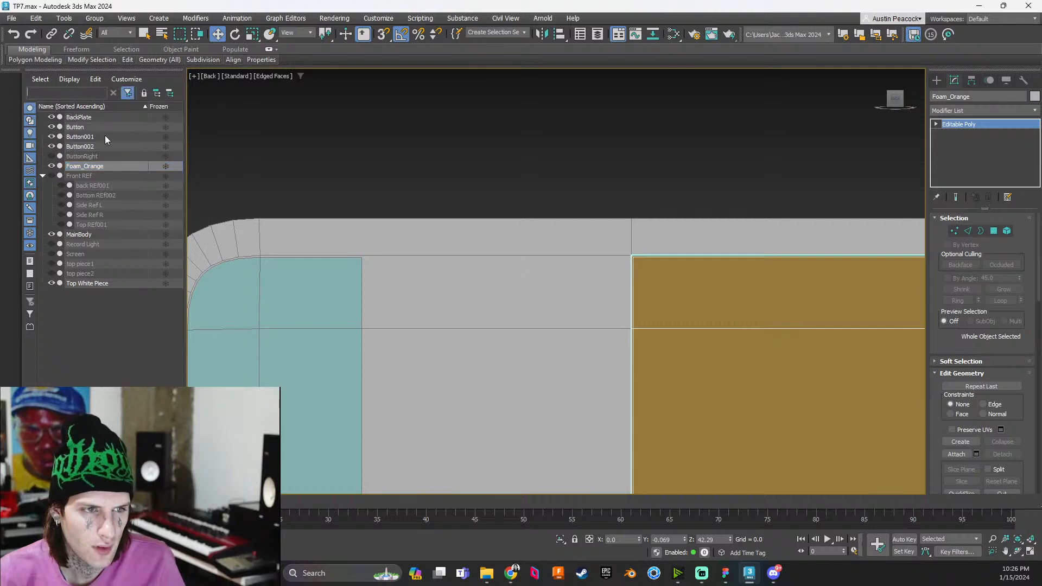
right_click(111, 164)
left_click(128, 87)
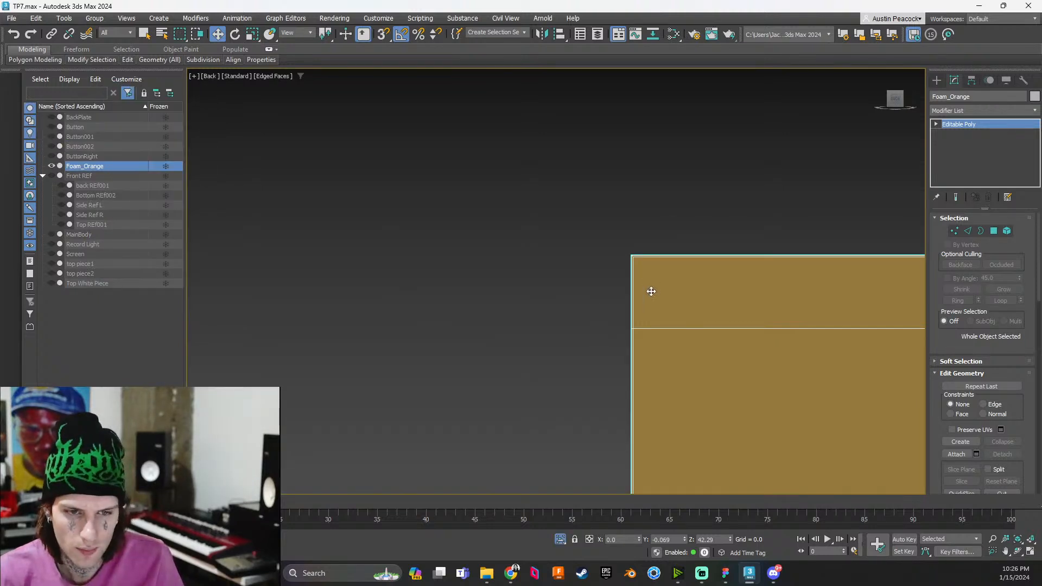
Select the thin inset border polygon along the top edge of Foam_Orange at polygon level
key("4")
key("z")
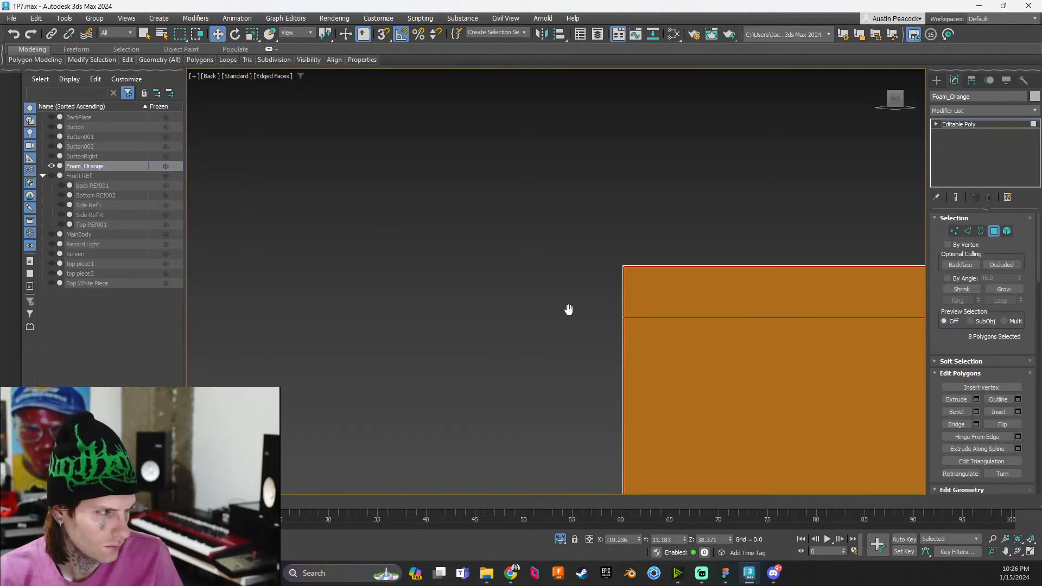
middle_click_drag(473, 240, 608, 283)
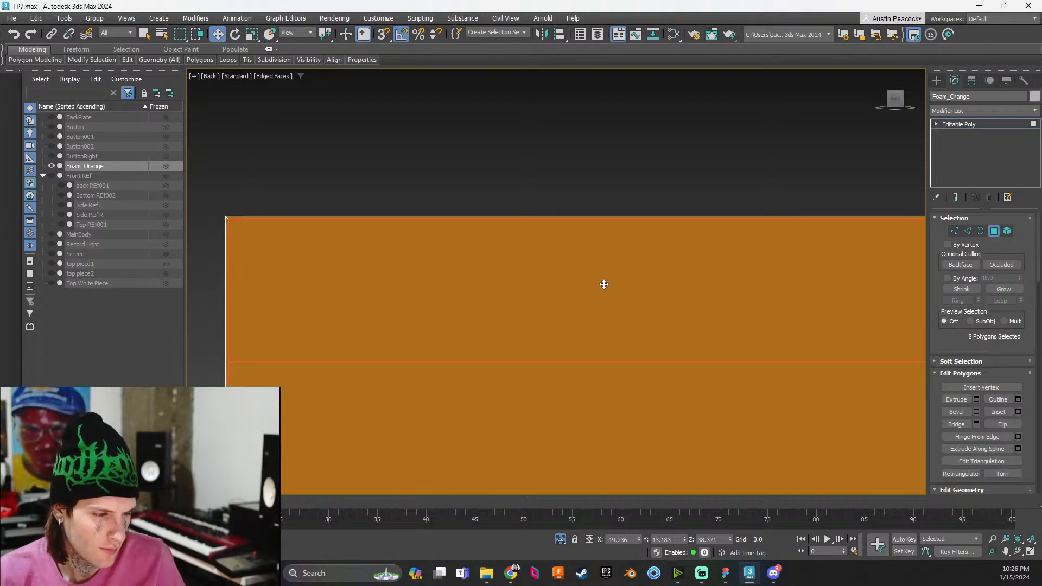
middle_click_drag(410, 275, 638, 294)
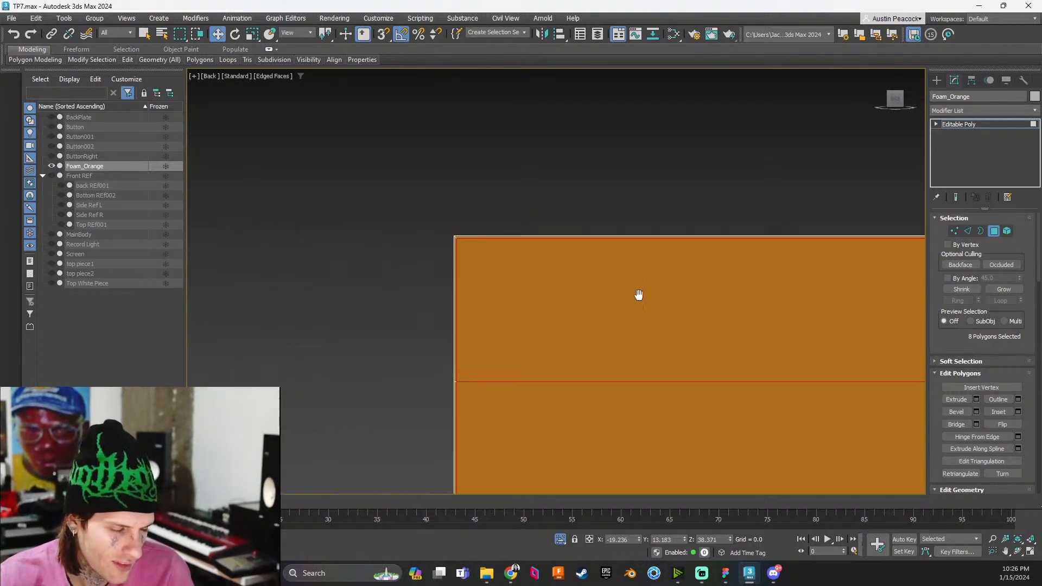
scroll(484, 235, "up", 2)
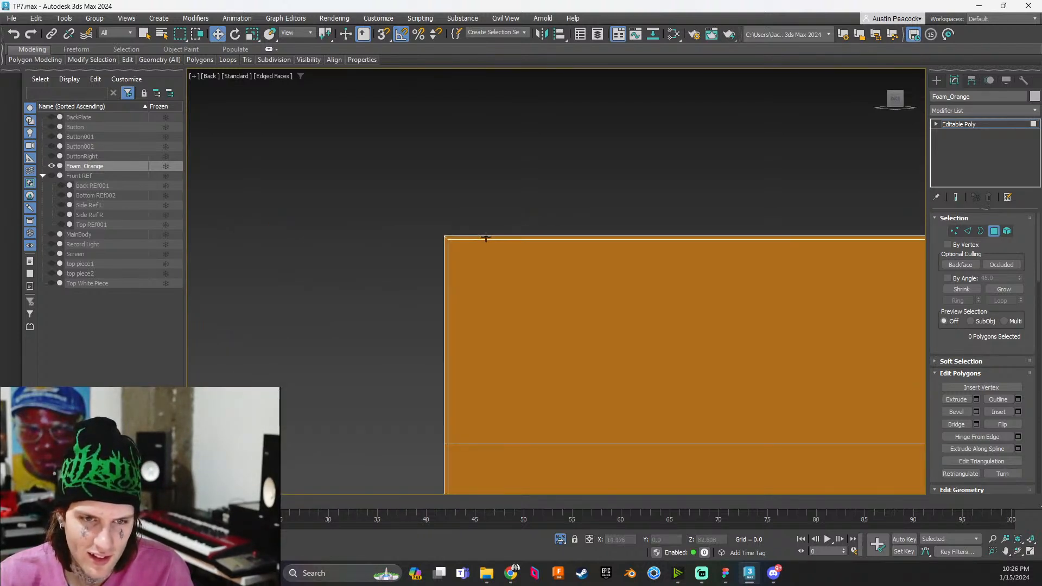
left_click(476, 239)
middle_click_drag(688, 322, 300, 302)
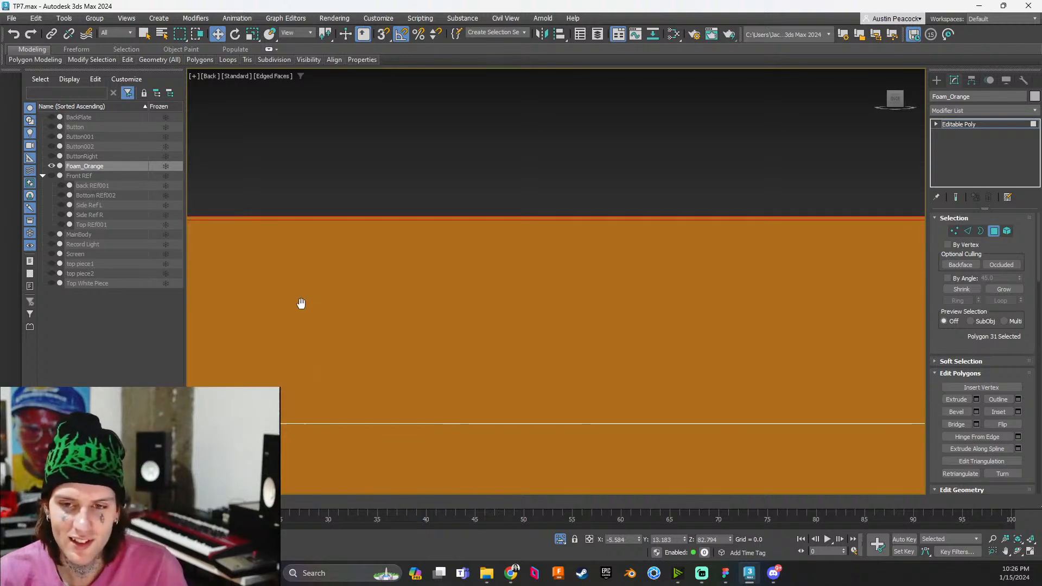
Add the border polygons around the panel's upper rounded corner to the selection with point-to-point selection
scroll(656, 299, "down", 3)
mouse_move(749, 303)
middle_mouse_down()
mouse_move(670, 260)
mouse_move(222, 220)
middle_mouse_up()
middle_click_drag(640, 277, 282, 234)
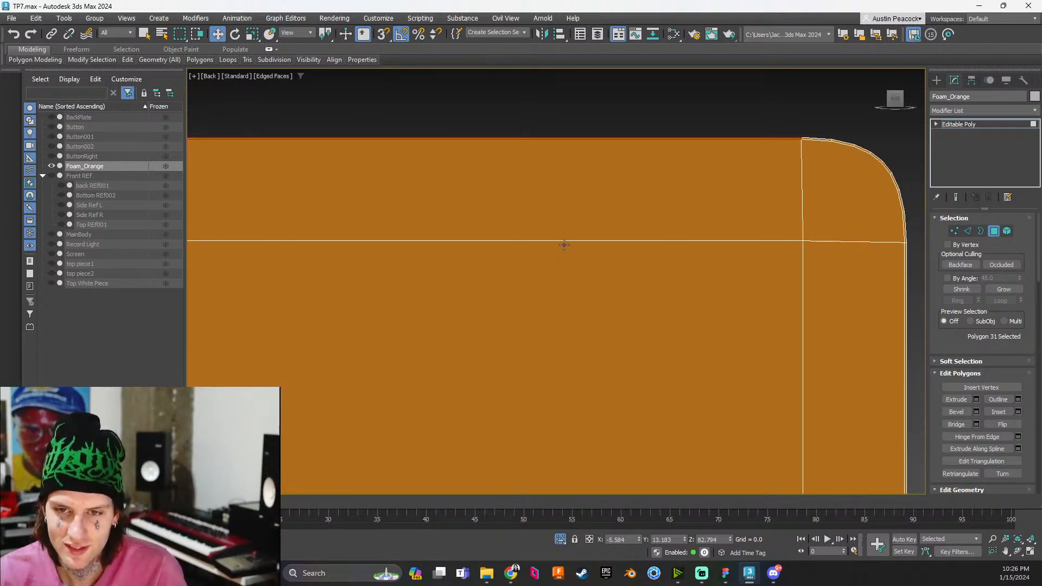
middle_click_drag(600, 260, 352, 288)
scroll(548, 224, "up", 2)
middle_click_drag(594, 212, 510, 297)
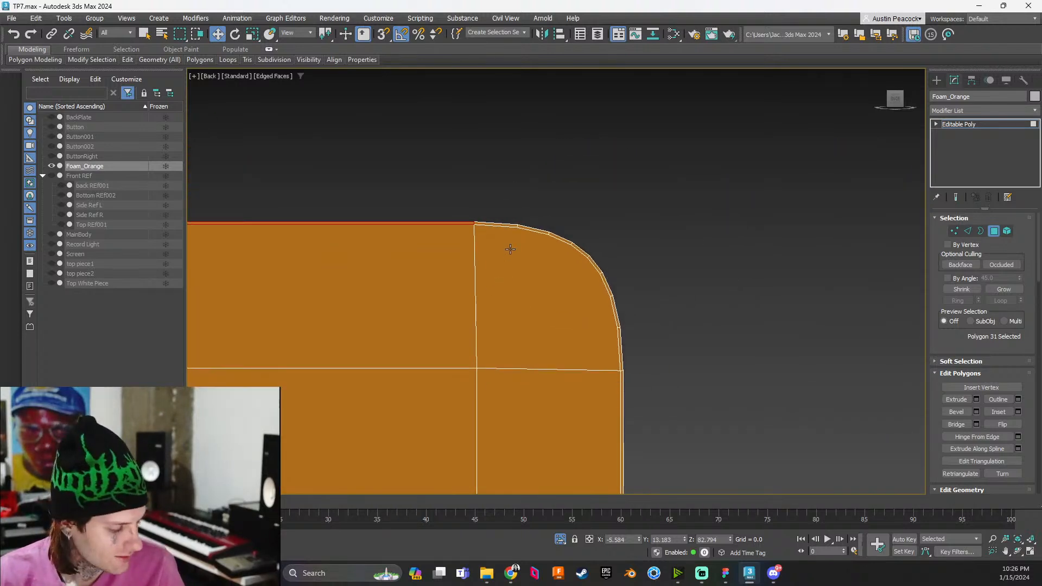
scroll(510, 245, "up", 2)
left_click(666, 385)
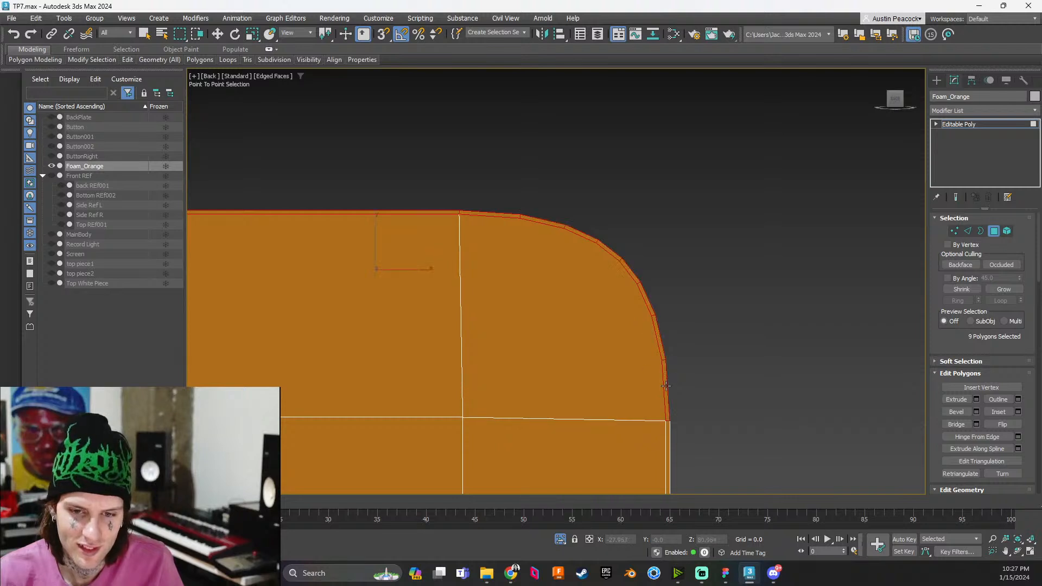
key("w")
Add the upper border polygon along the panel's vertical edge below the rounded corner to the selection
scroll(678, 399, "down", 3)
middle_click_drag(689, 412, 727, 262)
scroll(710, 309, "up", 2)
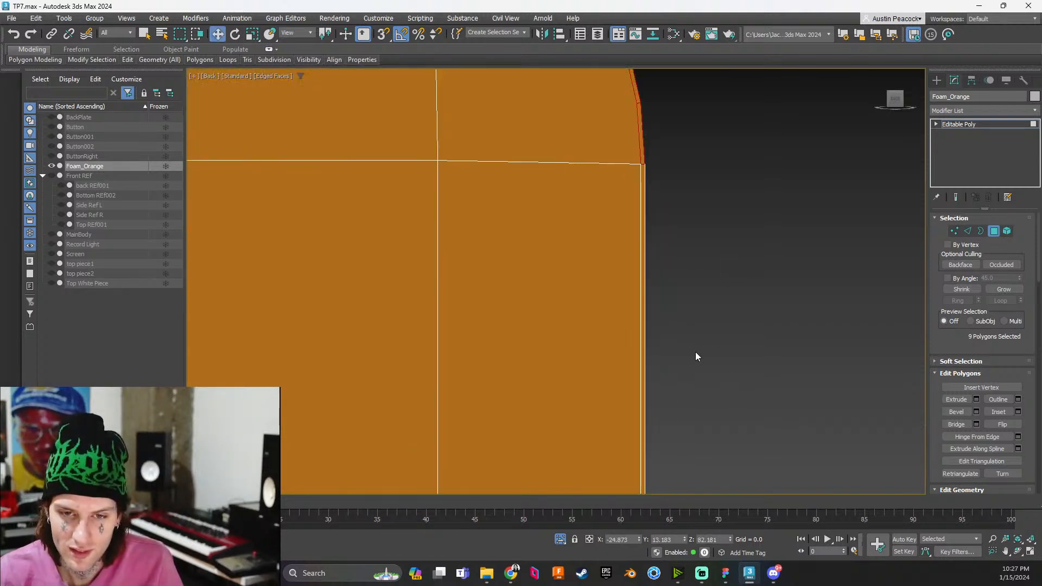
middle_click_drag(698, 356, 693, 221)
scroll(696, 179, "down", 3)
scroll(689, 359, "up", 3)
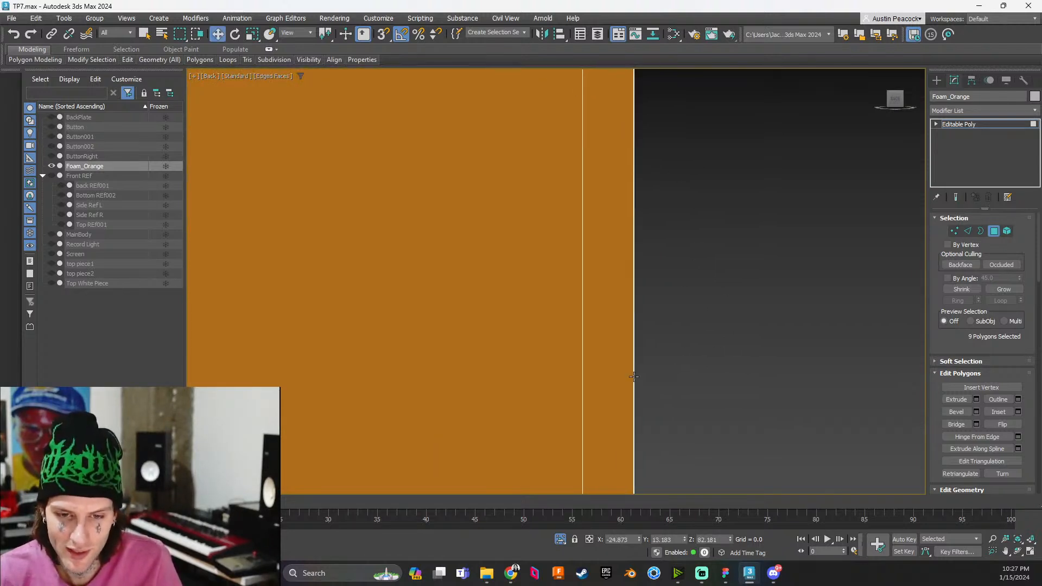
left_click(612, 364, "ctrl")
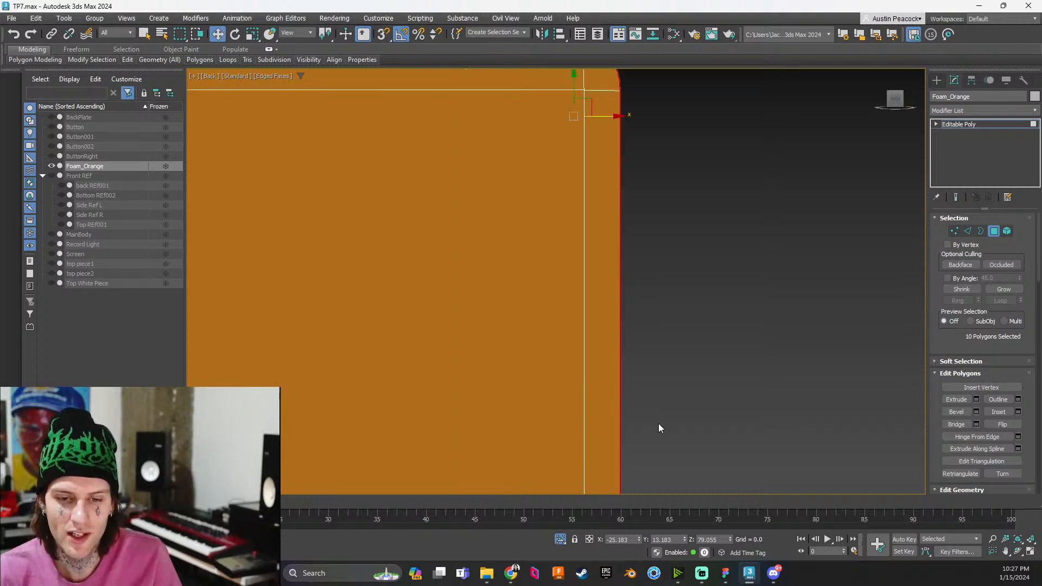
Add the lower border polygon of the same vertical edge, down to the lower rounded corner, to the selection
middle_click_drag(659, 426, 673, 174)
scroll(651, 436, "down", 2)
scroll(640, 350, "up", 2)
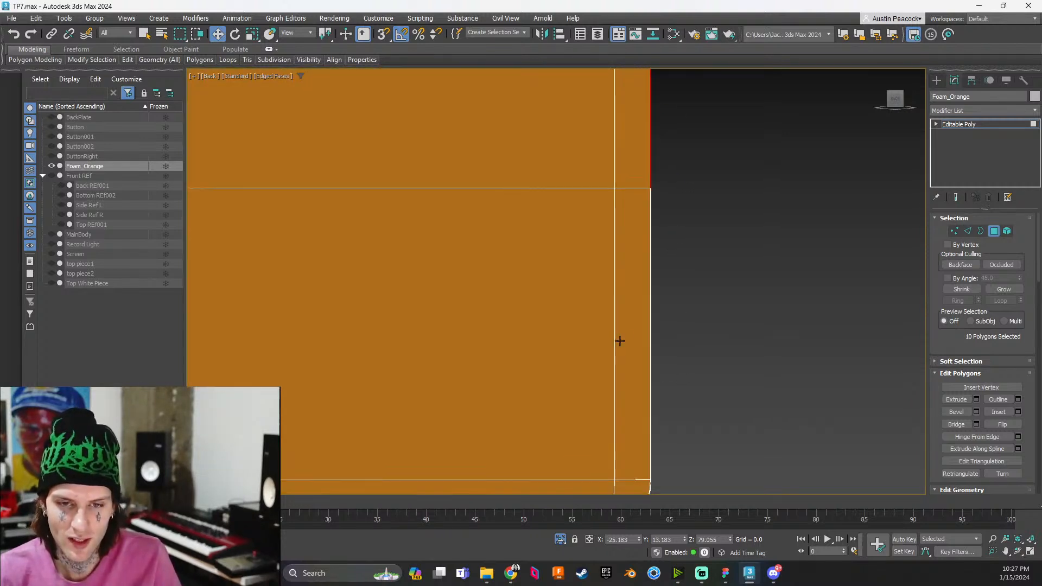
scroll(645, 401, "up", 3)
scroll(716, 304, "down", 2)
scroll(725, 353, "up", 2)
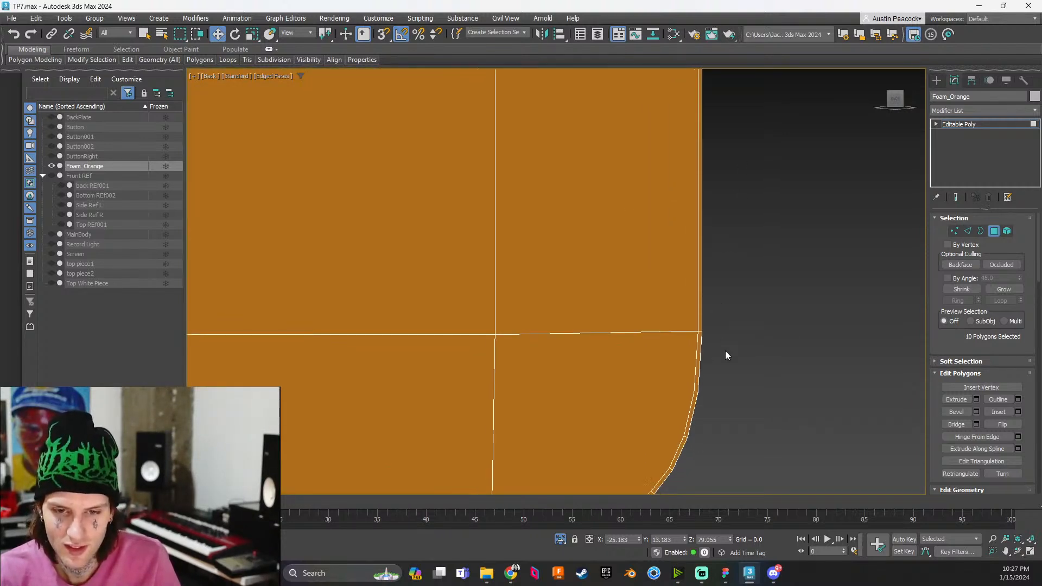
left_click(700, 324, "ctrl")
Extend the selection around the lower rounded corner's border polygons and along the panel's bottom edge strip
scroll(737, 369, "down", 2)
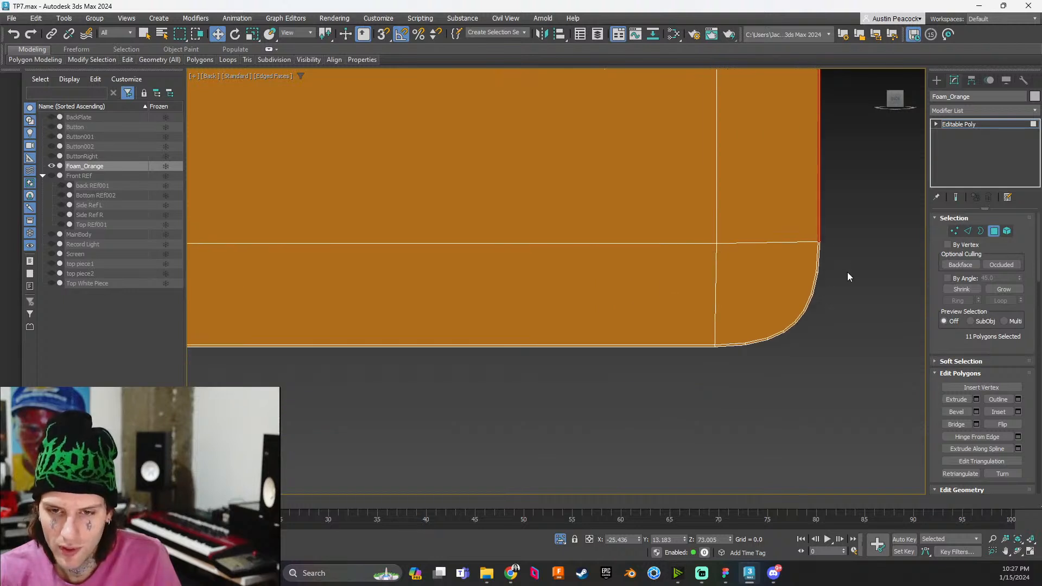
scroll(825, 293, "up", 4)
scroll(825, 293, "down", 3)
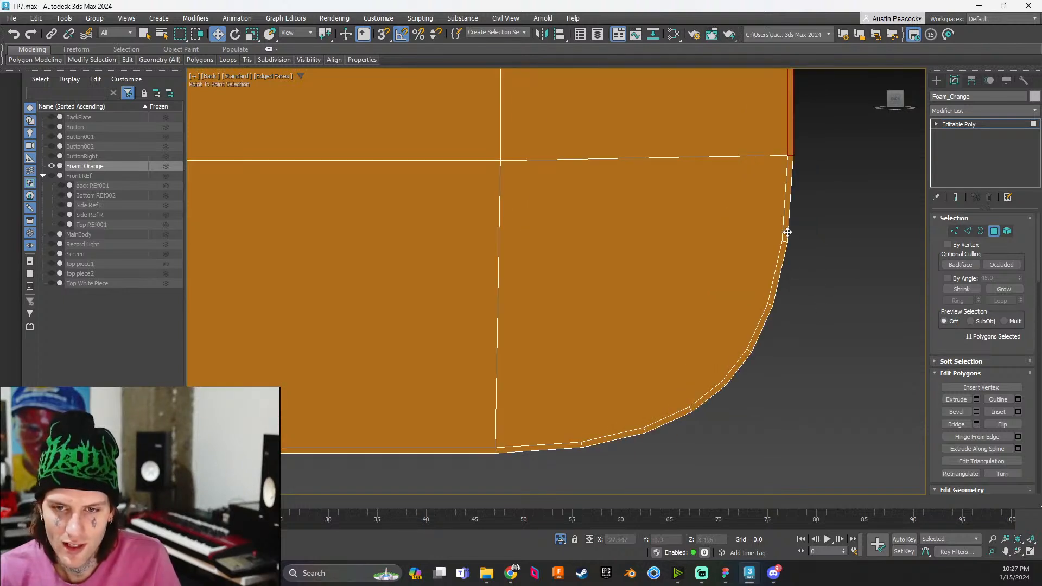
left_click(632, 390, "ctrl")
left_click(525, 452, "shift")
key("w")
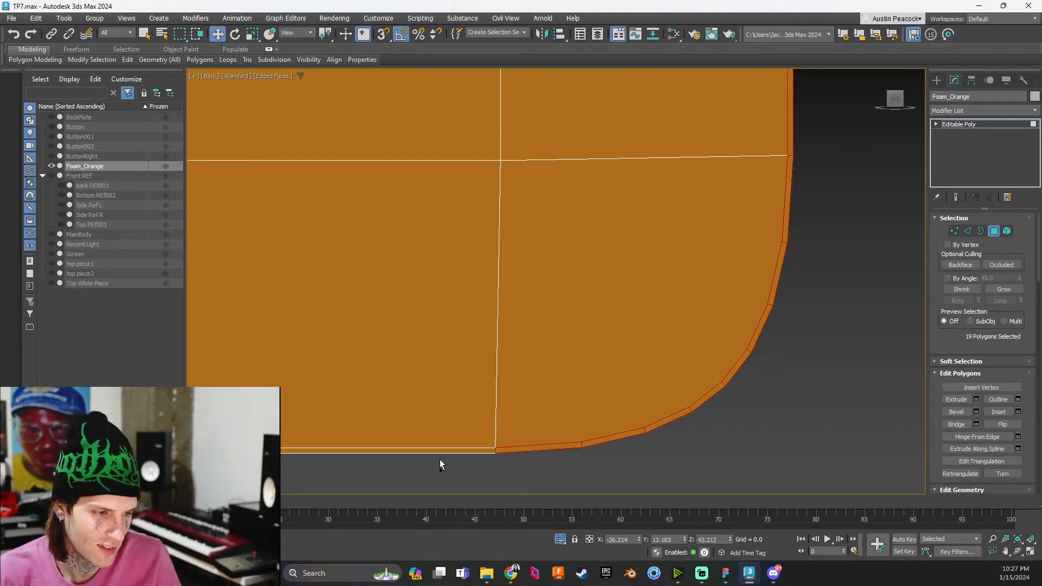
left_click(399, 451, "ctrl")
scroll(473, 475, "down", 2)
middle_click_drag(370, 452, 677, 428)
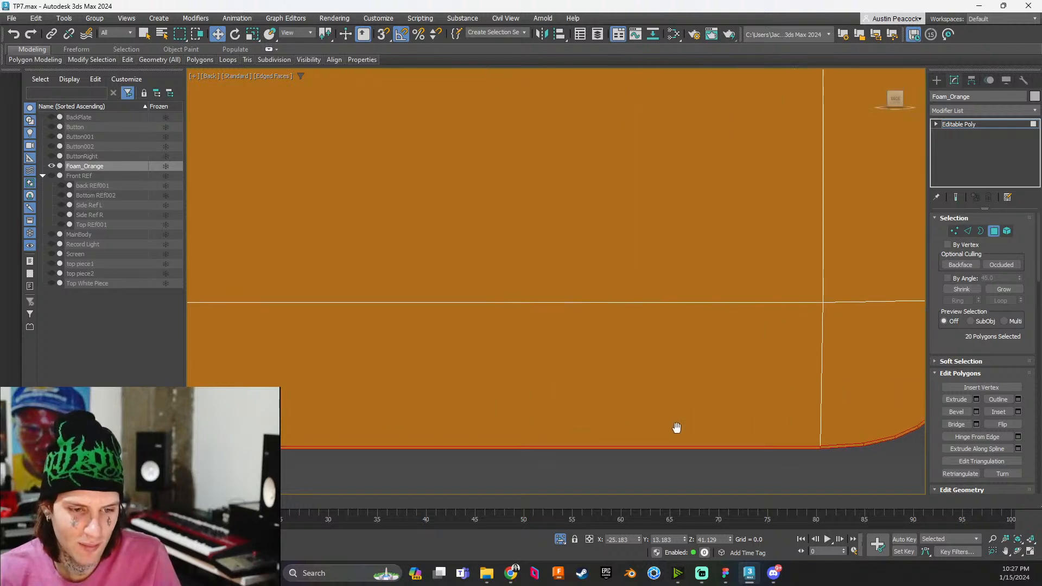
scroll(365, 449, "down", 2)
middle_click_drag(365, 449, 608, 445)
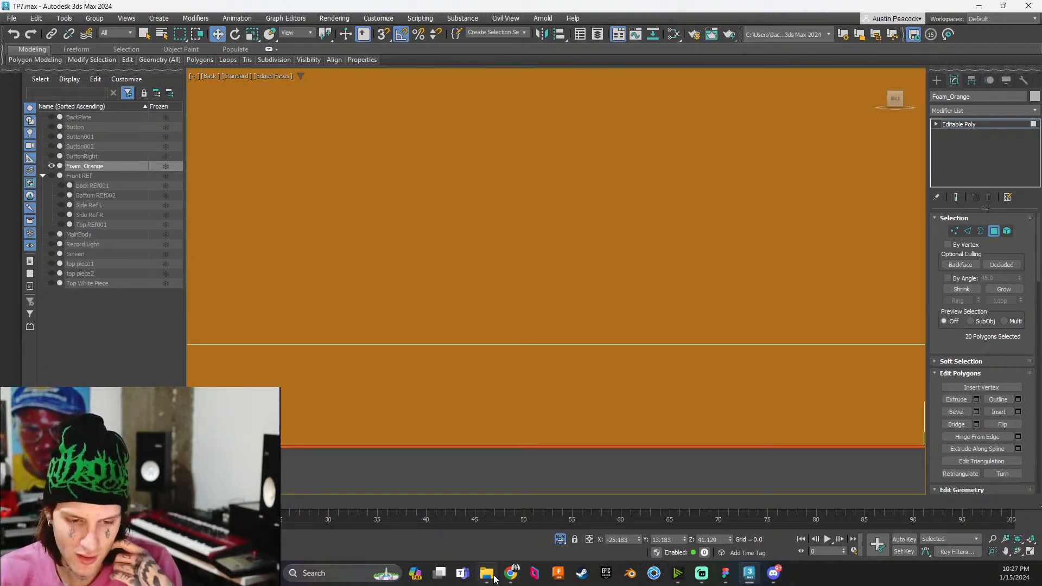
Switch to Figma and examine the TP-7 back, side and front reference images
left_click(726, 580)
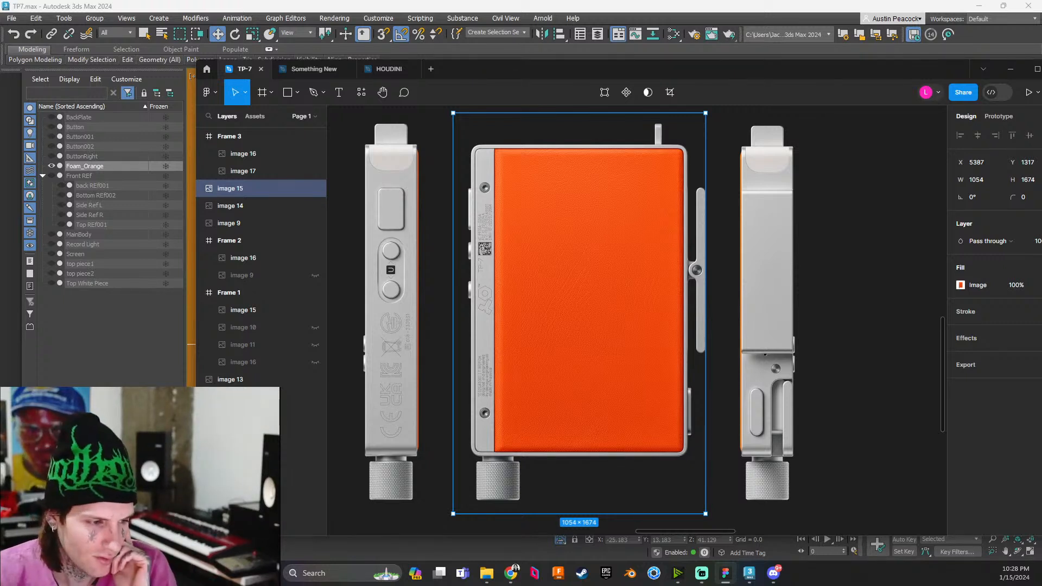
scroll(582, 470, "down", 1)
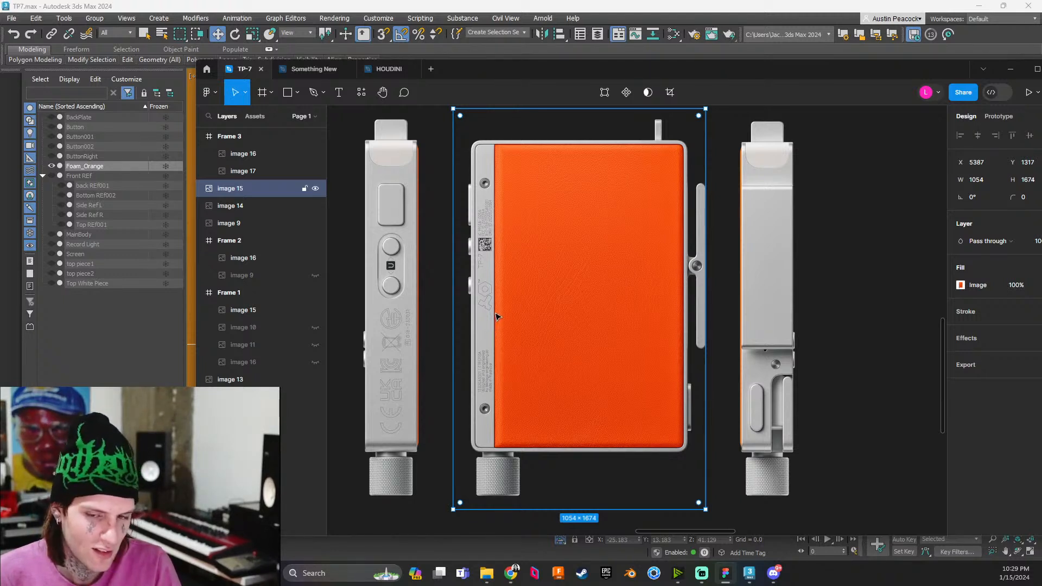
scroll(597, 310, "left", 3)
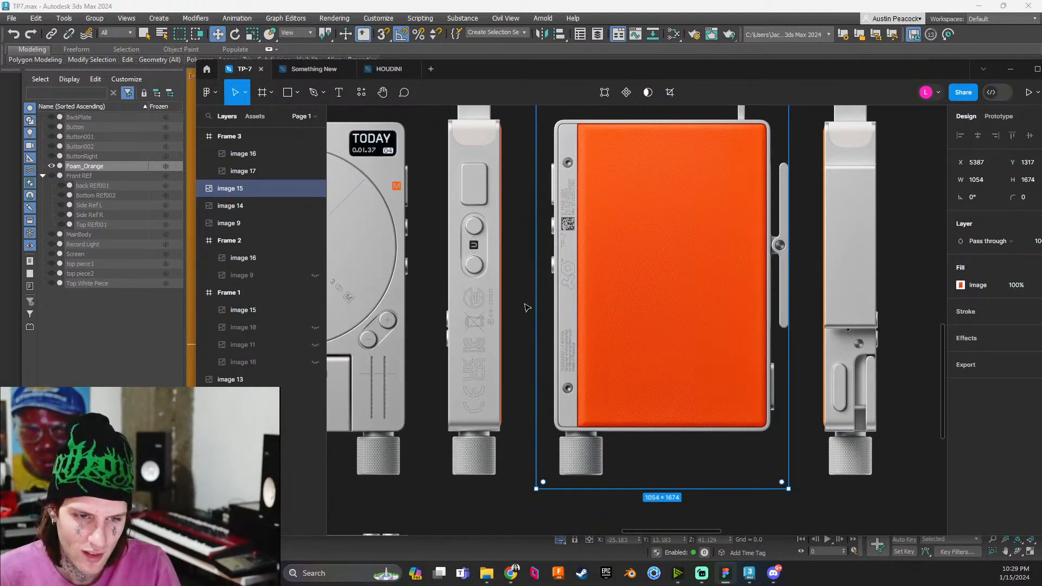
scroll(513, 337, "left", 5)
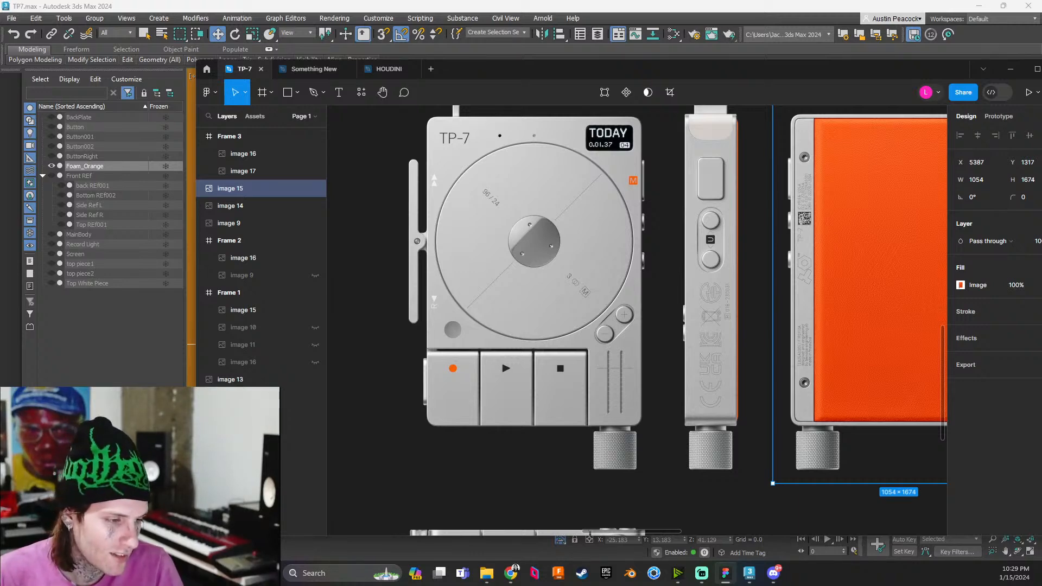
Switch back to 3ds Max and inspect the selected border polygons along the edges and corners of the orange panel
left_click(135, 335)
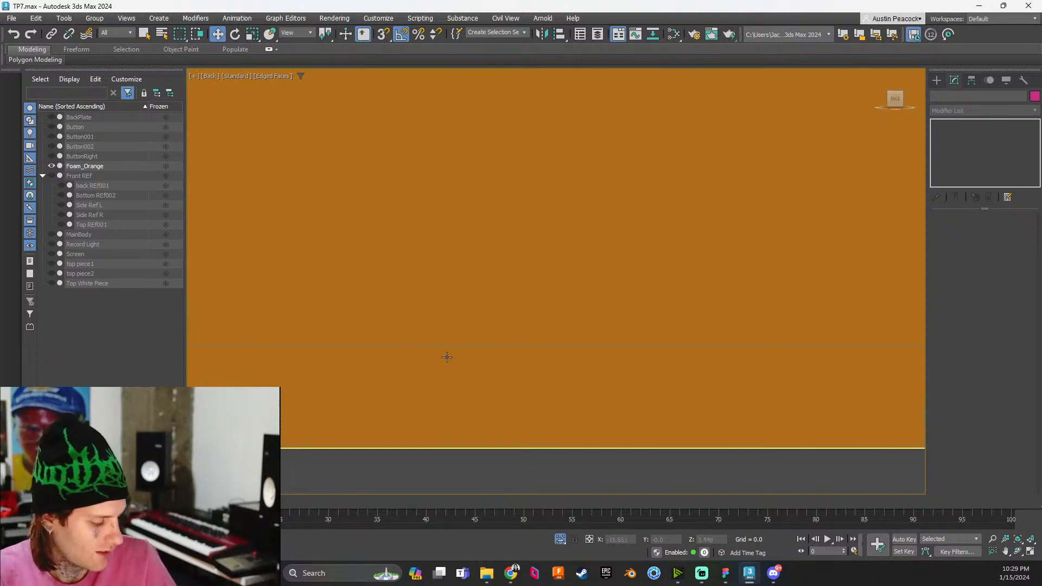
scroll(443, 351, "down", 10)
scroll(443, 347, "up", 7)
middle_click_drag(516, 394, 527, 272)
scroll(515, 383, "up", 3)
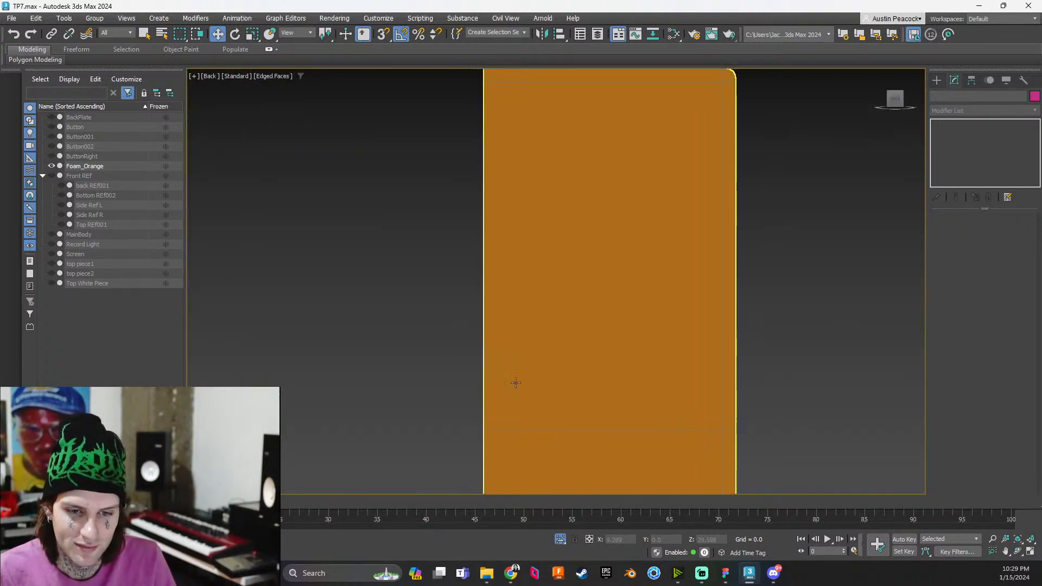
middle_click_drag(610, 374, 613, 230)
scroll(615, 389, "up", 8)
scroll(615, 389, "down", 4)
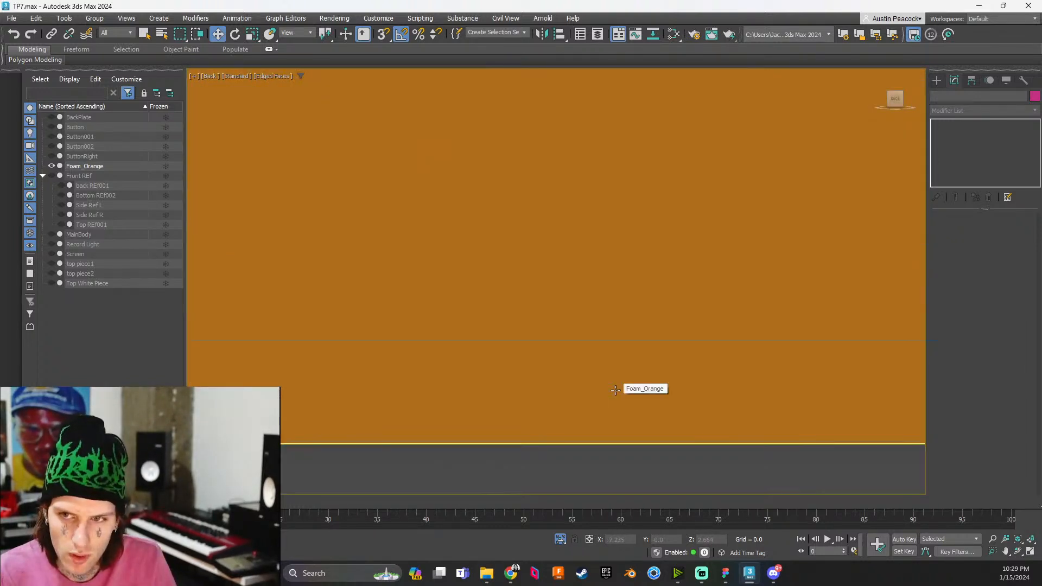
left_click(610, 381)
scroll(423, 409, "up", 4)
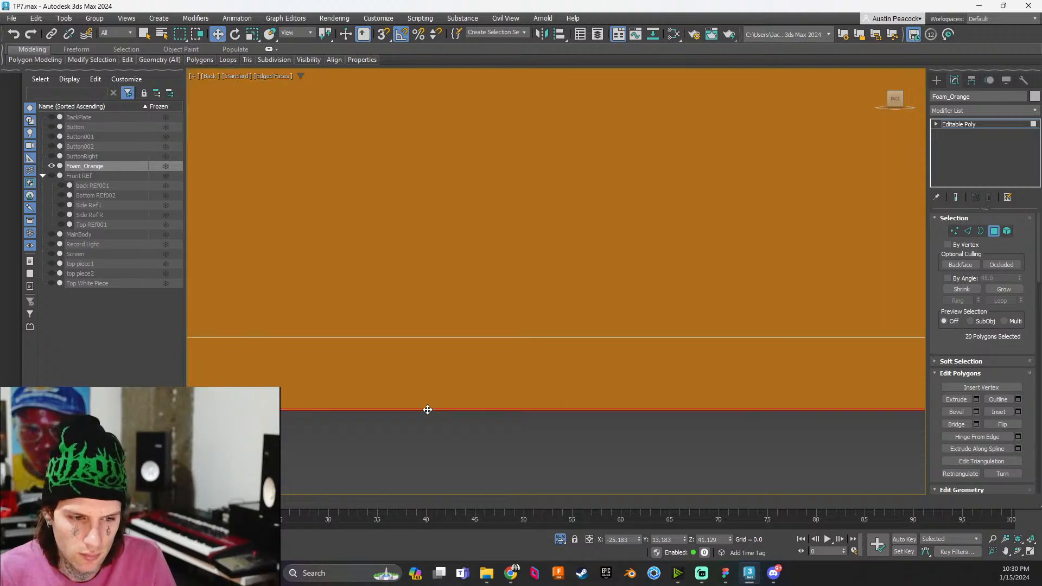
scroll(339, 417, "up", 3)
scroll(444, 419, "down", 10)
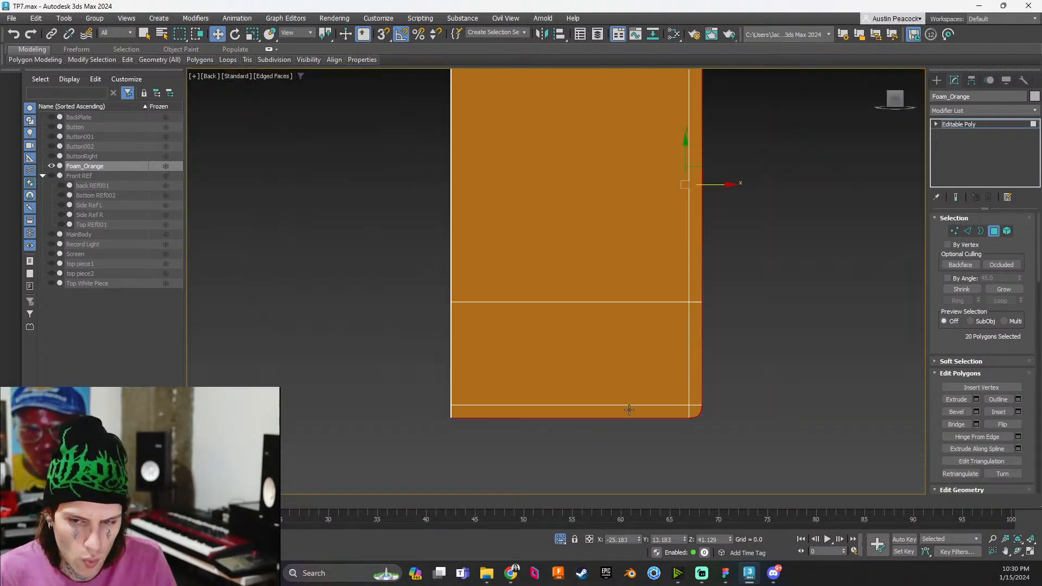
middle_click_drag(681, 407, 552, 418)
scroll(564, 420, "up", 4)
middle_click_drag(689, 266, 709, 422)
middle_click_drag(671, 196, 695, 456)
middle_click_drag(717, 272, 1039, 409)
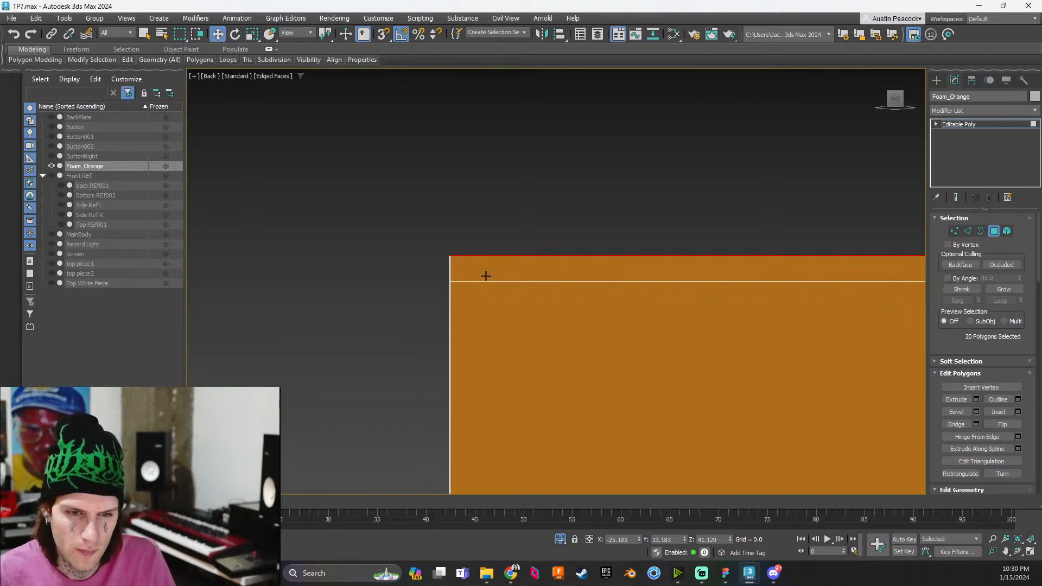
scroll(442, 258, "up", 5)
middle_click_drag(443, 258, 700, 125)
middle_click_drag(426, 320, 602, 190)
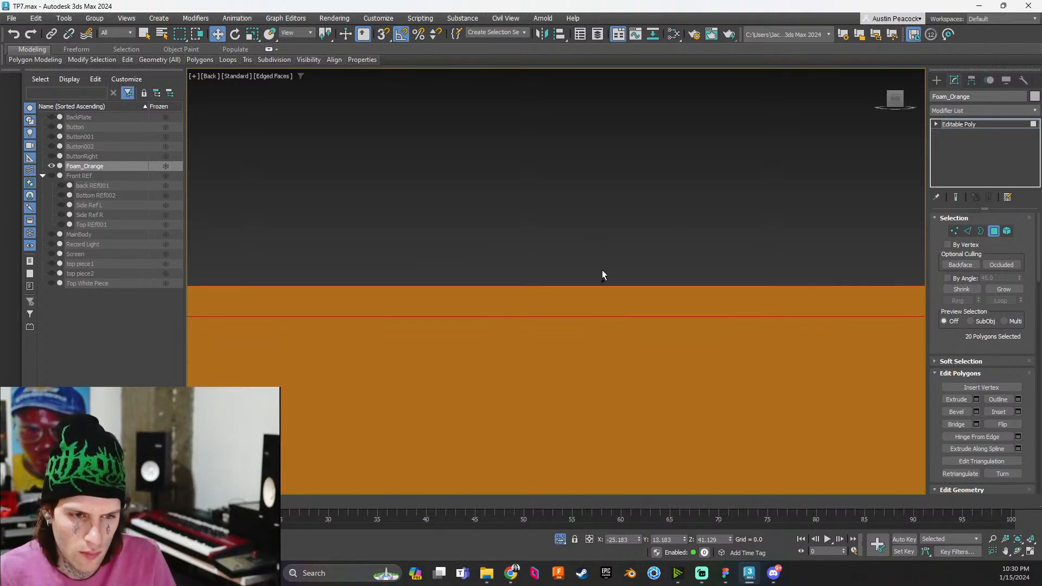
scroll(601, 269, "down", 6)
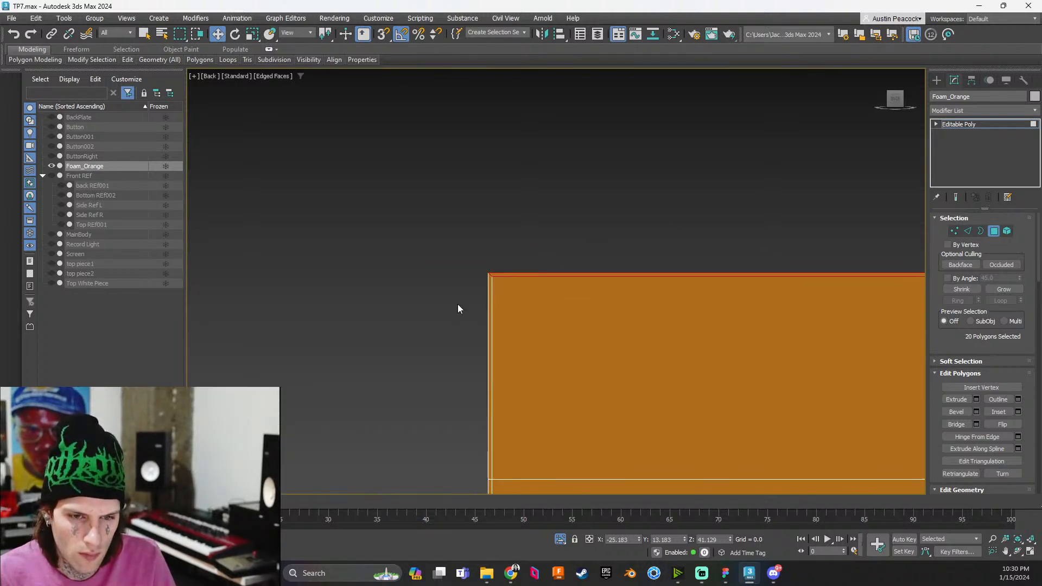
left_click(490, 293, "ctrl")
middle_click_drag(469, 419, 471, 248)
scroll(472, 256, "down", 5)
scroll(472, 325, "down", 5)
left_click(488, 325, "ctrl")
middle_click_drag(490, 325, 572, 347)
scroll(528, 404, "up", 4)
scroll(529, 405, "down", 8)
middle_click_drag(536, 422, 586, 175)
key("ctrl+z")
key("ctrl+z")
scroll(598, 158, "up", 4)
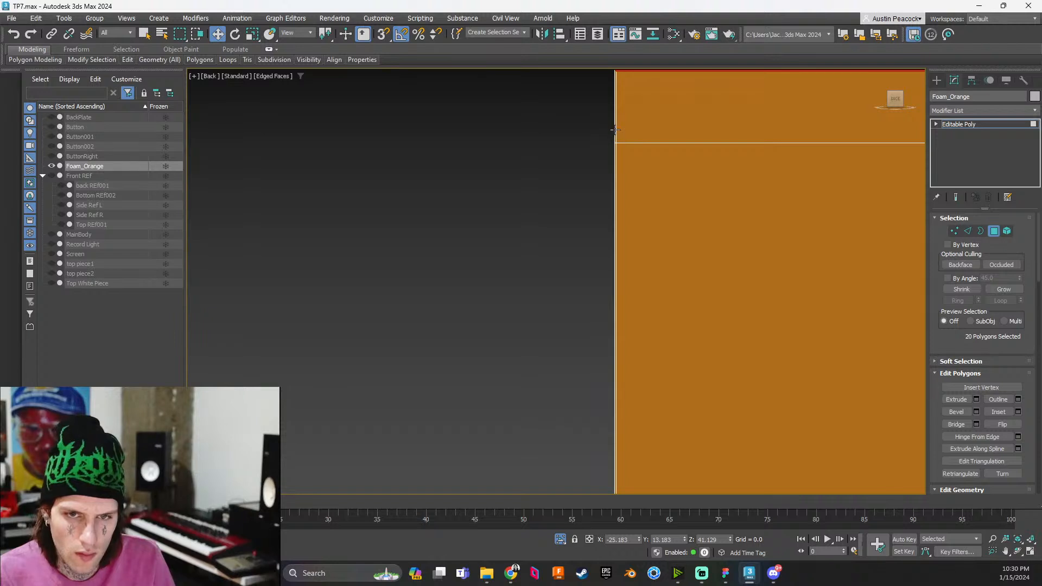
Add the thin border polygons along the orange panel's straight vertical edge to the selection, then clear the selection
left_click(615, 130, "ctrl")
left_click(615, 199, "ctrl")
scroll(586, 293, "down", 4)
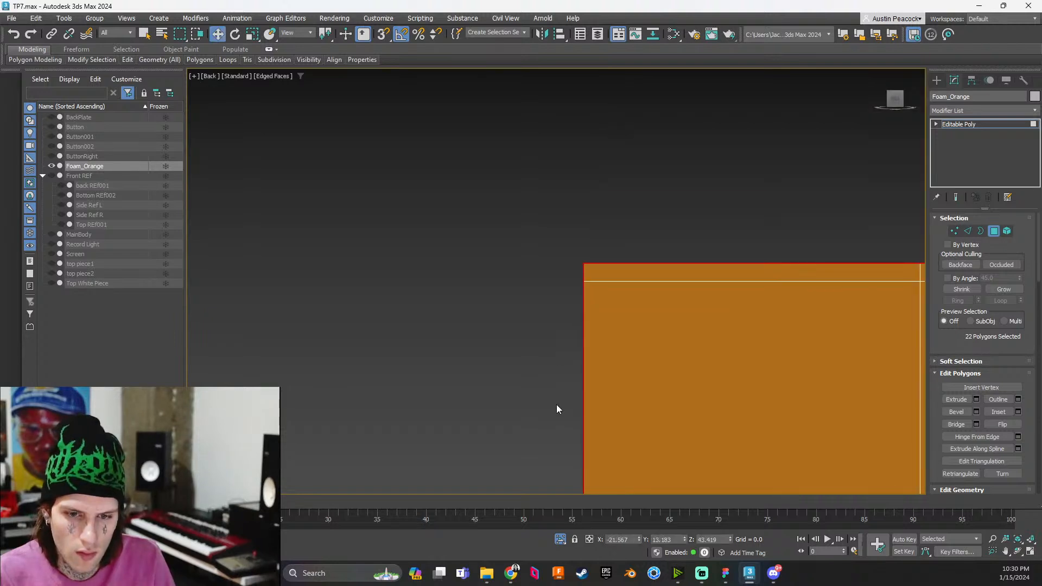
scroll(556, 409, "up", 3)
scroll(596, 267, "down", 1)
scroll(606, 309, "up", 2)
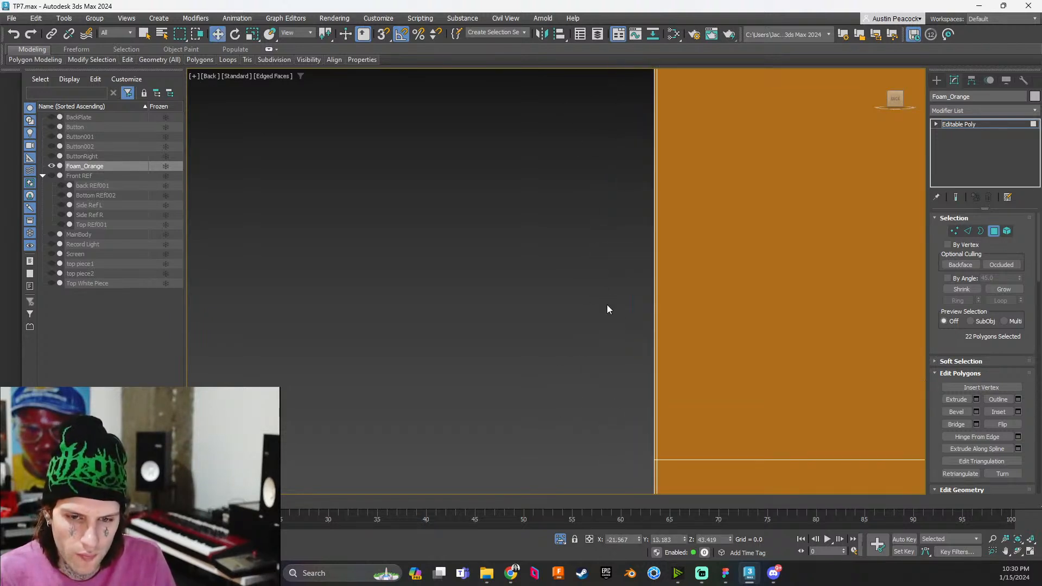
left_click(653, 348, "ctrl")
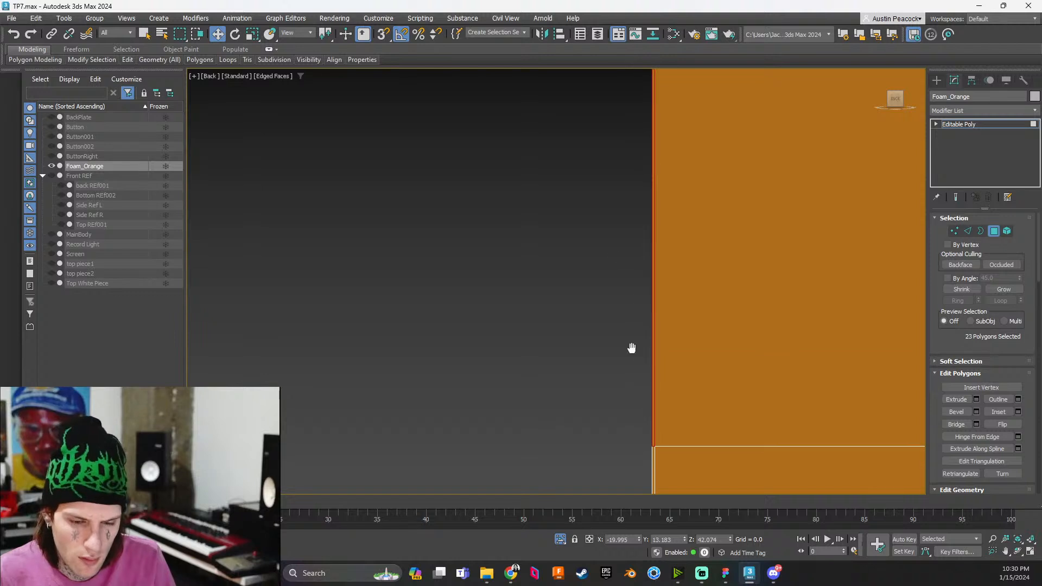
scroll(620, 213, "down", 2)
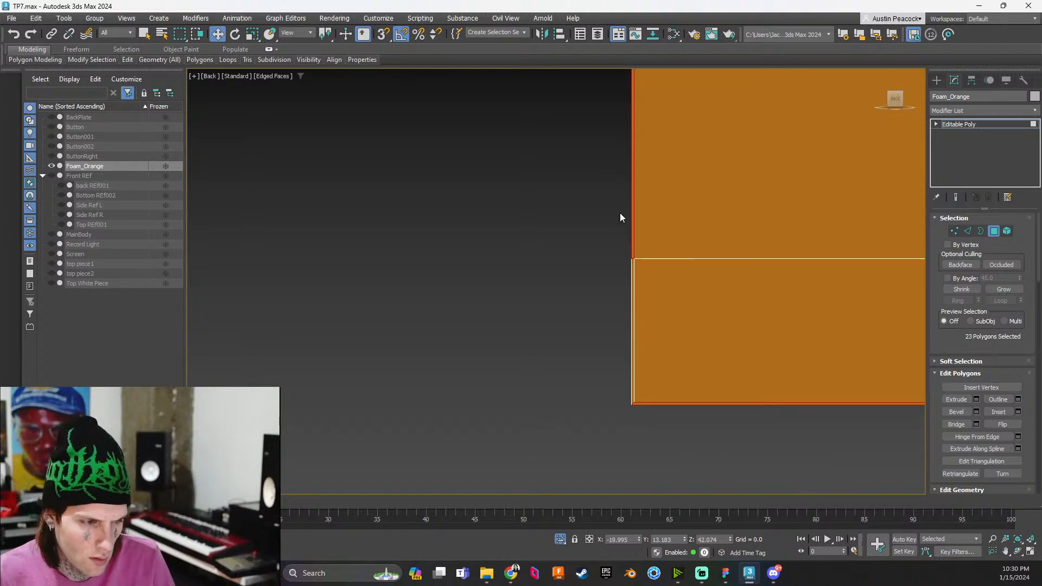
left_click(625, 310)
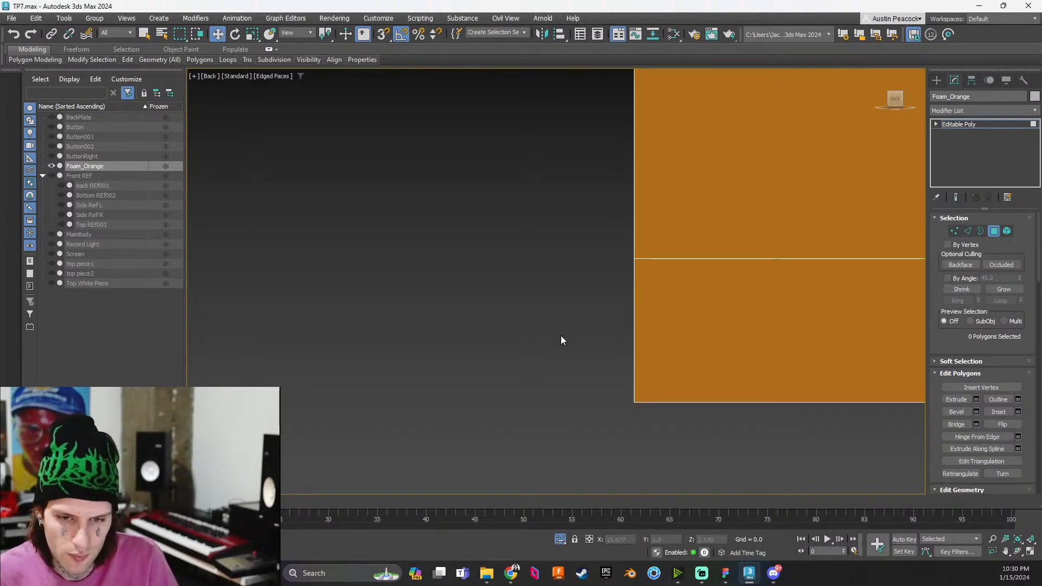
Unhide MainBody and BackPlate alongside the orange panel
scroll(561, 341, "down", 6)
scroll(537, 288, "up", 6)
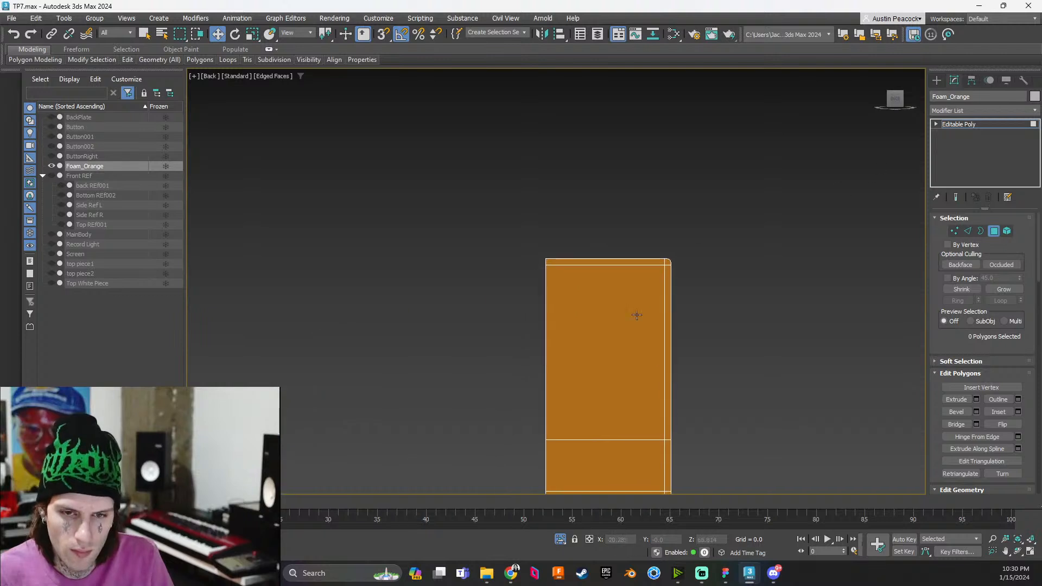
middle_click_drag(636, 315, 637, 275)
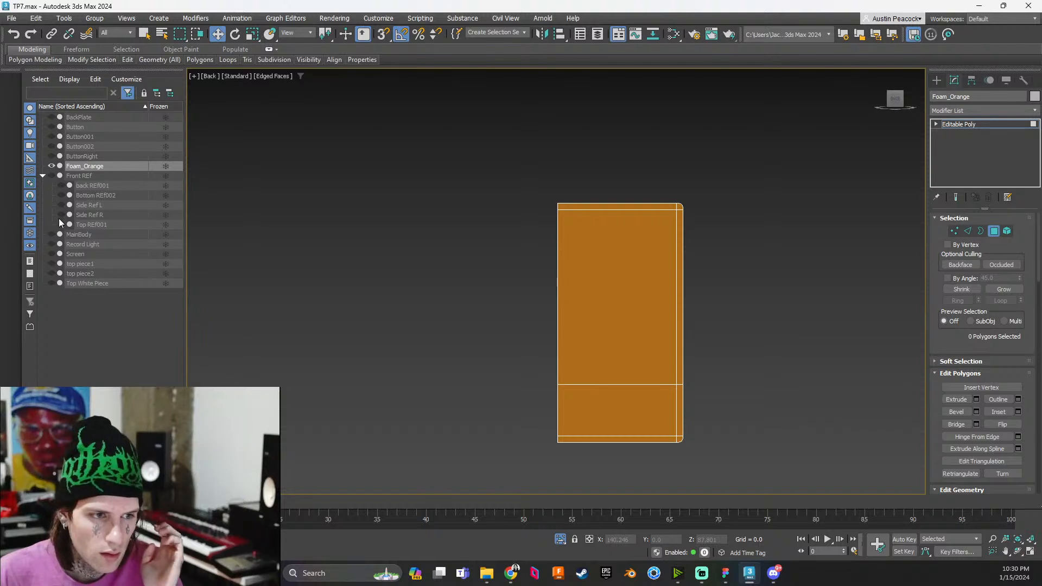
left_click(52, 234)
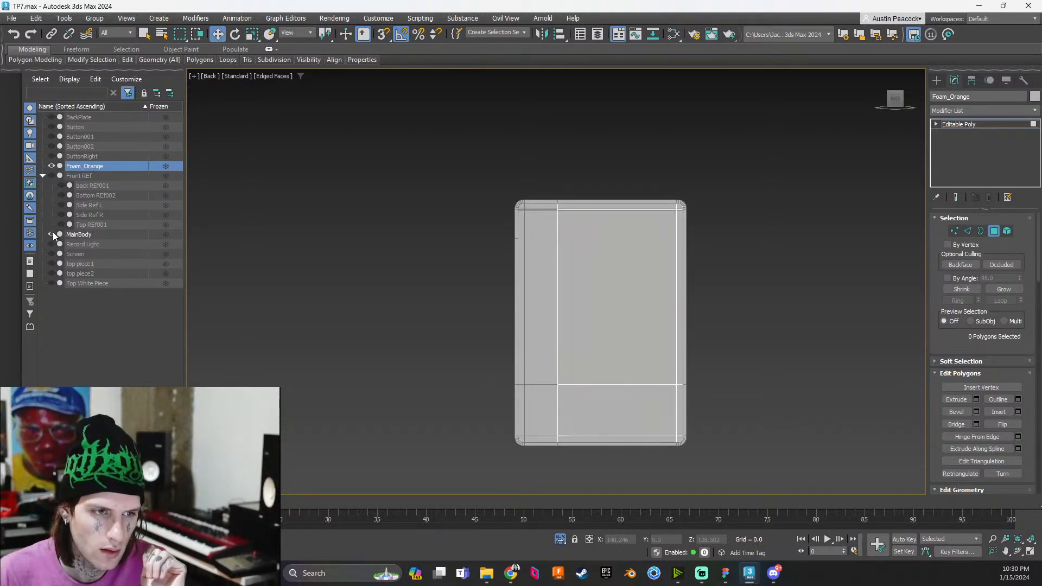
left_click(52, 118)
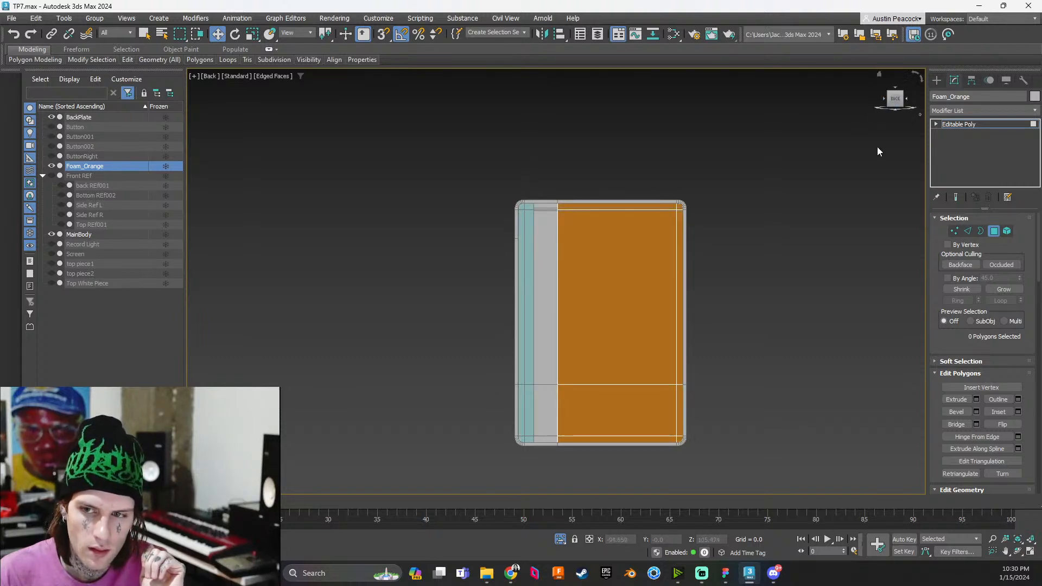
Select all eight back-face polygons of Foam_Orange and activate the Move tool
left_click(570, 209)
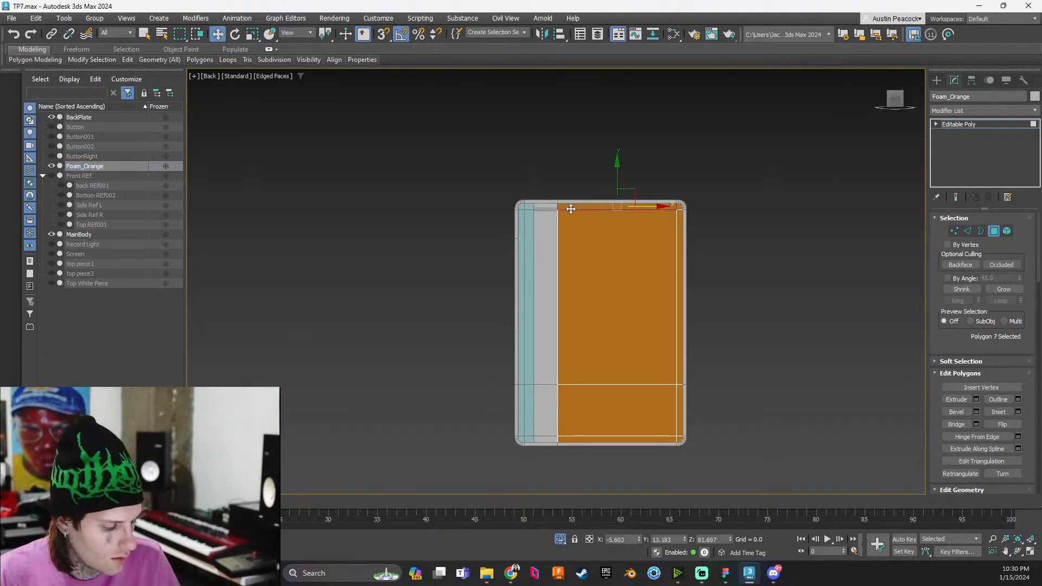
left_click(672, 335)
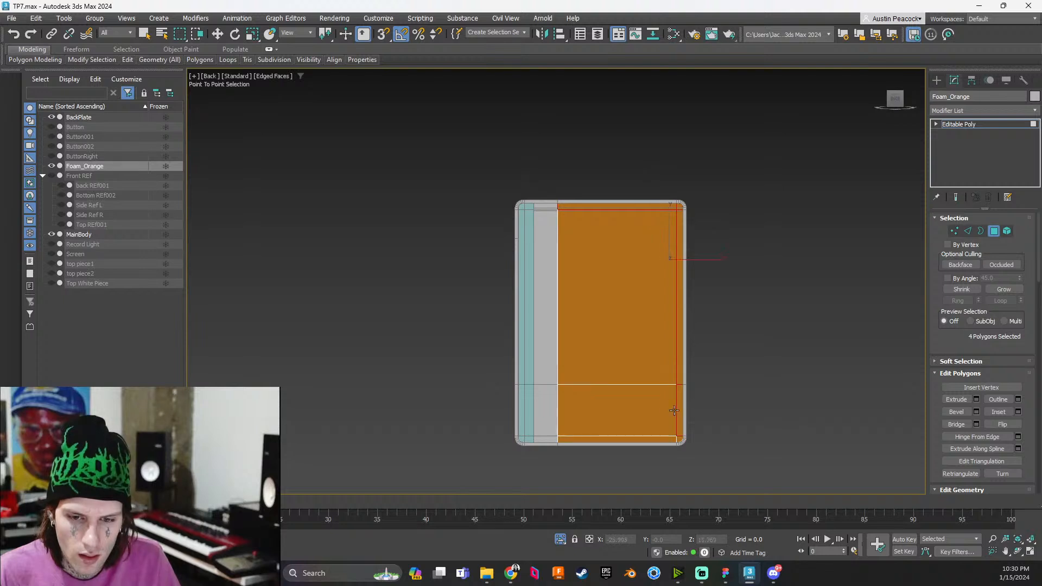
left_click(681, 439)
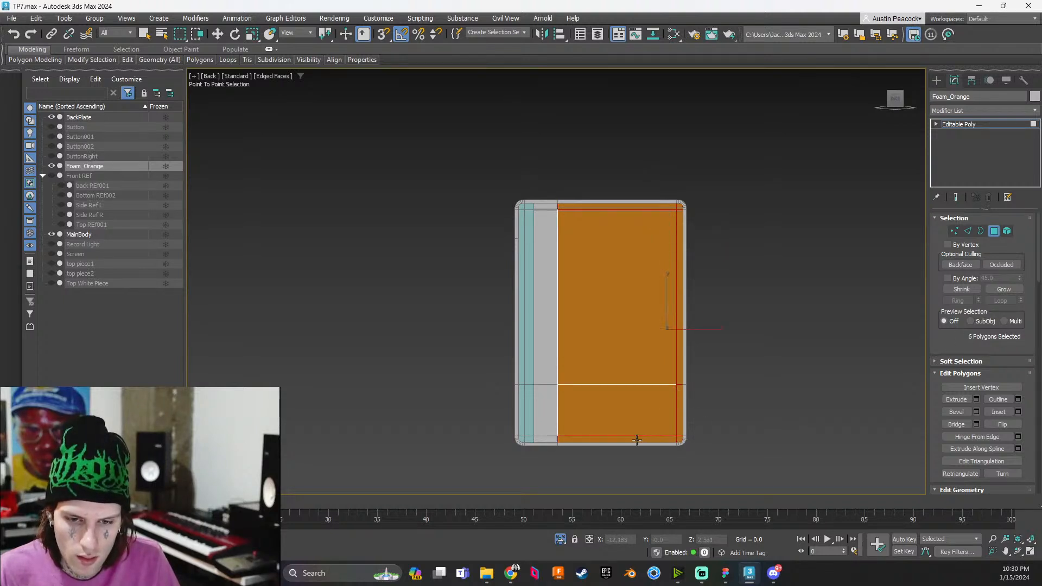
left_click(624, 386)
key("w")
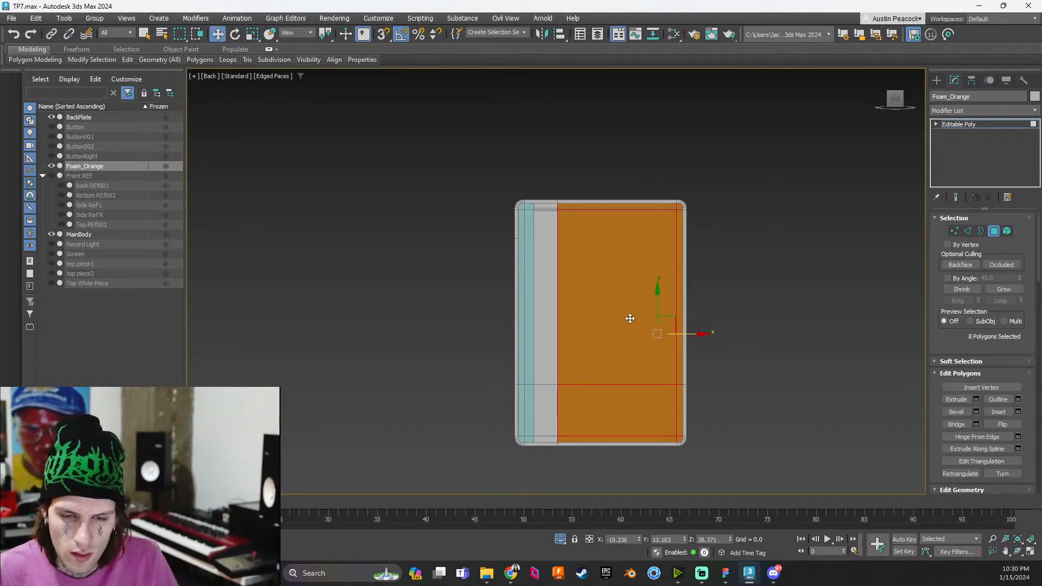
In the Right view, move the selected panel face outward past MainBody to a Y position of about 15.14
middle_click_drag(628, 316, 697, 338, "alt")
scroll(703, 337, "up", 4)
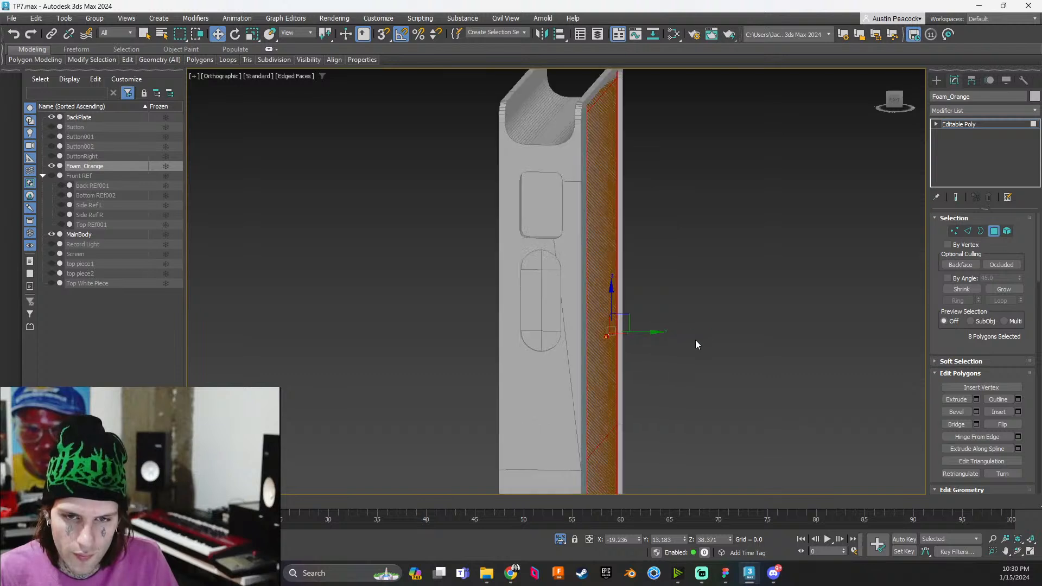
left_click(895, 105)
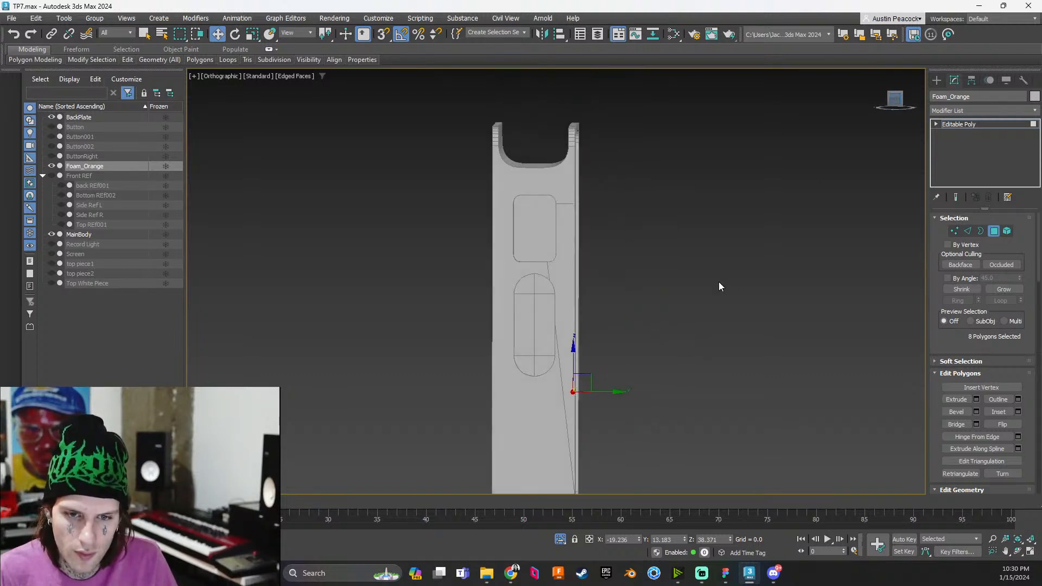
scroll(607, 373, "up", 6)
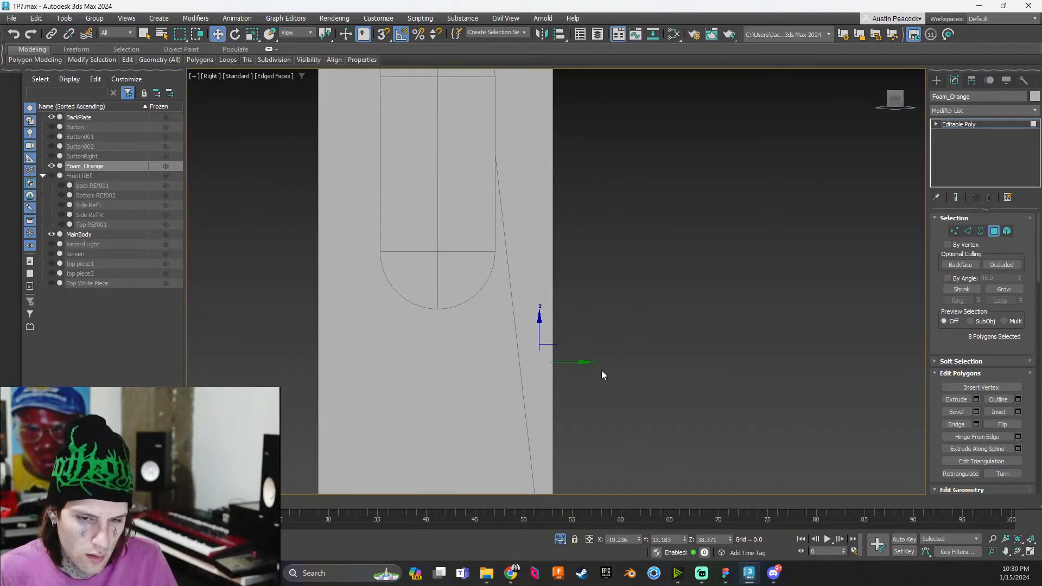
scroll(601, 374, "up", 3)
left_click_drag(554, 360, 592, 369)
scroll(591, 369, "up", 5)
middle_click_drag(570, 369, 699, 367)
scroll(689, 361, "up", 2)
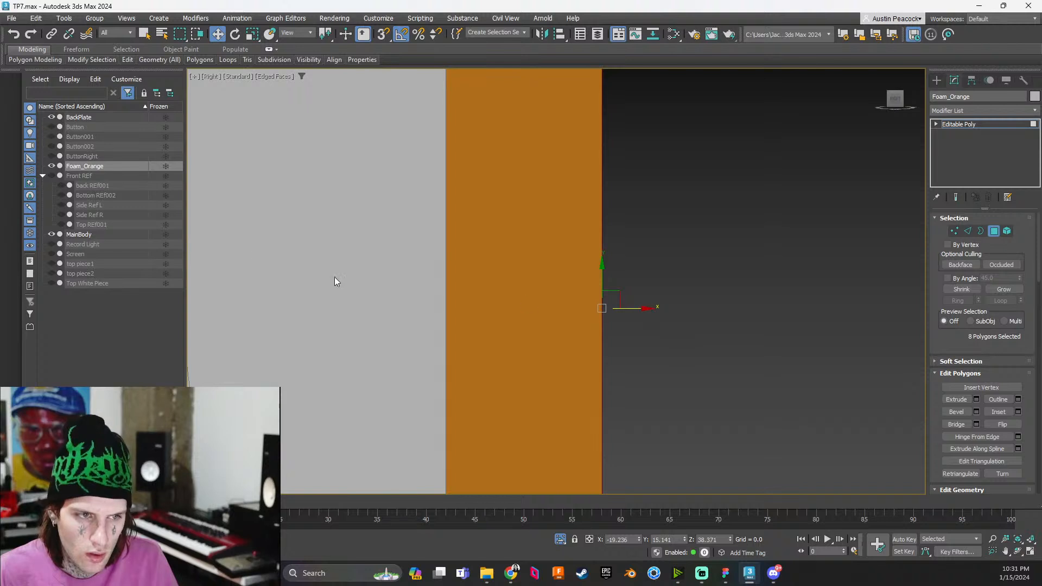
Hide MainBody and move the selected panel face back toward the BackPlate's outer face, to Y about 13.99
left_click(51, 235)
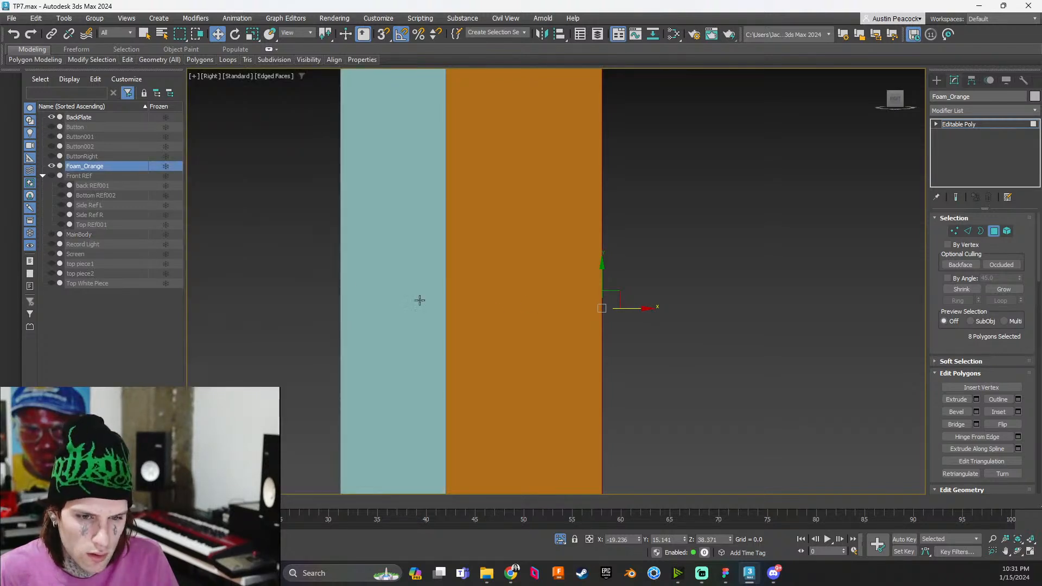
scroll(522, 307, "up", 2)
left_click_drag(673, 308, 457, 307)
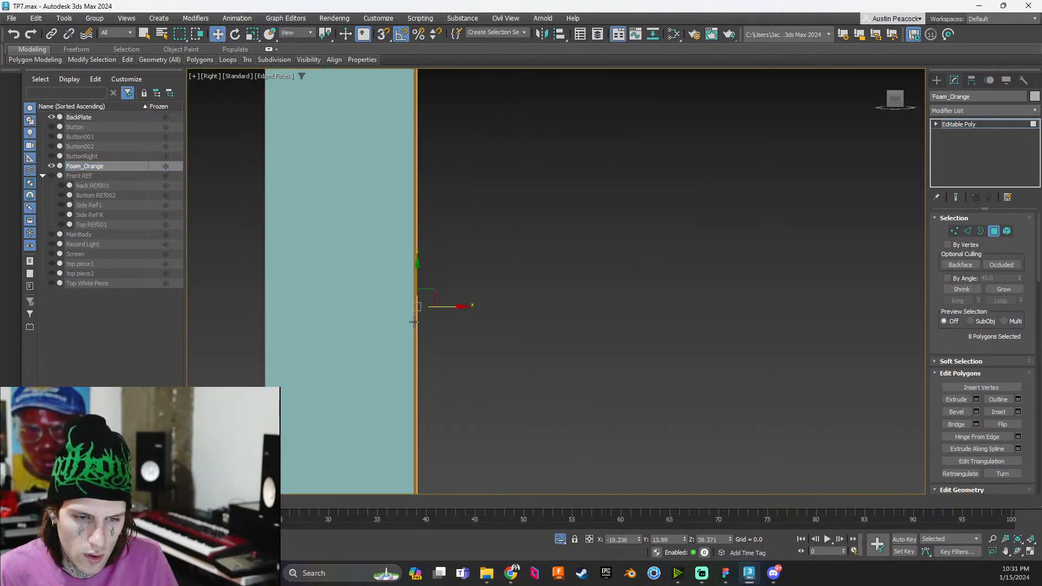
scroll(415, 320, "up", 5)
middle_click_drag(415, 321, 489, 356)
scroll(514, 284, "up", 9)
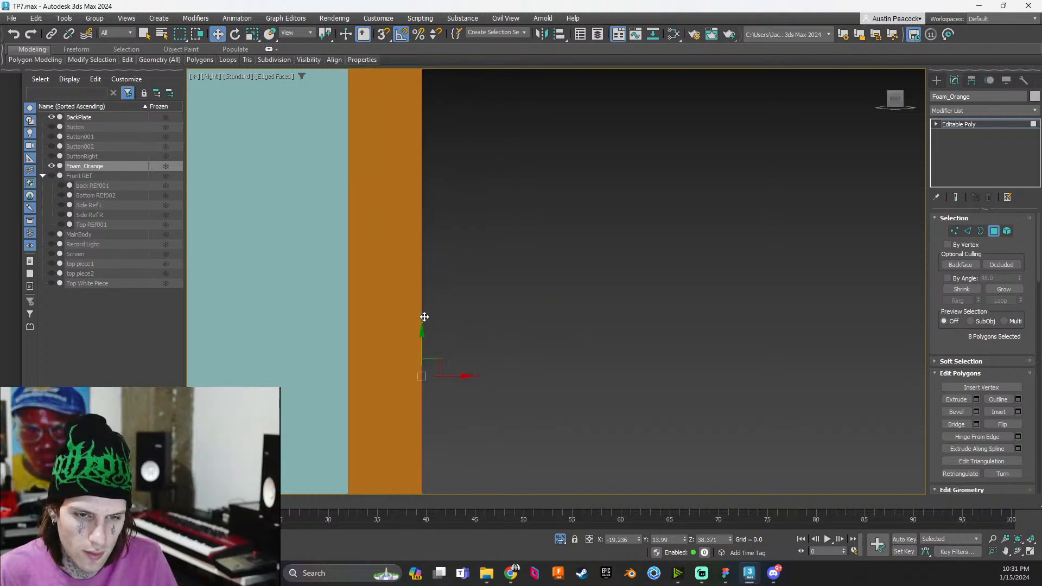
Fine-tune the selected panel face at high zoom to Y 13.973 so it sits flush with the BackPlate's outer face
scroll(424, 316, "up", 4)
middle_click_drag(459, 299, 662, 210)
scroll(613, 386, "up", 2)
middle_click_drag(598, 388, 724, 418)
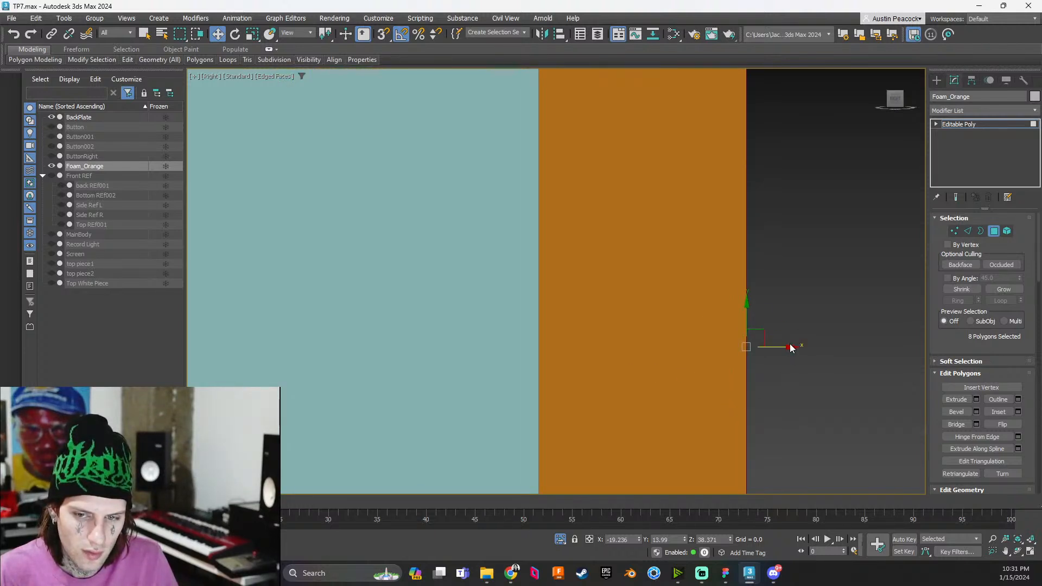
left_click_drag(790, 347, 546, 370)
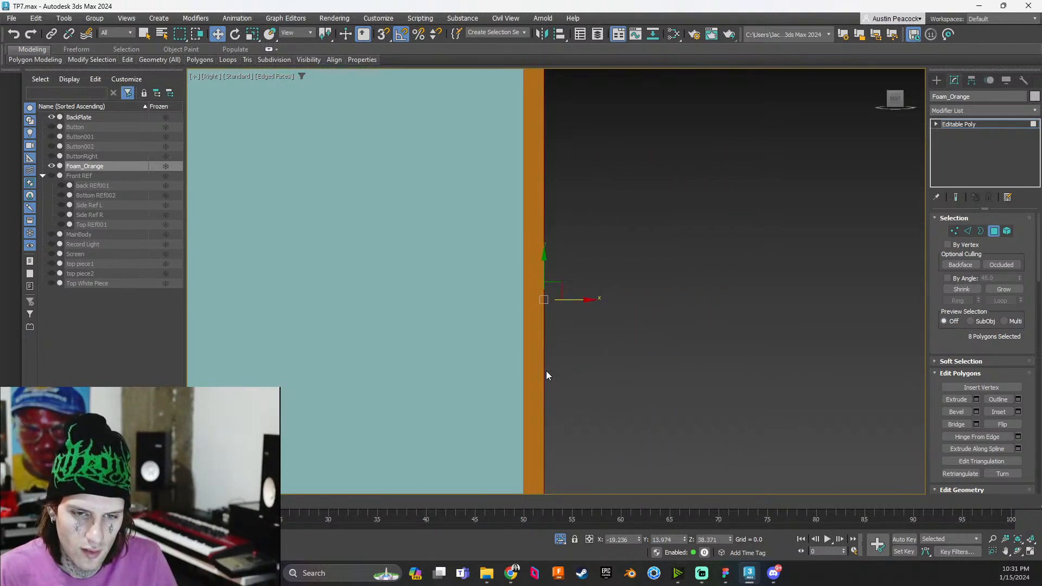
middle_click_drag(545, 370, 653, 507)
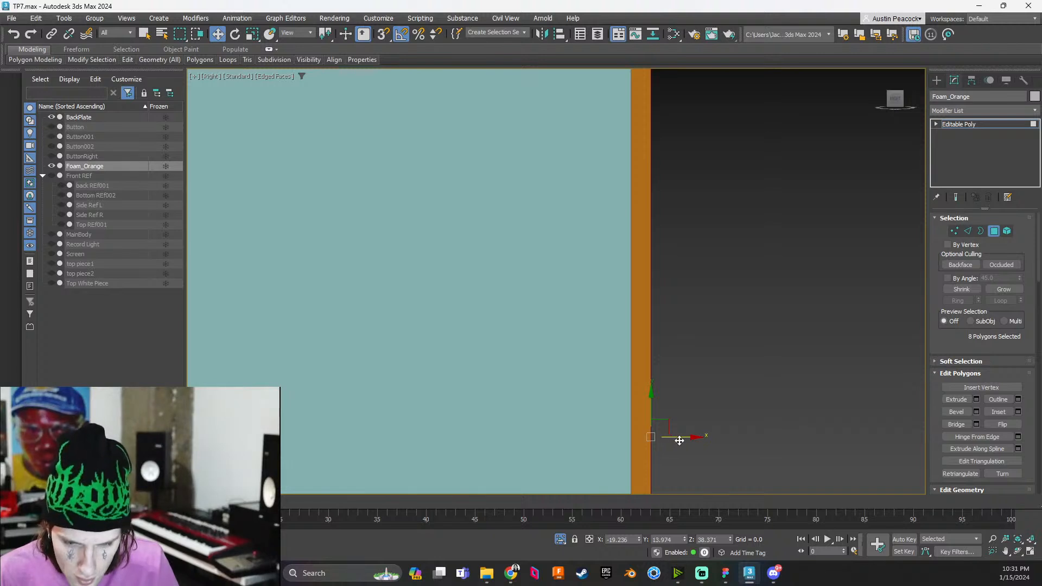
left_click_drag(691, 436, 617, 433)
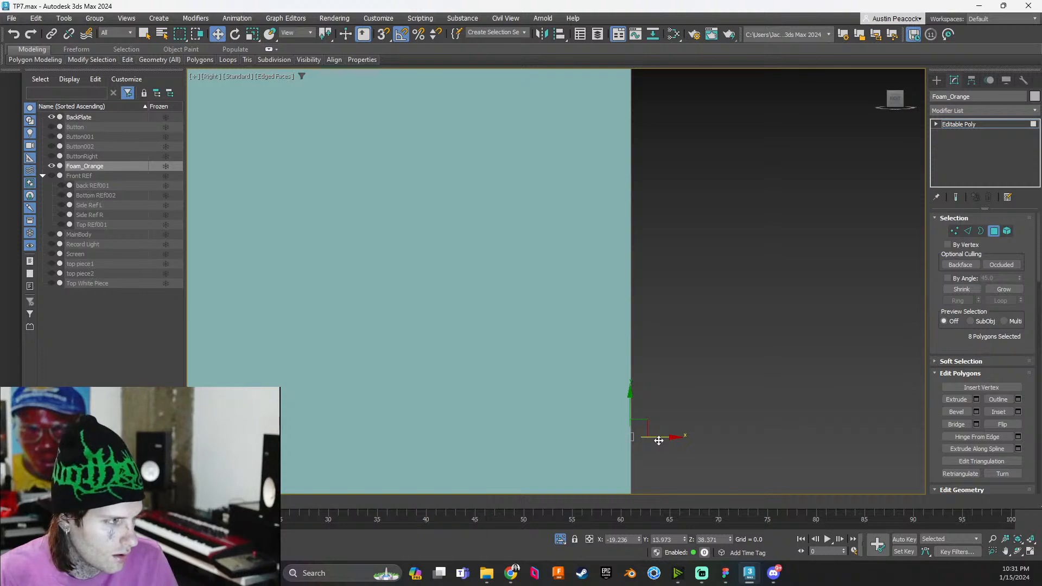
Select the four polygons of Foam_Orange's long side face that faces the BackPlate
middle_click_drag(664, 437, 638, 426, "alt")
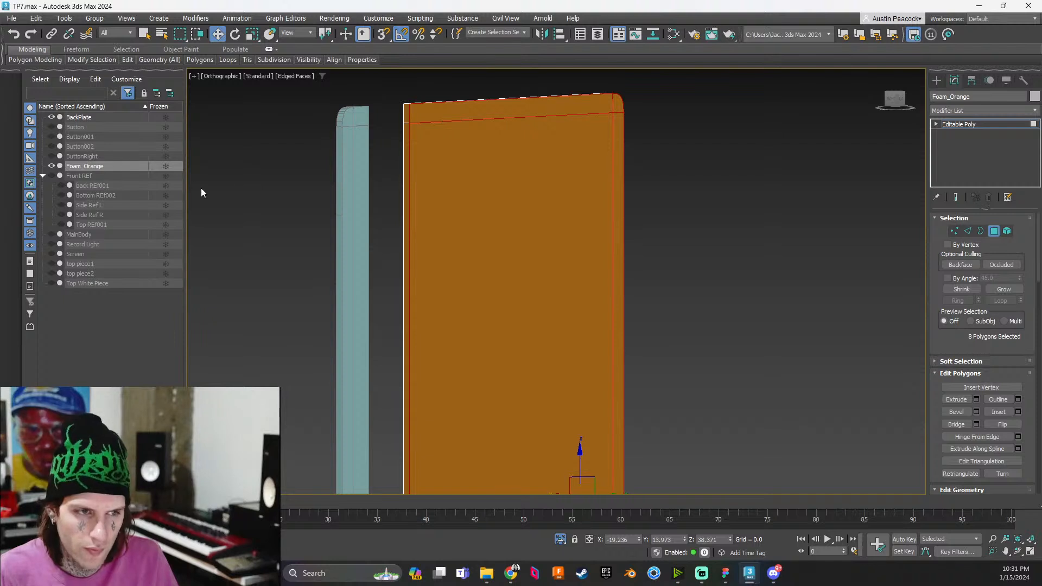
left_click(404, 110)
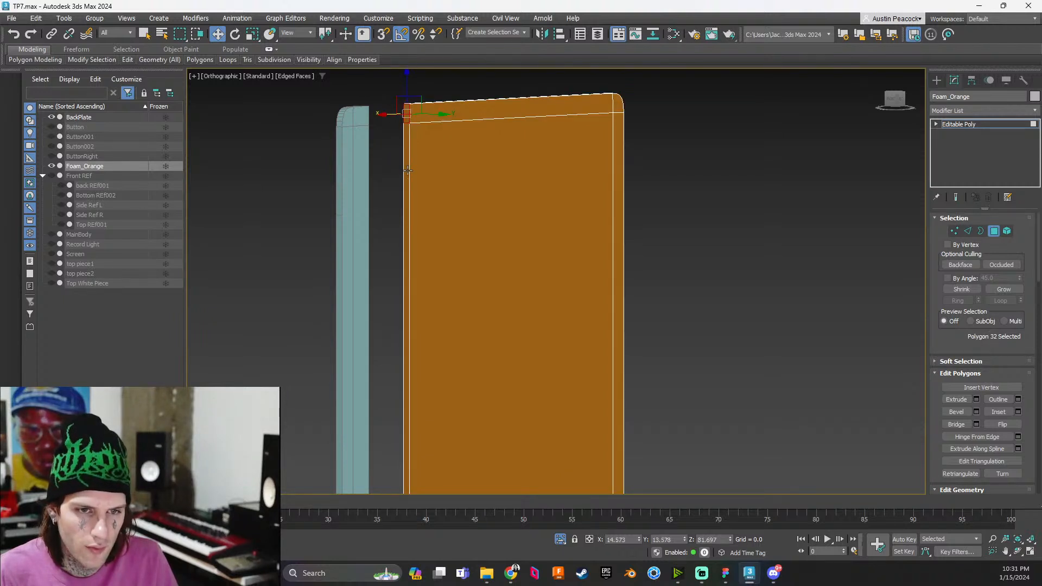
scroll(418, 176, "down", 2)
middle_click_drag(494, 218, 537, 69)
middle_click_drag(505, 356, 550, 297)
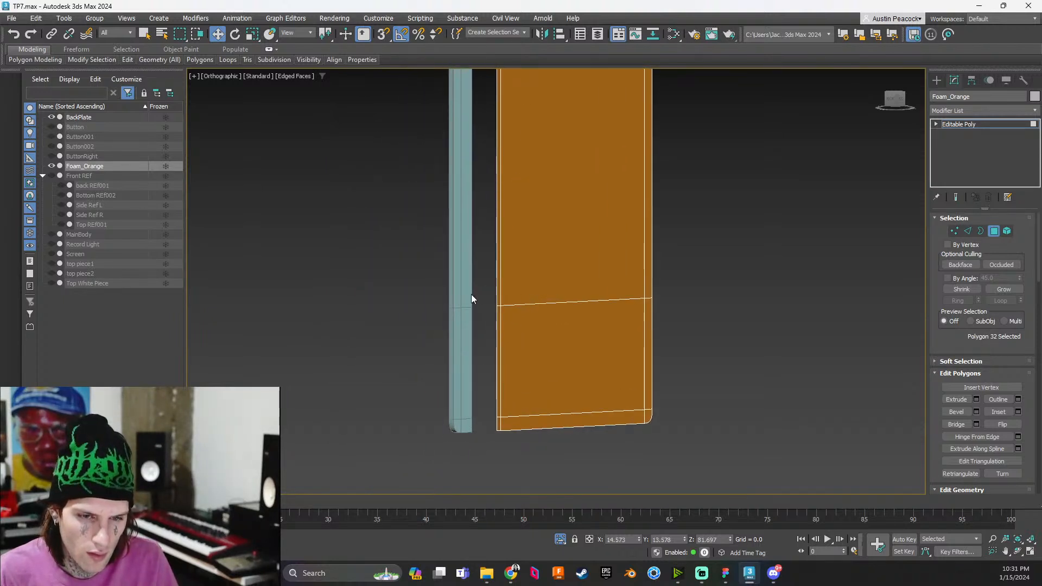
scroll(471, 295, "up", 2)
left_click(510, 301, "shift")
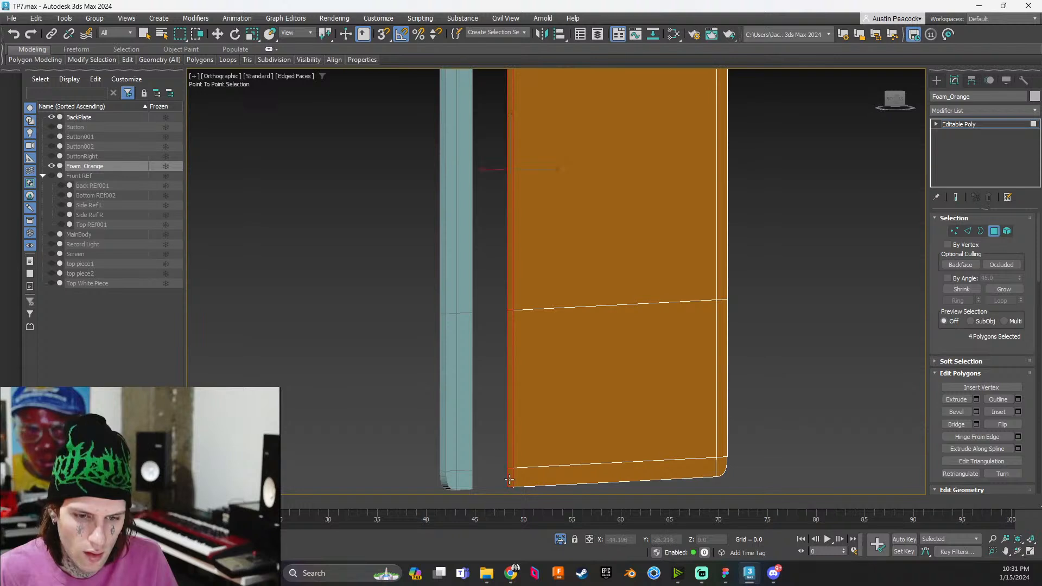
In the Back view, move the selected side face toward the BackPlate to X 22.539, leaving a thin gap
left_click(885, 108)
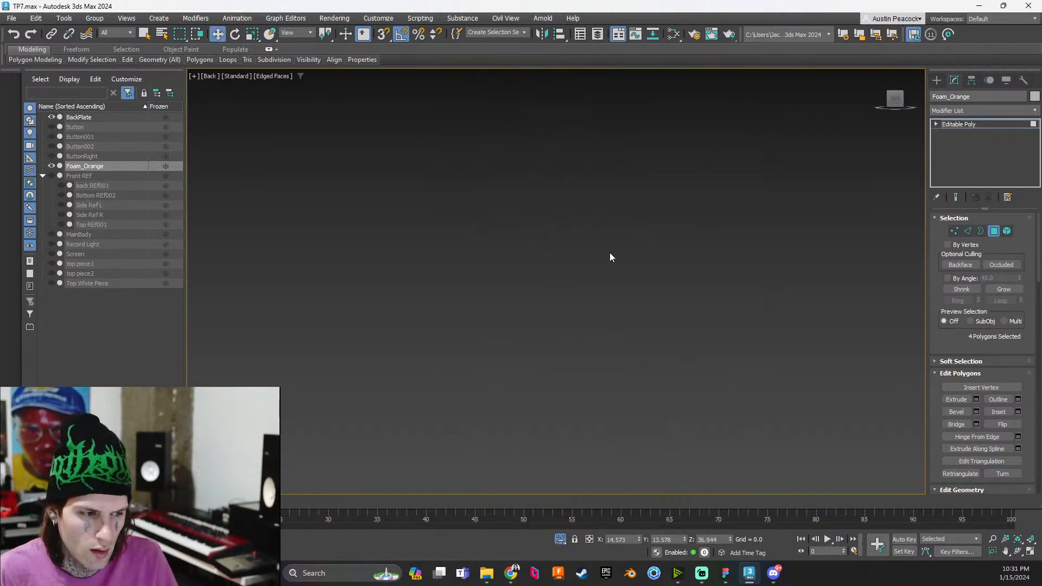
key("z")
scroll(530, 315, "up", 5)
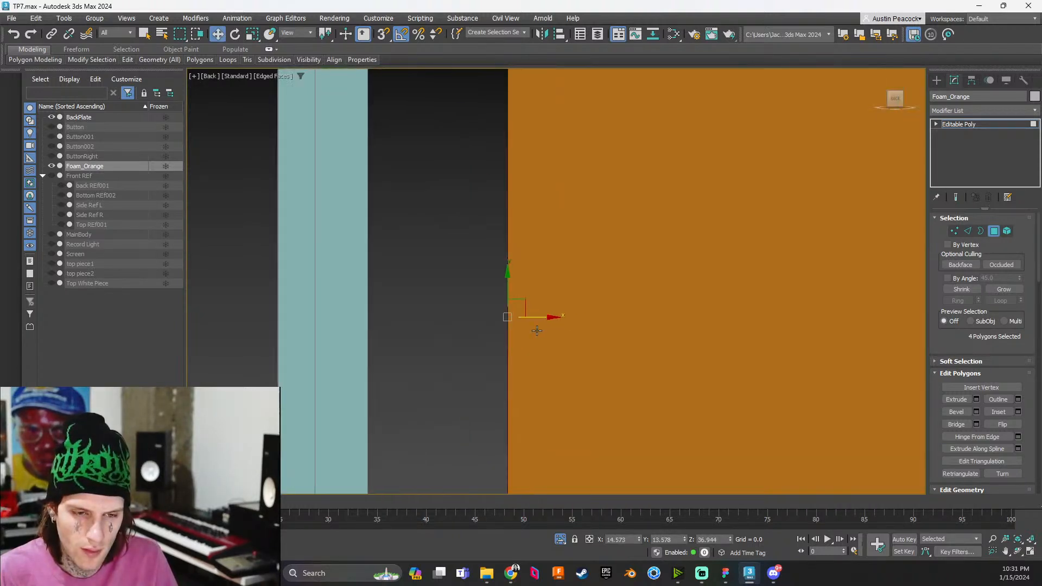
left_click_drag(537, 312, 344, 322)
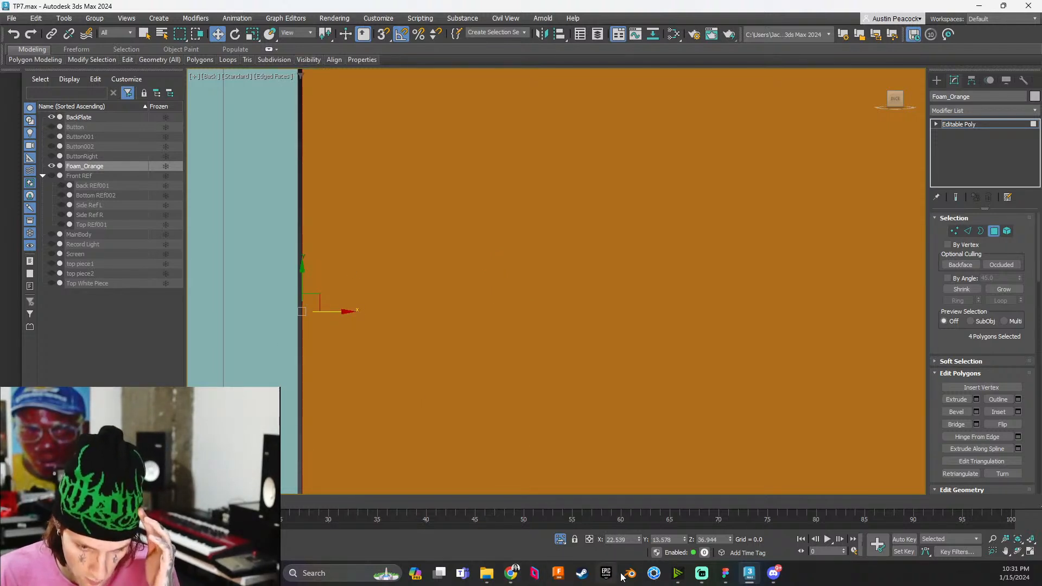
Switch to Figma and examine the seam between the orange panel and the metal strip in the back reference image
left_click(725, 573)
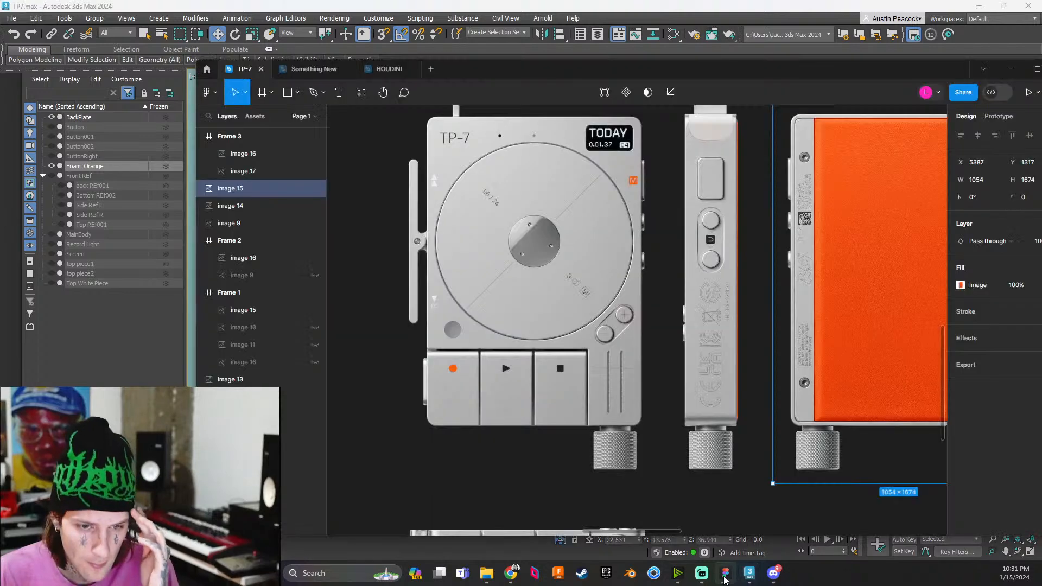
scroll(656, 406, "up", 3, "ctrl")
scroll(655, 406, "up", 1, "ctrl")
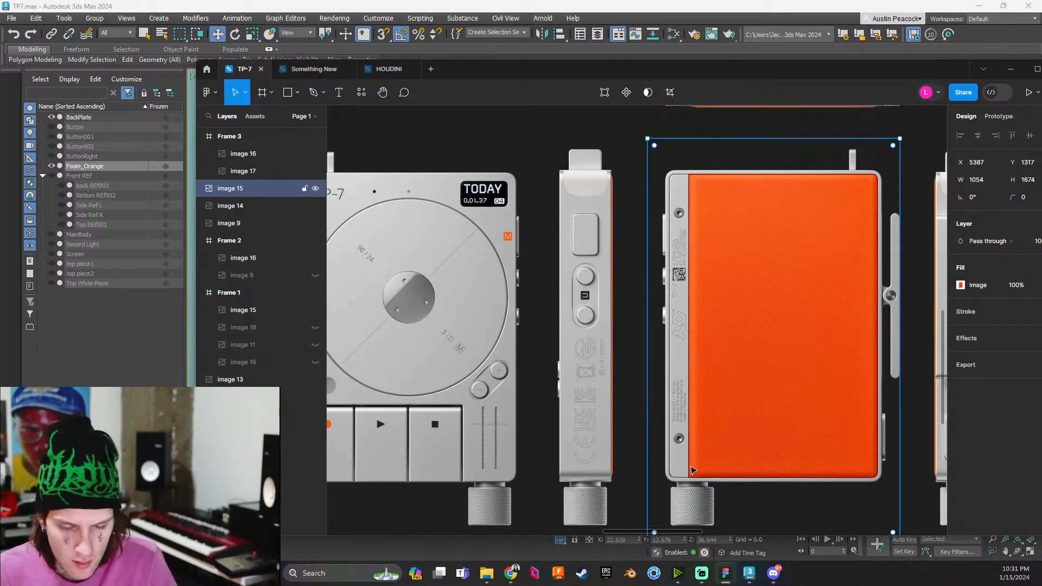
scroll(695, 477, "up", 5, "ctrl")
scroll(695, 480, "up", 4, "ctrl")
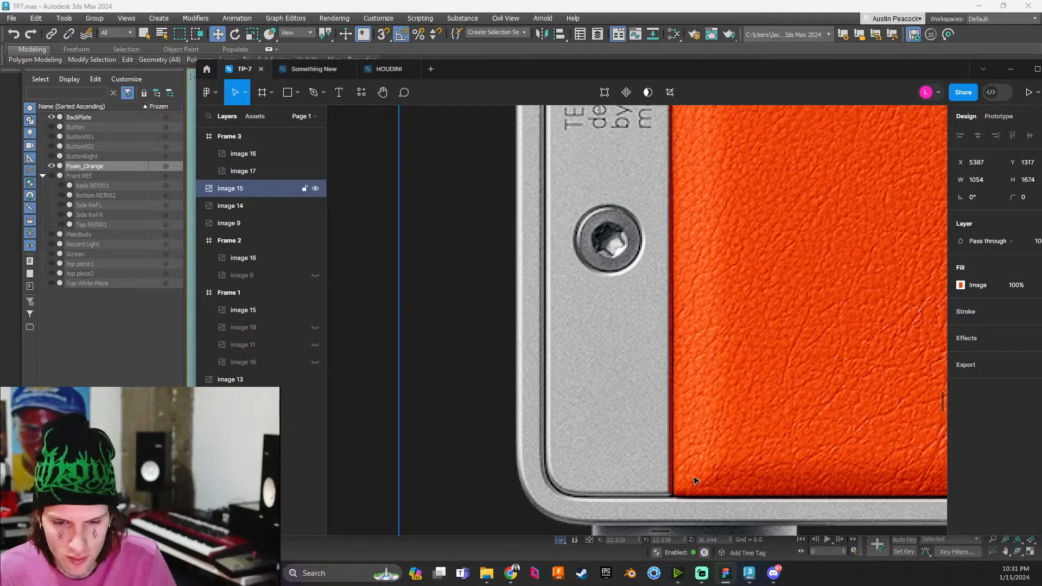
mouse_move(776, 581)
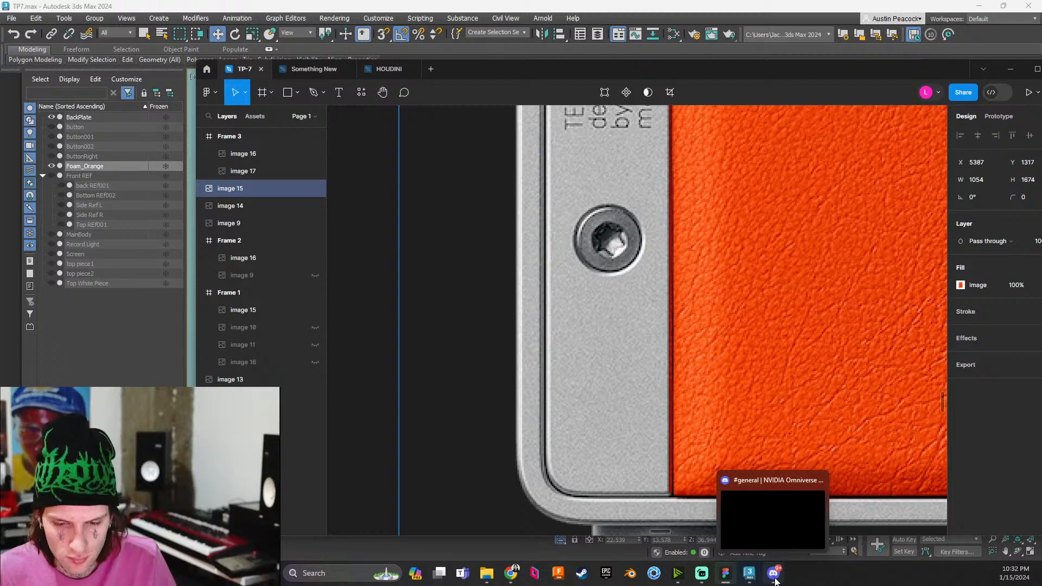
Return to 3ds Max, unhide MainBody and check the gap between the panel and BackPlate at their lower corner
left_click(749, 572)
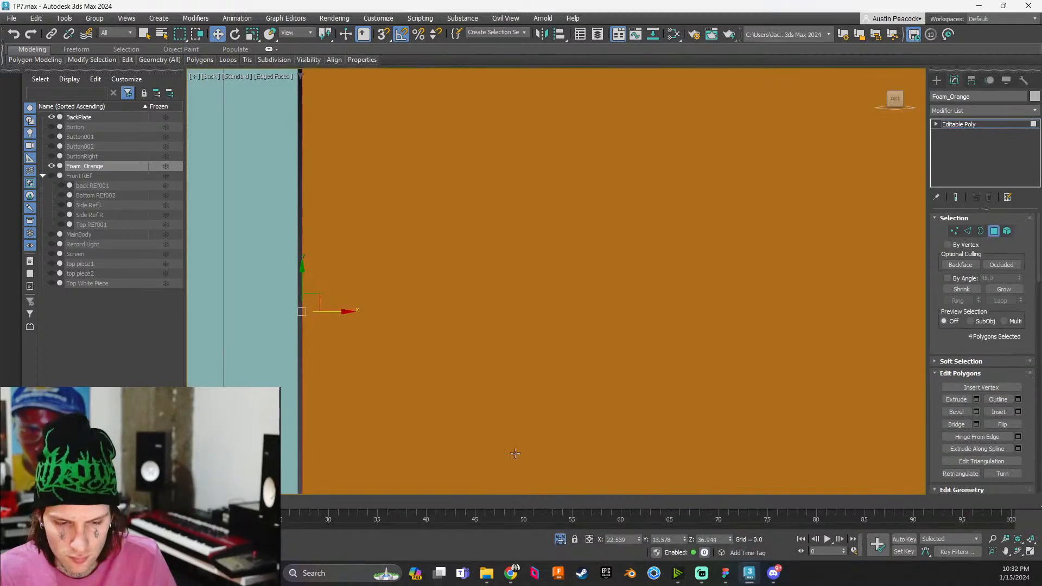
scroll(511, 318, "down", 6)
scroll(517, 471, "up", 3)
scroll(515, 473, "up", 2)
middle_click_drag(515, 473, 604, 321)
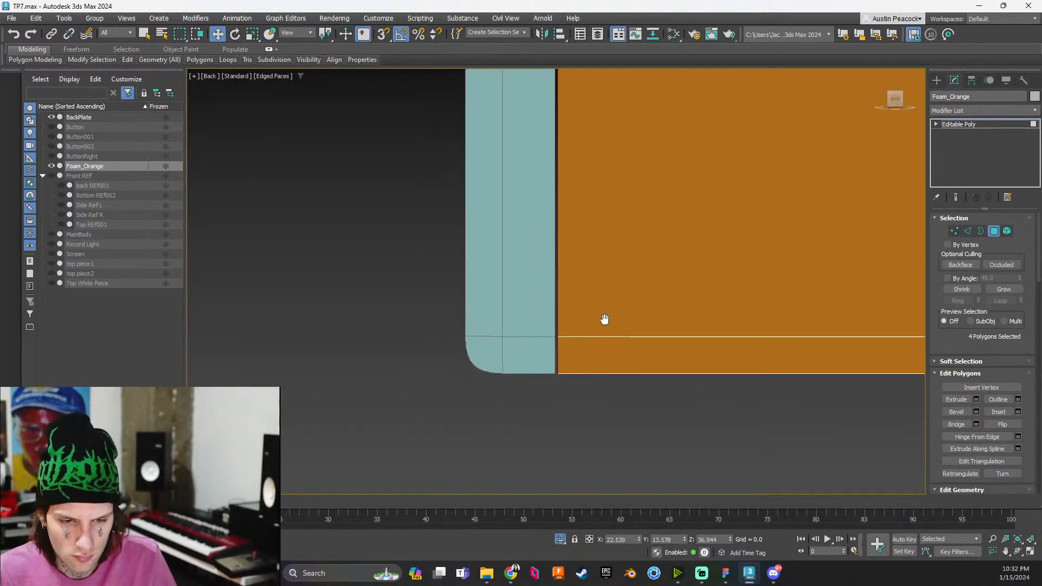
scroll(576, 347, "up", 5)
scroll(510, 396, "up", 4)
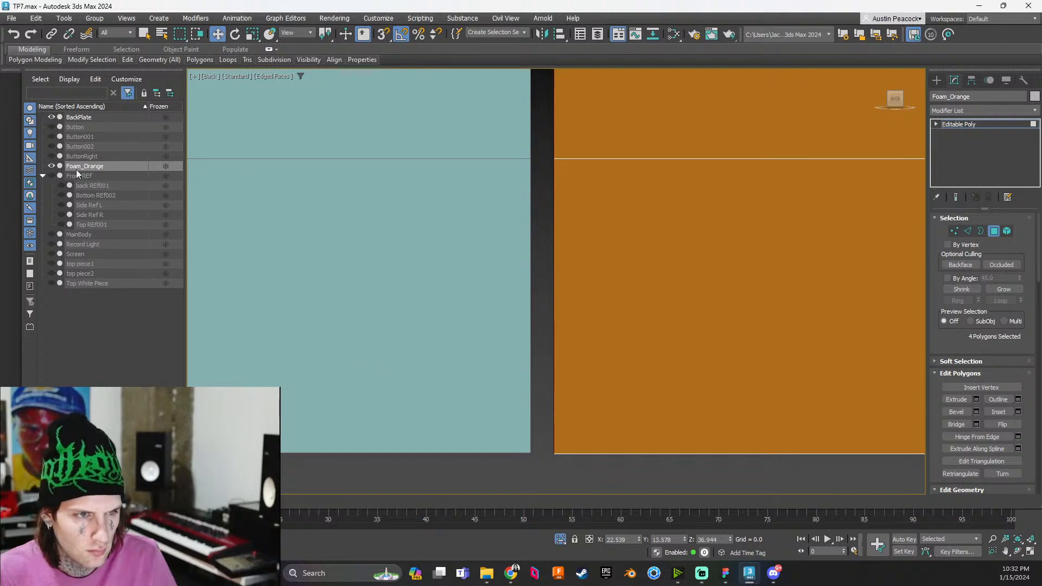
left_click(53, 234)
scroll(563, 423, "up", 2)
scroll(536, 438, "up", 3)
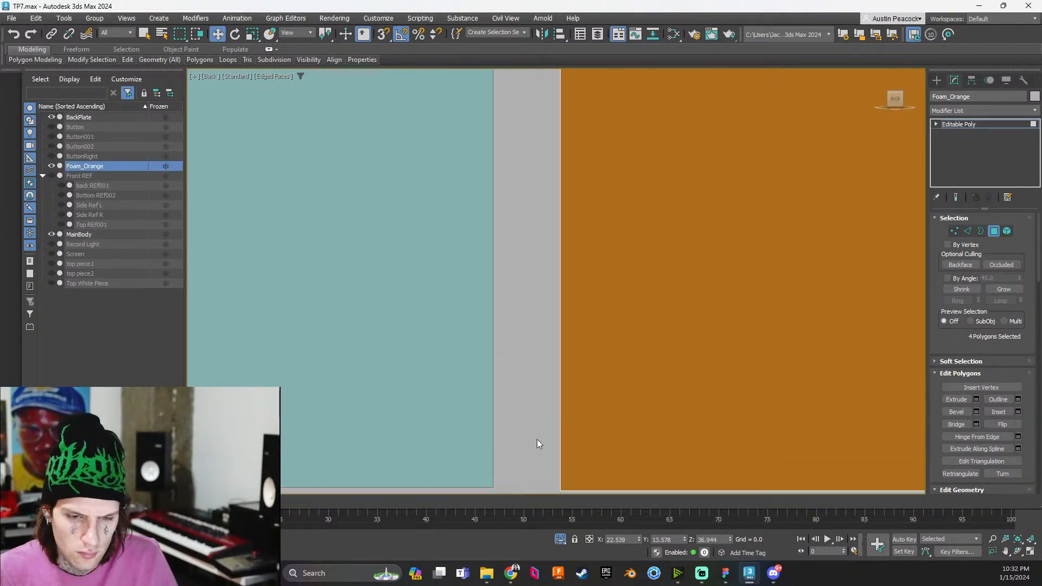
middle_click_drag(550, 446, 562, 364)
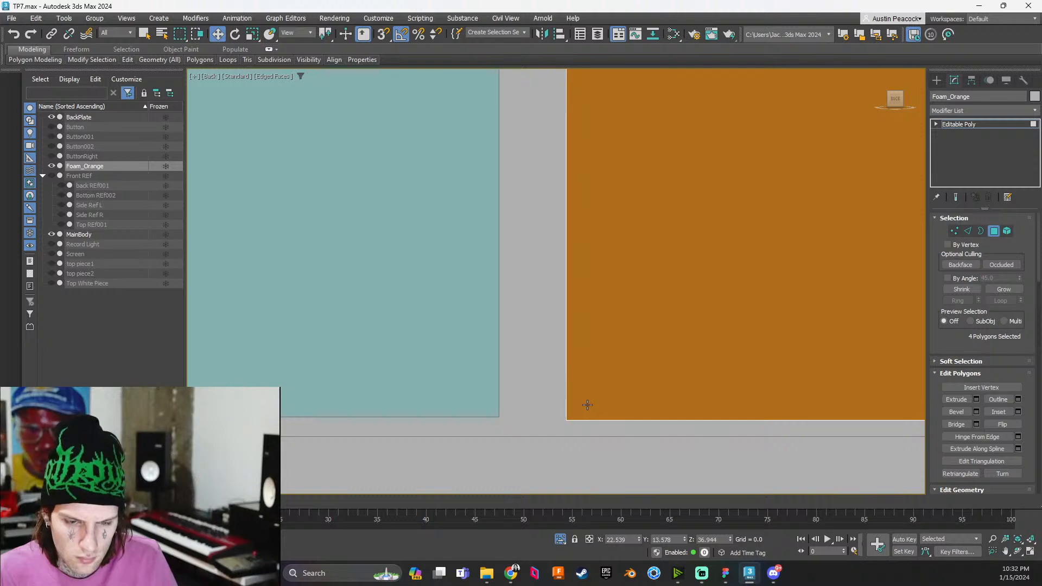
Try to narrow the gap by moving the lowest strip polygon of the panel's back face, ending at X -1.501
left_click_drag(587, 404, 537, 414)
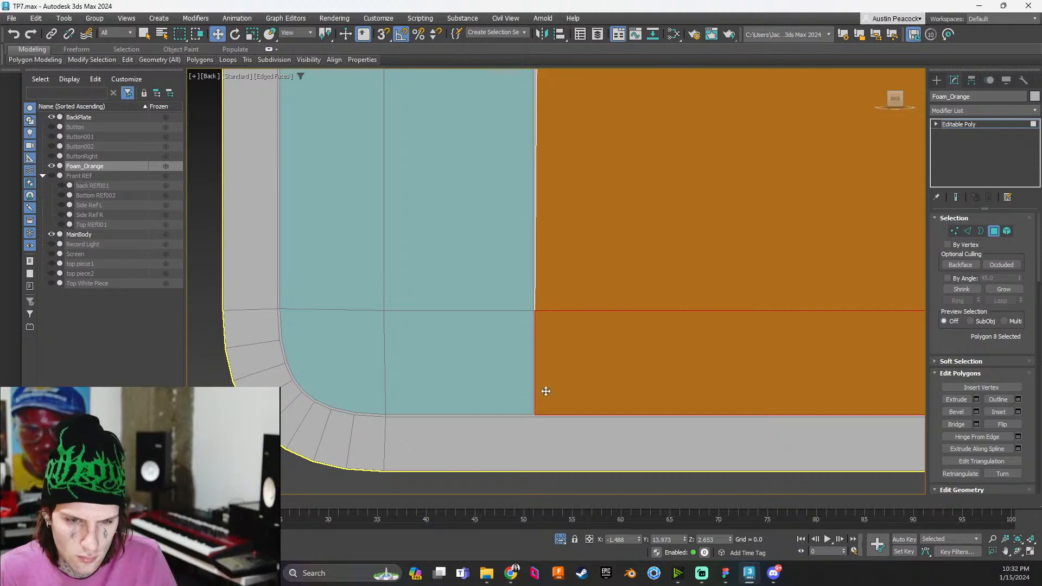
scroll(537, 411, "up", 6)
scroll(536, 413, "up", 4)
middle_click_drag(530, 421, 541, 360)
scroll(541, 360, "up", 1)
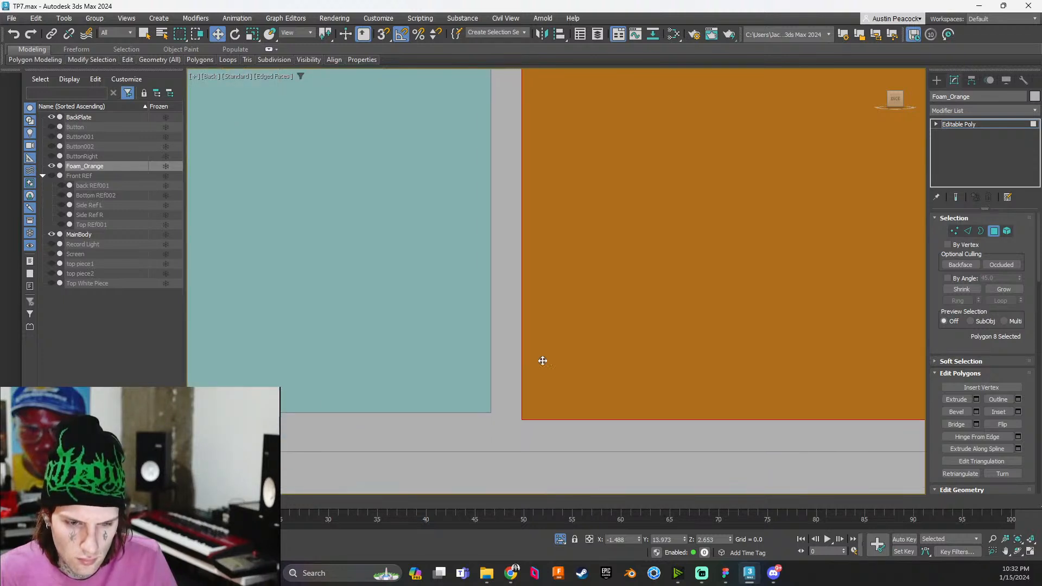
scroll(529, 406, "up", 1)
mouse_move(568, 413)
left_mouse_down()
mouse_move(551, 413)
mouse_move(583, 416)
left_mouse_up()
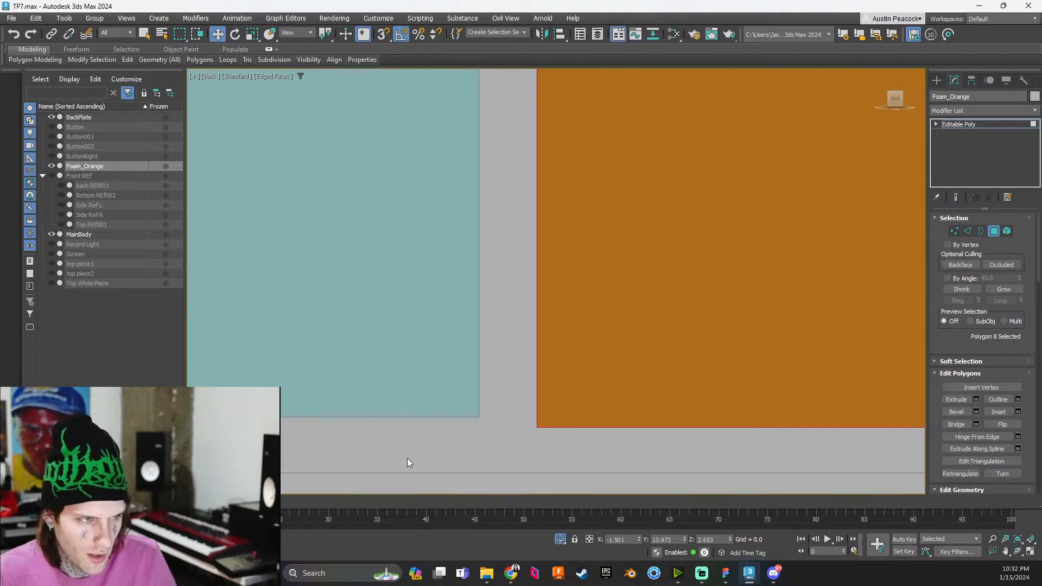
Inspect the panel's fit inside MainBody and undo the strip polygon moves, restoring the four-polygon side face selection
scroll(410, 456, "down", 4)
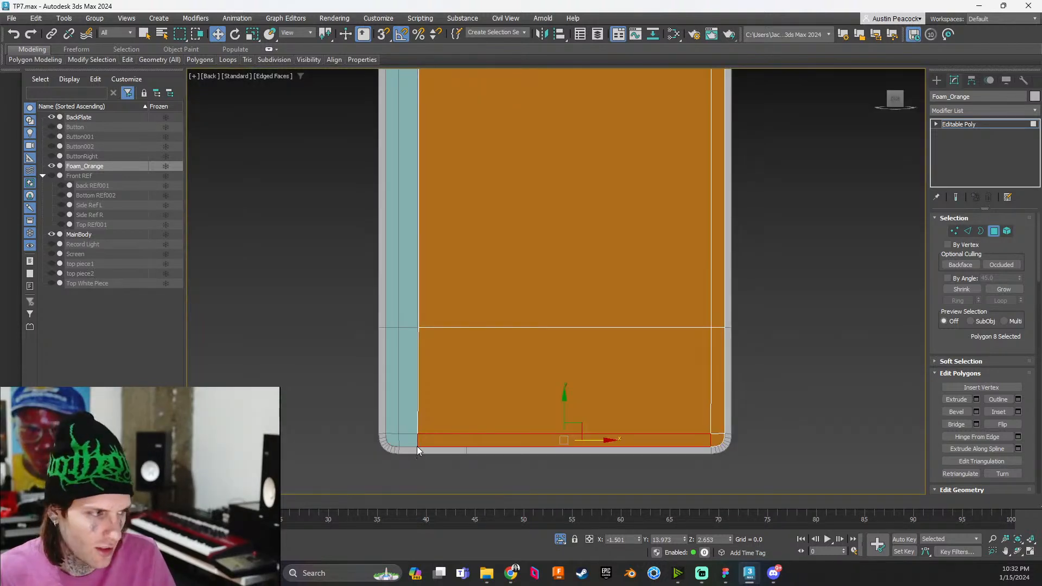
scroll(406, 421, "down", 5)
scroll(416, 403, "up", 6)
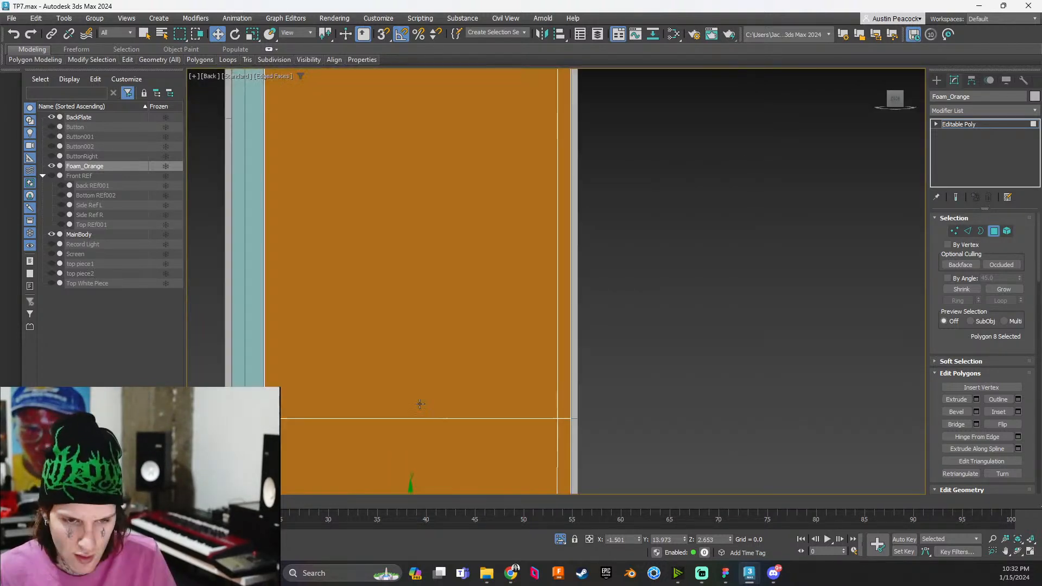
middle_click_drag(415, 403, 529, 391)
scroll(529, 391, "down", 4)
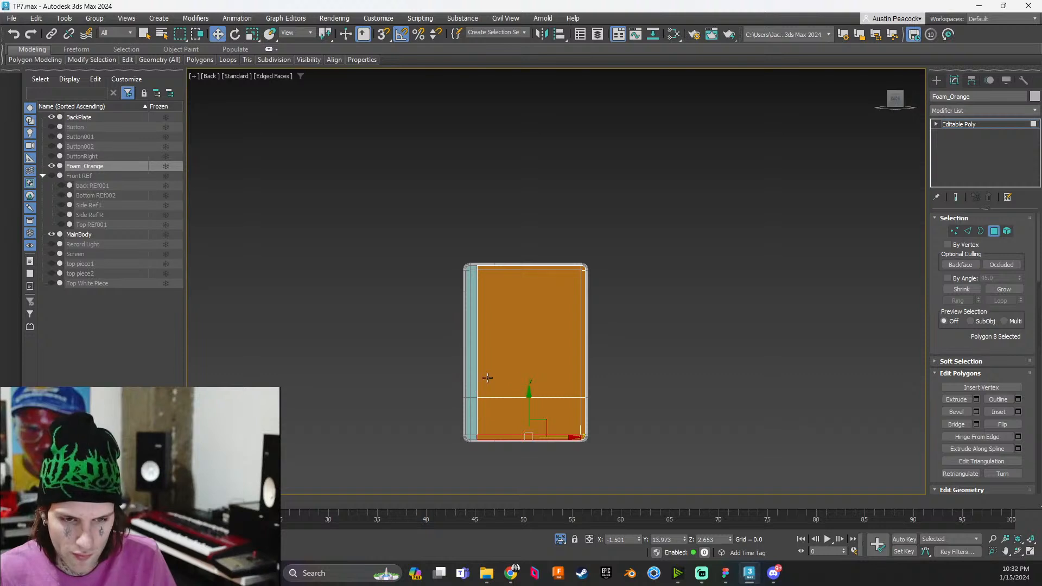
right_click(624, 409)
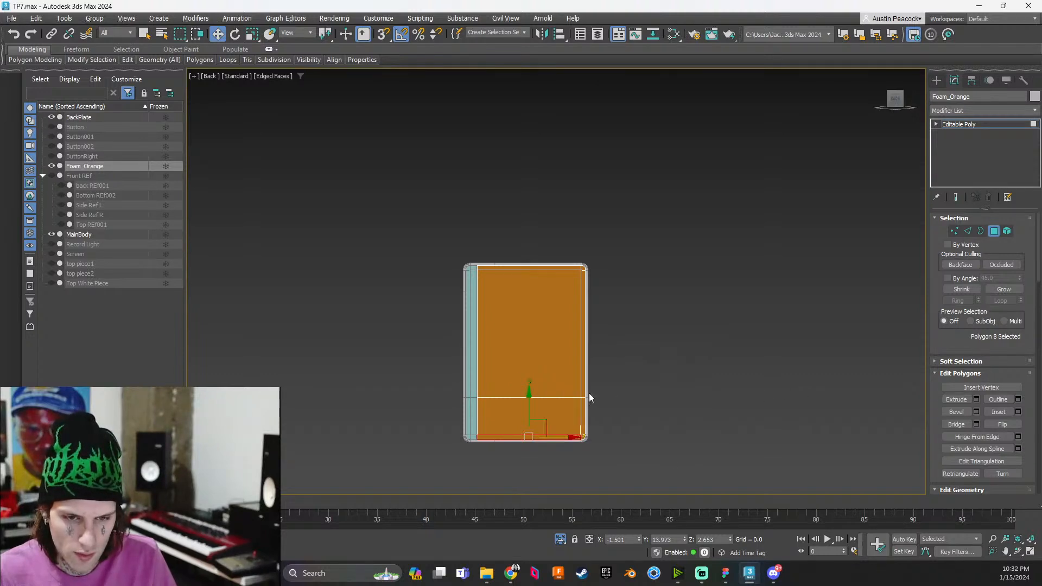
scroll(583, 394, "up", 2)
middle_click_drag(570, 398, 584, 388)
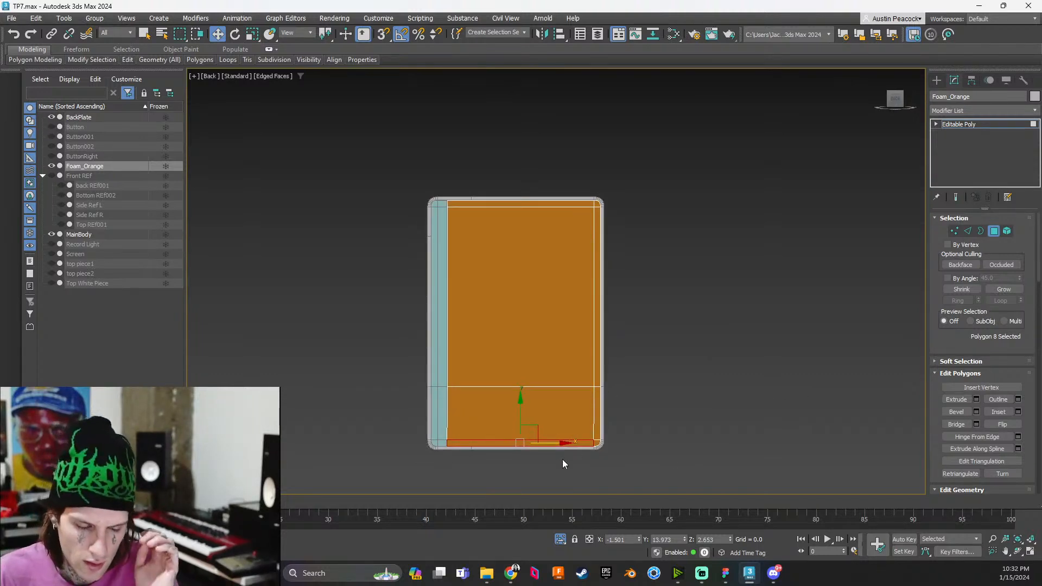
scroll(562, 459, "up", 2)
scroll(434, 441, "up", 2)
middle_click_drag(376, 414, 396, 390, "alt")
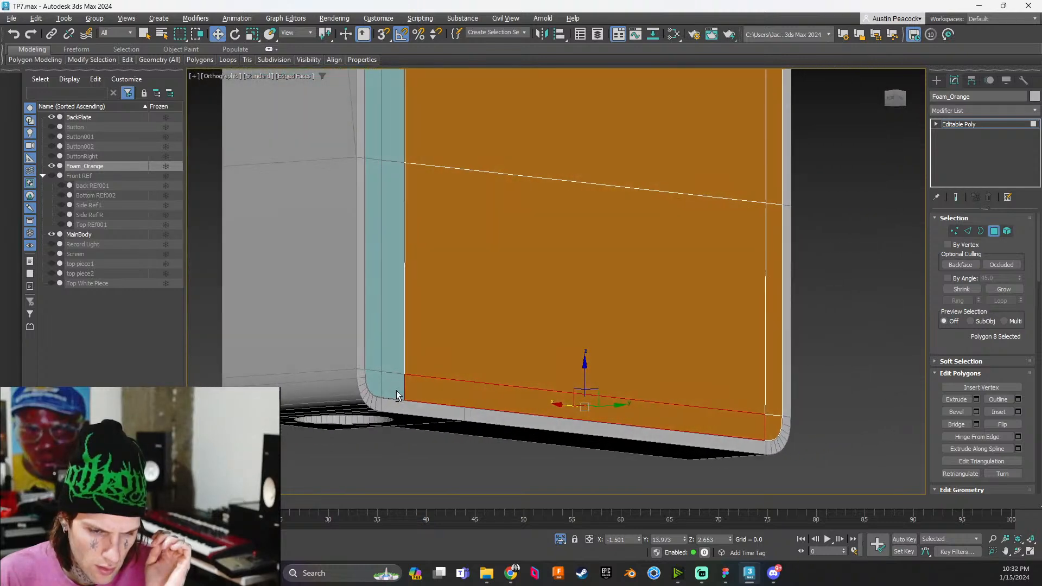
left_click(648, 379)
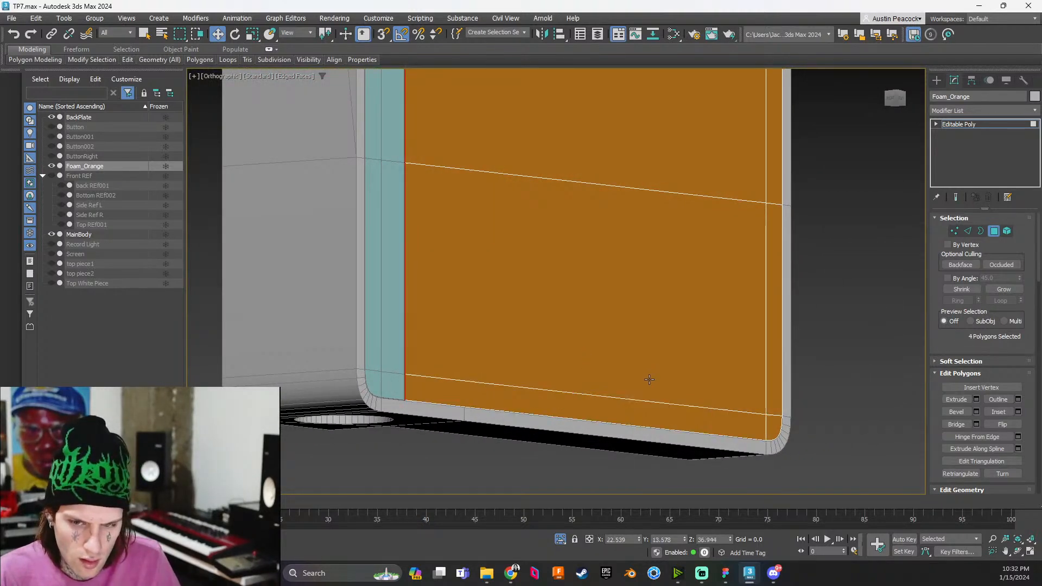
Examine the gap between the panel's side face and BackPlate at the lower corner from an angled view
scroll(490, 409, "down", 2)
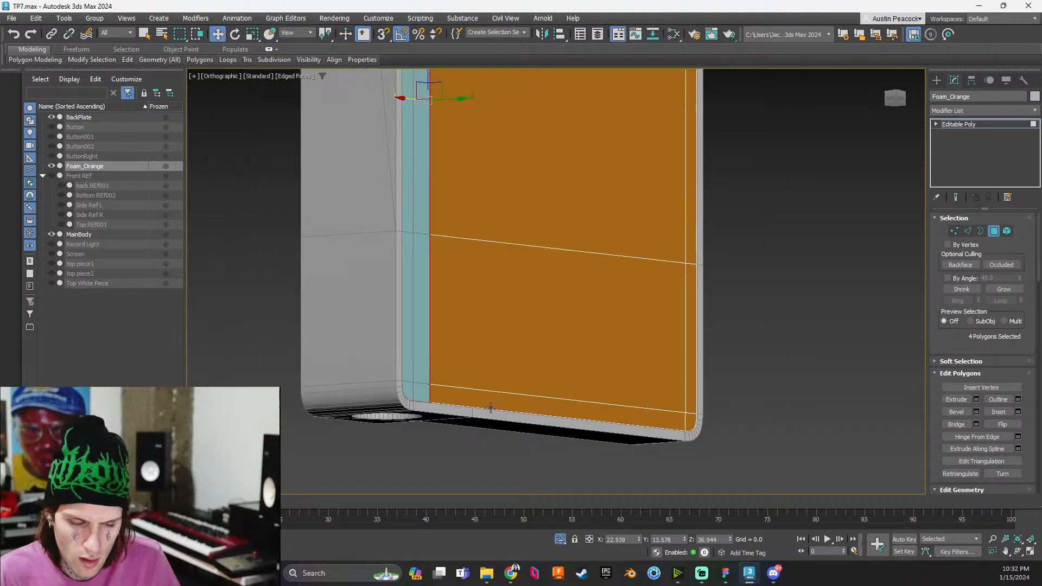
middle_click_drag(489, 409, 473, 407, "alt")
scroll(432, 407, "up", 6)
scroll(432, 402, "up", 3)
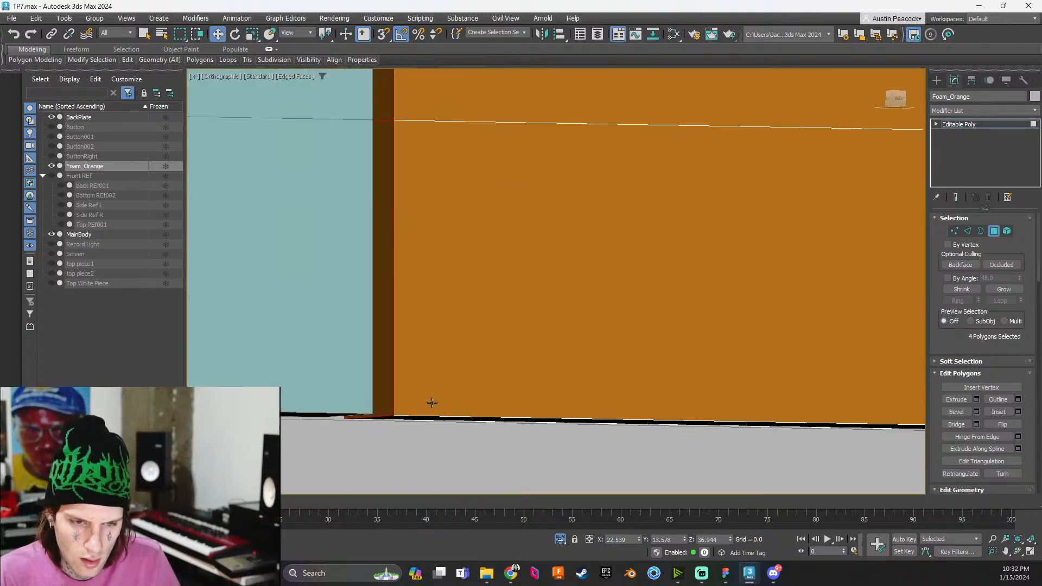
Examine the gap between the orange foam panel's side edge and the teal strip, down to the lower corner
scroll(432, 402, "down", 3)
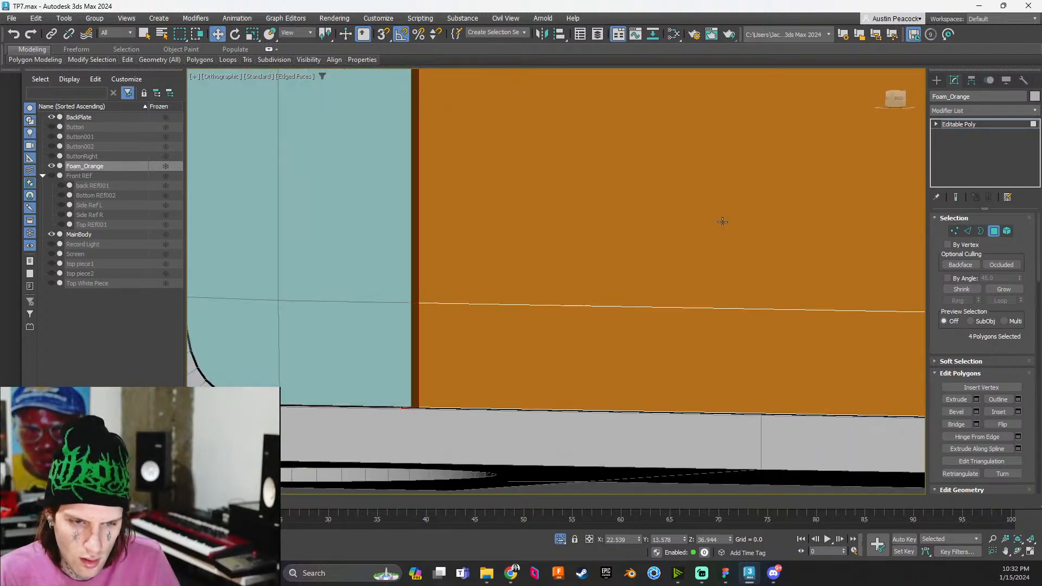
left_click(893, 99)
key("z")
scroll(554, 420, "up", 4)
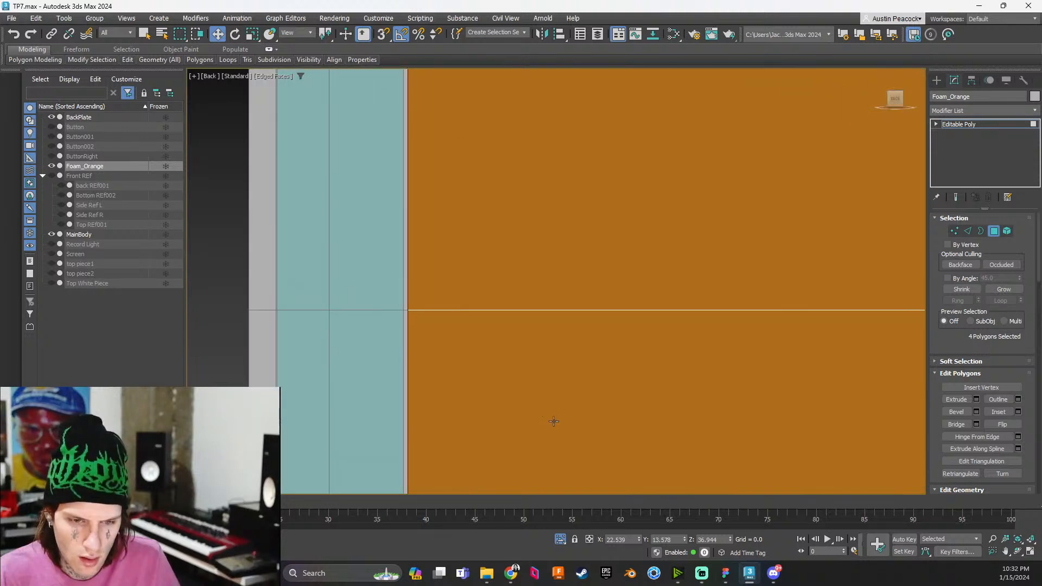
scroll(500, 380, "up", 2)
scroll(505, 382, "up", 3)
middle_click_drag(510, 384, 518, 81)
scroll(517, 337, "up", 1)
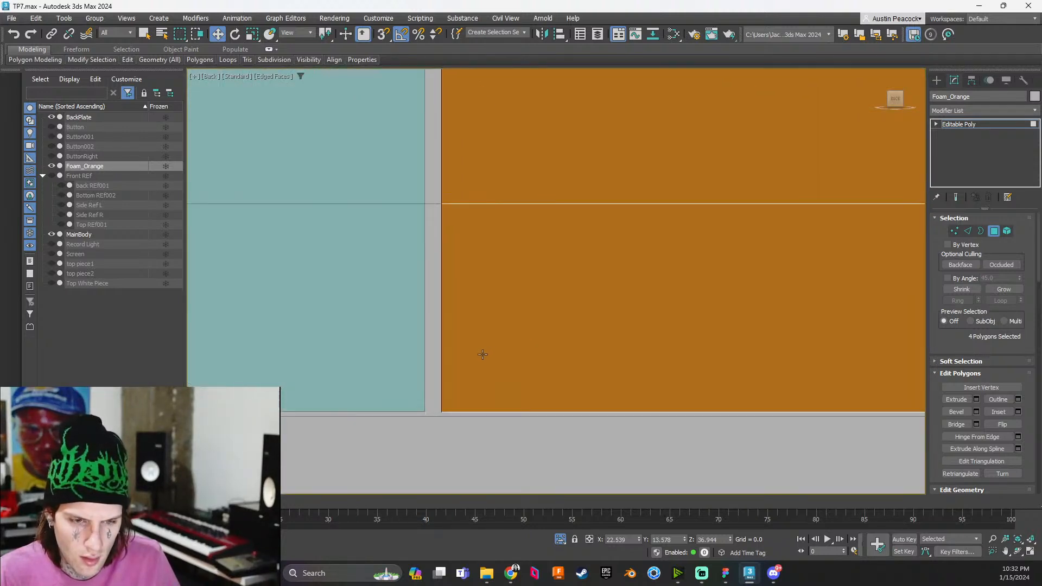
scroll(480, 355, "down", 2)
middle_click_drag(480, 336, 495, 333, "alt")
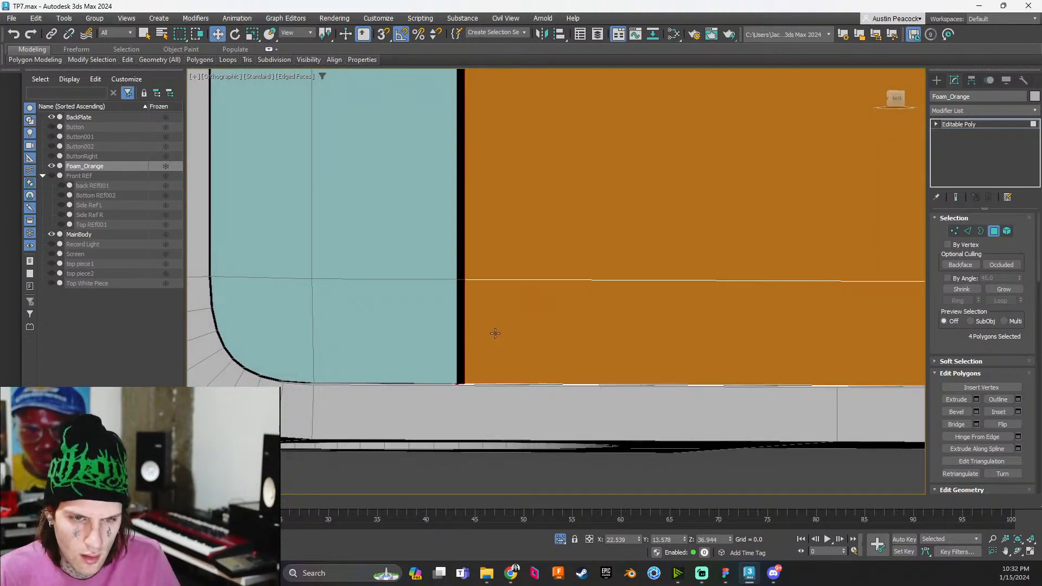
scroll(494, 332, "down", 5)
middle_click_drag(514, 281, 478, 443)
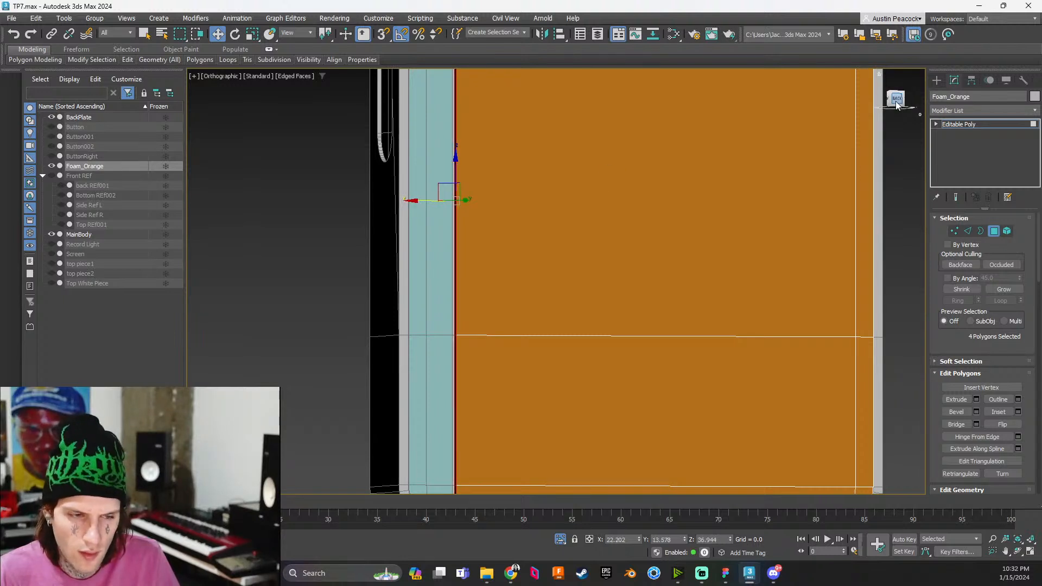
Try to move the foam panel's lowest back polygon sideways toward the teal strip, and undo the move
middle_click_drag(294, 331, 644, 307)
key("k")
scroll(643, 295, "down", 4)
scroll(573, 403, "up", 6)
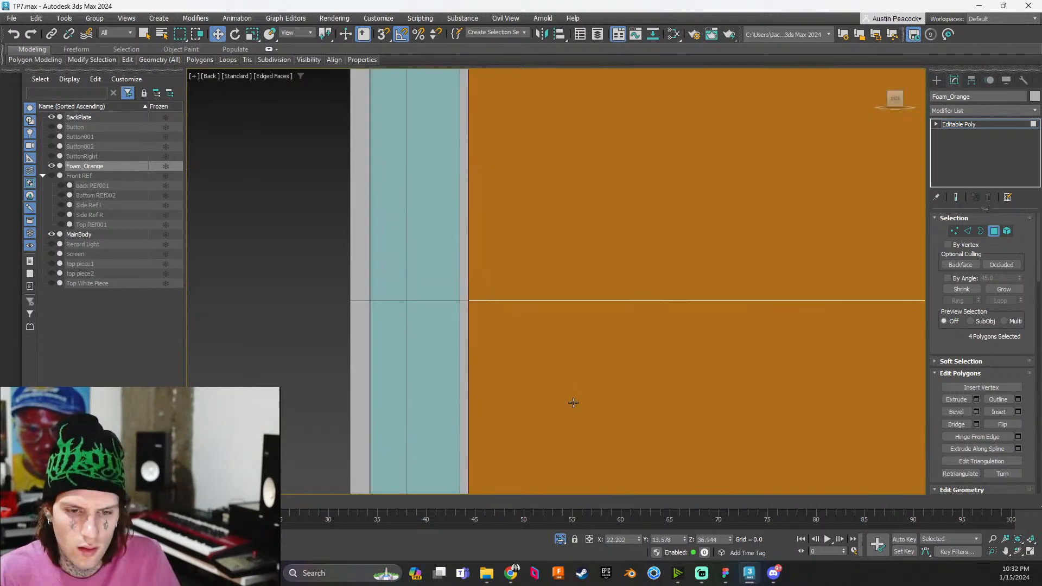
scroll(542, 371, "up", 5)
scroll(542, 372, "up", 2)
middle_click_drag(488, 434, 558, 176)
scroll(581, 399, "up", 2)
middle_click_drag(582, 399, 579, 151)
left_click_drag(586, 333, 527, 345)
scroll(528, 344, "down", 8)
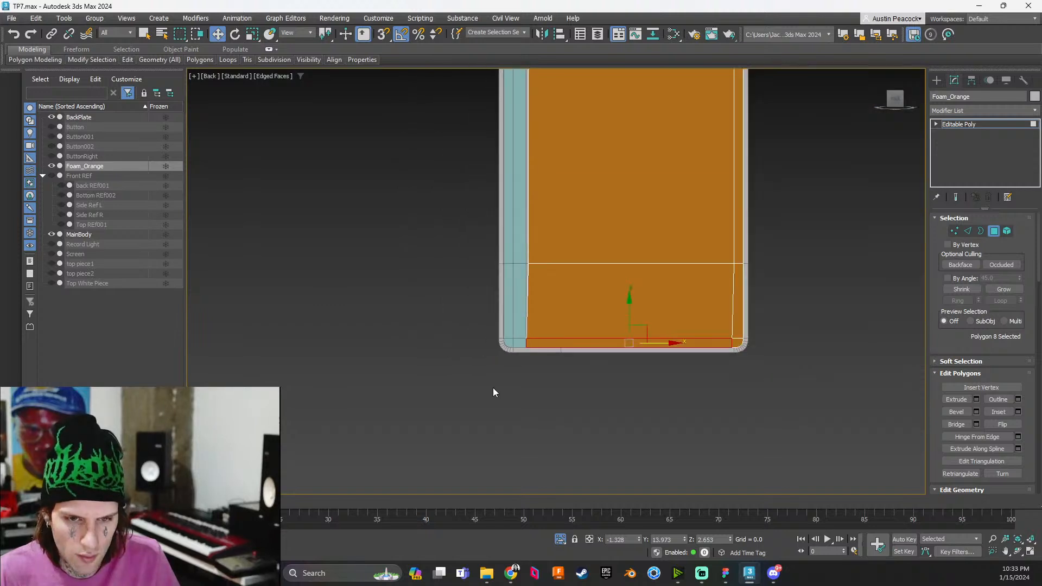
left_click(515, 326)
scroll(516, 321, "up", 6)
key("ctrl+z")
key("ctrl+z")
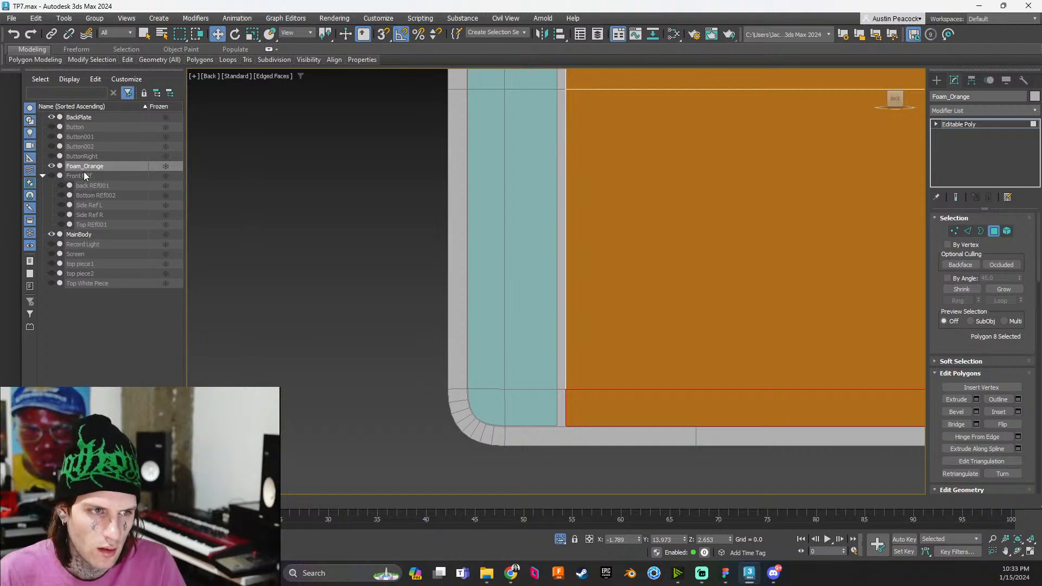
End the current isolation and isolate only the Foam_Orange object
right_click(109, 169)
left_click(135, 87)
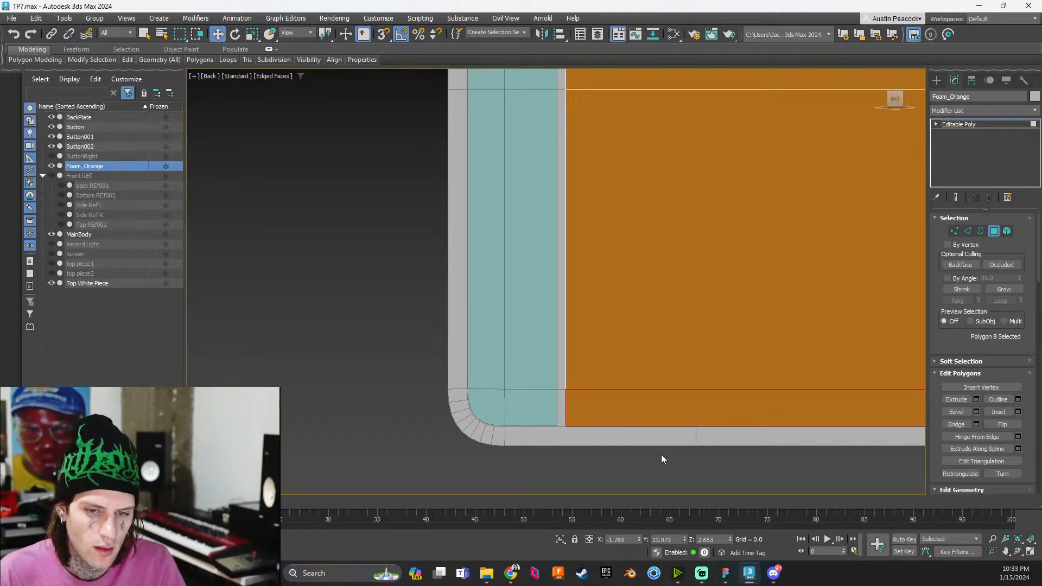
scroll(491, 413, "down", 2)
right_click(109, 167)
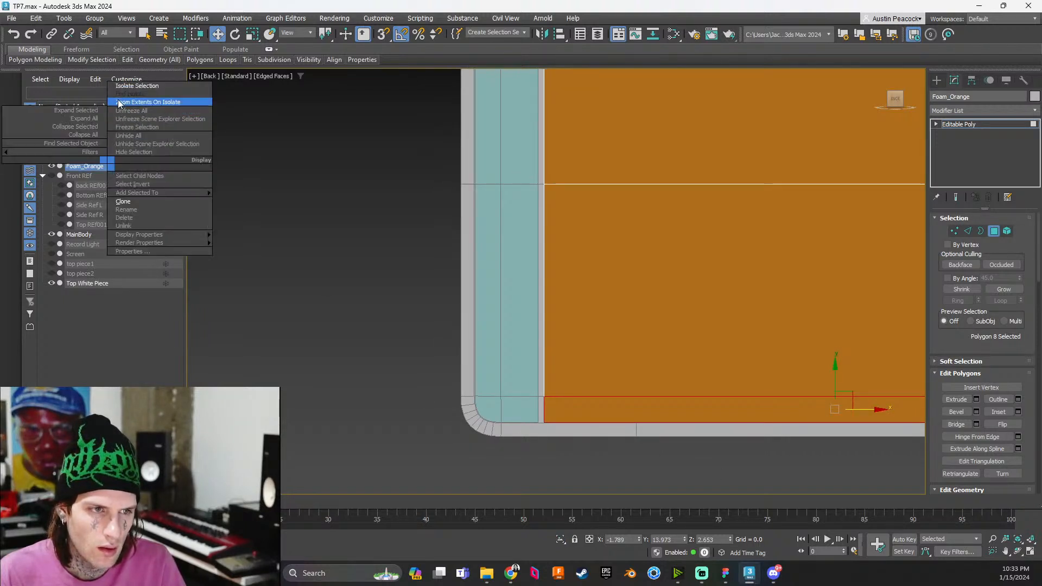
left_click(136, 85)
Select the four narrow polygons along the foam panel's straight side edge, from the lower corner up to the upper corner
middle_click_drag(430, 387, 542, 423, "alt")
left_click(644, 471)
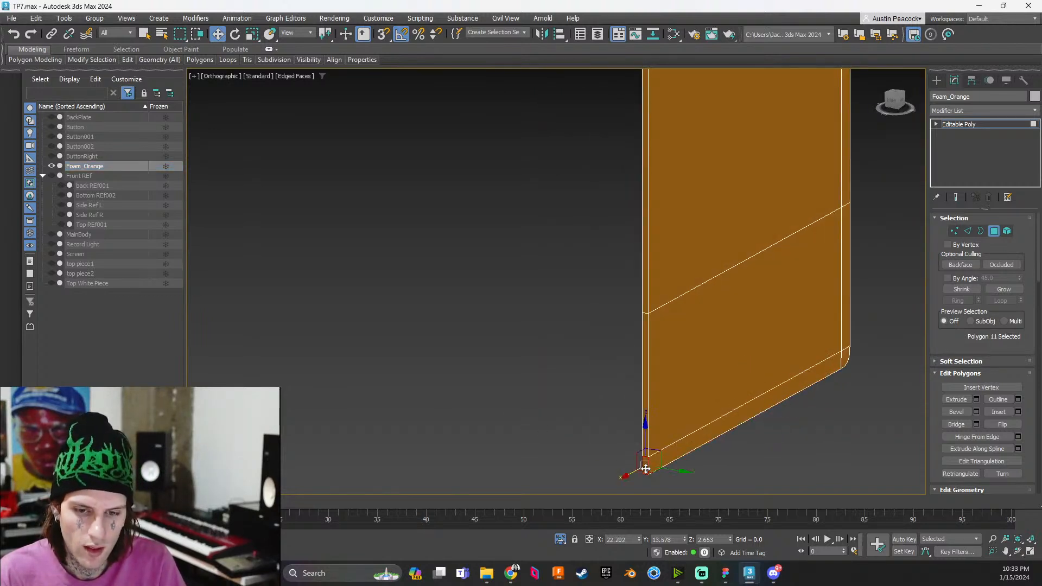
middle_click_drag(595, 381, 665, 482)
scroll(668, 456, "down", 2)
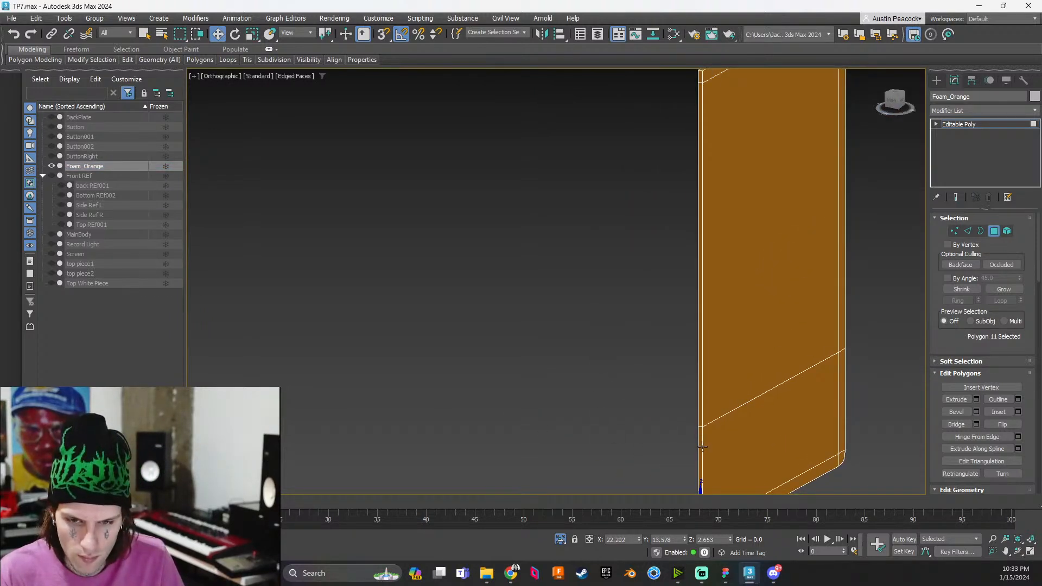
middle_click_drag(681, 421, 682, 436)
left_click(700, 450, "shift")
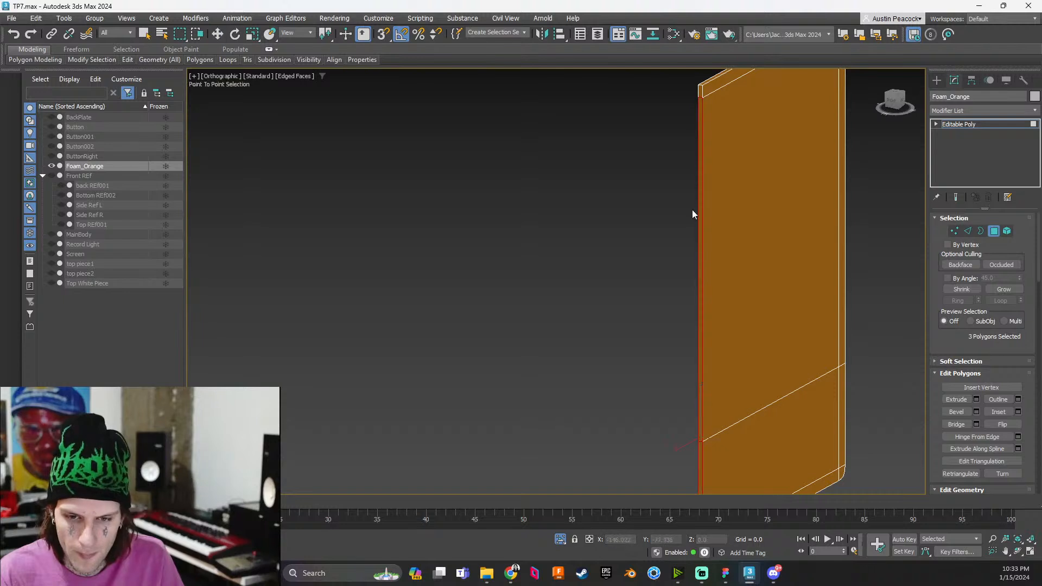
key("w")
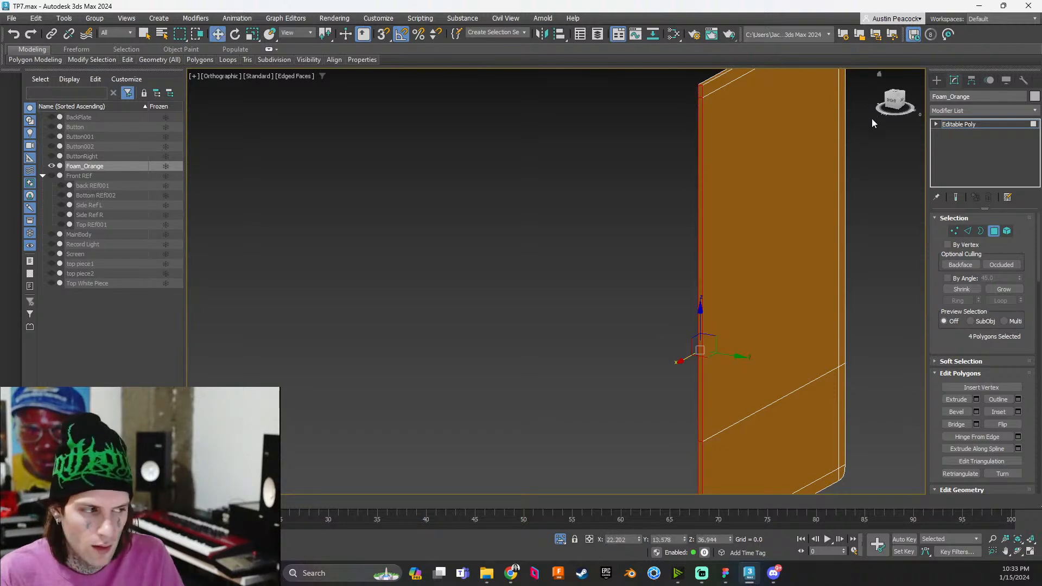
Return to the Back view framed on the selection and end the isolation so the surrounding parts are shown
left_click(902, 105)
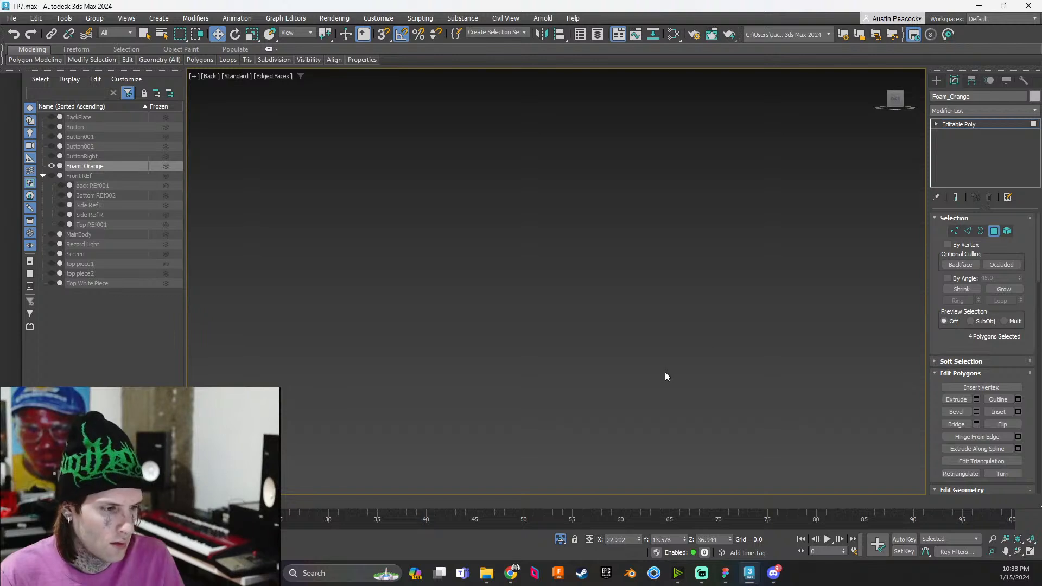
key("z")
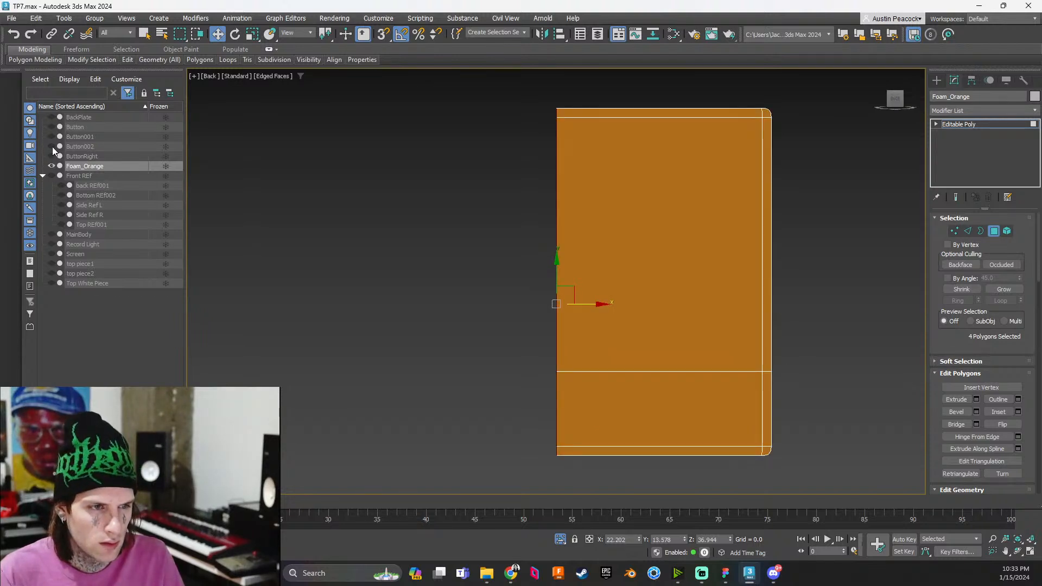
left_click(51, 234)
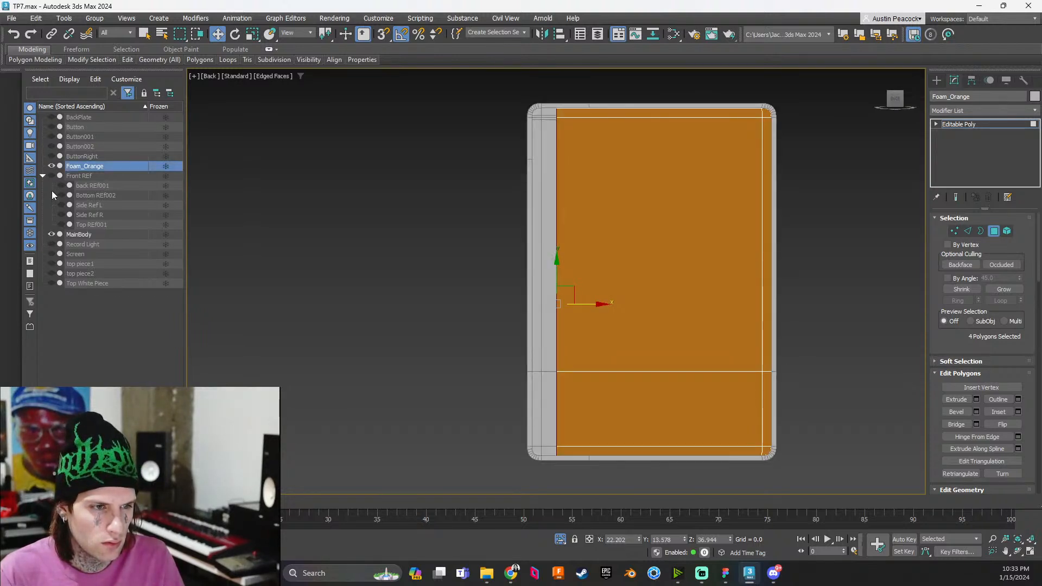
right_click(106, 86)
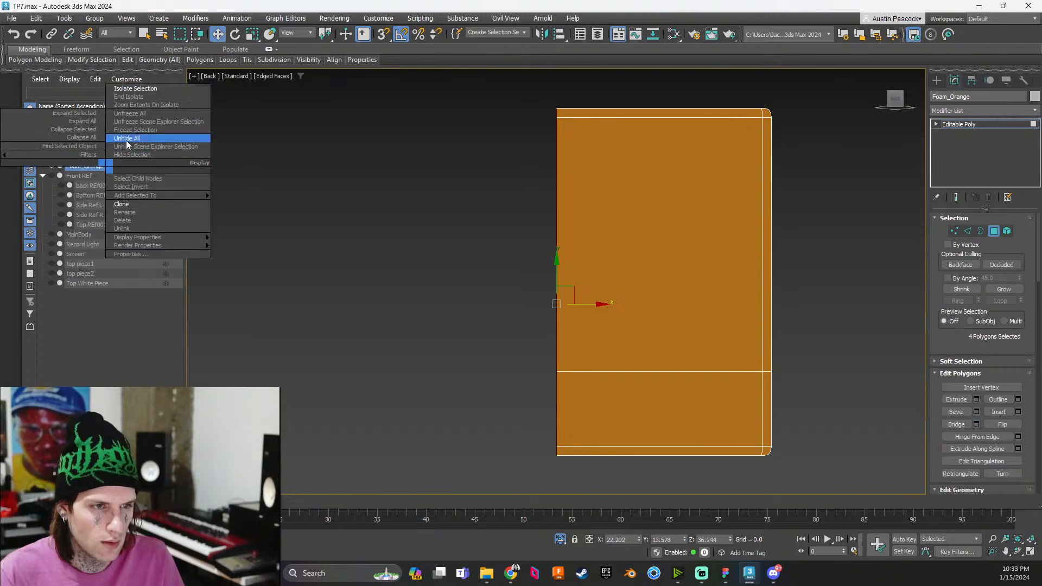
left_click(142, 129)
Move the selected side polygons along X toward the teal strip, to about X 22.645
scroll(548, 307, "up", 8)
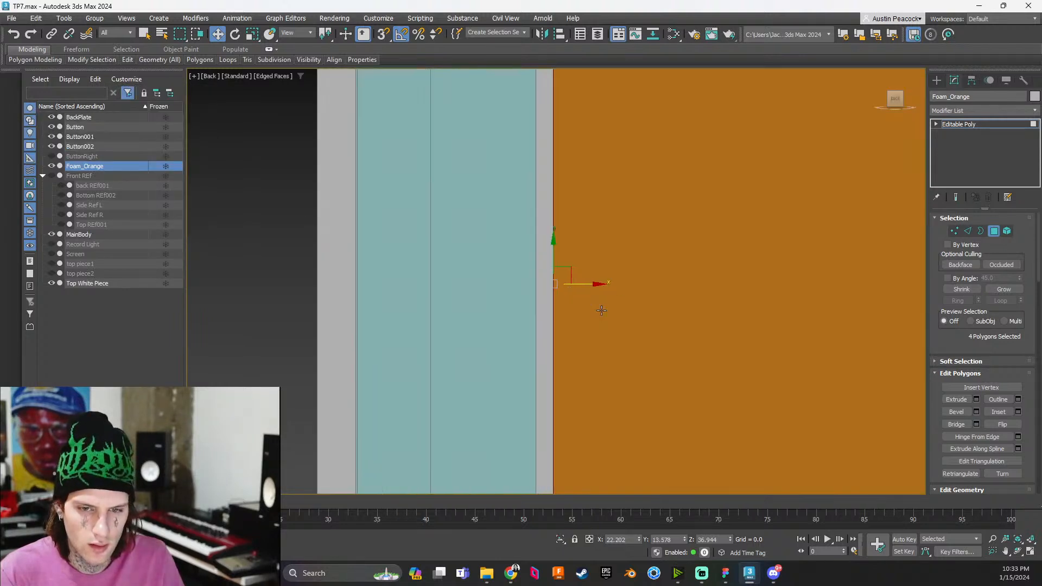
left_click_drag(526, 239, 466, 242)
scroll(544, 419, "down", 4)
scroll(544, 419, "down", 4)
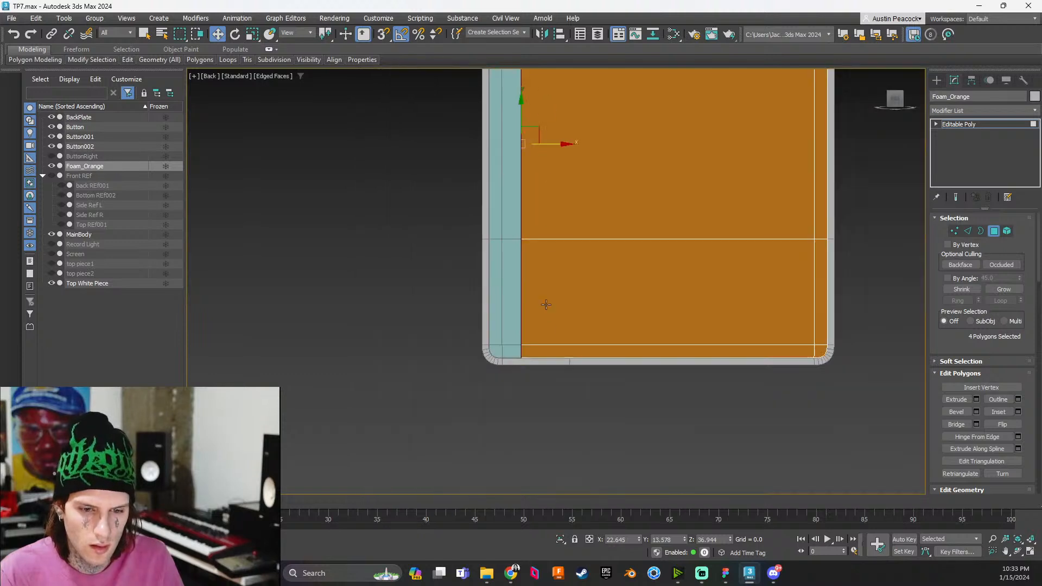
Check the remaining gap at the lower corner and nudge the side polygons closer to the teal strip, to about X 22.668
scroll(500, 366, "up", 5)
scroll(582, 286, "up", 2)
scroll(624, 270, "up", 3)
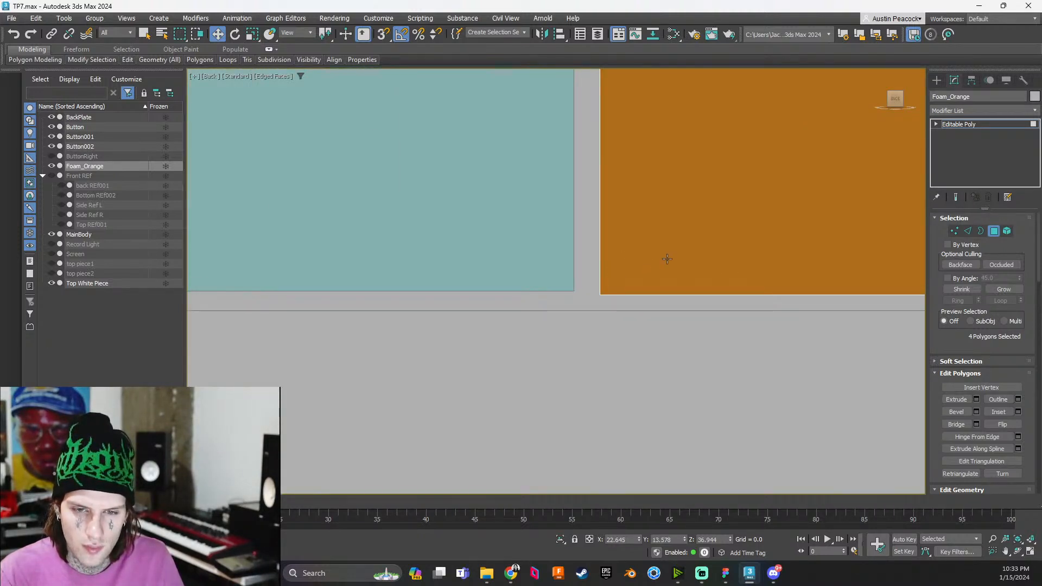
scroll(709, 261, "down", 2)
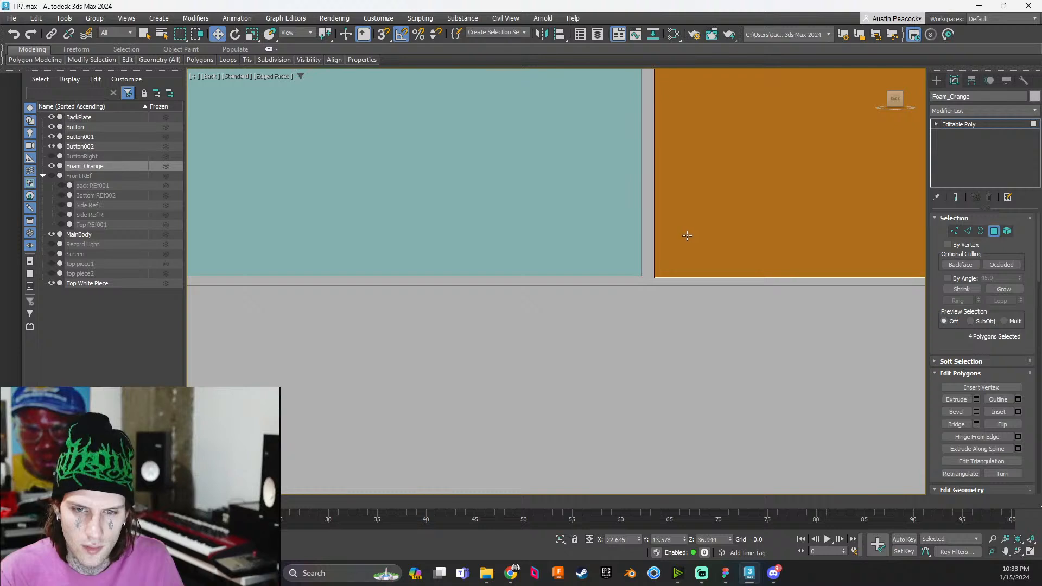
scroll(686, 236, "down", 2)
scroll(711, 214, "up", 3)
middle_click_drag(646, 270, 666, 439)
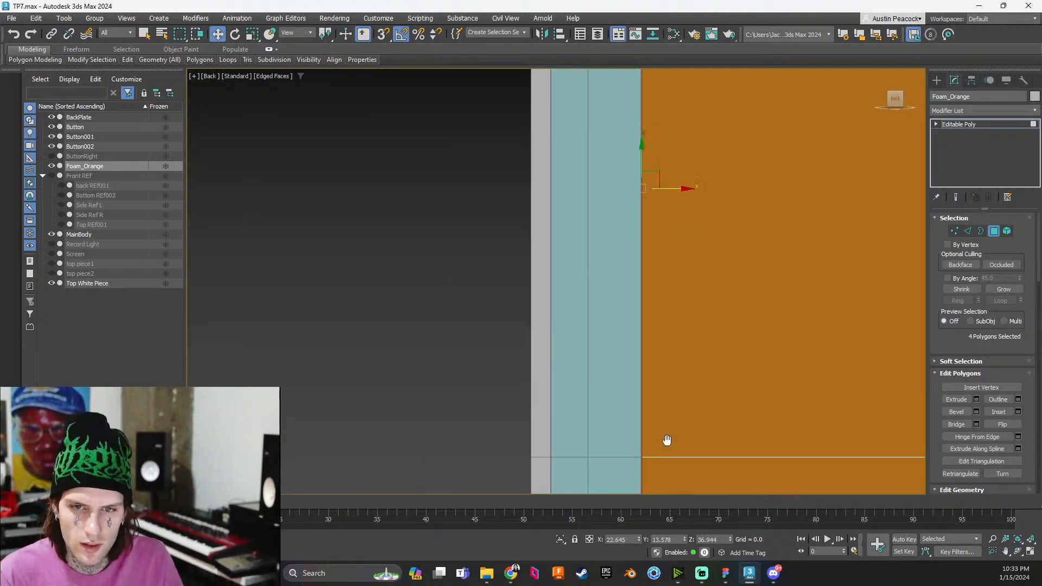
scroll(646, 220, "up", 8)
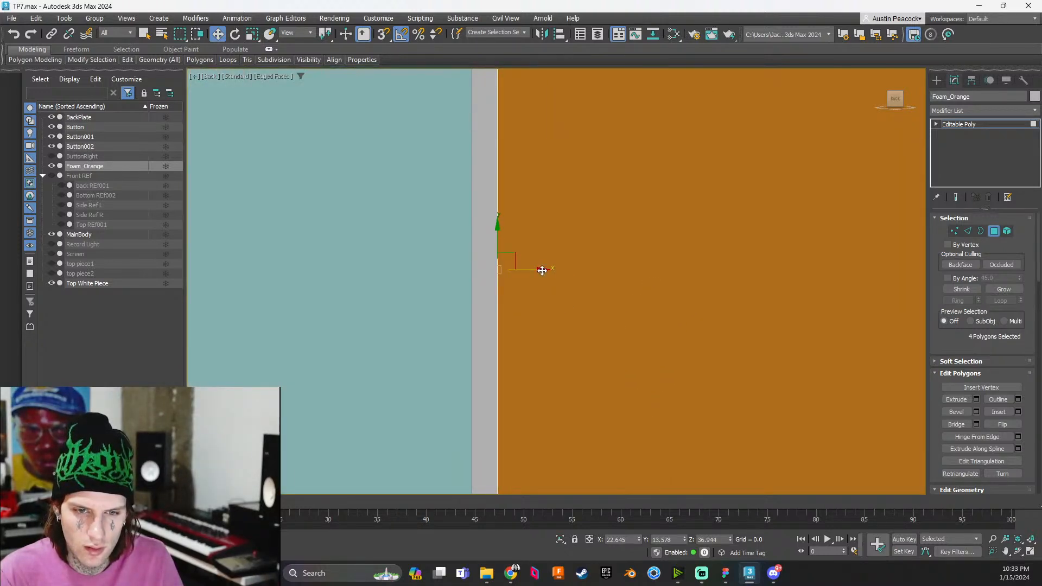
left_click_drag(542, 270, 532, 272)
scroll(564, 214, "down", 6)
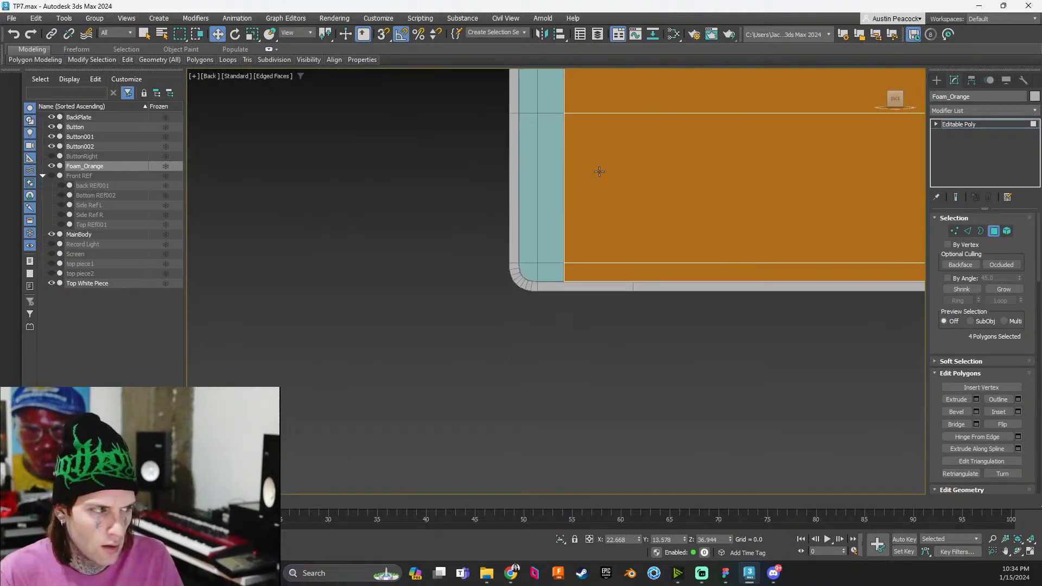
Examine the foam panel's fit against the teal strip and body, with its polygon selection cleared
scroll(523, 260, "up", 8)
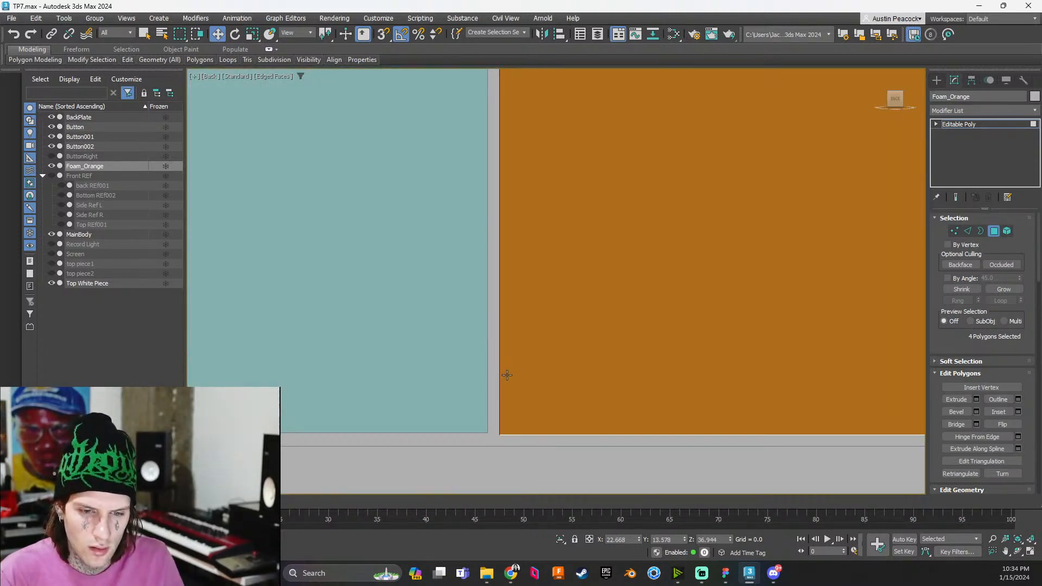
scroll(510, 370, "down", 6)
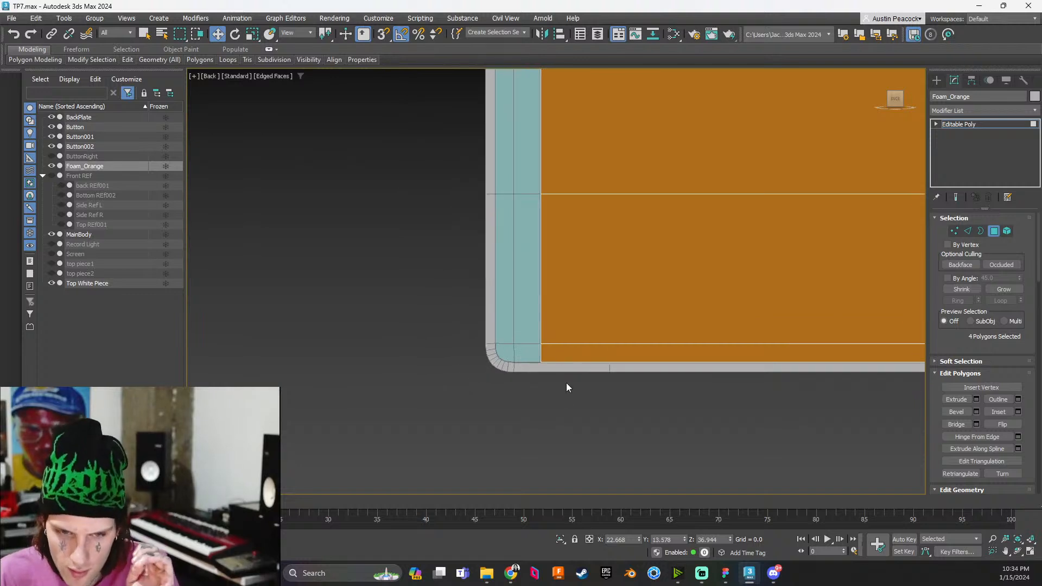
left_click(565, 406)
scroll(572, 402, "down", 5)
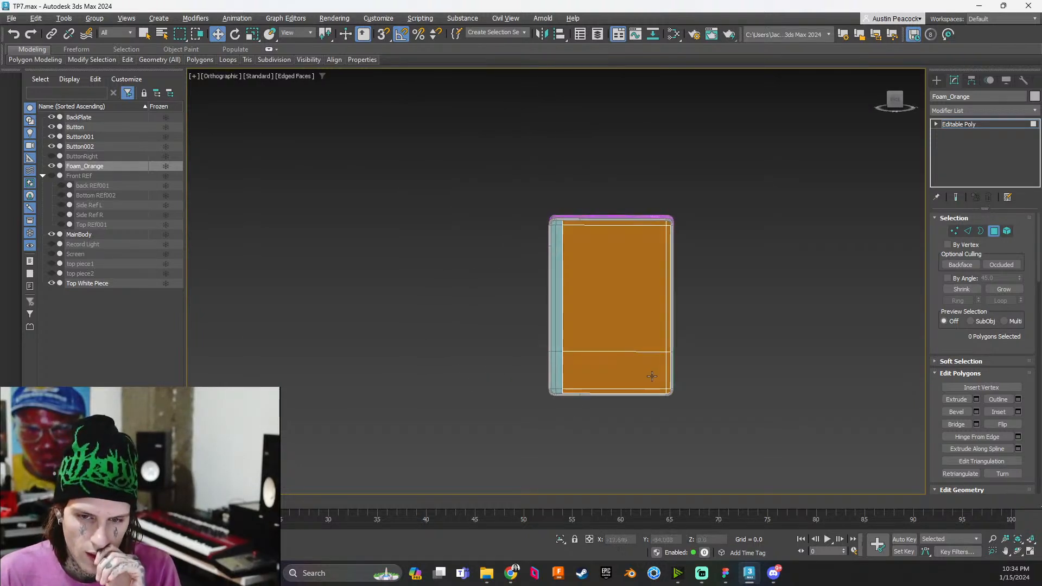
mouse_move(651, 376)
middle_mouse_down("alt")
mouse_move(621, 374)
mouse_move(652, 372)
middle_mouse_up("alt")
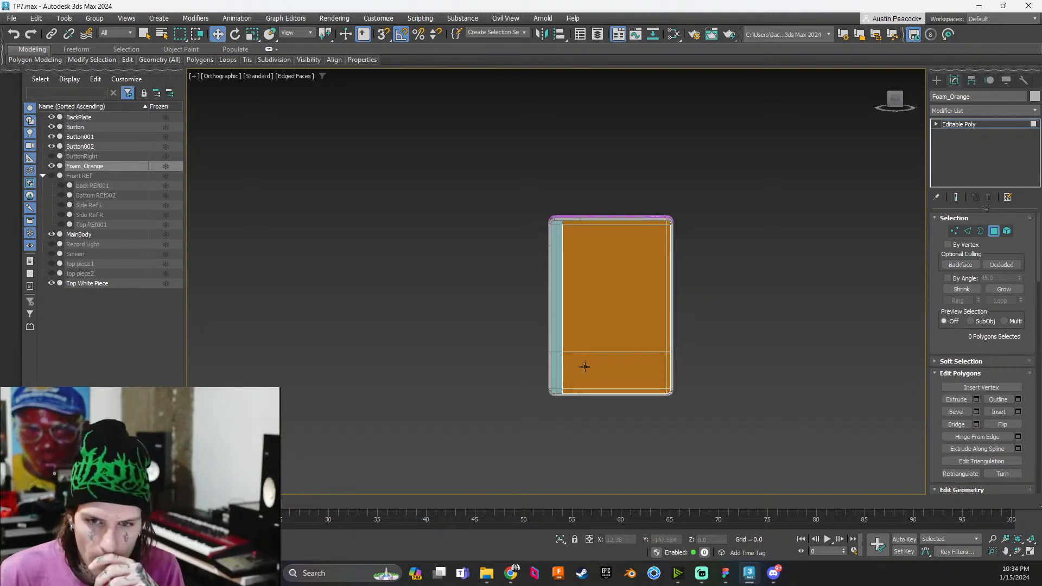
scroll(633, 325, "up", 2)
scroll(634, 324, "up", 2)
middle_click_drag(634, 324, 693, 301)
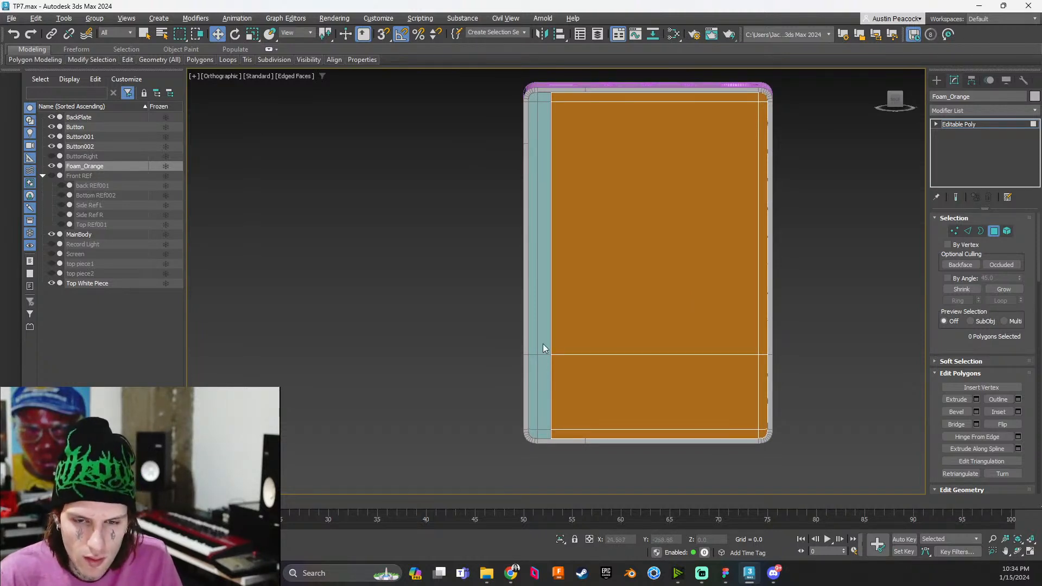
middle_click_drag(648, 309, 689, 304)
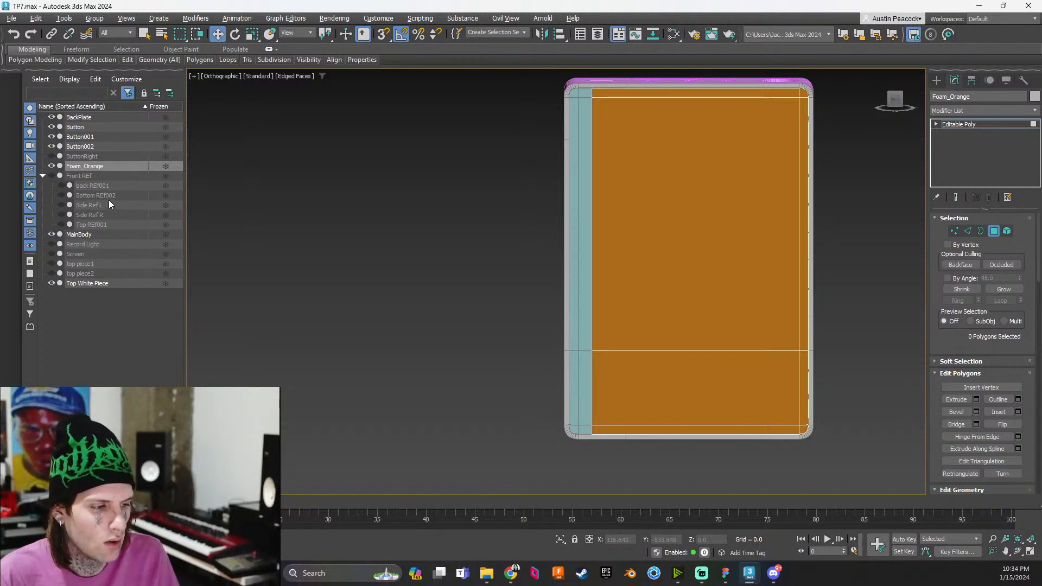
Isolate the Foam_Orange panel and orbit around to its hollow rear side
right_click(83, 167)
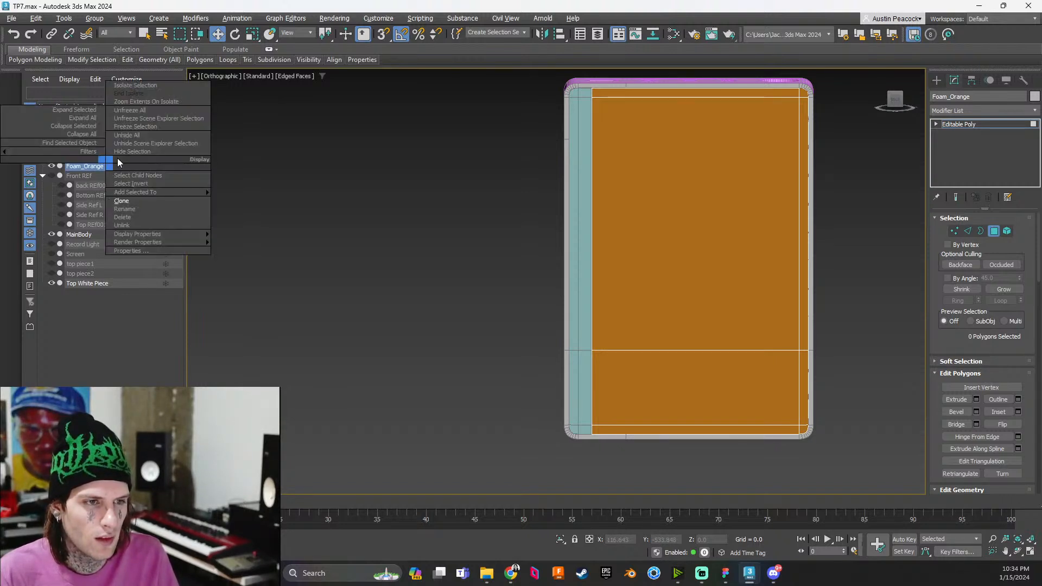
left_click(138, 80)
middle_click_drag(727, 201, 557, 197, "alt")
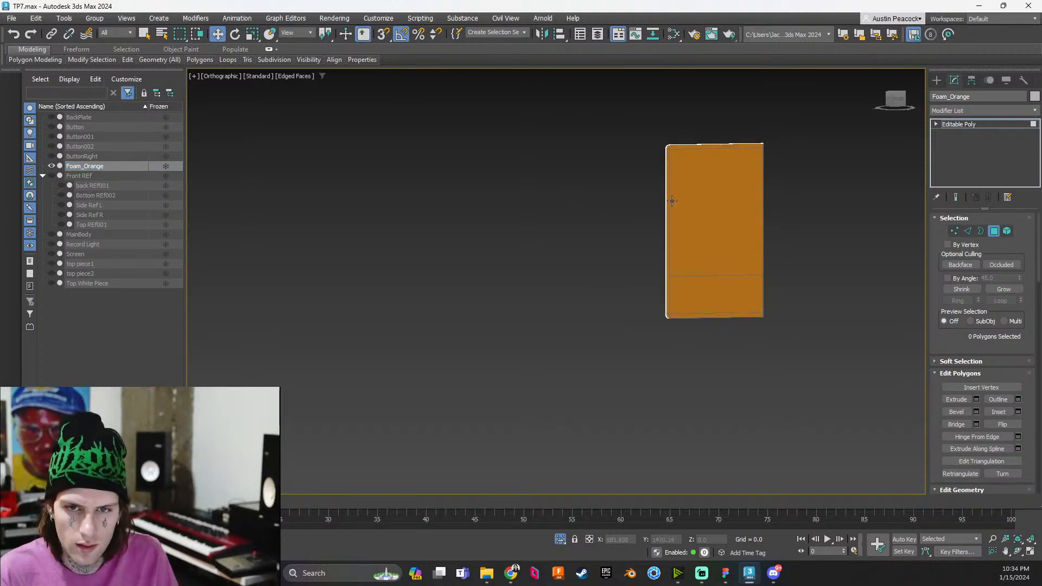
middle_click_drag(671, 200, 592, 266, "alt")
scroll(726, 269, "up", 5)
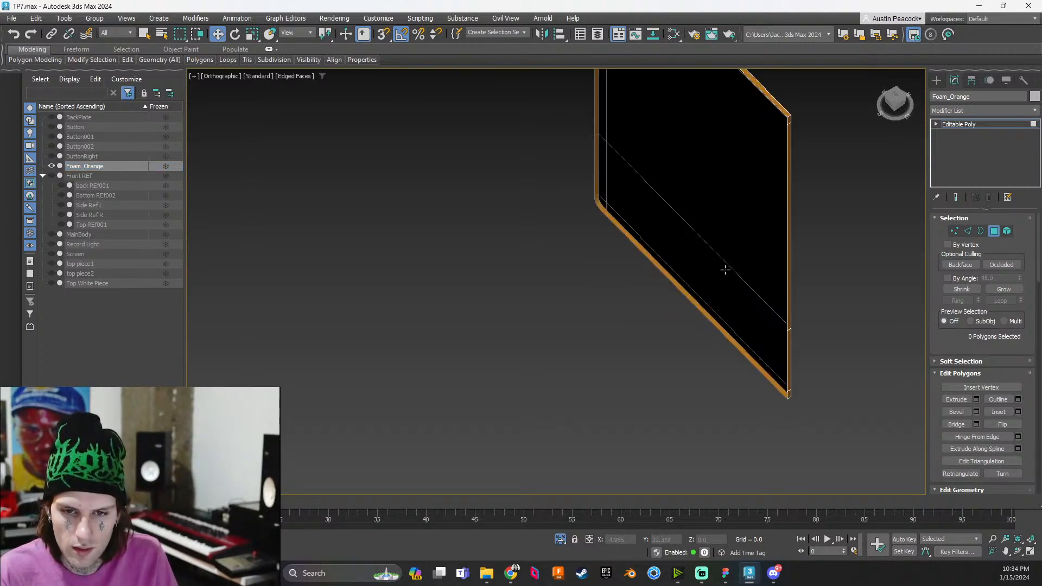
Add a Cap Holes modifier to the orange foam panel and inspect its rear side
left_click(967, 110)
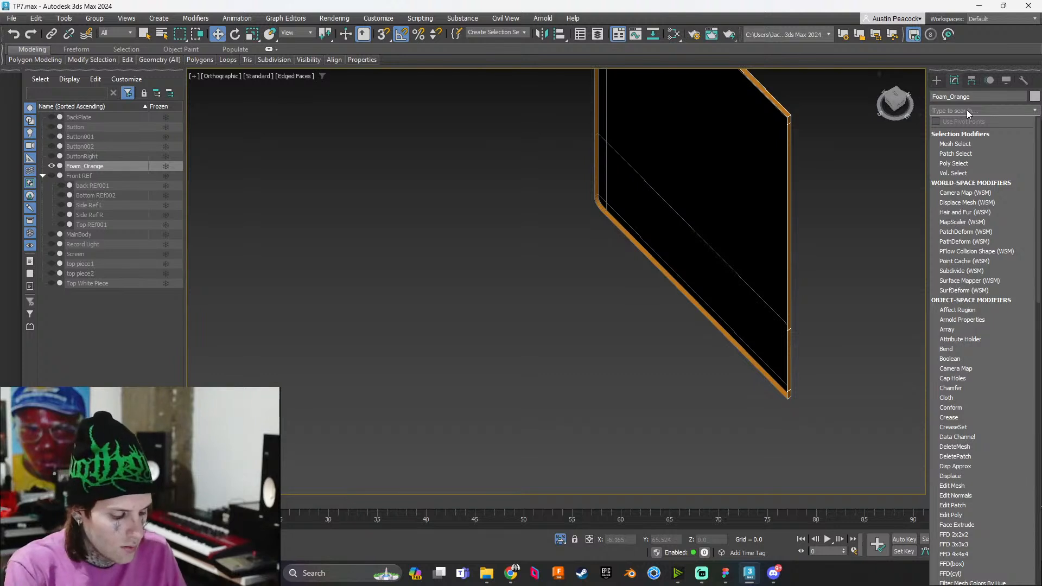
left_click(965, 110)
left_click(966, 109)
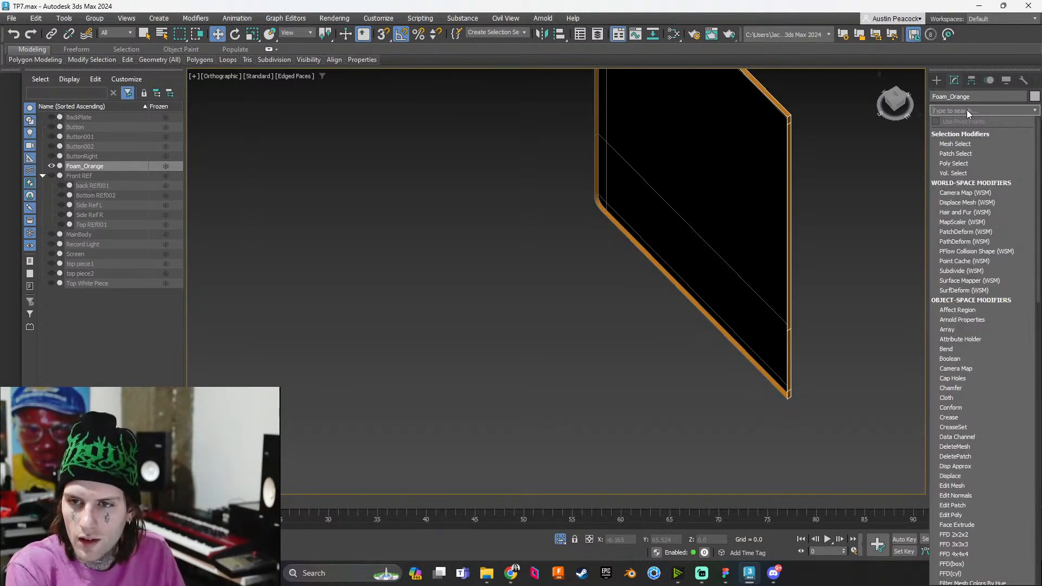
type("hole")
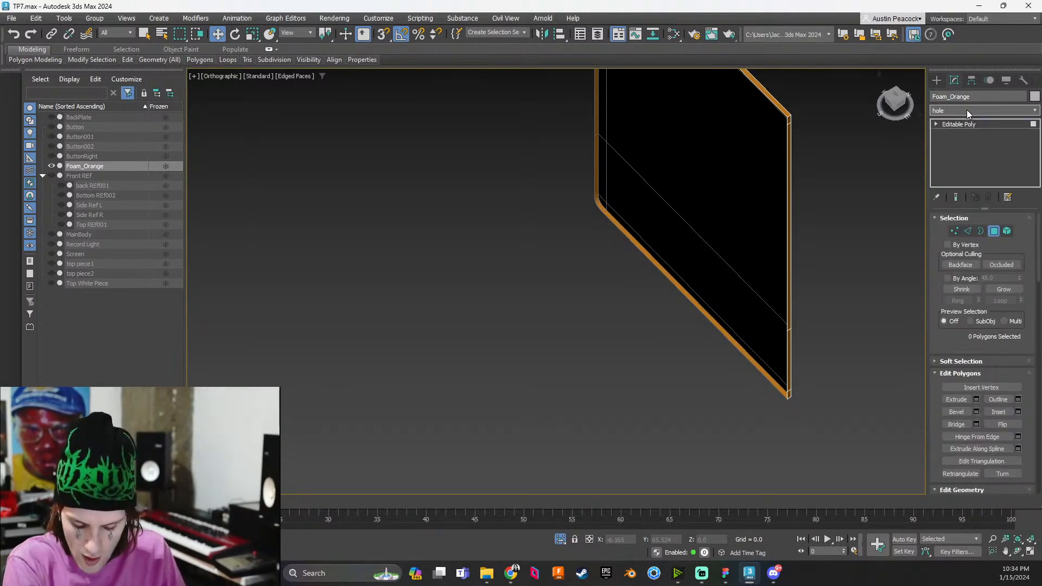
key("Return")
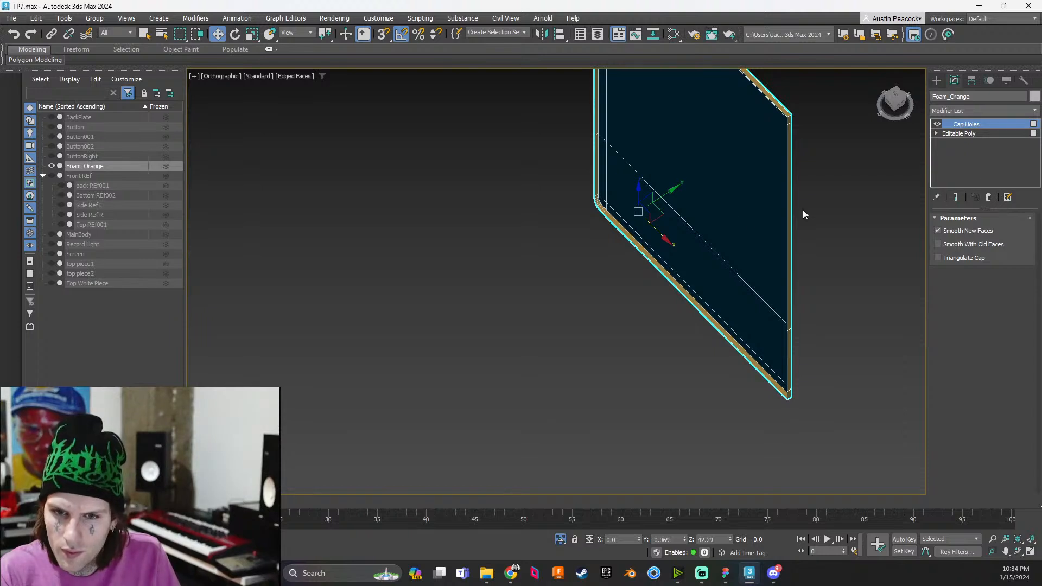
middle_click_drag(802, 212, 630, 221, "alt")
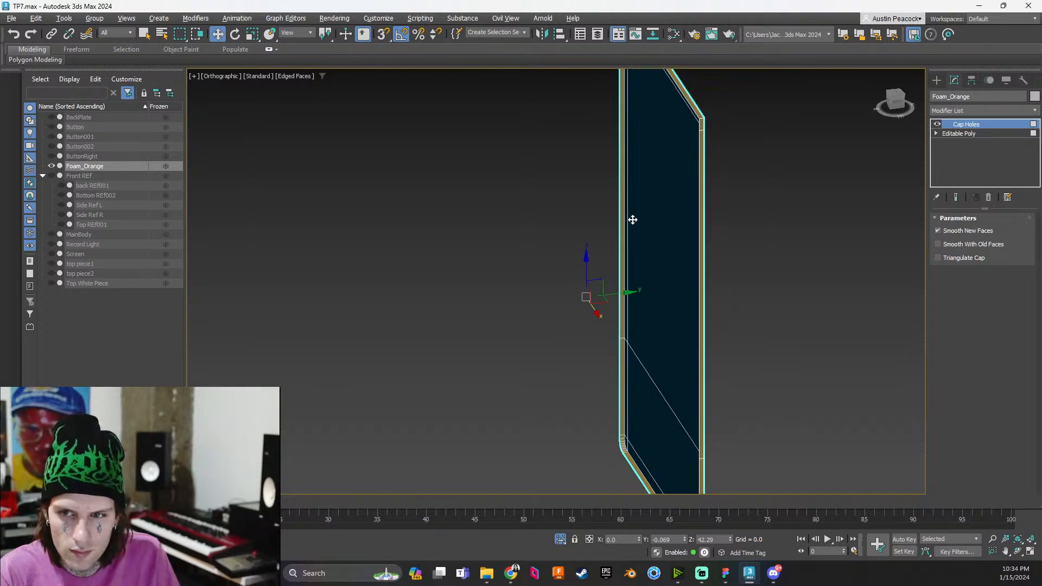
Check the panel at its Editable Poly border level, then return to the Cap Holes level and view the front face
left_click(963, 133)
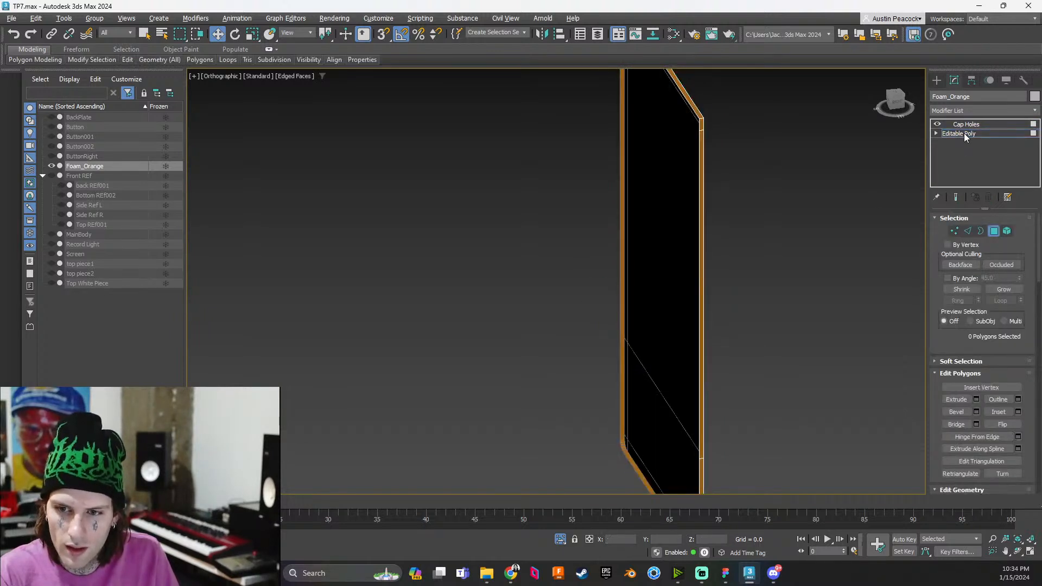
key("4")
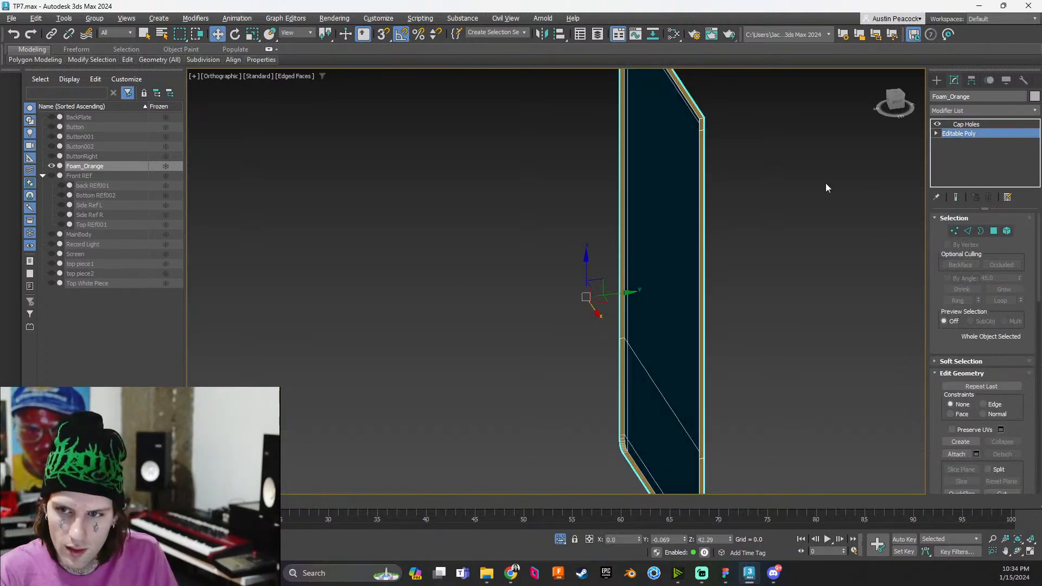
left_click(965, 126)
mouse_move(683, 308)
middle_mouse_down("alt")
mouse_move(749, 295)
mouse_move(745, 319)
mouse_move(649, 314)
mouse_move(714, 318)
mouse_move(614, 300)
middle_mouse_up("alt")
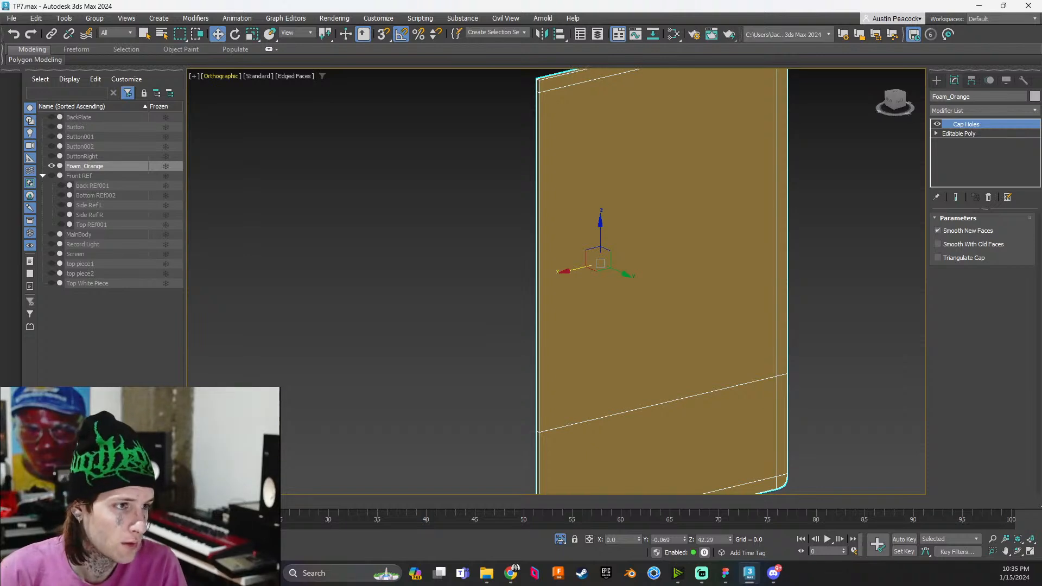
Switch to the Chrome browser, search Google for "seoul id instagram" and look through the results
left_click_drag(0, 25, 858, 53)
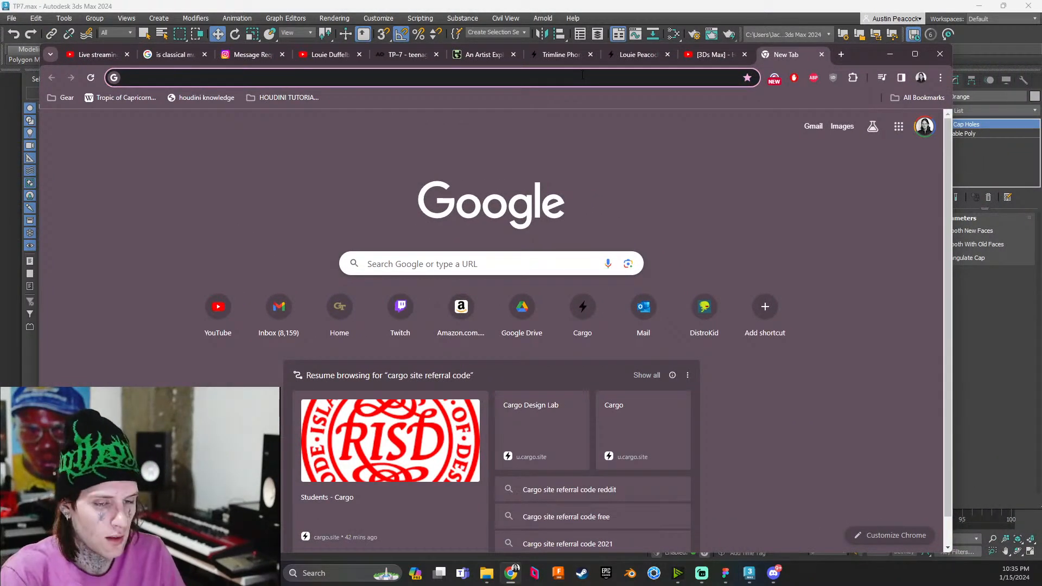
type("seou")
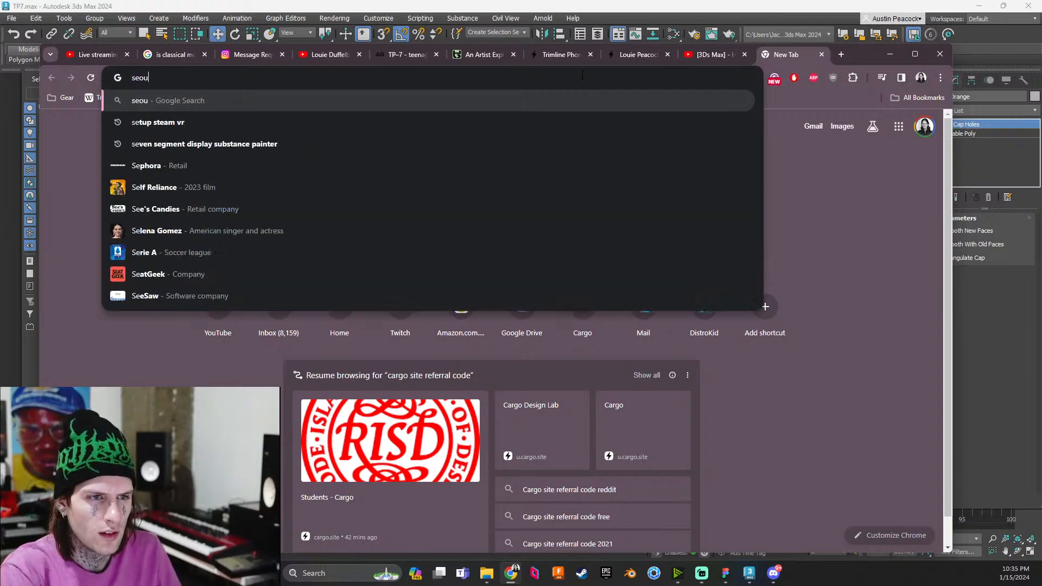
type("l id instagram")
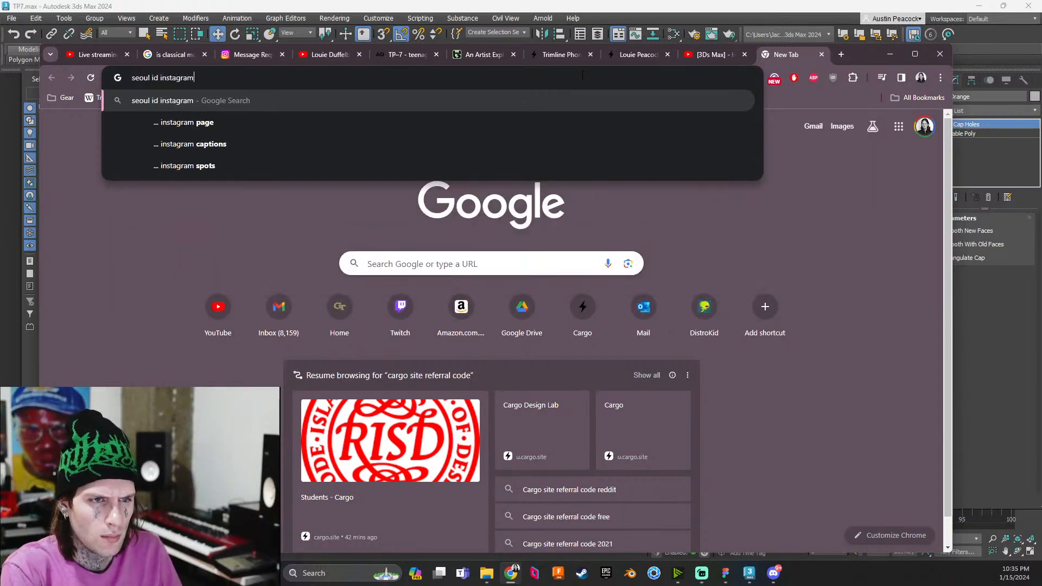
key("Return")
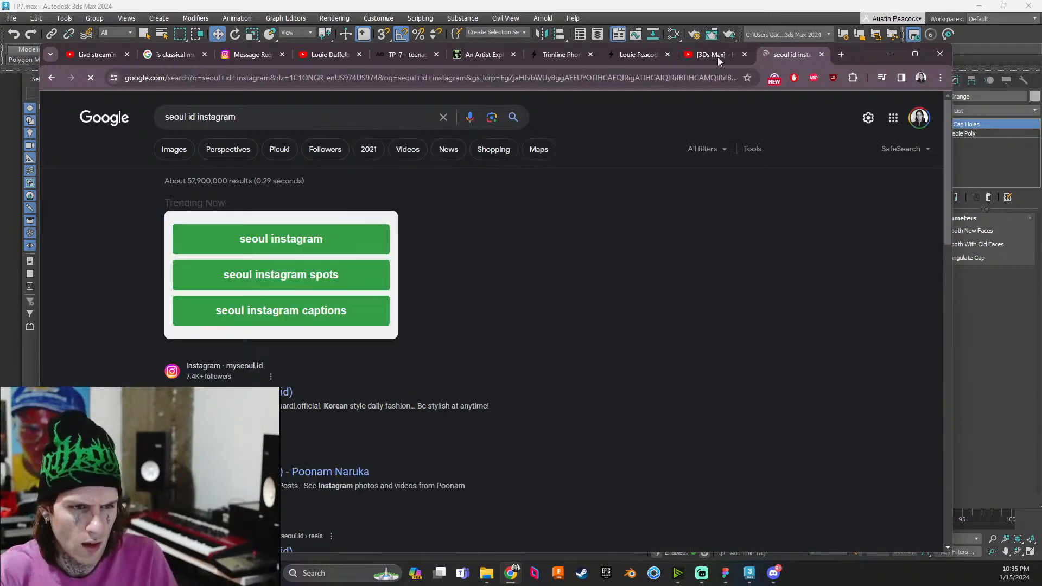
scroll(280, 398, "down", 4)
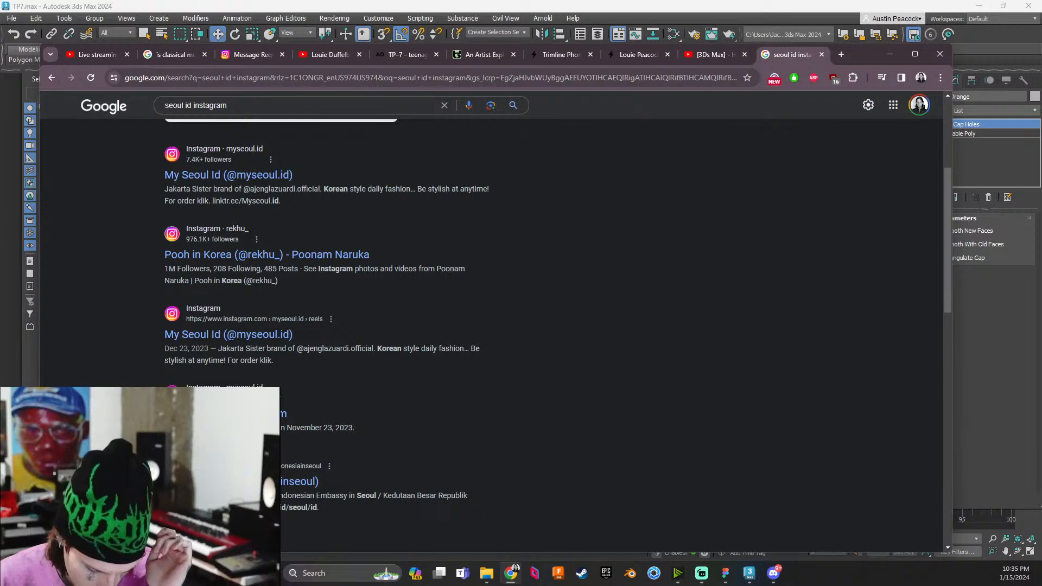
Refine the search to "seoul_id instagram" and open the matching Instagram profile
left_click(190, 106)
key("BackSpace")
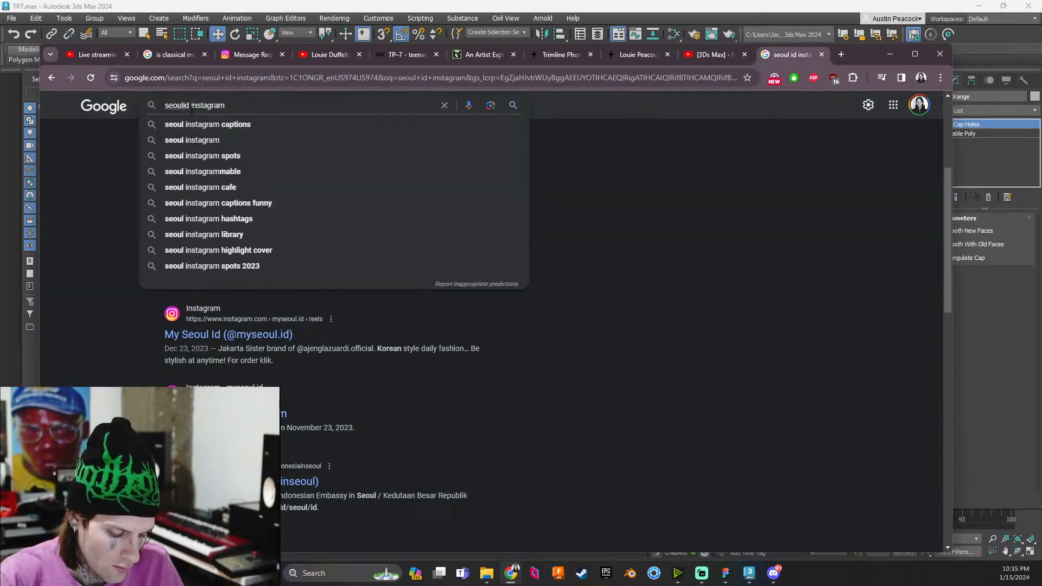
type("_")
key("Return")
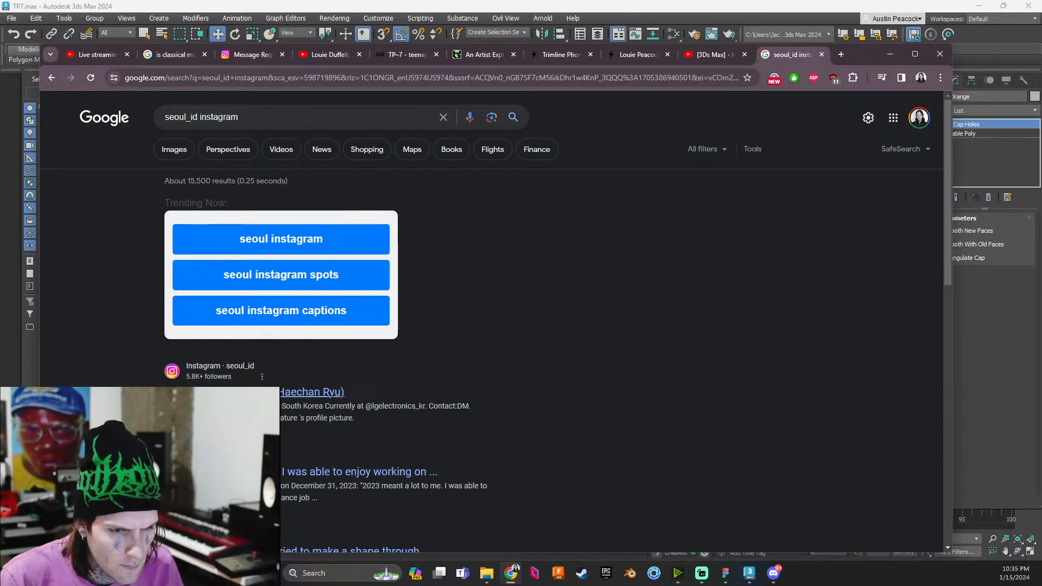
left_click(257, 391)
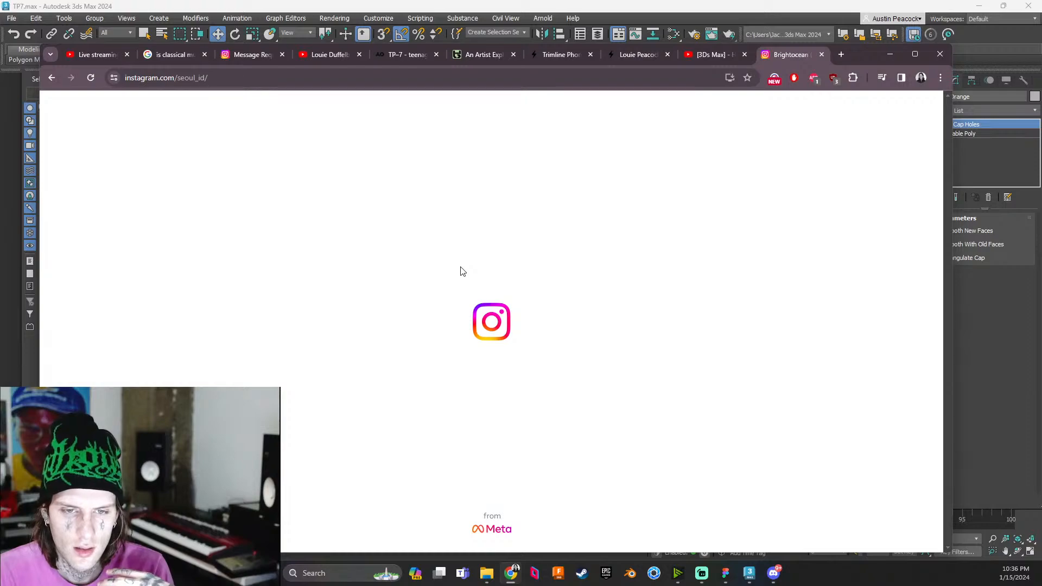
Browse the profile's post grid for product design renders, down to the earbud case project
scroll(565, 402, "down", 10)
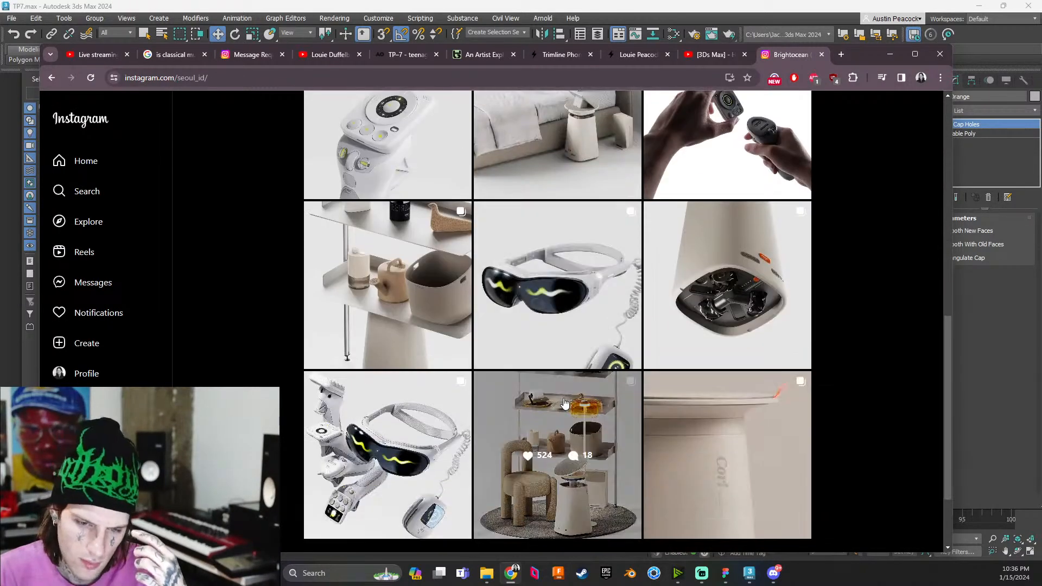
scroll(564, 403, "down", 10)
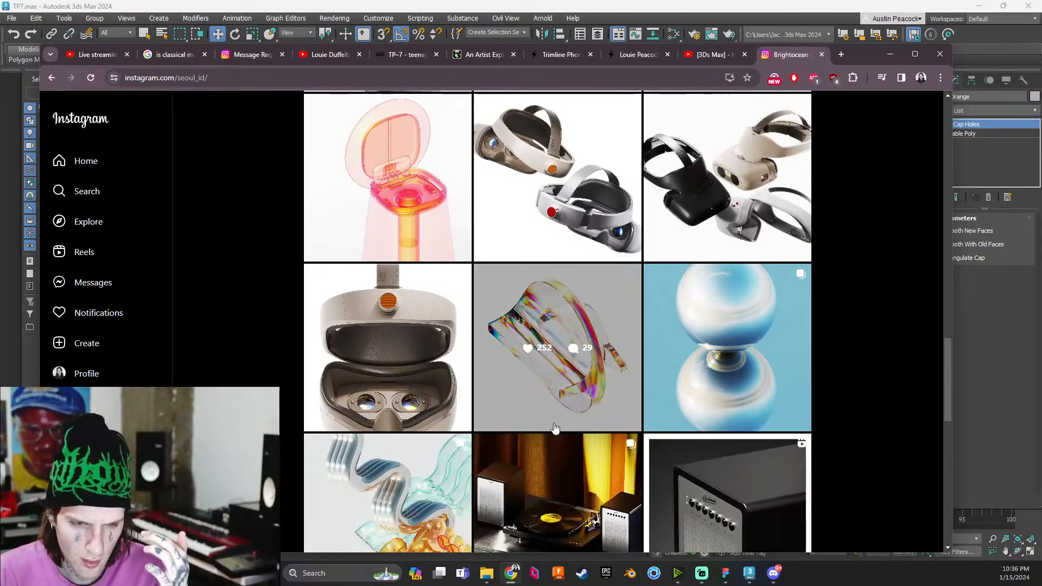
scroll(555, 428, "down", 10)
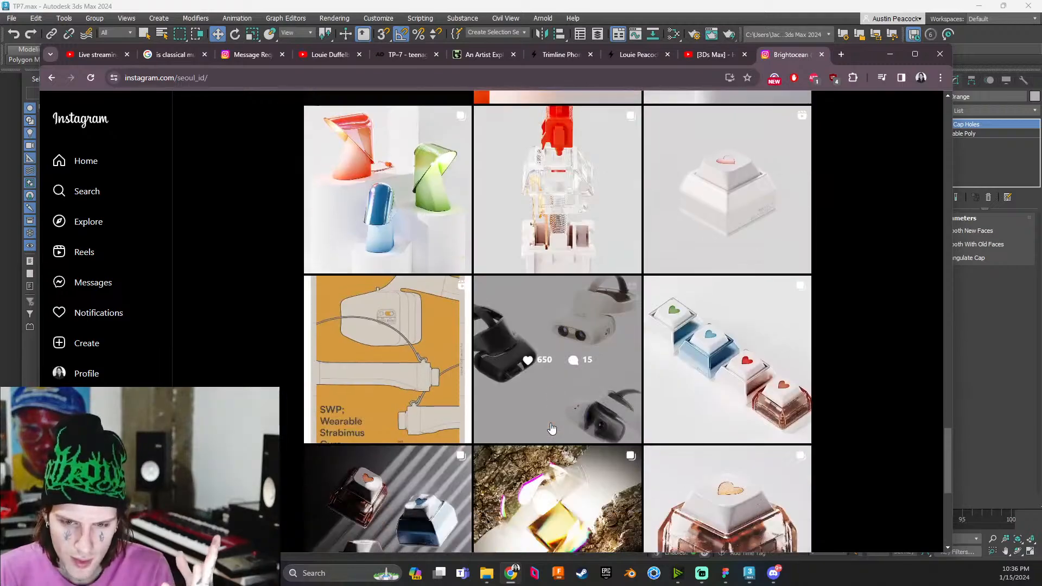
scroll(551, 428, "down", 10)
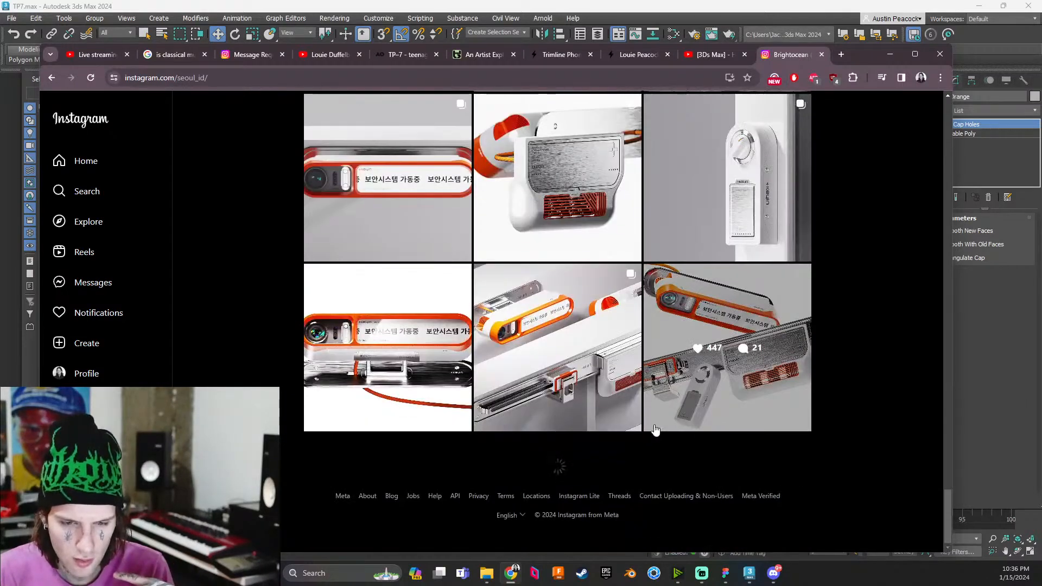
scroll(654, 428, "down", 10)
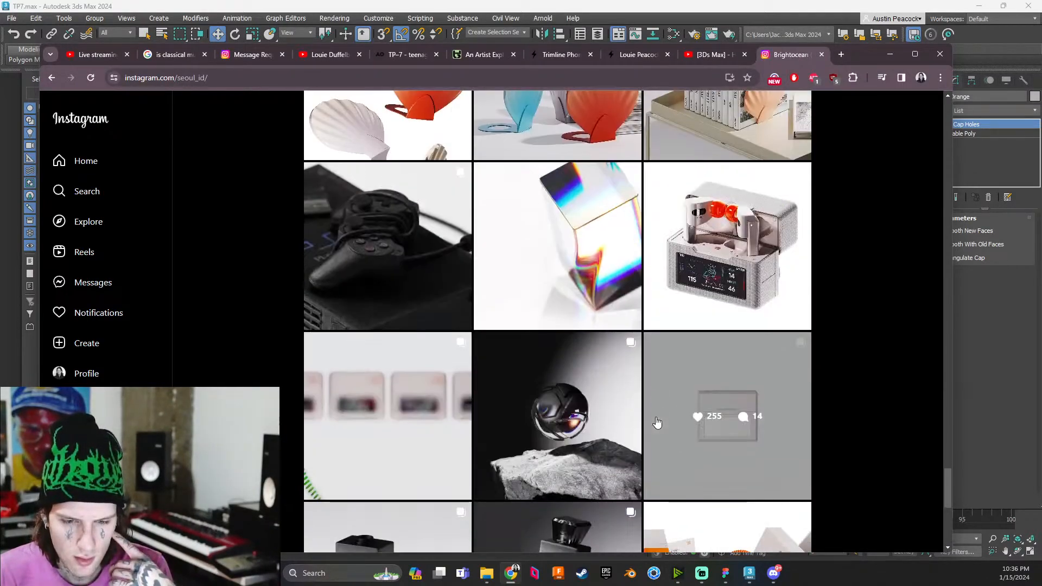
scroll(656, 422, "down", 3)
scroll(699, 352, "up", 3)
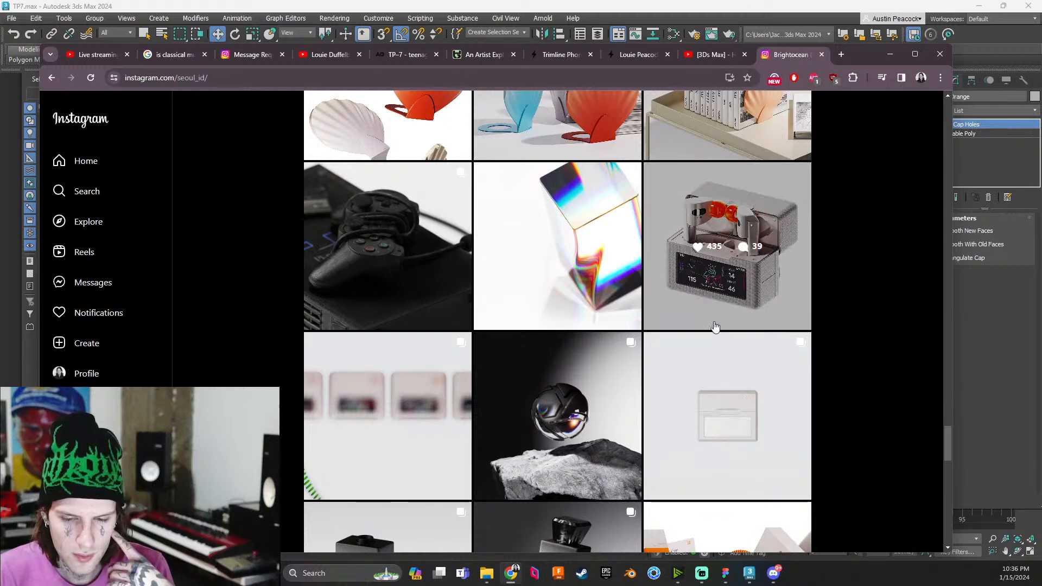
View the BD-1 earbud project posts with their device and packaging images, then return to 3ds Max
left_click(726, 269)
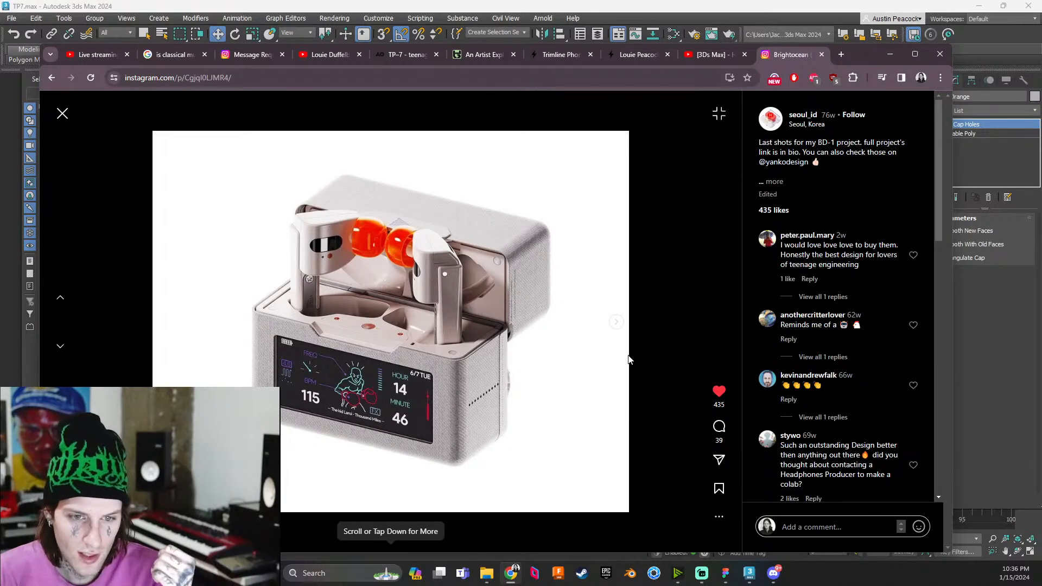
scroll(570, 407, "down", 2)
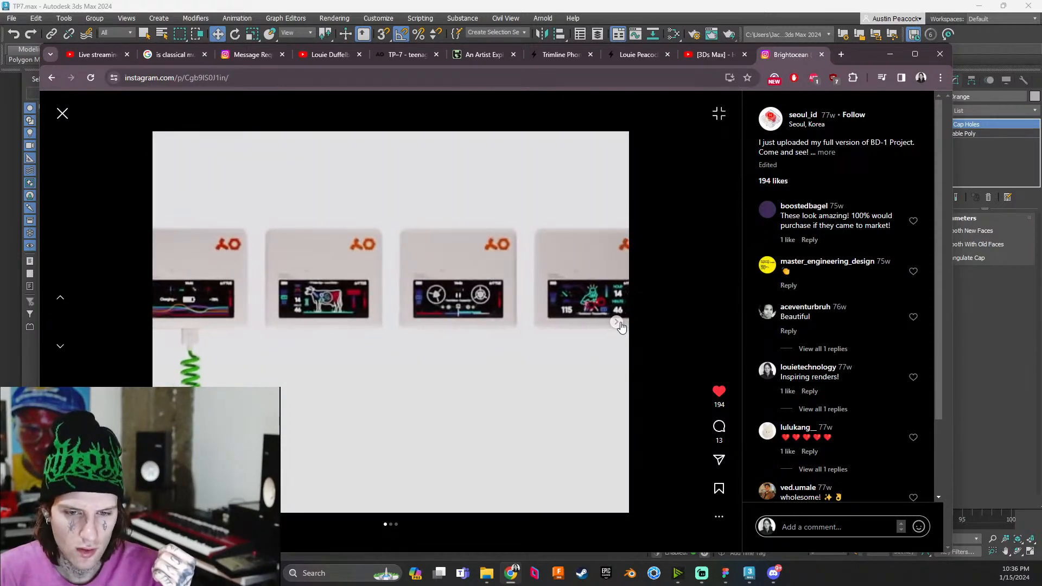
left_click(617, 323)
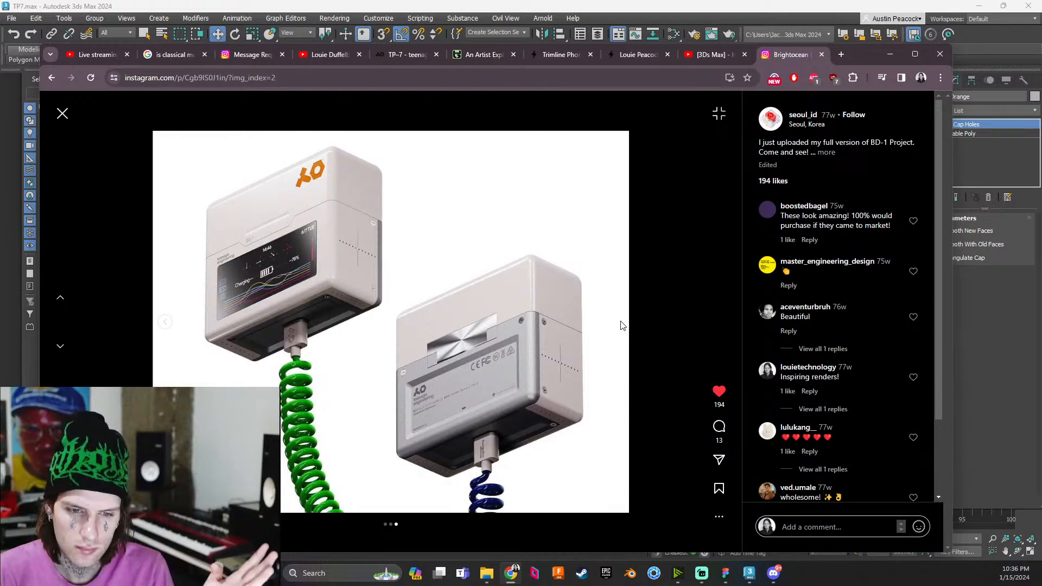
scroll(575, 400, "down", 1)
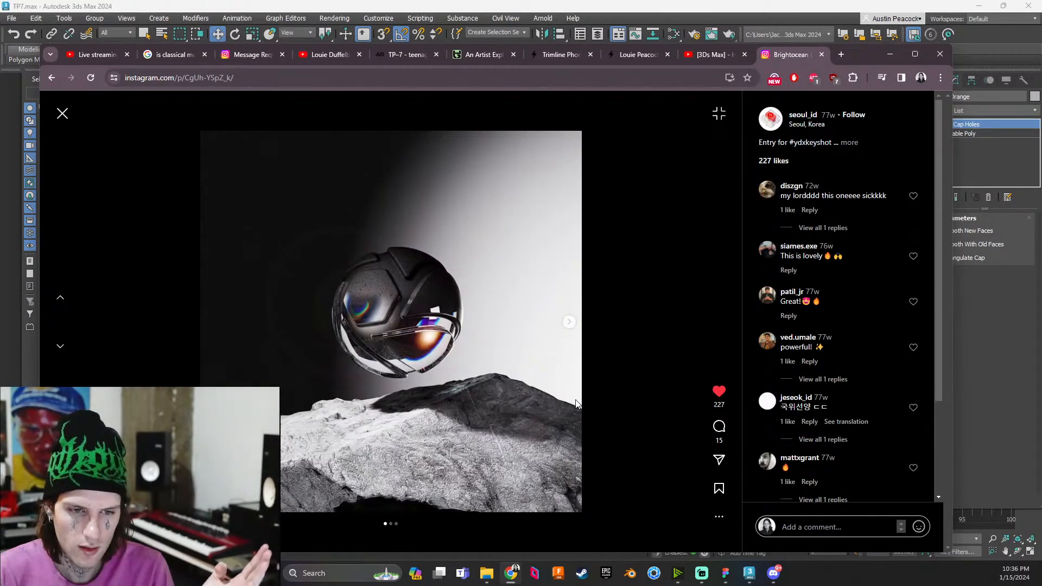
scroll(576, 404, "down", 1)
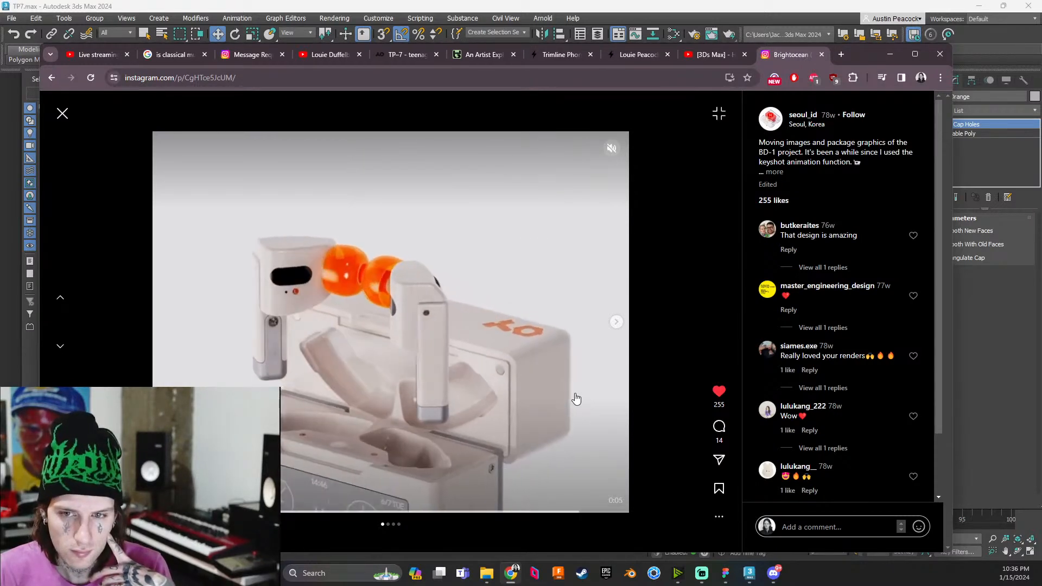
left_click(616, 322)
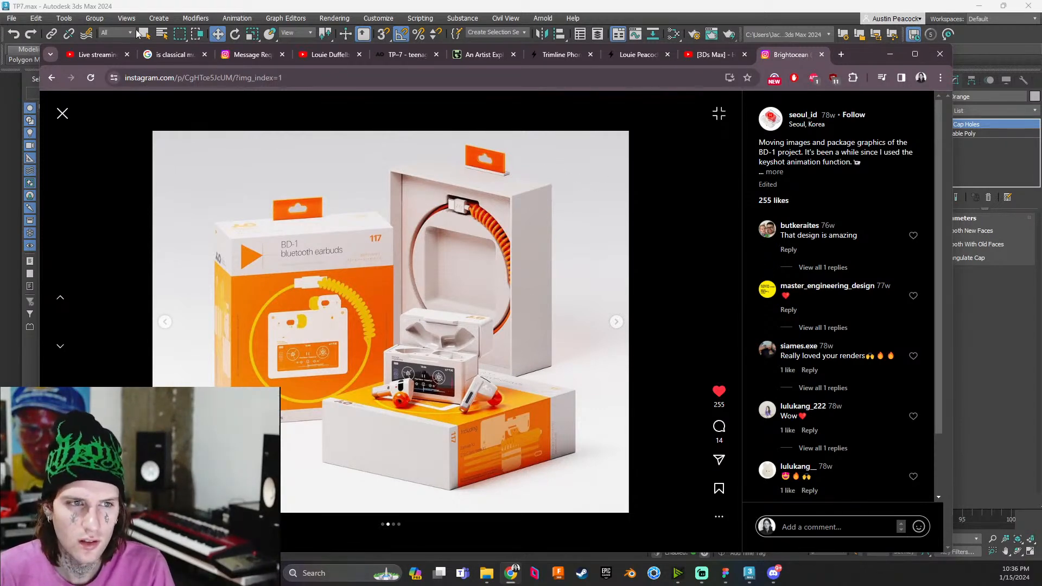
left_click(101, 54)
left_click_drag(863, 59, 0, 6)
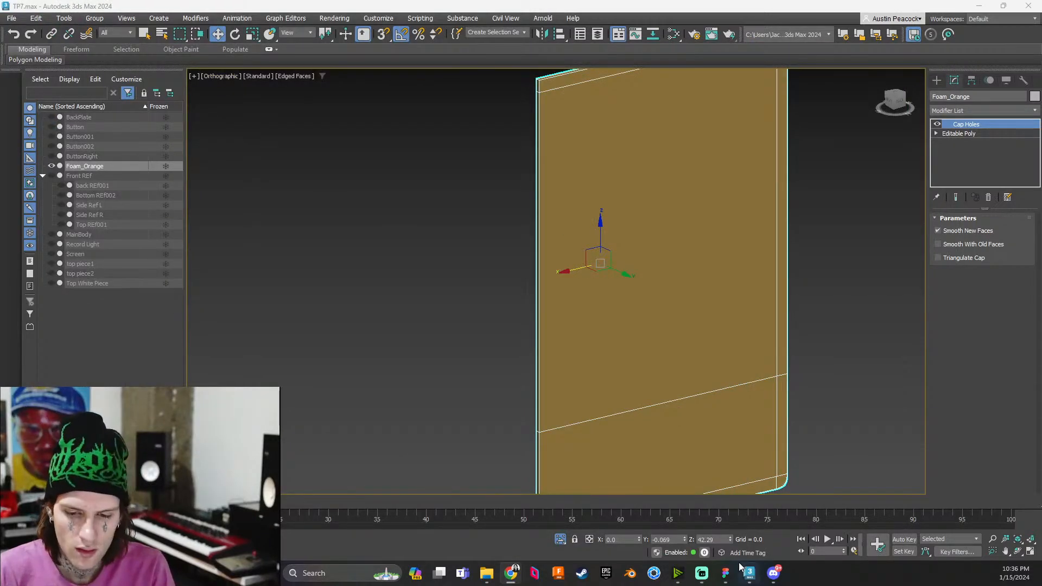
Switch to Figma and examine the back and side reference images of the TP-7 around the orange foam panel
left_click(723, 574)
scroll(690, 340, "down", 10, "ctrl")
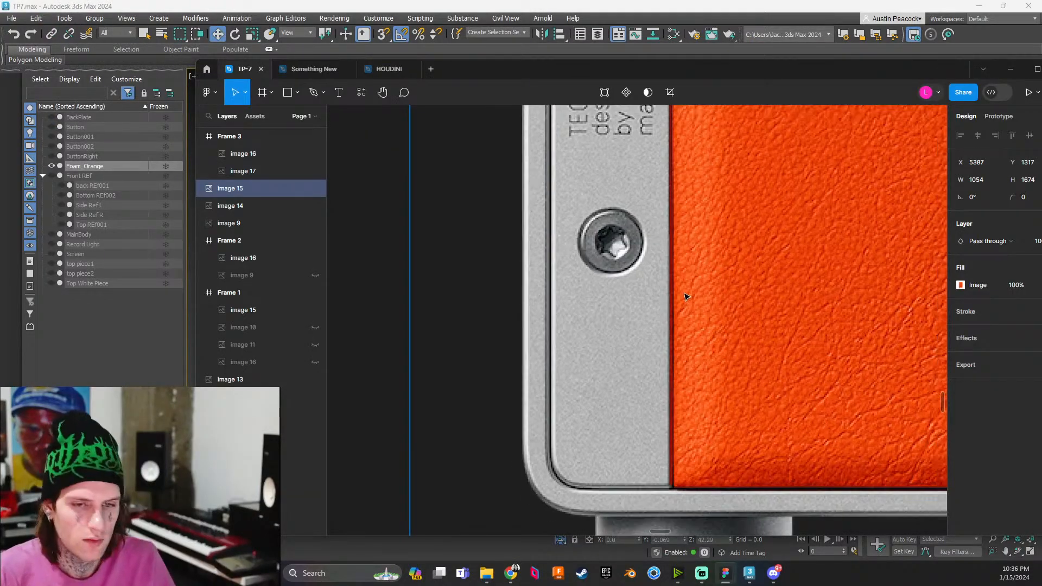
scroll(805, 230, "right", 10)
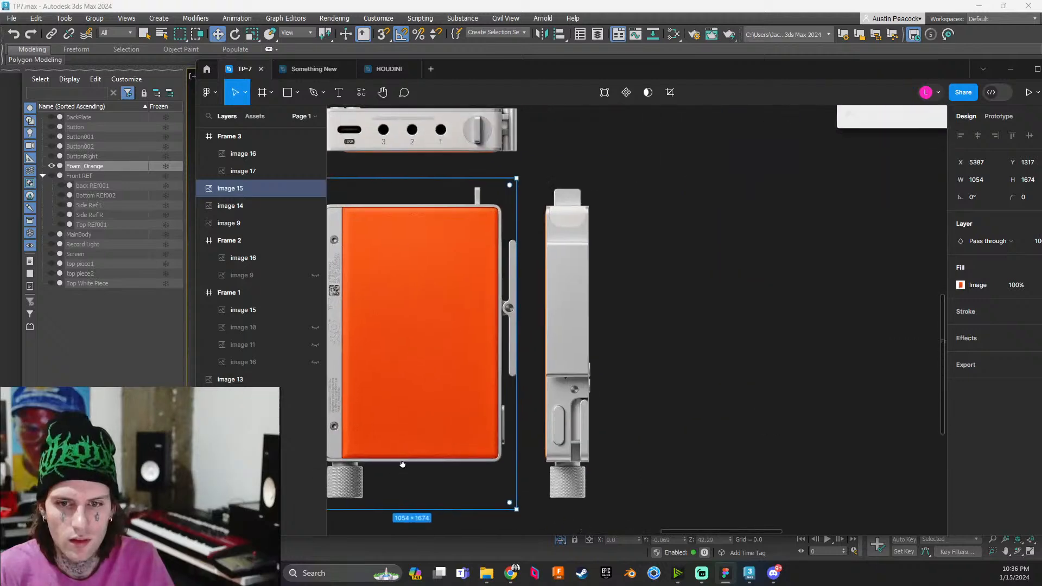
scroll(430, 391, "down", 3)
scroll(473, 265, "up", 5, "ctrl")
scroll(597, 359, "left", 5)
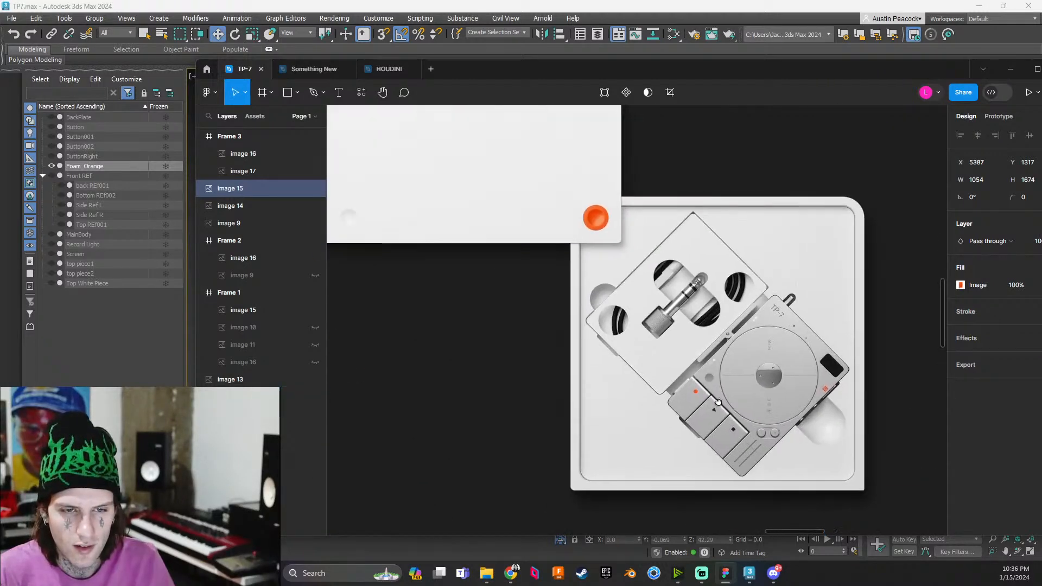
Examine the TP-7 packaging reference image with the device and cable adapter up close, then return to 3ds Max
scroll(632, 363, "up", 6, "ctrl")
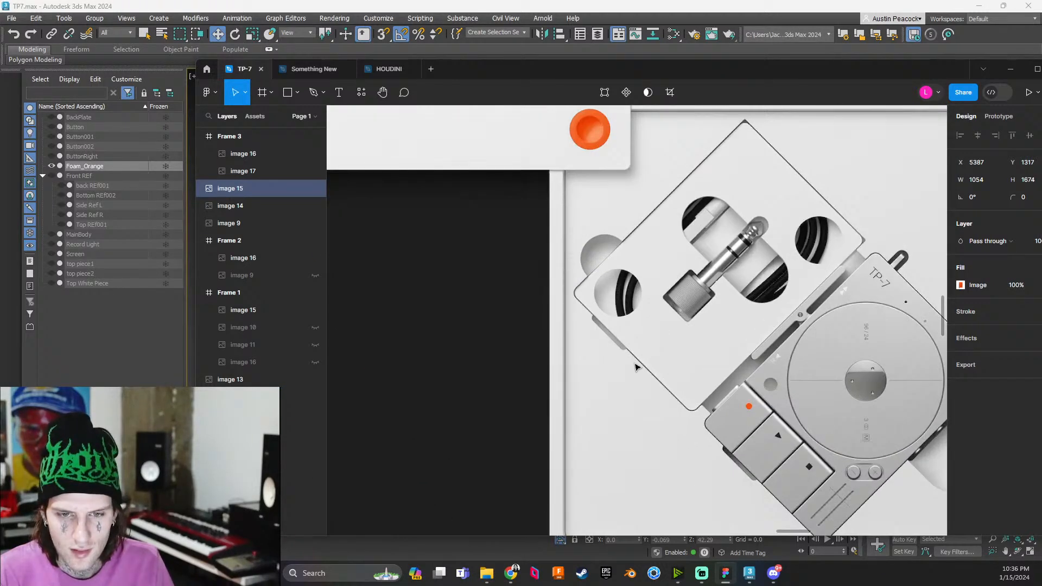
scroll(634, 367, "down", 2)
scroll(618, 348, "right", 5)
scroll(600, 331, "left", 1)
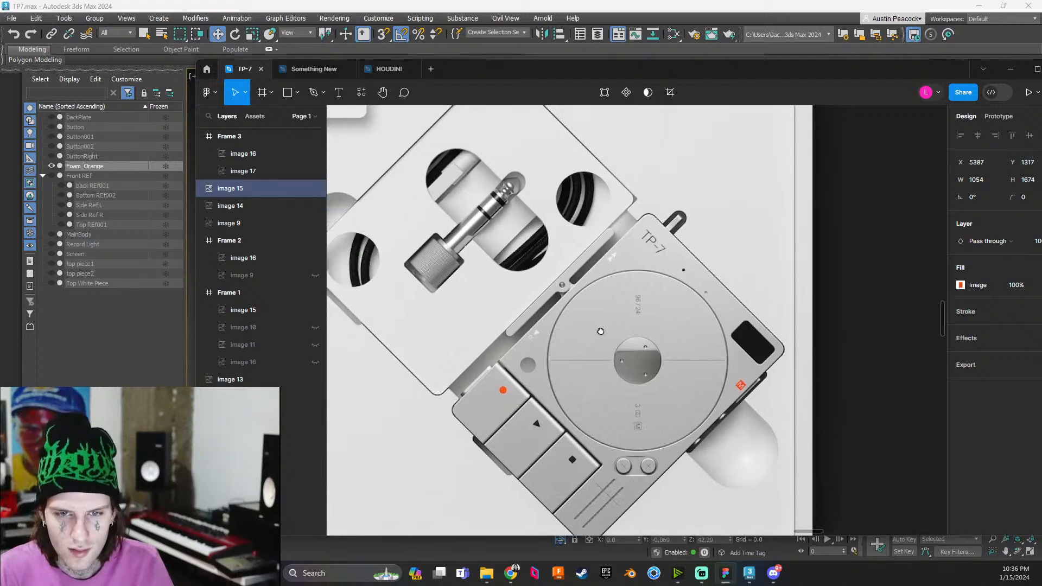
left_click_drag(600, 331, 621, 341)
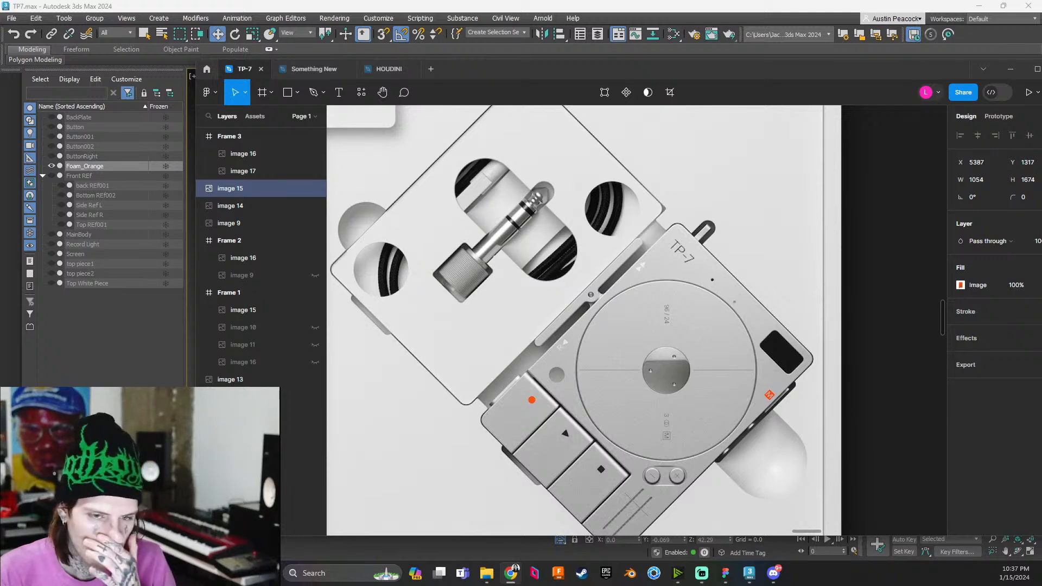
left_click_drag(864, 75, 0, 32)
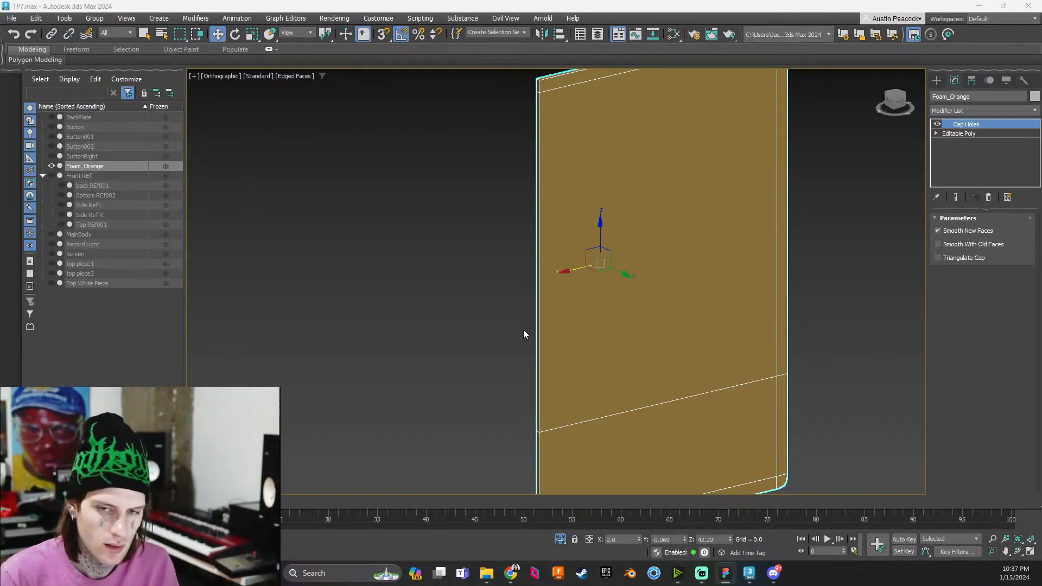
Add an Edit Poly modifier above Cap Holes on the Foam_Orange object
scroll(660, 333, "down", 2)
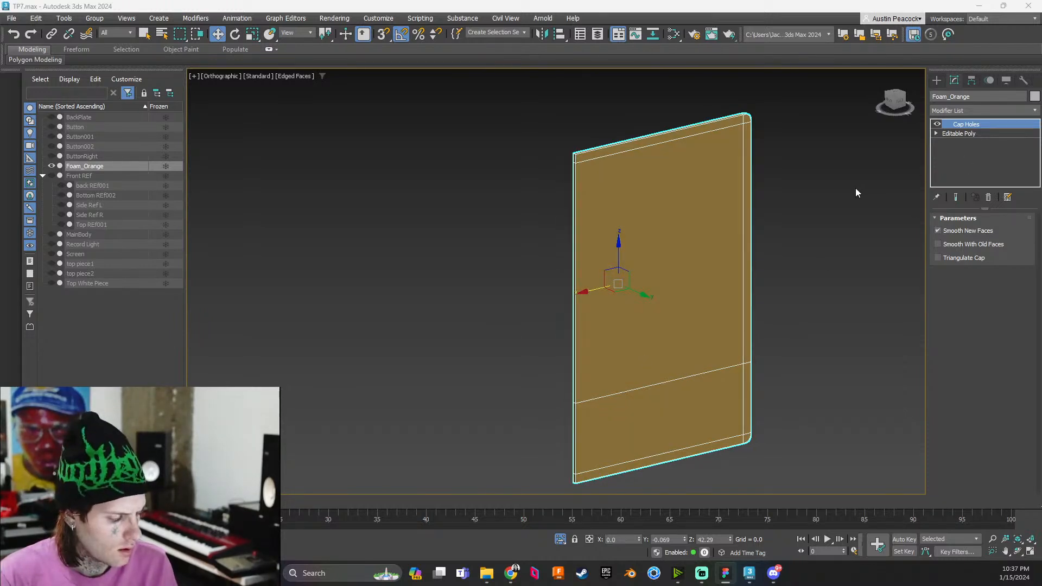
left_click(1000, 165)
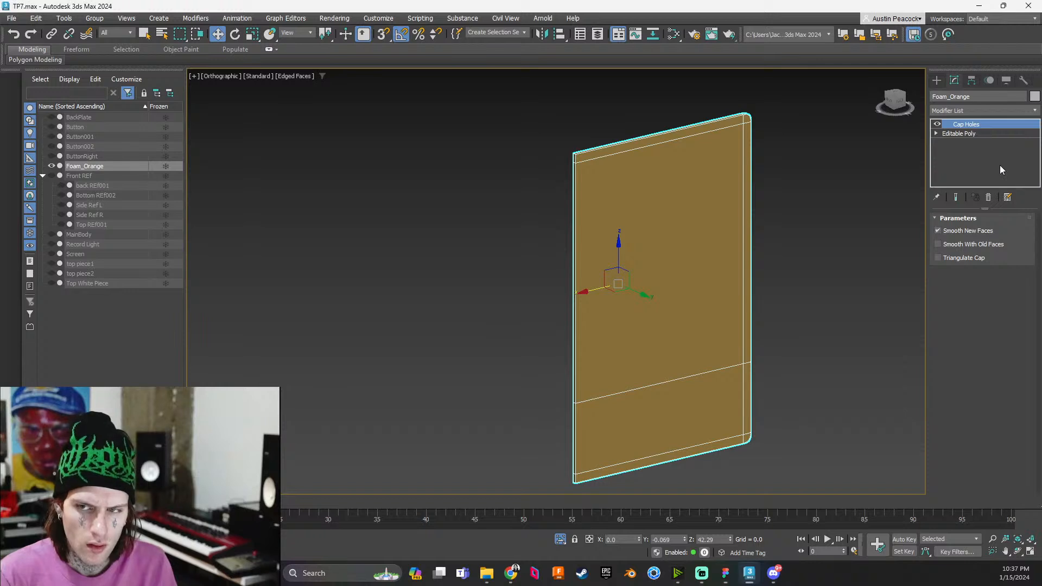
key("shift+e")
key("alt+s")
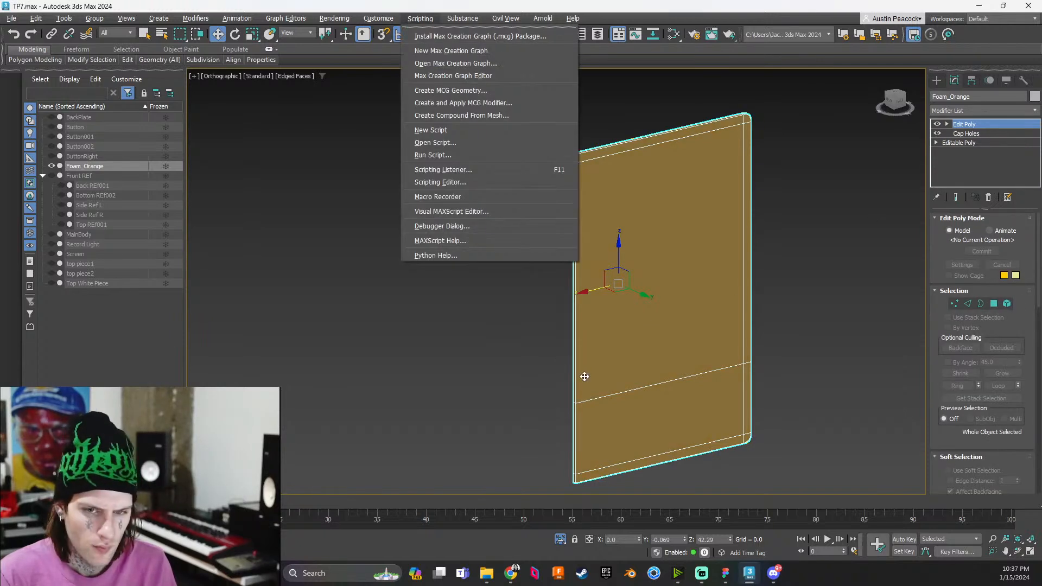
left_click(581, 300)
key("alt+s")
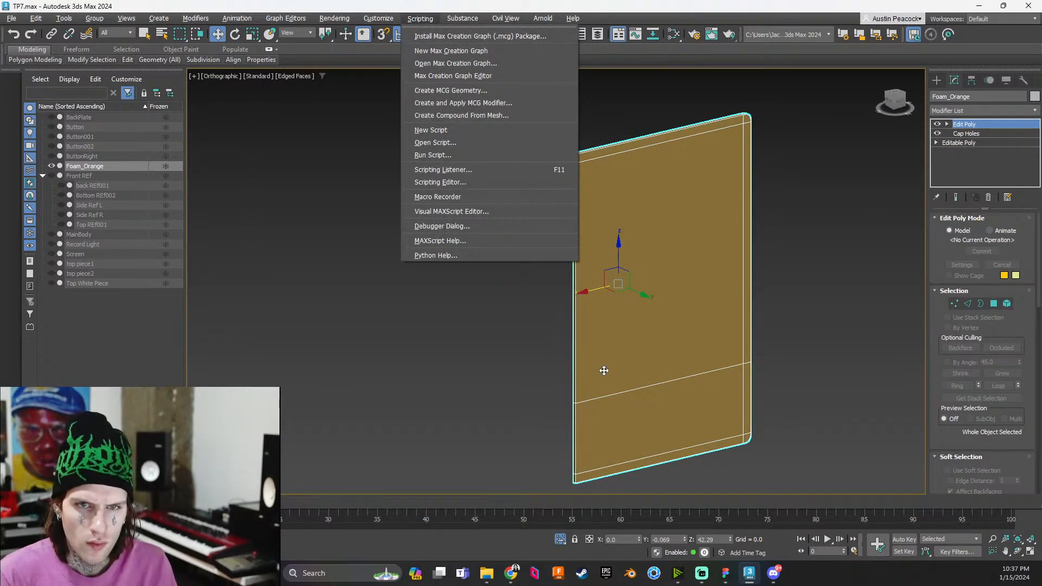
left_click(604, 371)
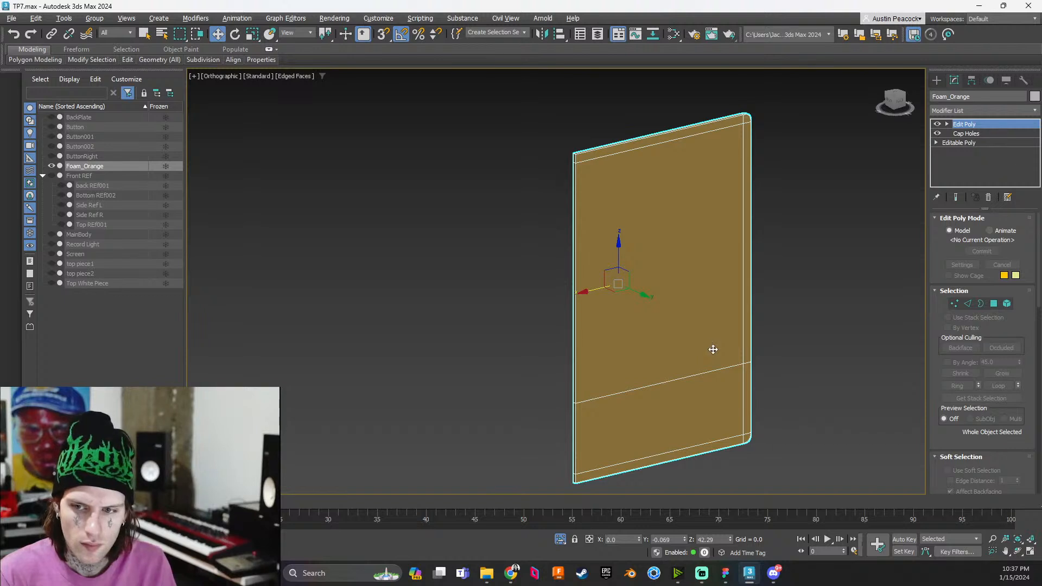
middle_click_drag(837, 301, 774, 307, "alt")
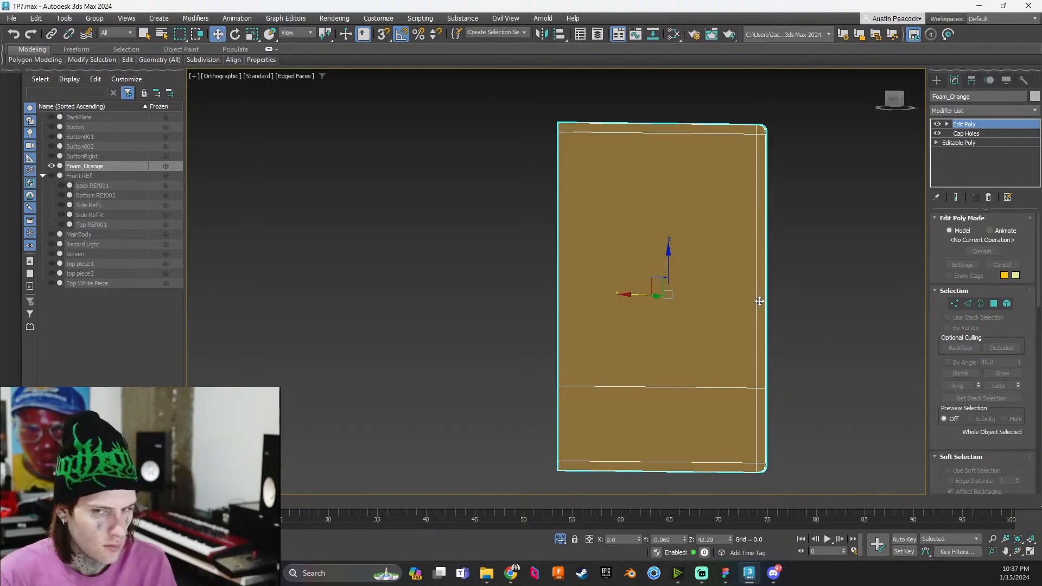
Cut an edge across the panel's plain face just below its upper edge, from the straight side's vertex to the start of the rounded corner
key("2")
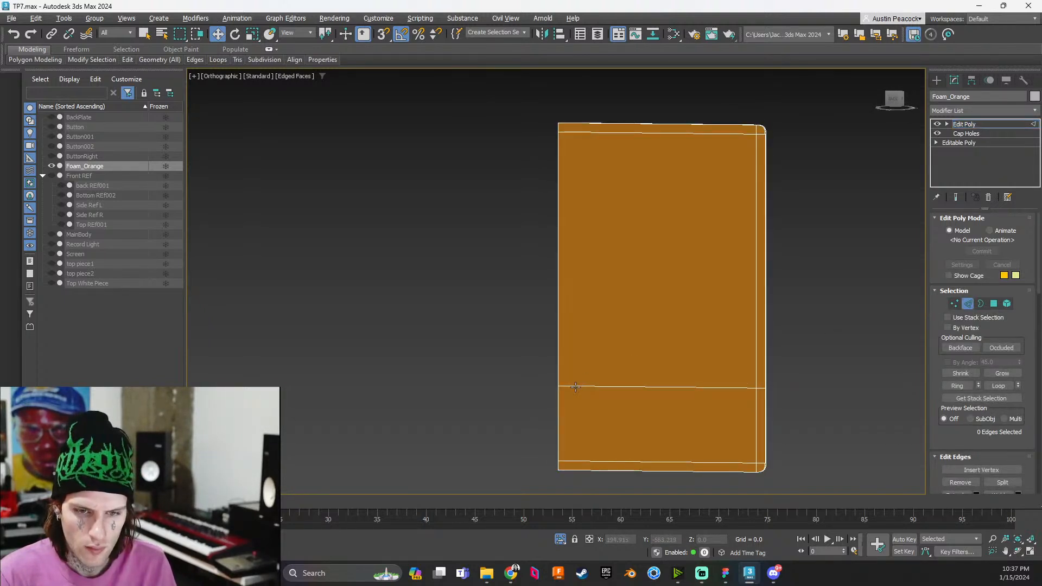
scroll(580, 321, "down", 2)
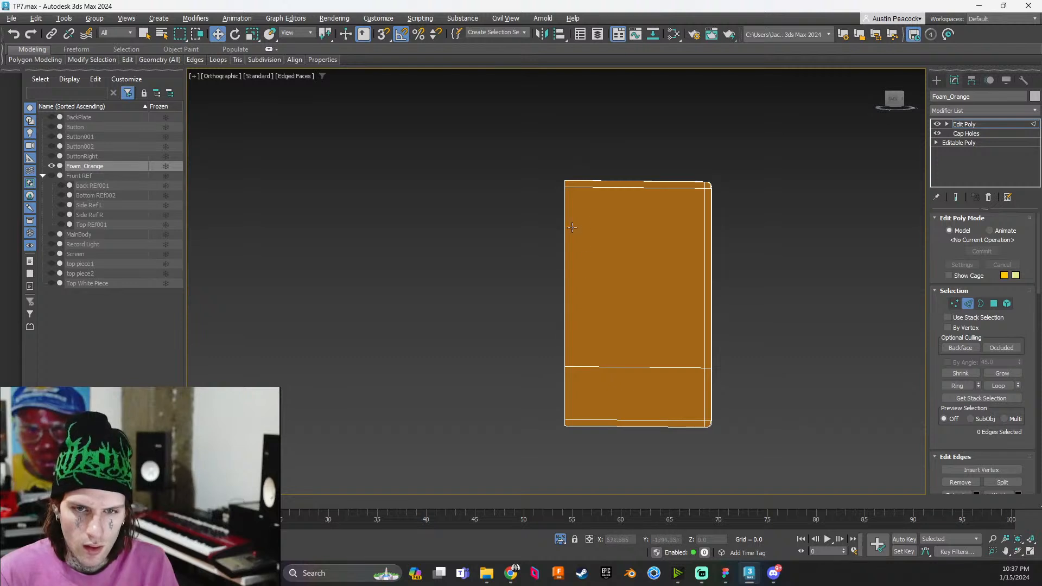
middle_click_drag(572, 227, 759, 240, "alt")
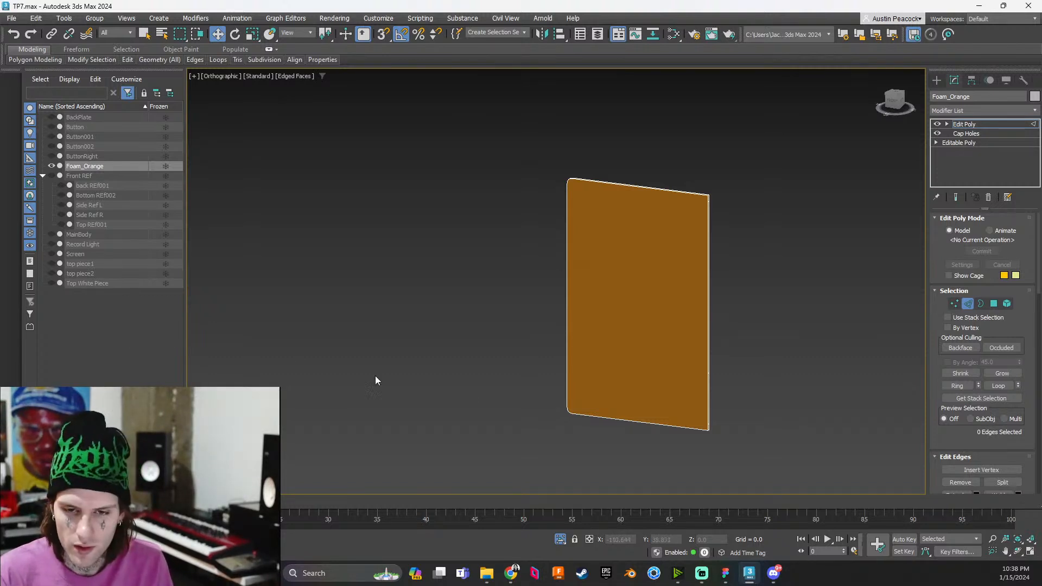
middle_click_drag(687, 208, 689, 296)
scroll(690, 296, "up", 4)
scroll(690, 299, "up", 2)
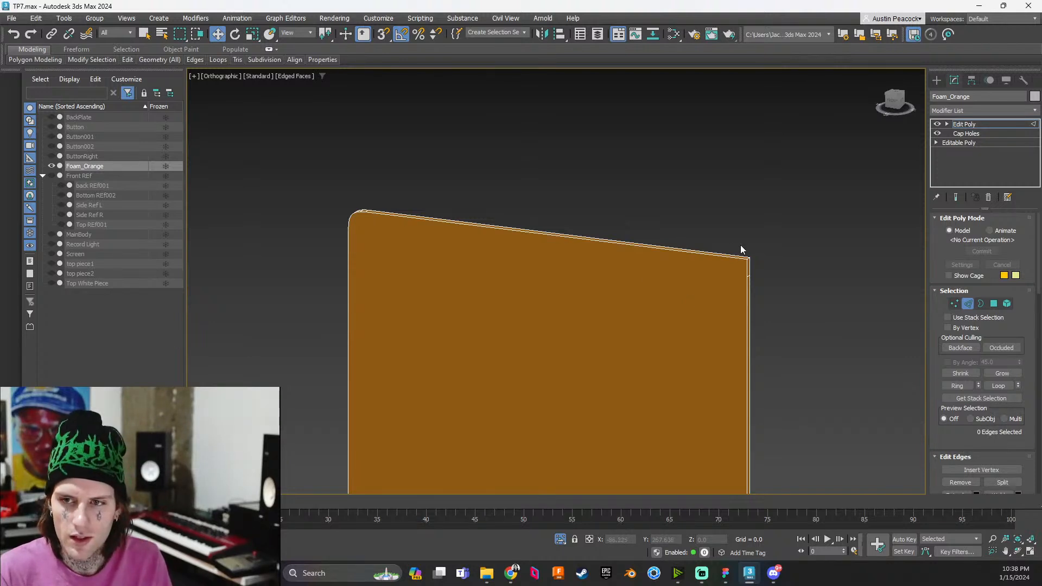
key("1")
scroll(981, 420, "down", 2)
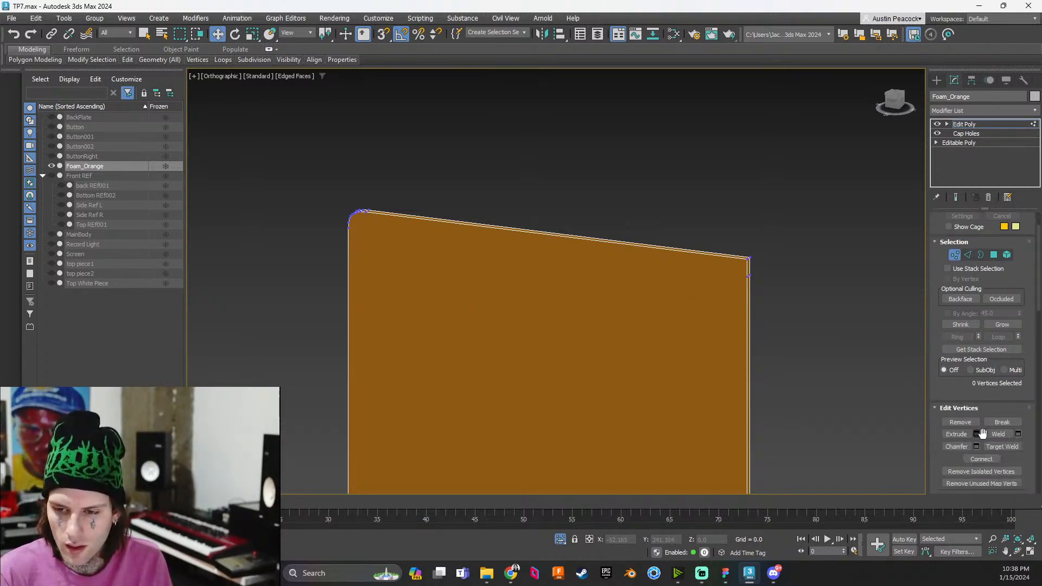
scroll(1001, 445, "down", 15)
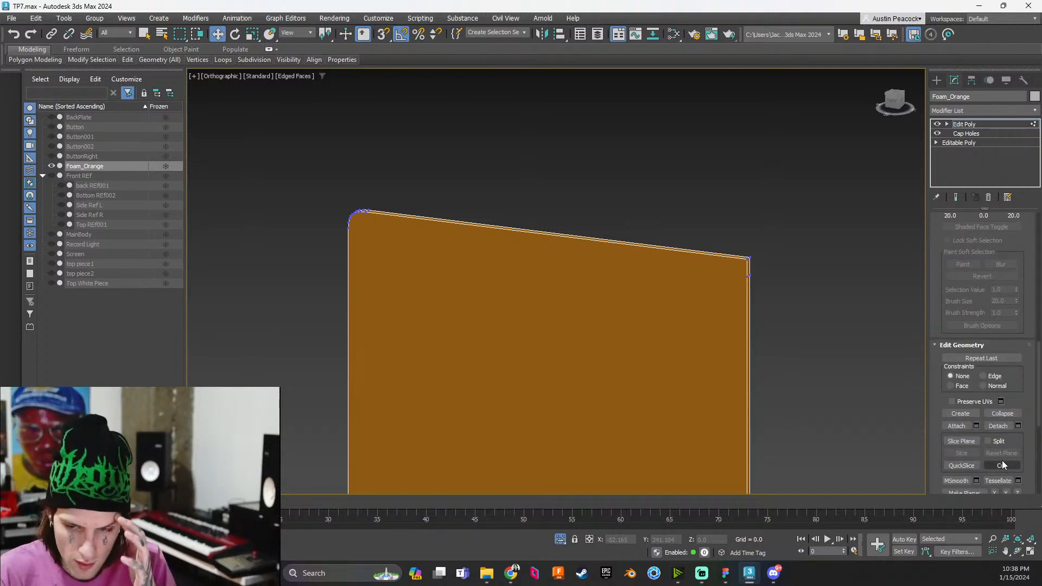
left_click(1001, 463)
left_click(749, 275)
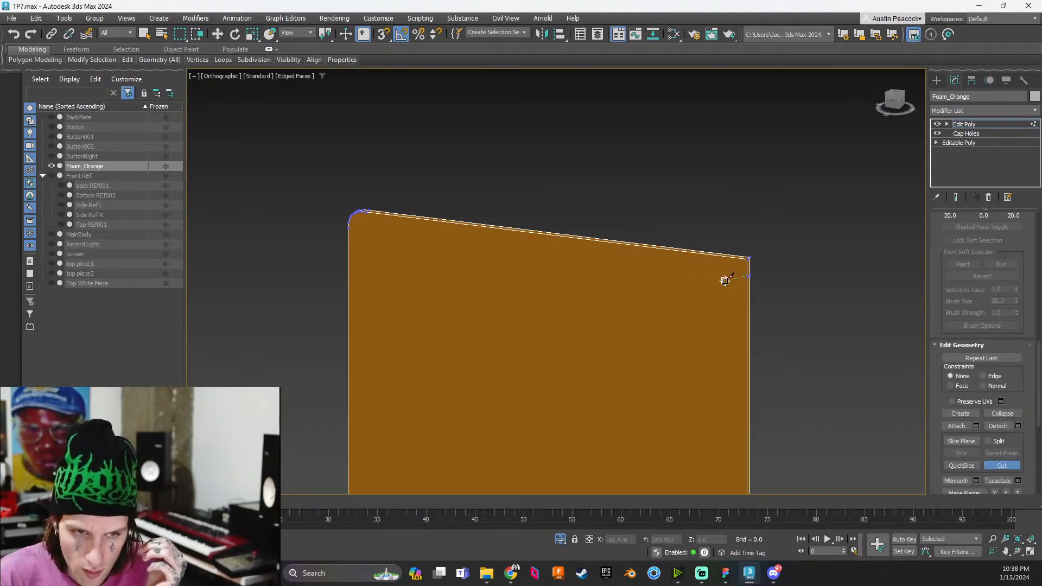
left_click(349, 227)
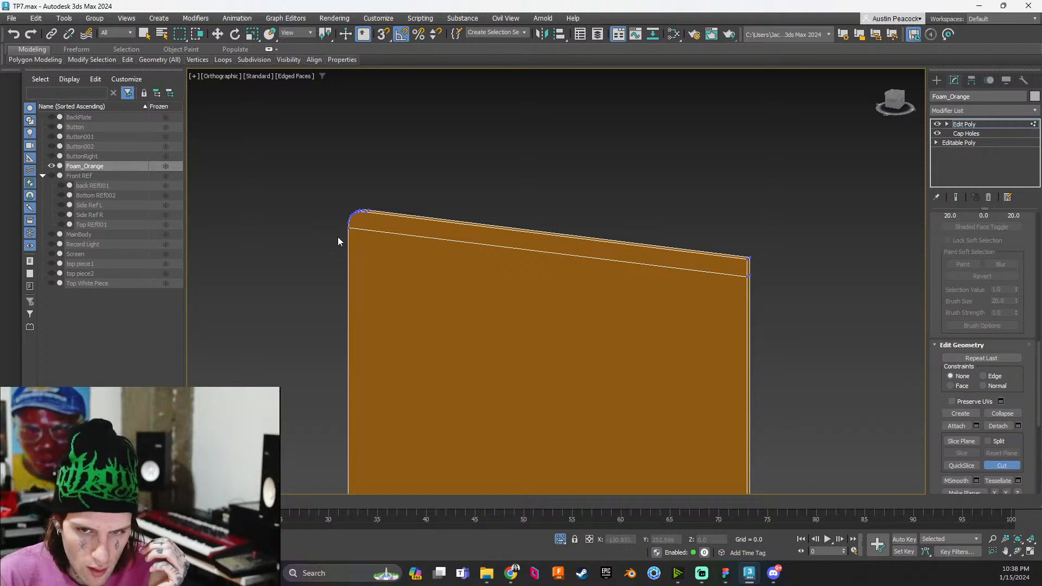
Cut two more edges across the same face, one level with the lower rounded corner and one between the side vertices above it
scroll(434, 271, "down", 3)
scroll(537, 297, "up", 6)
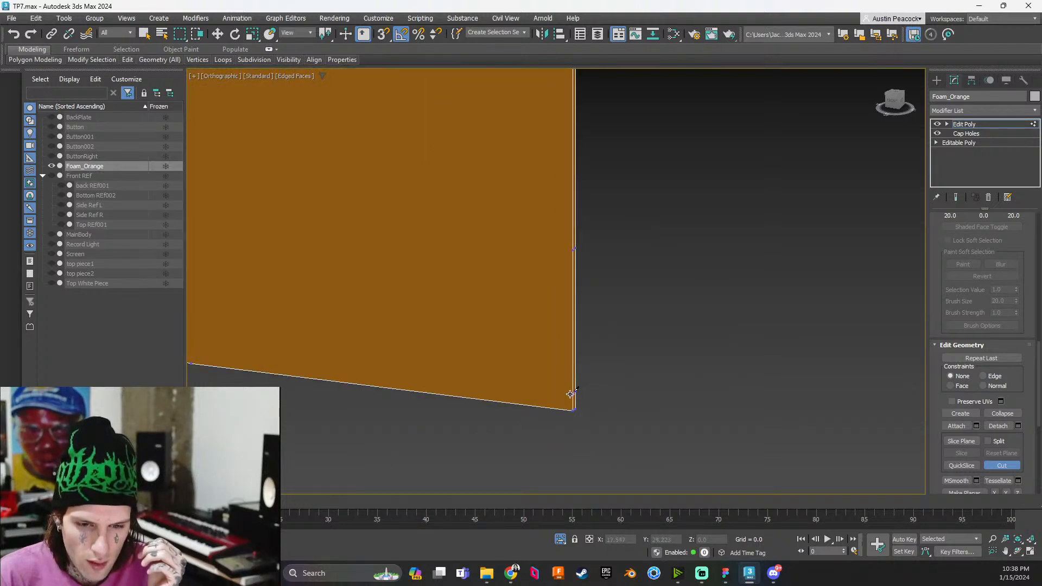
left_click(573, 393)
middle_click_drag(439, 363, 725, 400)
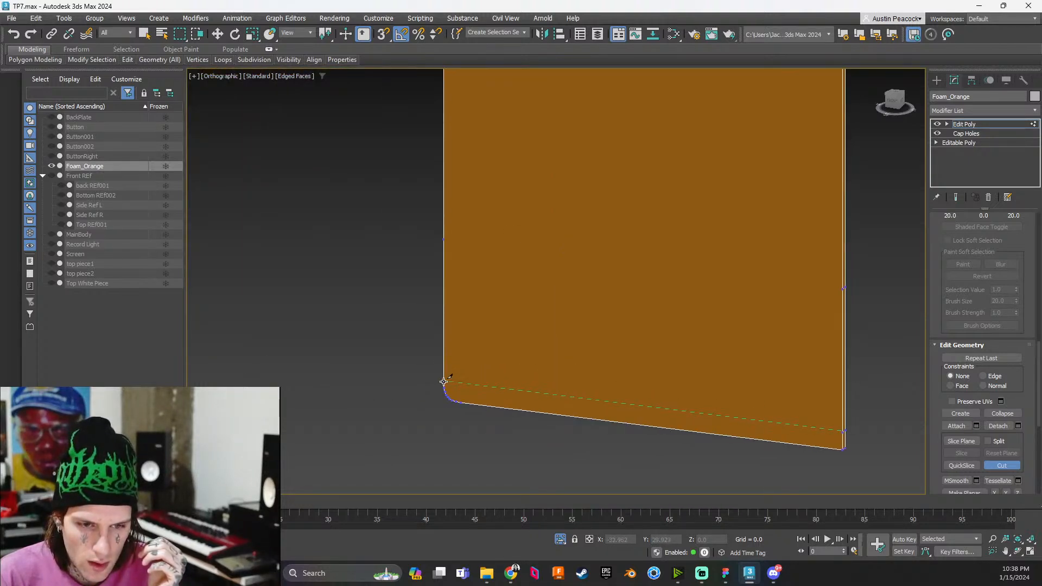
left_click(443, 381)
left_click(843, 288)
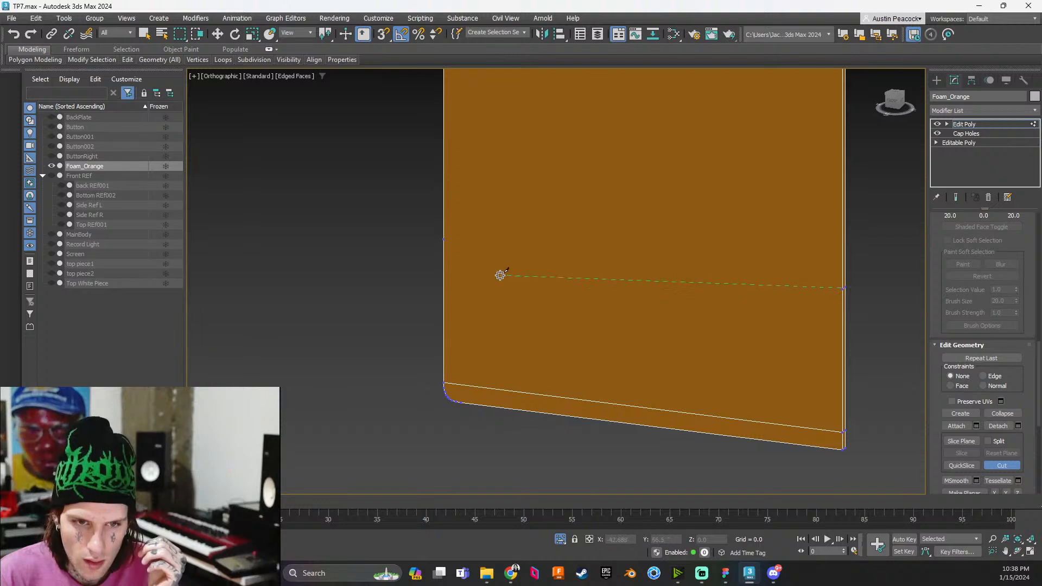
left_click(443, 239)
Cut a lengthwise edge along the rounded side, joining the inner end vertices of the upper and lower corners, and exit the Cut tool
scroll(600, 244, "down", 3)
middle_click_drag(600, 244, 658, 391)
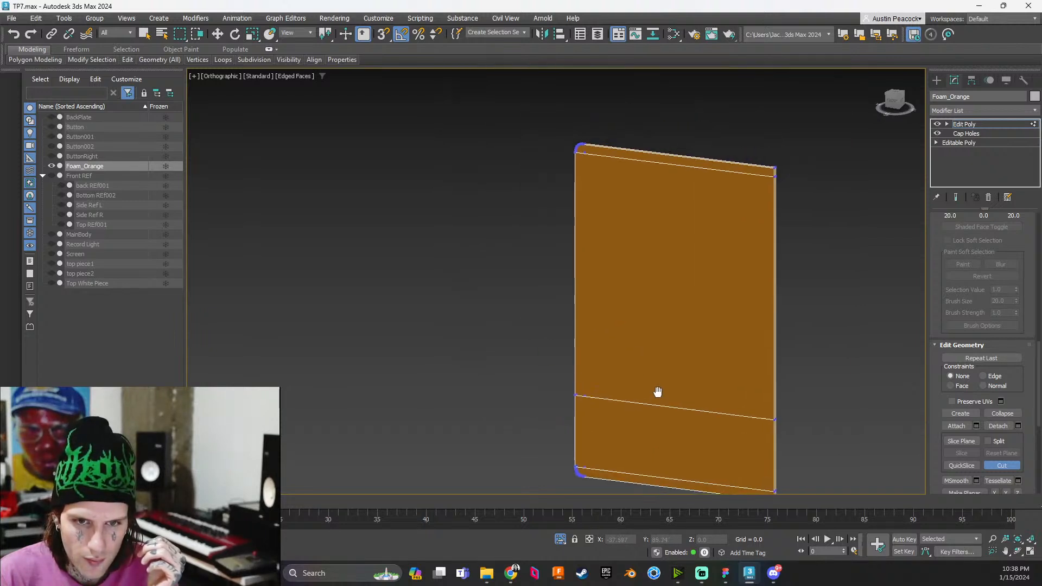
scroll(588, 172, "up", 5)
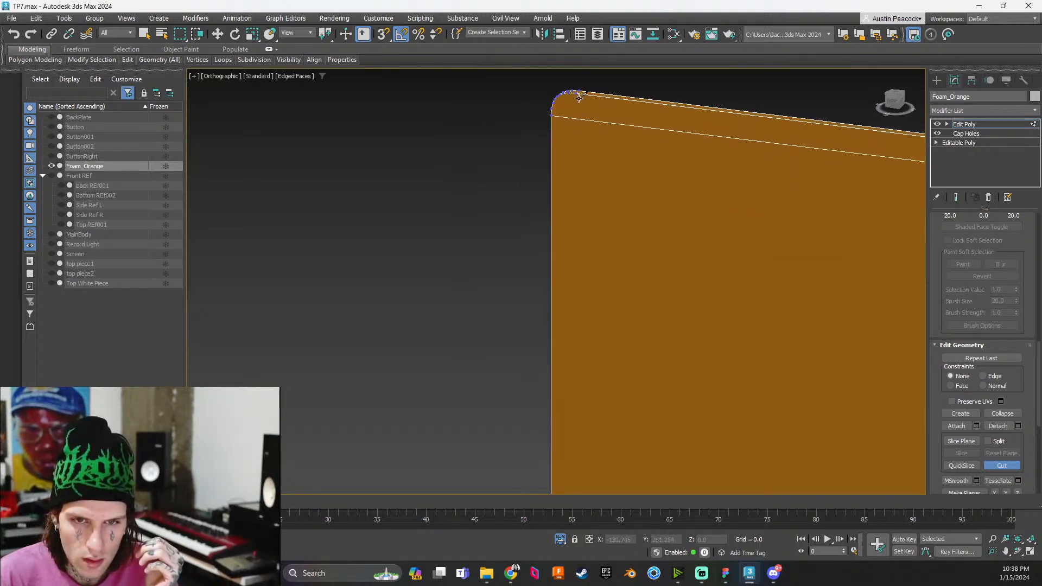
left_click(579, 94)
scroll(592, 244, "down", 4)
middle_click_drag(630, 349, 599, 97)
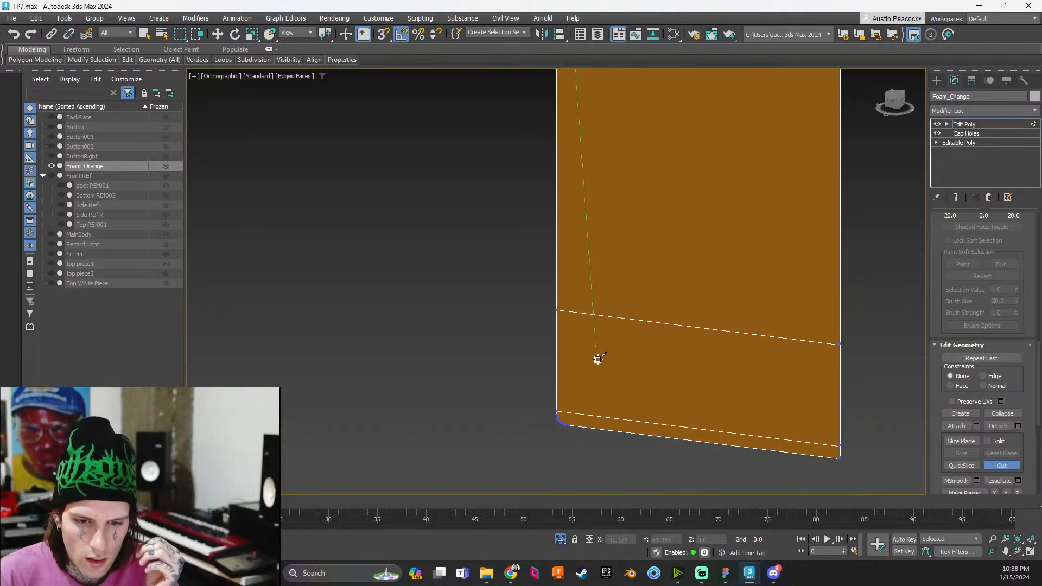
scroll(567, 421, "up", 3)
left_click(564, 430)
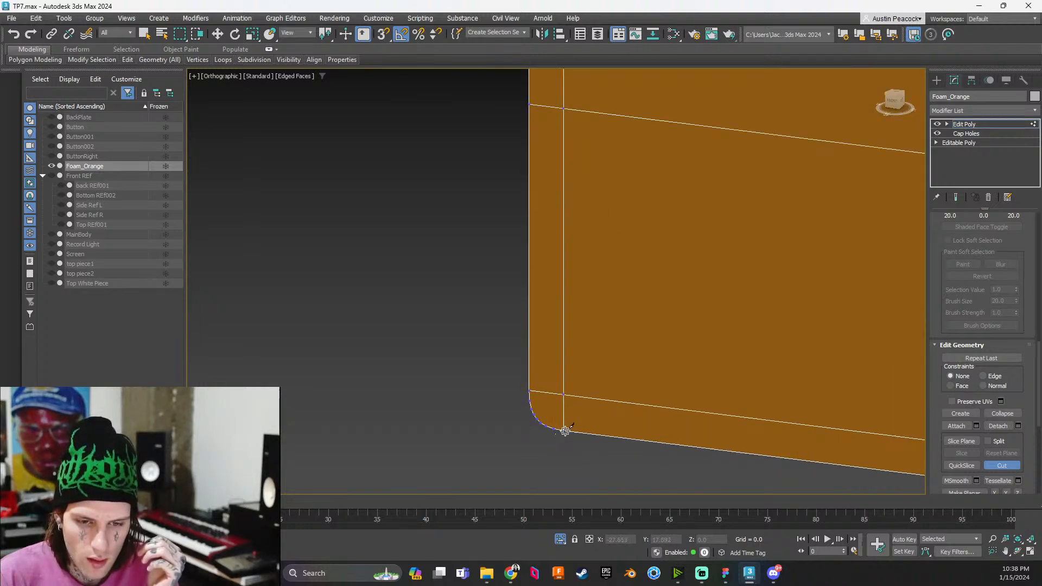
scroll(593, 426, "down", 6)
scroll(656, 382, "down", 1)
scroll(709, 384, "up", 1)
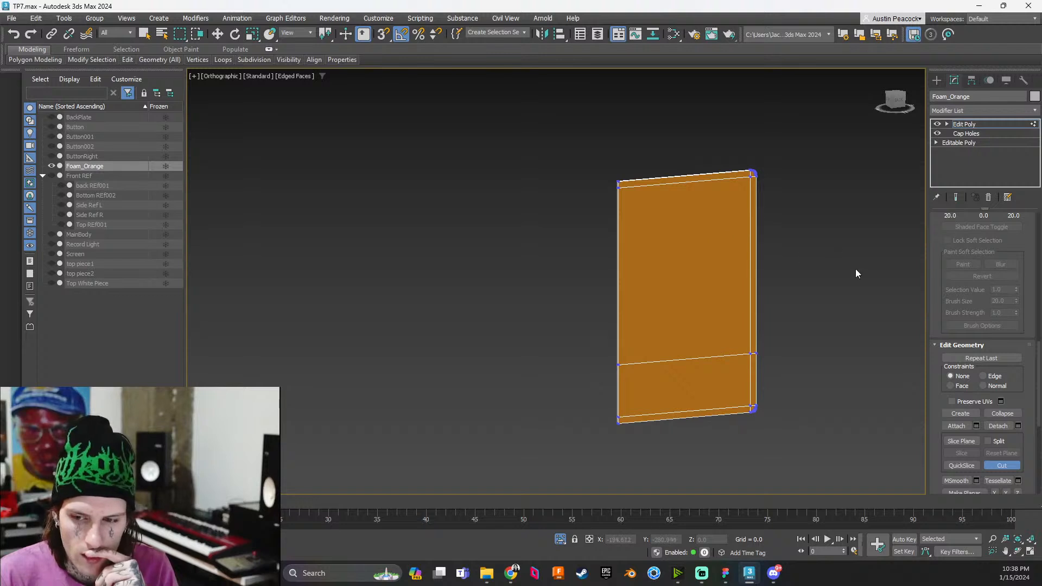
left_click(1000, 467)
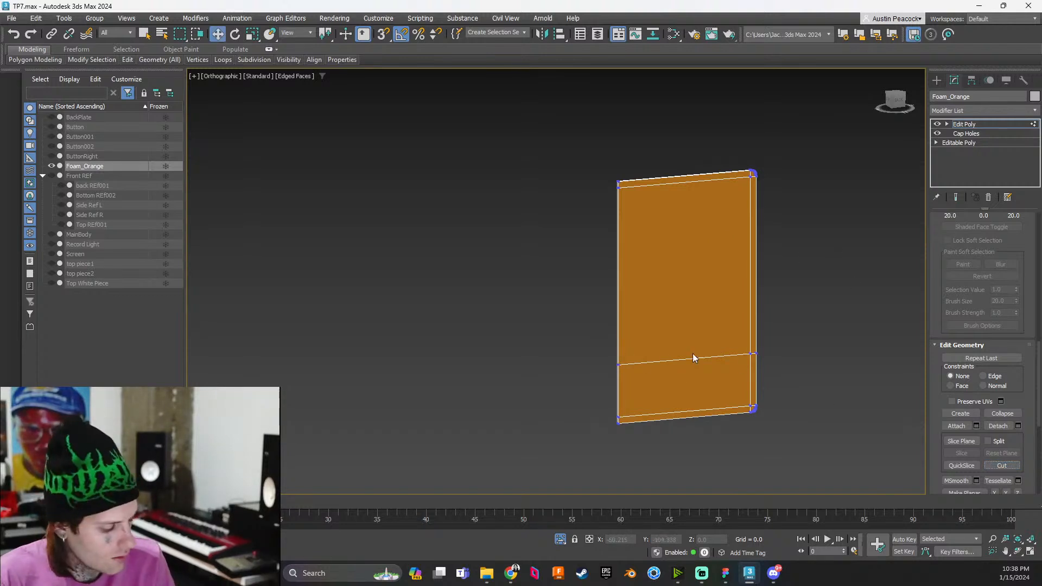
right_click(845, 347)
Switch the Edit Poly modifier to Edge level, pick the lower horizontal edge and clear the selection
middle_click(512, 352)
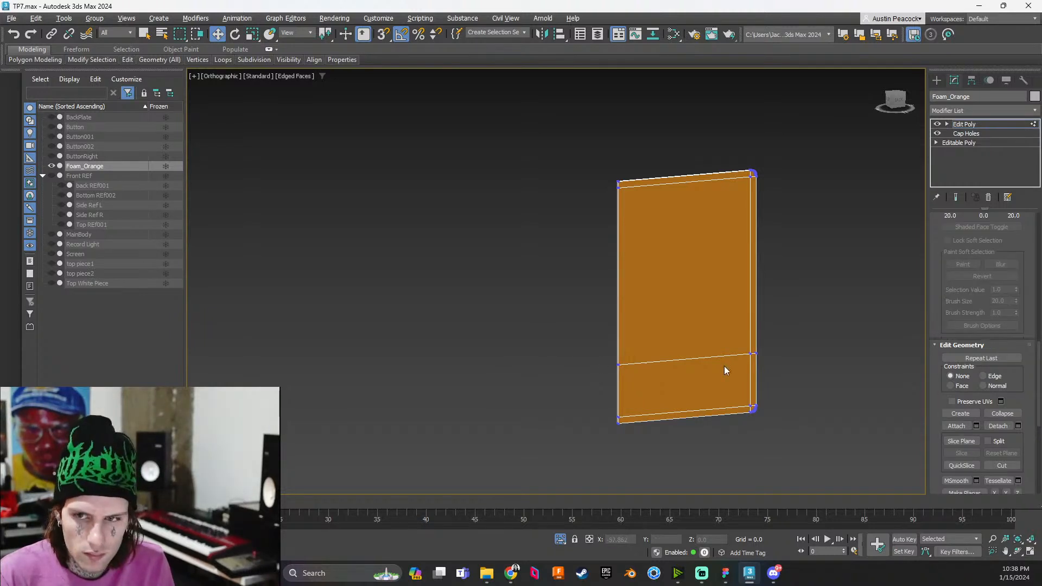
scroll(962, 366, "up", 10)
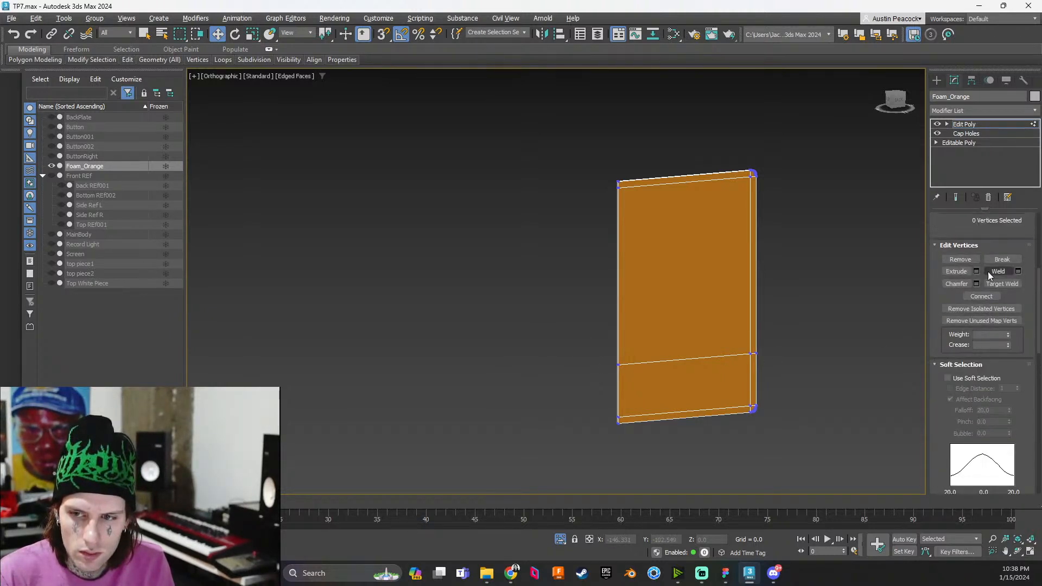
scroll(986, 272, "up", 2)
left_click(968, 303)
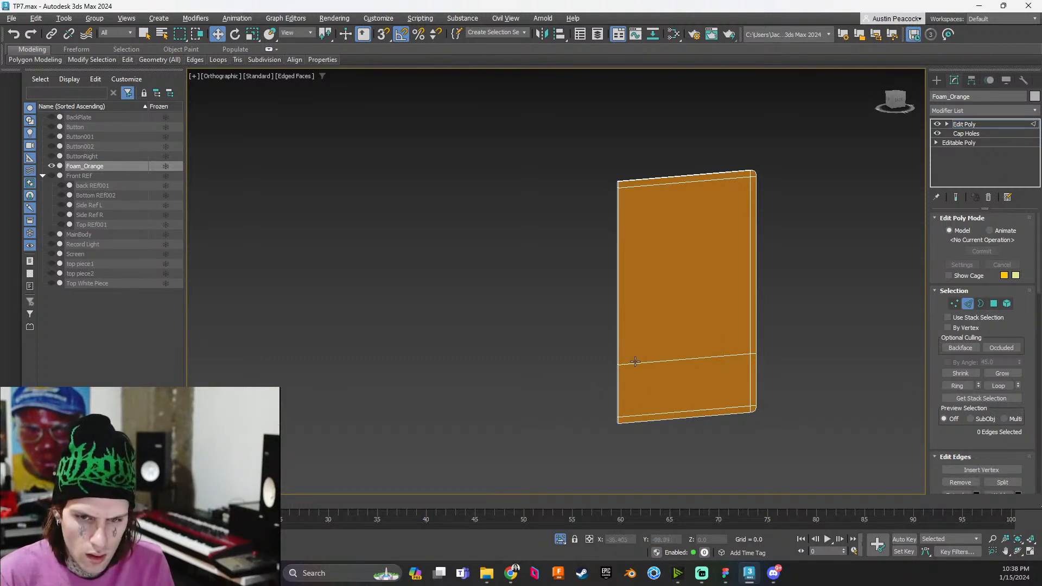
left_click(633, 363)
left_click(590, 380)
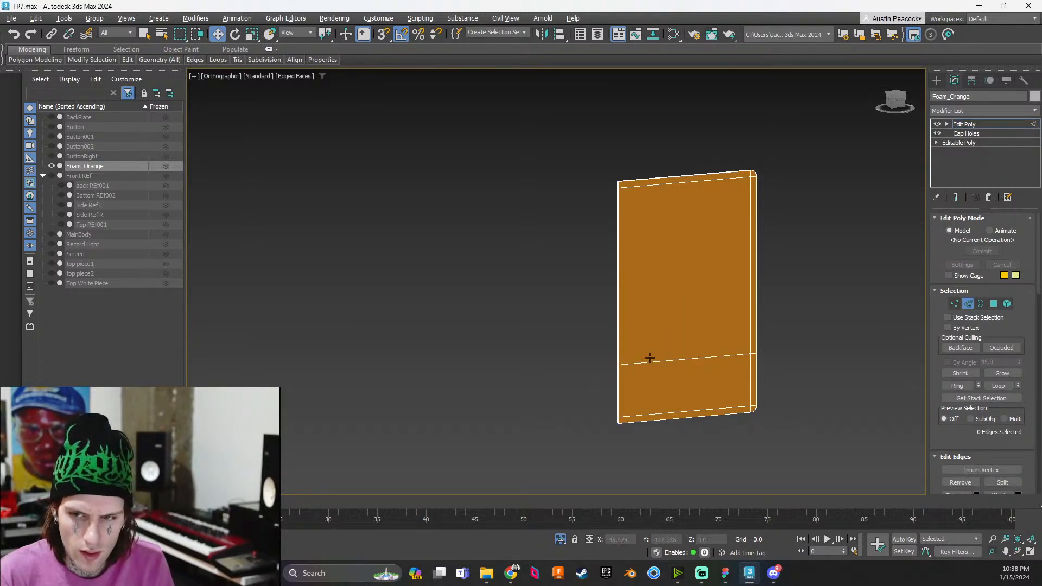
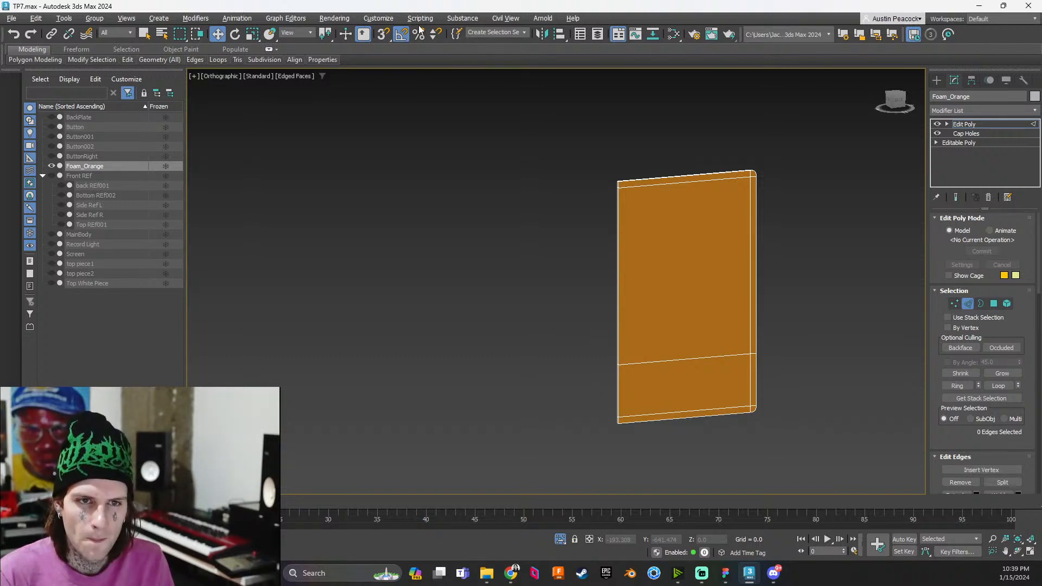
Open the Hotkey Editor, search the actions for "loop" and remove the Alt+3 hotkey from Insert Loop
left_click(378, 18)
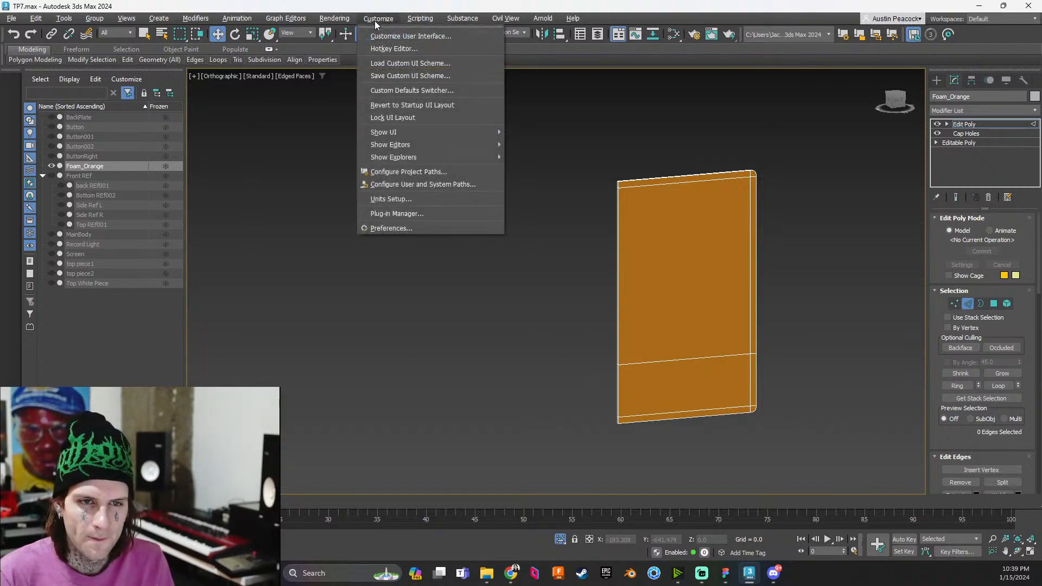
left_click(396, 44)
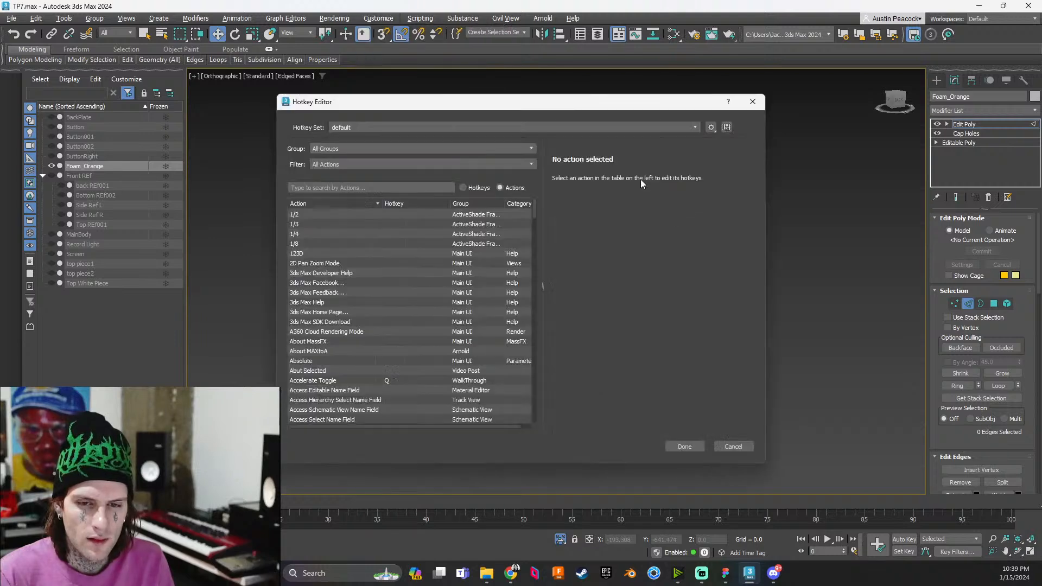
left_click(395, 187)
type("instert")
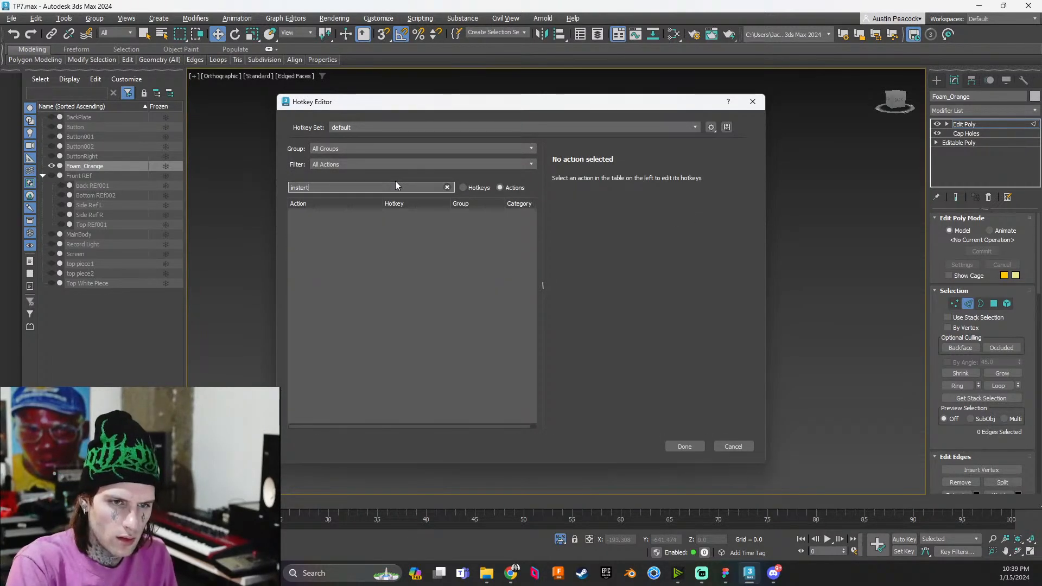
key("BackSpace")
key("BackSpace")
key("BackSpace")
type("loop")
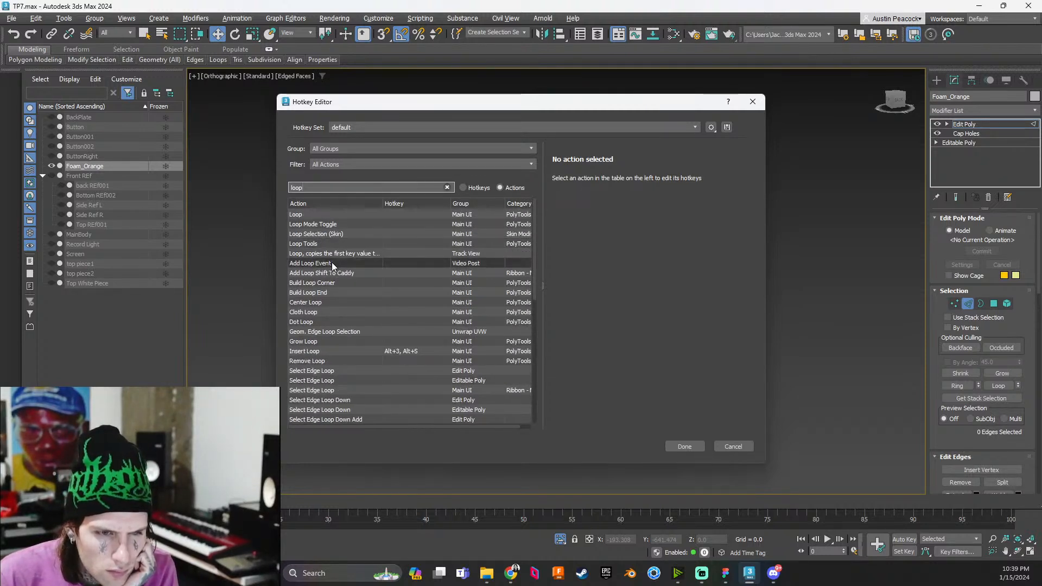
left_click(333, 352)
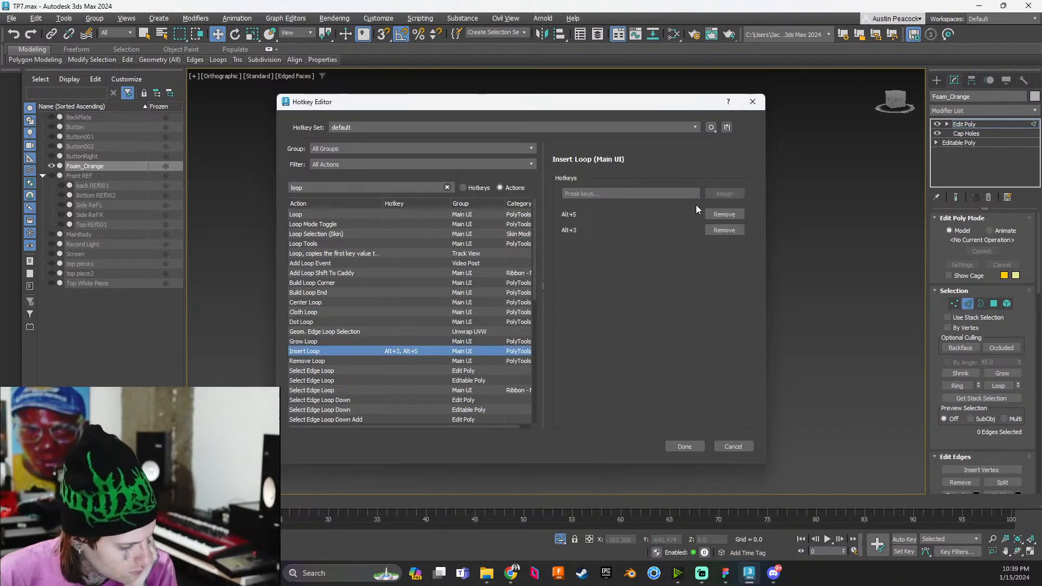
left_click(723, 230)
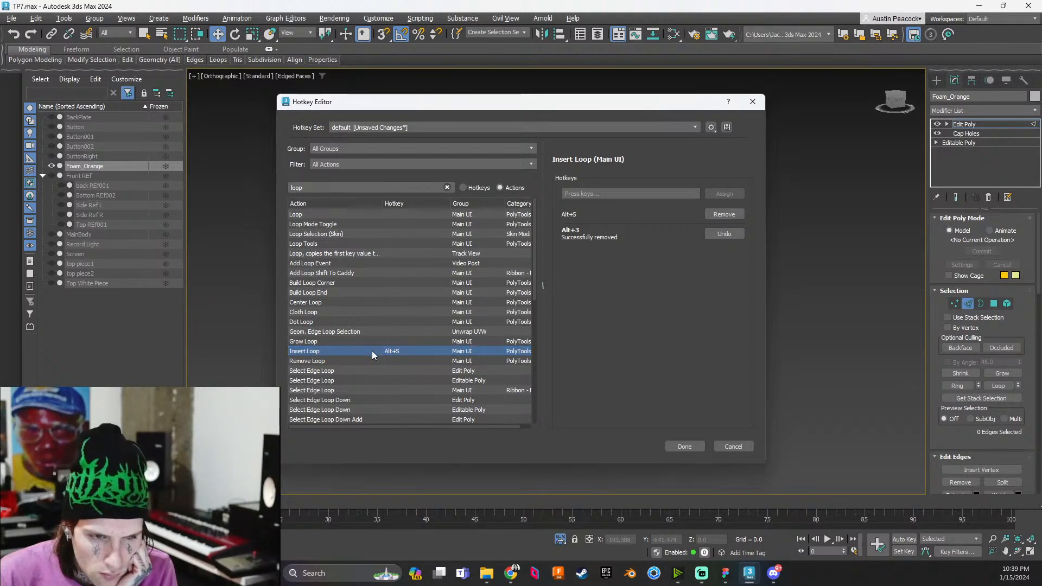
Reassign Alt+S from Insert Loop to Swift Loop, remove Swift Loop's Alt+1 hotkey, and save the hotkey changes
scroll(372, 350, "down", 4)
scroll(372, 353, "down", 5)
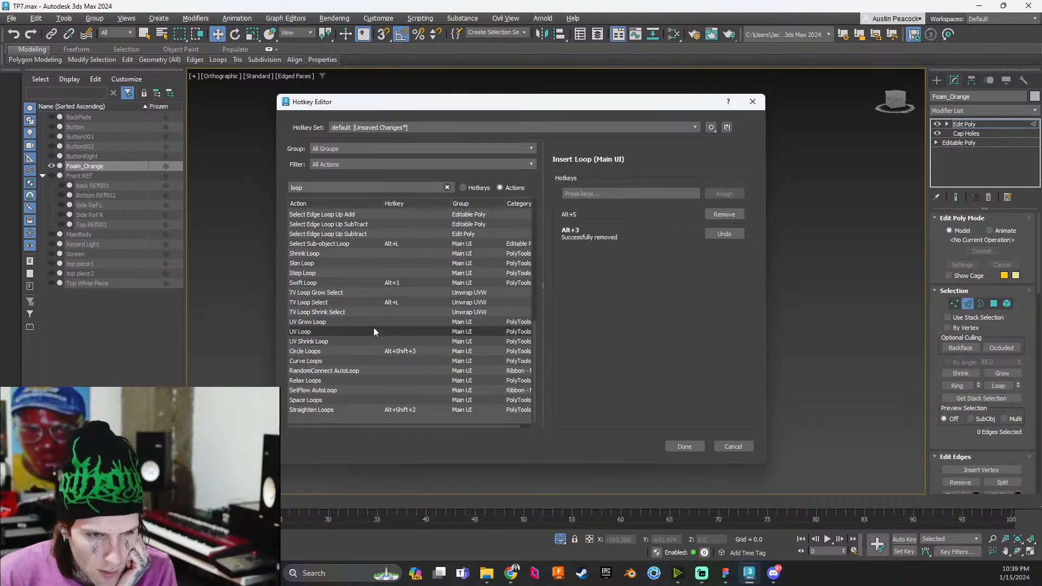
left_click(394, 284)
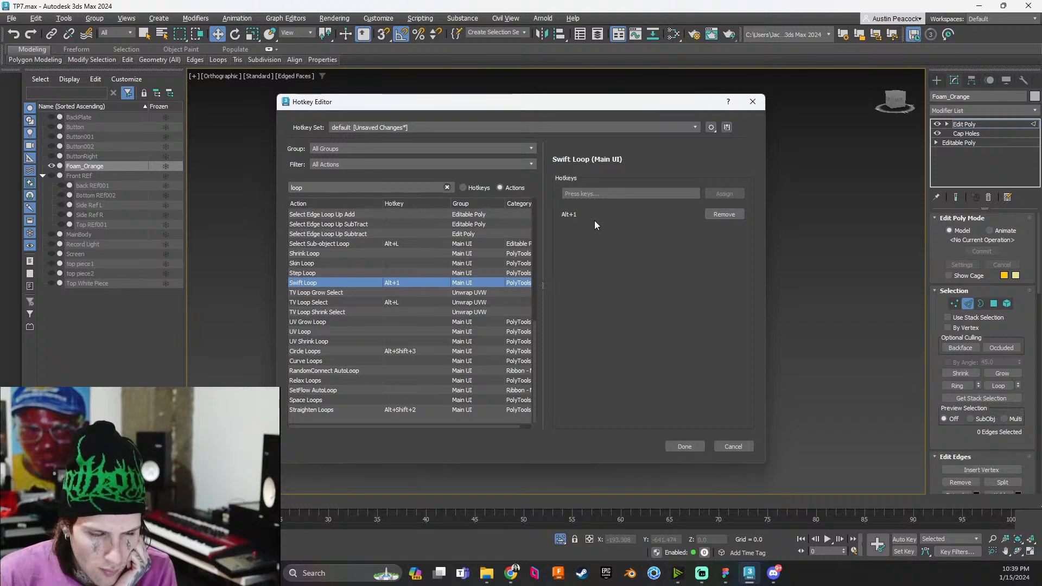
left_click(626, 194)
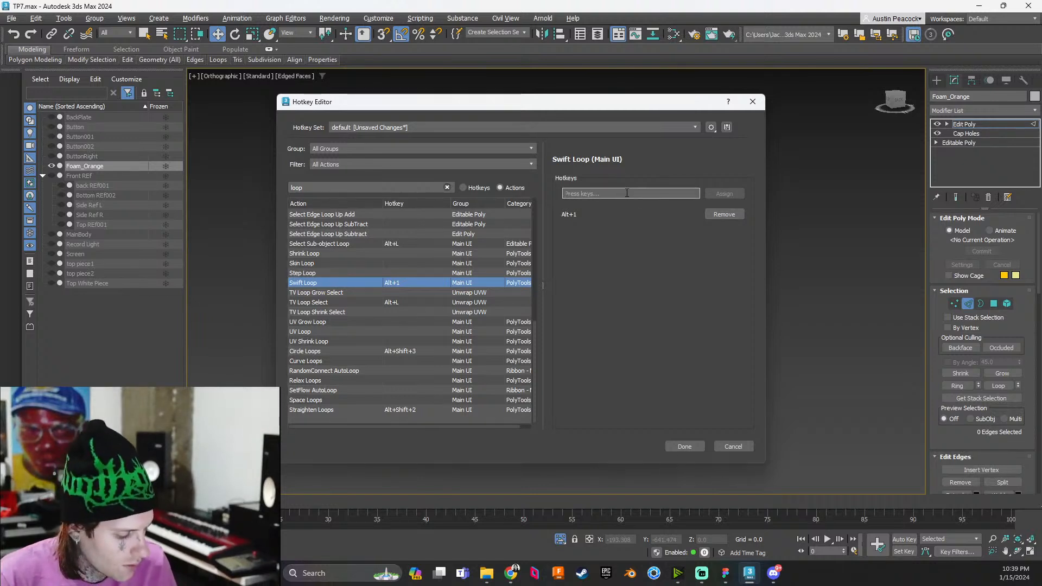
key("alt+s")
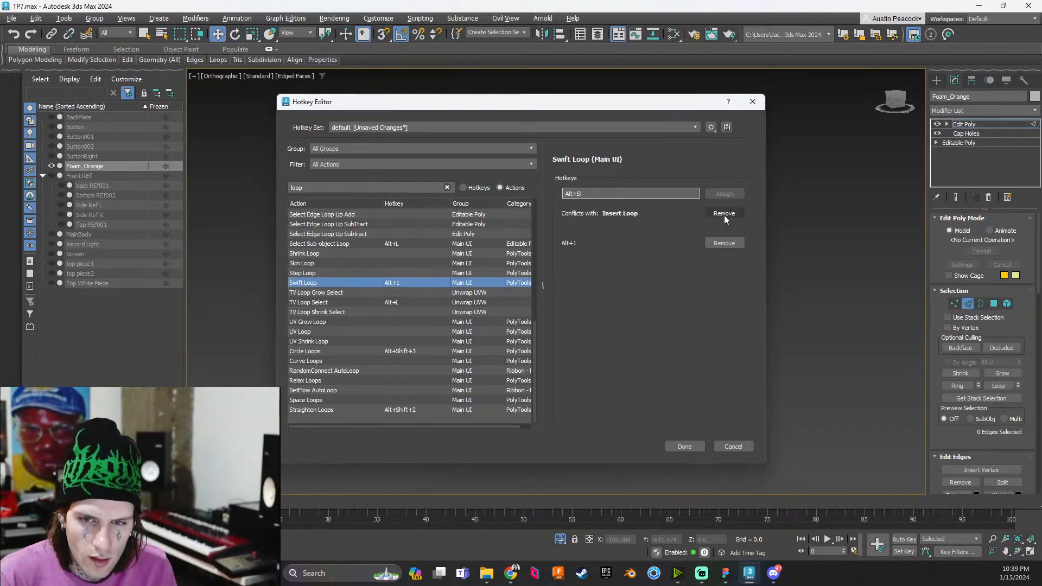
left_click(723, 213)
left_click(726, 243)
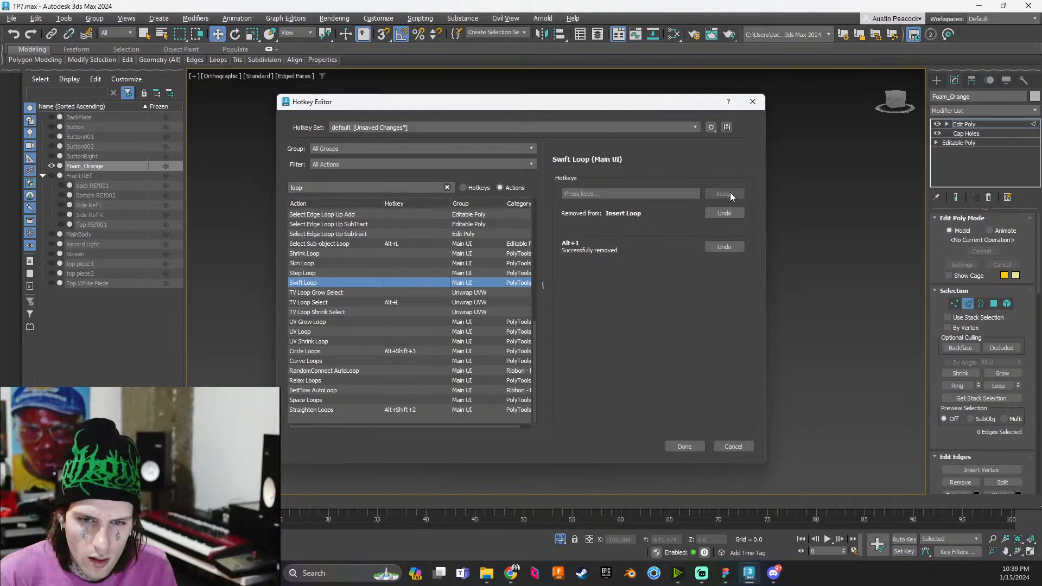
key("alt+s")
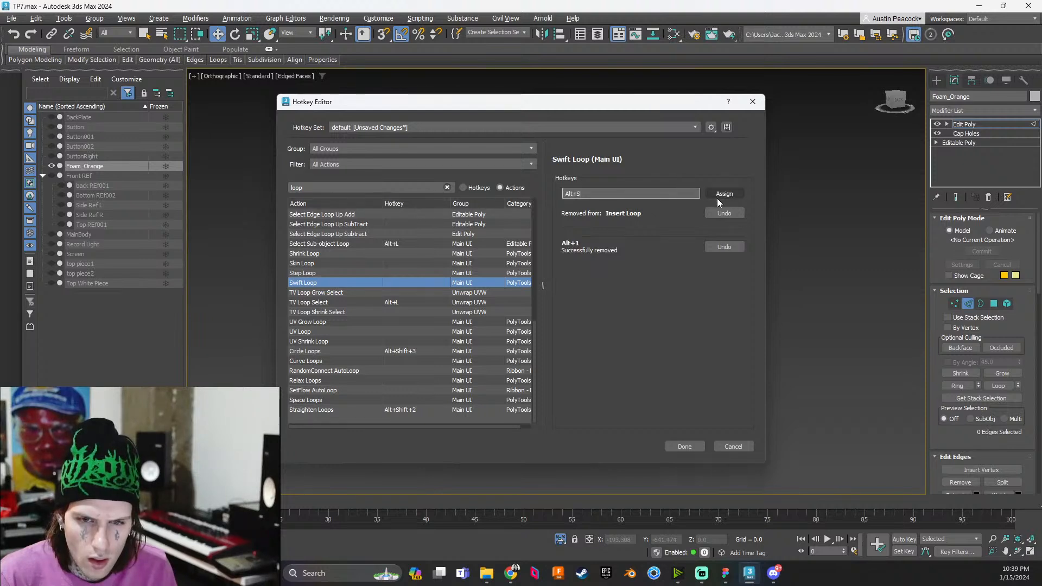
left_click(718, 195)
left_click(682, 449)
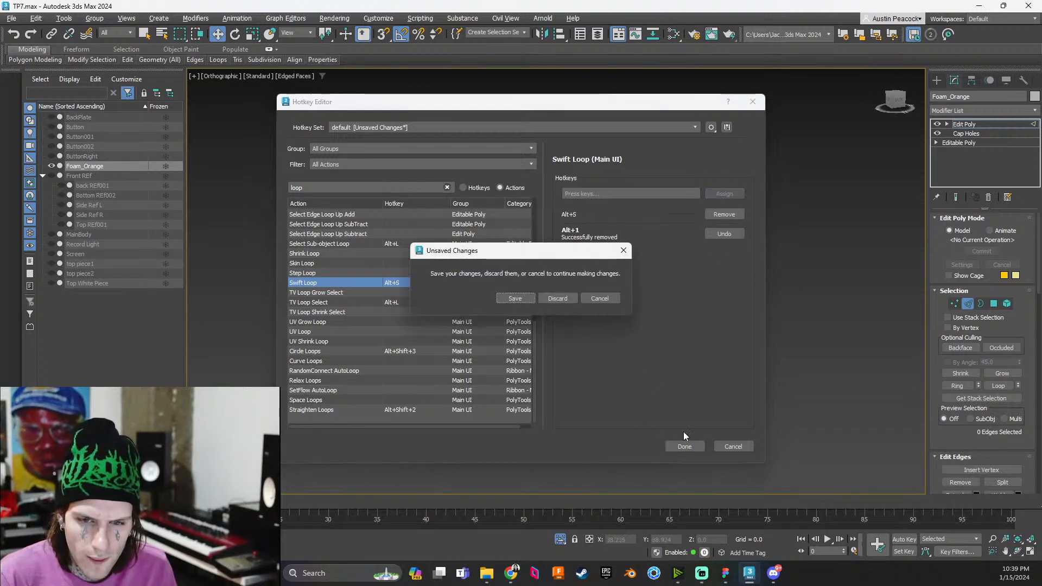
left_click(519, 299)
In the Back view, add a lengthwise Swift Loop close to the foam panel's straight side and exit Edge level
key("alt+s")
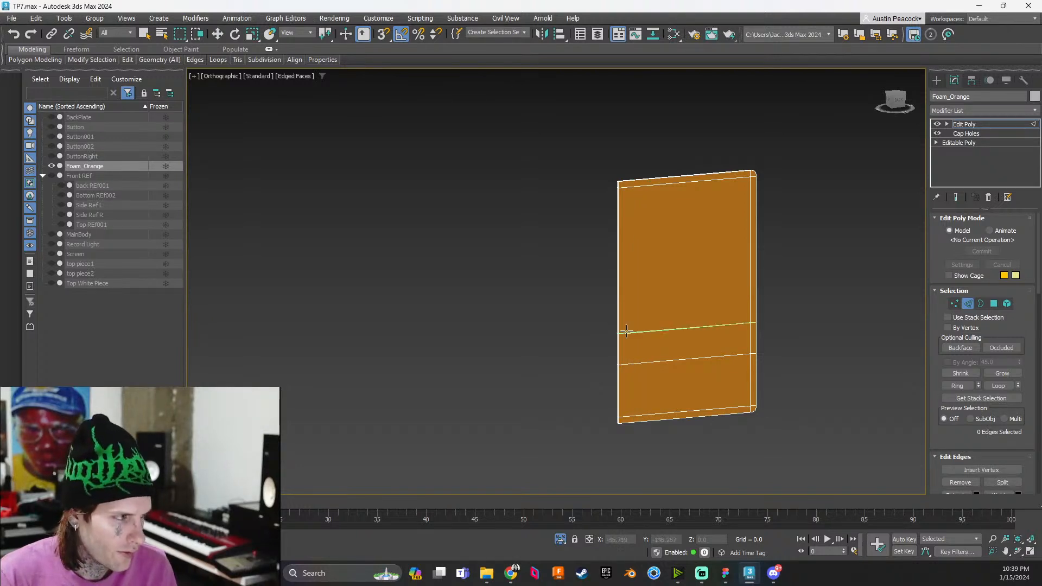
left_click(899, 100)
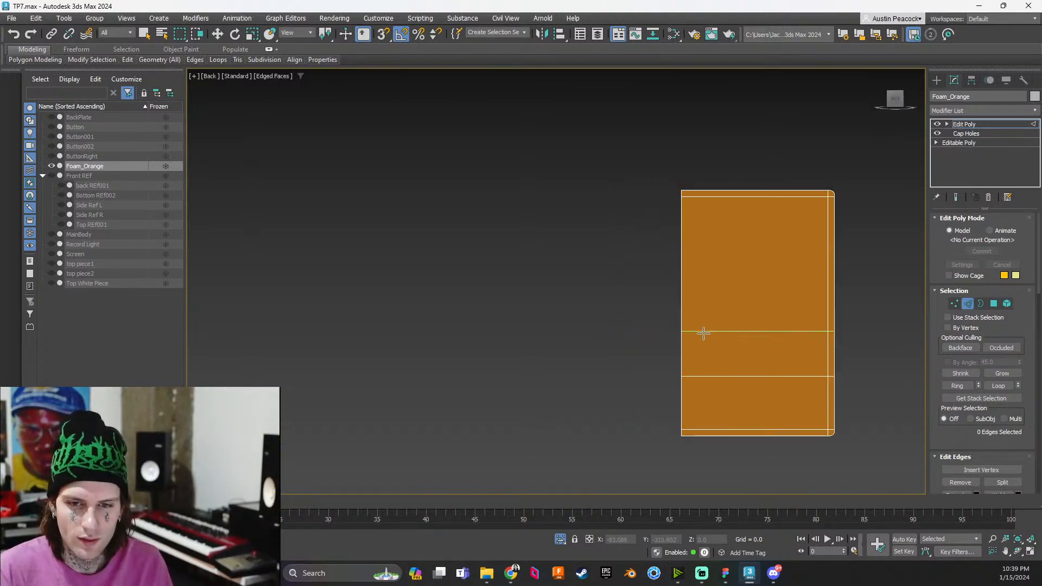
scroll(704, 395, "up", 5)
middle_click_drag(634, 332, 398, 310)
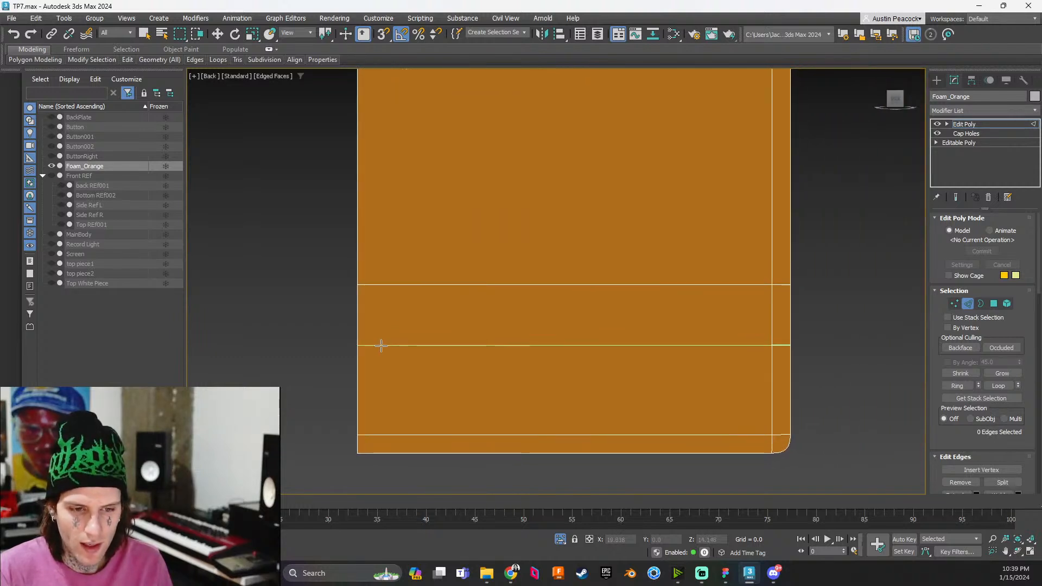
left_click(375, 436)
scroll(315, 391, "down", 4)
scroll(298, 352, "up", 2)
scroll(283, 333, "down", 2)
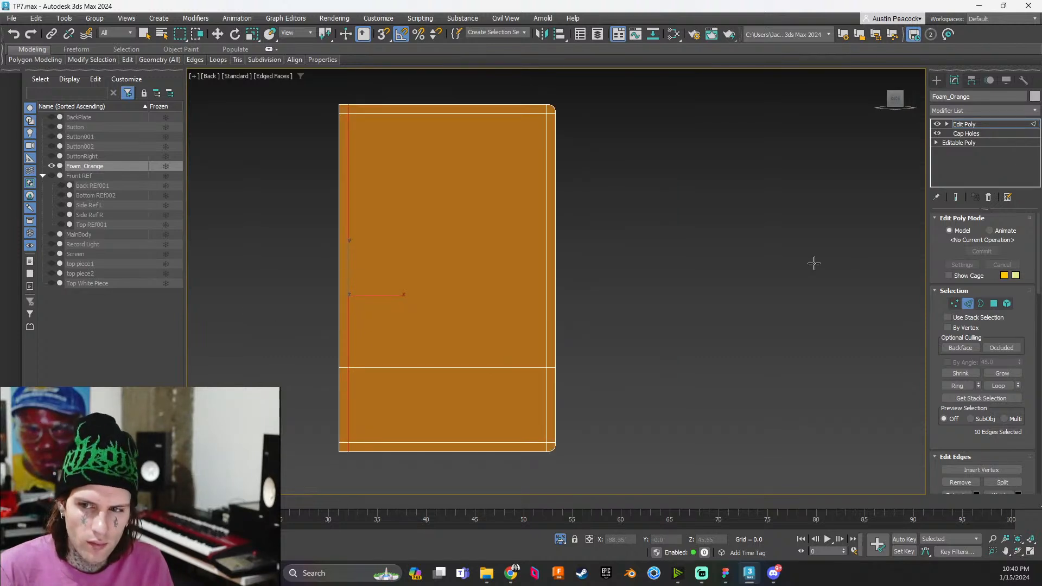
key("2")
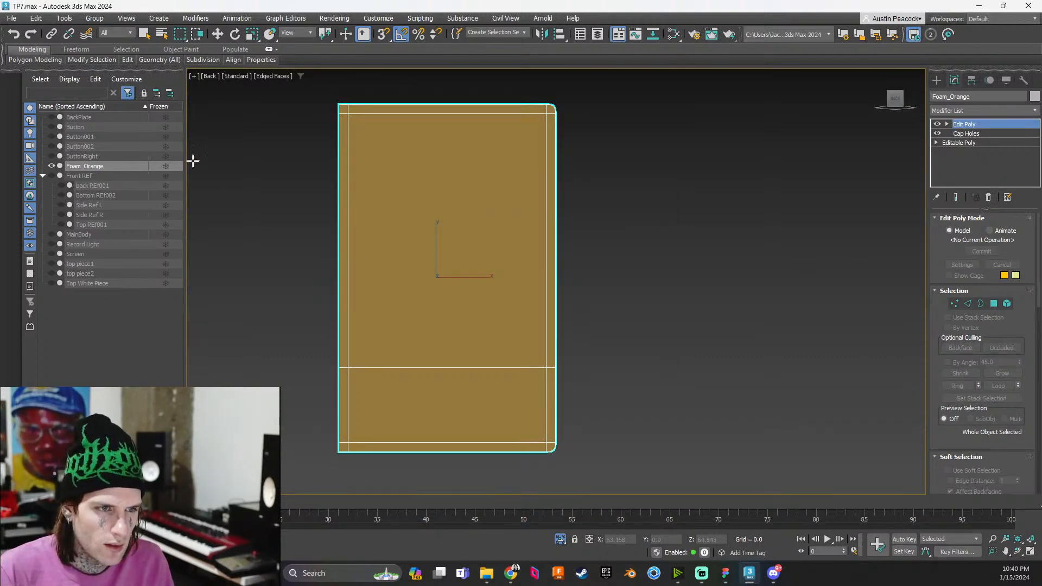
key("w")
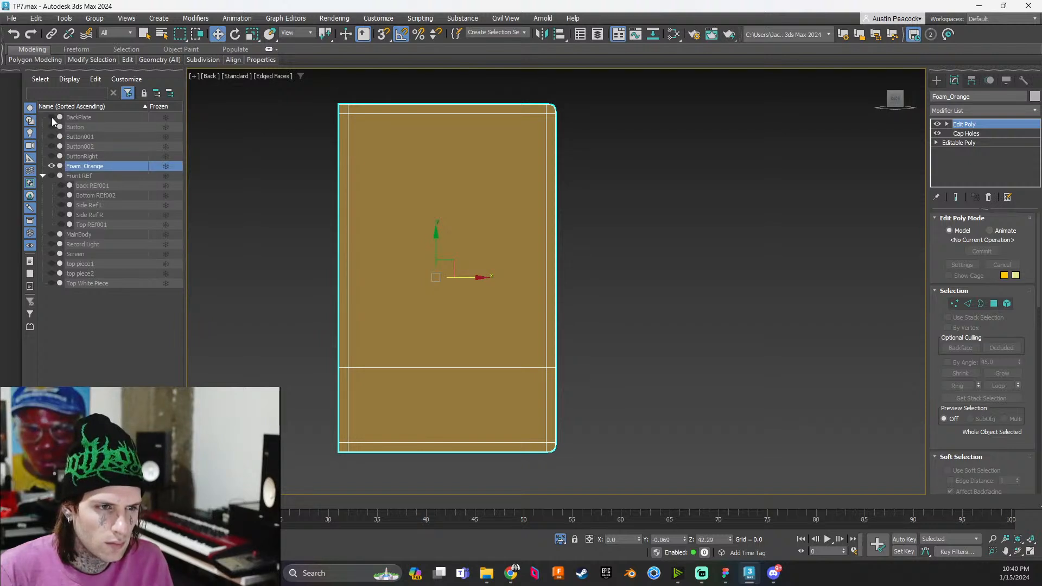
Show the back REF001 reference image and compare the panel's straight side and its upper and lower corners with it
left_click(61, 186)
middle_click_drag(459, 230, 673, 289)
scroll(536, 217, "up", 4)
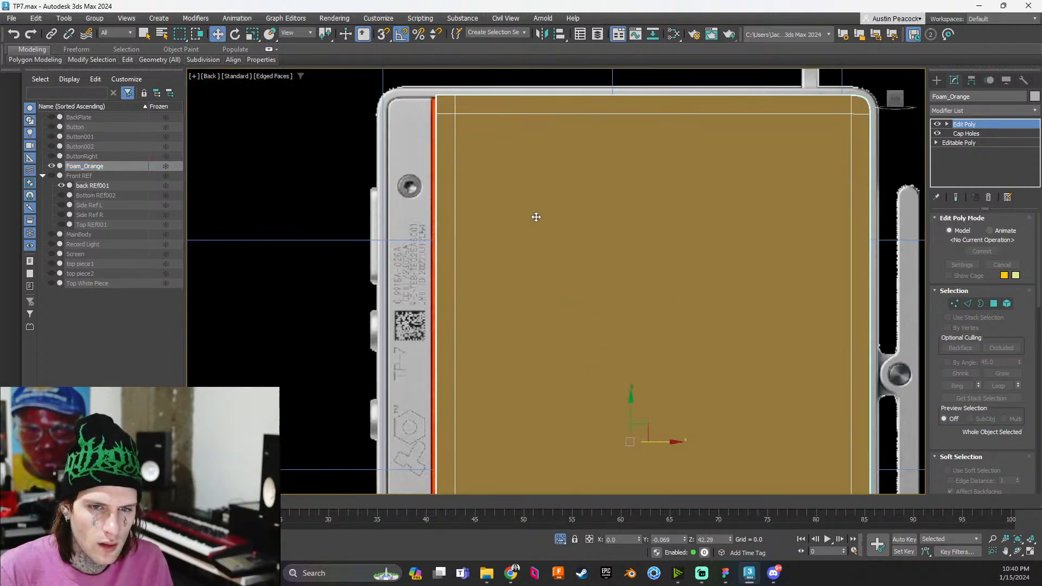
middle_click_drag(536, 217, 455, 295)
scroll(486, 258, "up", 3)
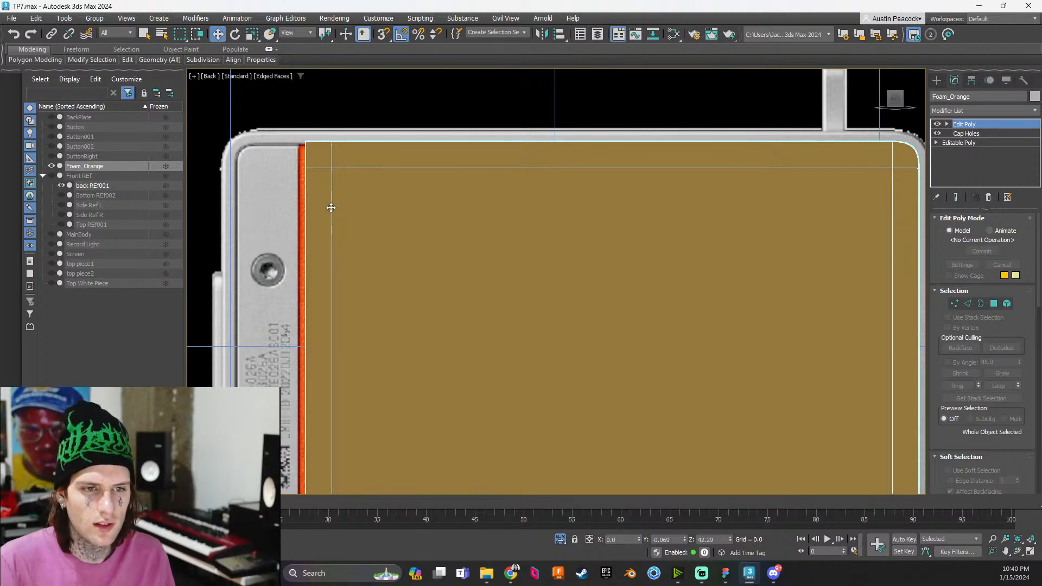
scroll(330, 210, "down", 2)
middle_click_drag(414, 268, 516, 65)
scroll(516, 65, "up", 2)
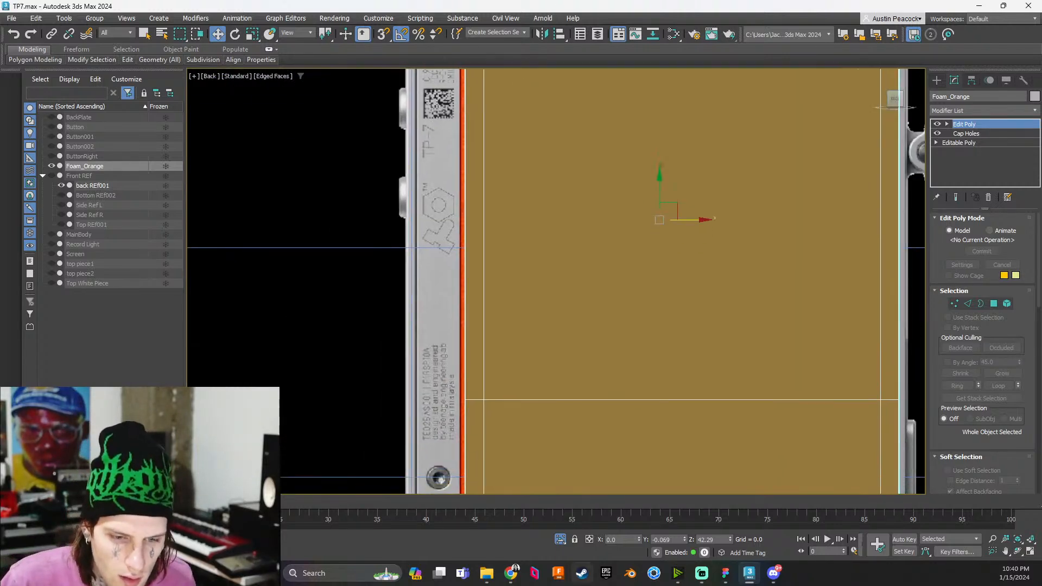
scroll(544, 453, "down", 3)
middle_click_drag(560, 405, 544, 263)
scroll(513, 319, "up", 4)
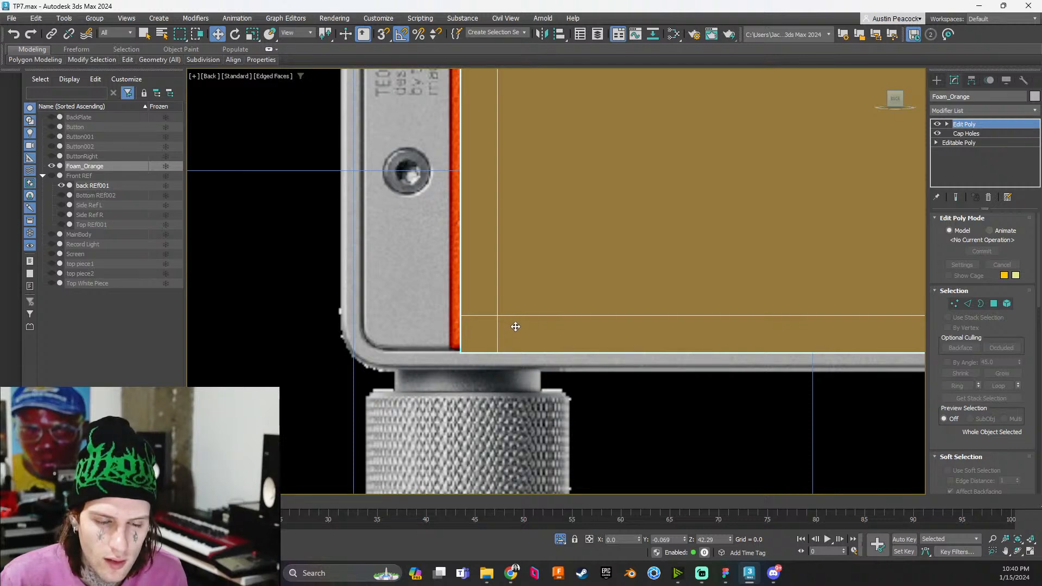
scroll(322, 243, "down", 8)
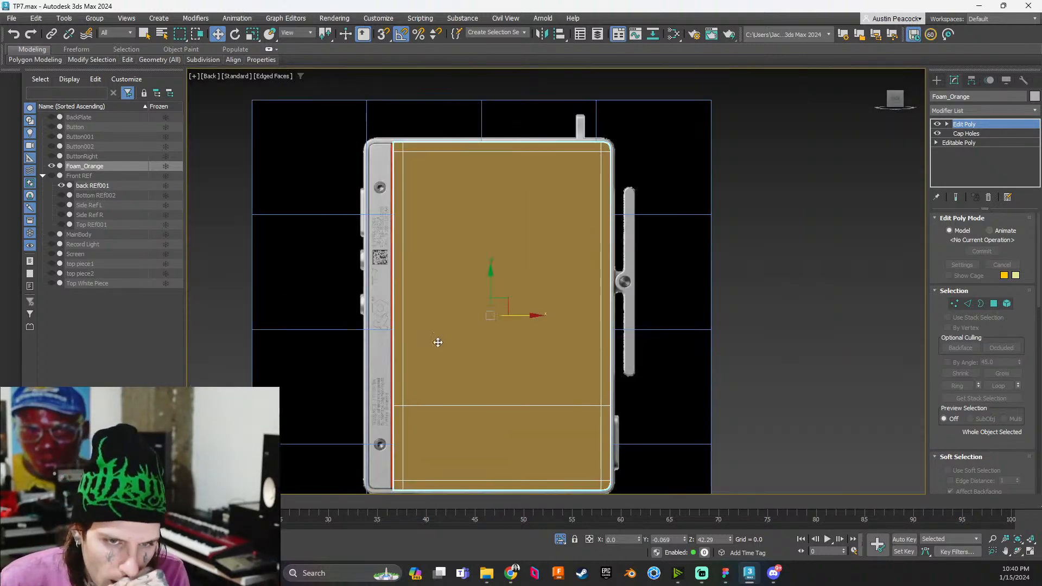
middle_click_drag(437, 342, 501, 443)
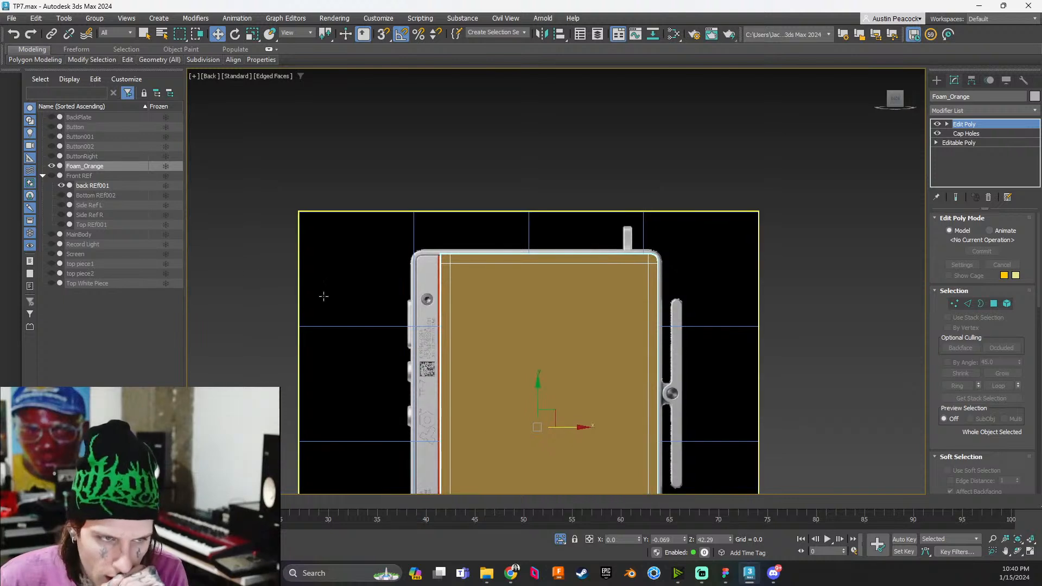
Hide Foam_Orange to examine the edges of the orange foam in the back reference image, and show the panel again
left_click(53, 166)
left_click(53, 165)
left_click(53, 165)
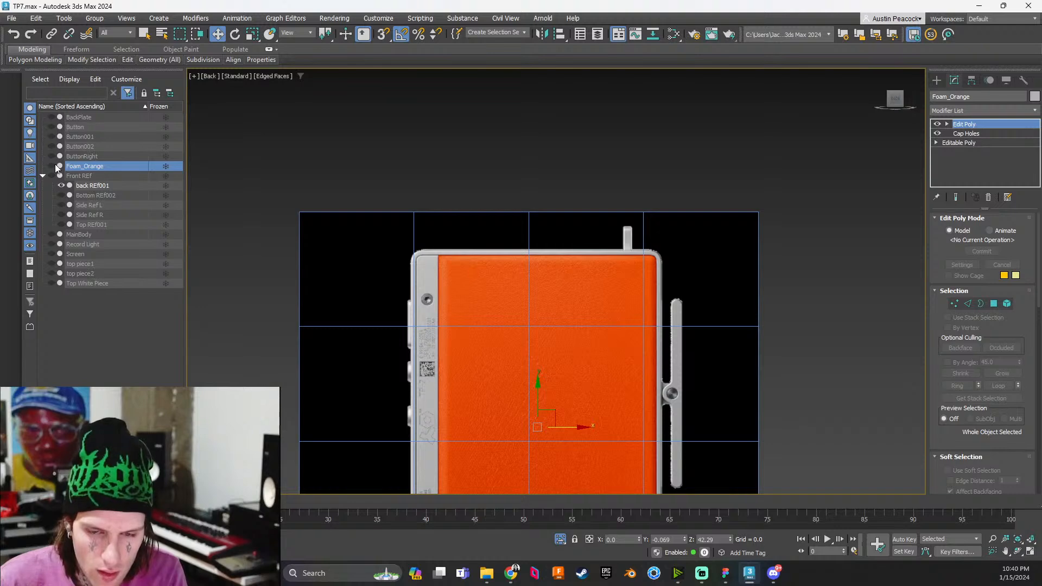
scroll(569, 333, "up", 4)
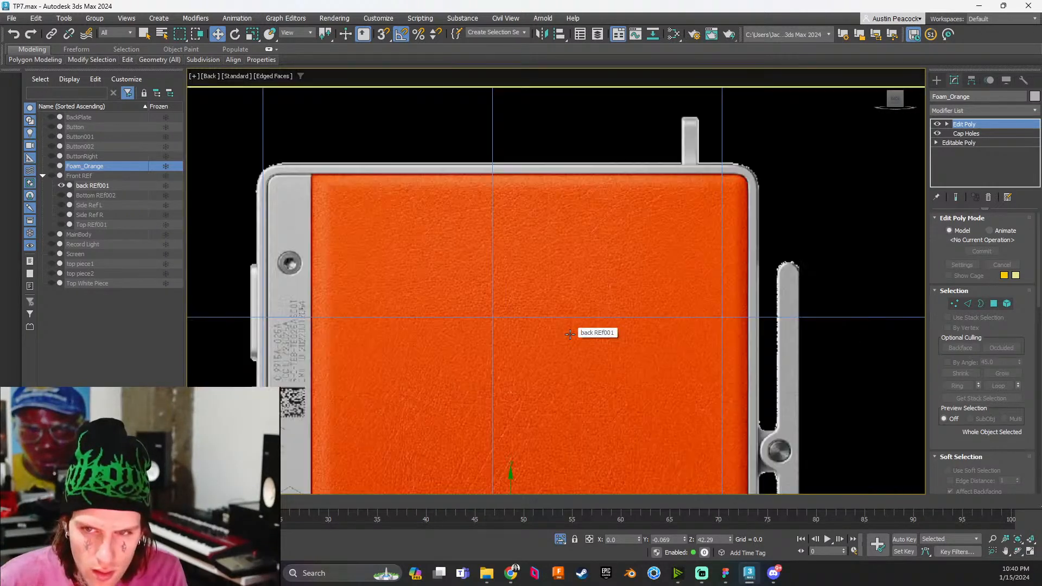
scroll(569, 334, "down", 2)
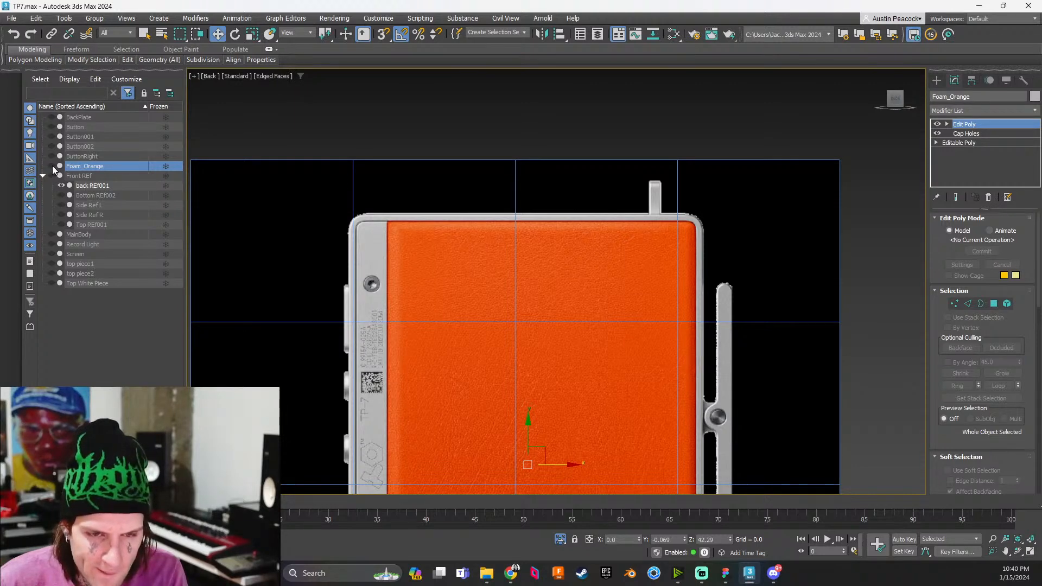
key("z")
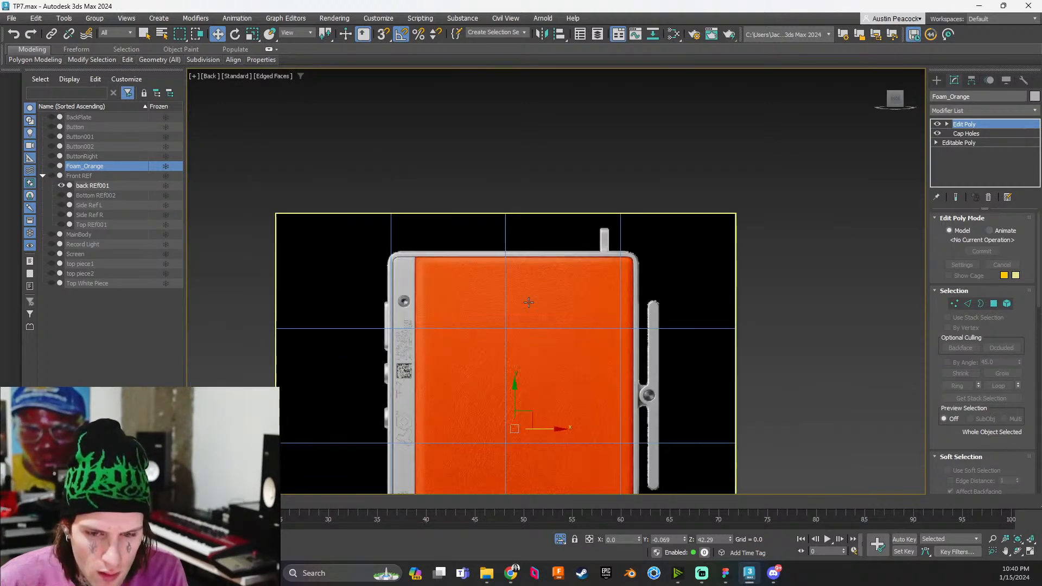
scroll(576, 373, "up", 2)
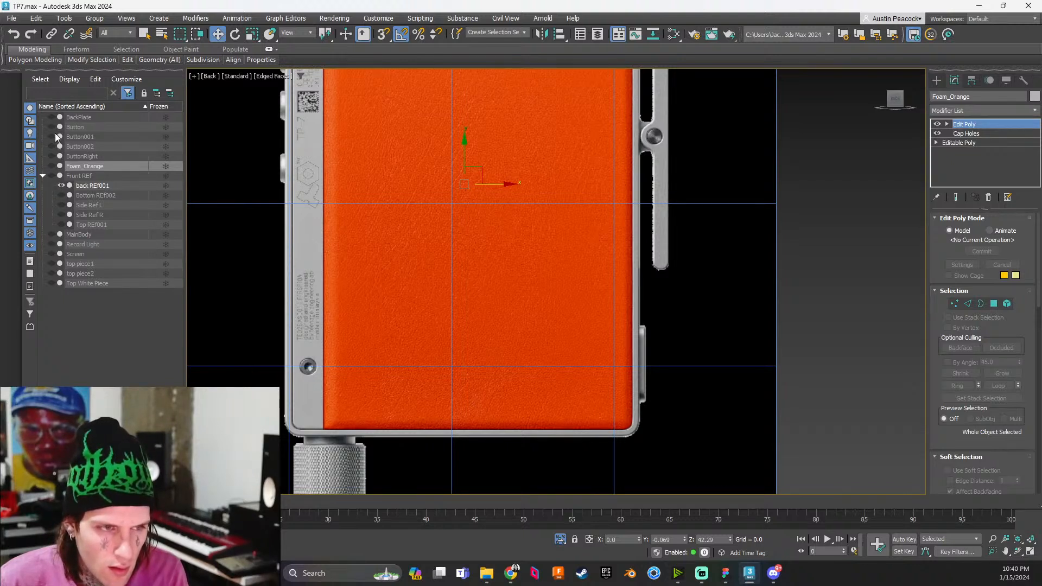
left_click(52, 166)
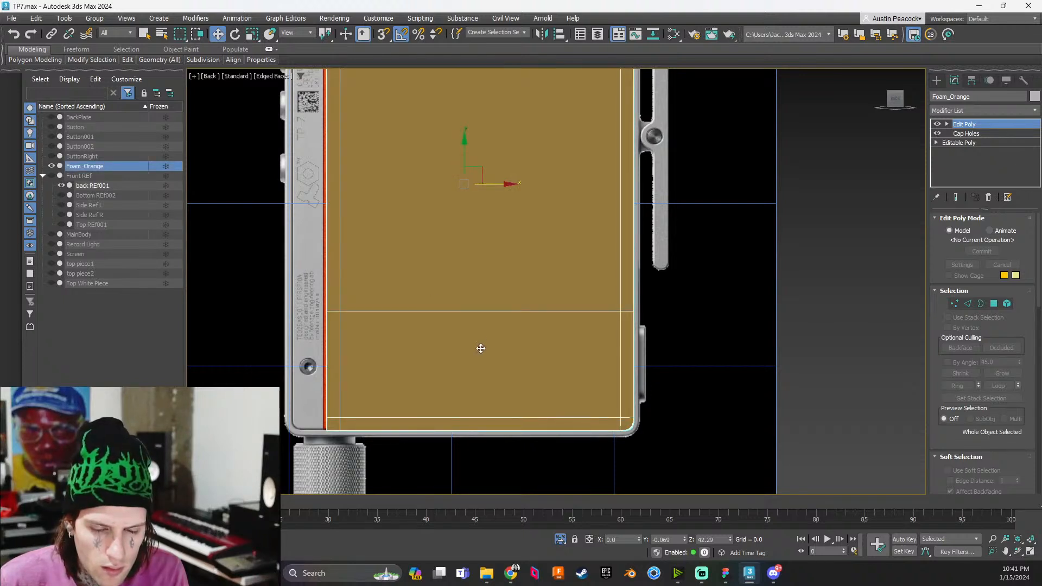
In Polygon level, select all the polygons that make up the back face of the orange foam panel
middle_click_drag(479, 349, 491, 379)
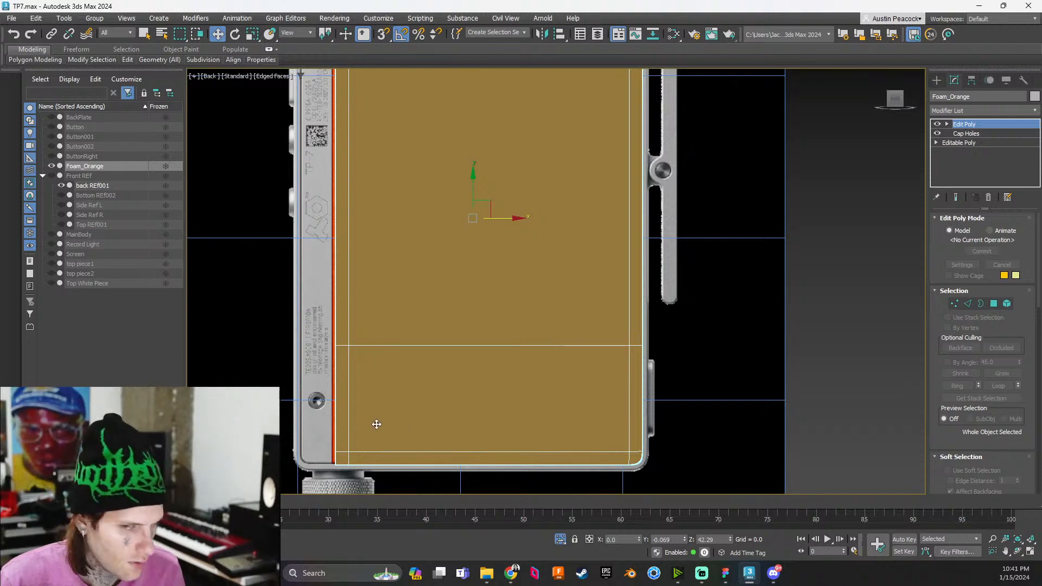
key("4")
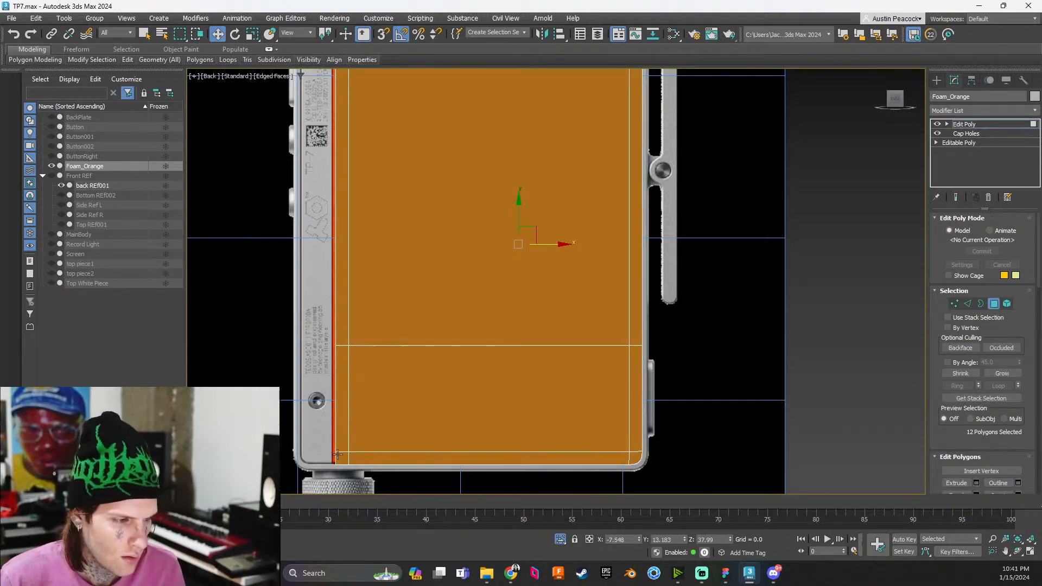
scroll(395, 431, "down", 2)
middle_click_drag(395, 430, 377, 456)
left_click(341, 473)
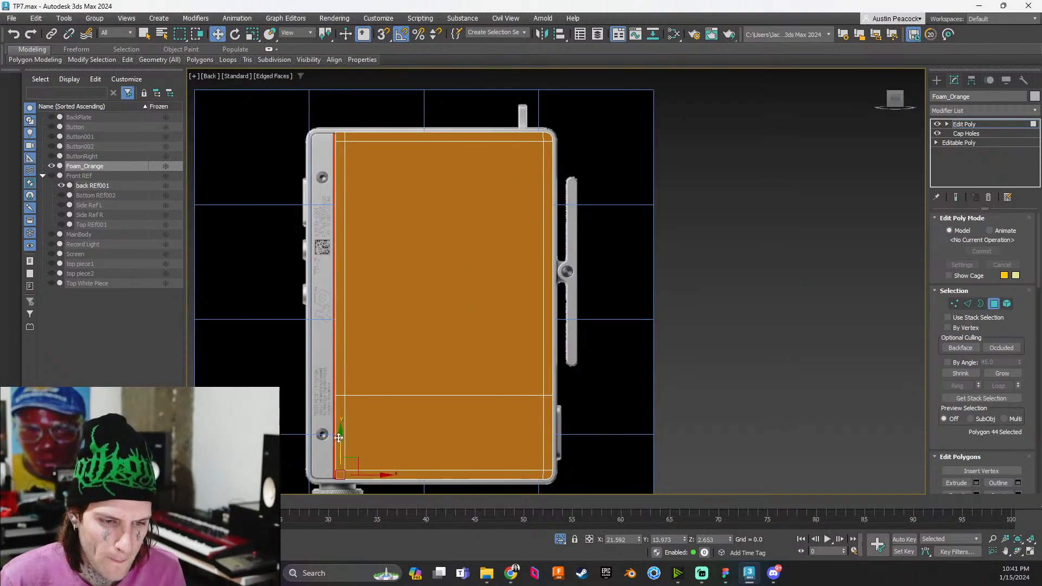
key("shift+b")
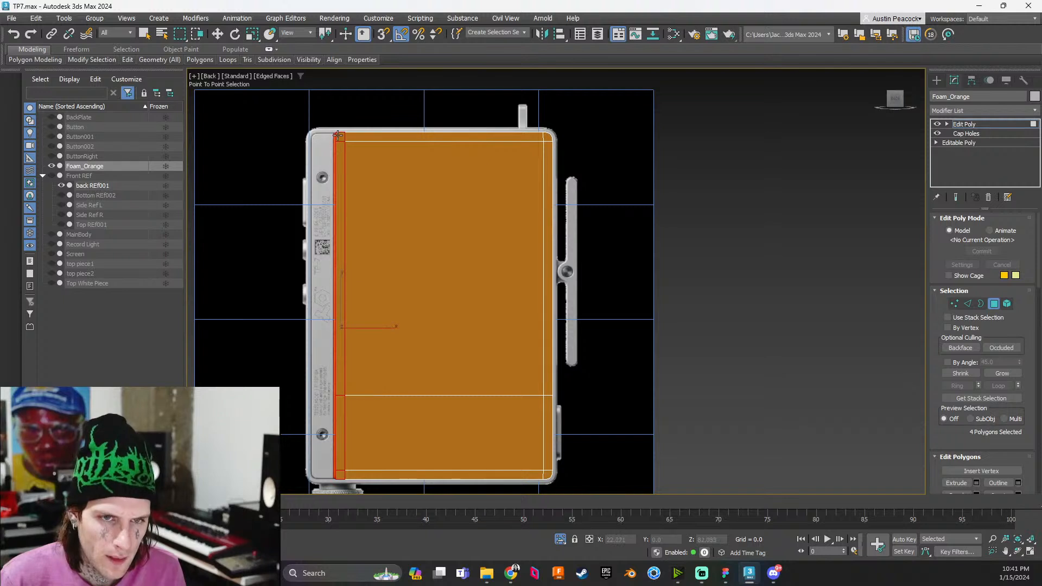
mouse_move(546, 140)
left_mouse_down()
mouse_move(549, 468)
mouse_move(537, 475)
mouse_move(495, 315)
left_mouse_up()
key("w")
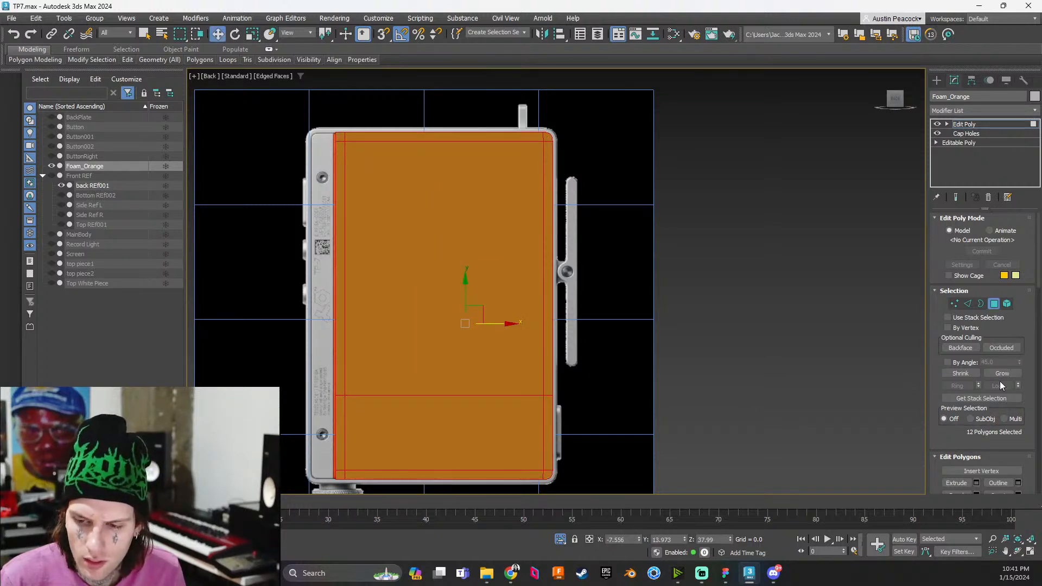
Inset the selected back-face polygons slightly to form a thin border around the foam panel, and clear the selection
scroll(974, 478, "down", 2)
left_click(989, 462)
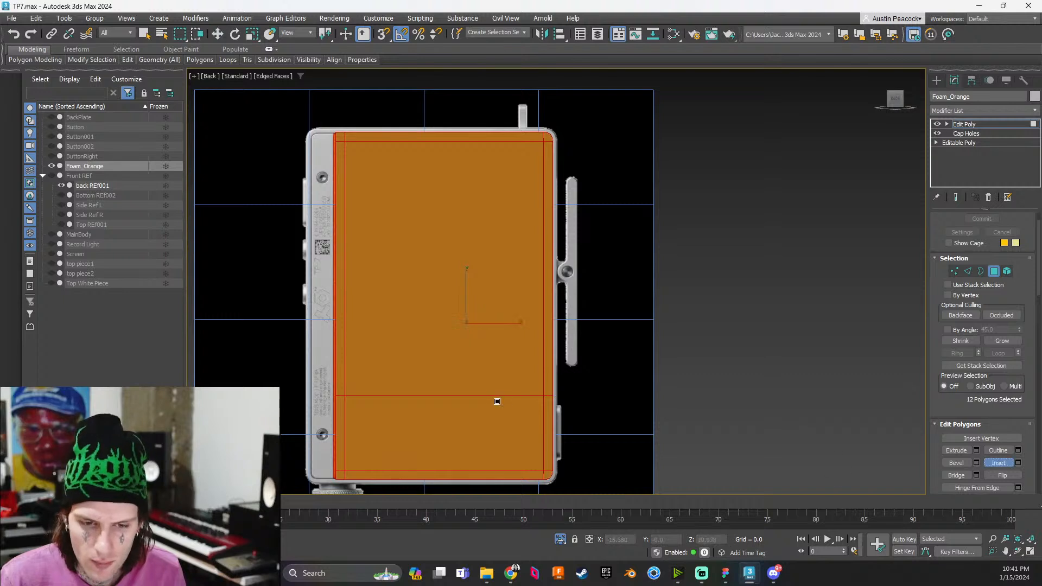
left_click_drag(506, 406, 525, 436)
scroll(535, 418, "up", 4)
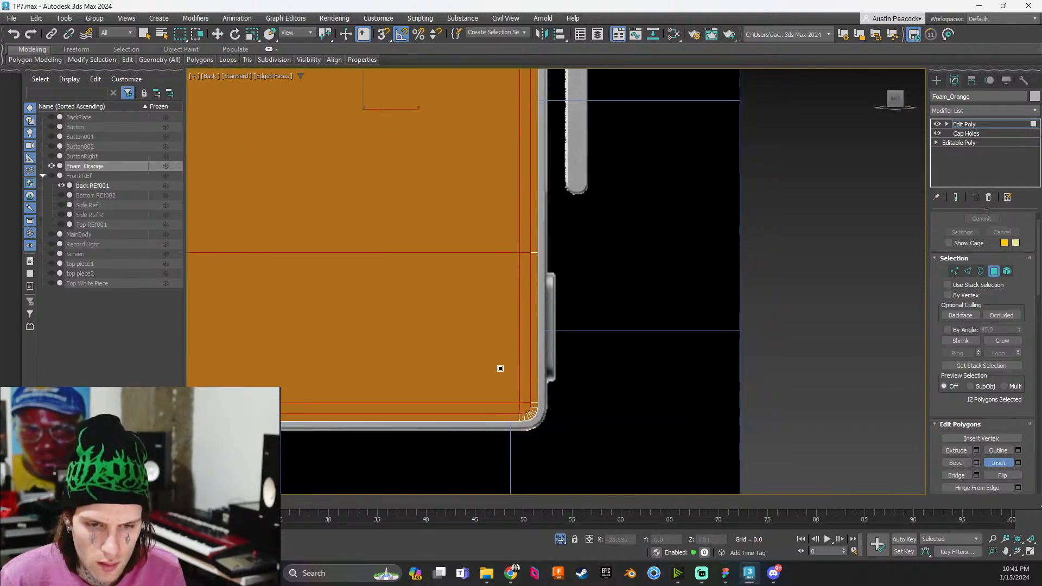
scroll(500, 369, "up", 2)
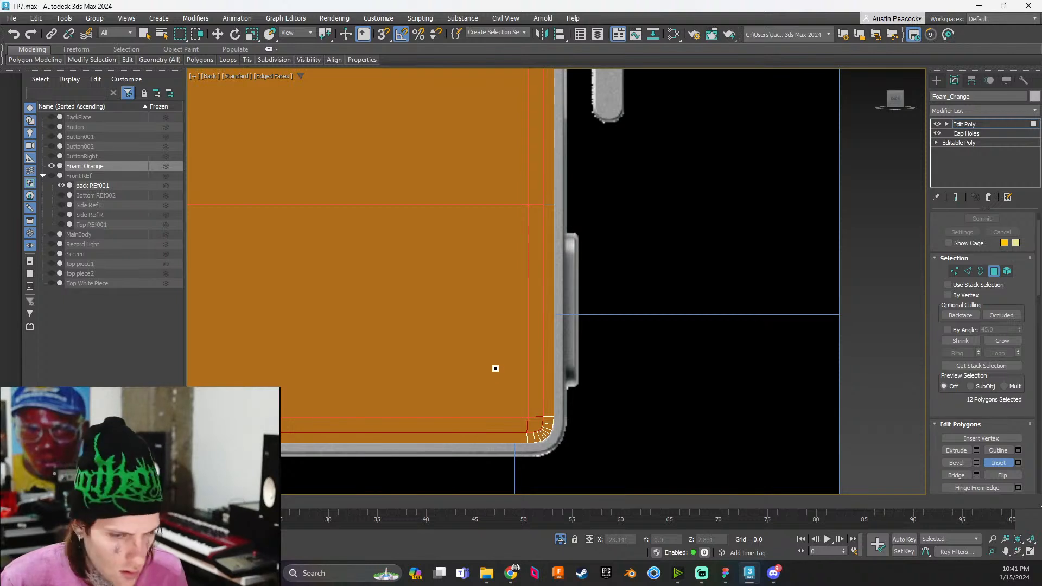
left_click_drag(493, 363, 496, 370)
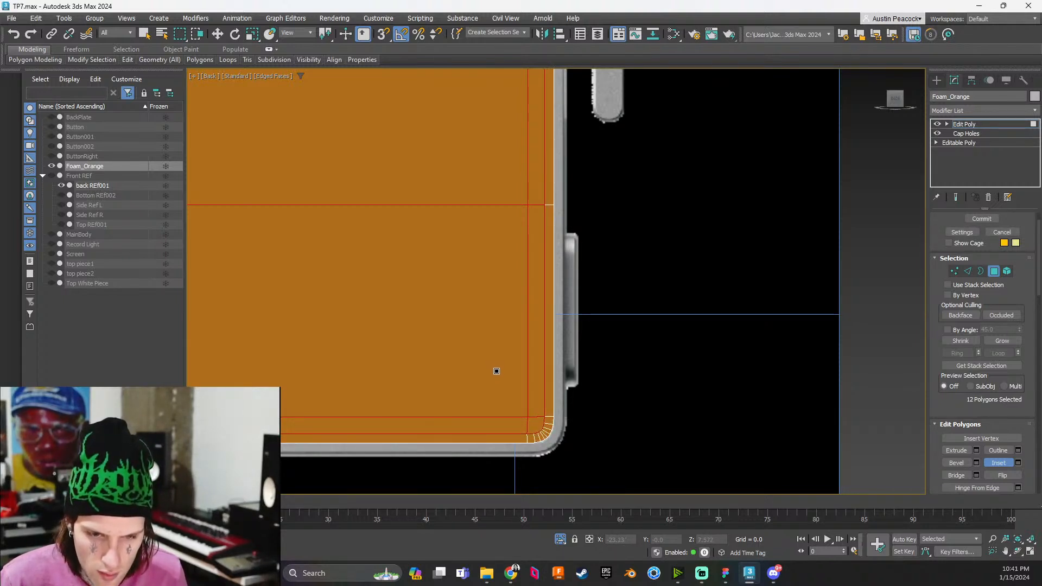
left_click_drag(495, 371, 495, 367)
scroll(496, 369, "down", 2)
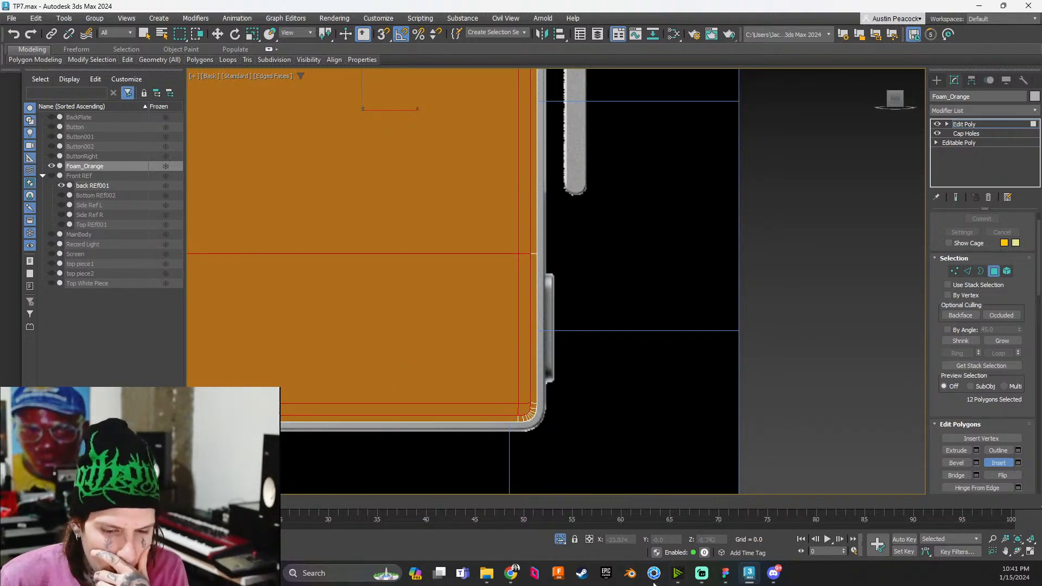
left_click(806, 379)
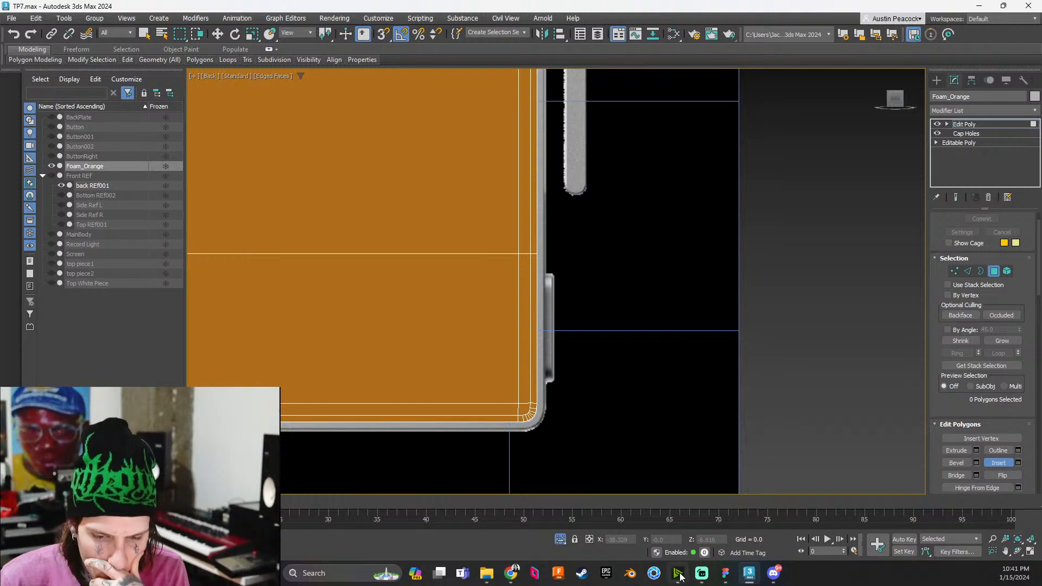
Switch to Figma and place its window beside the Back view to compare the foam panel's border with the back reference
left_click(726, 573)
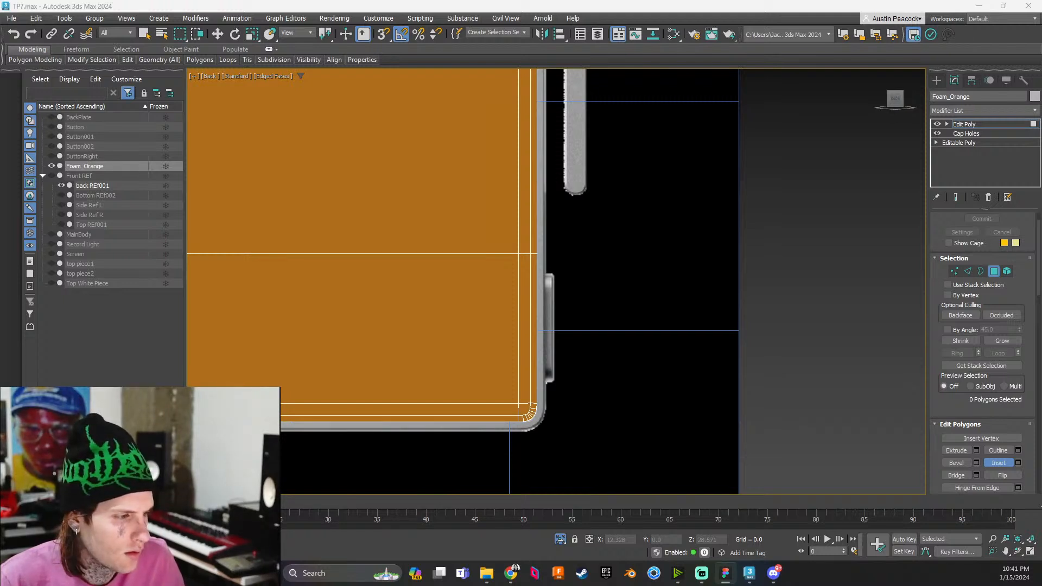
left_click_drag(0, 5, 81, 21)
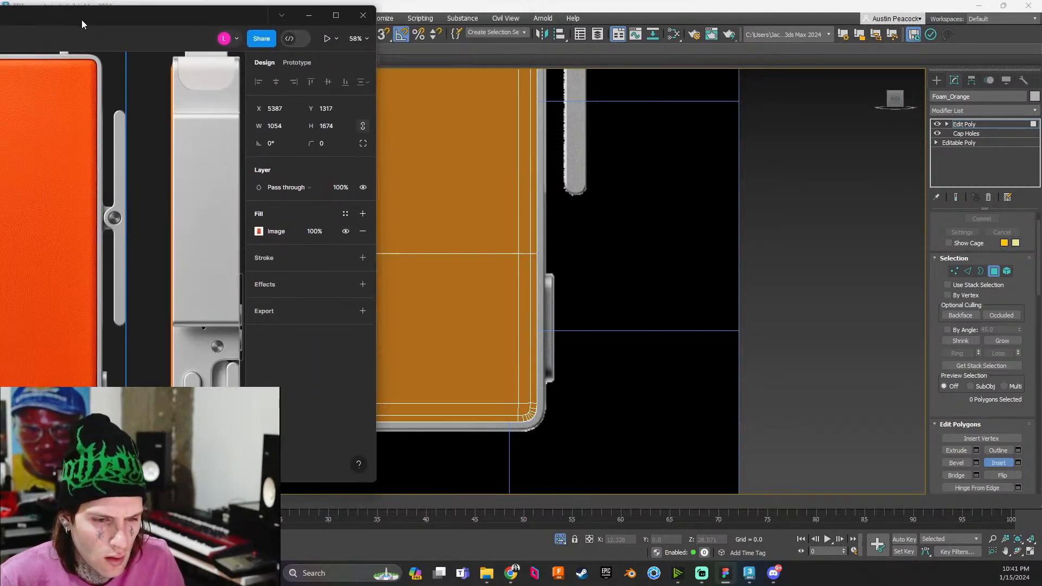
scroll(486, 282, "down", 3)
middle_click_drag(477, 290, 713, 391)
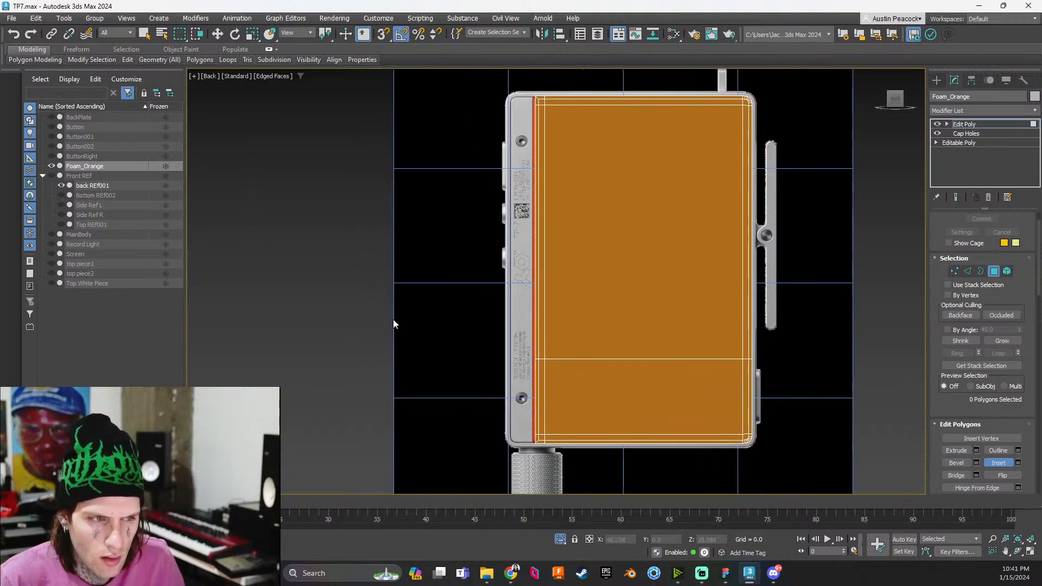
key("alt+Tab")
left_click_drag(0, 16, 171, 51)
scroll(285, 237, "down", 1)
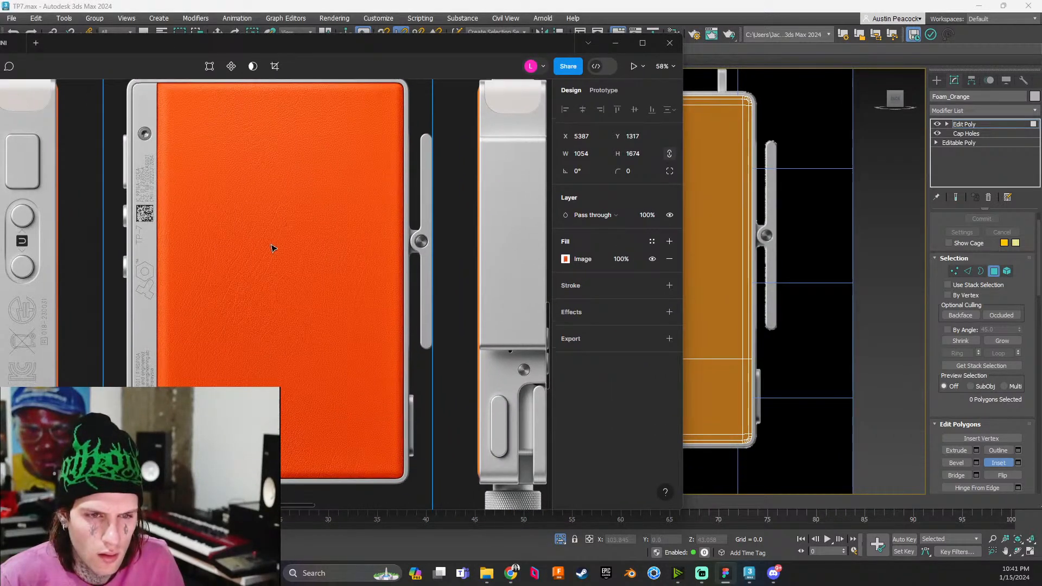
scroll(279, 255, "down", 2, "ctrl")
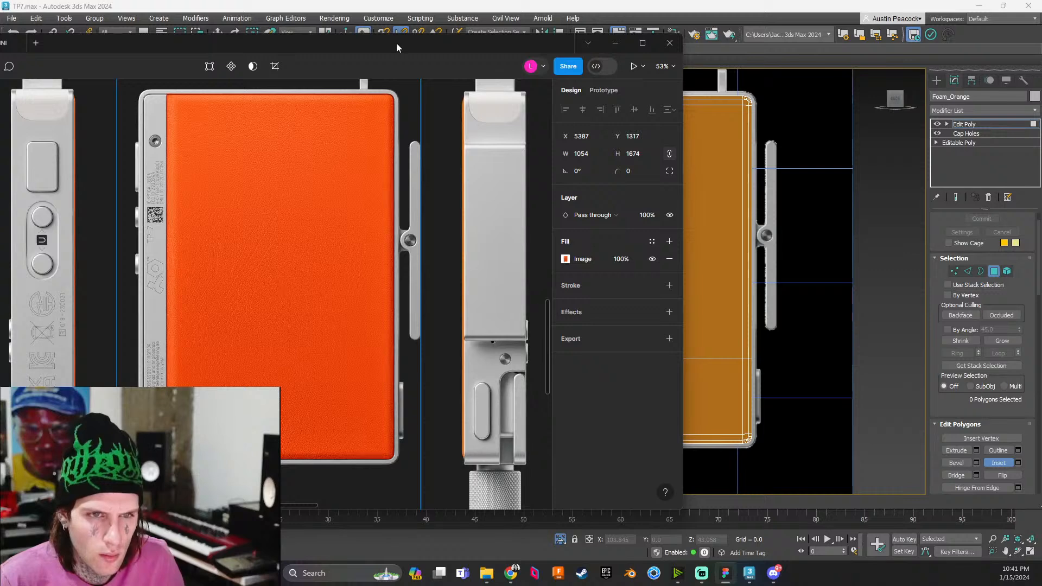
left_click_drag(396, 43, 217, 29)
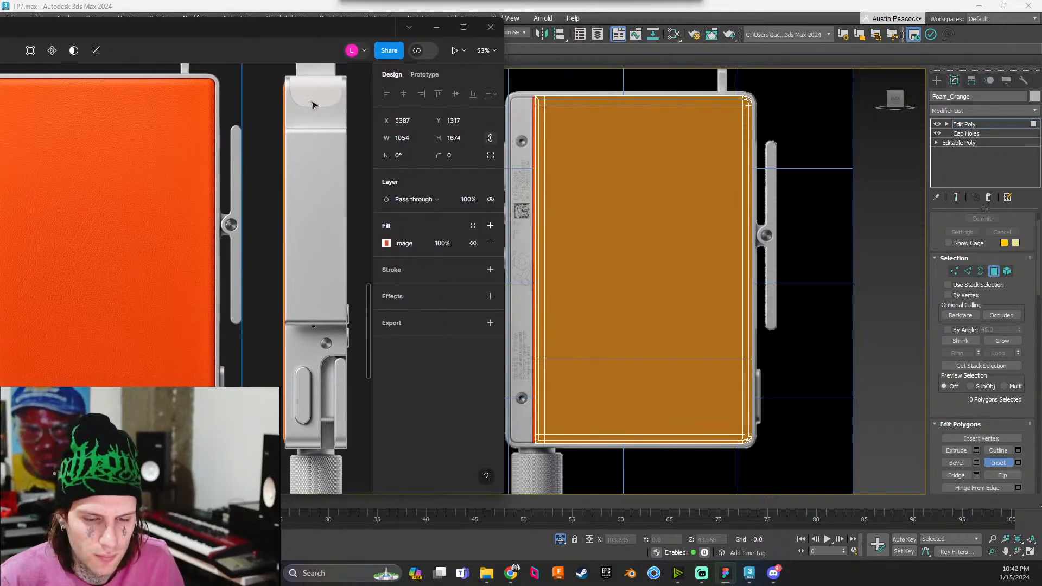
Restore the back-face polygon selection and widen the inset around the foam panel slightly
left_click(539, 438)
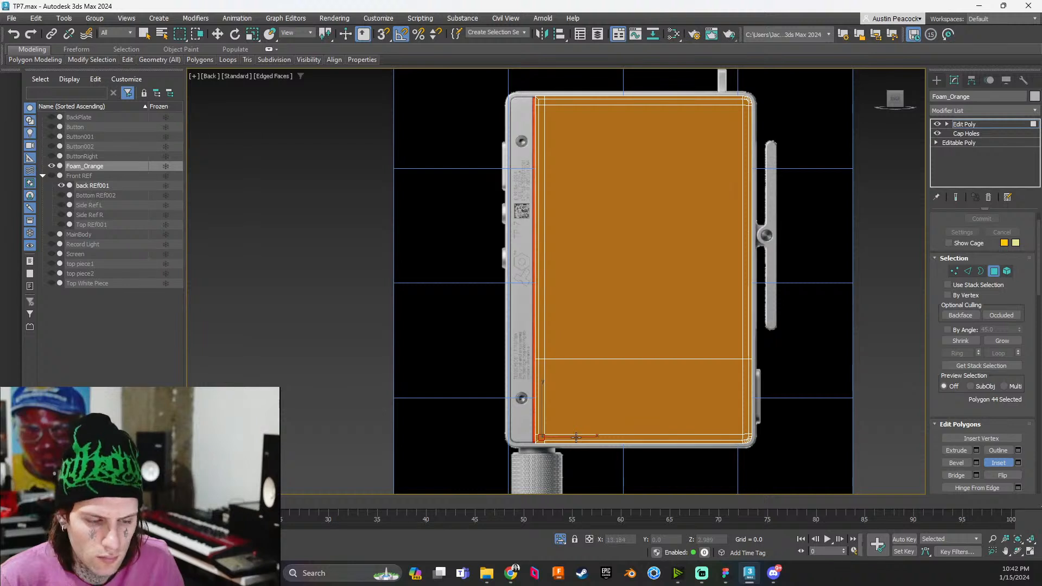
key("ctrl+z")
key("ctrl+z")
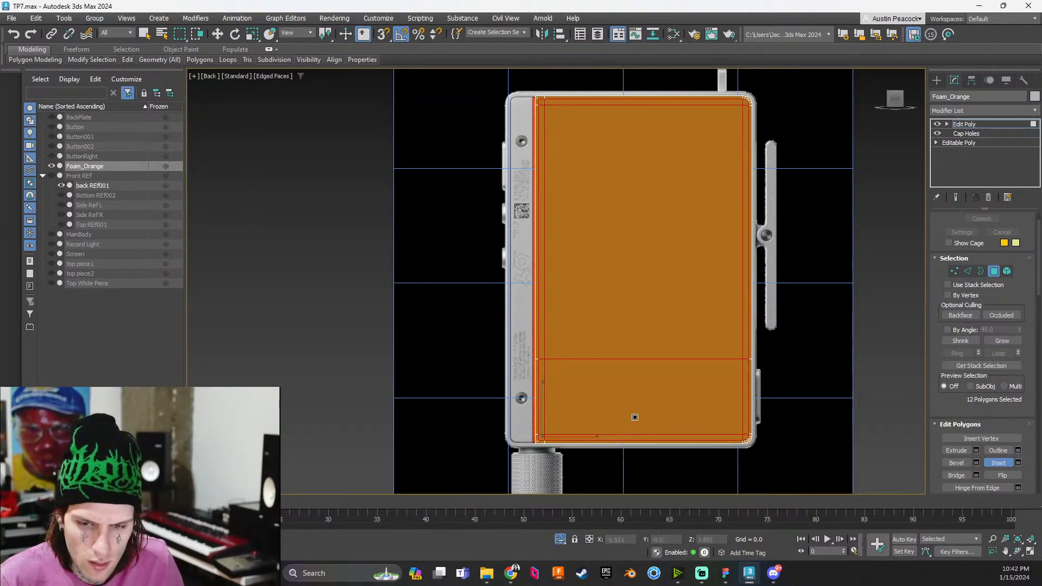
left_click_drag(694, 411, 693, 416)
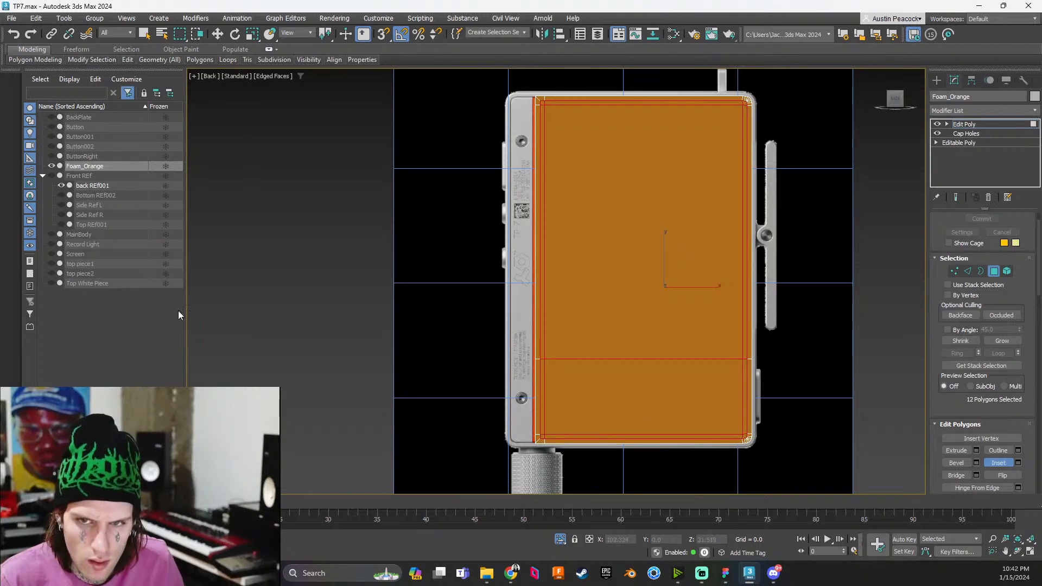
Compare the widened inset with the Figma back reference, clear the polygon selection, and examine the panel's border in the Back view
key("alt+Tab")
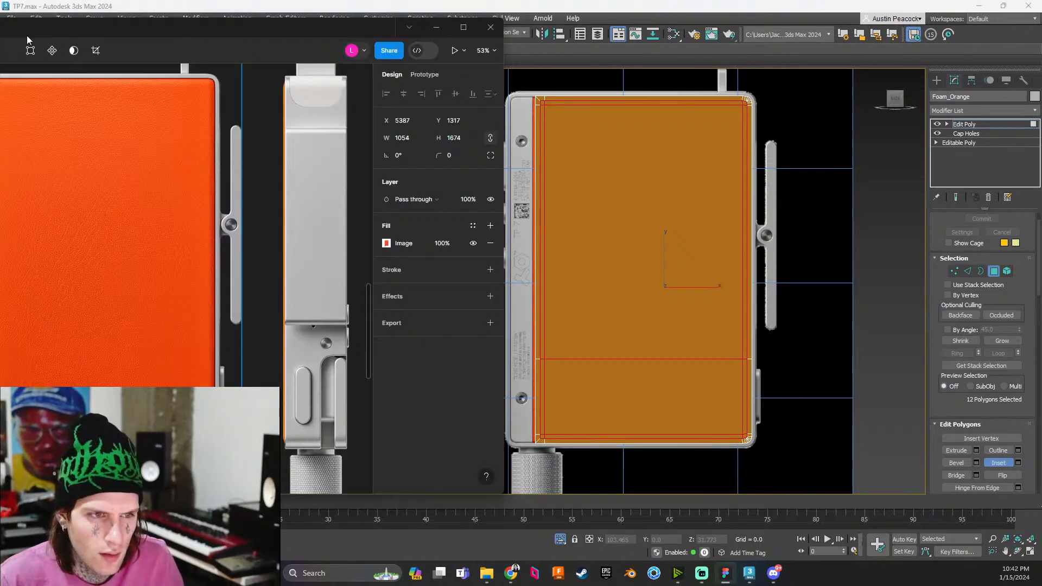
left_click_drag(162, 29, 46, 26)
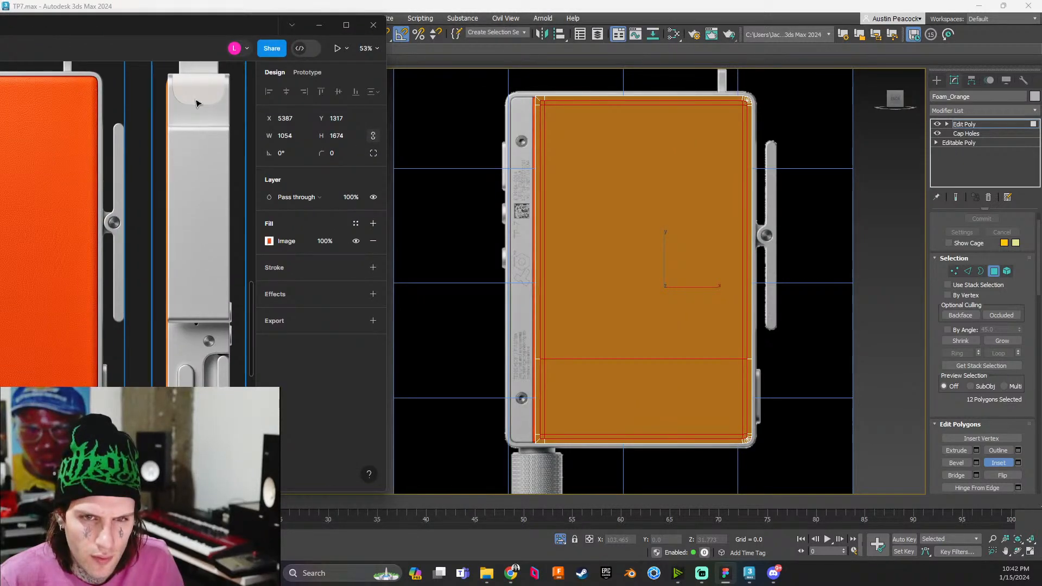
left_click_drag(197, 31, 0, 58)
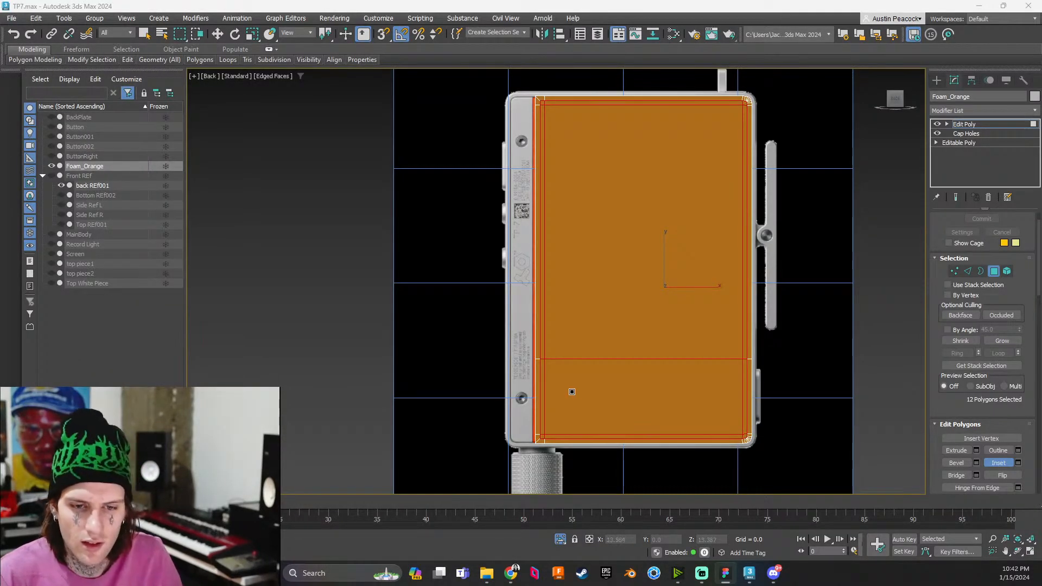
key("w")
left_click(353, 374)
scroll(569, 402, "up", 2)
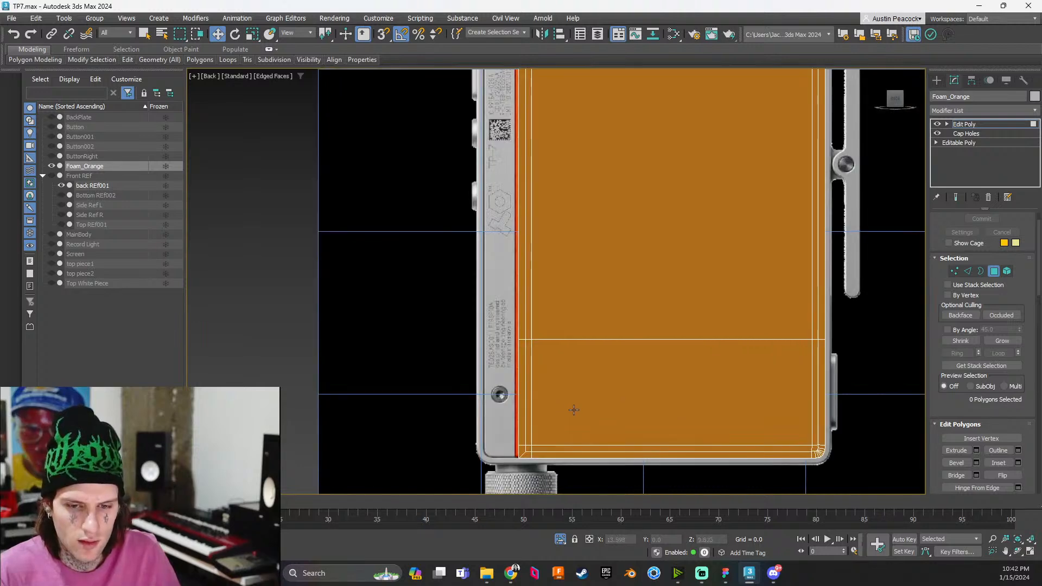
scroll(541, 452, "up", 3)
scroll(542, 441, "down", 5)
scroll(542, 440, "up", 2)
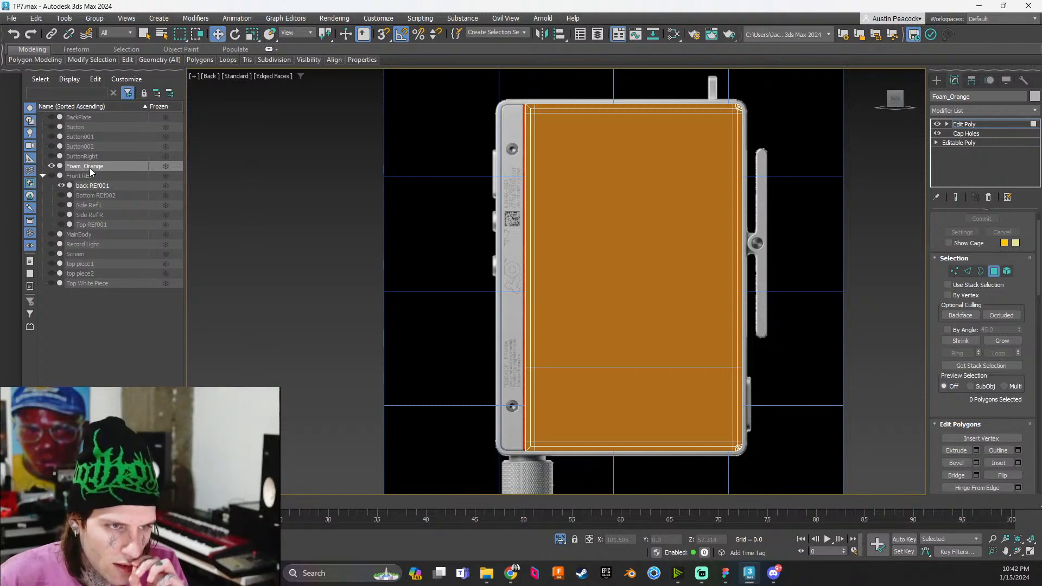
Exit isolation and isolate Foam_Orange alone without the back reference image, ending in the Back view
right_click(109, 167)
left_click(149, 86)
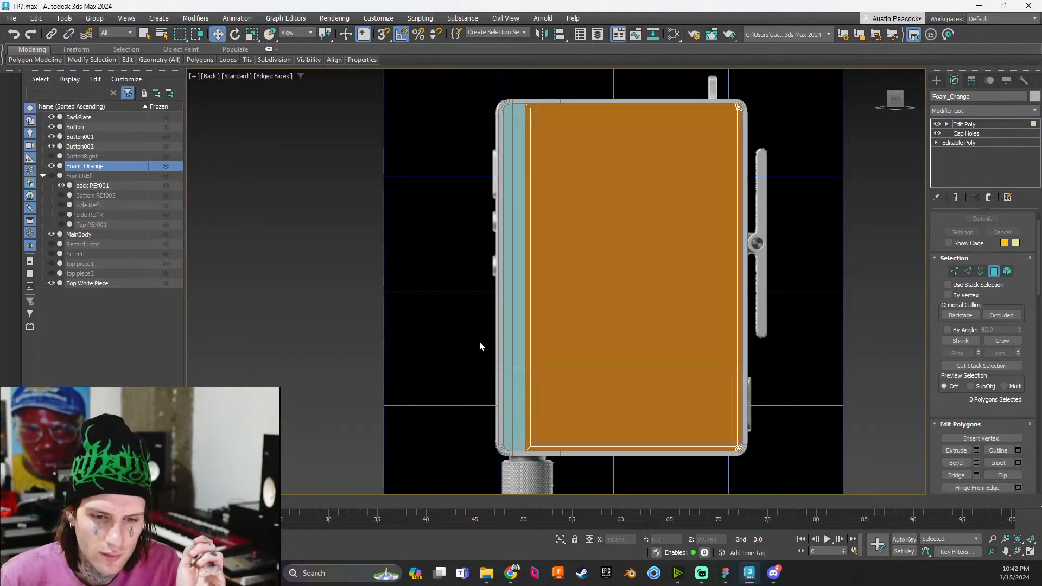
right_click(97, 164)
left_click(130, 91)
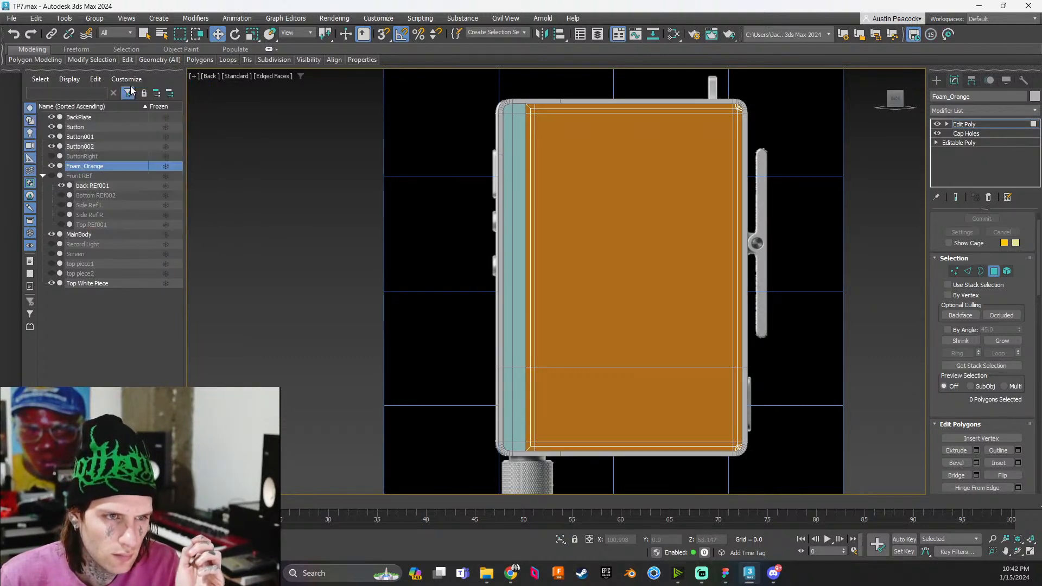
mouse_move(542, 247)
middle_mouse_down("alt")
mouse_move(556, 312)
mouse_move(509, 274)
mouse_move(570, 301)
mouse_move(542, 265)
middle_mouse_up("alt")
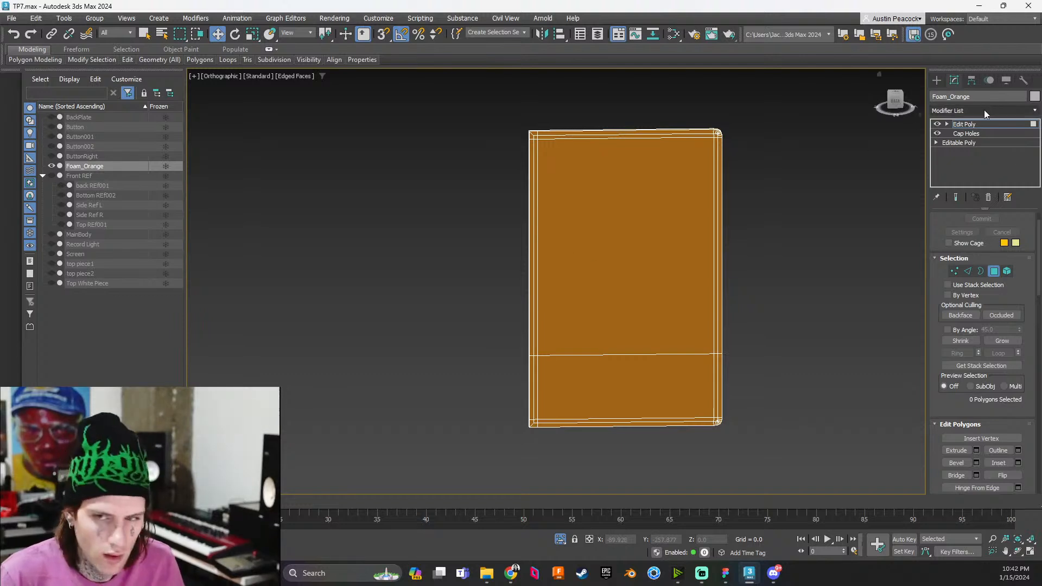
left_click(895, 99)
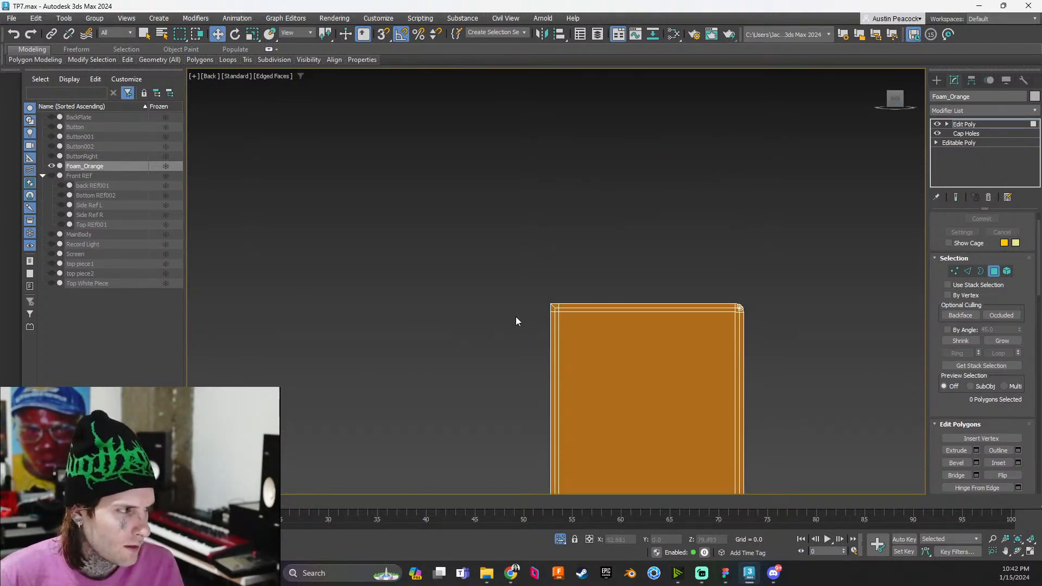
middle_click_drag(590, 336, 578, 186)
scroll(546, 337, "up", 2)
scroll(551, 348, "down", 2)
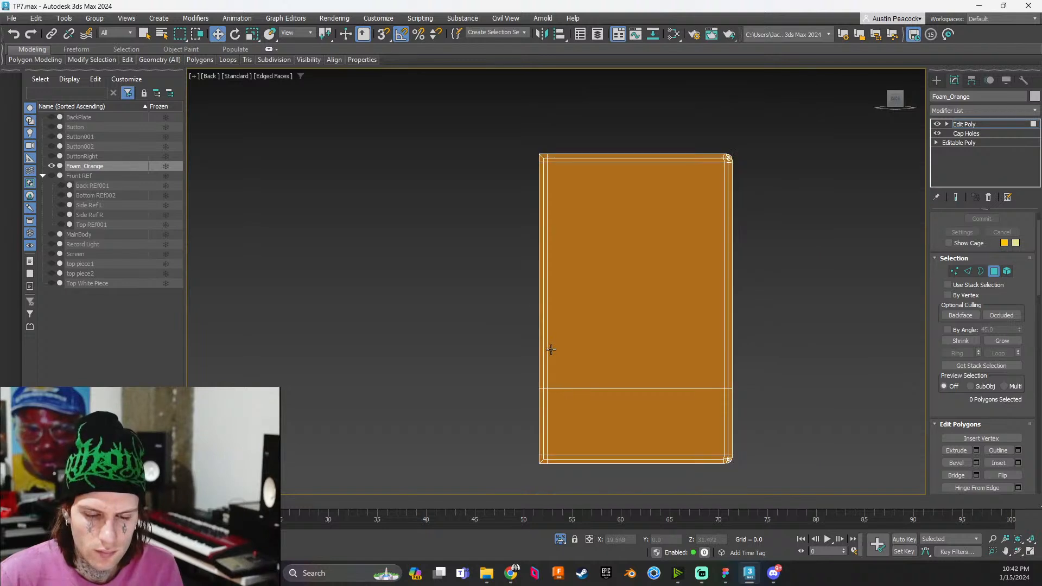
scroll(550, 348, "up", 2)
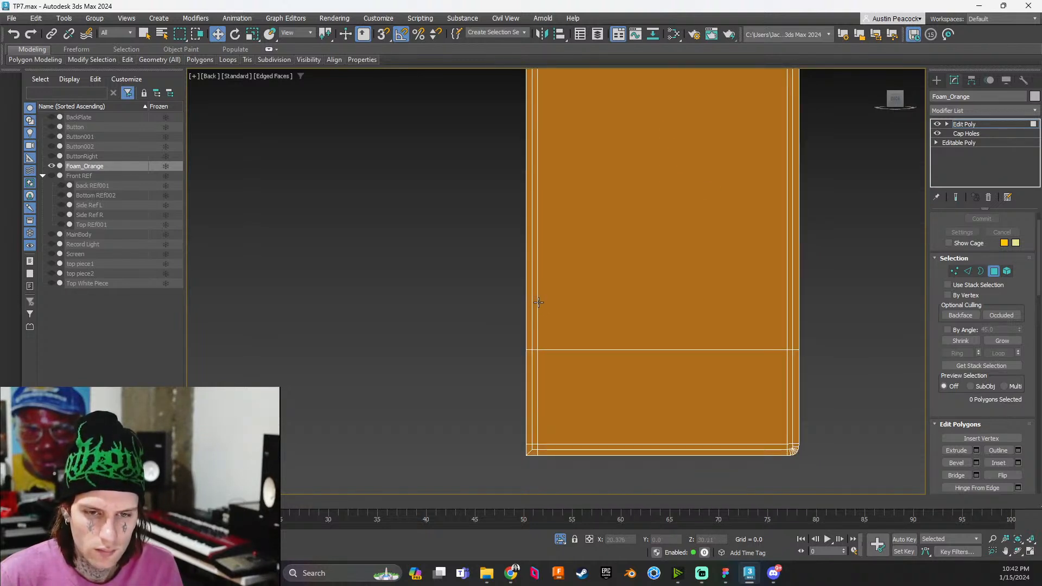
Remove the lengthwise edge loop just inside the inset along the foam panel's straight side, and switch to Vertex level
key("ctrl+a")
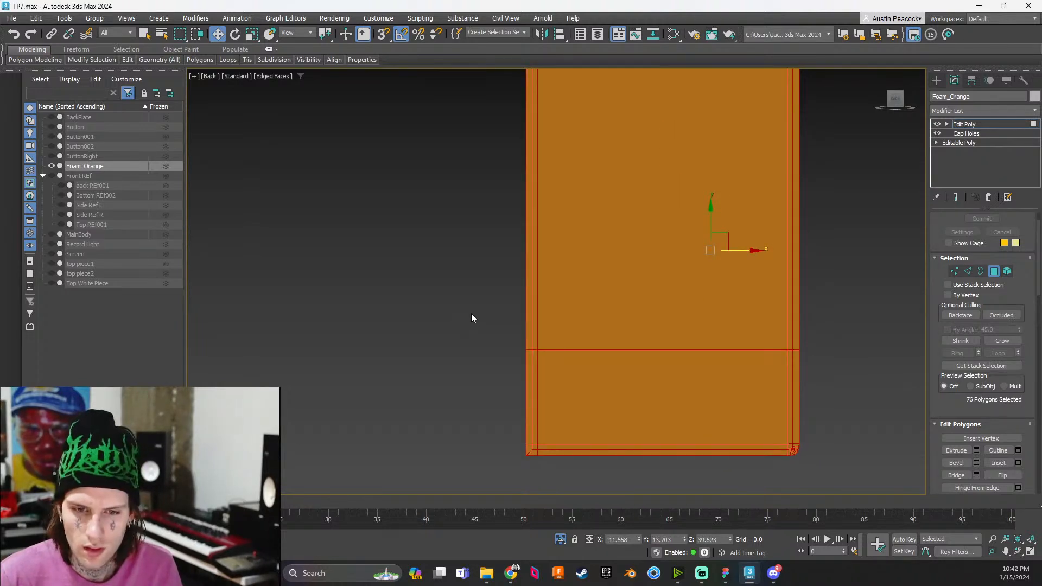
key("2")
double_click(539, 319)
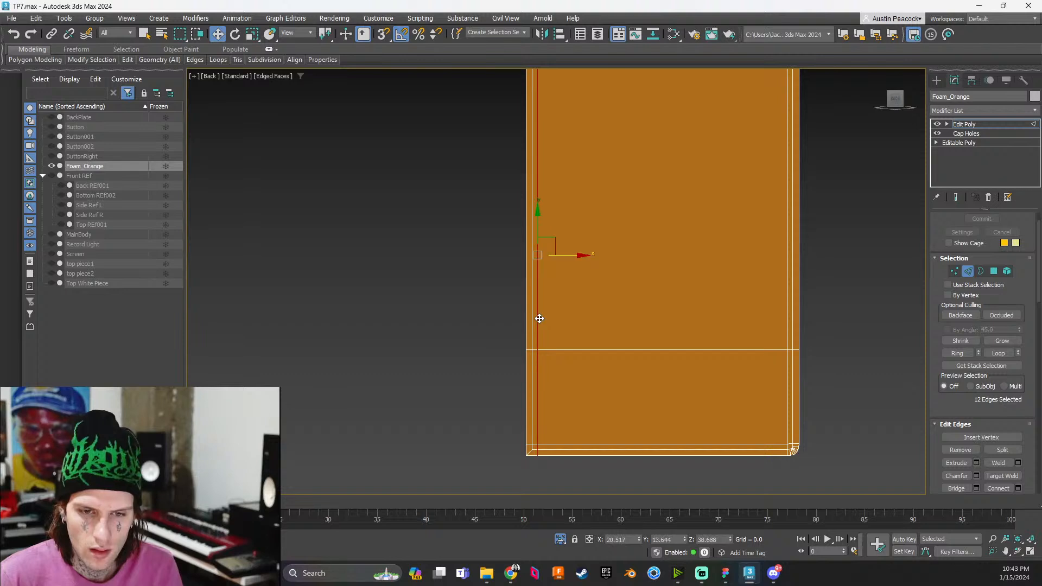
left_click(947, 449)
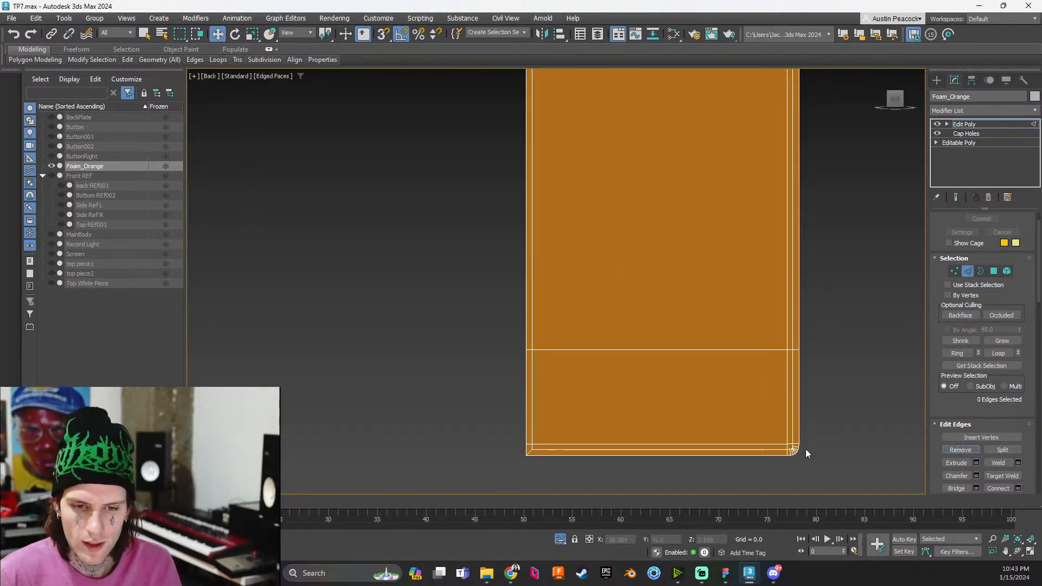
key("1")
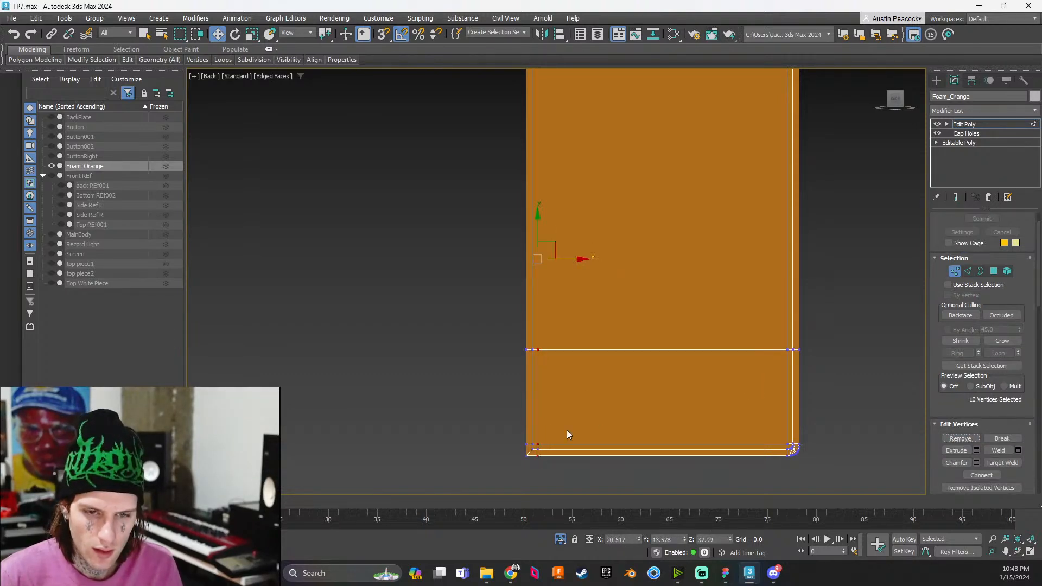
Remove the leftover vertices of the deleted lengthwise edge loop along the foam panel's straight side
left_click(549, 441)
scroll(551, 440, "down", 3)
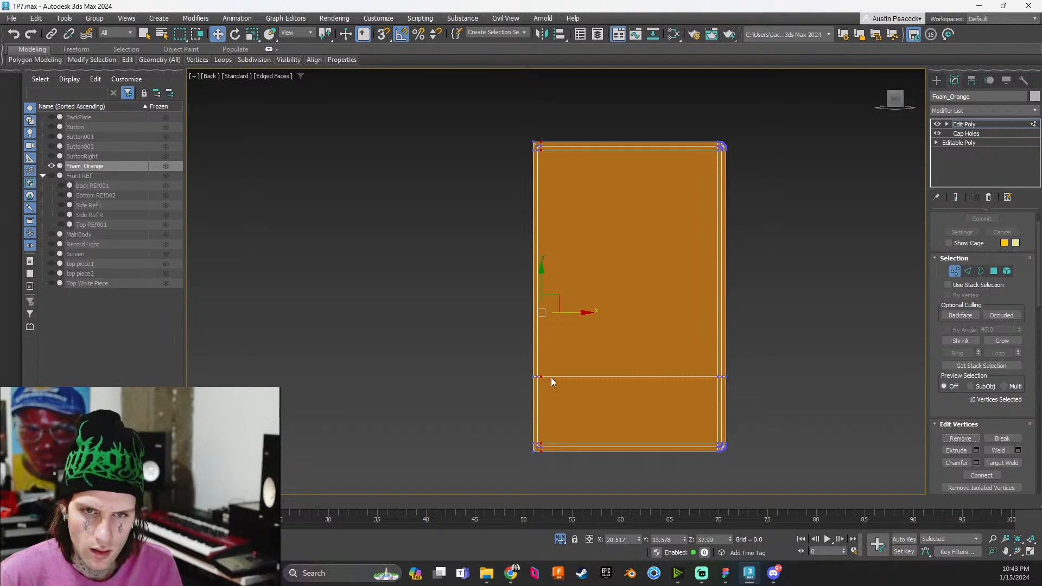
left_click_drag(546, 230, 541, 468)
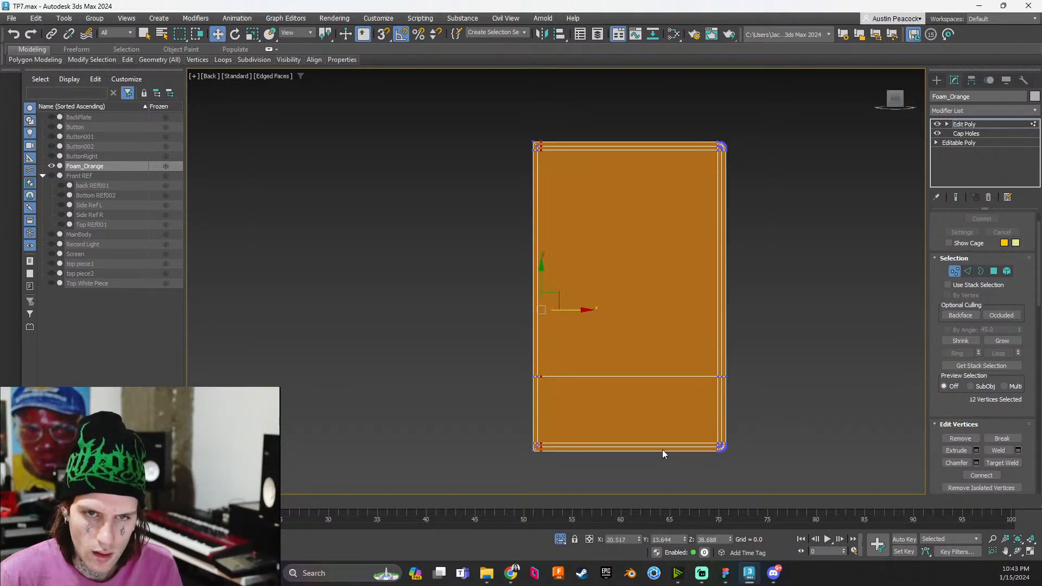
left_click(955, 438)
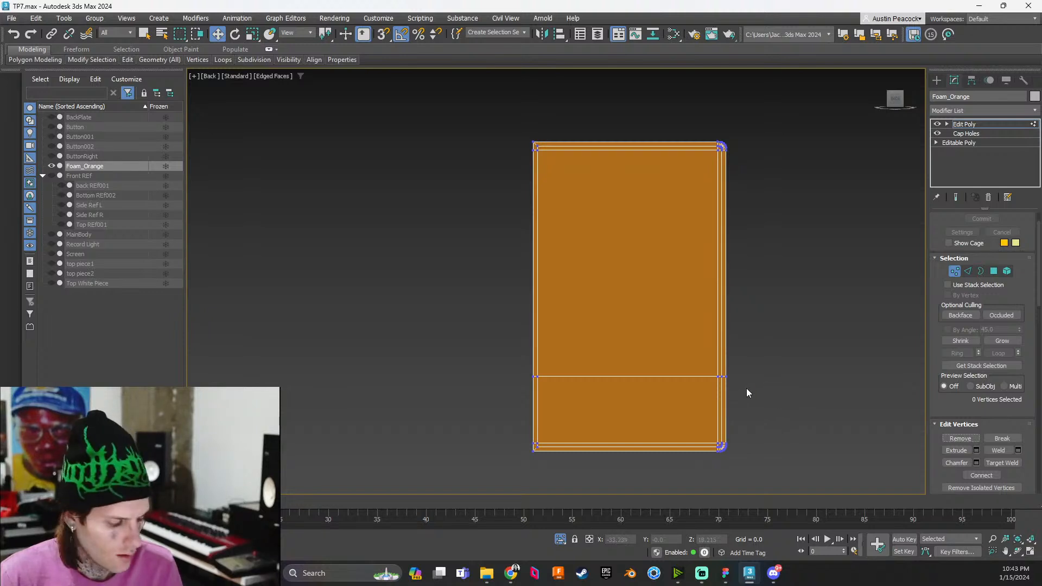
Remove the crosswise edge loop near the foam panel's lower end together with its leftover vertices
key("2")
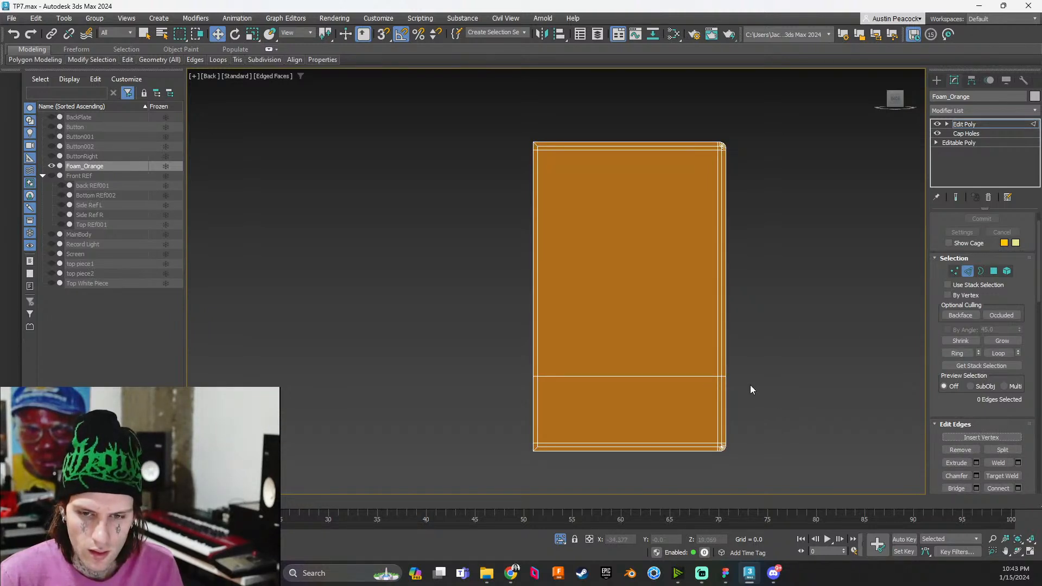
key("2")
key("2")
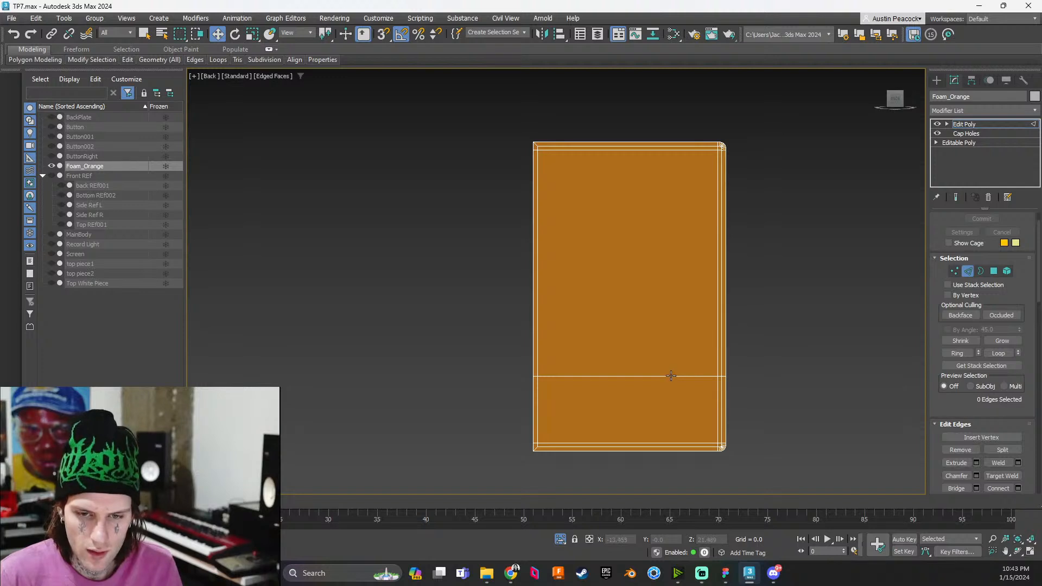
double_click(670, 376)
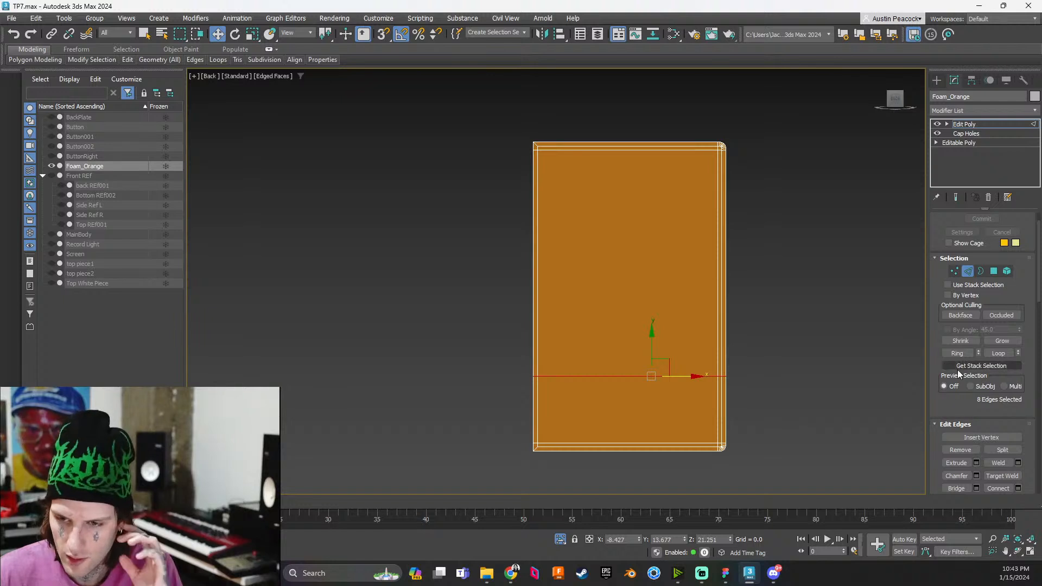
left_click(960, 449)
key("1")
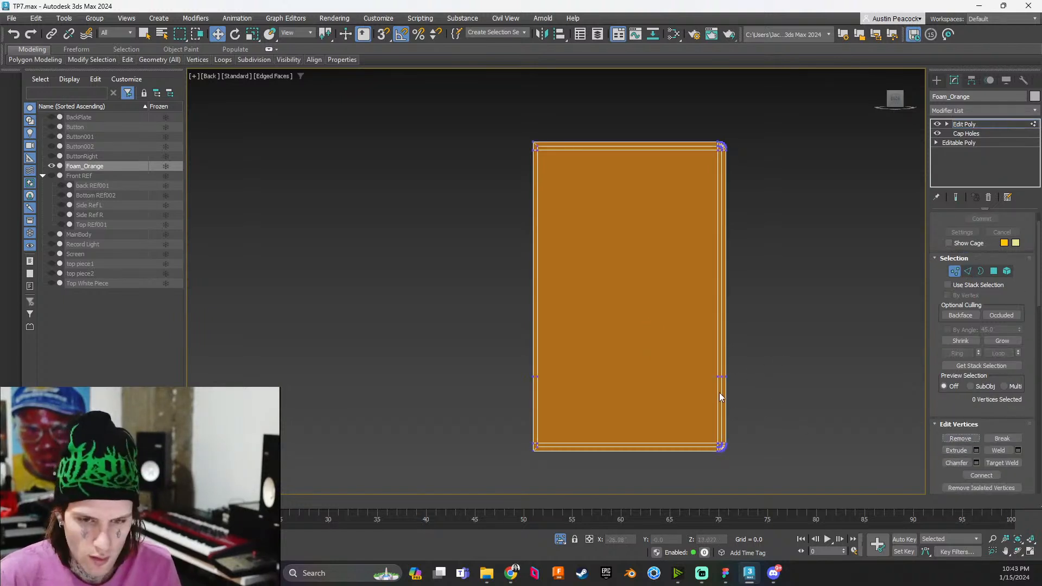
left_click_drag(749, 398, 503, 345)
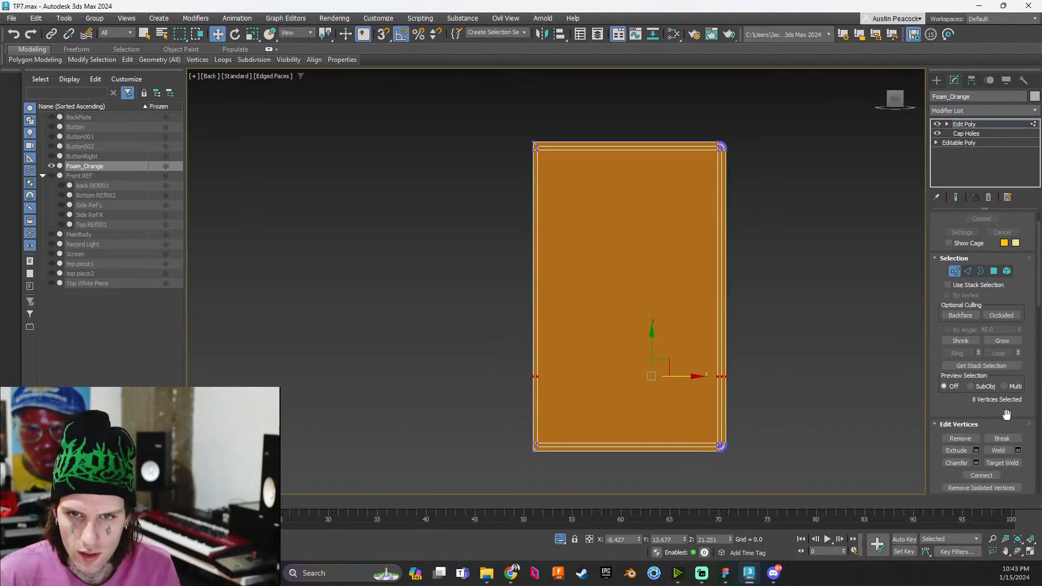
left_click(959, 437)
Examine the foam panel's corner topology and remaining border edges in the Back view and from the front side
scroll(727, 367, "up", 6)
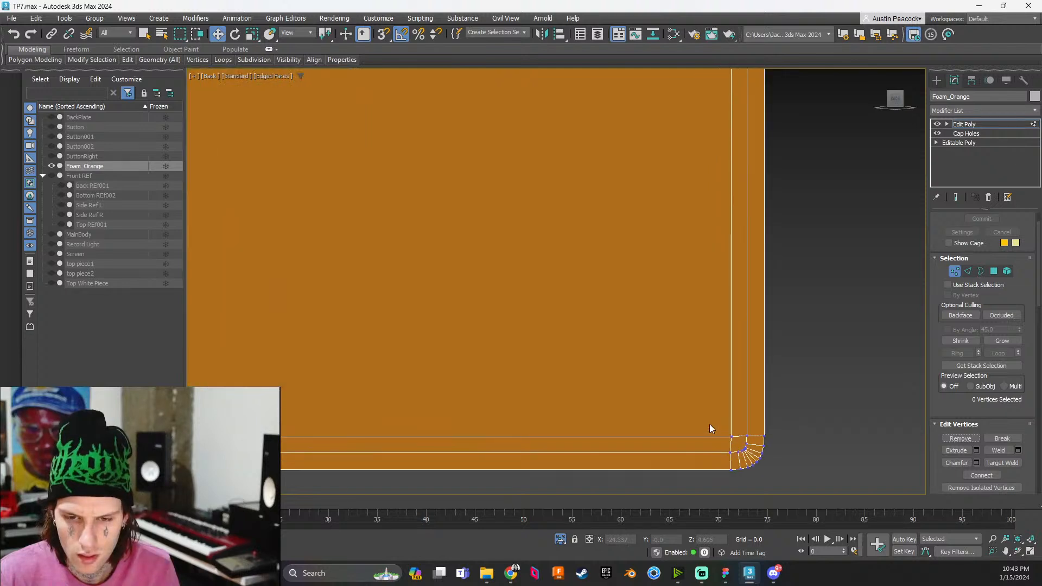
scroll(709, 421, "down", 6)
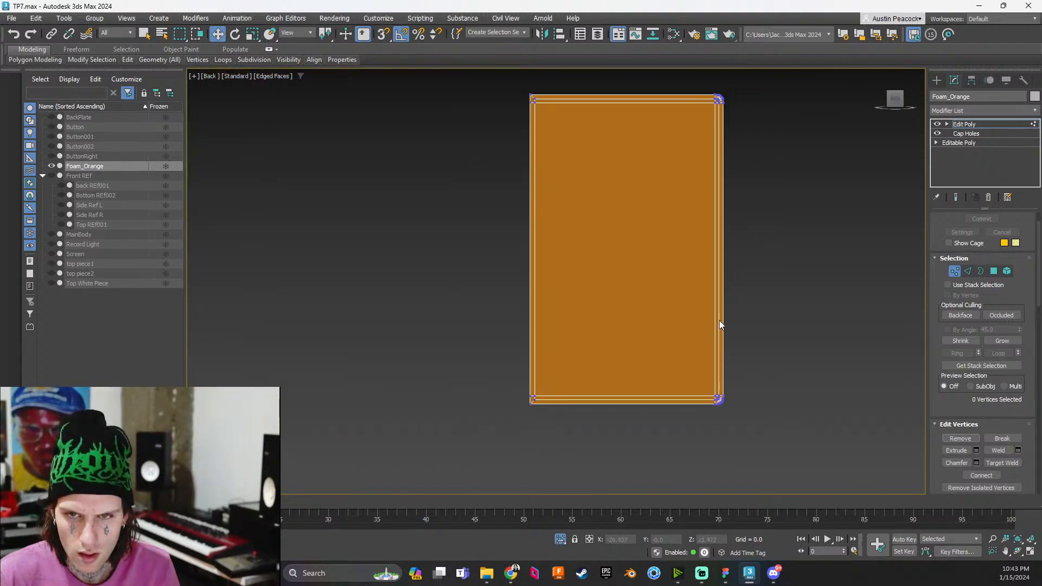
middle_click_drag(751, 299, 753, 362)
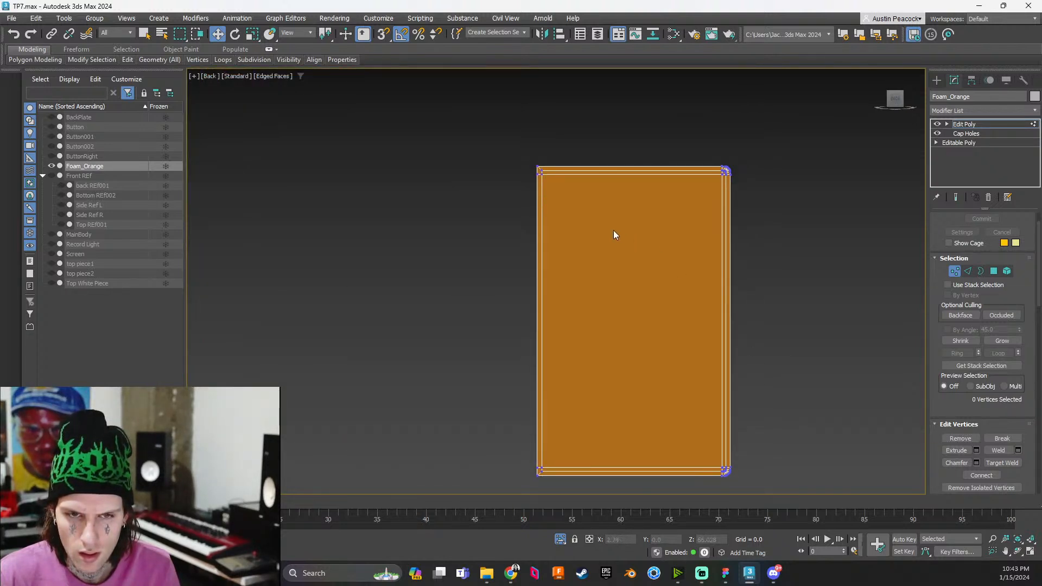
middle_click_drag(616, 233, 650, 287)
scroll(660, 273, "up", 4)
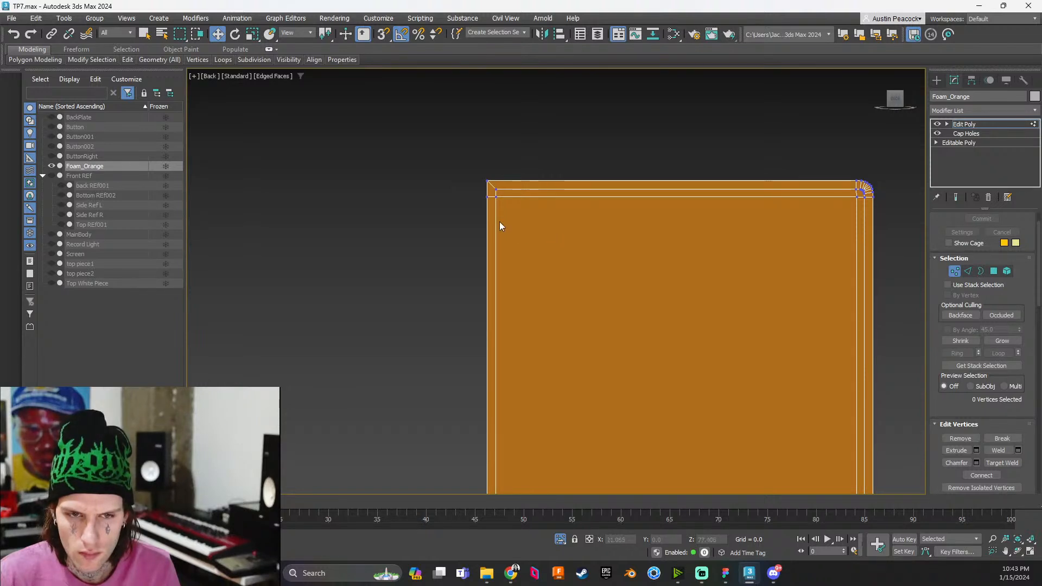
scroll(499, 225, "down", 2)
middle_click_drag(500, 230, 524, 119)
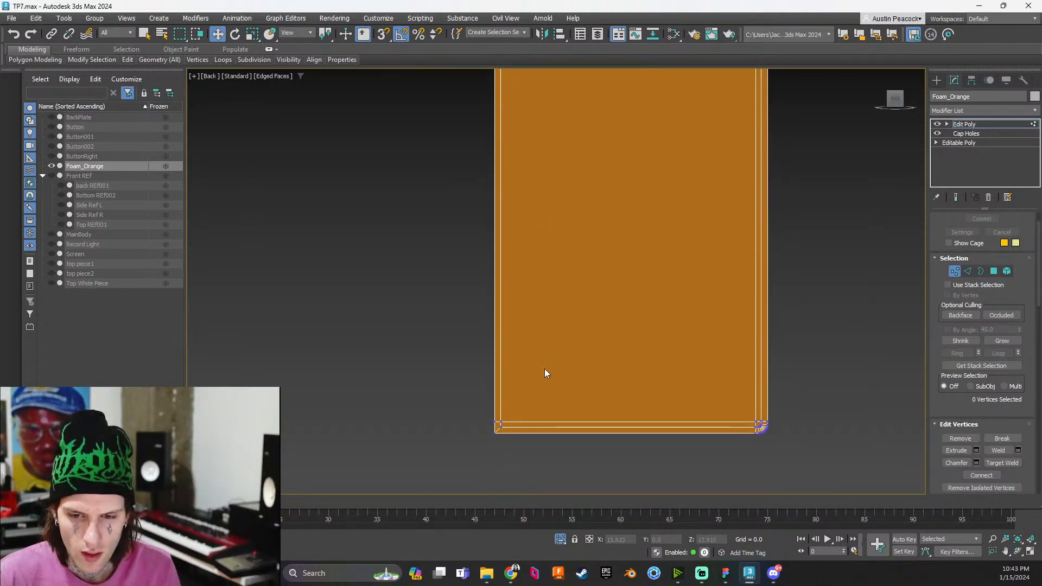
middle_click_drag(545, 369, 621, 284)
scroll(619, 286, "up", 5)
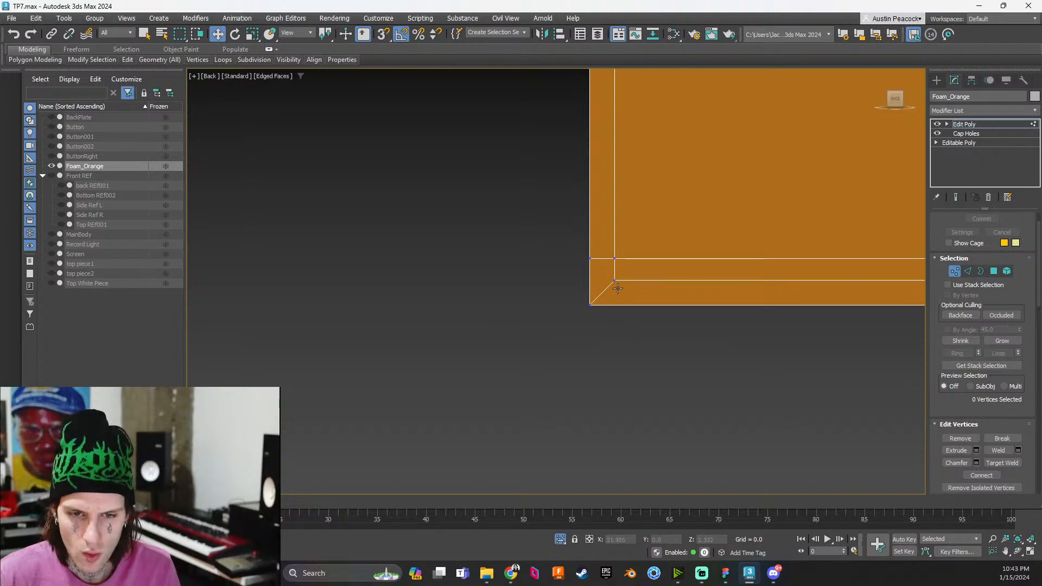
key("ctrl+z")
scroll(630, 293, "down", 6)
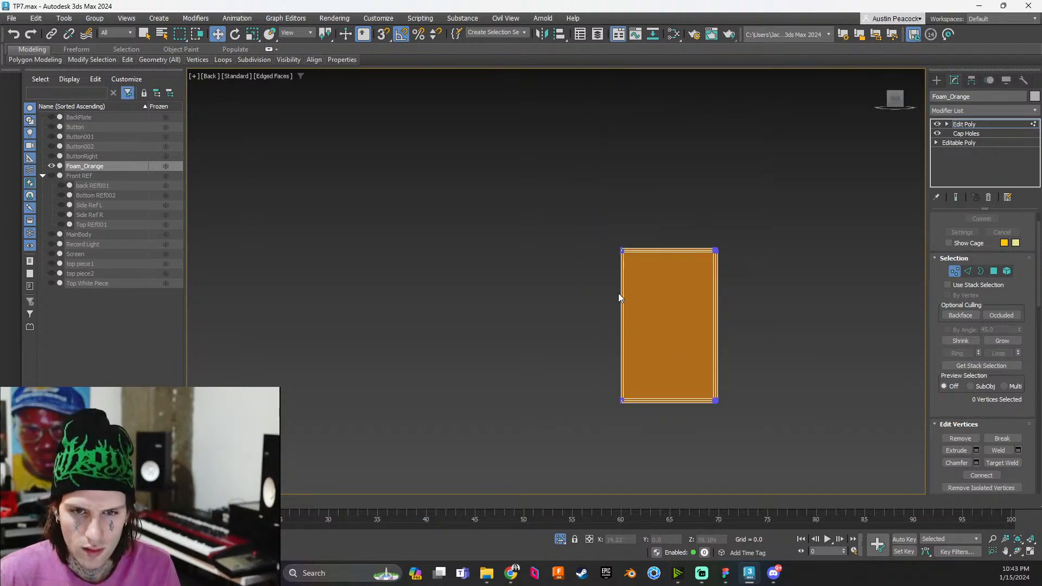
middle_click_drag(621, 295, 699, 251, "alt")
scroll(709, 283, "up", 5)
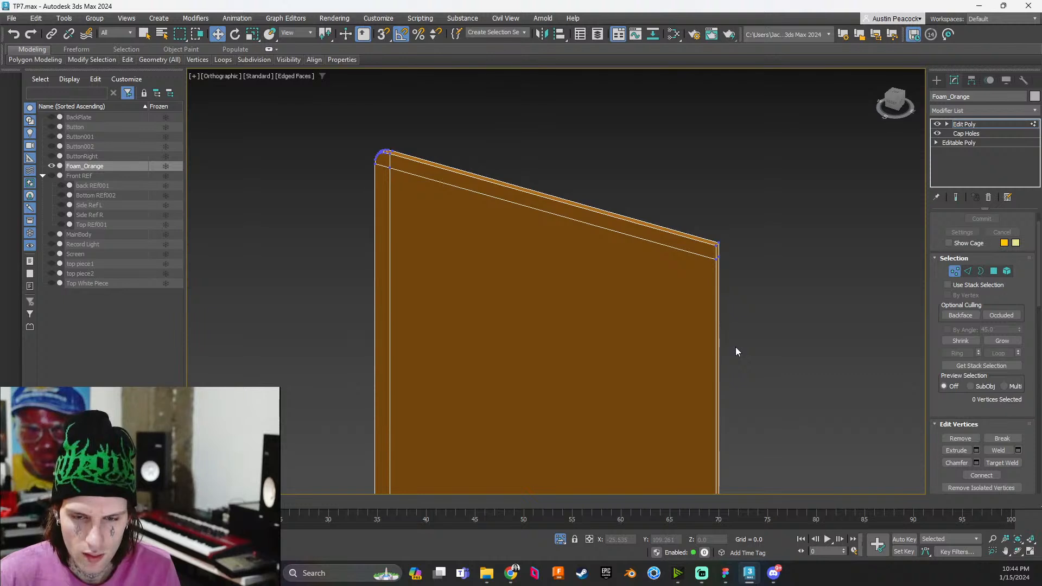
key("alt+s")
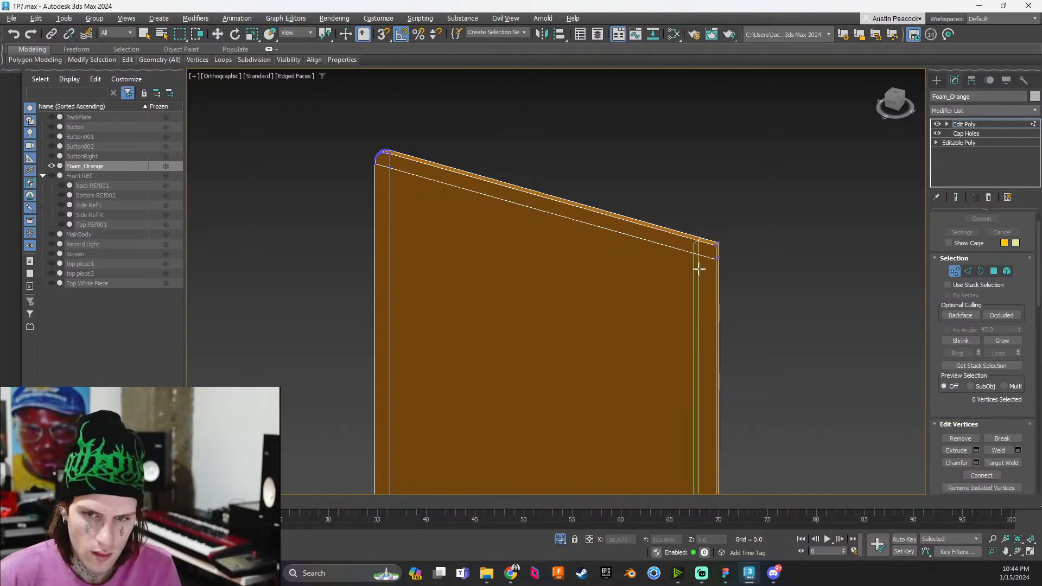
left_click(709, 268)
middle_click_drag(710, 267, 567, 273, "alt")
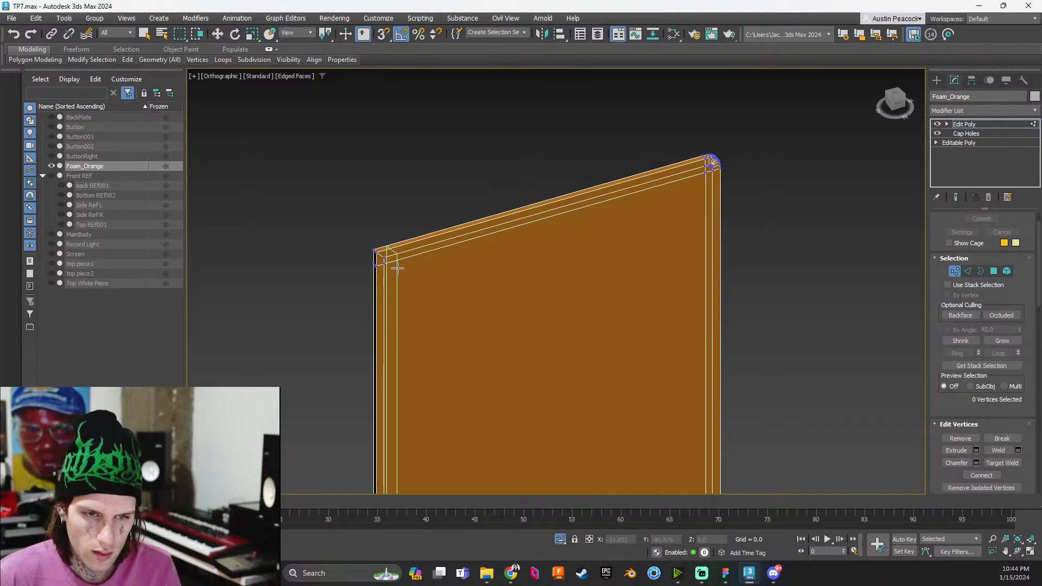
key("w")
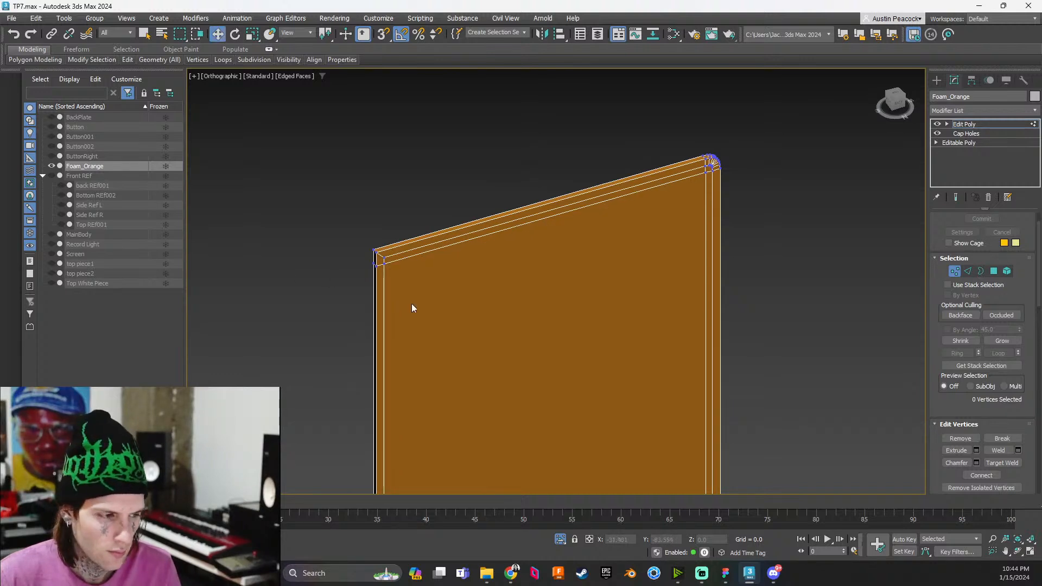
Switch the foam panel to Polygon level, select all of its polygons, and clear that selection
middle_click_drag(545, 358, 585, 282, "alt")
scroll(520, 307, "down", 2)
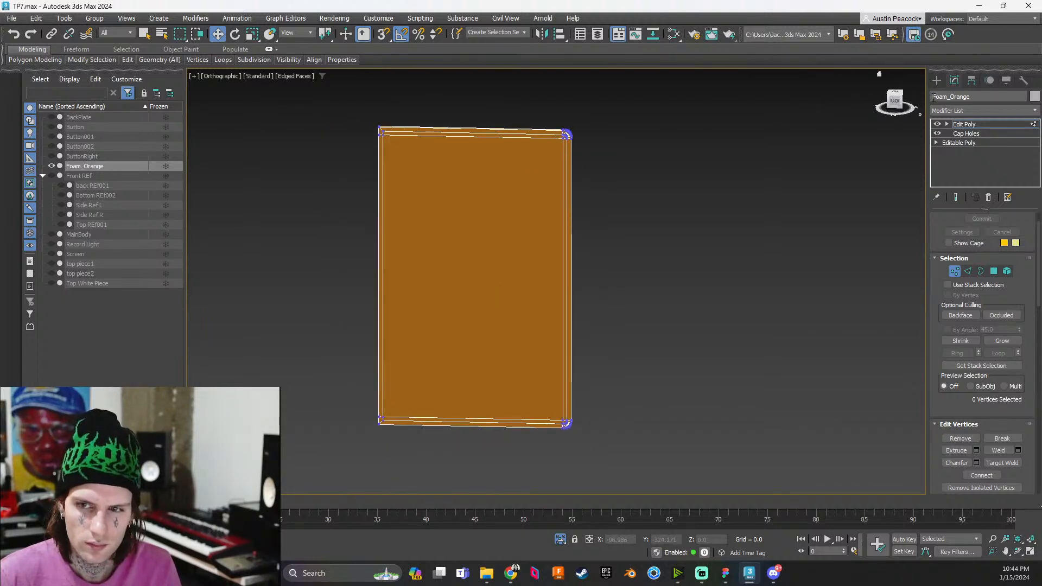
scroll(578, 325, "up", 2)
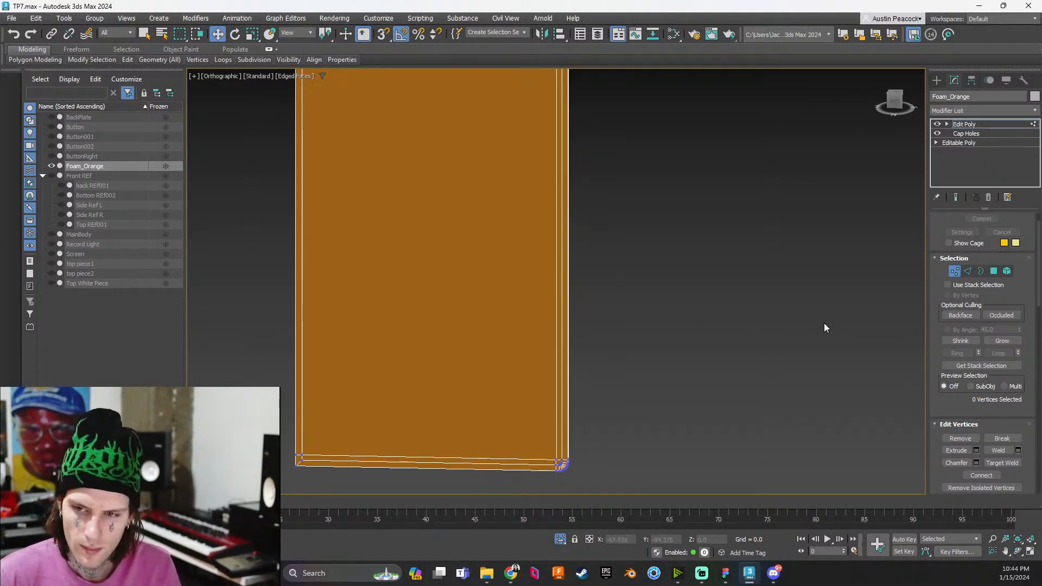
key("4")
key("ctrl+a")
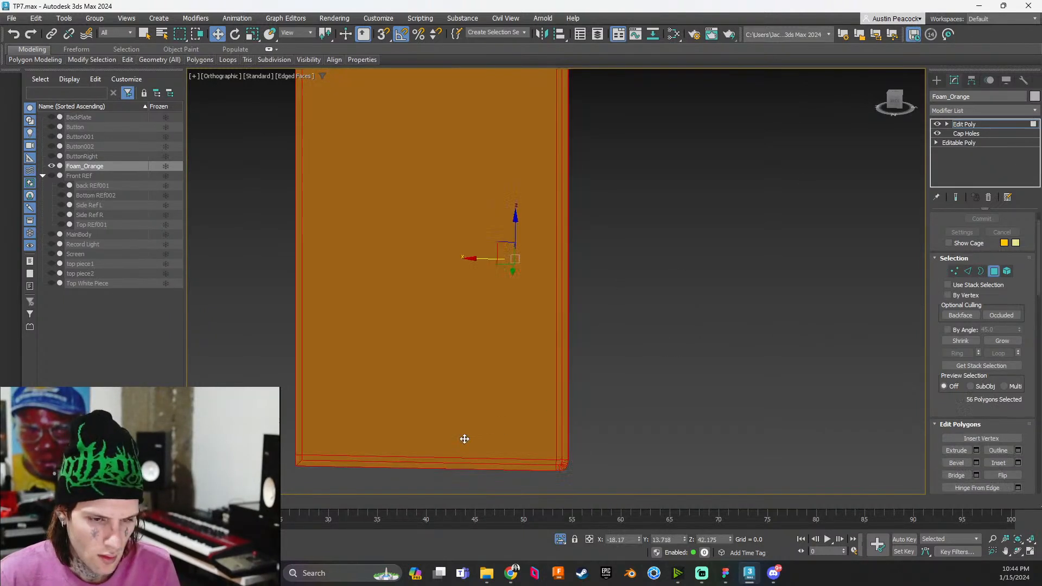
left_click(610, 429)
Select six back-face polygons of the foam panel: the large centre face and the straight strips beside it, leaving the outer corners out
left_click(517, 463)
scroll(537, 461, "up", 2)
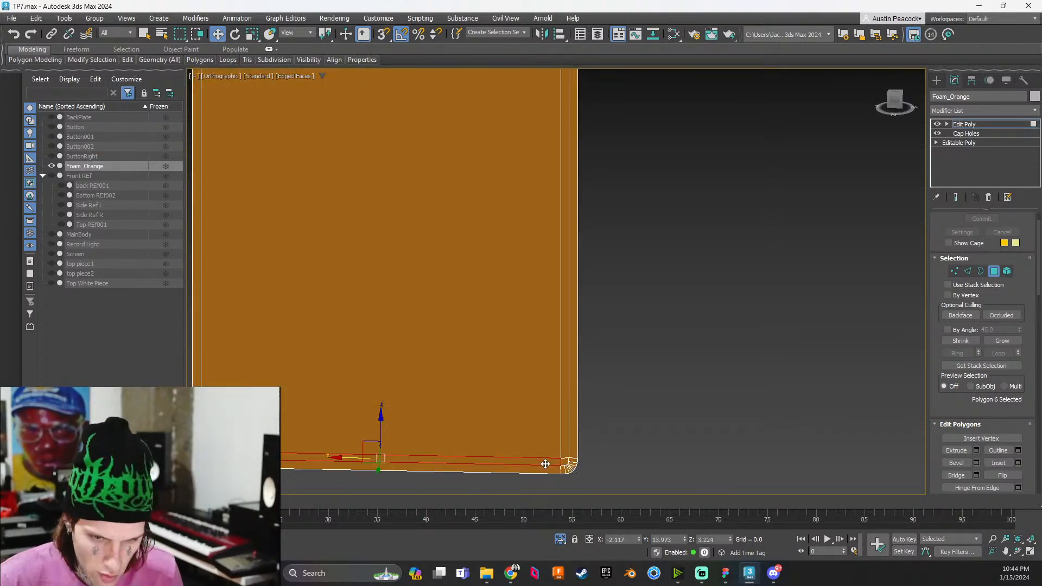
scroll(563, 460, "down", 4)
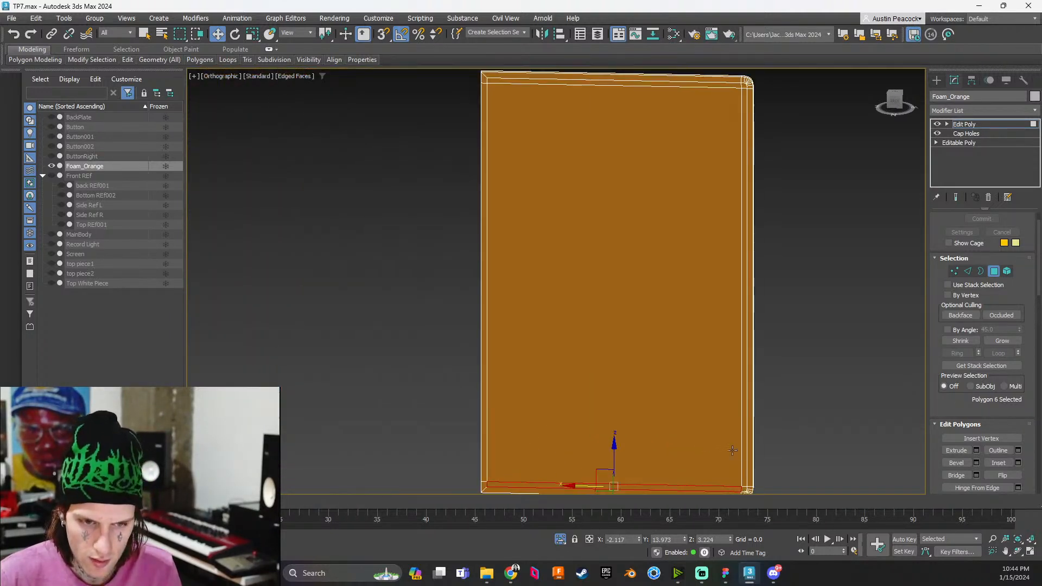
left_click(544, 300, "ctrl")
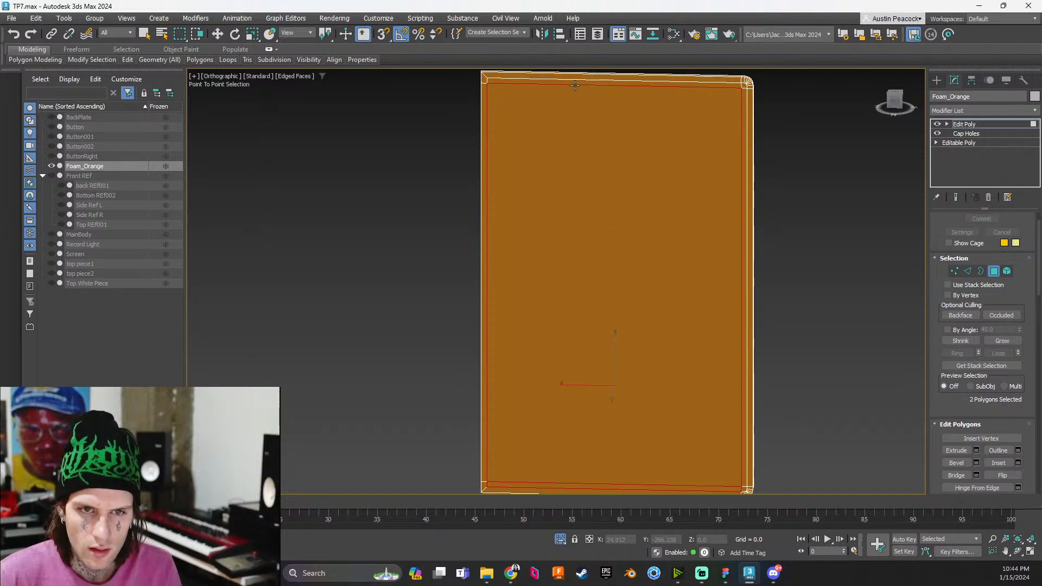
left_click(613, 80, "ctrl")
left_click(752, 90, "ctrl")
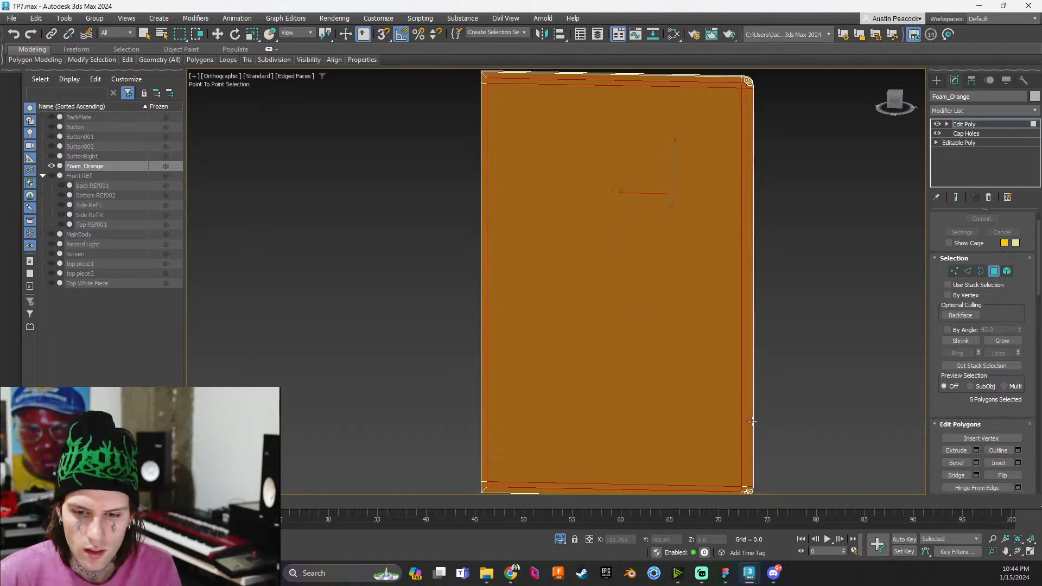
left_click(744, 488, "ctrl")
key("w")
scroll(646, 380, "down", 2)
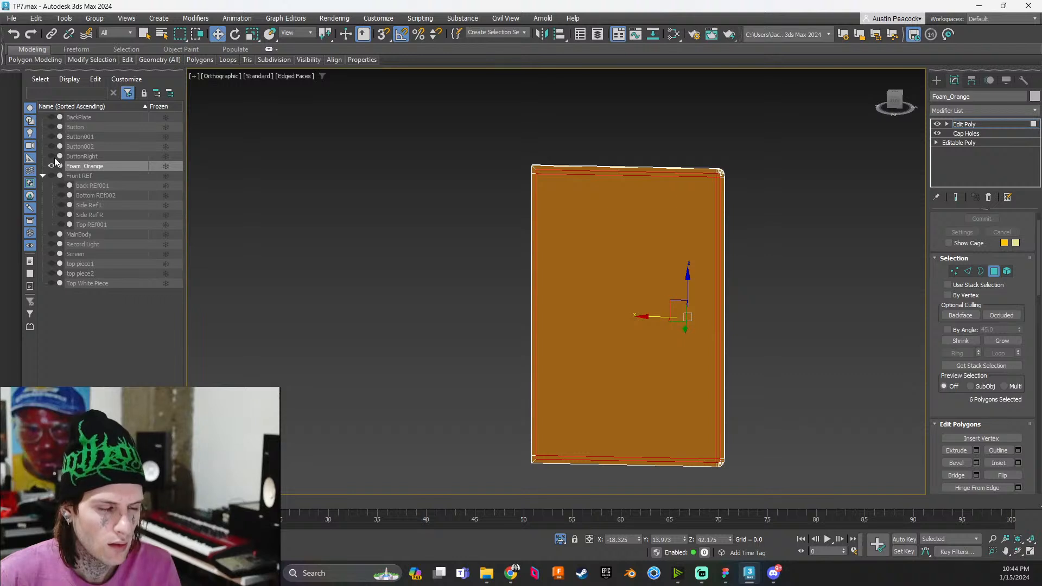
End isolation, replace the visible back REF001 image with Side Ref L, and switch to the Right view
right_click(104, 166)
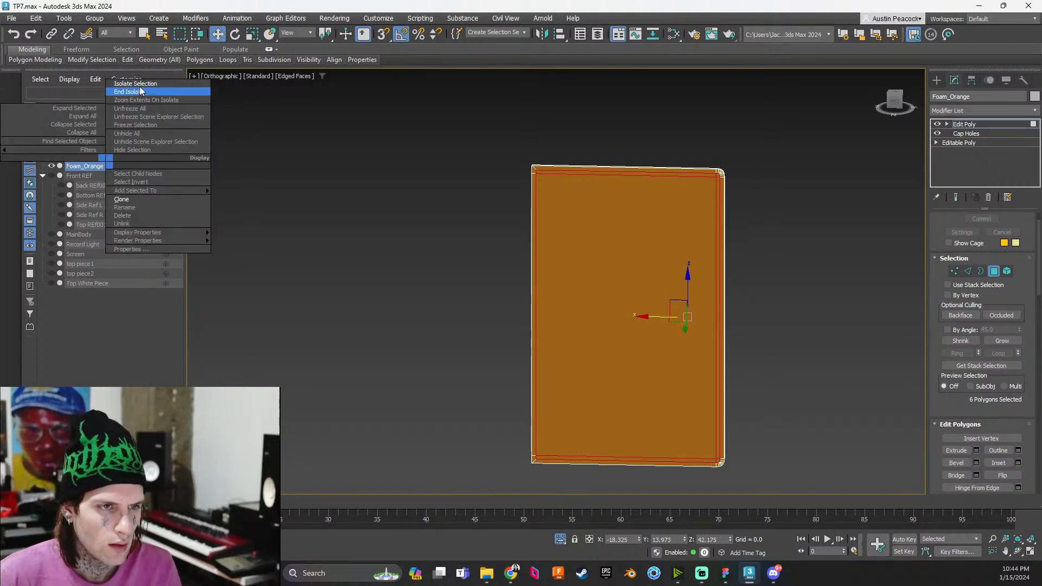
left_click(136, 92)
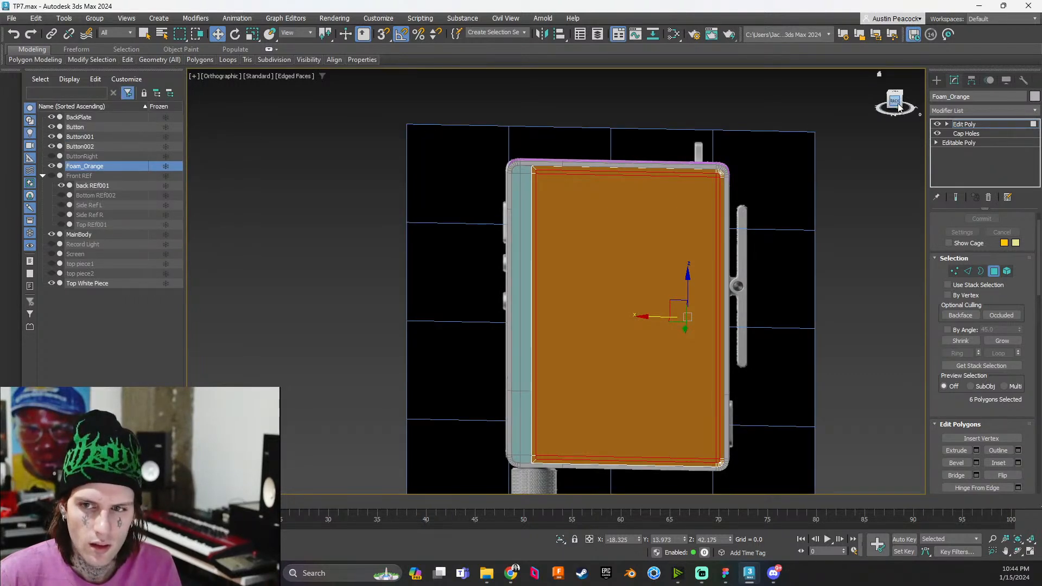
left_click(61, 184)
left_click(61, 205)
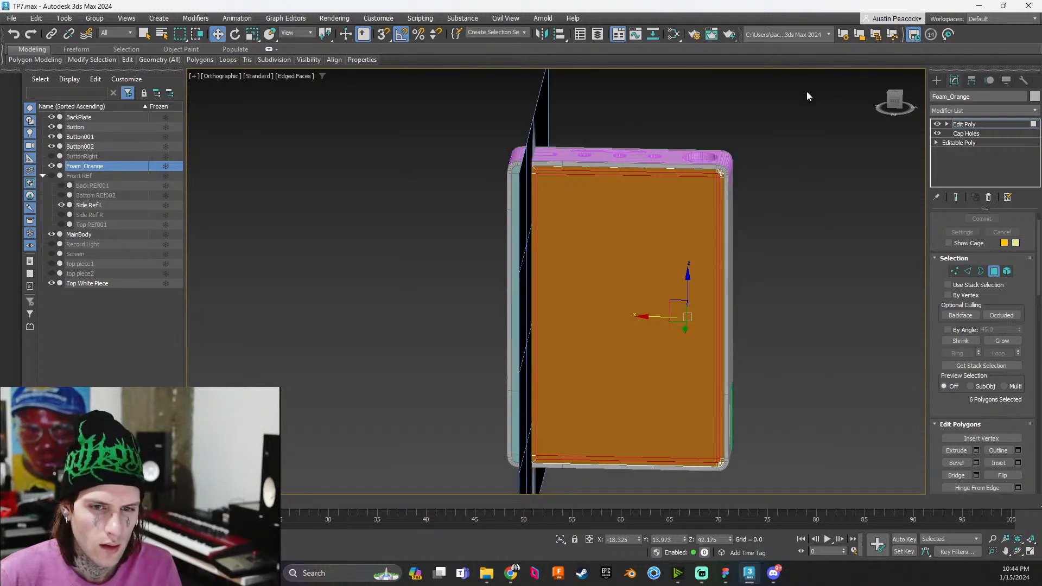
left_click(890, 106)
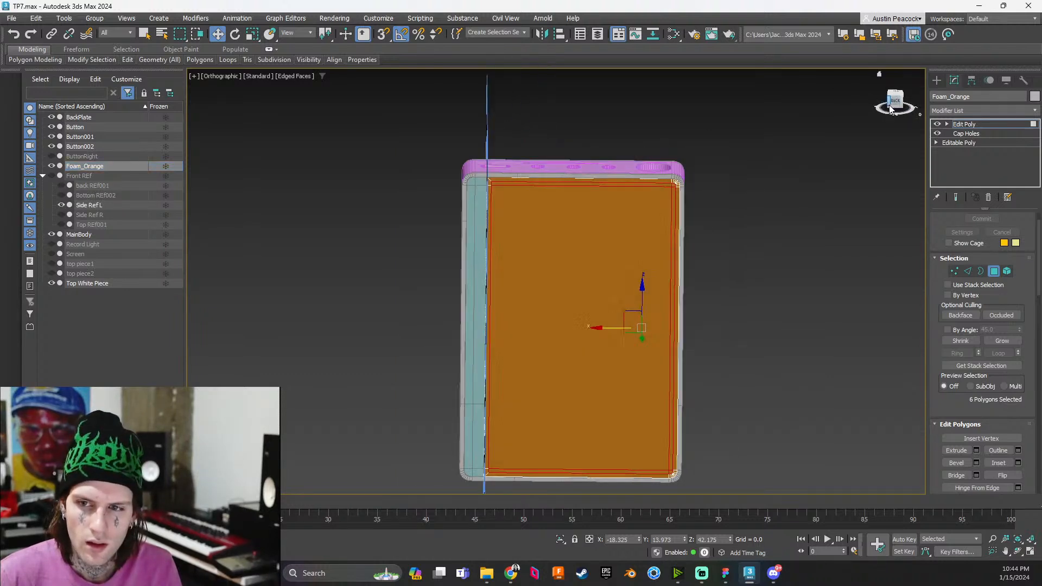
left_click(890, 108)
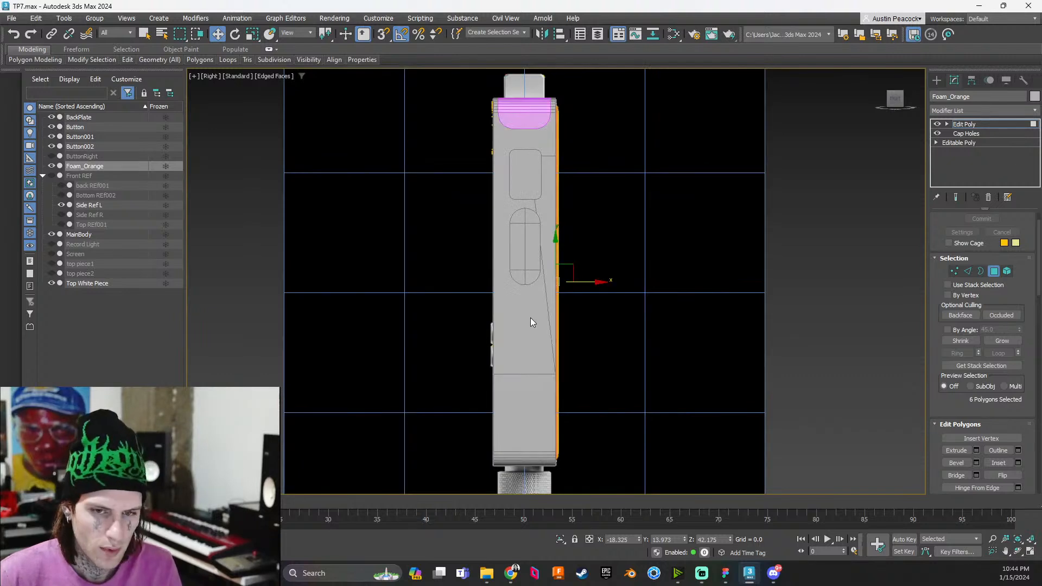
Move the six selected back-face polygons slightly outward from the body, to about Y 14.627, in the Right view
scroll(555, 306, "up", 5)
scroll(588, 207, "up", 1)
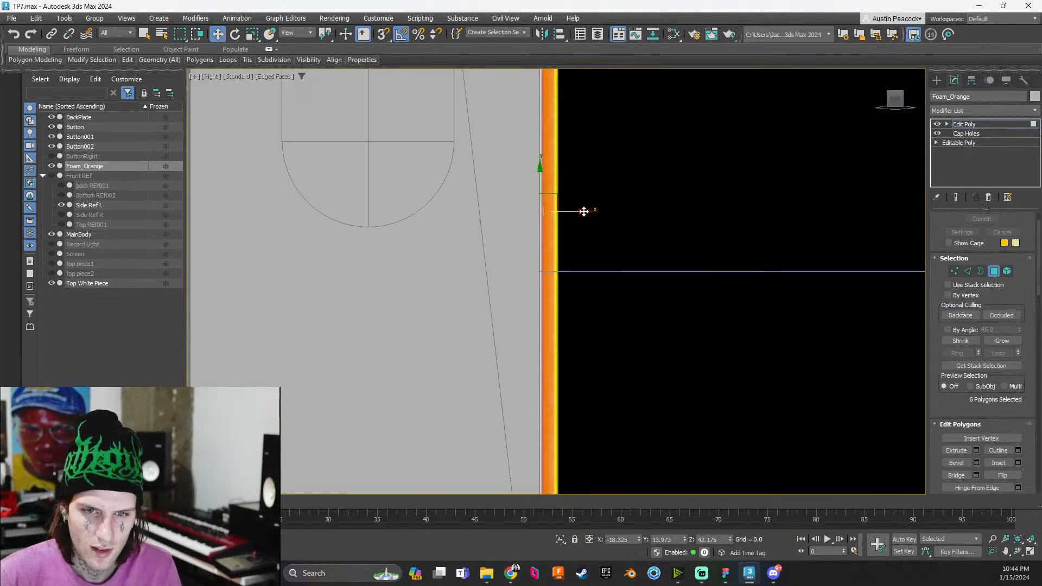
left_click_drag(583, 211, 596, 215)
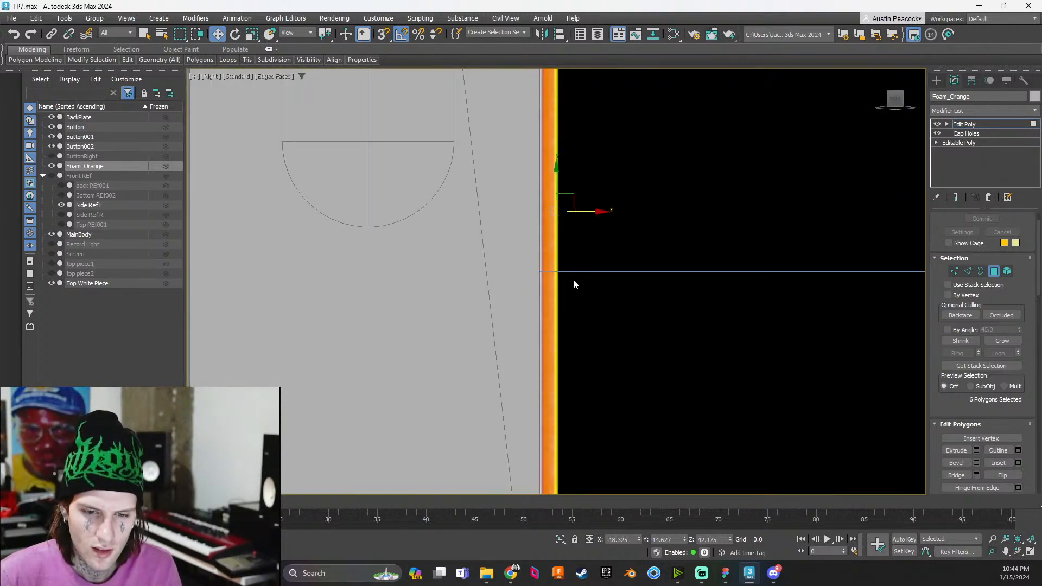
middle_click_drag(594, 302, 445, 276, "alt")
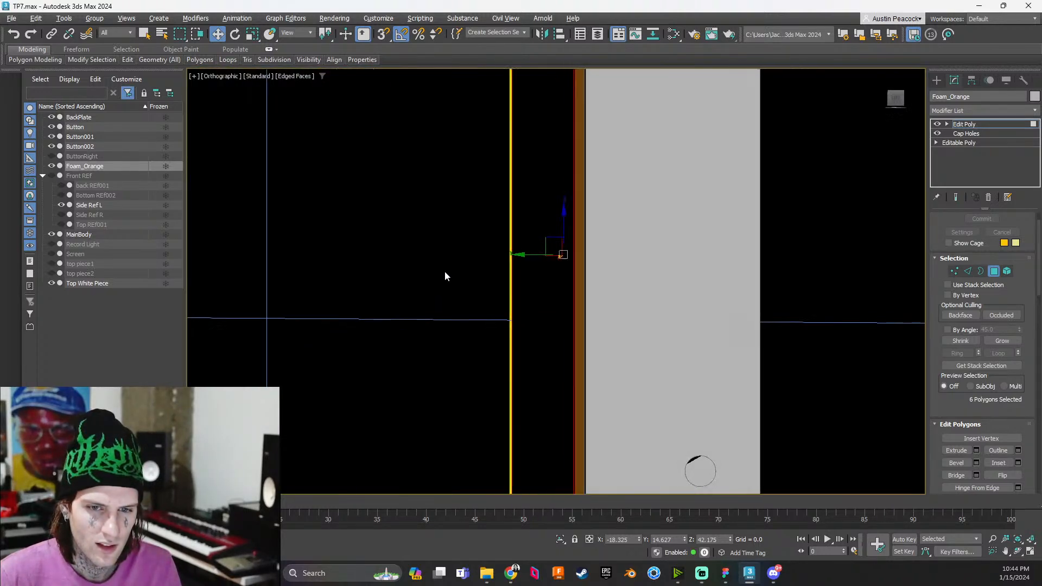
In the Left view, move the six foam polygons to about Y 14.419 using Side Ref R instead of Side Ref L, and hide the reference
left_click(894, 99)
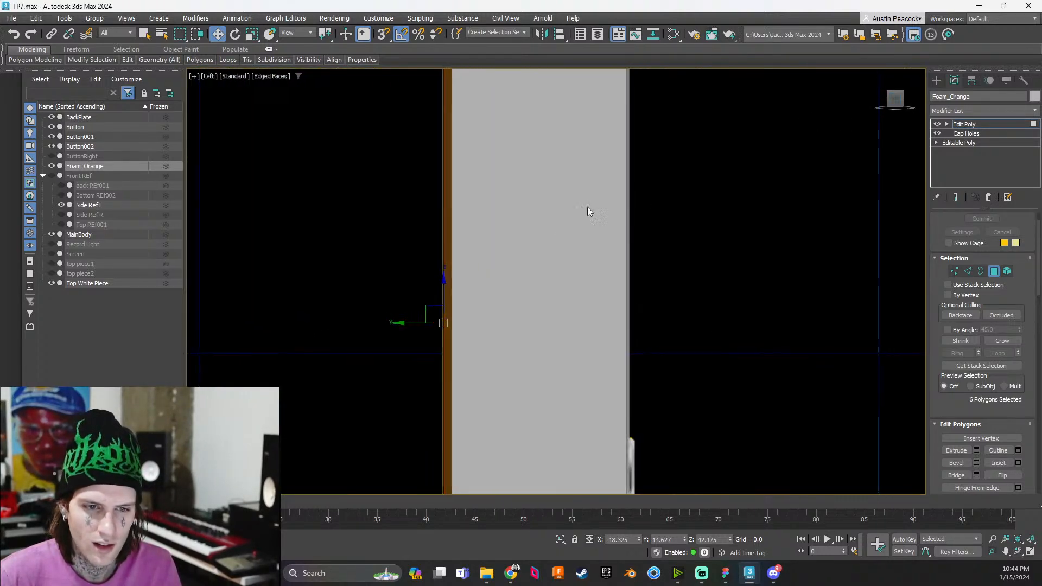
left_click(61, 205)
left_click(61, 214)
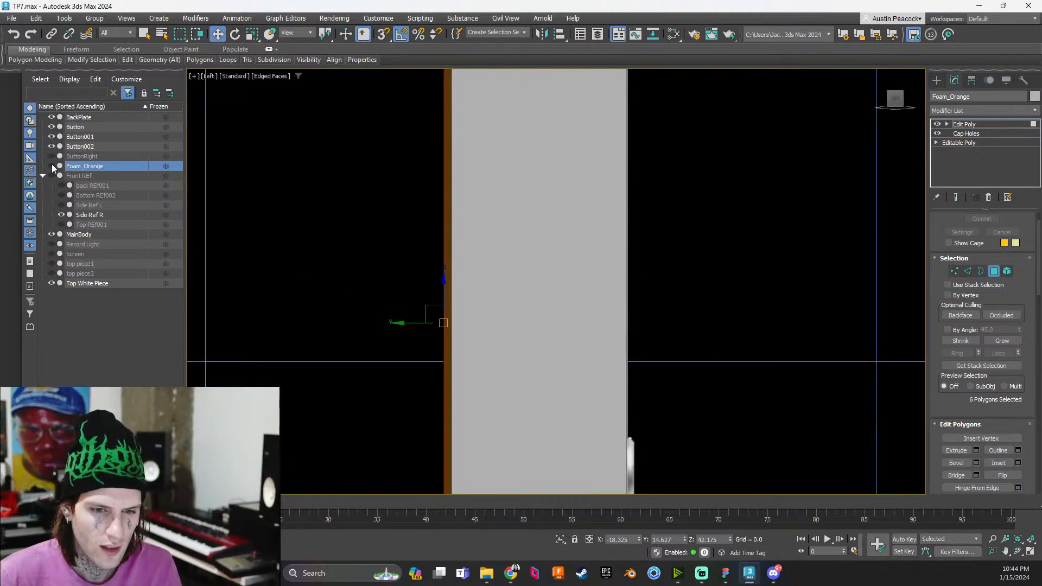
scroll(413, 331, "up", 4)
left_click_drag(543, 302, 555, 307)
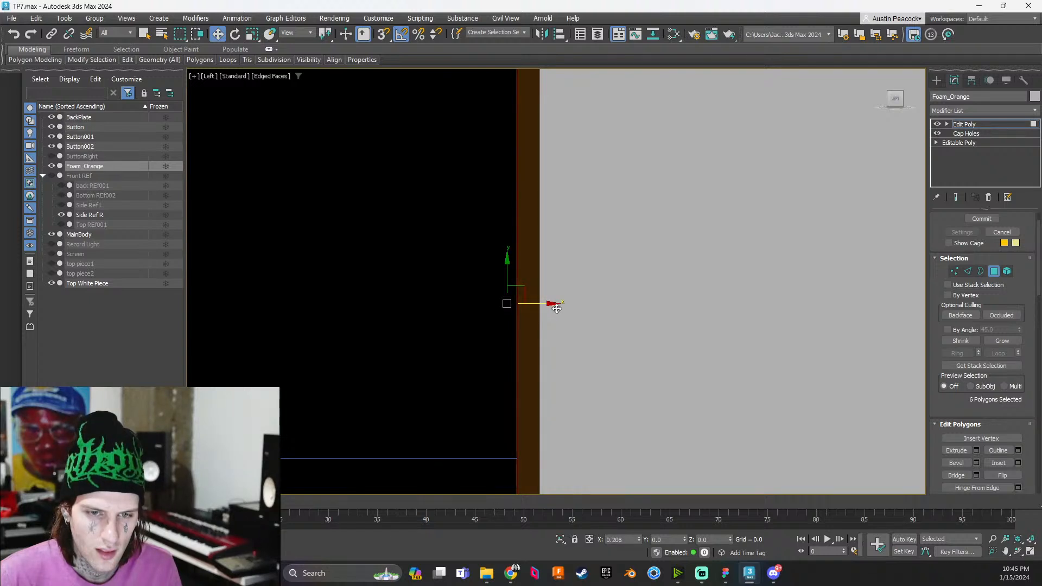
scroll(556, 308, "down", 6)
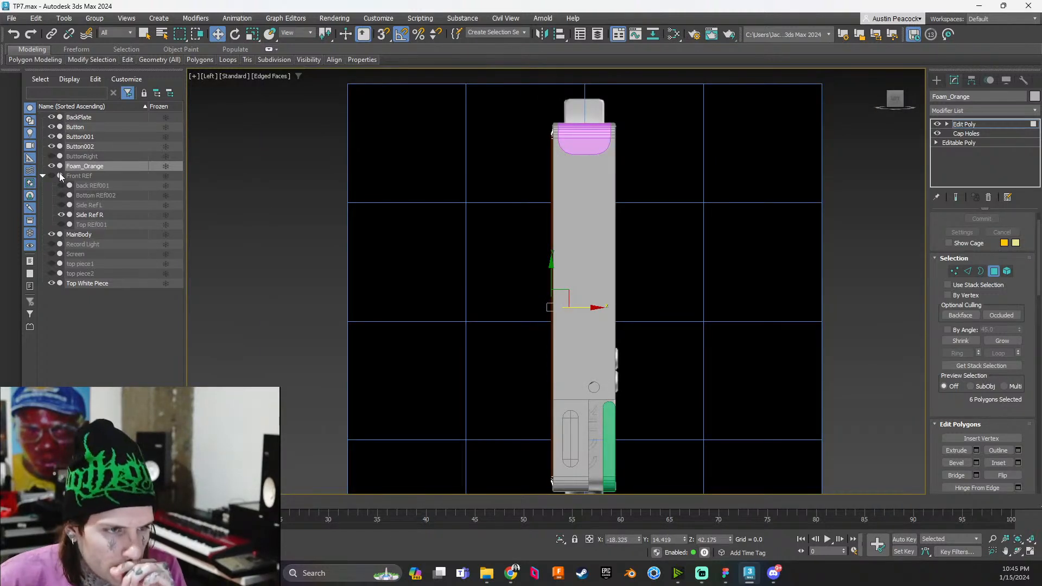
left_click(61, 214)
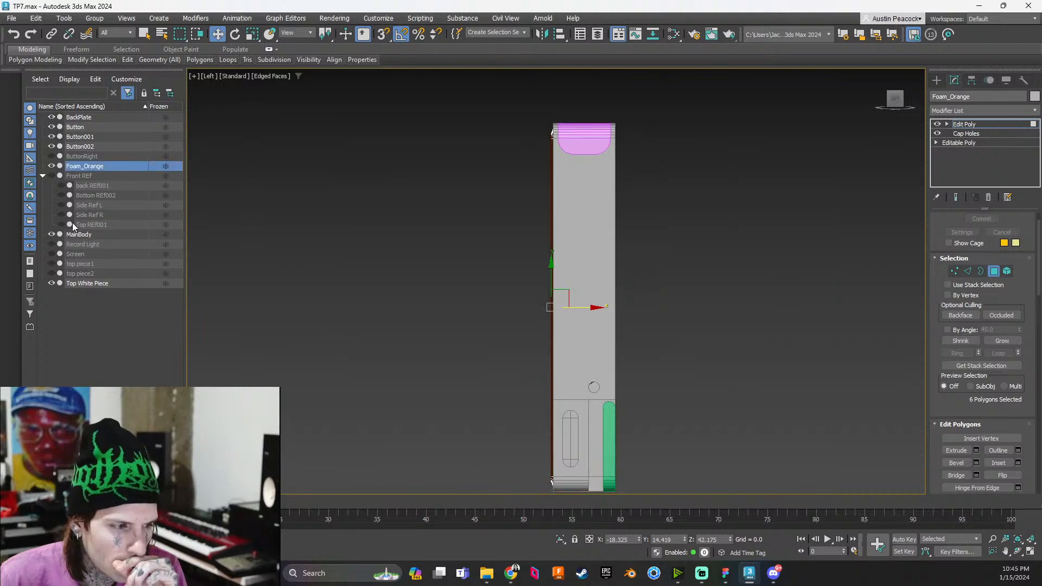
Select the chain of three inner vertical edges on the foam panel's back, running full height beside the BackPlate strip
scroll(490, 295, "down", 1)
middle_click_drag(512, 315, 486, 203, "alt")
scroll(505, 243, "up", 2)
scroll(431, 224, "up", 2)
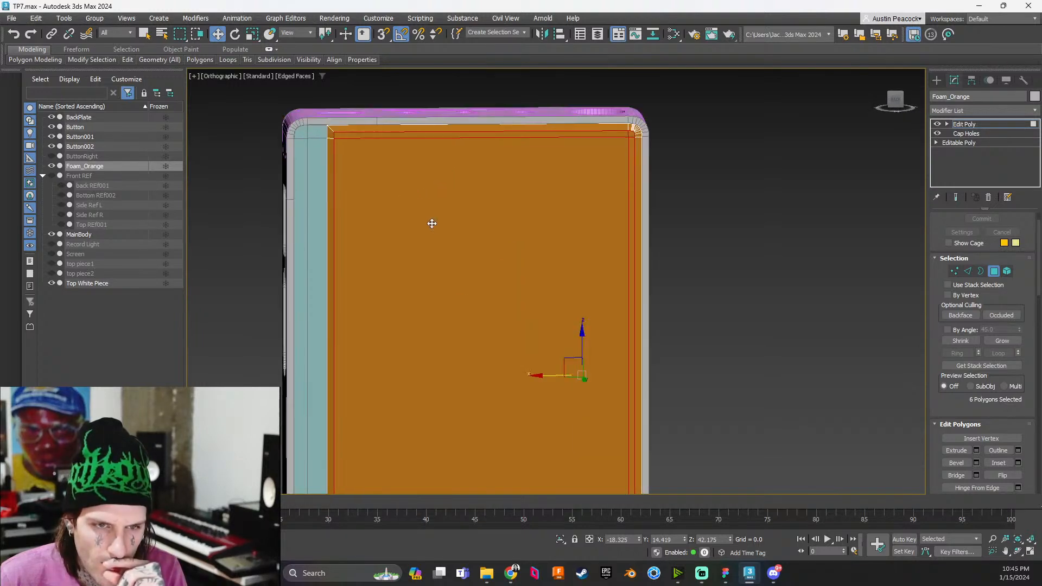
middle_click_drag(432, 221, 507, 192)
scroll(408, 140, "up", 2)
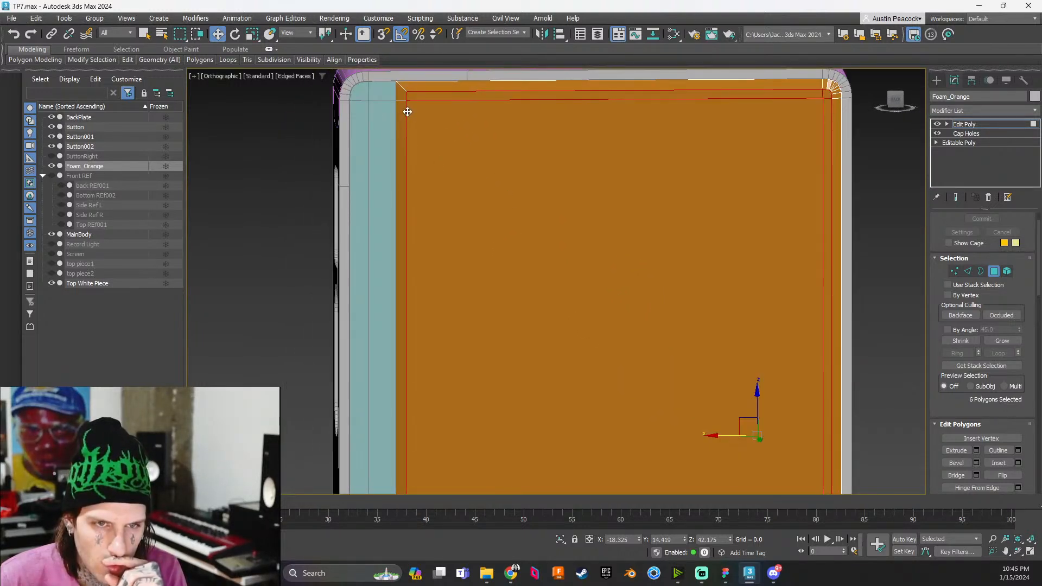
key("2")
key("2")
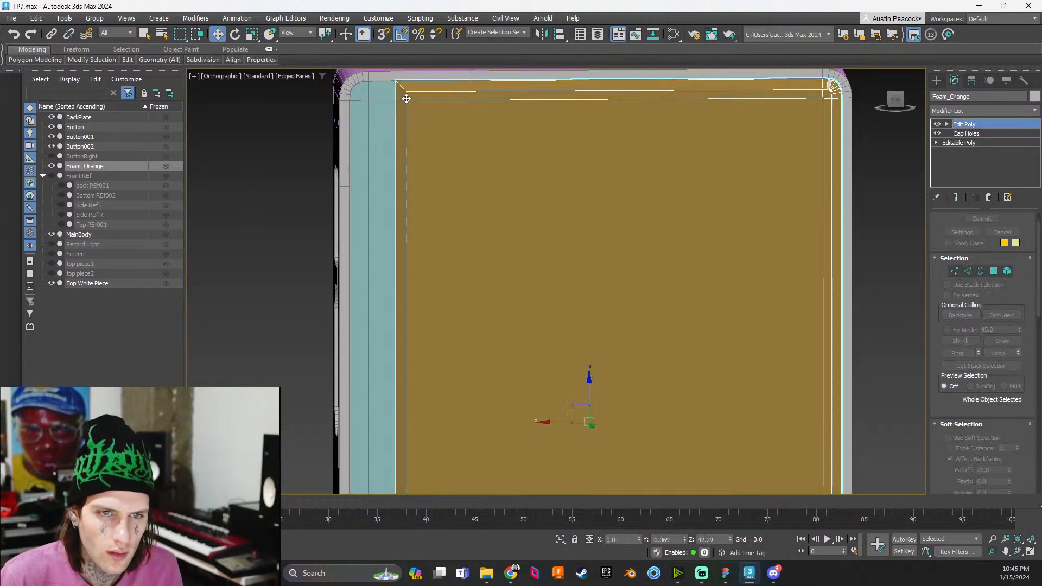
key("2")
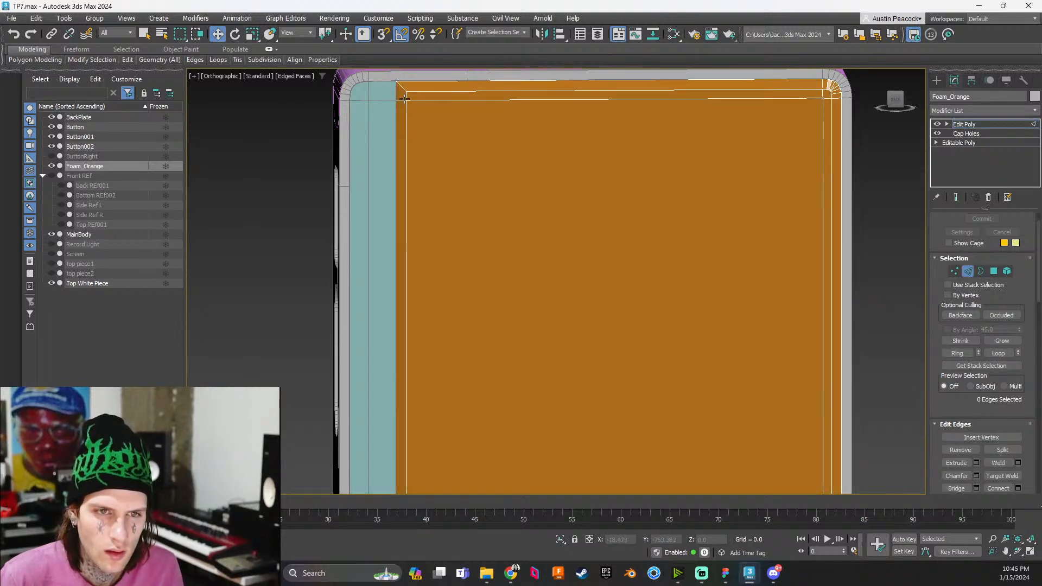
left_click(406, 101)
scroll(421, 214, "down", 3)
middle_click_drag(465, 244, 497, 71)
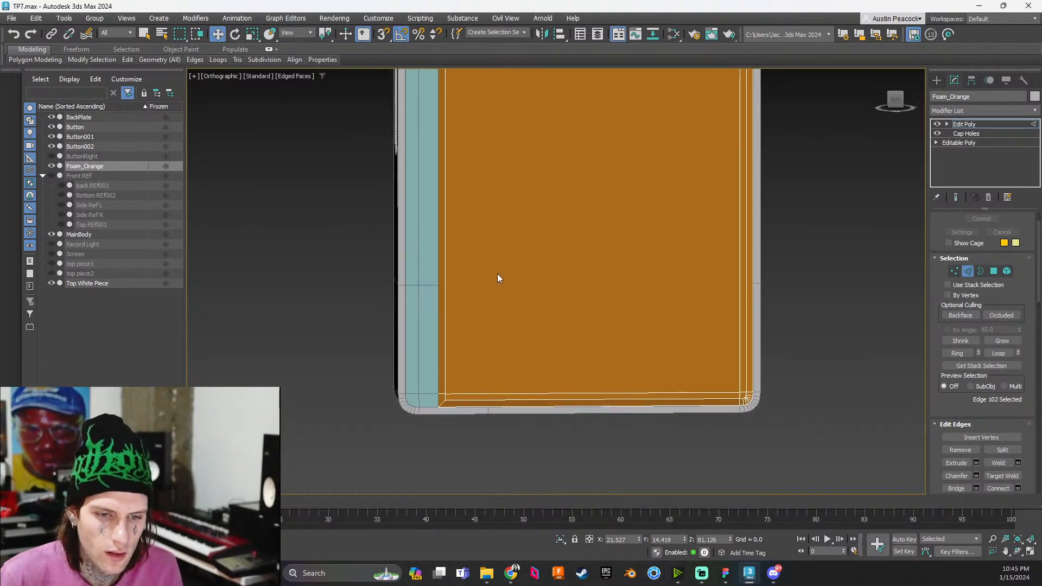
left_click(445, 349, "shift")
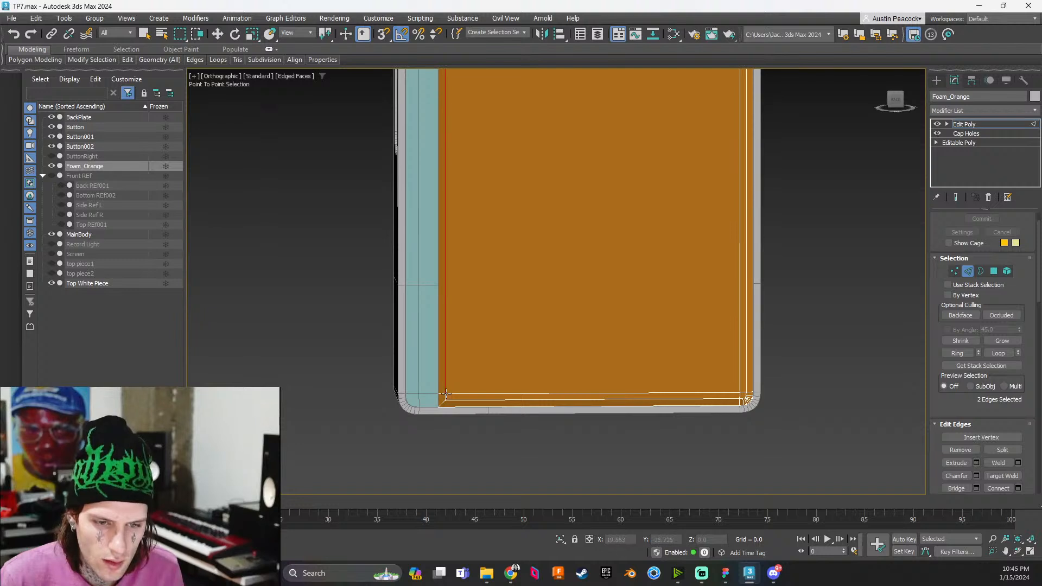
middle_click_drag(510, 298, 487, 401)
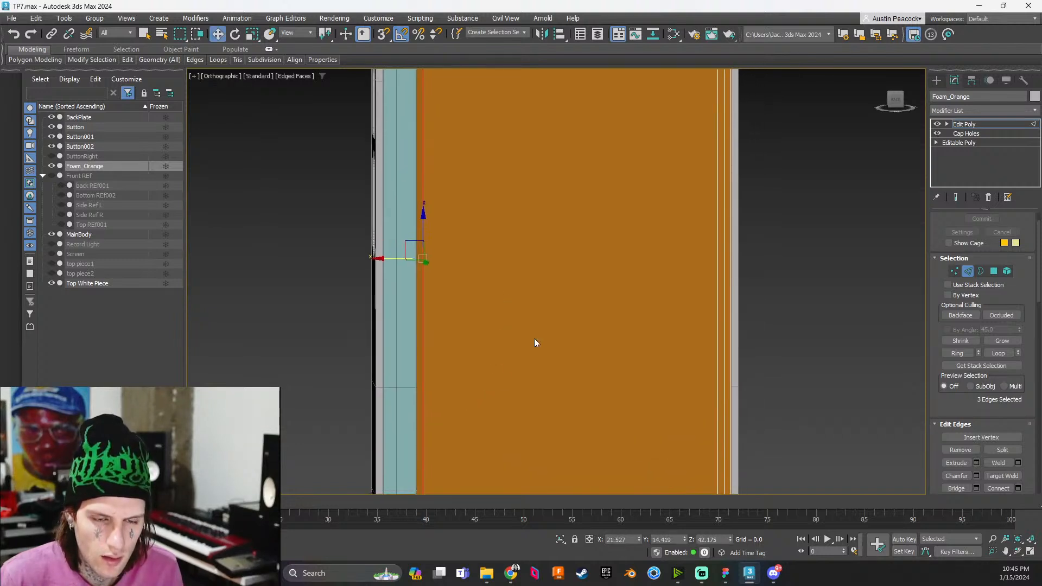
Move the three edges away from the BackPlate strip to about X 20.898 in the Back view, and check the TP-7 back photo in Figma
left_click(894, 100)
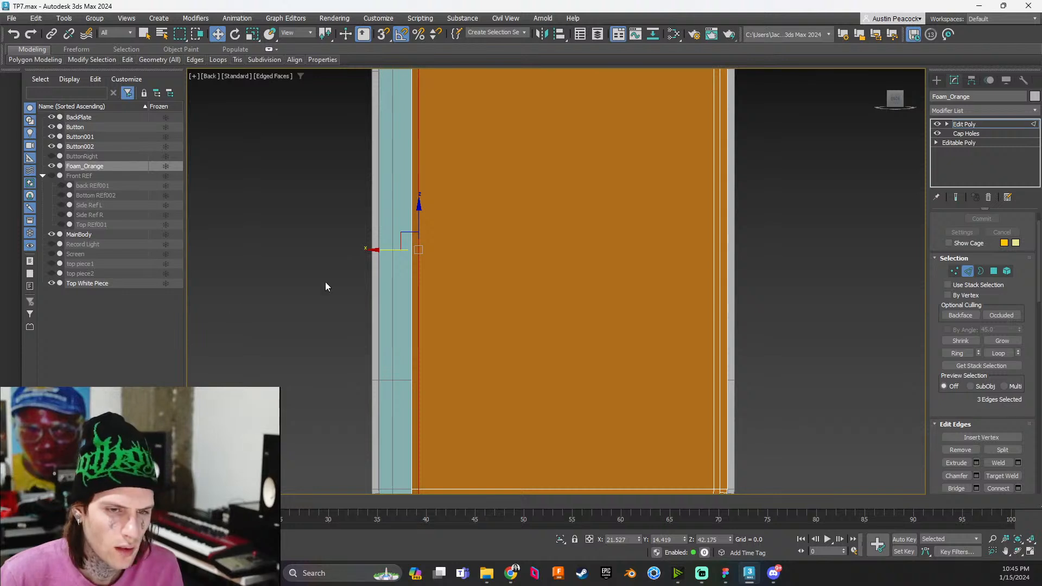
left_click_drag(458, 251, 464, 251)
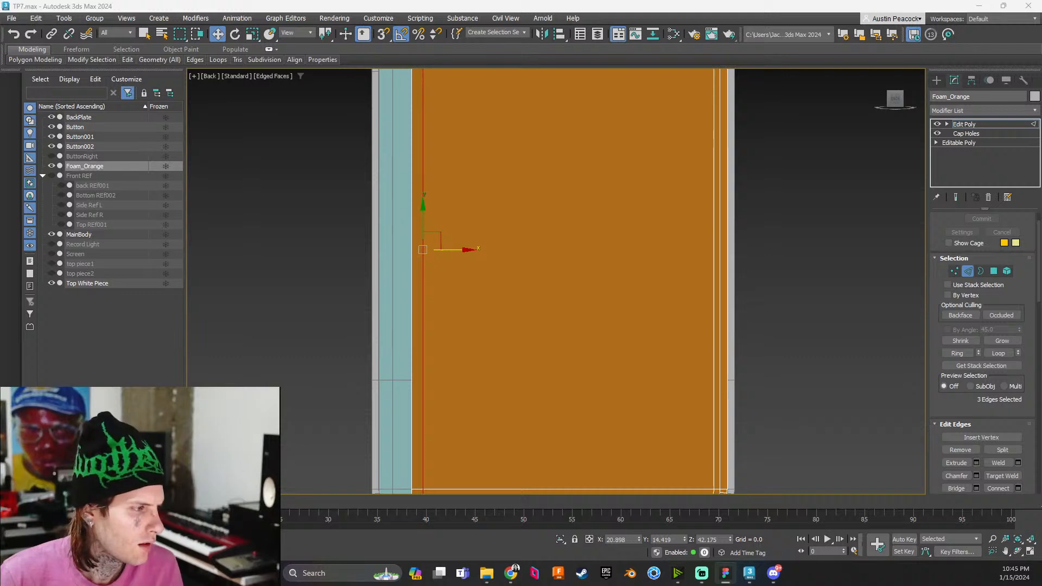
left_click(726, 573)
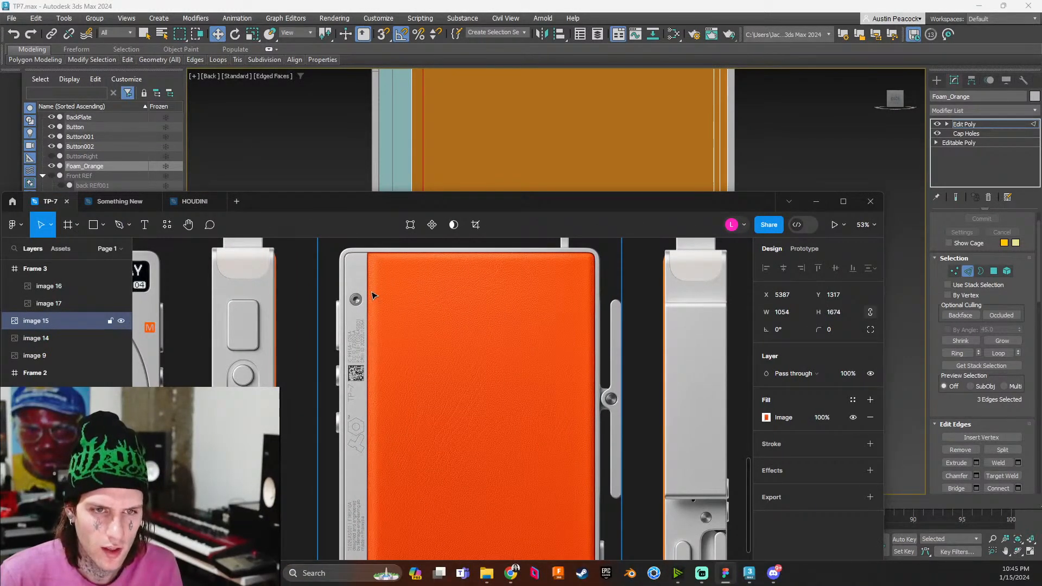
left_click(450, 187)
middle_click_drag(477, 117, 446, 265)
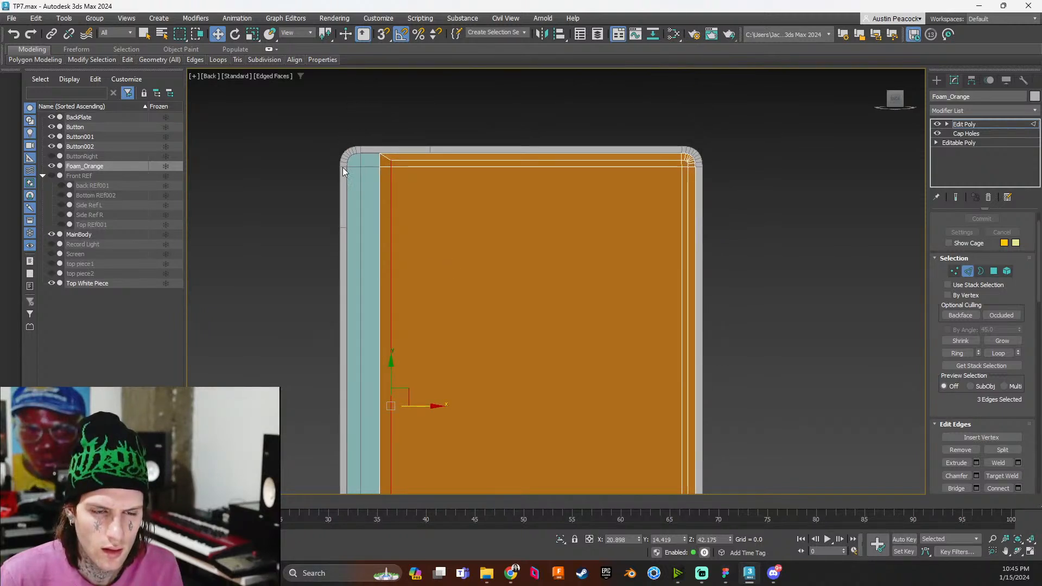
scroll(353, 389, "down", 6)
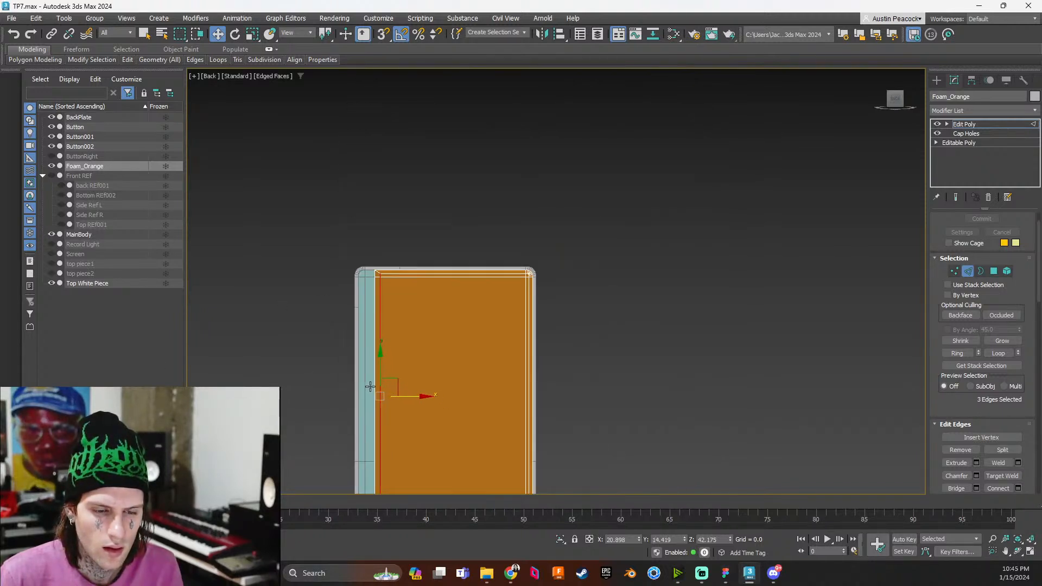
Clear the edge selection and examine the foam panel's bevelled corner with and without edge display
left_click(574, 354)
mouse_move(488, 384)
middle_mouse_down("alt")
mouse_move(423, 387)
mouse_move(507, 378)
mouse_move(423, 385)
mouse_move(525, 324)
mouse_move(514, 365)
middle_mouse_up("alt")
key("F3")
key("F3")
key("F4")
scroll(525, 324, "up", 5)
scroll(483, 286, "up", 2)
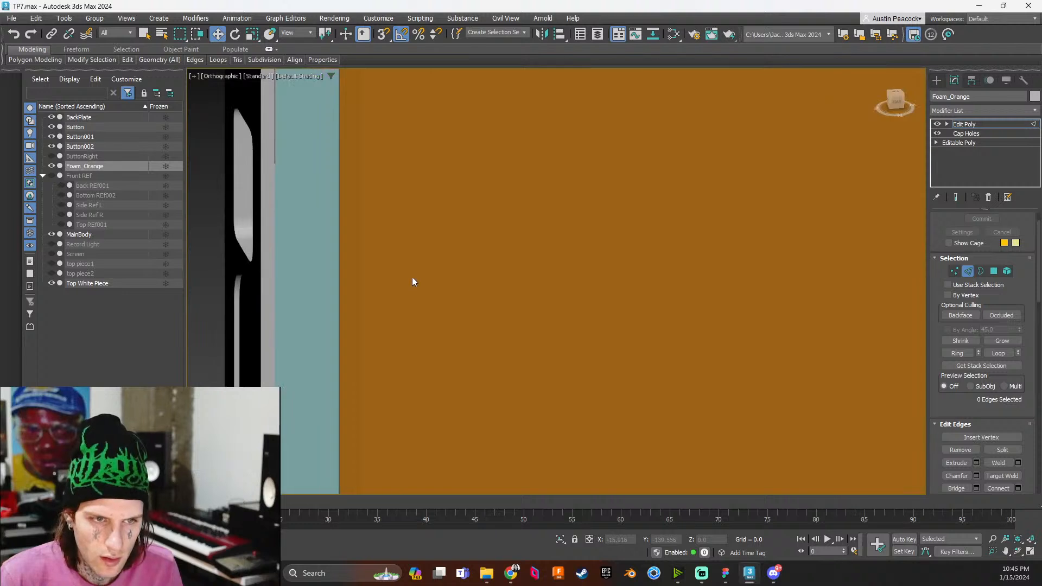
middle_click_drag(411, 276, 573, 403)
scroll(483, 308, "up", 1)
mouse_move(441, 290)
middle_mouse_down("alt")
mouse_move(409, 282)
mouse_move(461, 308)
mouse_move(434, 377)
mouse_move(414, 327)
mouse_move(461, 308)
middle_mouse_up("alt")
key("F4")
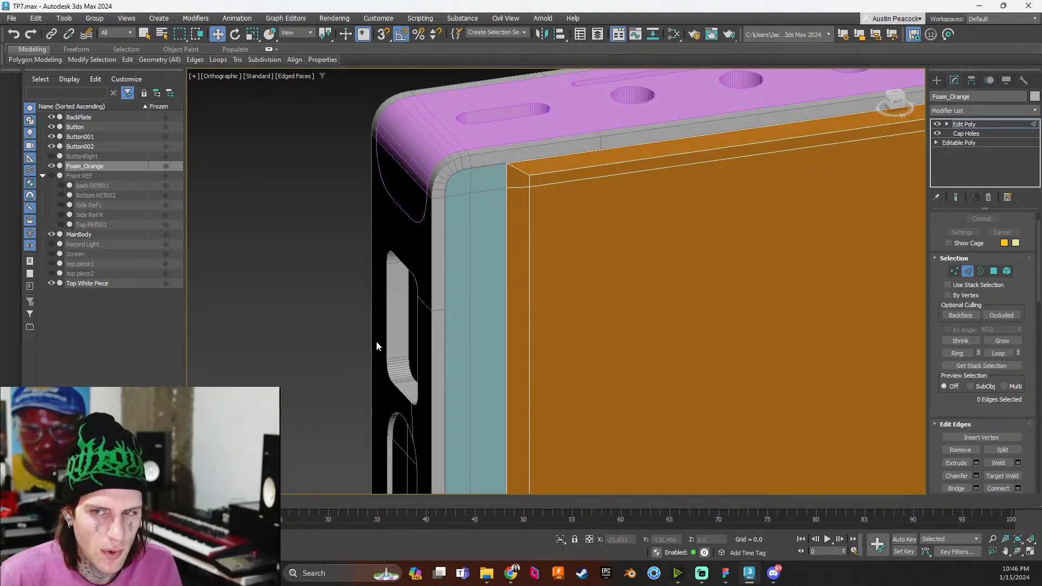
Leave the foam panel's edge editing, select BackPlate at Polygon level, and isolate it
key("2")
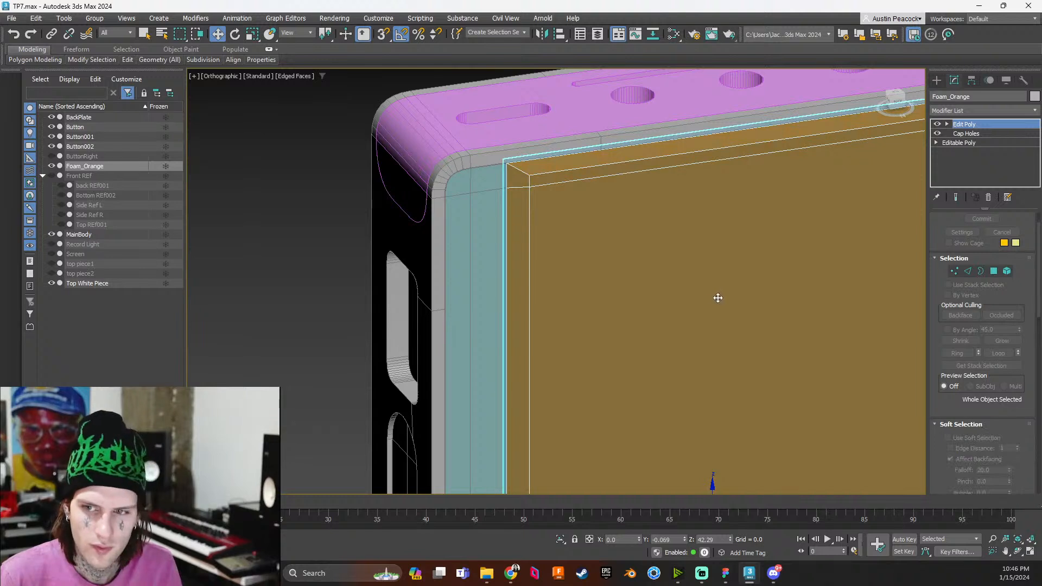
left_click(479, 302)
key("4")
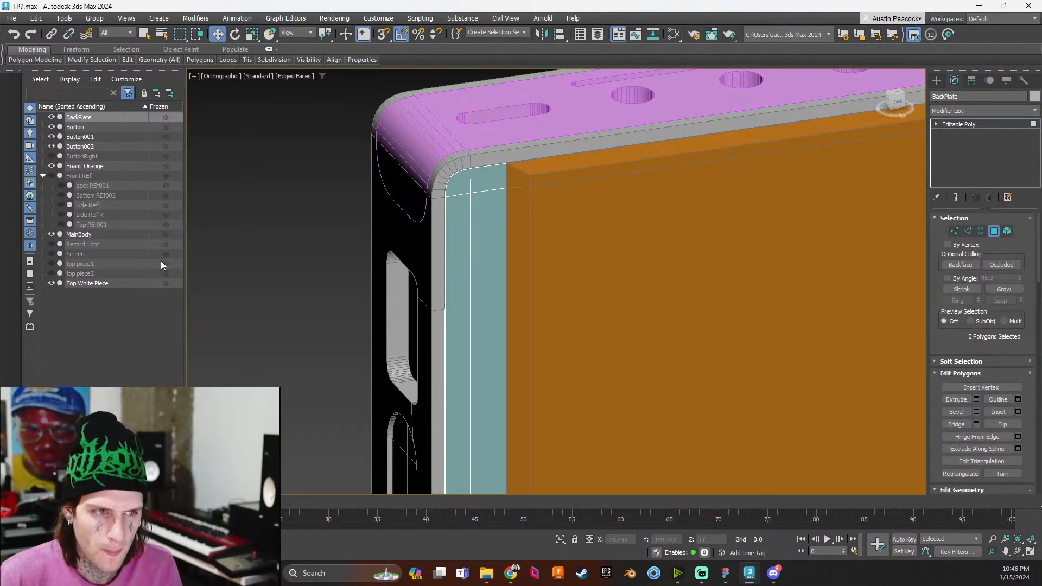
right_click(106, 117)
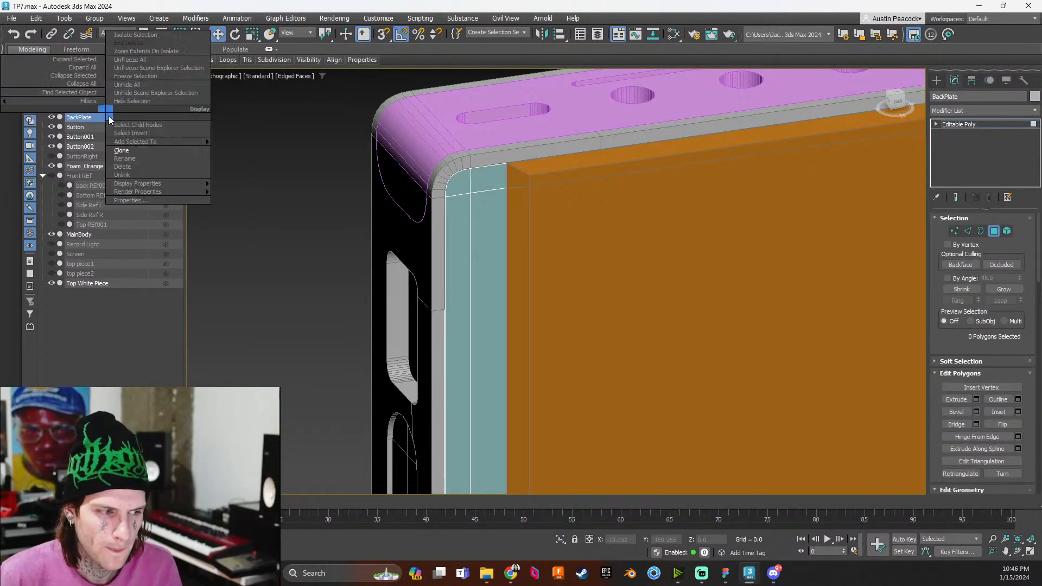
left_click(129, 36)
Select the three polygons forming the thin lip that protrudes from BackPlate's outer long side and delete them
scroll(422, 314, "up", 8)
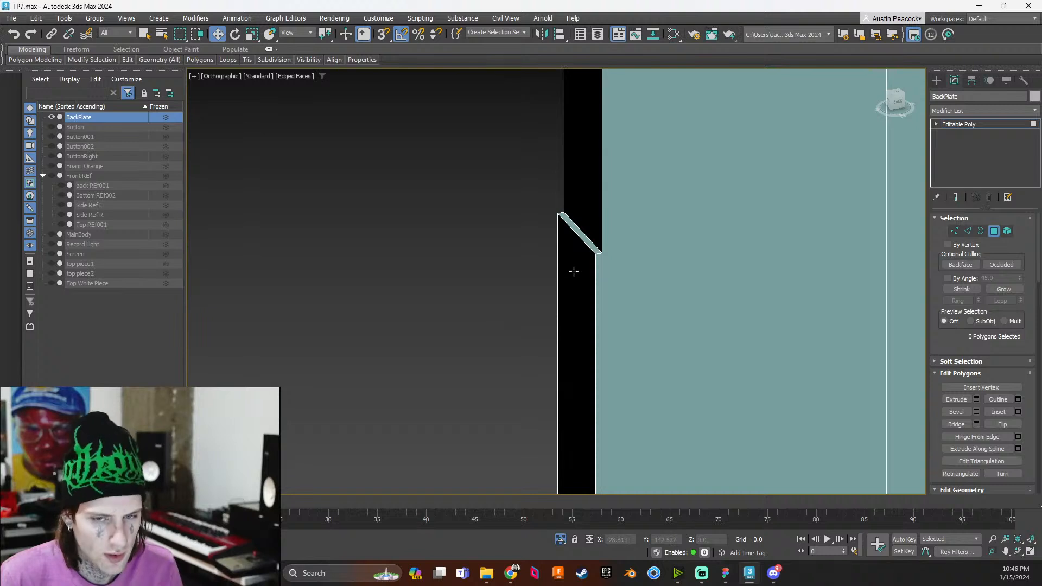
scroll(570, 298, "down", 2)
scroll(570, 297, "down", 2)
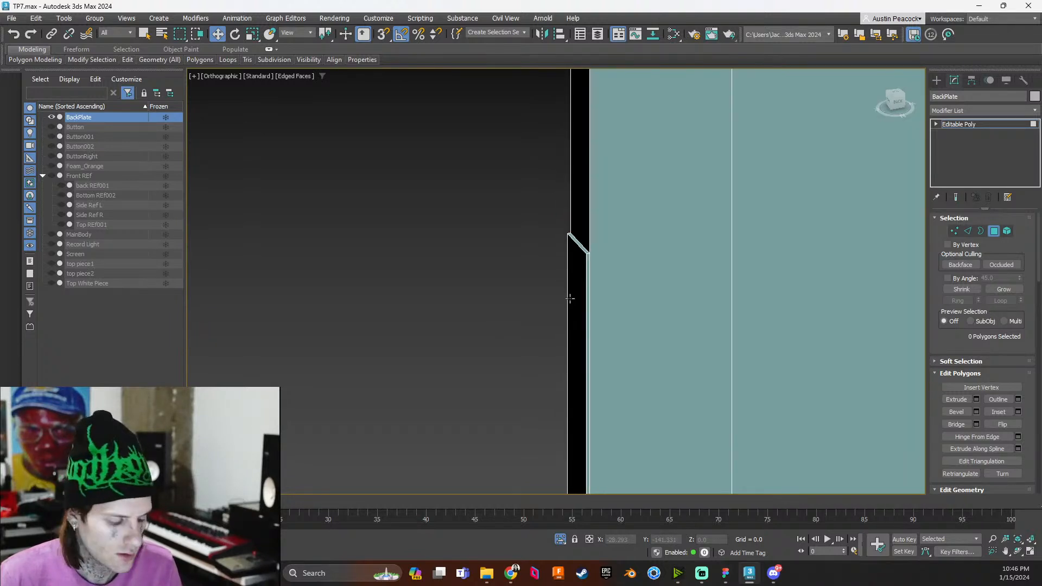
key("4")
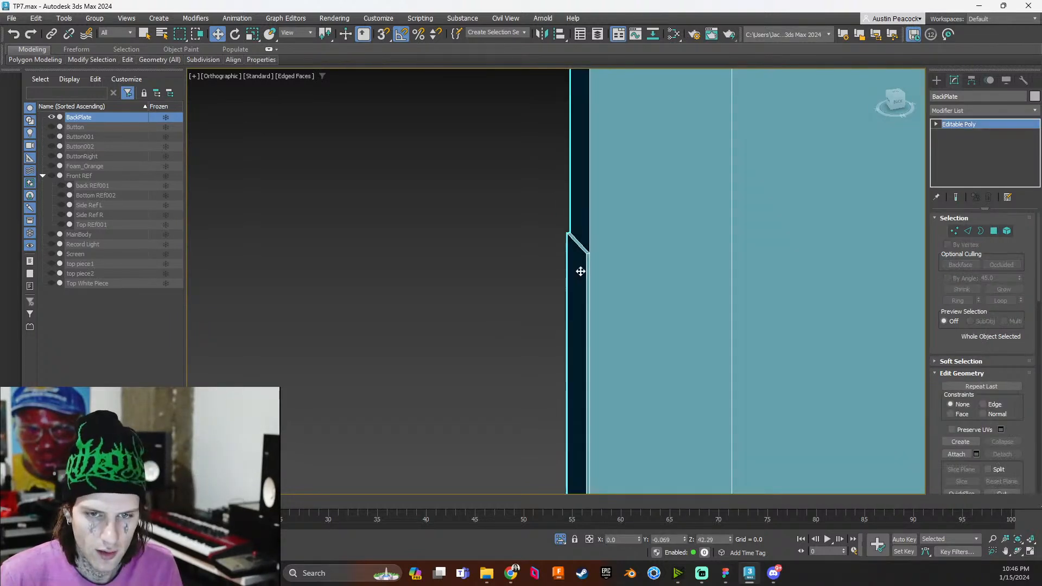
key("4")
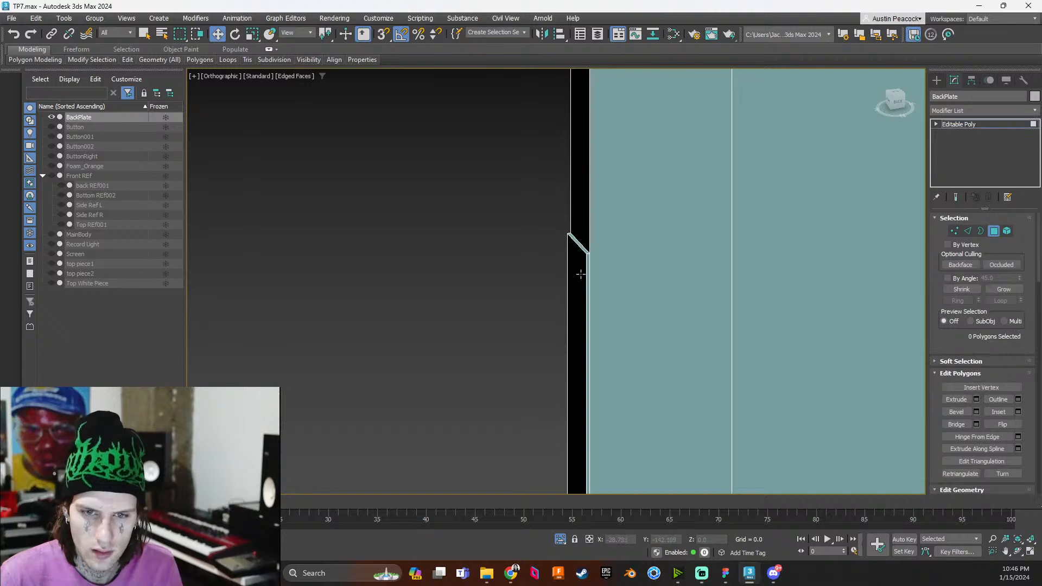
left_click(893, 101)
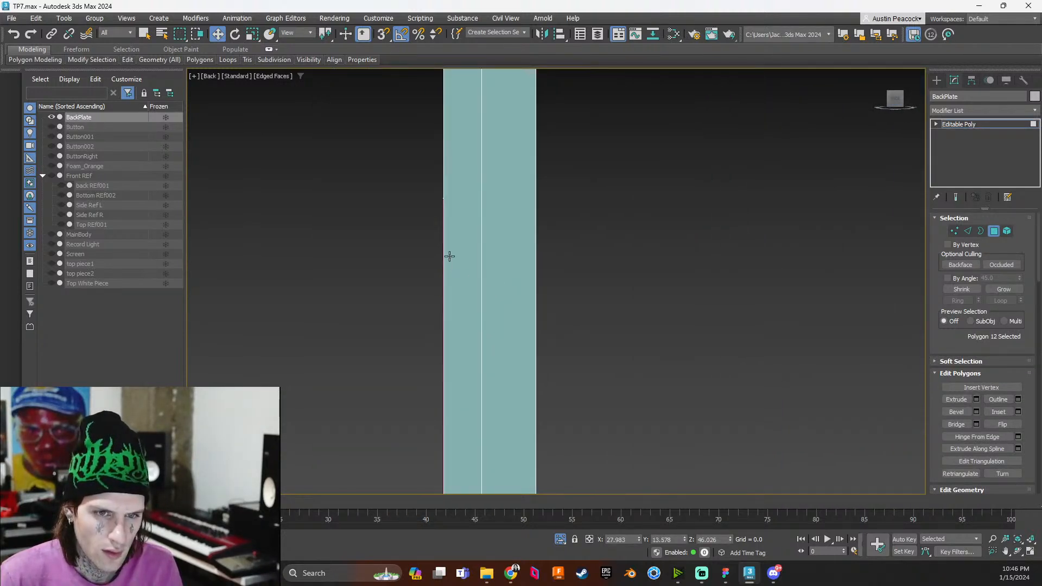
scroll(449, 256, "up", 5)
middle_click_drag(476, 258, 541, 434)
left_click_drag(475, 222, 482, 233)
scroll(491, 245, "up", 3)
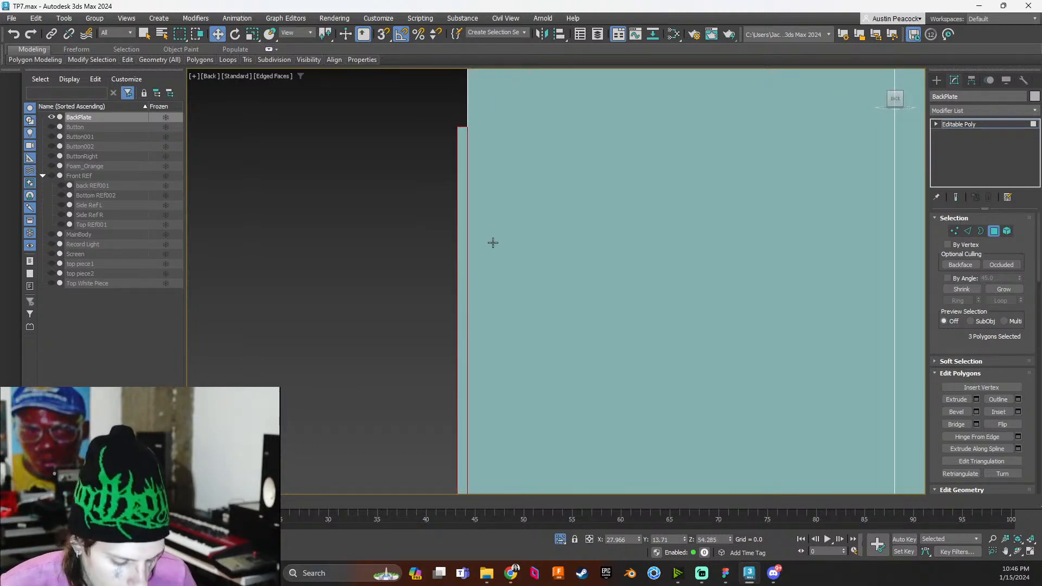
key("Delete")
Examine BackPlate's outer long side down to the lower end for leftover lip geometry
scroll(489, 261, "down", 7)
middle_click_drag(502, 381, 519, 157)
scroll(509, 297, "down", 4)
middle_click_drag(516, 314, 525, 195)
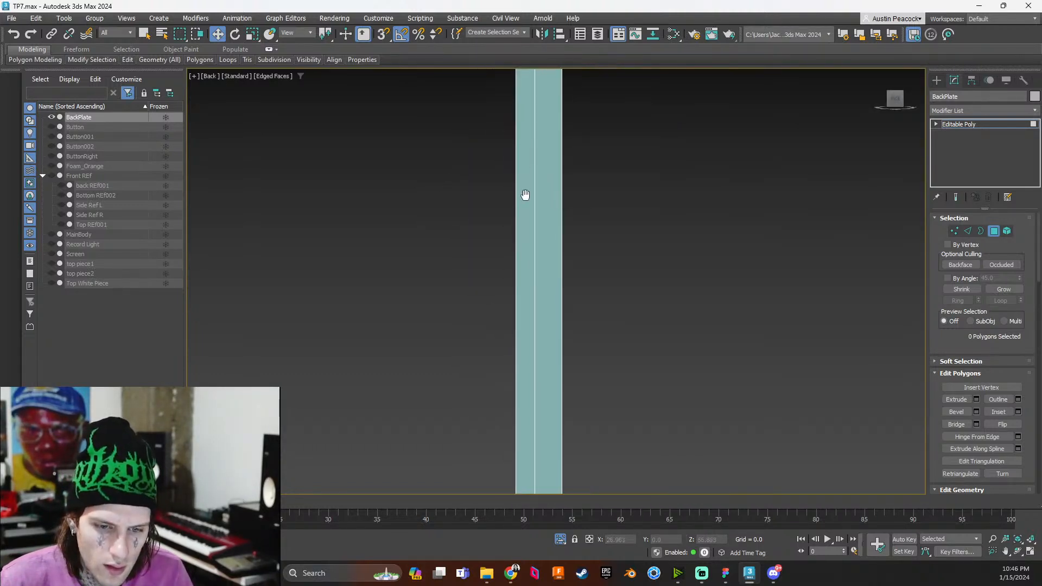
scroll(514, 430, "up", 4)
middle_click_drag(535, 418, 512, 361)
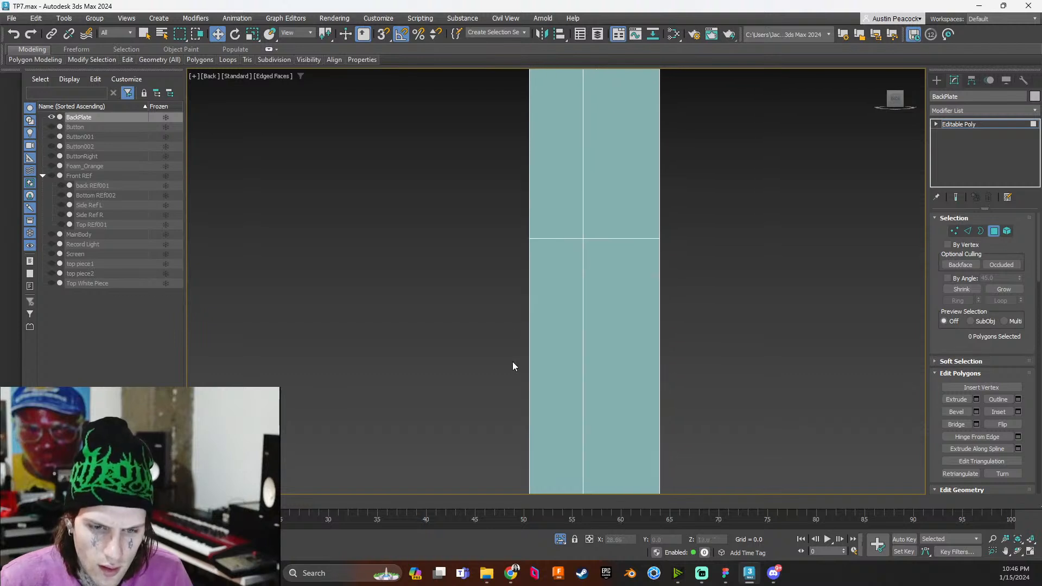
scroll(512, 371, "up", 5)
scroll(513, 372, "down", 8)
mouse_move(549, 204)
middle_mouse_down("alt")
mouse_move(613, 223)
mouse_move(679, 210)
mouse_move(548, 267)
mouse_move(510, 318)
mouse_move(508, 273)
middle_mouse_up("alt")
Undo the lip polygon deletion to inspect the lip's lower end, and redo the deletion
key("ctrl+z")
scroll(556, 293, "up", 8)
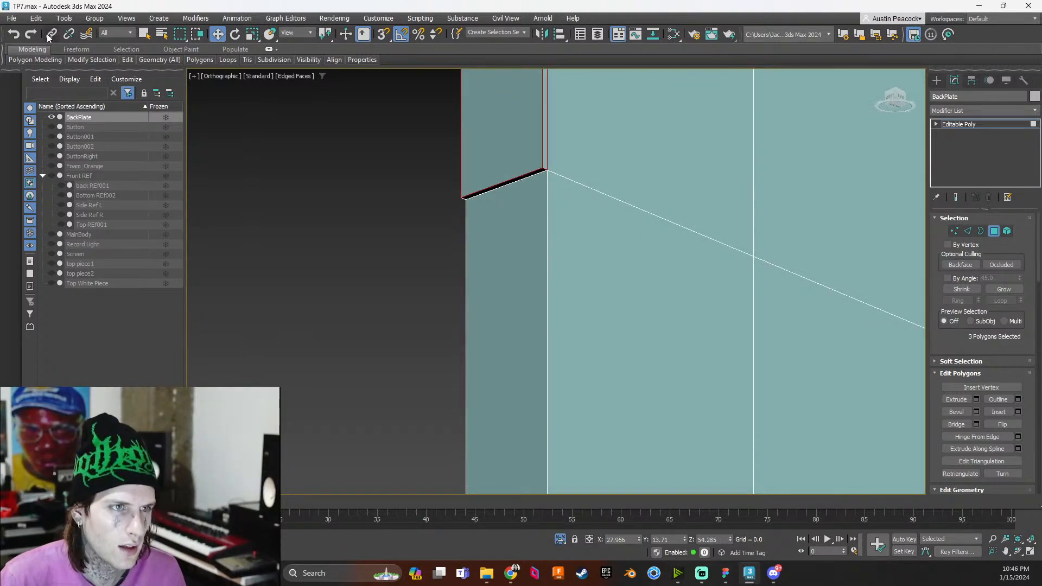
left_click(36, 18)
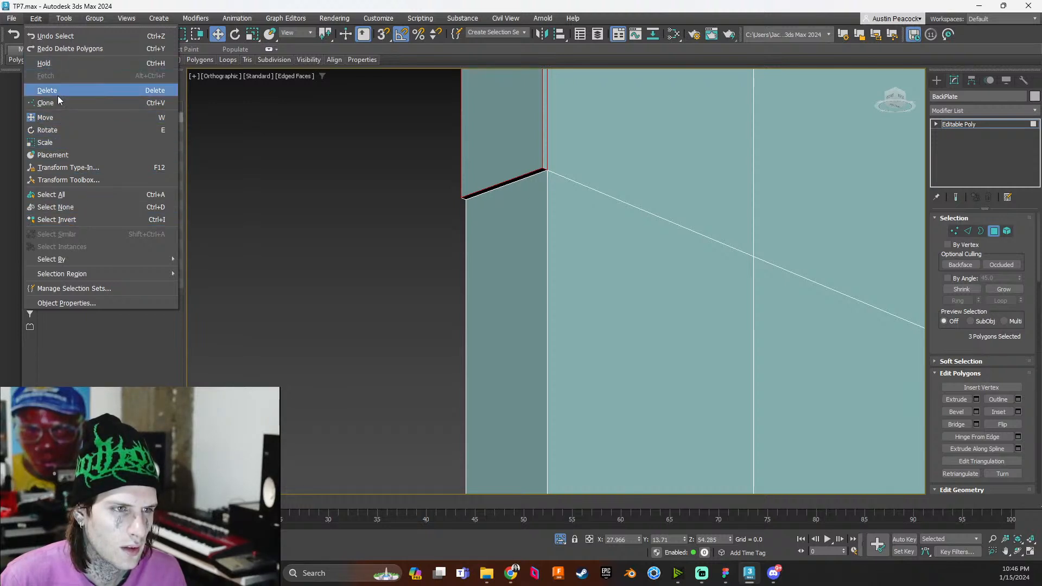
left_click(60, 50)
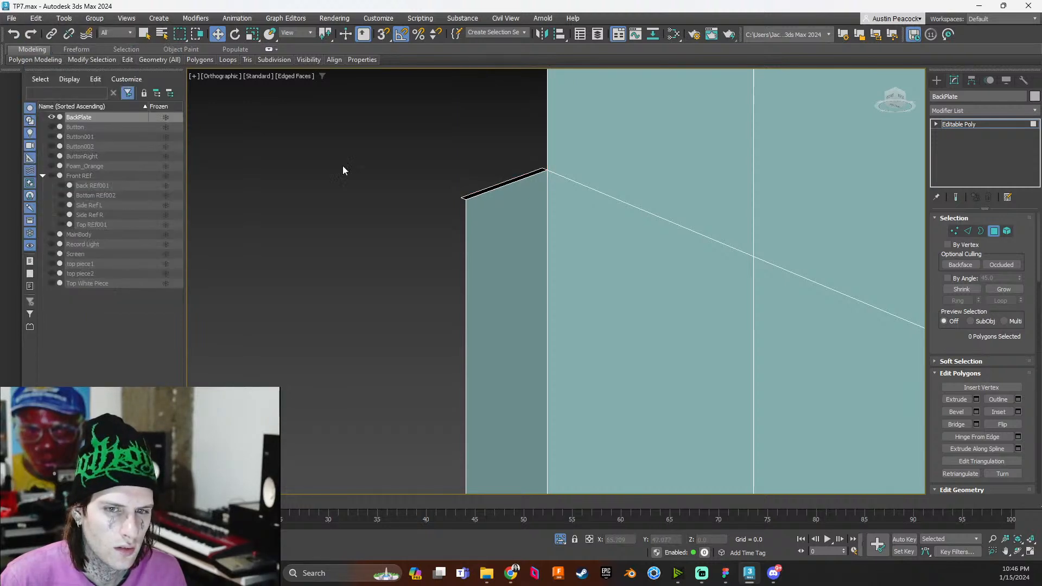
Delete the small leftover end polygon at the lower end of the removed BackPlate lip
left_click(530, 176)
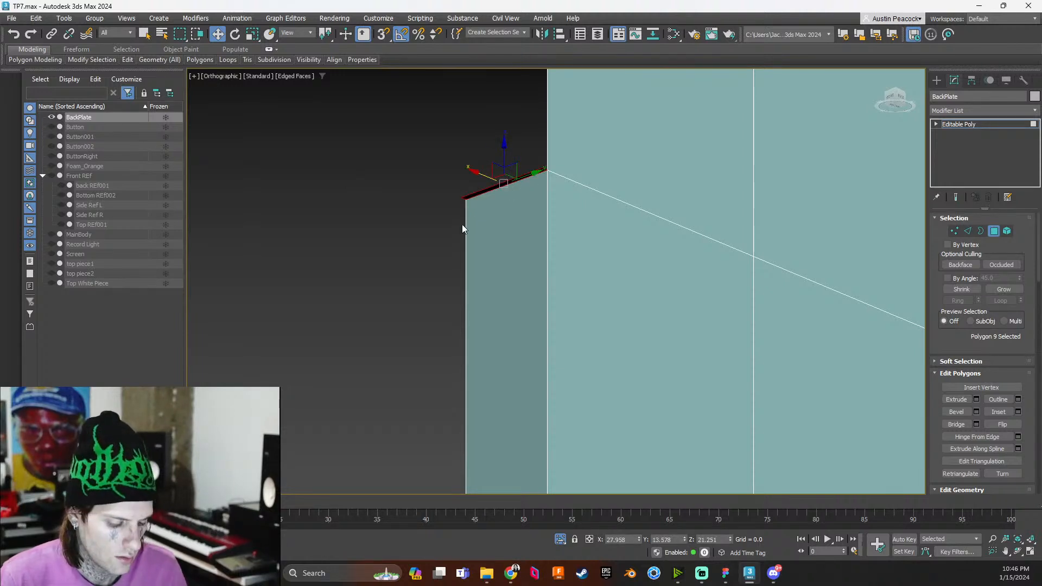
key("Delete")
scroll(466, 219, "down", 5)
middle_click_drag(509, 193, 528, 415)
scroll(523, 407, "down", 4)
middle_click_drag(497, 314, 465, 347)
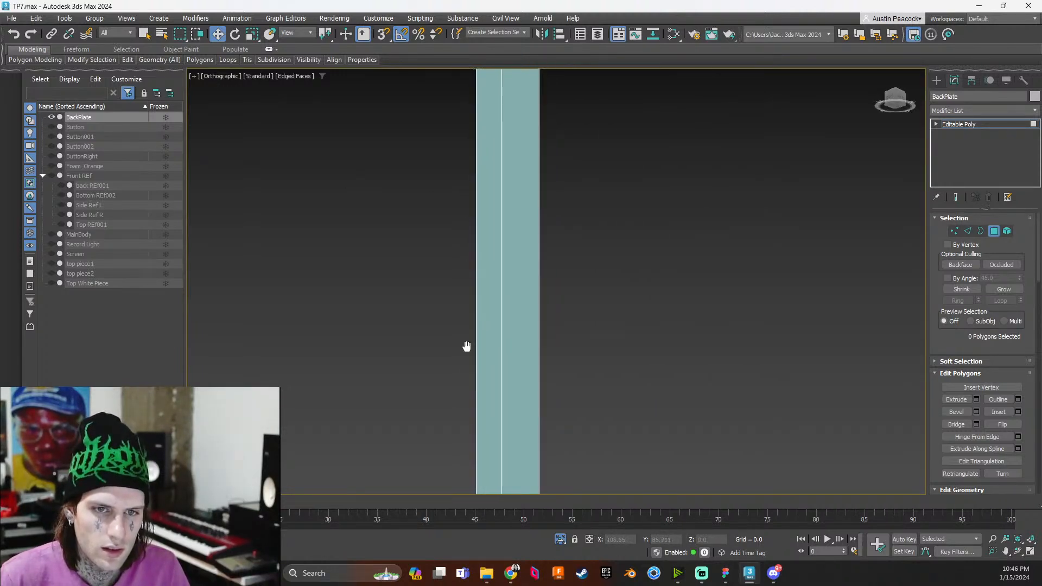
Bridge the two facing end edges of BackPlate's narrow side strip to close the gap between them
scroll(461, 348, "down", 4)
middle_click_drag(477, 211, 466, 322)
scroll(454, 323, "up", 6)
scroll(454, 323, "up", 7)
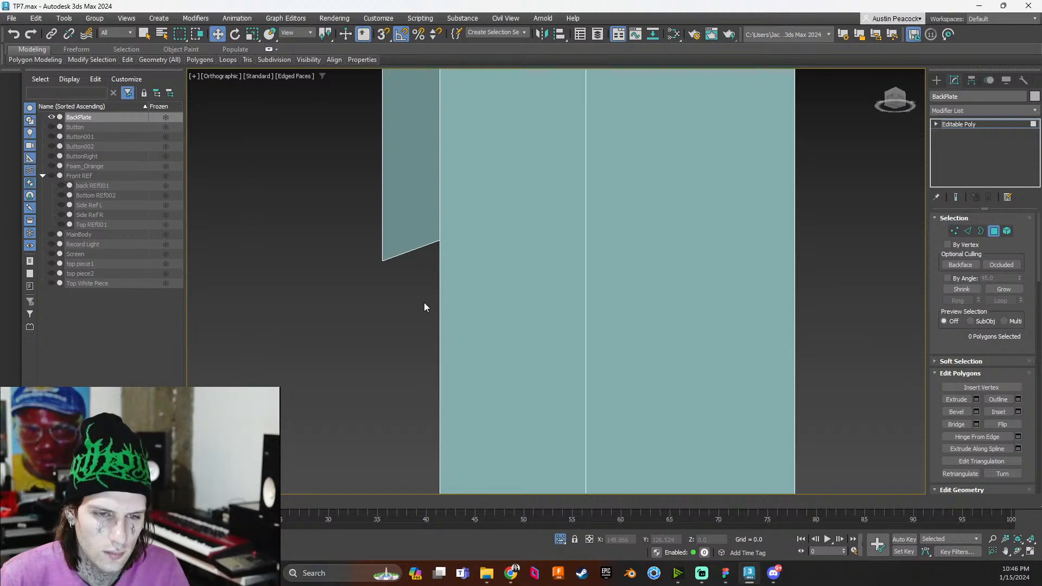
scroll(423, 300, "down", 2)
key("2")
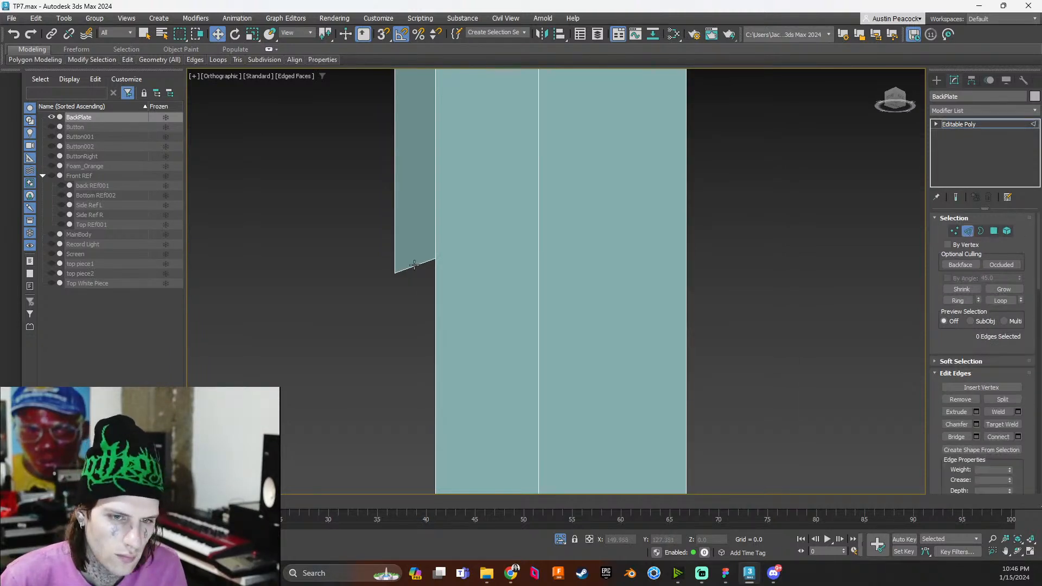
left_click(415, 266)
scroll(436, 346, "down", 3)
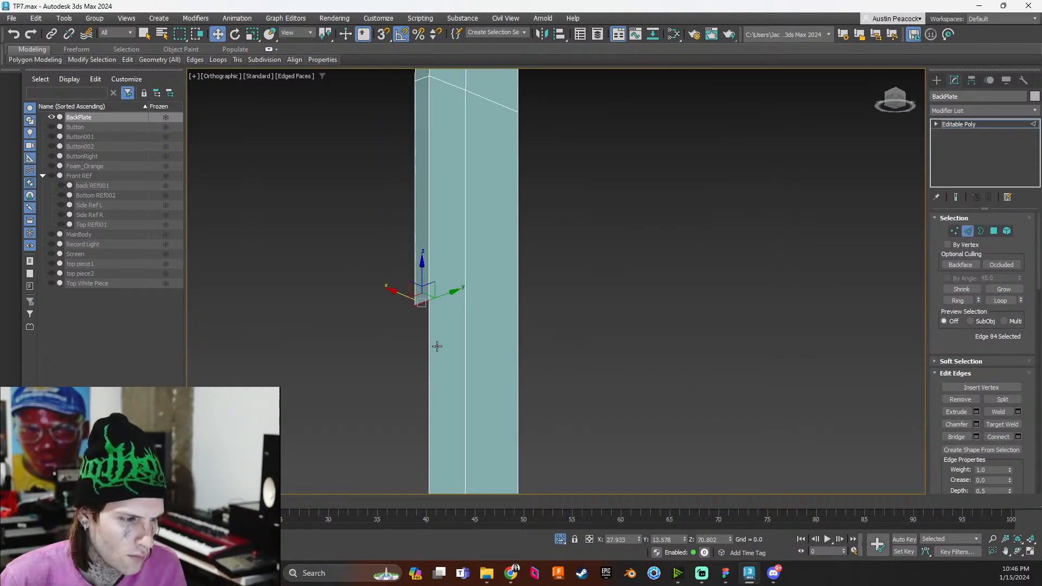
middle_click_drag(437, 345, 503, 293, "alt")
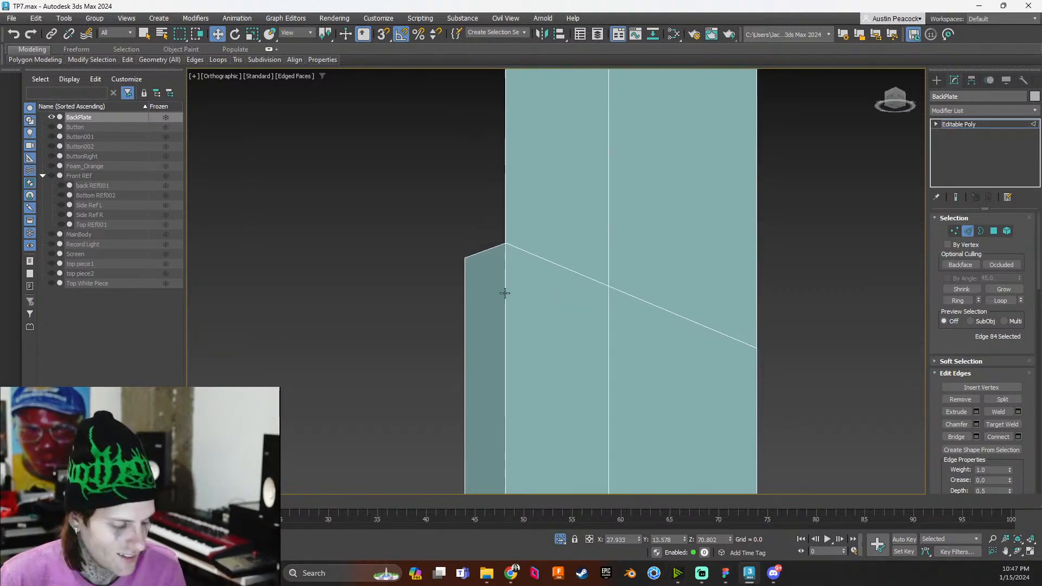
scroll(504, 292, "up", 2)
left_click(480, 232, "ctrl")
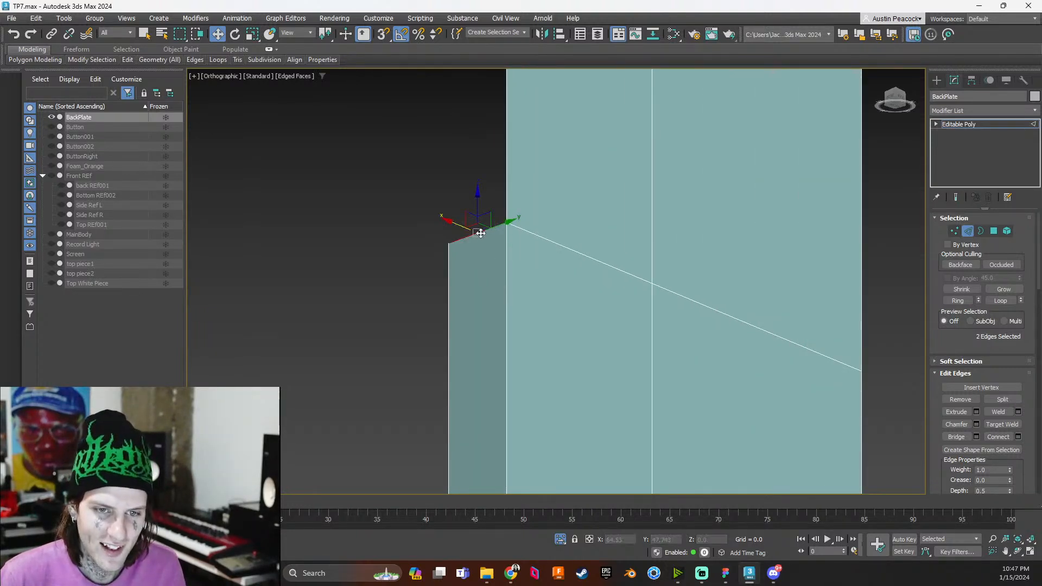
left_click(962, 438)
left_click(325, 211)
scroll(607, 226, "down", 5)
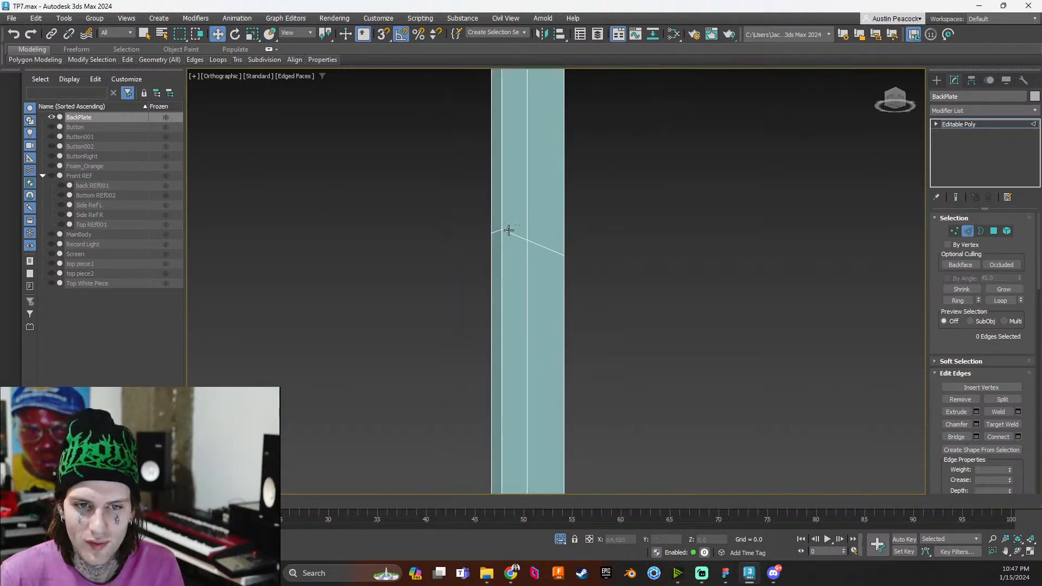
View BackPlate from the back and compare it with the TP-7 back reference image in Figma
middle_click_drag(607, 226, 658, 265)
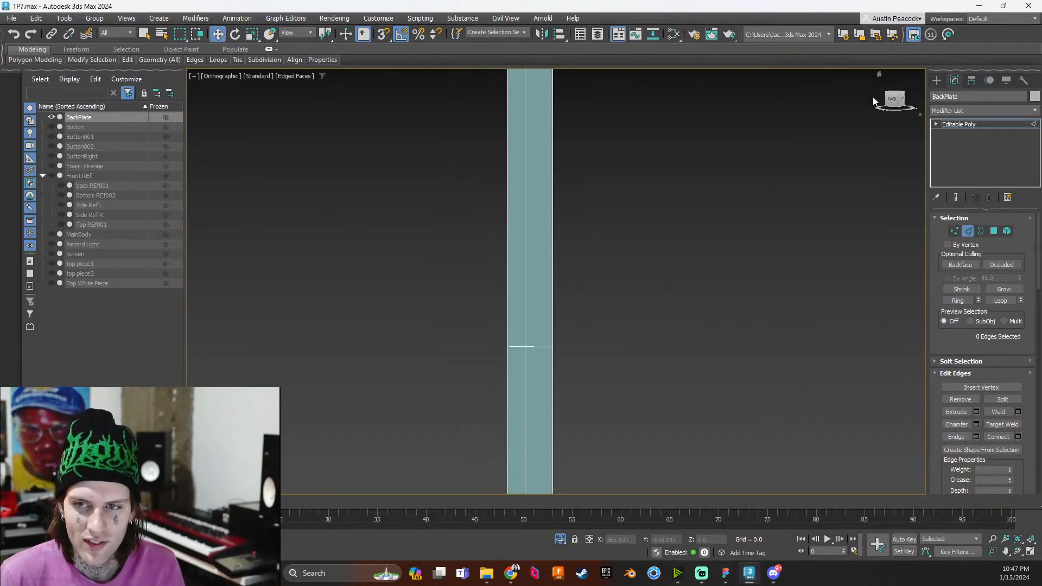
left_click(893, 99)
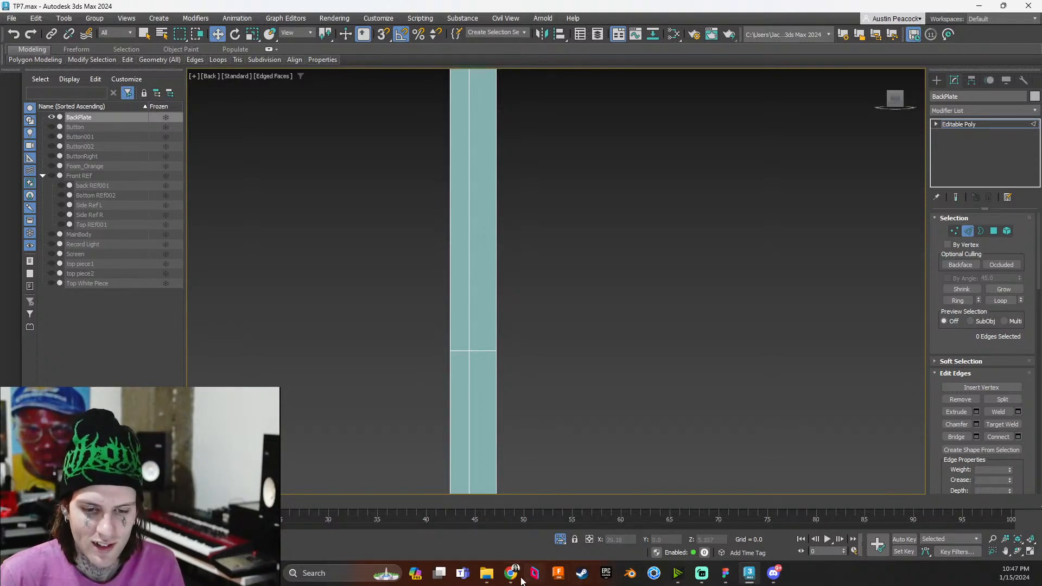
left_click(724, 575)
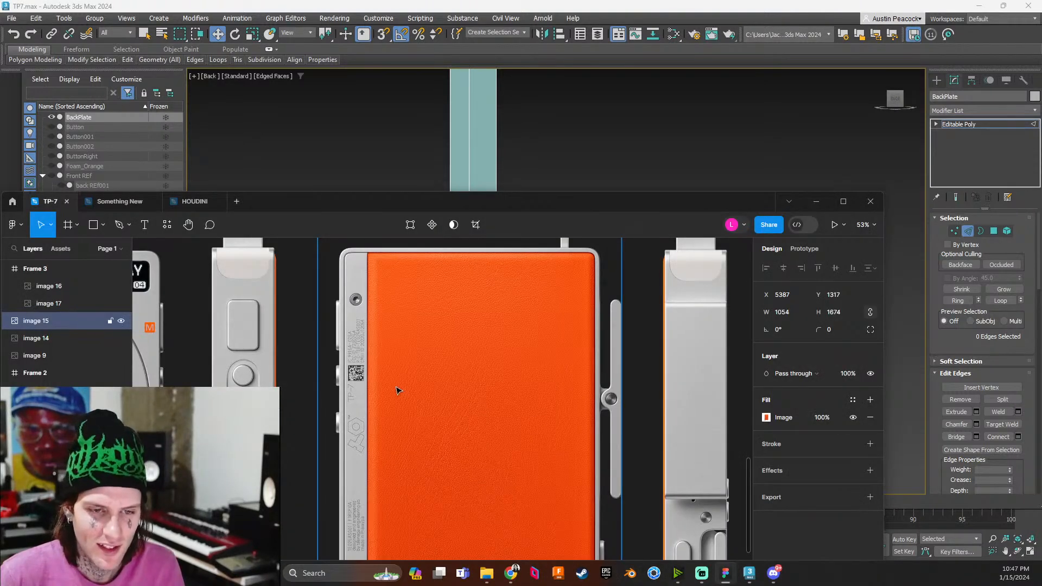
scroll(395, 388, "up", 5, "ctrl")
scroll(347, 390, "down", 8, "ctrl")
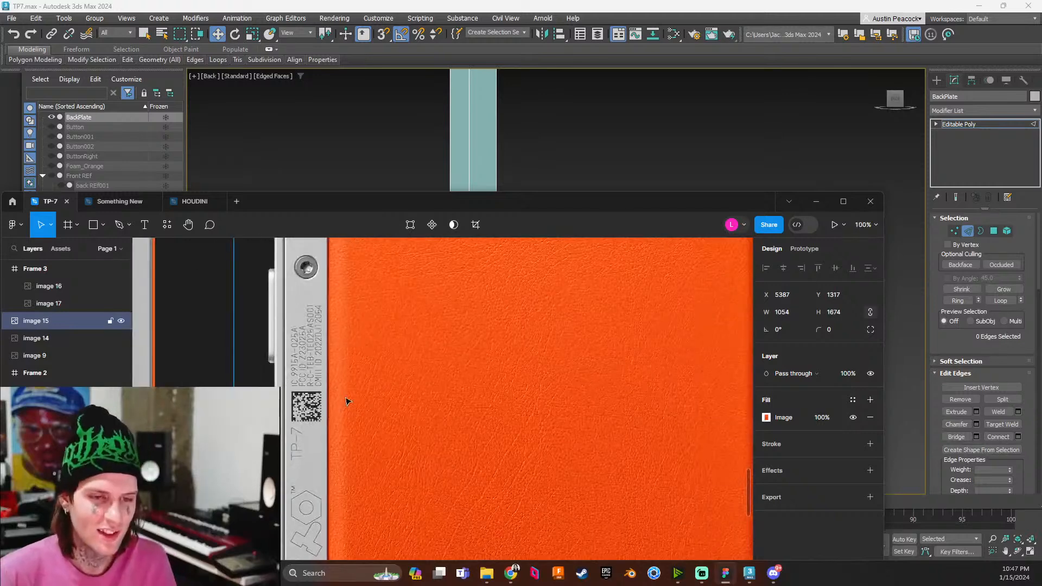
left_click_drag(645, 209, 864, 274)
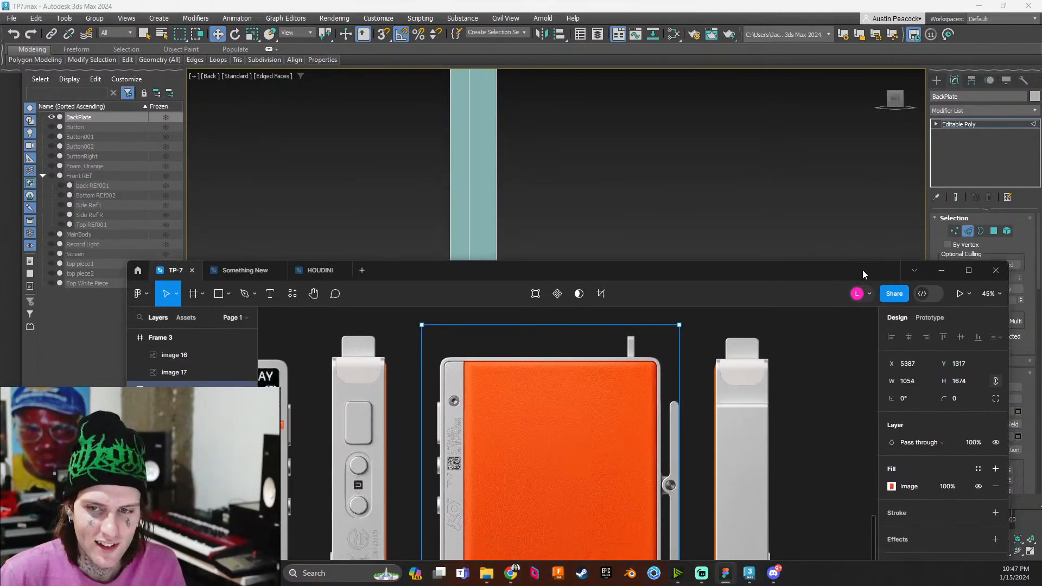
left_click(941, 270)
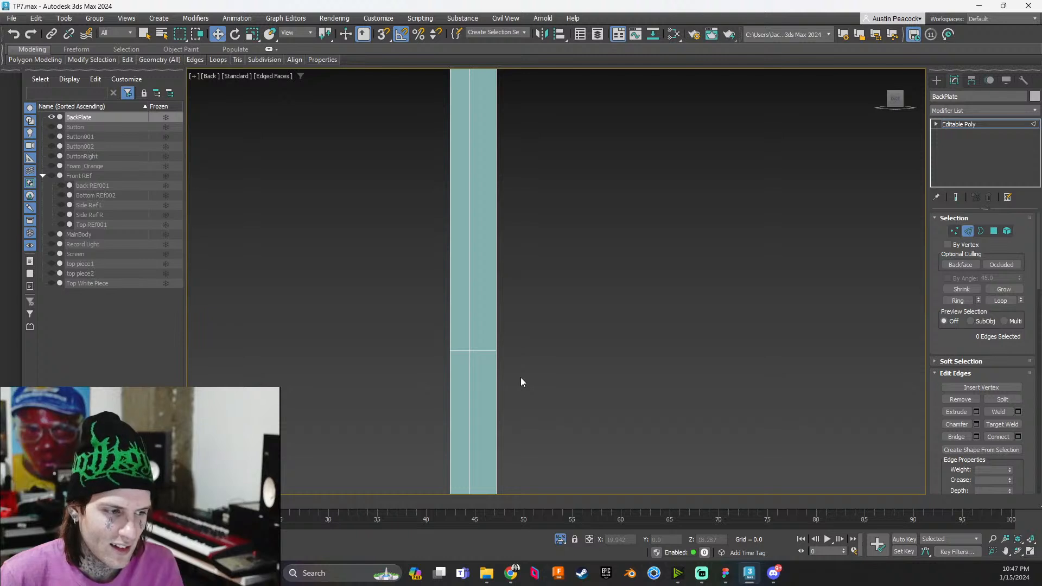
End the isolation of BackPlate to bring back the other model parts
scroll(520, 377, "down", 3)
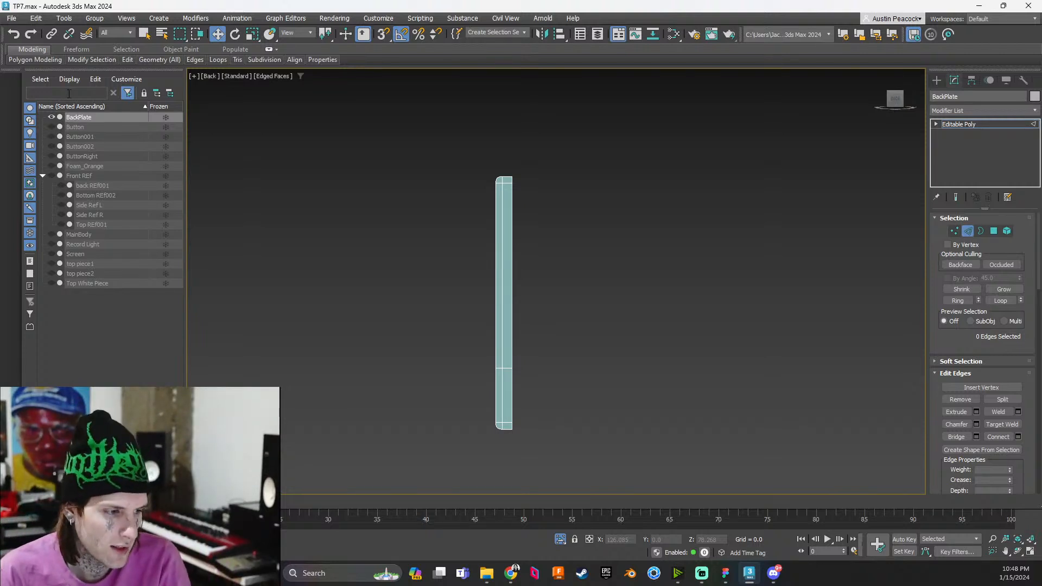
right_click(93, 116)
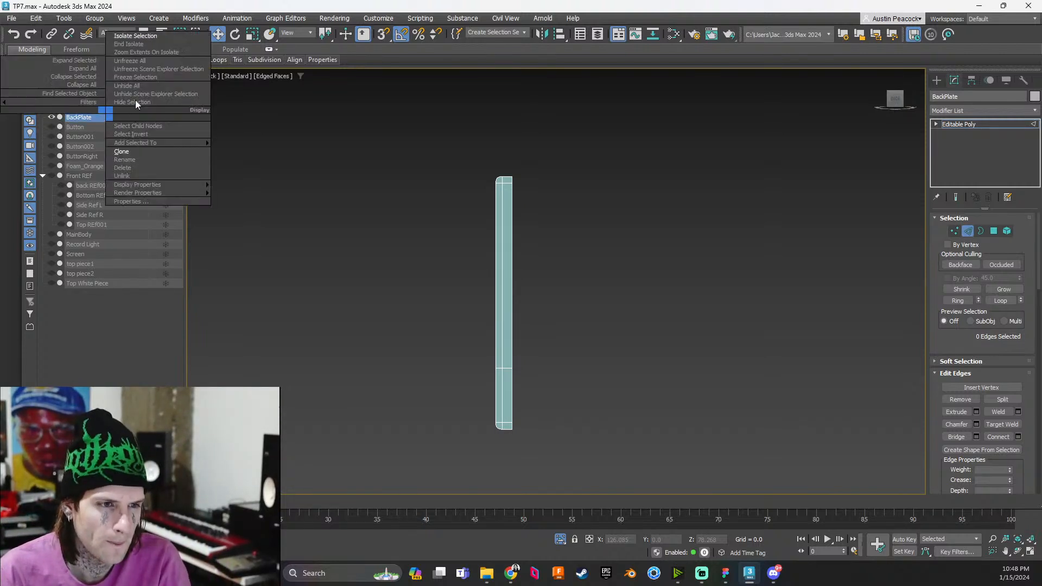
left_click(155, 41)
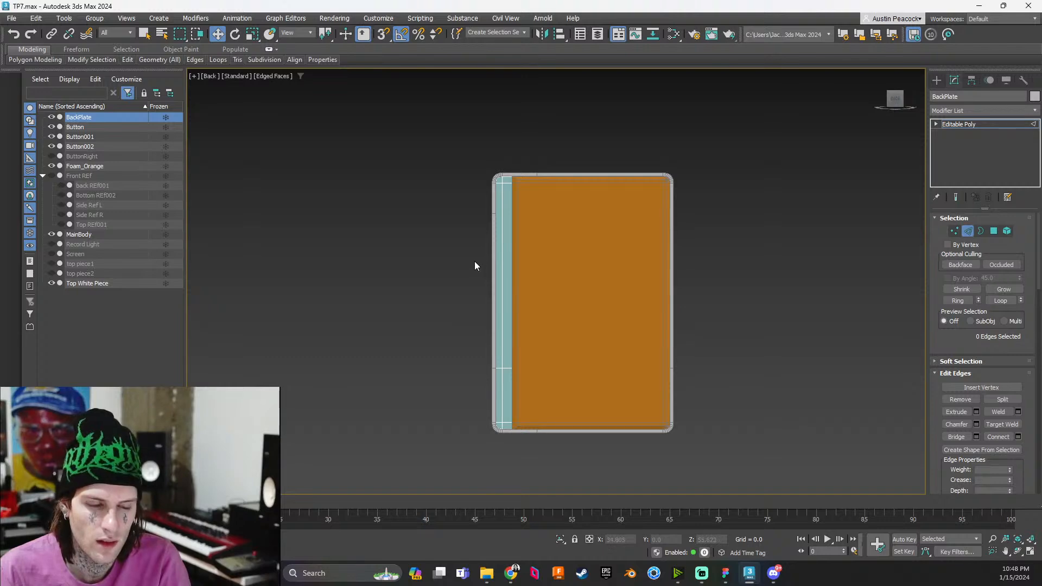
Examine the model's lower side around the round hole, slot and green button in wireframe and shaded display
key("F3")
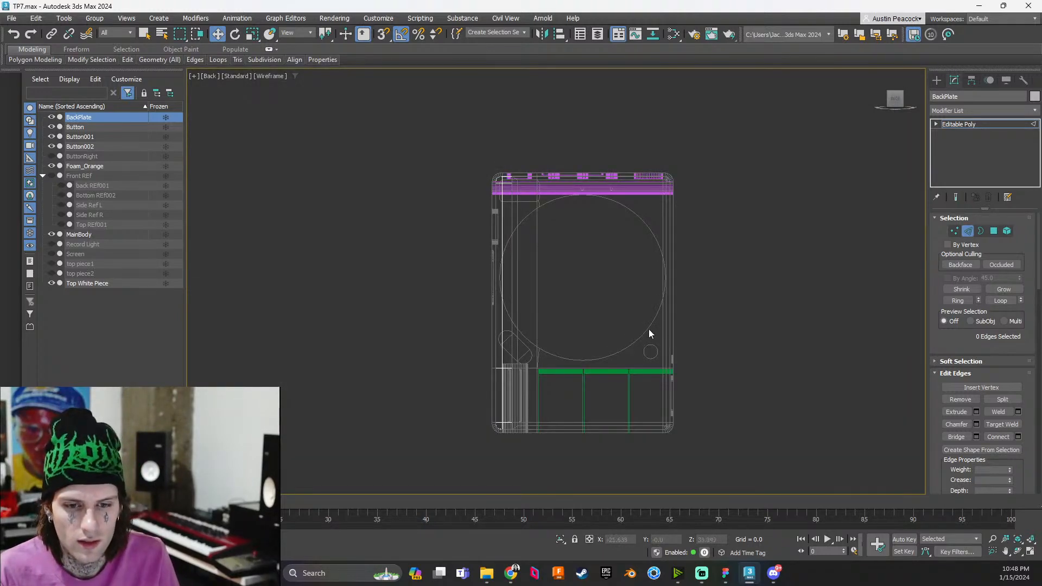
mouse_move(649, 329)
middle_mouse_down("alt")
mouse_move(539, 324)
mouse_move(572, 239)
mouse_move(660, 315)
mouse_move(548, 333)
mouse_move(447, 317)
mouse_move(416, 298)
mouse_move(559, 287)
mouse_move(539, 286)
middle_mouse_up("alt")
key("F3")
key("F4")
scroll(616, 346, "up", 5)
middle_click_drag(659, 363, 570, 346, "alt")
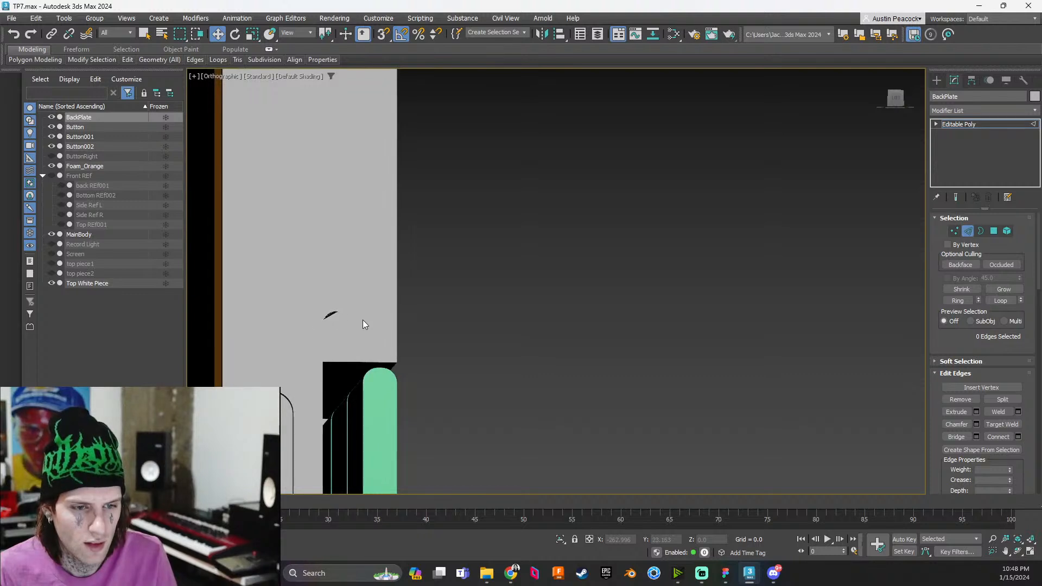
middle_click_drag(363, 321, 459, 321)
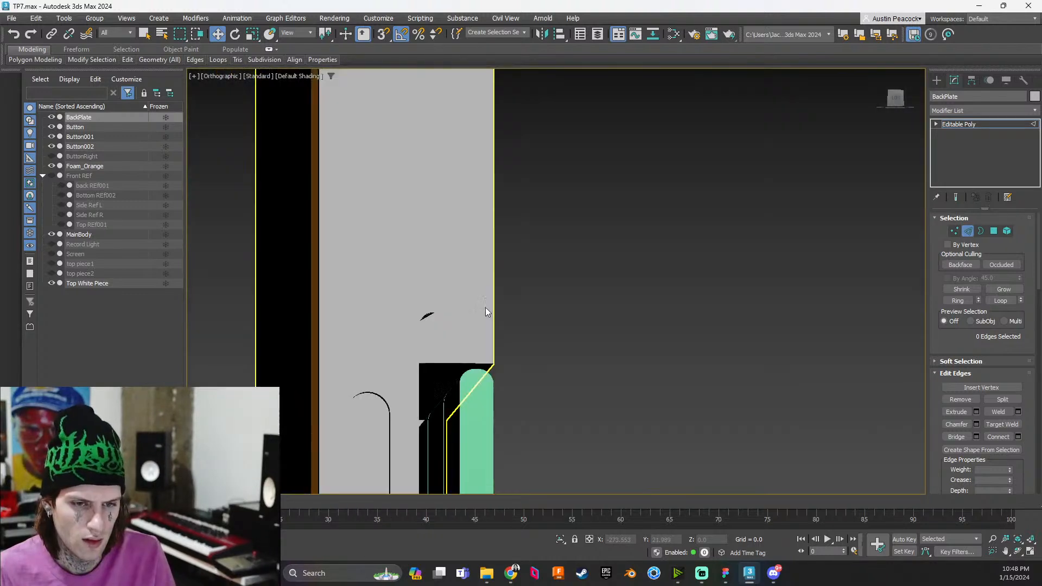
key("F4")
scroll(421, 327, "up", 7)
middle_click_drag(421, 328, 423, 319, "alt")
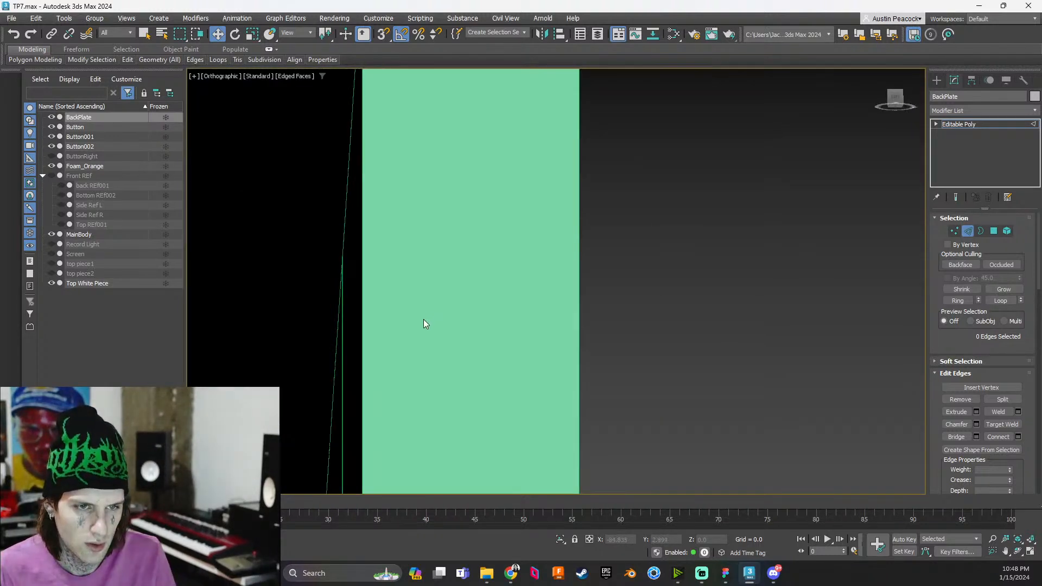
scroll(467, 304, "down", 4)
middle_click_drag(484, 296, 524, 505)
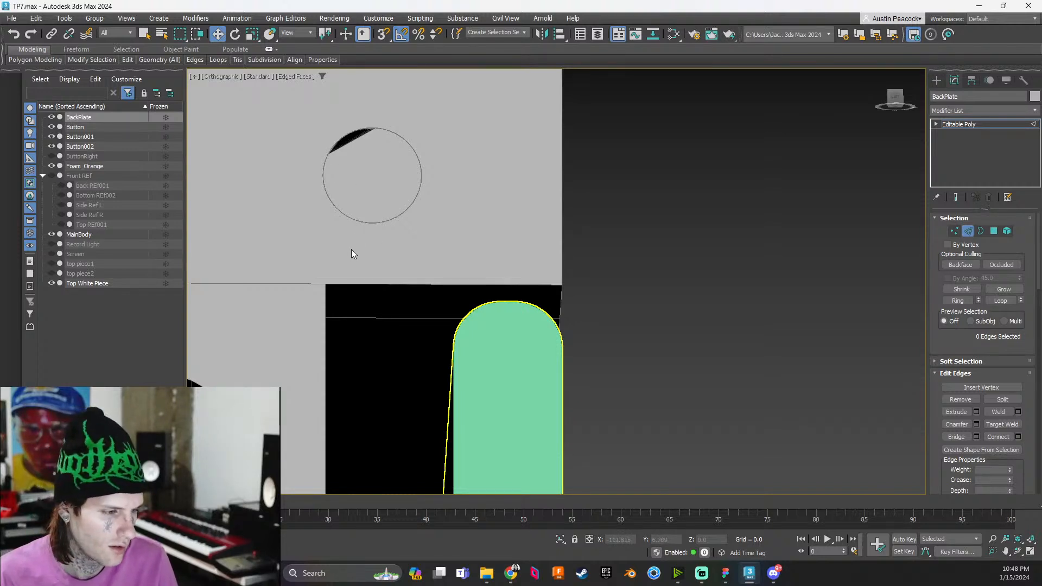
scroll(351, 249, "down", 3)
scroll(315, 242, "down", 1)
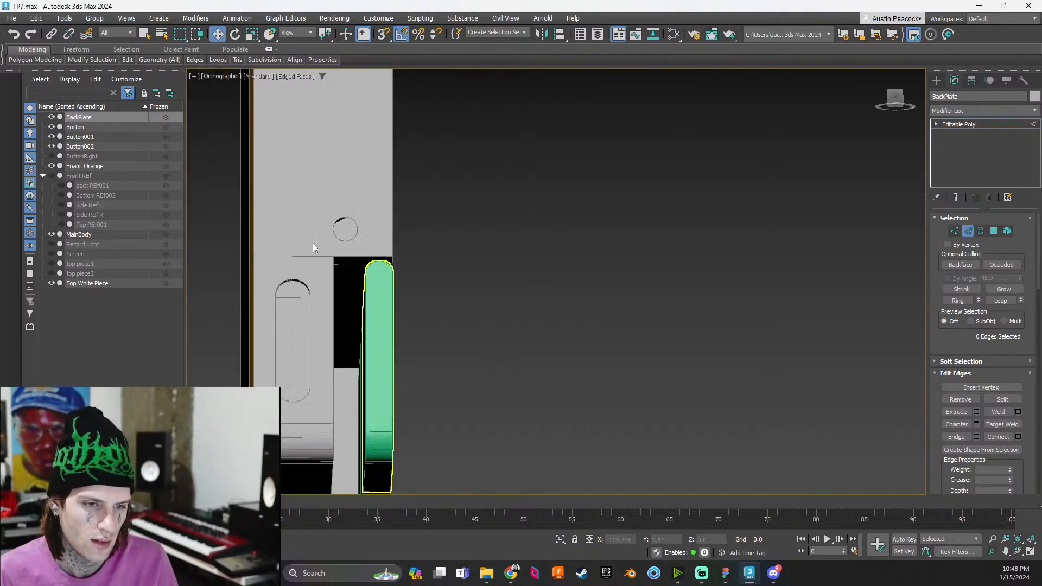
middle_click_drag(313, 244, 448, 339, "alt")
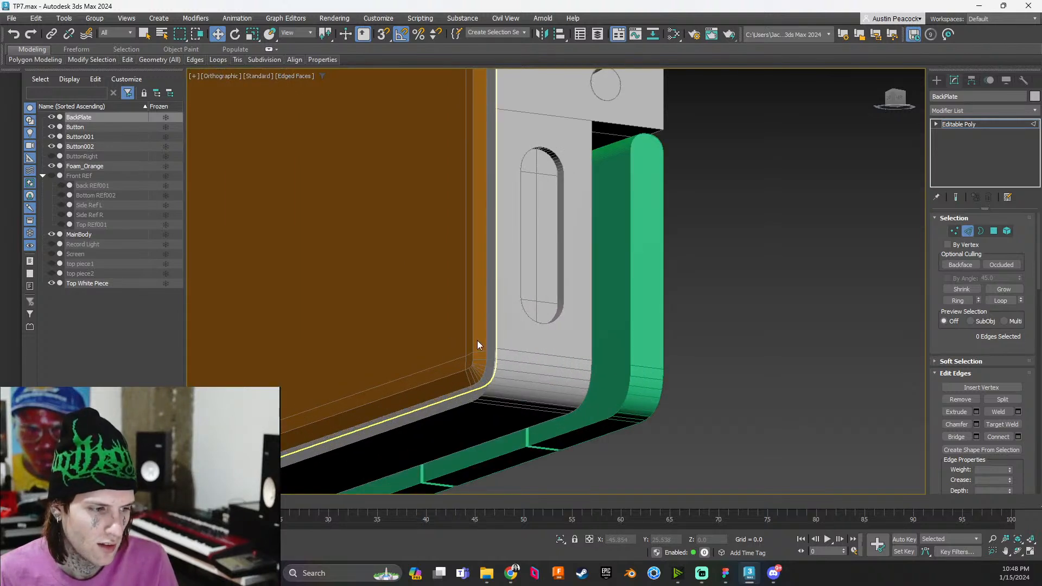
Examine the whole model from back and front, comparing wireframe and shaded display
scroll(476, 340, "down", 6)
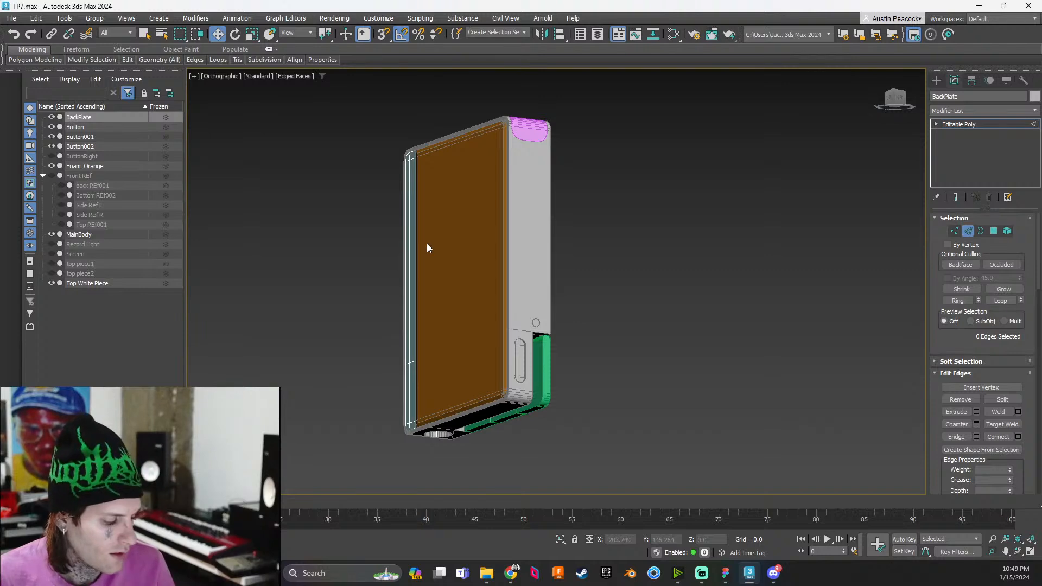
key("F3")
middle_click_drag(454, 263, 695, 302, "alt")
key("F3")
middle_click_drag(471, 312, 683, 354)
key("F3")
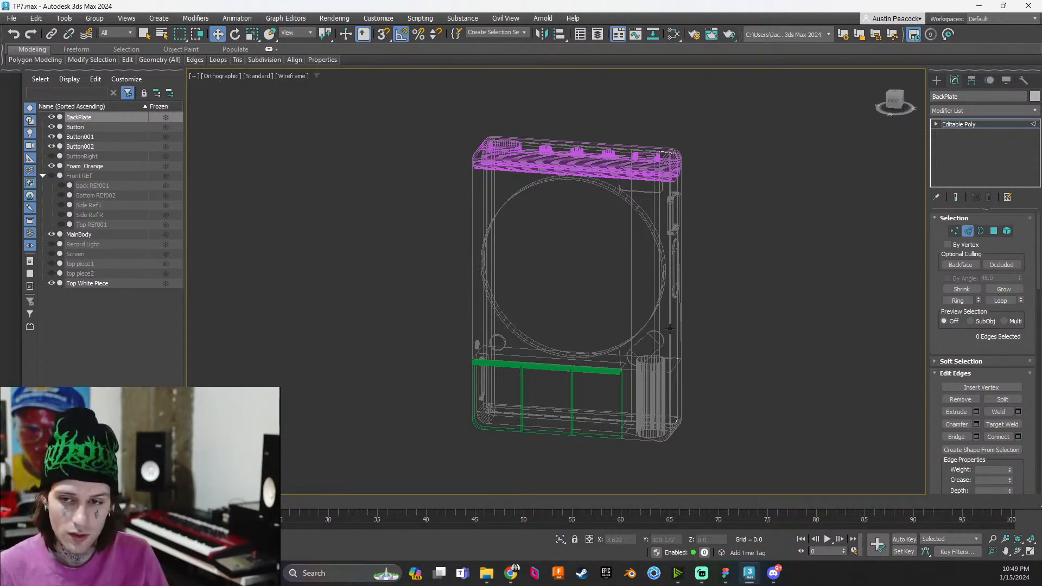
key("F3")
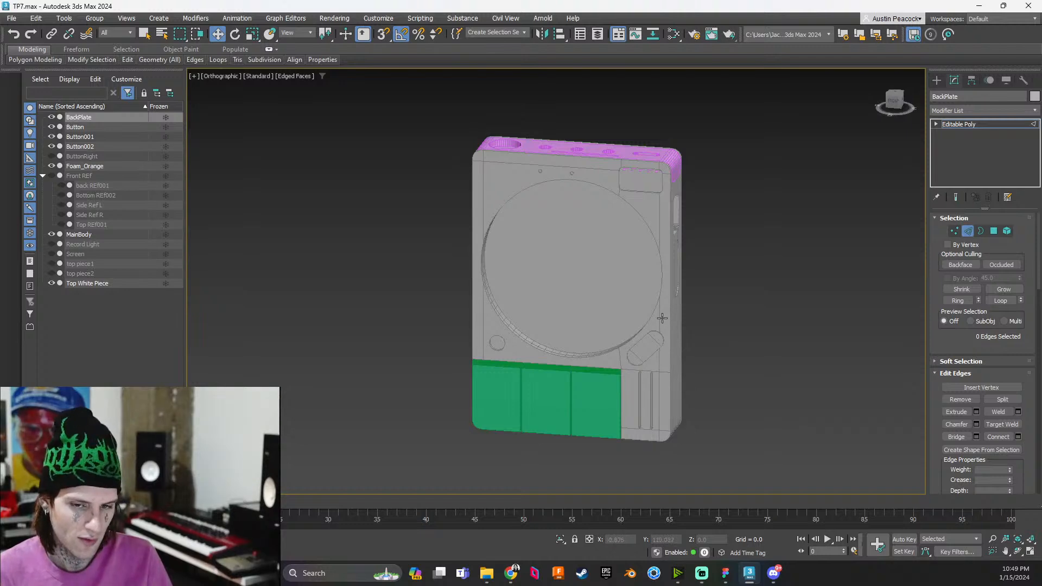
key("F3")
mouse_move(669, 327)
middle_mouse_down("alt")
mouse_move(489, 302)
mouse_move(563, 356)
mouse_move(539, 310)
mouse_move(483, 328)
middle_mouse_up("alt")
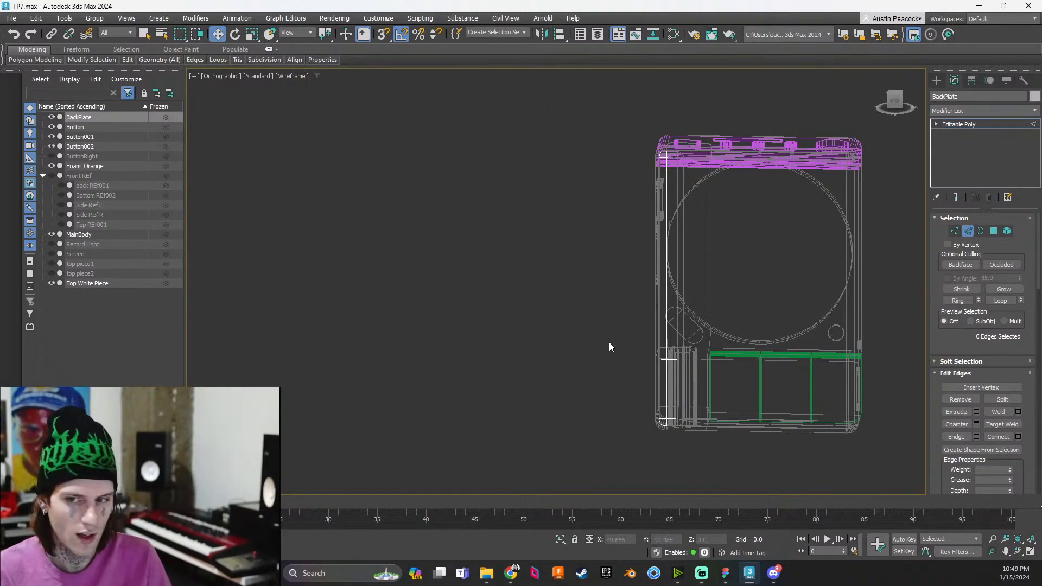
Deselect BackPlate and inspect the front buttons and the pink top piece in wireframe and shaded display
key("2")
left_click(520, 362)
middle_click_drag(750, 349, 591, 363)
scroll(590, 363, "up", 2)
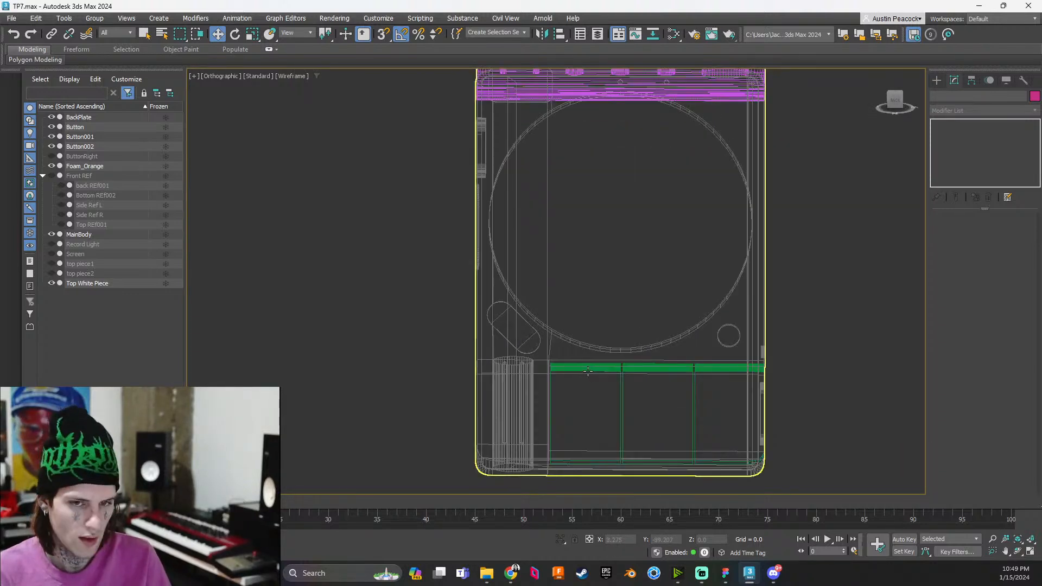
key("F3")
key("F3")
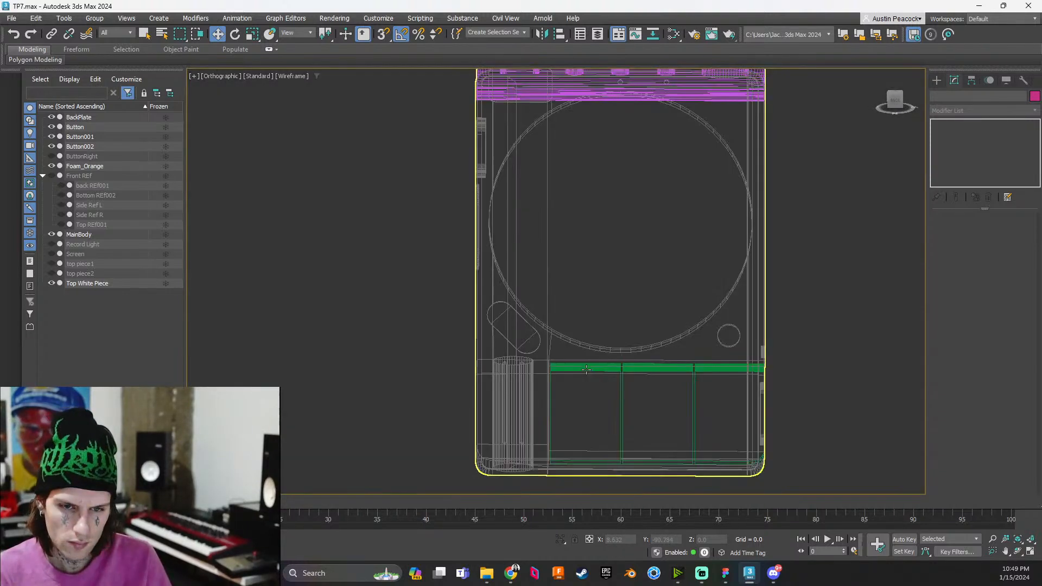
key("F3")
scroll(587, 360, "down", 2)
scroll(589, 361, "down", 2)
middle_click_drag(589, 361, 614, 355, "alt")
middle_click_drag(448, 317, 520, 280, "alt")
middle_click_drag(474, 215, 537, 442, "alt")
Save the TP7.max scene
scroll(537, 442, "up", 4)
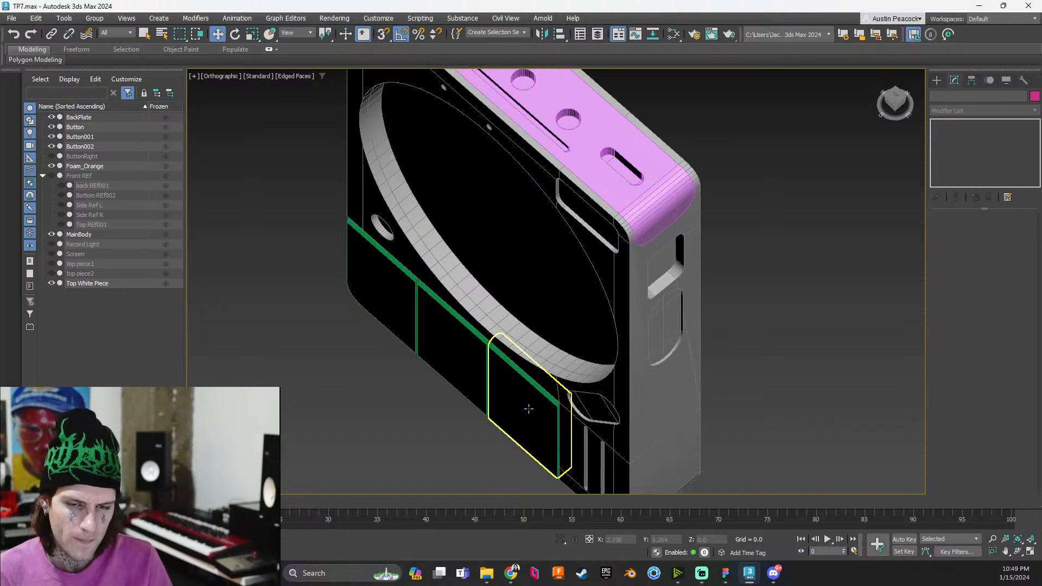
scroll(530, 409, "down", 3)
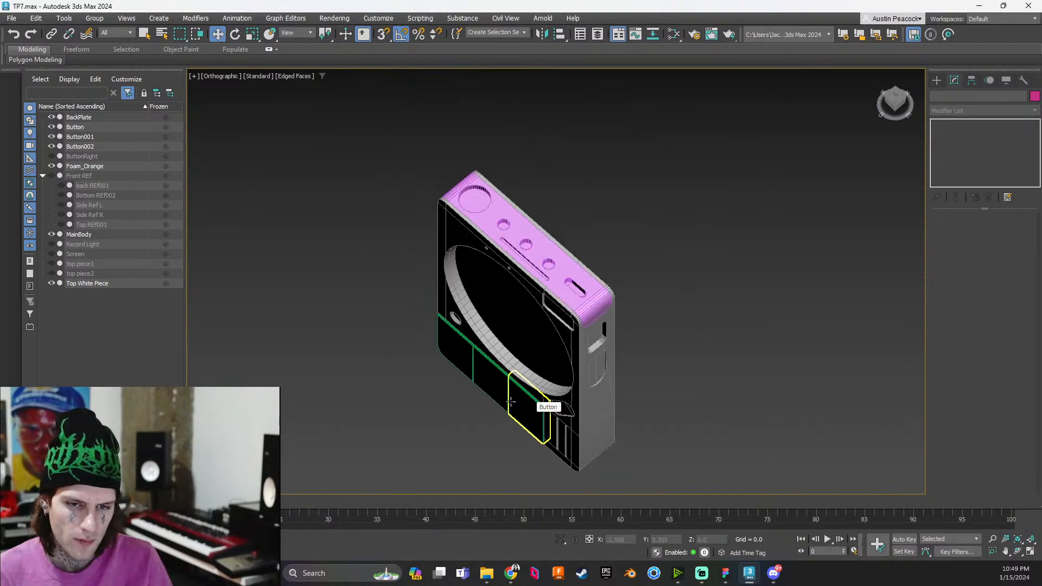
left_click(11, 18)
left_click(71, 114)
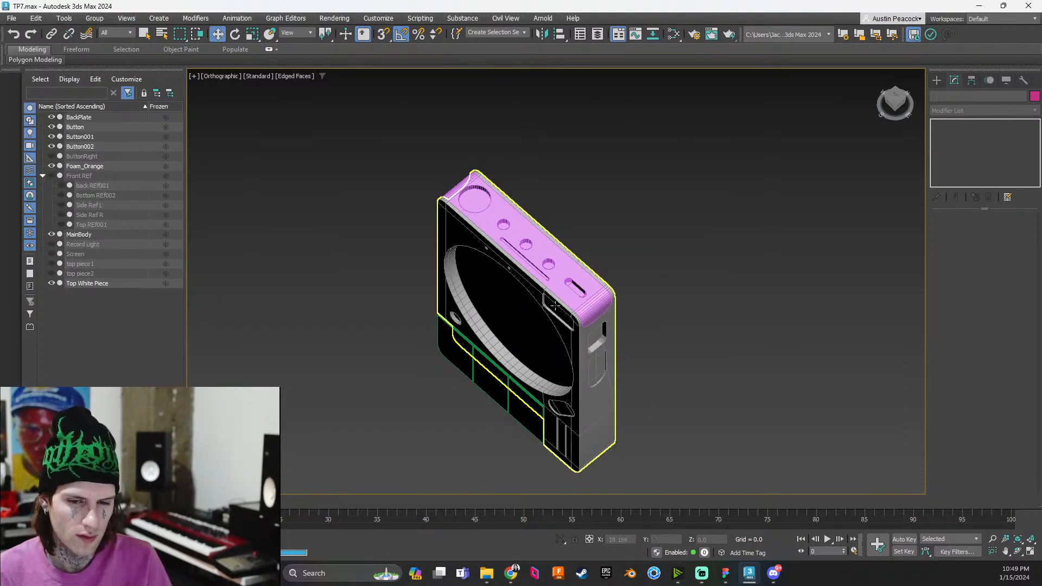
Examine the edges of MainBody's round side hole and the surrounding side face at edge level
middle_click_drag(508, 370, 645, 321, "alt")
scroll(516, 303, "up", 12)
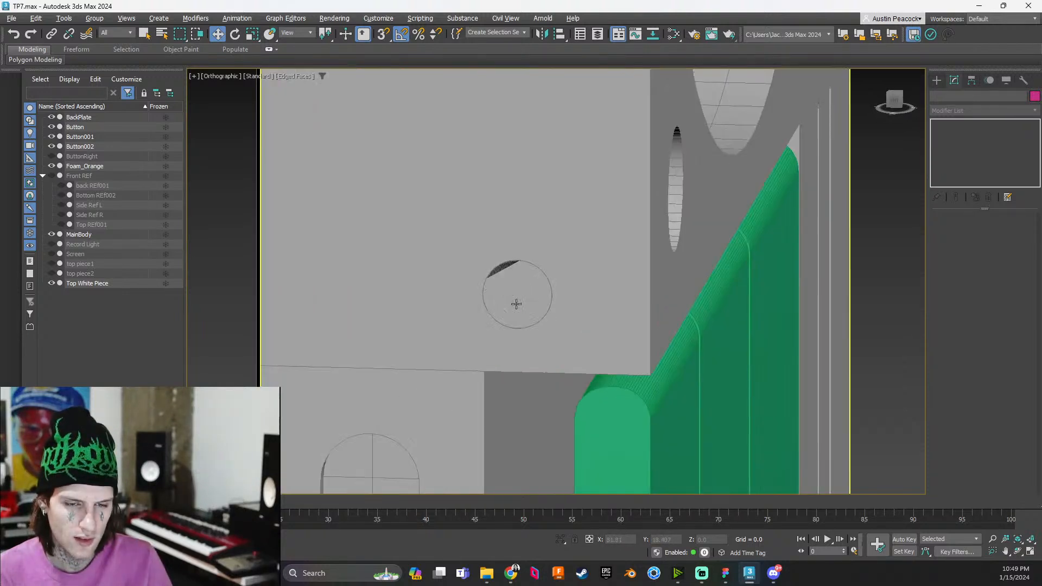
left_click(520, 300)
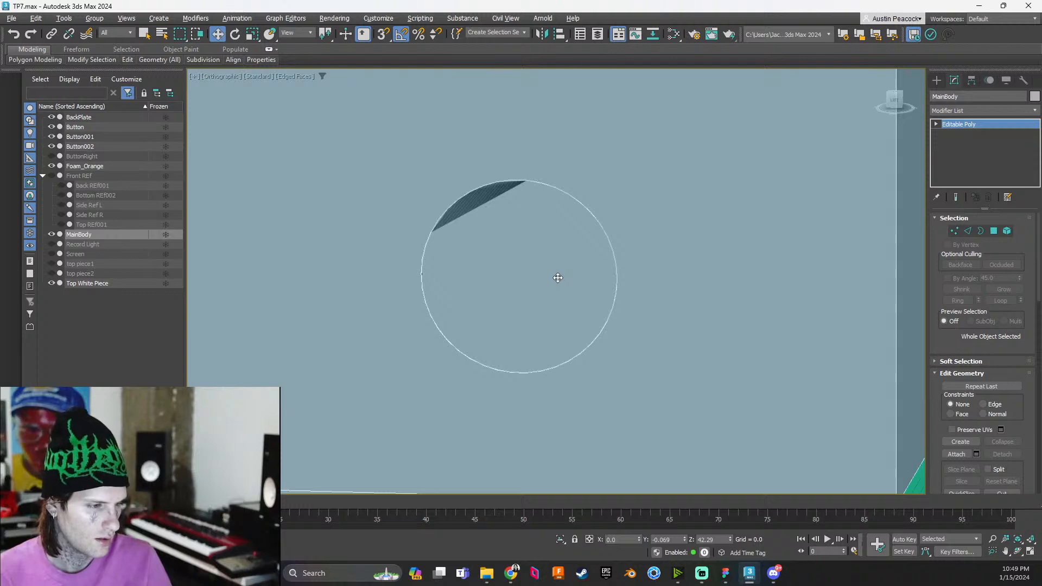
key("2")
scroll(524, 262, "down", 2)
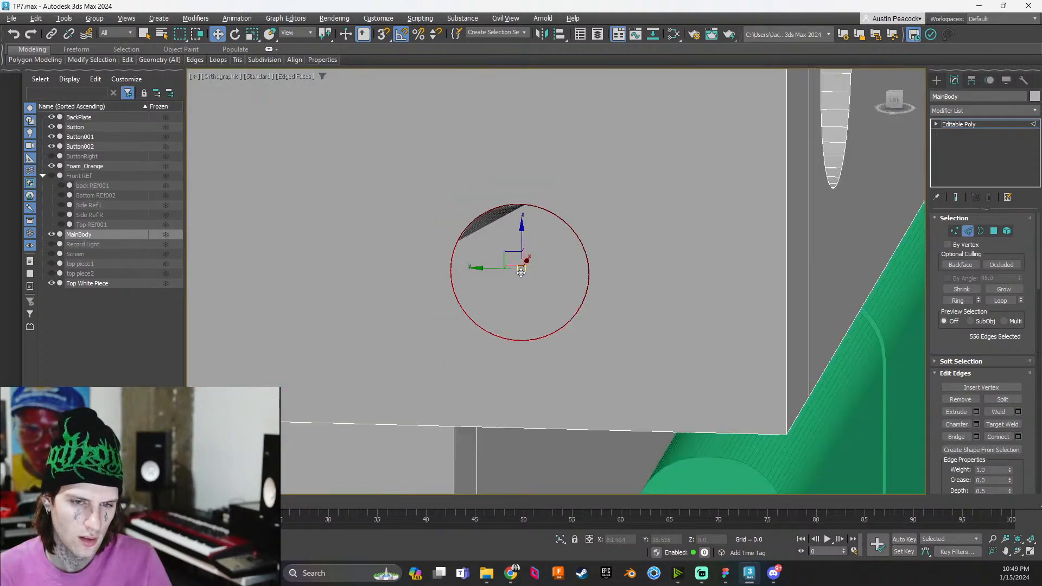
mouse_move(524, 262)
middle_mouse_down("alt")
mouse_move(517, 256)
mouse_move(565, 494)
middle_mouse_up("alt")
middle_click_drag(559, 245, 585, 428)
scroll(528, 329, "up", 4)
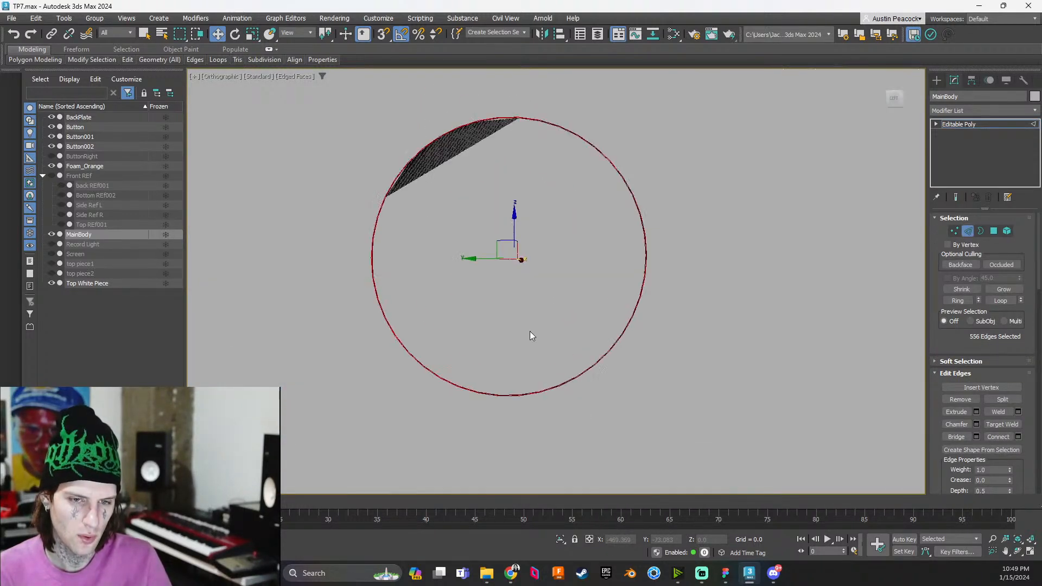
middle_click_drag(525, 307, 639, 486, "alt")
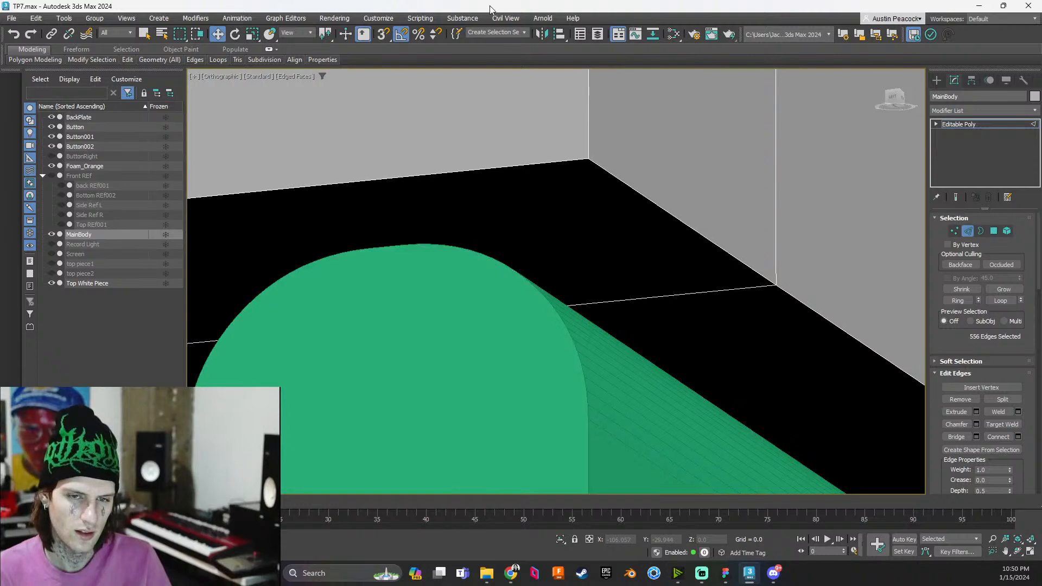
scroll(521, 152, "down", 1)
scroll(522, 152, "down", 3)
middle_click_drag(522, 152, 665, 365)
middle_click_drag(470, 270, 688, 214)
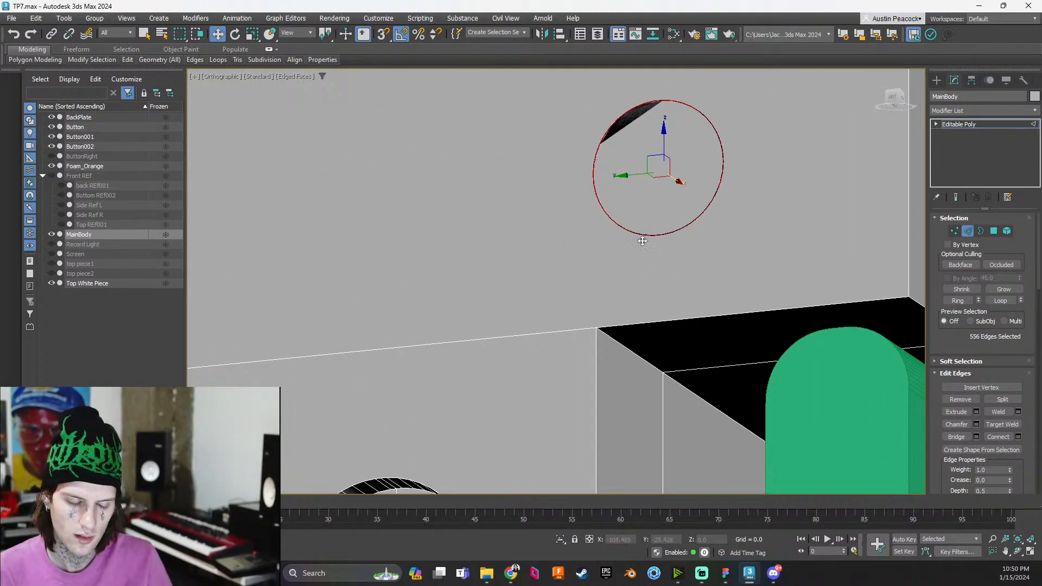
Check the vertices along the round hole's rim and select the large side polygon surrounding it
key("1")
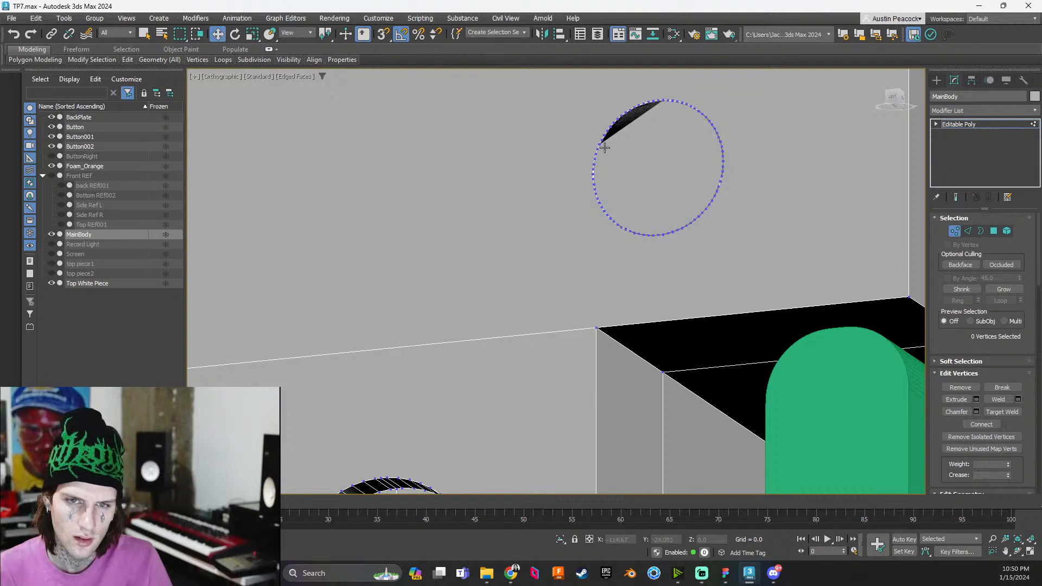
scroll(605, 147, "up", 5)
scroll(635, 205, "down", 3)
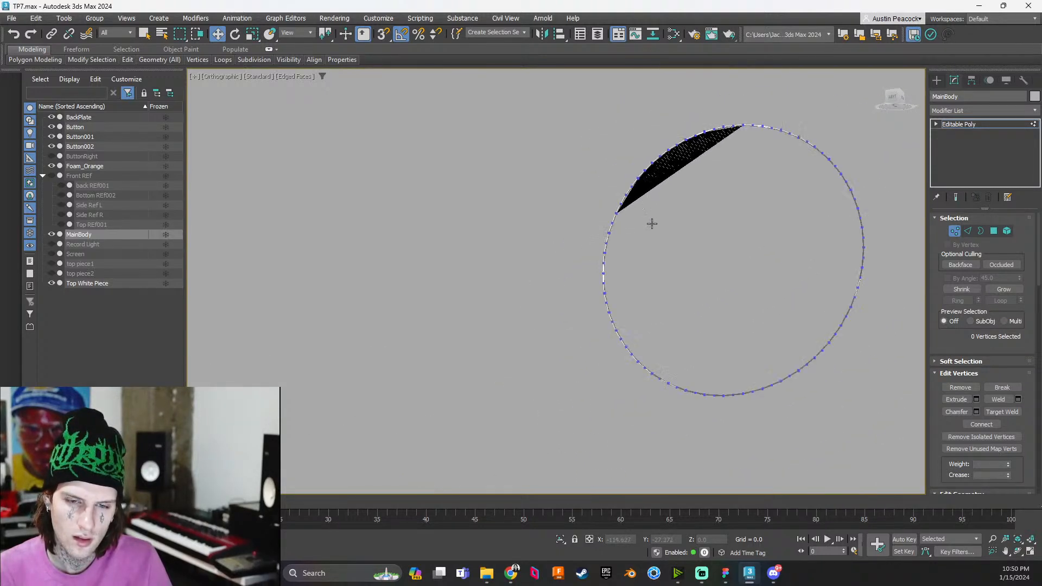
scroll(679, 243, "down", 4)
key("4")
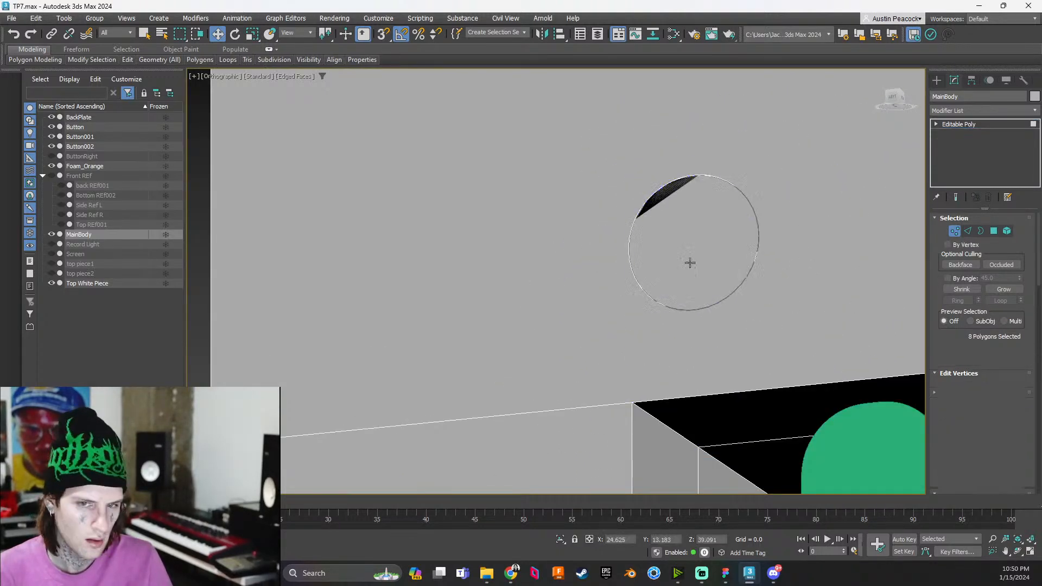
left_click(690, 262)
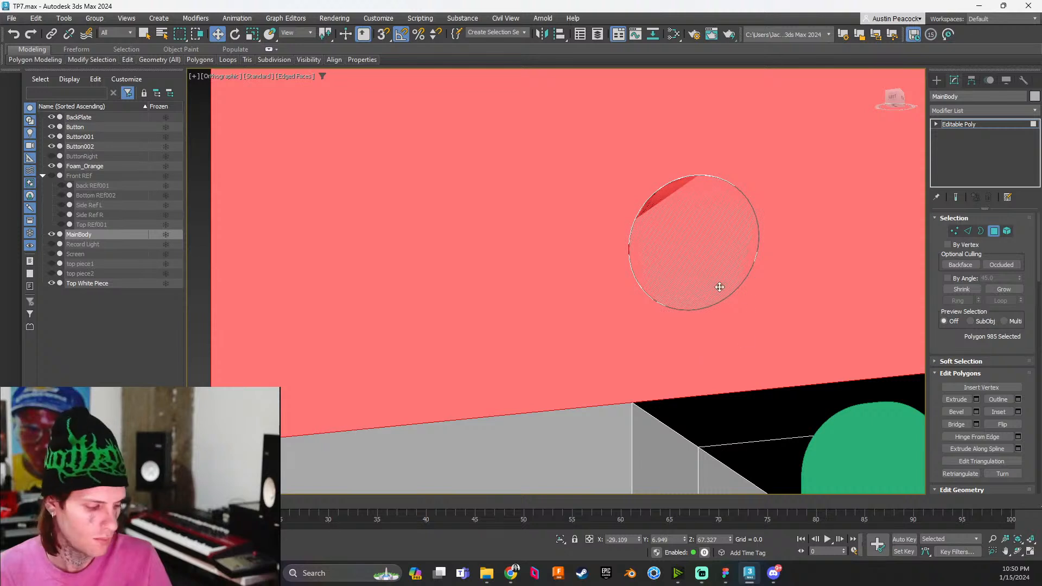
Try to cut an edge across MainBody's side from the button recess corner to the round hole's rim
key("1")
scroll(997, 437, "down", 3)
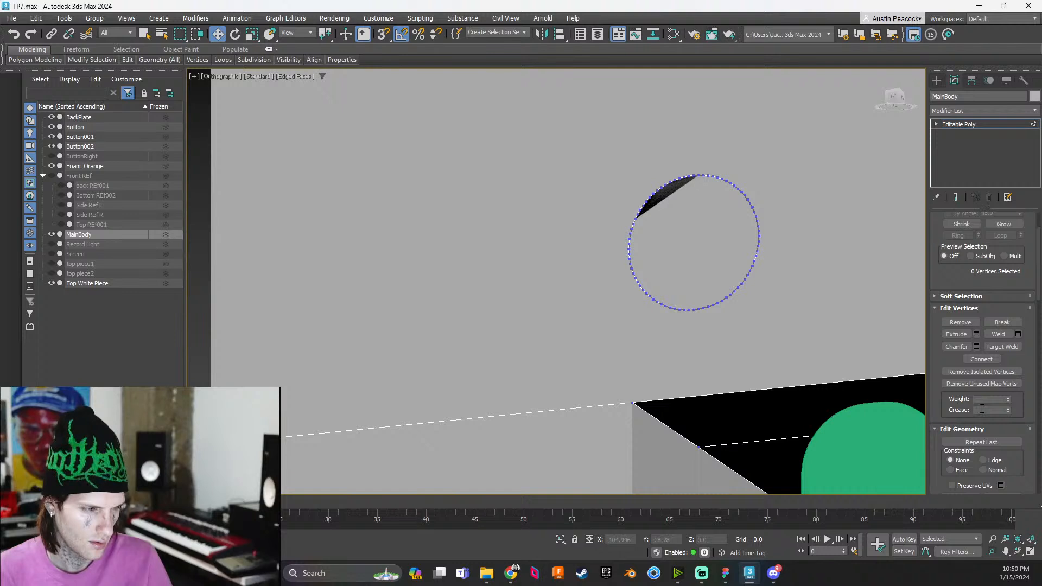
scroll(977, 423, "down", 3)
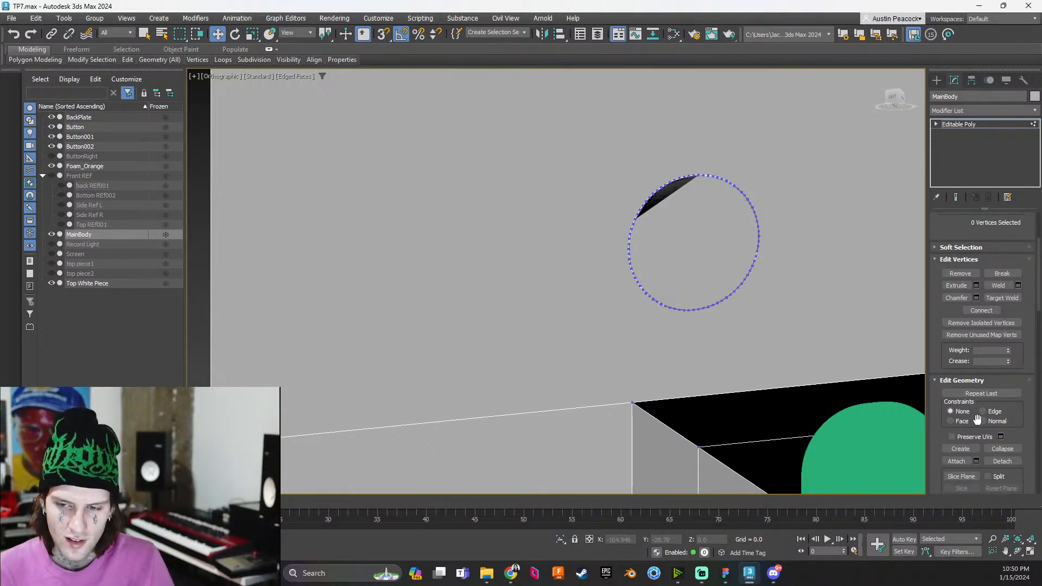
scroll(977, 417, "down", 3)
scroll(983, 404, "down", 3)
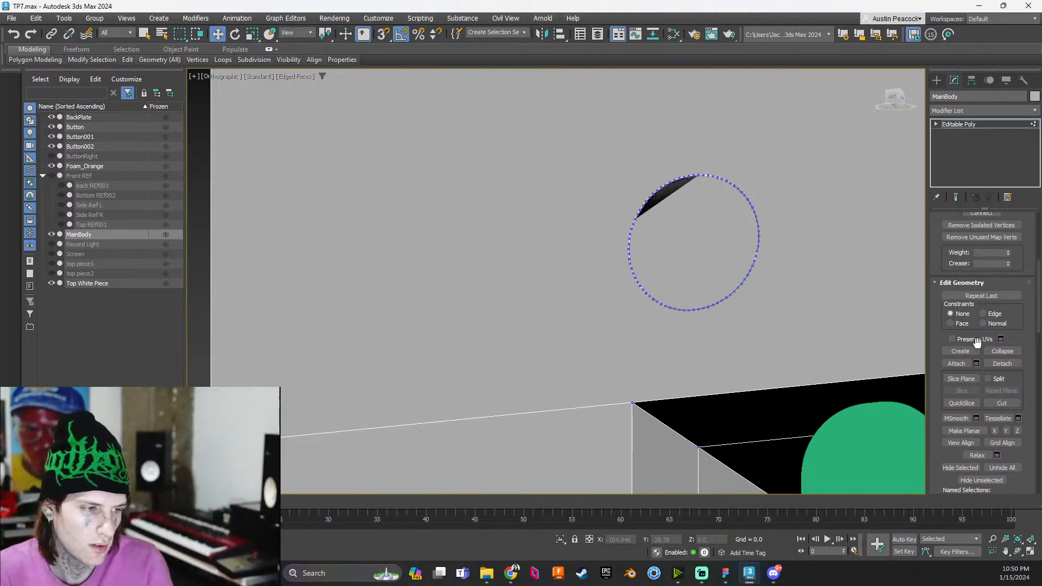
left_click(1008, 404)
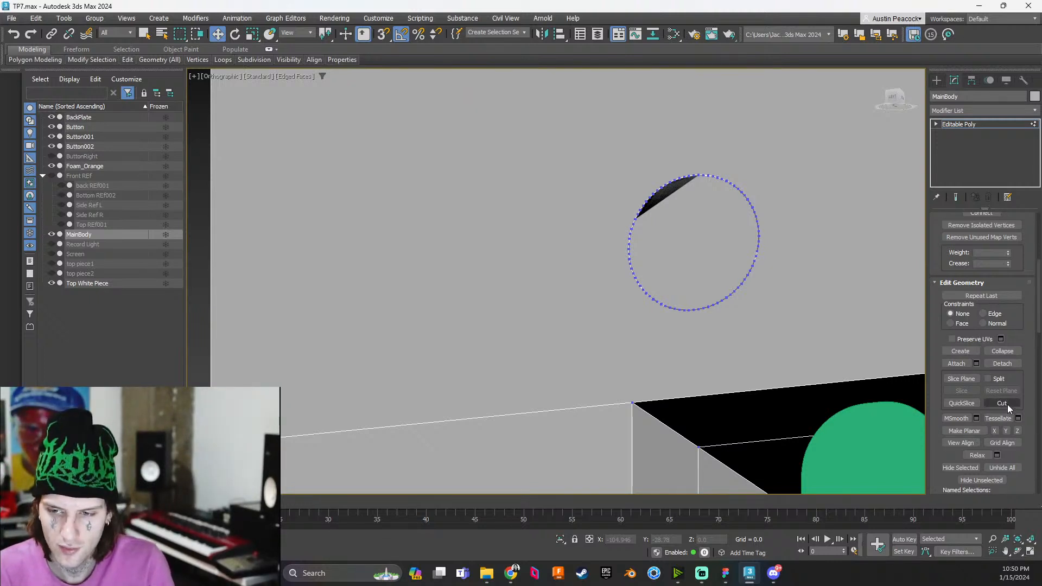
left_click(632, 402)
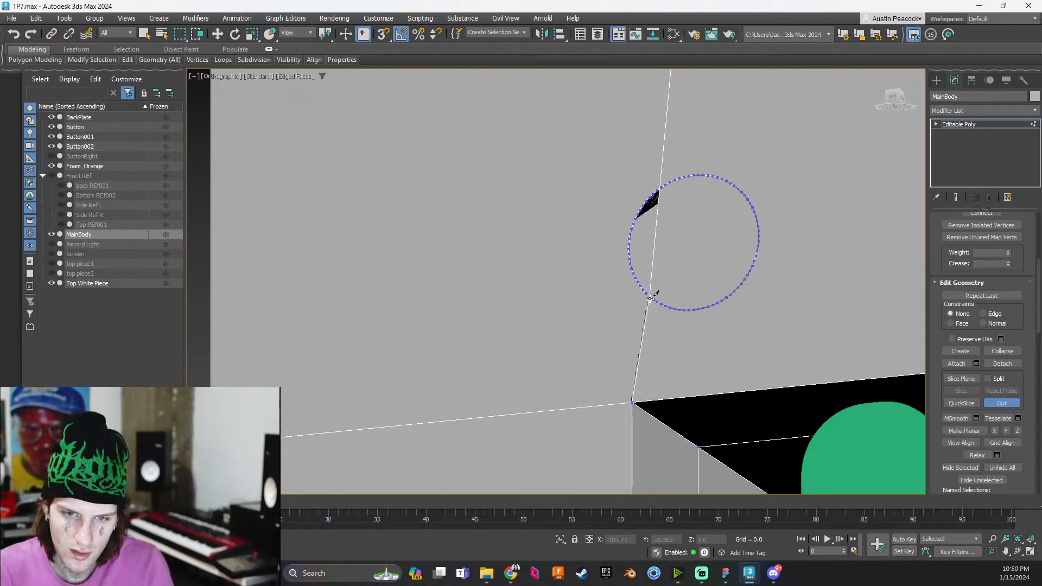
left_click(650, 298)
right_click(636, 248)
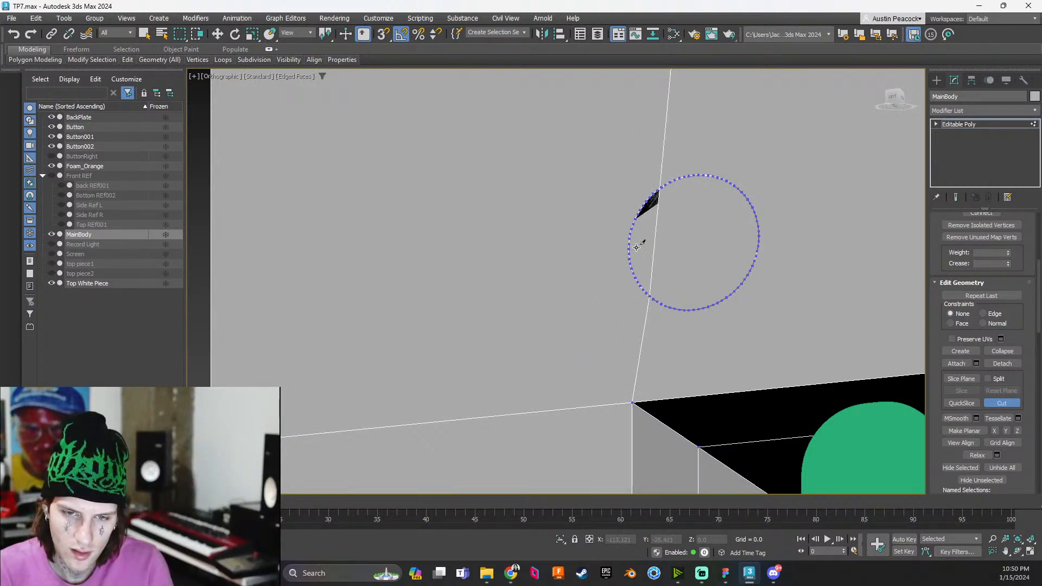
Inspect the new cut's path along MainBody's side, undo it and leave the Cut tool
scroll(635, 248, "down", 3)
scroll(660, 202, "up", 2)
scroll(653, 200, "up", 2)
scroll(618, 314, "down", 2)
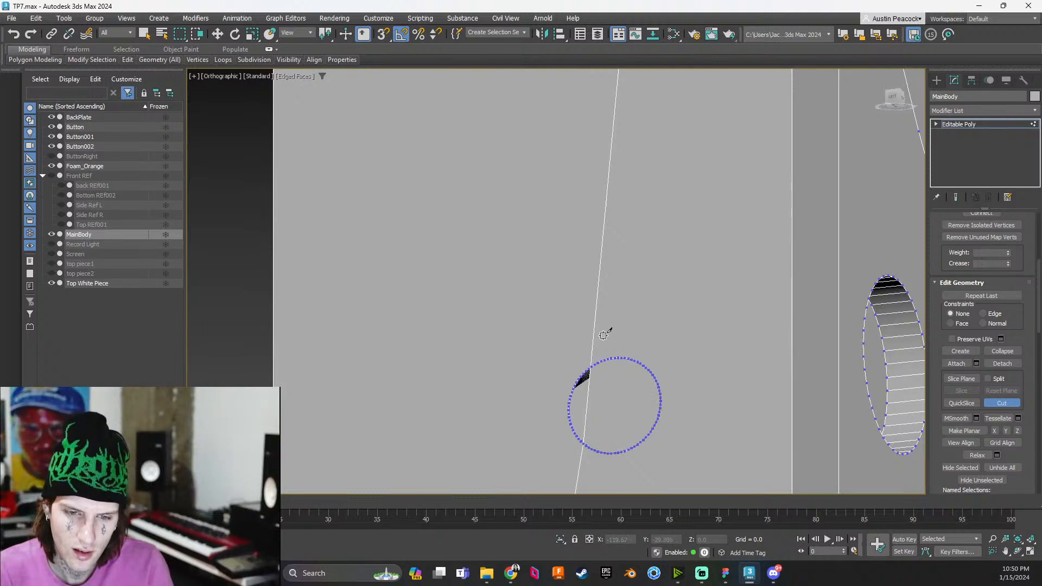
scroll(604, 334, "down", 6)
scroll(604, 303, "up", 4)
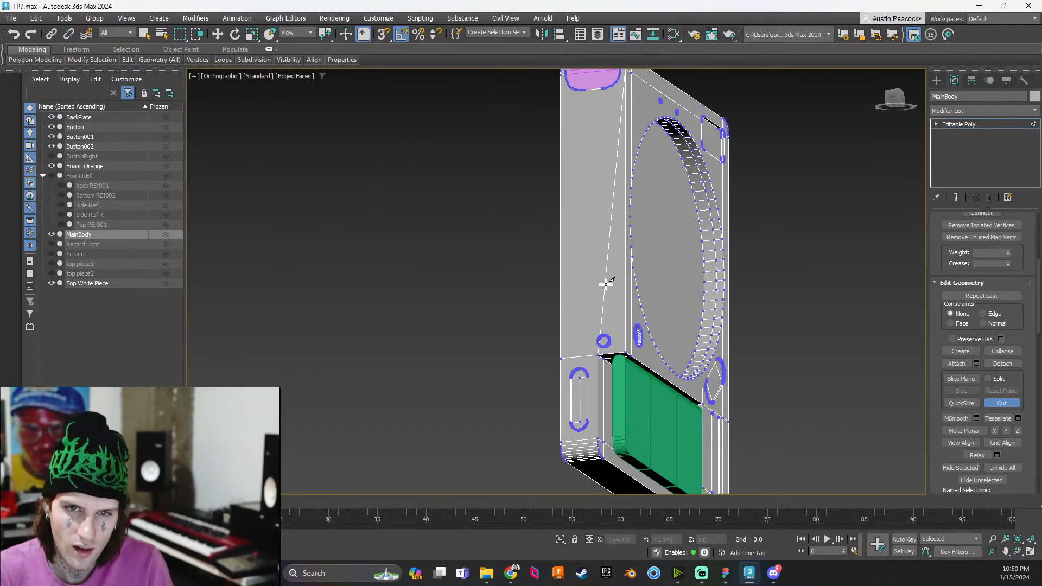
scroll(609, 304, "up", 5)
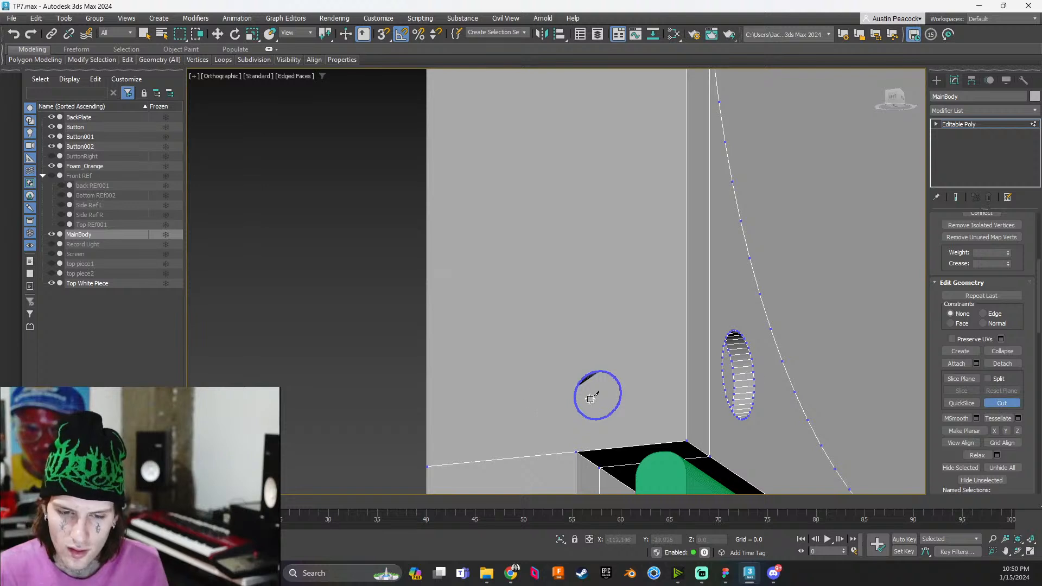
scroll(594, 393, "up", 4)
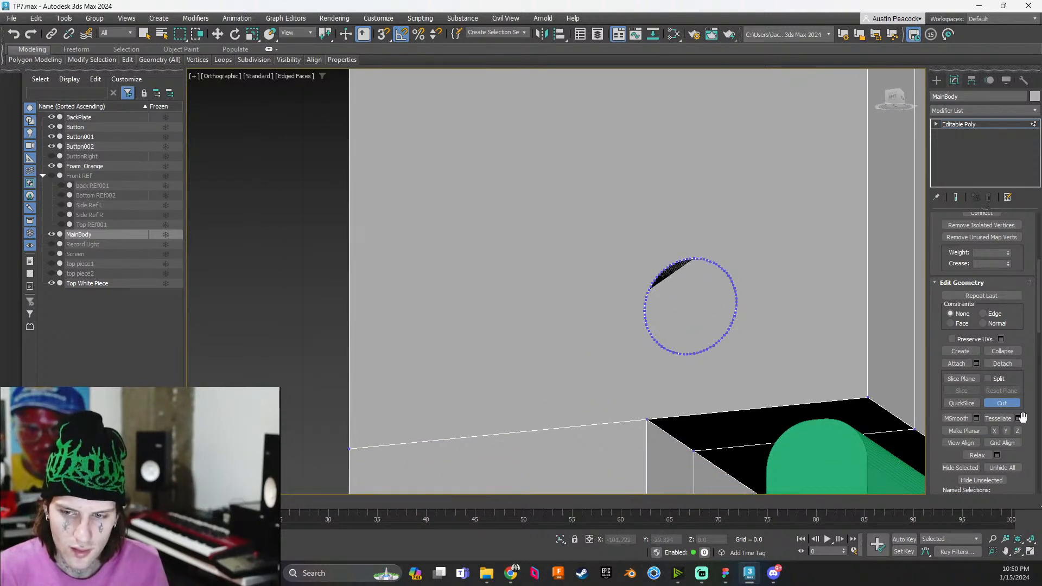
scroll(705, 326, "up", 4)
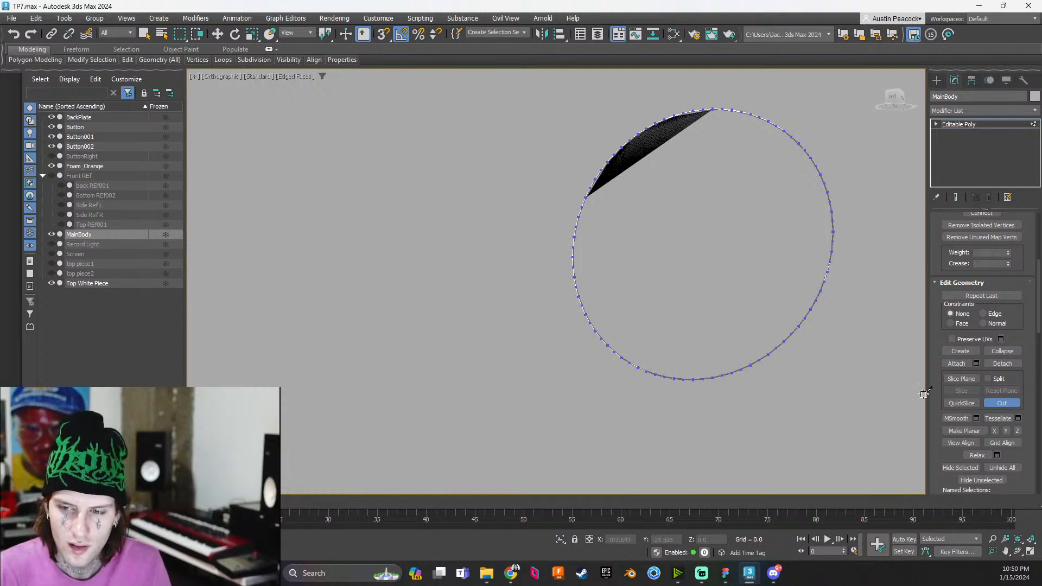
left_click(1001, 402)
Examine the selected side polygon at polygon level, comparing its extent with the round hole, slot and button recess
key("4")
scroll(714, 298, "down", 5)
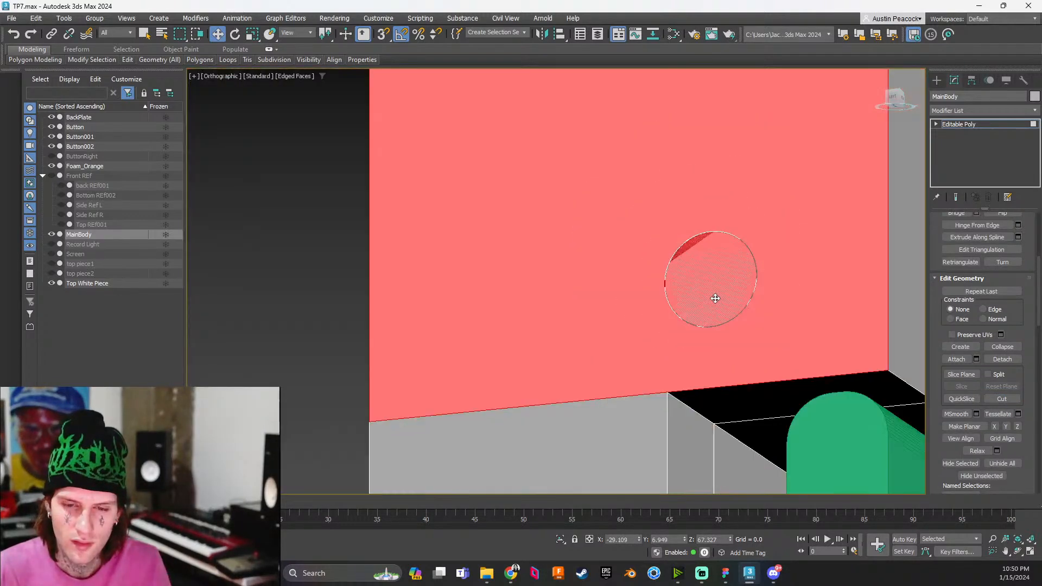
scroll(713, 298, "down", 2)
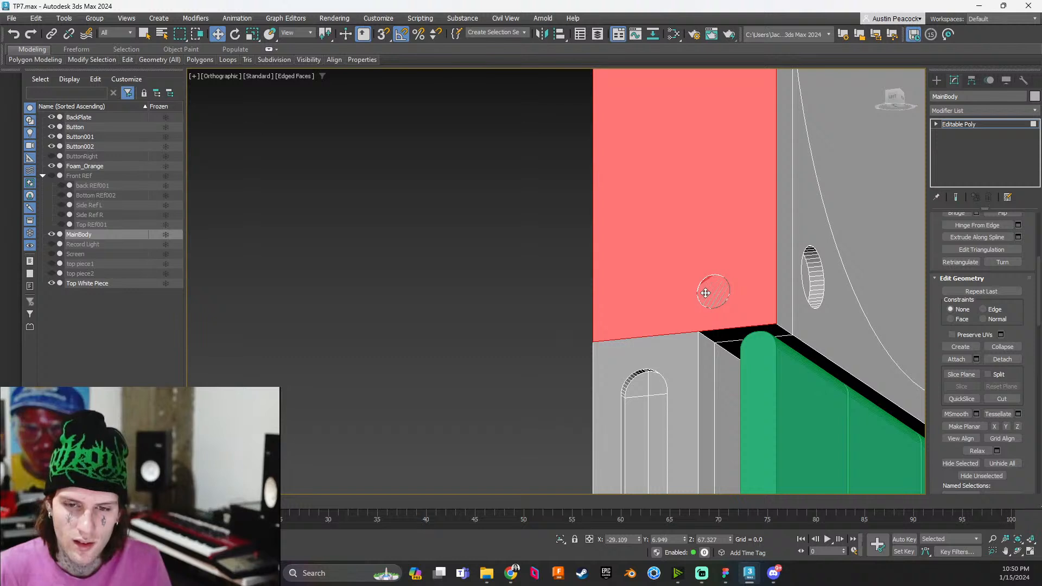
scroll(705, 293, "up", 5)
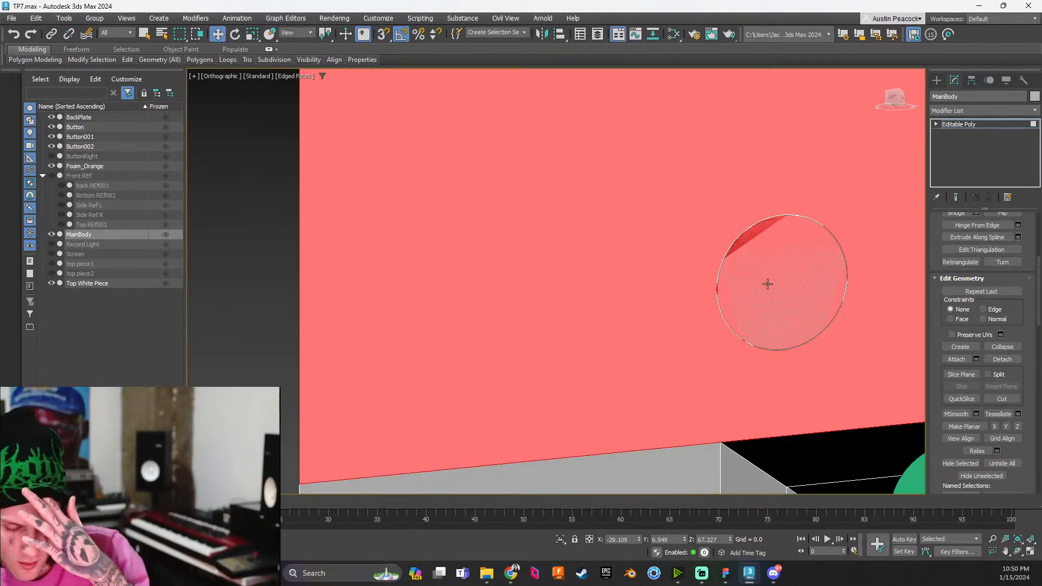
scroll(768, 281, "down", 6)
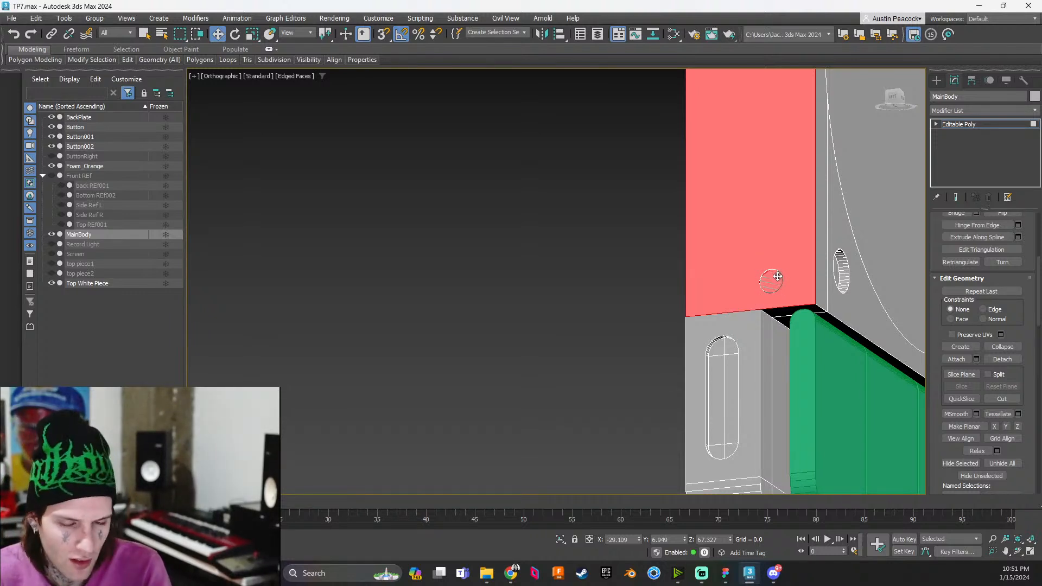
scroll(772, 281, "down", 5)
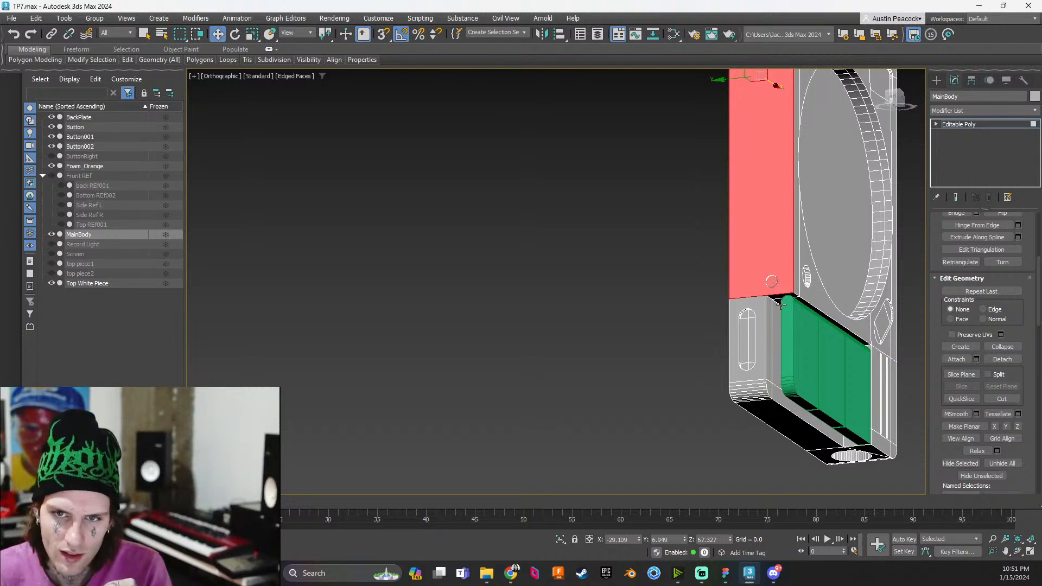
scroll(790, 356, "down", 3)
scroll(789, 354, "up", 3)
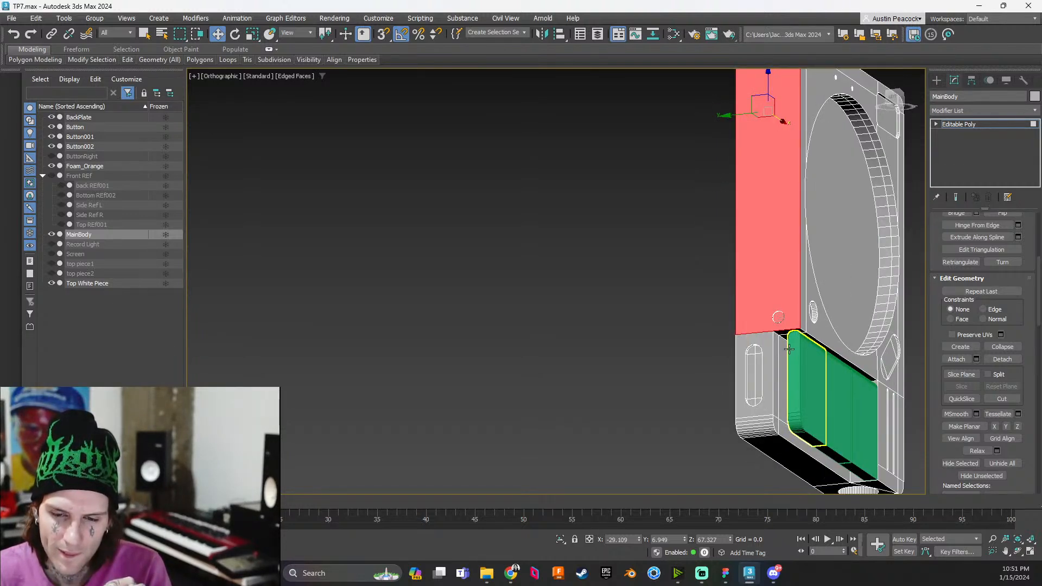
scroll(789, 348, "up", 4)
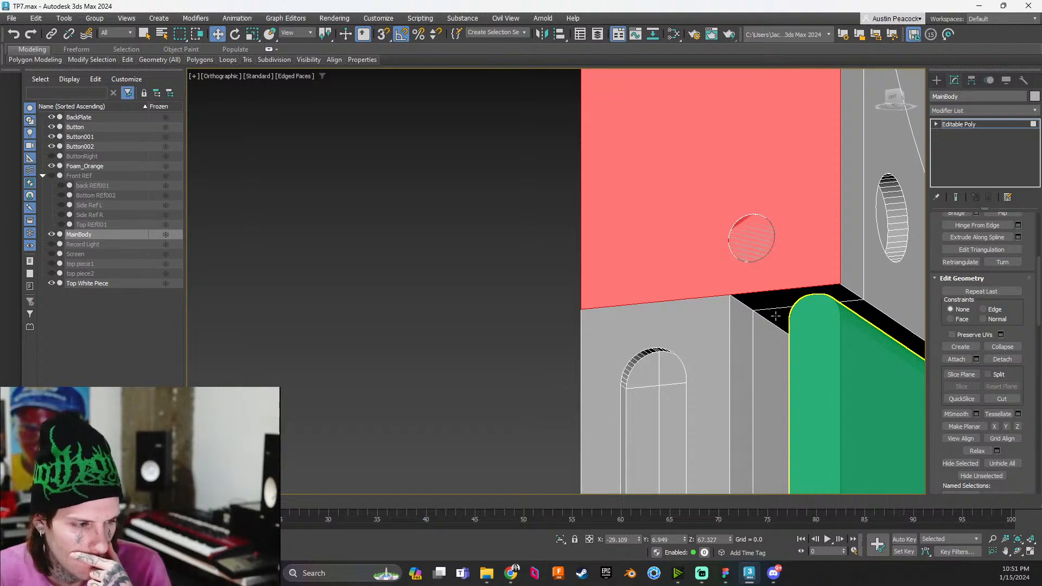
scroll(743, 273, "up", 5)
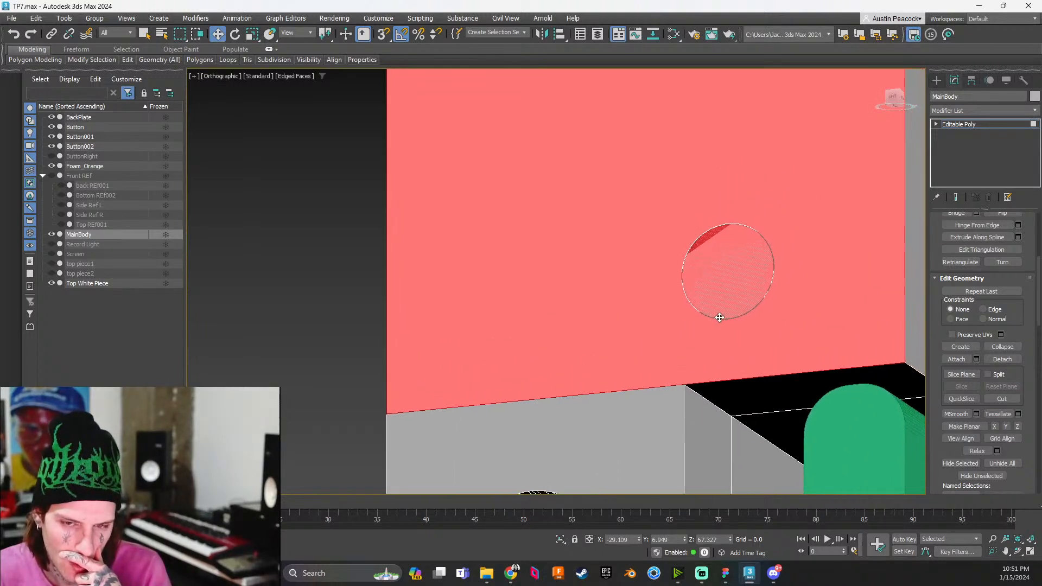
scroll(721, 296, "up", 3)
scroll(722, 293, "down", 6)
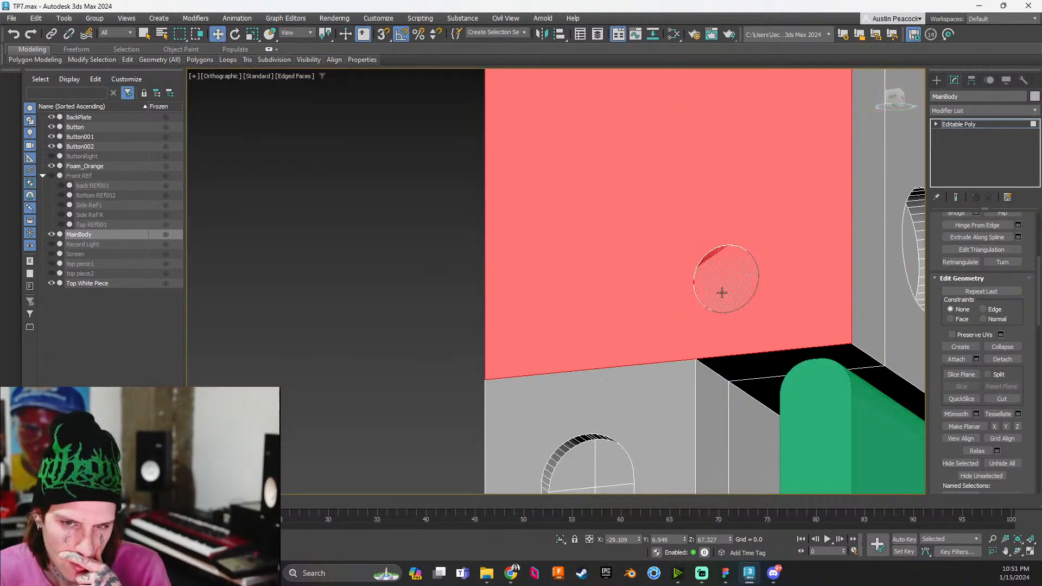
Delete MainBody's large side polygon and the circular polygon covering the round hole
key("Delete")
scroll(722, 292, "up", 3)
scroll(722, 292, "down", 3)
left_click(721, 290)
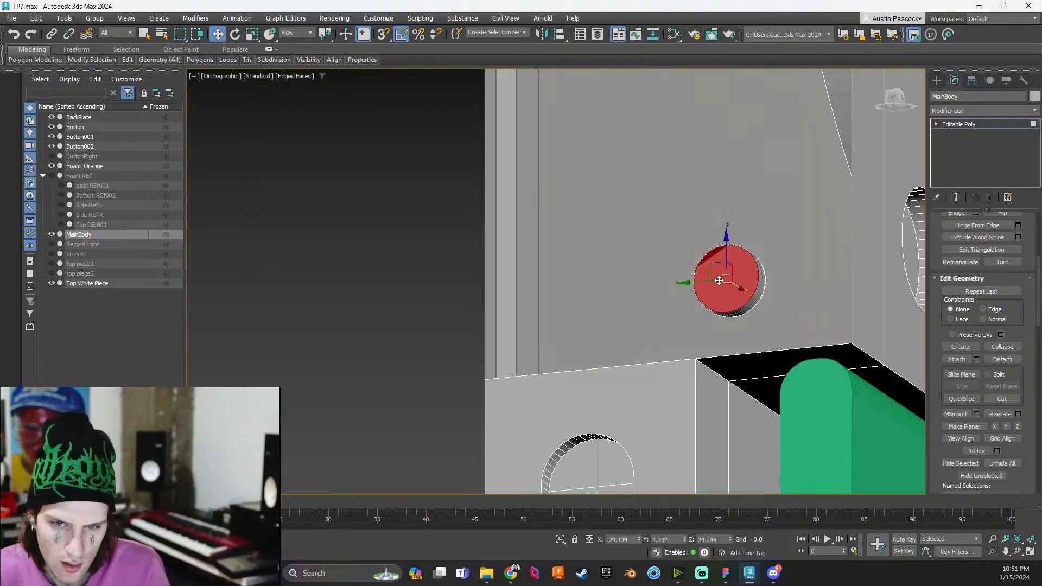
key("Delete")
middle_click_drag(725, 301, 684, 192, "alt")
left_click(706, 290)
key("Delete")
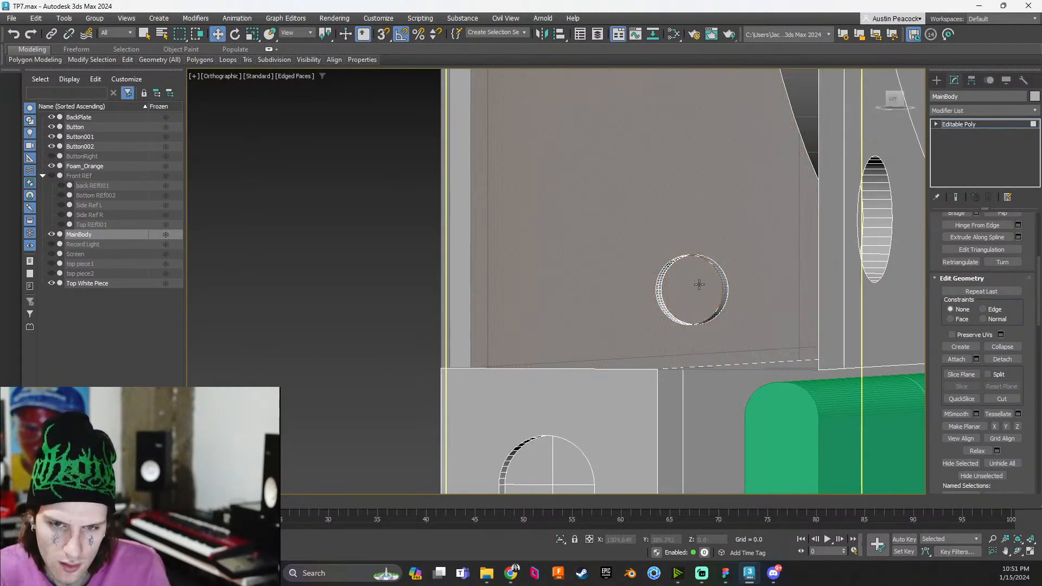
Delete the circular polygon inside MainBody's round side hole and inspect the vertices around the hole's wall
scroll(694, 279, "up", 3)
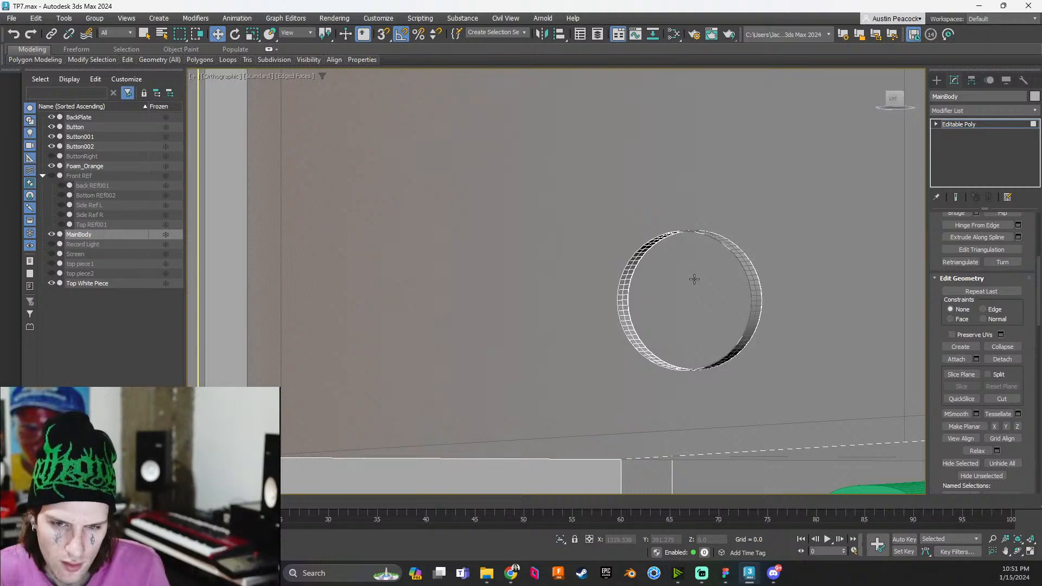
left_click(693, 278)
scroll(705, 304, "down", 2)
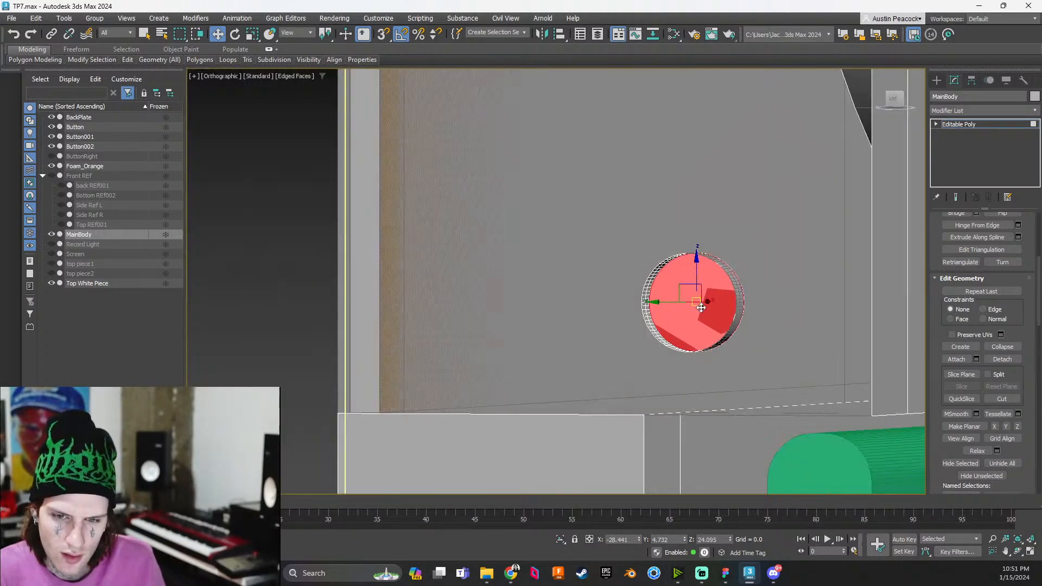
key("Delete")
scroll(716, 319, "up", 5)
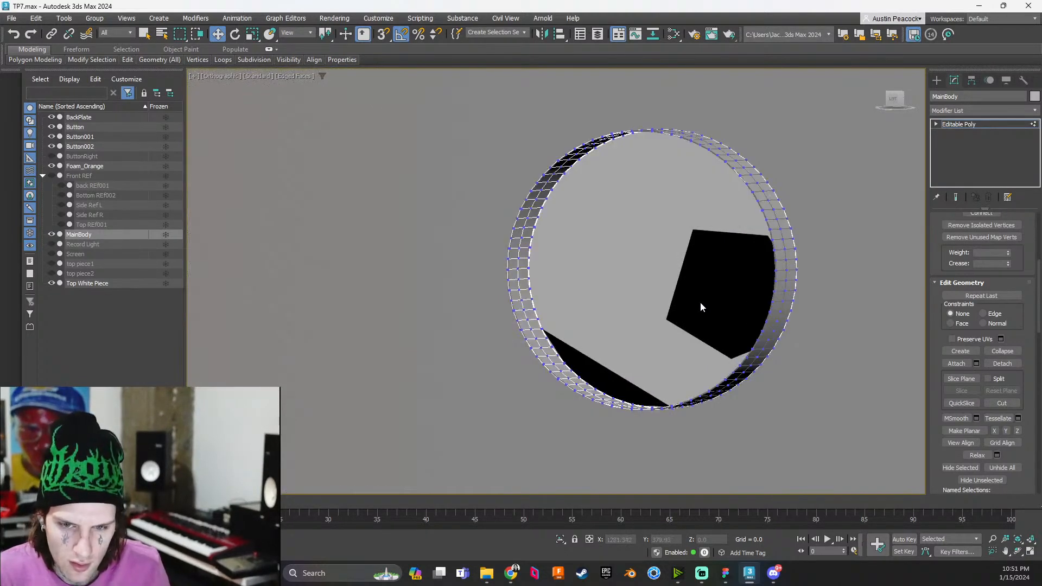
key("1")
key("1")
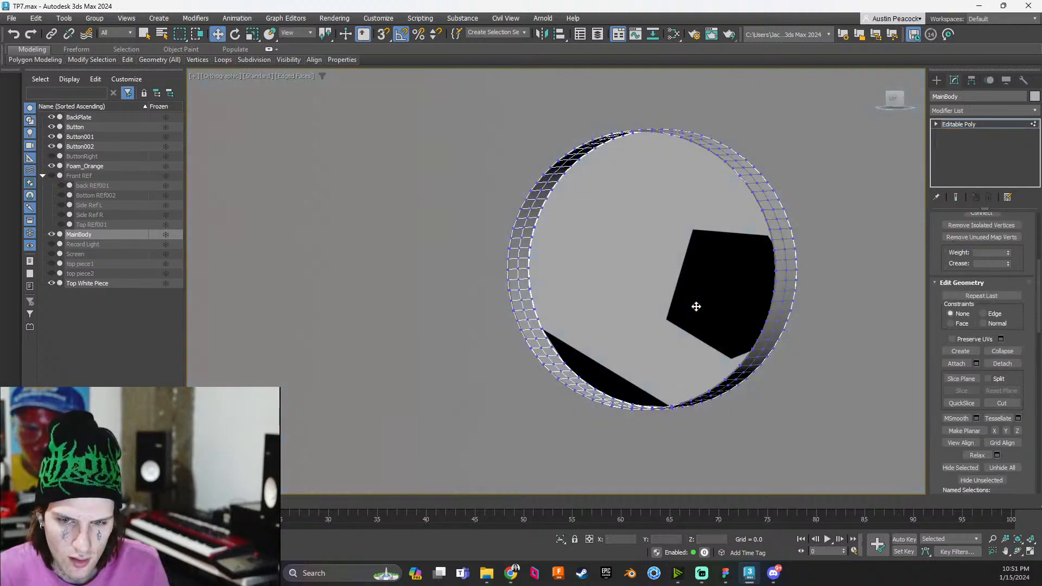
key("1")
scroll(716, 304, "down", 5)
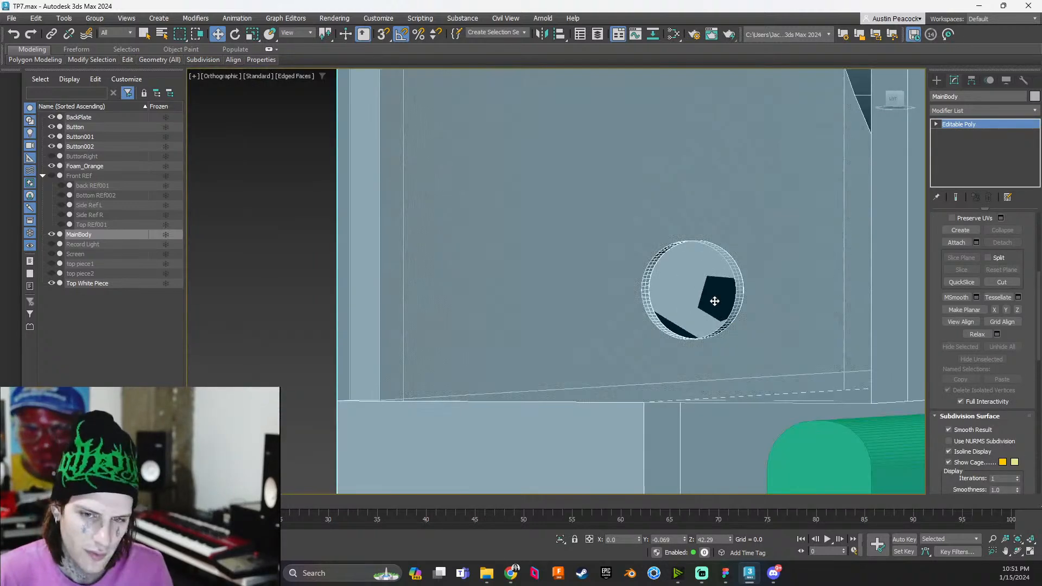
Undo the deletions of MainBody's side polygon and the circular polygon in the round hole
key("ctrl+z")
key("ctrl+z")
key("ctrl+z")
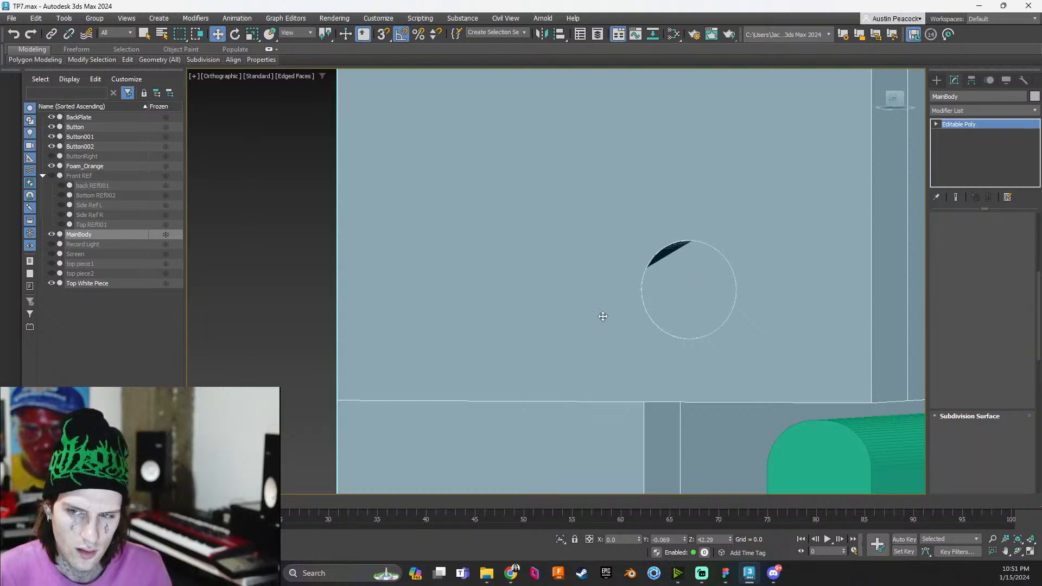
scroll(769, 342, "up", 5)
scroll(945, 339, "up", 5)
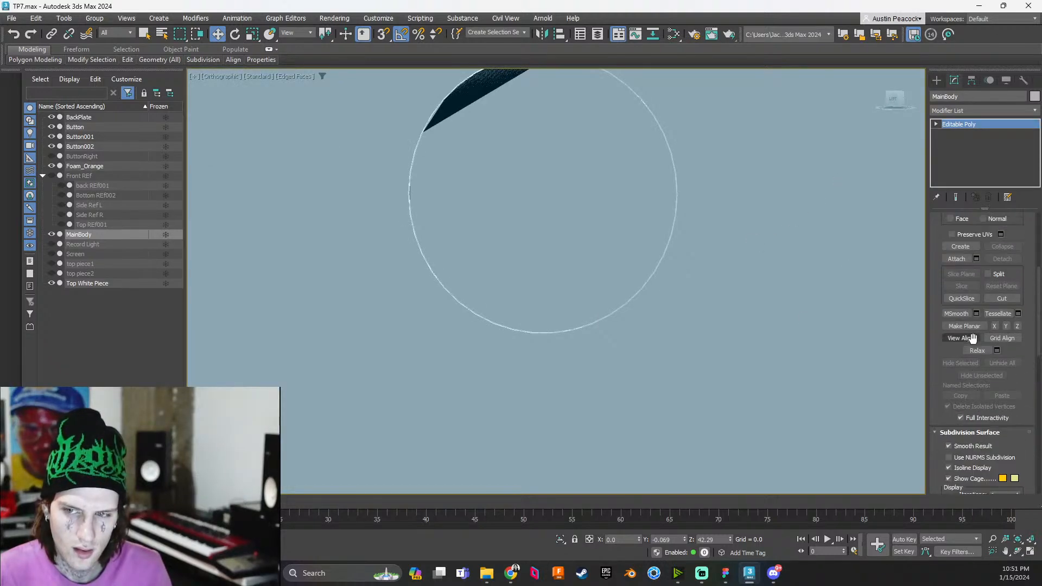
Examine MainBody's large side polygon at polygon level around the round hole, the side slot and the green buttons
key("4")
scroll(597, 275, "down", 8)
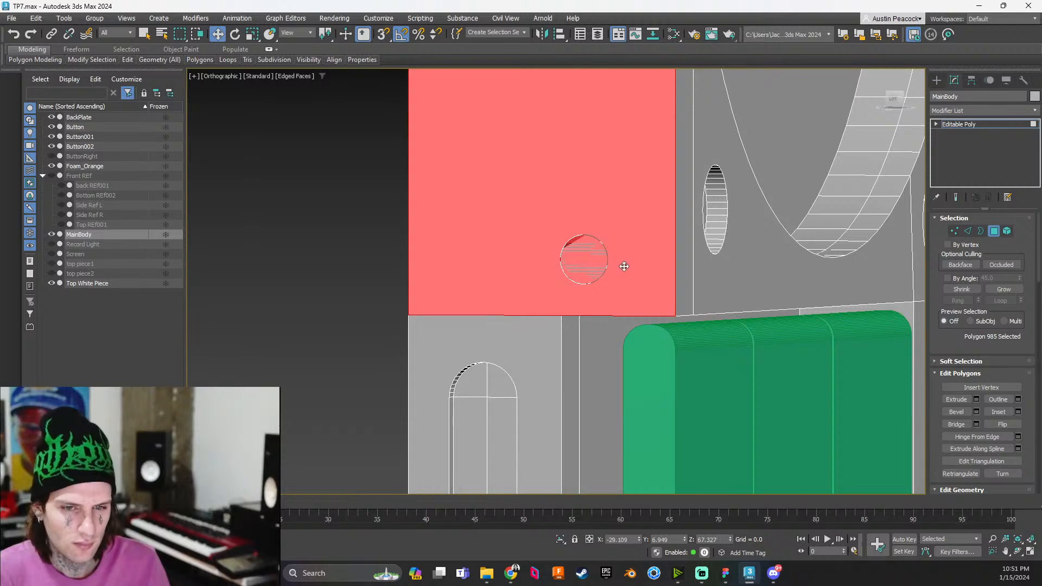
middle_click_drag(623, 267, 639, 286, "alt")
scroll(672, 227, "down", 3)
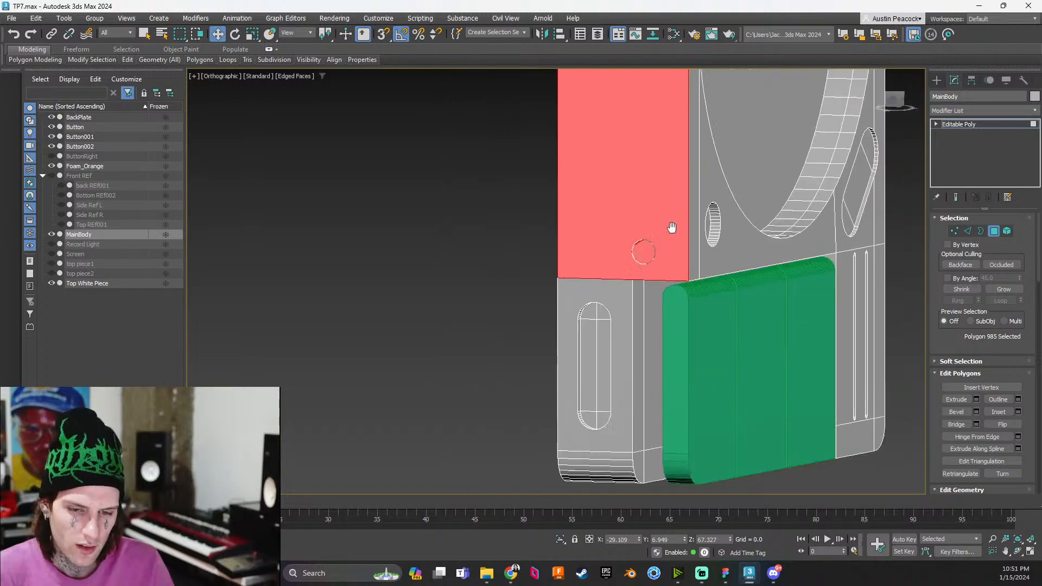
middle_click_drag(672, 227, 590, 135)
middle_click_drag(647, 172, 668, 267)
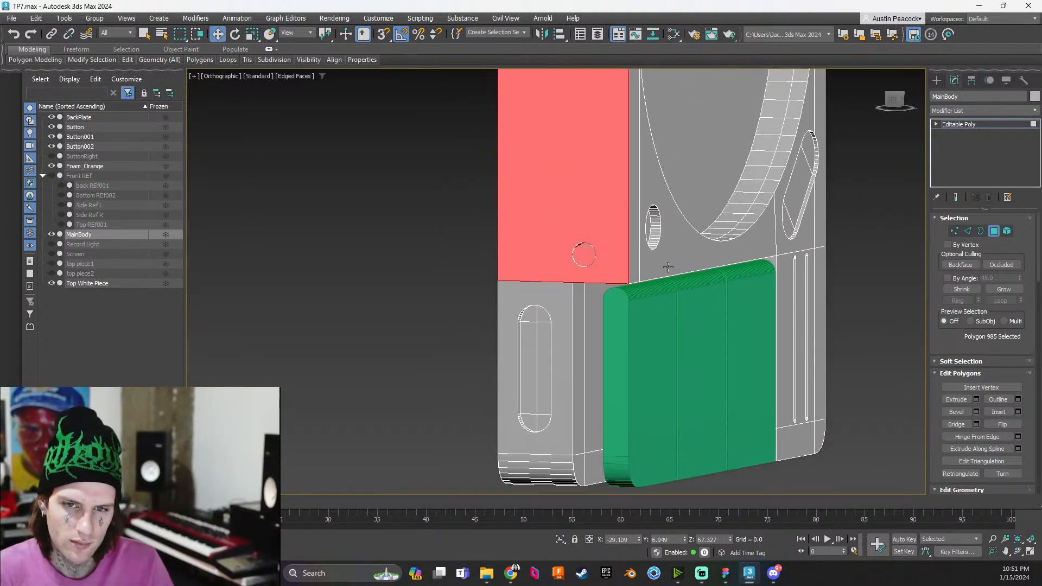
scroll(597, 256, "up", 2)
mouse_move(605, 272)
middle_mouse_down()
mouse_move(599, 259)
mouse_move(603, 272)
middle_mouse_up()
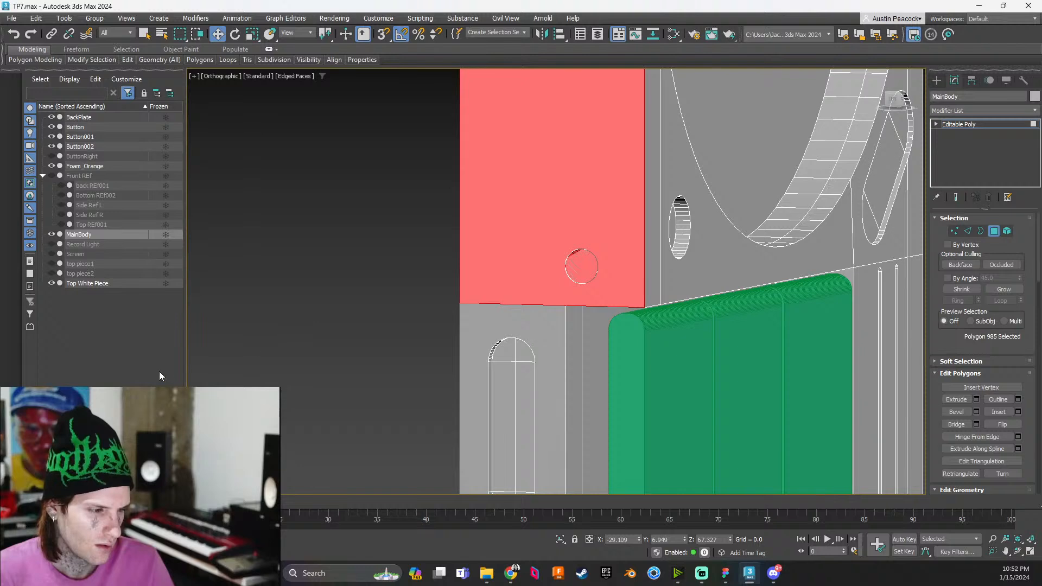
scroll(441, 275, "up", 3)
middle_click_drag(603, 274, 349, 328)
scroll(457, 350, "down", 4)
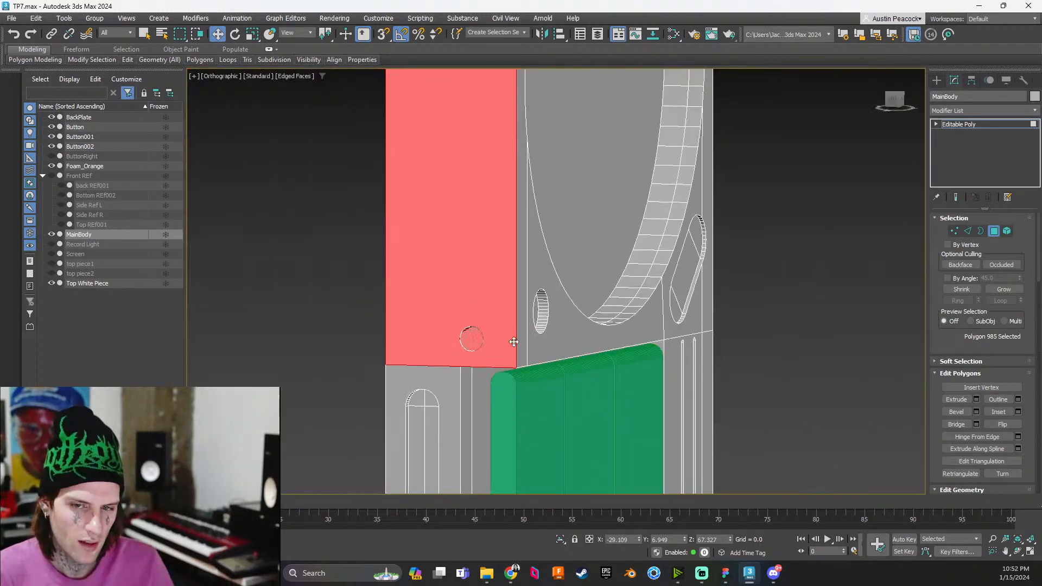
scroll(528, 336, "down", 3)
scroll(547, 319, "up", 7)
middle_click_drag(619, 401, 587, 314)
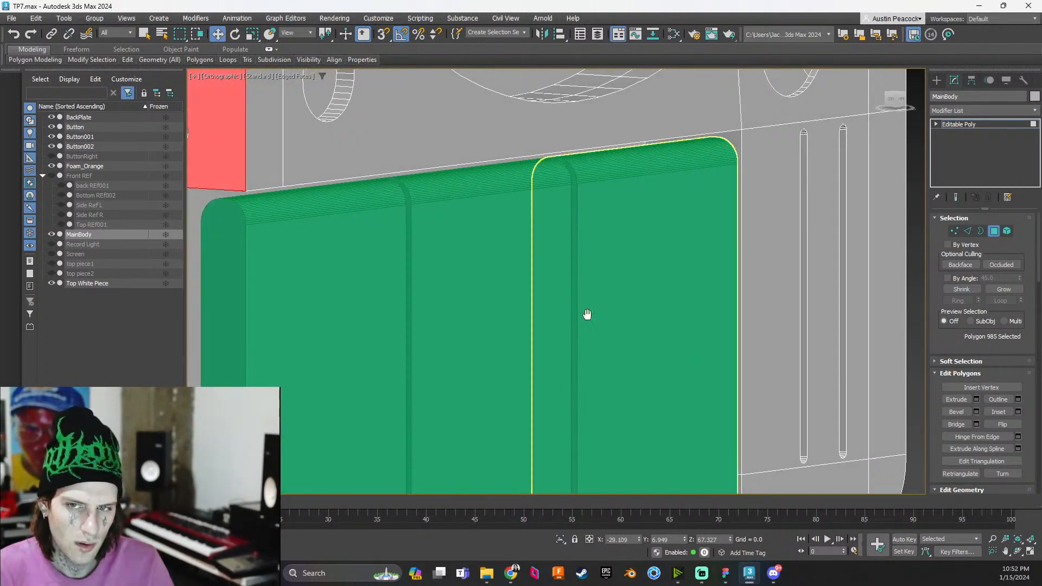
Examine MainBody's small front holes and compare them with the round hole in the selected side polygon
scroll(463, 385, "down", 10)
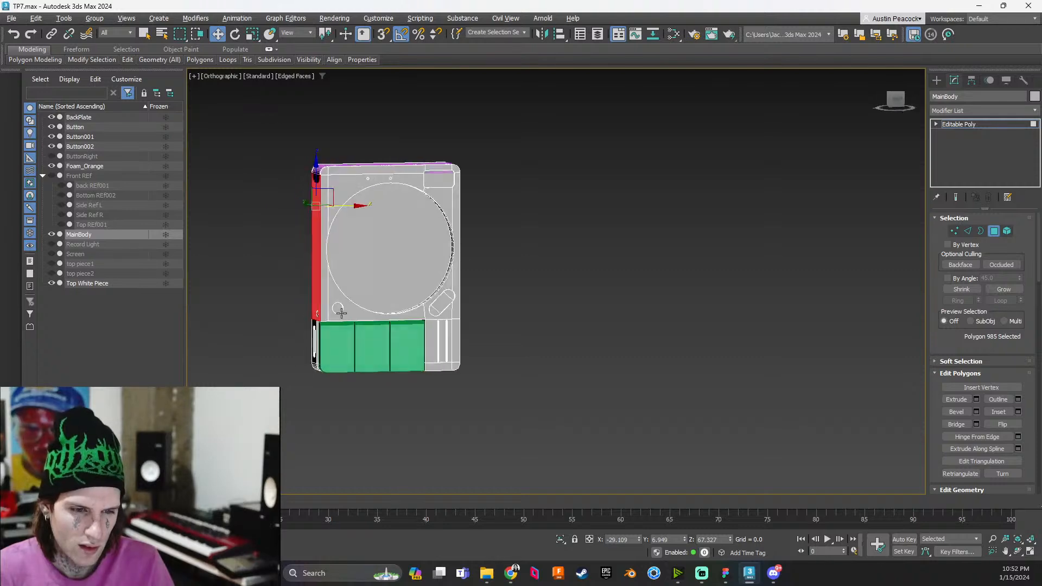
middle_click_drag(341, 313, 344, 307, "alt")
scroll(353, 291, "up", 2)
middle_click_drag(388, 276, 412, 482)
scroll(409, 383, "up", 12)
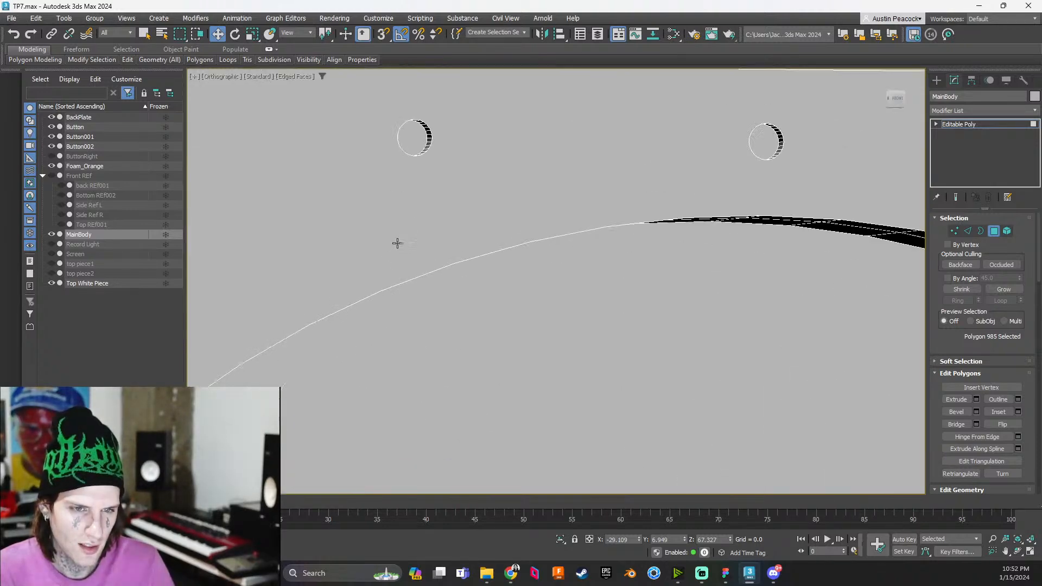
scroll(388, 255, "down", 12)
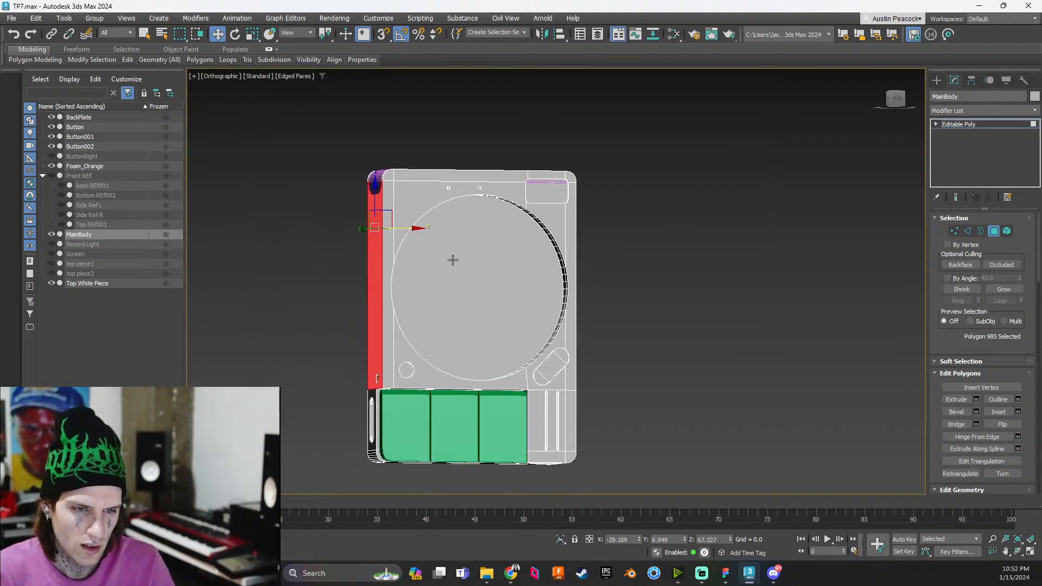
scroll(391, 326, "up", 4)
middle_click_drag(374, 364, 434, 366, "alt")
middle_click_drag(429, 364, 477, 316)
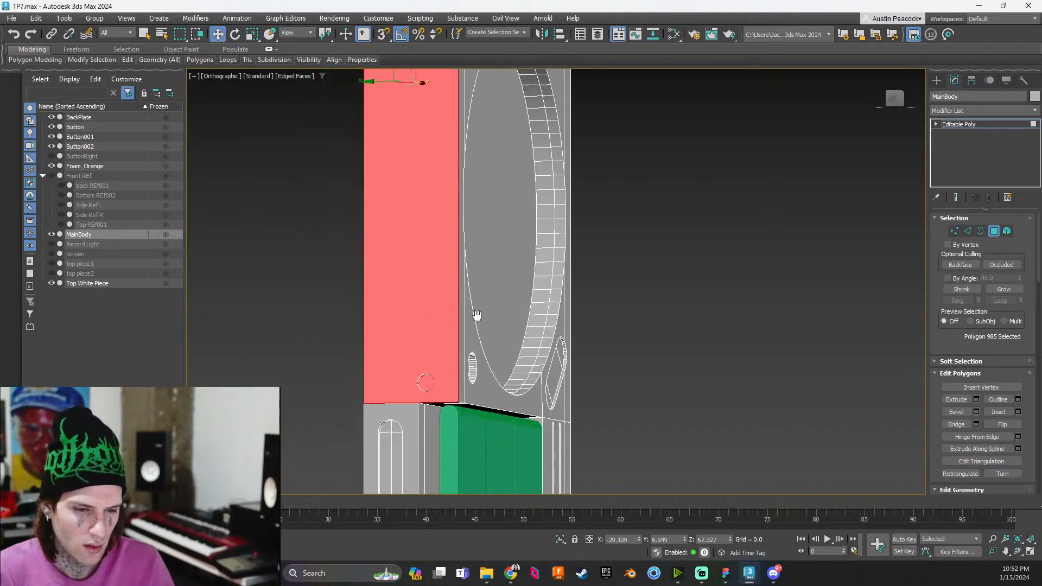
scroll(461, 354, "up", 4)
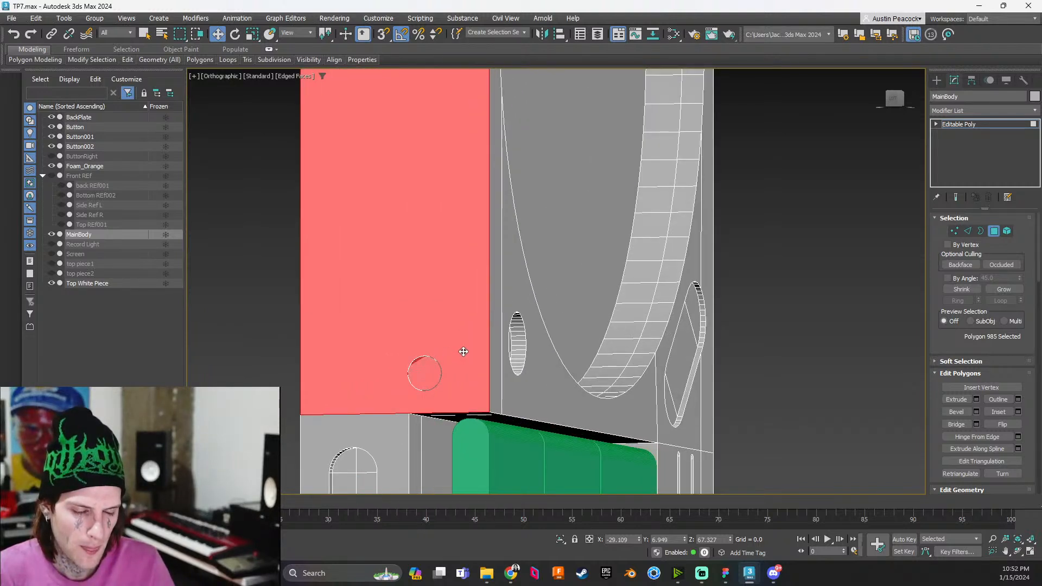
middle_click_drag(457, 365, 458, 367, "alt")
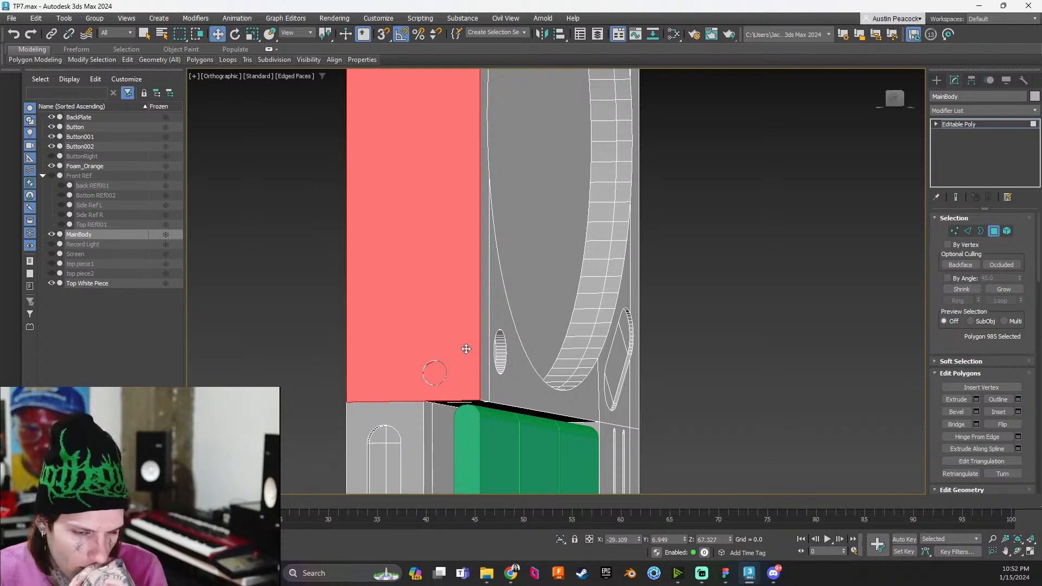
scroll(471, 344, "up", 5)
scroll(451, 346, "down", 3)
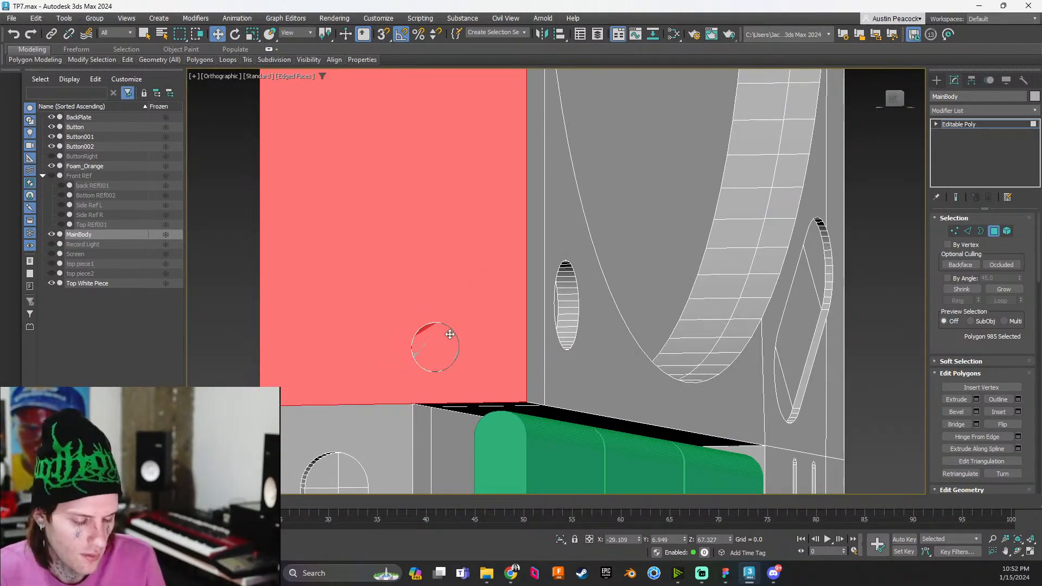
Delete MainBody's large side polygon, the circular polygon in the round hole and the hole's leftover wall element
key("Delete")
left_click(444, 343)
key("Delete")
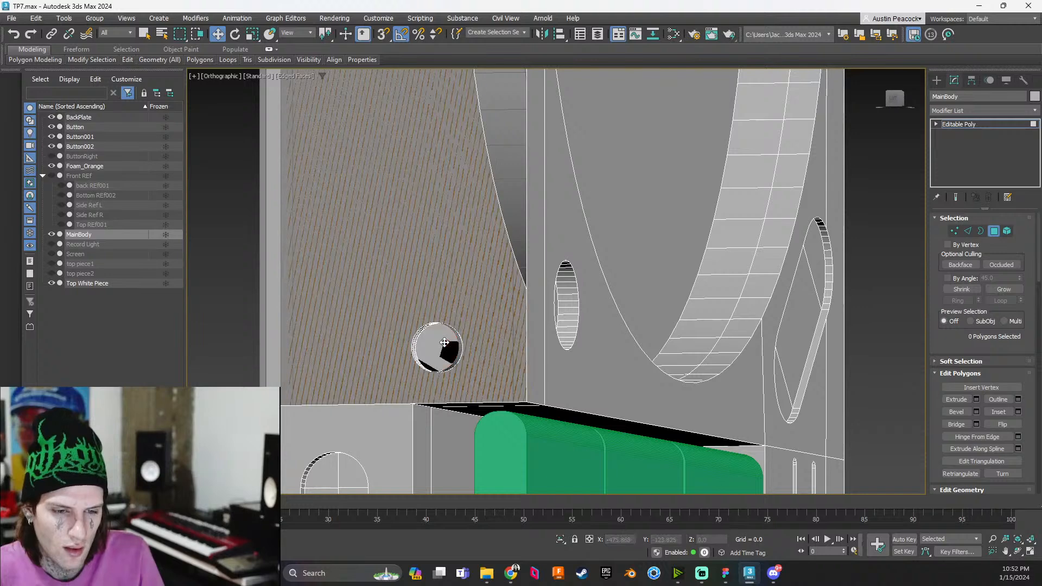
key("5")
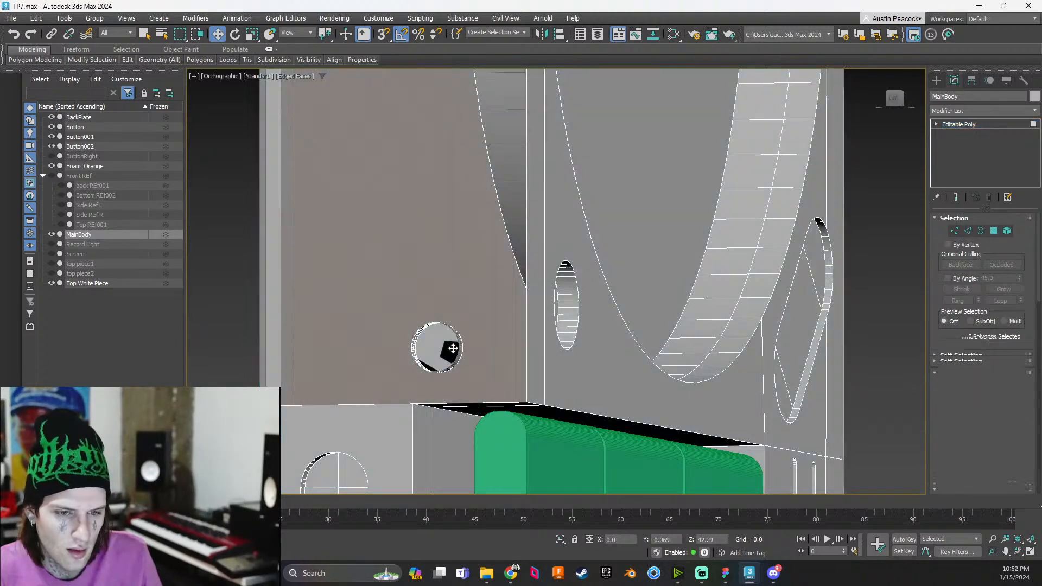
left_click(449, 350)
key("Delete")
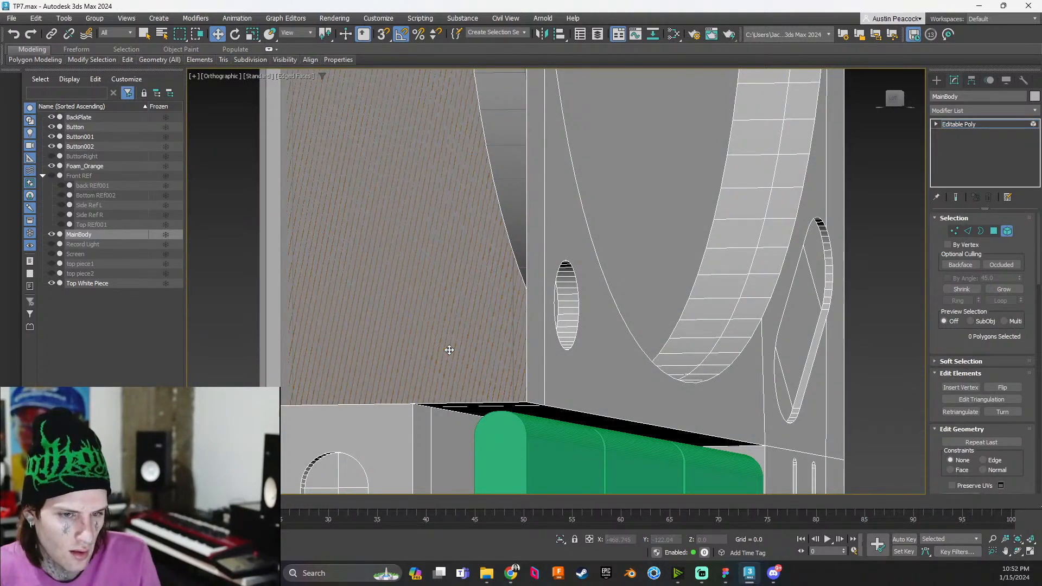
scroll(448, 350, "down", 4)
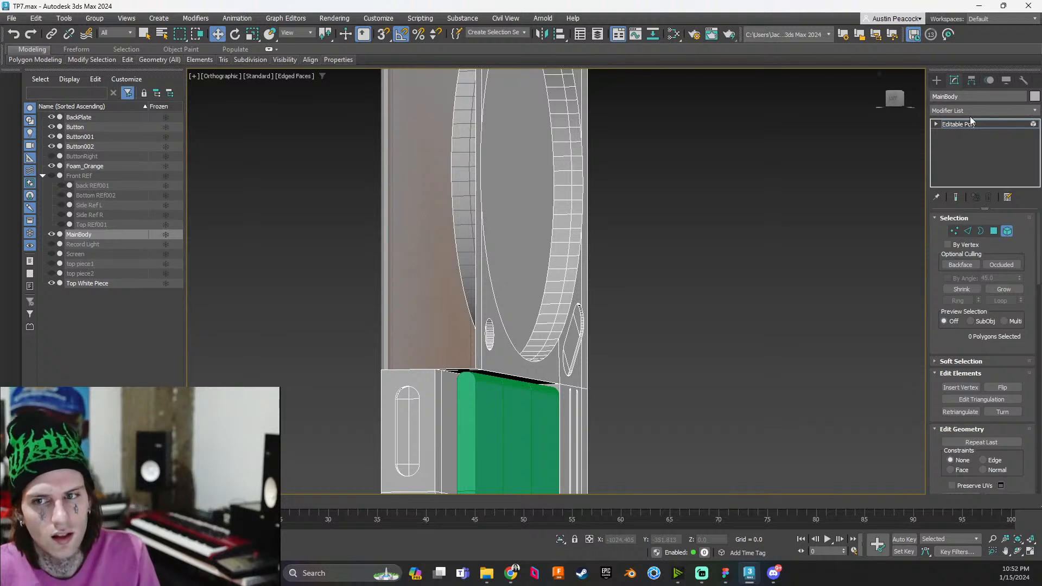
Add a Cap Holes modifier to MainBody to close the open side and collapse it into the Editable Poly
left_click(967, 112)
type("cap h")
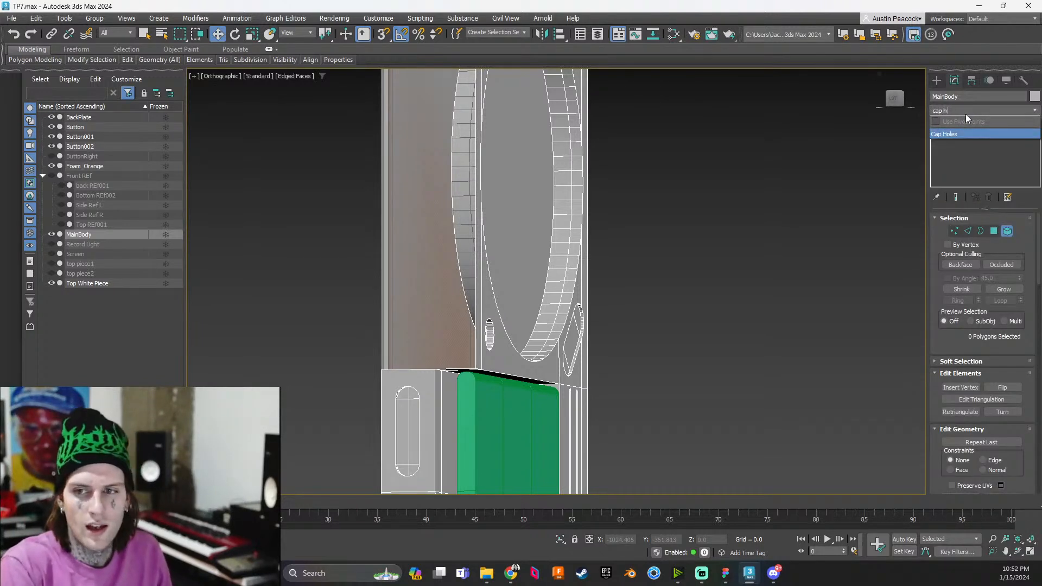
key("Return")
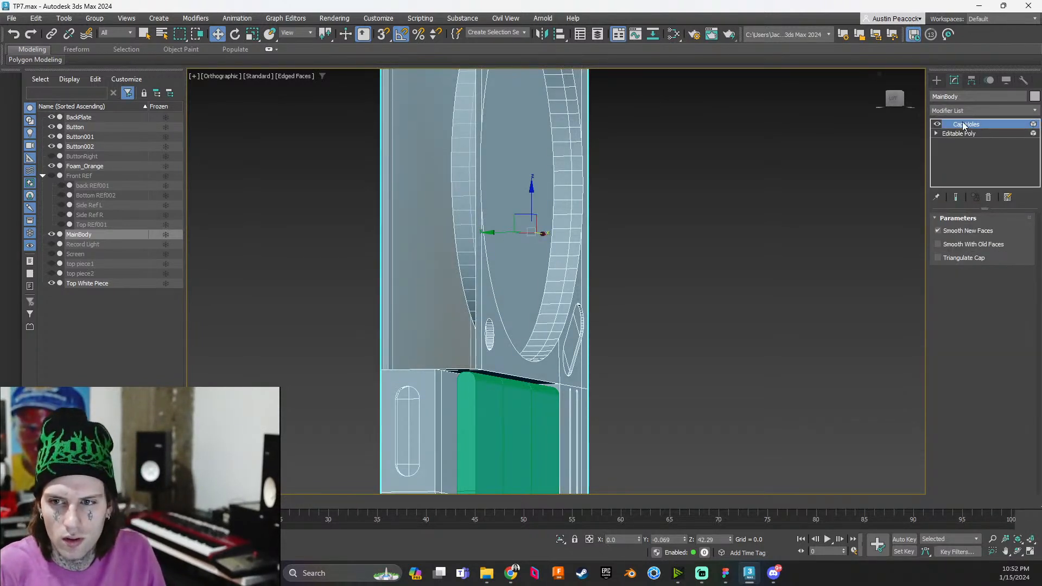
left_click(958, 132)
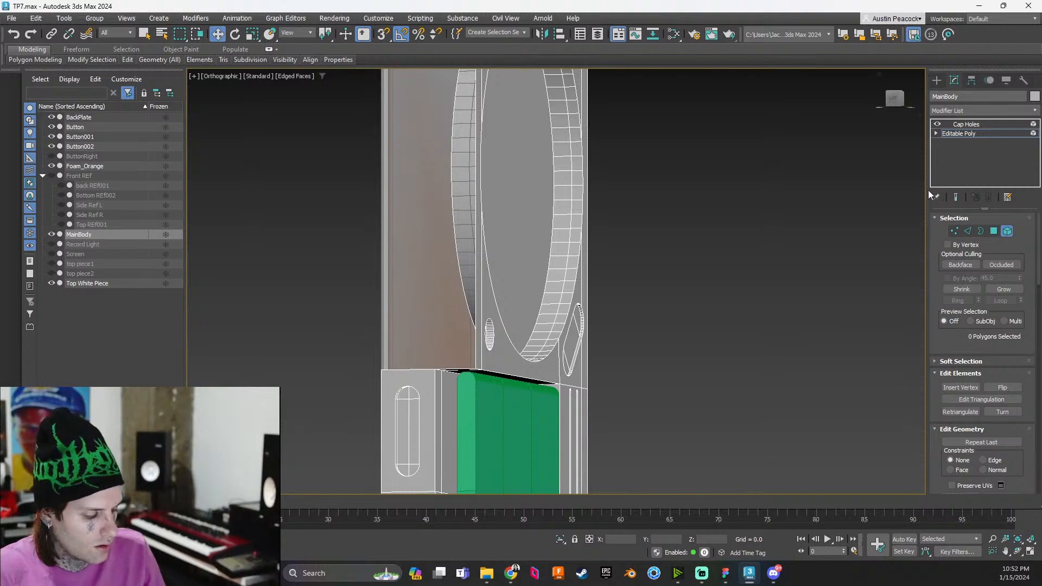
key("5")
left_click(1015, 124)
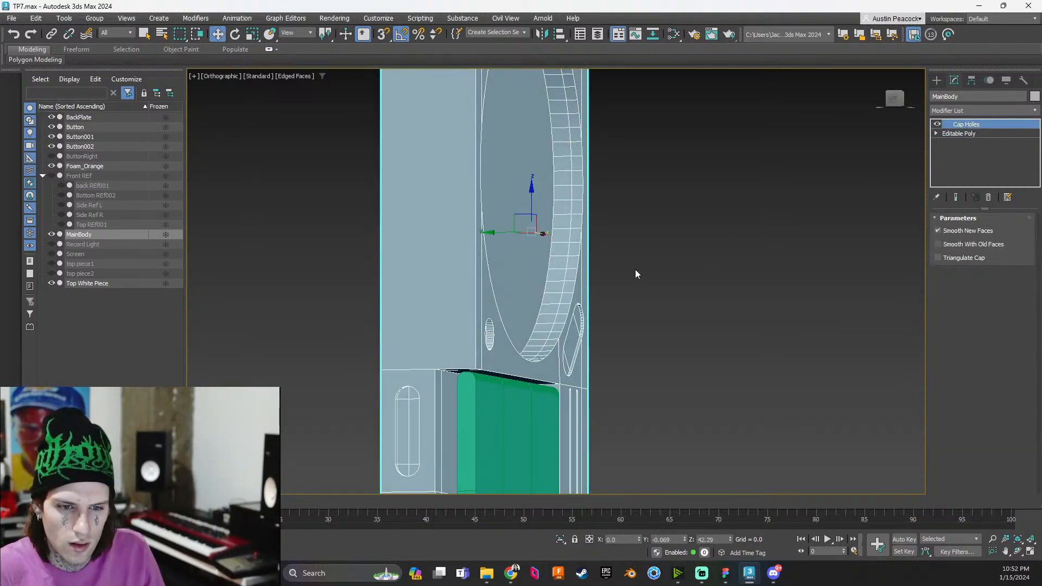
right_click(964, 125)
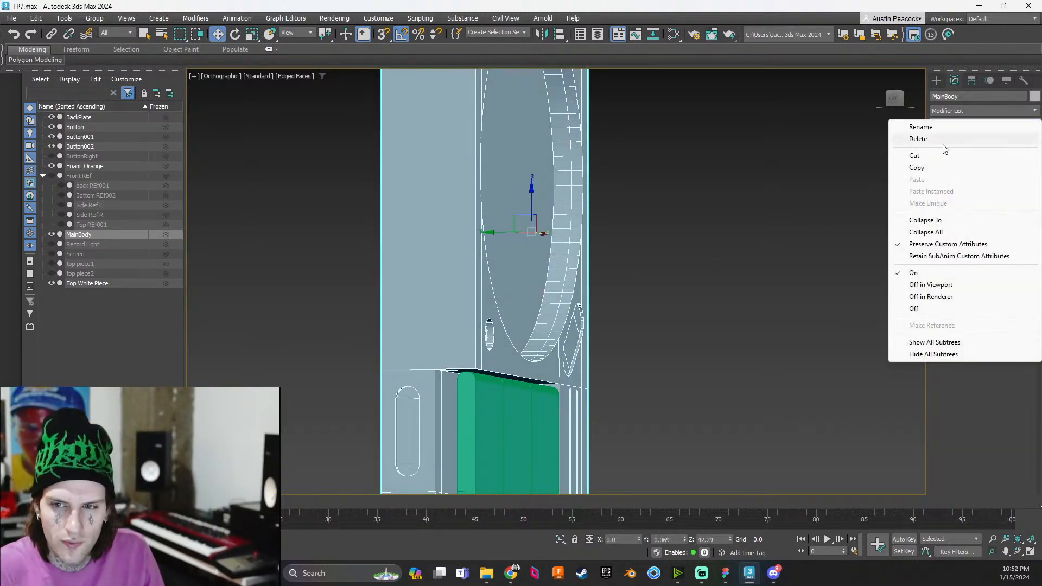
left_click(957, 220)
left_click(572, 329)
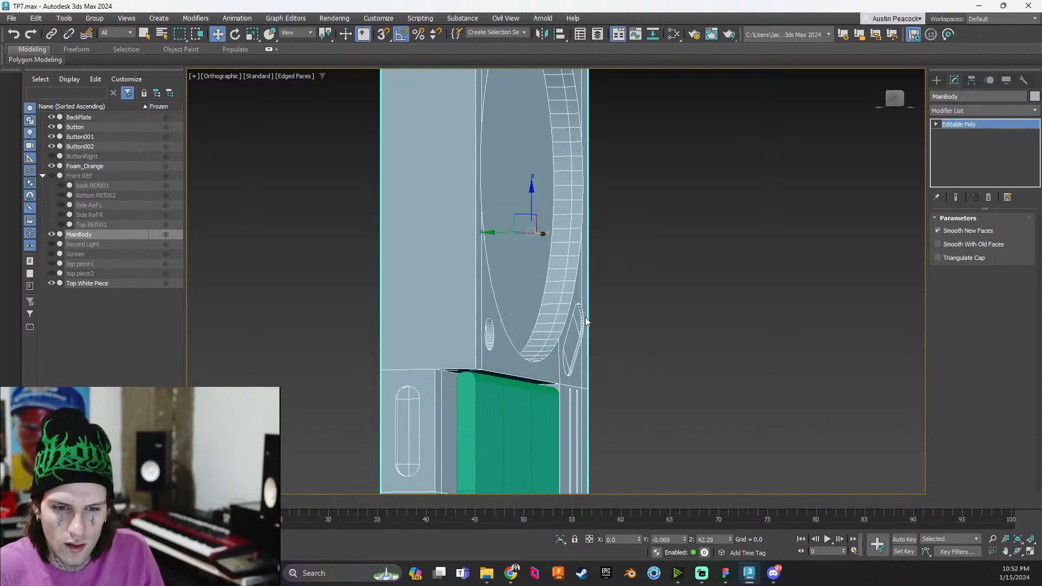
Deselect MainBody and inspect its newly capped side and the upper part of the body
left_click(605, 317)
scroll(525, 311, "down", 2)
scroll(524, 309, "up", 1)
middle_click_drag(532, 294, 511, 306, "alt")
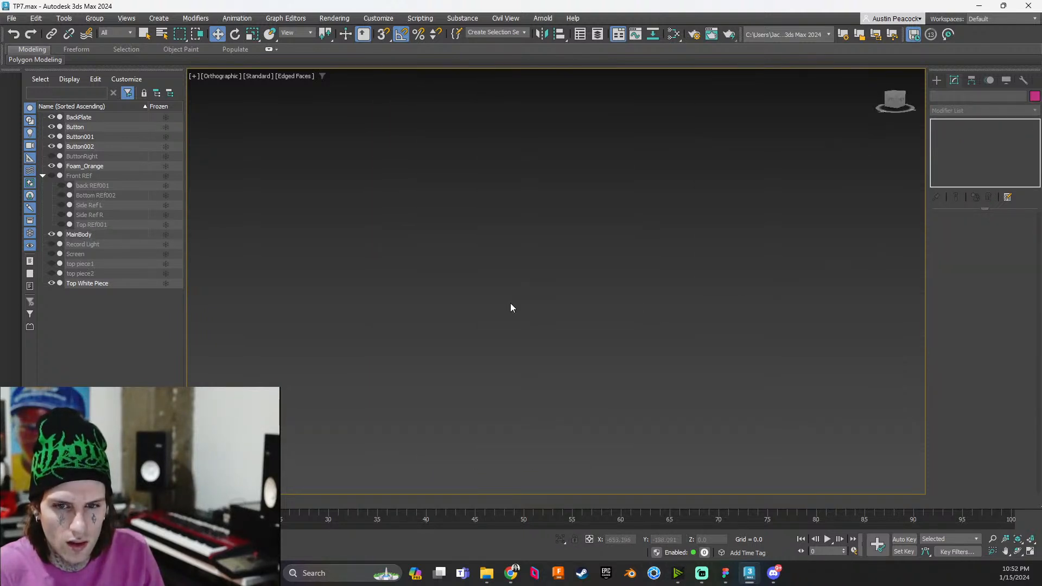
scroll(512, 306, "down", 6)
middle_click_drag(721, 219, 450, 421)
scroll(593, 263, "up", 6)
middle_click_drag(603, 256, 518, 353)
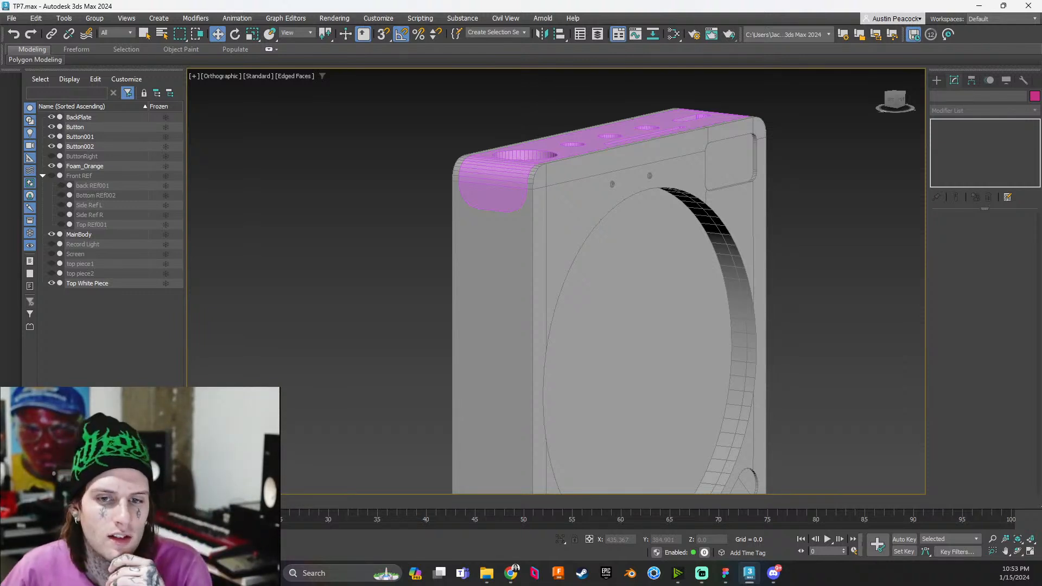
scroll(567, 296, "down", 6)
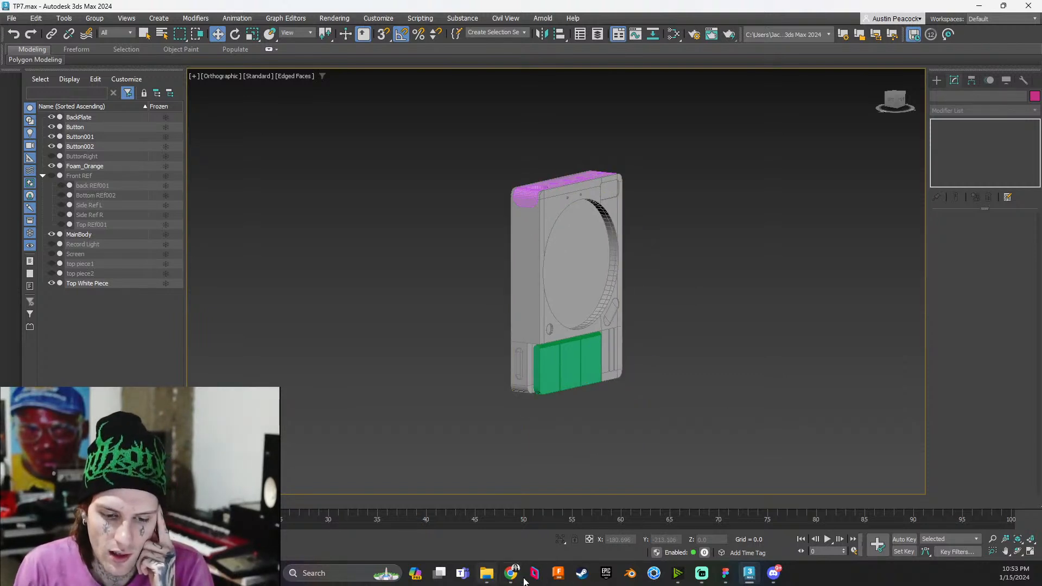
Switch to the TP-7 reference board in Figma and examine the side lever's pivot in the back and front images
left_click(725, 572)
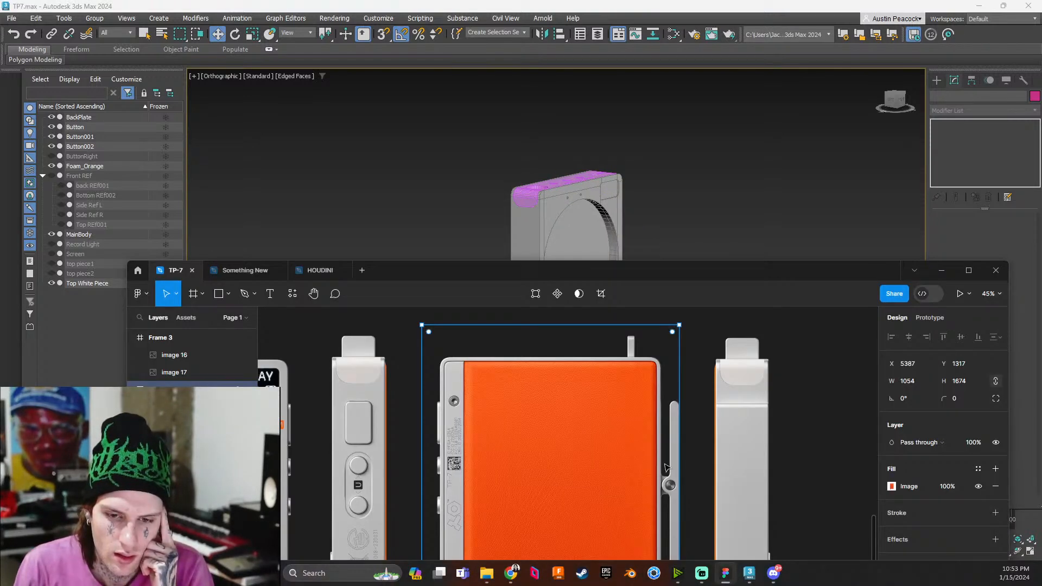
scroll(646, 374, "down", 3)
scroll(645, 374, "up", 5)
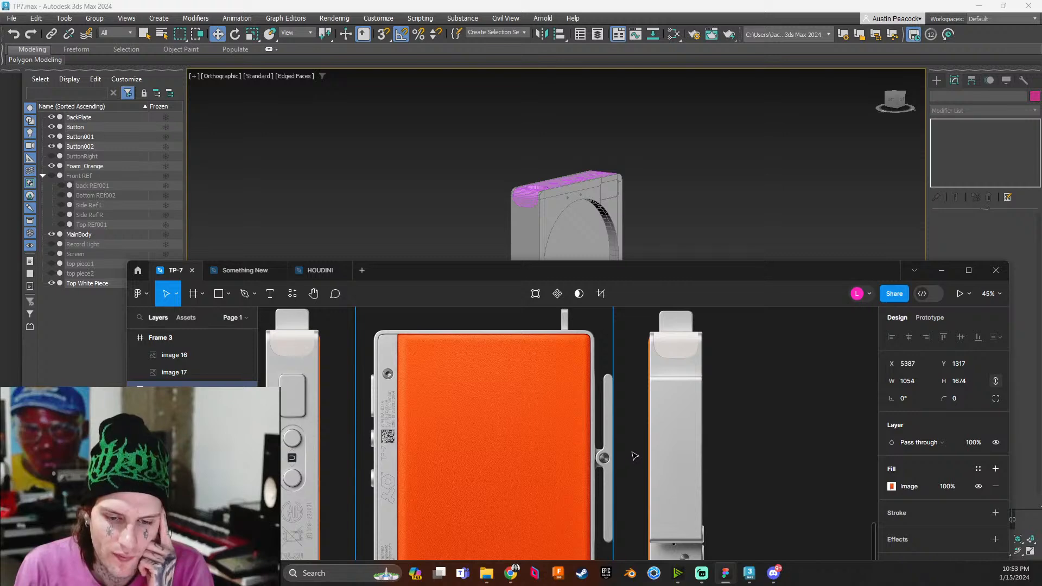
scroll(623, 478, "down", 6, "ctrl")
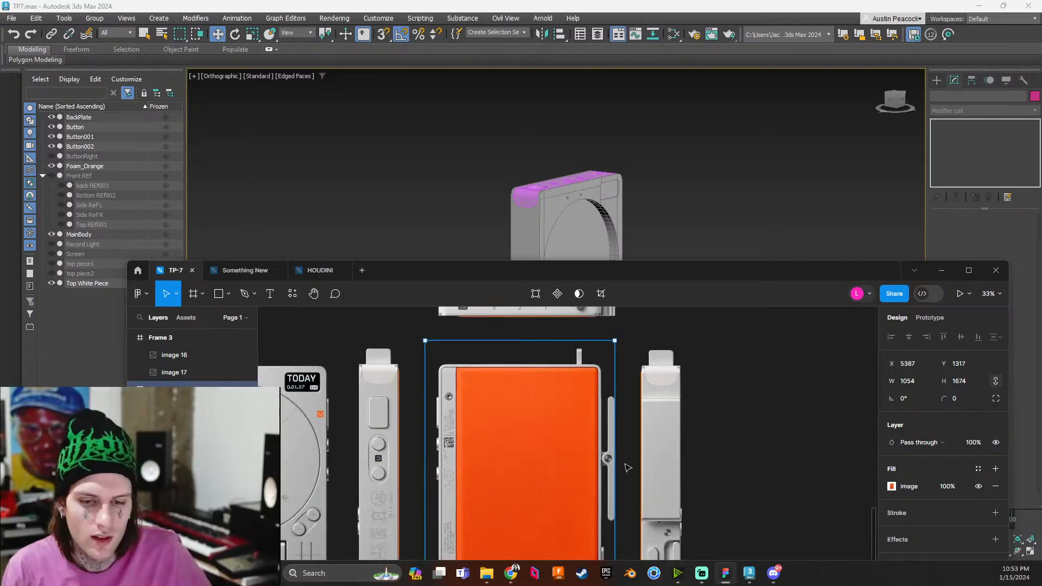
left_click_drag(694, 266, 696, 80)
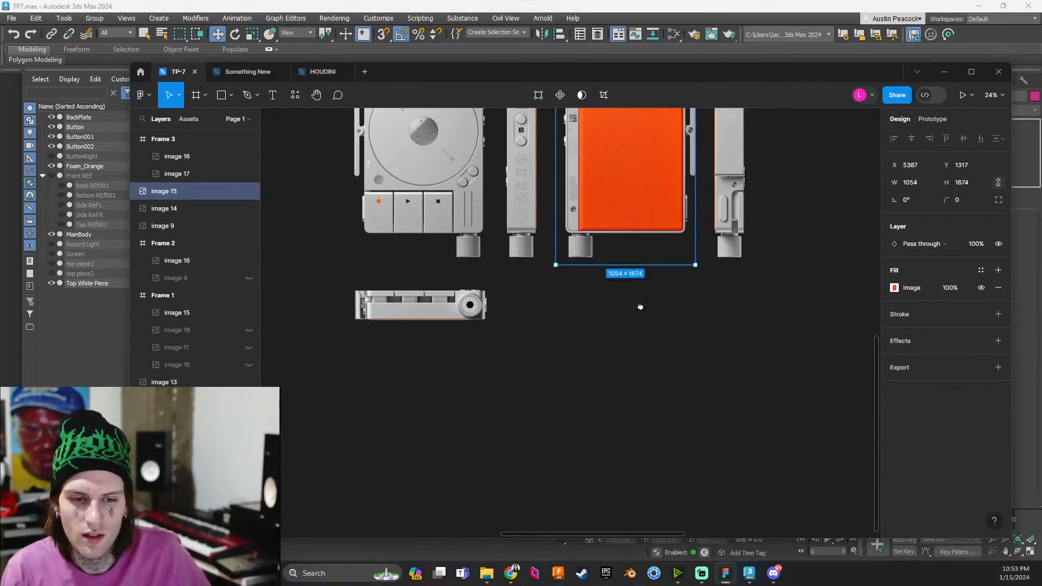
scroll(646, 467, "up", 5, "ctrl")
scroll(394, 348, "up", 3, "ctrl")
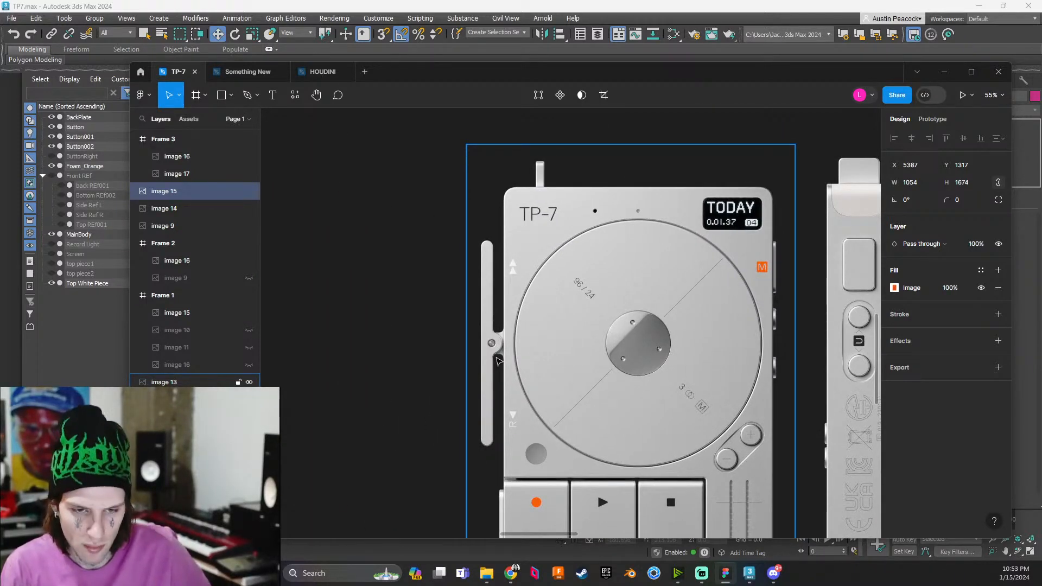
scroll(497, 360, "up", 3, "ctrl")
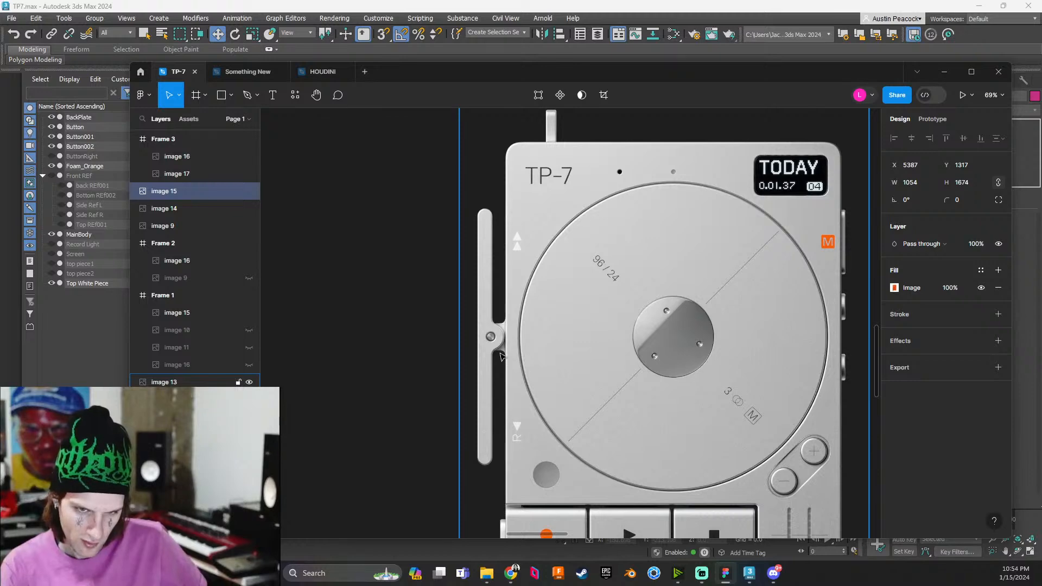
Examine the TP-7 bottom reference view and the hinge of the side lever on the front view up close
scroll(490, 336, "down", 5, "ctrl")
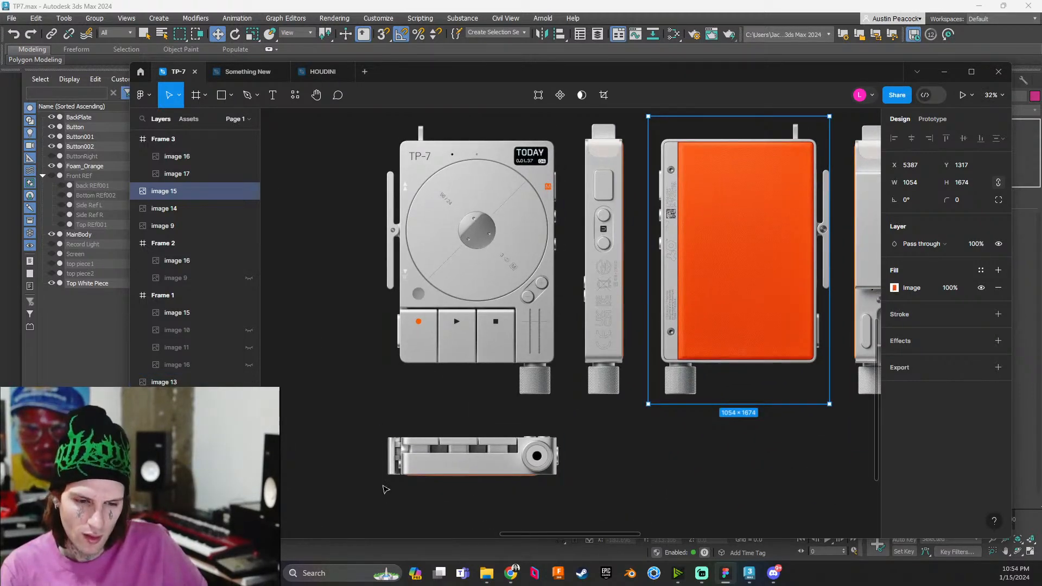
scroll(410, 458, "up", 10, "ctrl")
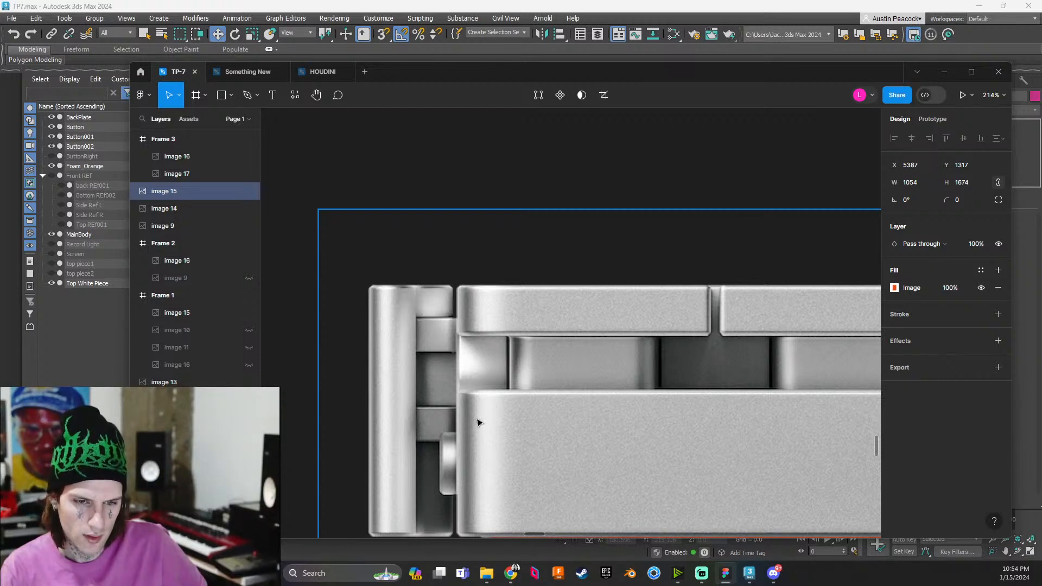
scroll(460, 358, "down", 5, "ctrl")
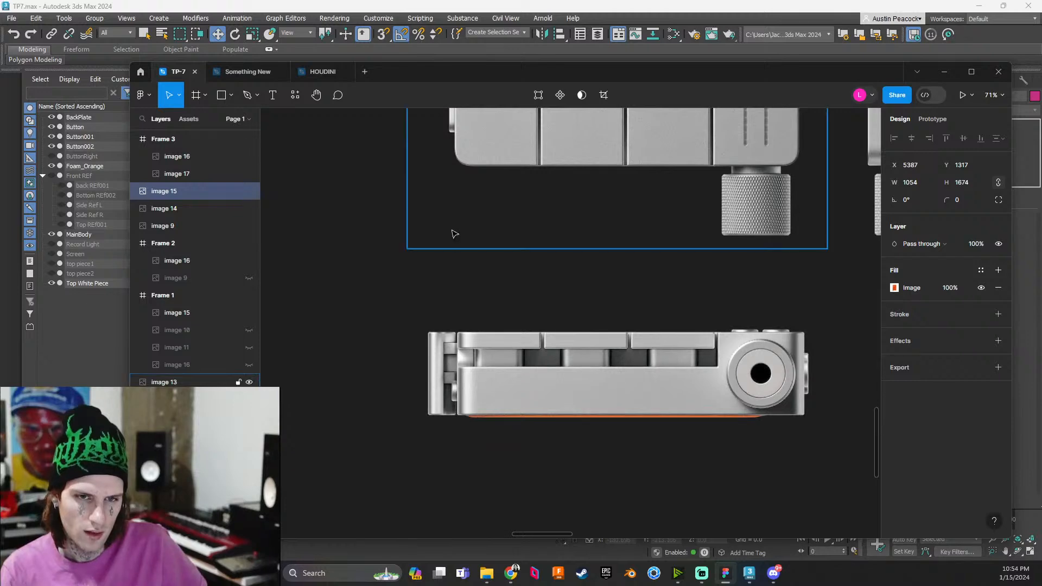
scroll(465, 234, "down", 3, "ctrl")
middle_click_drag(482, 263, 523, 511)
scroll(494, 253, "up", 5, "ctrl")
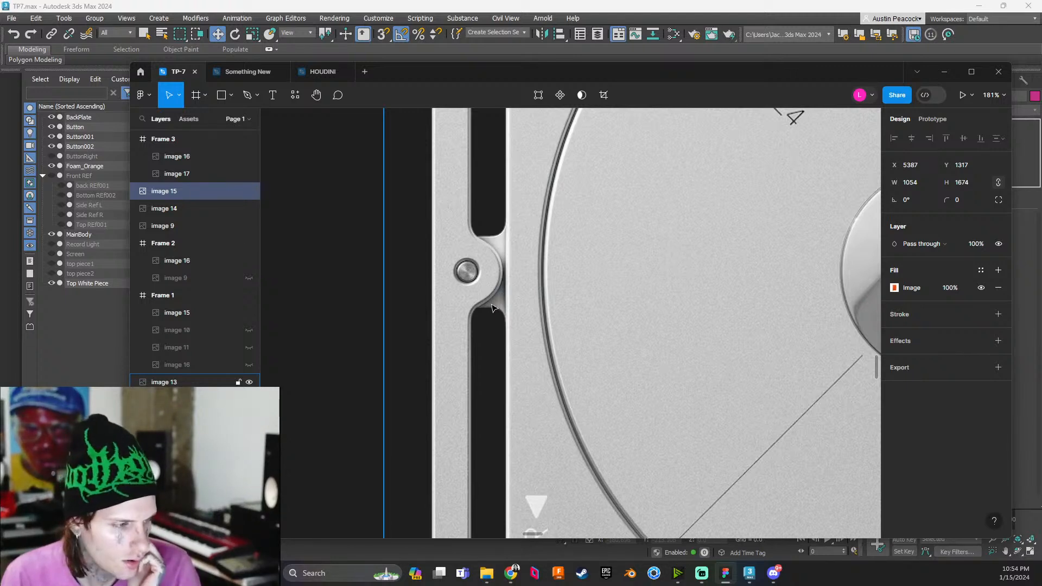
scroll(466, 382, "up", 3)
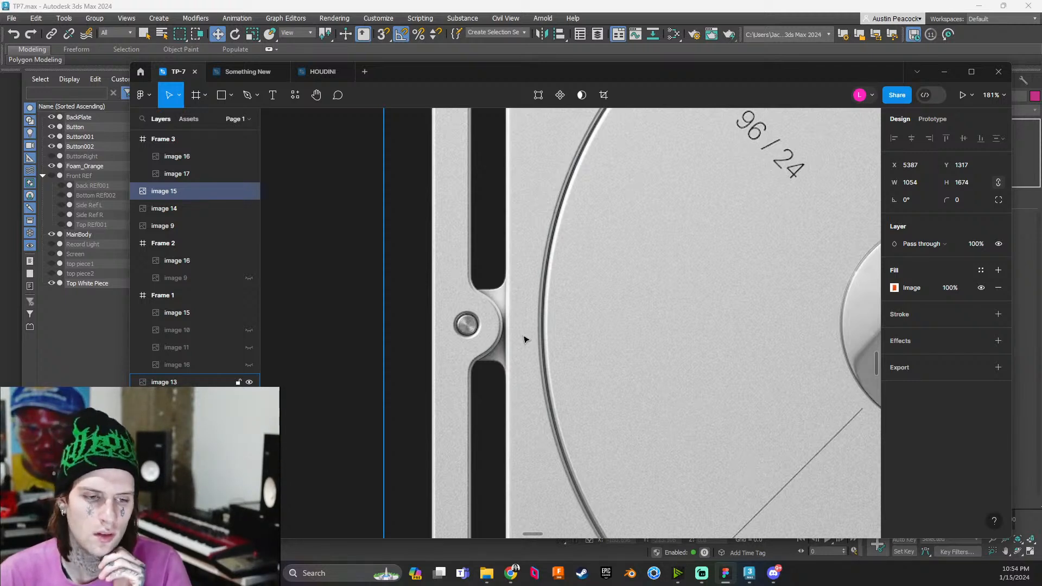
Switch to Discord and turn Hide Discord Window from Screen Capture off and back on in the Streamer Mode settings
left_click(773, 573)
left_click(854, 103)
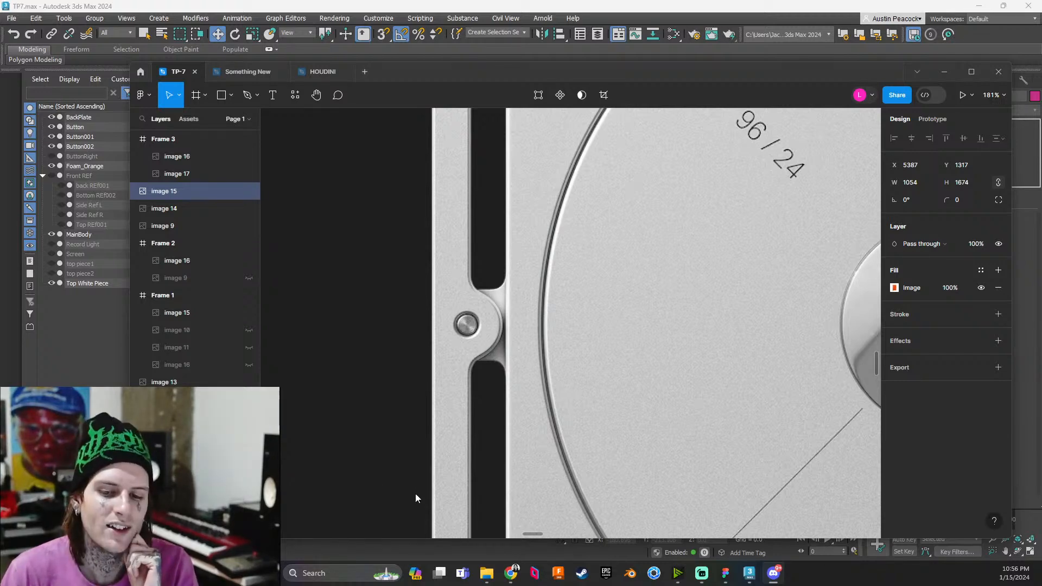
left_click(748, 412)
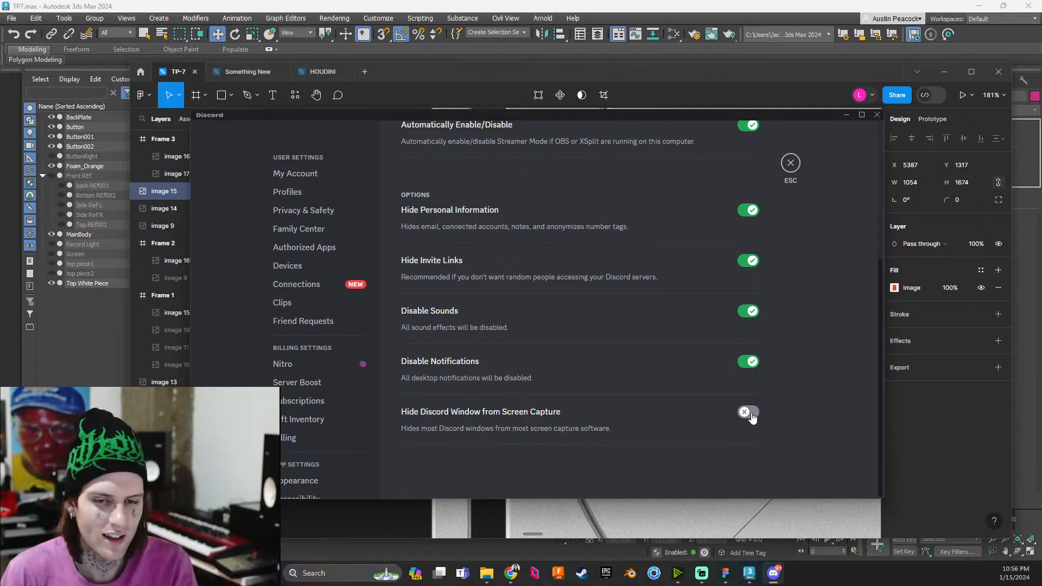
left_click(753, 412)
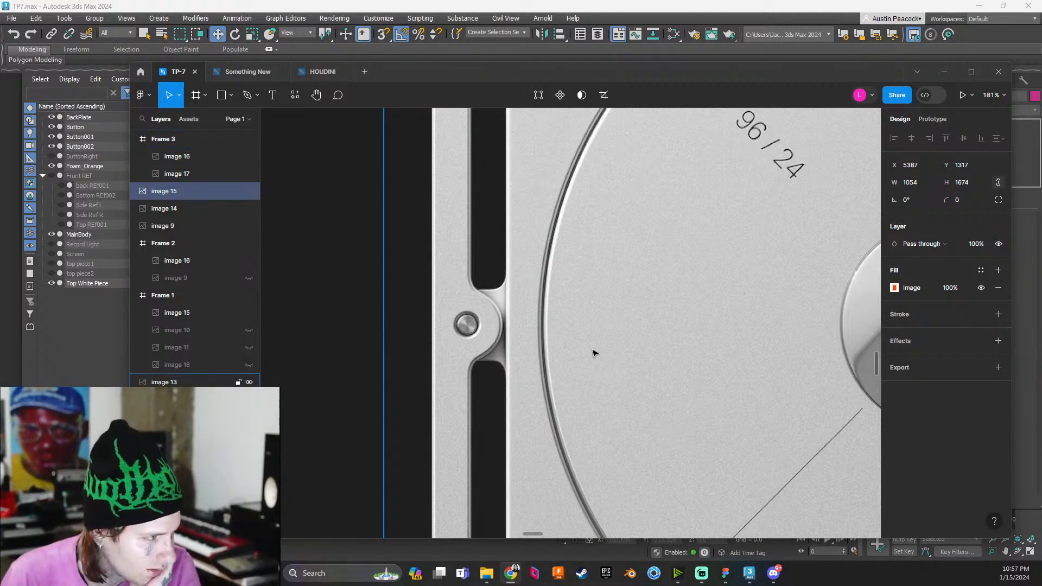
Compare the TP-7 front, side and back reference images next to each other in the Figma file
scroll(559, 352, "up", 1)
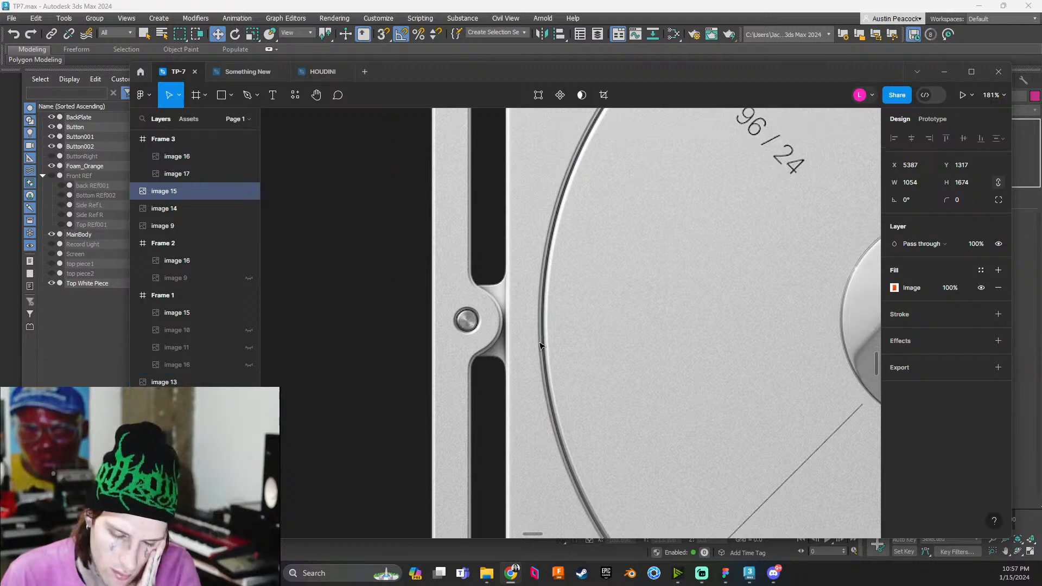
scroll(578, 357, "down", 10, "ctrl")
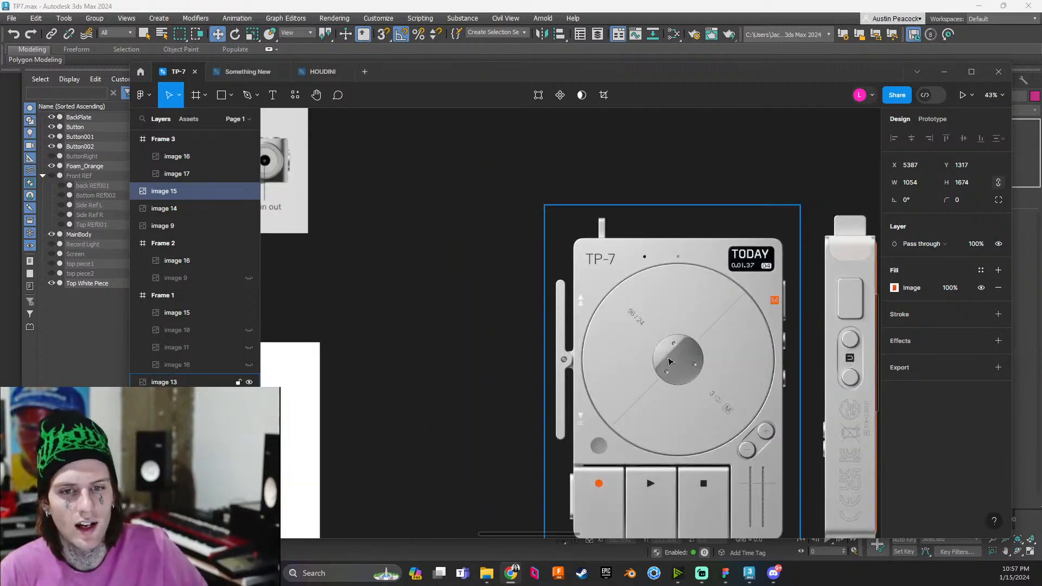
middle_click_drag(422, 301, 503, 301)
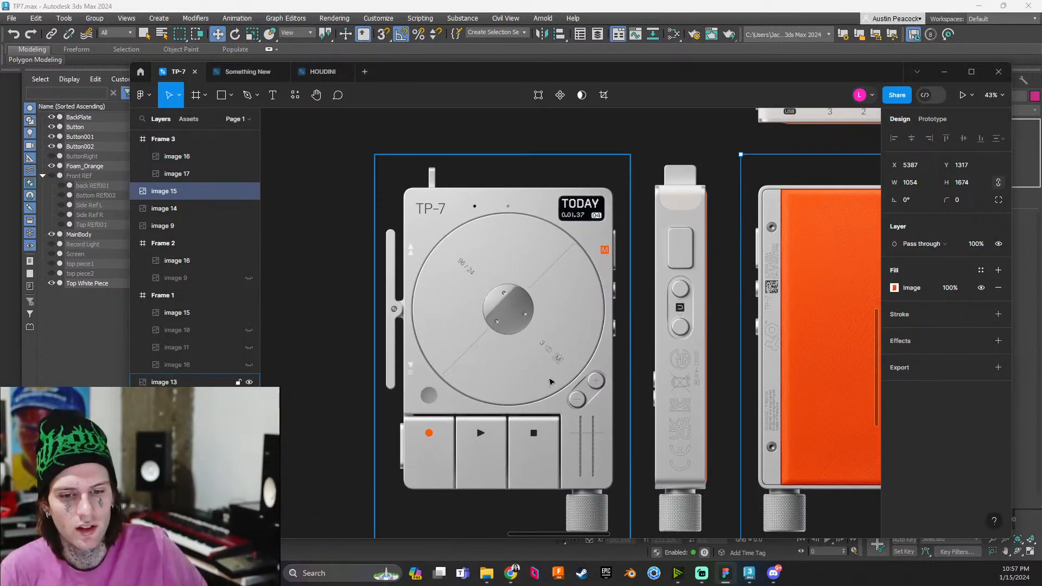
scroll(603, 382, "down", 3)
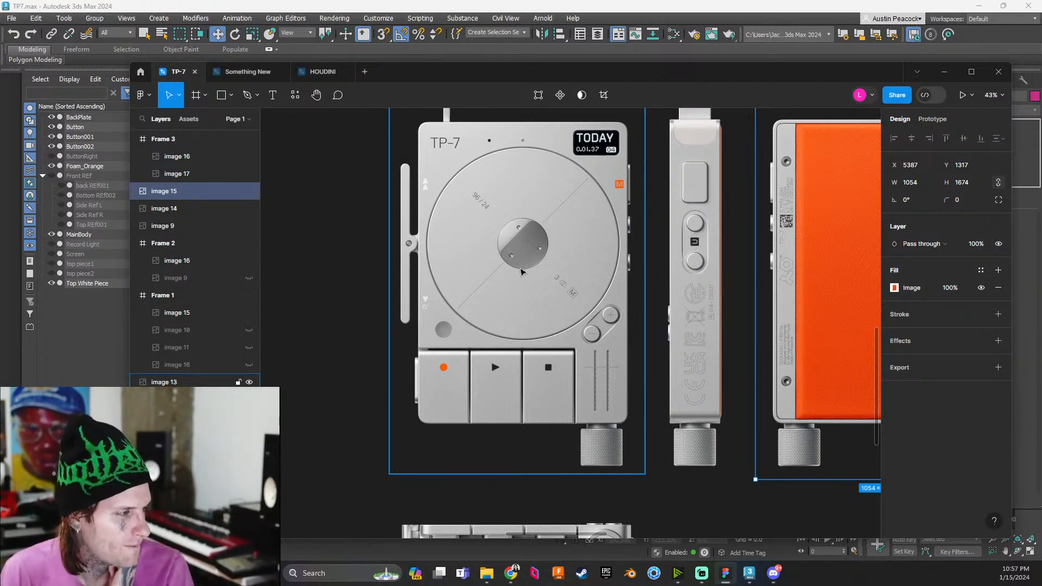
left_click_drag(660, 308, 492, 318)
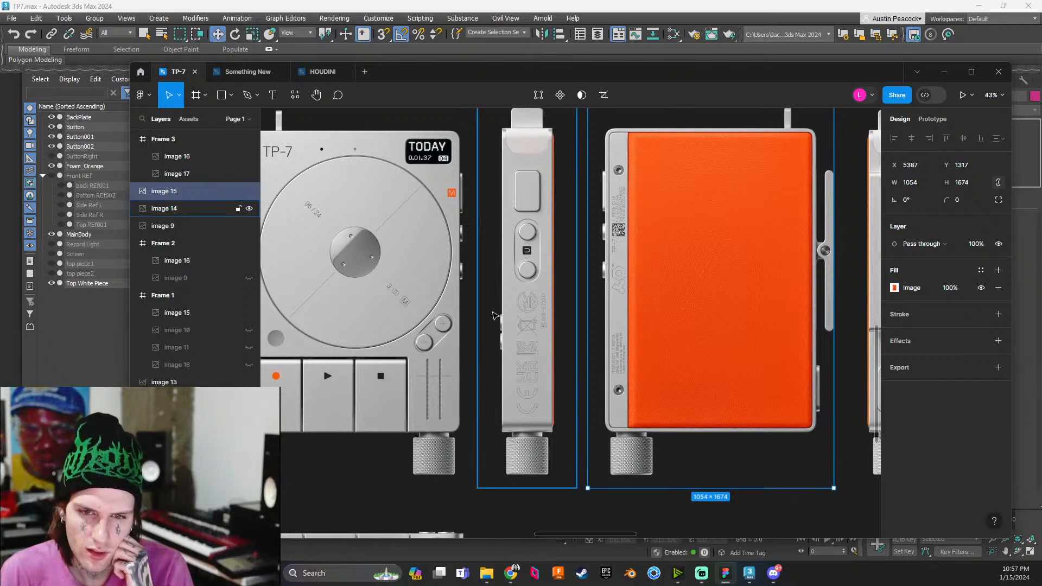
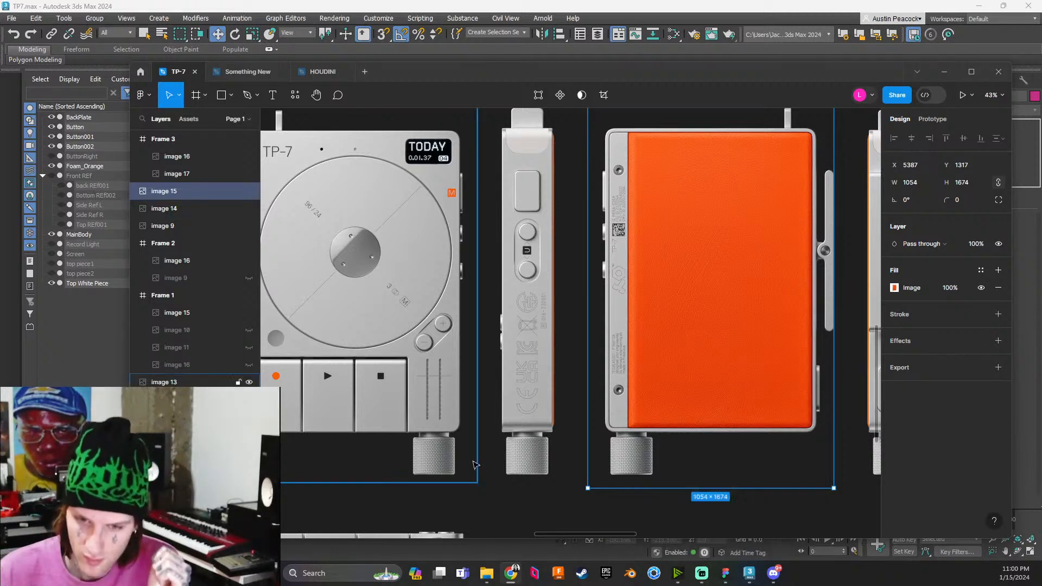
scroll(476, 466, "up", 1)
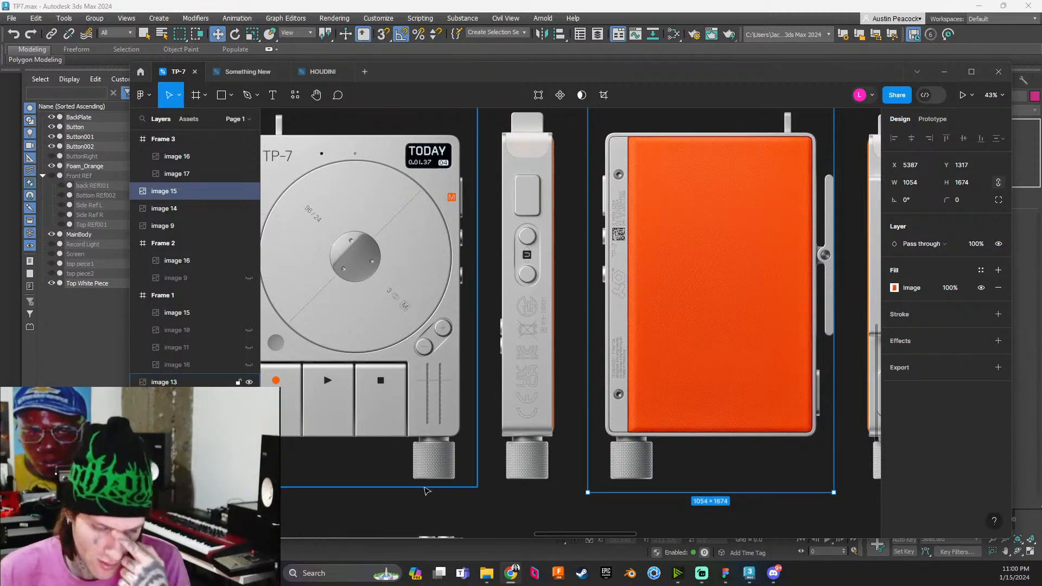
middle_click_drag(425, 495, 462, 498)
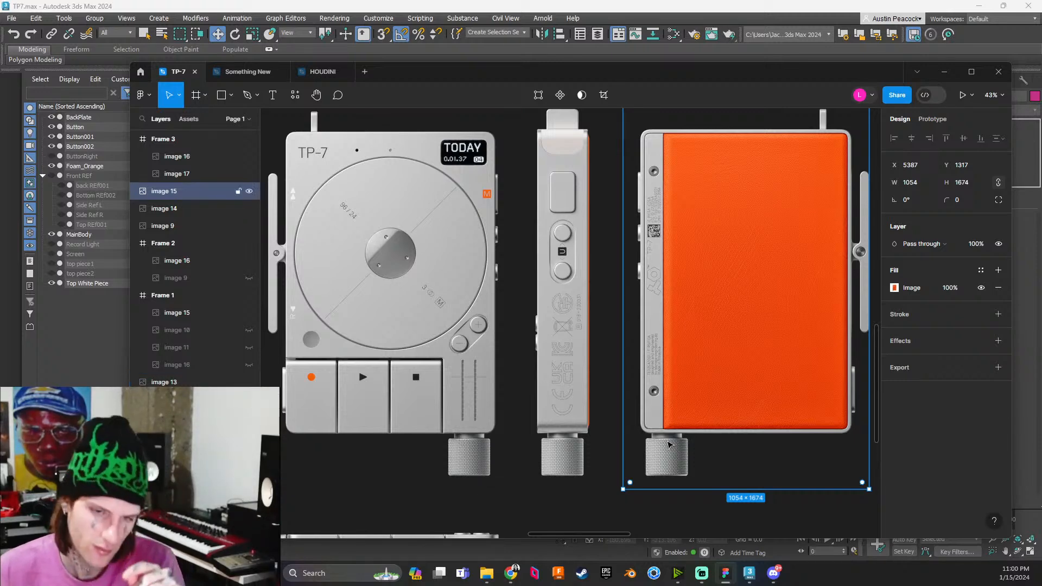
scroll(640, 498, "down", 5, "ctrl")
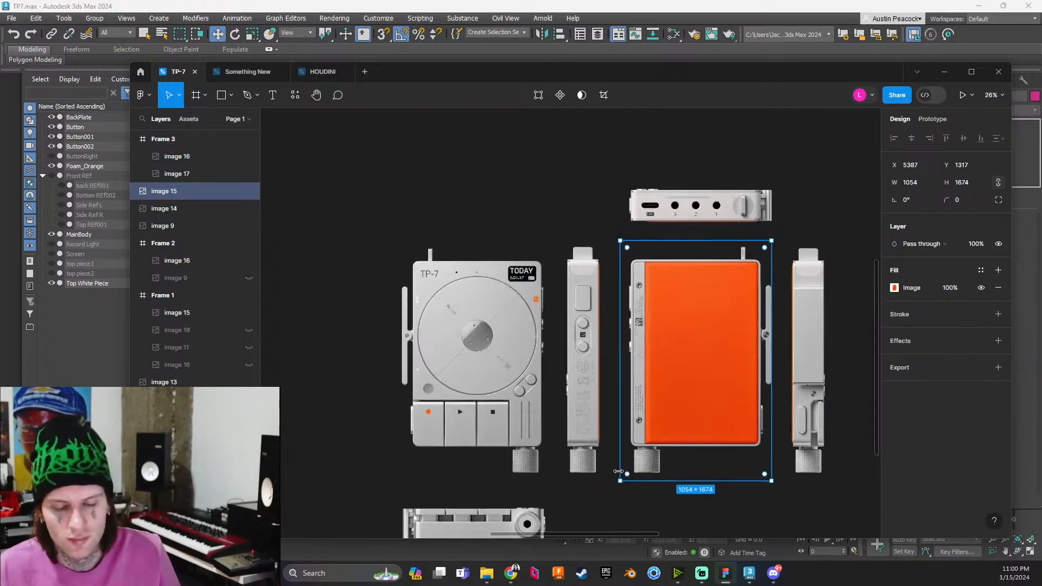
scroll(642, 496, "up", 3, "ctrl")
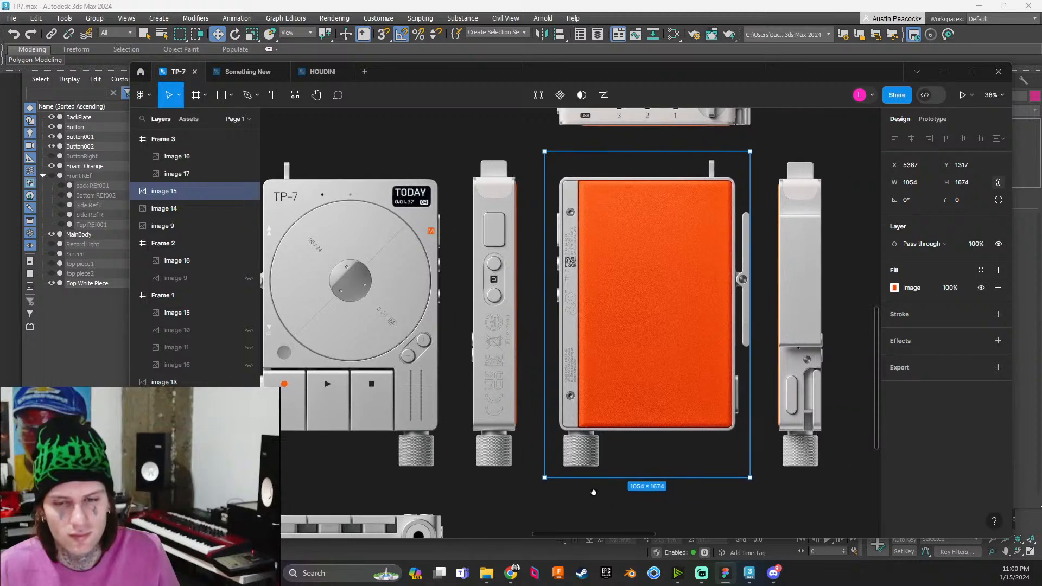
left_click_drag(610, 491, 626, 489)
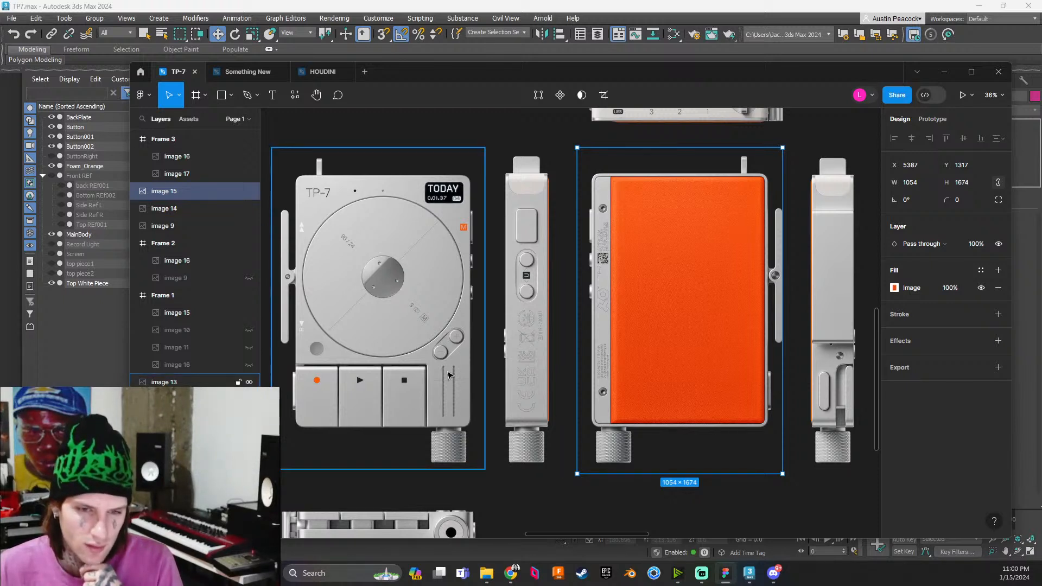
Examine the long side lever and its pivot screw on the TP-7 front reference image
left_click_drag(567, 362, 759, 321)
scroll(506, 368, "up", 1)
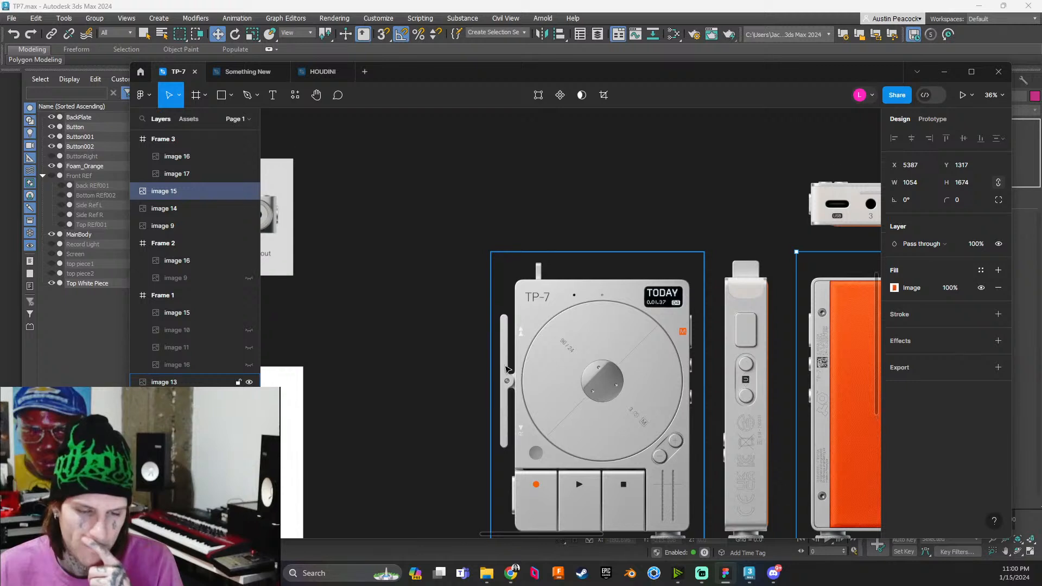
scroll(513, 387, "up", 1)
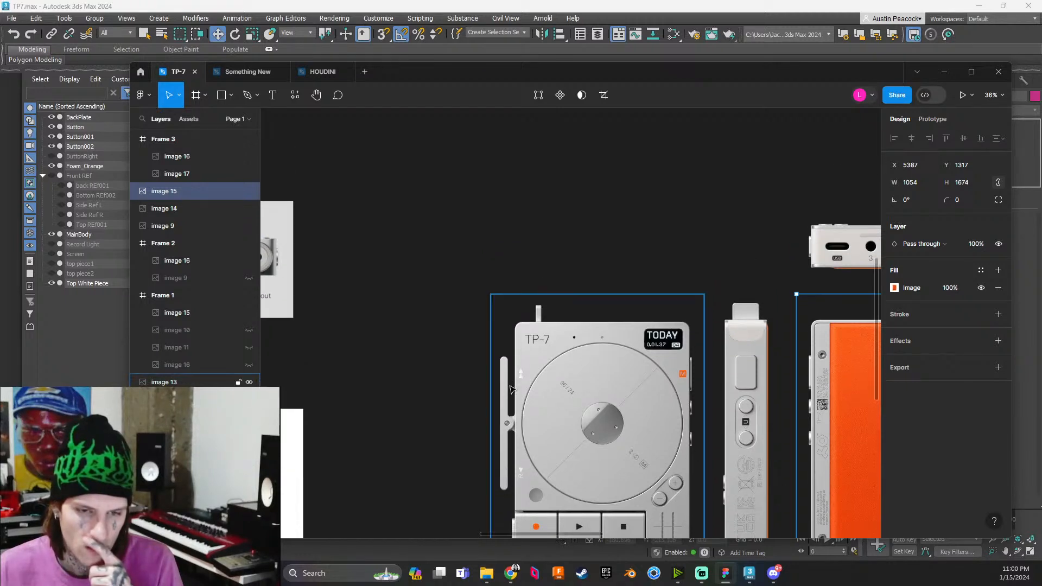
scroll(510, 388, "down", 1)
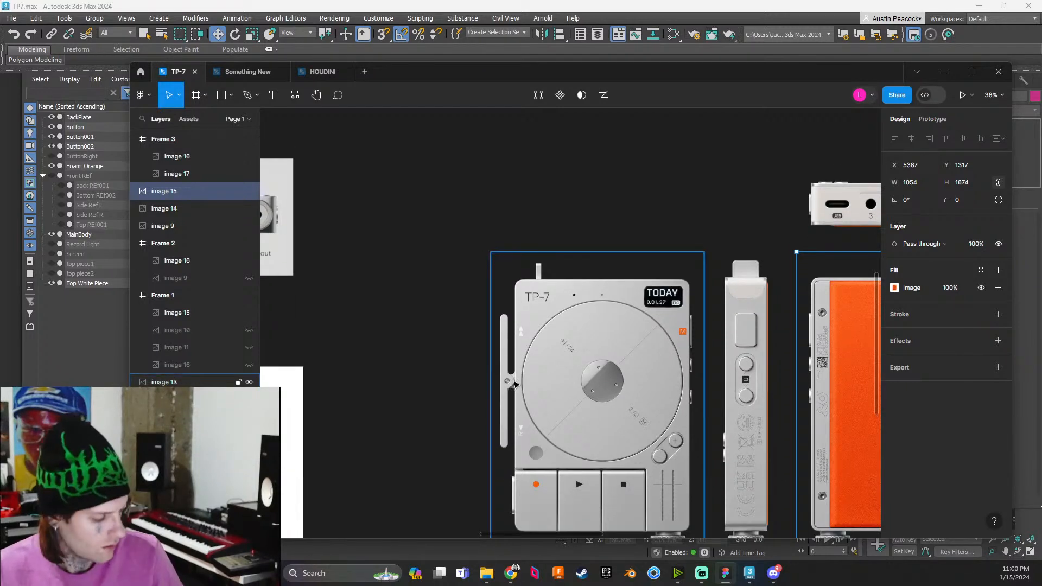
scroll(514, 383, "up", 1, "ctrl")
scroll(516, 383, "up", 5, "ctrl")
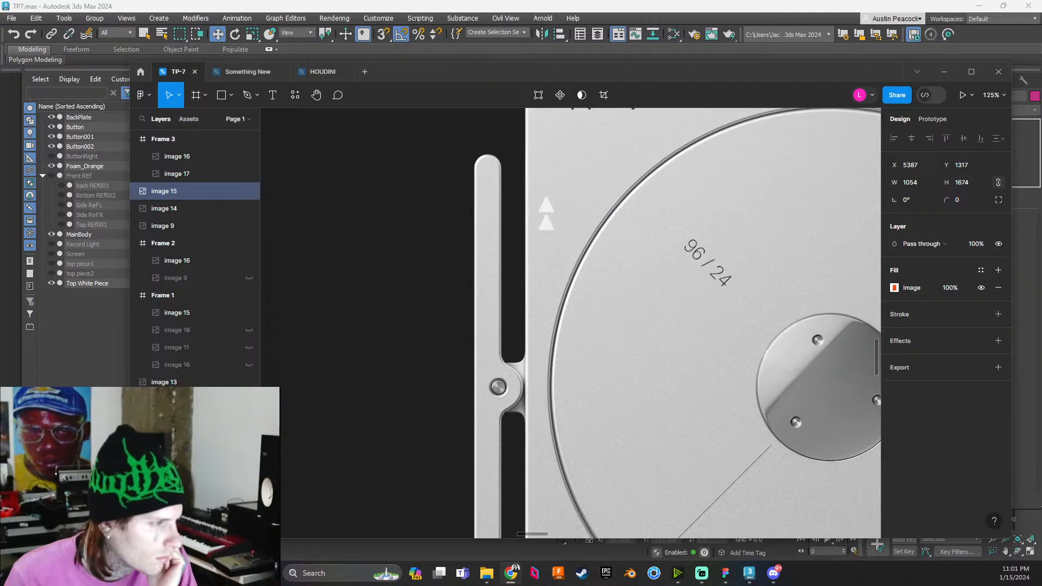
Switch to Chrome and open cargo.site in a new tab
left_click_drag(0, 36, 724, 34)
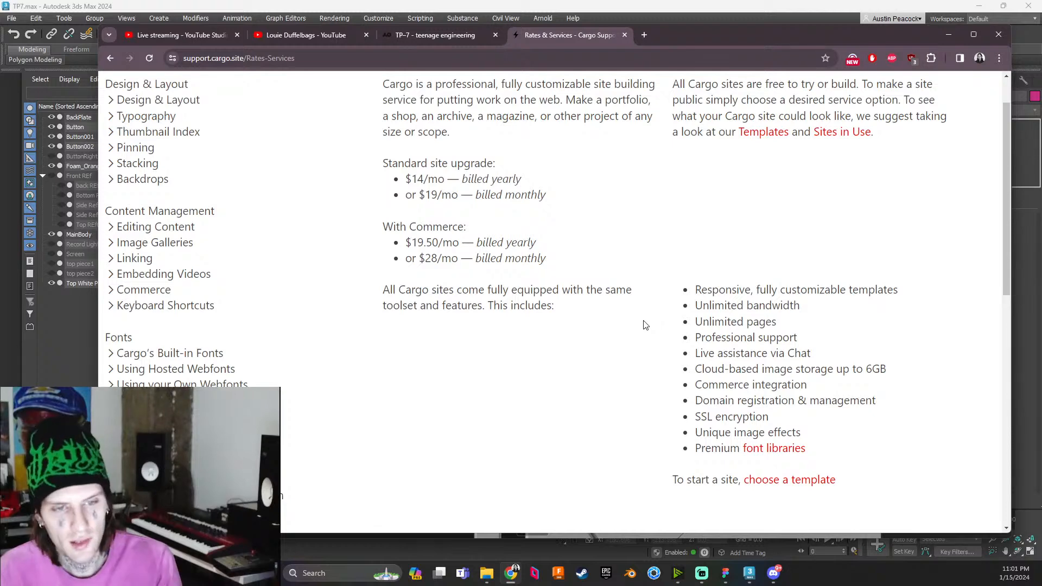
left_click(644, 36)
type("cargo.site")
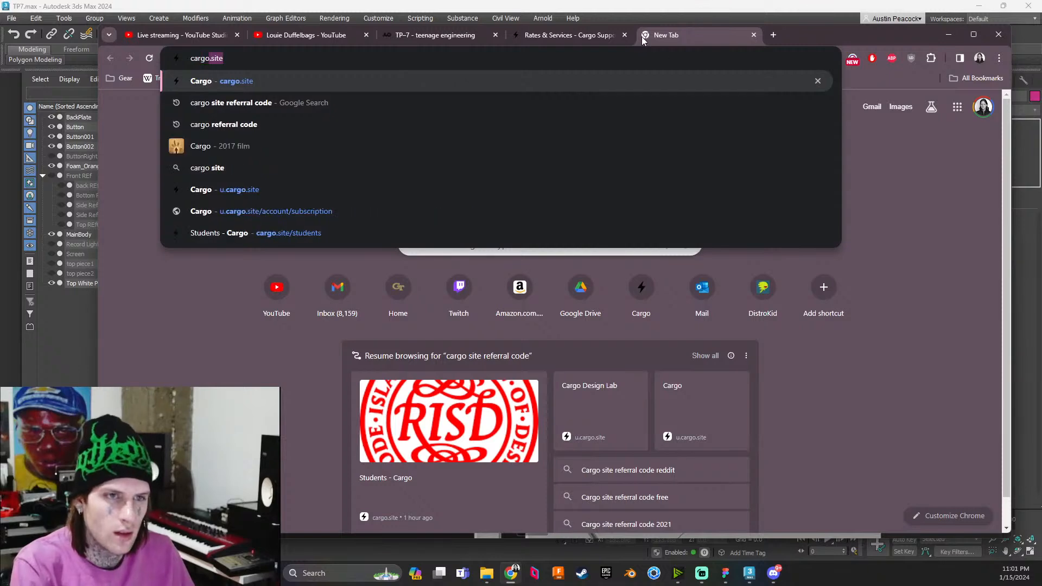
key("Return")
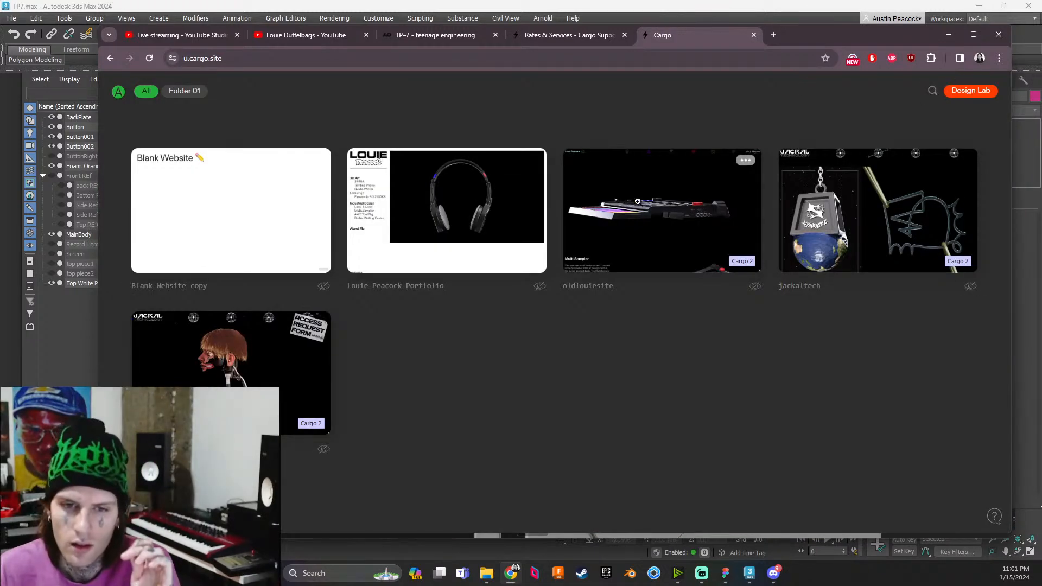
Open the Blank Website copy site for editing from the Cargo site overview
left_click(530, 161)
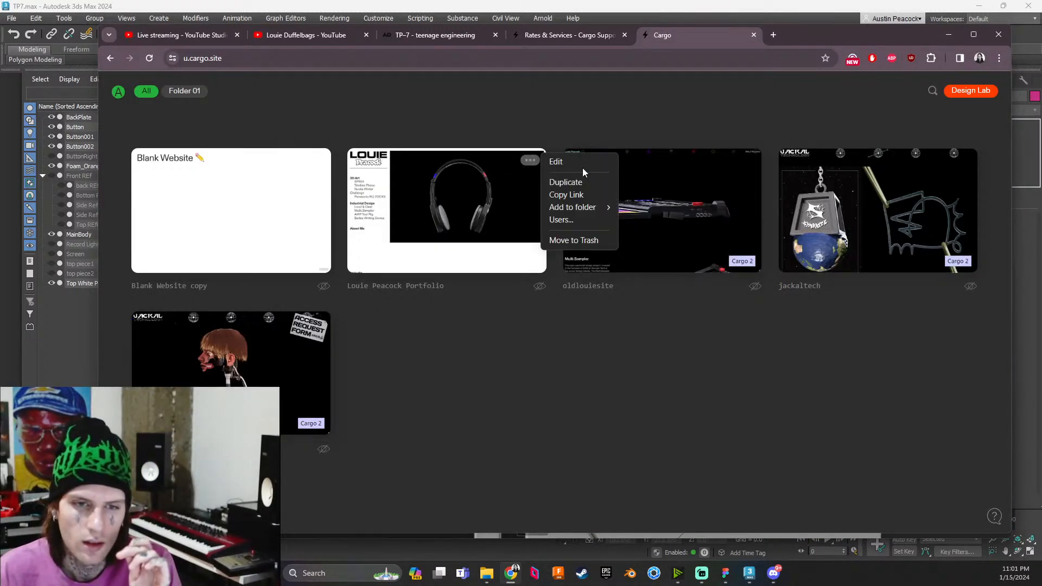
left_click(317, 161)
left_click(317, 161)
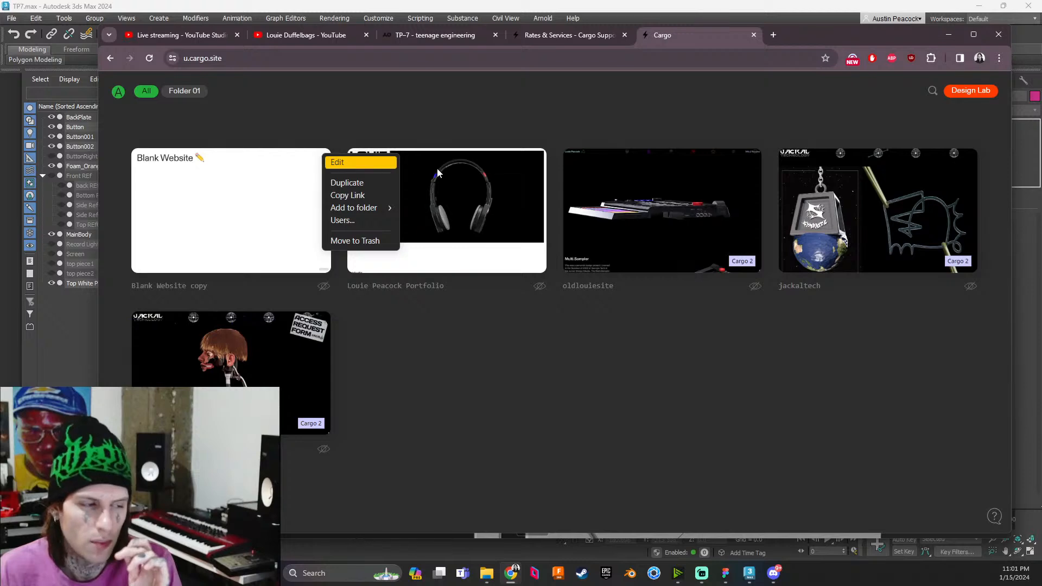
left_click(348, 162)
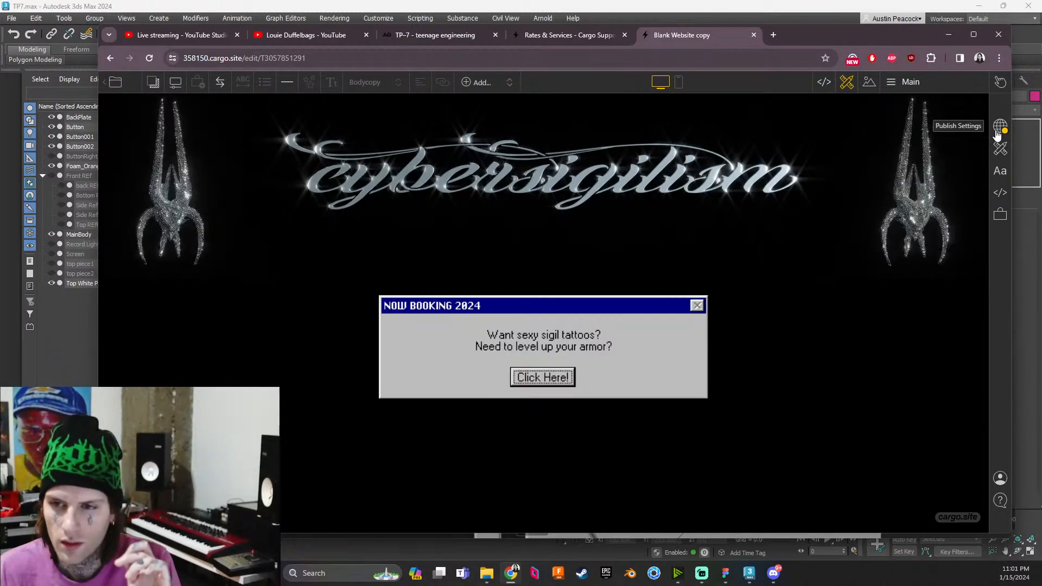
Look through the site's Publish Settings, extra publish options, user list and design settings for publishing and account options
left_click(999, 129)
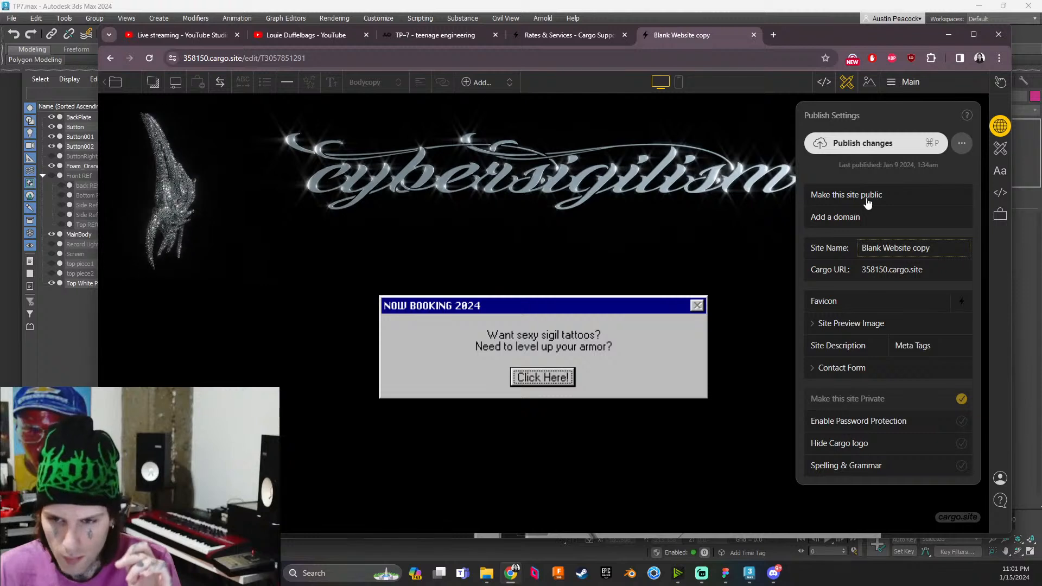
left_click(959, 144)
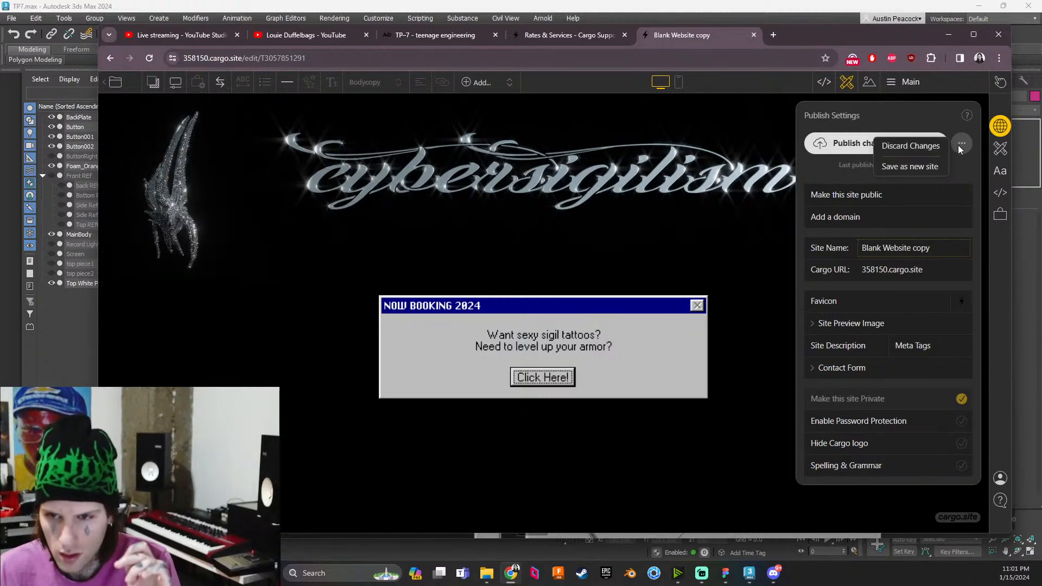
left_click(960, 145)
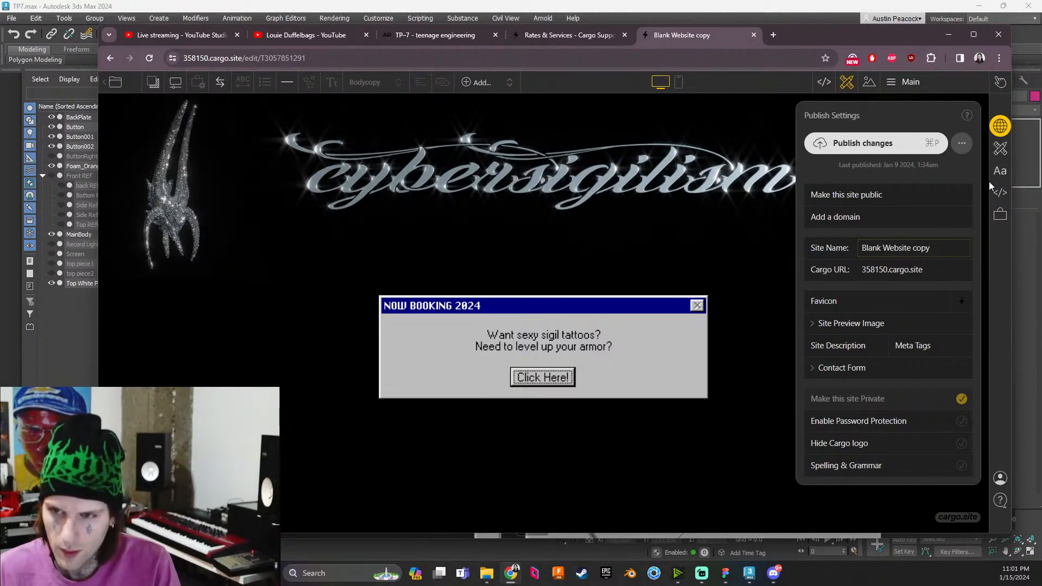
left_click(999, 478)
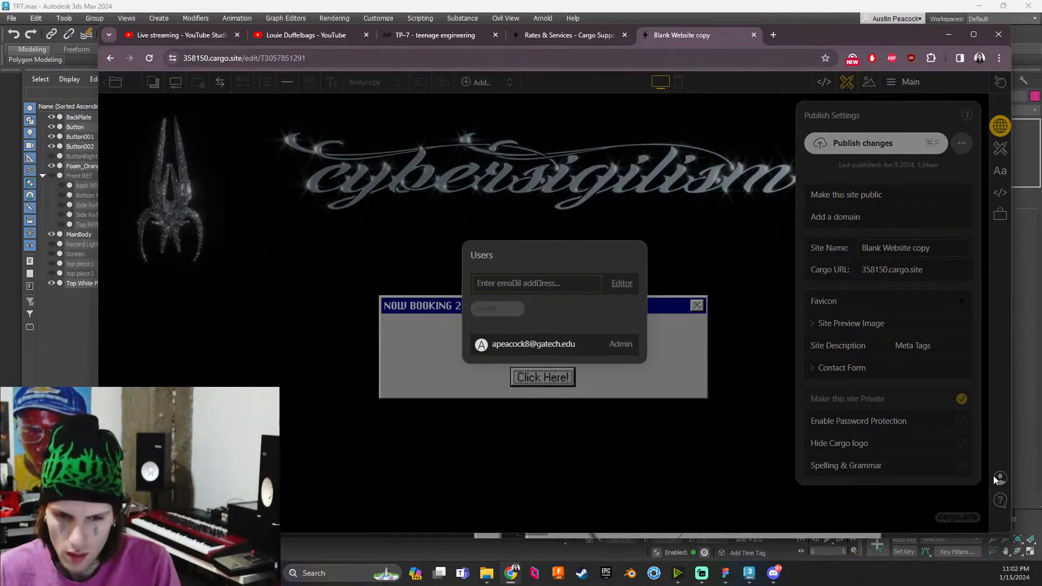
left_click(993, 475)
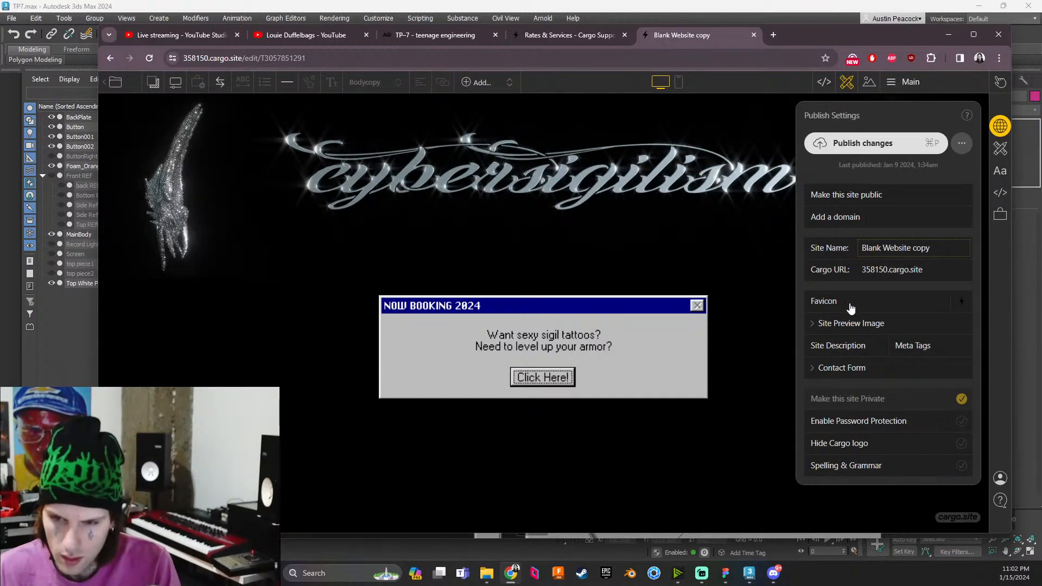
left_click(999, 148)
left_click(1002, 181)
left_click(1000, 126)
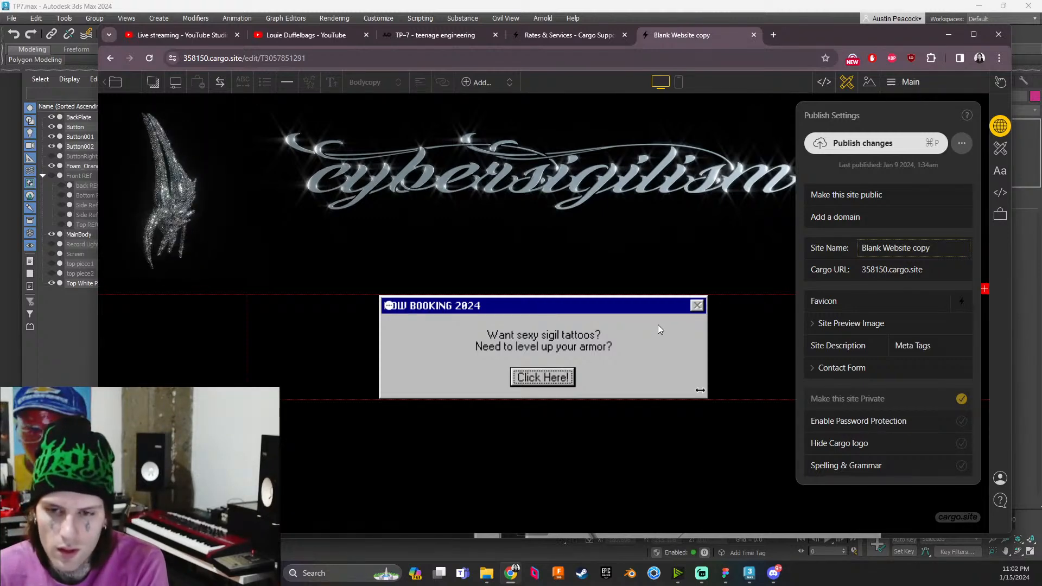
Check the Cargo URL and existing-domain options of the site without changing them, and return to the TP-7 reference board in Figma
left_click(865, 268)
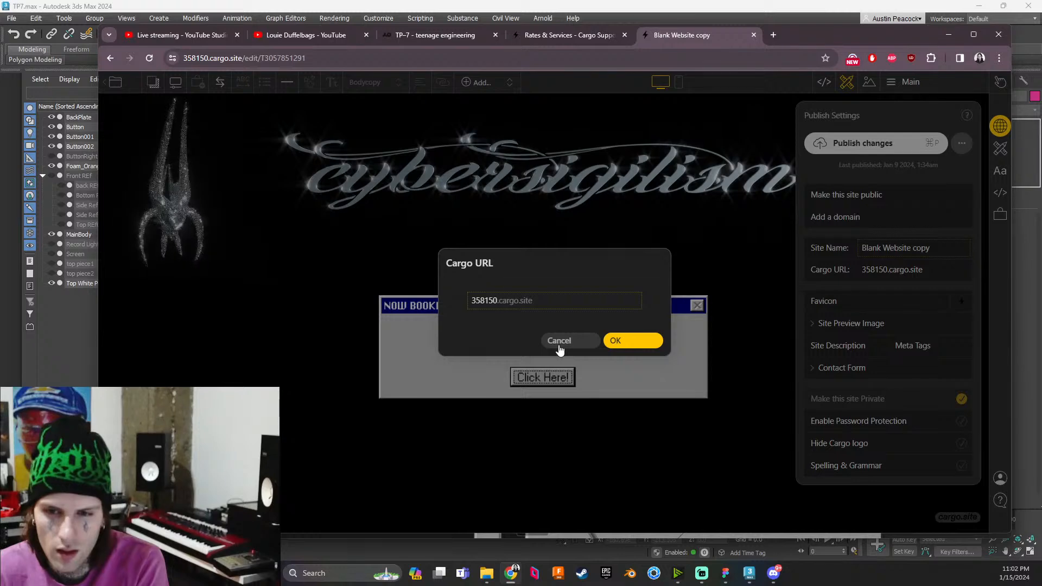
left_click(559, 341)
left_click(830, 217)
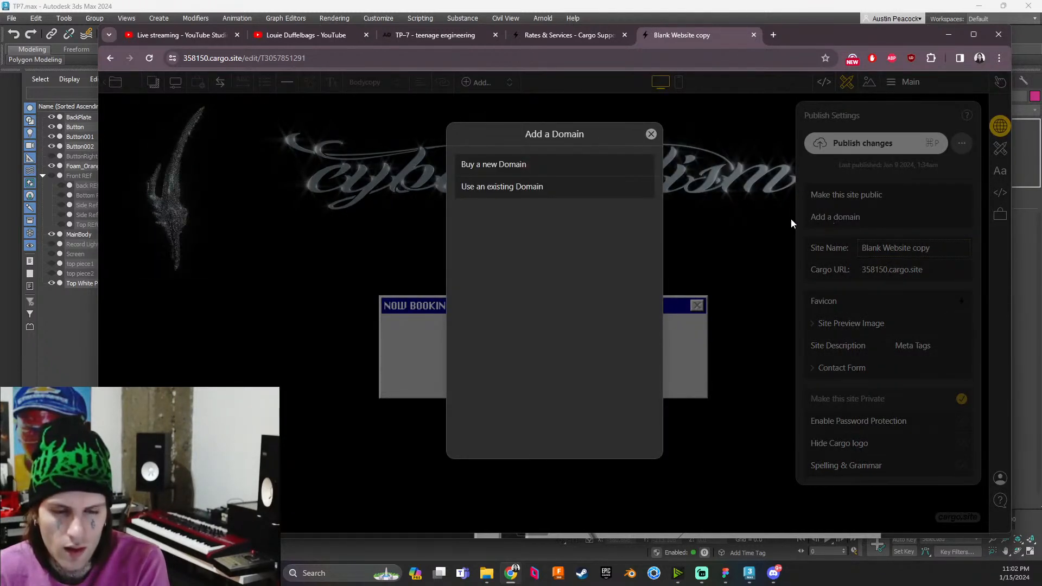
left_click(540, 191)
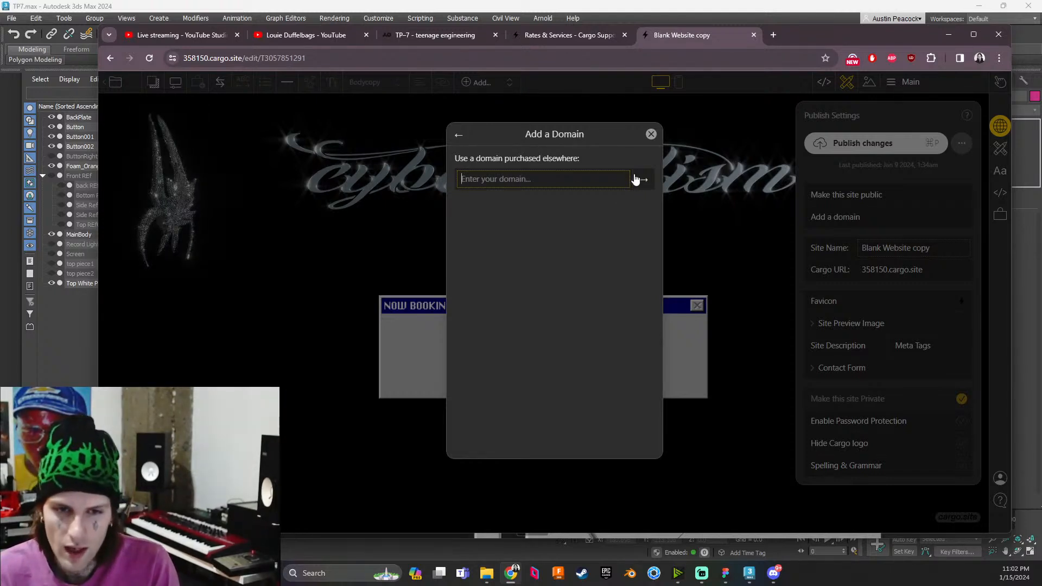
left_click(651, 134)
left_click_drag(712, 39, 0, 37)
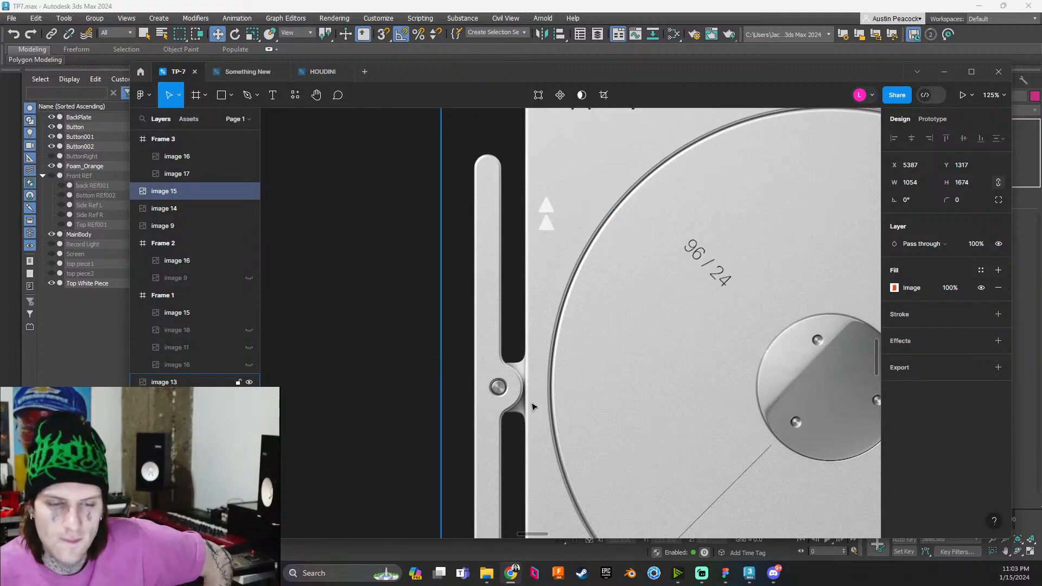
Examine the side lever and how it joins the body on the TP-7 front and bottom reference views
scroll(537, 418, "down", 10, "ctrl")
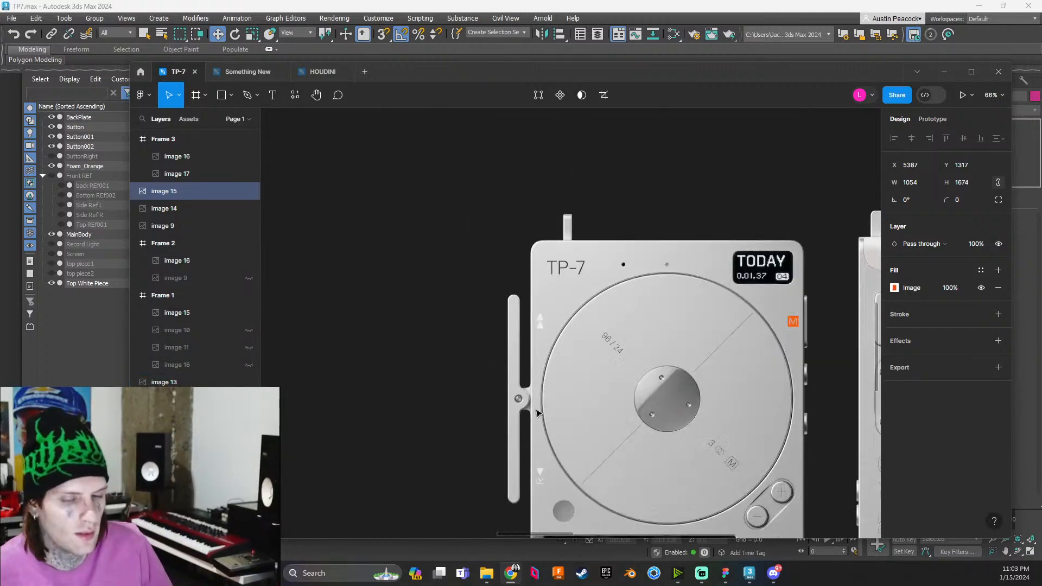
scroll(731, 243, "up", 5, "ctrl")
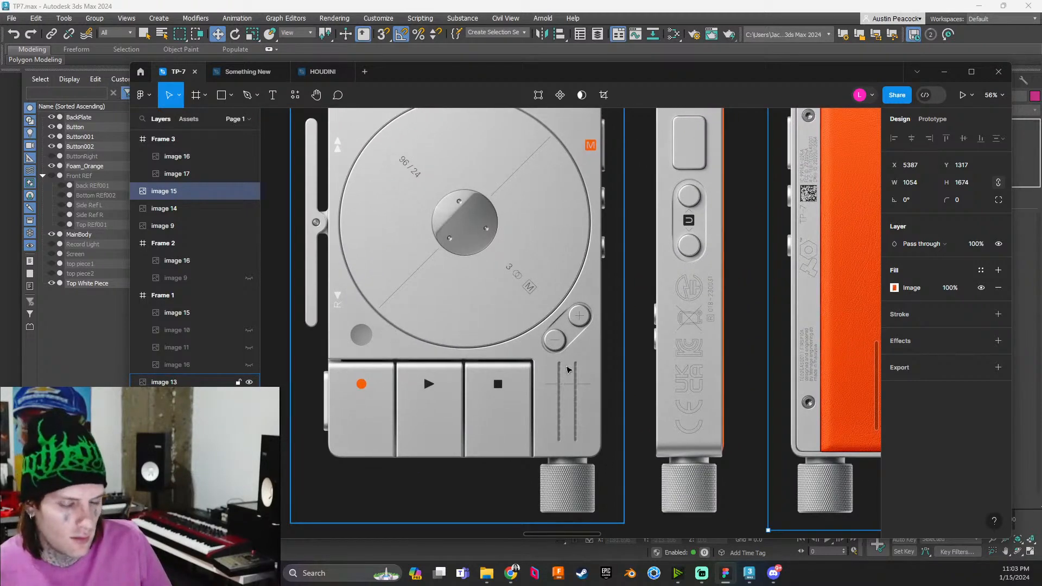
scroll(567, 369, "down", 4, "ctrl")
middle_click_drag(695, 344, 400, 314)
middle_click_drag(563, 325, 963, 440)
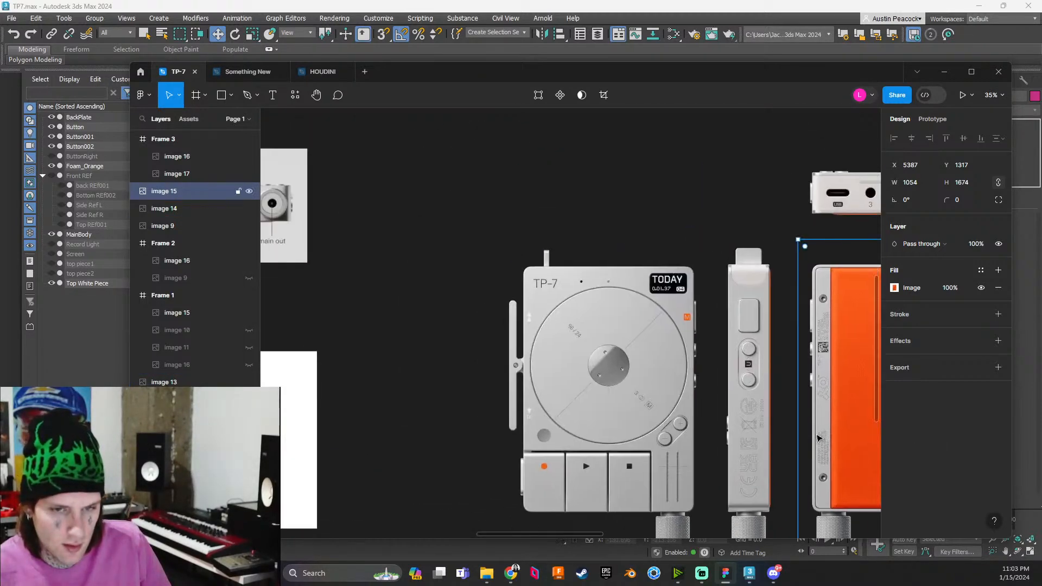
middle_click_drag(778, 446, 777, 192)
scroll(523, 363, "up", 4, "ctrl")
scroll(523, 363, "up", 3, "ctrl")
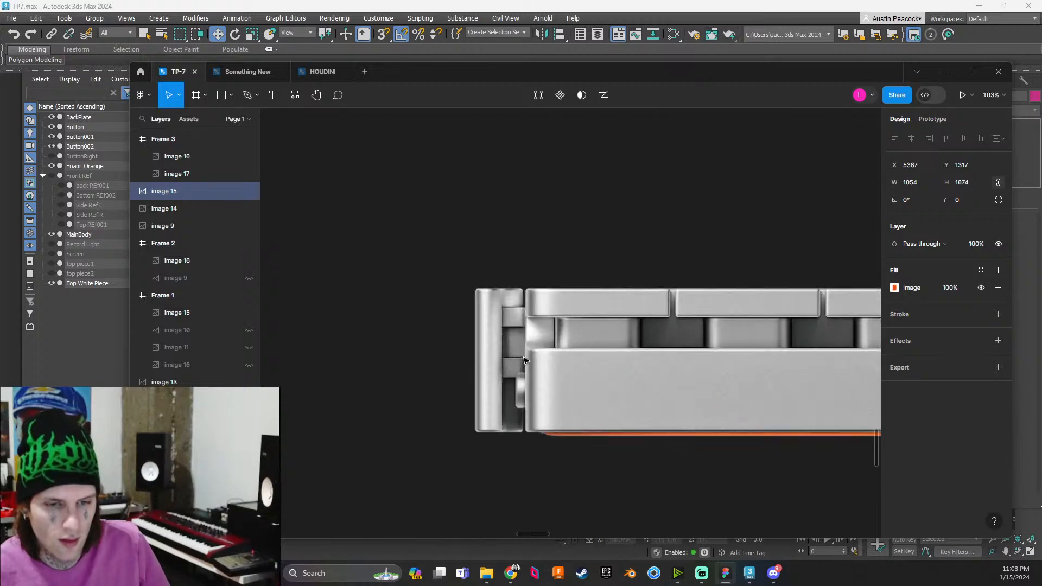
scroll(527, 347, "down", 4, "ctrl")
scroll(529, 337, "up", 4)
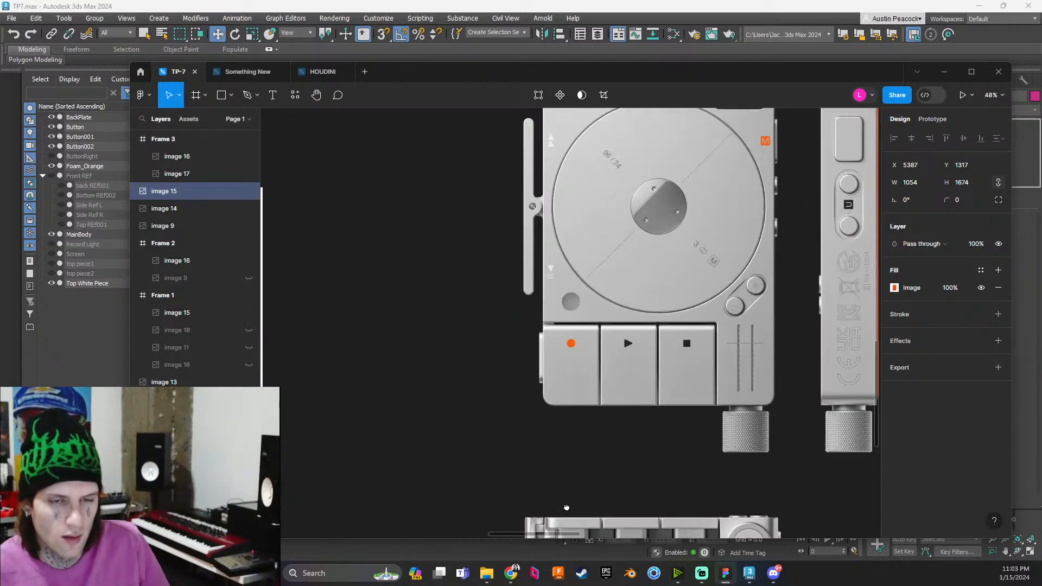
scroll(552, 338, "up", 2)
scroll(526, 286, "up", 8, "ctrl")
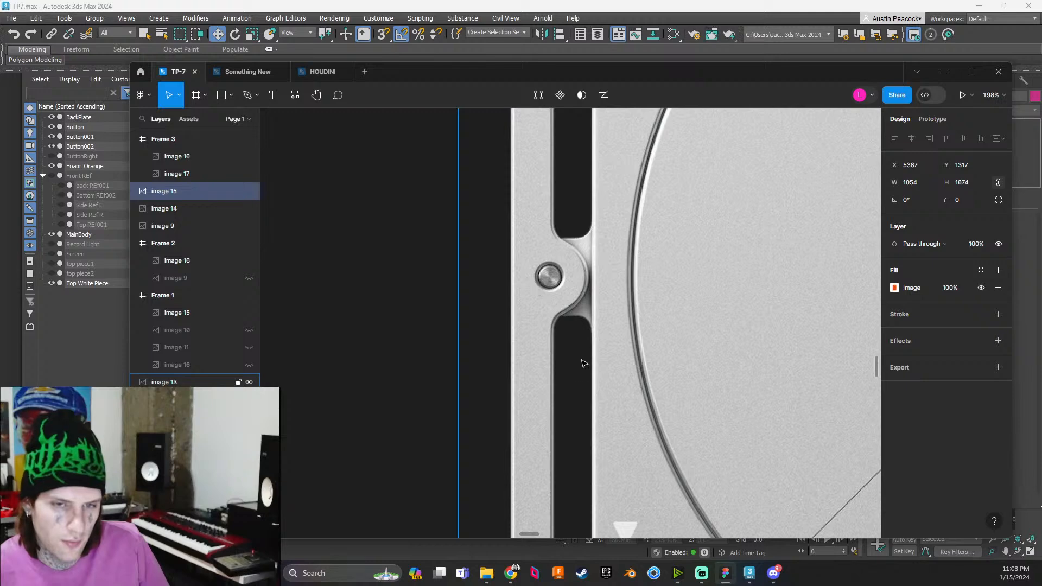
Compare the lever's hinge blocks and the side button in the bottom view with their positions in the front view
scroll(576, 355, "down", 5, "ctrl")
scroll(575, 361, "down", 6)
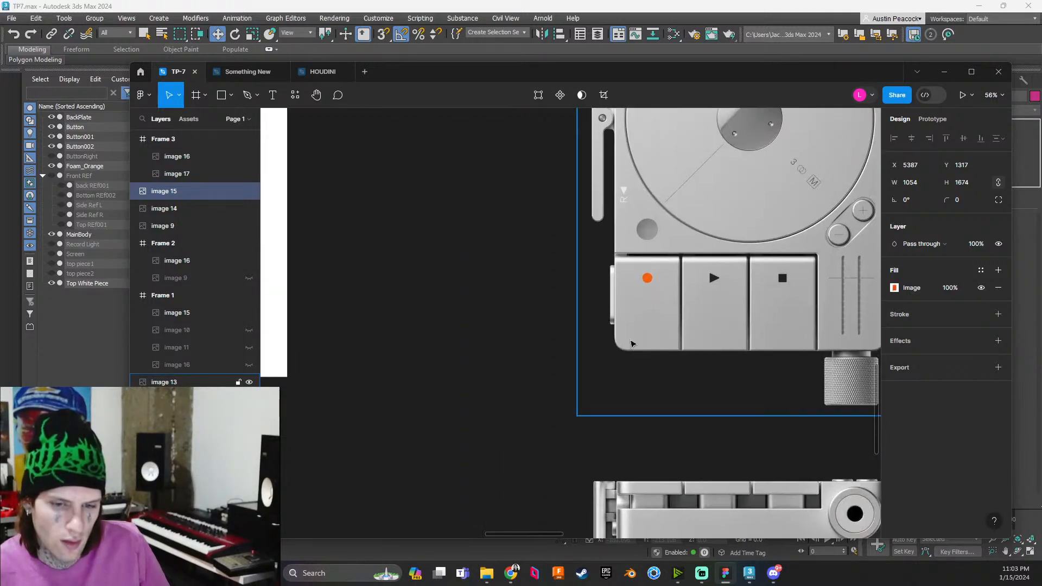
scroll(674, 358, "up", 4, "ctrl")
scroll(674, 358, "up", 2, "ctrl")
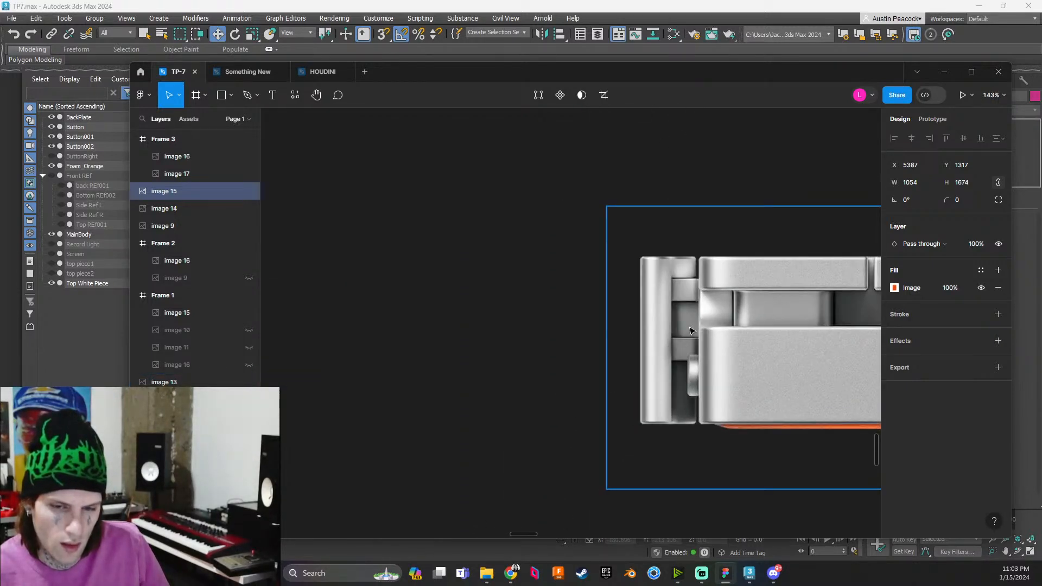
scroll(690, 330, "down", 5, "ctrl")
left_click_drag(703, 272, 701, 377)
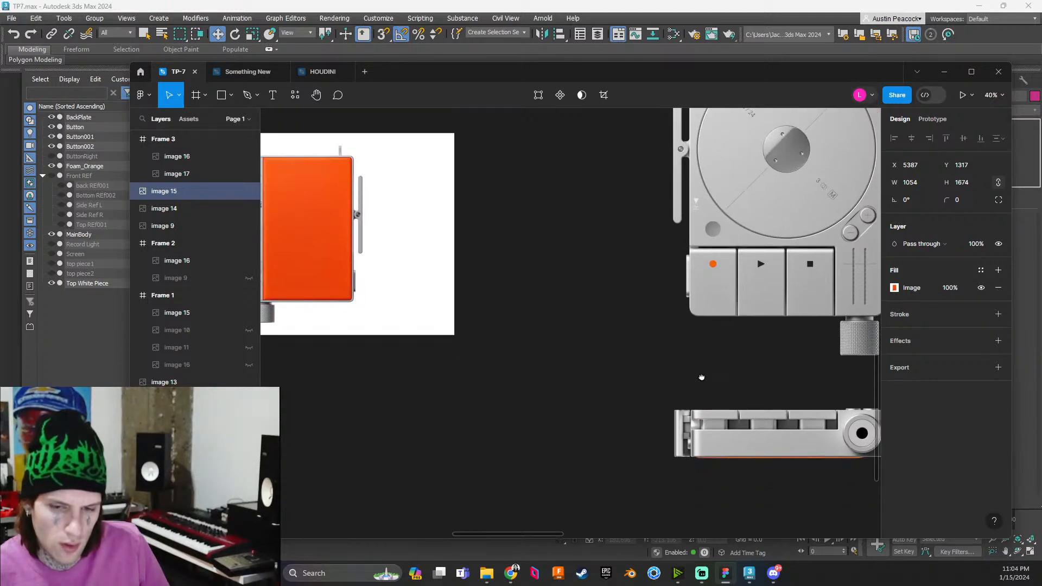
scroll(701, 377, "up", 4, "ctrl")
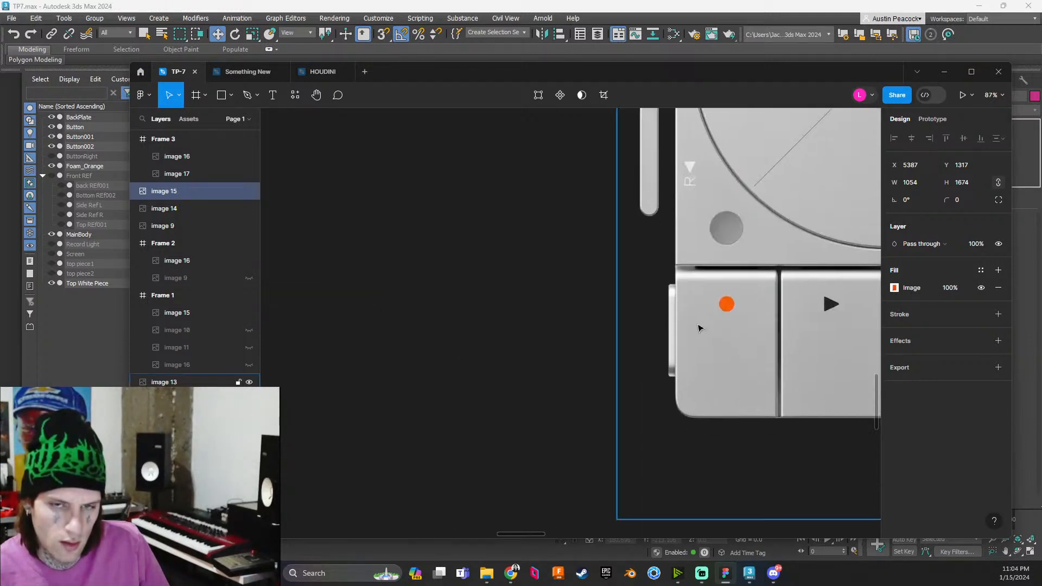
scroll(699, 328, "up", 5)
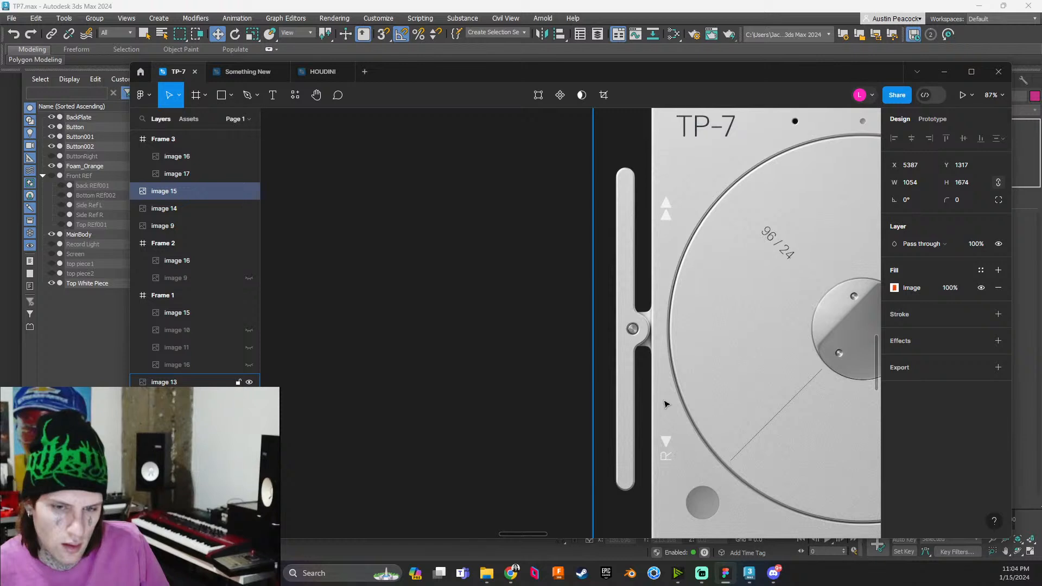
scroll(666, 404, "down", 10)
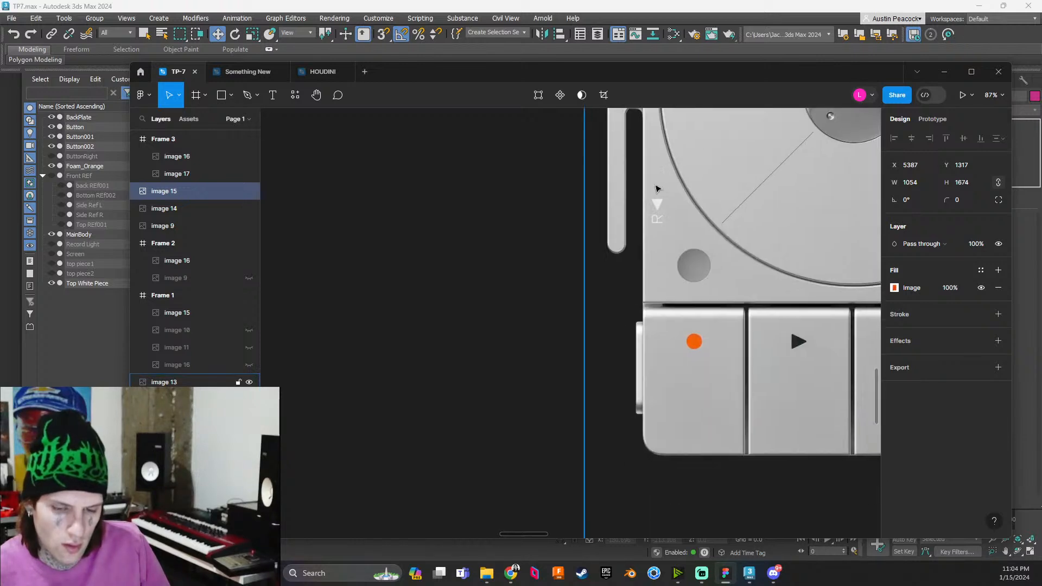
scroll(646, 408, "up", 2, "ctrl")
scroll(645, 408, "up", 2, "ctrl")
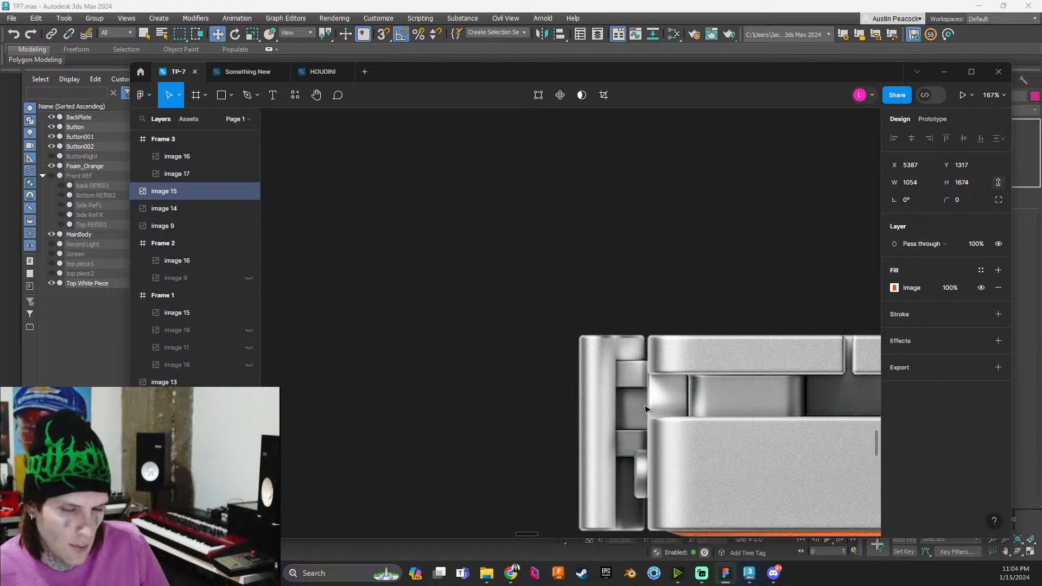
scroll(651, 374, "down", 2, "ctrl")
scroll(654, 234, "up", 5)
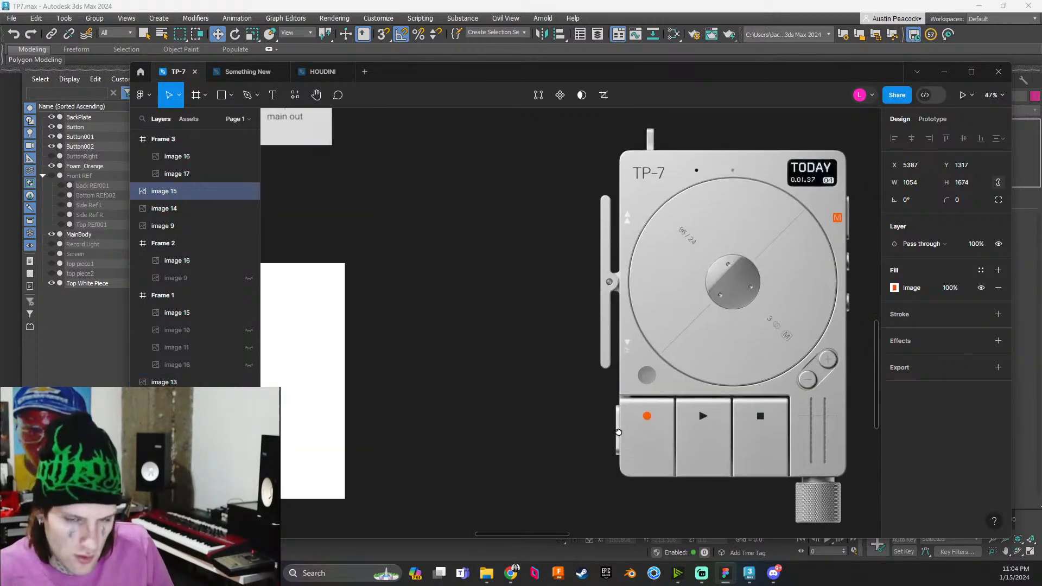
Overlay a black-outlined, unfilled circle of about 73 × 73 on the lever's rounded pivot in the front reference, and delete it
scroll(646, 239, "up", 5, "ctrl")
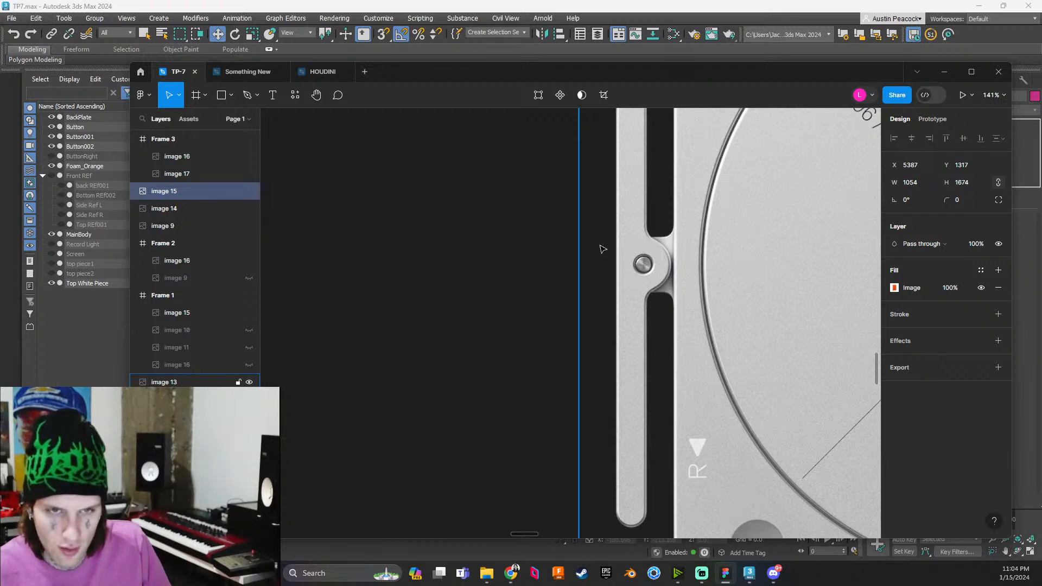
left_click(229, 96)
left_click(226, 160)
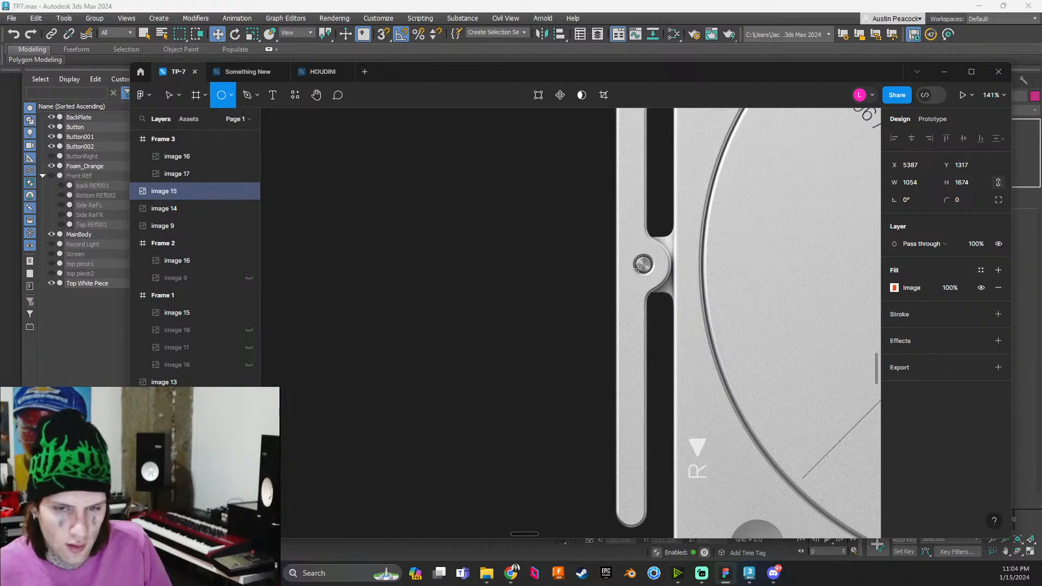
left_click_drag(643, 264, 688, 309)
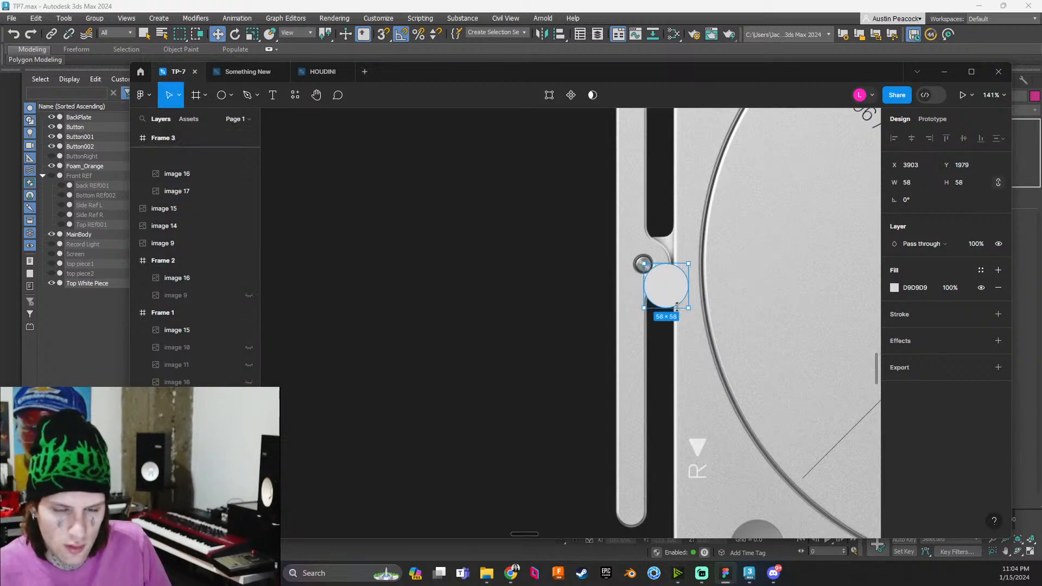
left_click(998, 287)
left_click(997, 296)
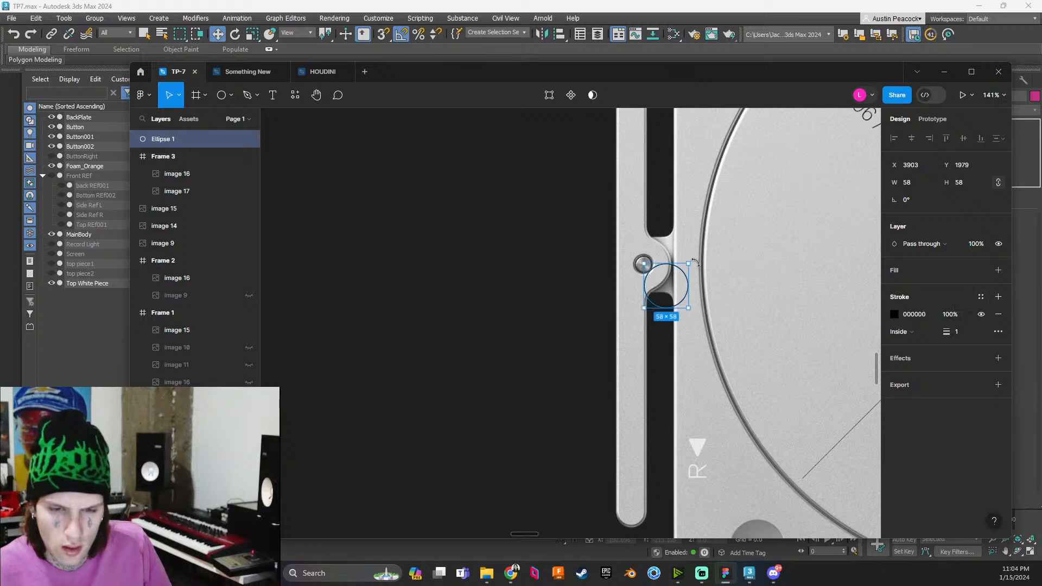
left_click_drag(661, 288, 650, 237)
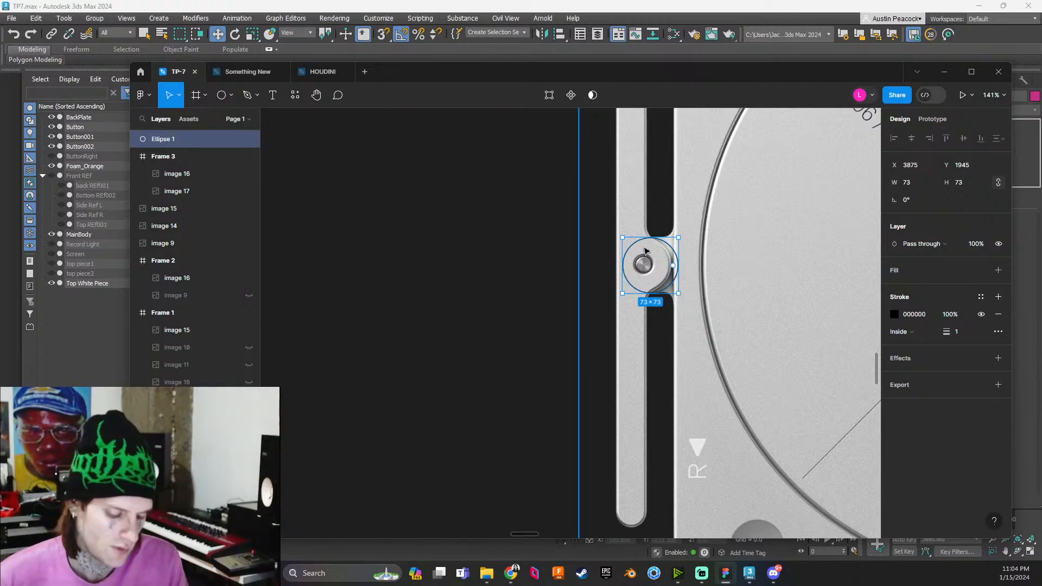
key("Delete")
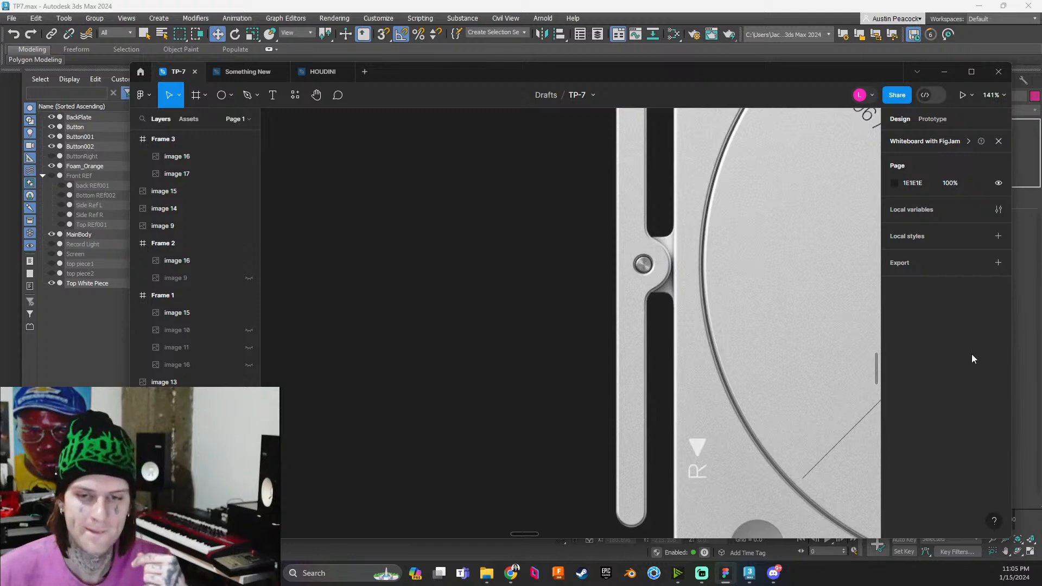
Switch to 3ds Max and show the Front REF plane behind the model in the front view
left_click(1038, 325)
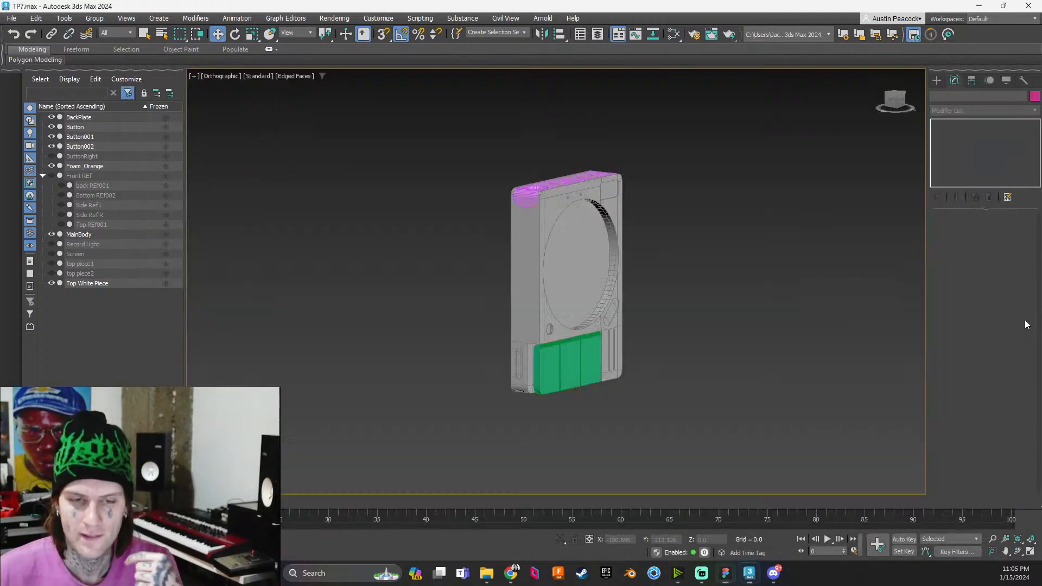
left_click(902, 102)
scroll(545, 263, "up", 4)
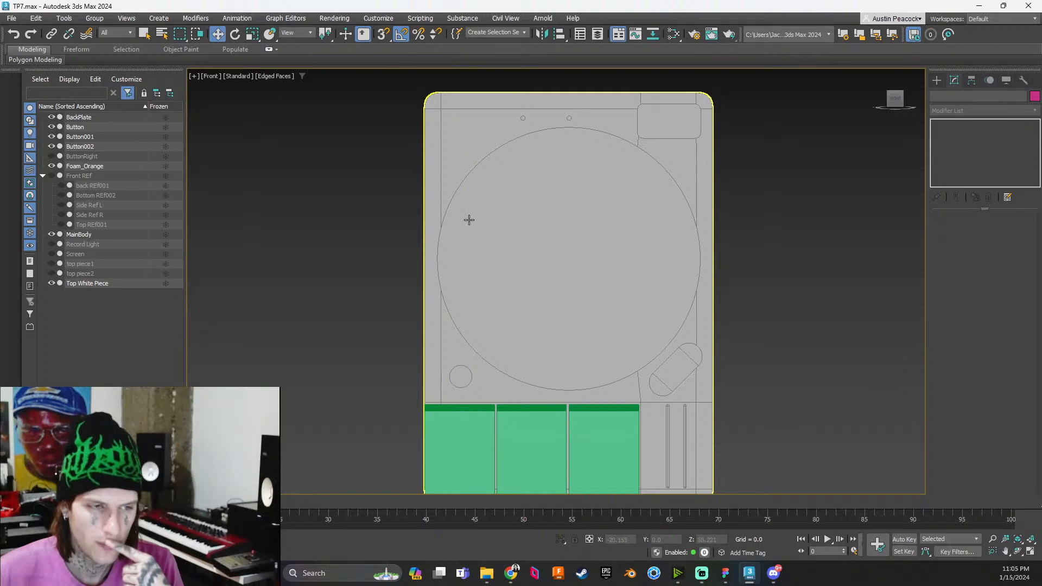
left_click(369, 217)
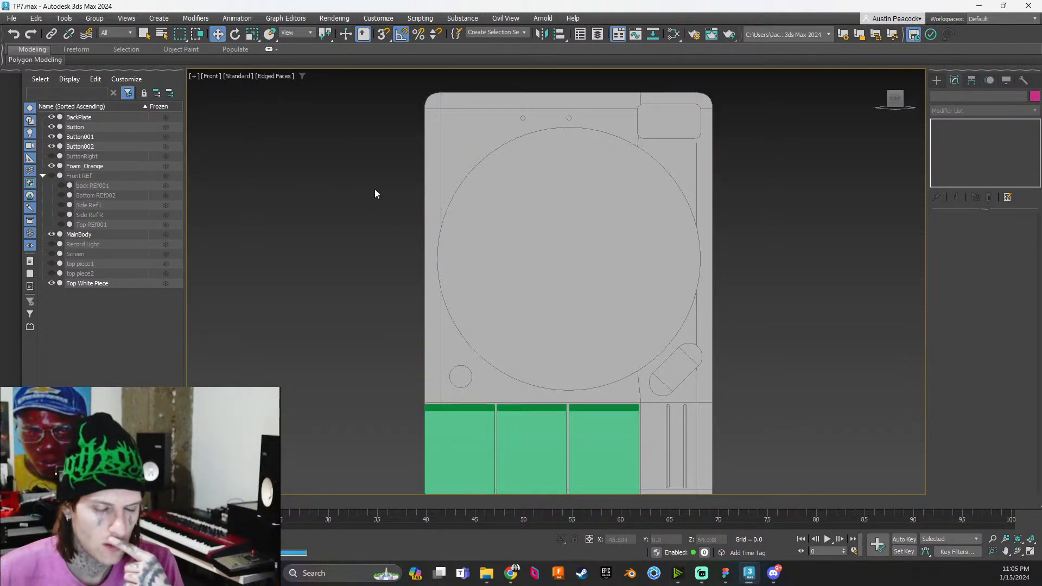
left_click(59, 177)
left_click(52, 176)
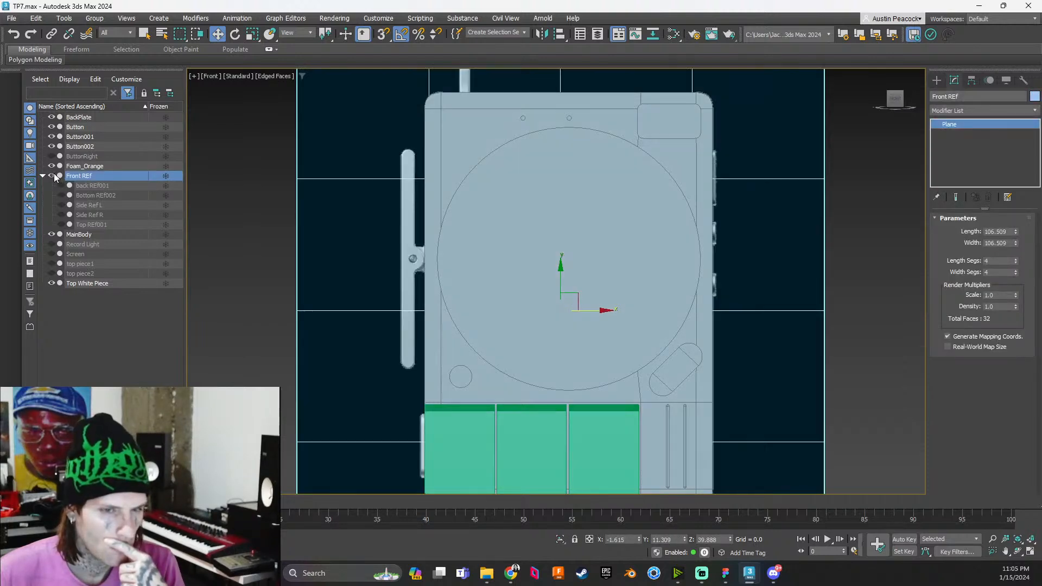
Create a cylinder centred on the lever's pivot pin in the front reference, about 2.5 in radius and 2.28 high
scroll(420, 283, "up", 10)
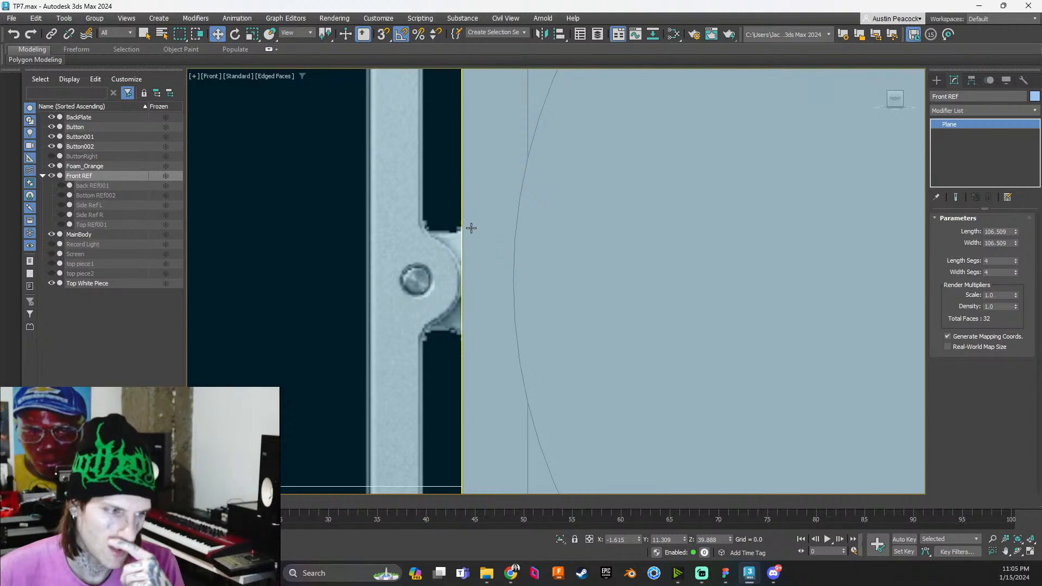
left_click(936, 80)
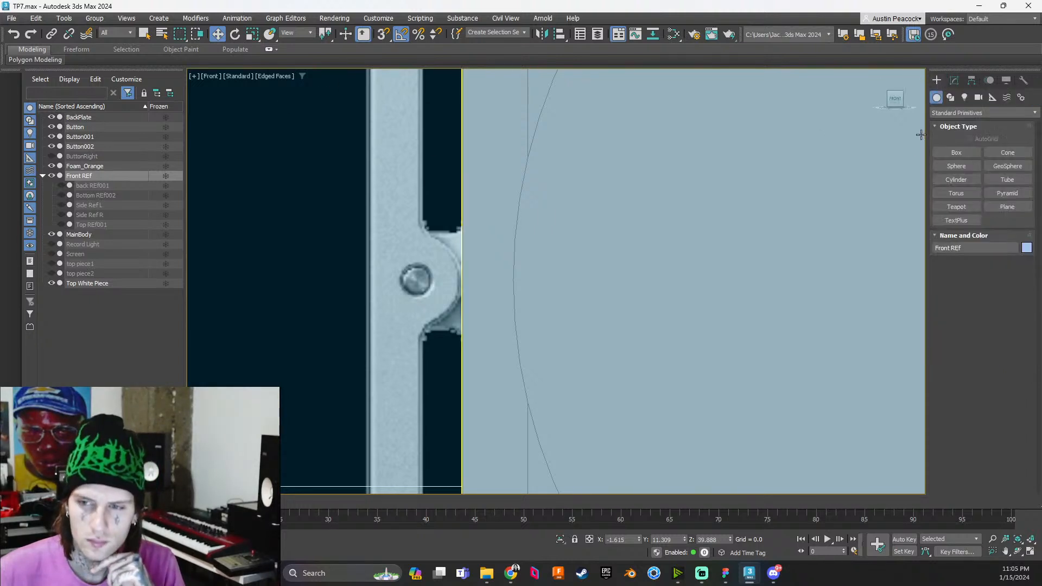
left_click(955, 179)
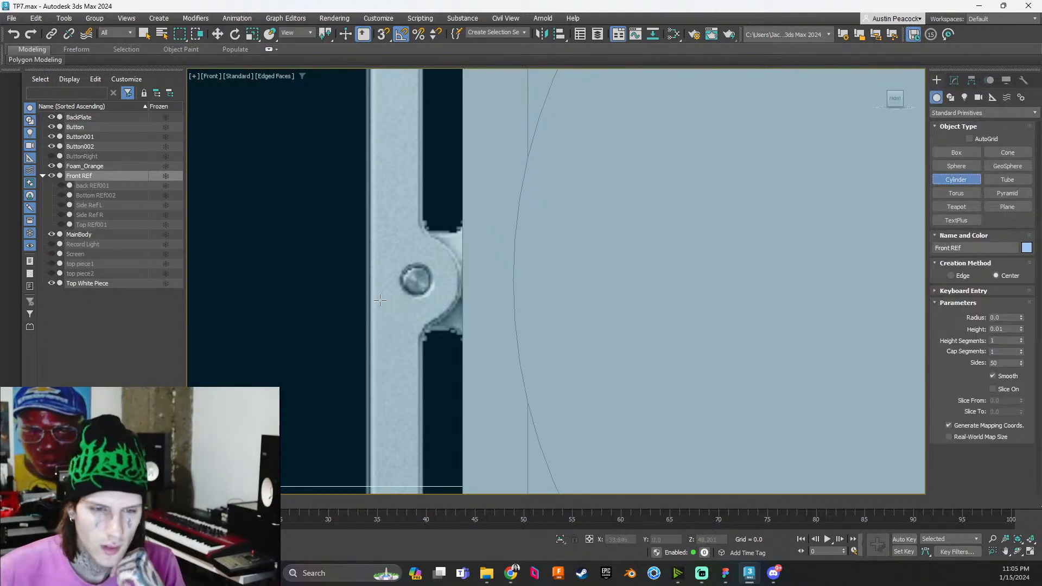
left_click_drag(416, 280, 413, 328)
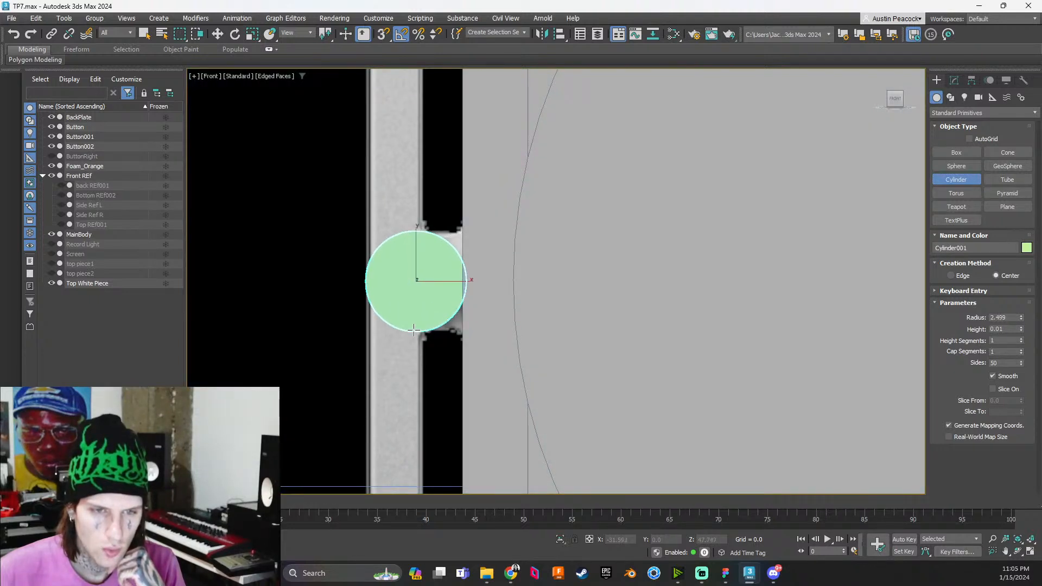
left_click(494, 299)
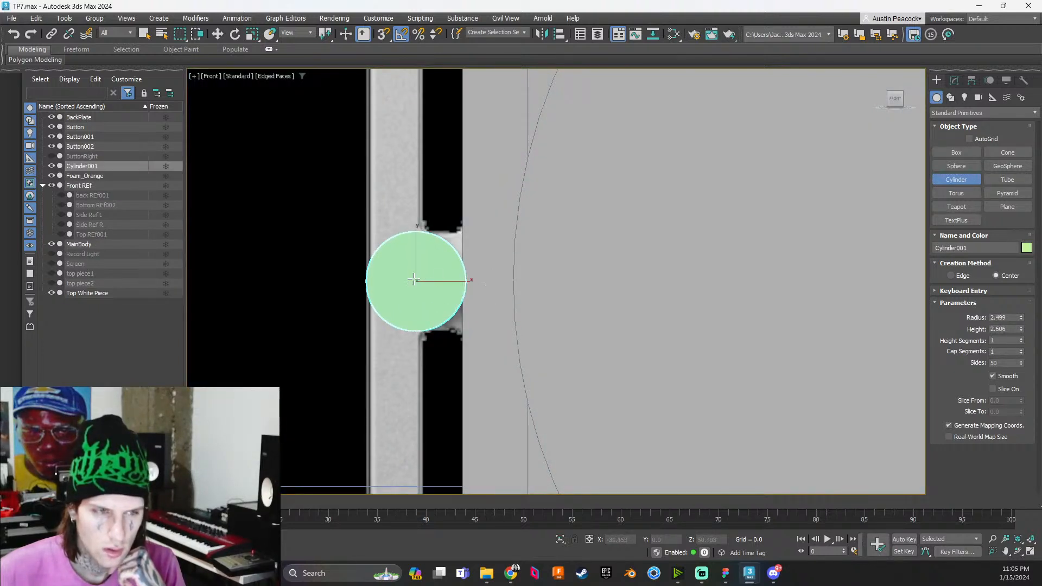
scroll(417, 296, "up", 1)
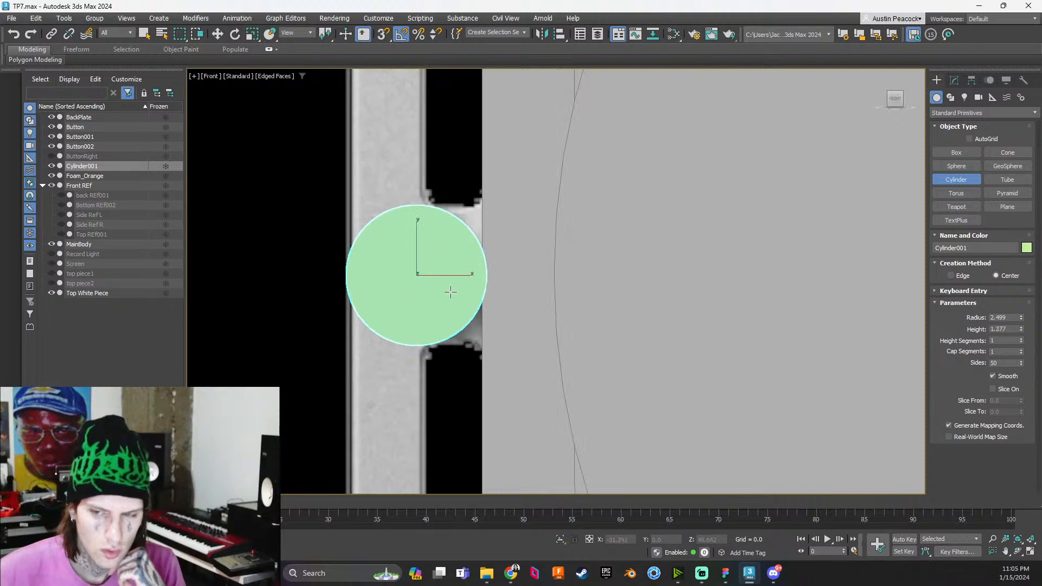
scroll(451, 293, "down", 1)
middle_click_drag(419, 288, 434, 274, "alt")
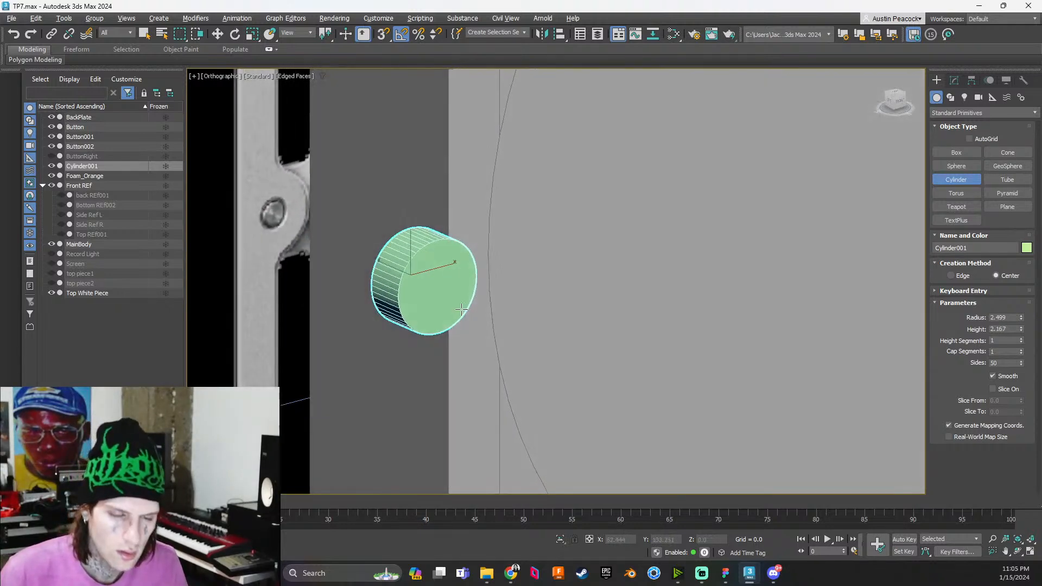
left_click(426, 285)
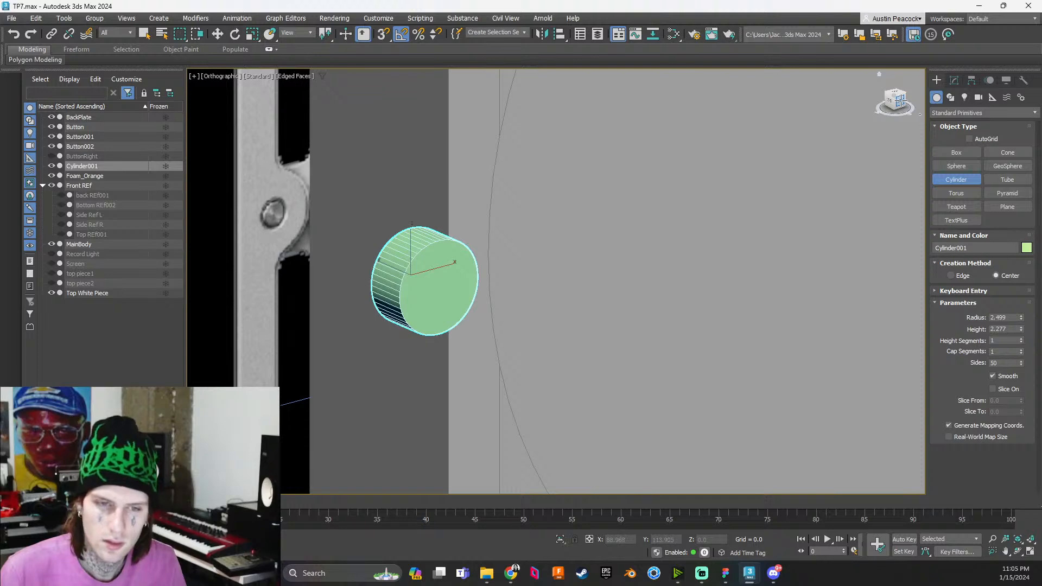
In the front view, shift the cylinder slightly towards the body and set its radius to 2.374
left_click(899, 99)
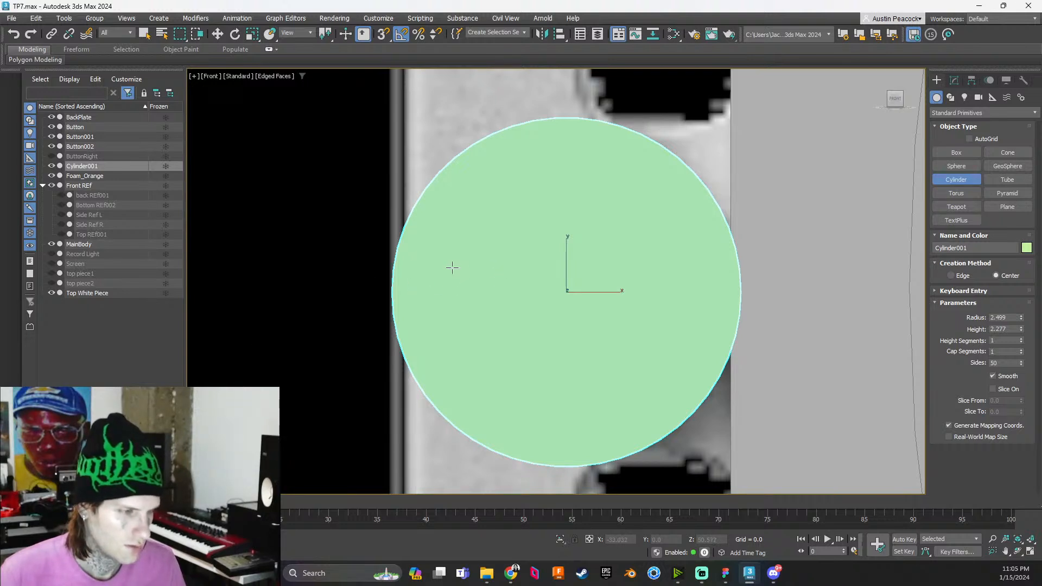
key("w")
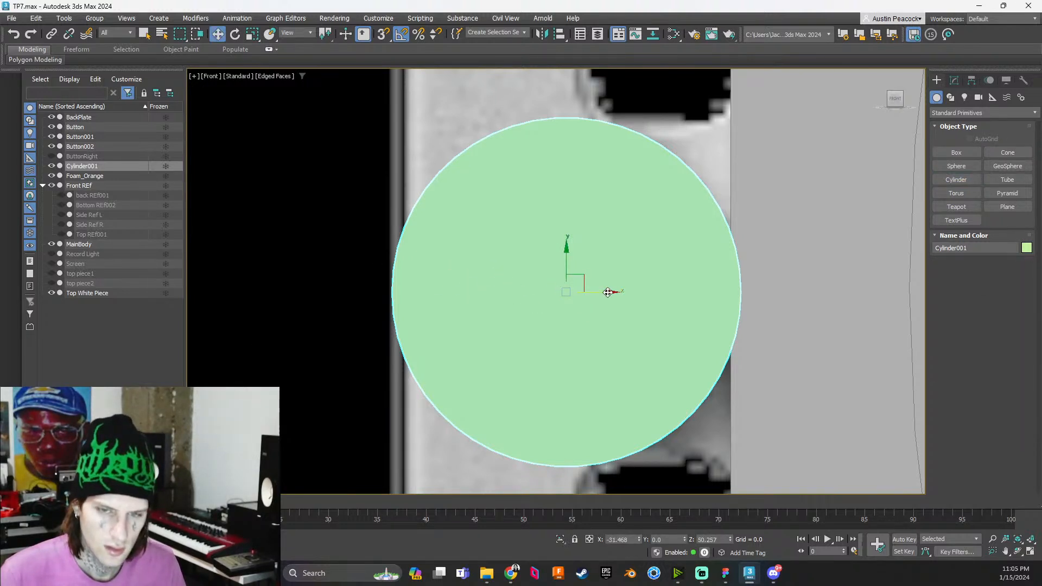
left_click_drag(606, 293, 662, 302)
scroll(631, 293, "down", 5)
left_click(953, 80)
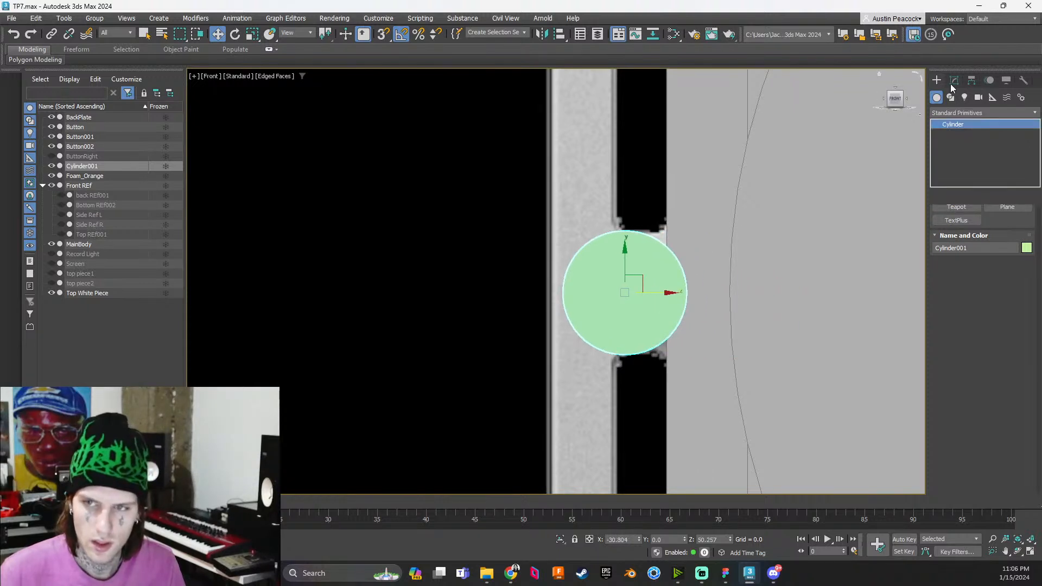
left_click_drag(1020, 235, 1016, 232)
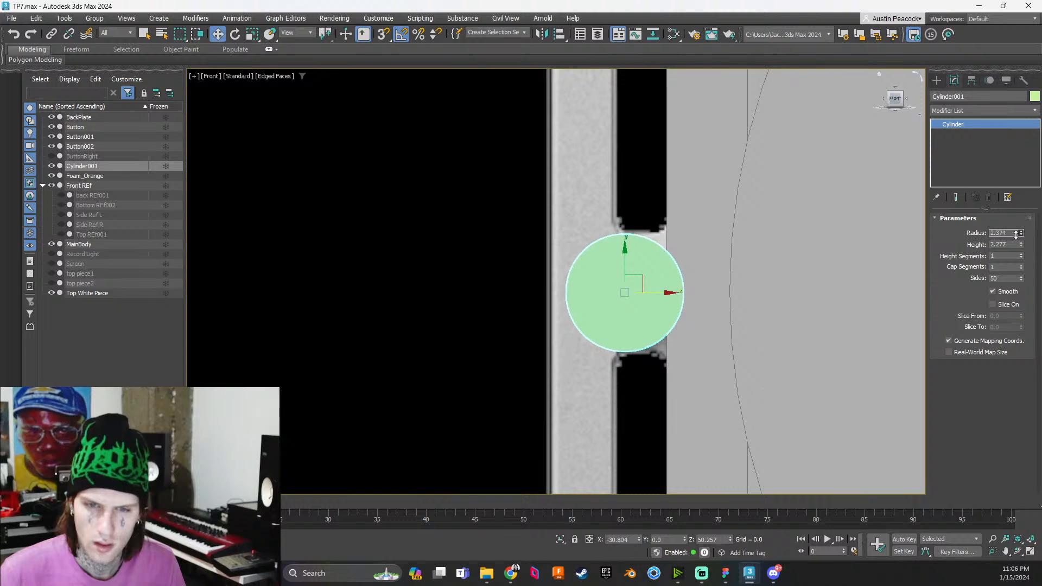
Shift the cylinder back towards the lever to about X -31.38, hiding and showing it to compare it with the rounded pivot
mouse_move(670, 293)
left_mouse_down()
mouse_move(812, 289)
mouse_move(661, 285)
left_mouse_up()
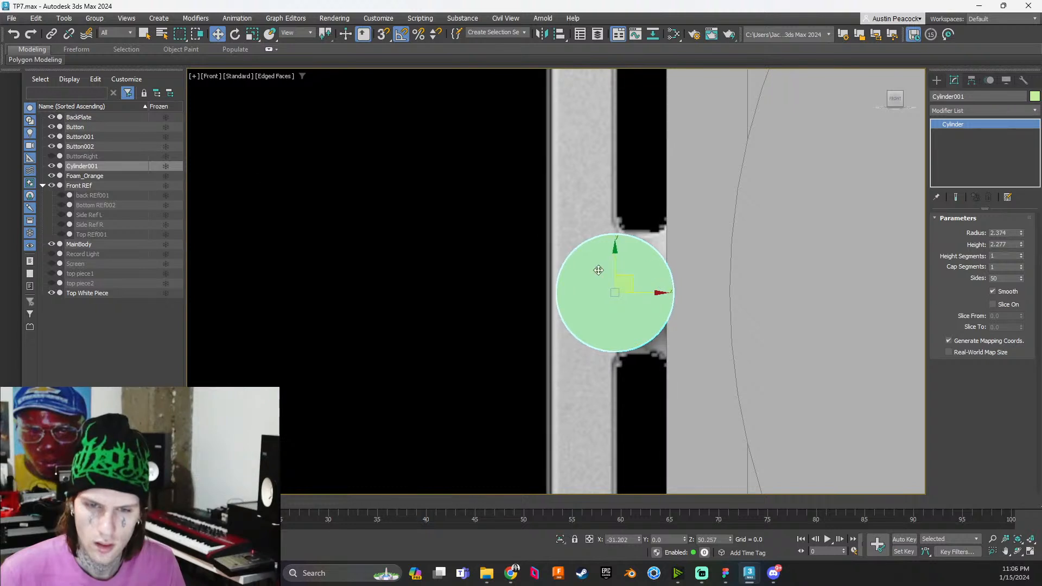
left_click(52, 166)
left_click(52, 165)
left_click(52, 165)
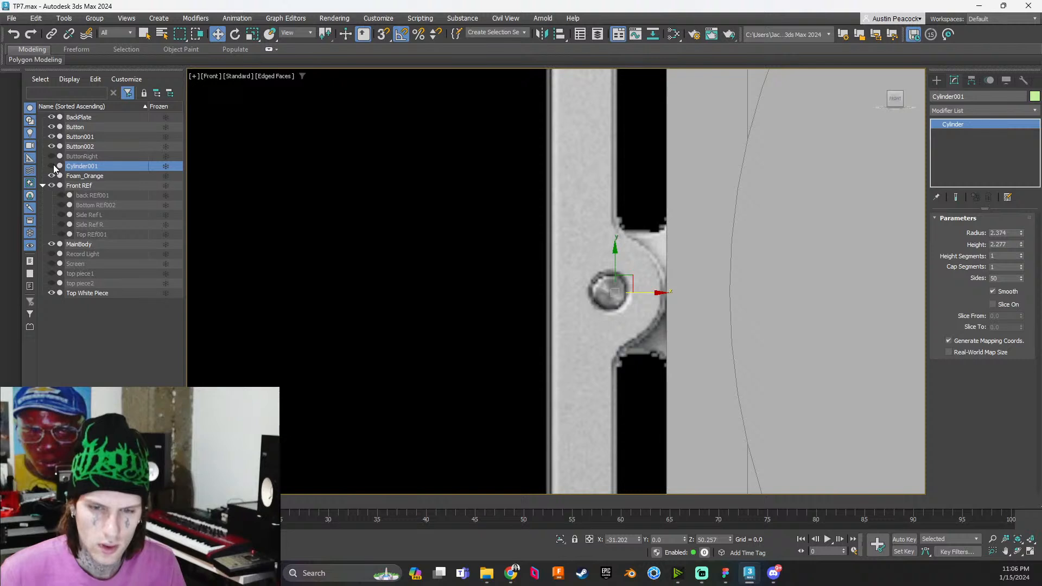
left_click(52, 166)
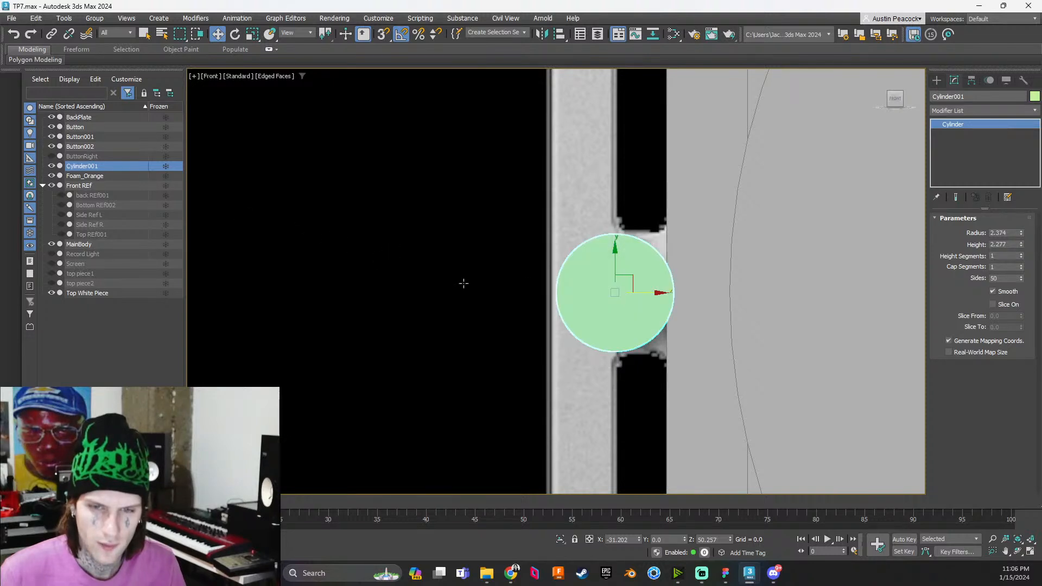
mouse_move(658, 291)
left_mouse_down()
mouse_move(627, 293)
mouse_move(652, 283)
mouse_move(705, 295)
mouse_move(656, 308)
left_mouse_up()
left_click(51, 165)
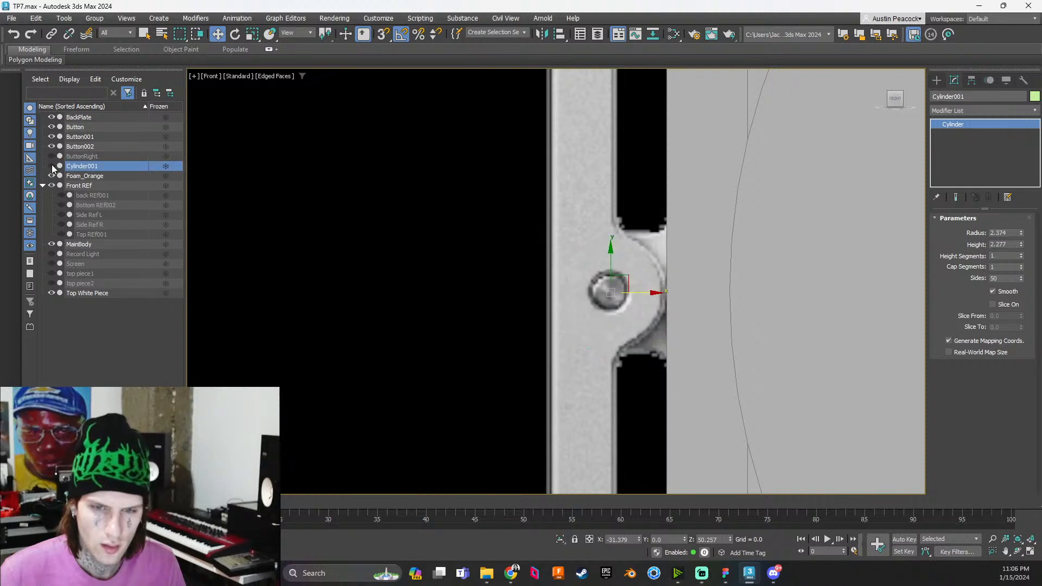
left_click(51, 164)
left_click(51, 165)
left_click(53, 165)
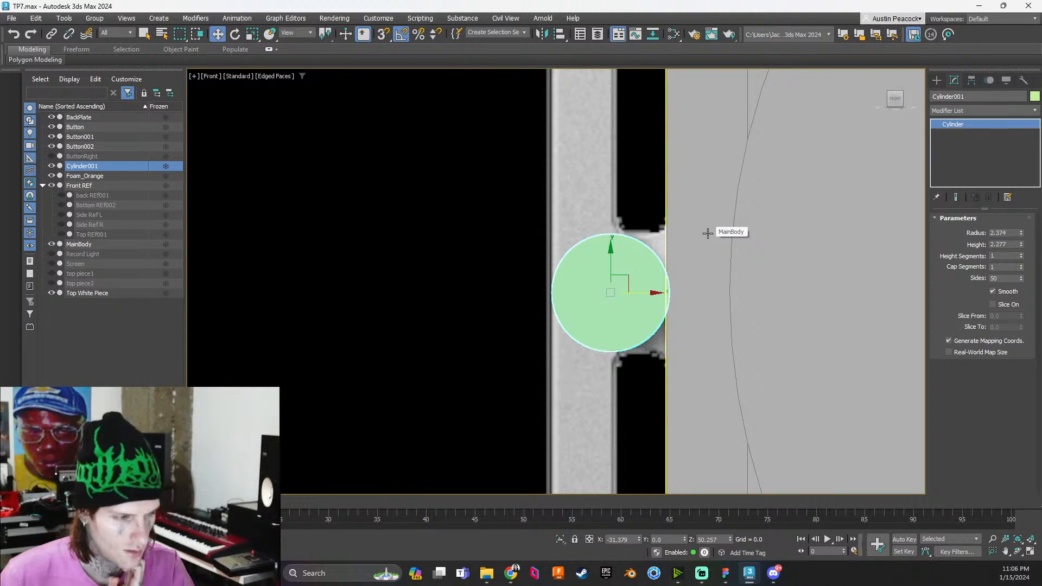
Check the cylinder's curve beside the lever's rounded pivot, and place it over the pivot at about X -30.79
left_click_drag(648, 293, 746, 289)
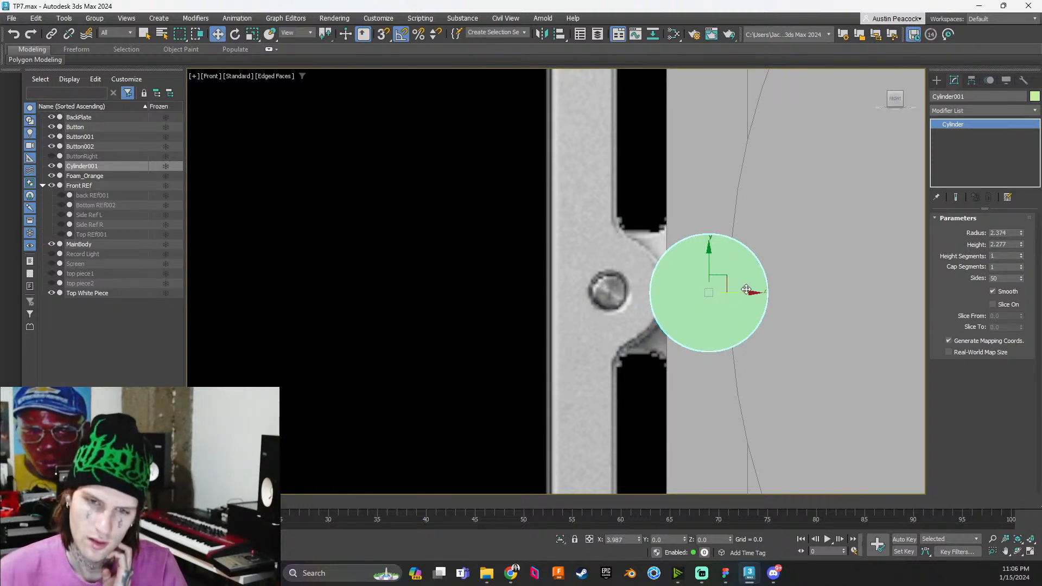
left_click_drag(746, 289, 754, 288)
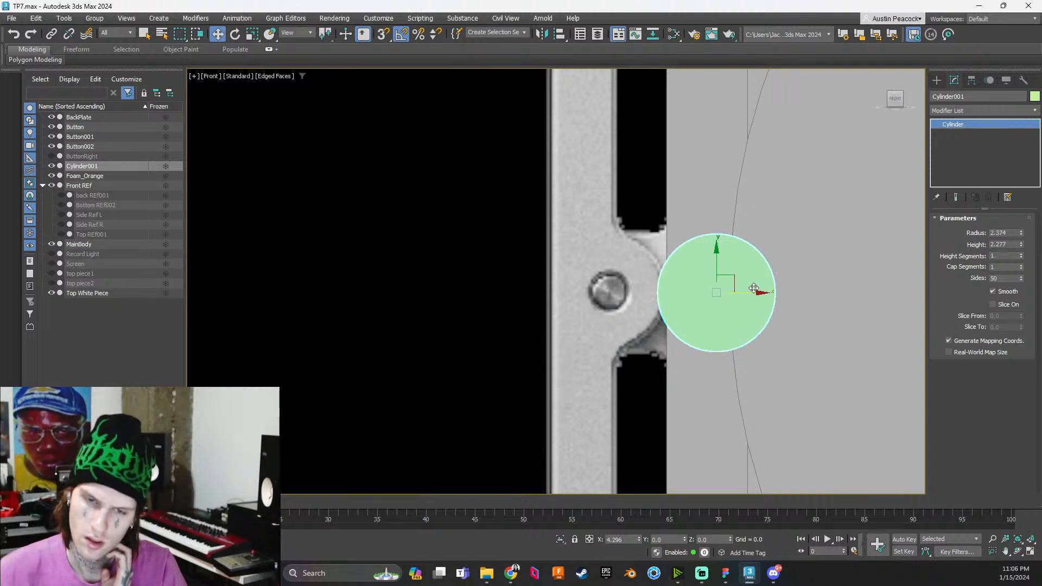
left_click_drag(754, 288, 662, 291)
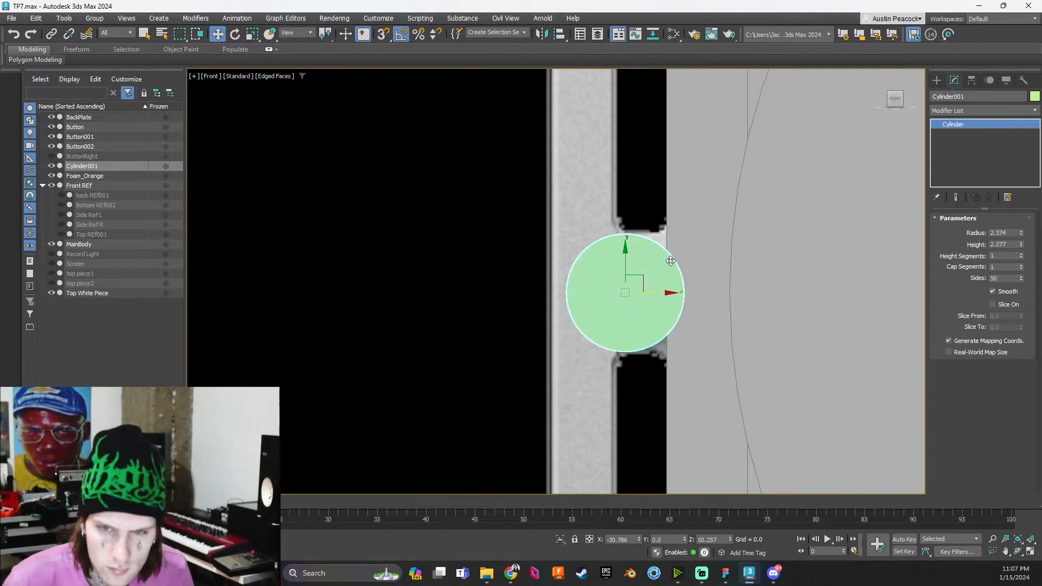
Add an Edit Poly modifier to the cylinder and switch to vertex editing
key("alt+e")
key("1")
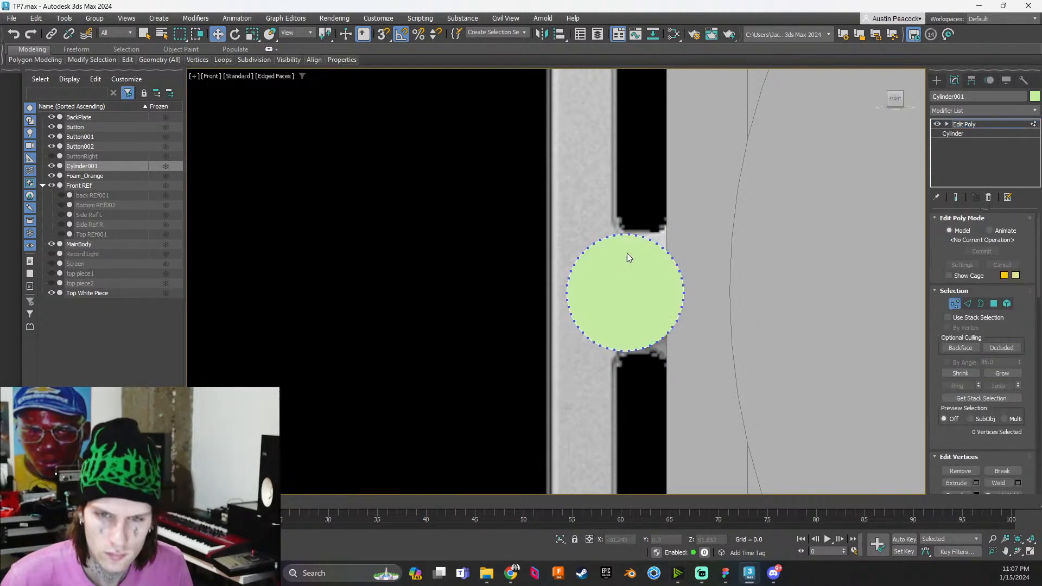
scroll(627, 253, "up", 3)
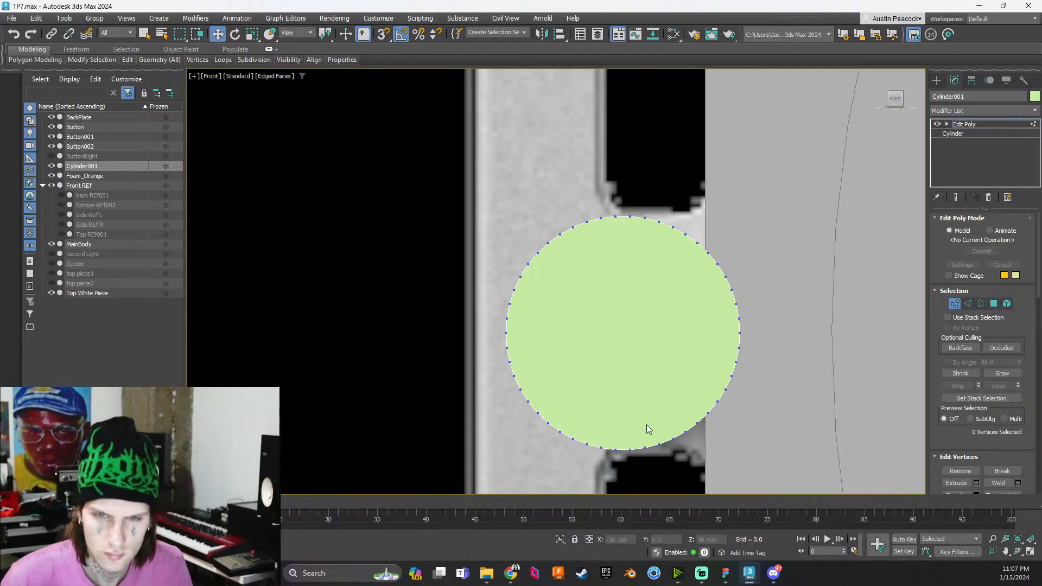
left_click(958, 134)
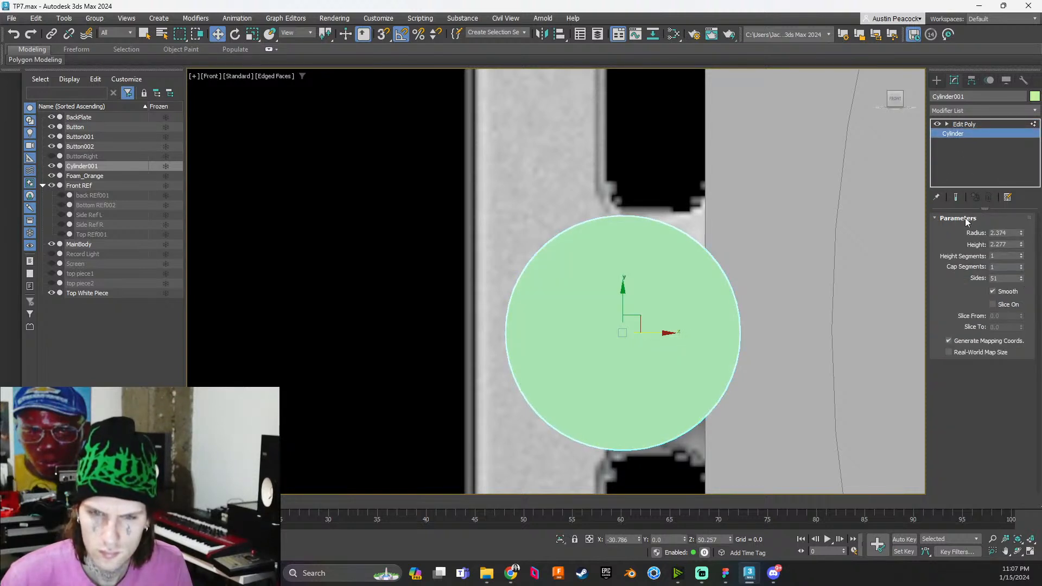
left_click(961, 124)
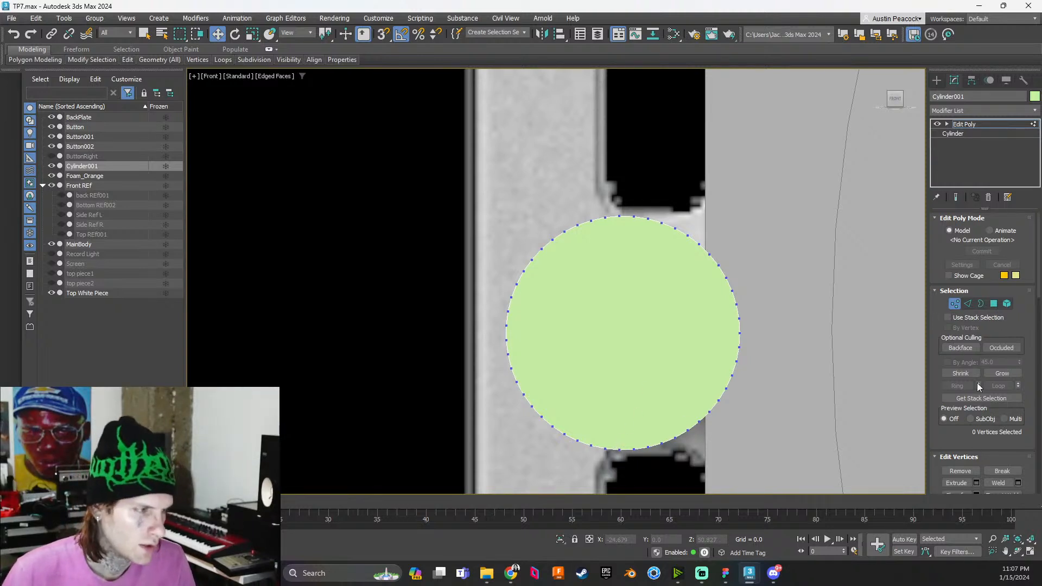
scroll(1009, 394, "down", 3)
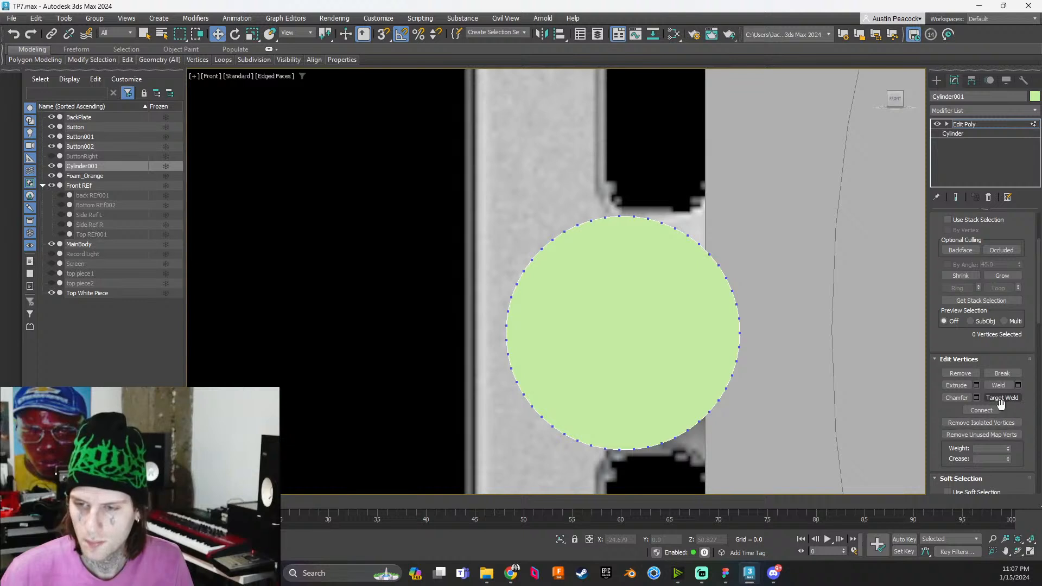
scroll(1000, 424, "down", 1)
scroll(1000, 426, "down", 10)
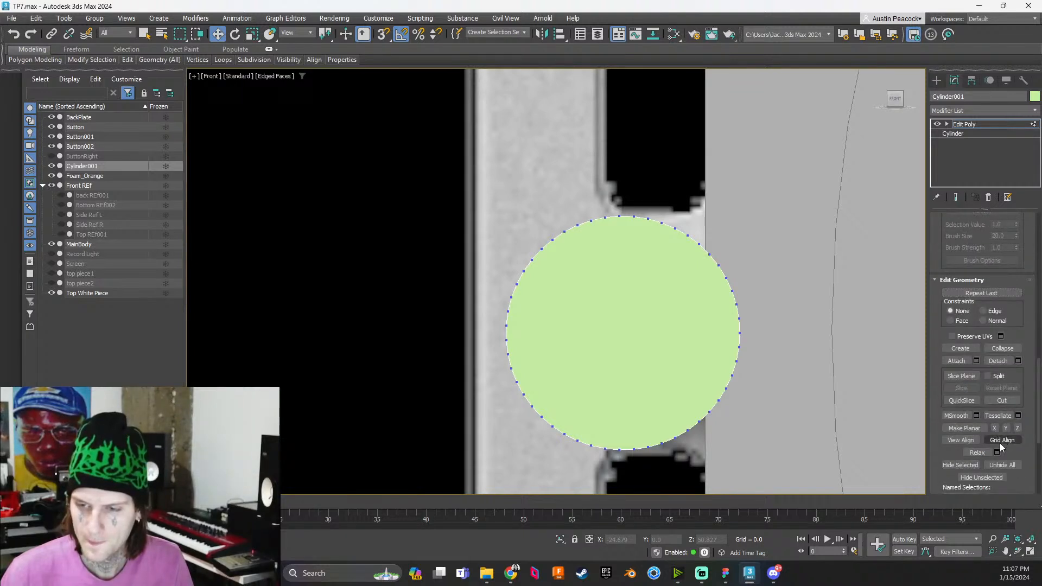
left_click(1001, 400)
left_click(619, 217)
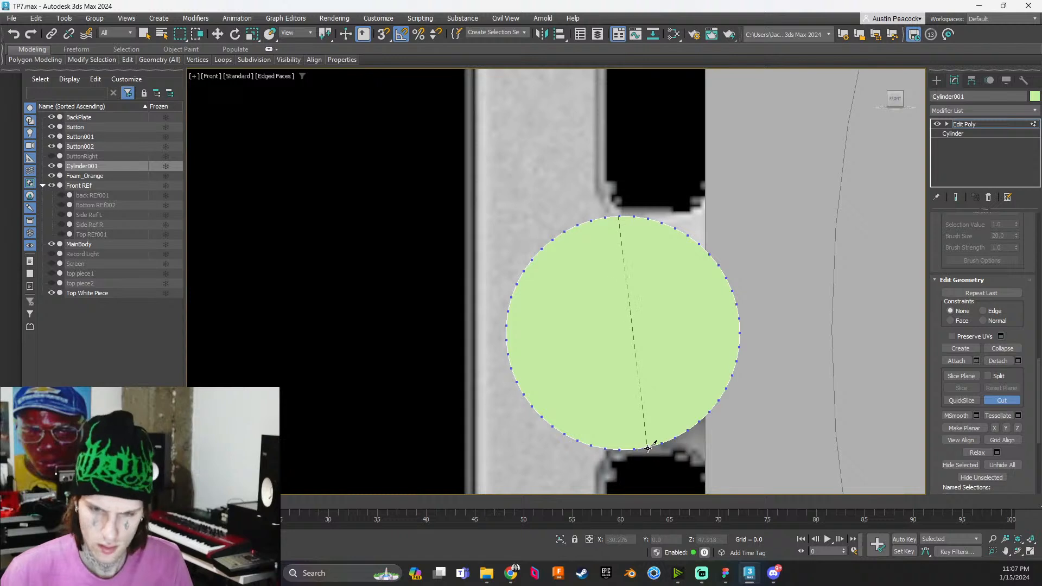
right_click(784, 395)
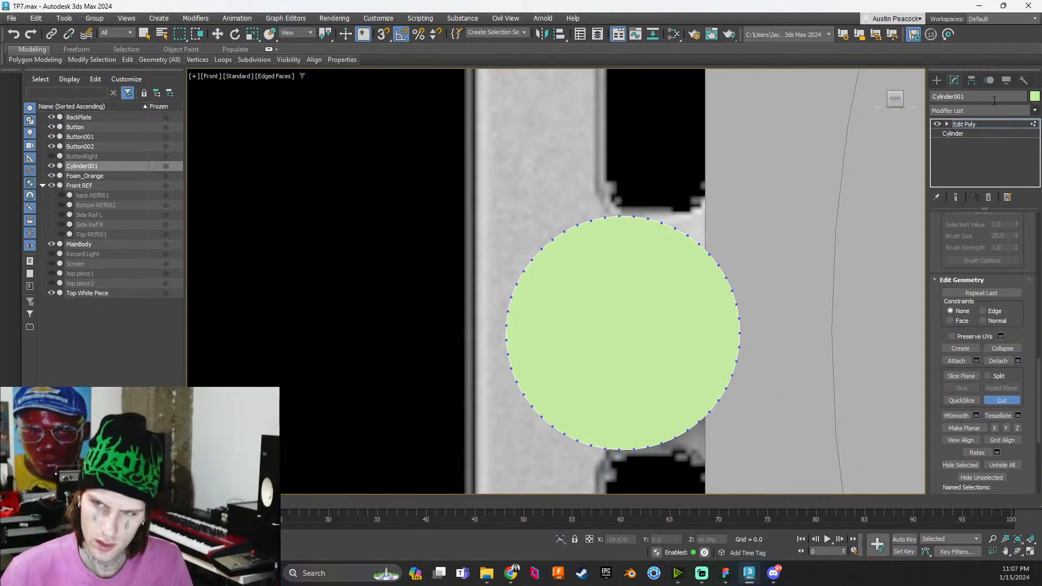
Set the cylinder's sides to 52 and cut its front cap vertically from the topmost to the bottommost vertex
left_click(961, 135)
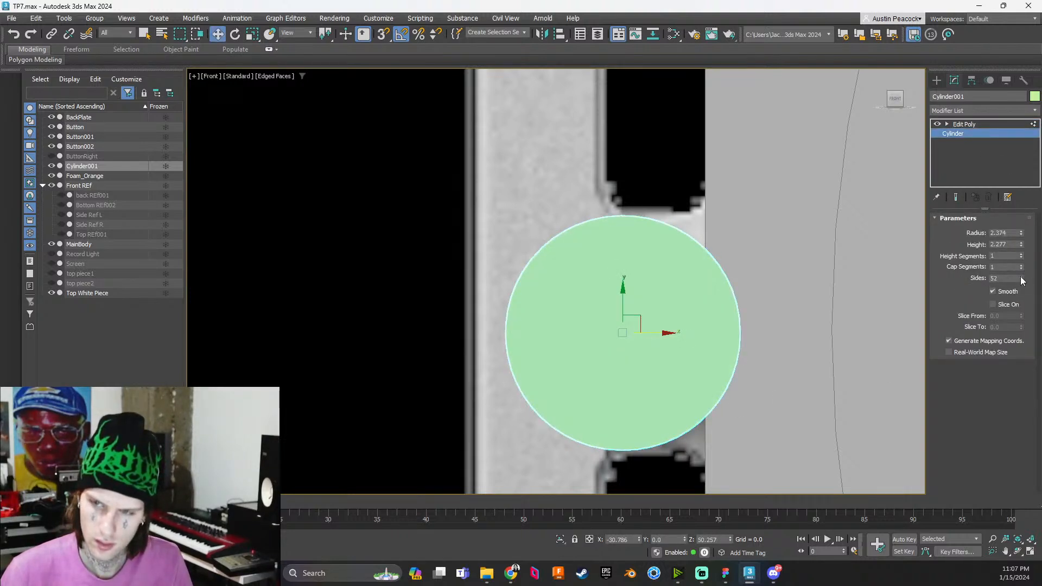
left_click(961, 125)
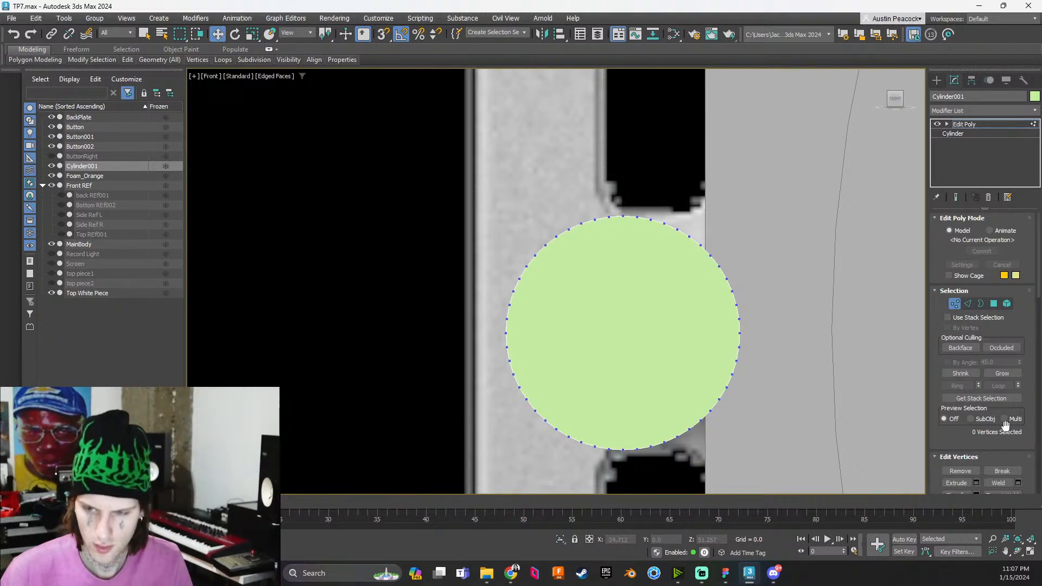
scroll(1004, 444, "down", 1)
scroll(1004, 440, "down", 12)
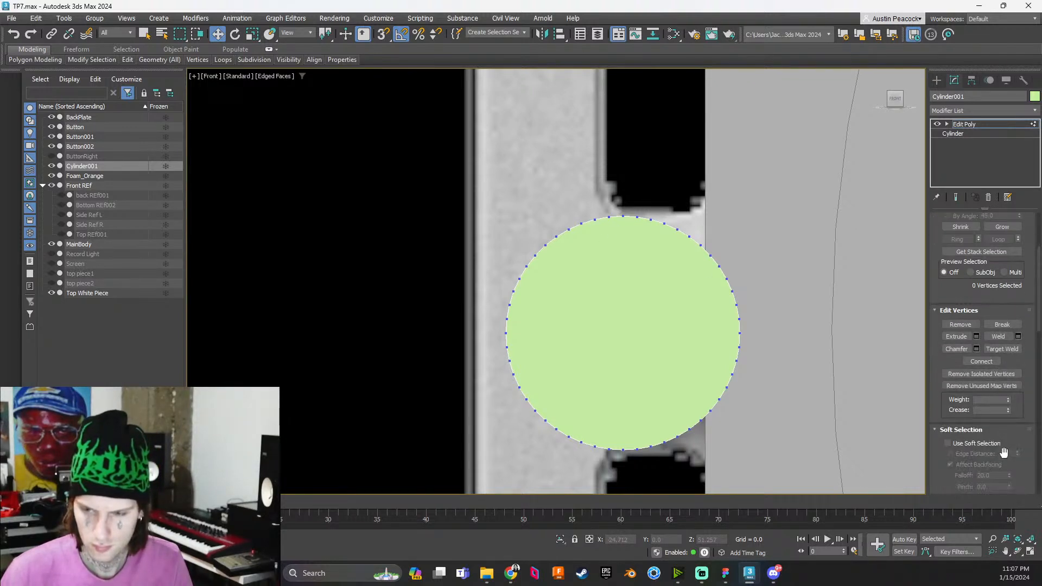
scroll(1004, 428, "down", 15)
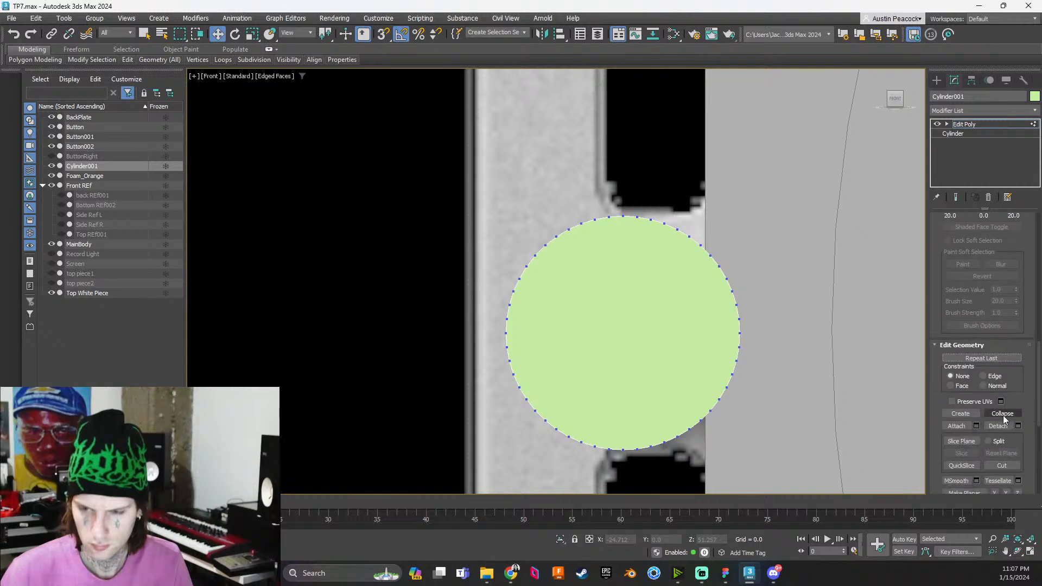
left_click(1001, 465)
left_click(622, 216)
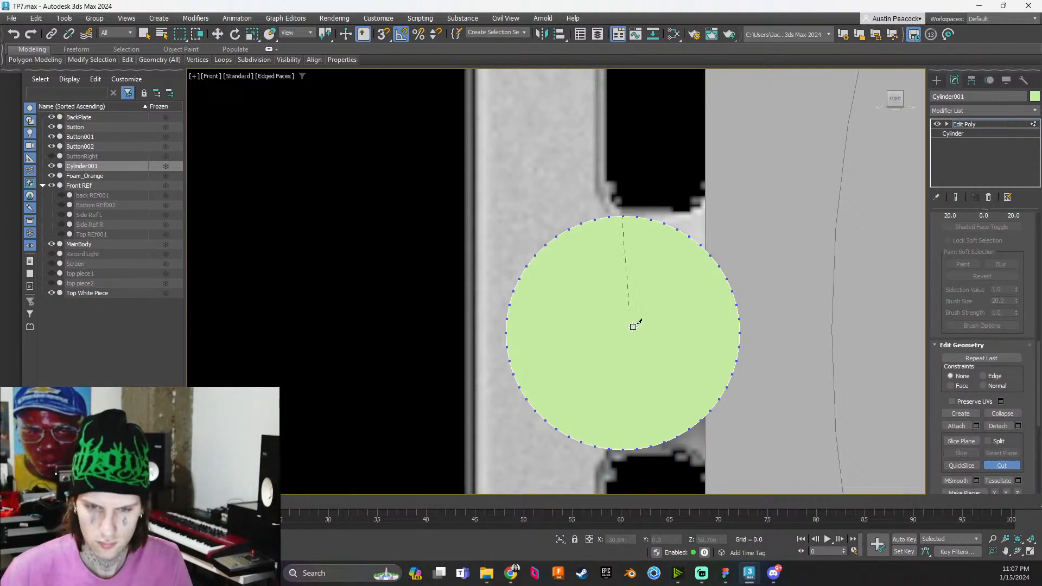
left_click(625, 448)
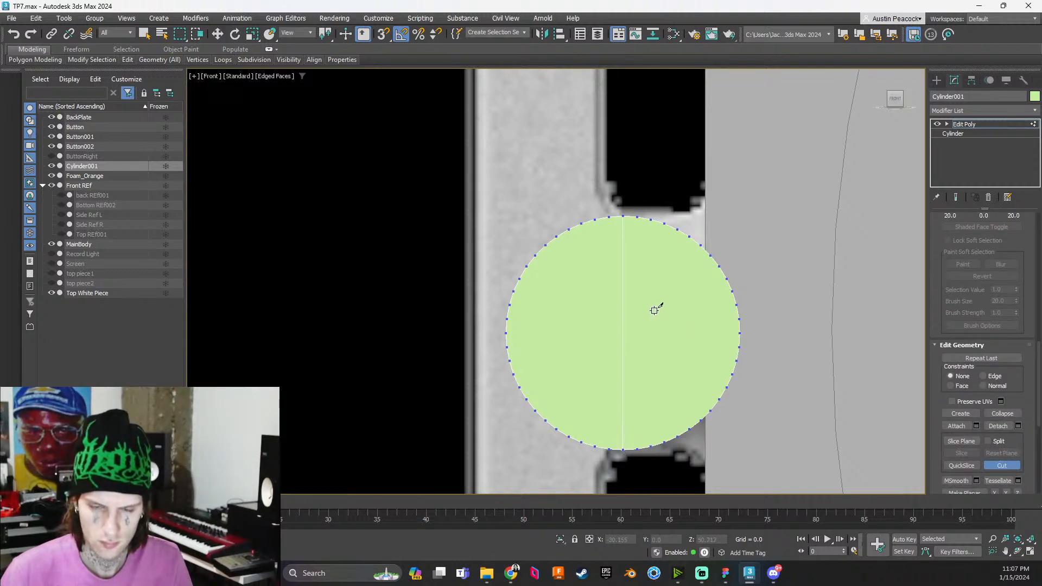
middle_click_drag(620, 282, 742, 304, "alt")
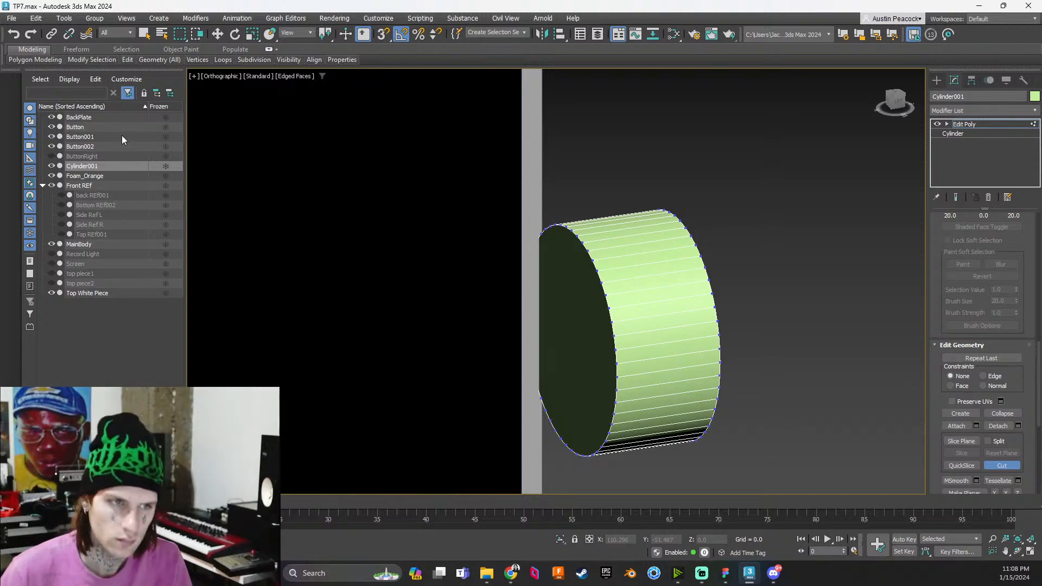
With the cylinder isolated, cut its rear cap vertically from the topmost to the bottommost vertex and switch to polygon editing
right_click(108, 166)
left_click(136, 101)
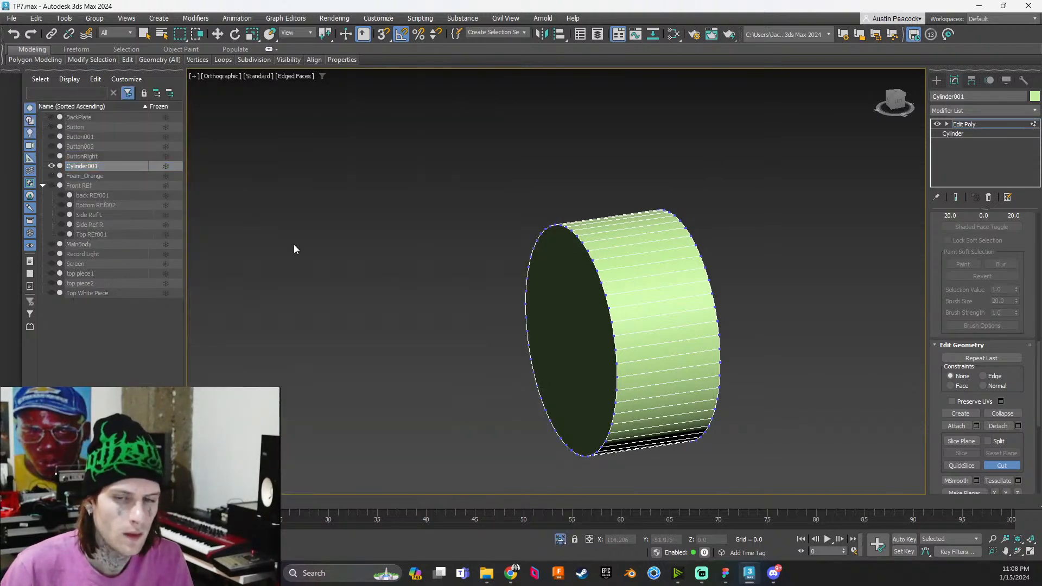
middle_click_drag(517, 295, 607, 289, "alt")
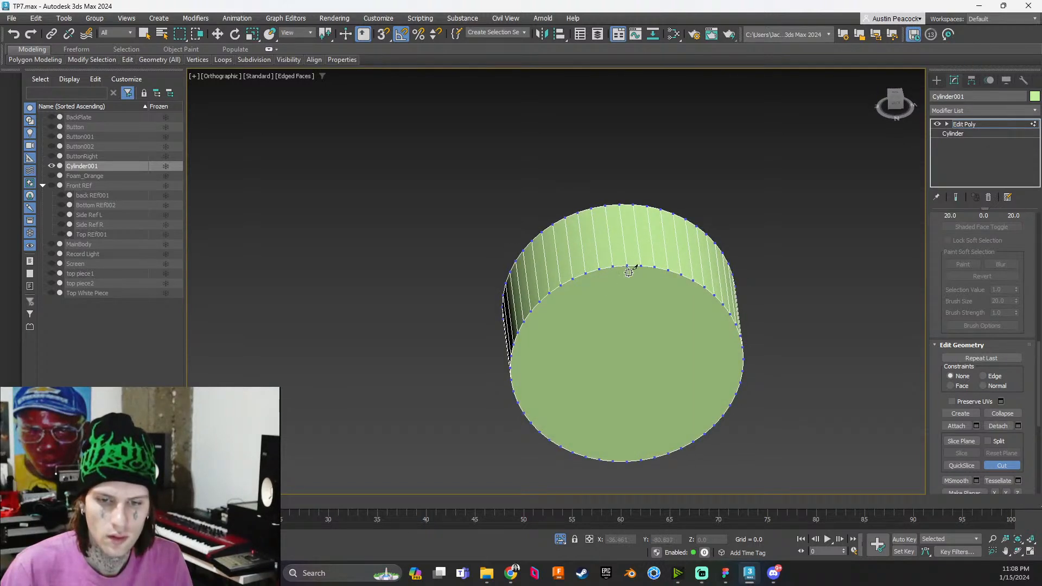
left_click(627, 266)
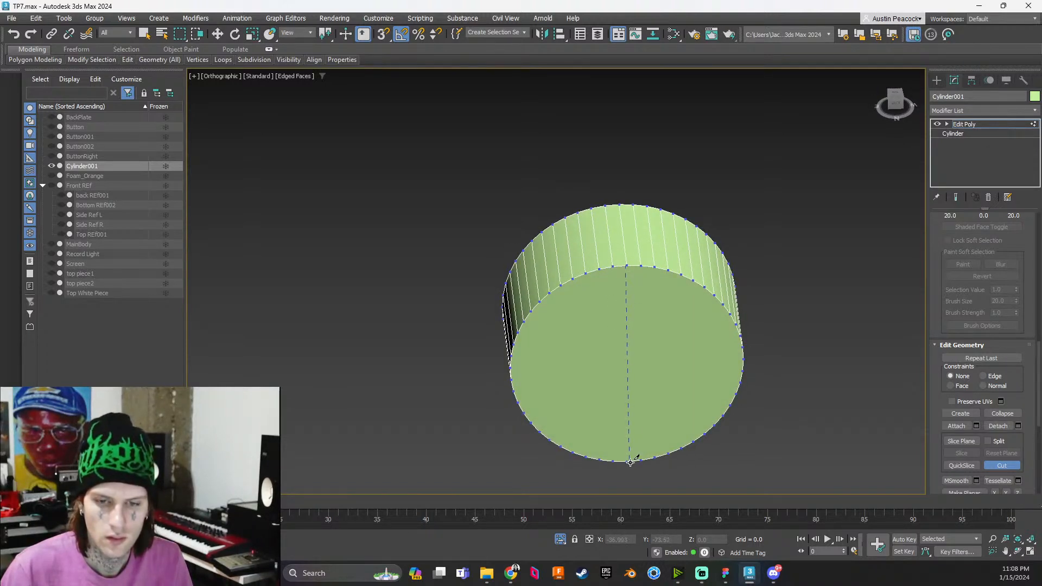
left_click(629, 462)
scroll(657, 395, "down", 5)
middle_click_drag(690, 380, 495, 368, "alt")
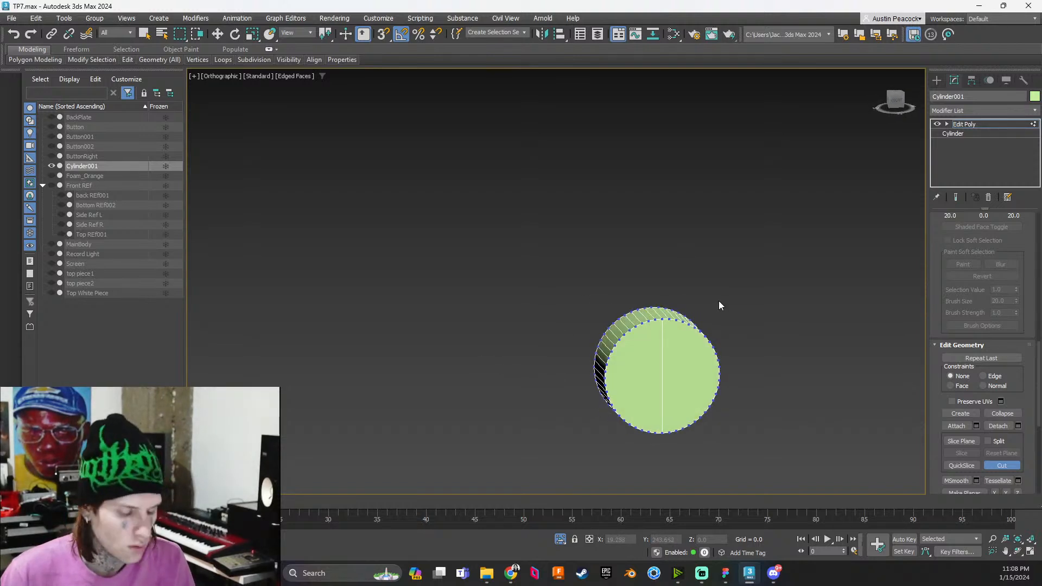
key("4")
left_click(895, 103)
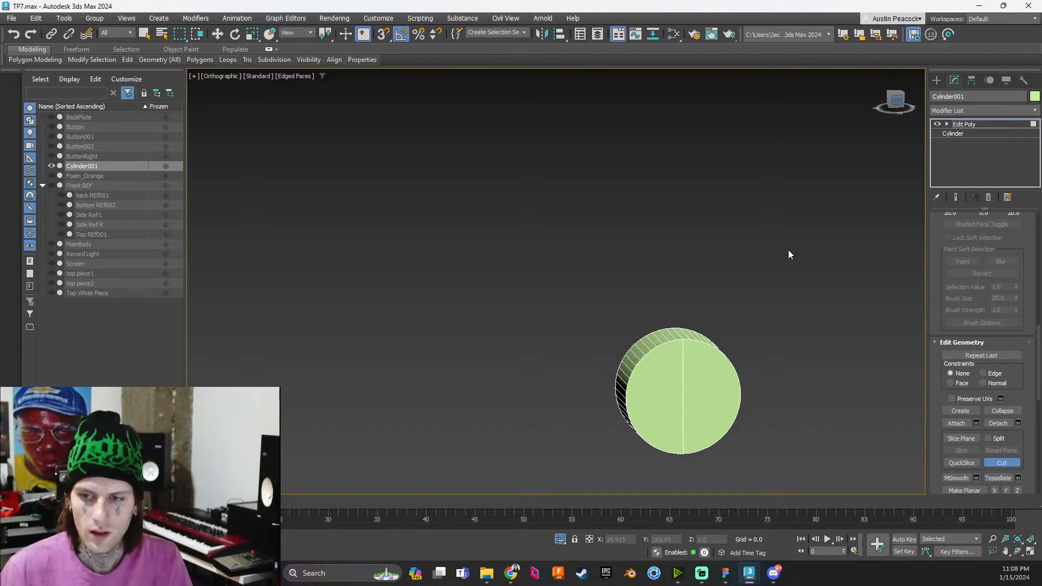
key("f")
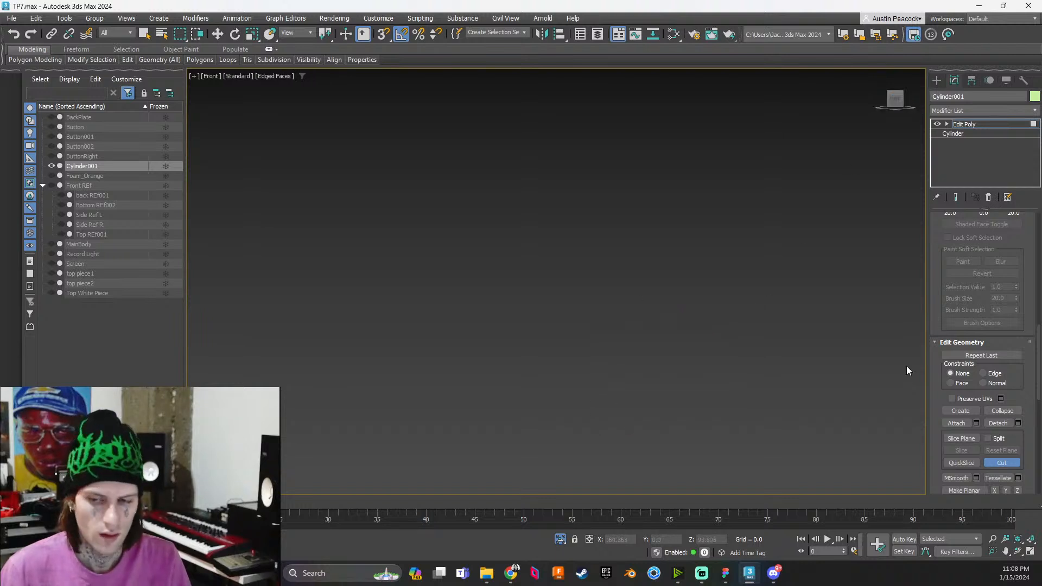
left_click(1002, 464)
Delete the half of the cylinder facing the device body, including both caps' half-faces and the side polygons between them
key("z")
scroll(668, 487, "down", 3)
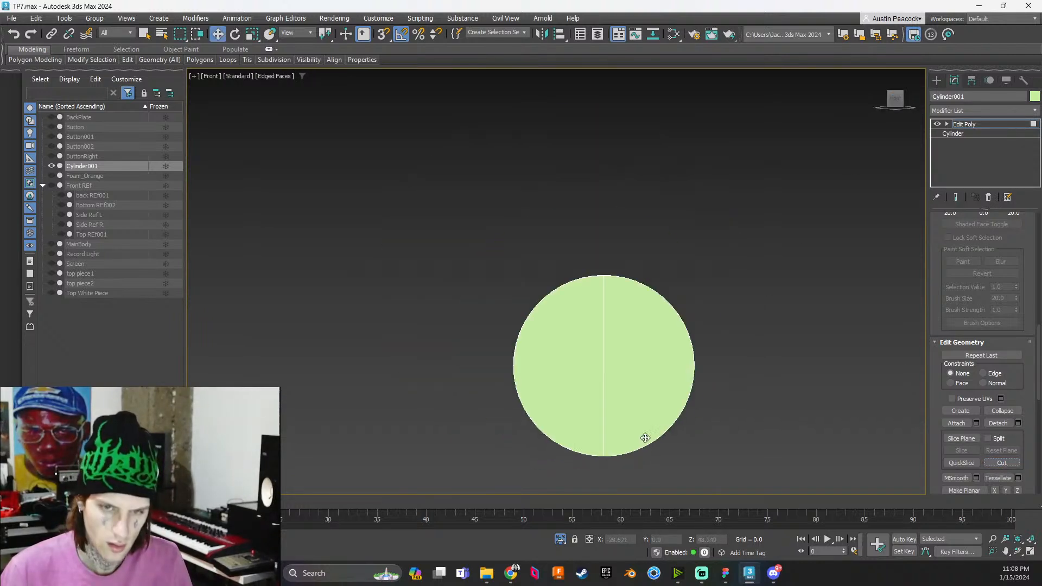
left_click_drag(626, 457, 607, 474)
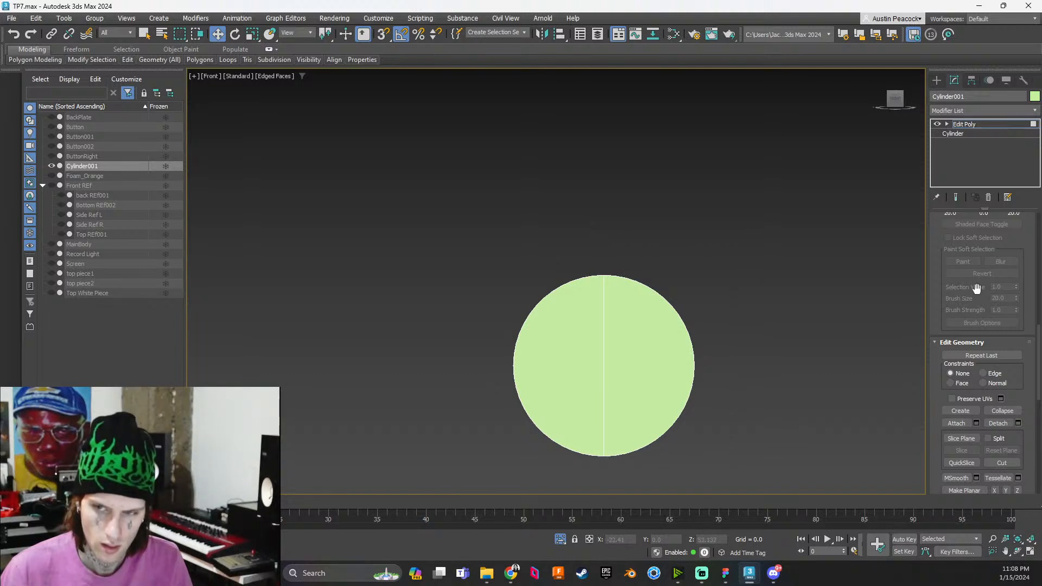
scroll(967, 399, "up", 9)
scroll(976, 398, "up", 3)
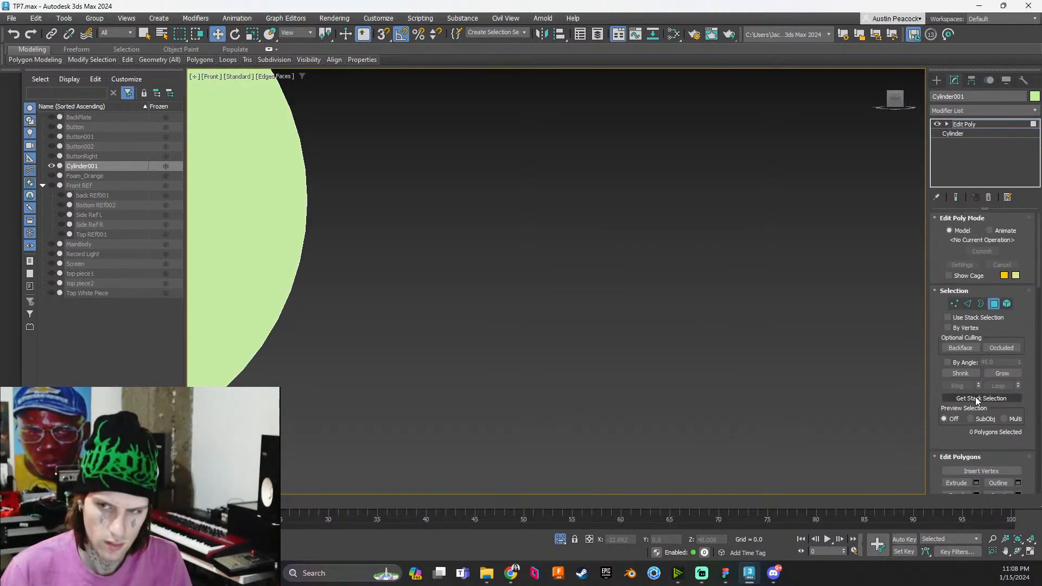
scroll(580, 314, "down", 5)
left_click(461, 295)
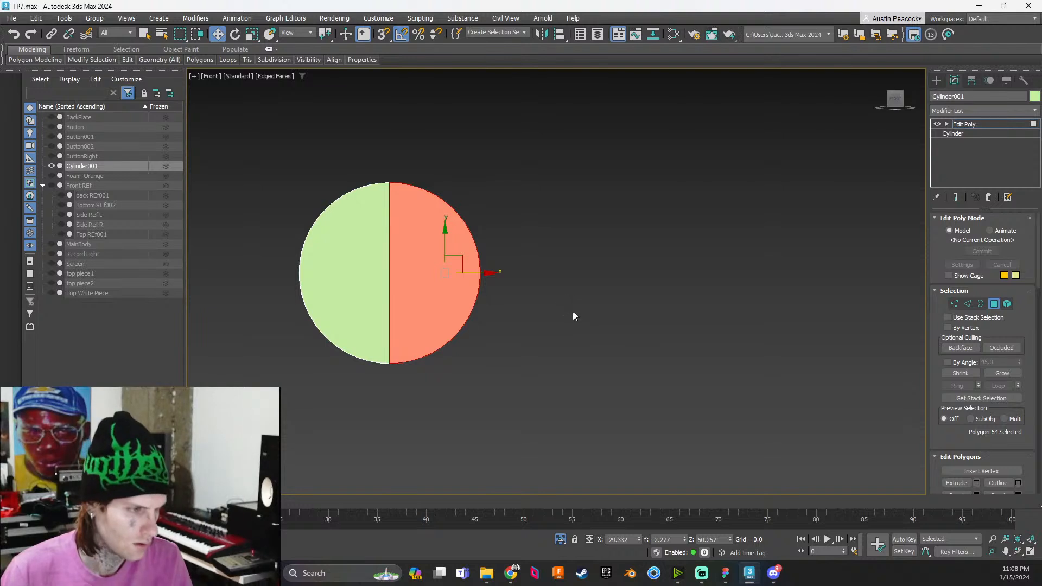
scroll(552, 319, "up", 3)
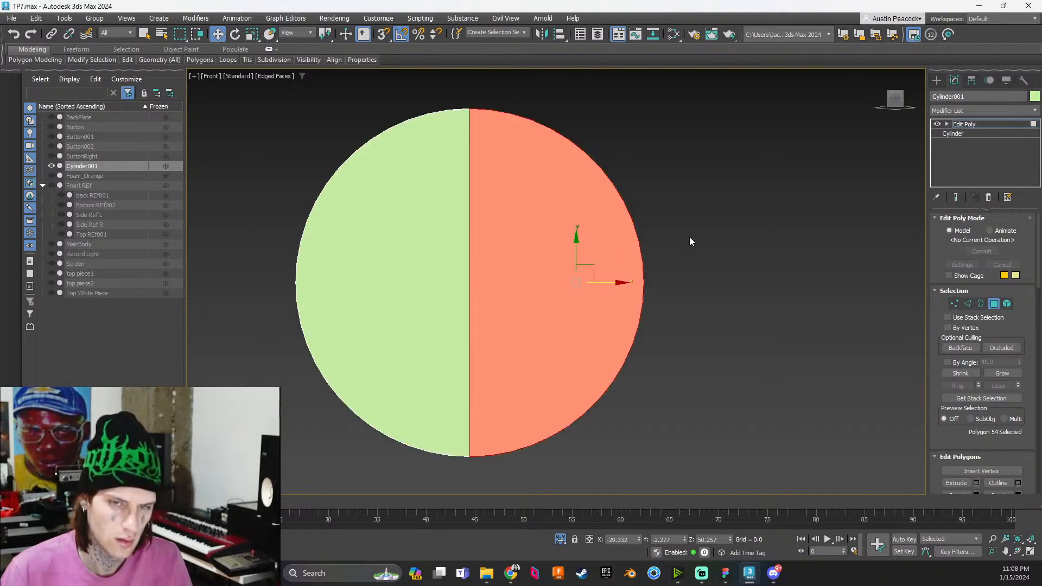
left_click(682, 339)
scroll(682, 339, "down", 3)
left_click_drag(720, 177, 579, 451)
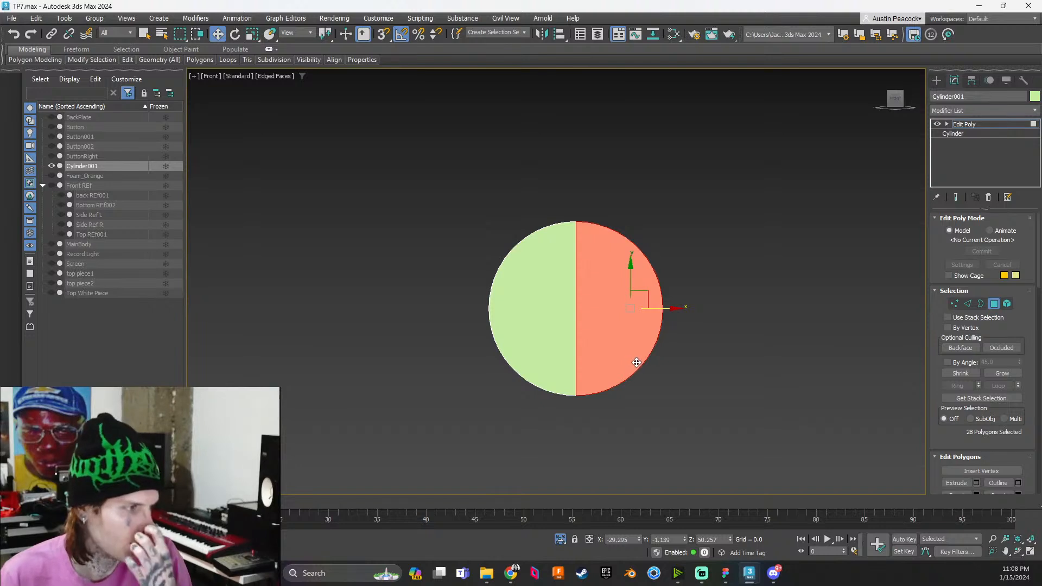
key("Delete")
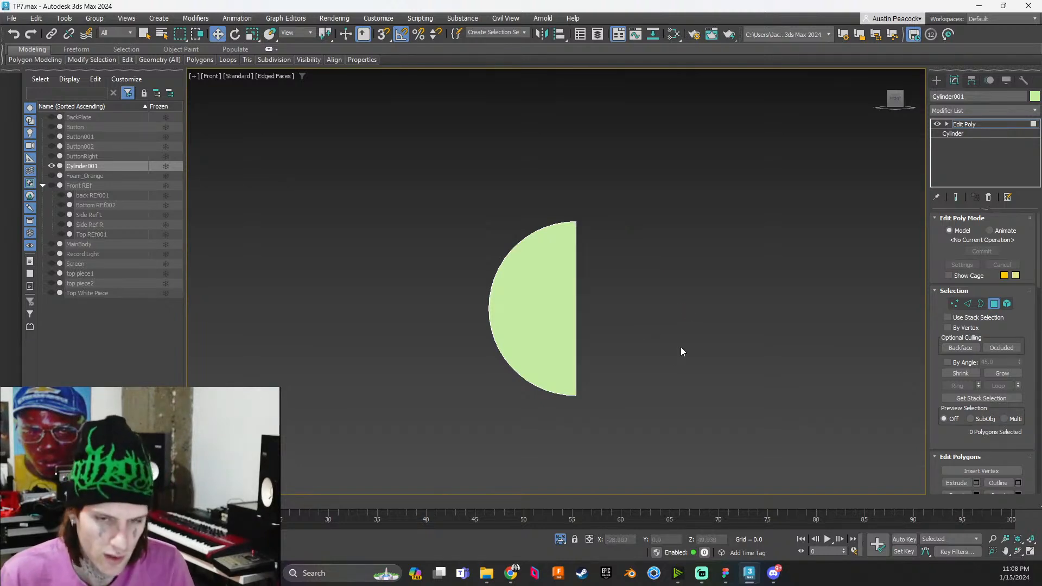
Close the half cylinder's open side by bridging the two vertical cut edges of its caps
middle_click_drag(682, 349, 582, 270, "alt")
key("2")
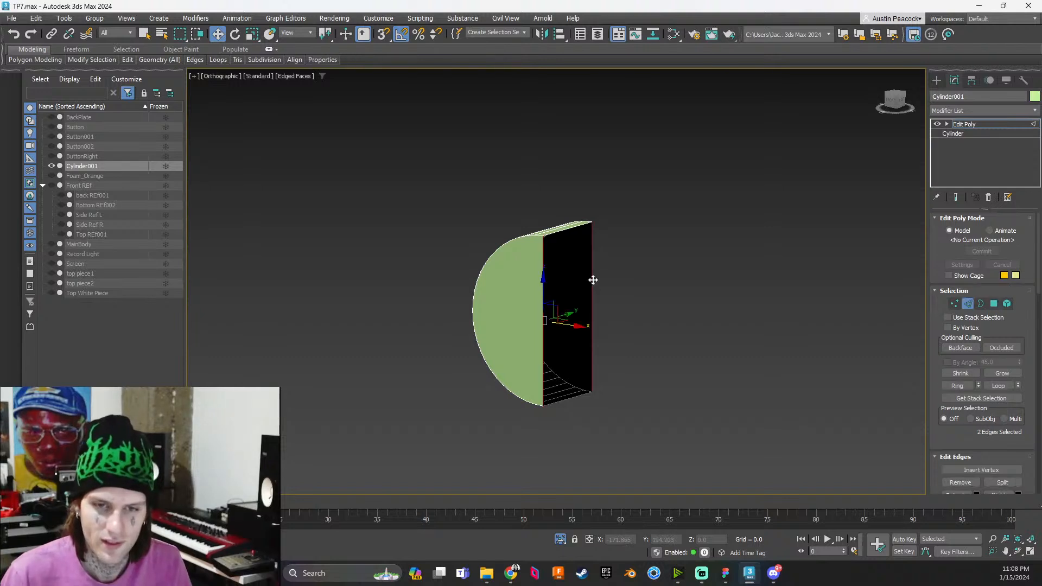
left_click(593, 299)
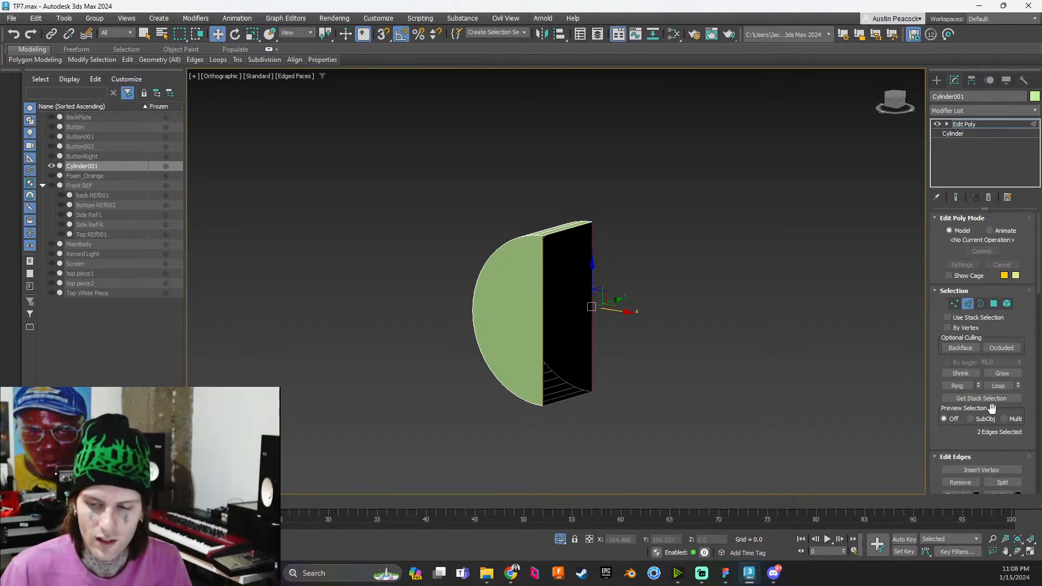
scroll(991, 408, "down", 2)
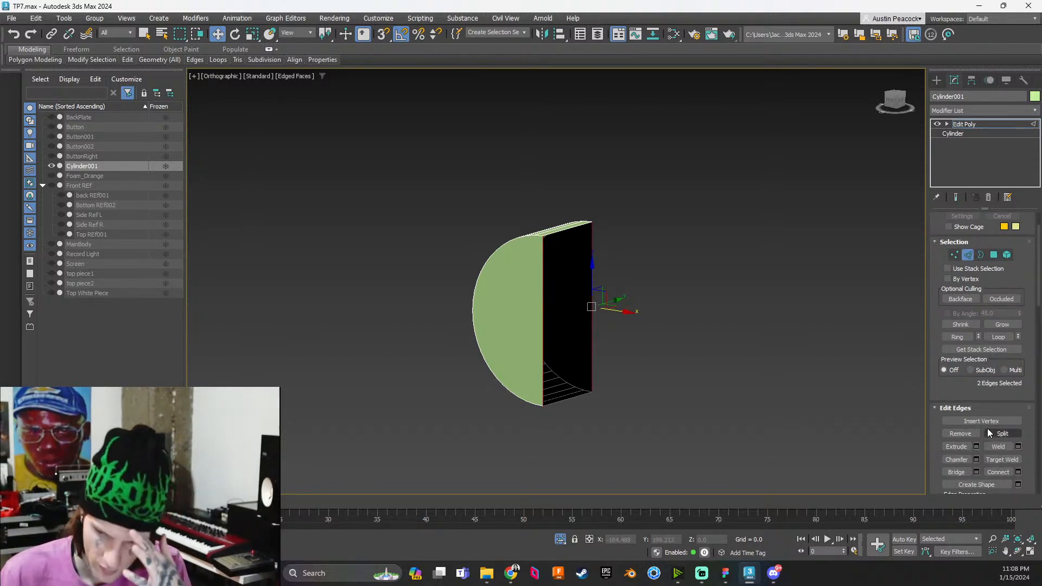
scroll(988, 428, "down", 3)
left_click(953, 391)
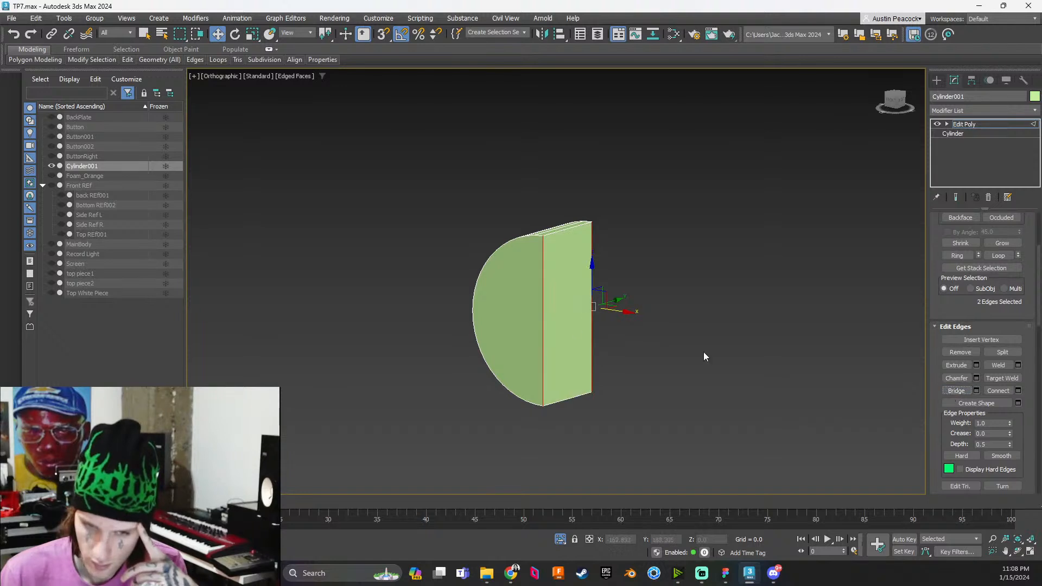
Show the front reference and extend the half cylinder's flat side along X to the right edge of the pictured round pivot
left_click(892, 102)
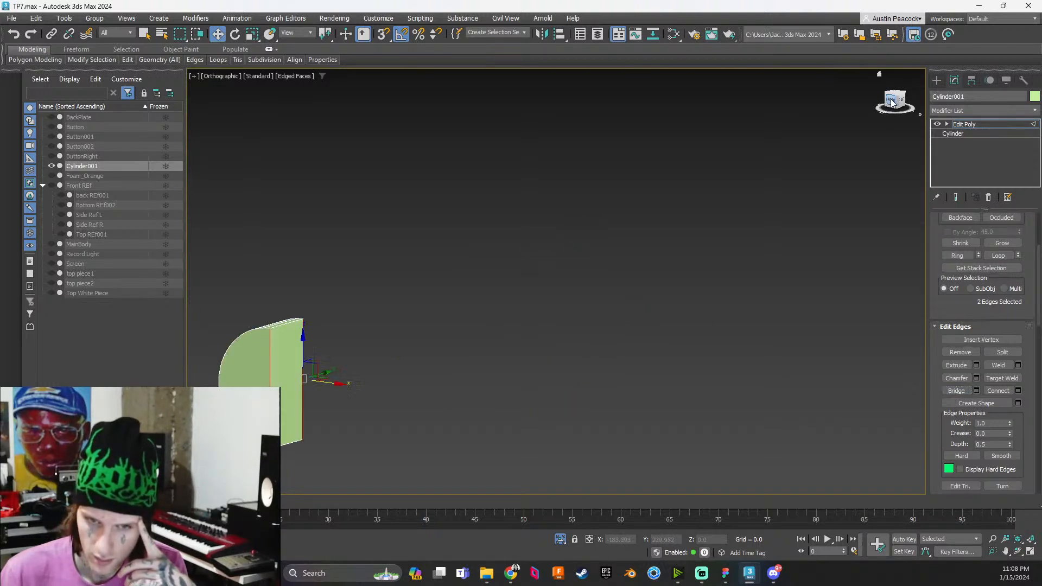
left_click(891, 102)
key("z")
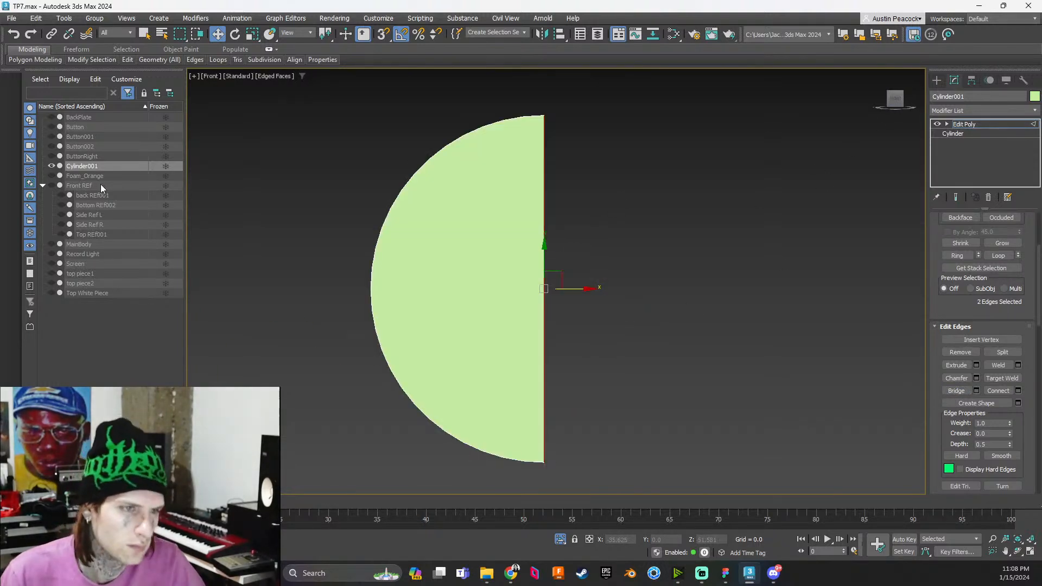
left_click(52, 185)
scroll(556, 262, "down", 3)
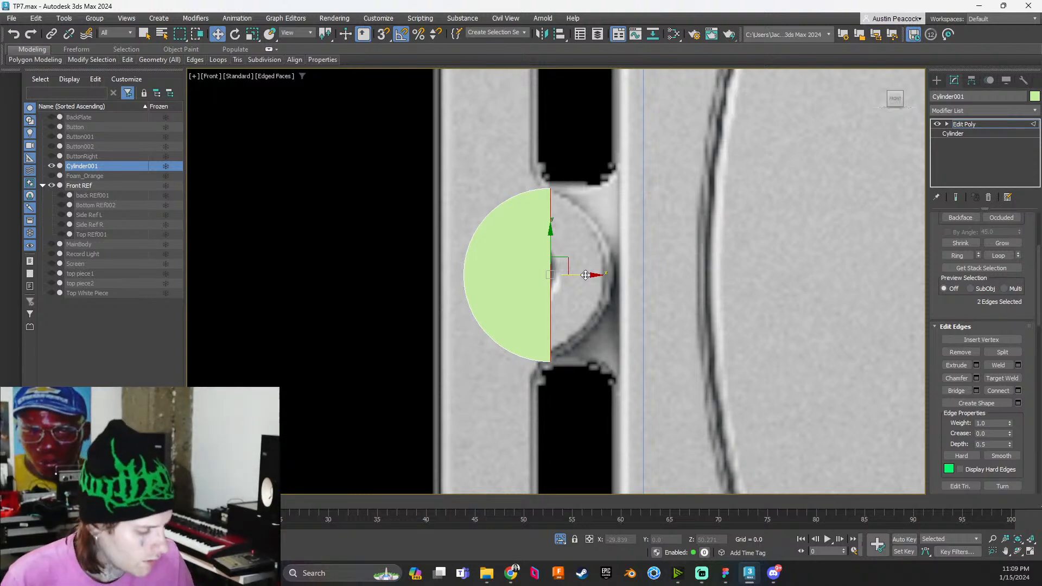
left_click_drag(585, 276, 642, 282)
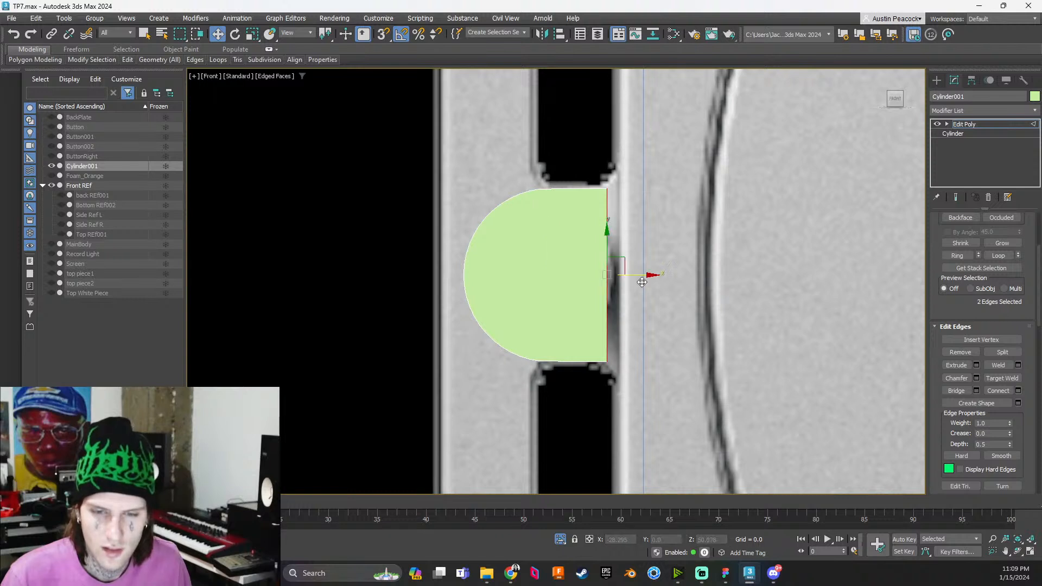
Show MainBody and move the pivot's flat-side edges flush against the body's side, at about X -29.11
left_click(51, 245)
scroll(458, 250, "up", 5)
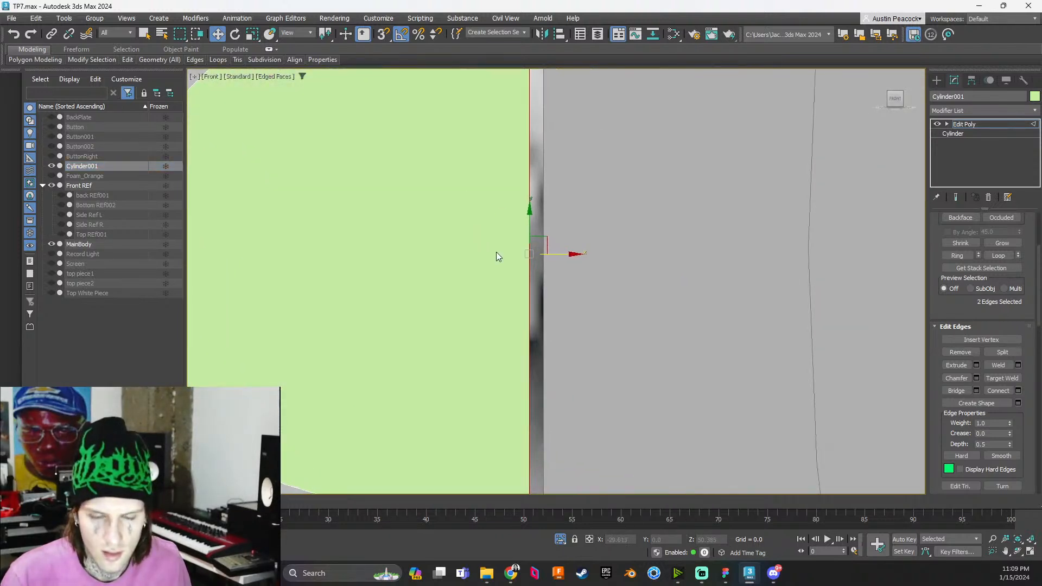
left_click_drag(599, 258, 626, 266)
scroll(620, 268, "down", 6)
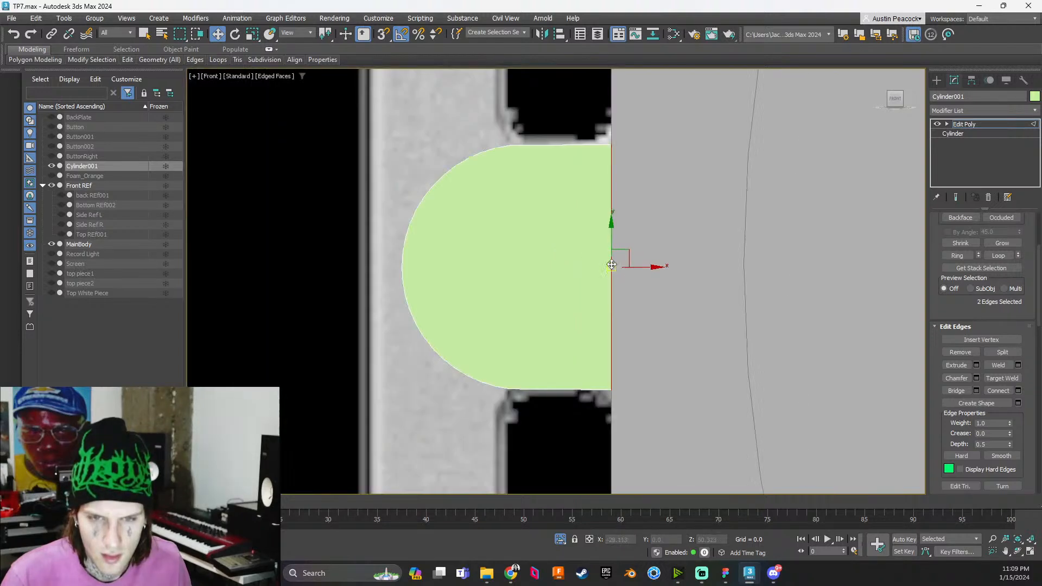
scroll(607, 265, "up", 12)
middle_click_drag(747, 321, 415, 243)
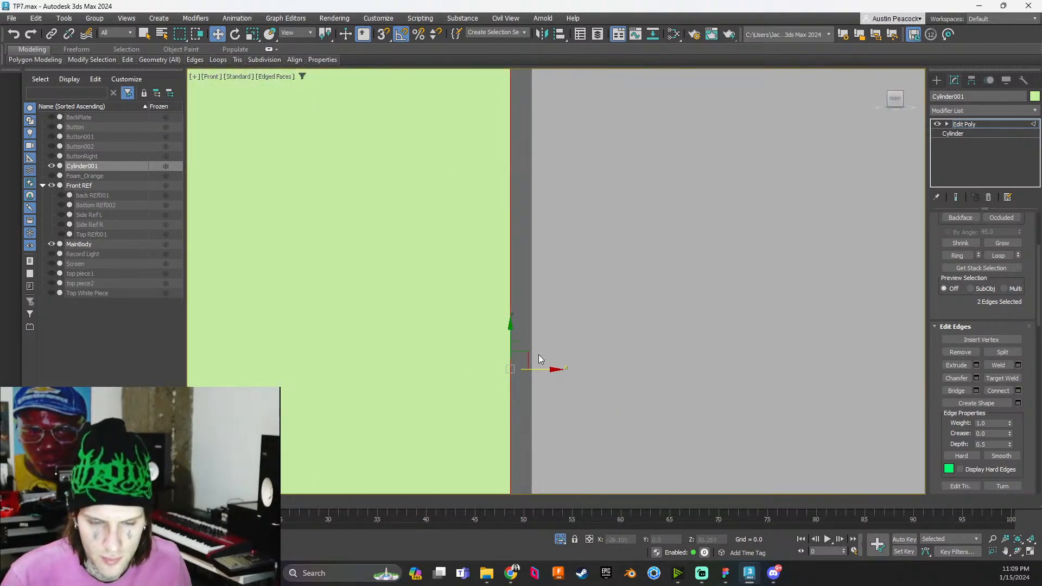
left_click_drag(551, 370, 580, 370)
scroll(543, 323, "down", 10)
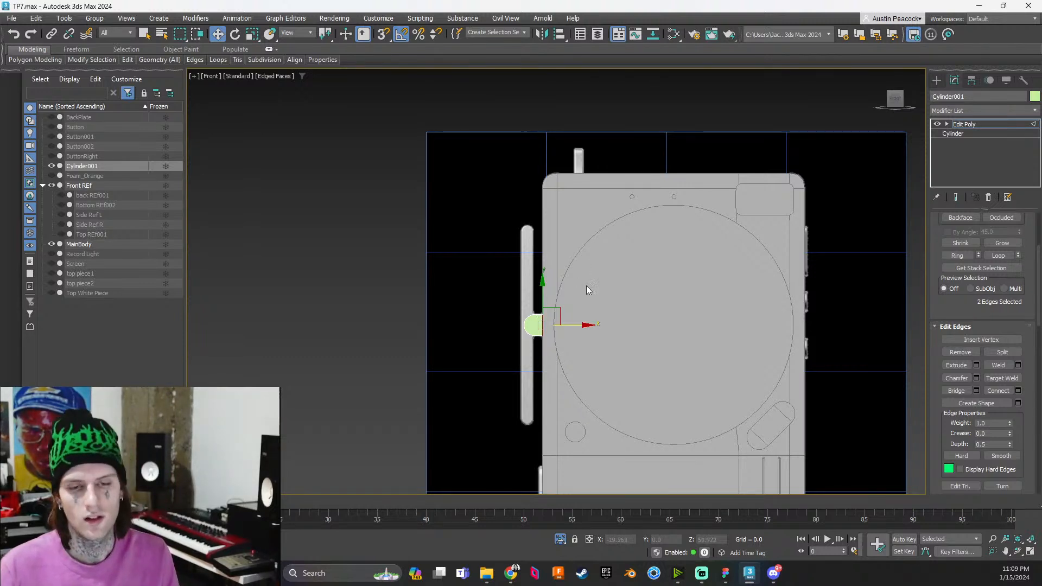
scroll(586, 285, "up", 5)
middle_click_drag(438, 364, 606, 183)
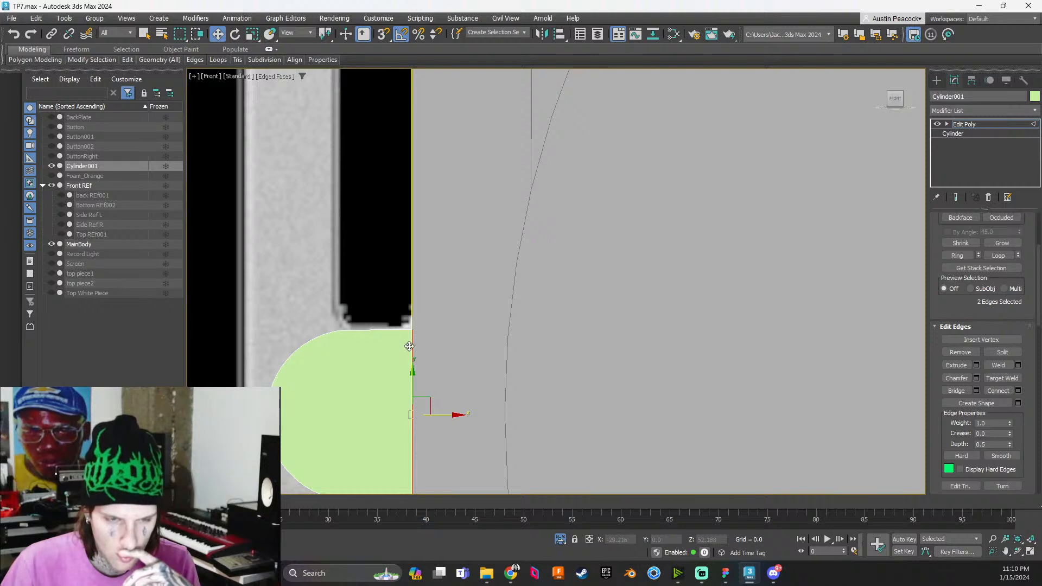
scroll(397, 335, "down", 3)
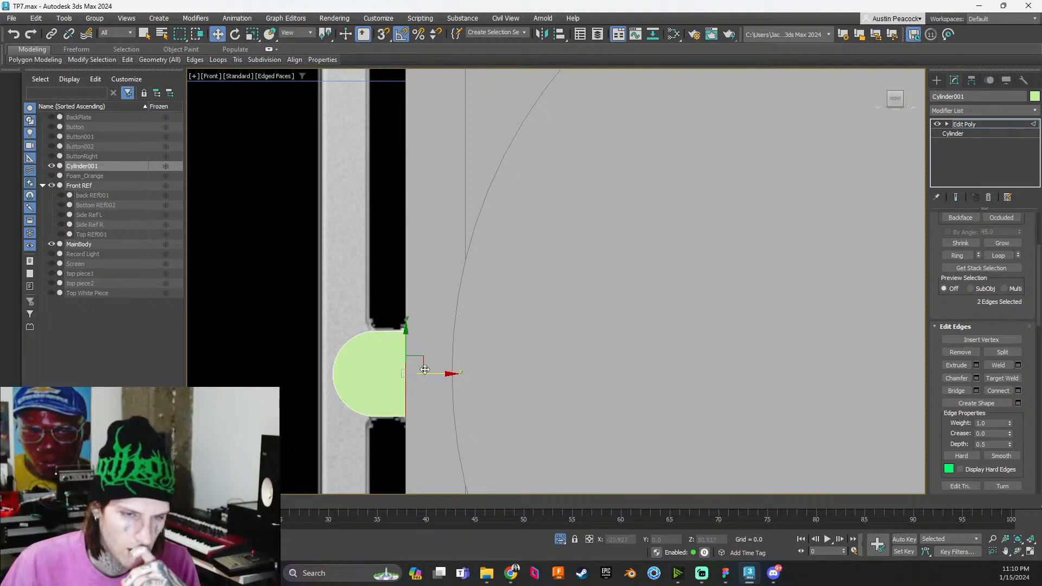
End the current isolation, isolate only the pivot, and select its flat end face in polygon editing
right_click(74, 171)
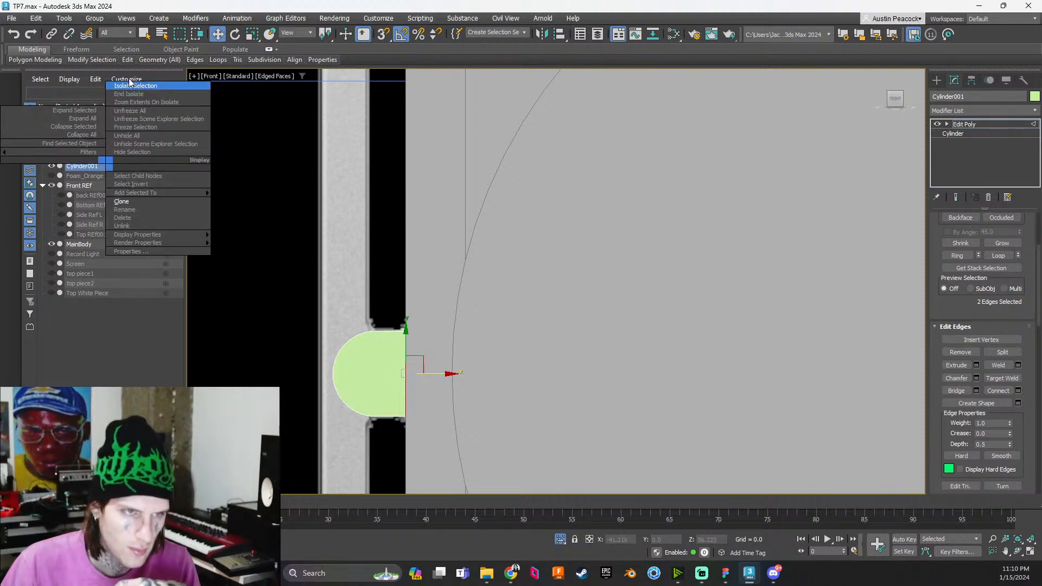
left_click(106, 84)
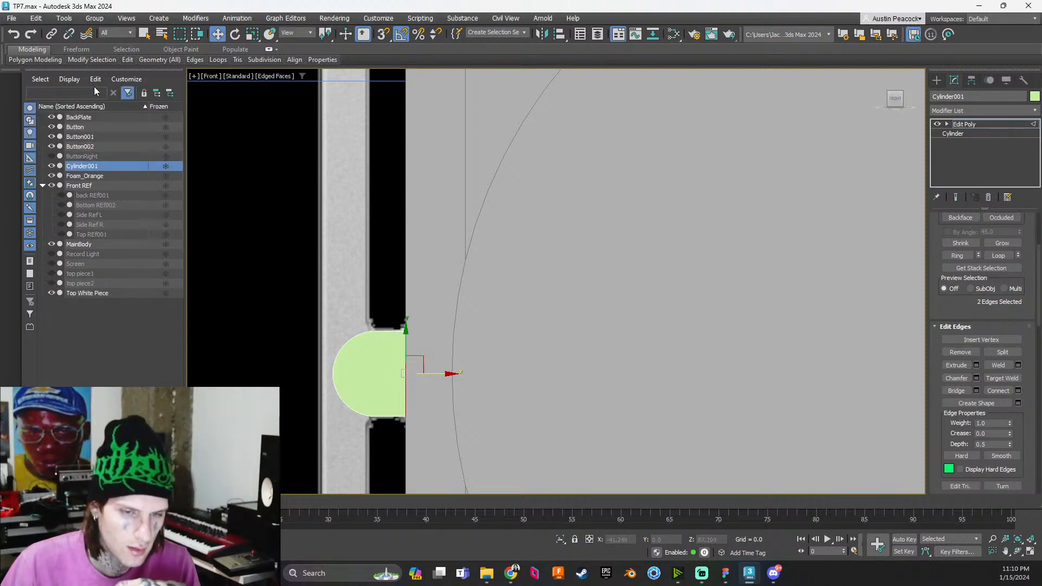
right_click(109, 166)
left_click(136, 93)
middle_click_drag(450, 338, 415, 339, "alt")
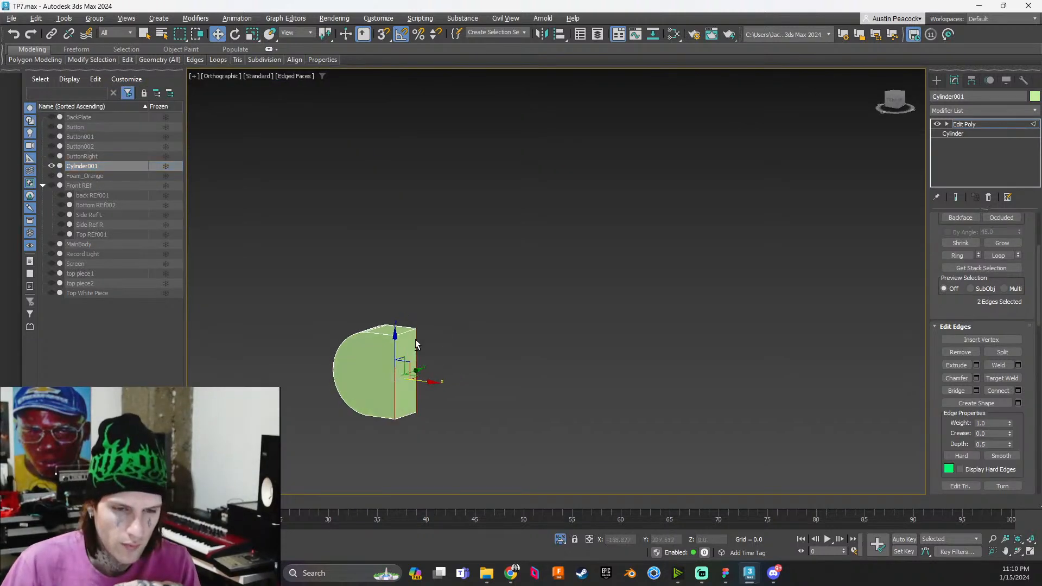
key("4")
left_click(407, 348)
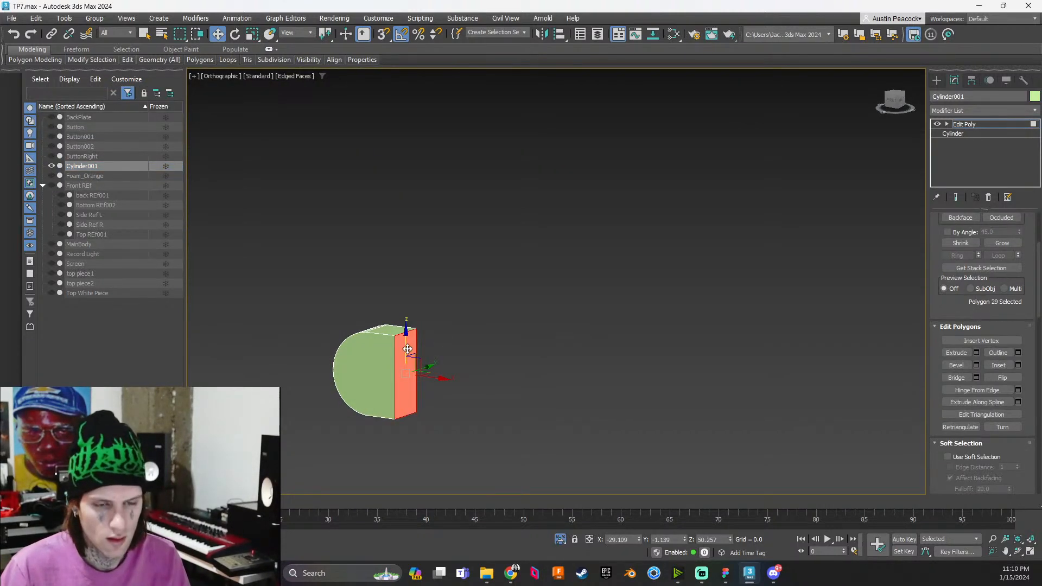
Try a small inset on the pivot's flat end face, and undo it
left_click(1000, 365)
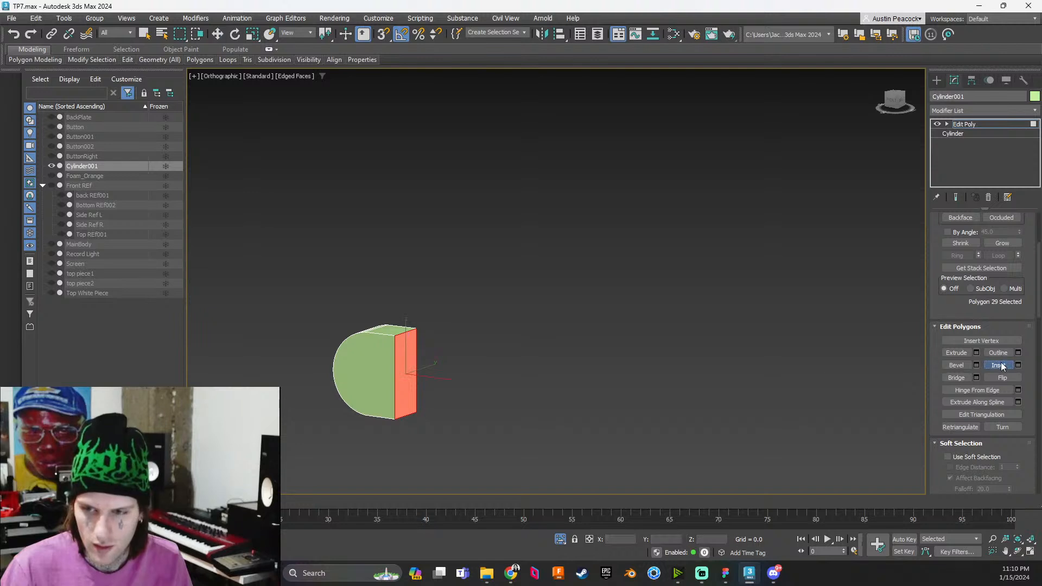
left_click_drag(406, 369, 406, 363)
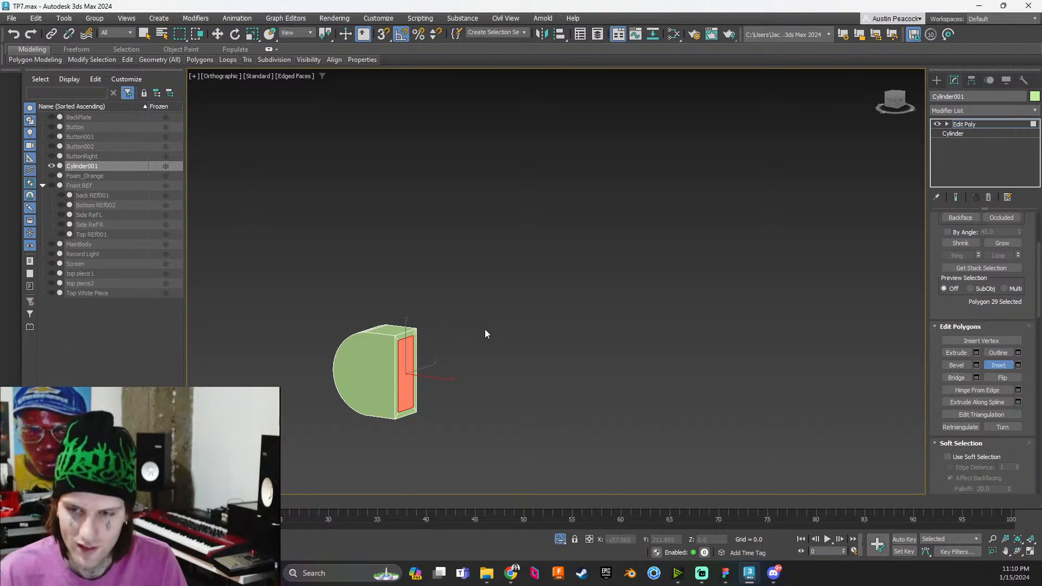
key("ctrl+z")
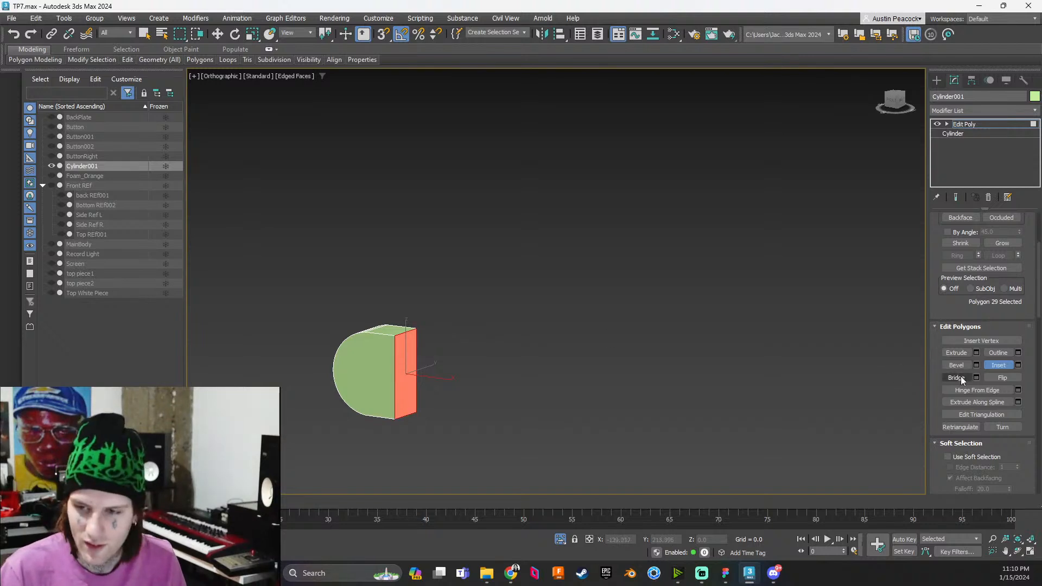
Try to inset the pivot's flat end face and scale the inner face up into an oversized flange
left_click(999, 353)
mouse_move(409, 360)
left_mouse_down()
mouse_move(403, 374)
mouse_move(403, 363)
left_mouse_up()
left_click(997, 365)
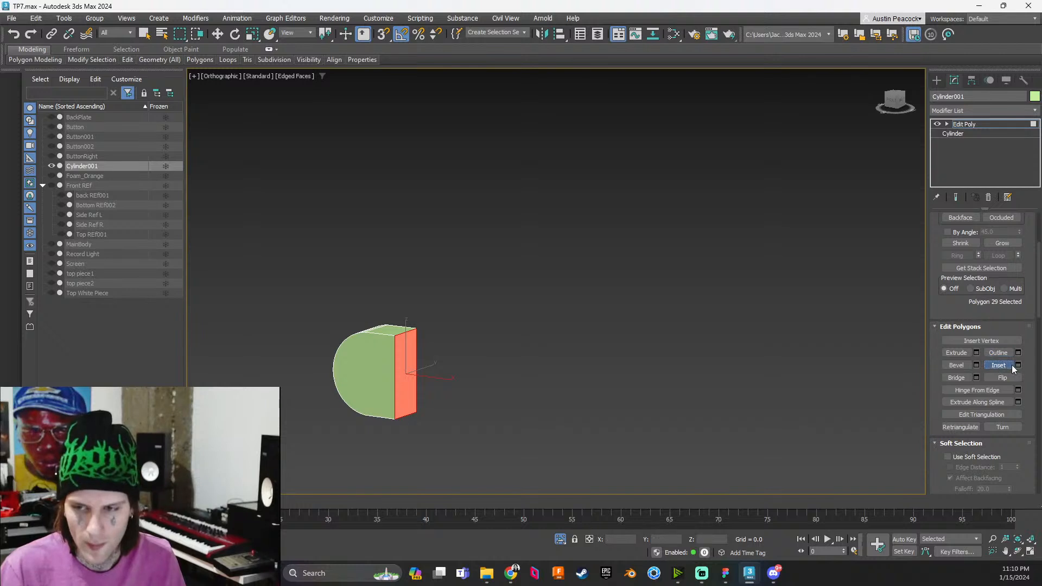
left_click_drag(408, 360, 410, 372)
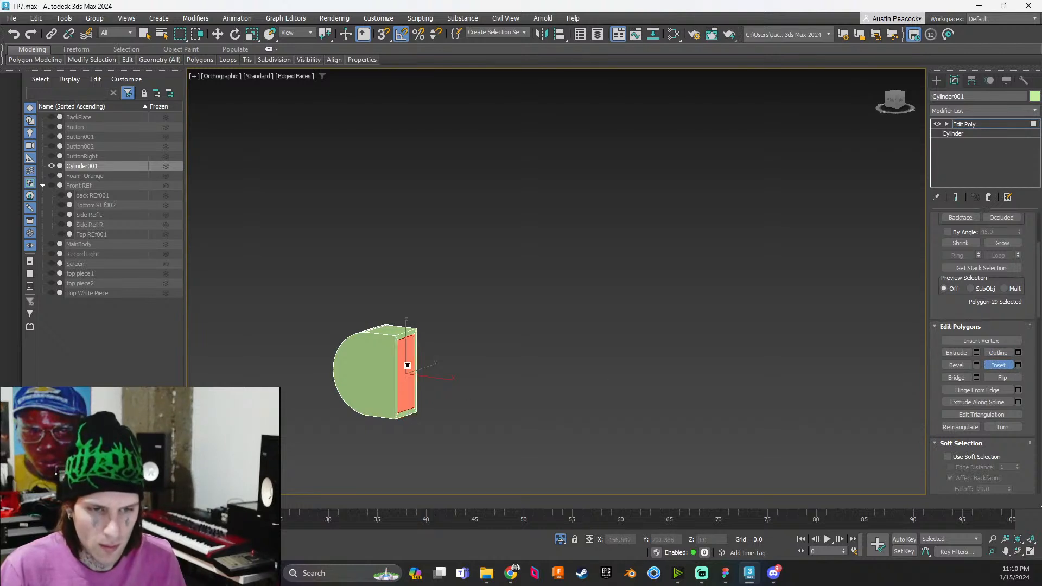
key("w")
key("e")
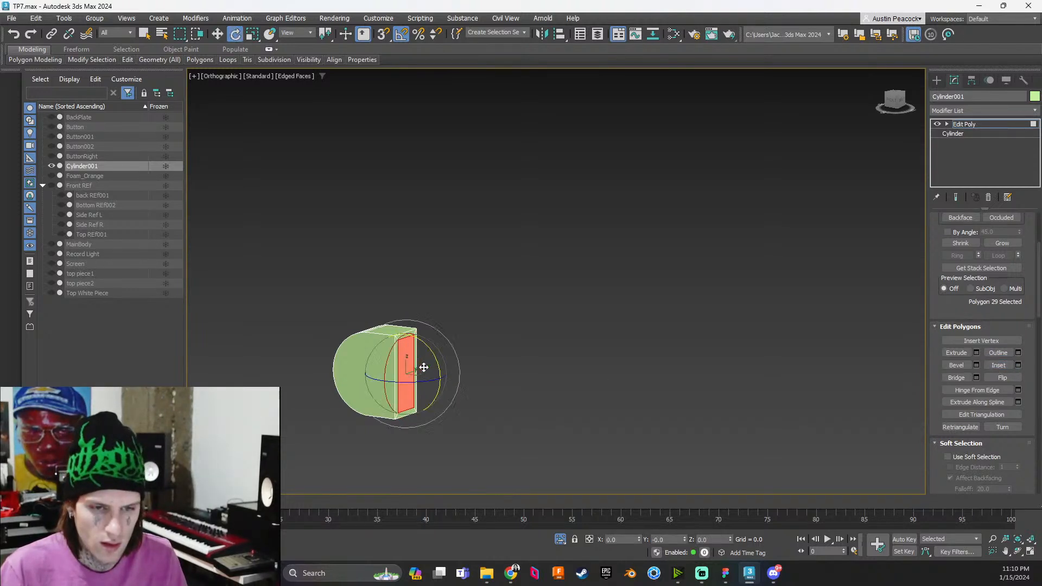
key("r")
left_click_drag(398, 366, 456, 314)
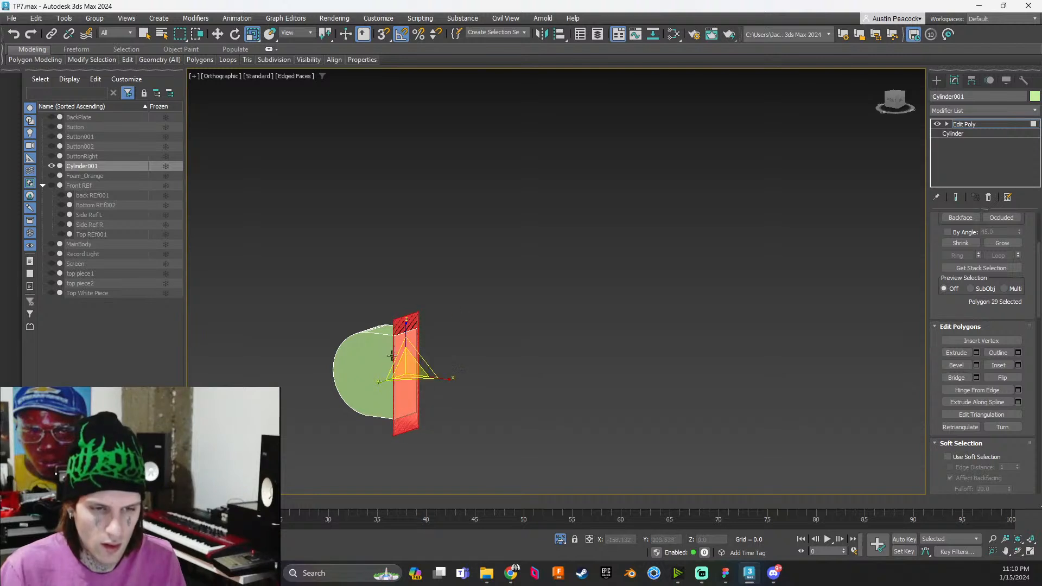
middle_click_drag(382, 351, 453, 369, "alt")
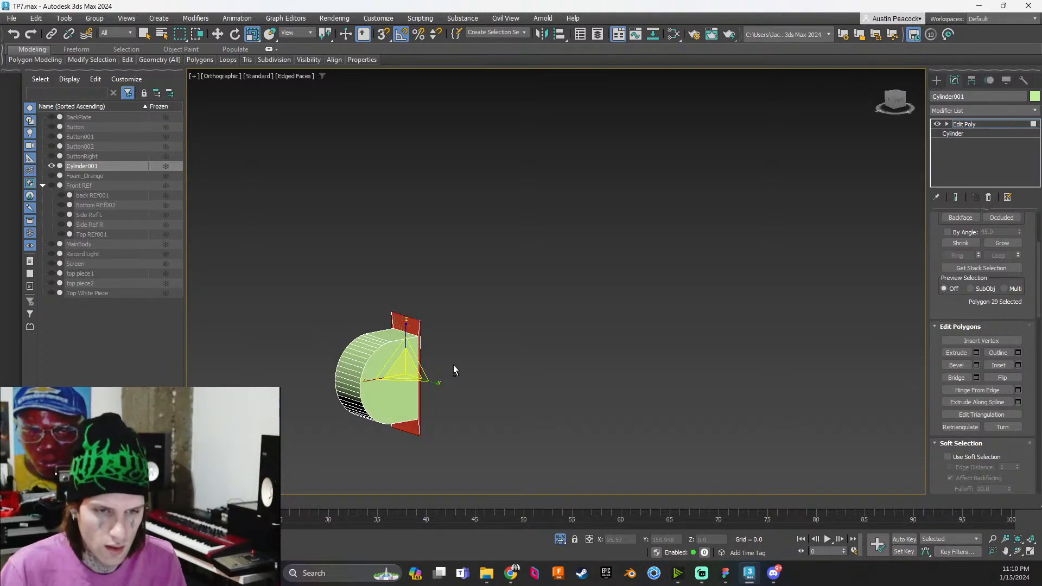
middle_click_drag(387, 372, 432, 367, "alt")
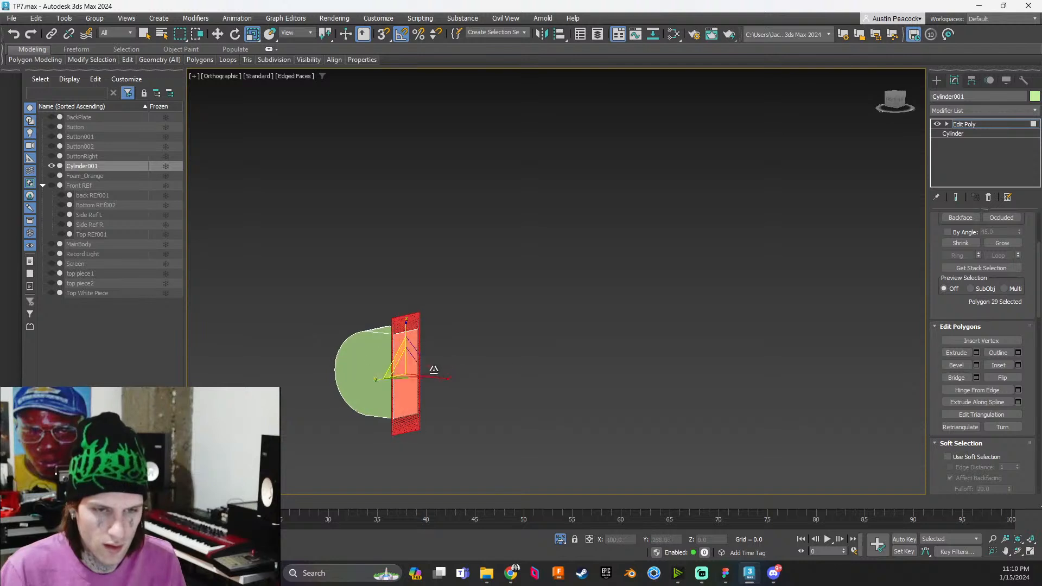
Try moving the enlarged end face away from the pivot along X, and undo the move
left_click(505, 362)
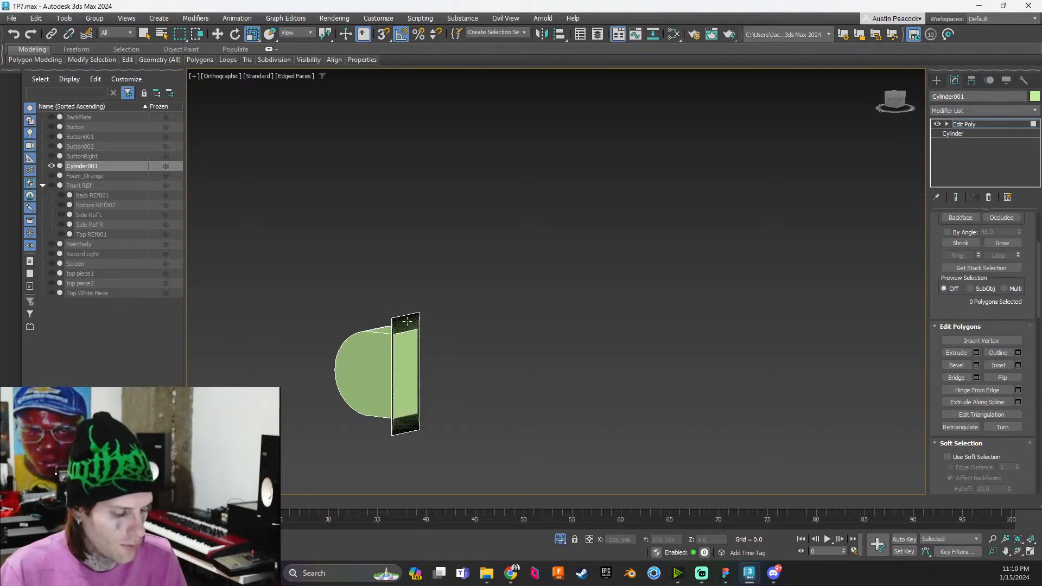
key("4")
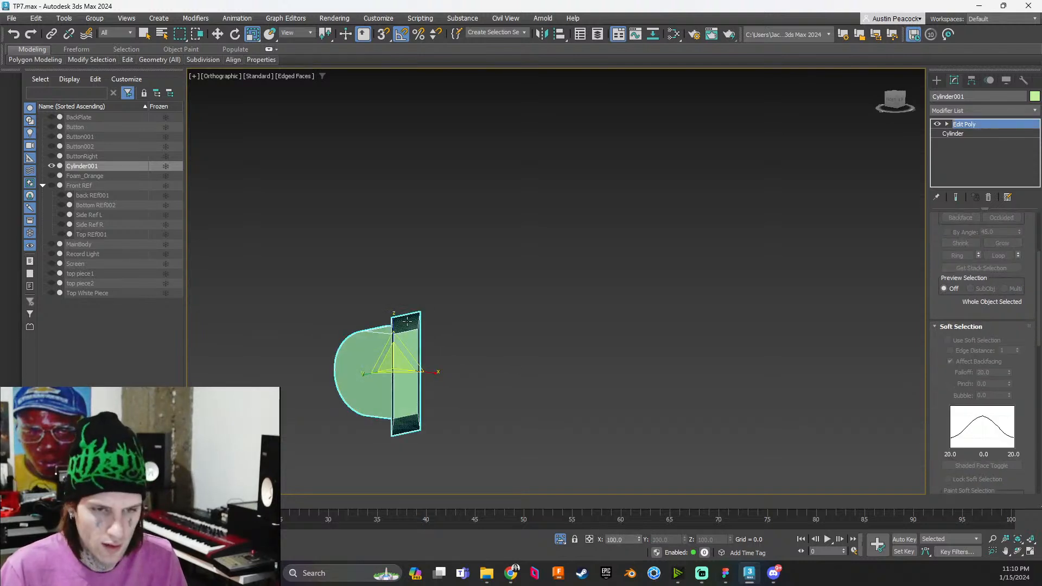
left_click(496, 338)
left_click(410, 329)
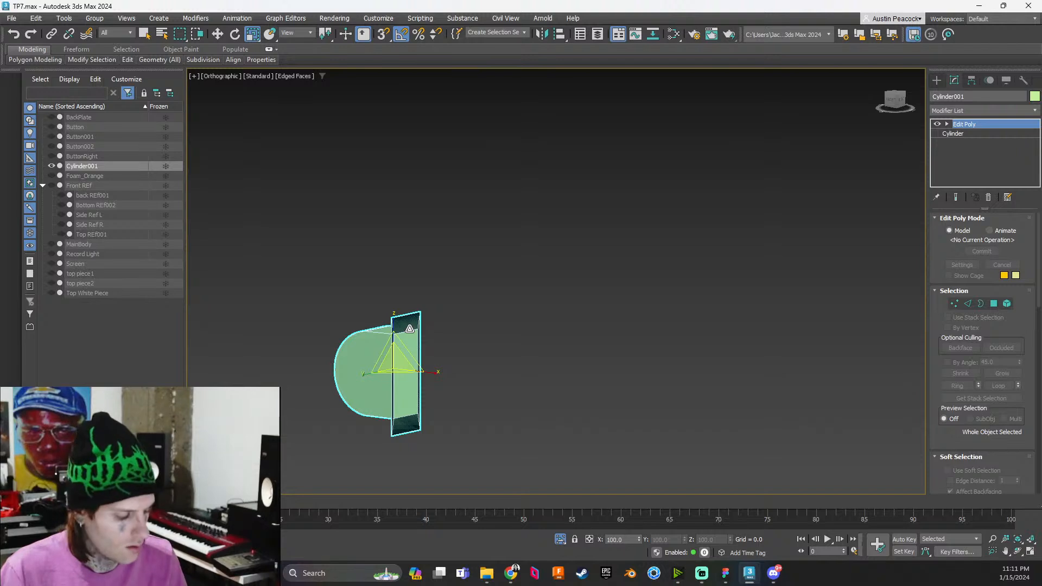
key("w")
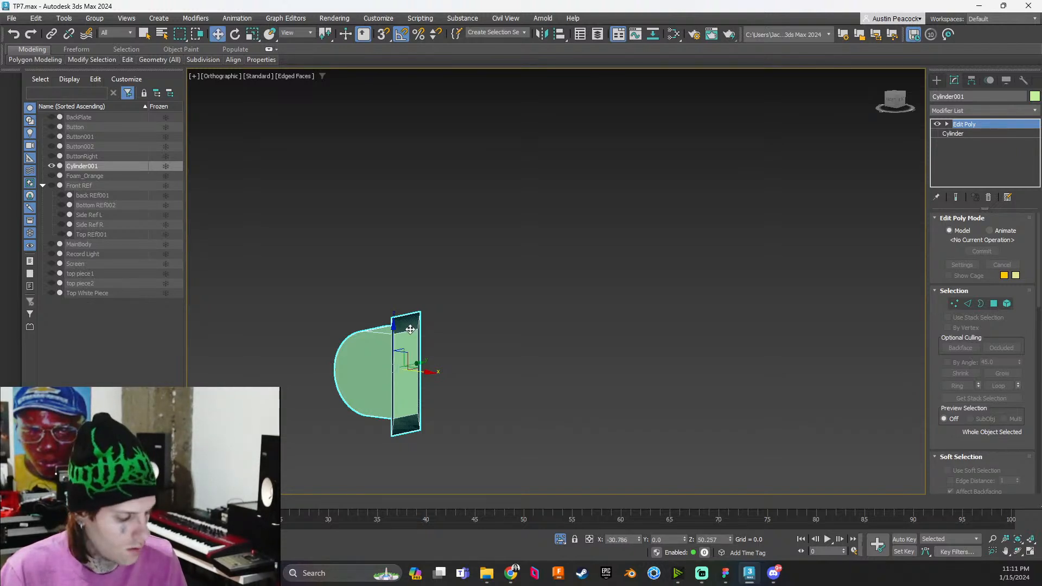
key("4")
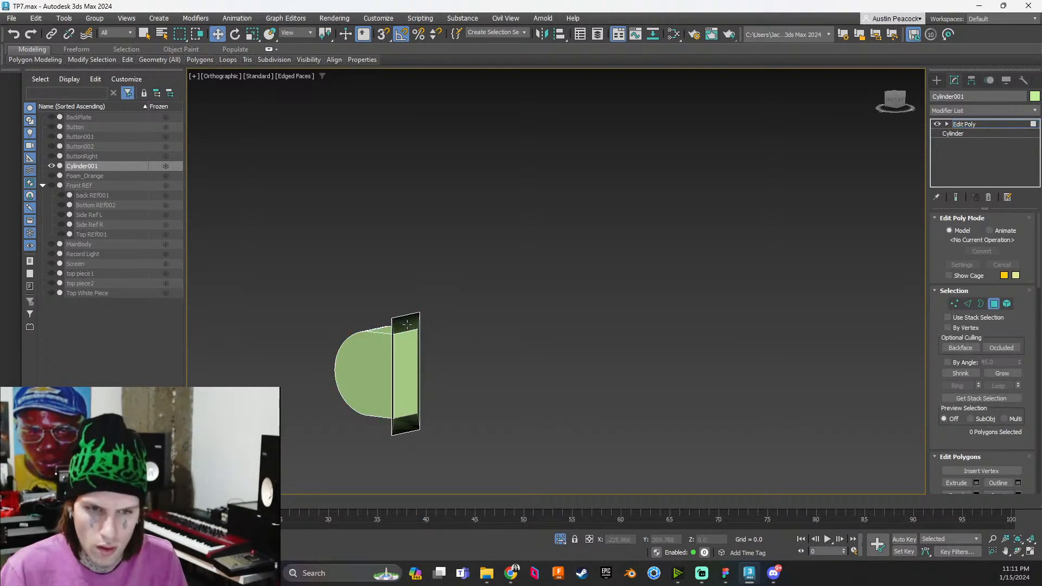
left_click(406, 324)
left_click_drag(441, 372, 473, 397)
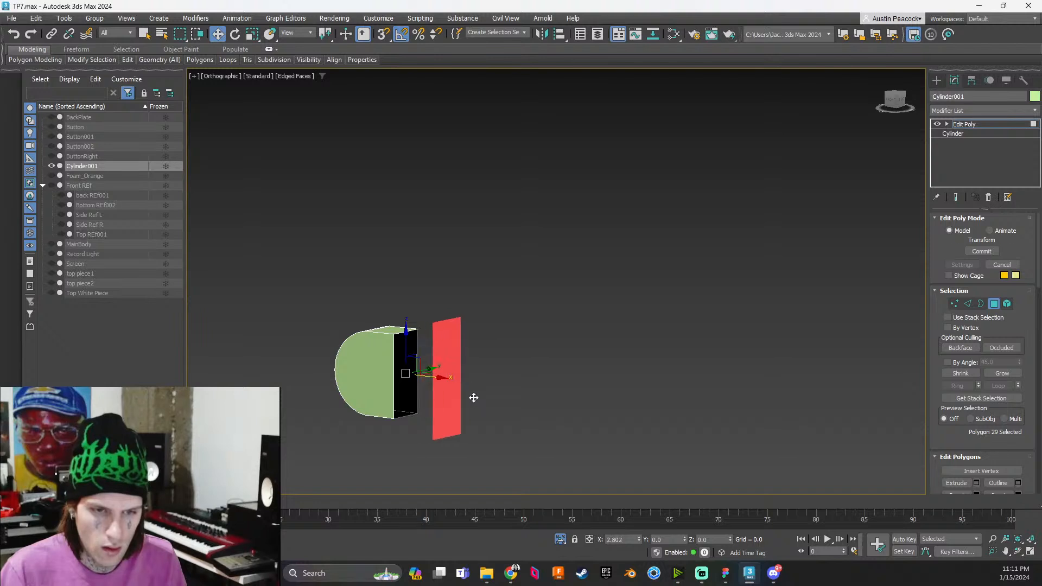
key("ctrl+z")
left_click(399, 398)
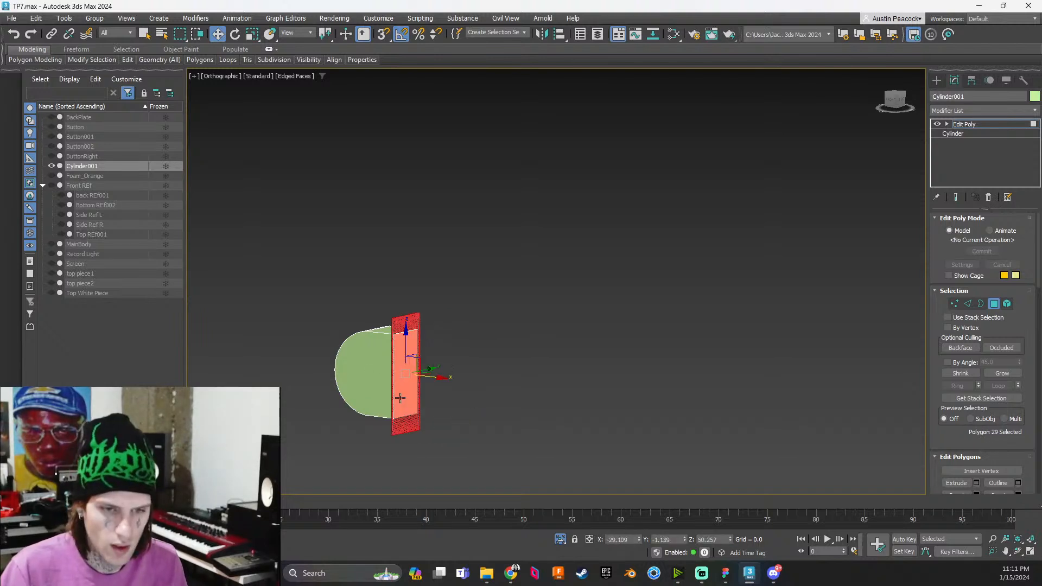
Undo the scaling and inset of the pivot's flat end face
key("4")
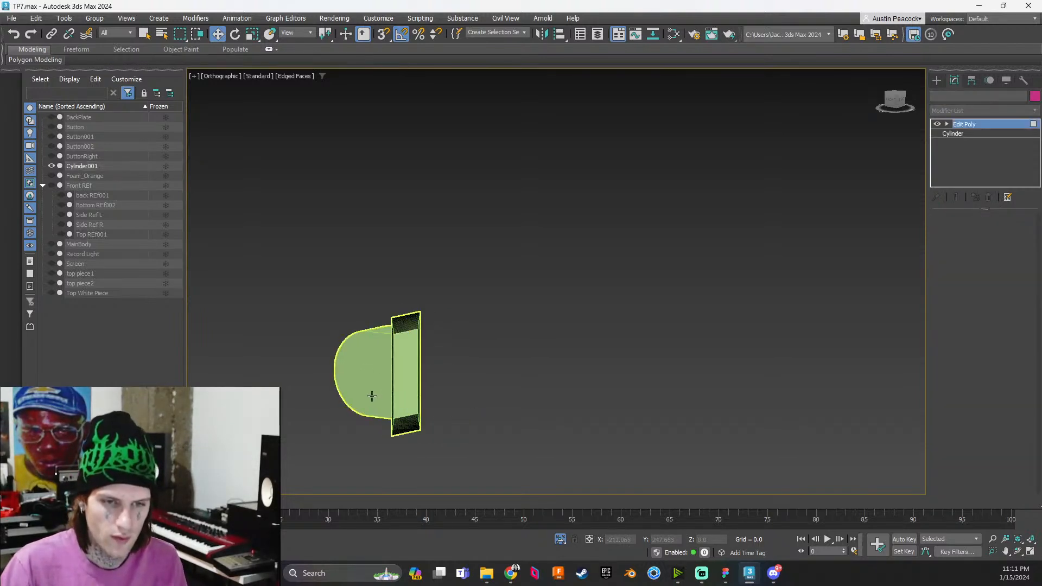
key("4")
middle_click_drag(372, 396, 390, 400, "alt")
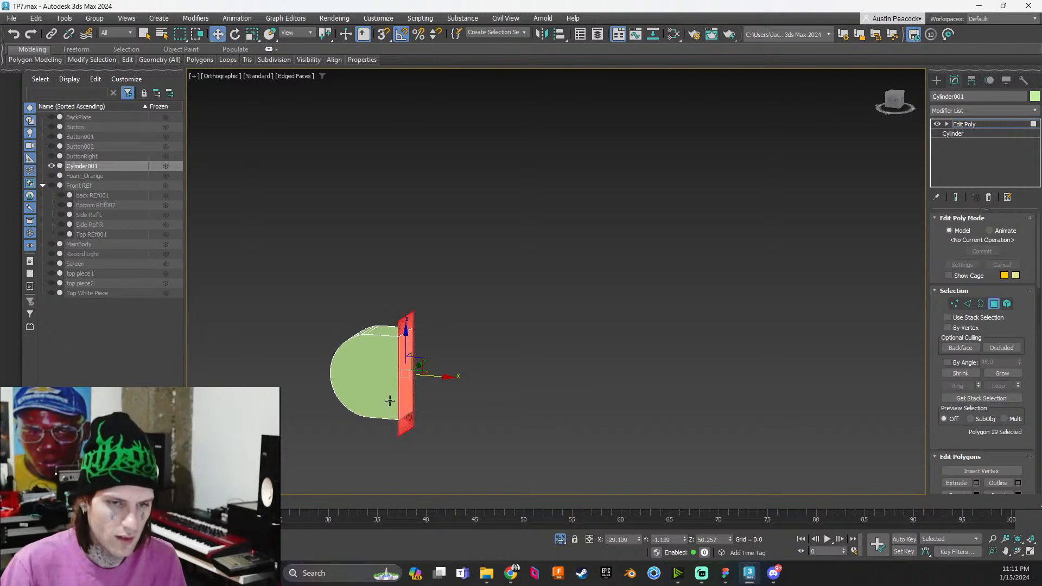
key("ctrl+z")
key("ctrl+z")
key("ctrl+z")
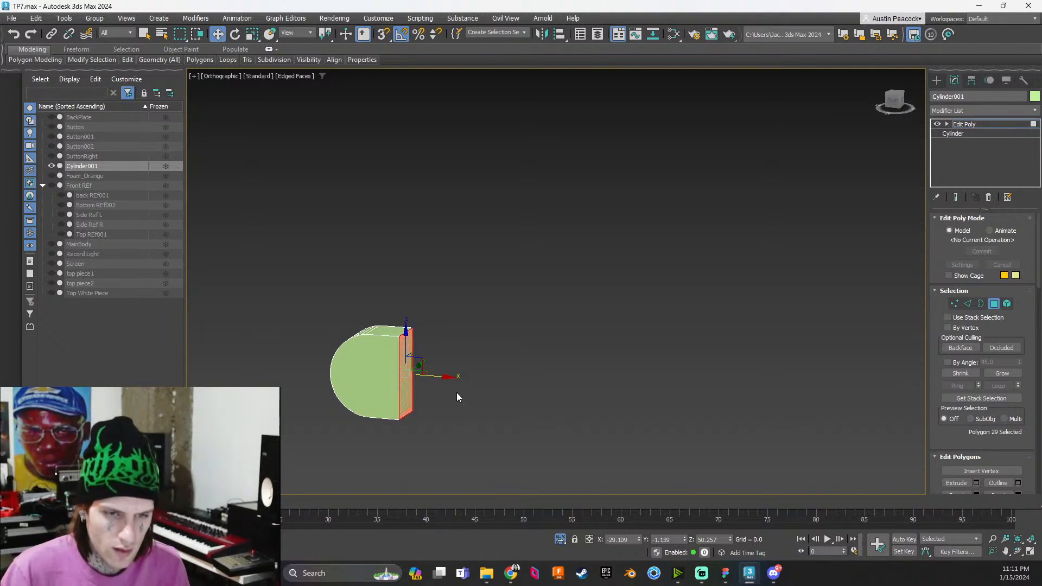
End the isolation and, in the front view, extrude the pivot's flat end face along X into the body, to about X -27.44
key("alt+q")
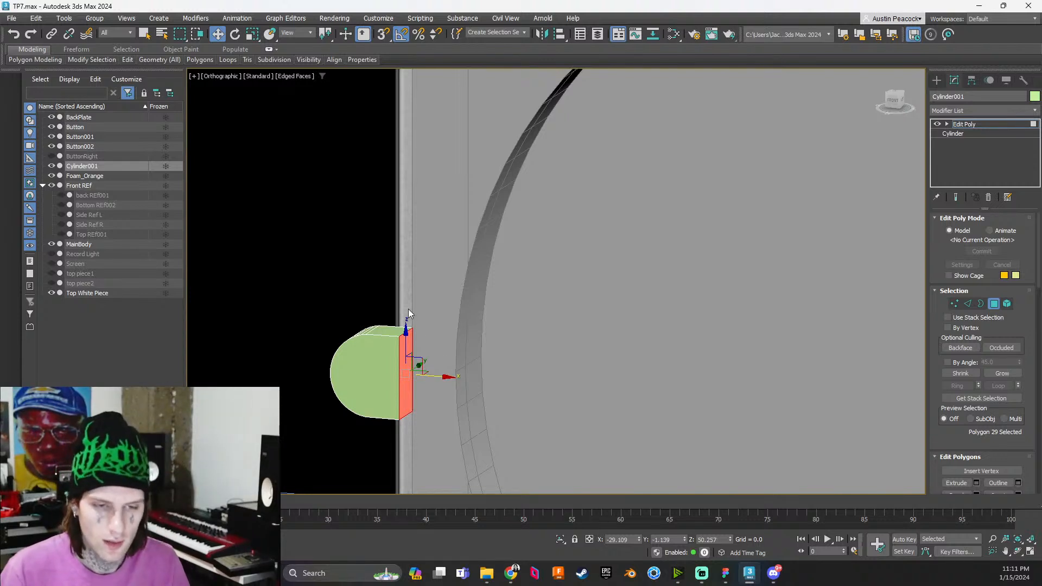
scroll(439, 358, "up", 2)
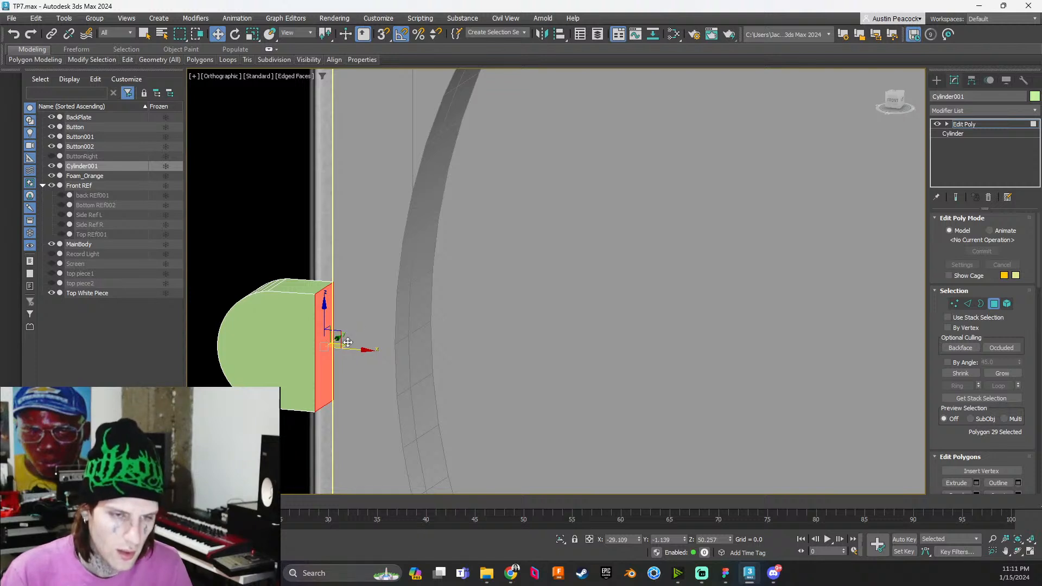
left_click(892, 101)
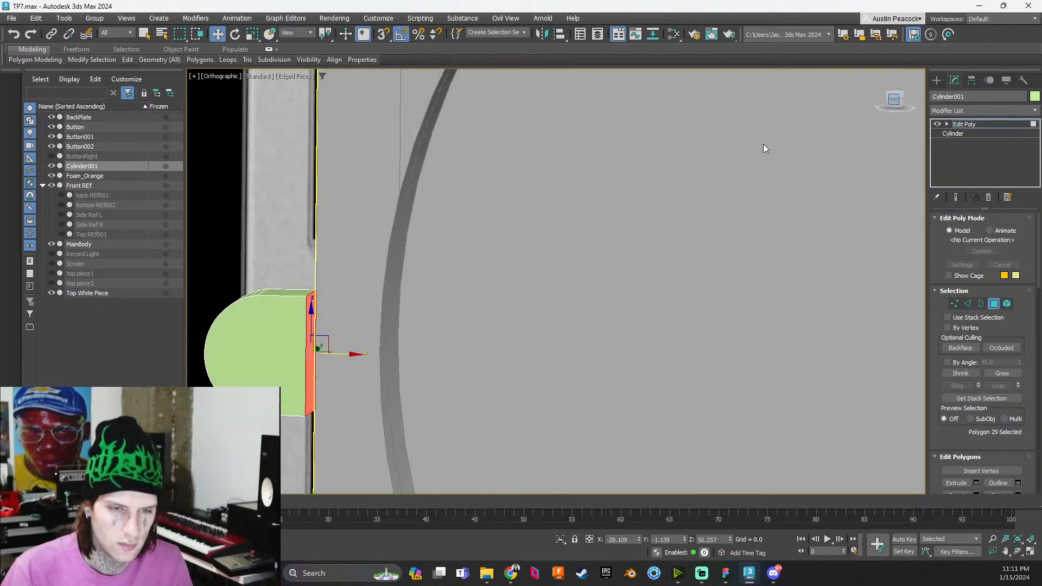
middle_click_drag(315, 355, 418, 321)
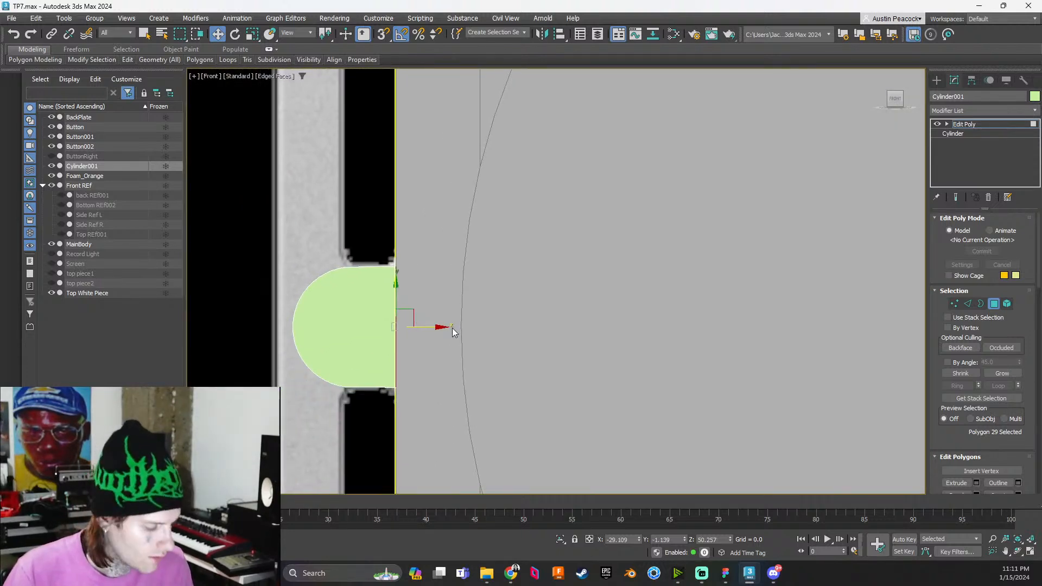
left_click_drag(437, 327, 480, 326)
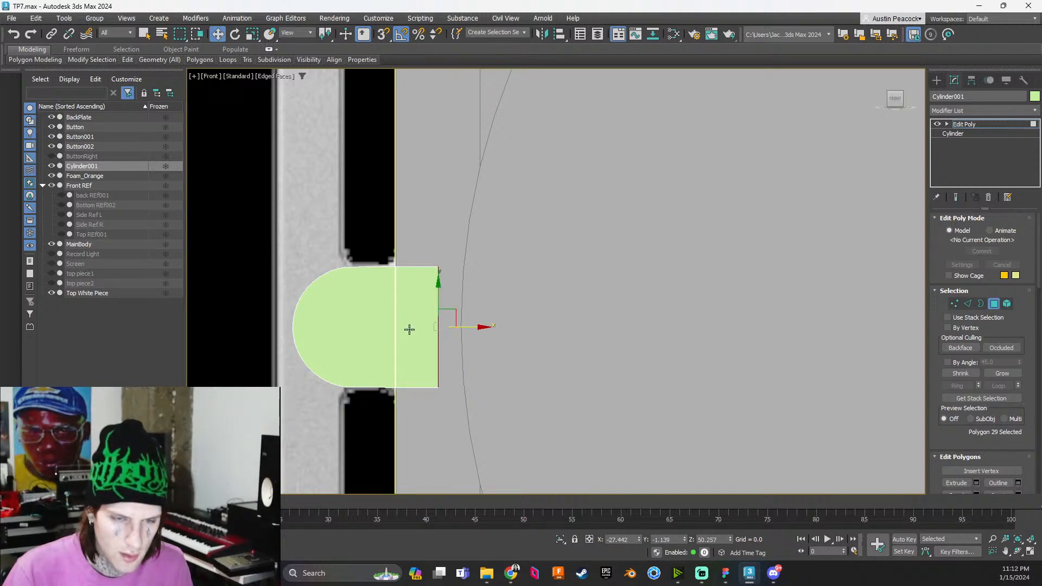
Extrude the upper and lower faces of the pivot's new end section outward into two flange tabs
middle_click_drag(430, 325, 432, 411, "alt")
left_click(420, 283)
left_click(420, 354, "ctrl")
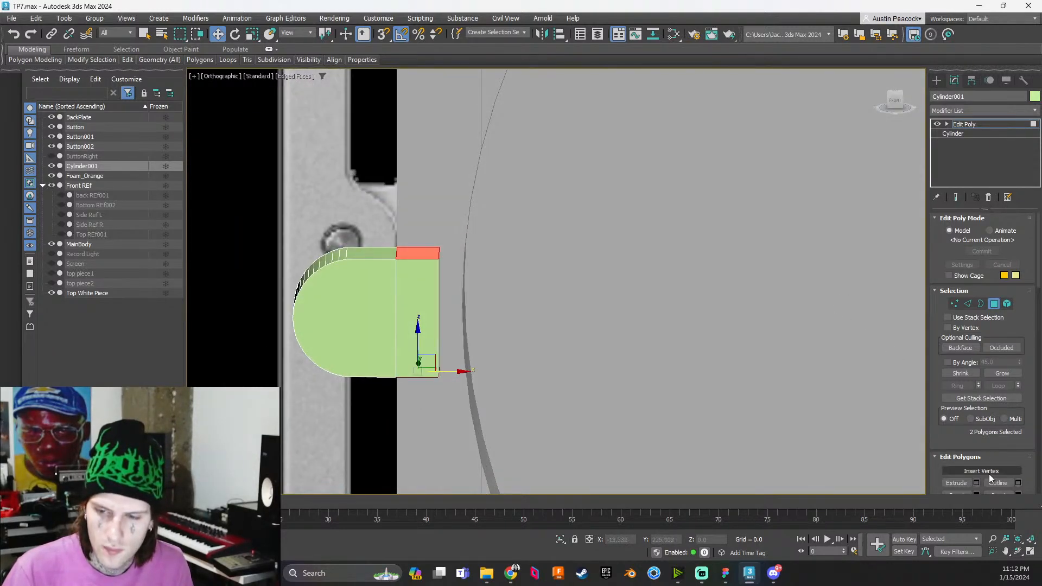
left_click(960, 483)
left_click_drag(430, 242, 436, 203)
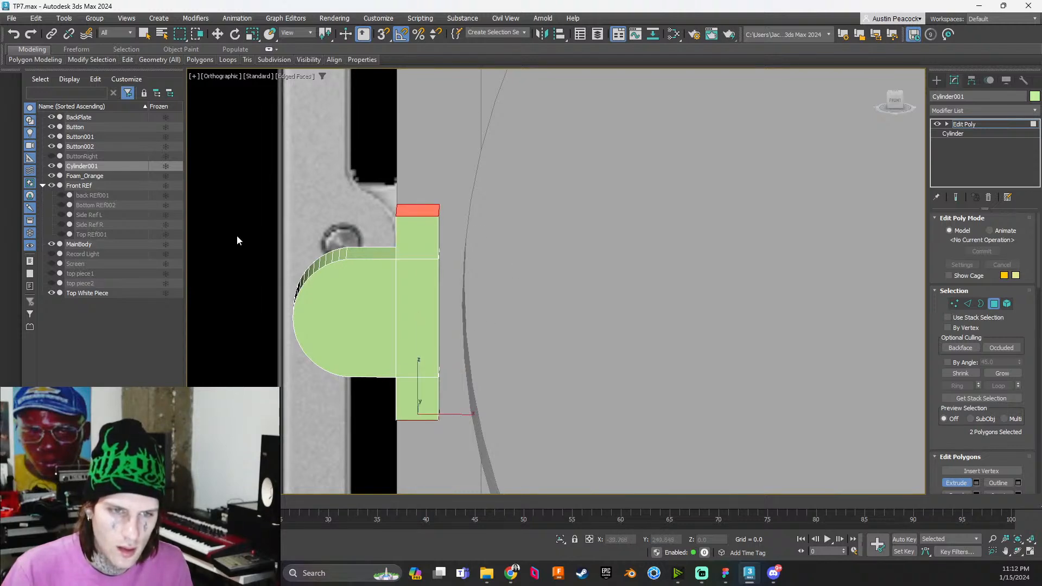
left_click(903, 154)
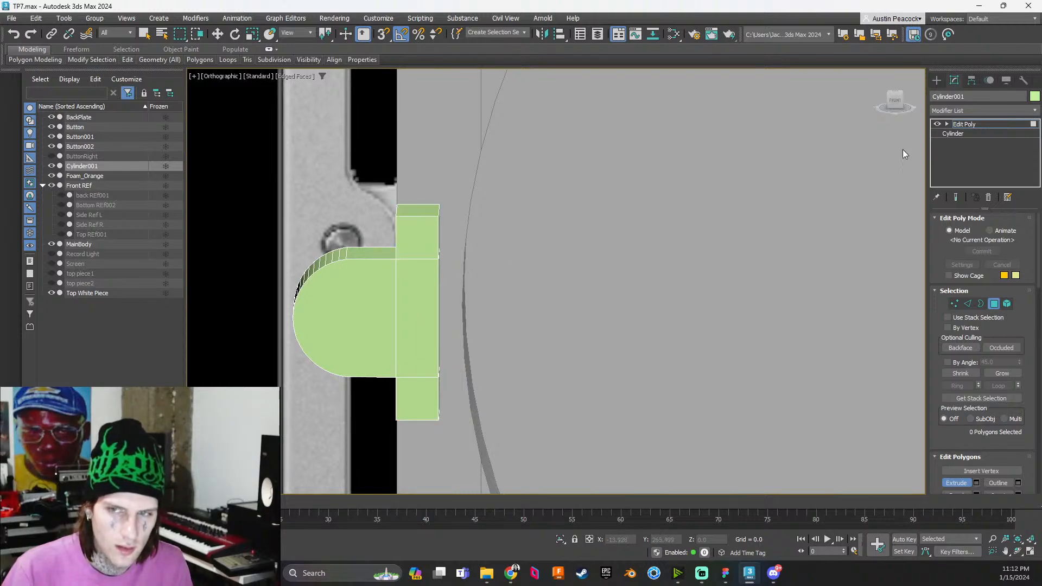
Select the two inner corner edges where the pivot meets the flange tabs, and return to the front view
key("2")
left_click(395, 318)
middle_click_drag(387, 318, 374, 236, "alt")
left_click(378, 227)
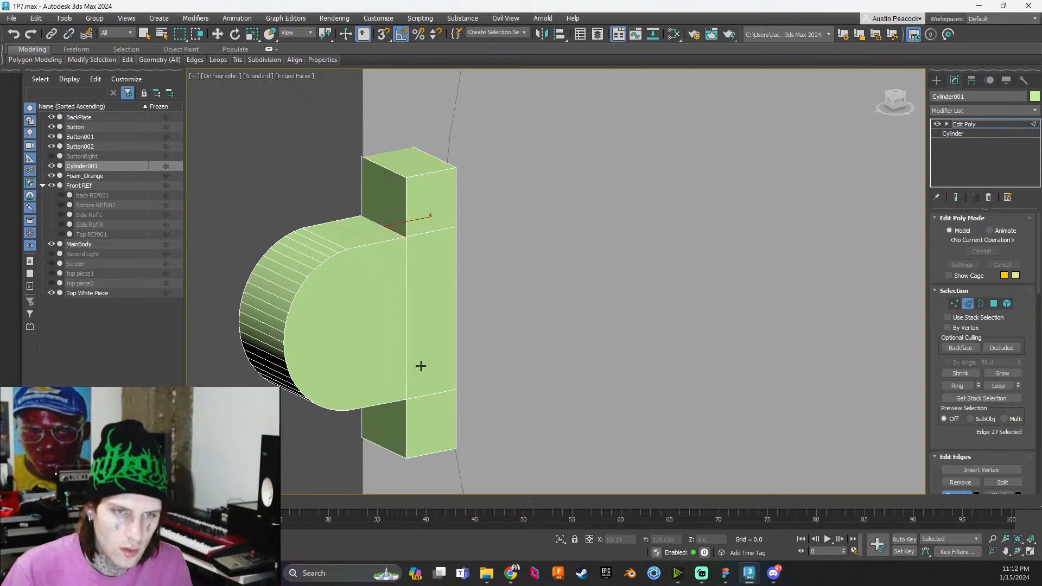
scroll(378, 231, "up", 3)
scroll(377, 235, "down", 3)
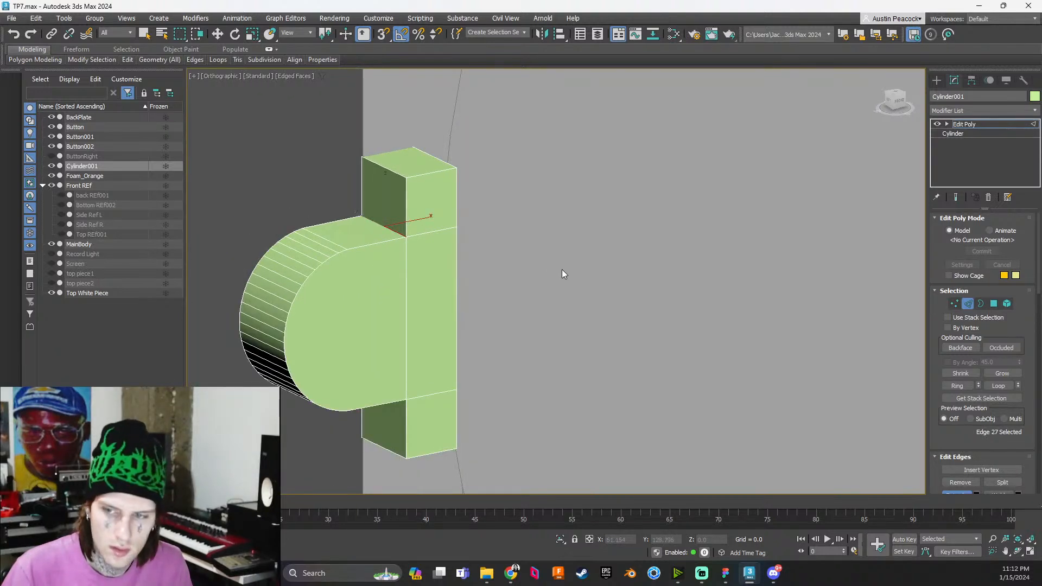
scroll(1000, 458, "down", 2)
key("w")
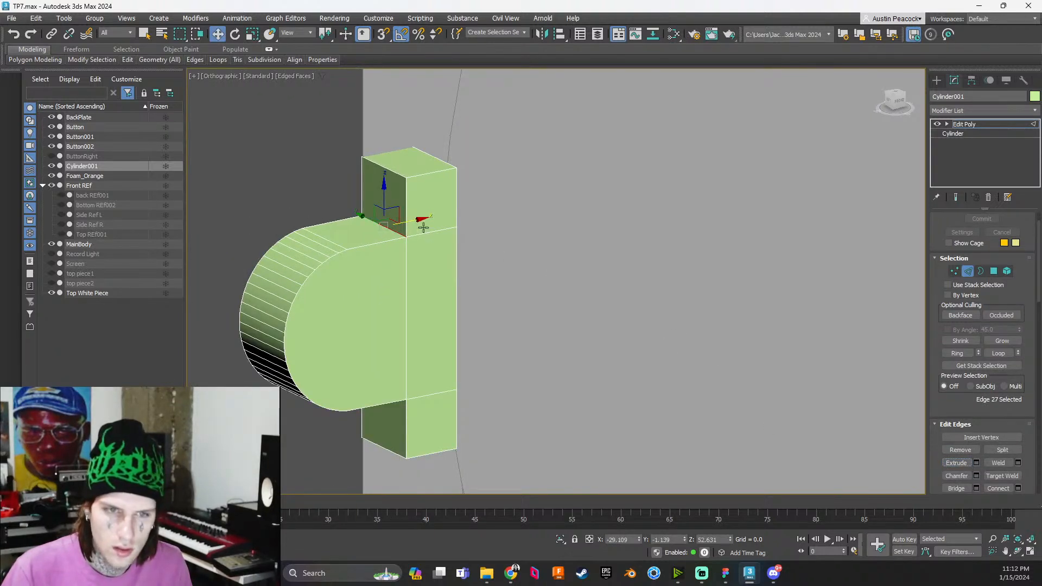
scroll(403, 290, "up", 2)
scroll(417, 349, "down", 2)
middle_click_drag(416, 355, 417, 319, "alt")
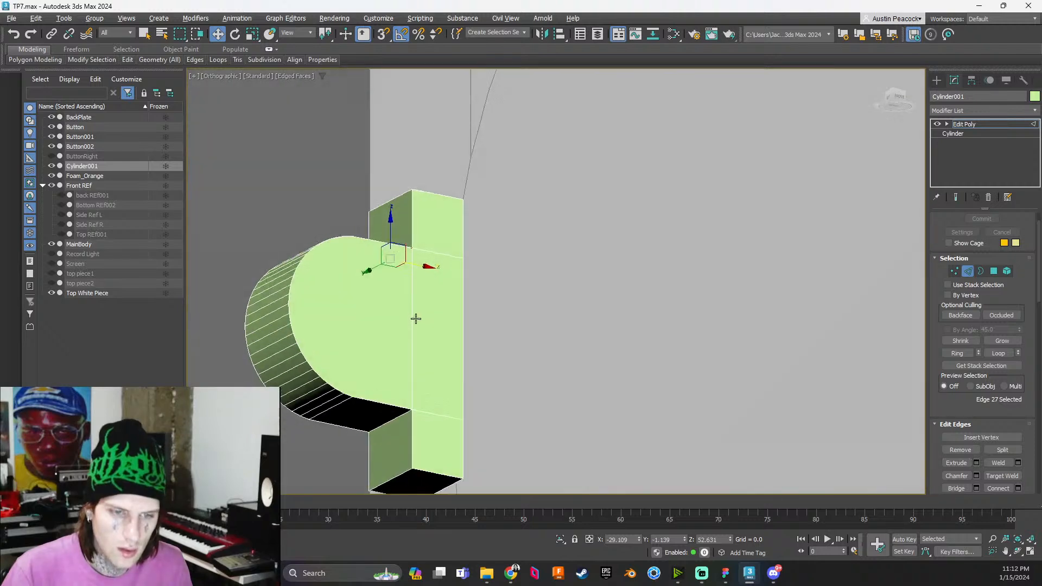
left_click(397, 420, "ctrl")
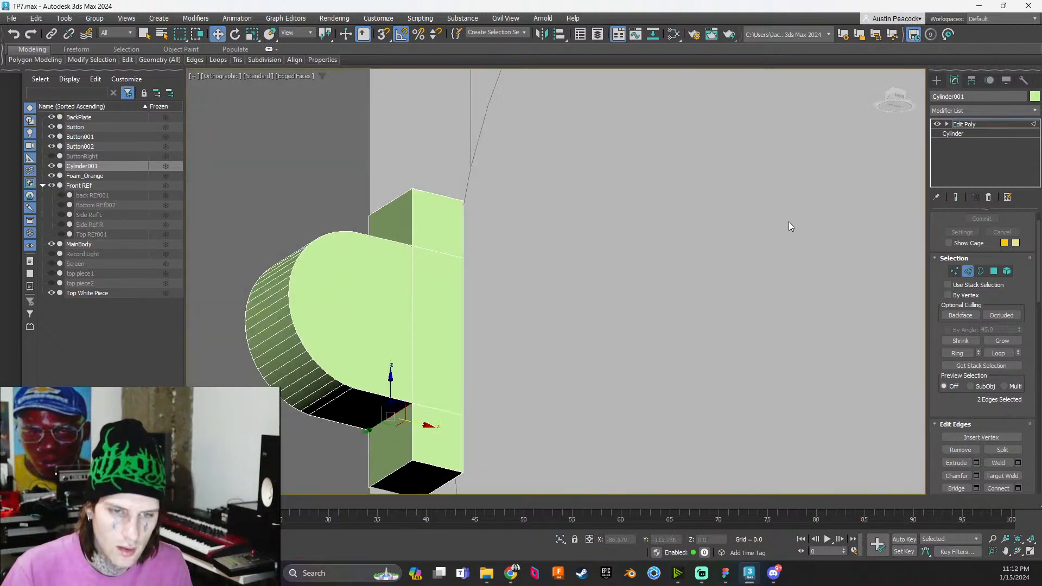
left_click(898, 102)
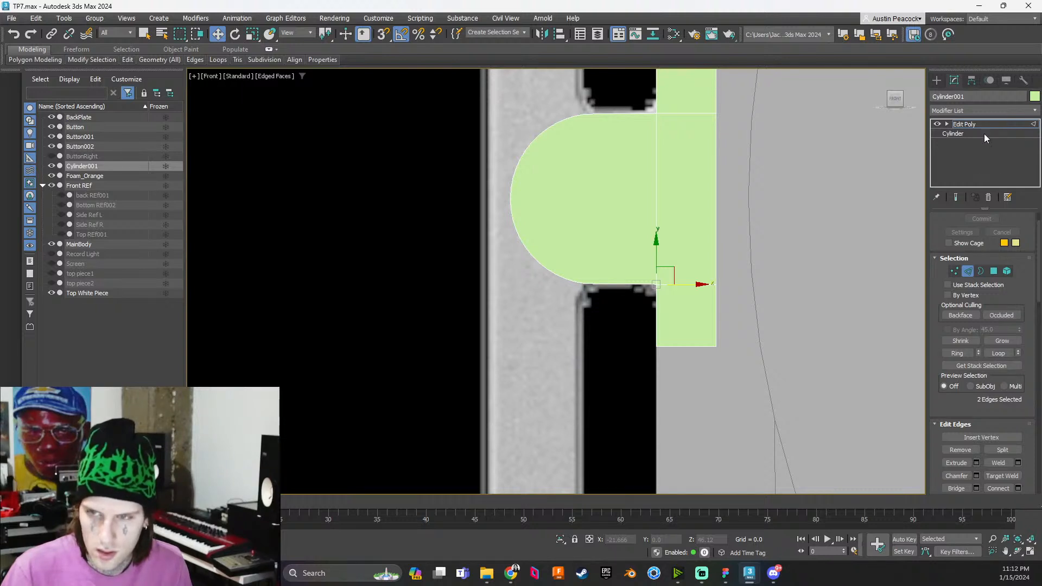
Add a Chamfer modifier to the pivot's two selected inner corner edges
left_click(985, 109)
type("bev")
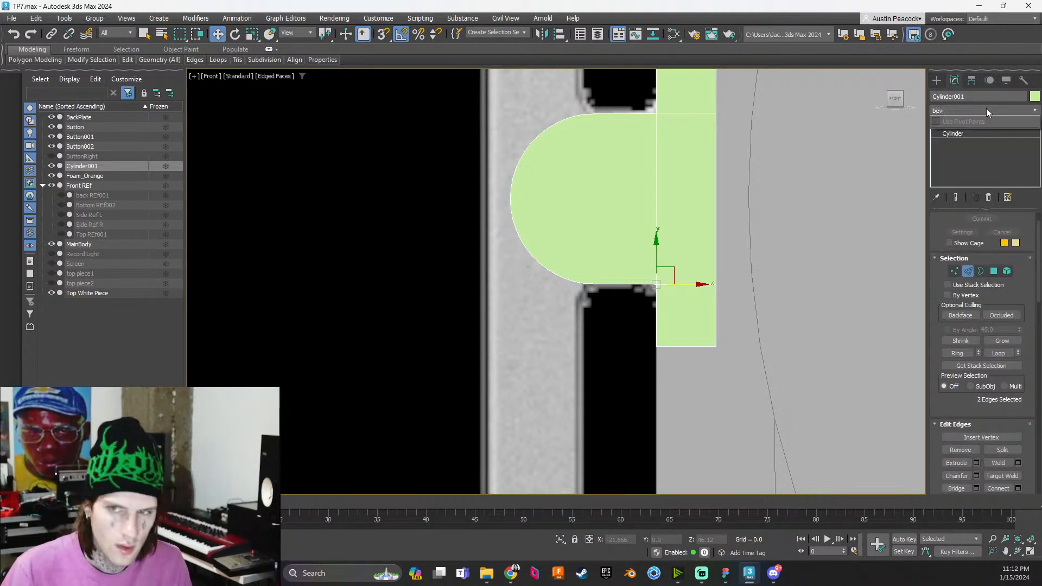
key("BackSpace")
key("BackSpace")
key("BackSpace")
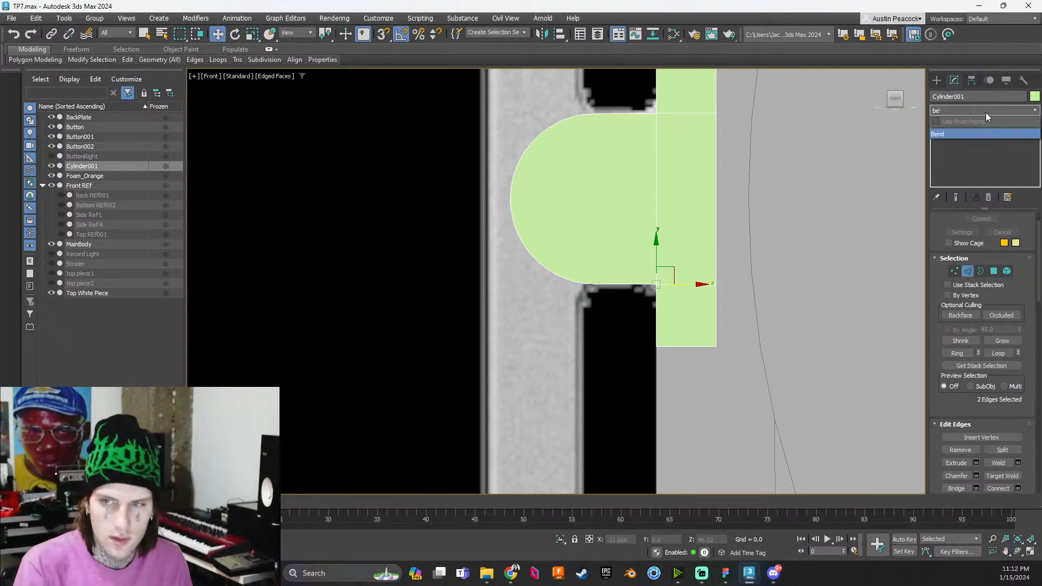
type("c")
key("Return")
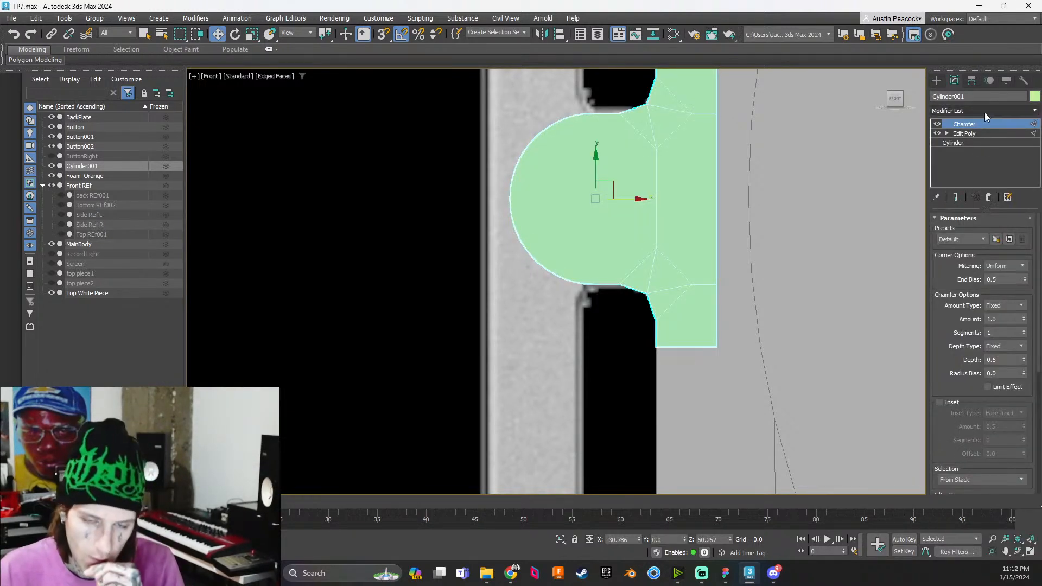
Set the chamfer to 4 segments and compare the rounded corner with the front reference
left_click(1023, 330)
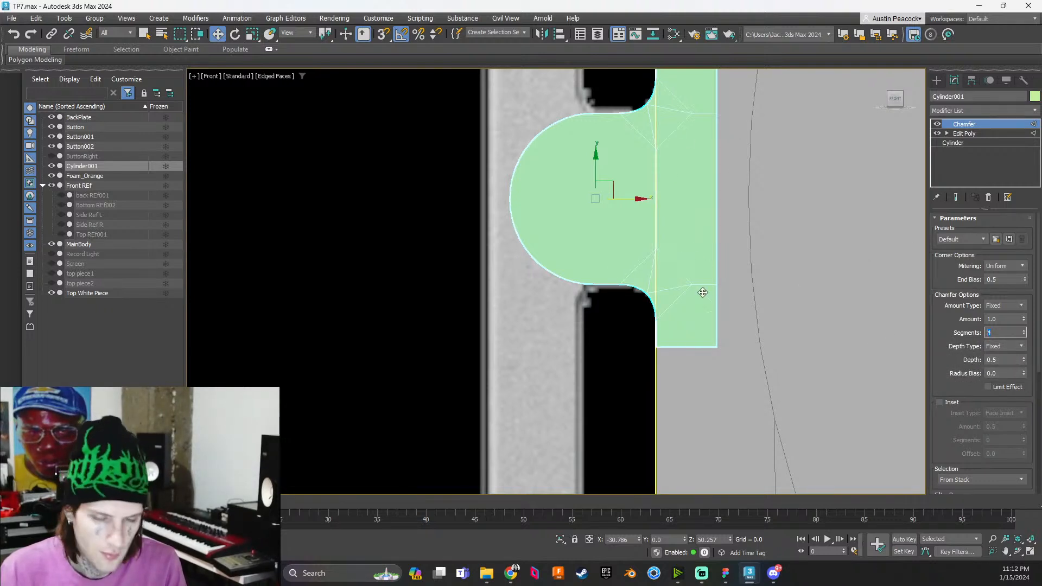
scroll(683, 297, "up", 3)
scroll(653, 293, "up", 2)
scroll(714, 271, "down", 1)
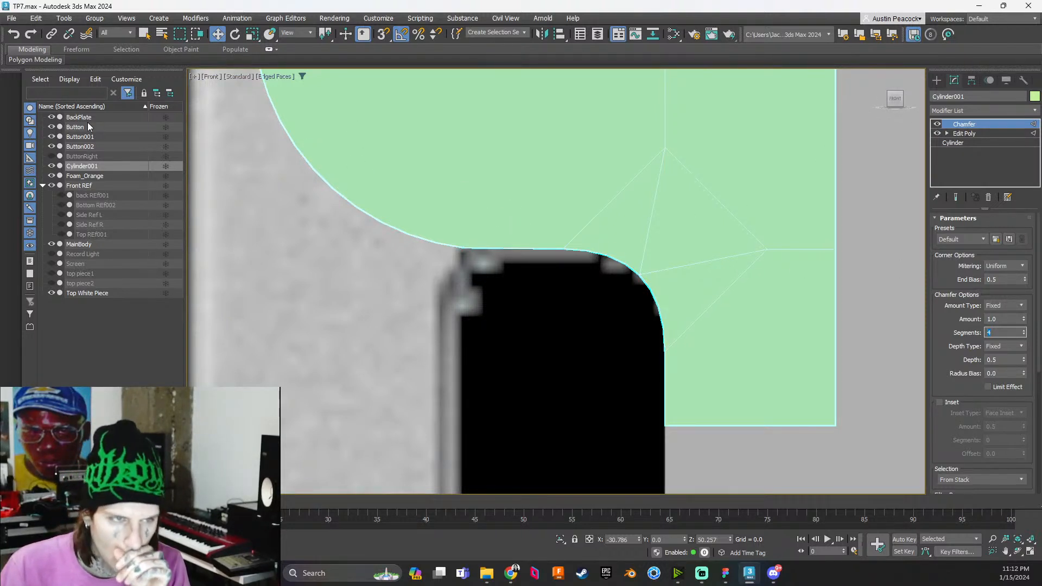
Compare the pivot's outline and rounded corners with the front reference by toggling the pivot's visibility
left_click(51, 166)
scroll(493, 208, "down", 5)
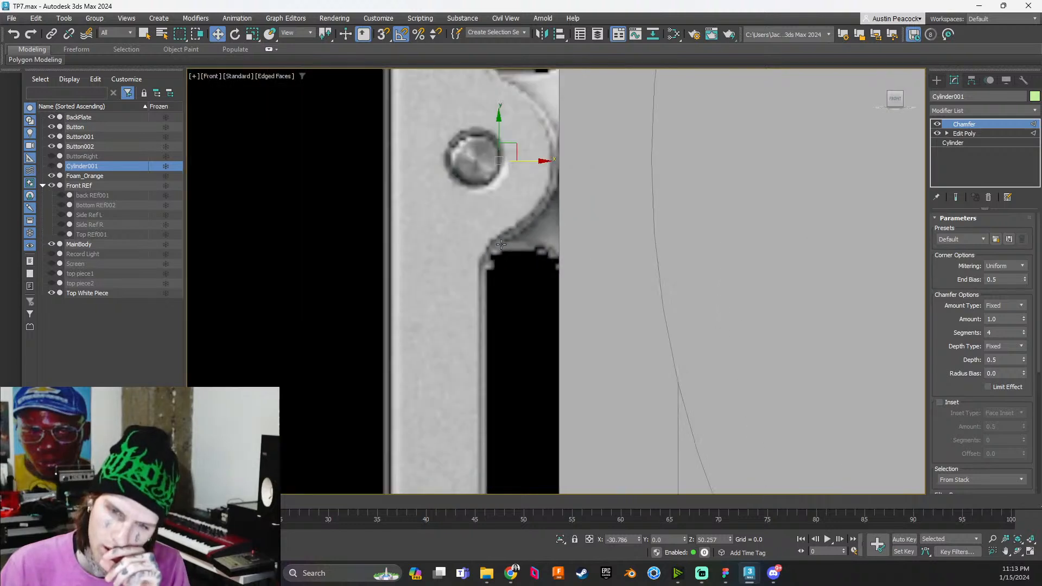
middle_click_drag(492, 208, 515, 315)
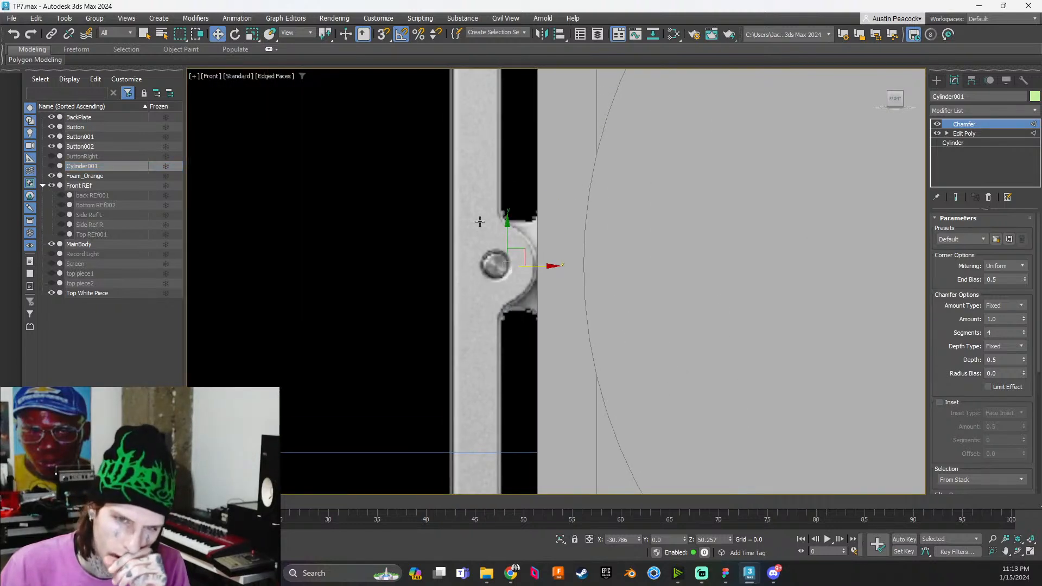
left_click(50, 166)
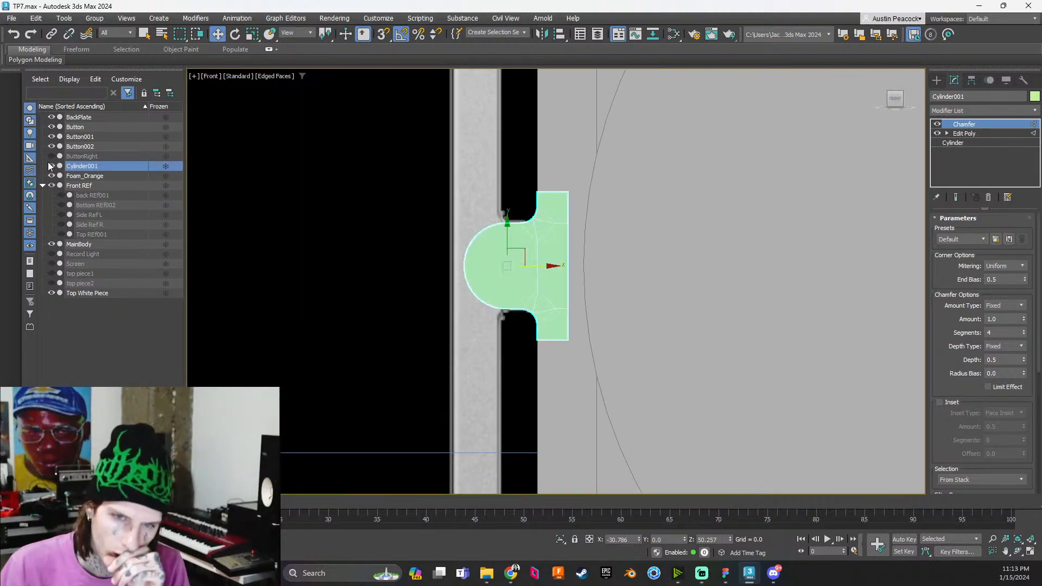
left_click(50, 165)
left_click(50, 165)
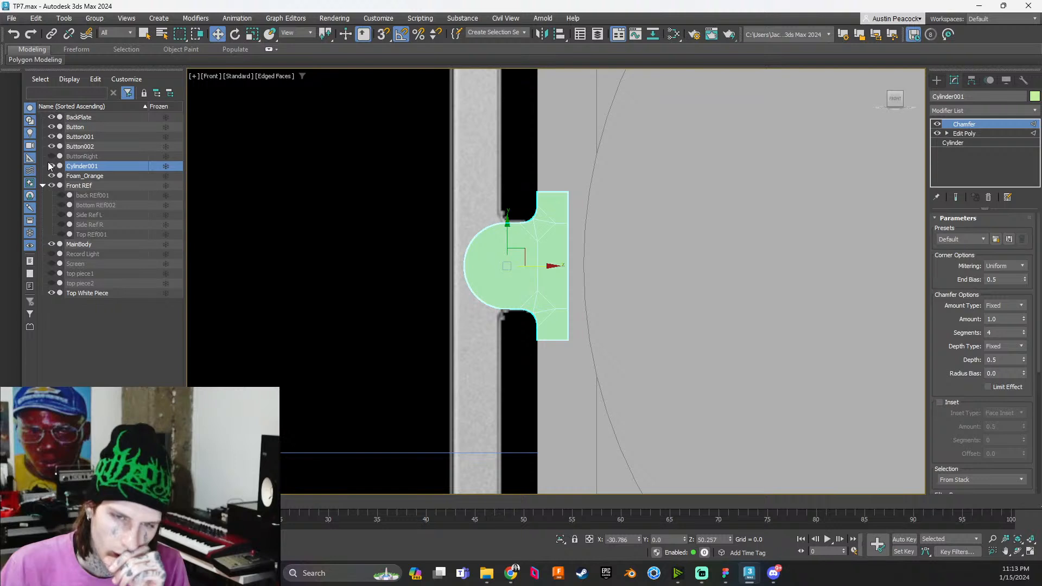
left_click(49, 162)
left_click(48, 162)
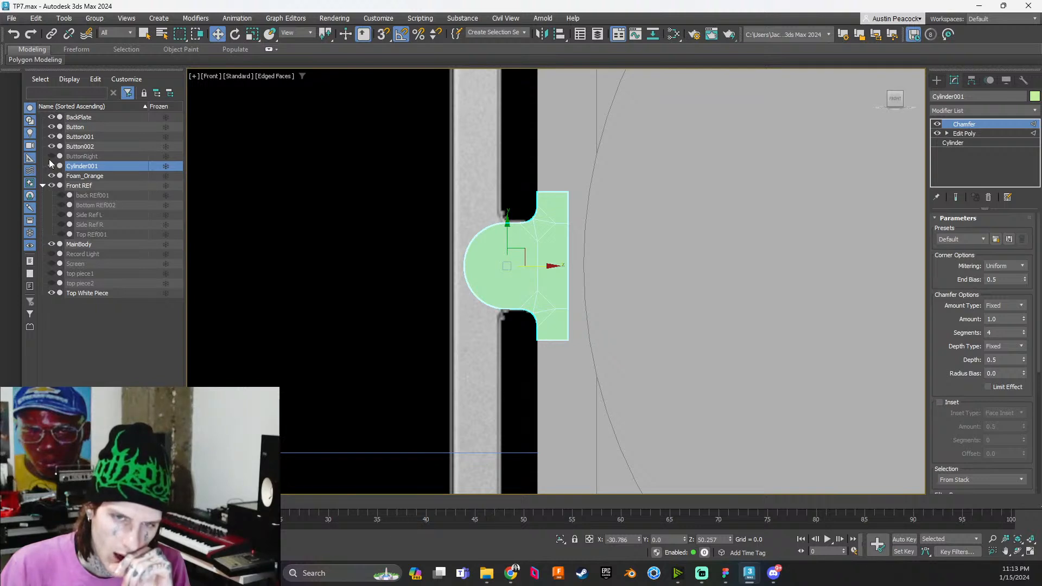
left_click(49, 159)
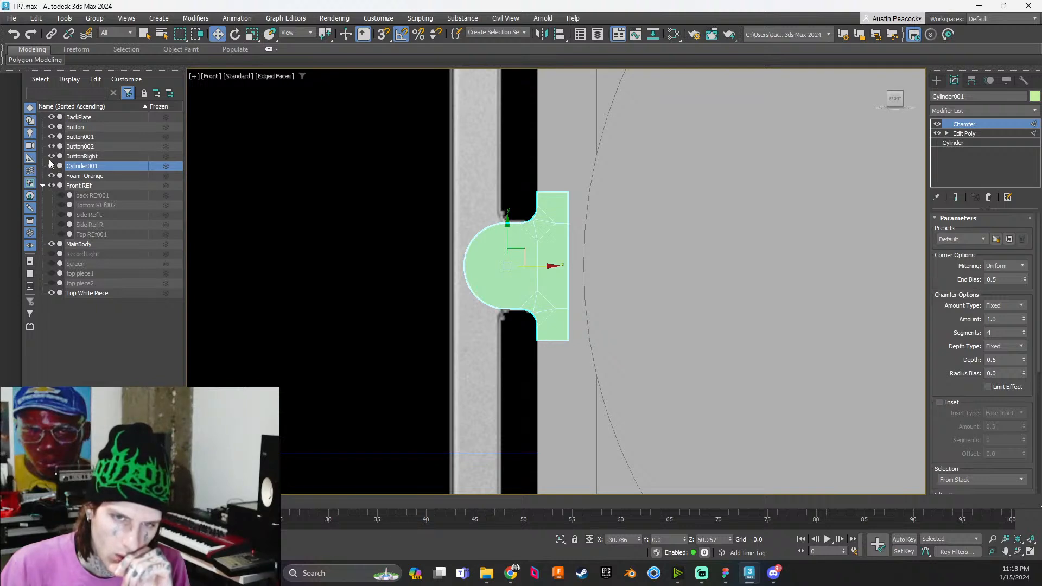
Isolate the pivot from the rest of the model, inspect the topology around its chamfered corners, and reselect it
right_click(109, 164)
left_click(107, 85)
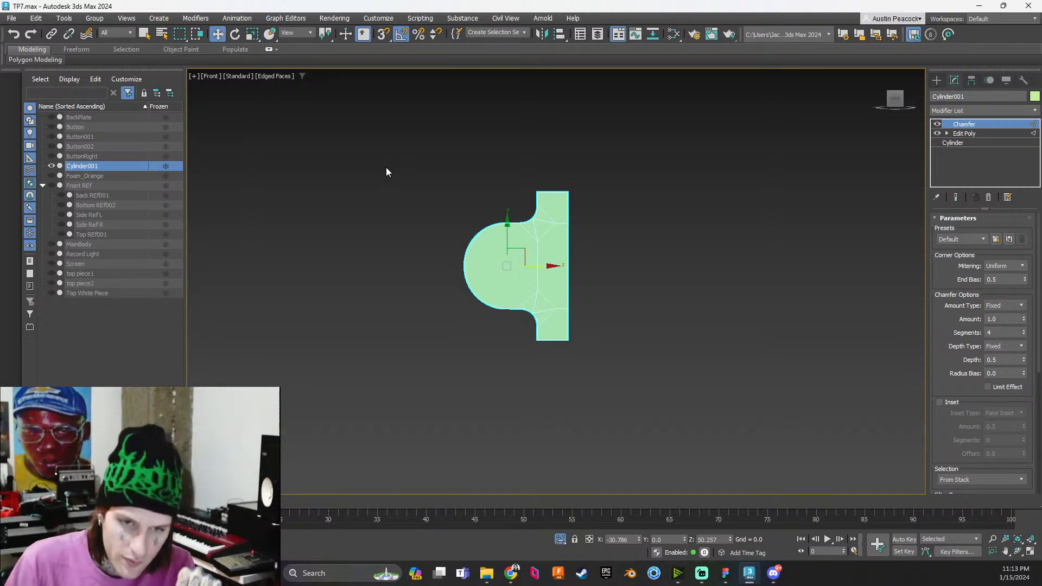
middle_click_drag(548, 215, 556, 254, "alt")
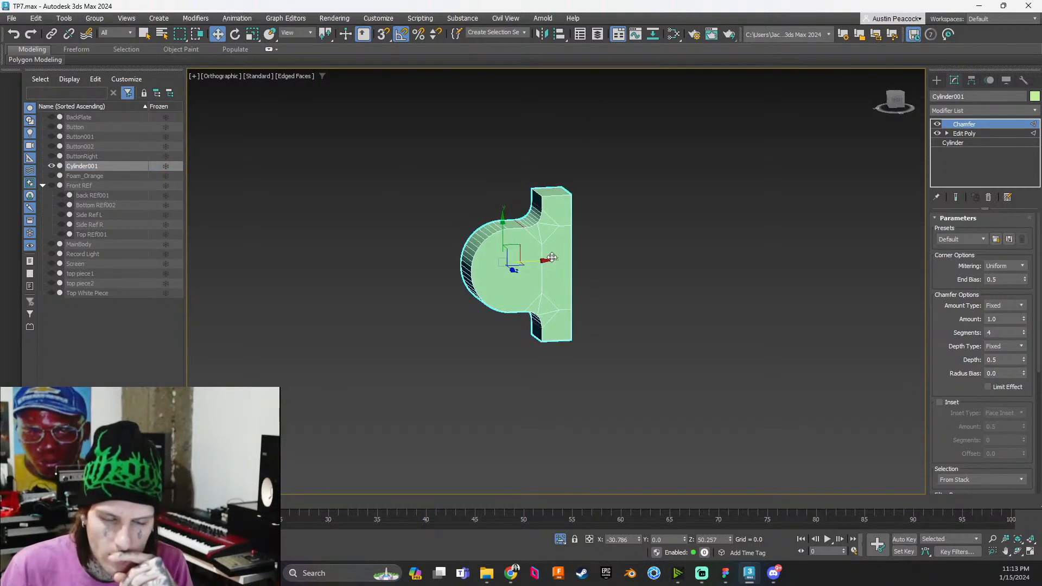
scroll(551, 257, "up", 5)
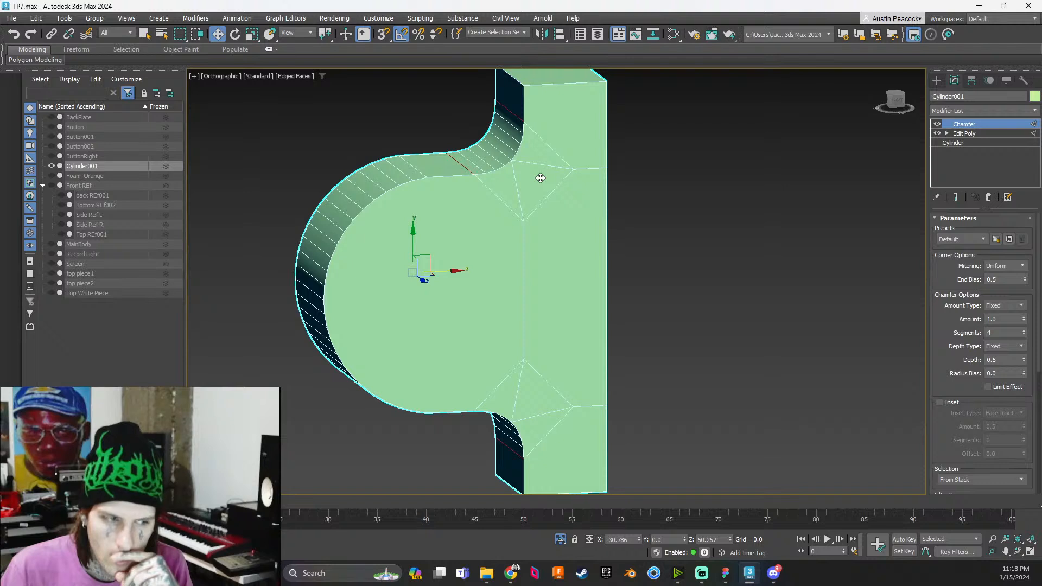
left_click(695, 225)
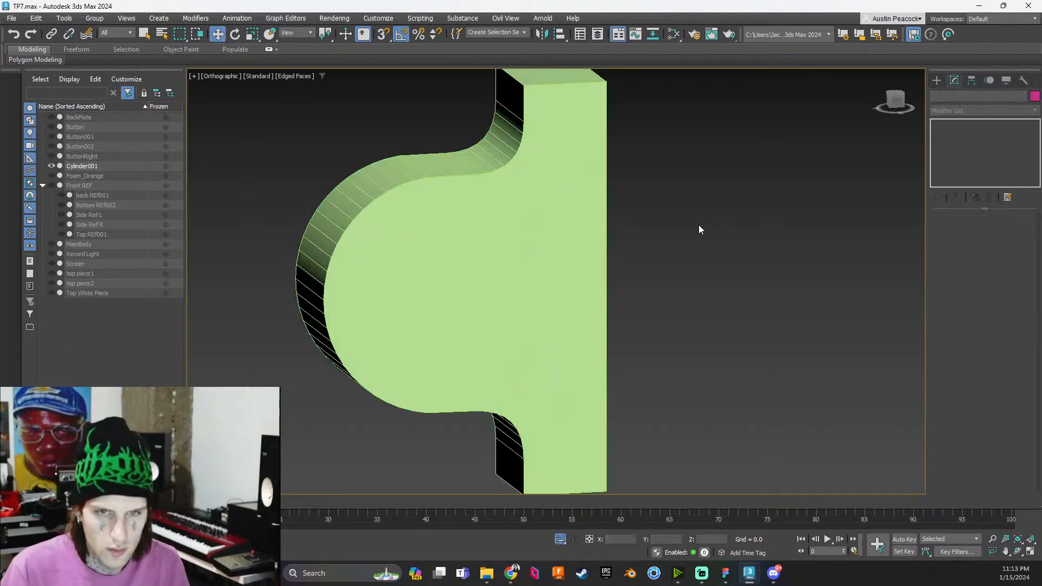
left_click(552, 235)
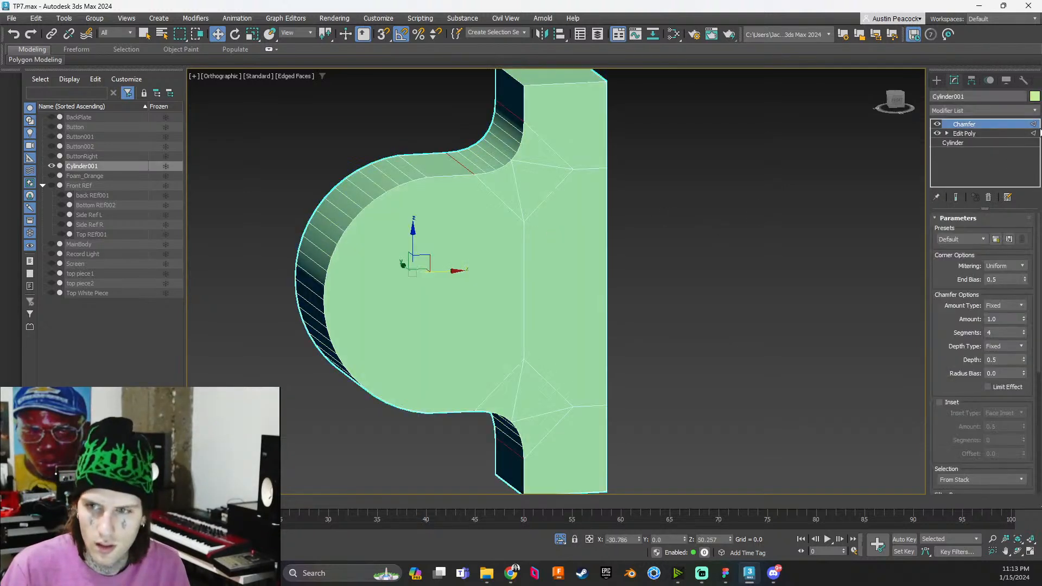
Add an Edit Poly modifier and cut a vertical edge across the pivot's front face between the outer ends of both rounded corners
key("ctrl+e")
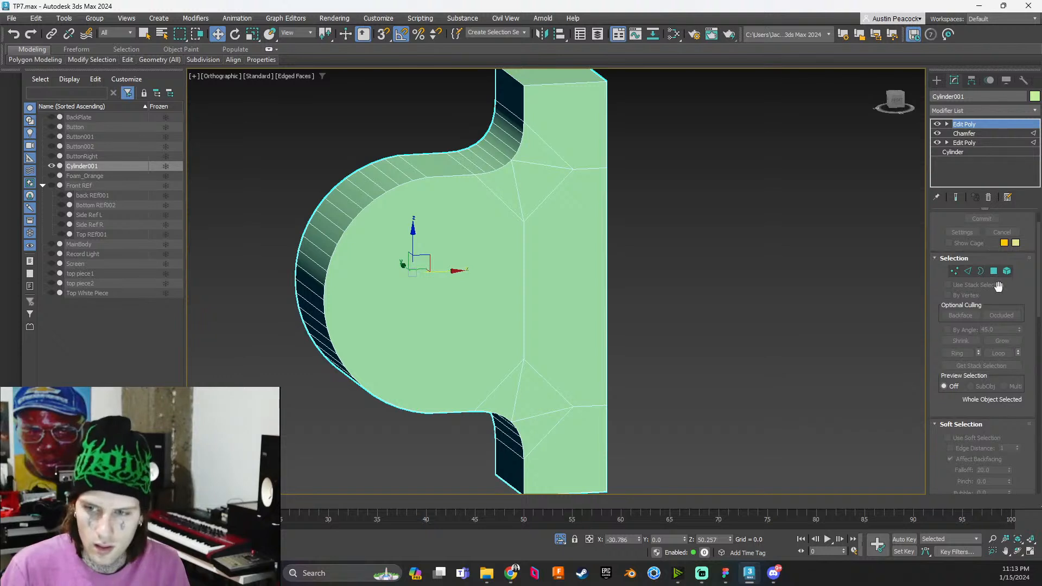
key("1")
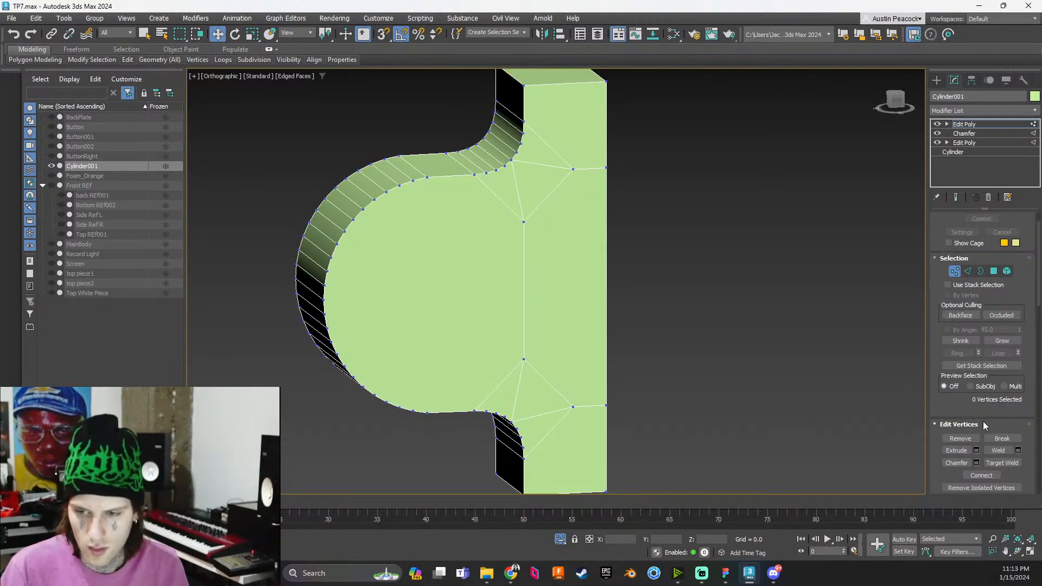
scroll(1010, 432, "down", 2)
scroll(1010, 432, "down", 10)
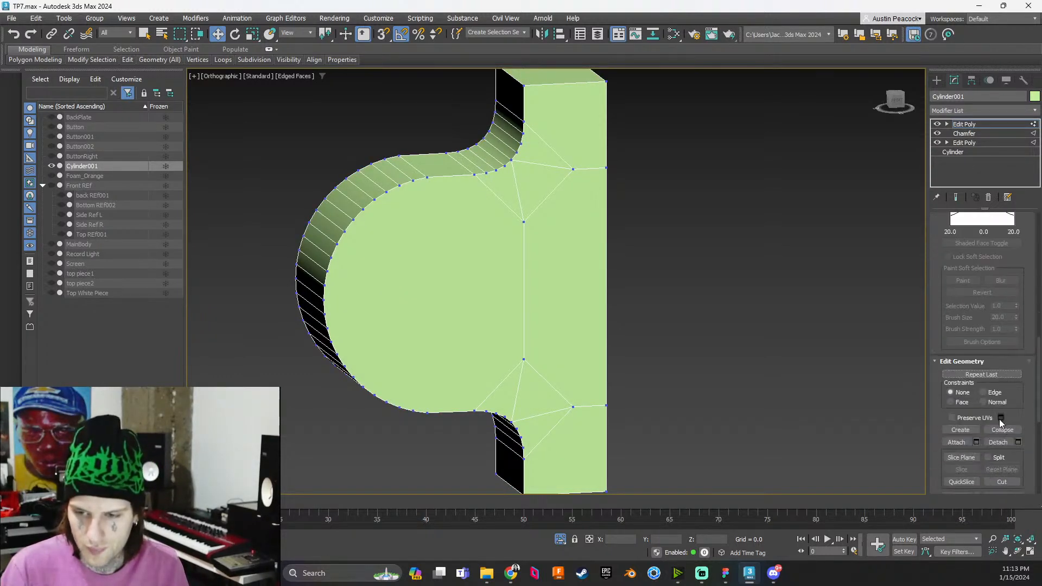
left_click(993, 483)
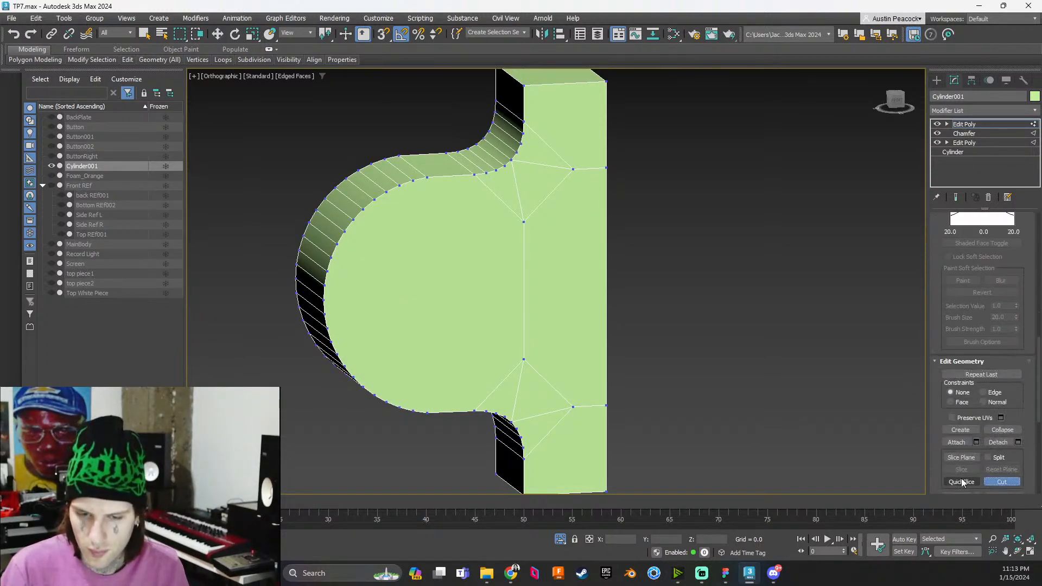
left_click(525, 460)
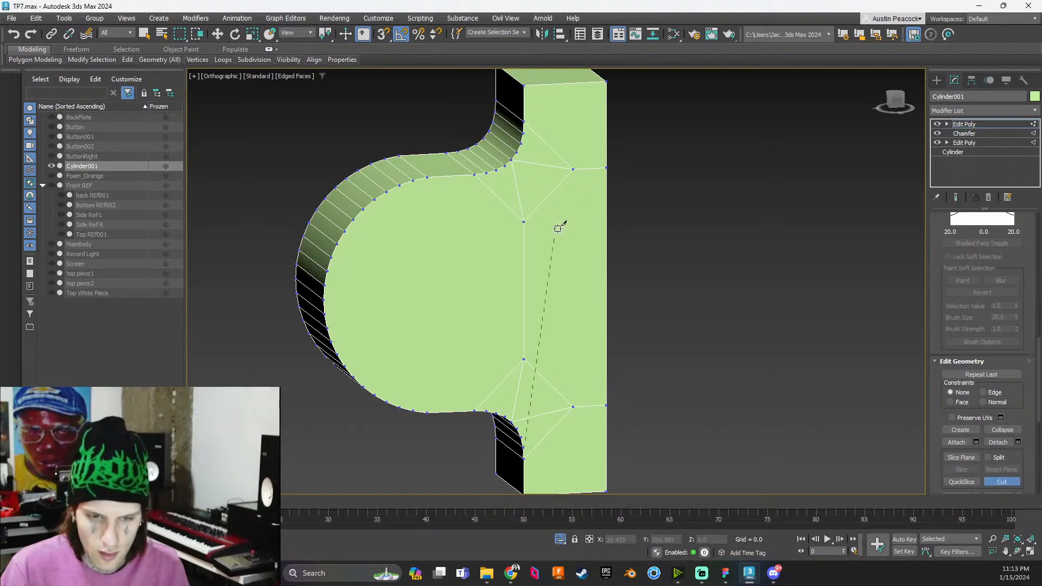
left_click(525, 125)
Cut a matching vertical edge across the pivot's back face between the outer ends of both rounded corners
middle_click_drag(479, 351, 647, 343, "alt")
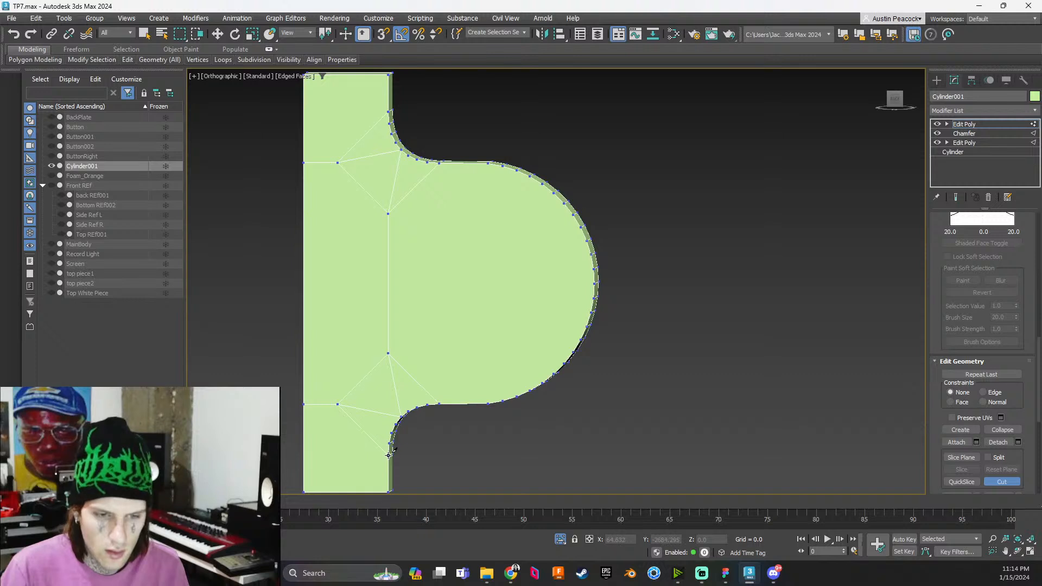
left_click(388, 451)
middle_click_drag(384, 324, 428, 416)
left_click(432, 204)
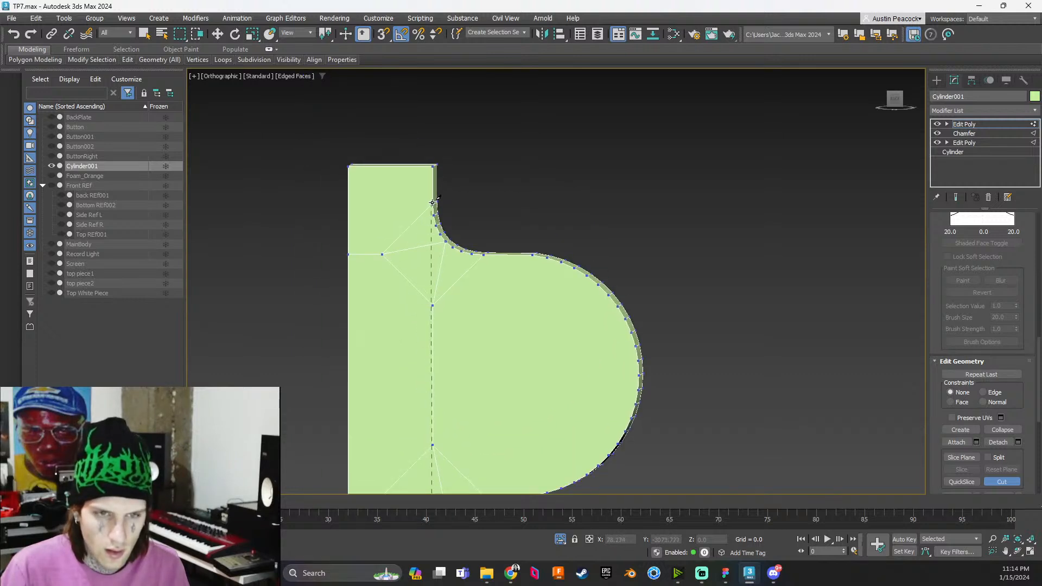
scroll(471, 206, "down", 5)
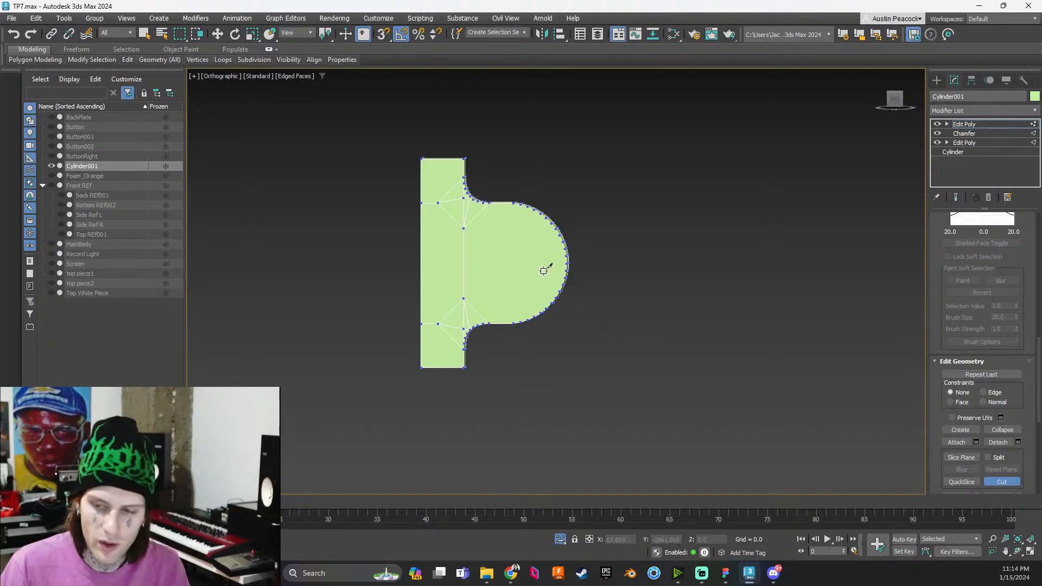
left_click(1002, 481)
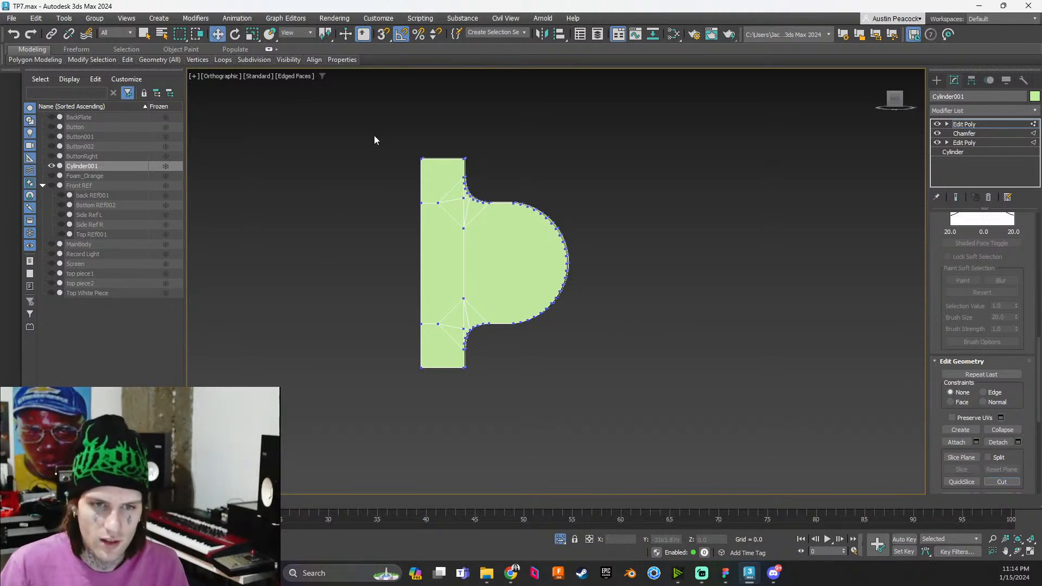
Delete the polygons of the flange section beyond the cut line, leaving the rounded pivot and its curved corners
left_click_drag(380, 128, 461, 379)
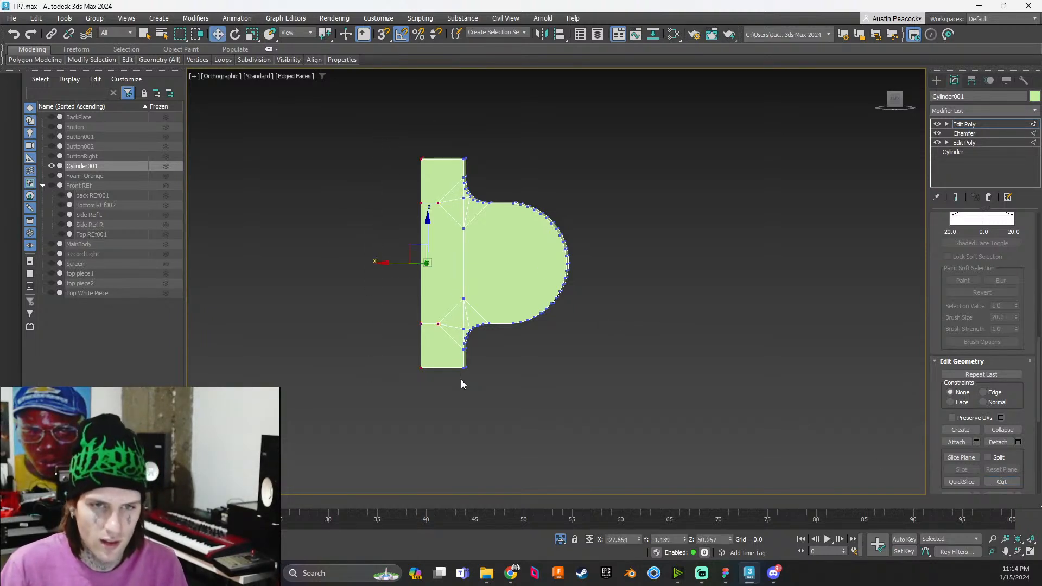
key("1")
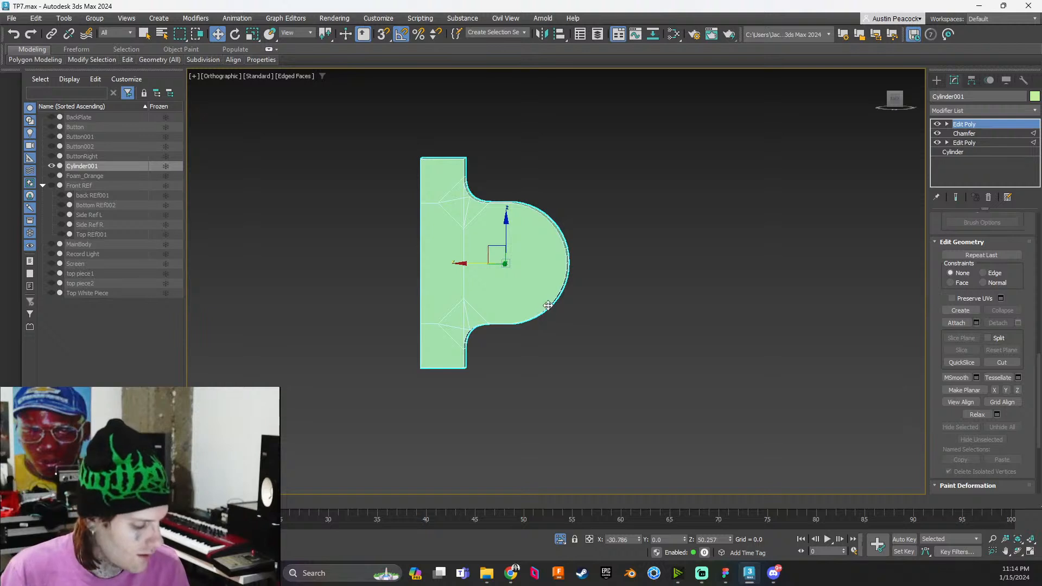
key("4")
left_click_drag(460, 401, 459, 405)
key("Delete")
middle_click_drag(442, 359, 482, 363, "alt")
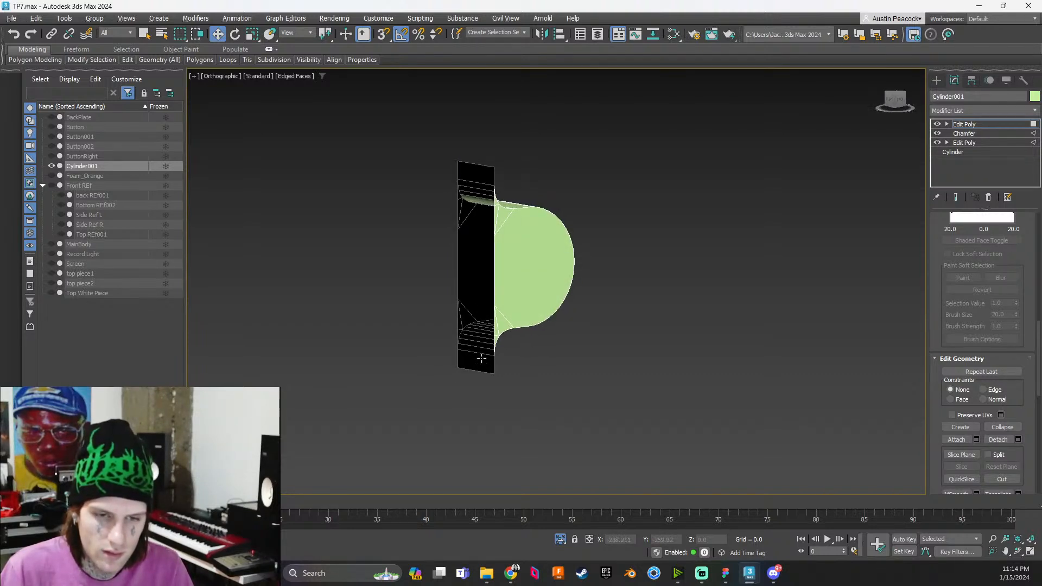
Add a Cap Holes modifier to close the pivot's open flat end
left_click(985, 110)
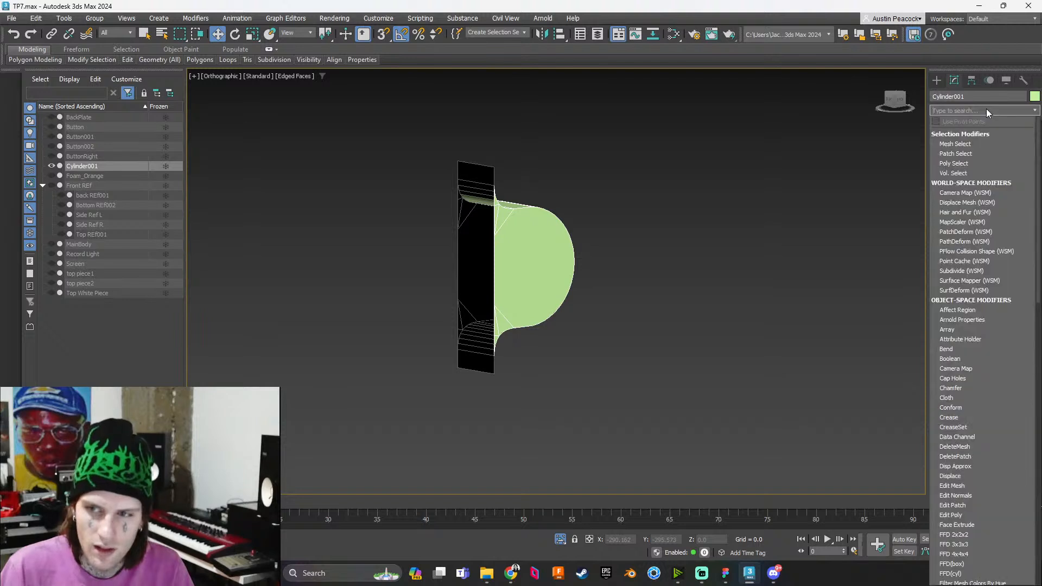
type("cap")
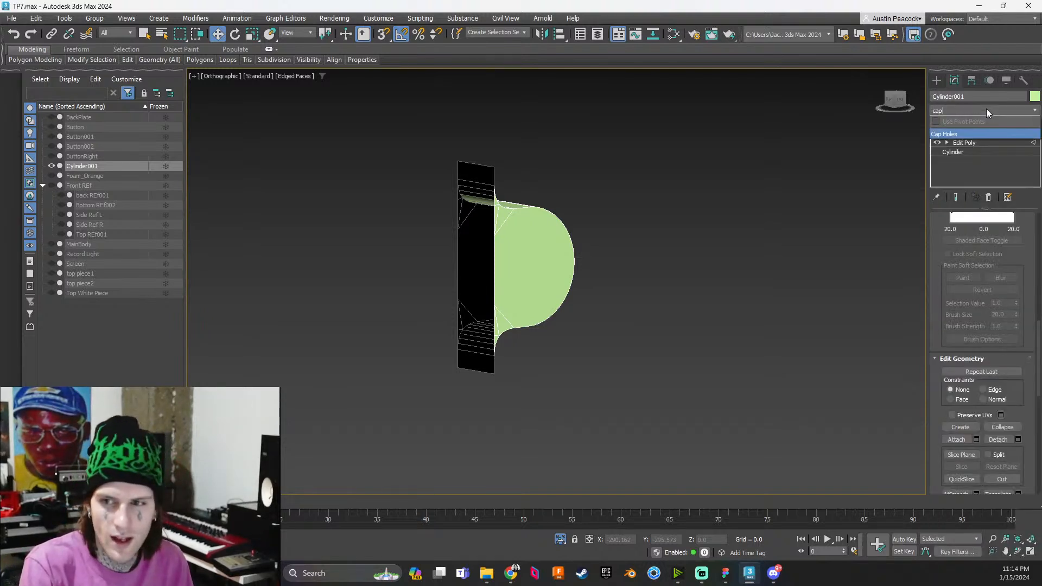
key("Return")
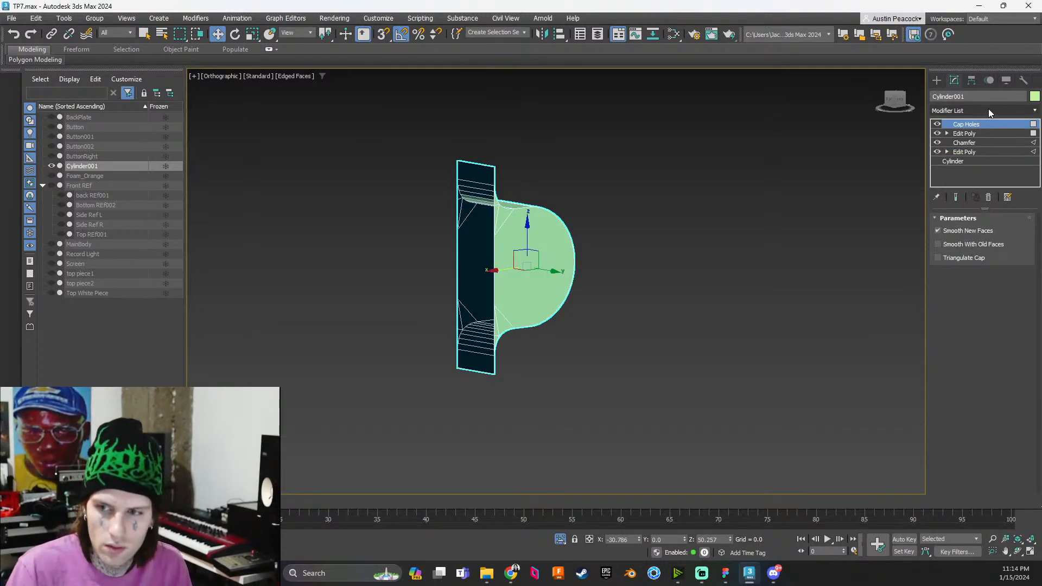
left_click(999, 133)
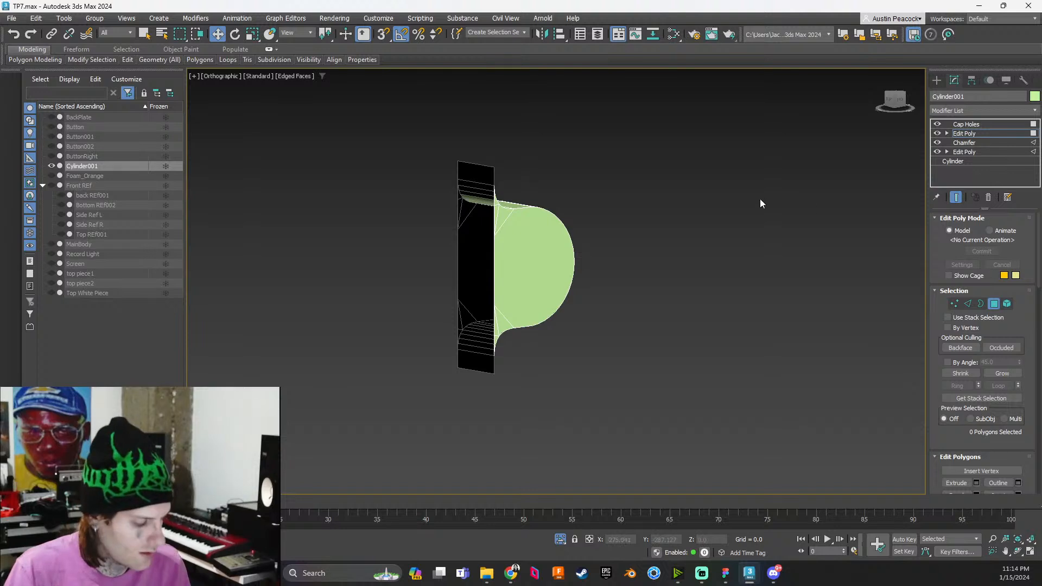
key("4")
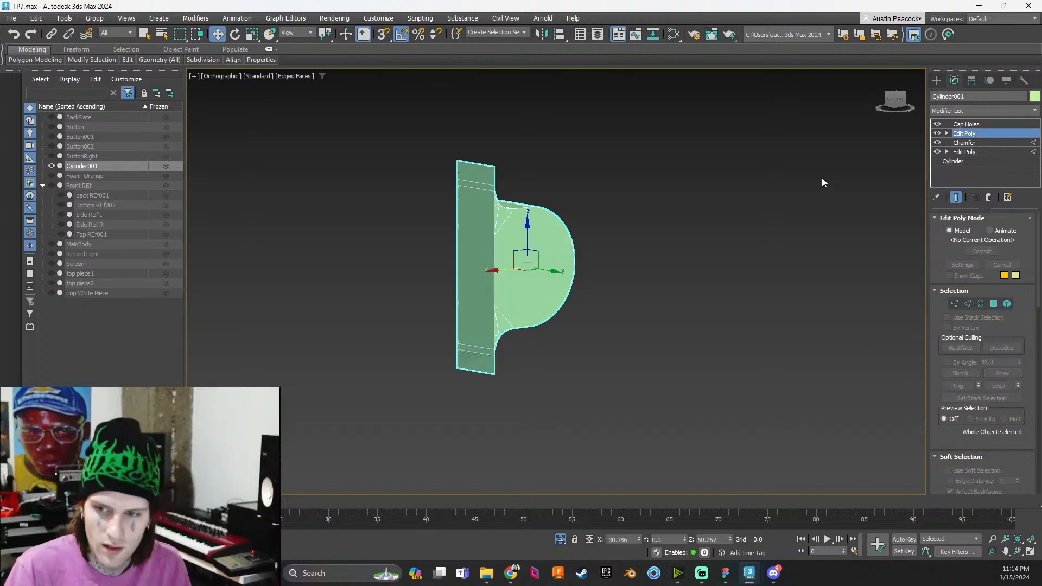
left_click(970, 126)
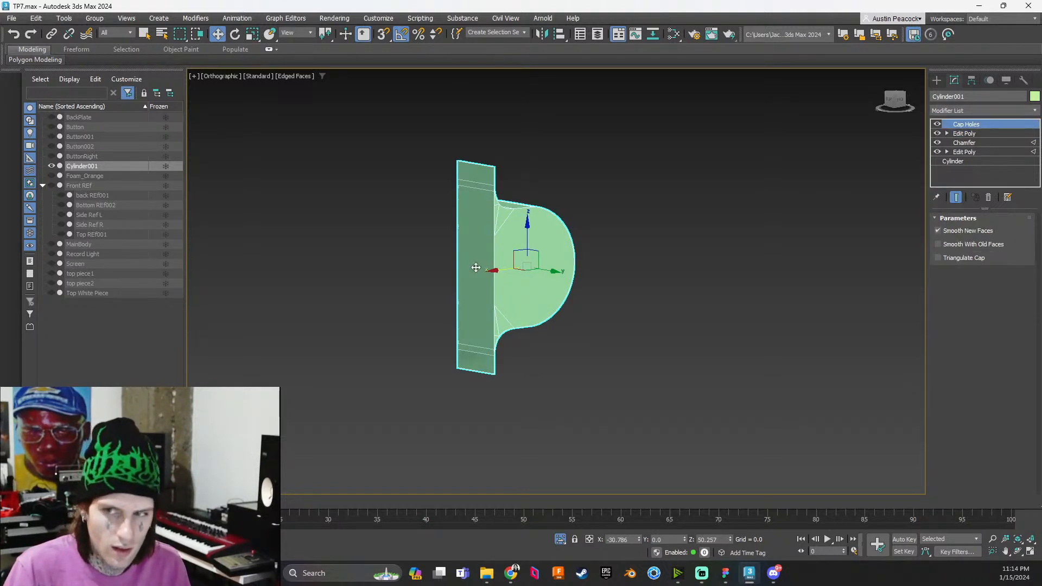
Add an Edit Poly modifier and extrude the capped end face outward to rebuild the flange section
key("ctrl+e")
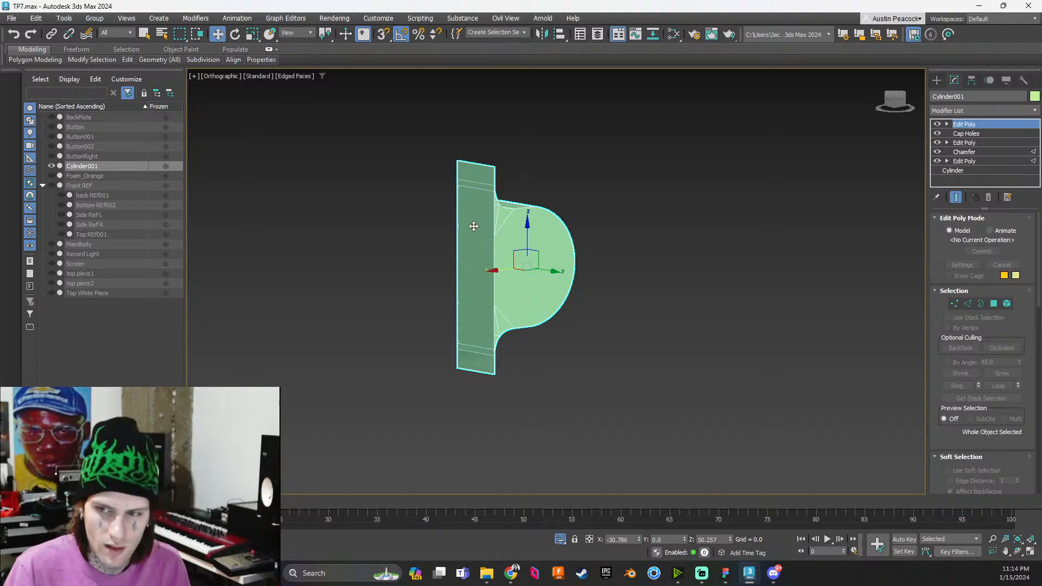
key("4")
left_click(469, 227)
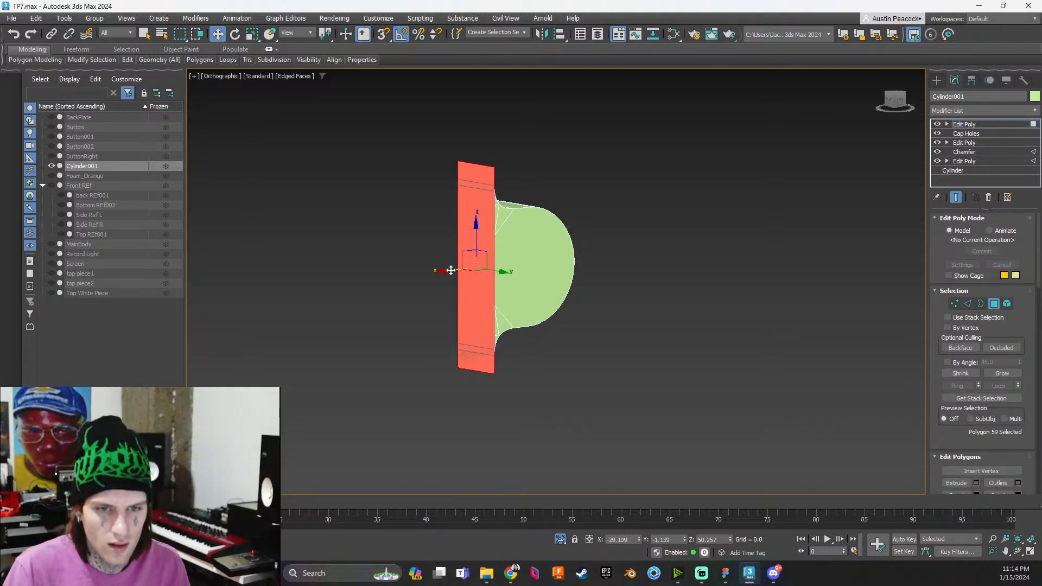
left_click_drag(448, 273, 399, 279, "shift")
Leave polygon editing and add a Cap Holes modifier to fill the open faces at both ends of the pivot's flange
middle_click_drag(492, 223, 404, 215, "alt")
scroll(500, 353, "up", 4)
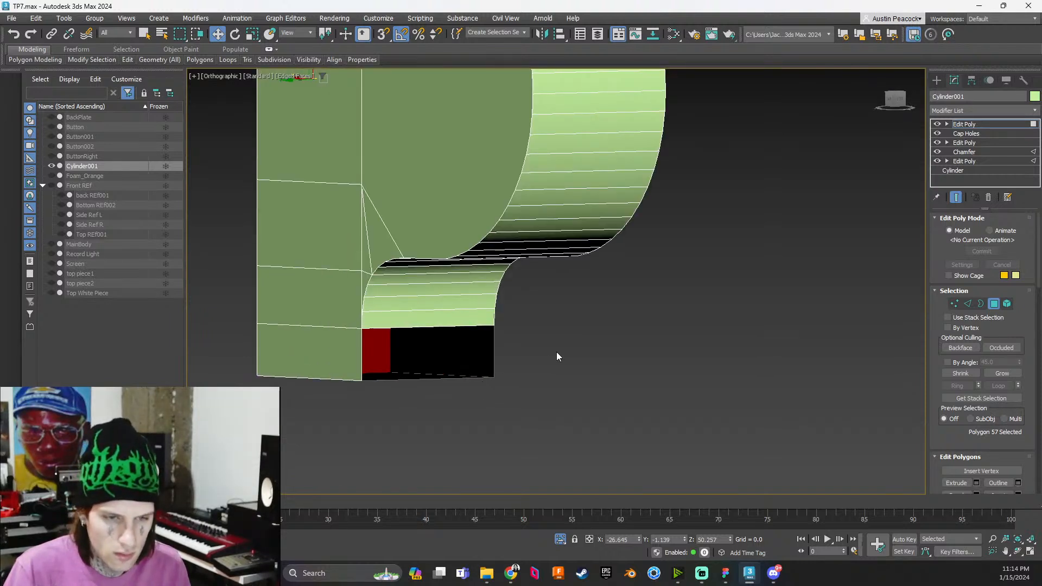
middle_click_drag(556, 352, 557, 318)
left_click(574, 342)
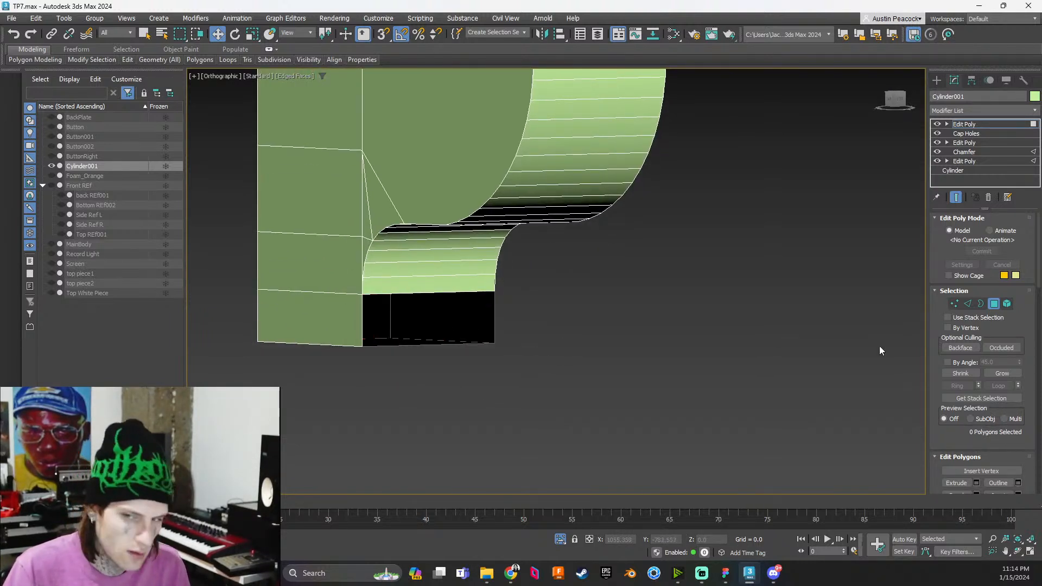
left_click(962, 110)
left_click(963, 110)
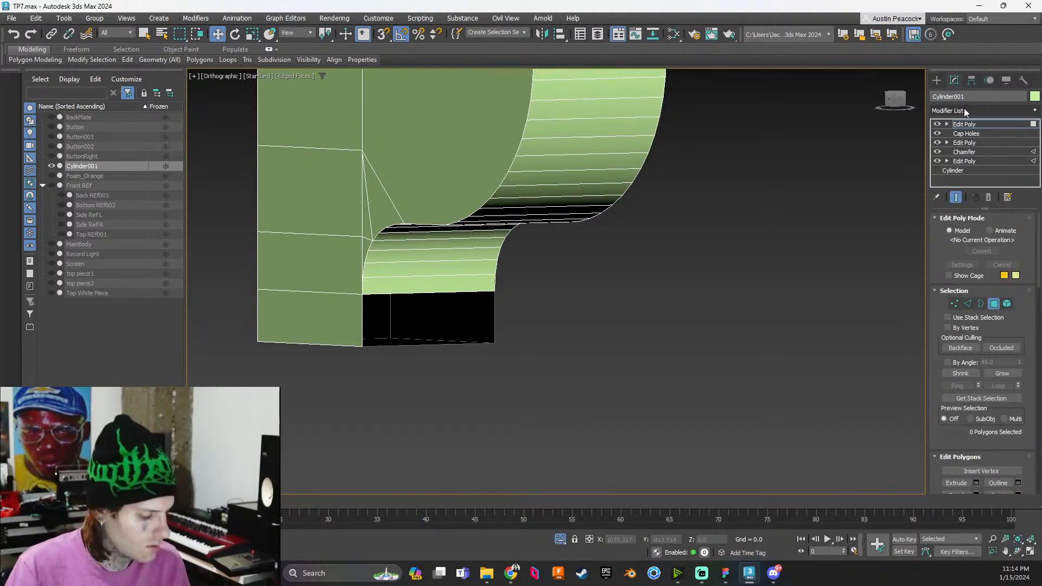
key("4")
left_click(963, 110)
type("ca")
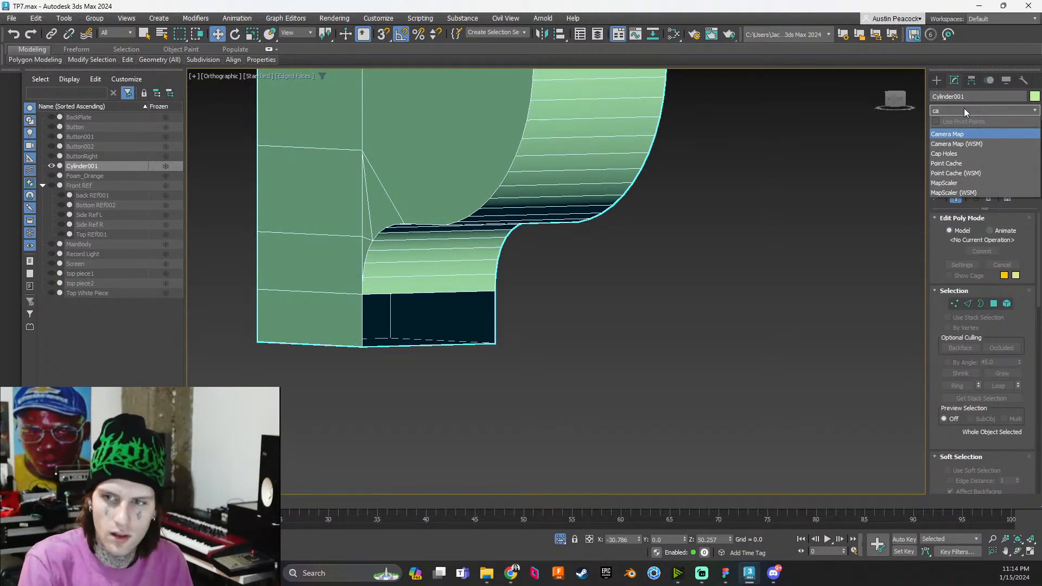
type("p ho")
key("Return")
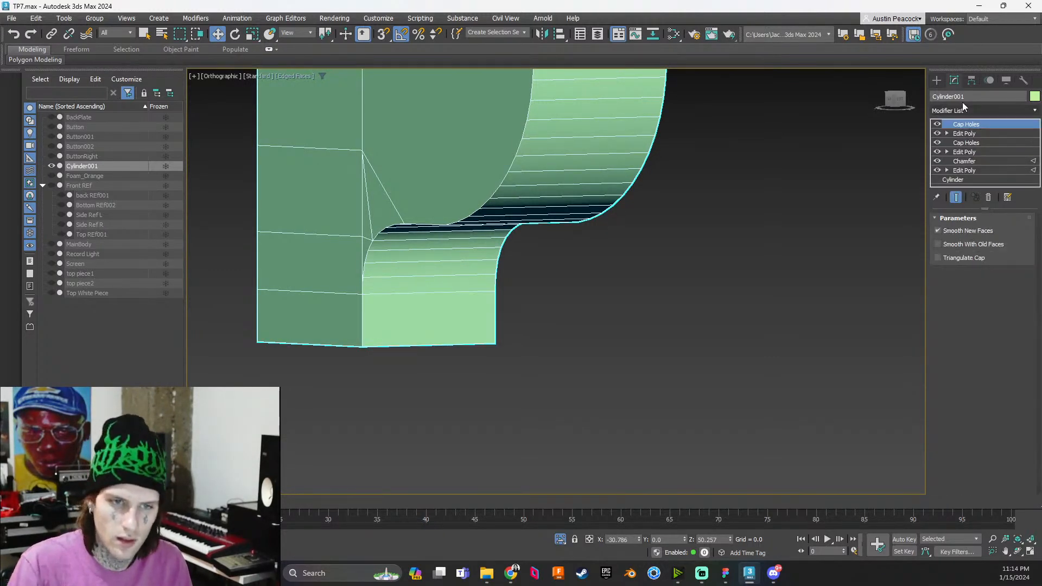
Add an Edit Poly modifier above the second Cap Holes modifier on the pivot
left_click(809, 295)
scroll(700, 217, "down", 5)
left_click(590, 225)
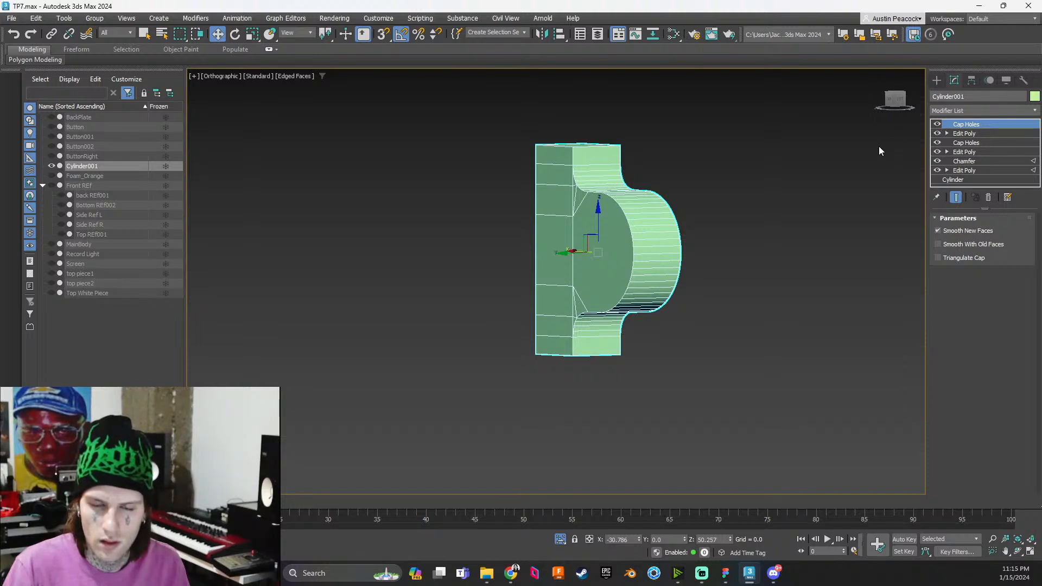
scroll(688, 191, "up", 5)
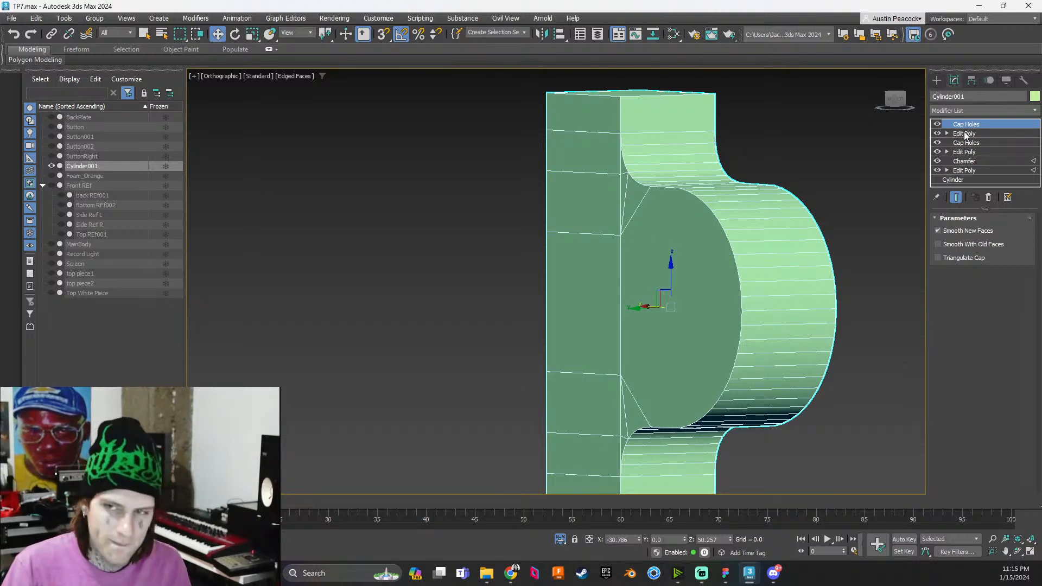
key("shift+e")
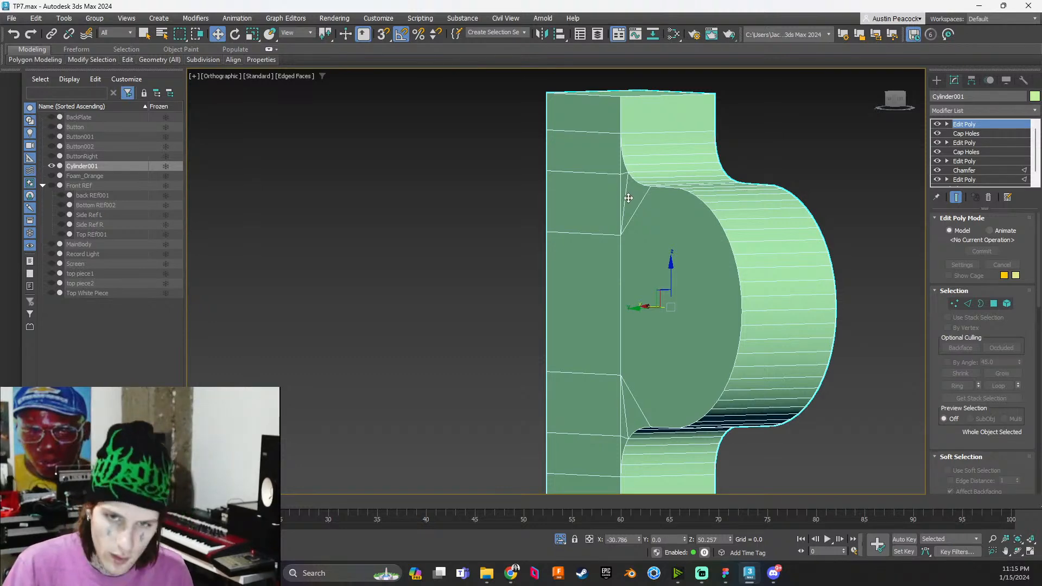
mouse_move(628, 198)
middle_mouse_down("alt")
mouse_move(624, 214)
mouse_move(667, 216)
middle_mouse_up("alt")
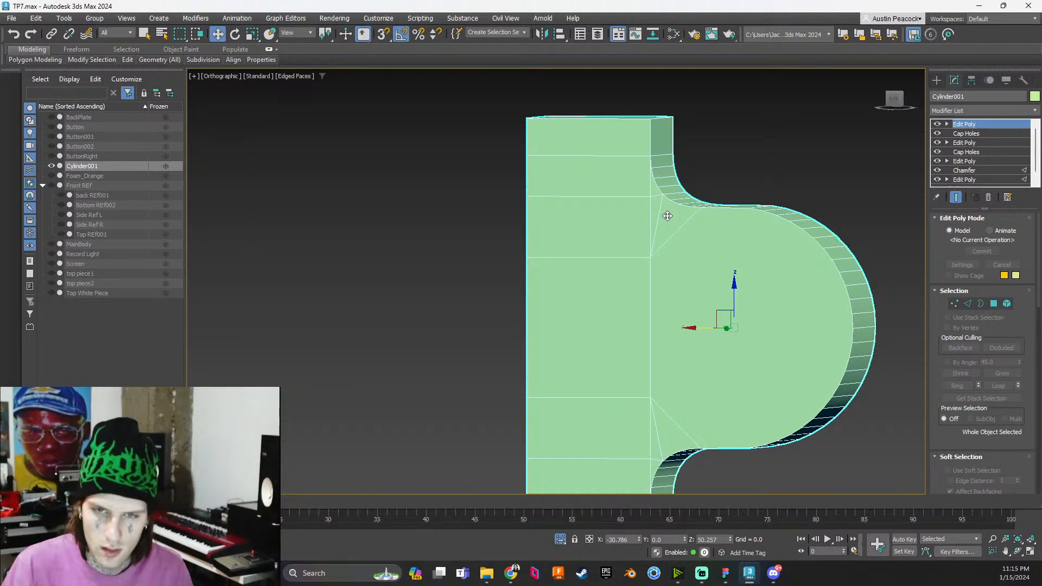
scroll(667, 216, "down", 3)
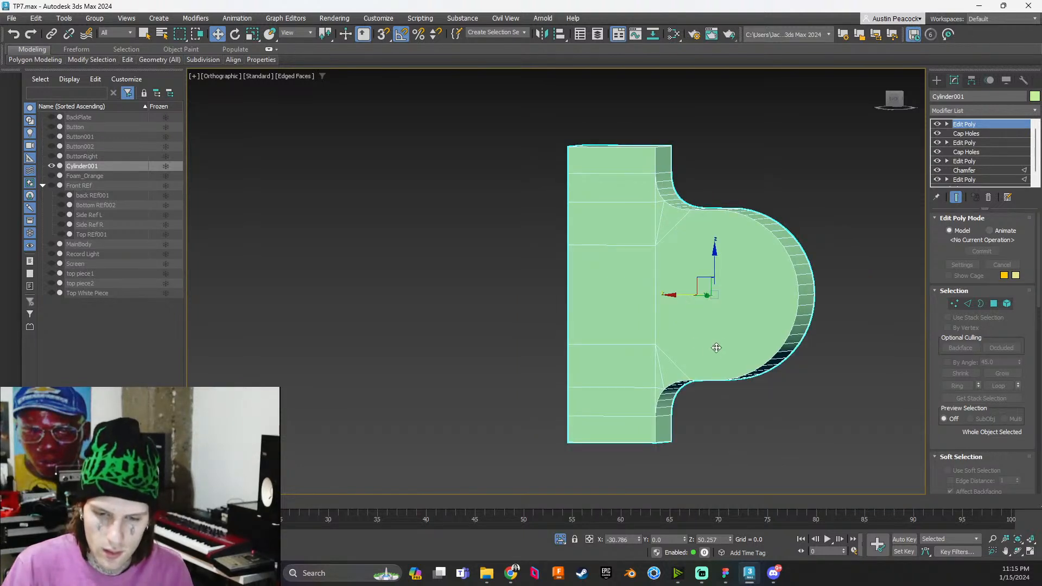
middle_click_drag(711, 318, 696, 263)
scroll(697, 303, "up", 2)
scroll(700, 414, "down", 2)
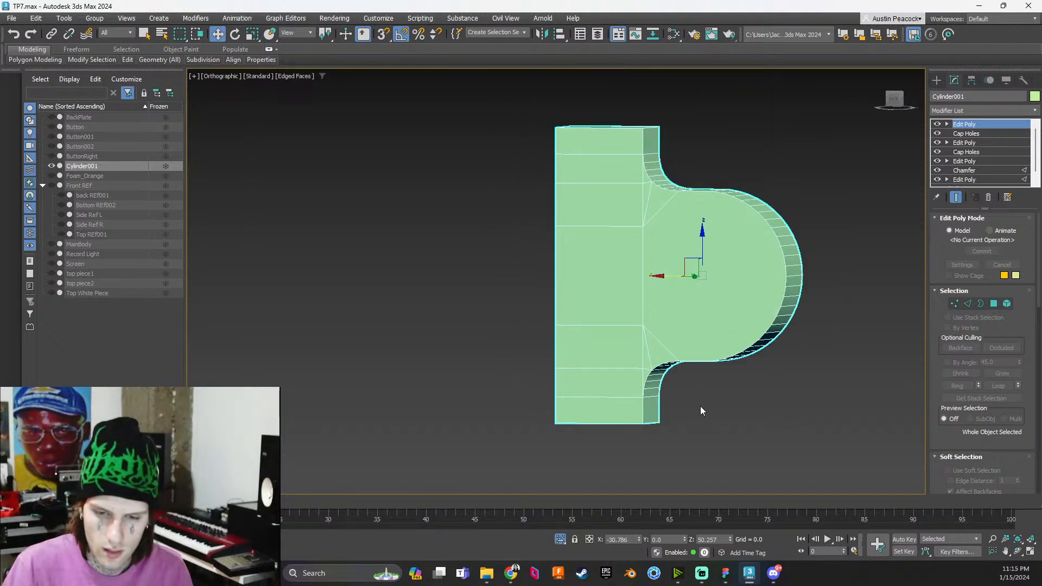
Delete the polygons of the flange's lowermost strip
left_click_drag(619, 422, 685, 432)
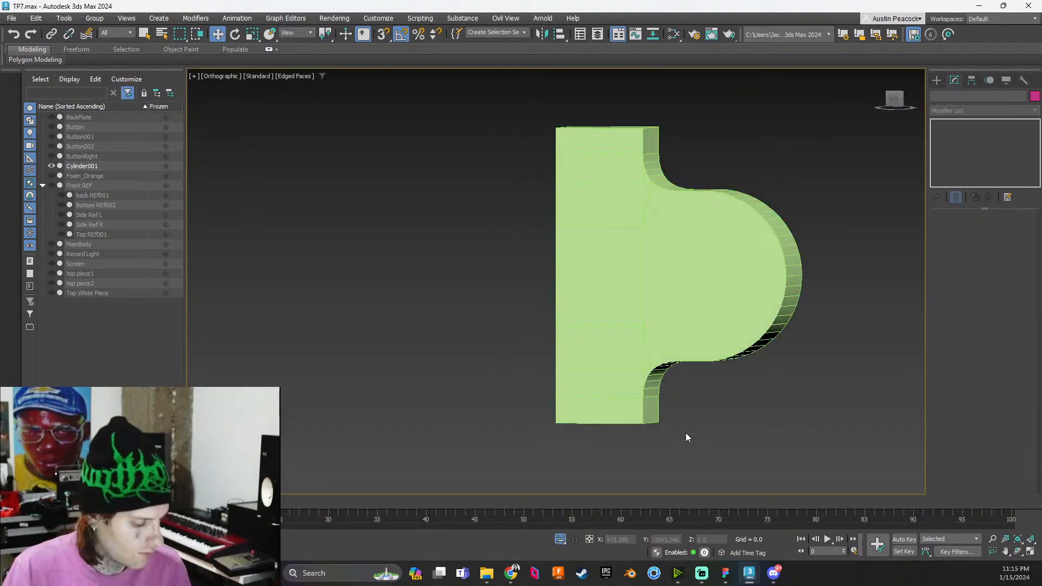
left_click_drag(521, 402, 527, 409)
key("4")
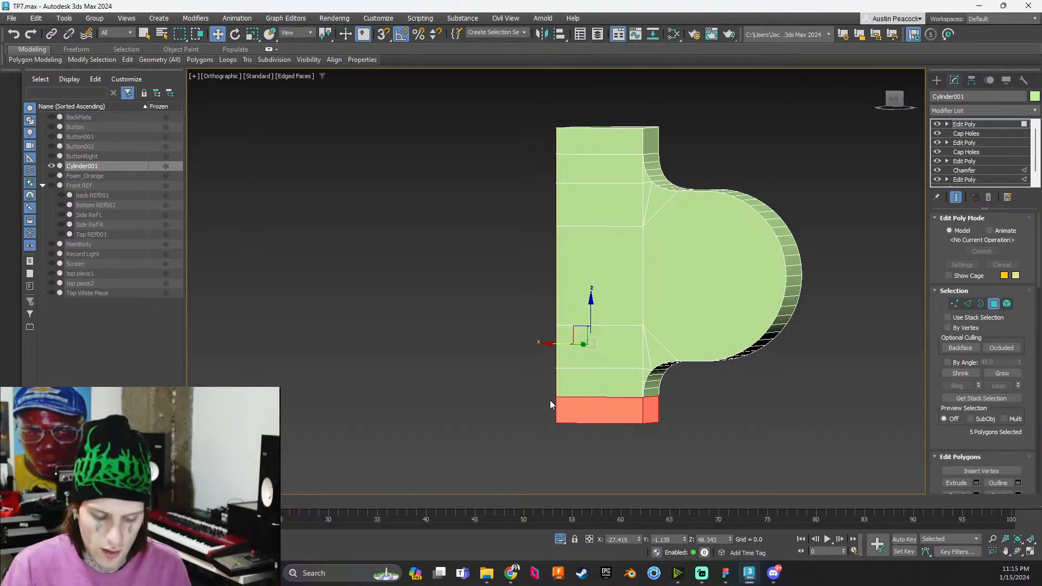
key("Delete")
left_click_drag(706, 107, 553, 152)
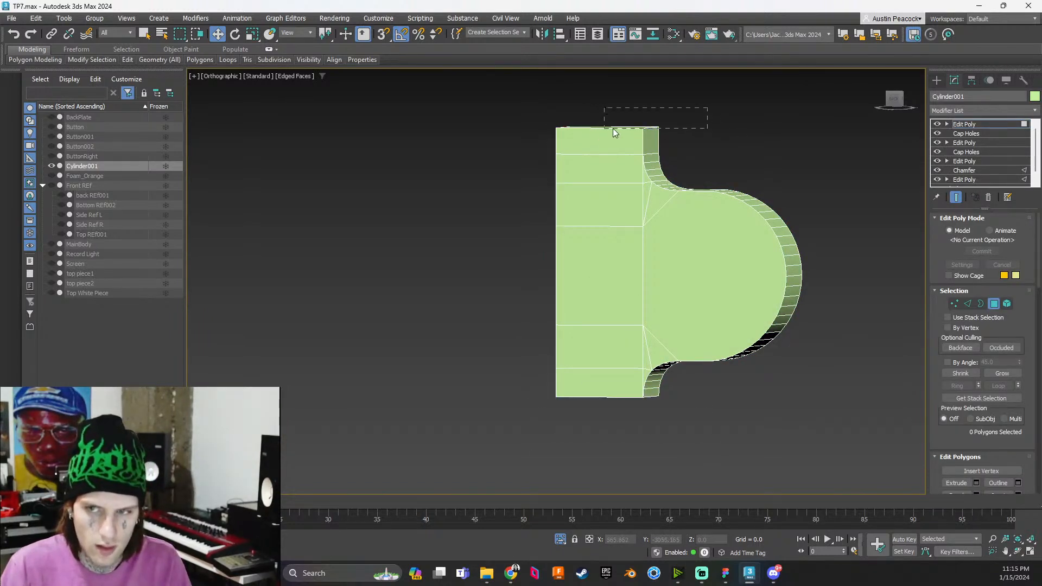
left_click_drag(613, 128, 613, 129)
Remove the topmost Edit Poly and Cap Holes modifiers from the pivot's stack
left_click(964, 124)
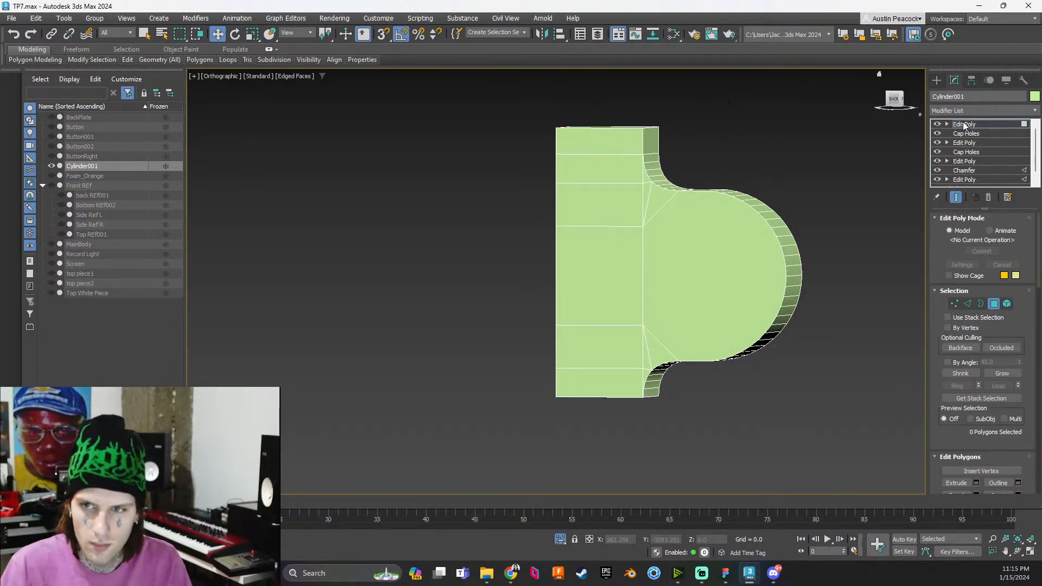
left_click(991, 198)
left_click(990, 198)
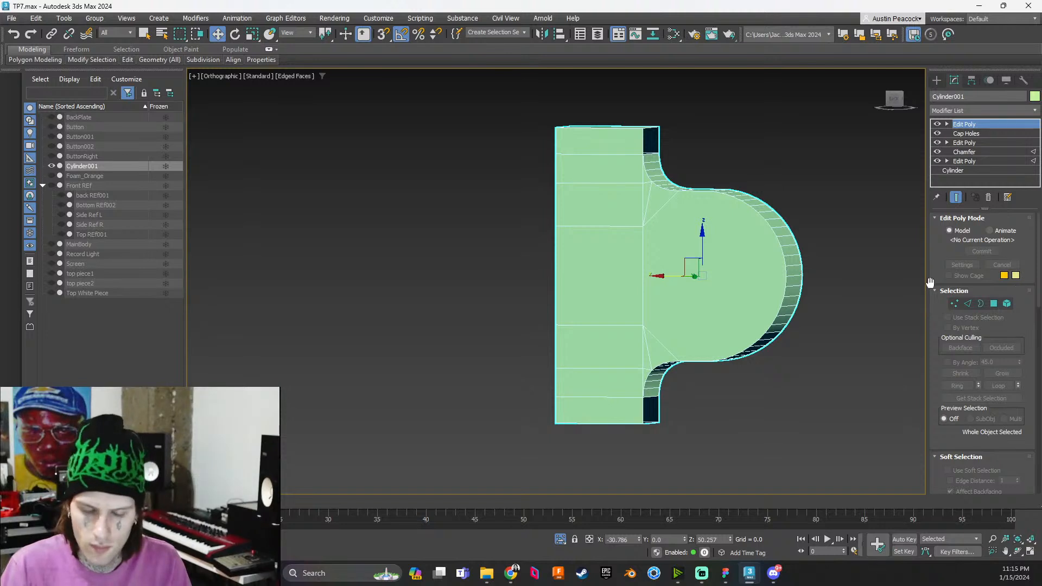
Delete the polygon strips at the flange's lower and upper ends, beyond the rounded corners
key("4")
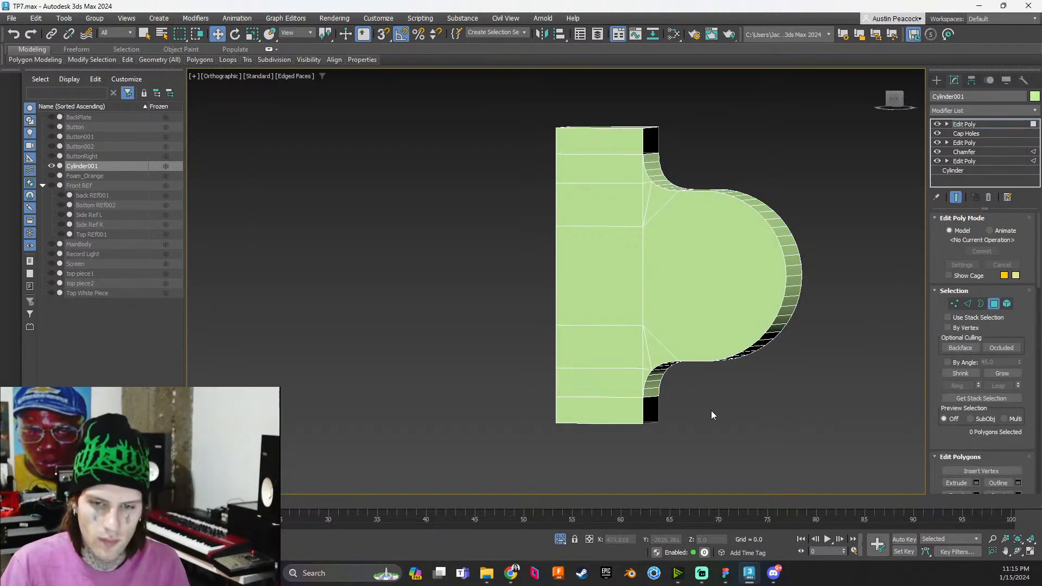
left_click_drag(689, 446, 521, 411)
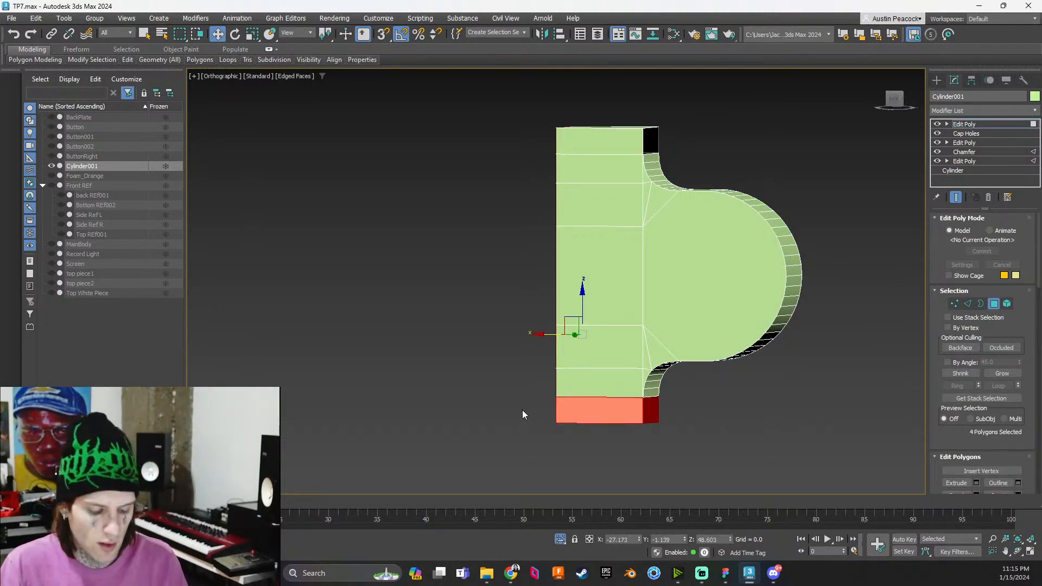
key("Delete")
middle_click_drag(600, 307, 613, 345)
left_click_drag(538, 191, 537, 177)
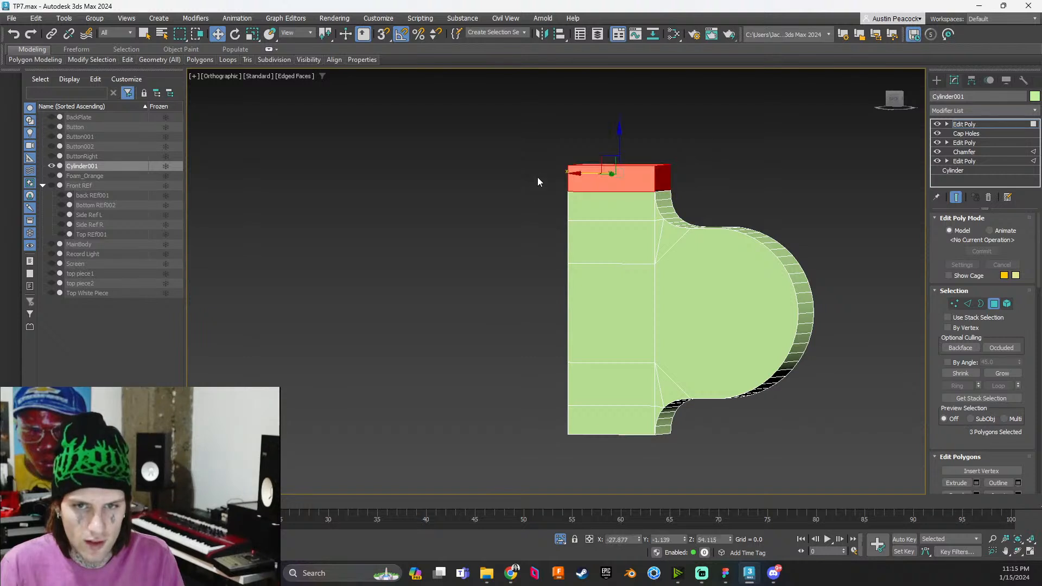
key("Delete")
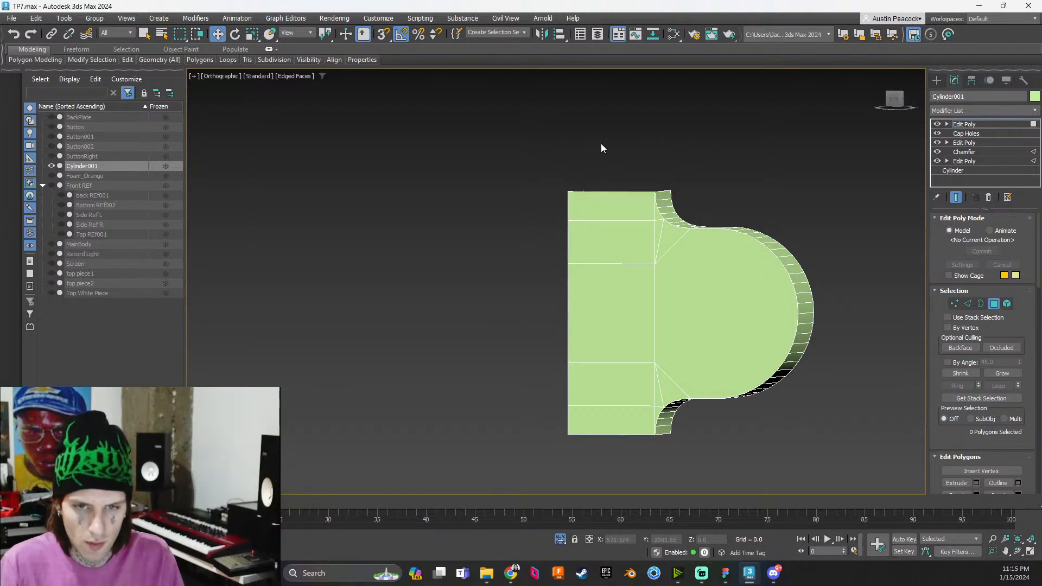
left_click_drag(592, 495, 507, 382)
left_click_drag(546, 130, 546, 130)
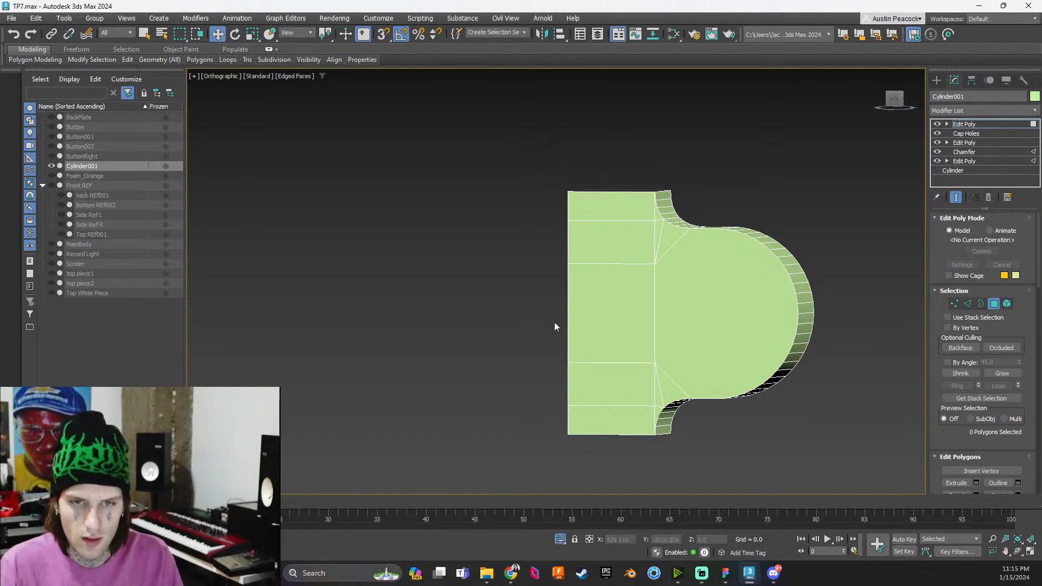
Bridge the two long open edges at the flange's upper end to close its top
middle_click_drag(554, 325, 598, 348, "alt")
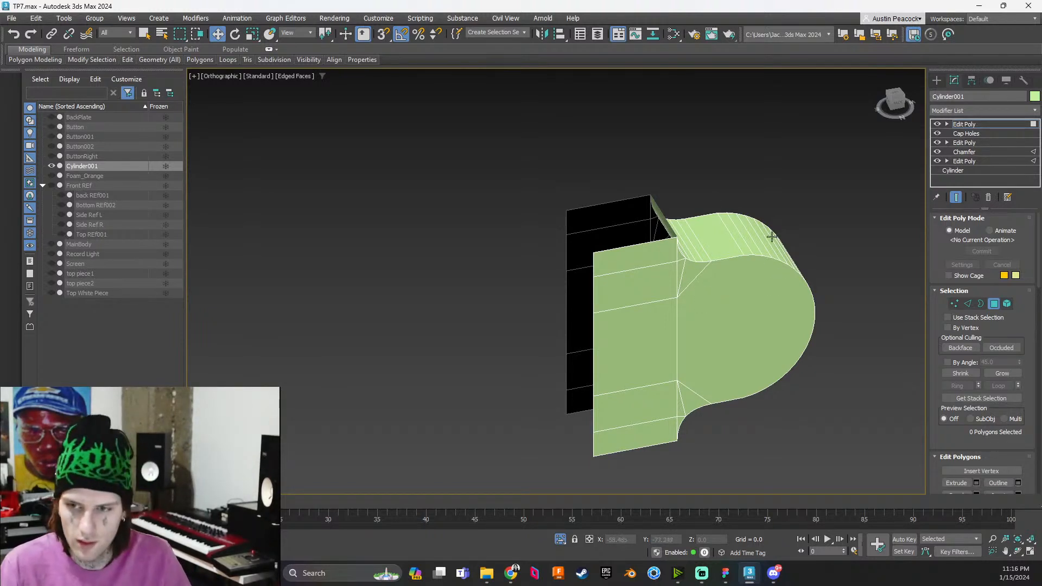
key("2")
left_click(633, 244)
left_click(605, 203, "ctrl")
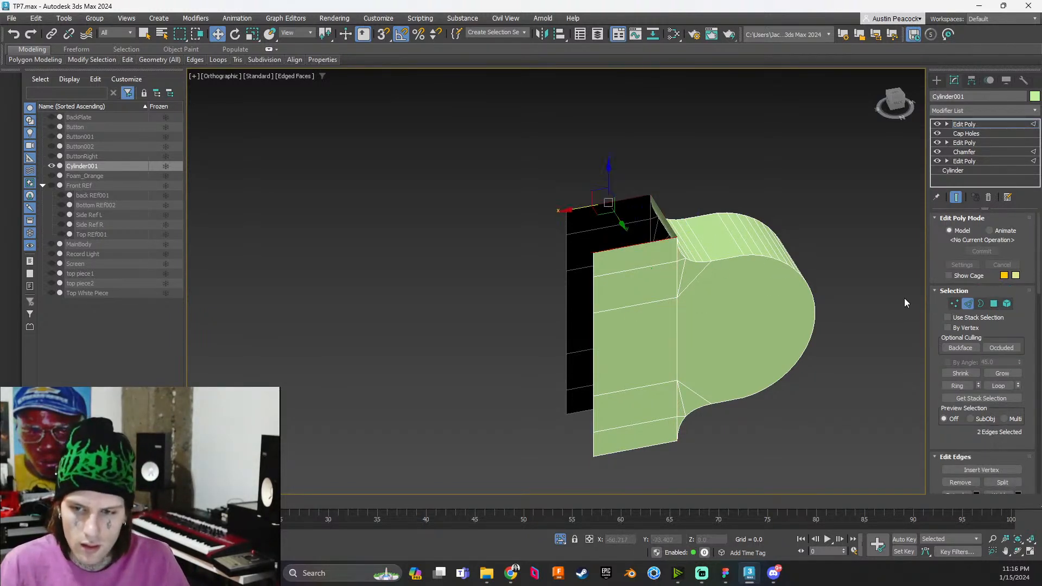
scroll(966, 402, "down", 3)
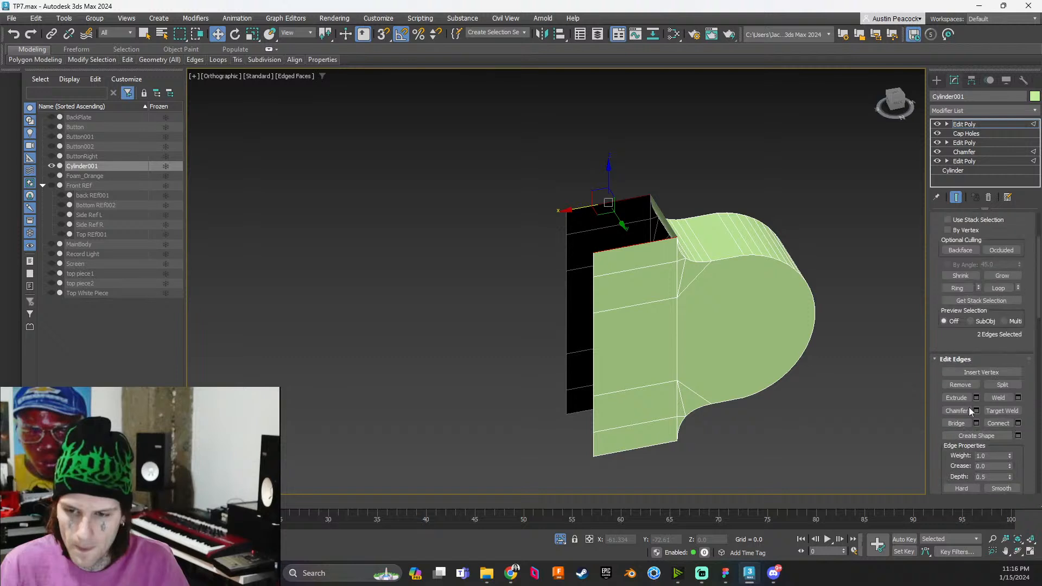
left_click(957, 423)
Bridge the two long open edges at the flange's lower end to close its underside
middle_click_drag(736, 353, 691, 251, "alt")
left_click(646, 336)
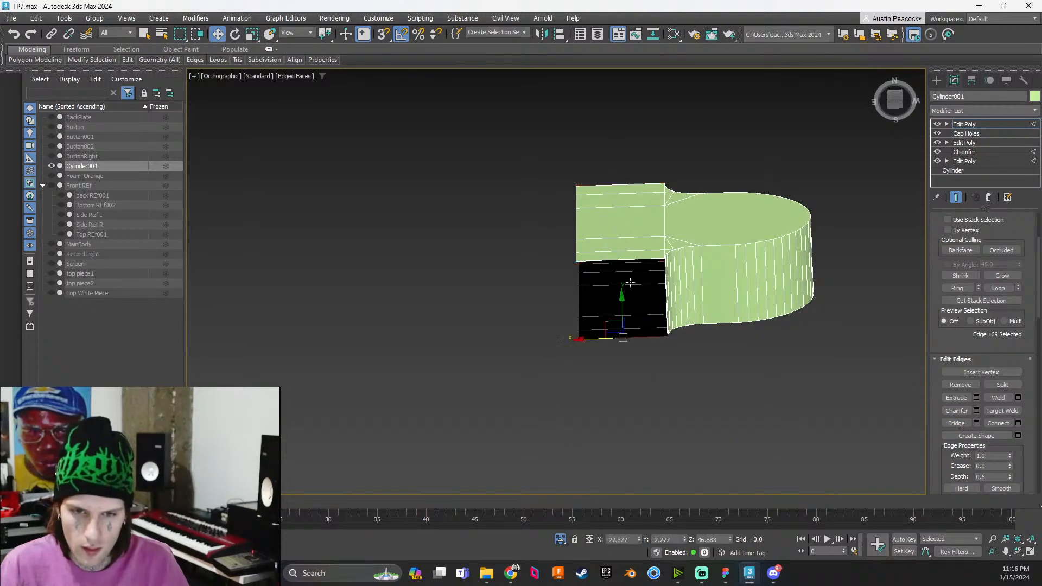
left_click(624, 260, "ctrl")
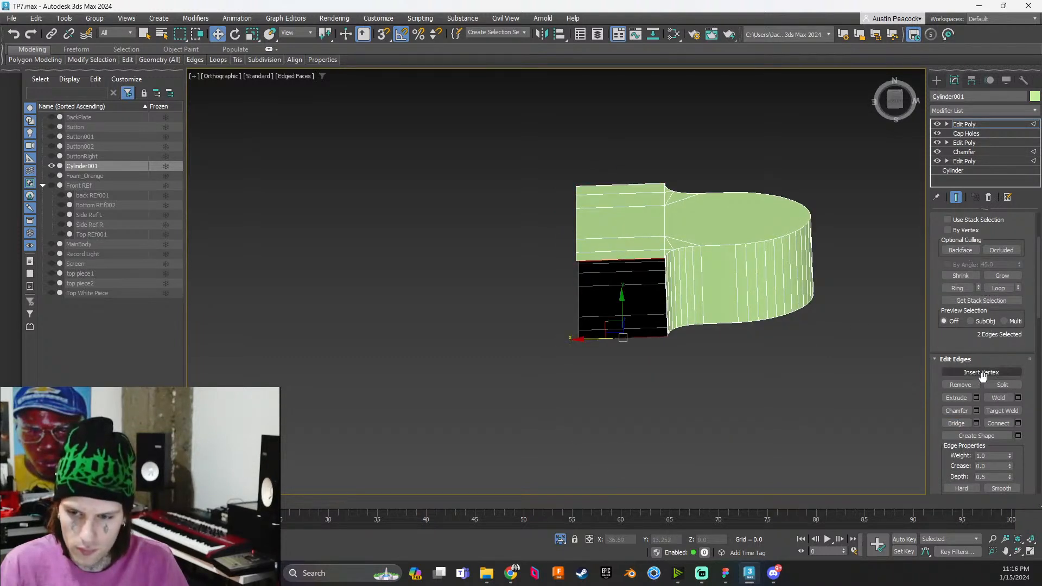
left_click(967, 422)
Try to bridge the full border loop around the flange's open outer side
middle_click_drag(813, 326, 844, 408, "alt")
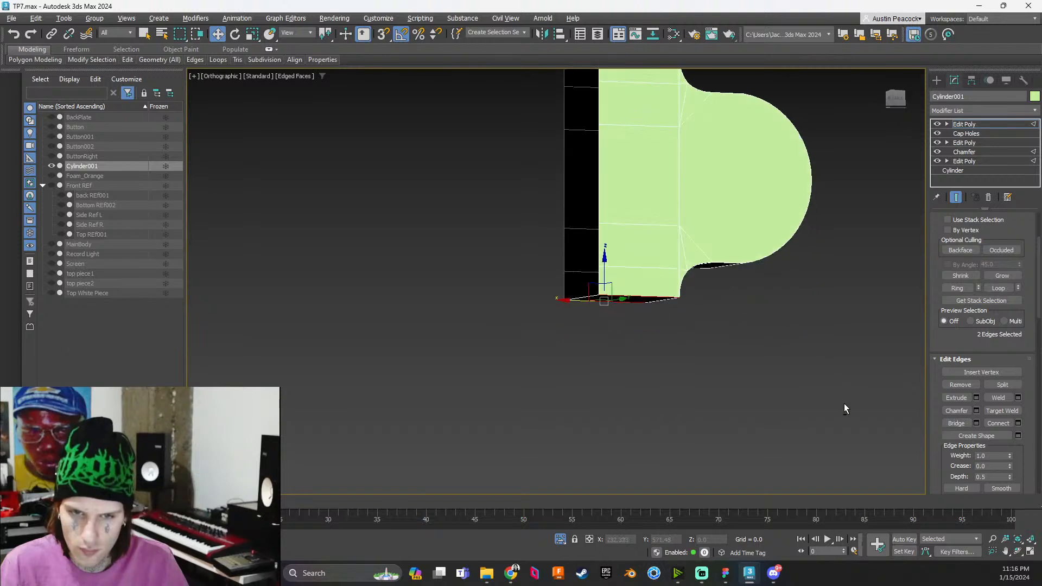
scroll(808, 328, "down", 2)
middle_click_drag(794, 292, 819, 402)
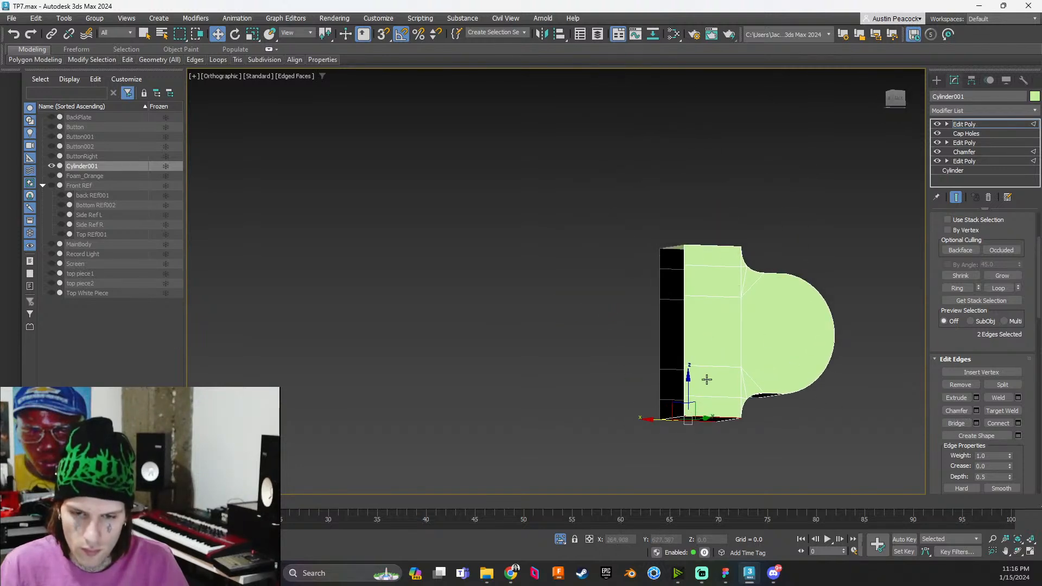
double_click(683, 335)
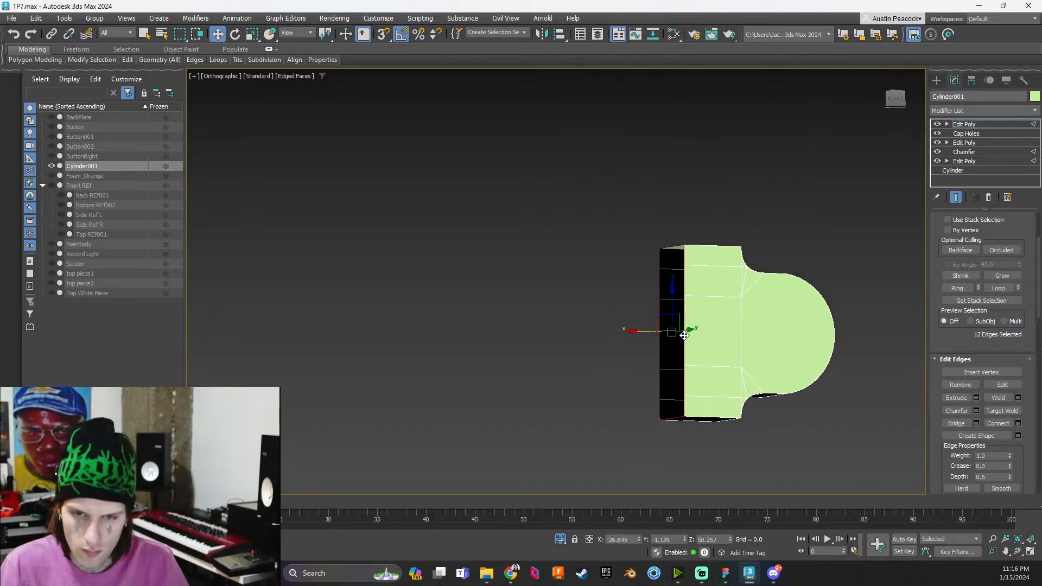
left_click(959, 423)
right_click(805, 408)
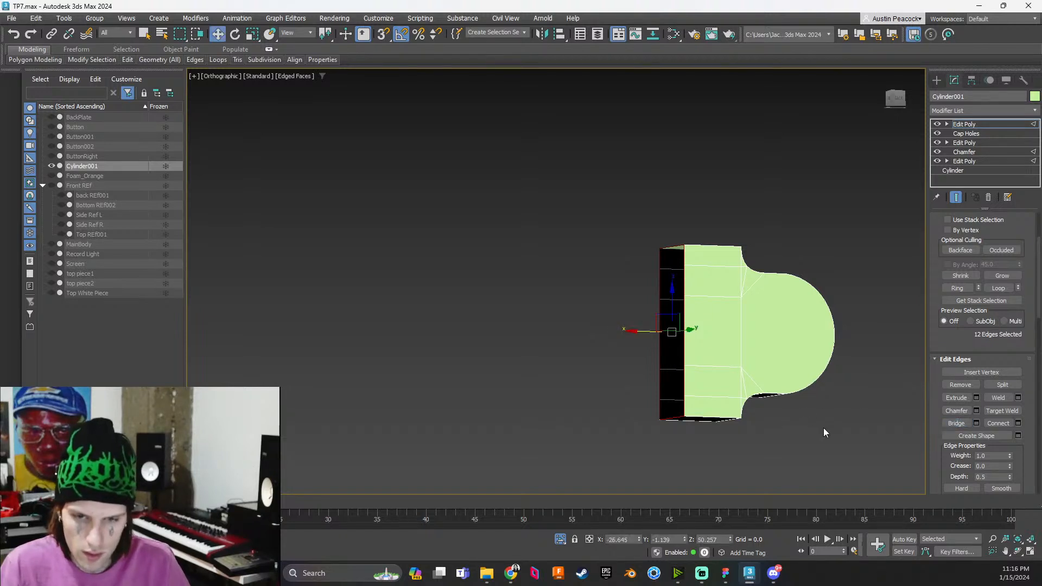
left_click(823, 428)
Bridge the front and back vertical edge chains of the flange's open outer side, and leave edge editing
left_click(685, 408)
double_click(685, 258)
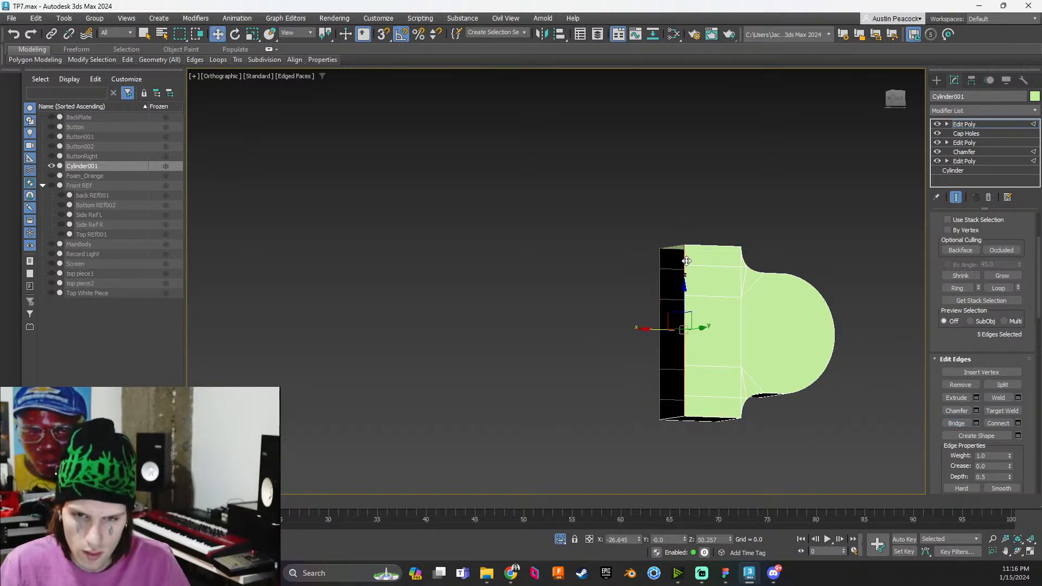
left_click(661, 408, "ctrl")
double_click(661, 260, "ctrl")
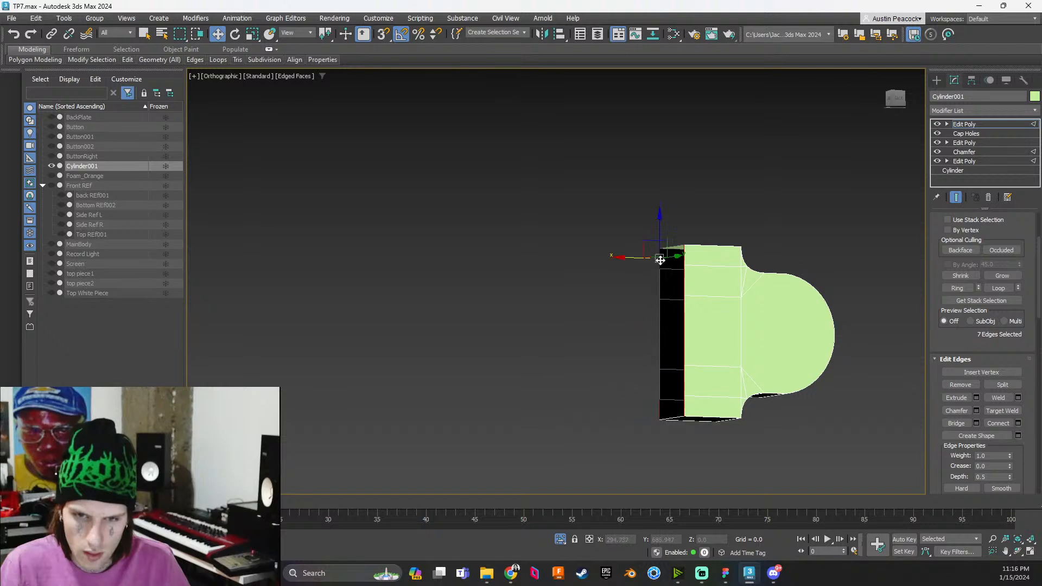
left_click(962, 423)
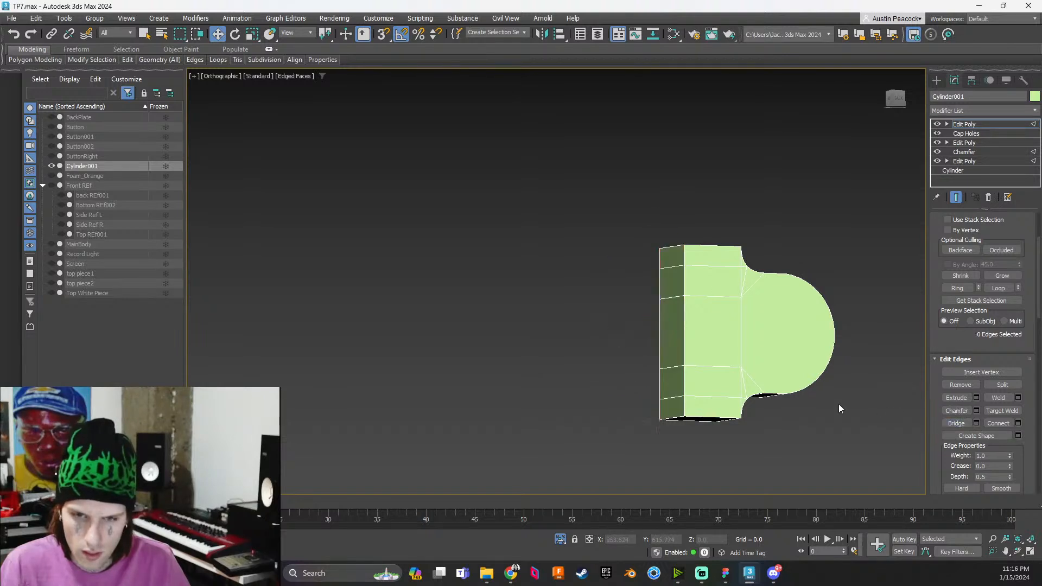
mouse_move(716, 323)
middle_mouse_down("alt")
mouse_move(696, 346)
mouse_move(686, 333)
mouse_move(699, 332)
middle_mouse_up("alt")
scroll(767, 265, "up", 5)
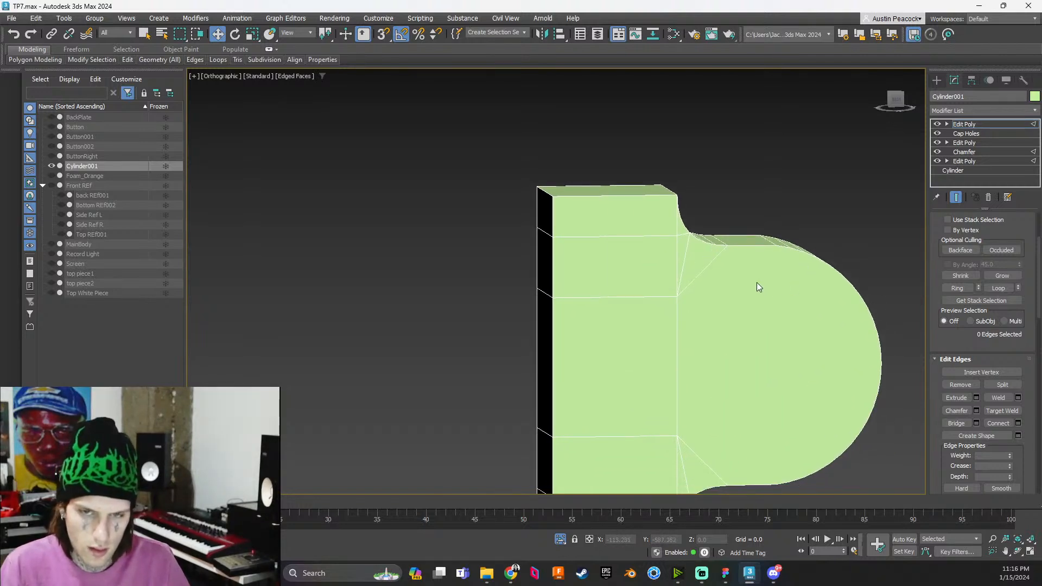
key("2")
scroll(682, 242, "up", 2)
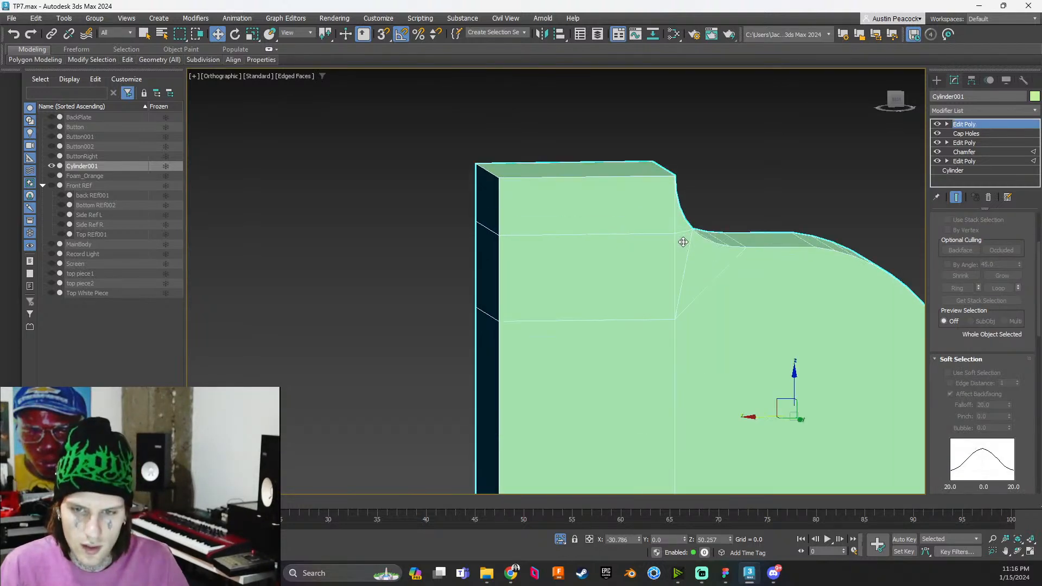
Remove the three stray edges at each of the upper and lower rounded inner corners on the pivot's back face
key("2")
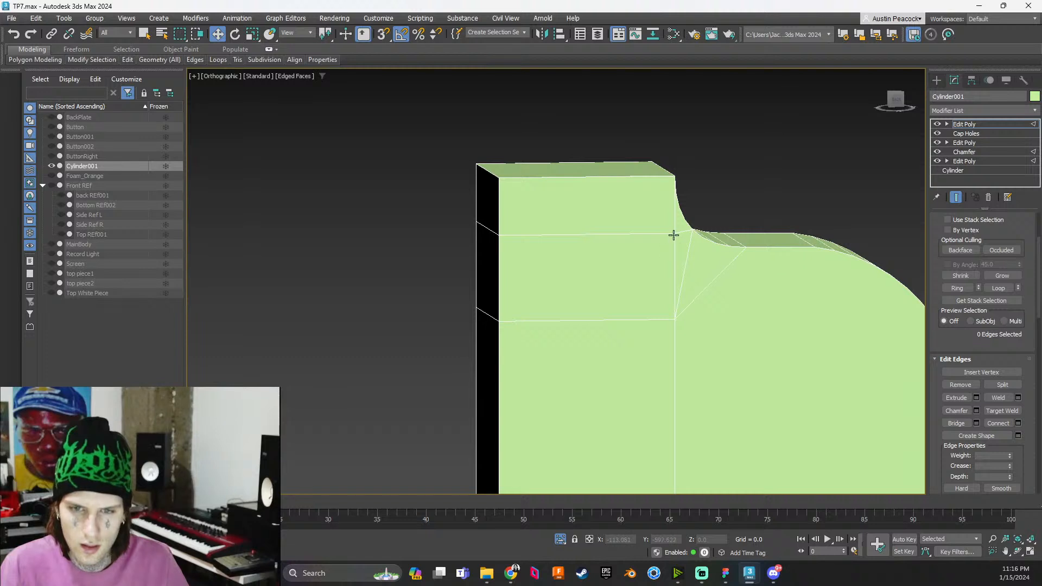
left_click(681, 241)
left_click(686, 258, "ctrl")
left_click(710, 287, "ctrl")
scroll(711, 293, "down", 5)
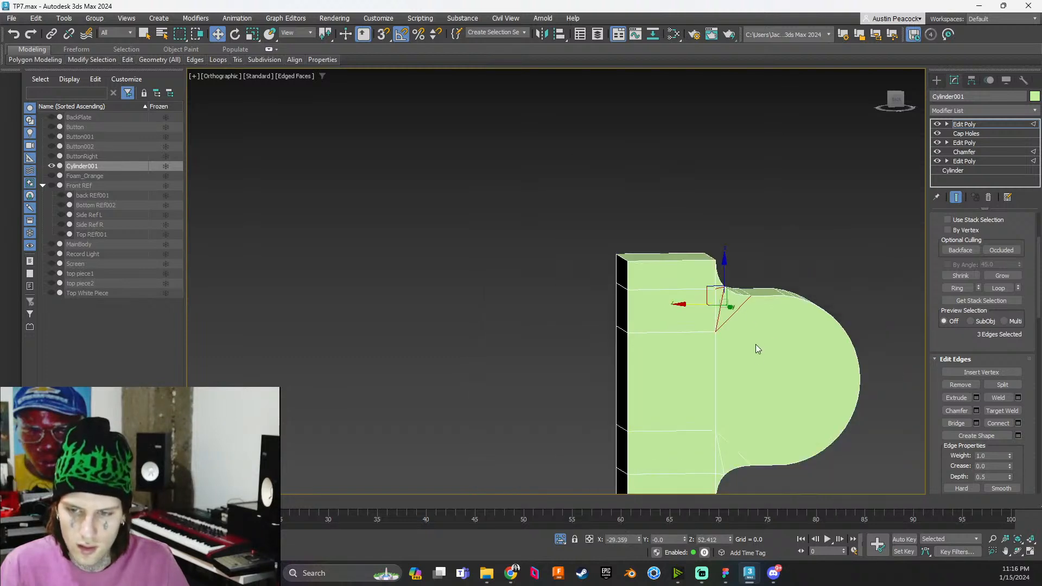
scroll(691, 303, "up", 3)
left_click(640, 319, "ctrl")
left_click(638, 296, "ctrl")
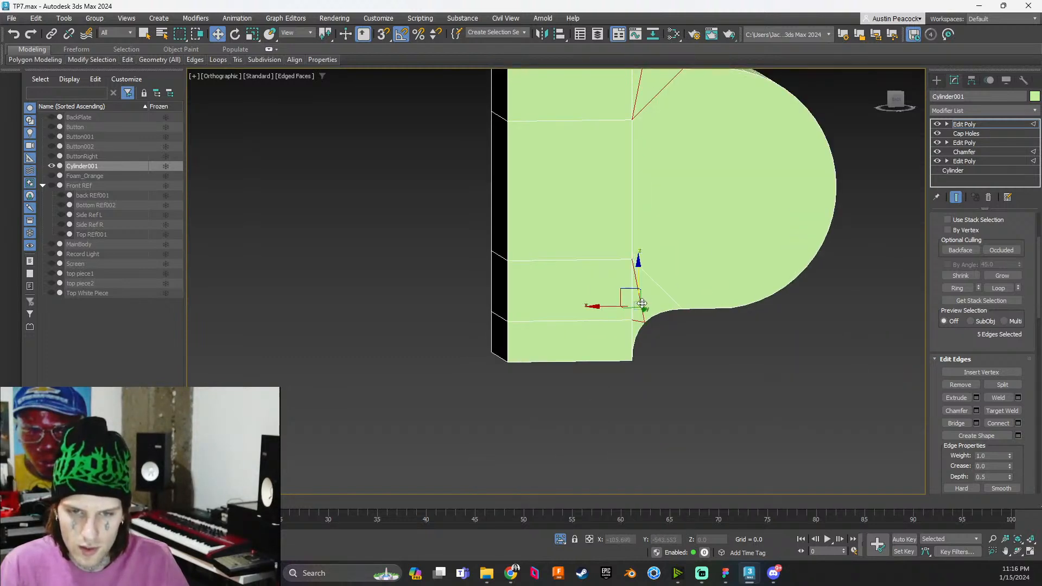
left_click(659, 285, "ctrl")
left_click(960, 384)
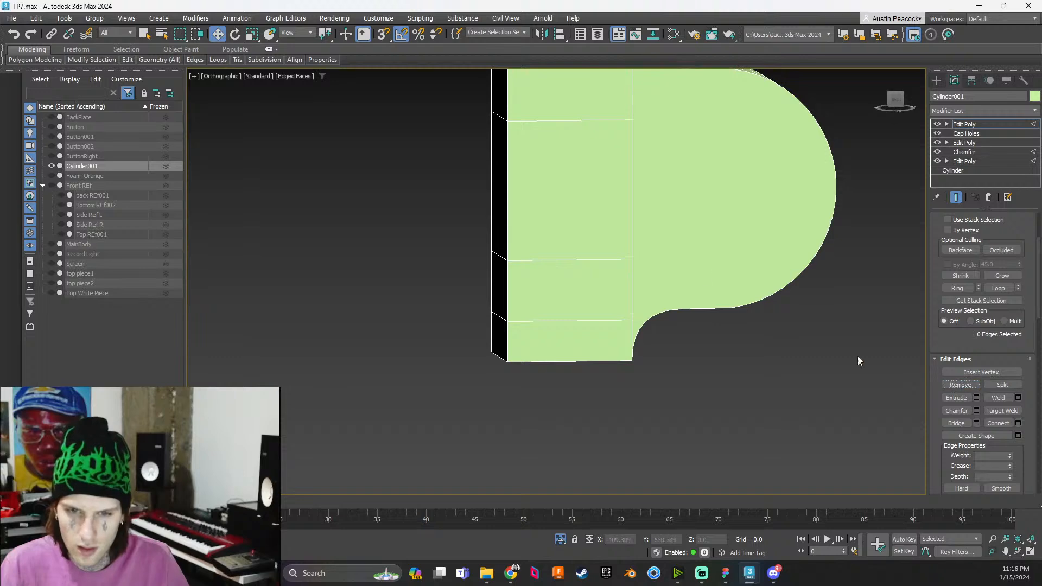
Remove the three stray edges at each of the lower and upper rounded inner corners on the pivot's front face
scroll(691, 251, "down", 2)
middle_click_drag(692, 256, 718, 302, "alt")
scroll(681, 295, "up", 4)
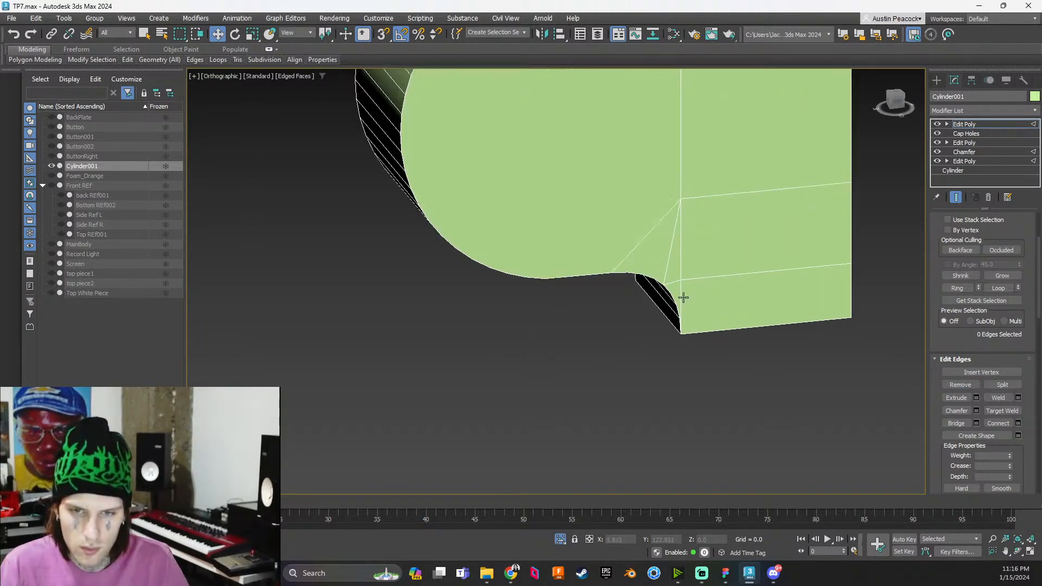
left_click(673, 332)
left_click(665, 293, "ctrl")
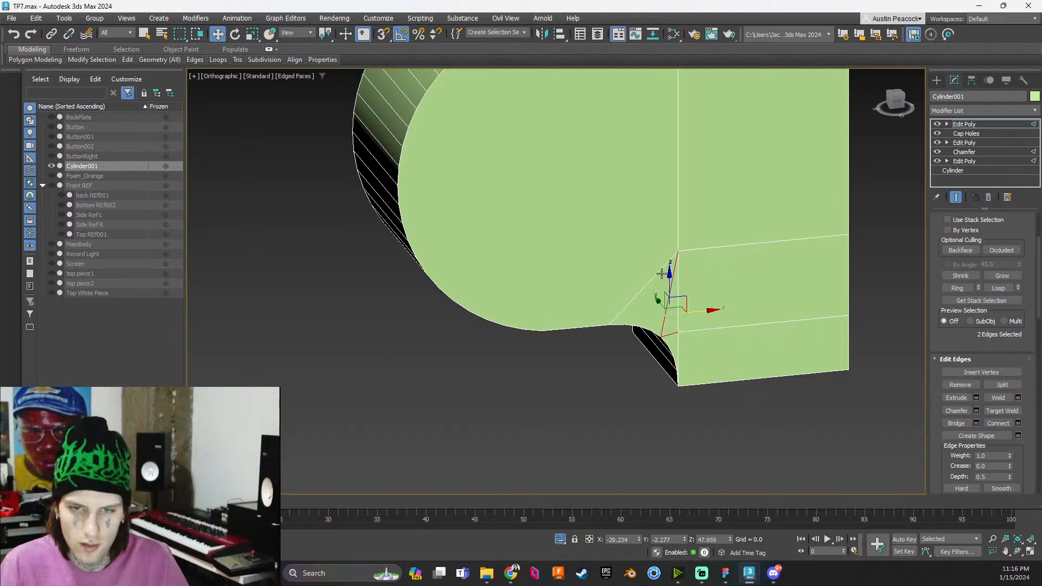
left_click(661, 269, "ctrl")
scroll(740, 293, "down", 3)
middle_click_drag(740, 293, 702, 275, "alt")
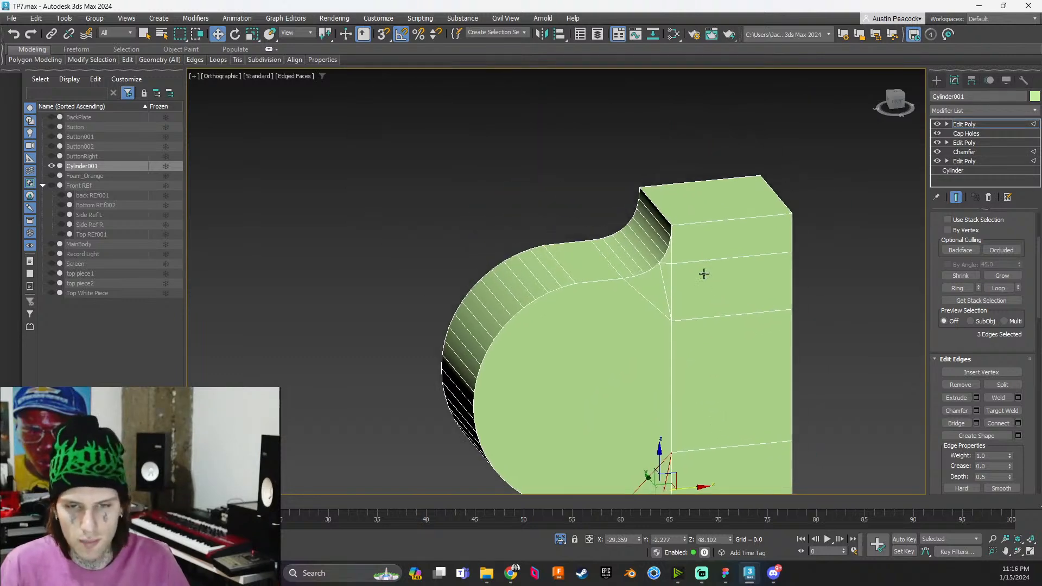
scroll(638, 316, "up", 3)
left_click(638, 318, "ctrl")
left_click(644, 277, "ctrl")
left_click(652, 260, "ctrl")
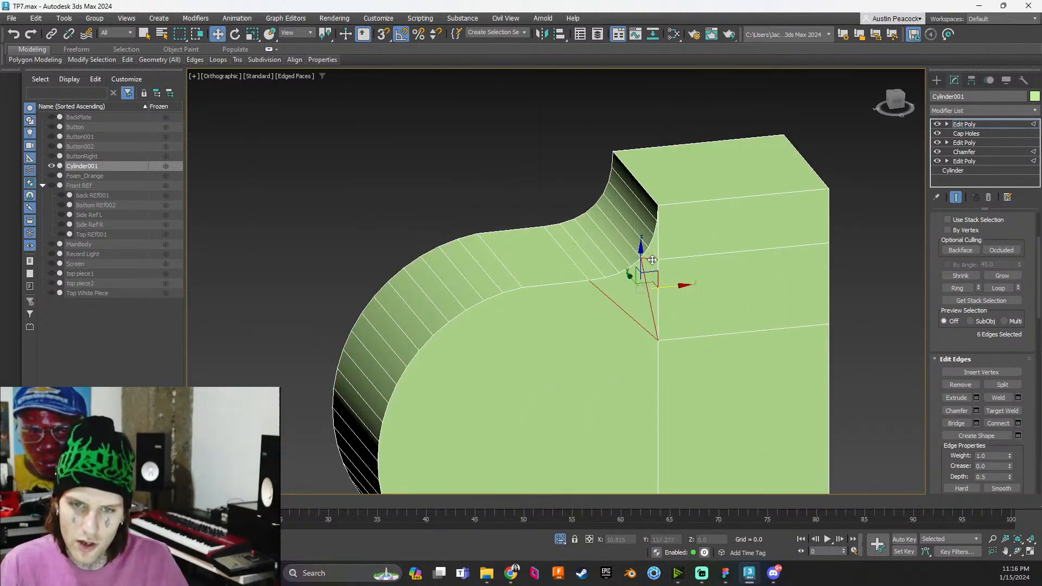
scroll(653, 267, "down", 2)
left_click(962, 385)
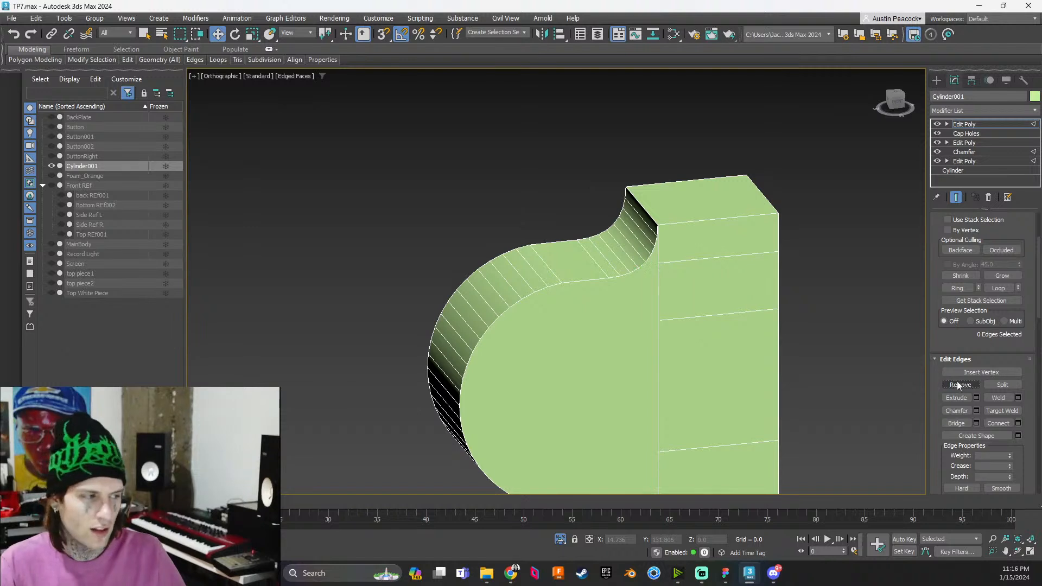
Remove the four horizontal edges crossing the flange's front face
scroll(742, 321, "down", 2)
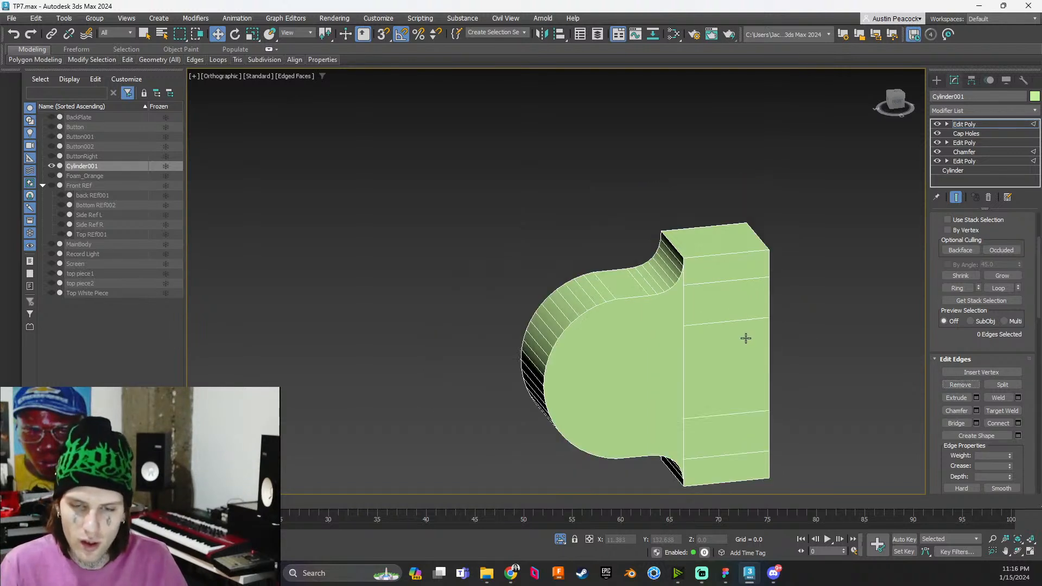
middle_click_drag(724, 325, 698, 291)
left_click(689, 369)
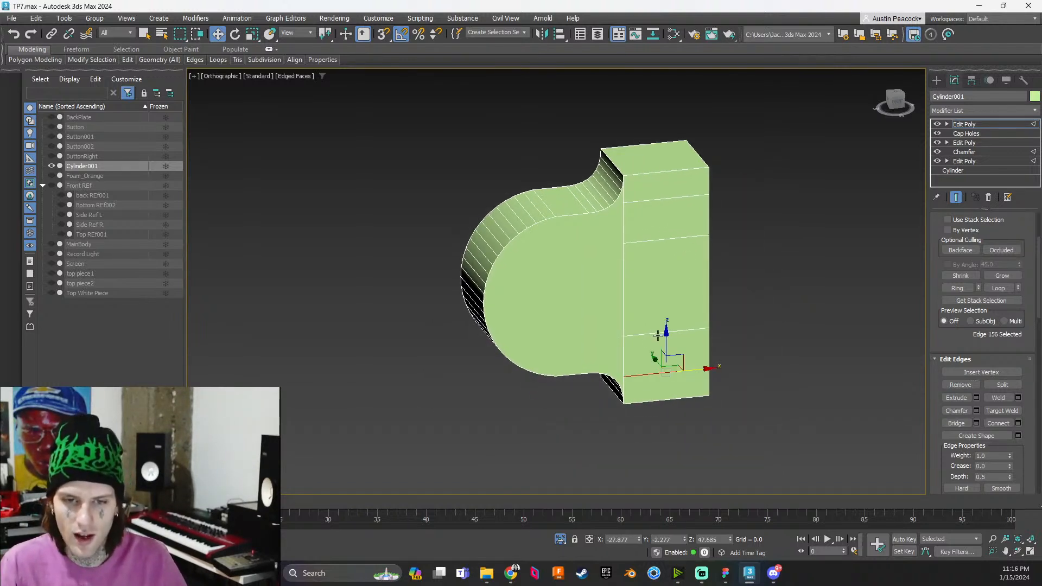
left_click(657, 332, "ctrl")
left_click(664, 242, "ctrl")
left_click(655, 199, "ctrl")
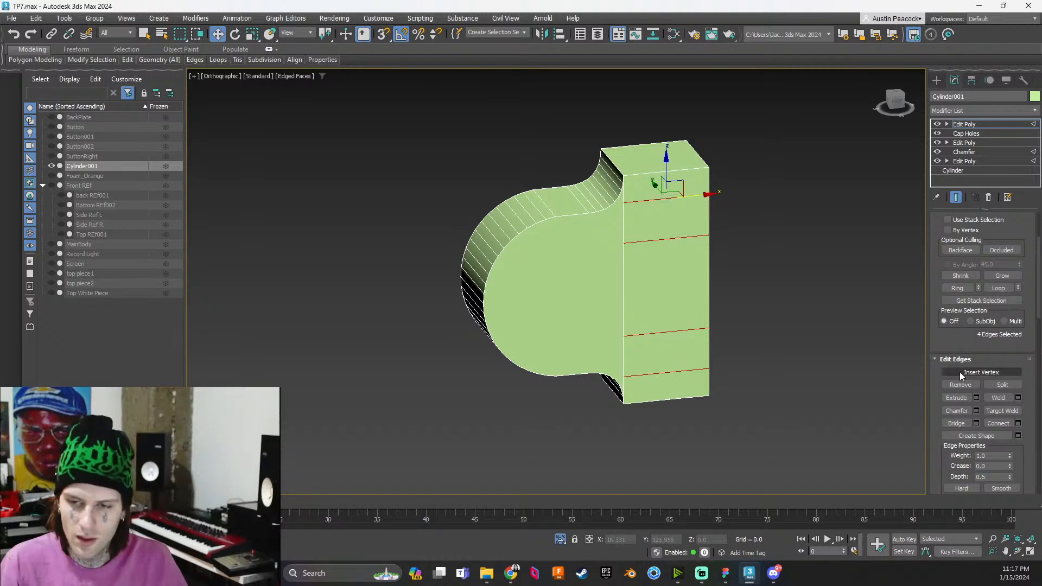
left_click(964, 385)
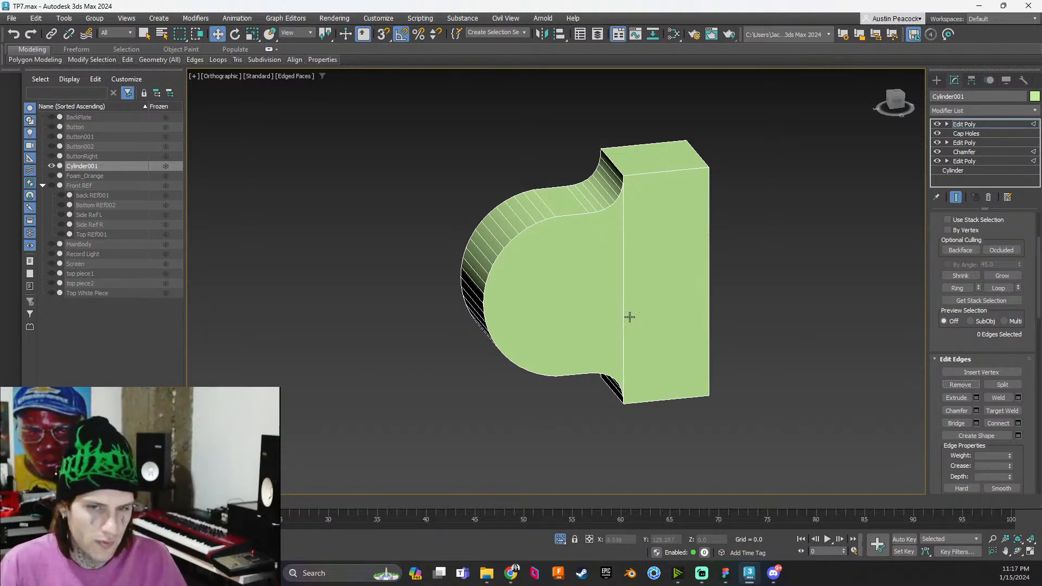
Remove the four horizontal edges crossing the flange's back face
key("1")
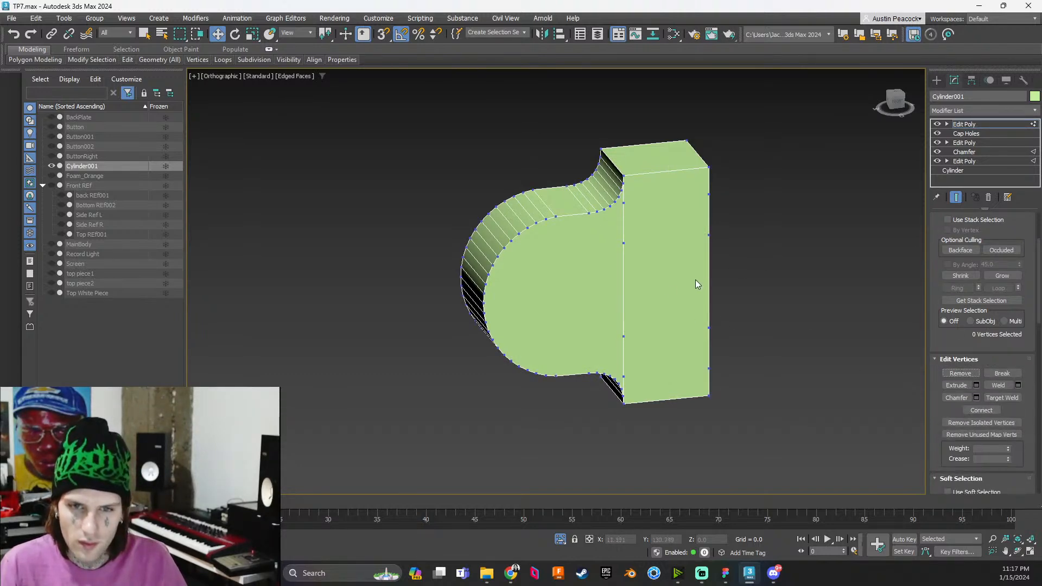
key("2")
middle_click_drag(649, 285, 543, 304, "alt")
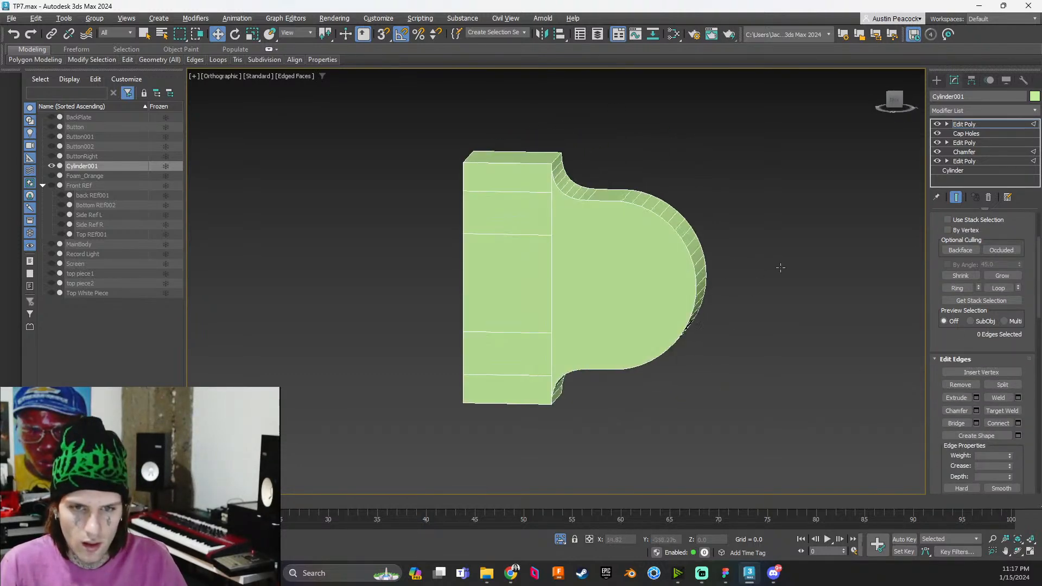
left_click(524, 373)
left_click(511, 332, "ctrl")
left_click(494, 192, "ctrl")
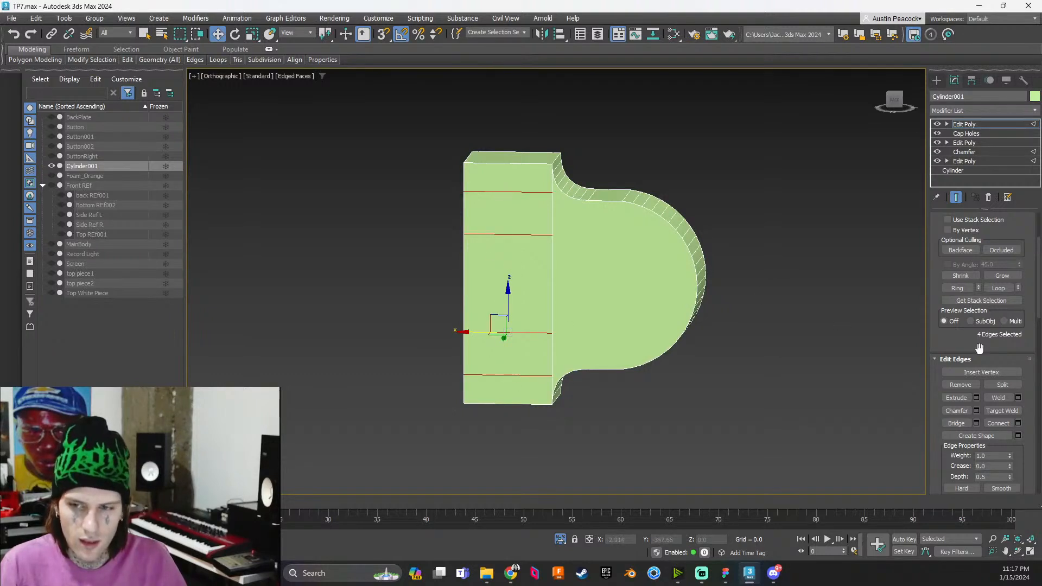
left_click(958, 384)
Try to remove the intermediate vertices along the flange's outer side in the back view, and undo the removal
left_click(894, 100)
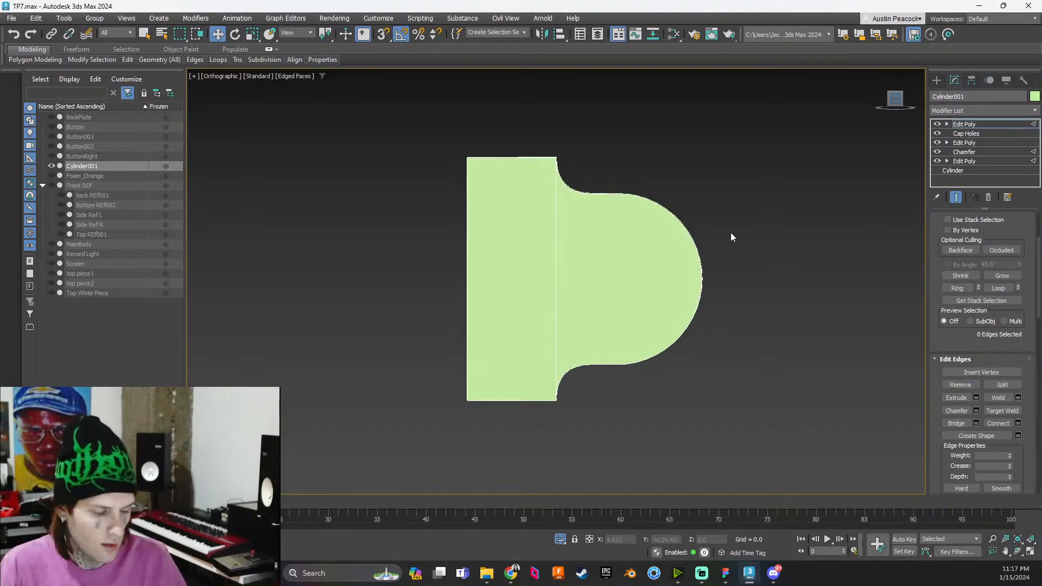
key("1")
left_click_drag(500, 330, 516, 187)
left_click(960, 374)
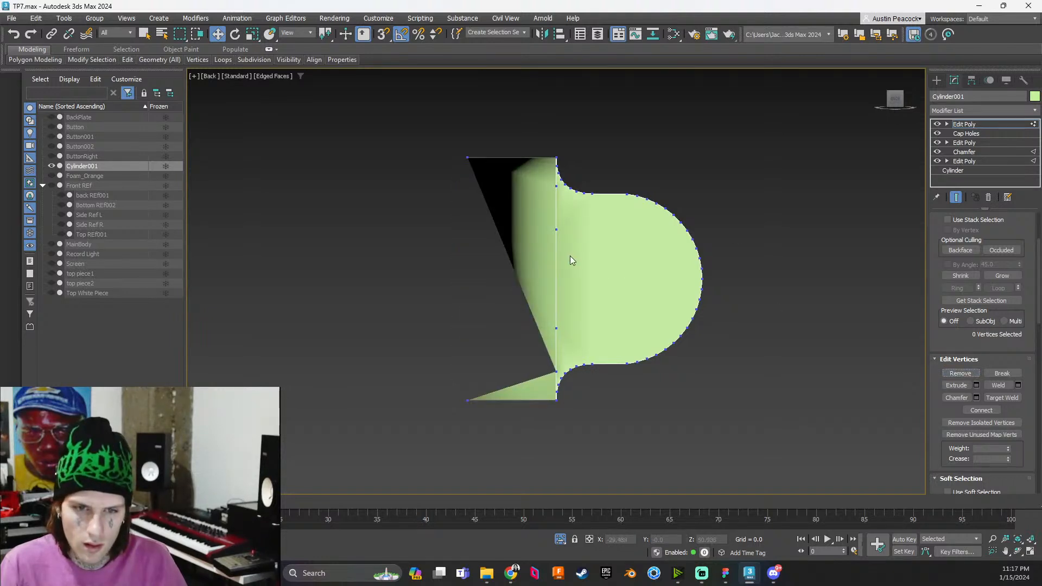
key("ctrl+z")
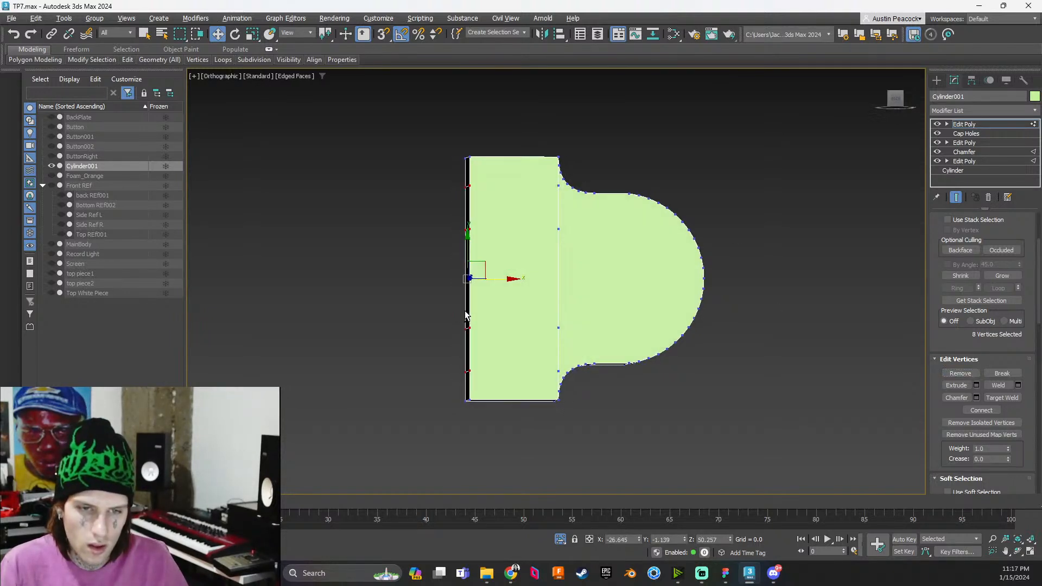
Remove the four horizontal edges crossing the flange's narrow outer side
middle_click_drag(465, 311, 497, 315, "alt")
key("2")
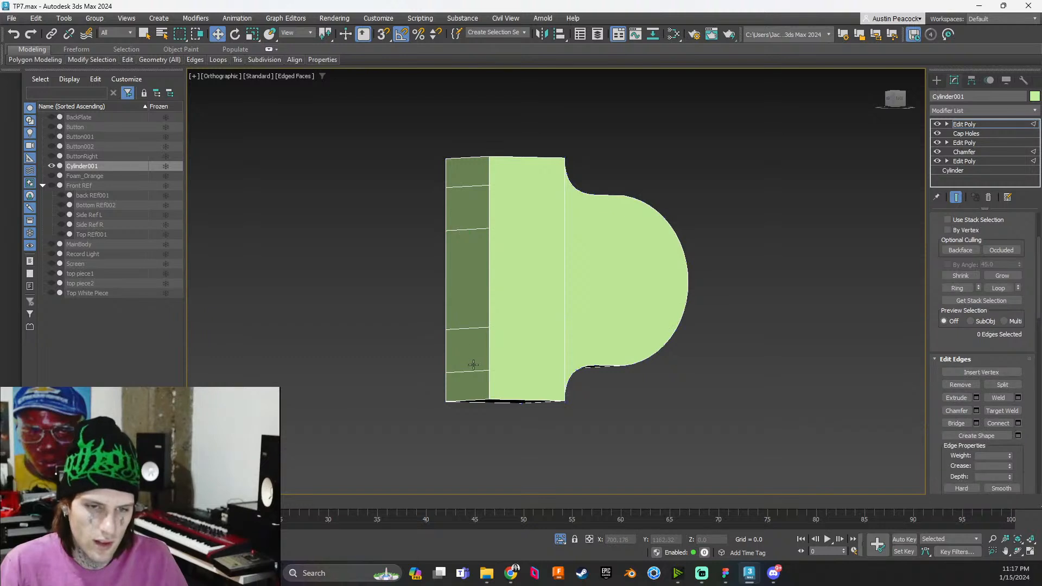
left_click(469, 371)
left_click(467, 328, "ctrl")
left_click(468, 229, "ctrl")
left_click(467, 186, "ctrl")
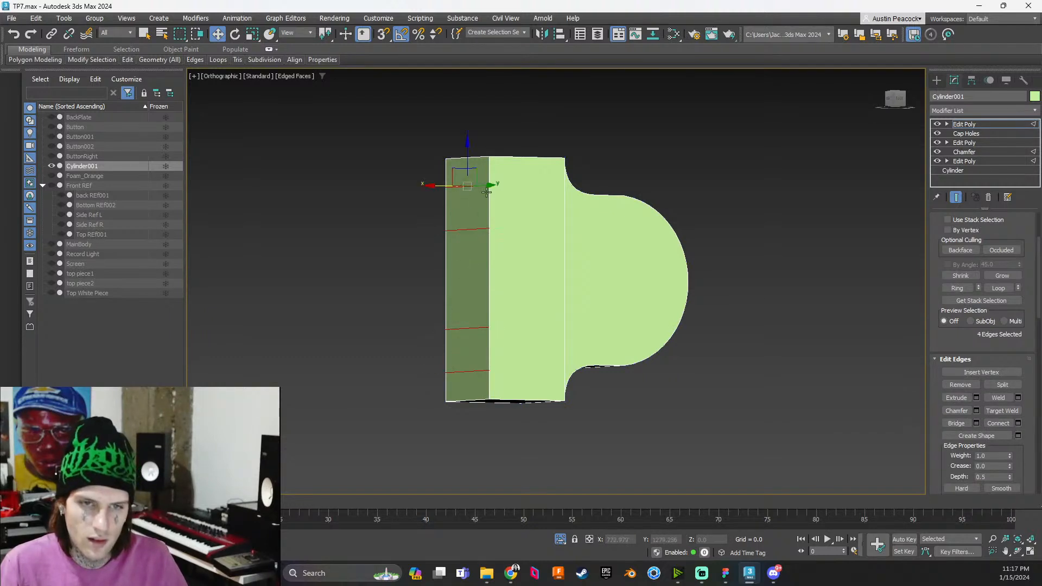
left_click(966, 385)
Remove the eight leftover vertices along the two vertical edges of the flange's outer side
middle_click_drag(894, 112, 765, 213, "alt")
key("1")
key("shift+z")
scroll(671, 292, "down", 3)
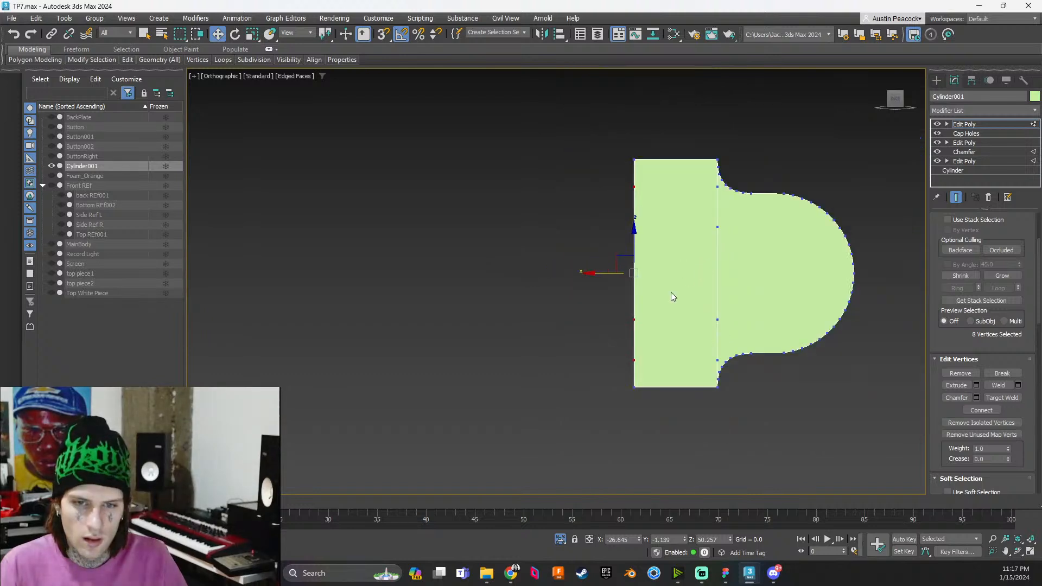
left_click_drag(579, 359, 669, 180)
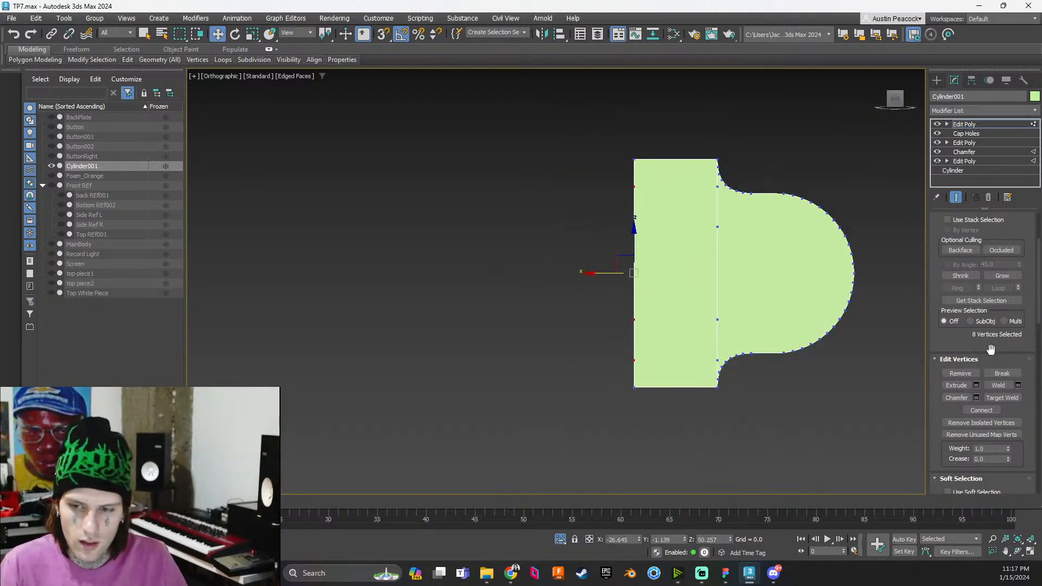
left_click(961, 374)
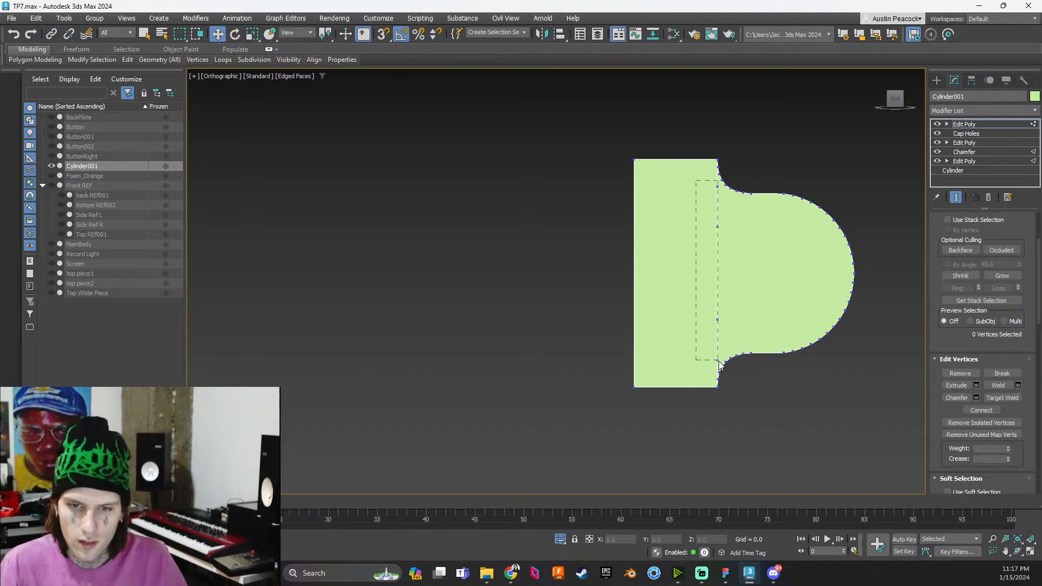
Try to remove the leftover vertices along the vertical seam between flange and rounded body, and undo the removal
left_click_drag(721, 369, 720, 367)
left_click(815, 411)
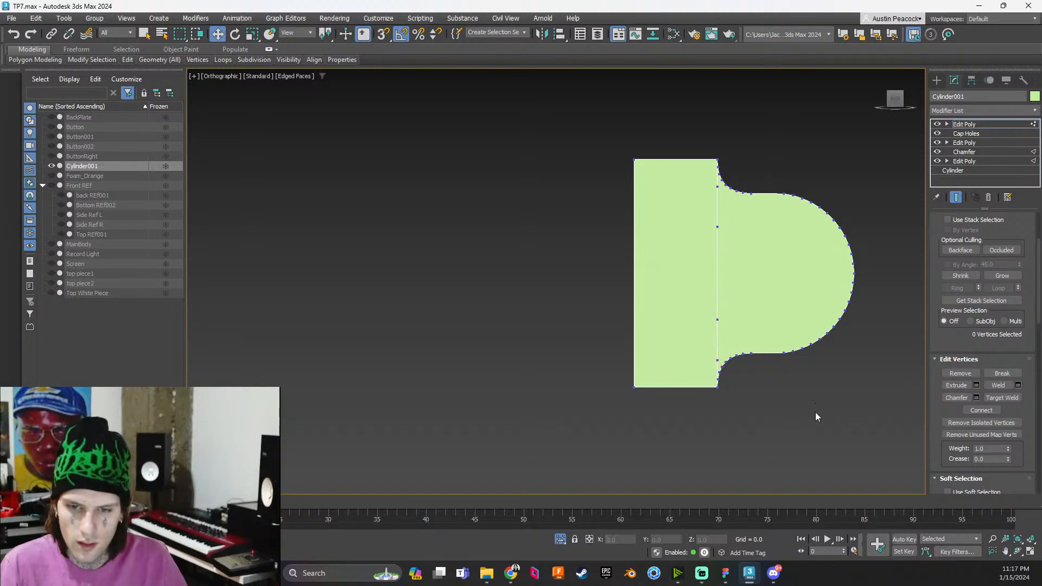
left_click(717, 361)
left_click(769, 360)
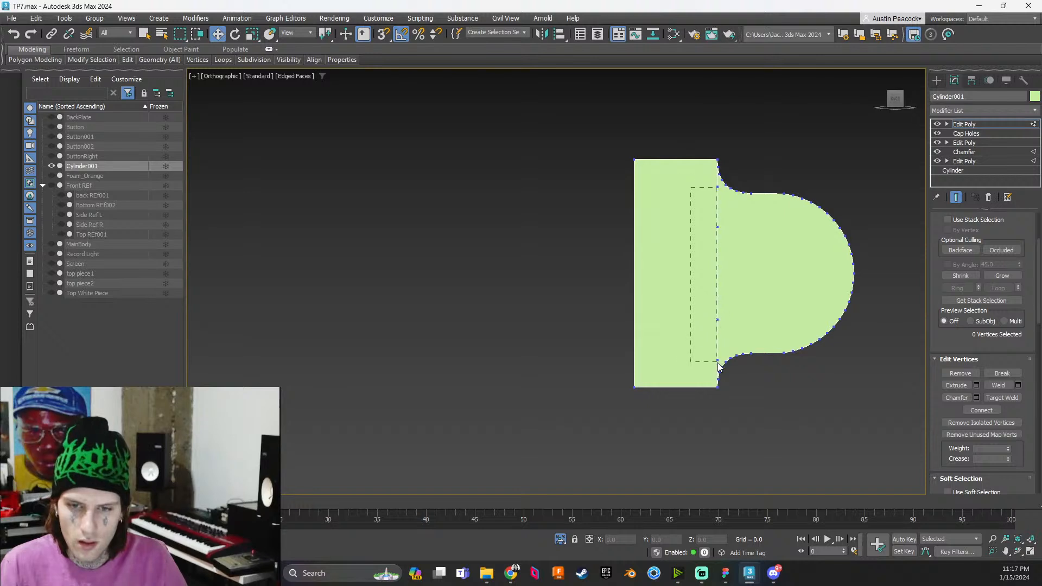
left_click_drag(720, 366, 720, 367)
left_click(959, 375)
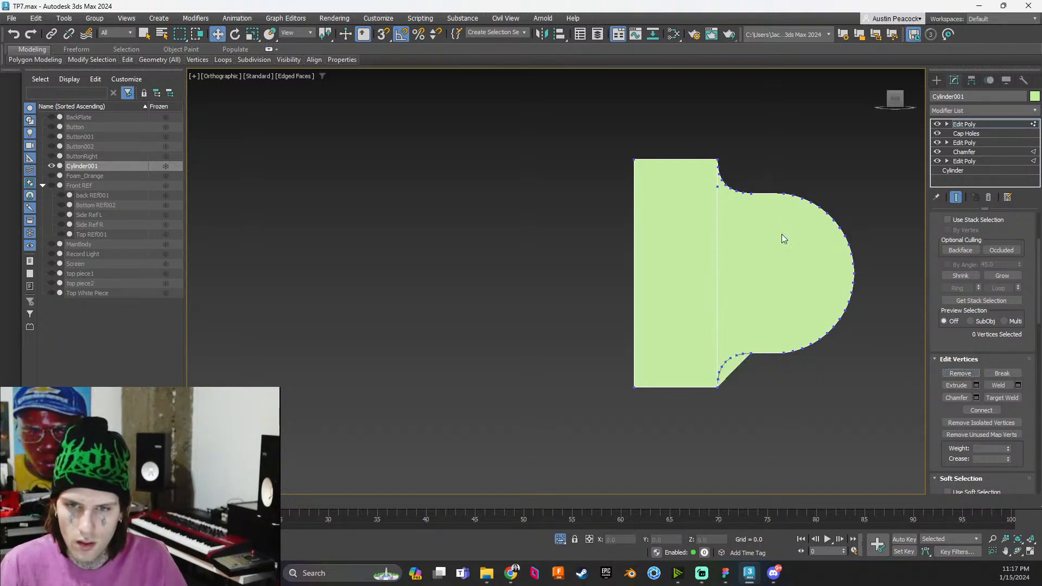
key("ctrl+z")
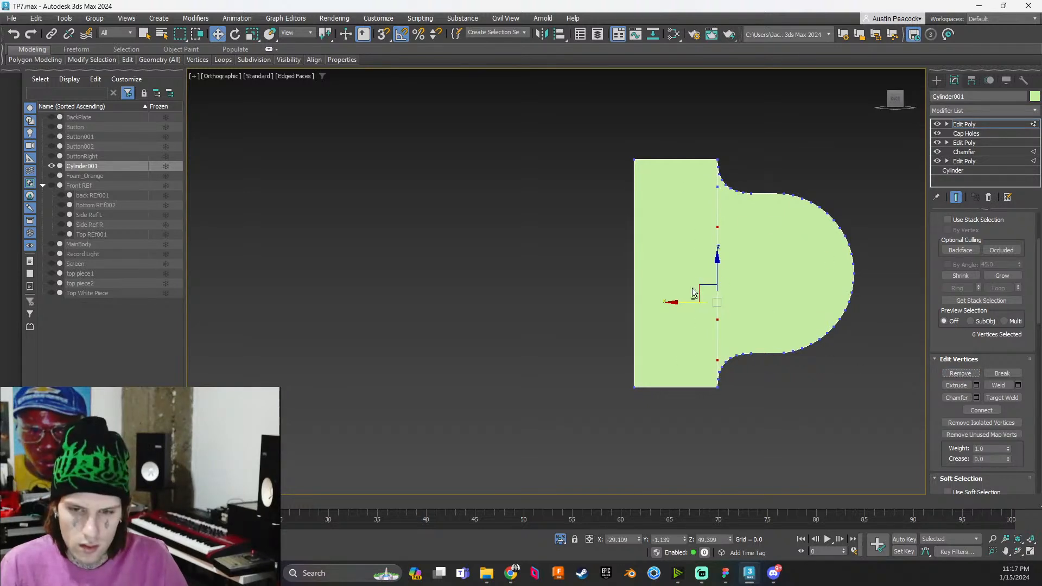
Remove the seam's lowest leftover vertex beside the lower rounded inner corner on the front face
middle_click_drag(833, 288, 867, 294, "alt")
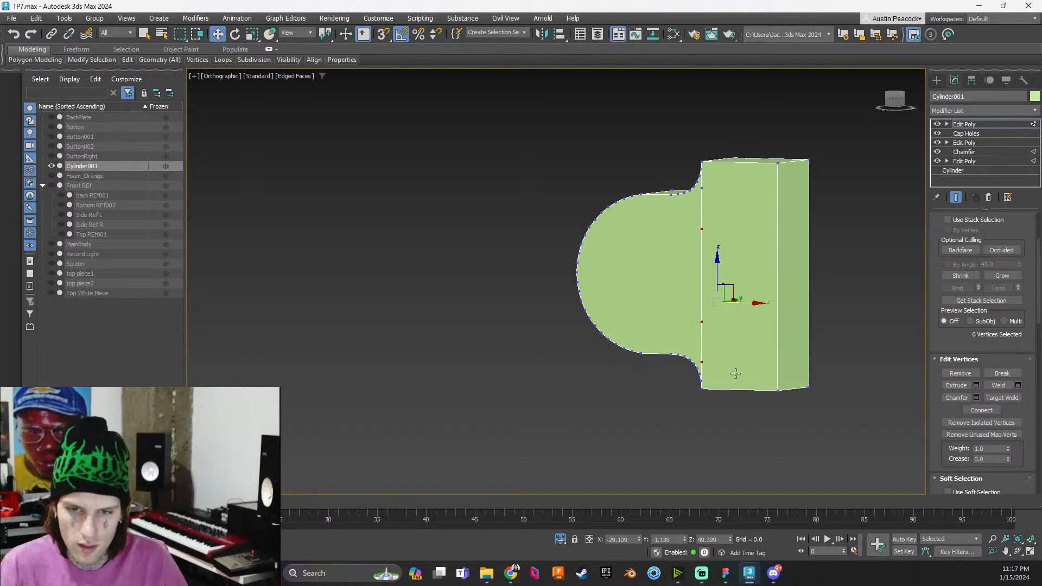
scroll(700, 369, "up", 5)
left_click(711, 351)
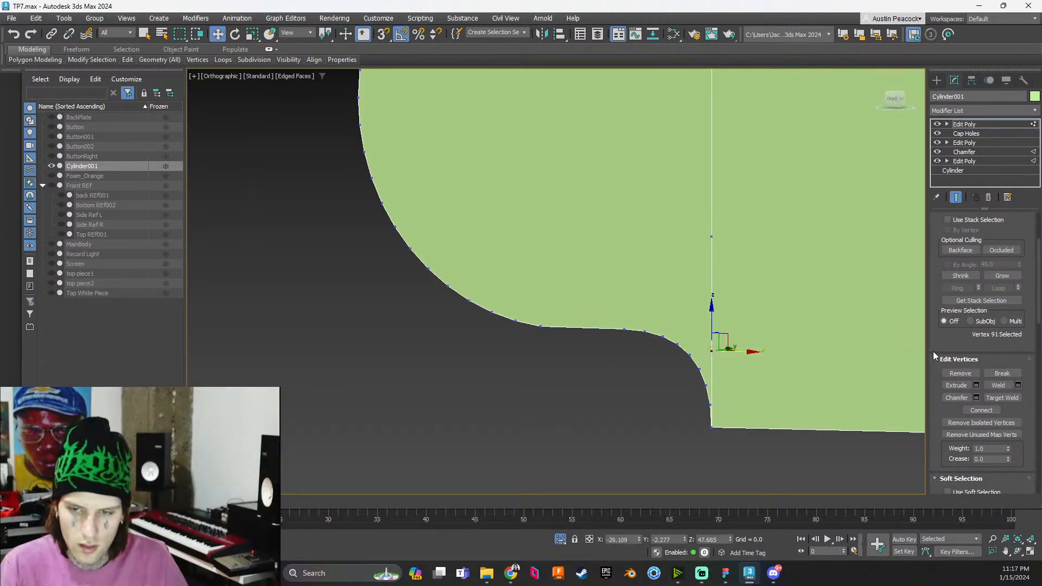
Try to remove the next vertex up on the front face's vertical seam, and undo the removal
left_click(711, 237)
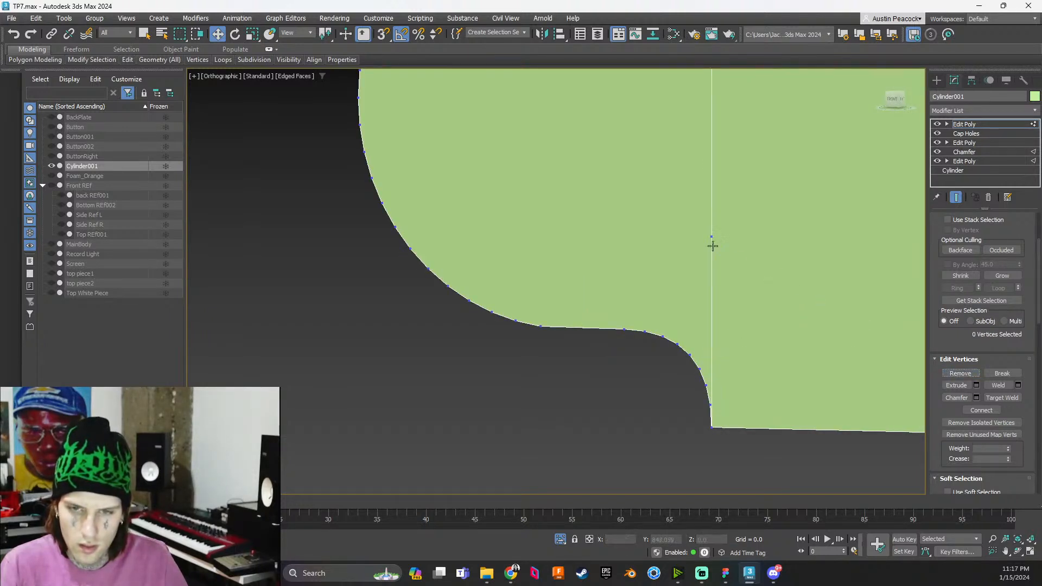
left_click(960, 373)
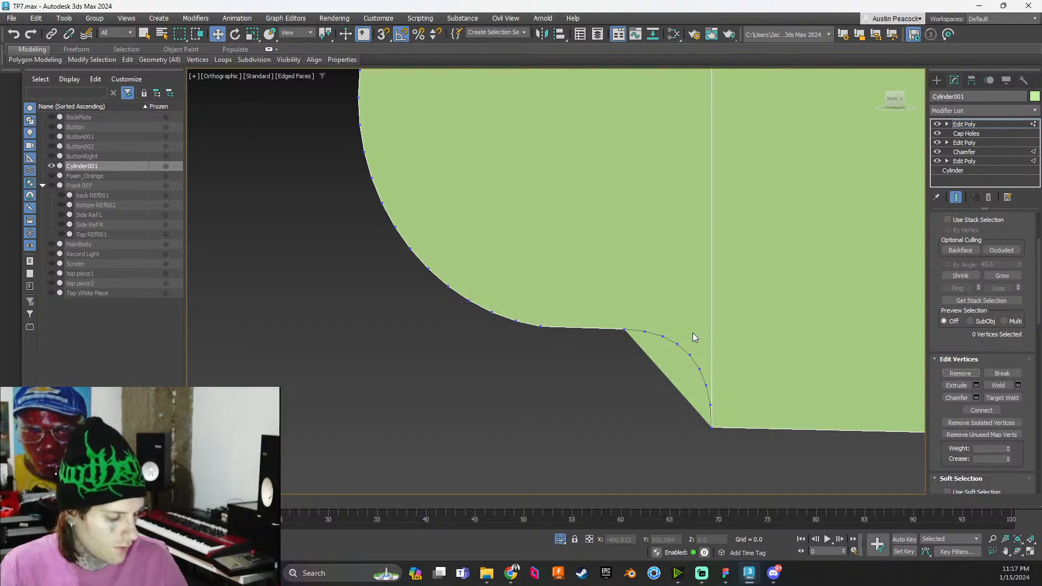
key("ctrl+z")
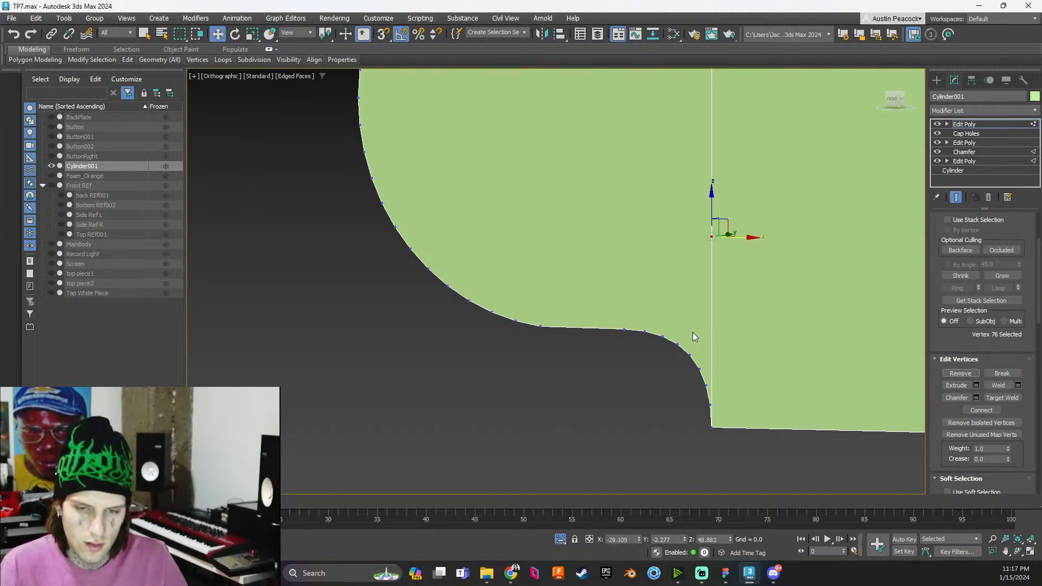
scroll(693, 332, "down", 3)
left_click(703, 344)
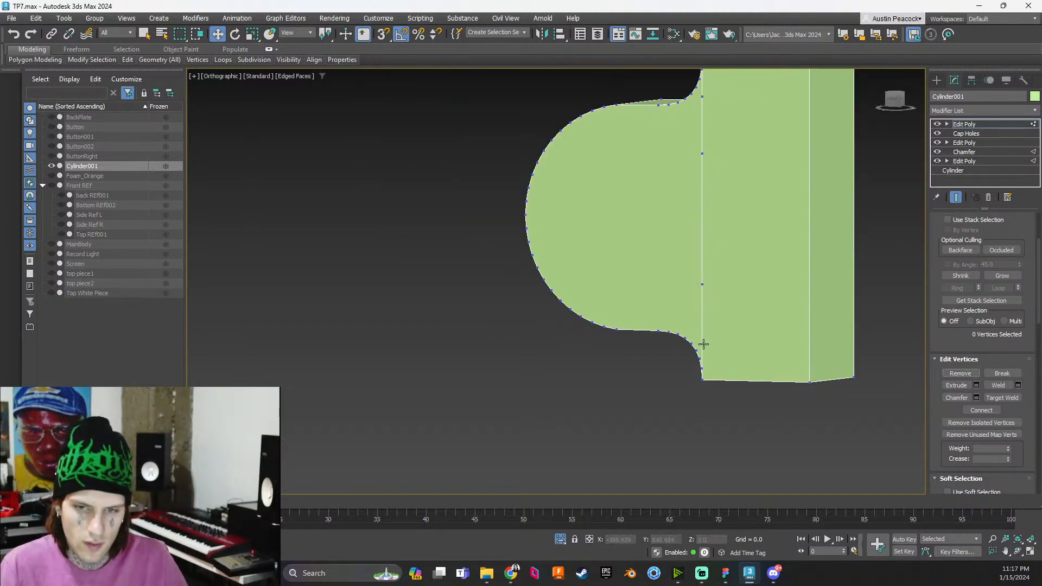
mouse_move(645, 336)
middle_mouse_down()
mouse_move(720, 352)
mouse_move(709, 344)
mouse_move(777, 306)
middle_mouse_up()
scroll(718, 344, "up", 2)
scroll(717, 343, "down", 2)
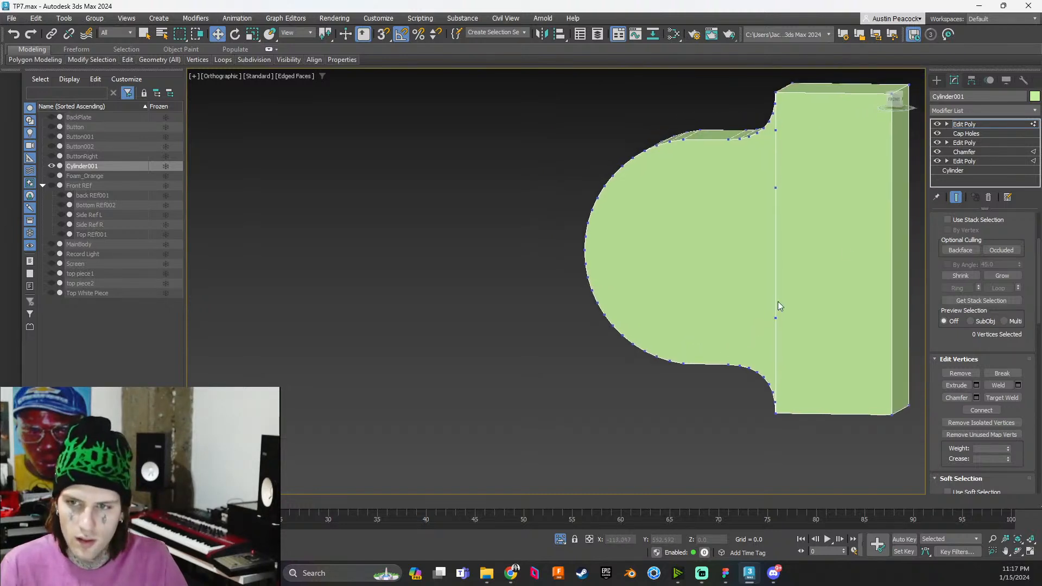
Cut a vertical edge across the rounded body's front face, between the ends of the lower and upper rounded inner corners
scroll(993, 326, "down", 2)
scroll(1008, 352, "down", 12)
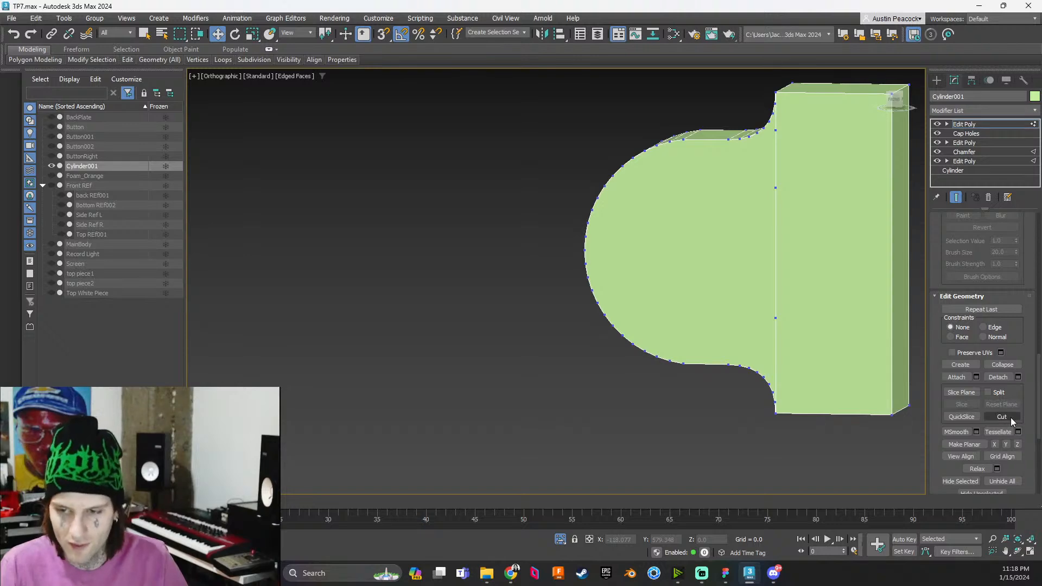
left_click(1010, 418)
left_click(728, 364)
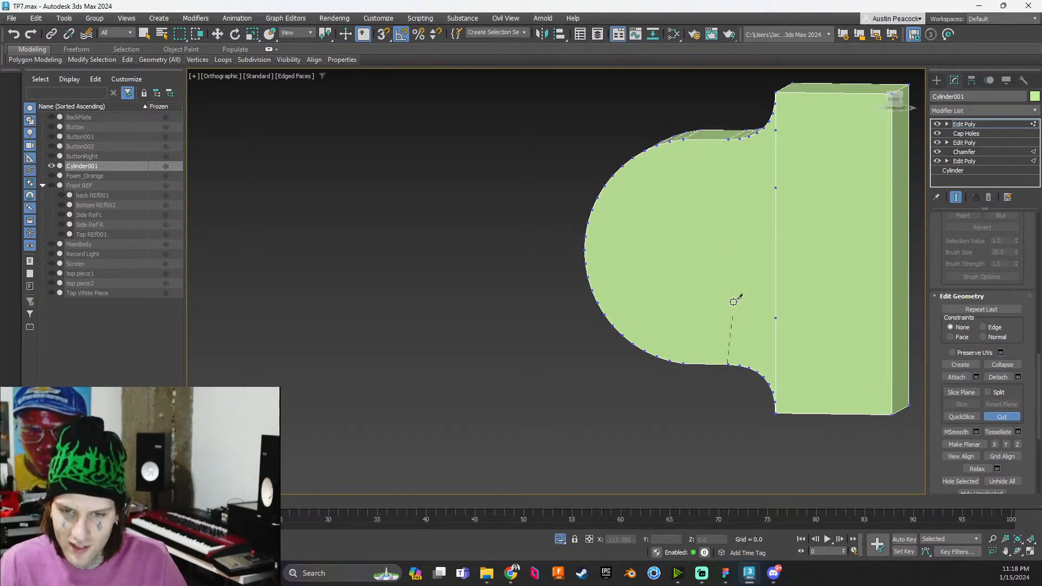
left_click(728, 140)
Cut a matching vertical edge across the rounded body's back face between its two inner corners, and leave the Cut tool
scroll(697, 228, "down", 3)
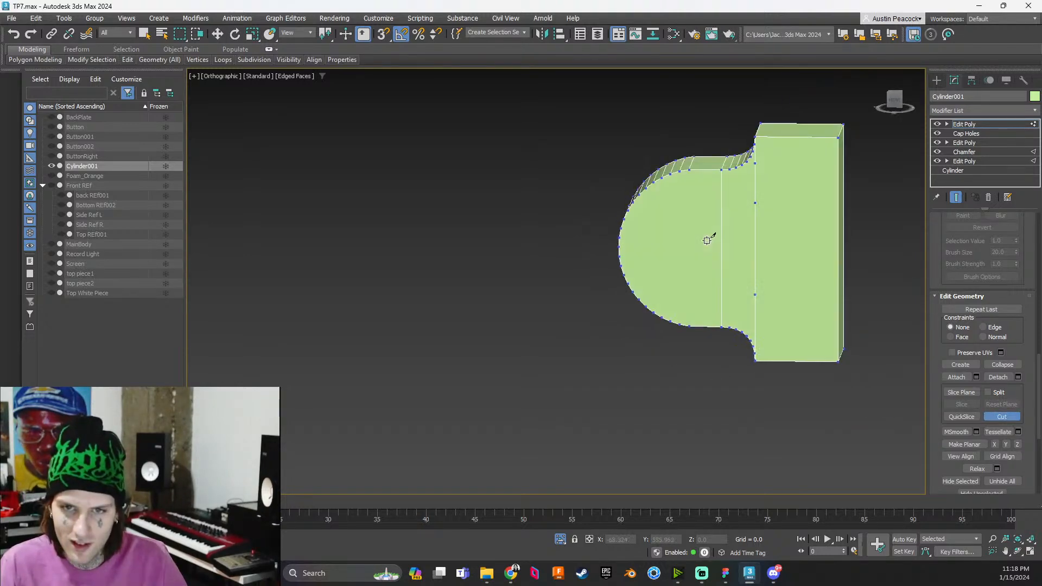
middle_click_drag(706, 240, 877, 268, "alt")
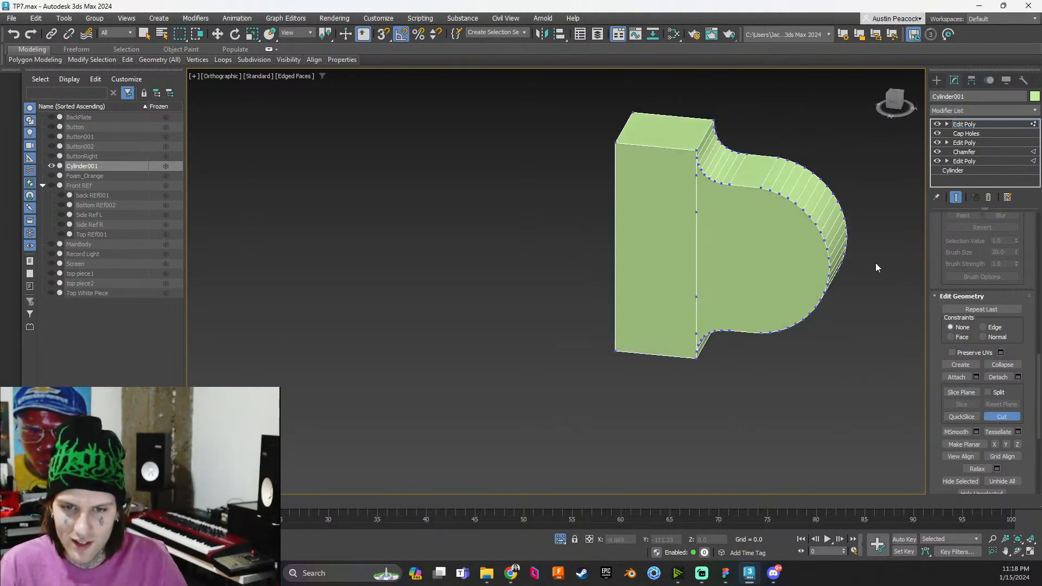
left_click(729, 330)
left_click(728, 185)
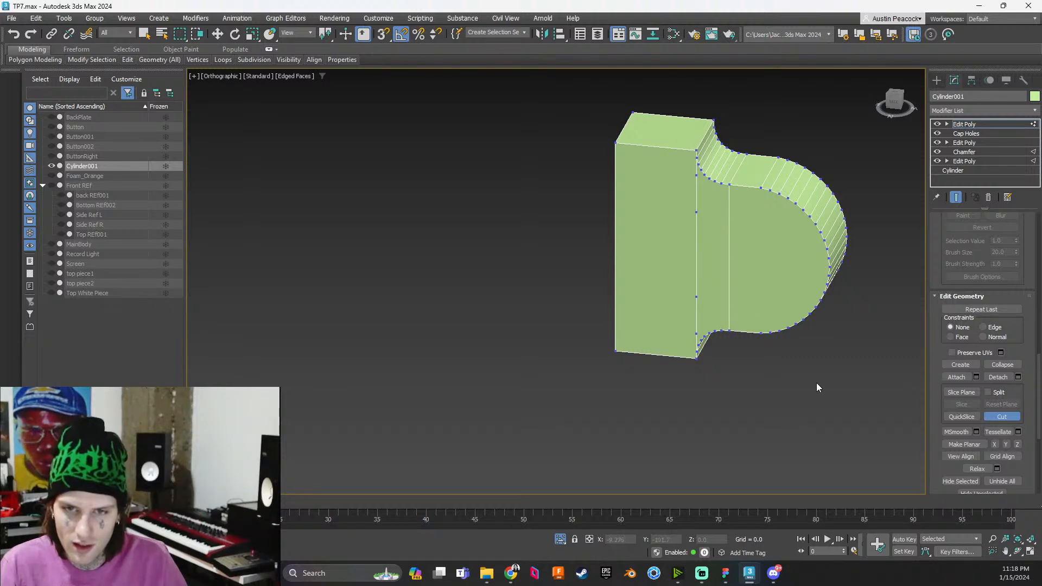
left_click(894, 100)
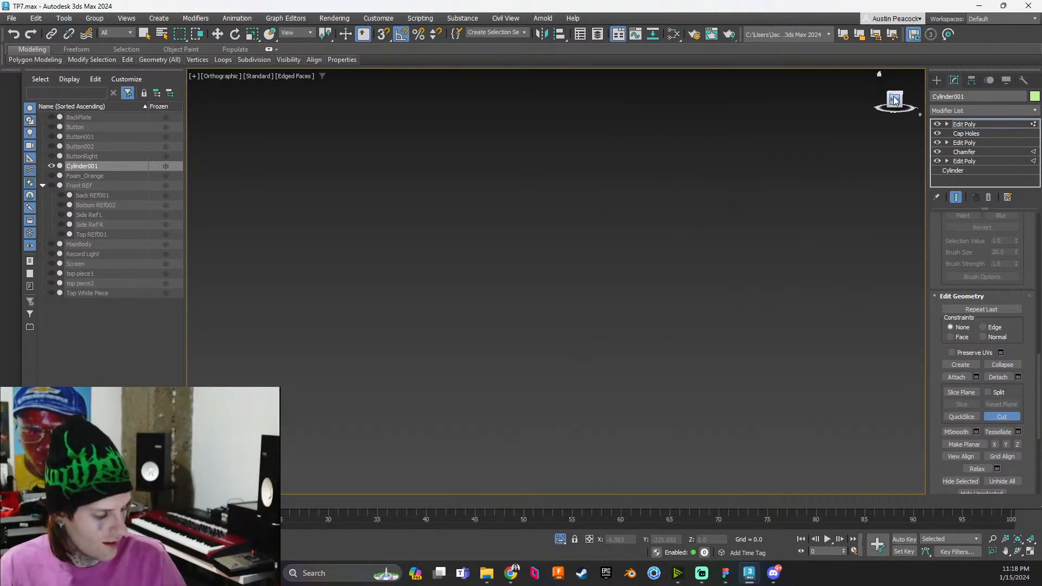
key("z")
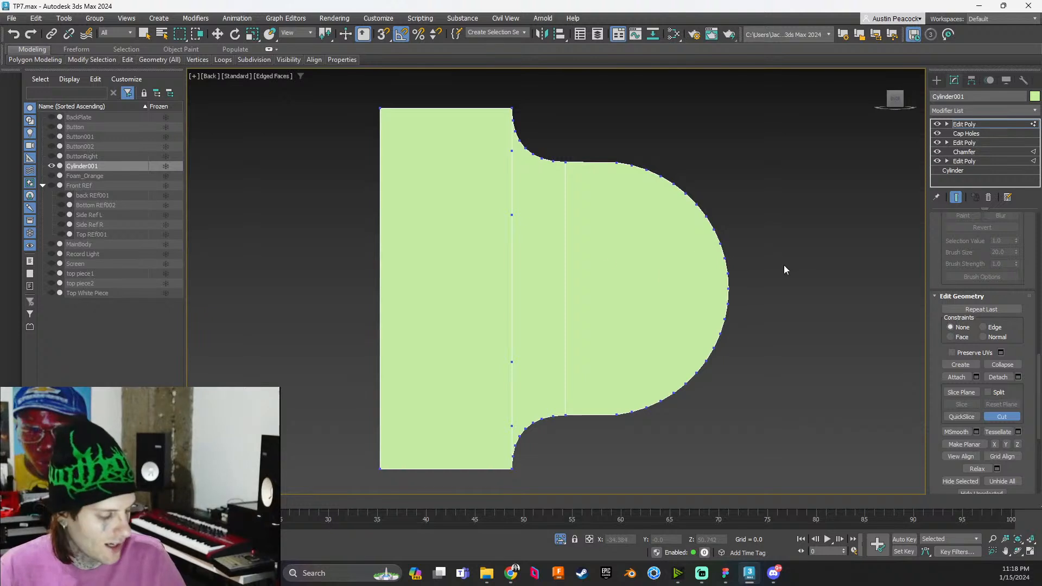
left_click(1011, 419)
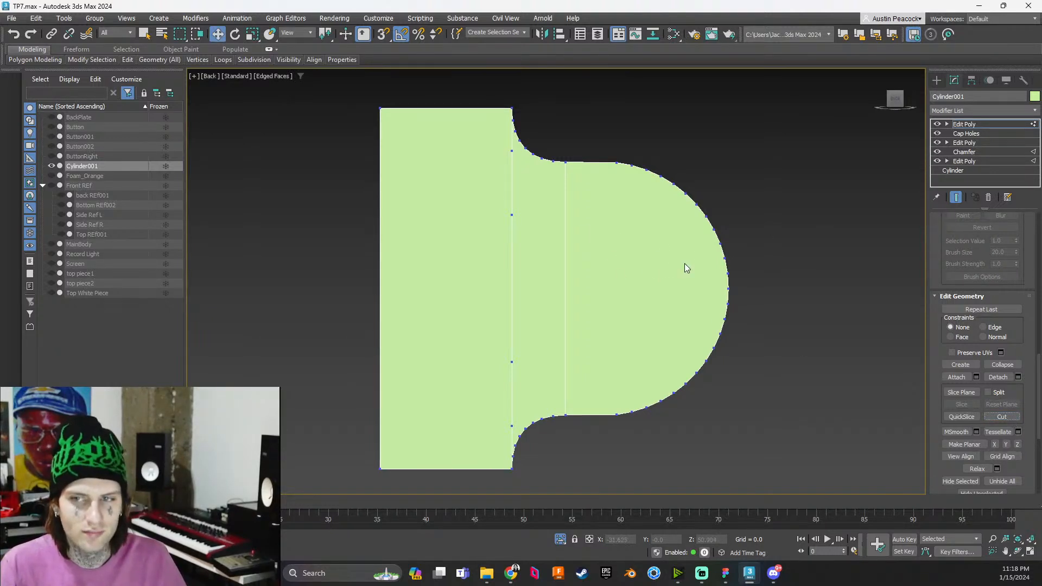
Try to remove the leftover vertices along the vertical seam between flange and rounded body, and undo the removal
left_click_drag(515, 215, 517, 434)
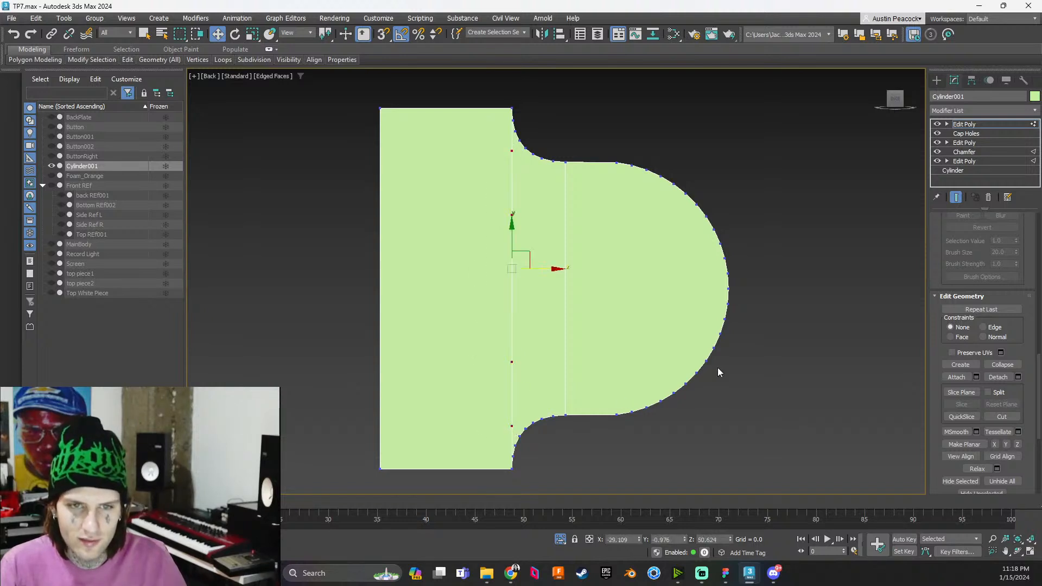
left_click(963, 444)
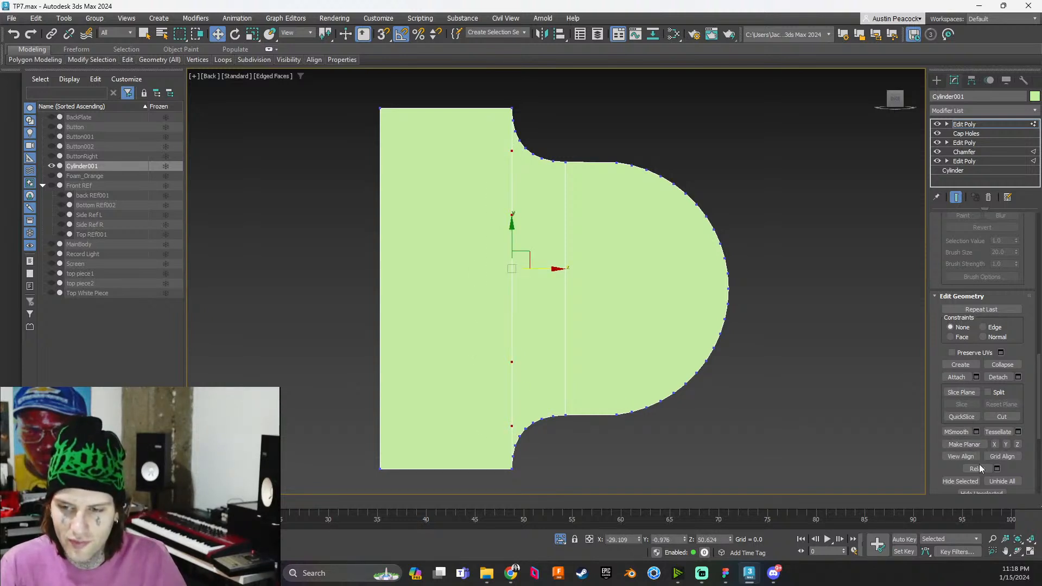
scroll(982, 379, "up", 5)
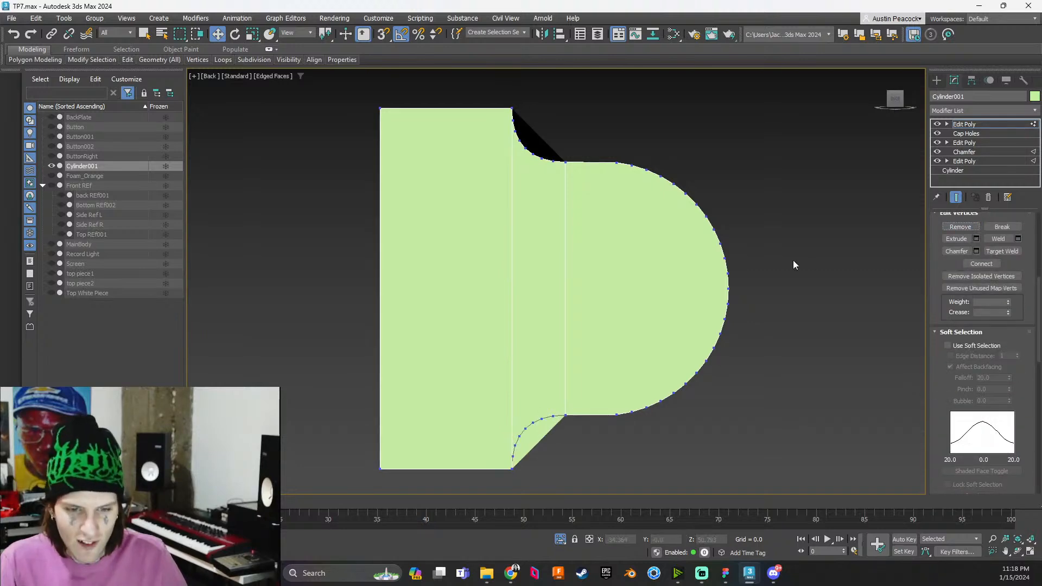
middle_click_drag(793, 259, 679, 303, "alt")
key("ctrl+z")
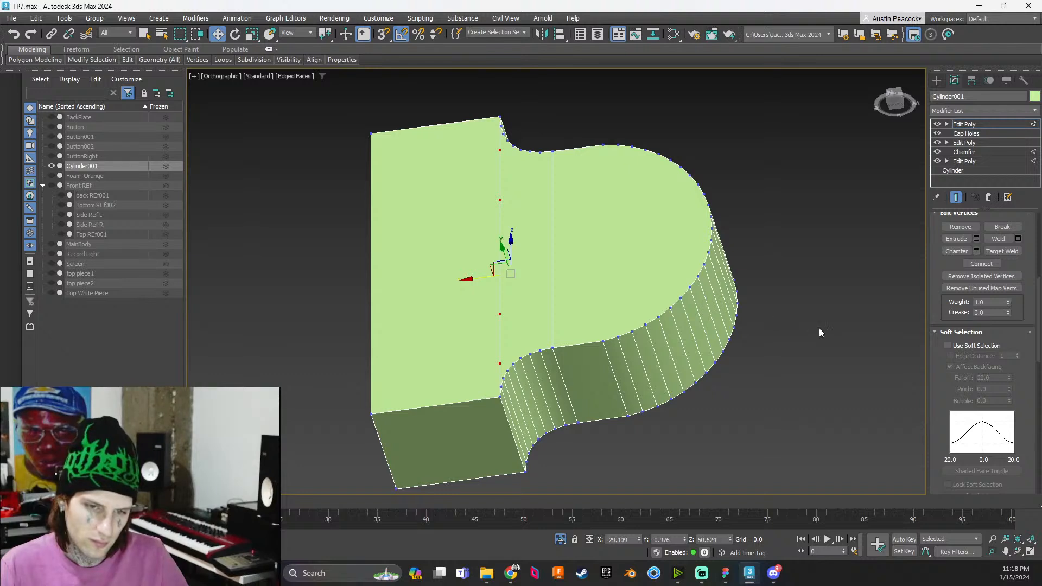
Examine the leftover seam vertices and the cut edges around the rounded inner corners up close from both sides
left_click(820, 331)
scroll(568, 323, "up", 6)
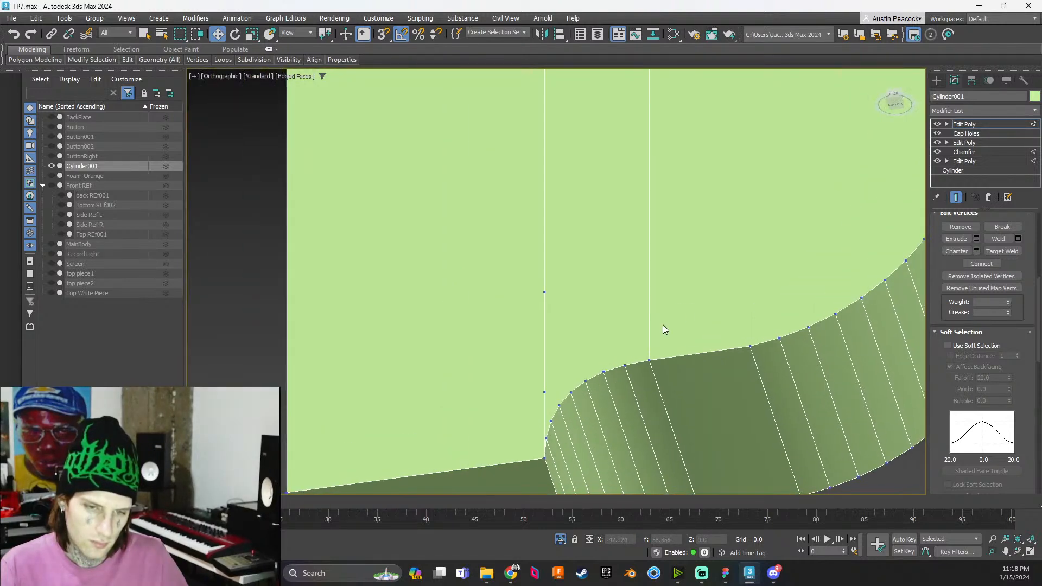
scroll(610, 366, "down", 6)
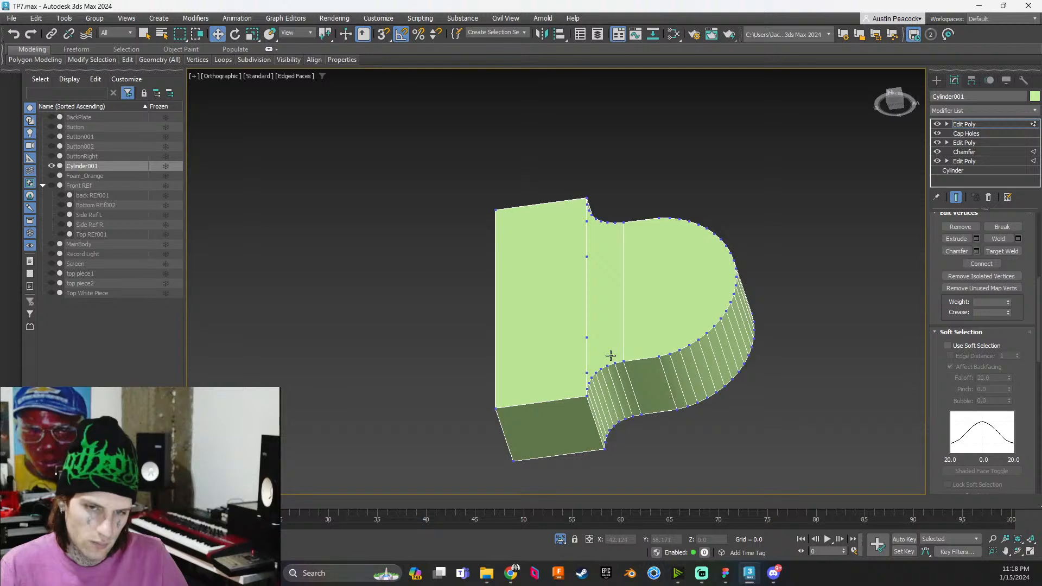
scroll(602, 356, "up", 3)
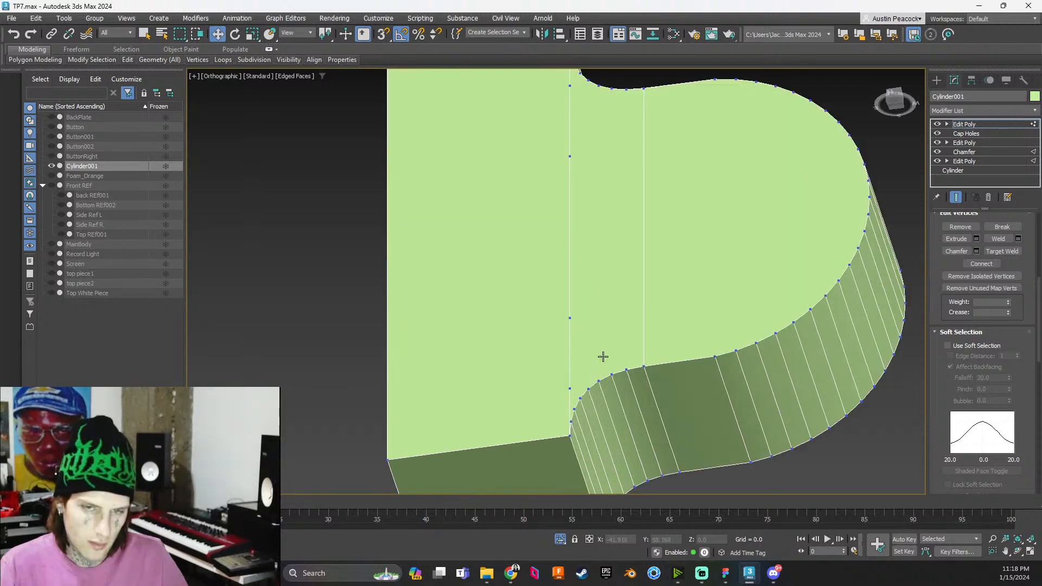
scroll(602, 356, "down", 2)
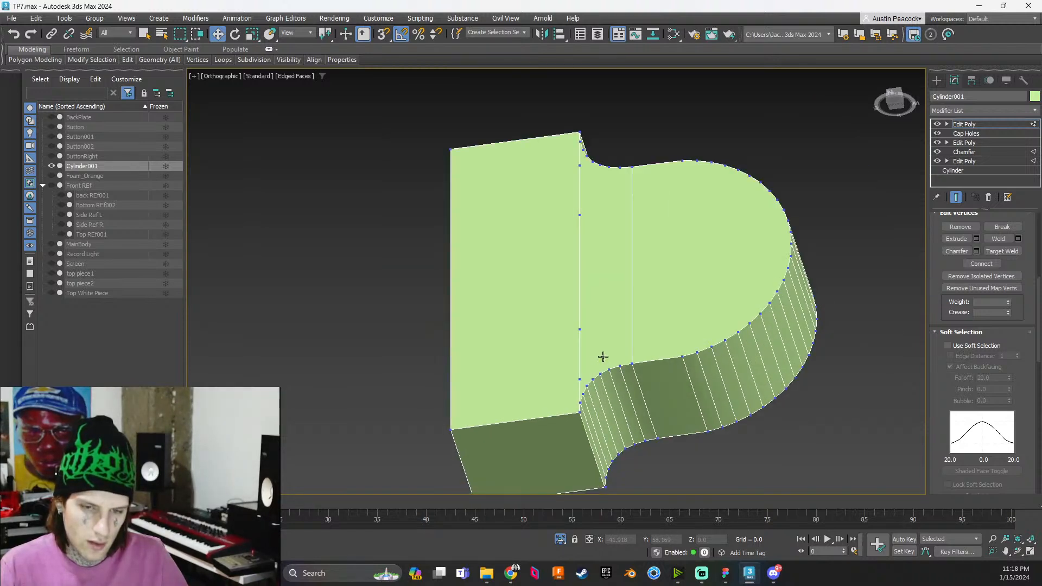
scroll(586, 376, "up", 2)
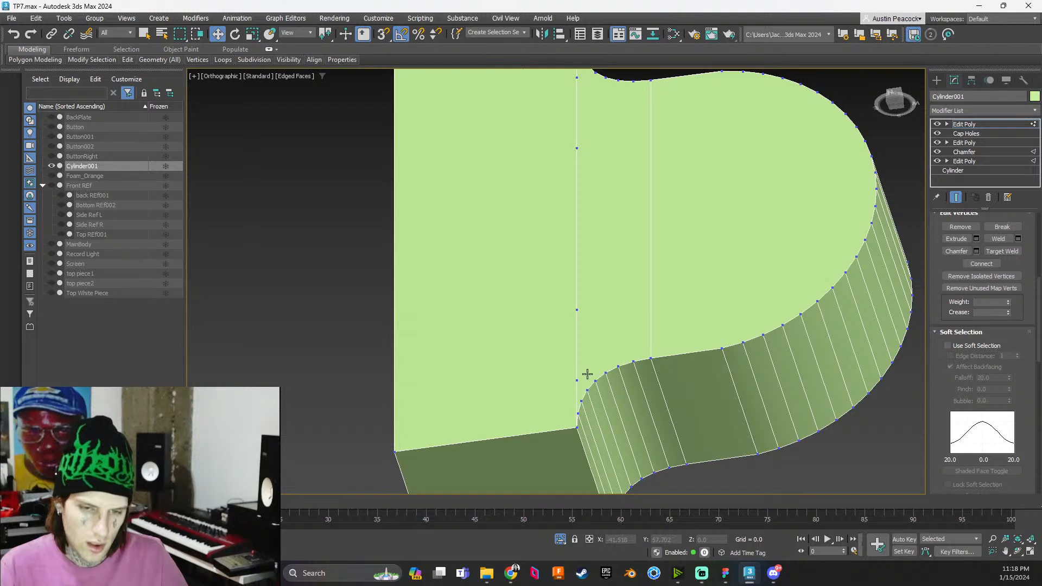
scroll(585, 377, "up", 1)
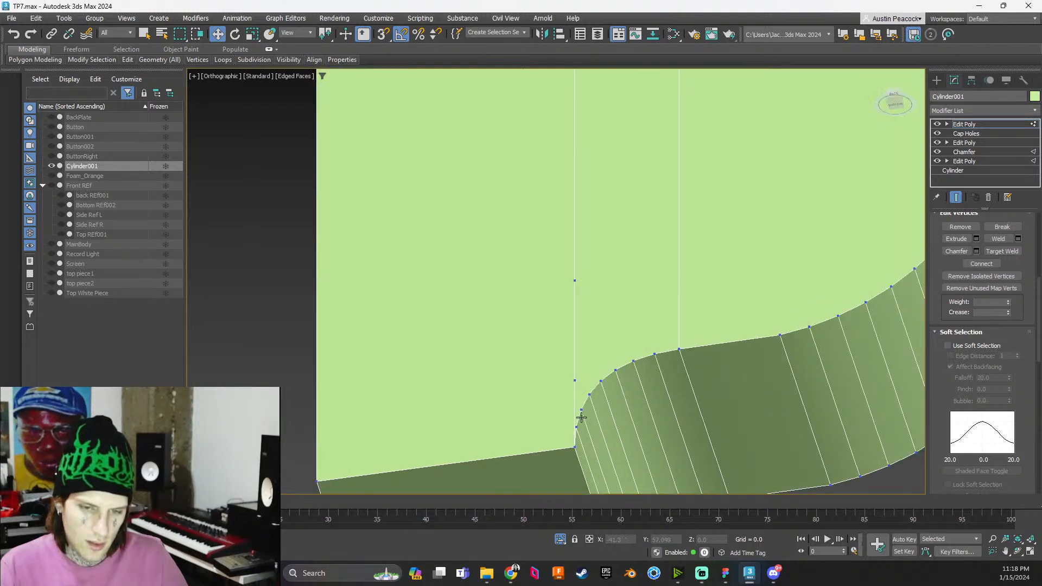
scroll(581, 399, "down", 5)
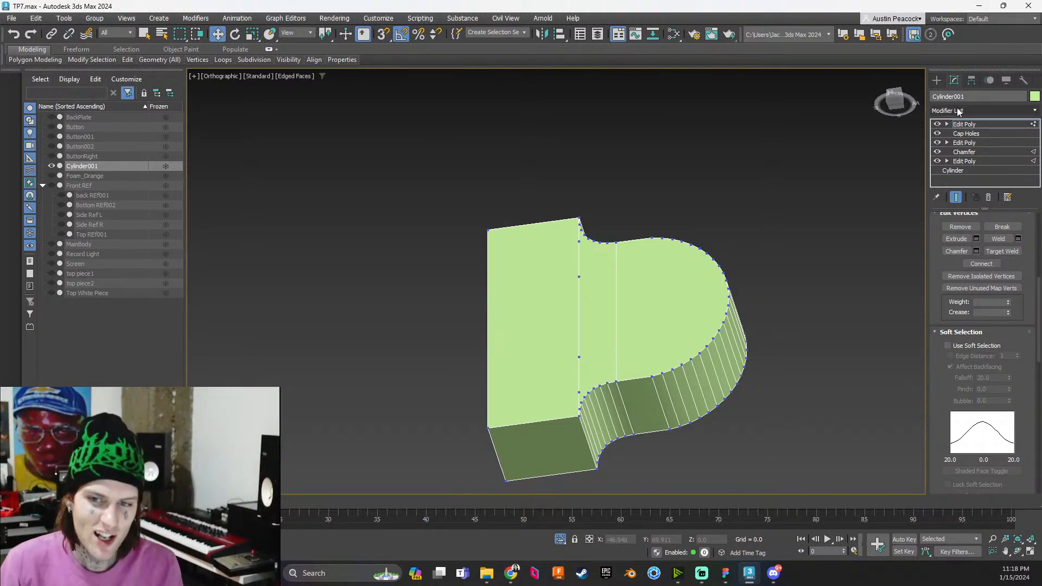
middle_click_drag(809, 128, 762, 317, "alt")
scroll(597, 286, "up", 5)
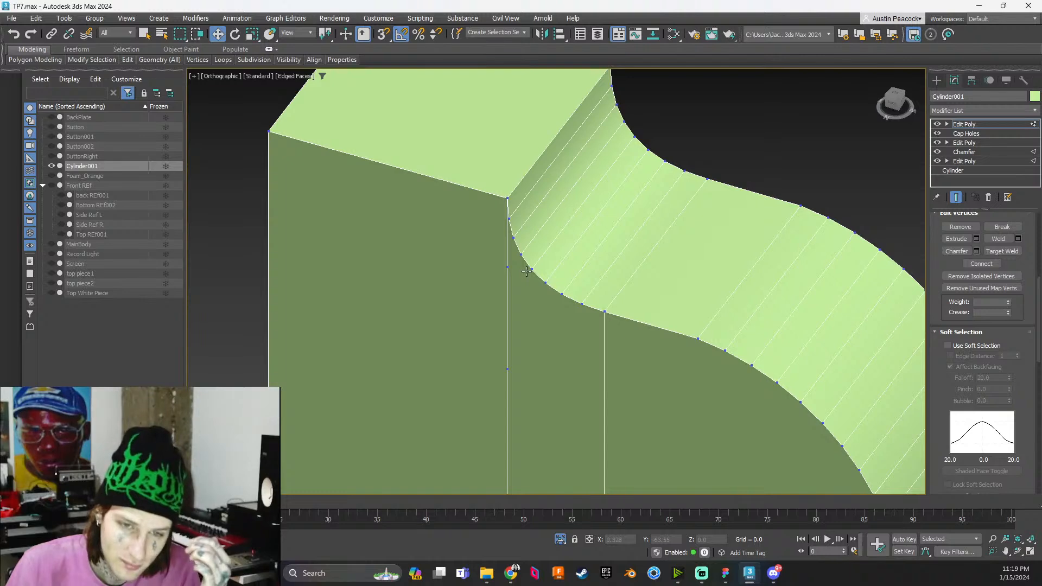
middle_click_drag(512, 238, 783, 243, "alt")
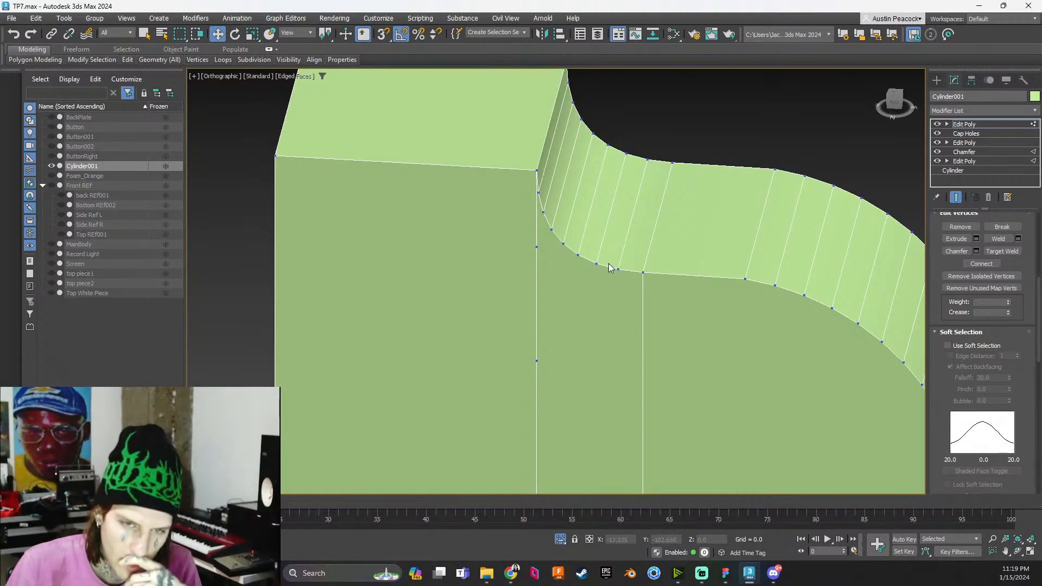
scroll(483, 226, "down", 3)
Undo the two vertical cuts and the earlier vertex and edge removals, back to the flange with its horizontal edges
left_click(522, 240)
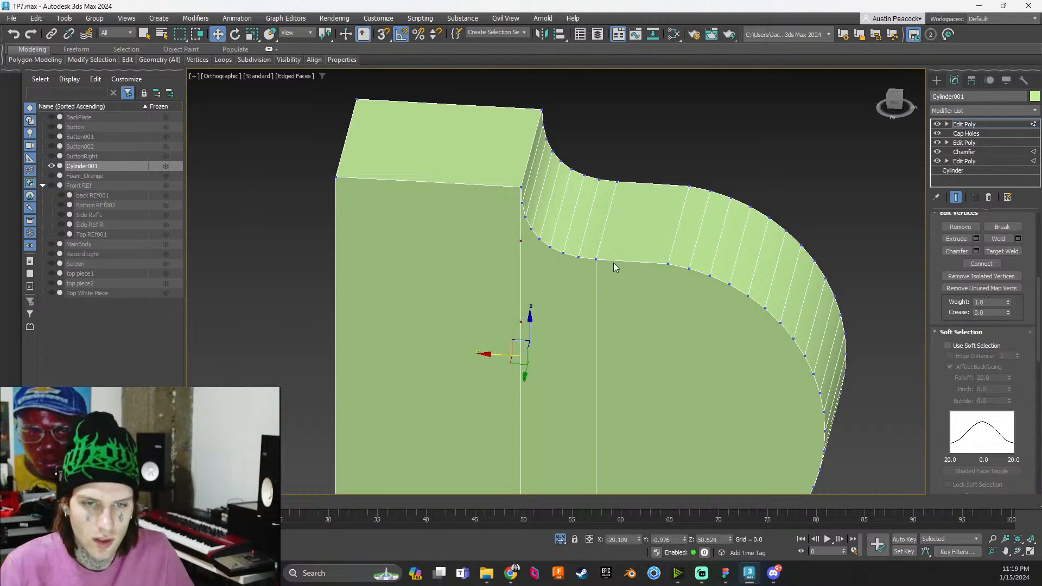
key("ctrl+z")
key("ctrl+z")
key("ctrl+z")
key("ctrl+z")
key("ctrl+z")
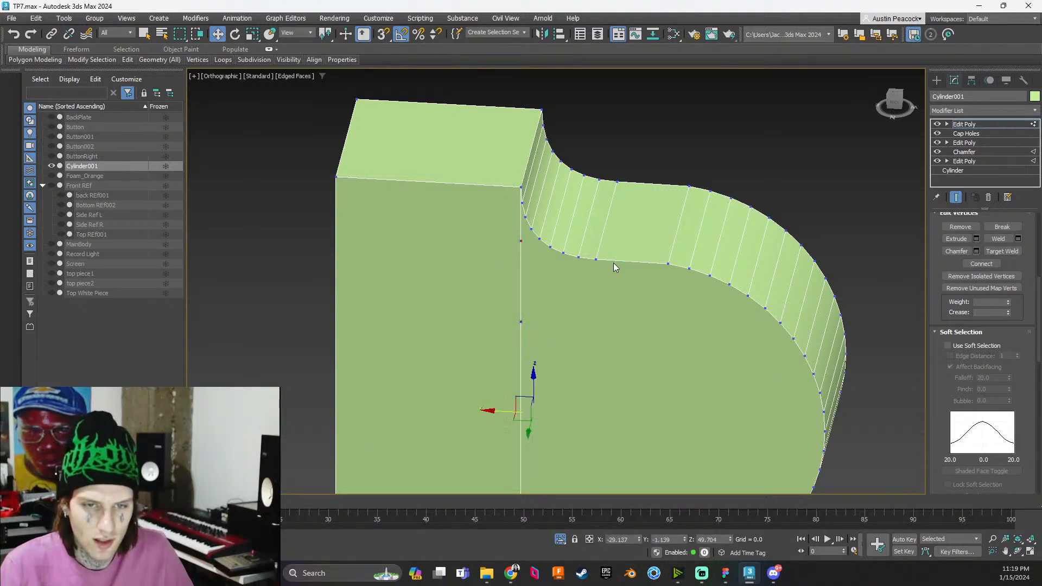
key("ctrl+z")
key("ctrl+z")
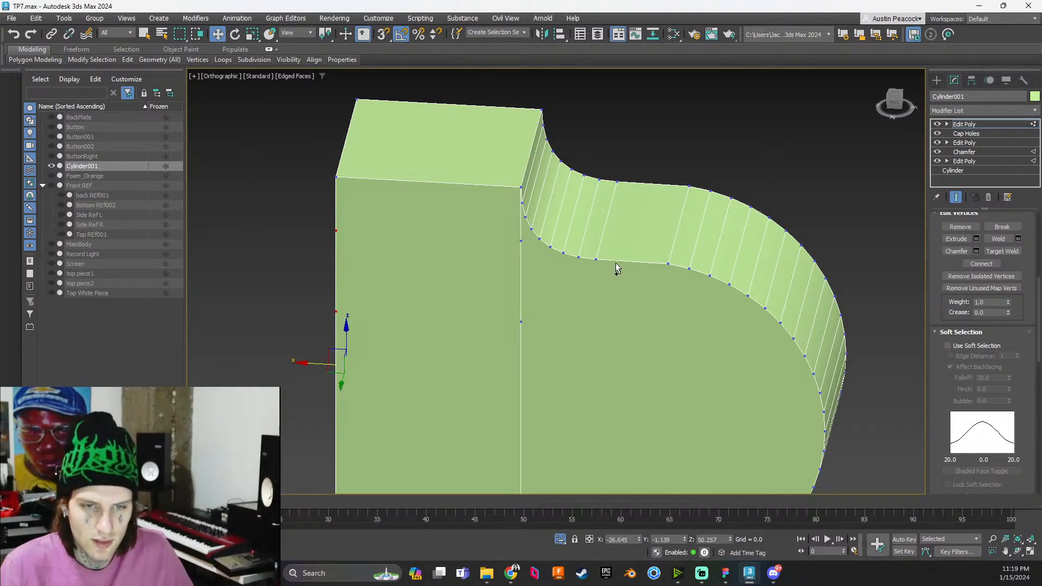
key("ctrl+z")
key("ctrl+z")
scroll(591, 286, "down", 4)
scroll(591, 286, "up", 1)
mouse_move(549, 314)
middle_mouse_down("alt")
mouse_move(718, 309)
mouse_move(560, 317)
middle_mouse_up("alt")
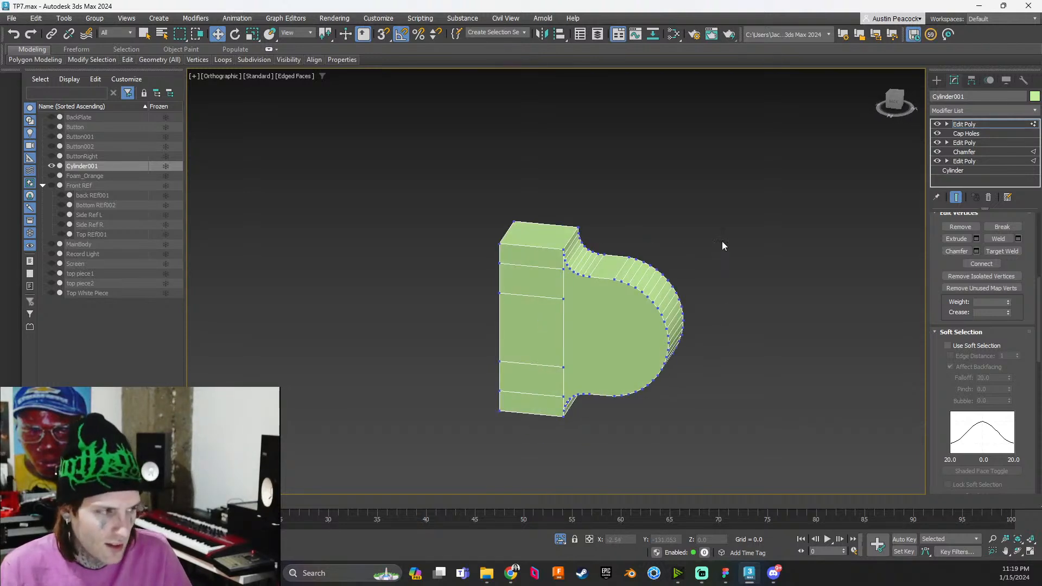
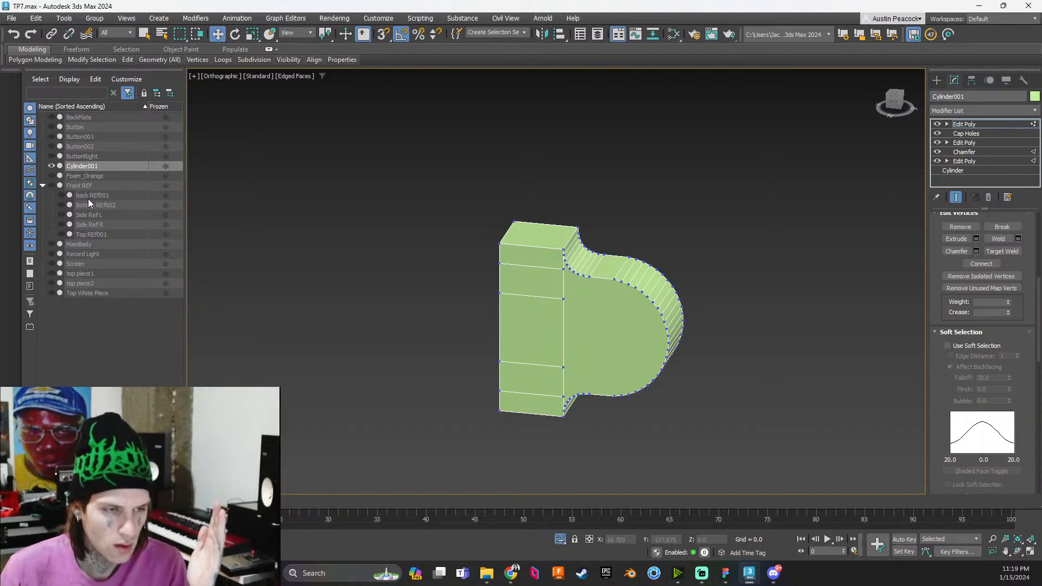
Show the MainBody and the Top REF001 reference, and compare the pivot's position with them in the top view
left_click(53, 245)
middle_click_drag(397, 340, 296, 360, "alt")
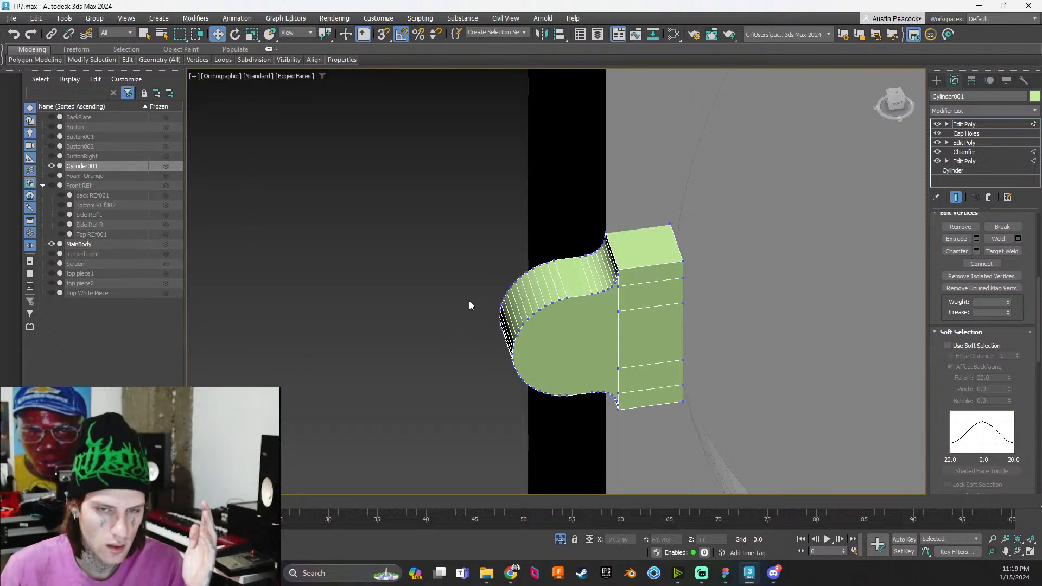
scroll(542, 291, "up", 5)
scroll(543, 291, "down", 3)
scroll(592, 307, "down", 4)
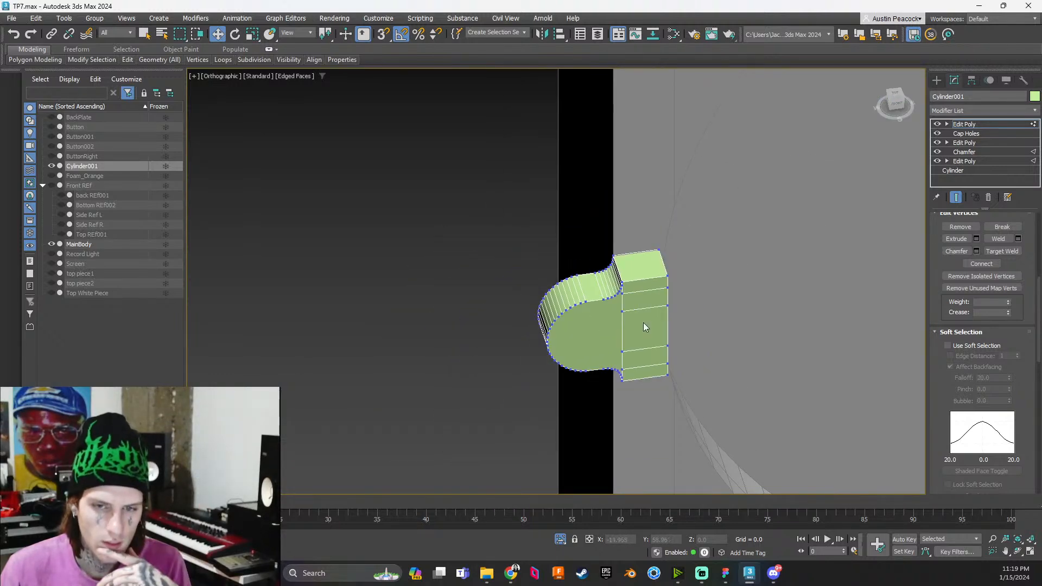
left_click(895, 93)
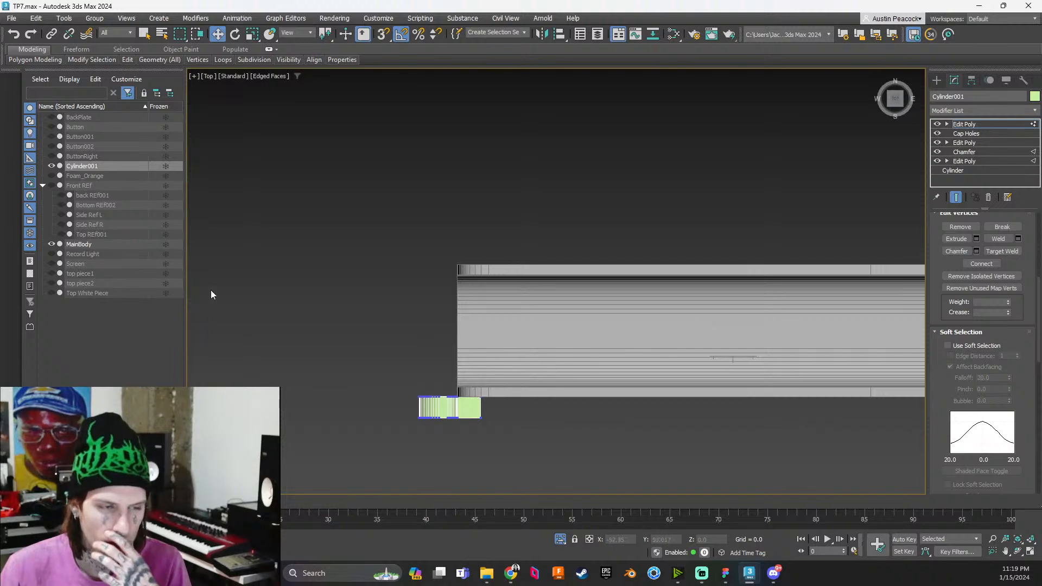
left_click(63, 235)
scroll(401, 396, "up", 5)
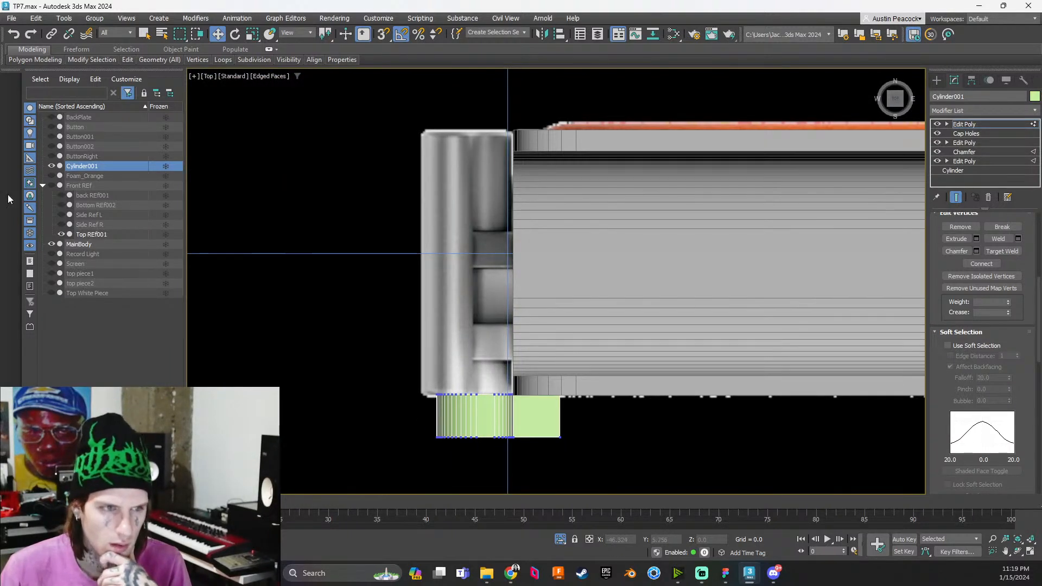
Move the whole pivot piece along Y to about 4.226 over the reference's hinge area, and hide the MainBody
left_click(969, 180)
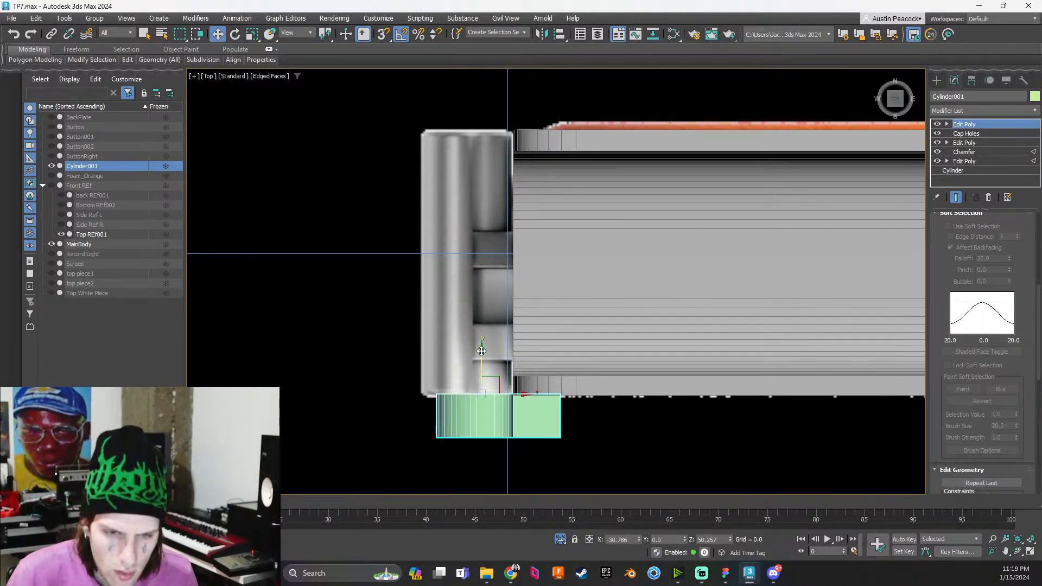
left_click_drag(480, 355, 493, 270)
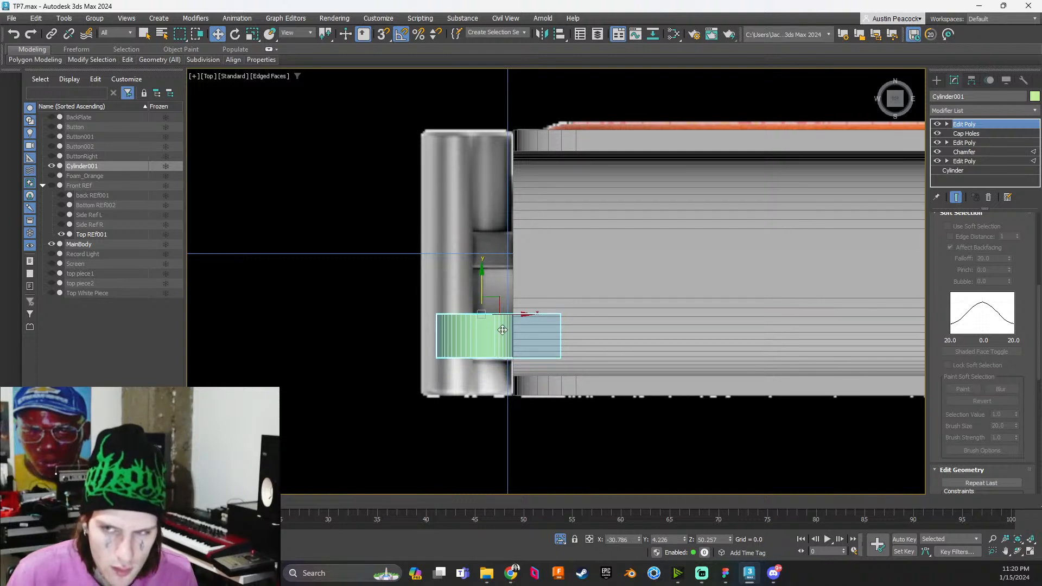
left_click(52, 244)
Select all the flat faces on the pivot's +Y side, flange strips included, and move them along Y to about 3.713
middle_click_drag(523, 318, 568, 339, "alt")
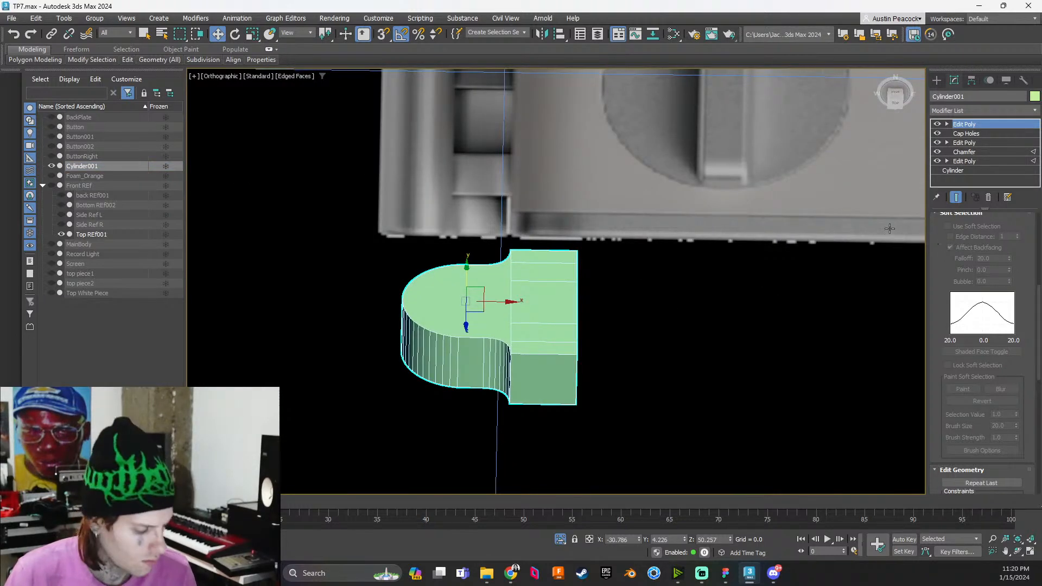
key("4")
left_click(527, 348)
left_click(543, 260, "shift")
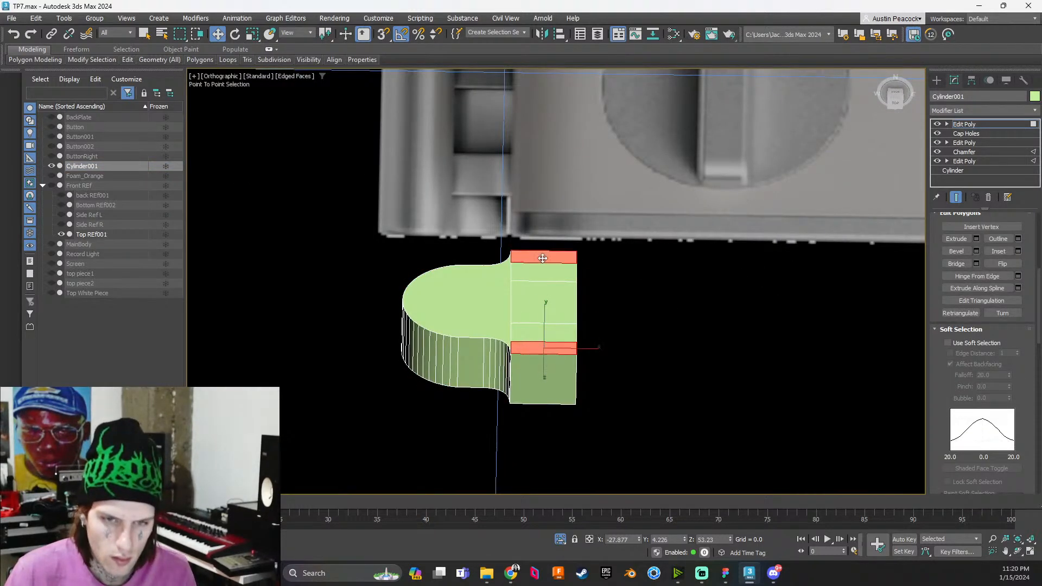
right_click(542, 255, "shift")
key("ctrl+z")
left_click(527, 332, "shift")
left_click(543, 269, "shift")
left_click(543, 259, "shift")
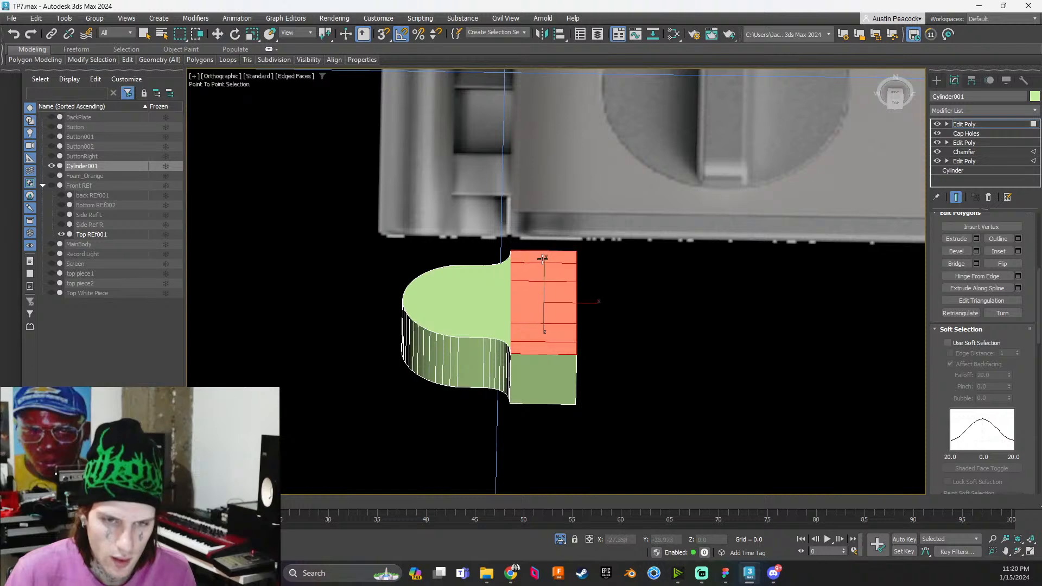
left_click(489, 295, "shift")
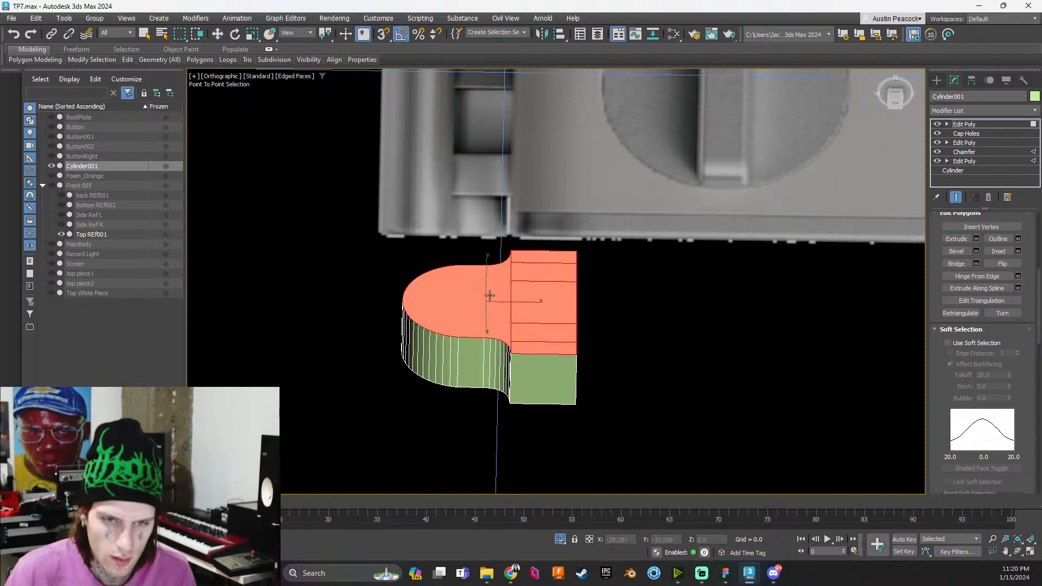
left_click(895, 106)
key("z")
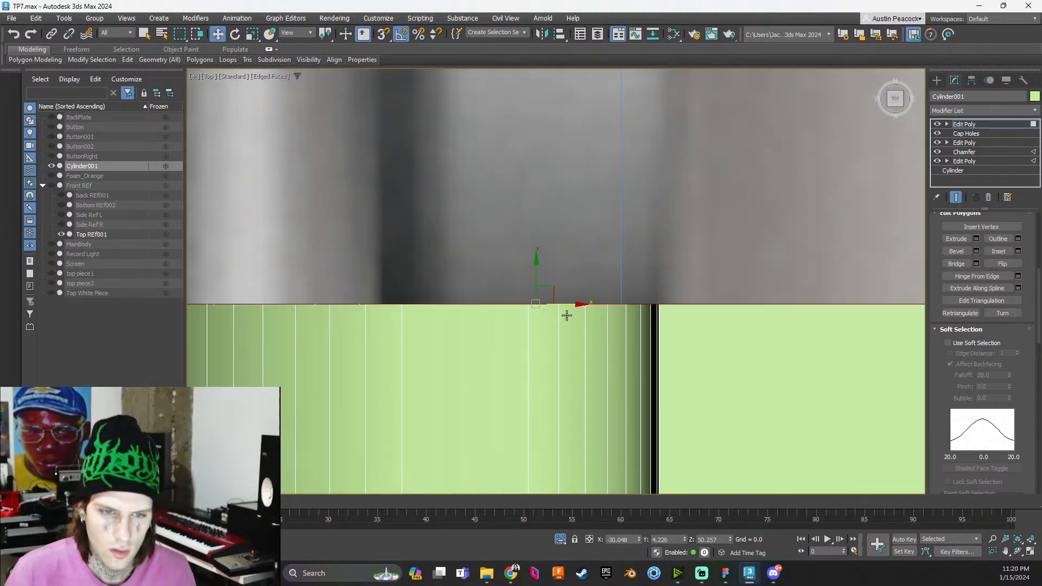
scroll(566, 315, "down", 3)
left_click_drag(551, 268, 553, 302)
Move the whole pivot element along Y to about 2.668 over the hinge area of the top reference
key("5")
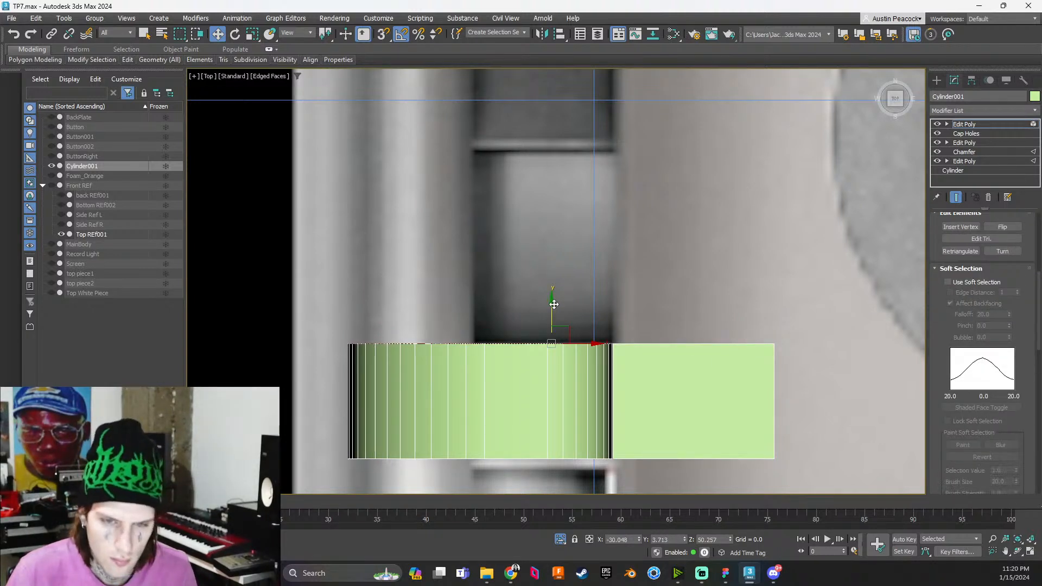
left_click(533, 355)
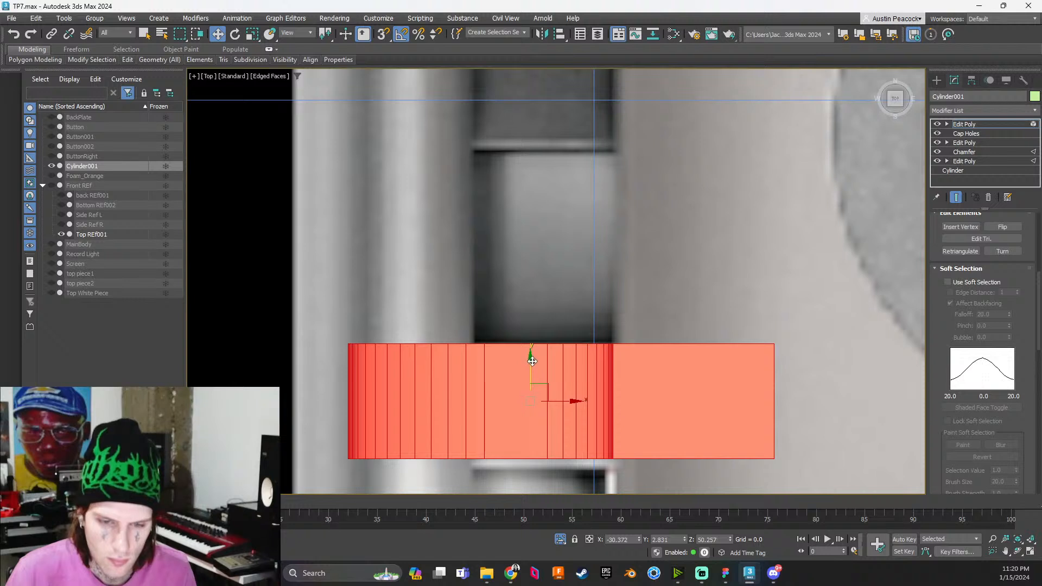
left_click_drag(532, 361, 531, 371)
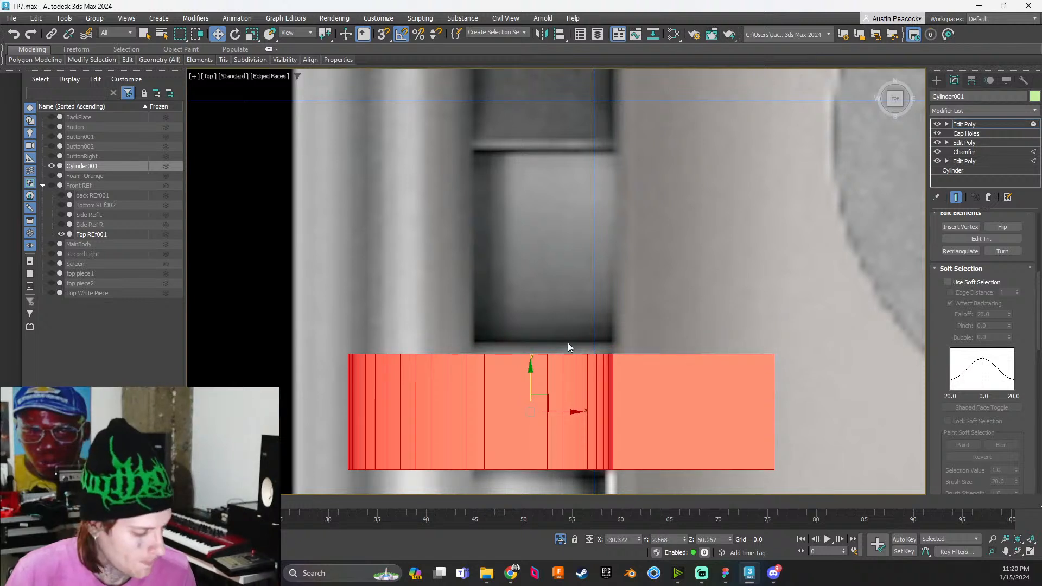
key("4")
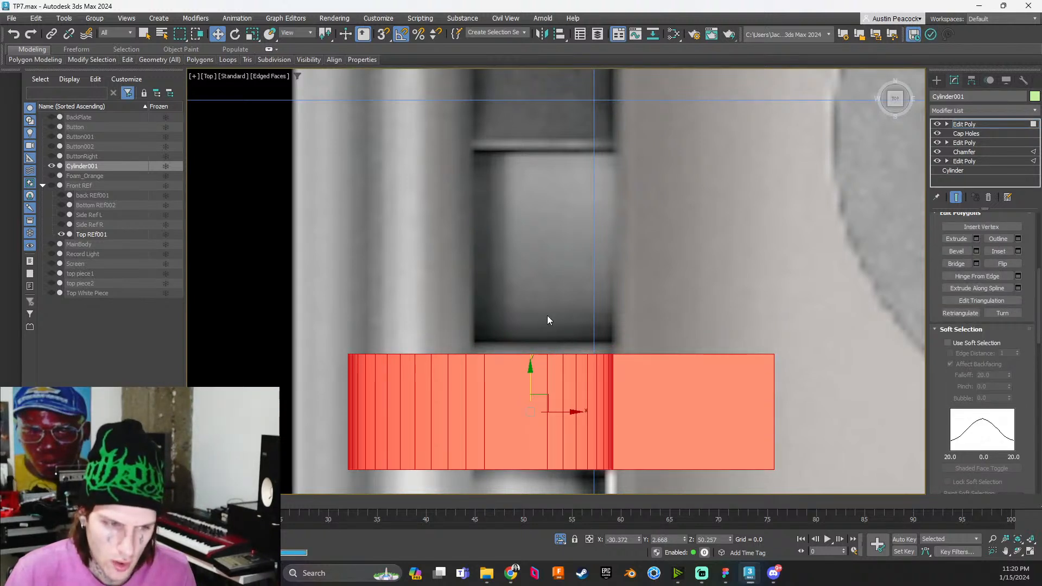
key("6")
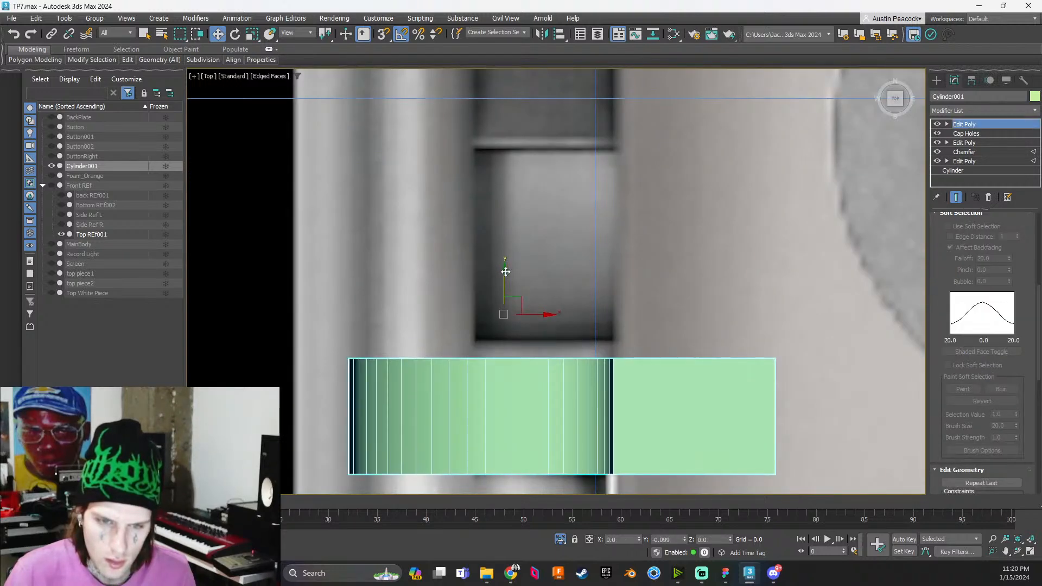
Reselect the pivot's +Y side faces and move them along Y to about 3.734 to match the reference's hinge gap
key("4")
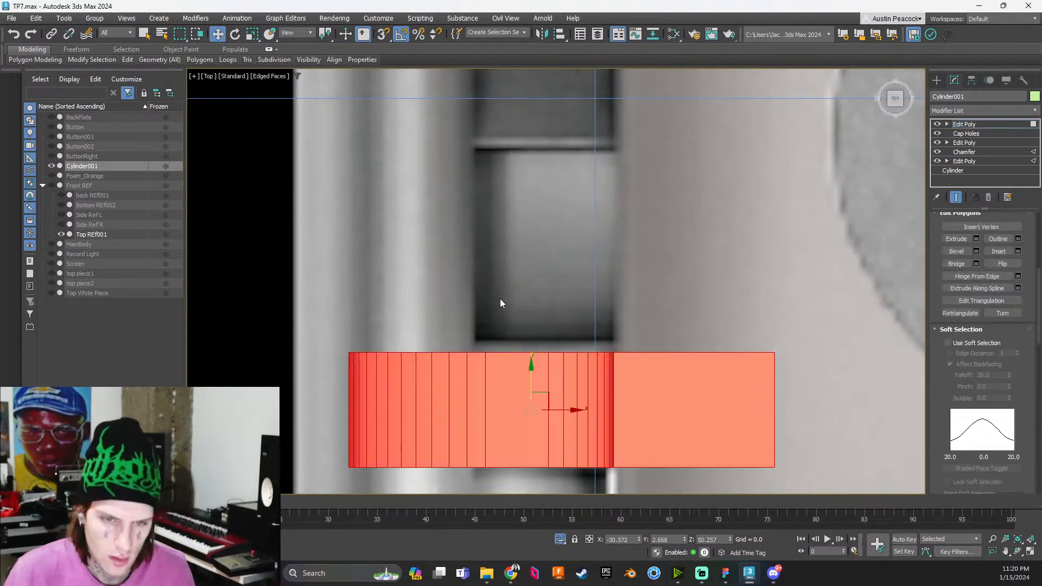
mouse_move(677, 388)
middle_mouse_down("alt")
mouse_move(655, 390)
mouse_move(666, 403)
middle_mouse_up("alt")
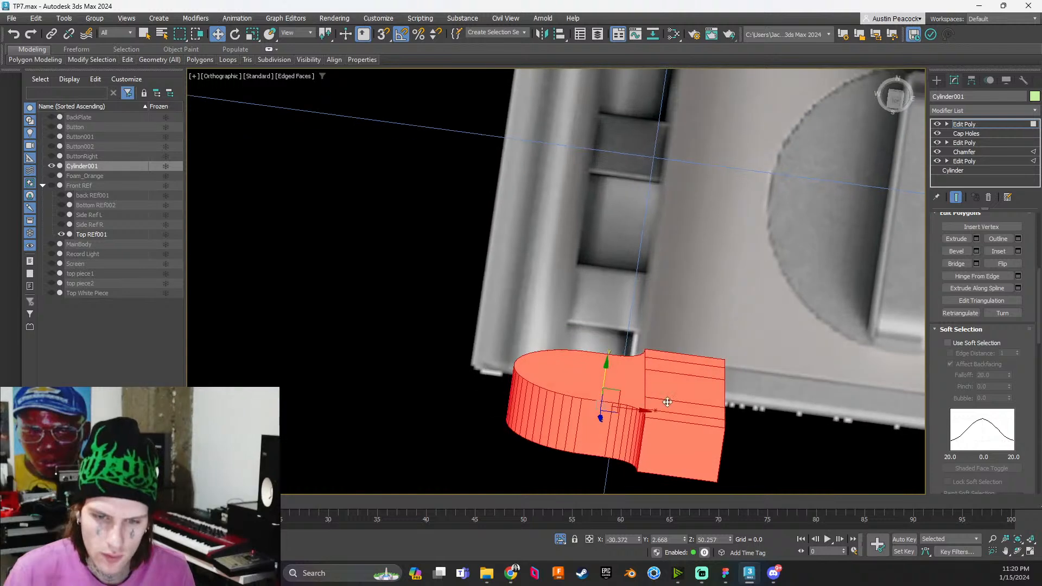
left_click(668, 407)
left_click(672, 390, "ctrl")
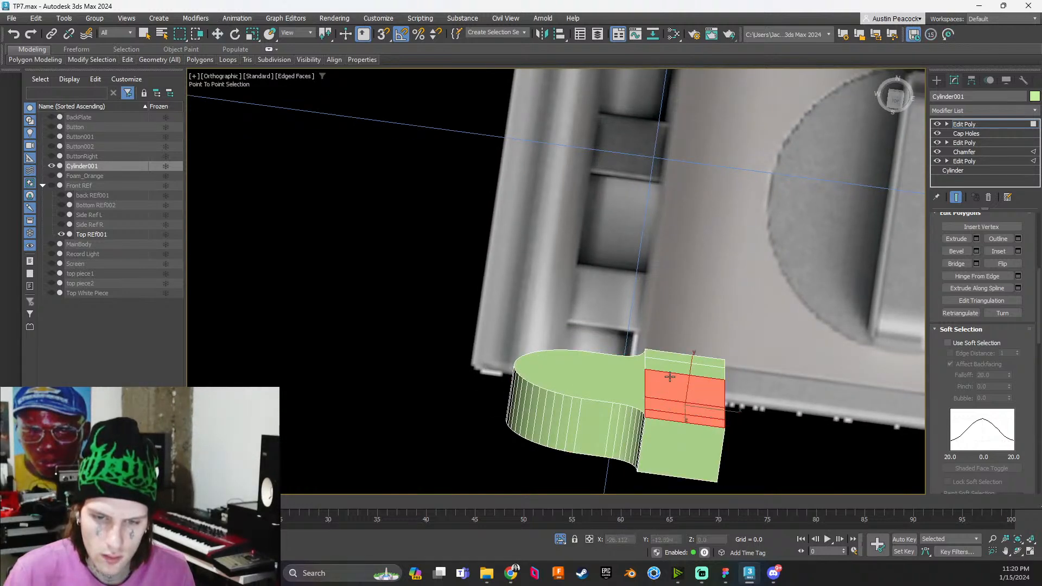
left_click(682, 362, "ctrl")
left_click(597, 372, "ctrl")
left_click(894, 101)
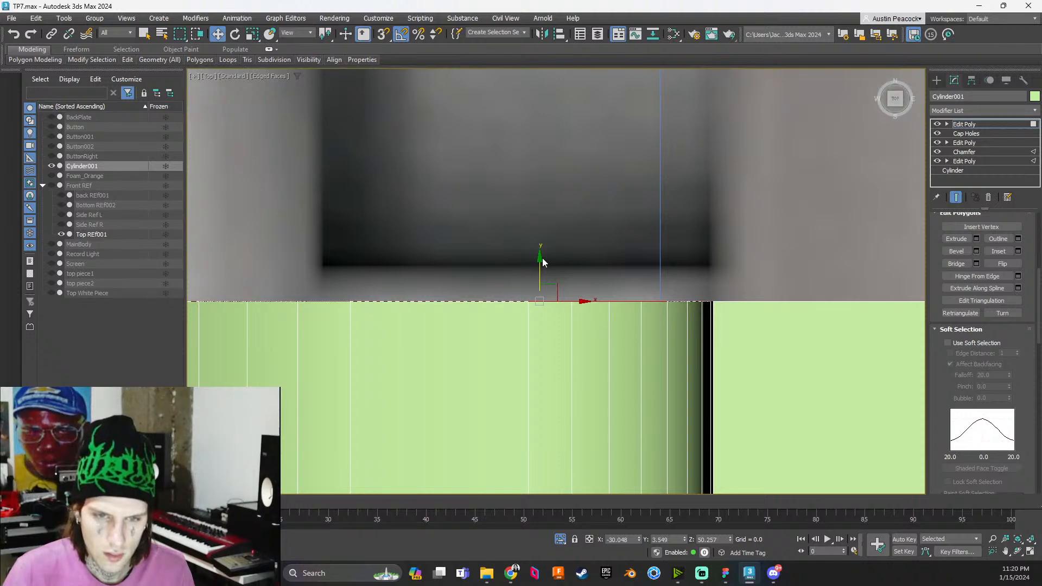
left_click_drag(541, 258, 541, 224)
scroll(621, 270, "down", 3)
scroll(685, 304, "up", 1)
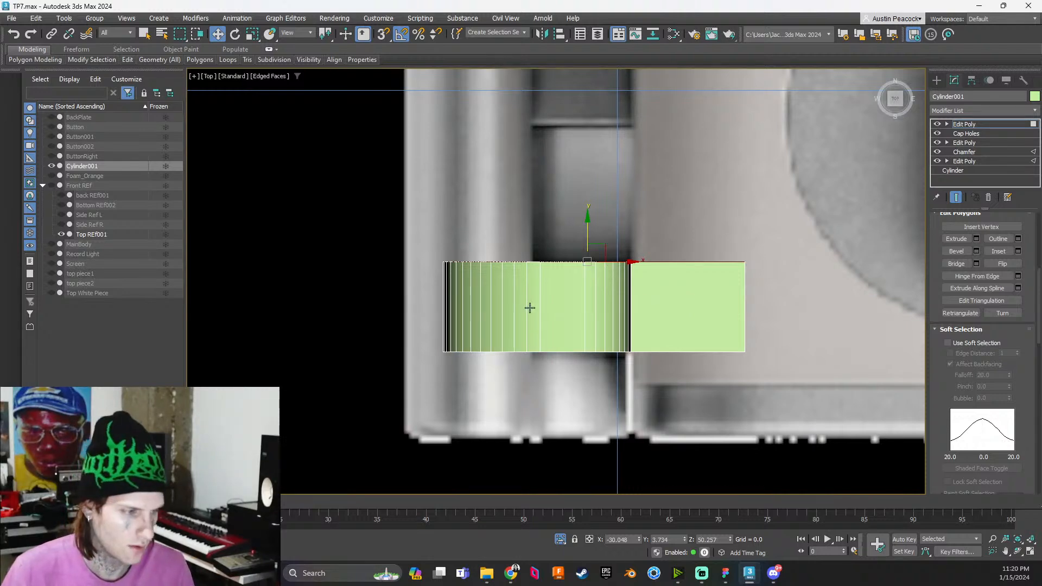
Show the MainBody and check the pivot's placement against it from an angled view
scroll(528, 303, "down", 2)
middle_click_drag(565, 334, 614, 291, "alt")
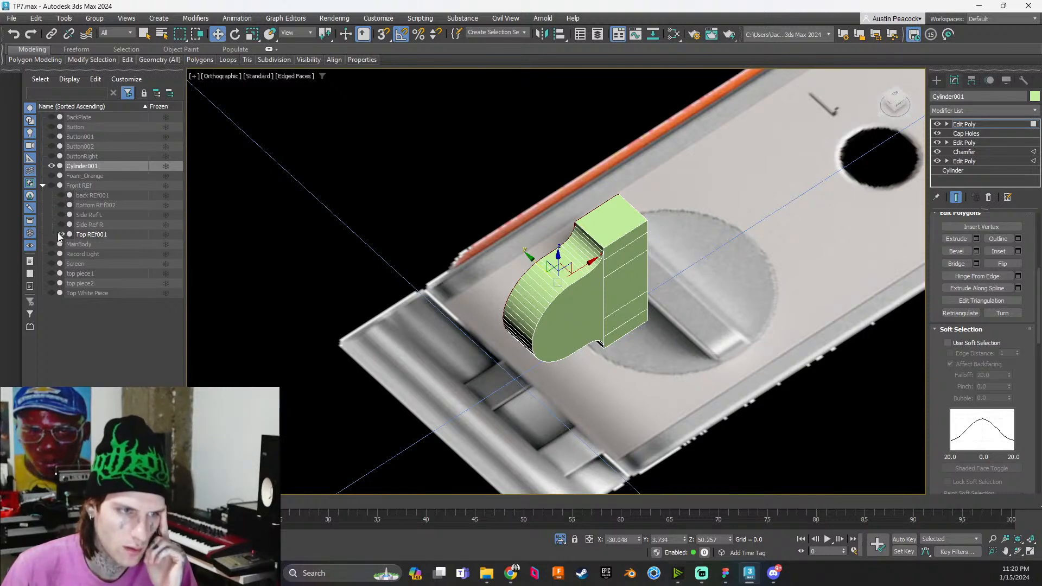
left_click(51, 244)
scroll(372, 293, "down", 3)
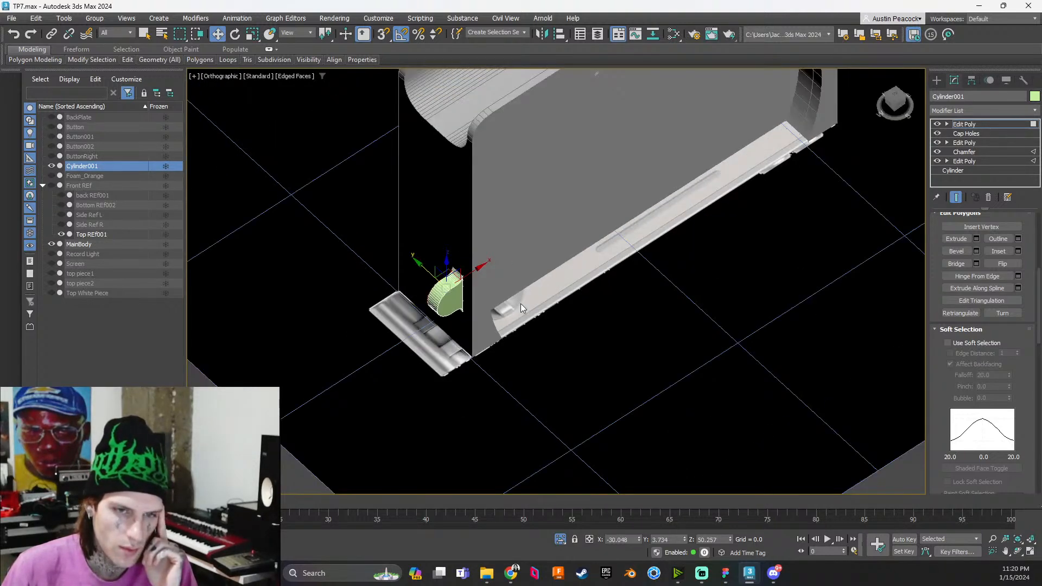
scroll(529, 293, "down", 6)
scroll(527, 296, "up", 5)
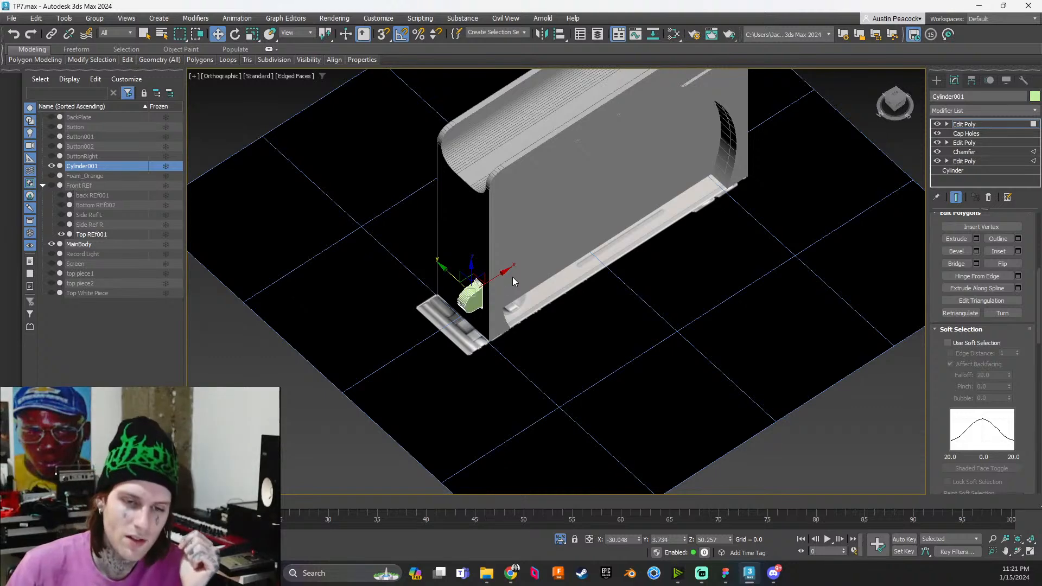
scroll(512, 277, "down", 4)
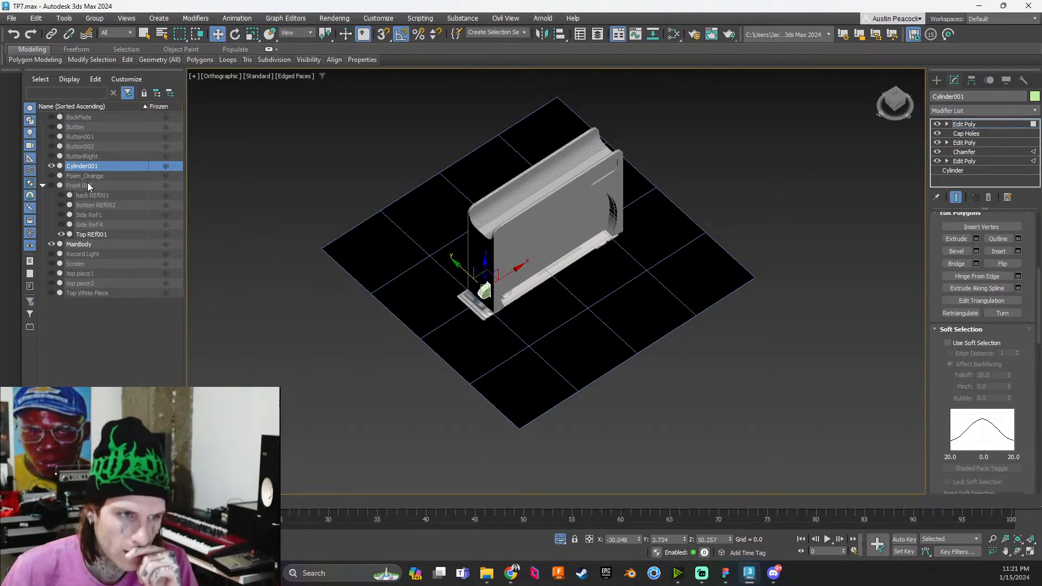
Show the back plate, buttons, orange foam and top white piece, and hide the Front REF and Top REF001 references
right_click(82, 168)
left_click(113, 97)
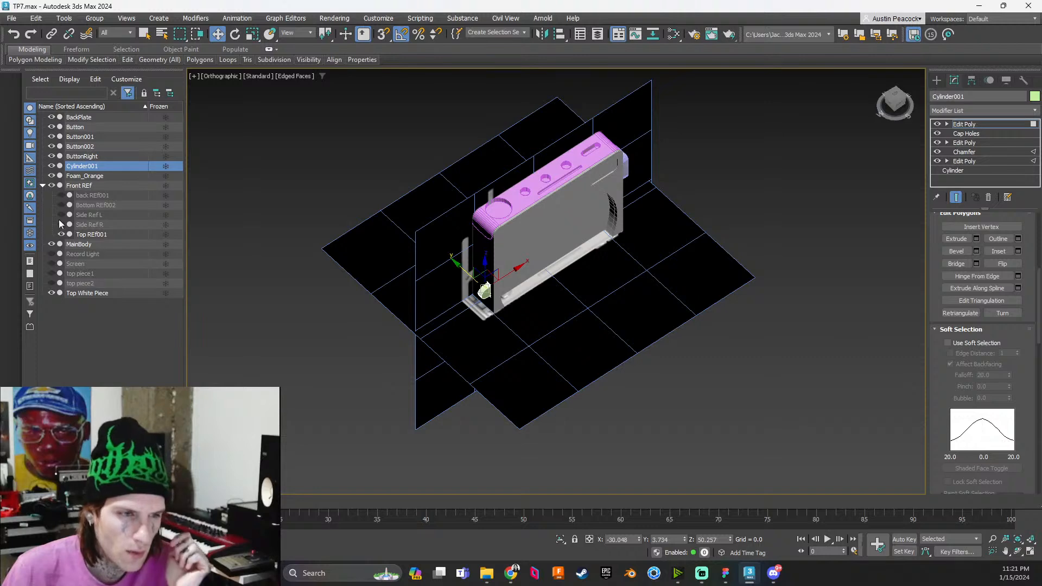
left_click(52, 185)
left_click(61, 235)
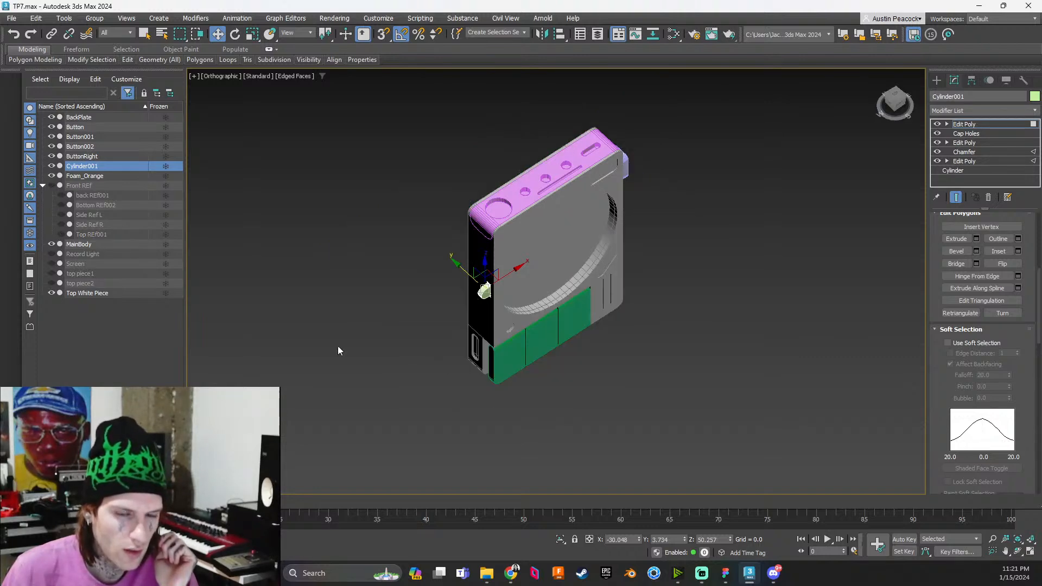
left_click(372, 363)
Inspect the assembled device around its side button and hide the ButtonRight object
scroll(624, 411, "up", 10)
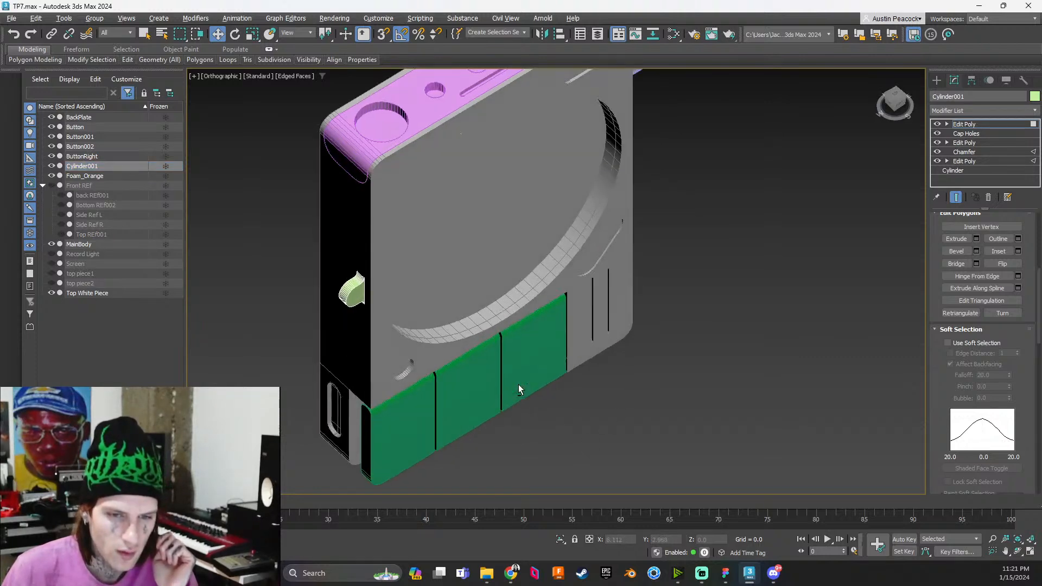
middle_click_drag(510, 348, 485, 343, "alt")
scroll(485, 343, "down", 3)
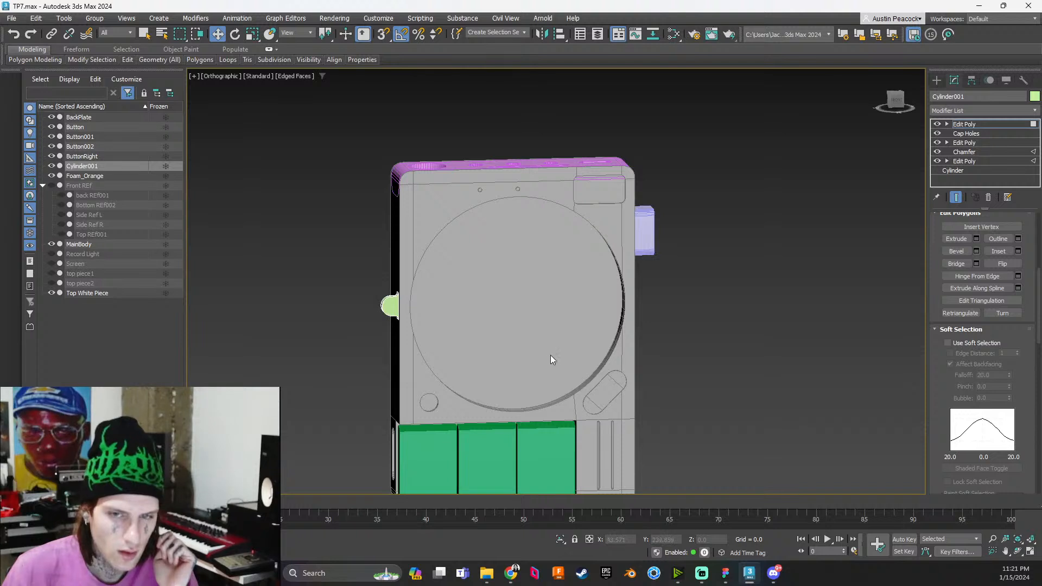
middle_click_drag(624, 292, 582, 300, "alt")
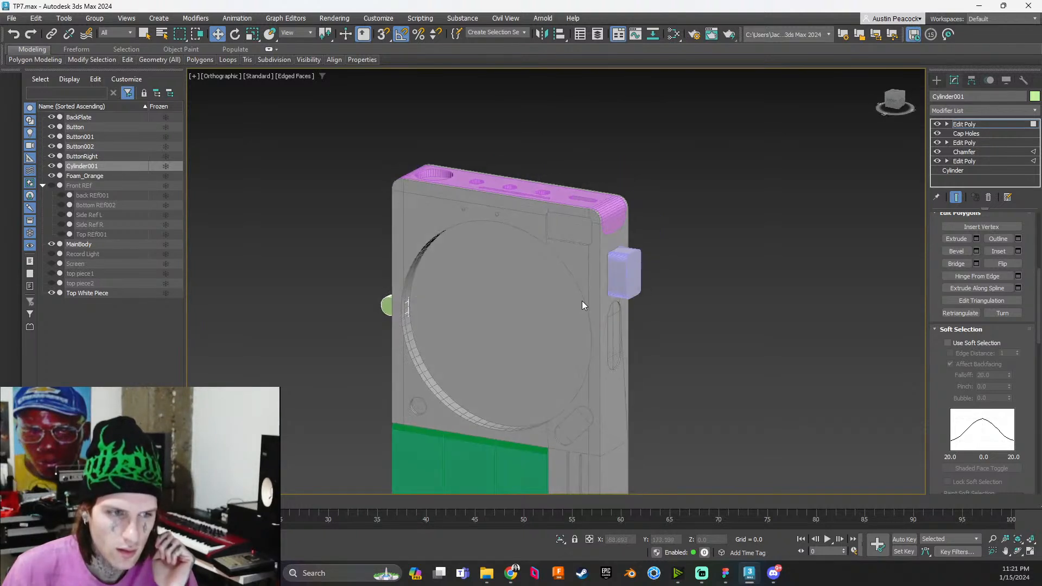
left_click(53, 156)
Examine the assembled TP-7 from the front, back and both sides, including the pivot on the body's side
middle_click_drag(350, 350, 316, 312)
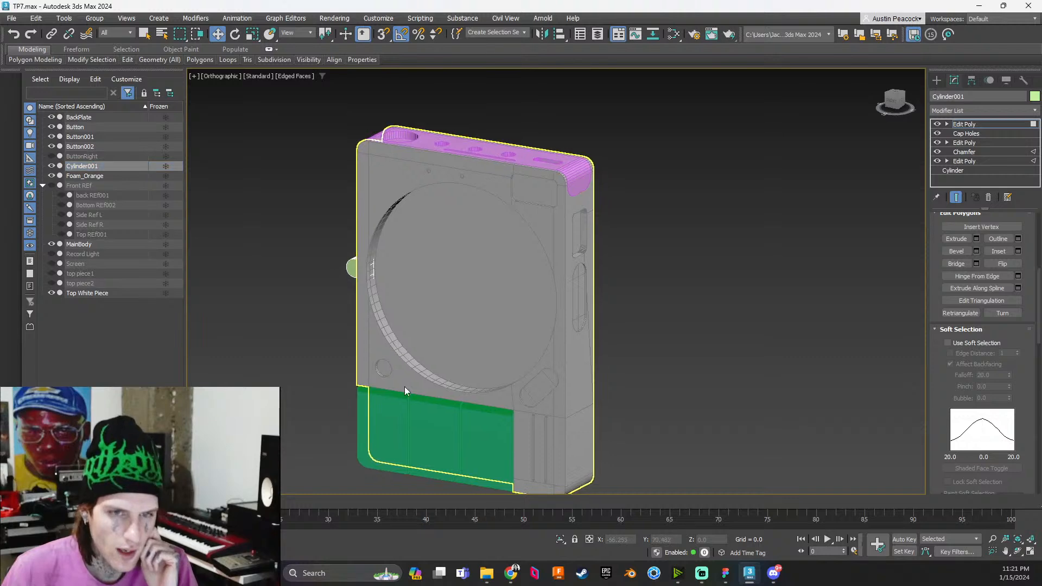
middle_click_drag(402, 395, 756, 439, "alt")
scroll(525, 411, "up", 3)
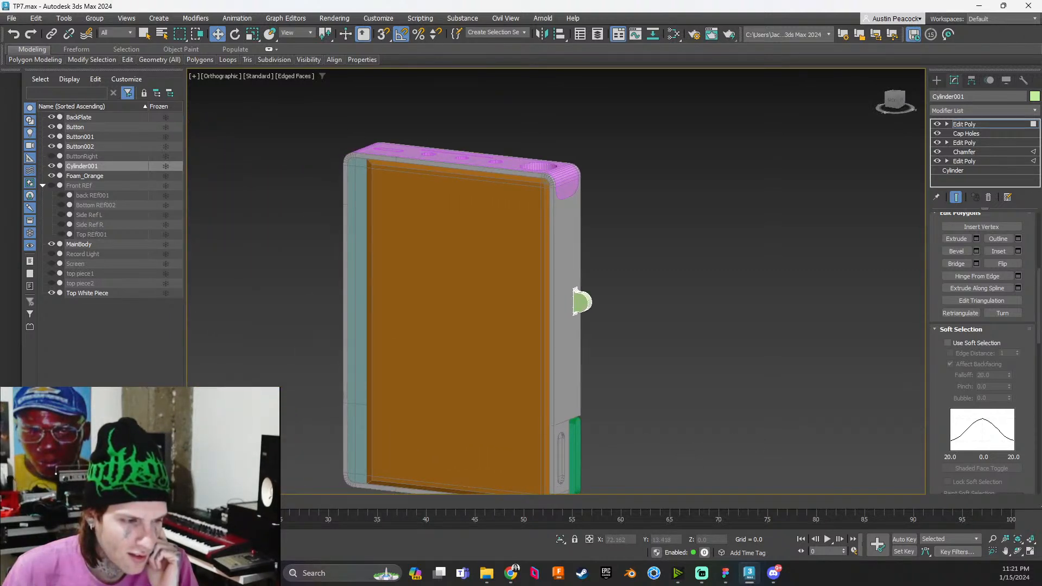
middle_click_drag(388, 425, 597, 381)
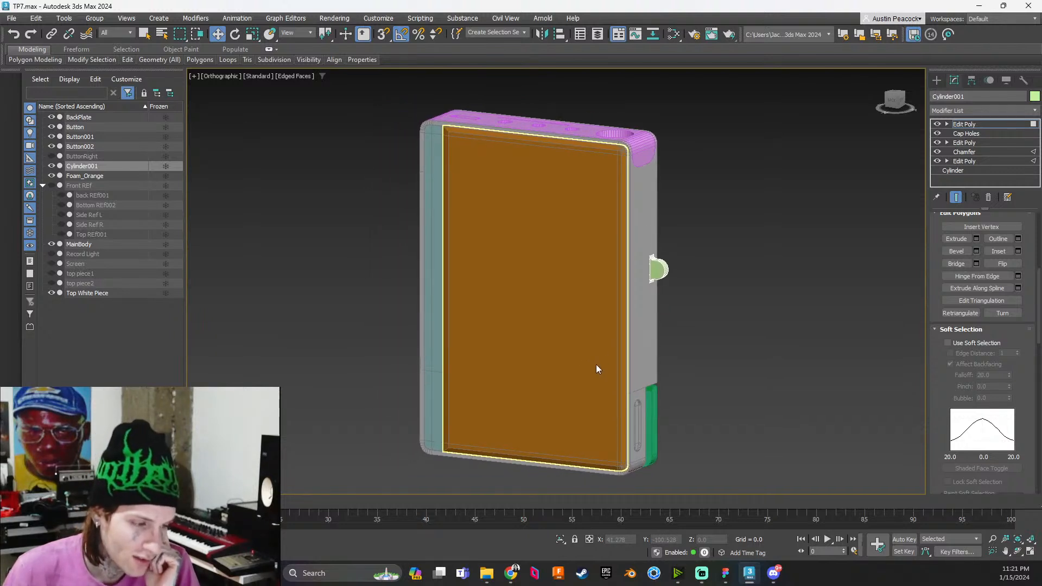
scroll(596, 364, "down", 2)
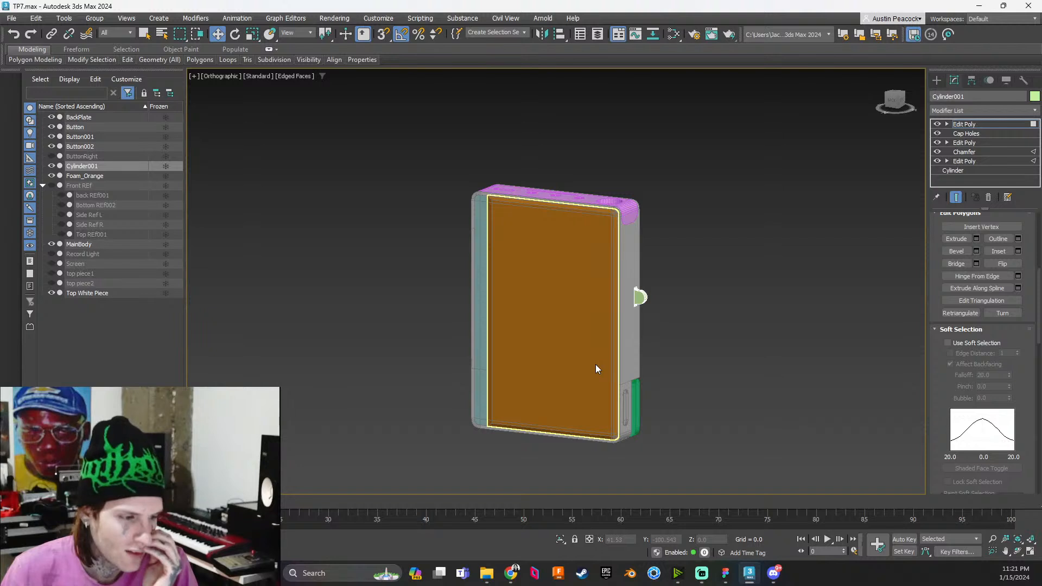
middle_click_drag(586, 377, 458, 364, "alt")
scroll(532, 371, "up", 2)
middle_click_drag(550, 380, 245, 361)
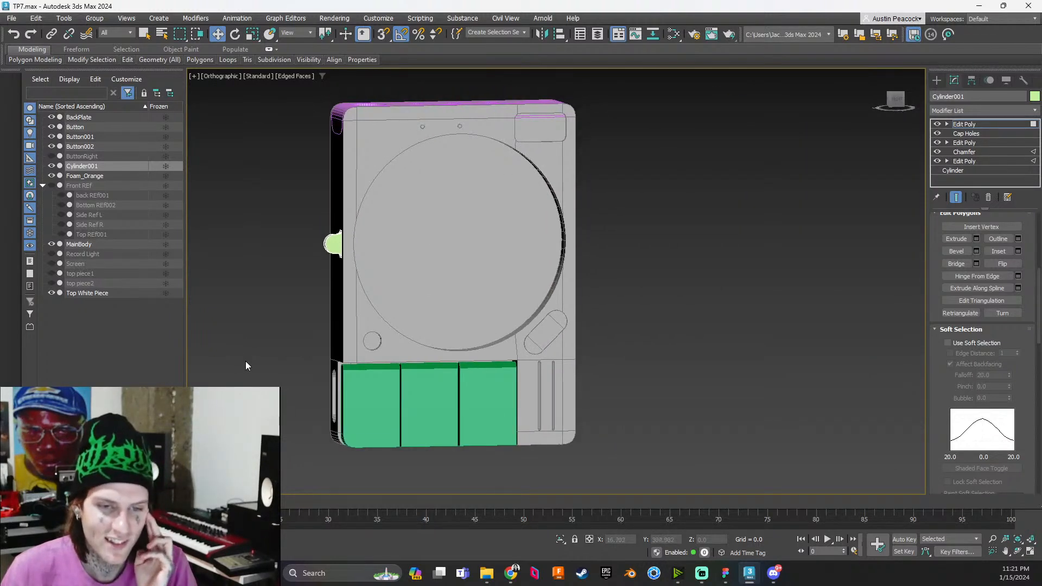
scroll(359, 371, "down", 3)
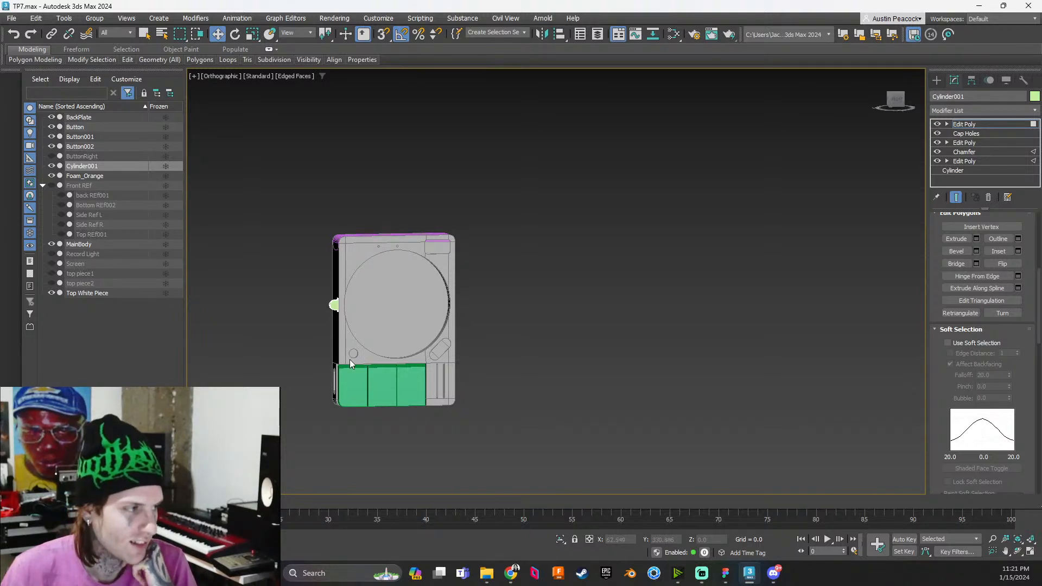
middle_click_drag(352, 359, 505, 415)
scroll(523, 411, "down", 1)
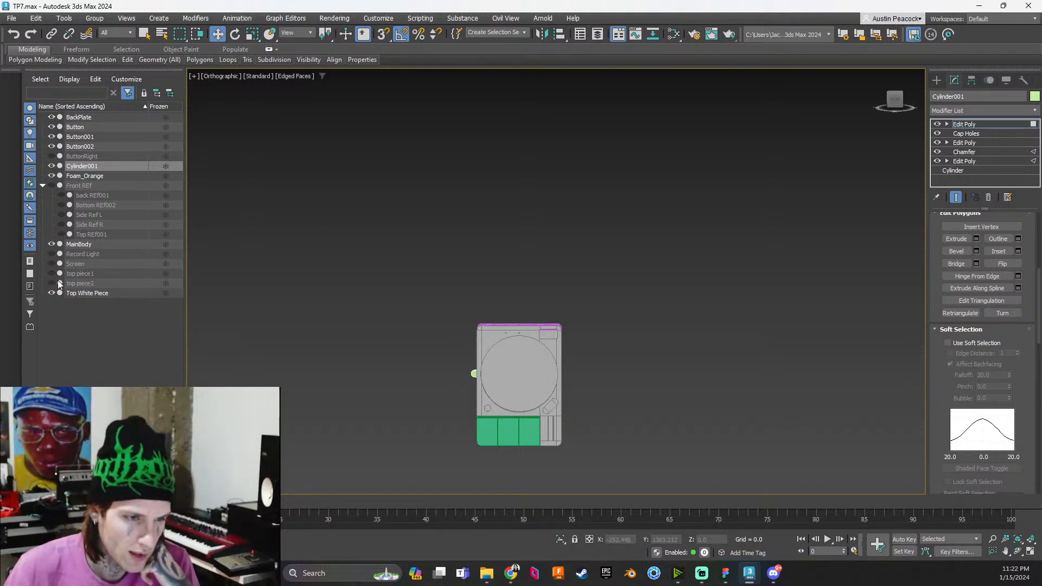
scroll(509, 384, "down", 1)
middle_click_drag(509, 379, 535, 297, "alt")
scroll(483, 391, "up", 4)
scroll(522, 350, "up", 4)
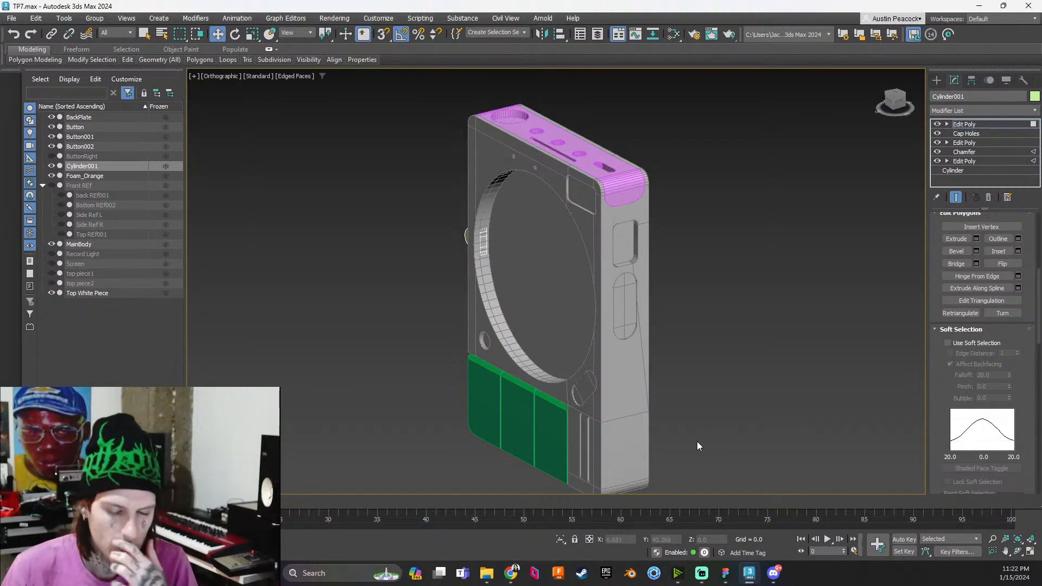
middle_click_drag(608, 346, 688, 298)
scroll(543, 340, "down", 3)
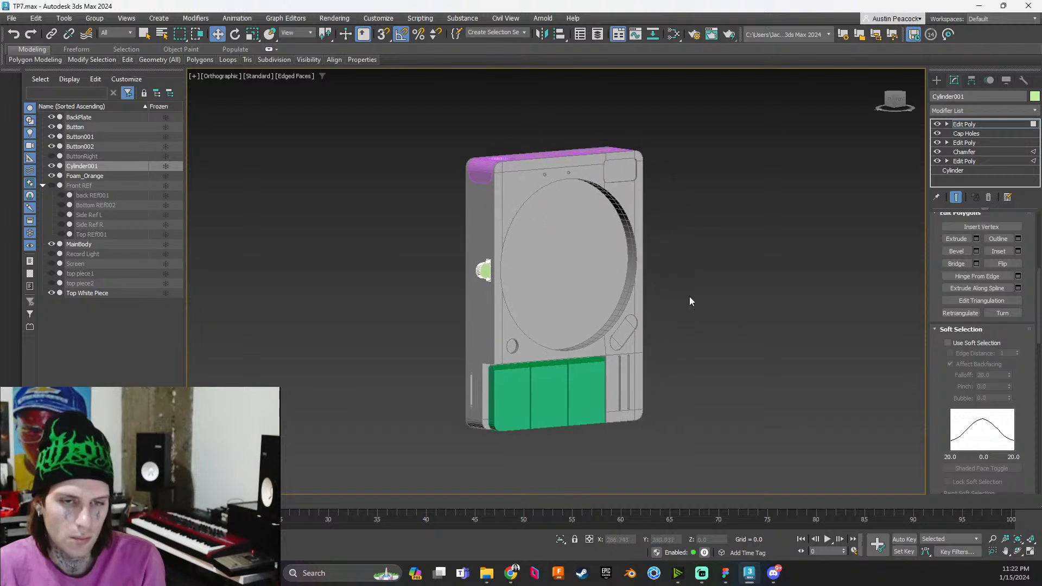
Save the TP7.max scene
scroll(688, 298, "up", 3)
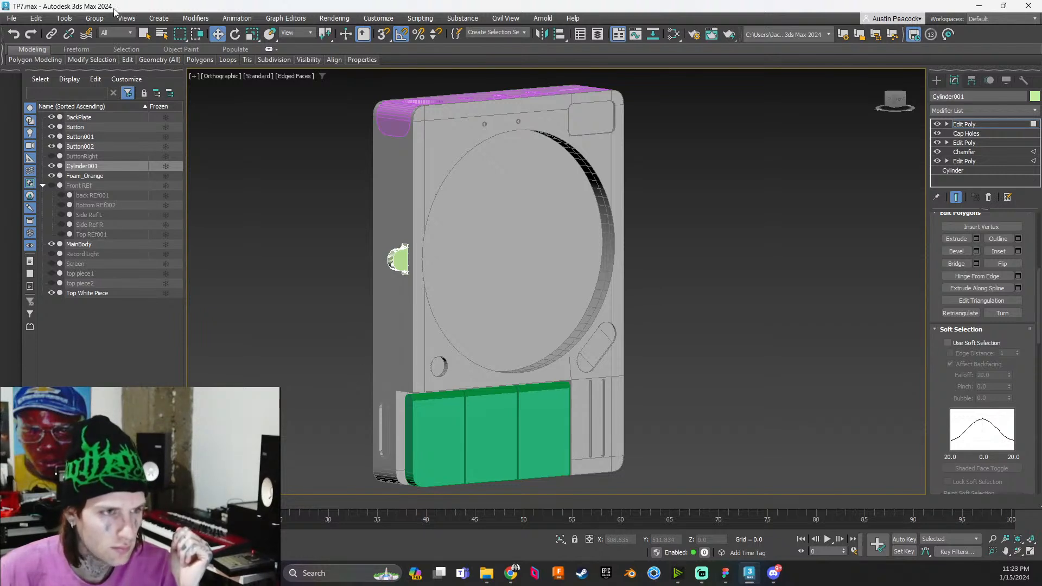
left_click(13, 19)
left_click(22, 112)
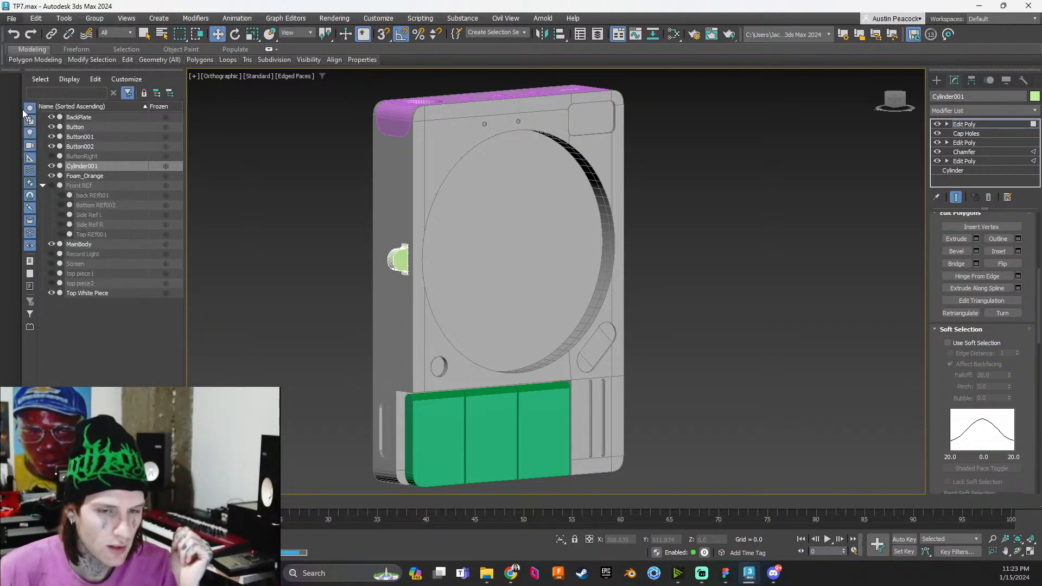